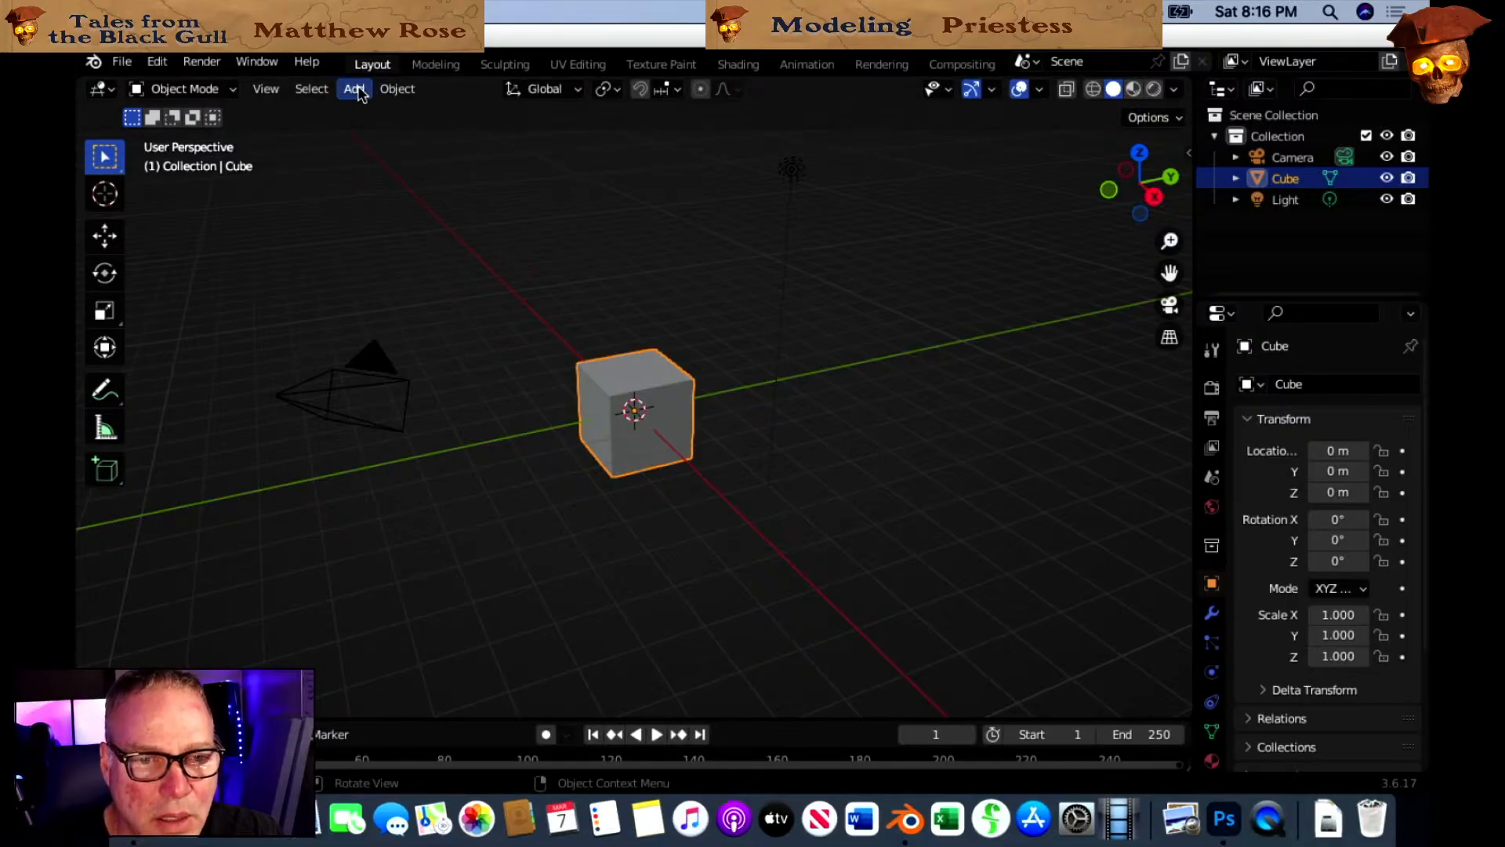
Add "Quick sheets - page 14.png" from the Desktop's Dungeon Diving Concept Art folder to the scene as a reference image.
click(354, 89)
mouse_move(380, 164)
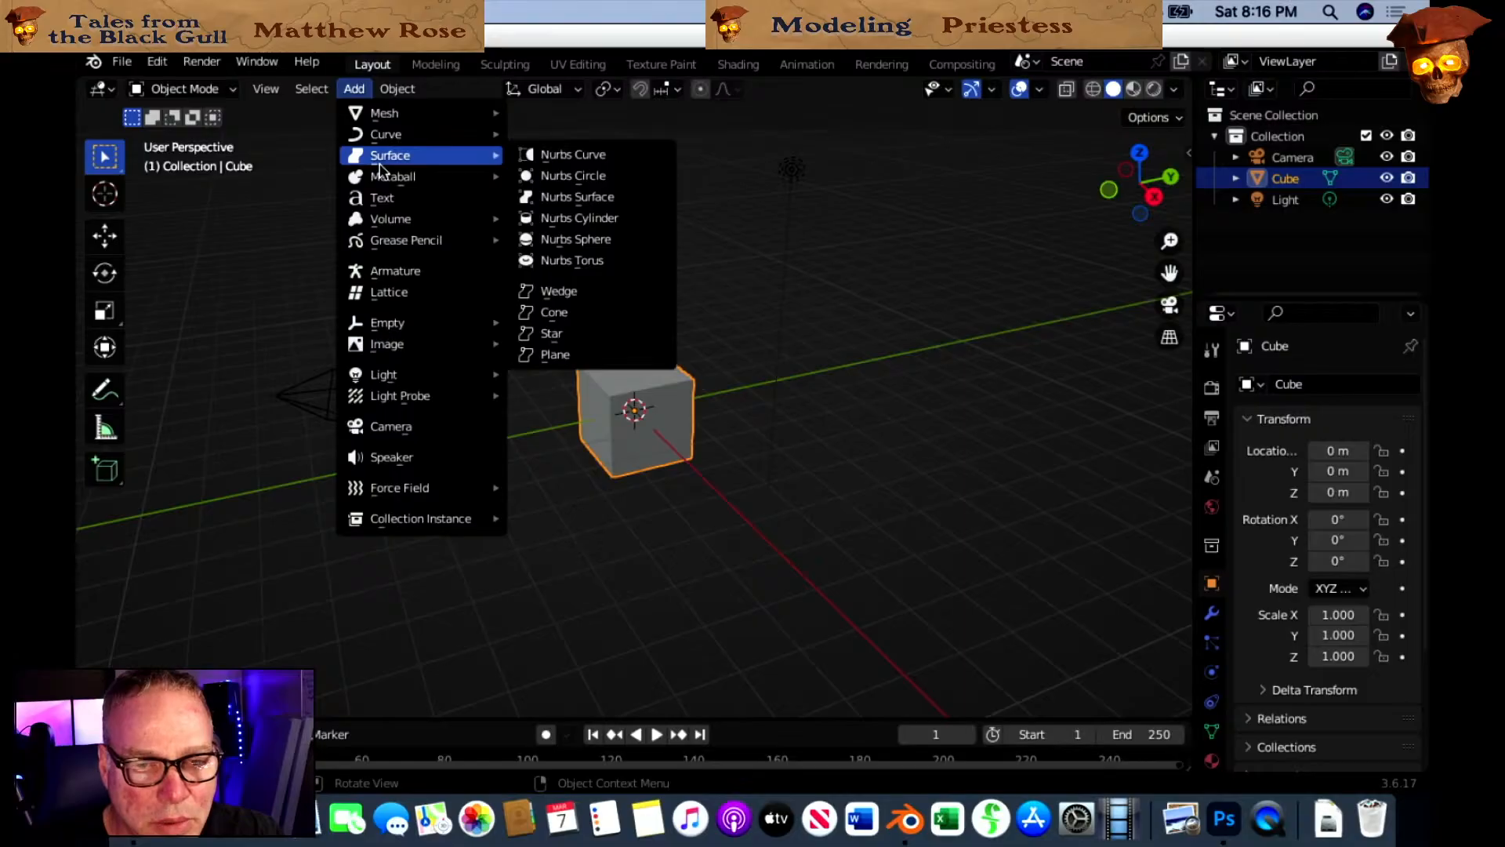
mouse_move(400, 329)
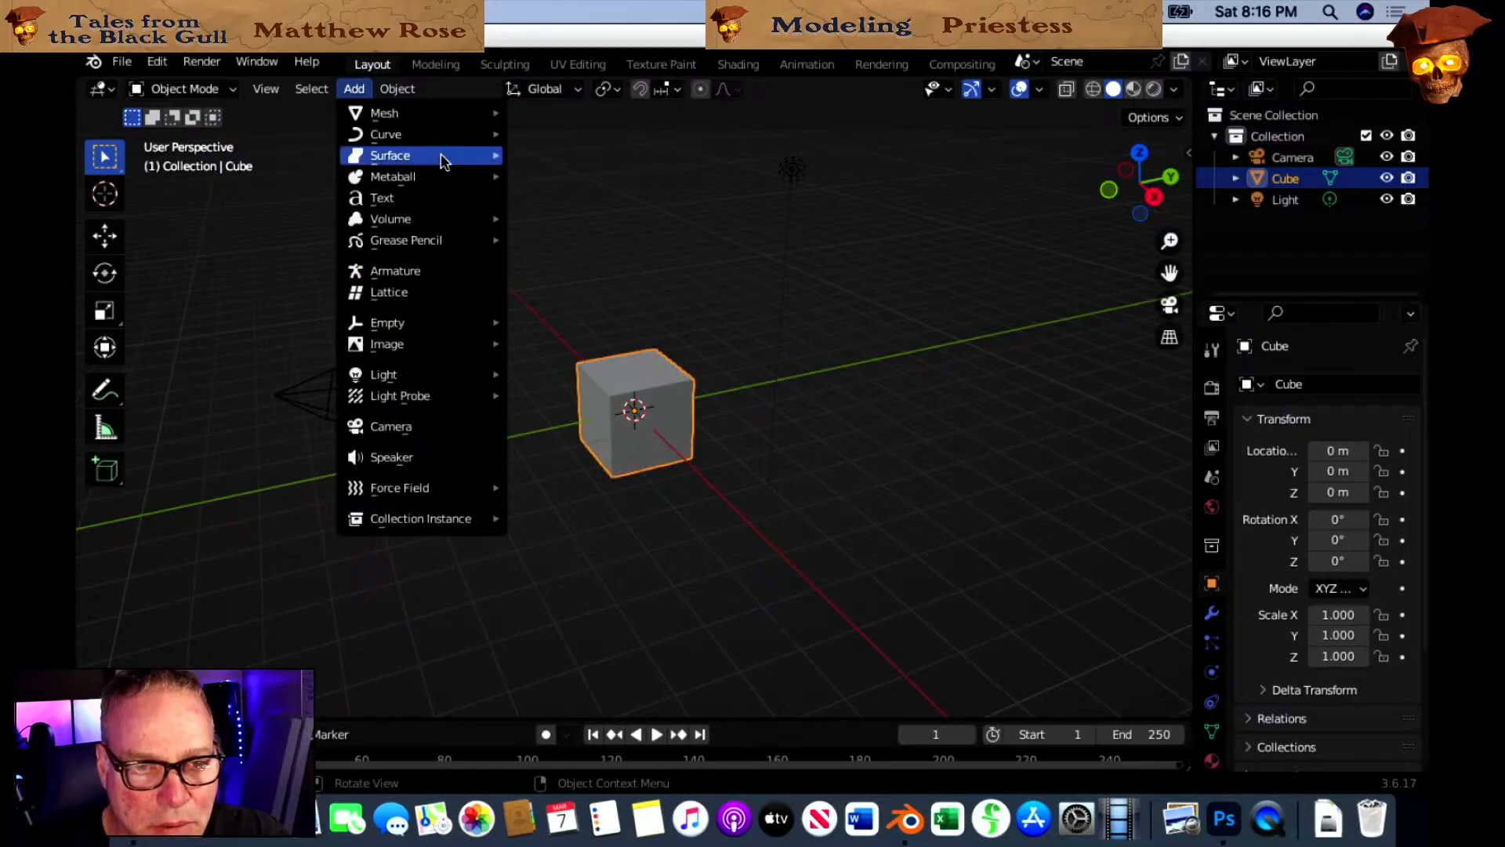
mouse_move(421, 102)
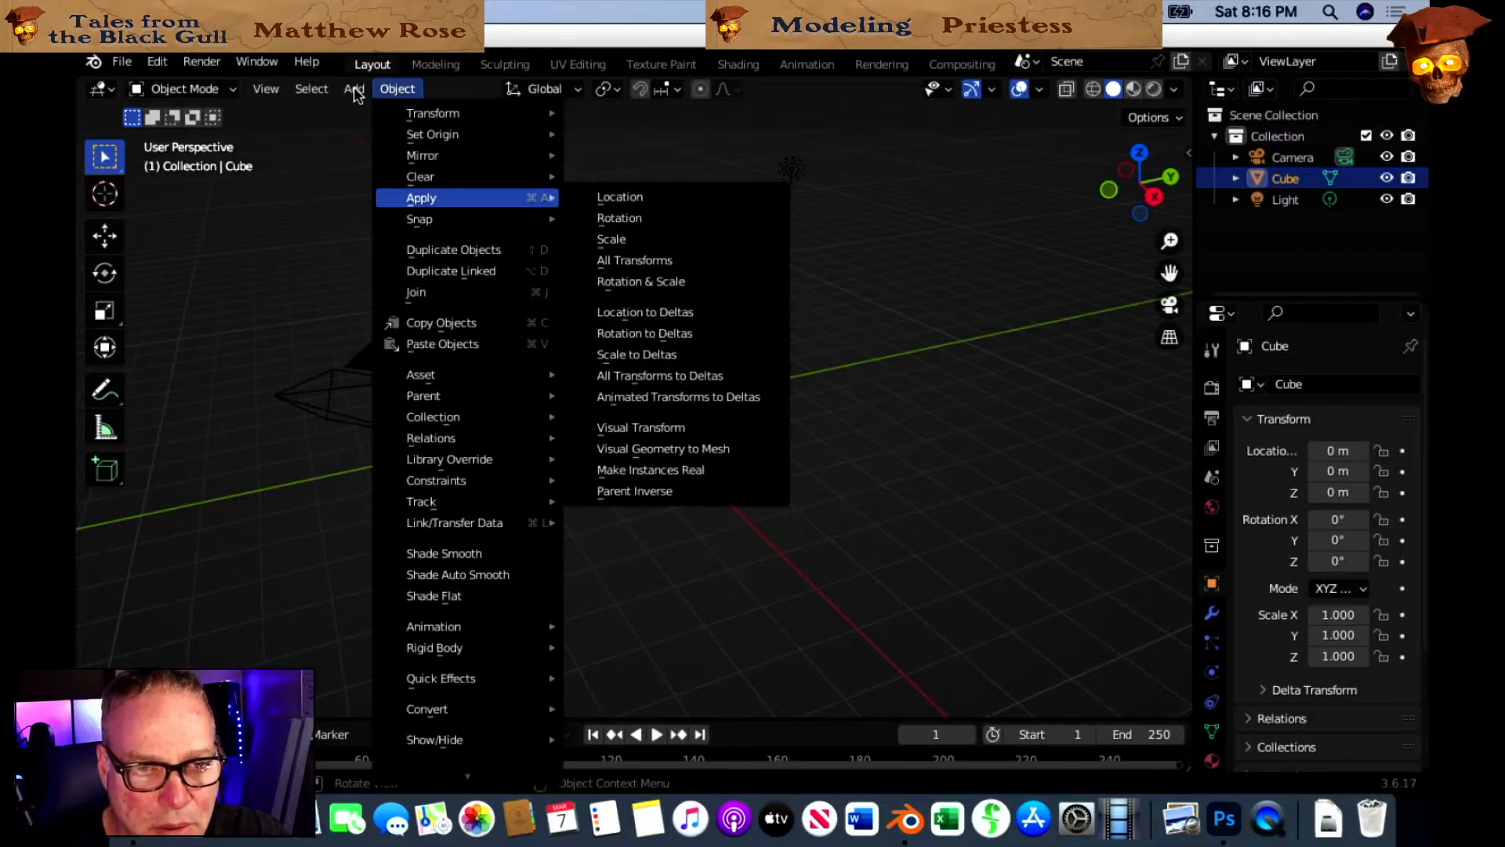
mouse_move(471, 344)
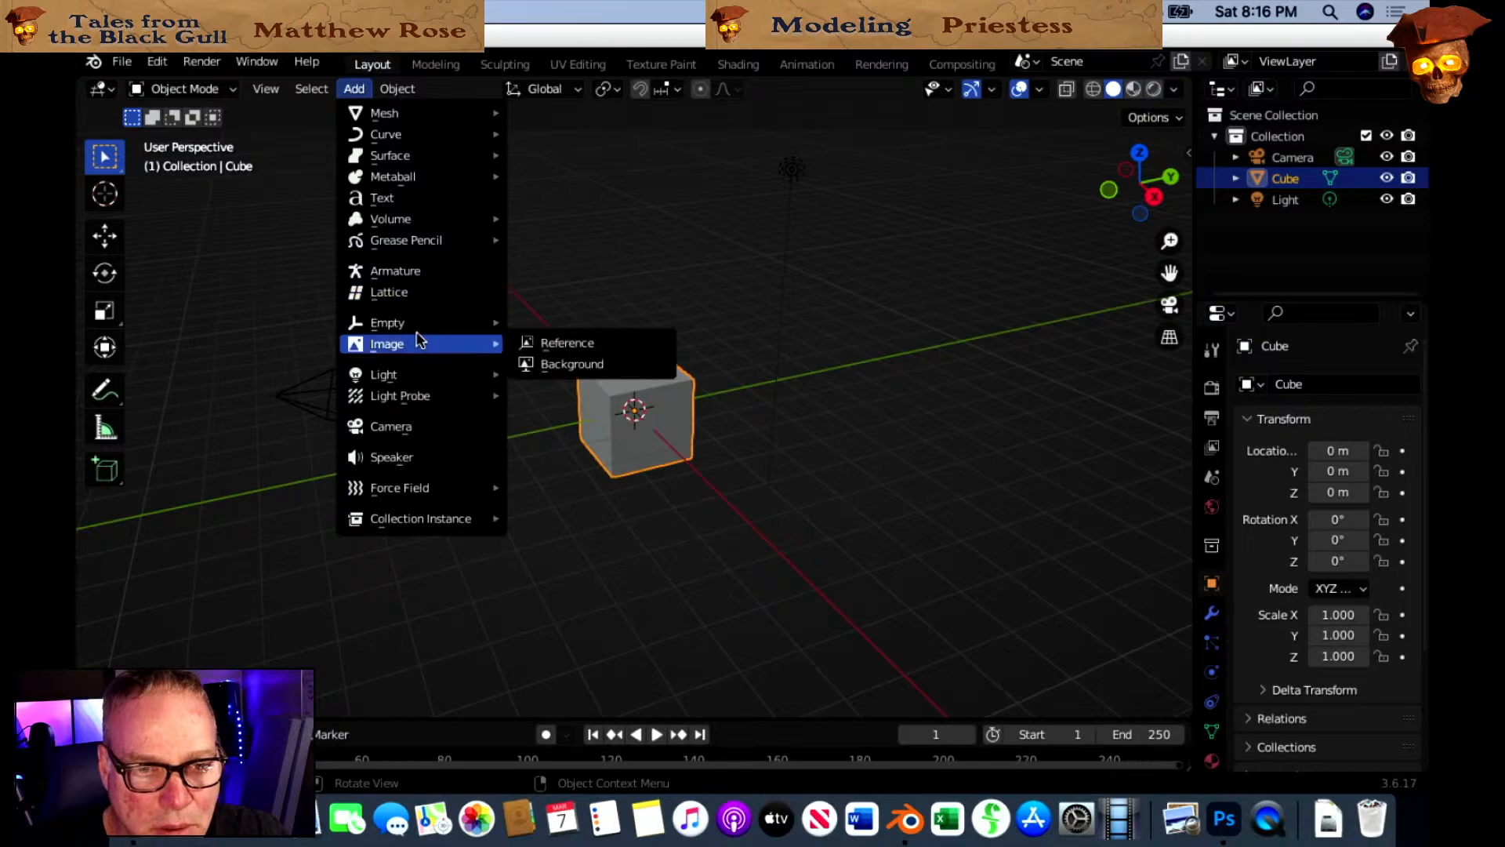
click(569, 342)
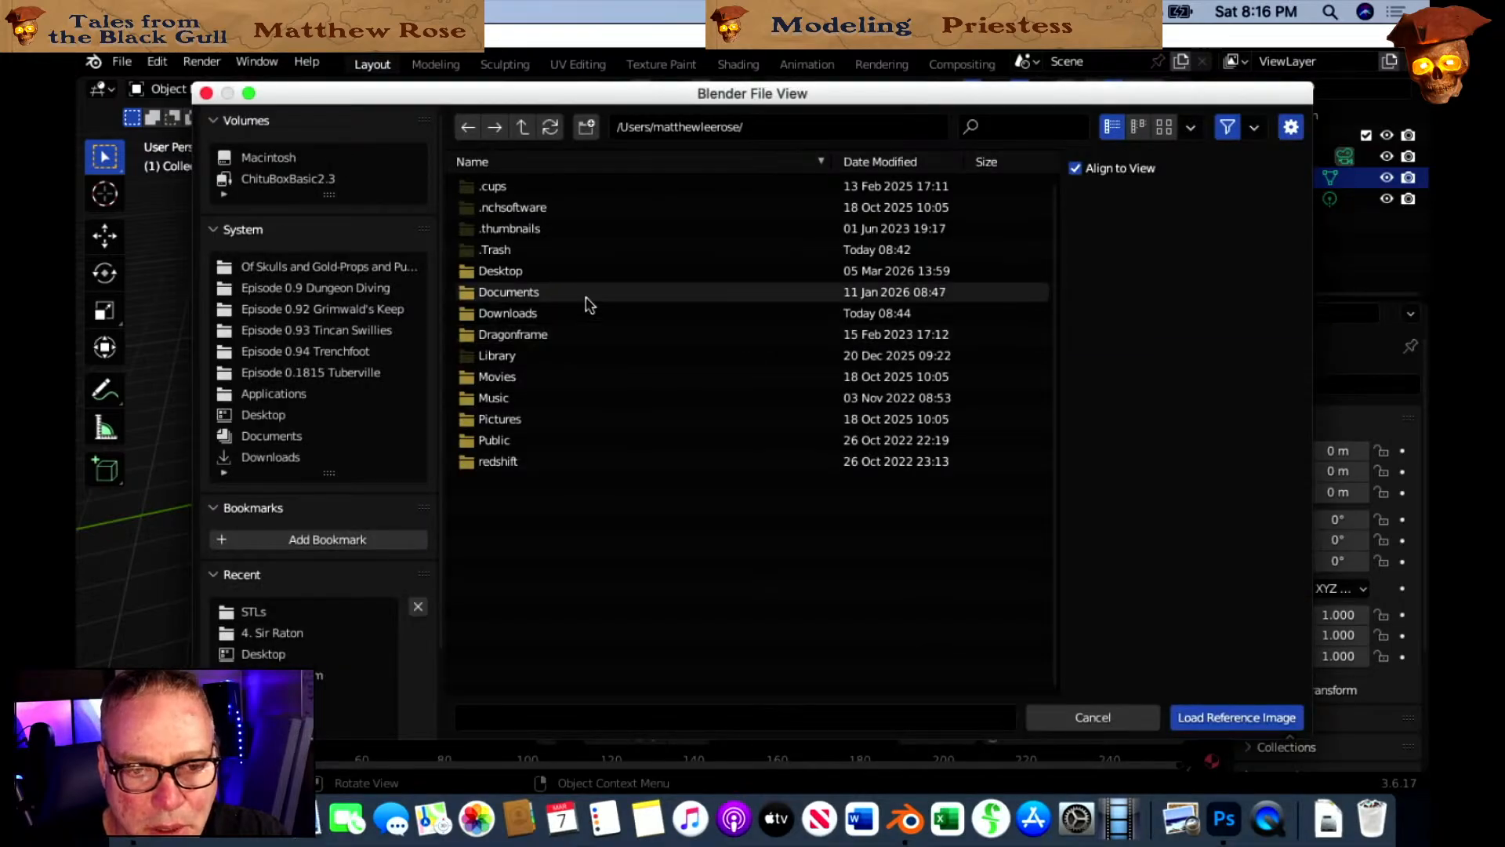
click(471, 271)
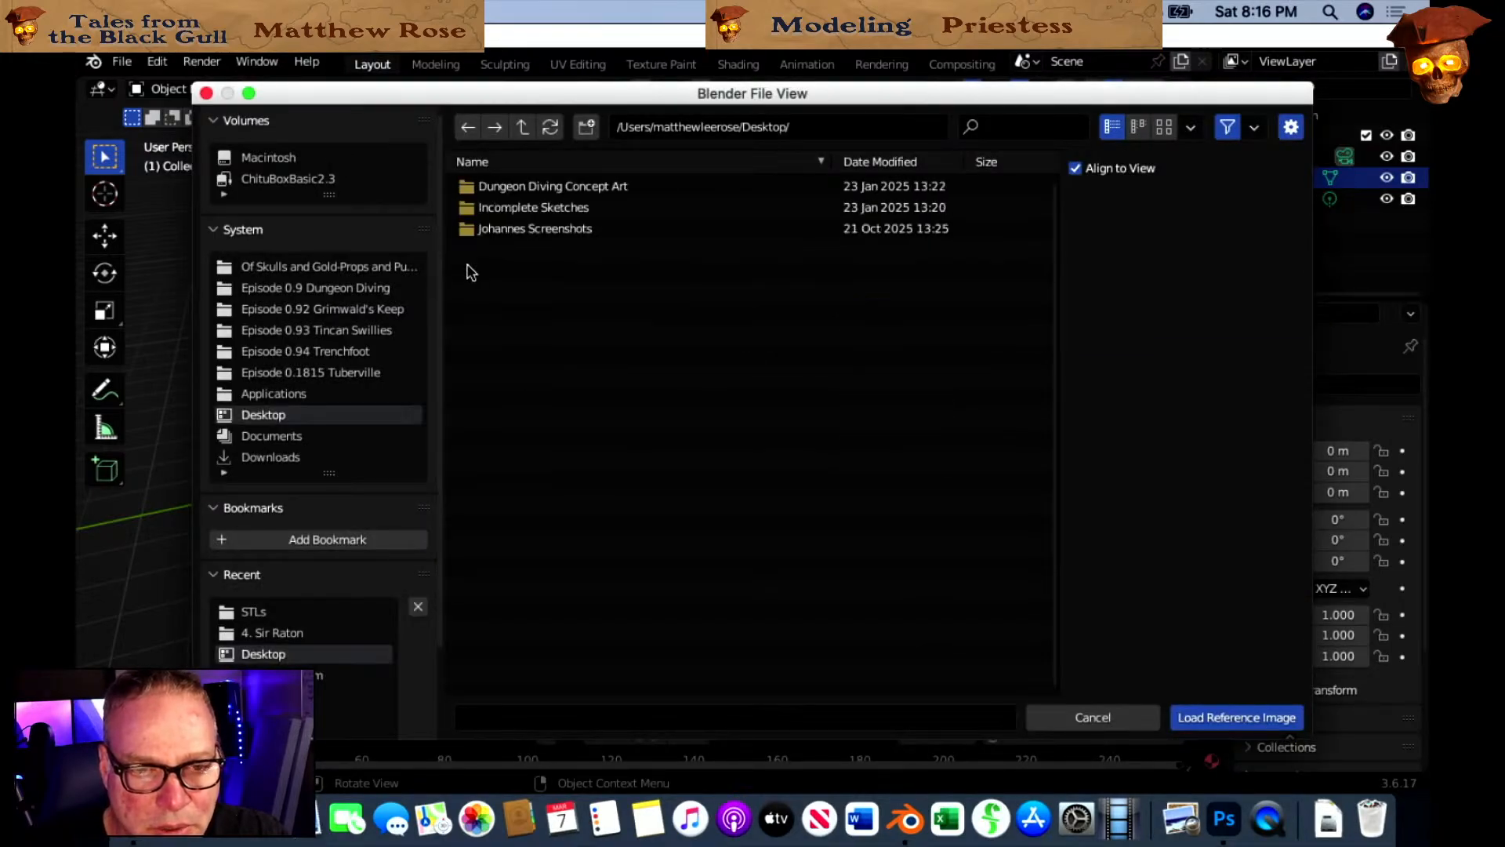
click(474, 187)
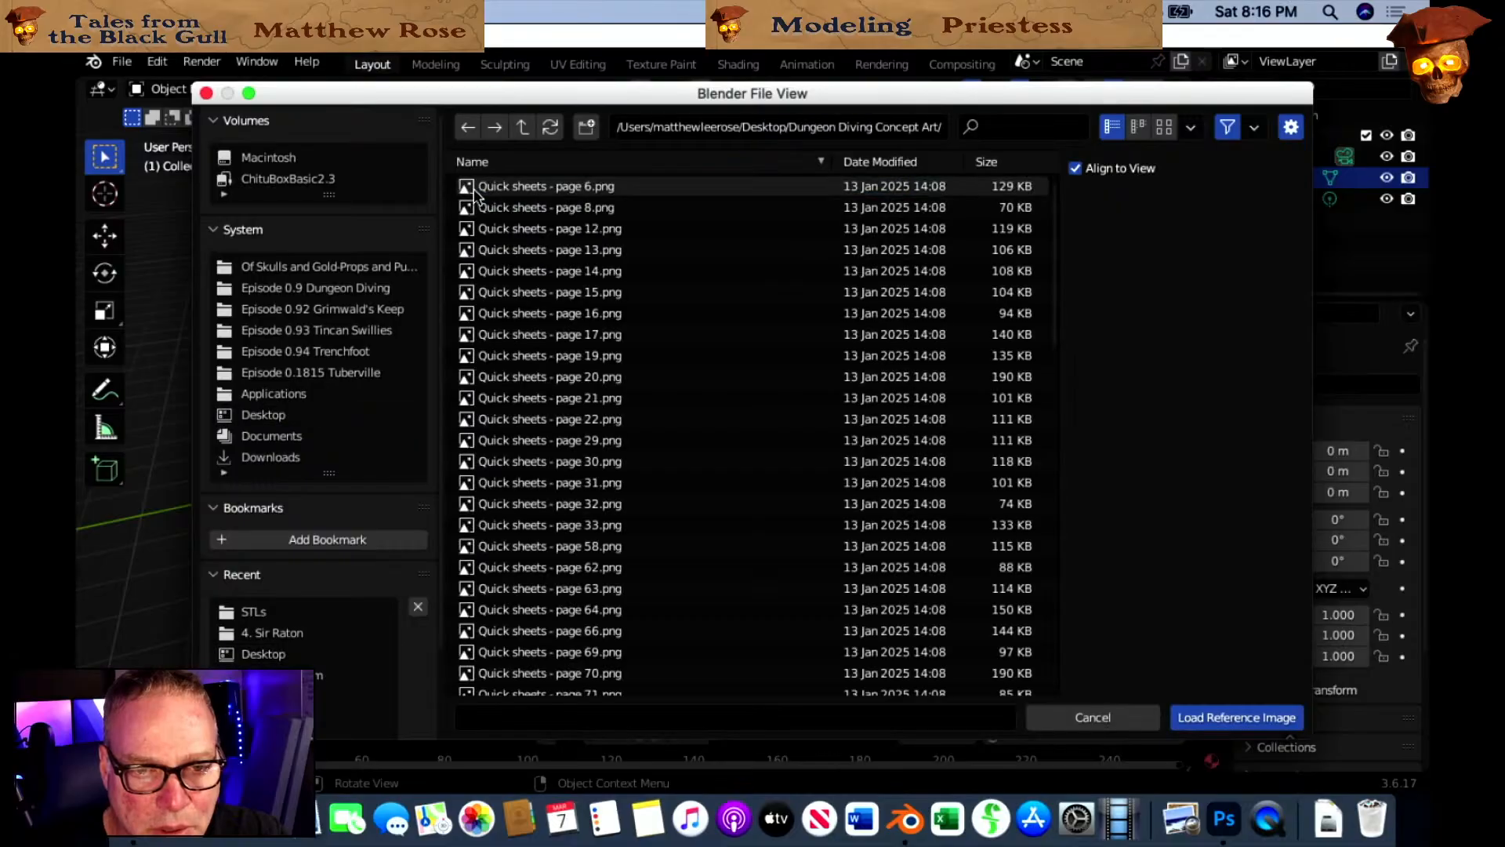
click(535, 271)
click(1237, 717)
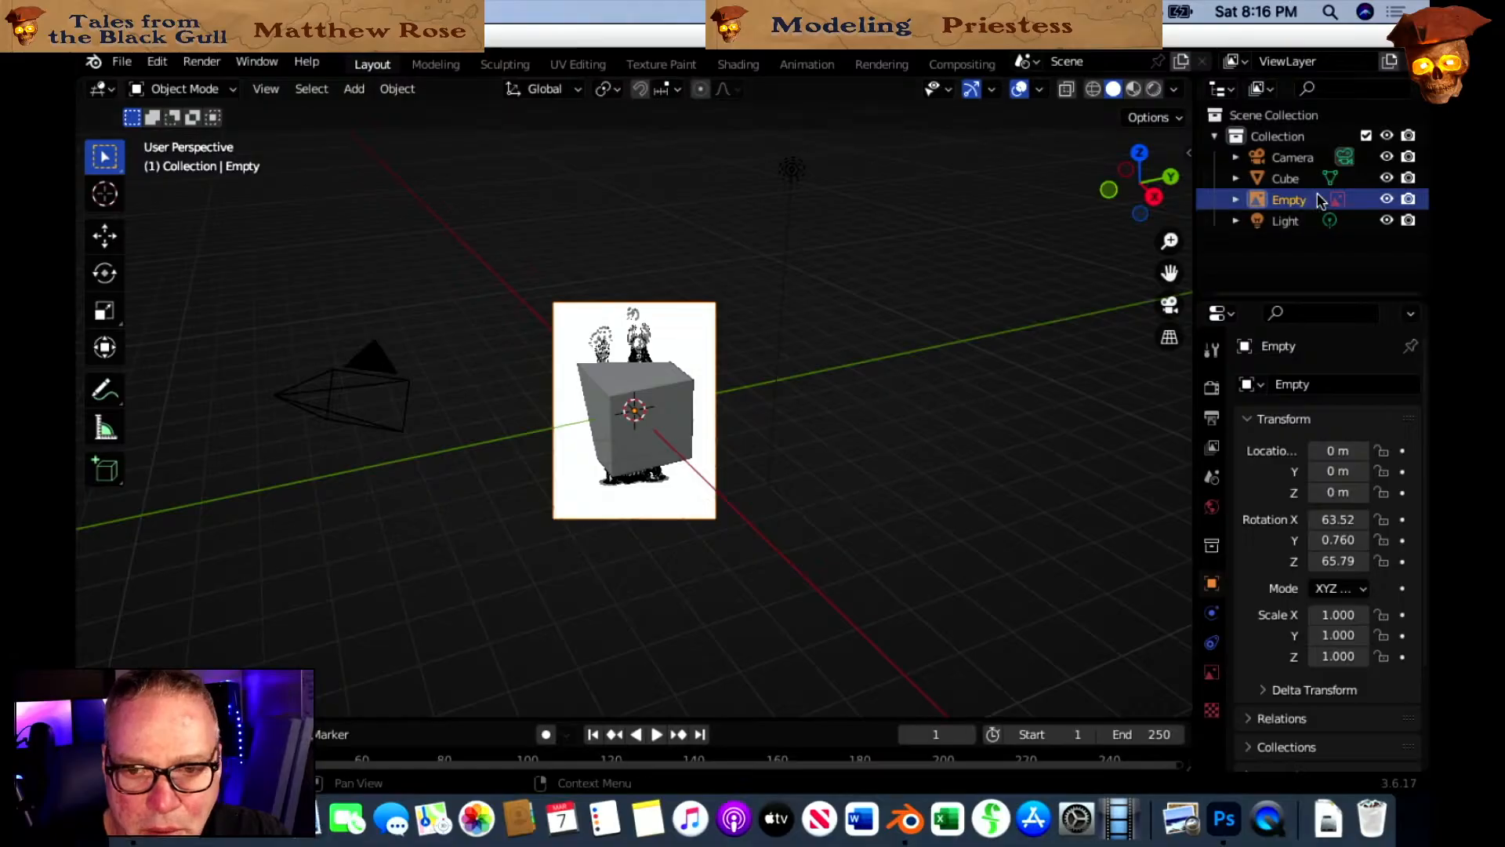
Delete the default cube that covers the reference image.
click(1278, 179)
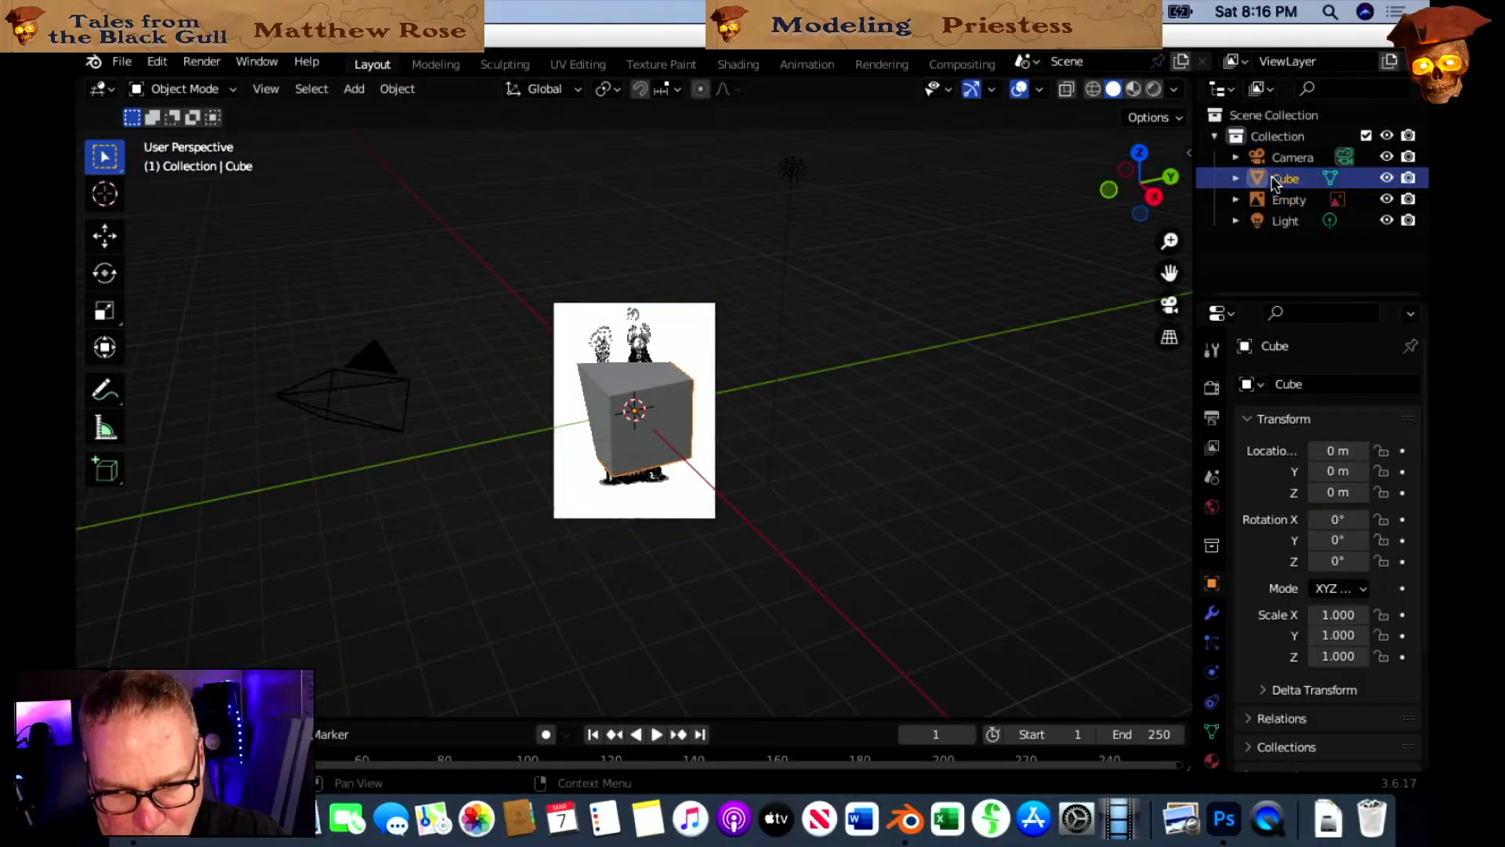
key(x)
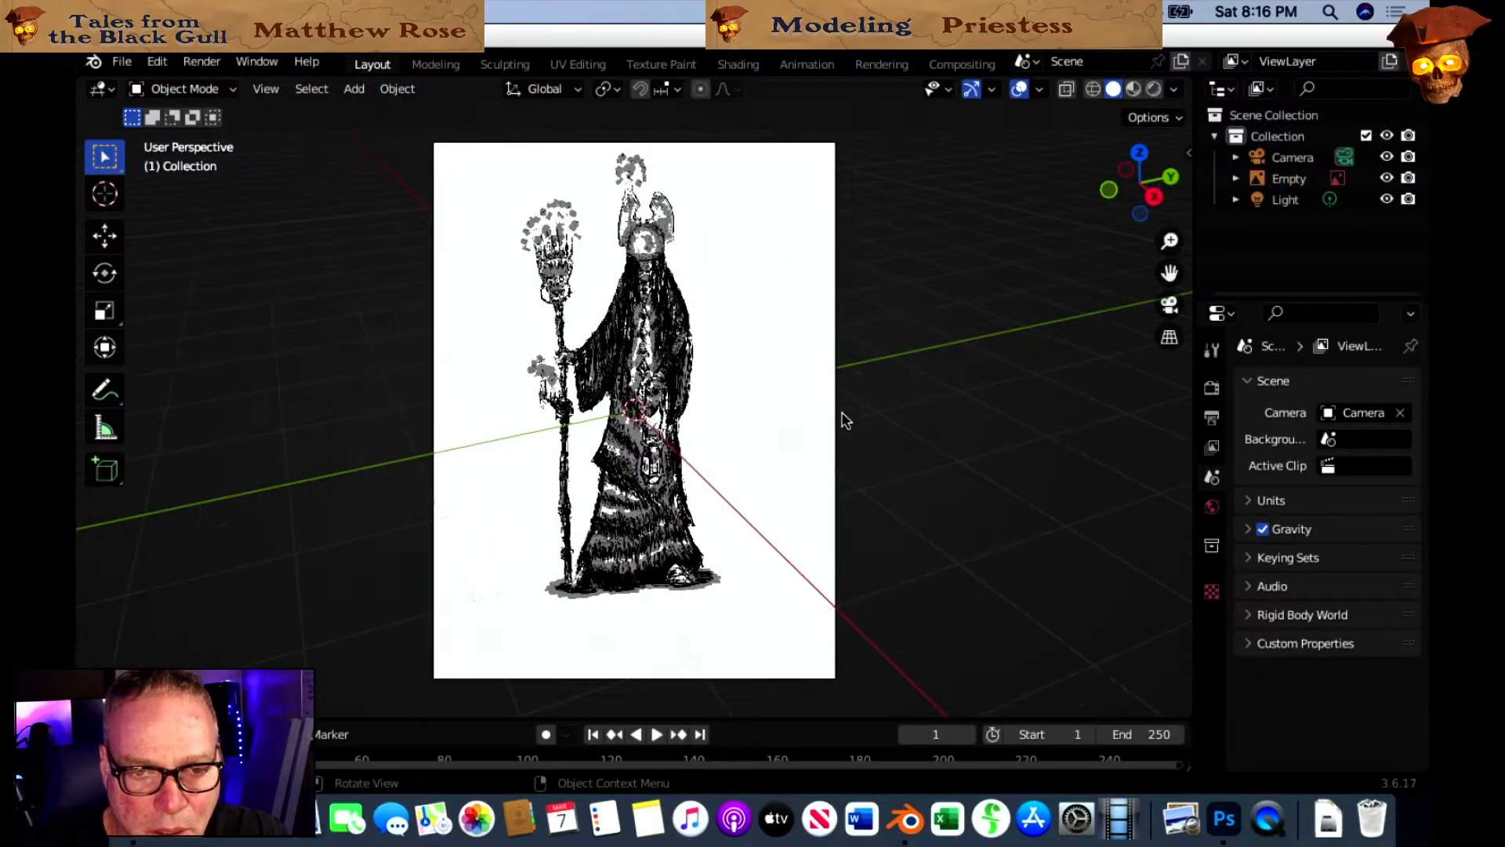
Examine the priestess sketch's horned headdress, round face covering, chin and long hair up close.
scroll(843, 420, up, 2)
middle_drag(859, 403, 825, 464)
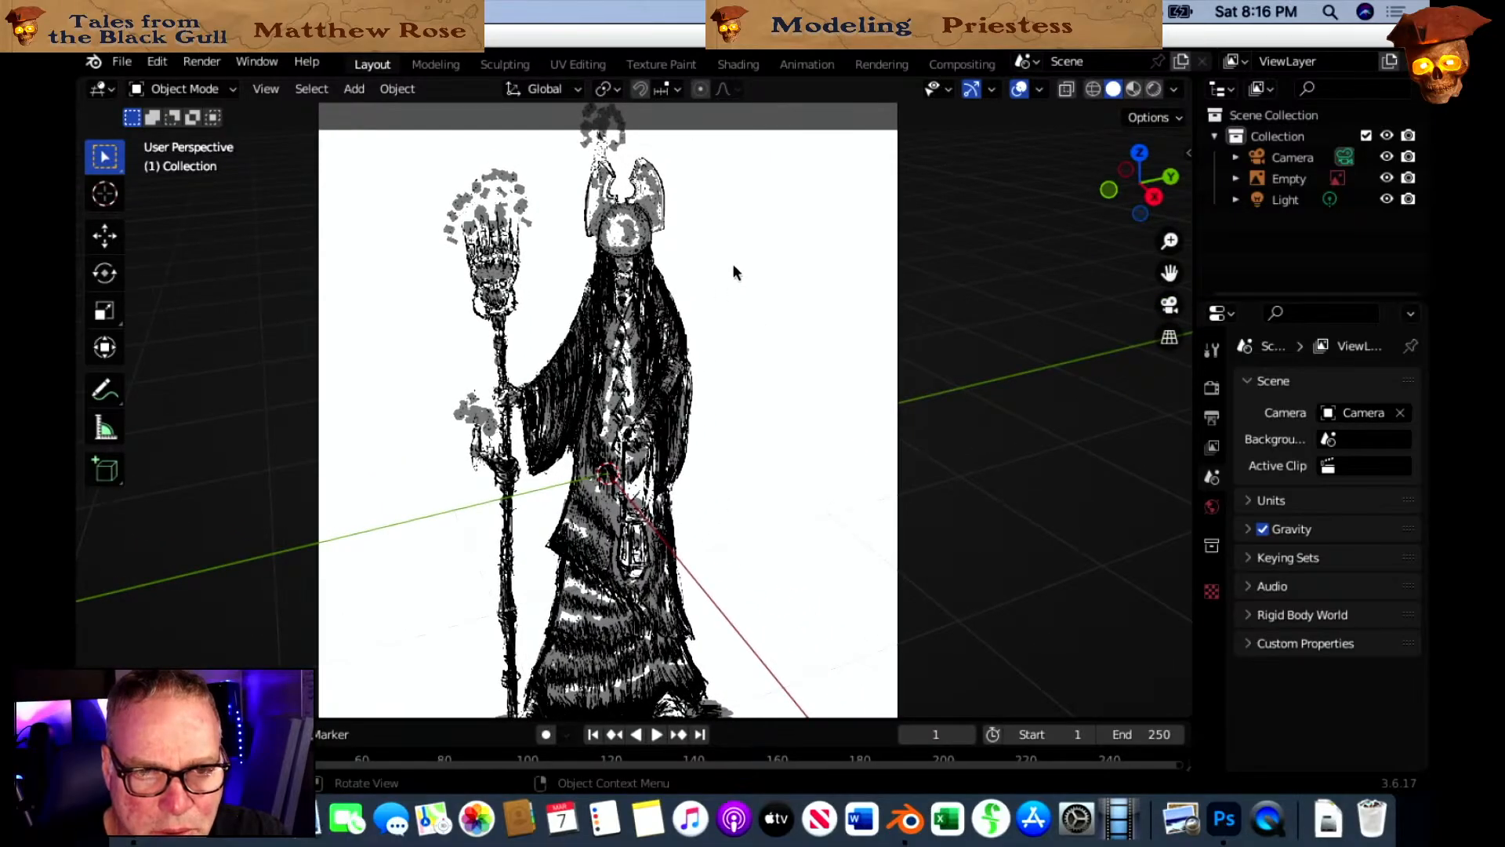
scroll(757, 330, up, 2)
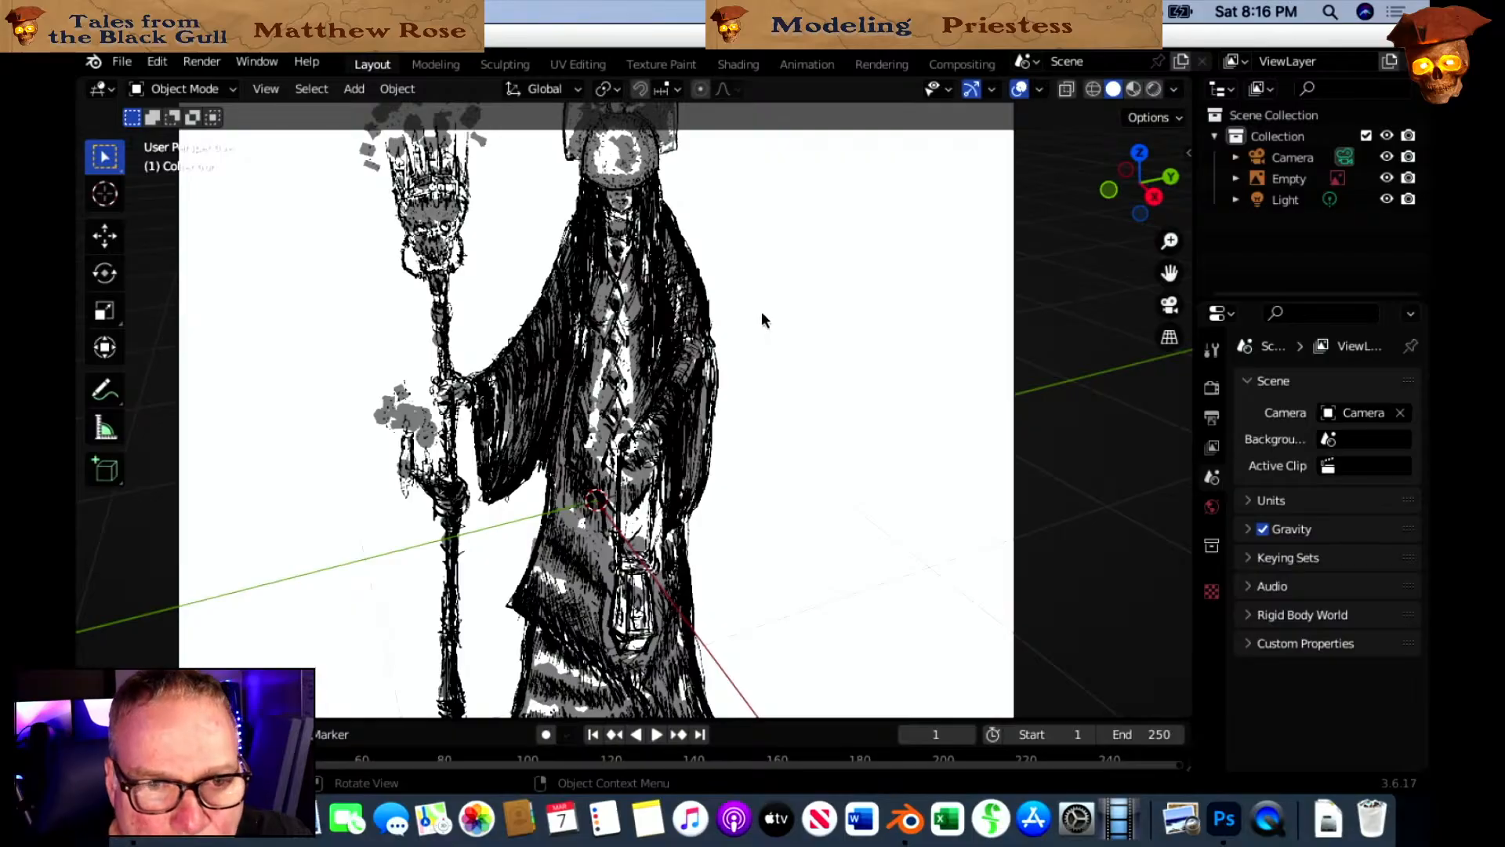
shift+middle_drag(770, 313, 811, 392)
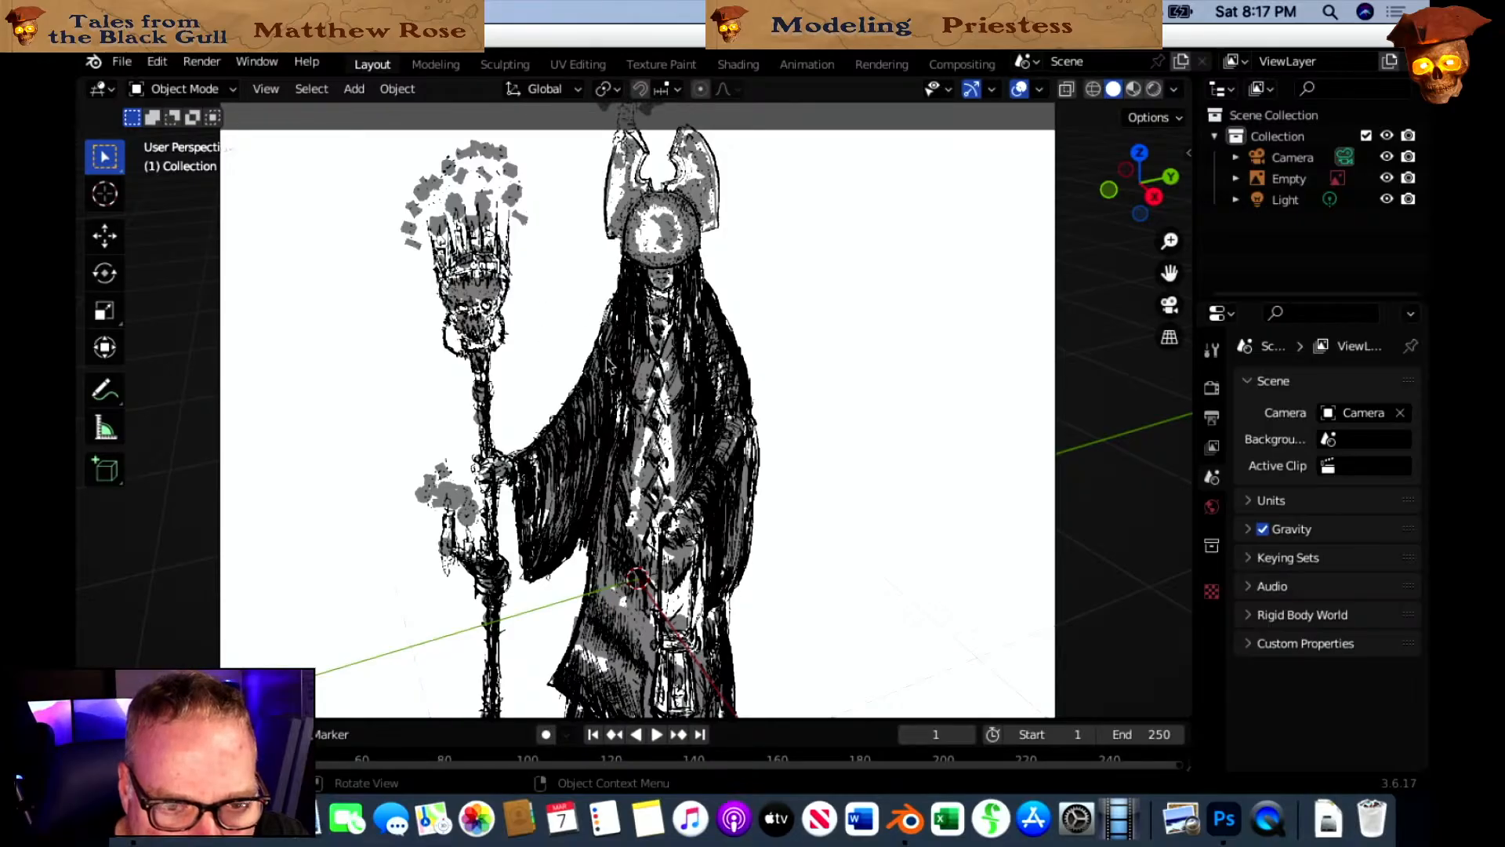
shift+middle_drag(781, 441, 736, 553)
scroll(736, 553, up, 10)
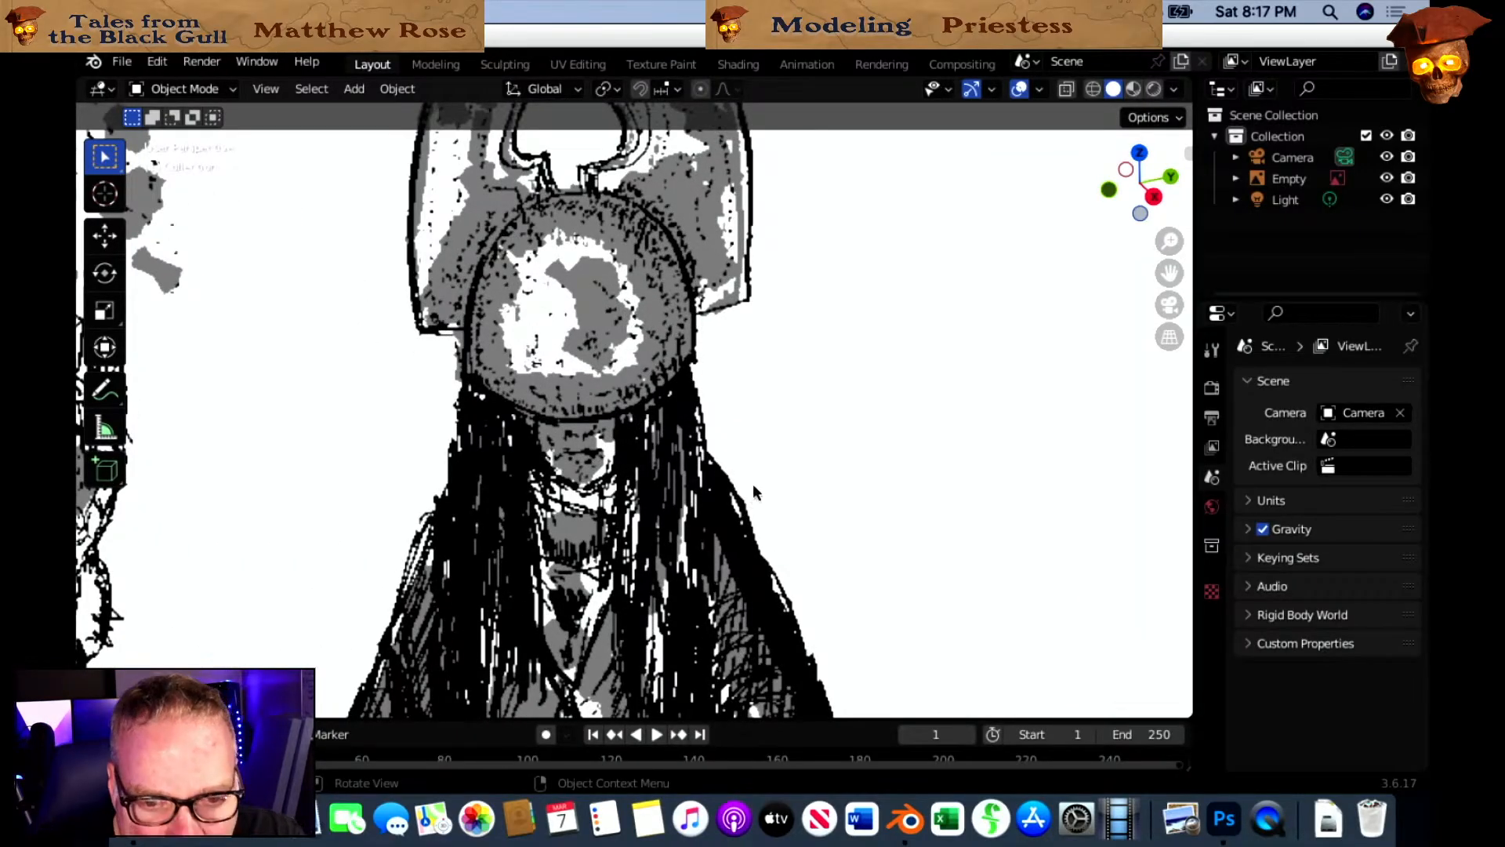
scroll(753, 490, down, 10)
scroll(744, 470, up, 5)
scroll(732, 445, up, 2)
shift+middle_drag(765, 445, 798, 672)
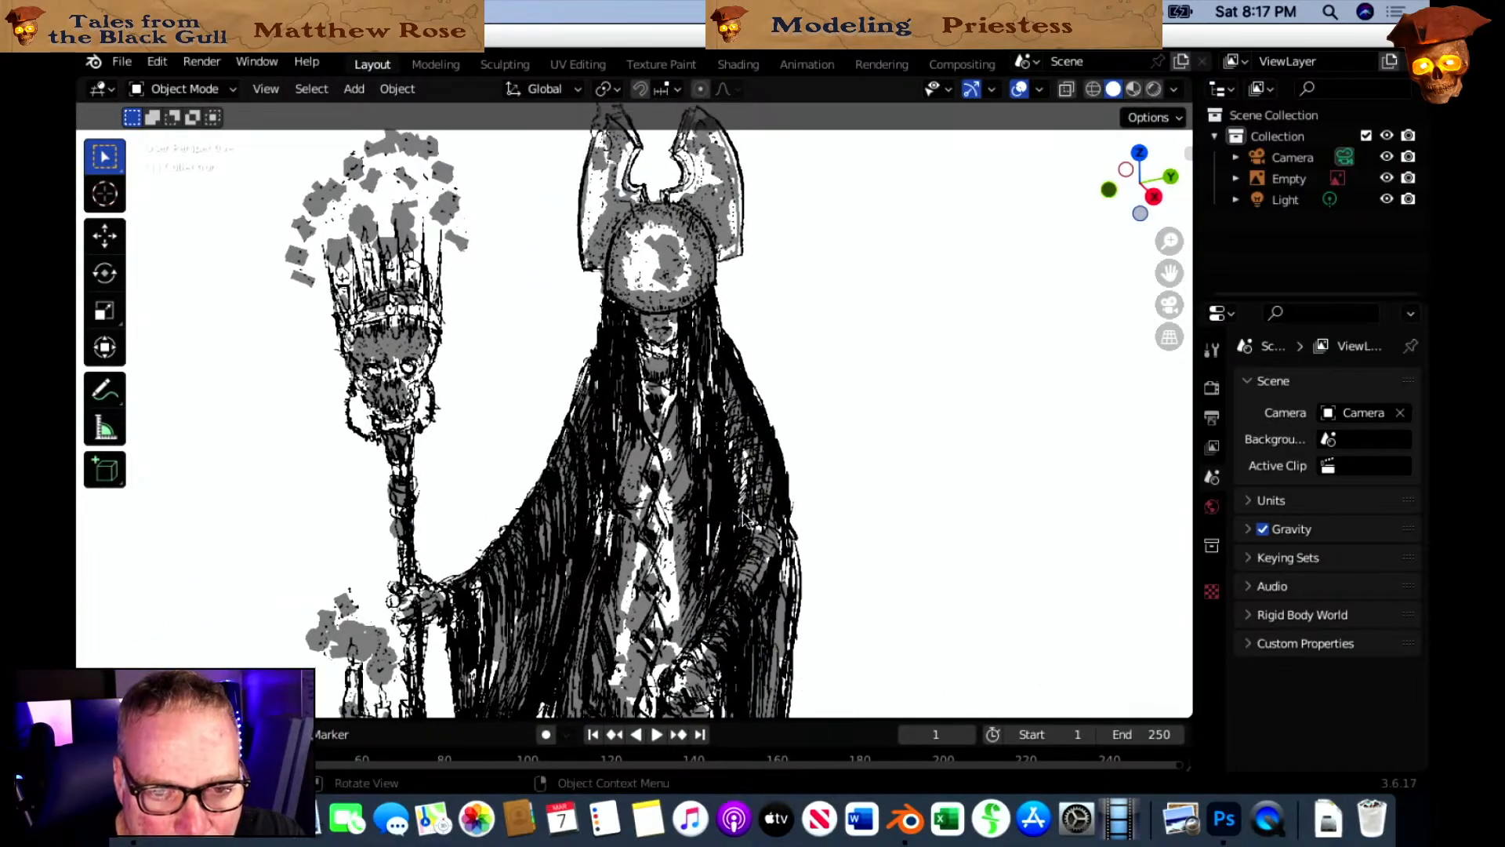
scroll(748, 518, up, 4)
shift+middle_drag(761, 533, 793, 578)
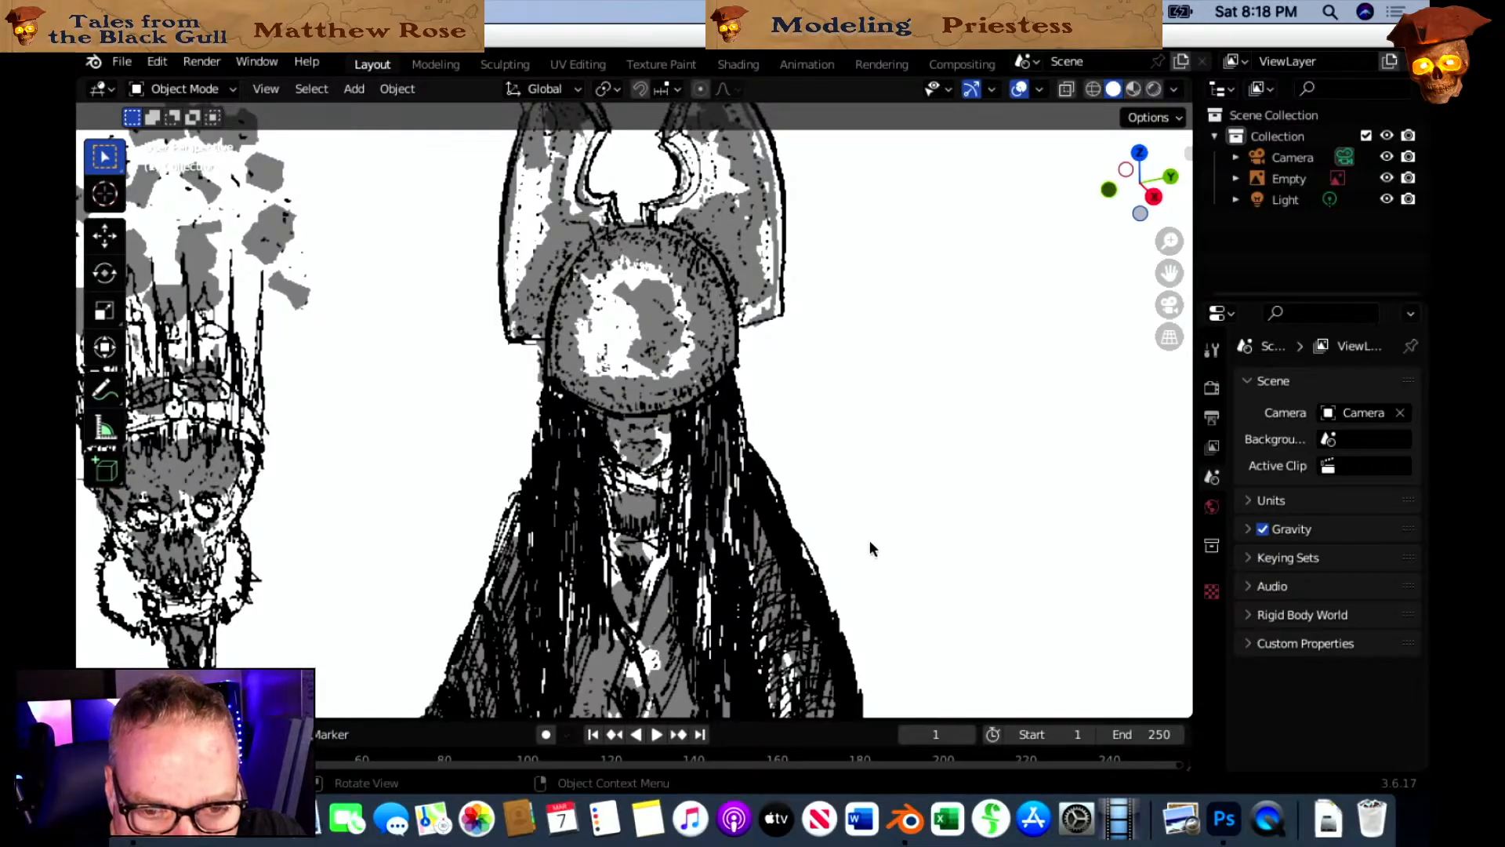
scroll(869, 540, up, 3)
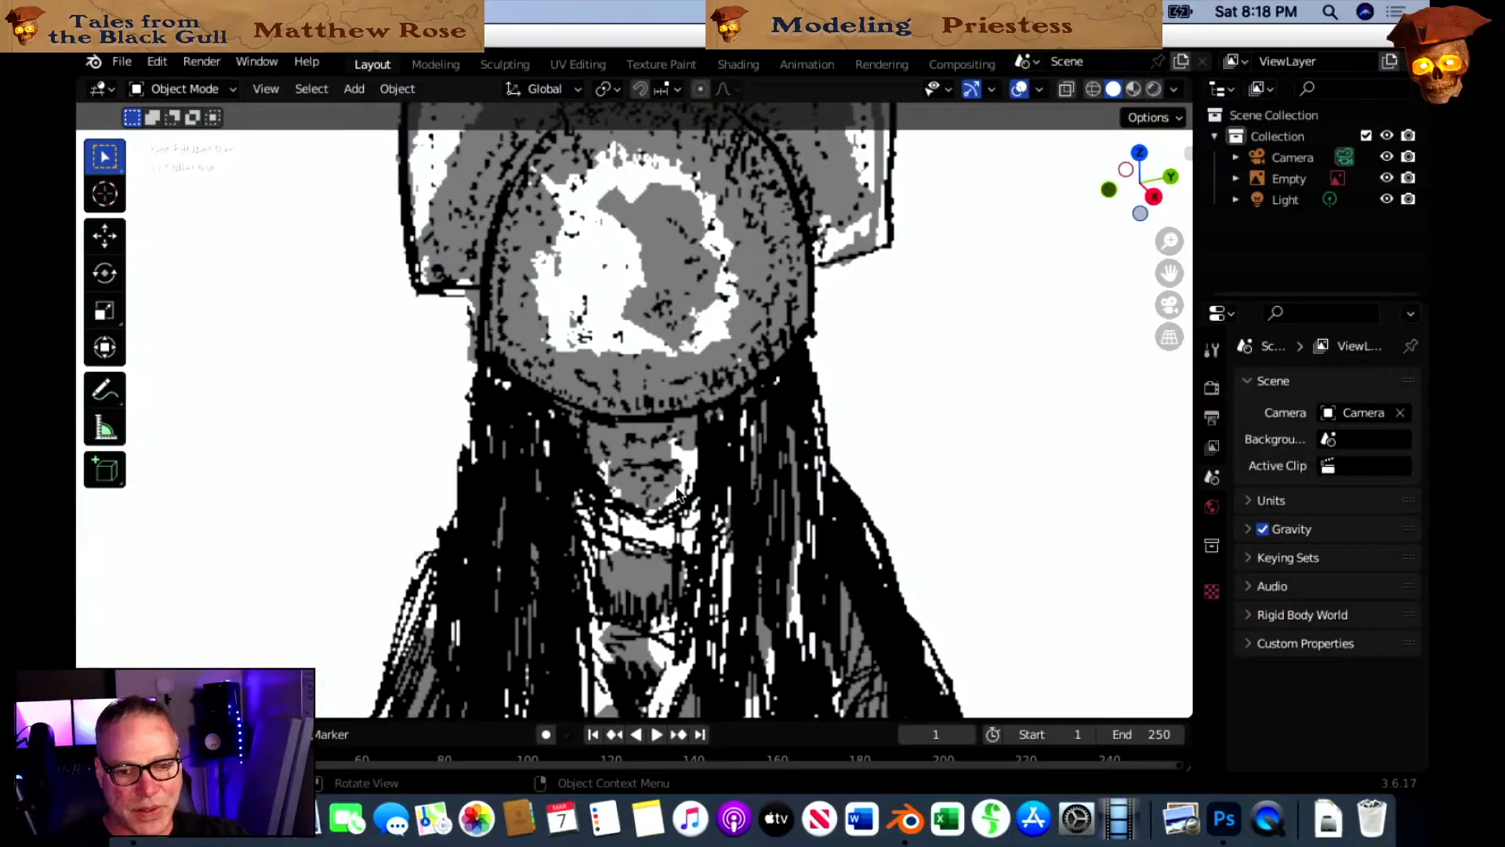
scroll(817, 510, down, 6)
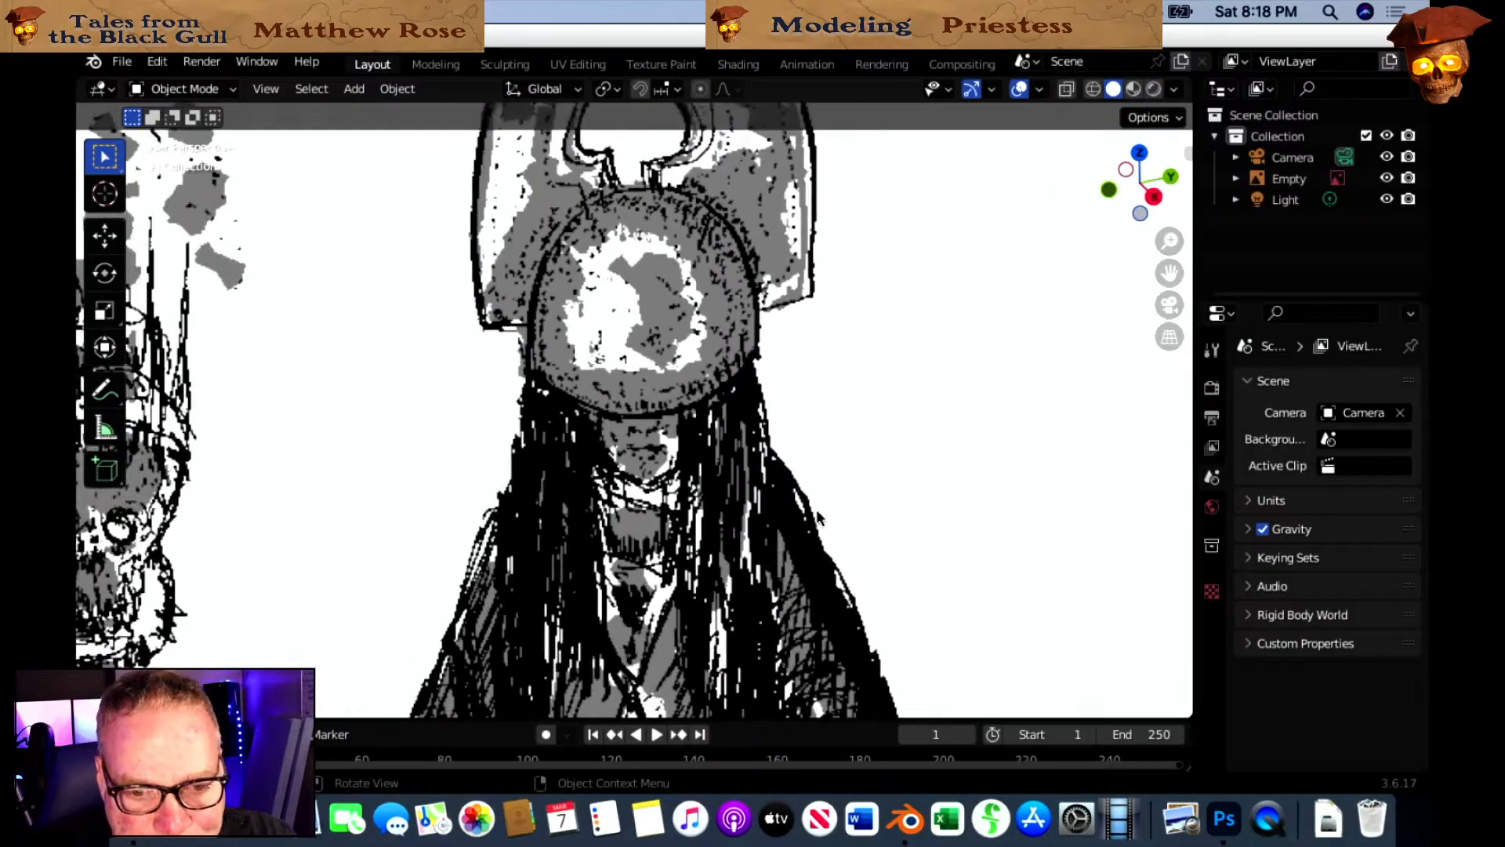
scroll(787, 513, down, 1)
Examine the sketch's draped sleeves, staff hand, hanging lantern and layered skirt down to the feet.
shift+middle_drag(810, 548, 847, 420)
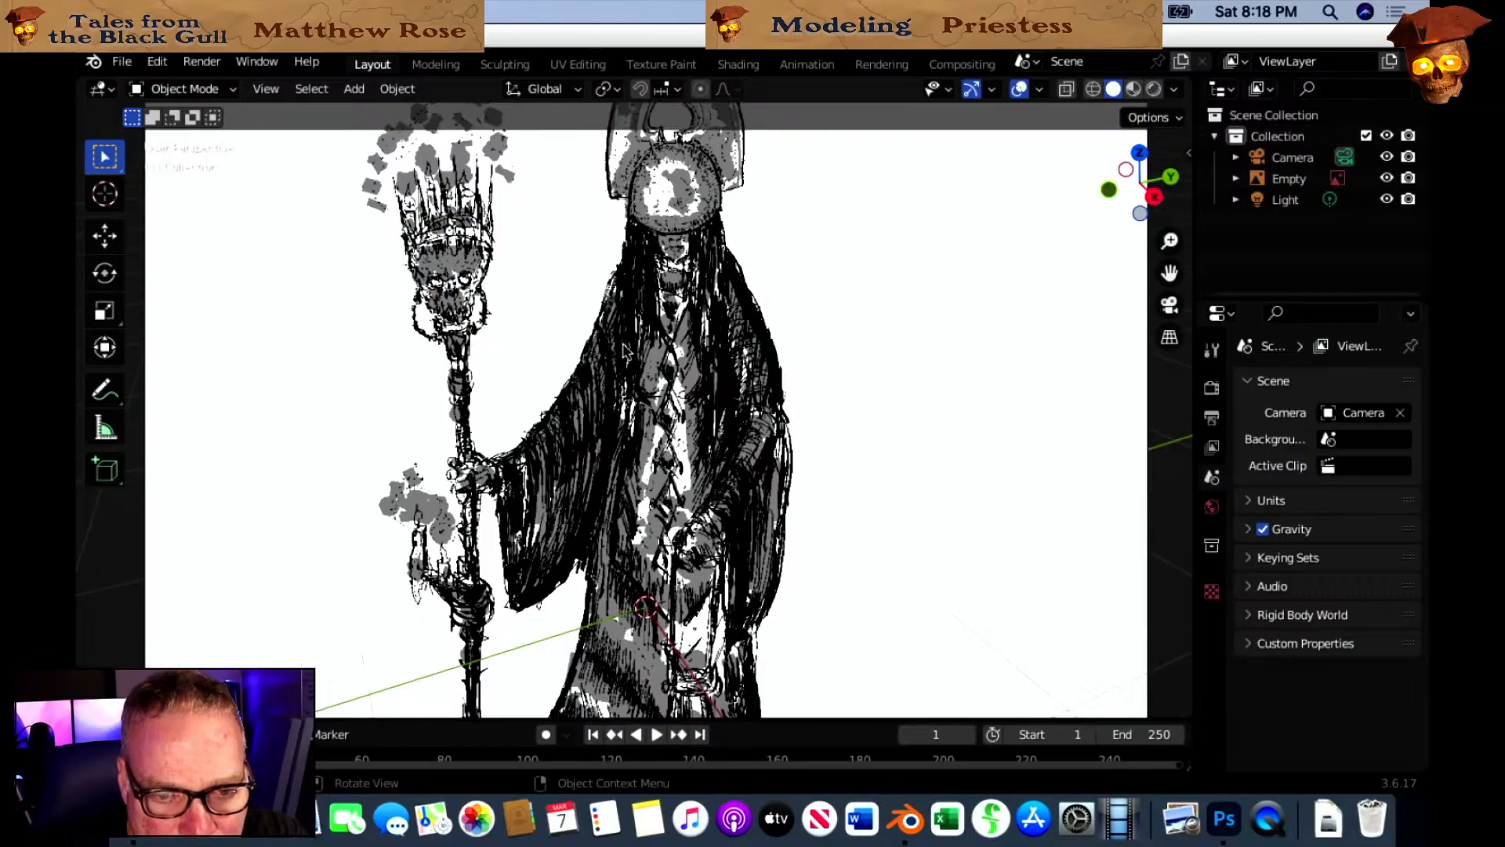
scroll(600, 508, up, 4)
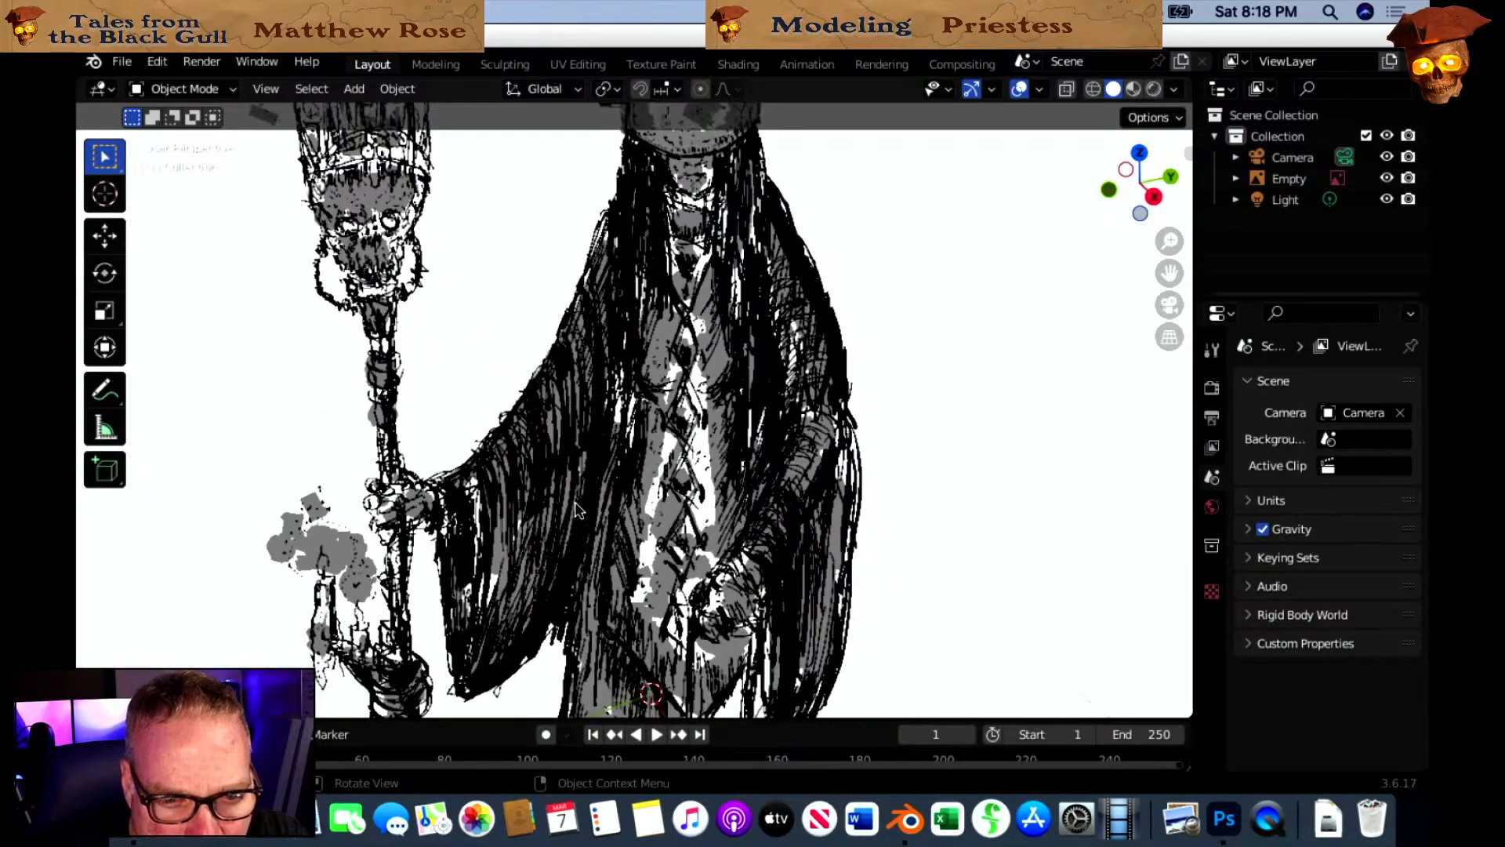
scroll(494, 549, down, 2)
scroll(494, 548, down, 2)
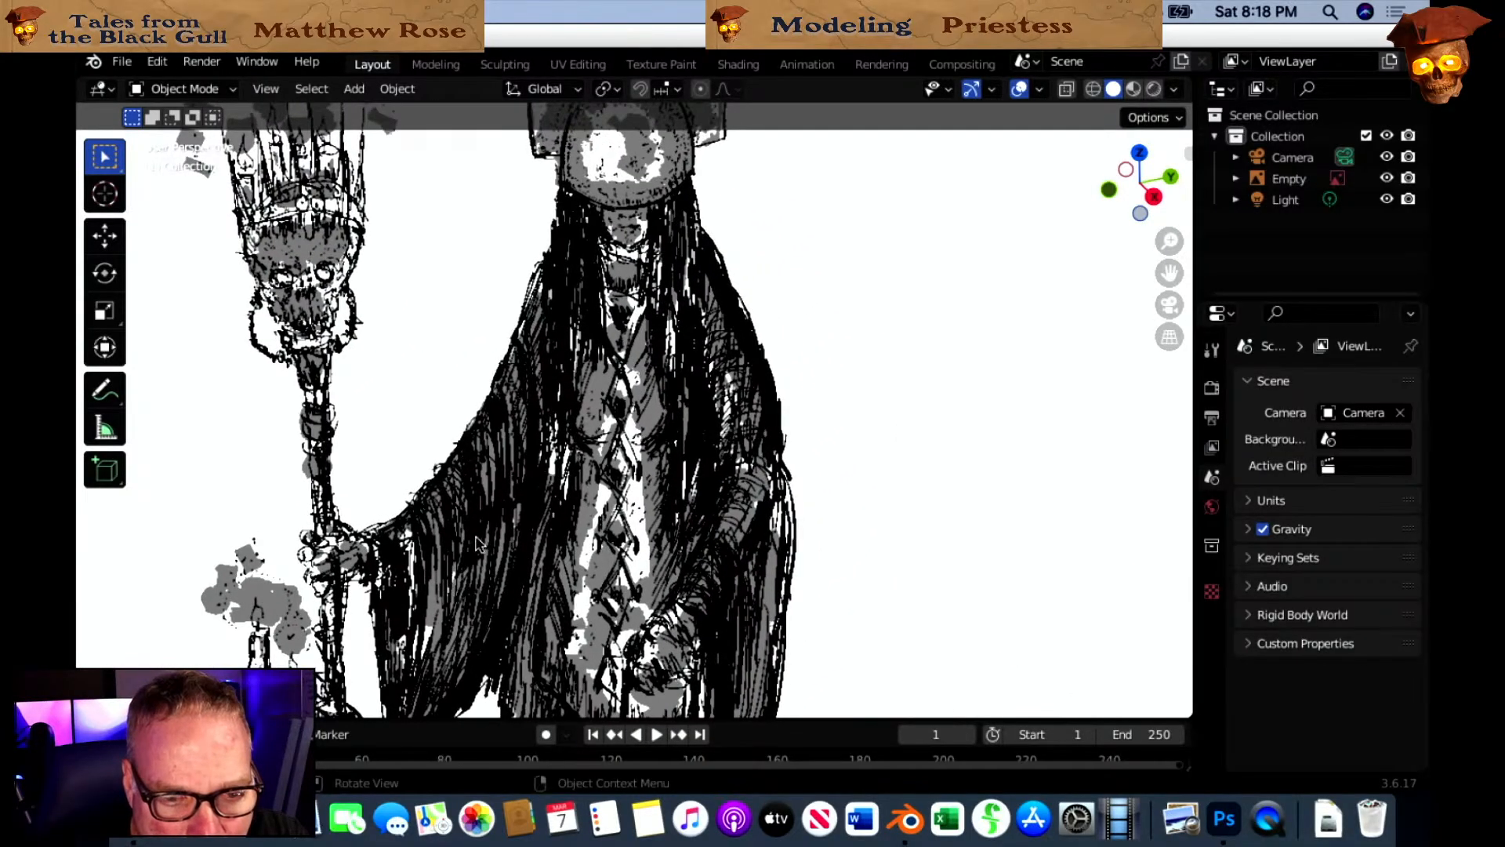
shift+middle_drag(649, 538, 553, 334)
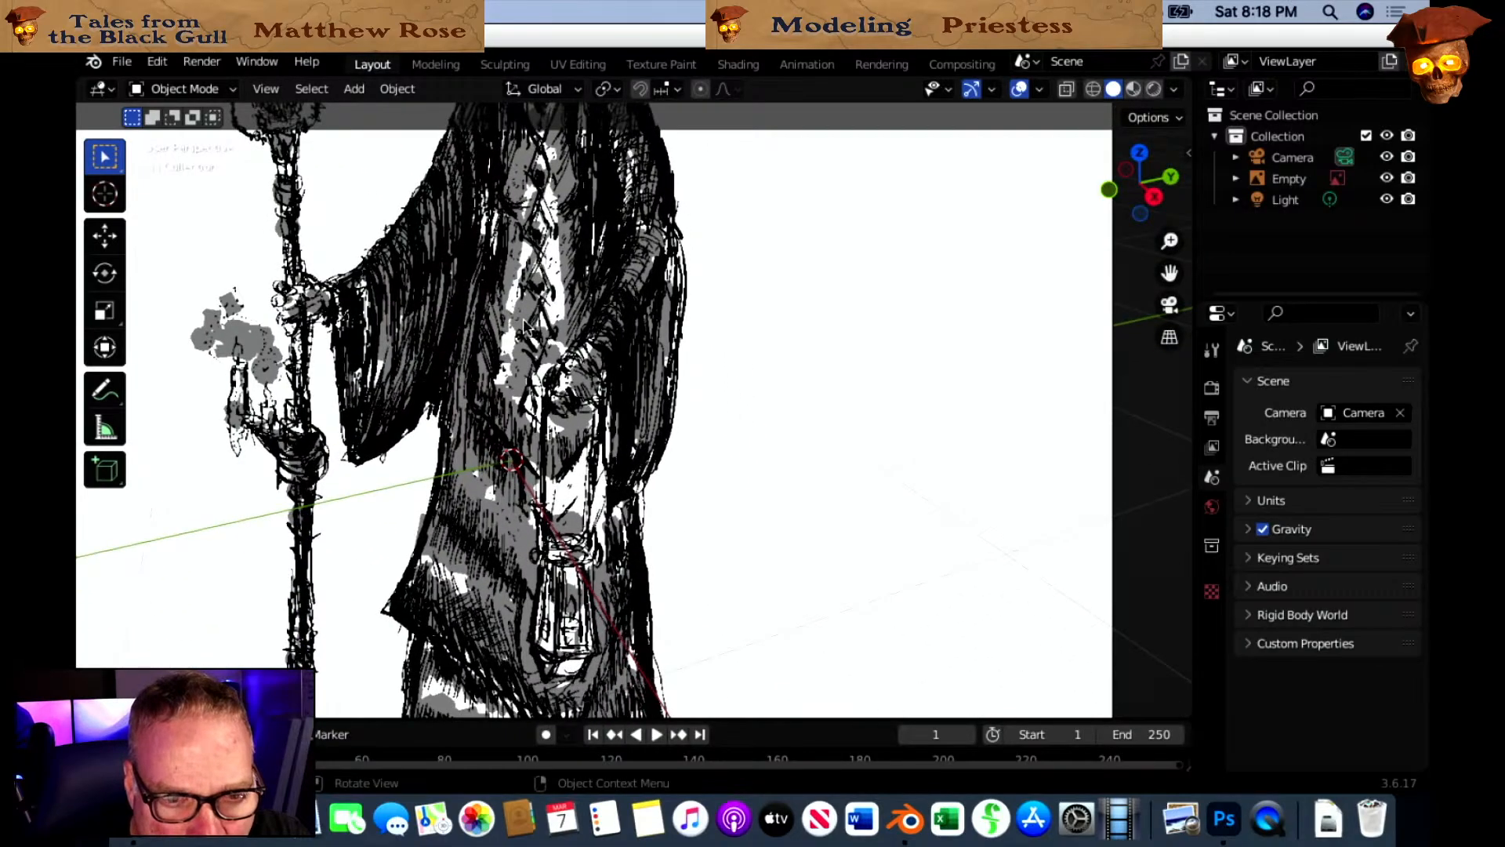
shift+middle_drag(623, 384, 604, 308)
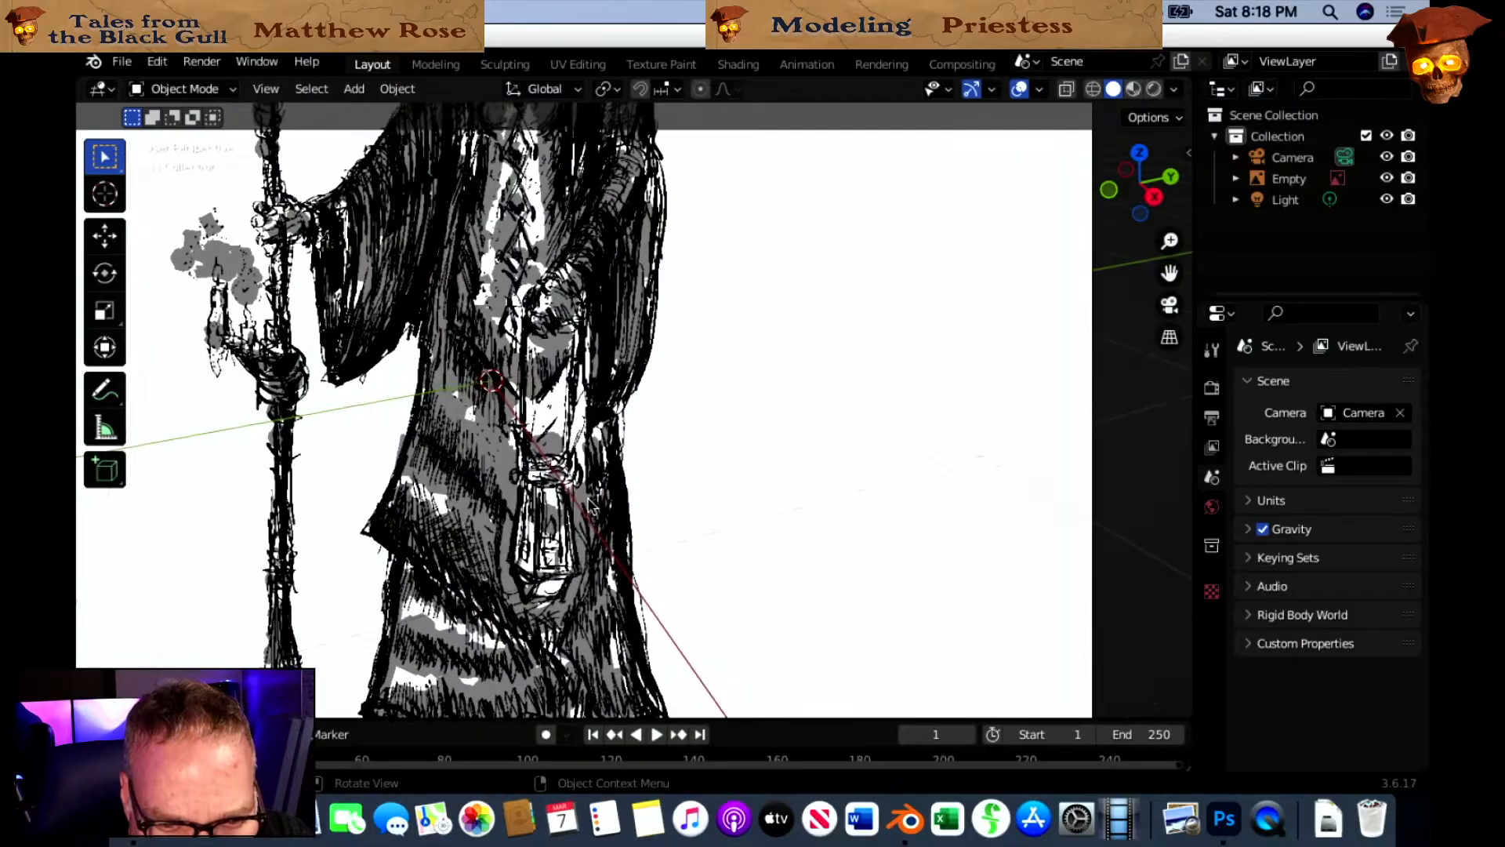
scroll(589, 506, up, 4)
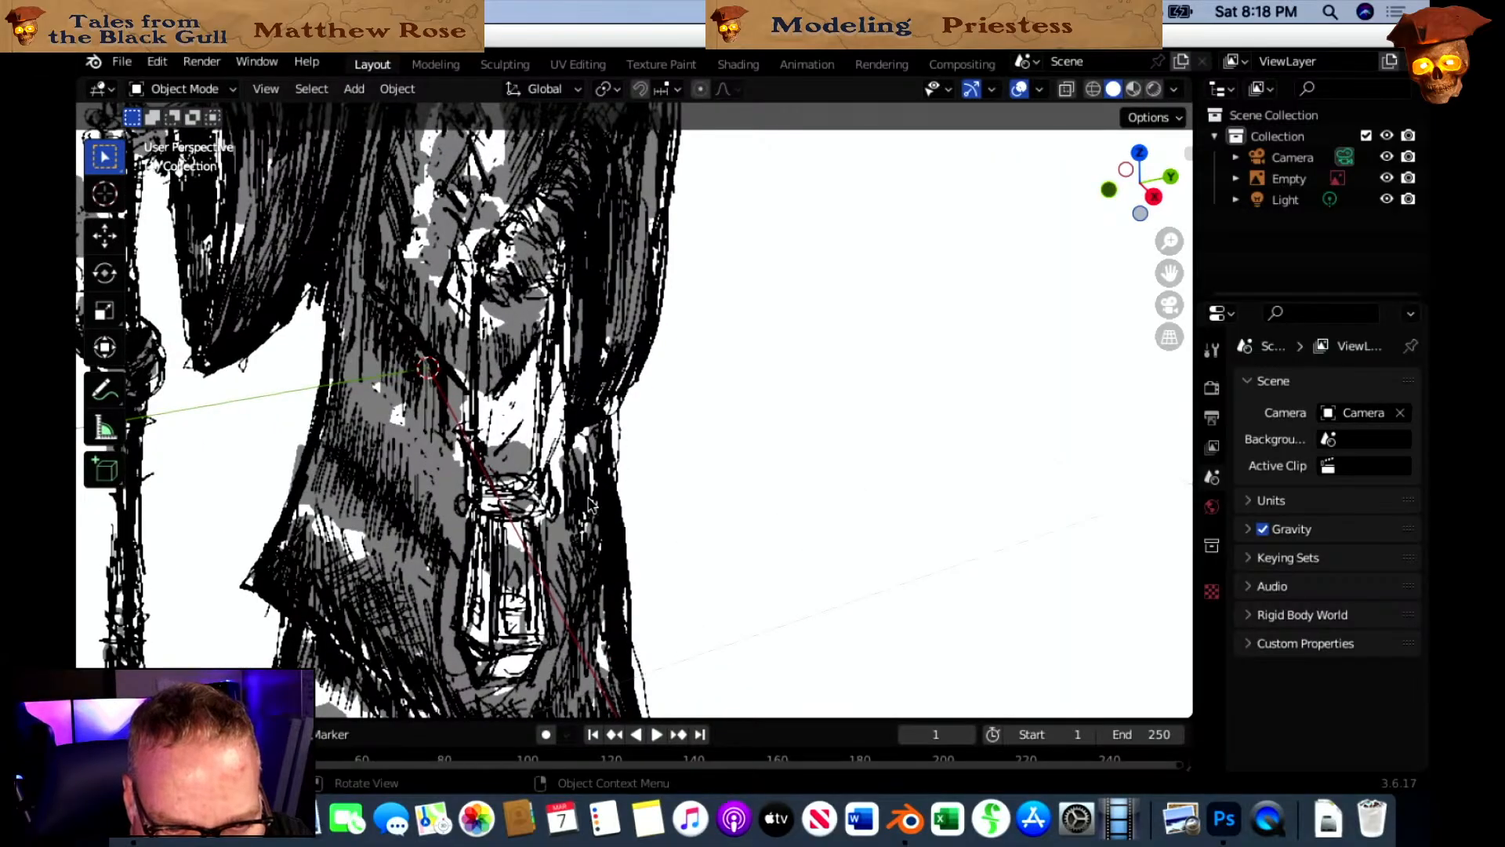
scroll(590, 505, down, 5)
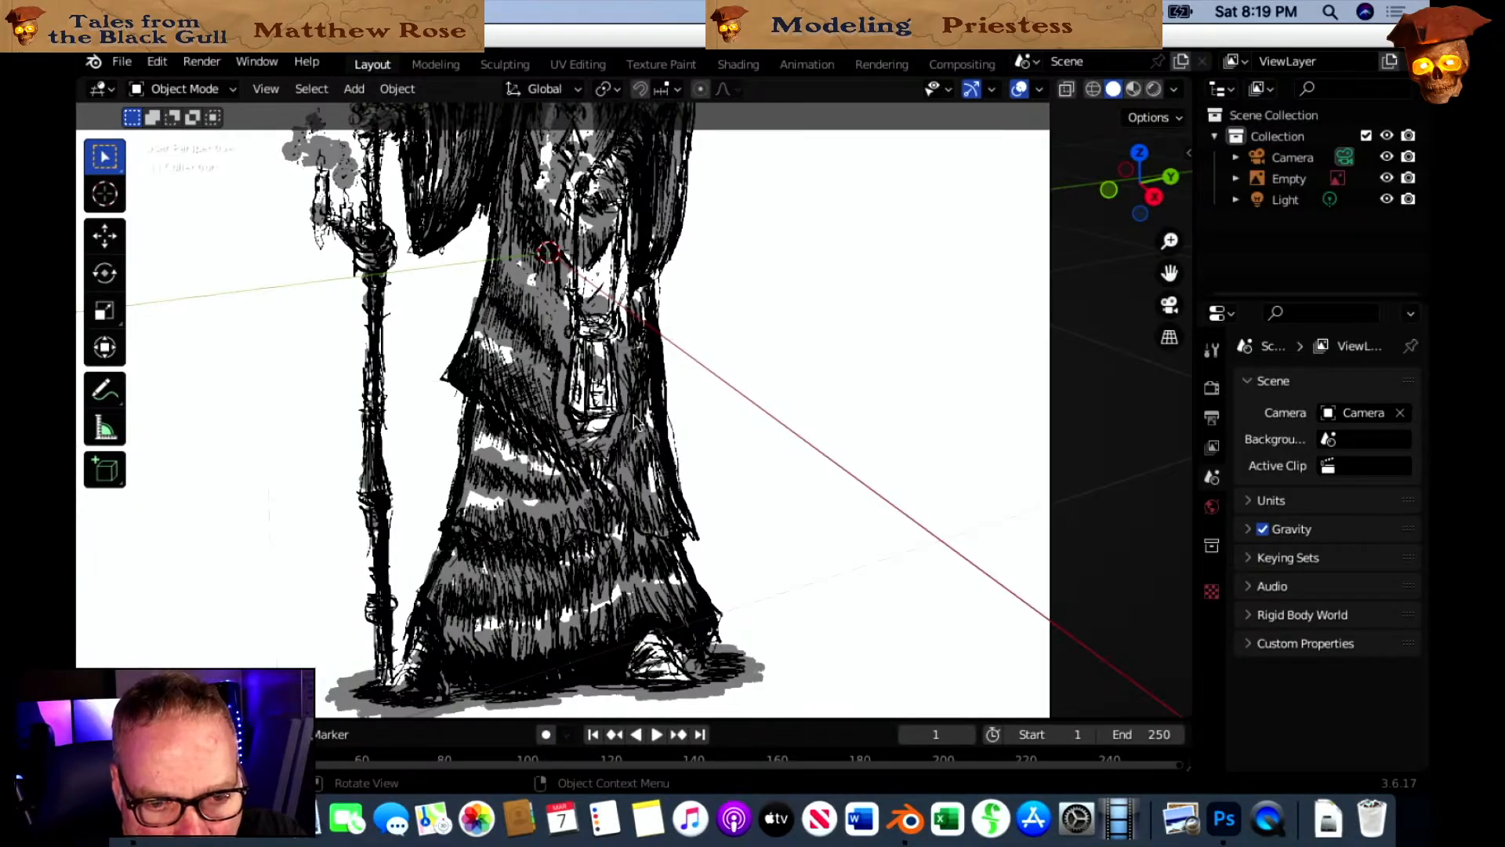
mouse_move(673, 385)
shift+middle_down()
mouse_move(731, 376)
mouse_move(681, 385)
shift+middle_up()
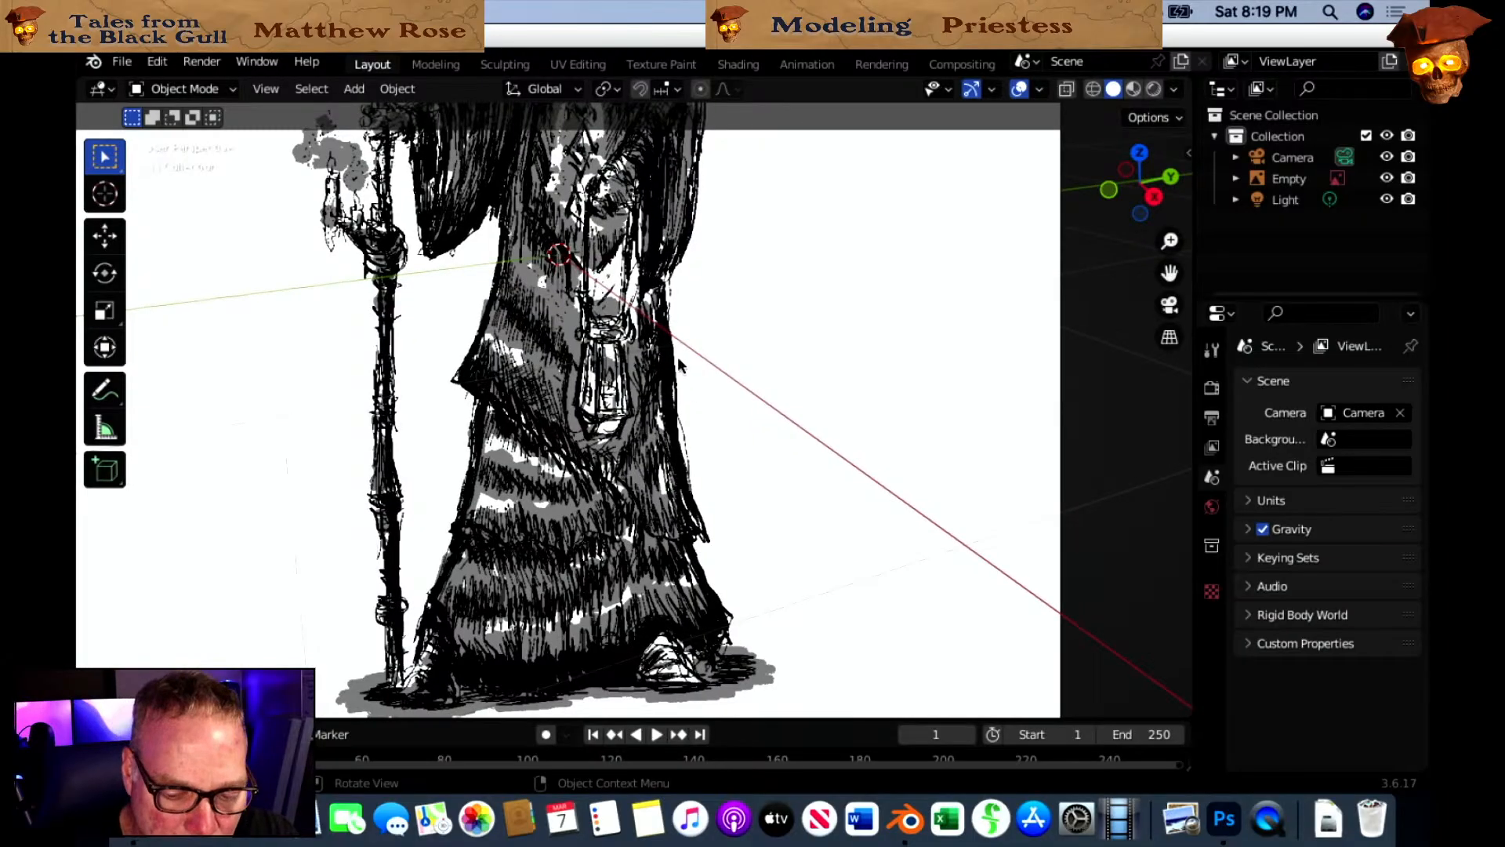
Review the sketch again from the headdress to the laced bodice, lantern hand and skirt tiers, ending on the overall figure.
shift+middle_drag(681, 365, 700, 527)
shift+middle_drag(726, 390, 716, 502)
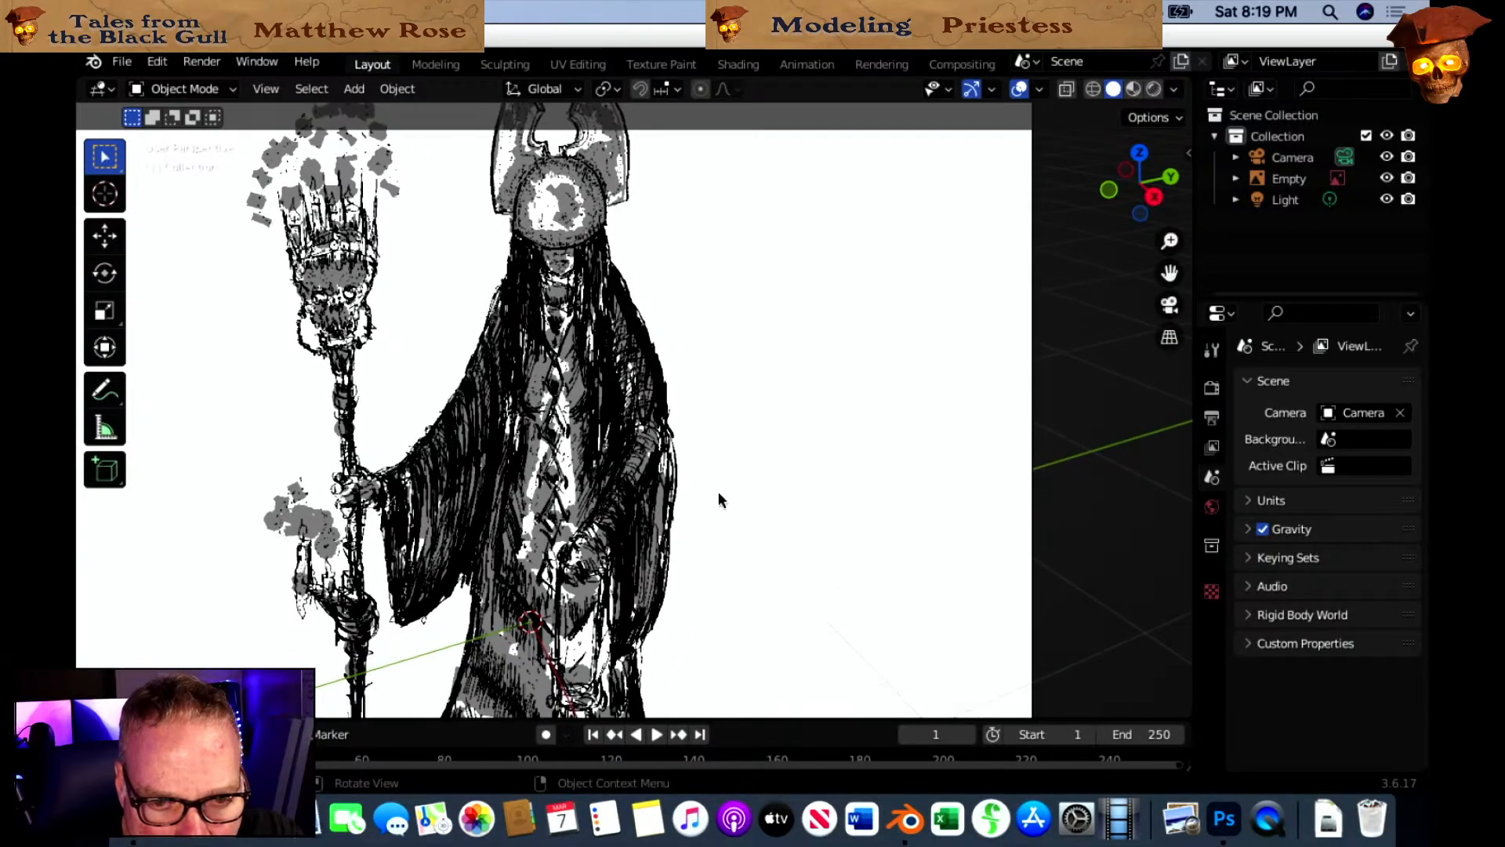
scroll(717, 506, up, 5)
shift+middle_drag(650, 549, 735, 388)
scroll(736, 406, down, 3)
scroll(748, 470, up, 2)
shift+middle_drag(751, 439, 759, 349)
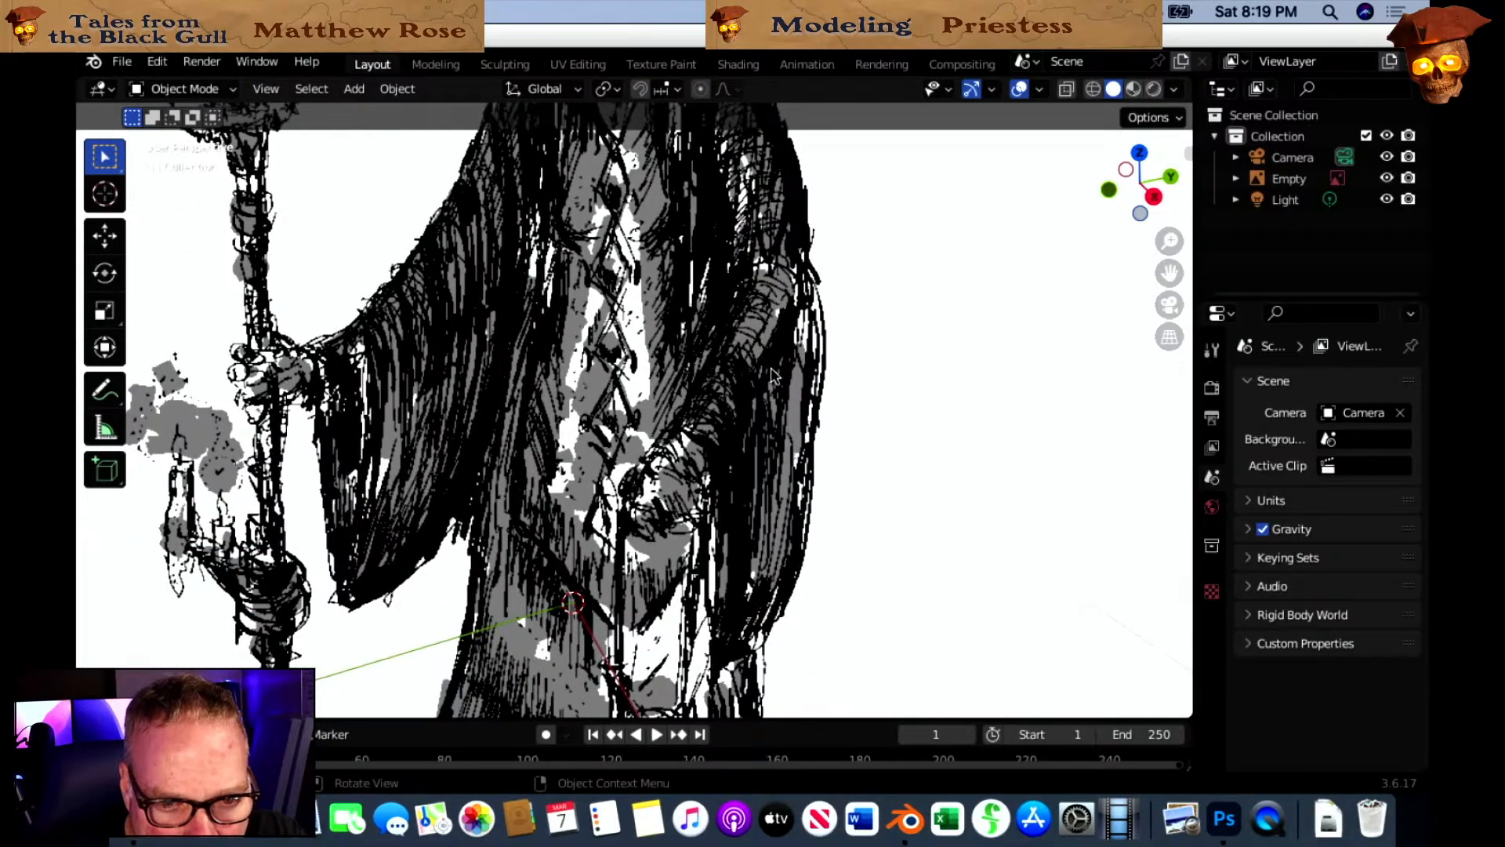
shift+middle_drag(809, 439, 849, 241)
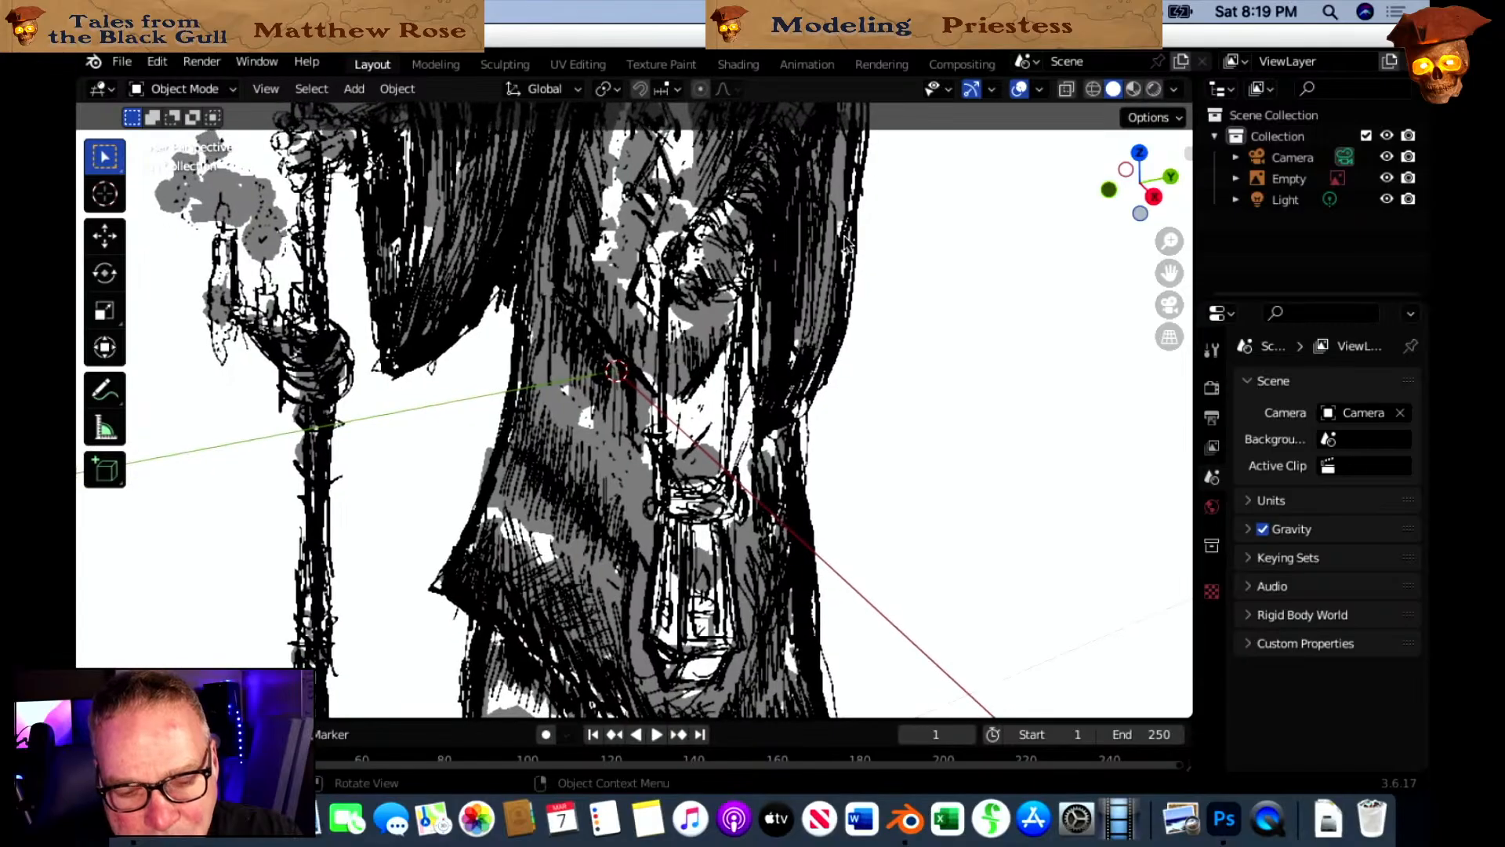
shift+middle_drag(876, 407, 879, 266)
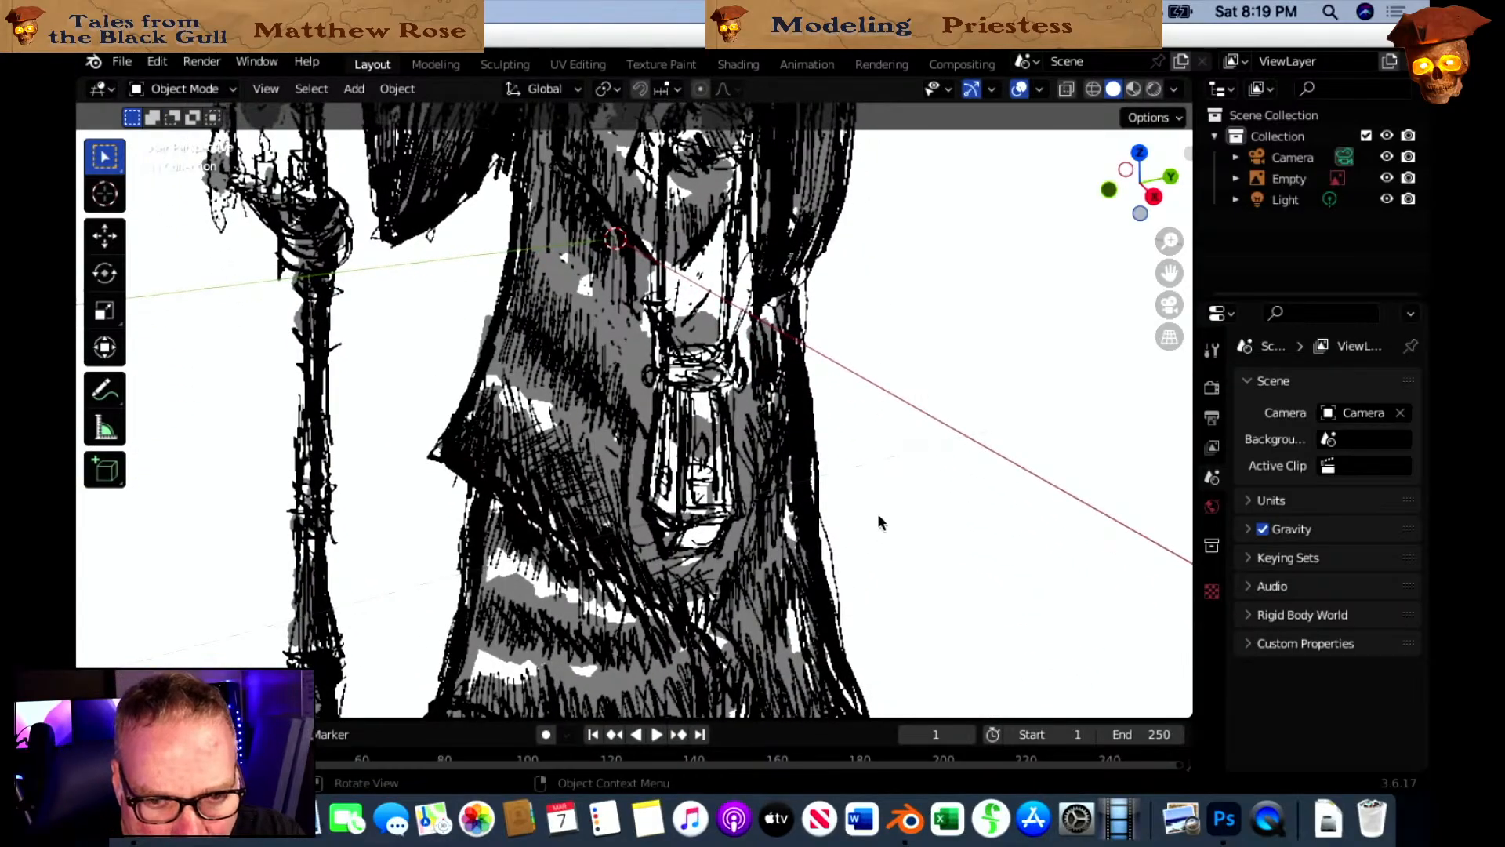
shift+middle_drag(887, 585, 886, 416)
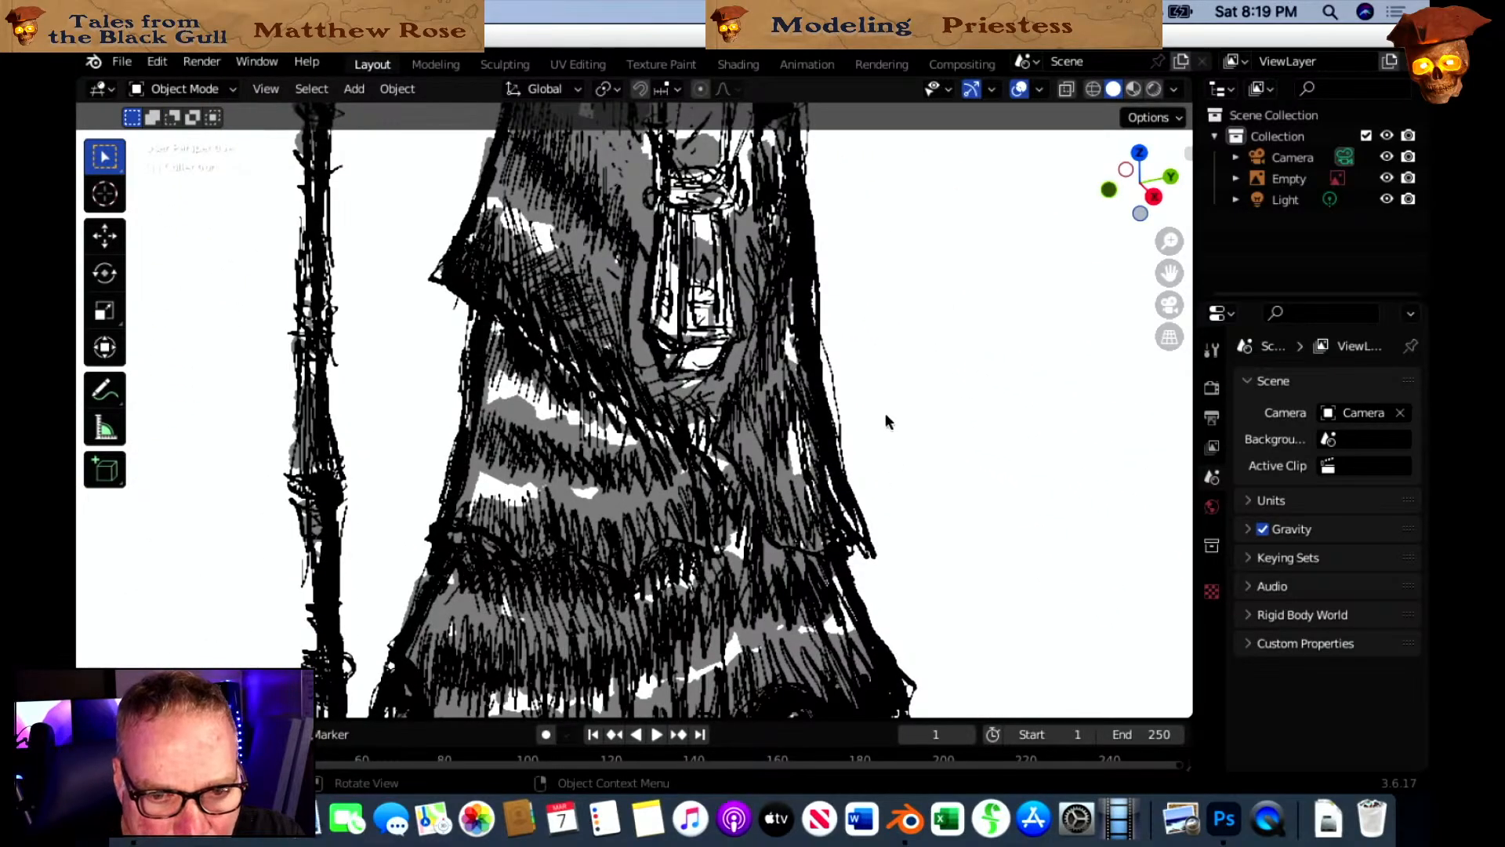
scroll(888, 407, down, 3)
shift+middle_drag(888, 406, 912, 539)
scroll(912, 539, down, 5)
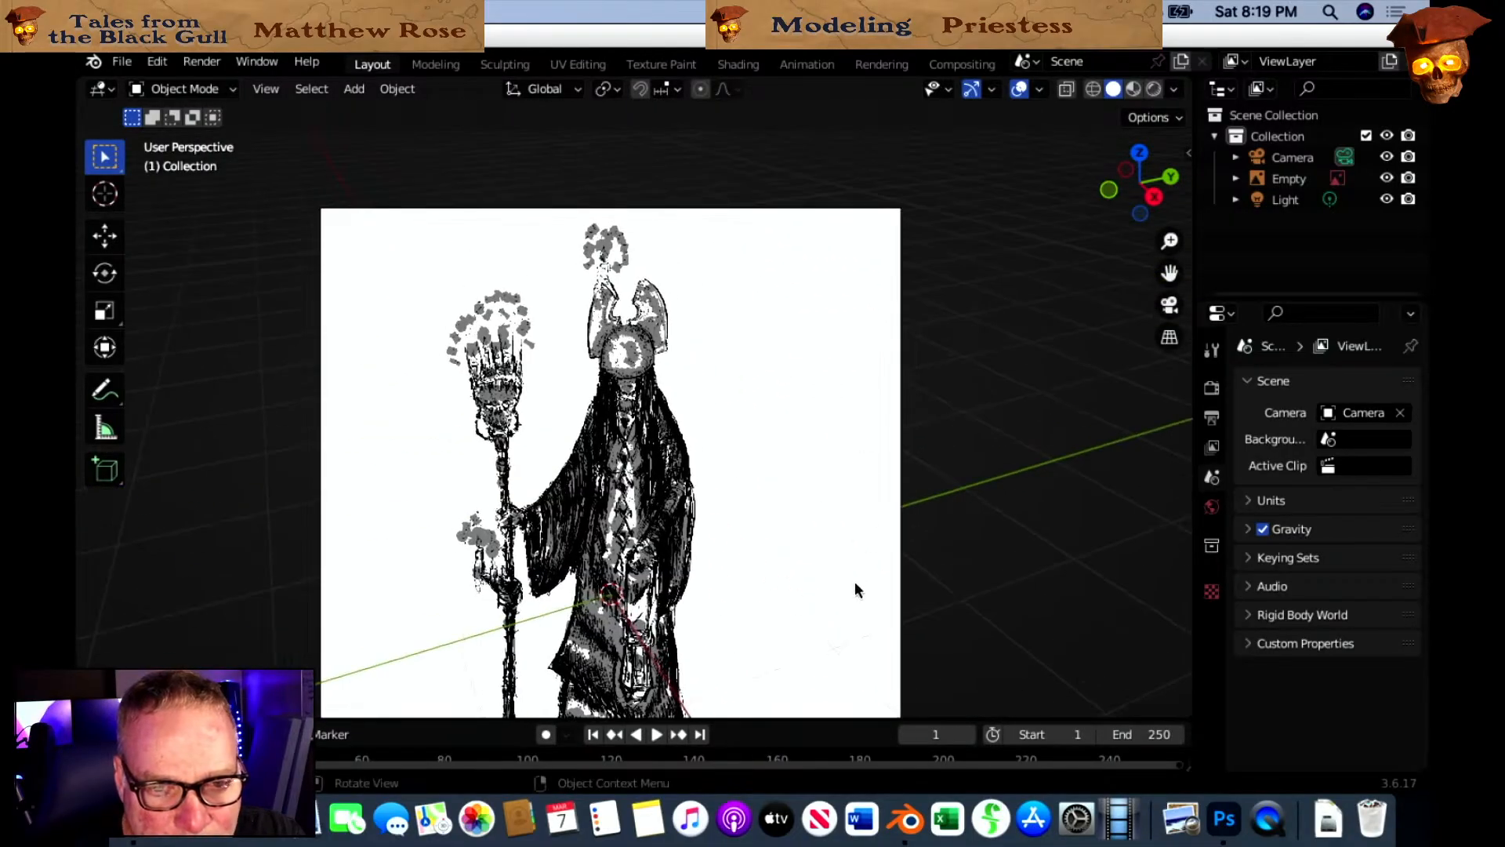
click(122, 61)
mouse_move(157, 130)
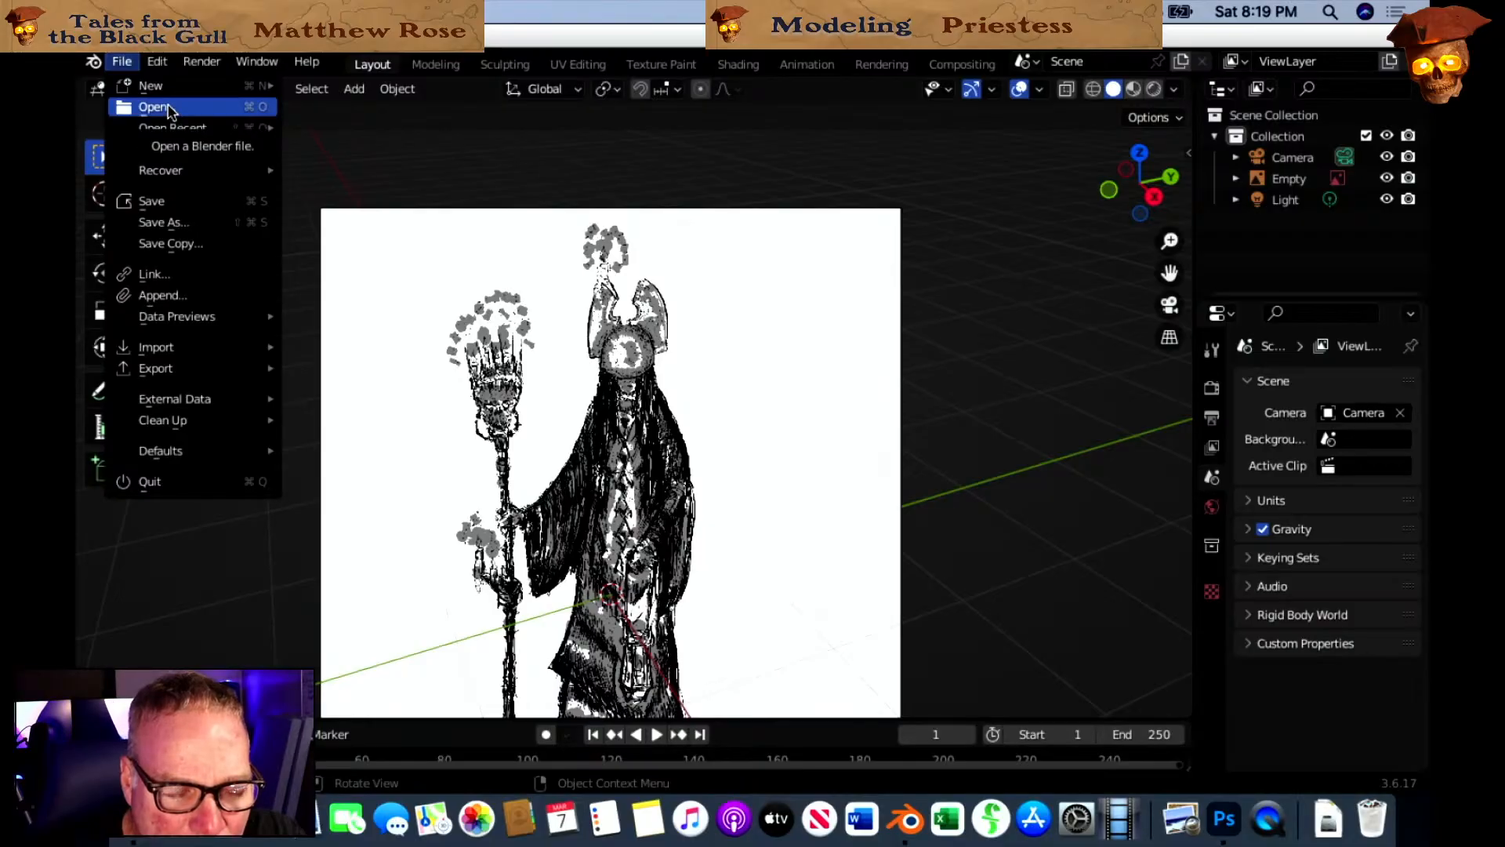
click(168, 108)
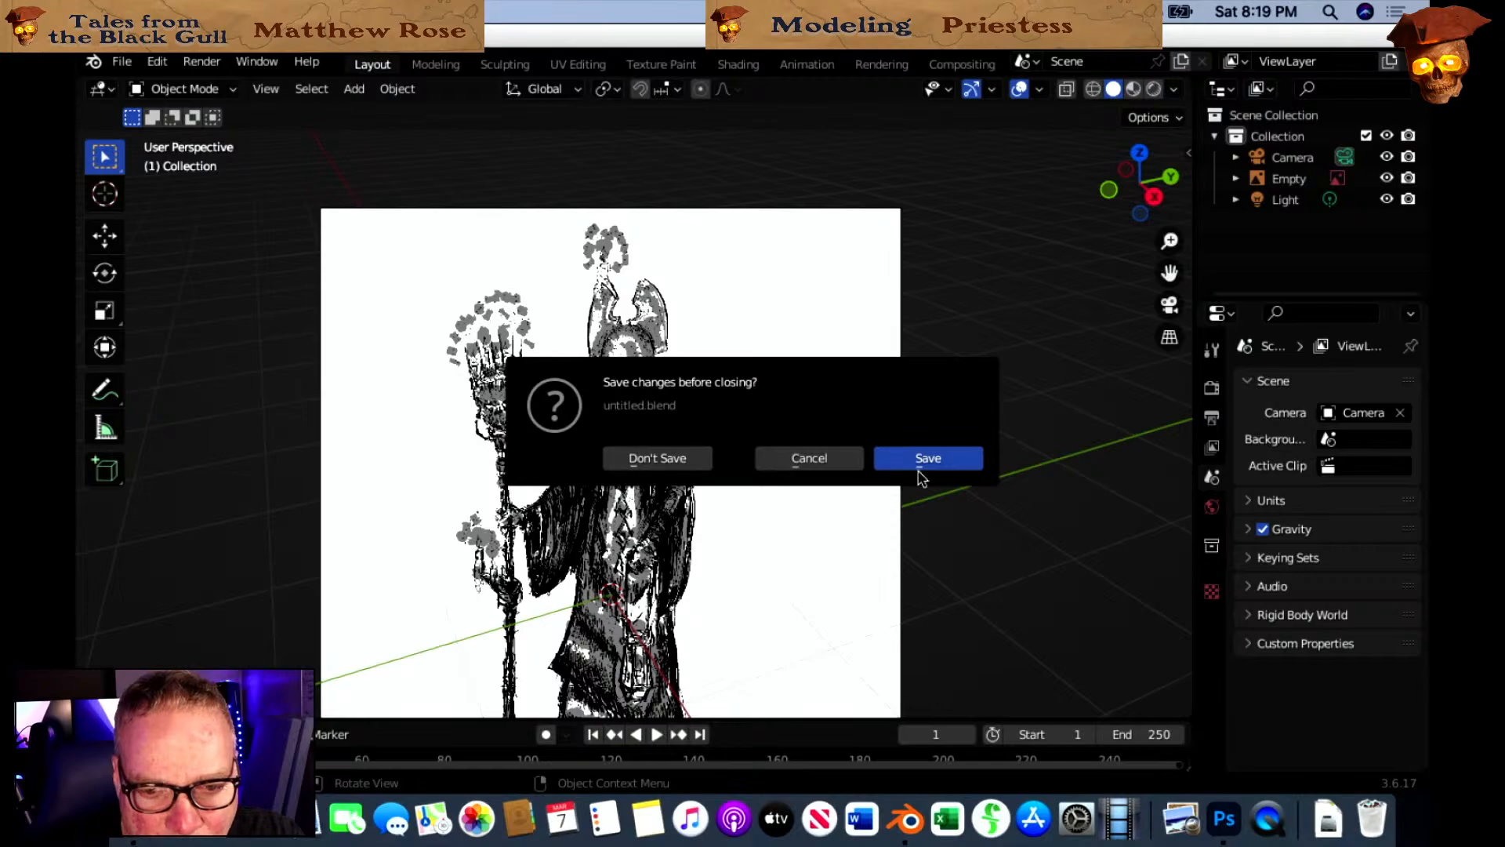
click(816, 462)
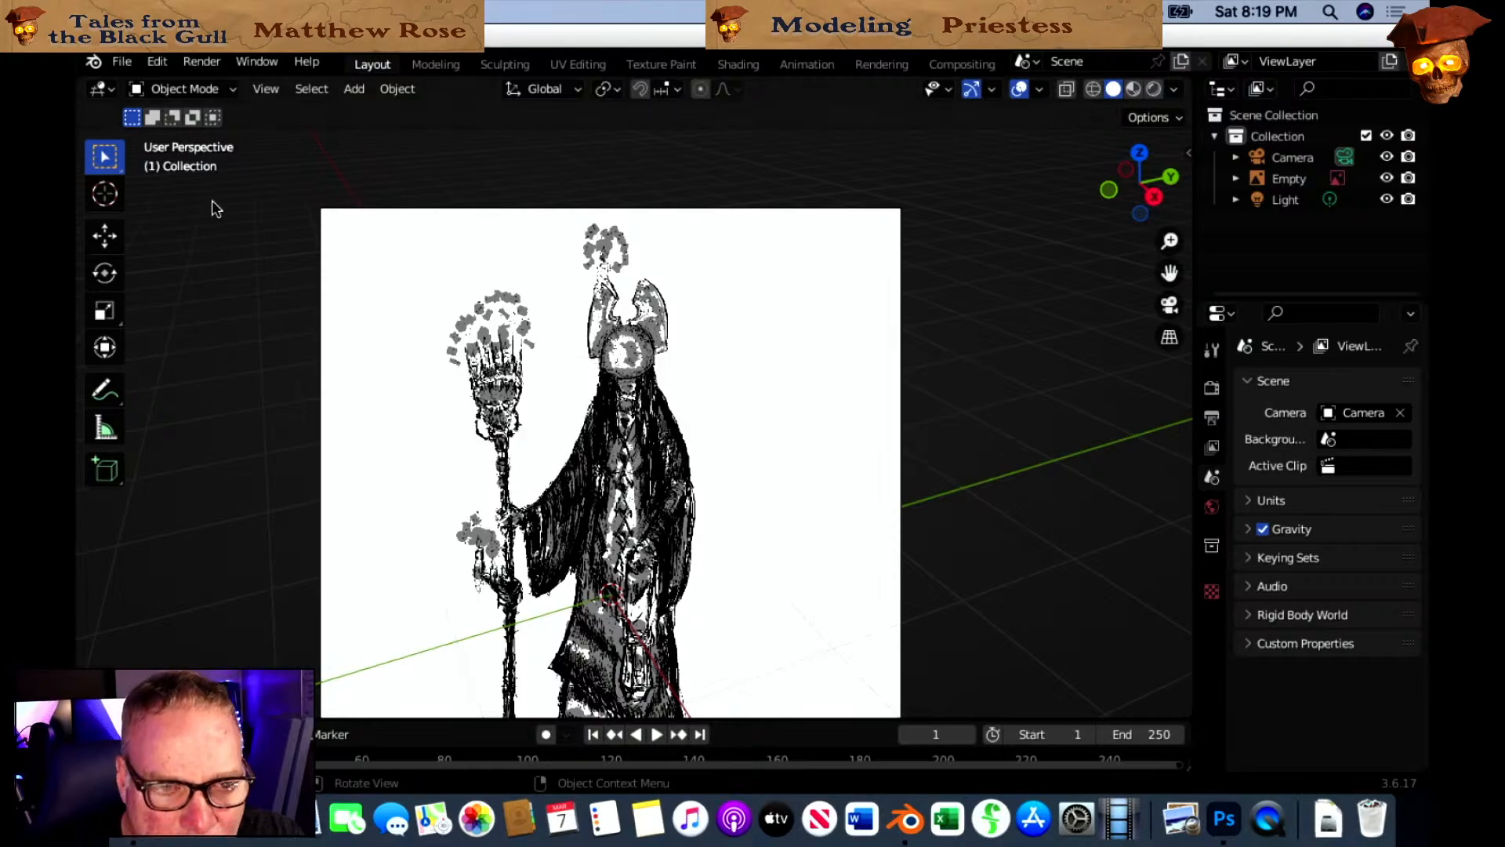
Start saving the scene under a new name and create a folder named 15. Priestess inside Dungeon Diving Characters.
click(121, 61)
click(174, 223)
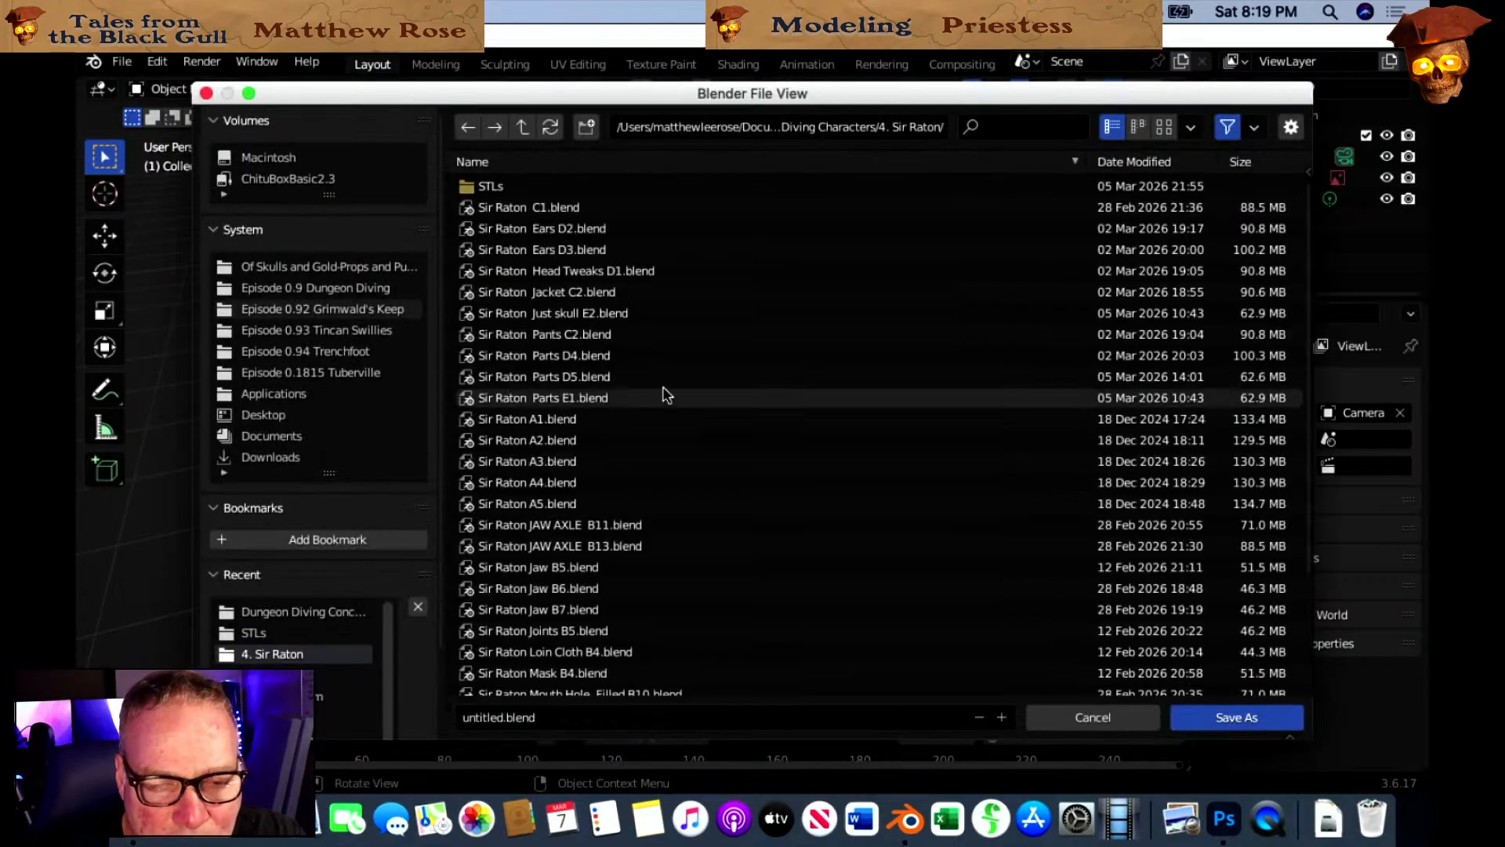
click(522, 128)
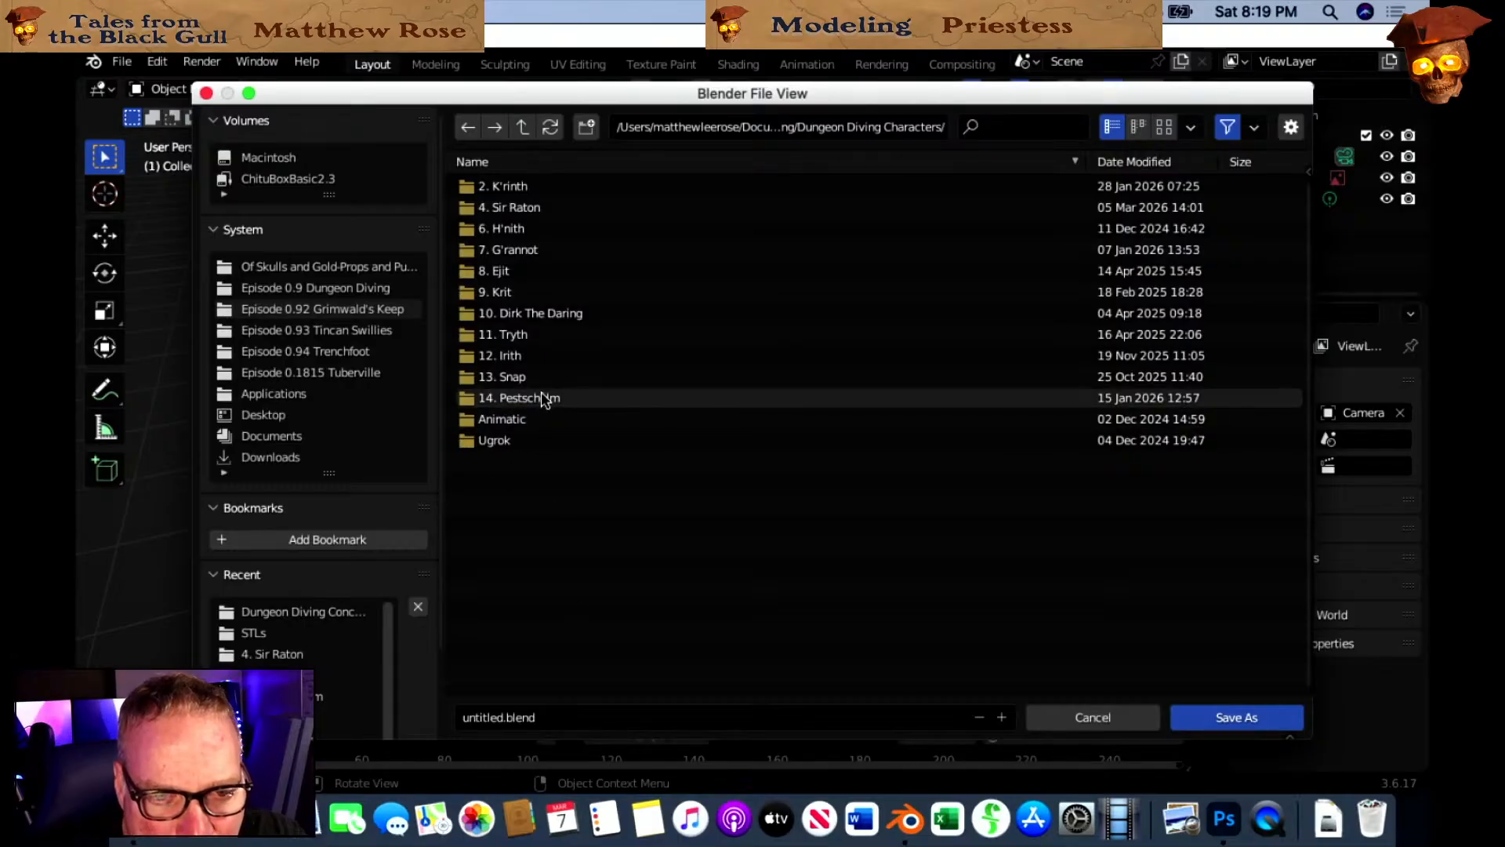
click(587, 127)
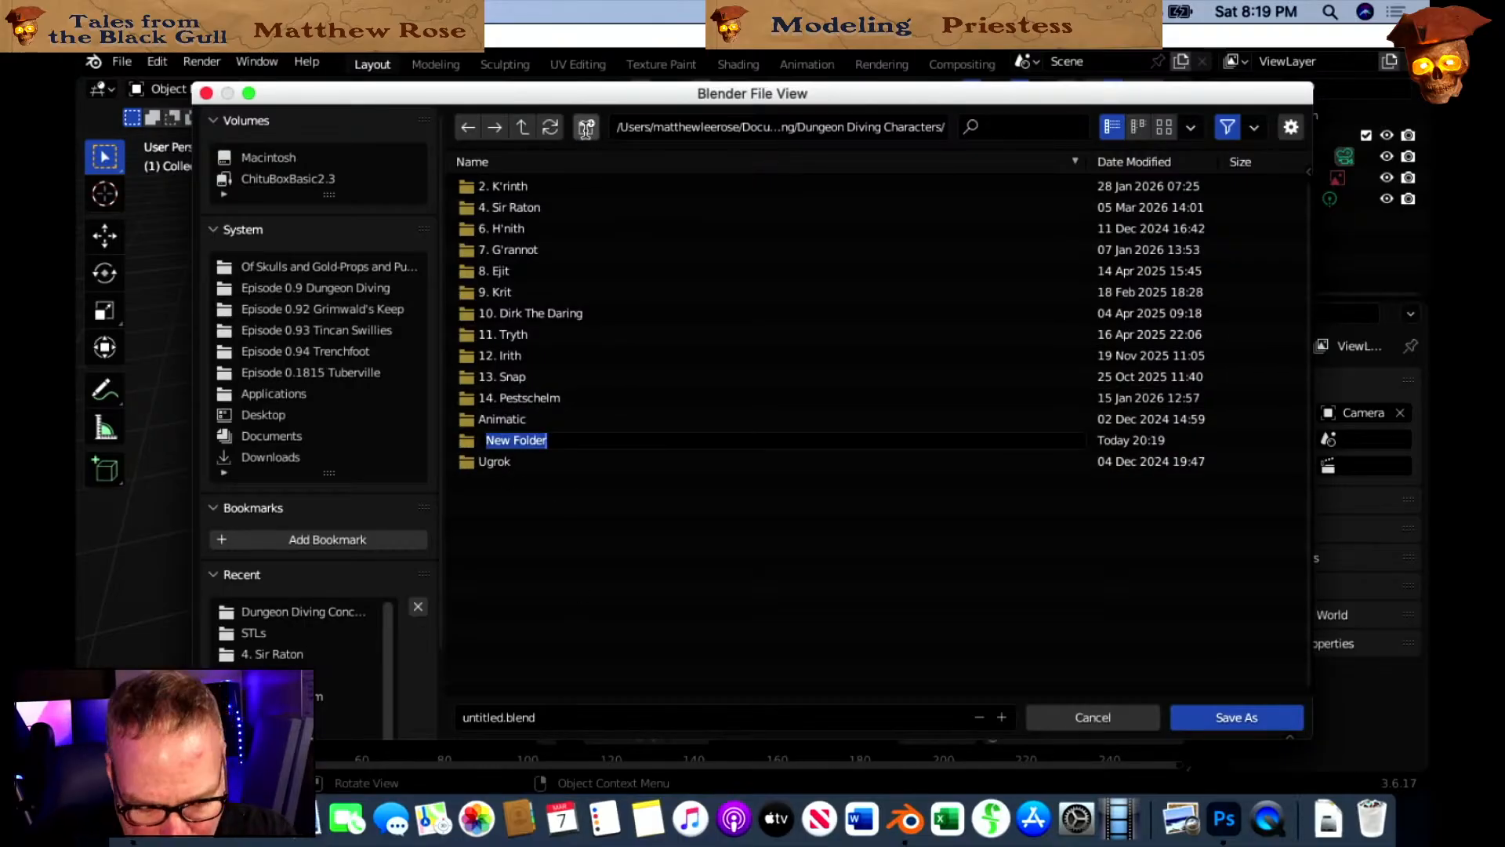
text(15. Priestes)
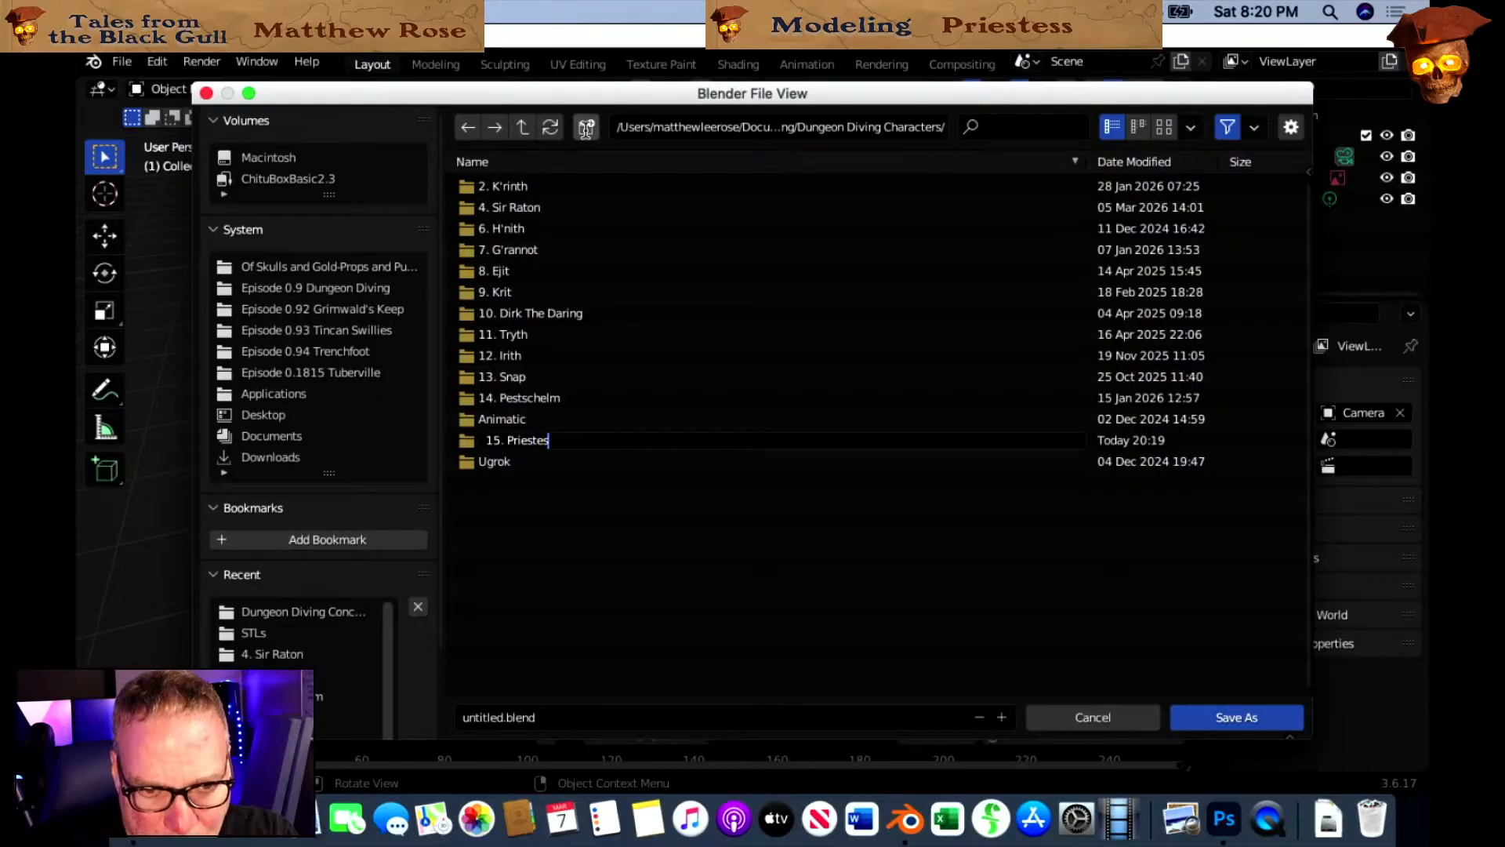
text(s)
key(Return)
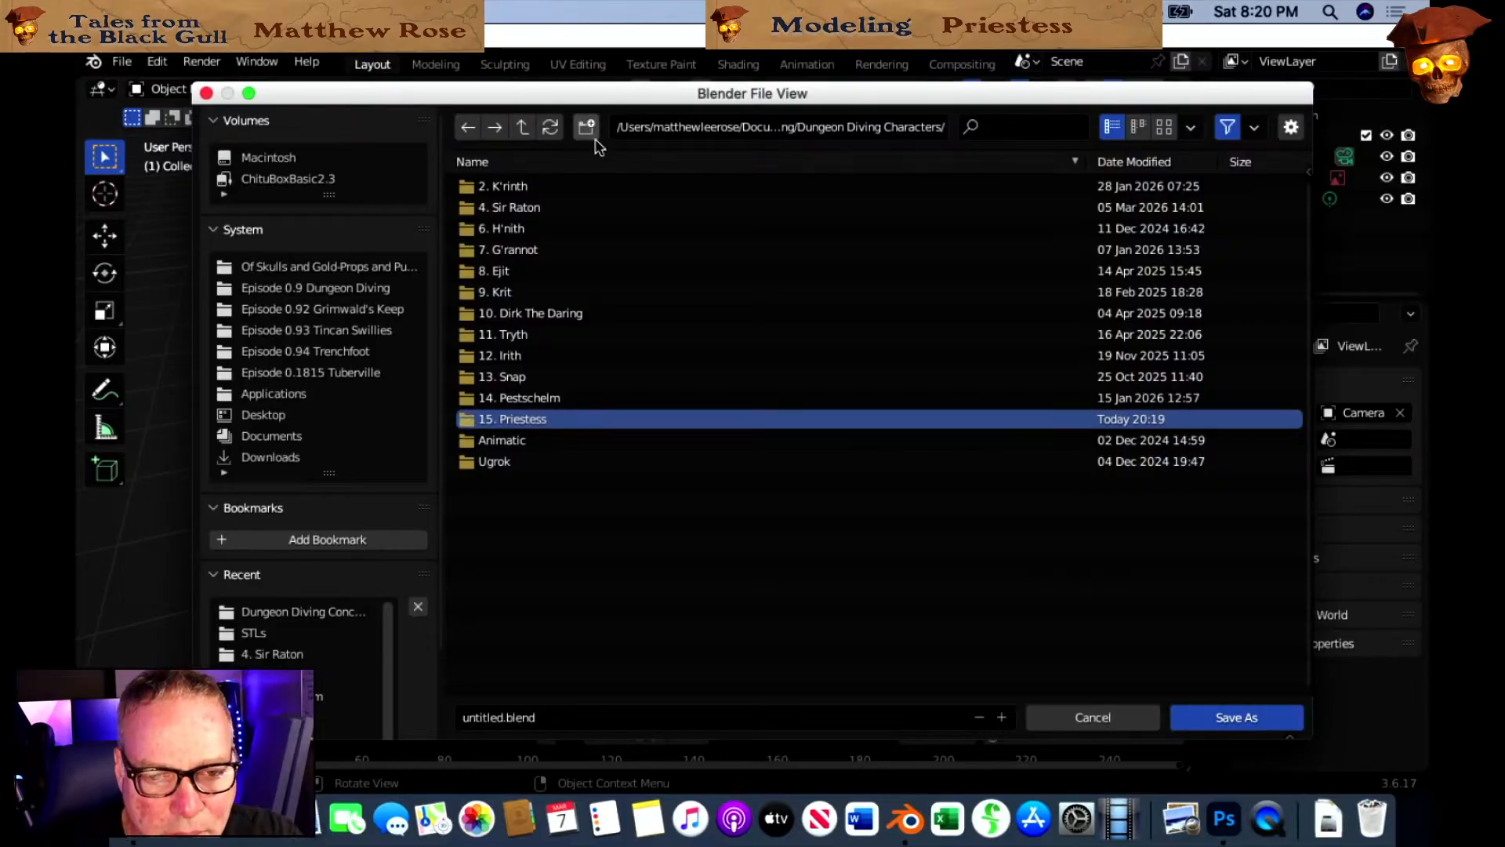
Save the scene as Priestess A1 in the 15. Priestess folder.
click(533, 714)
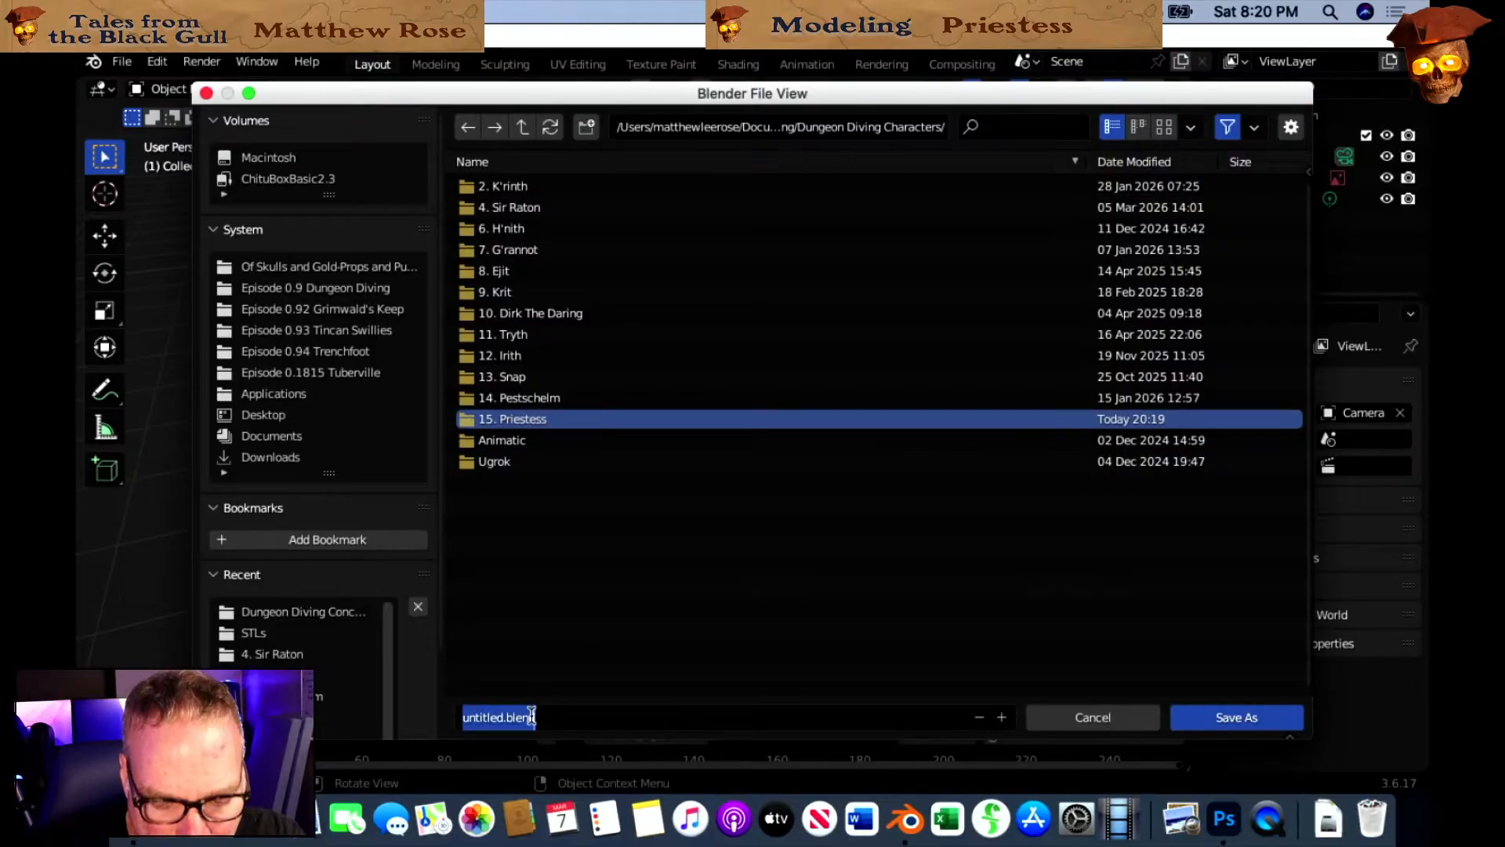
text(Pre)
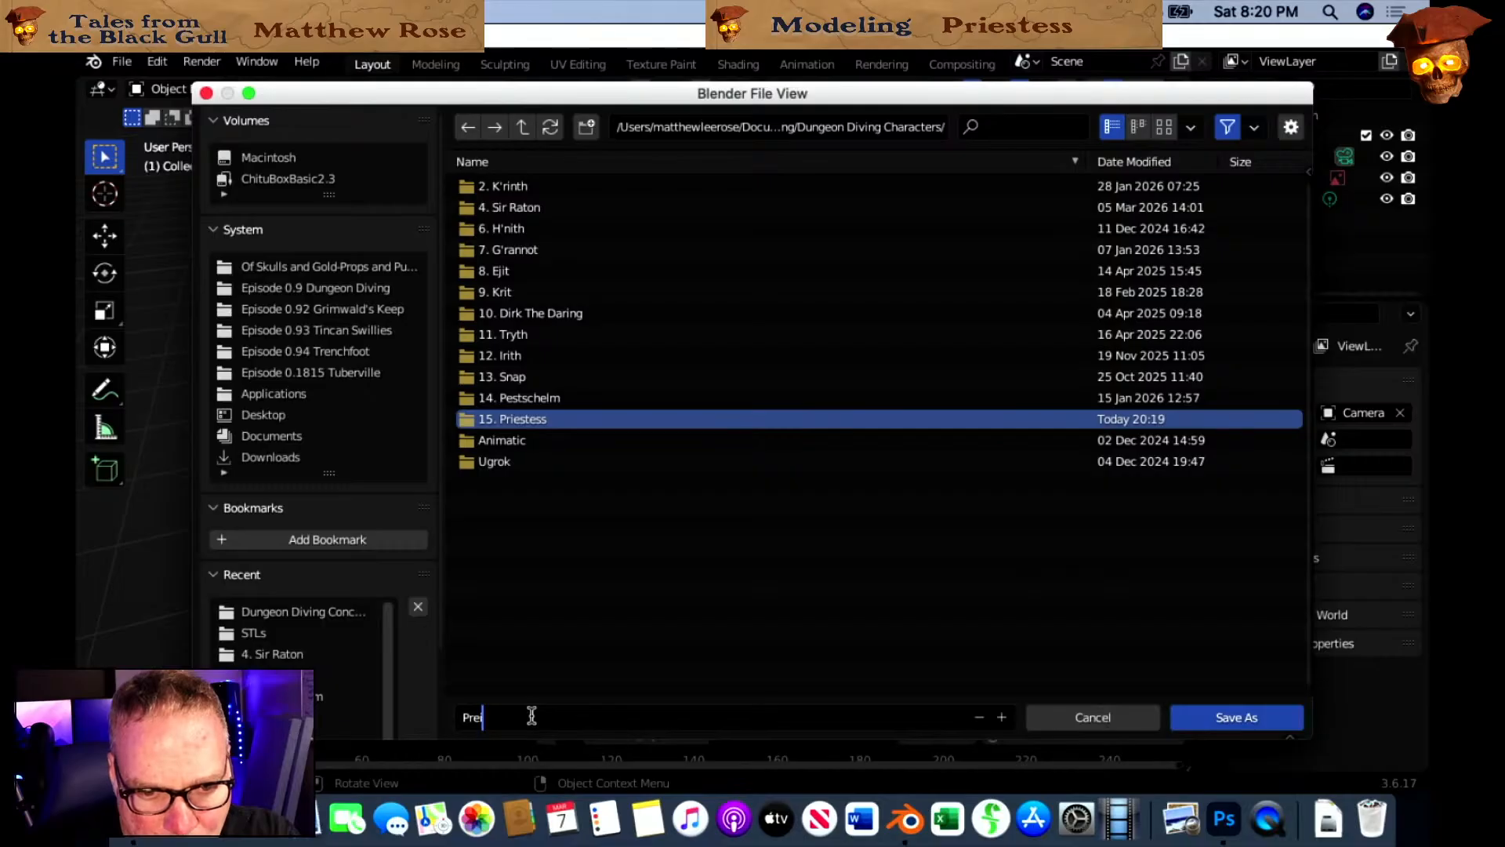
key(BackSpace)
text(iestess A1)
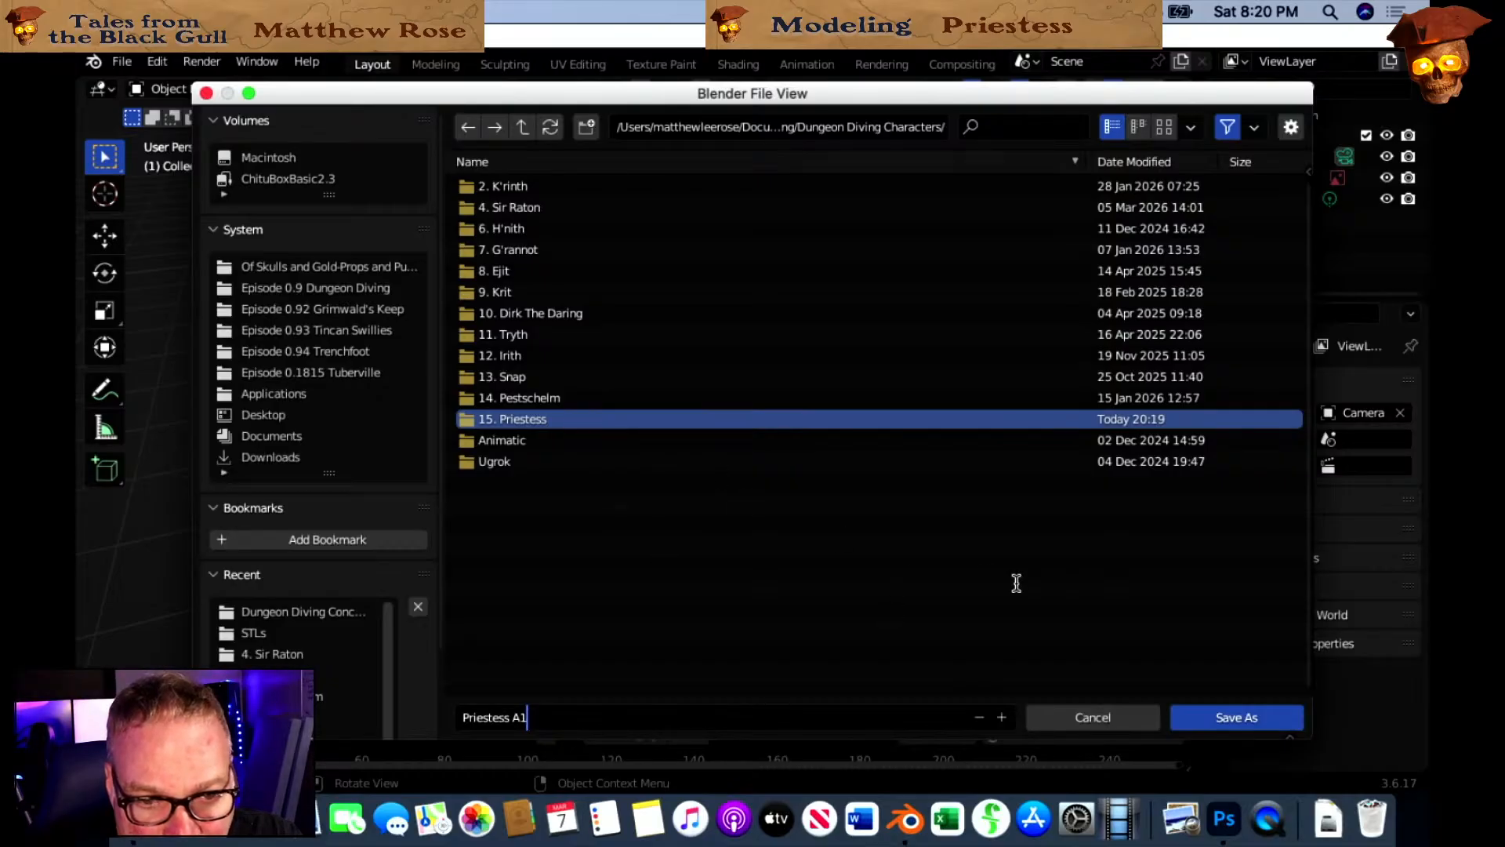
click(1231, 714)
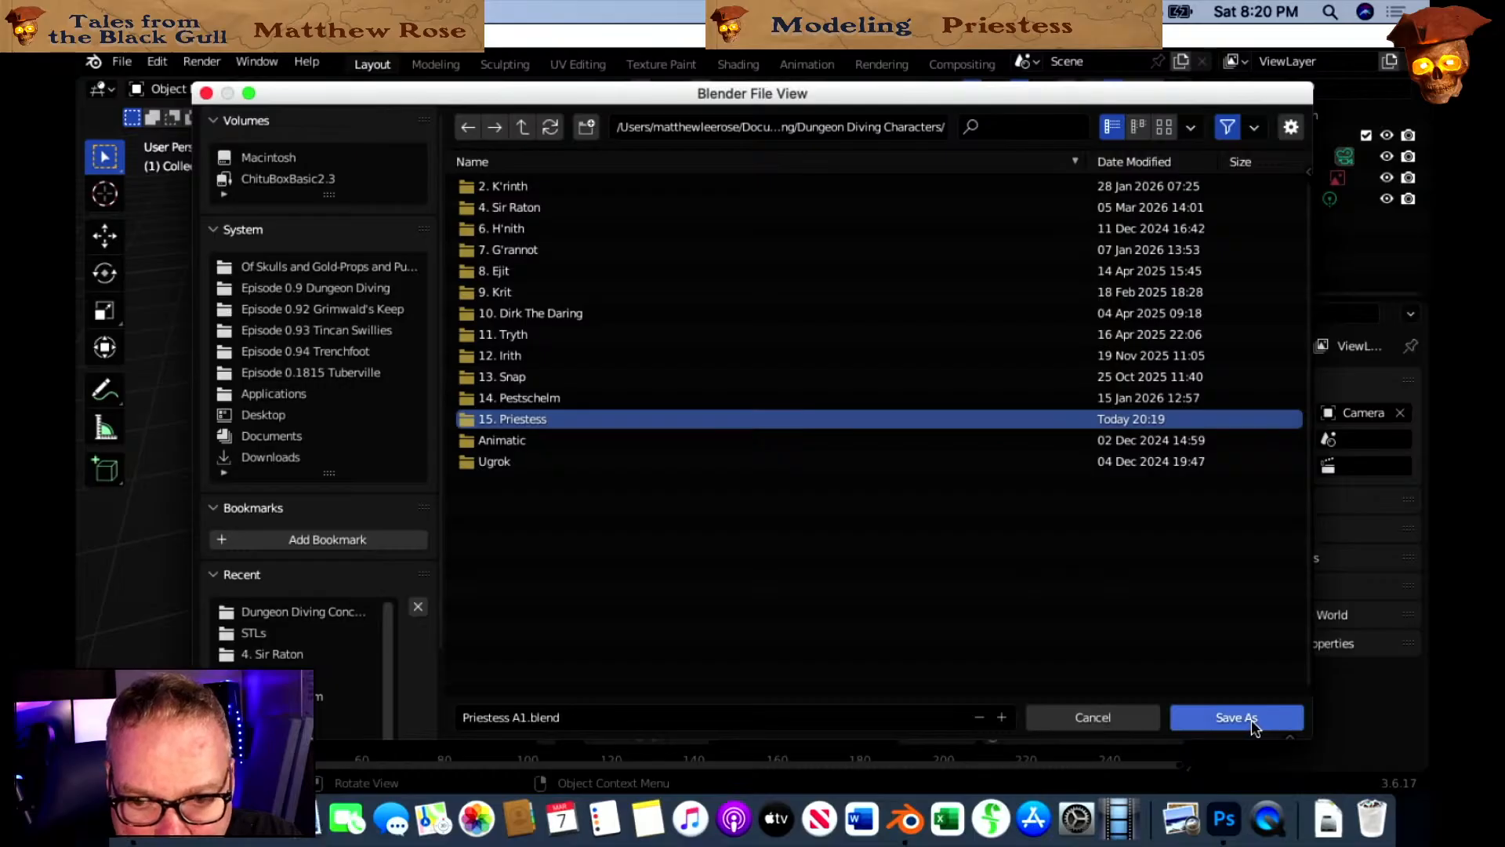
click(1252, 723)
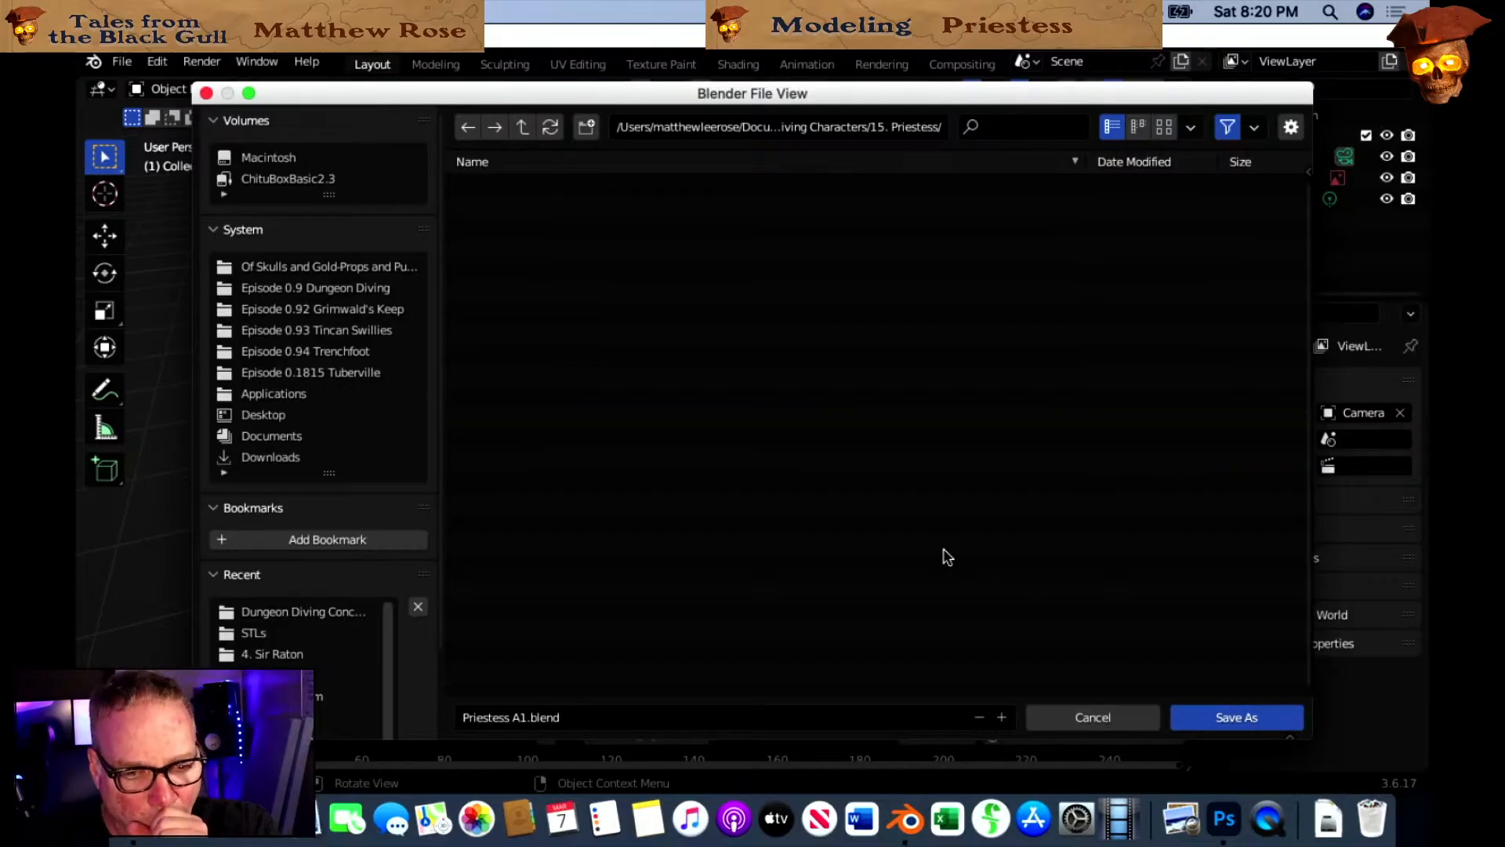
click(1238, 718)
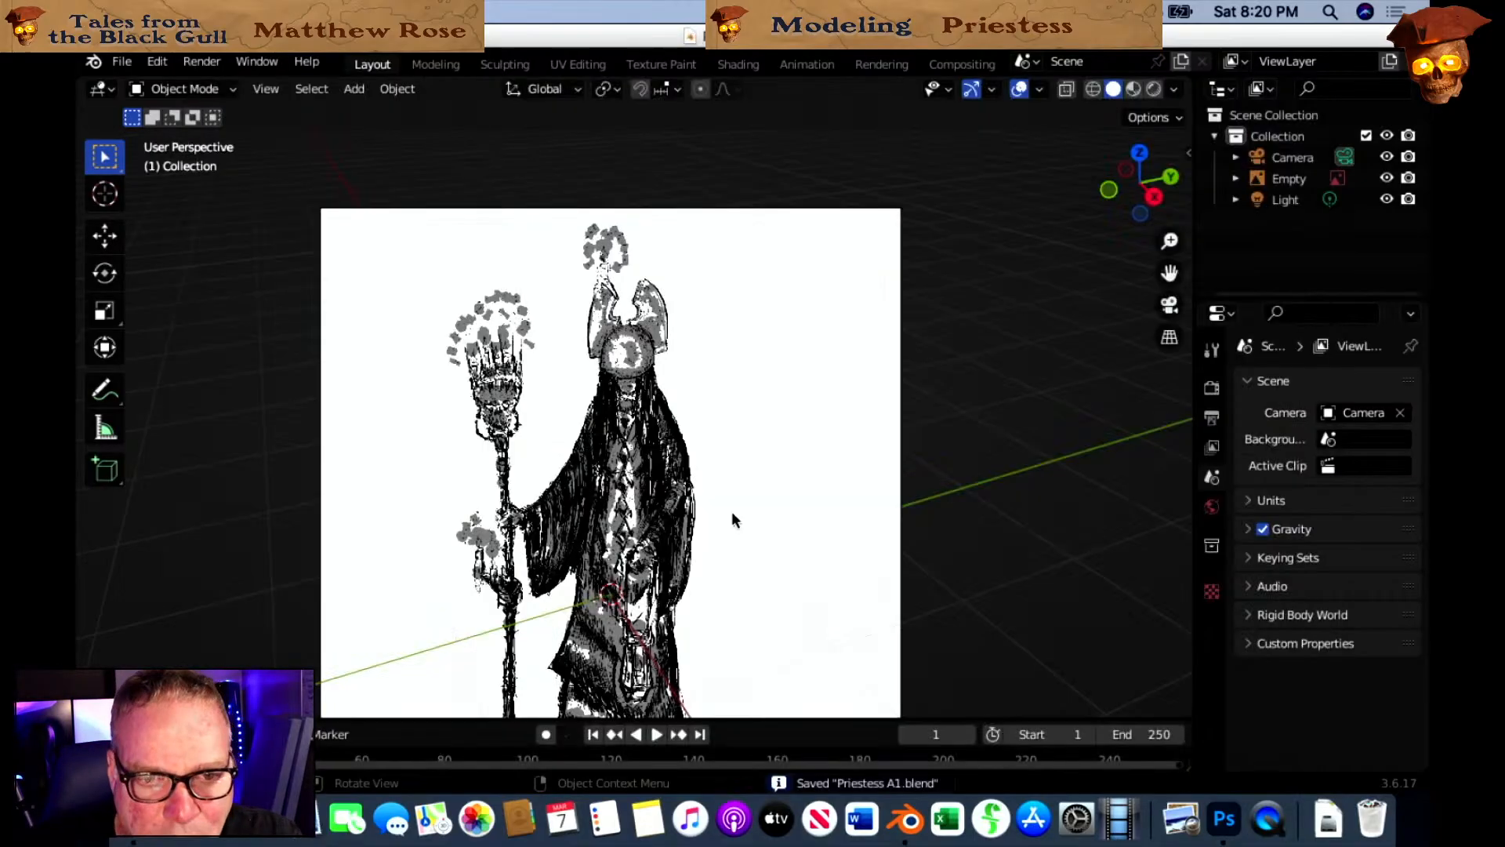
Browse the saved Priestess folder and its parent Dungeon Diving Characters folder without opening a file.
click(121, 61)
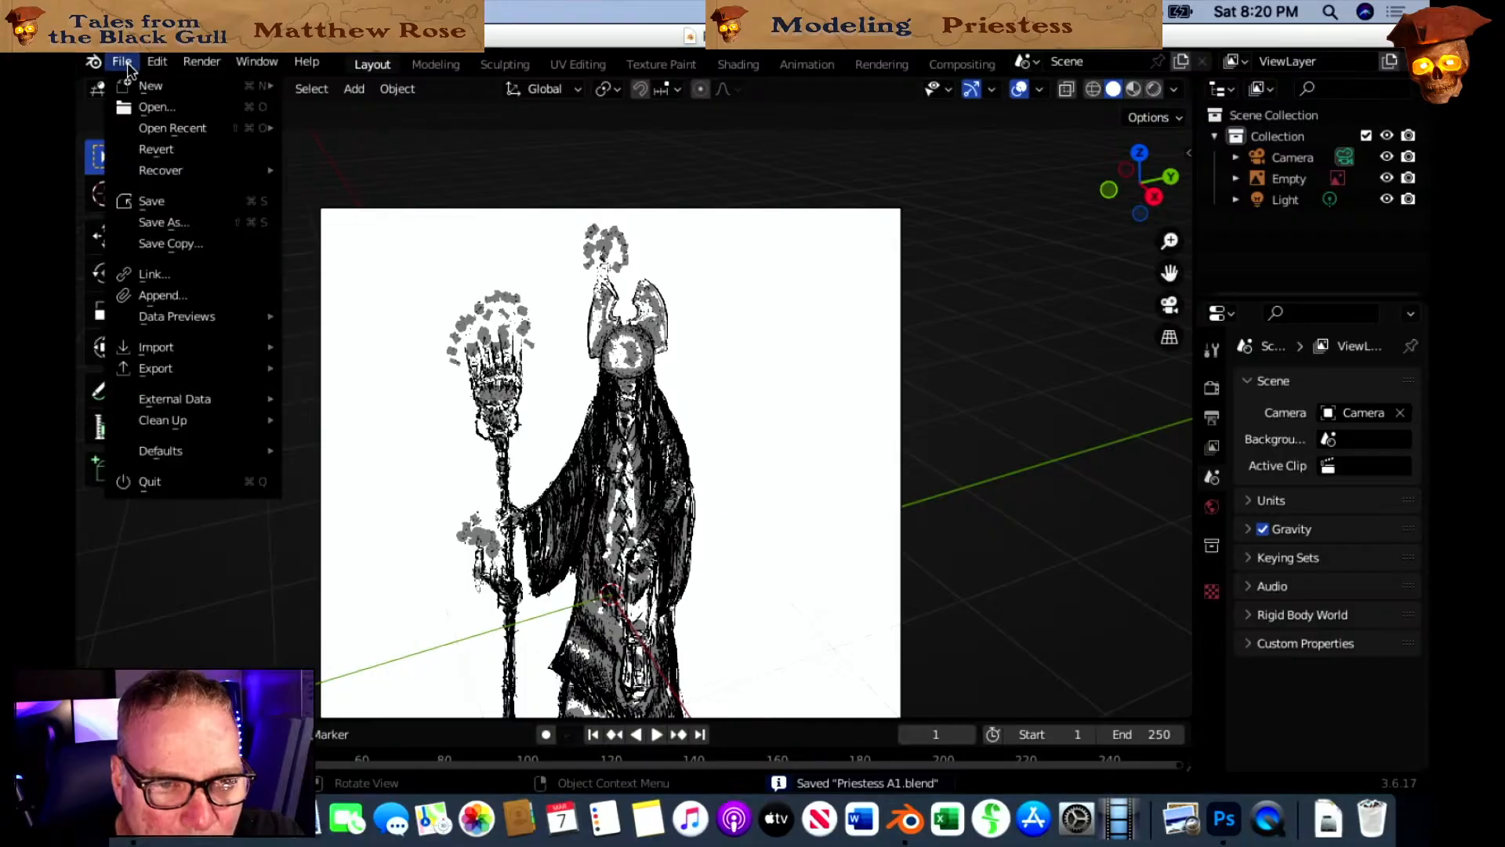
key(Escape)
key(super+o)
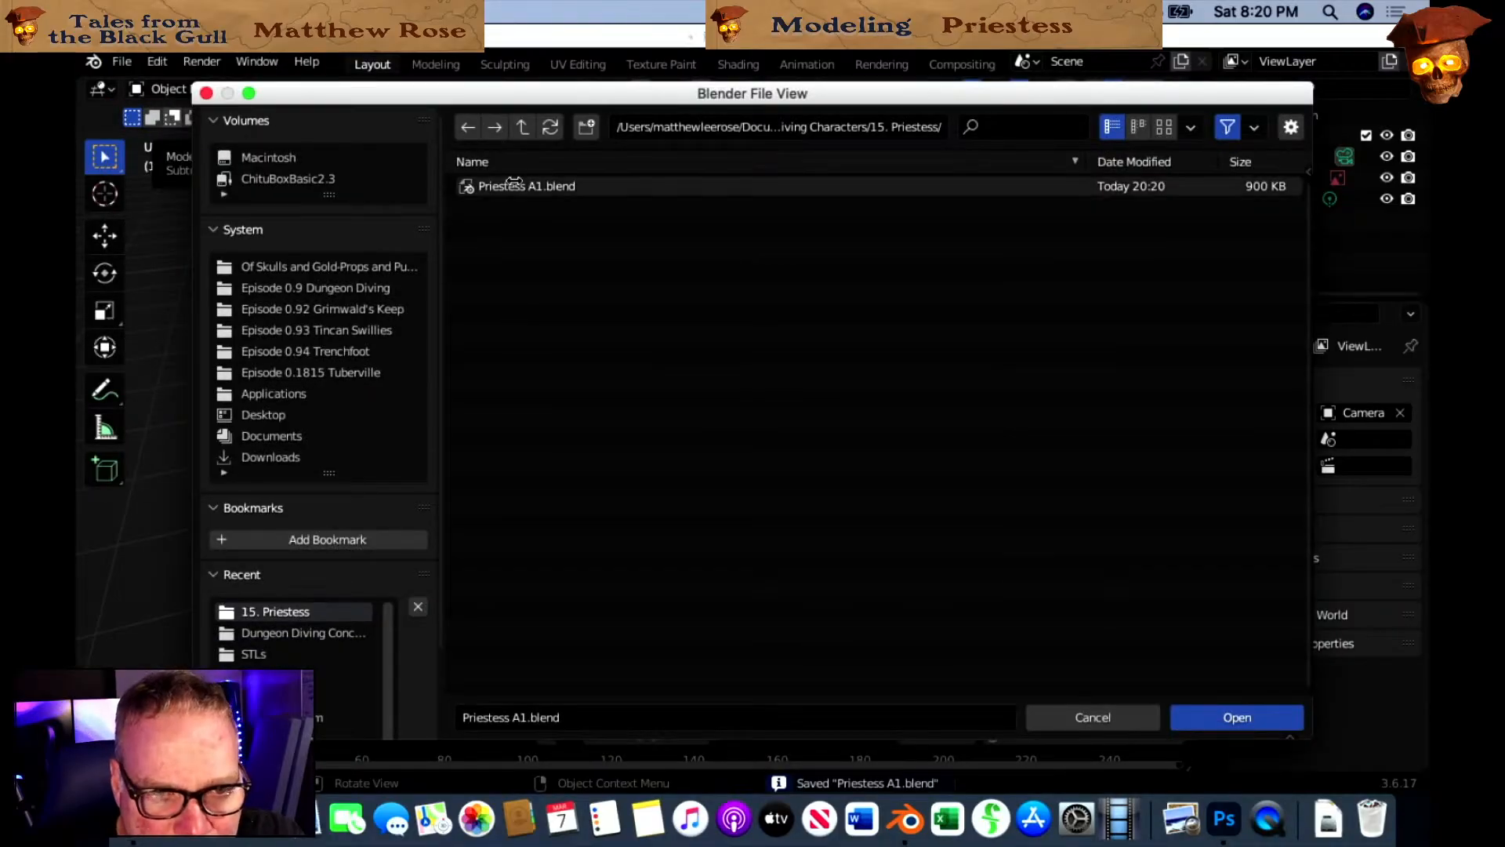
click(522, 127)
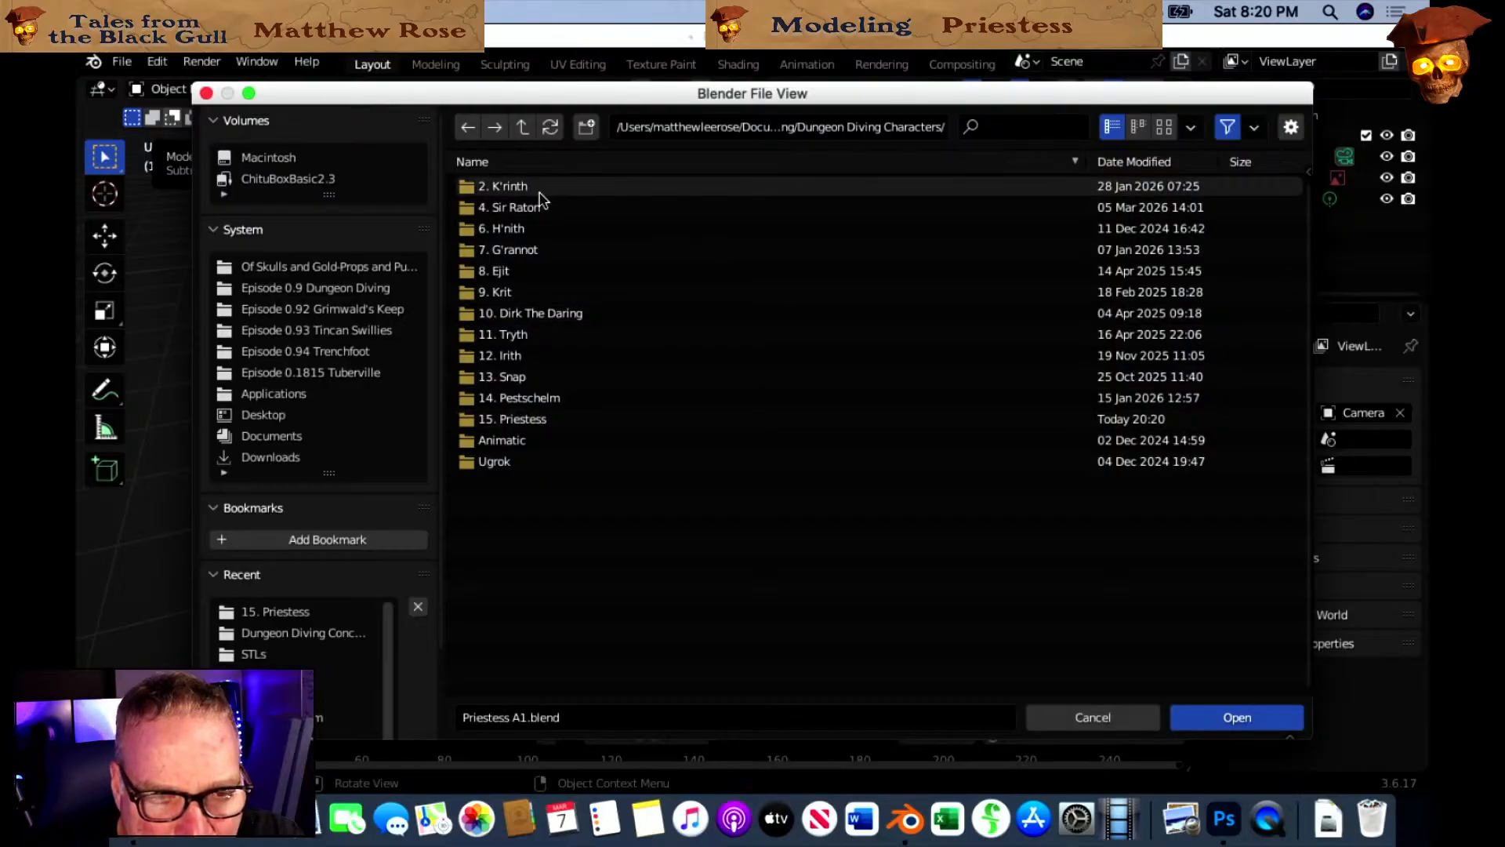
click(1134, 717)
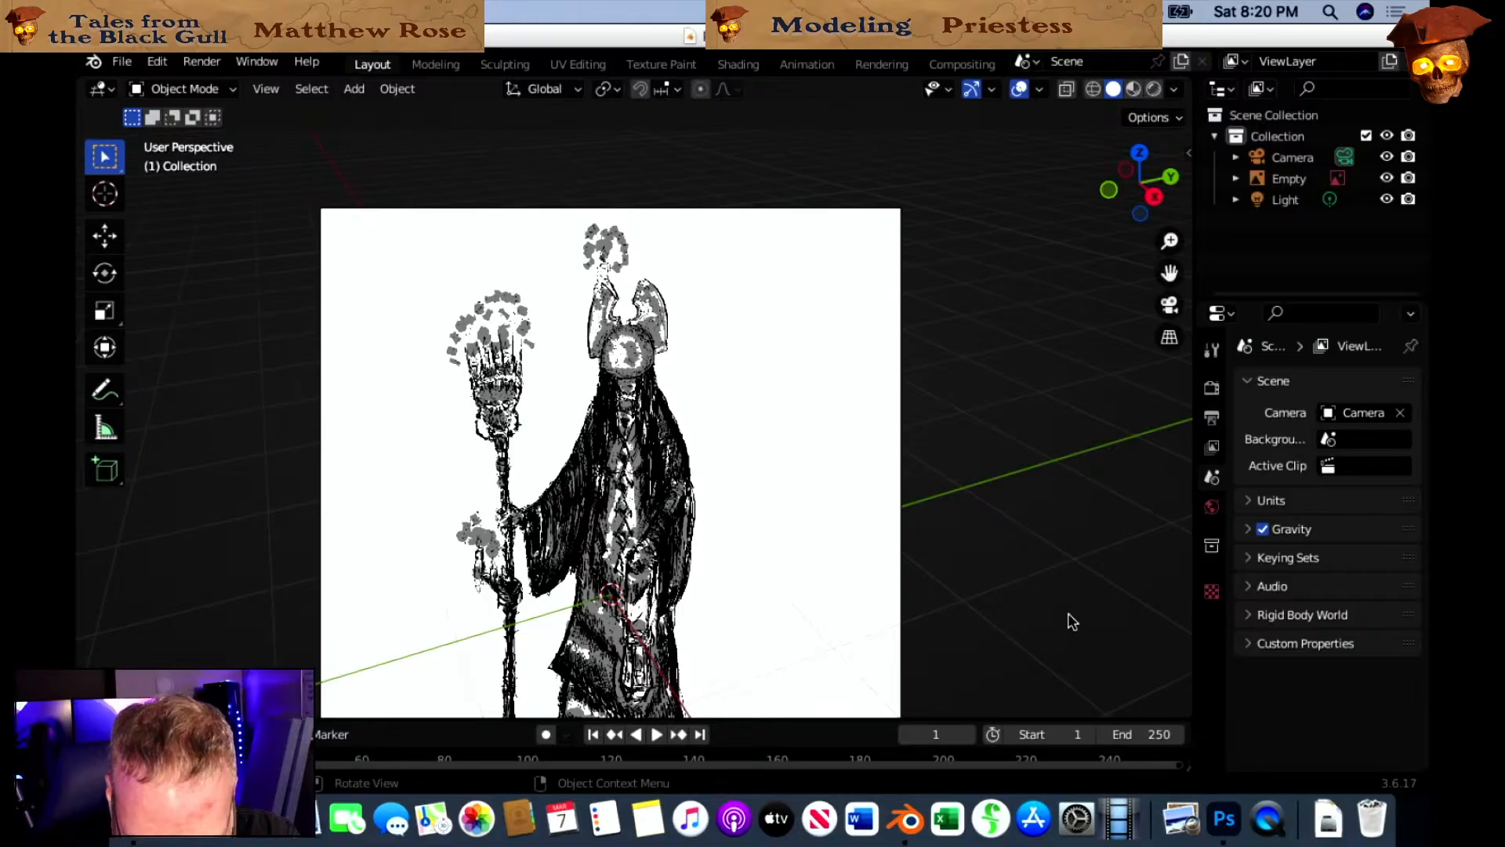
Examine the sketch's skull-topped staff, horned headdress, long hair and laced bodice at different magnifications.
middle_drag(822, 521, 821, 418)
scroll(825, 410, down, 1)
scroll(825, 410, up, 1)
scroll(827, 406, up, 2)
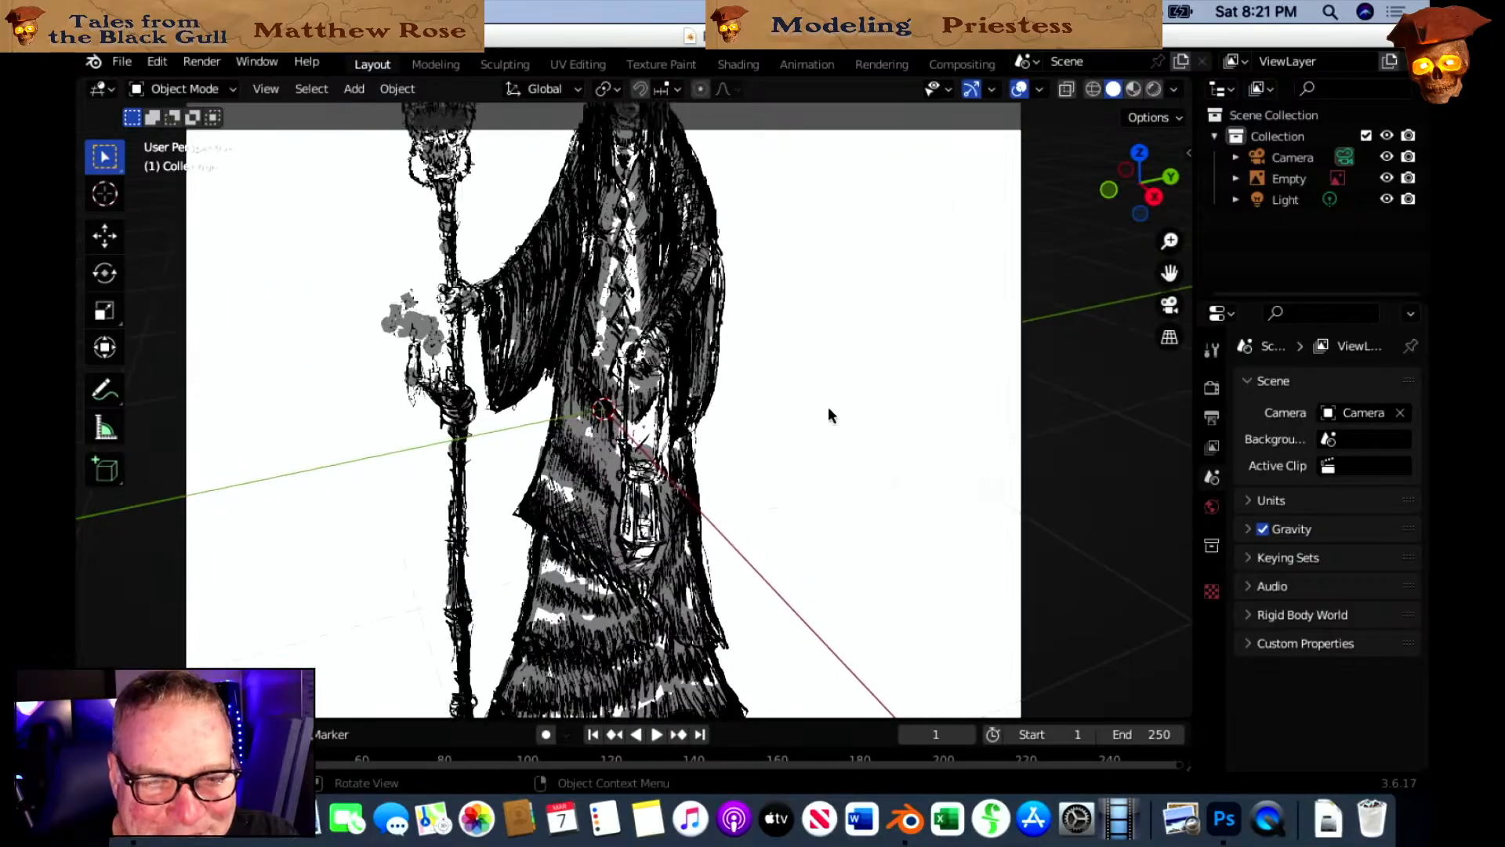
shift+middle_drag(831, 402, 873, 567)
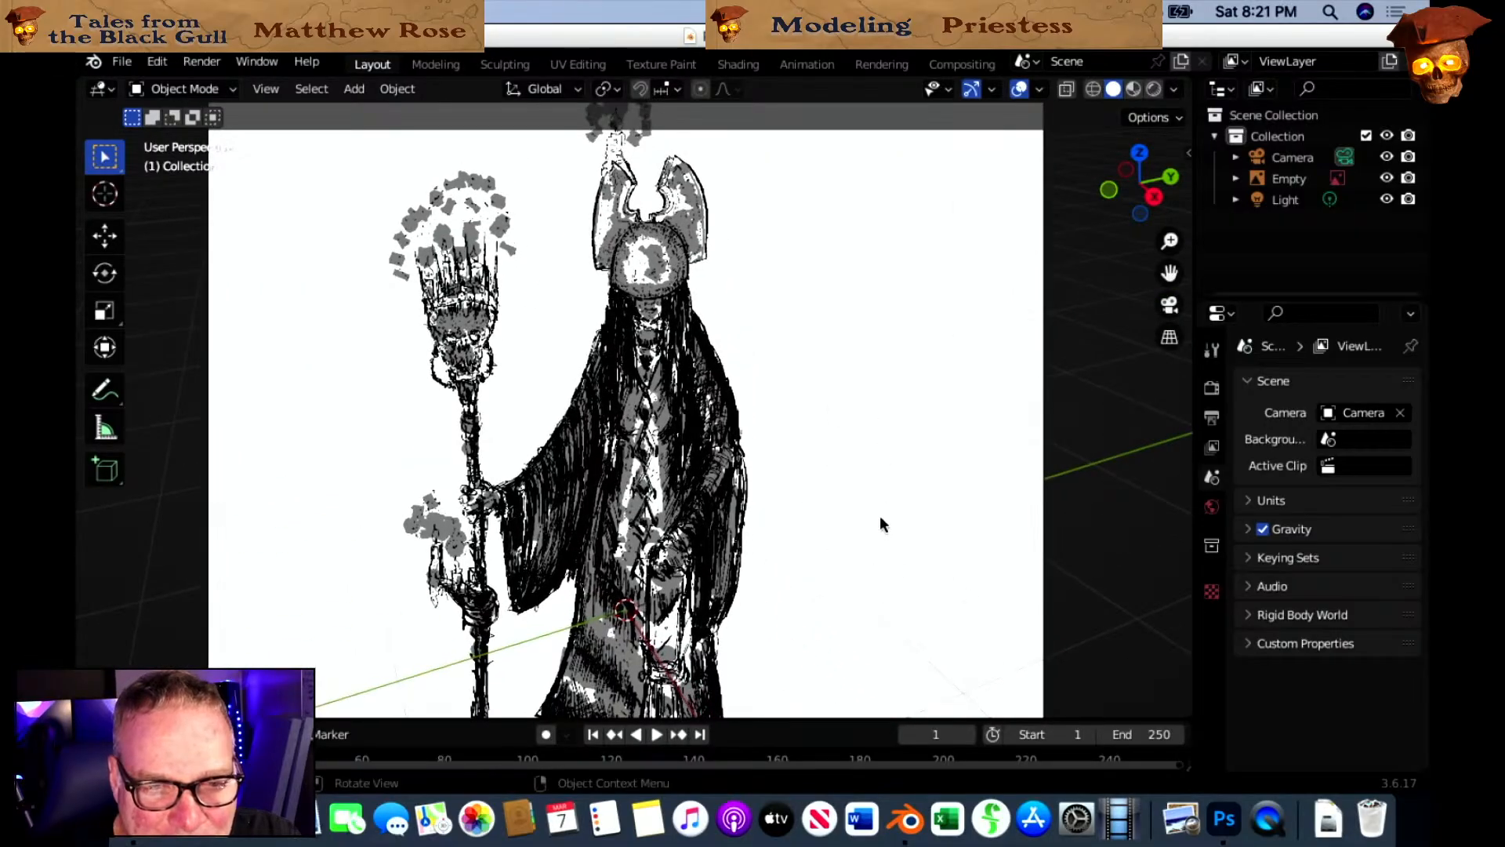
shift+middle_drag(883, 504, 879, 535)
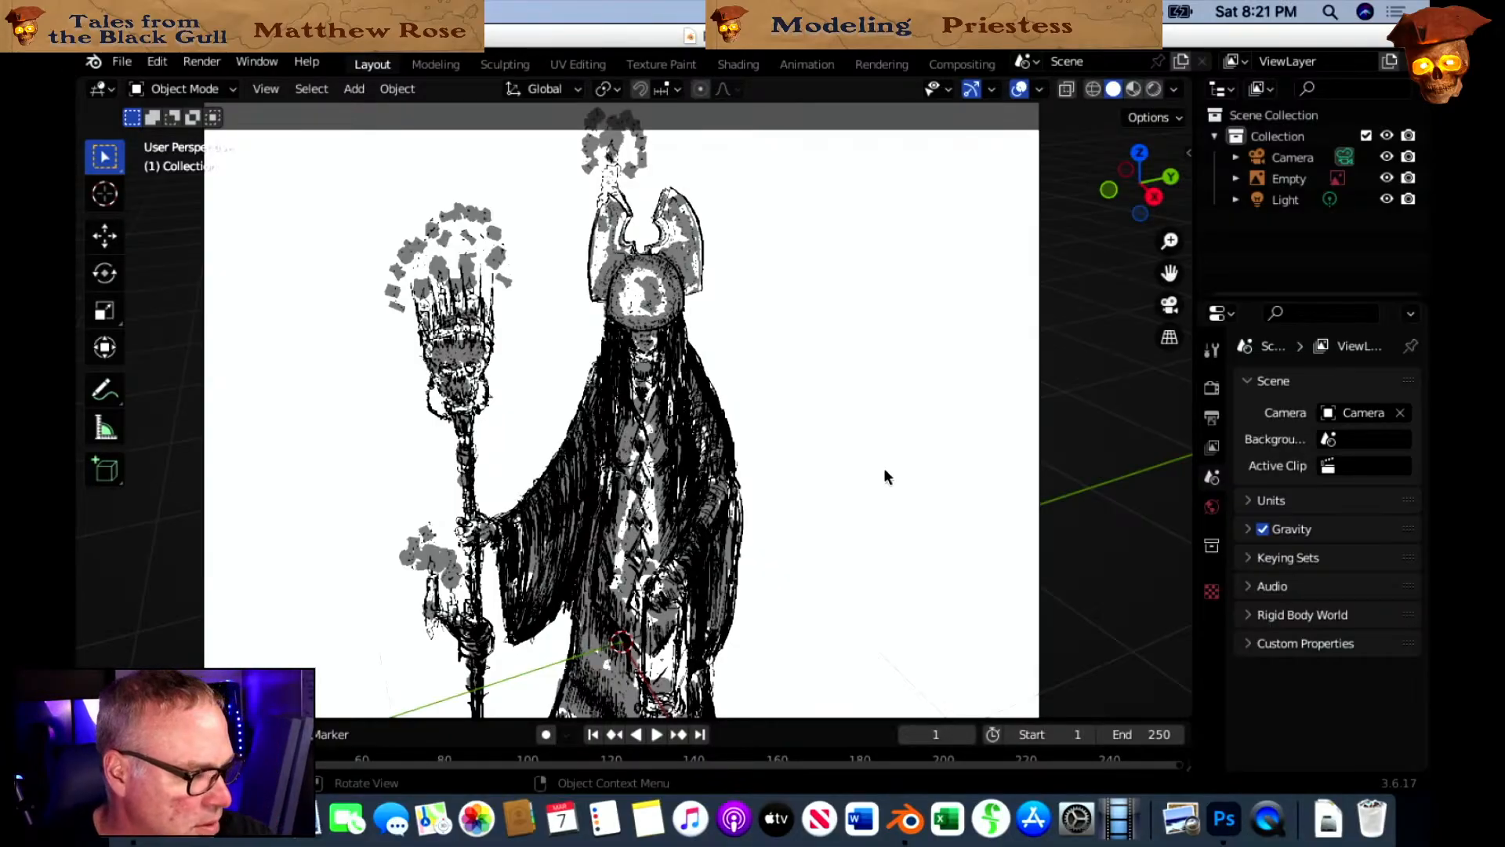
scroll(903, 470, up, 8)
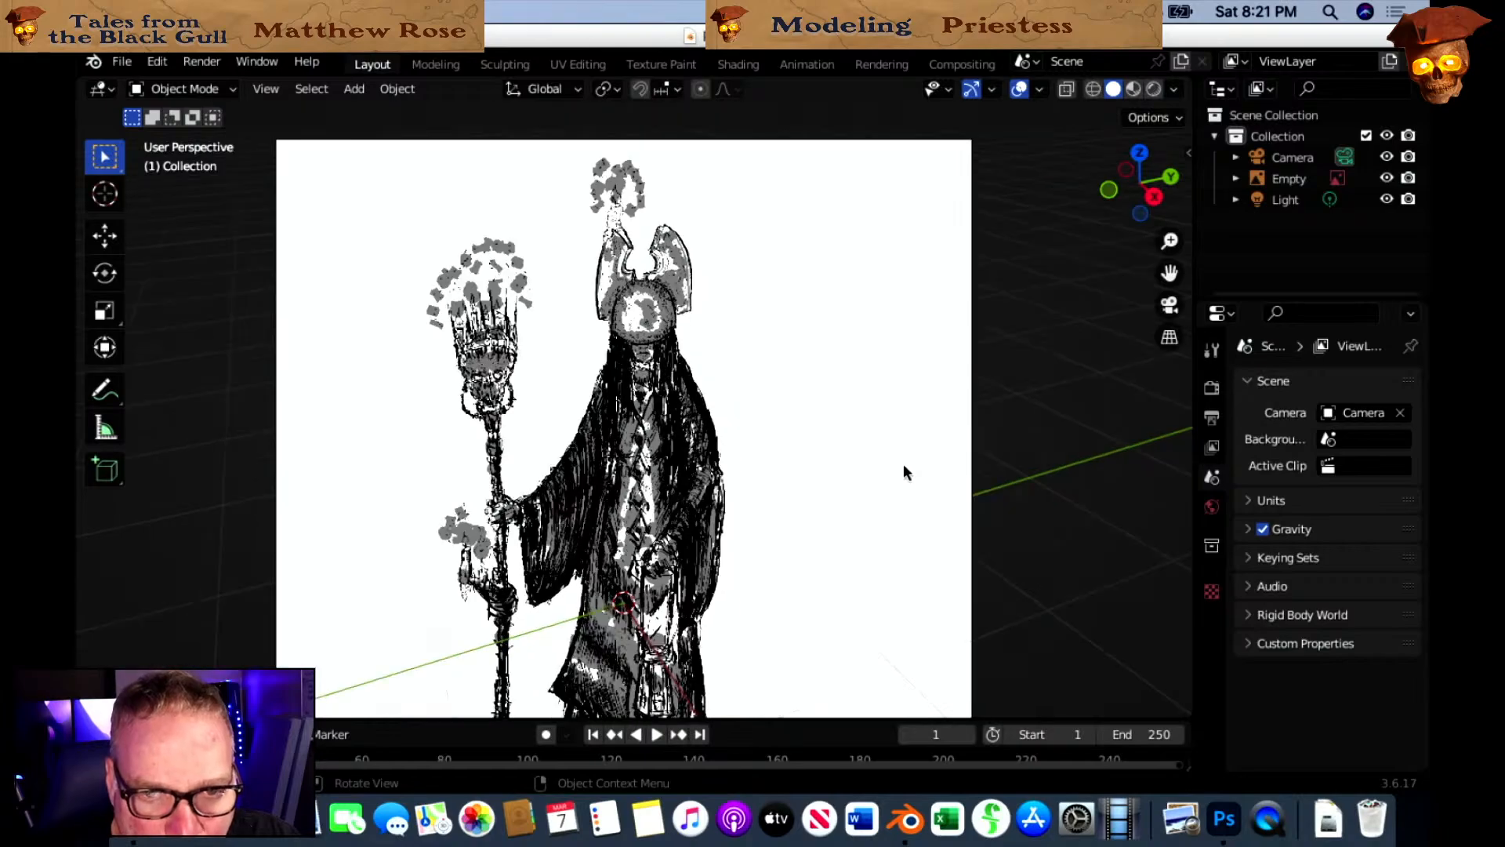
scroll(831, 298, down, 4)
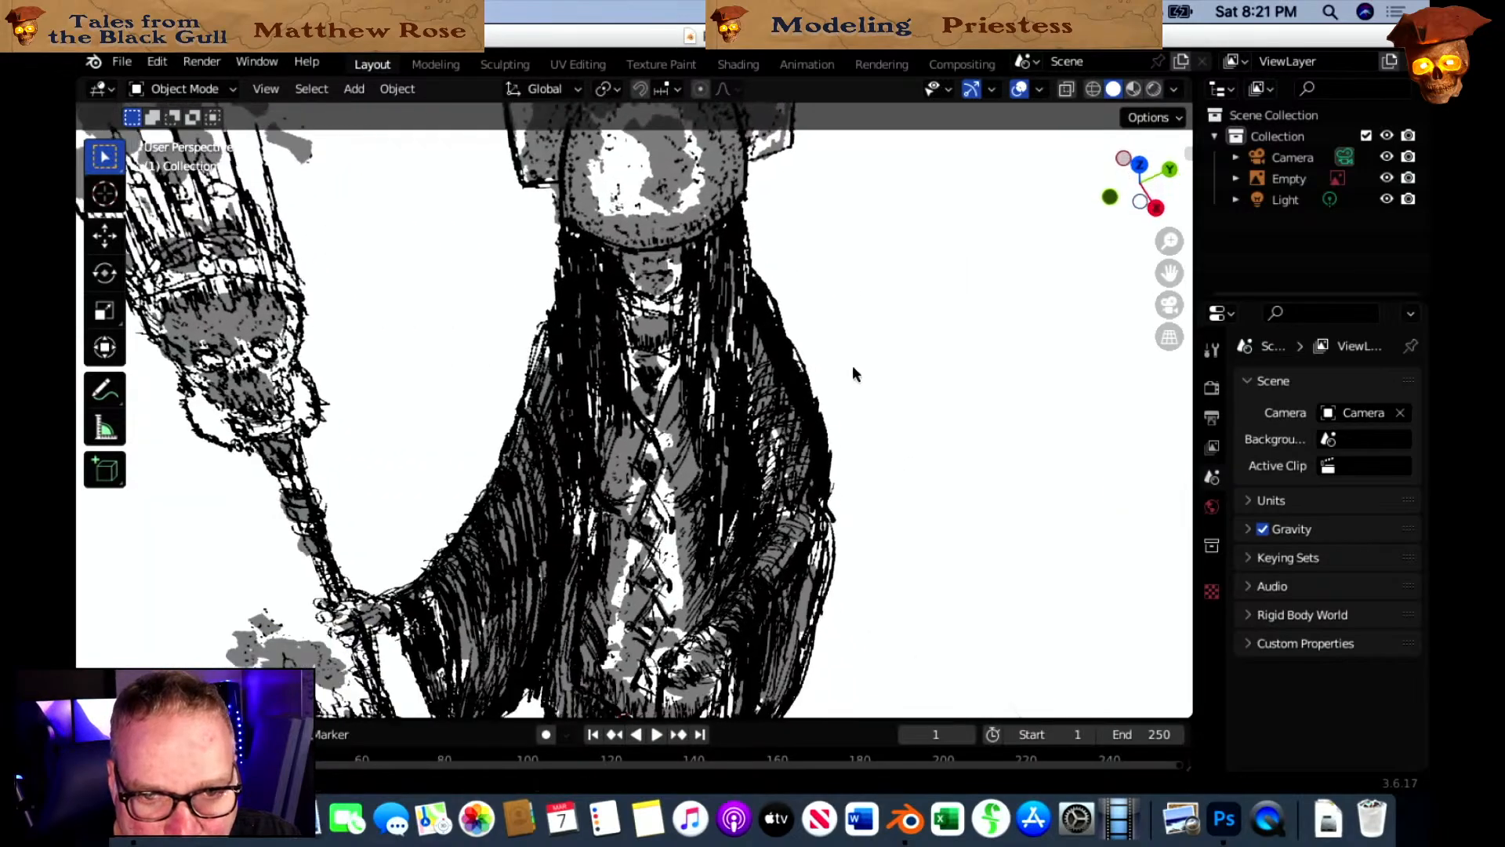
scroll(1012, 345, down, 6)
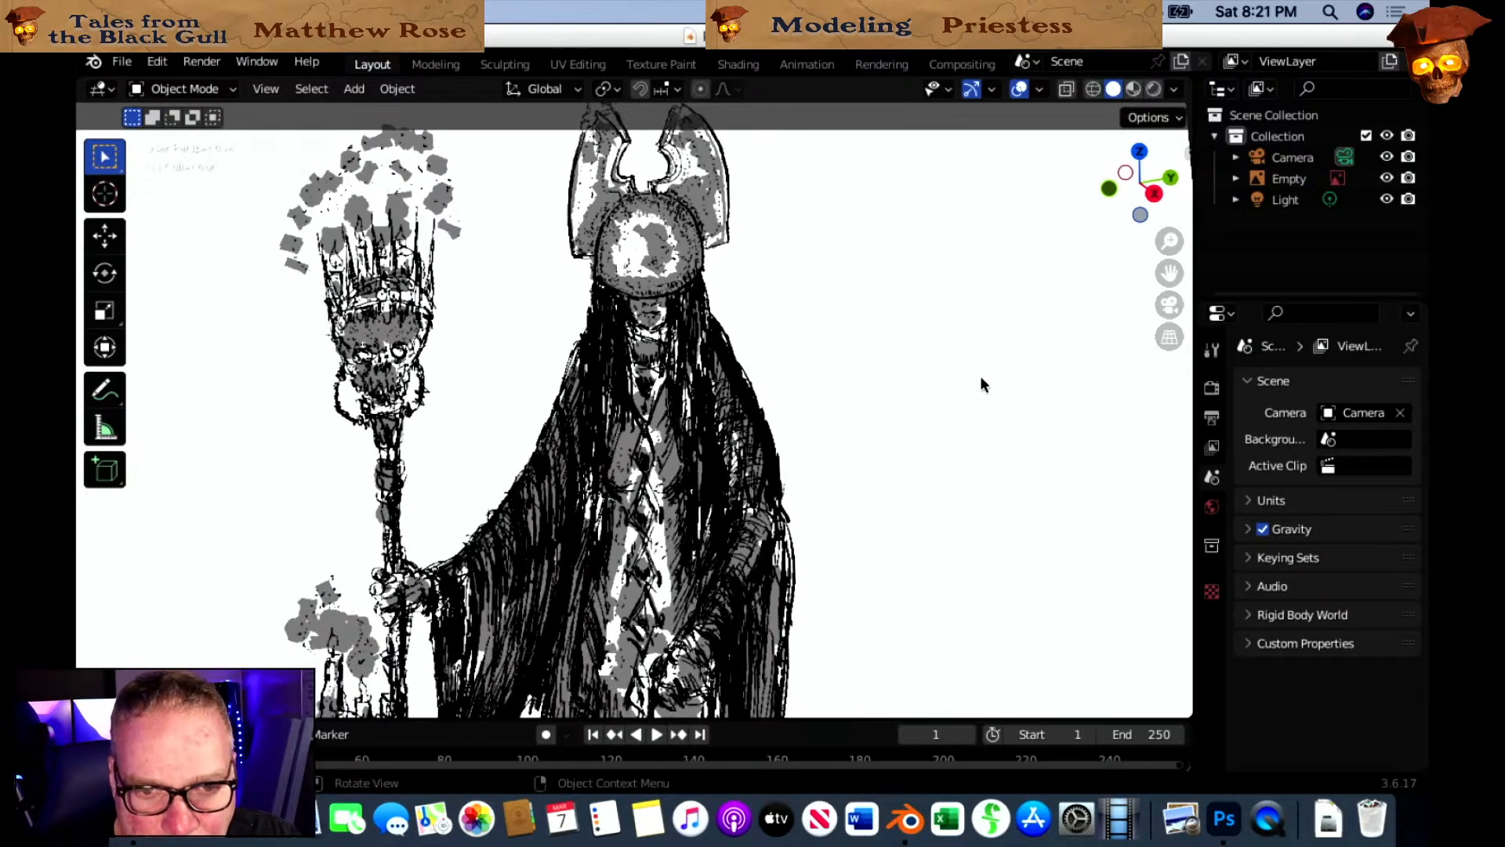
scroll(887, 418, down, 1)
Examine the sketch from the draped sleeves and candle hand on the staff to the lantern, skirt tiers and feet.
shift+middle_drag(883, 525, 806, 292)
shift+middle_drag(817, 539, 863, 641)
scroll(825, 372, up, 4)
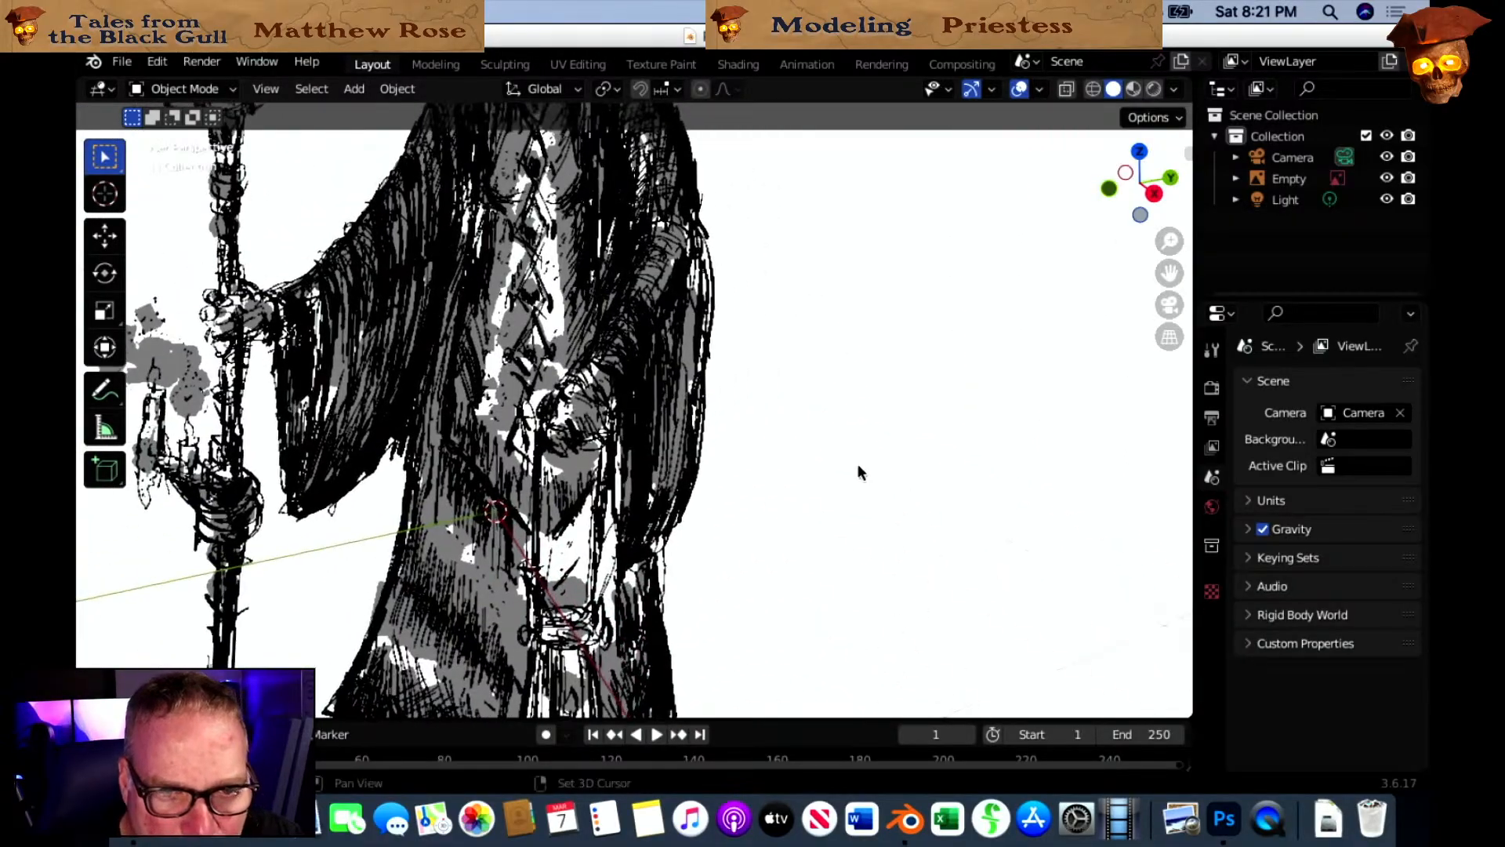
shift+middle_drag(857, 470, 853, 397)
scroll(849, 623, down, 4)
scroll(964, 500, up, 4)
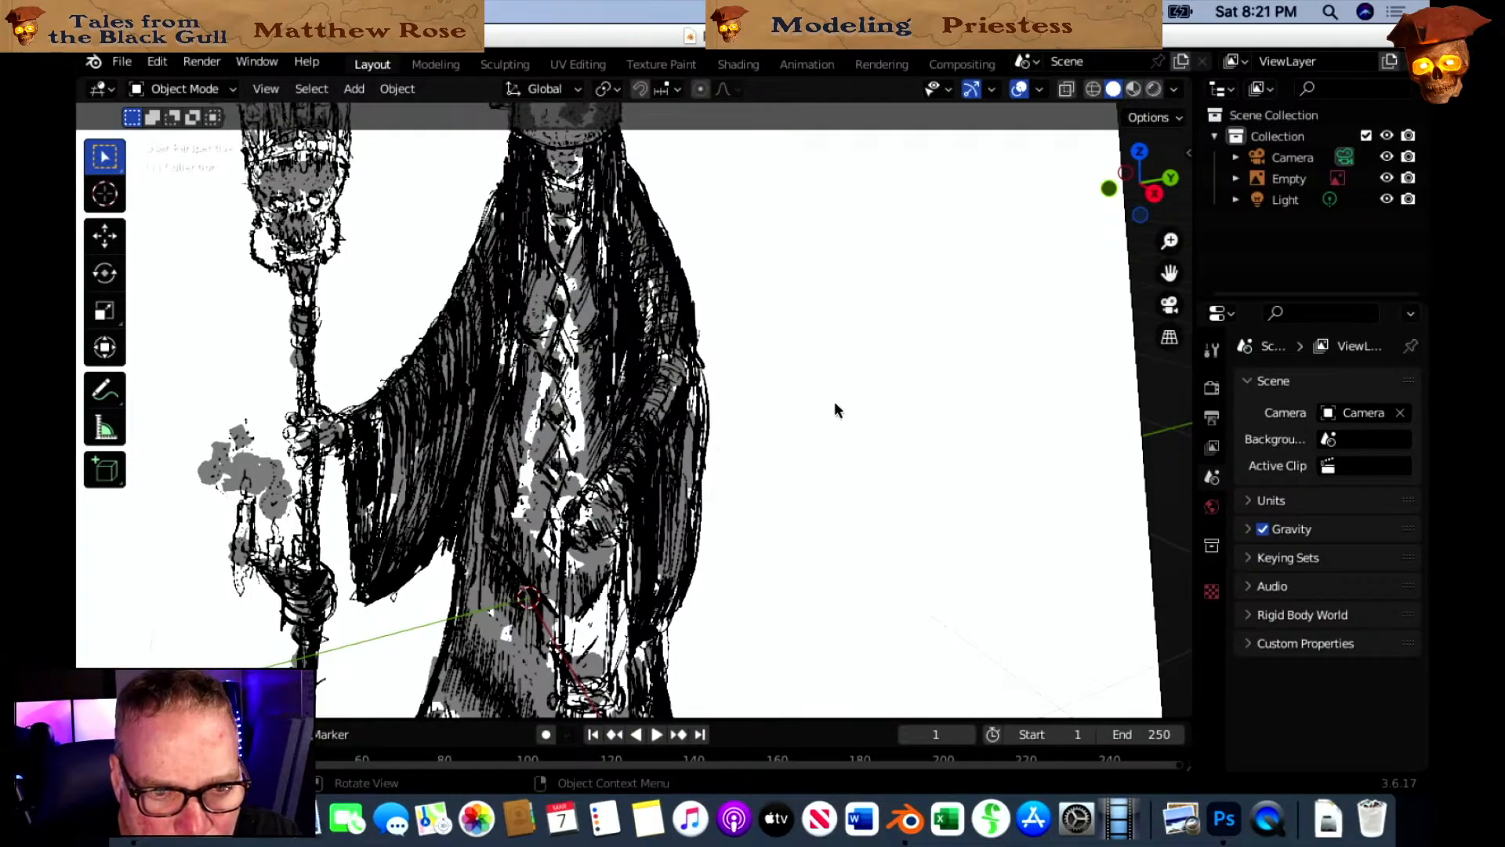
scroll(827, 403, down, 3)
scroll(813, 404, up, 3)
shift+middle_drag(815, 410, 820, 203)
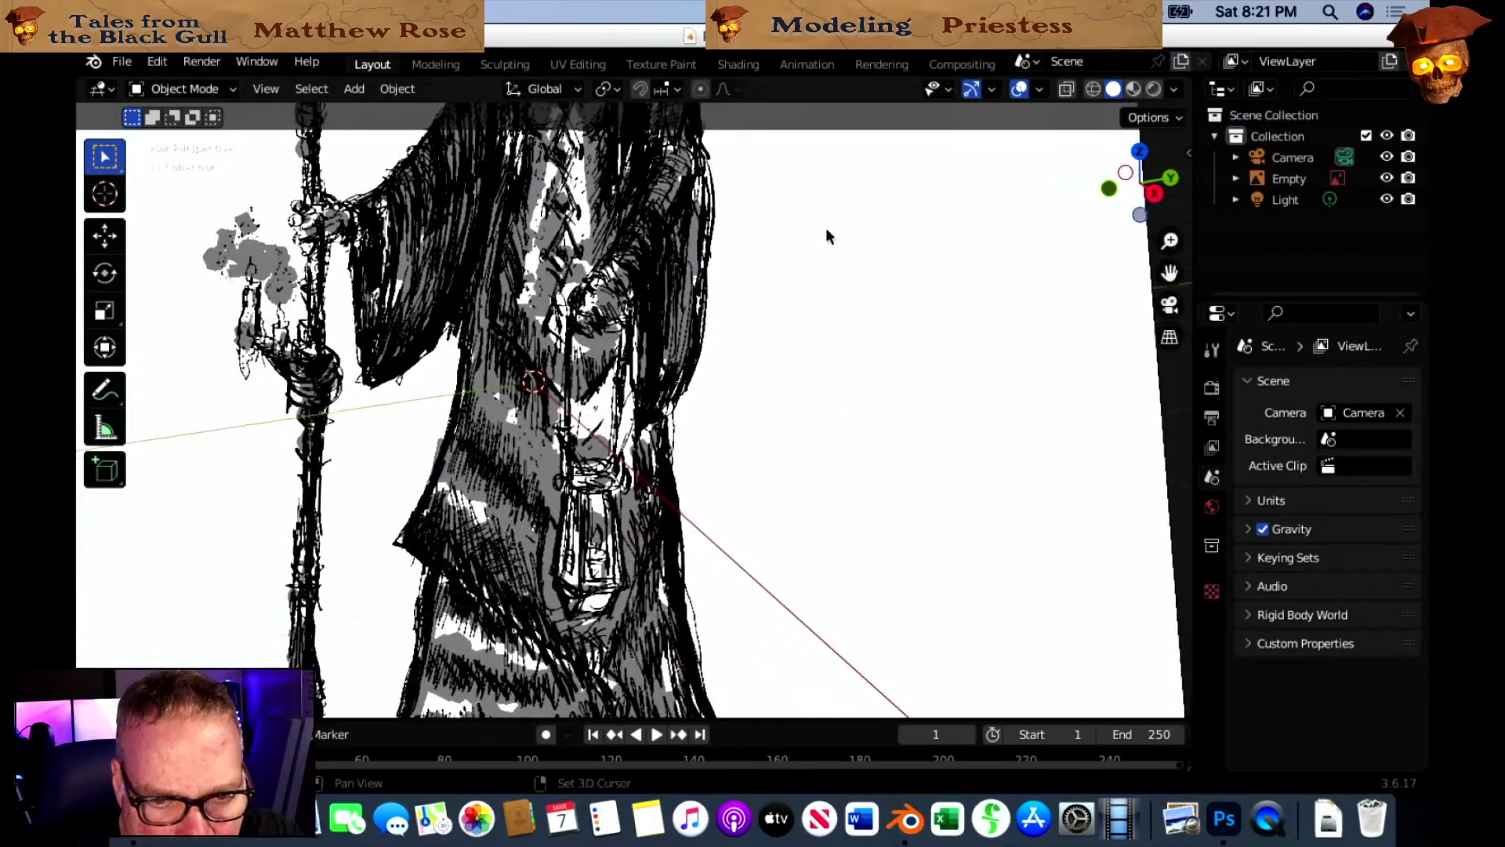
scroll(827, 400, down, 1)
shift+middle_drag(749, 556, 813, 298)
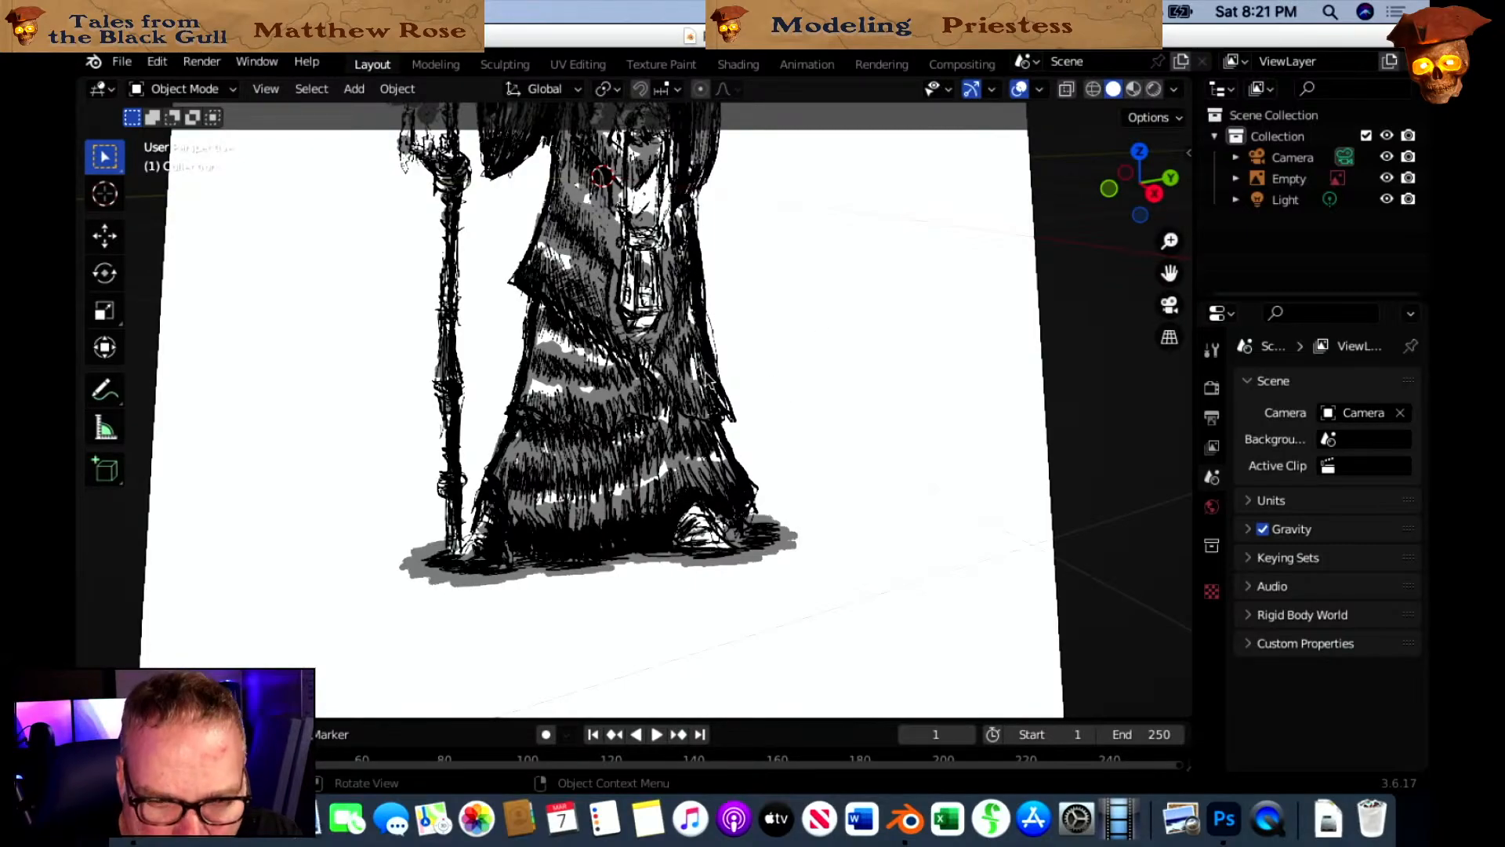
Examine the priestess's round face covering, chin and hair up close, ending on the overall figure.
shift+scroll(712, 376, up, 5)
scroll(745, 337, up, 4)
shift+scroll(780, 252, up, 1)
scroll(740, 364, up, 6)
shift+scroll(776, 376, down, 3)
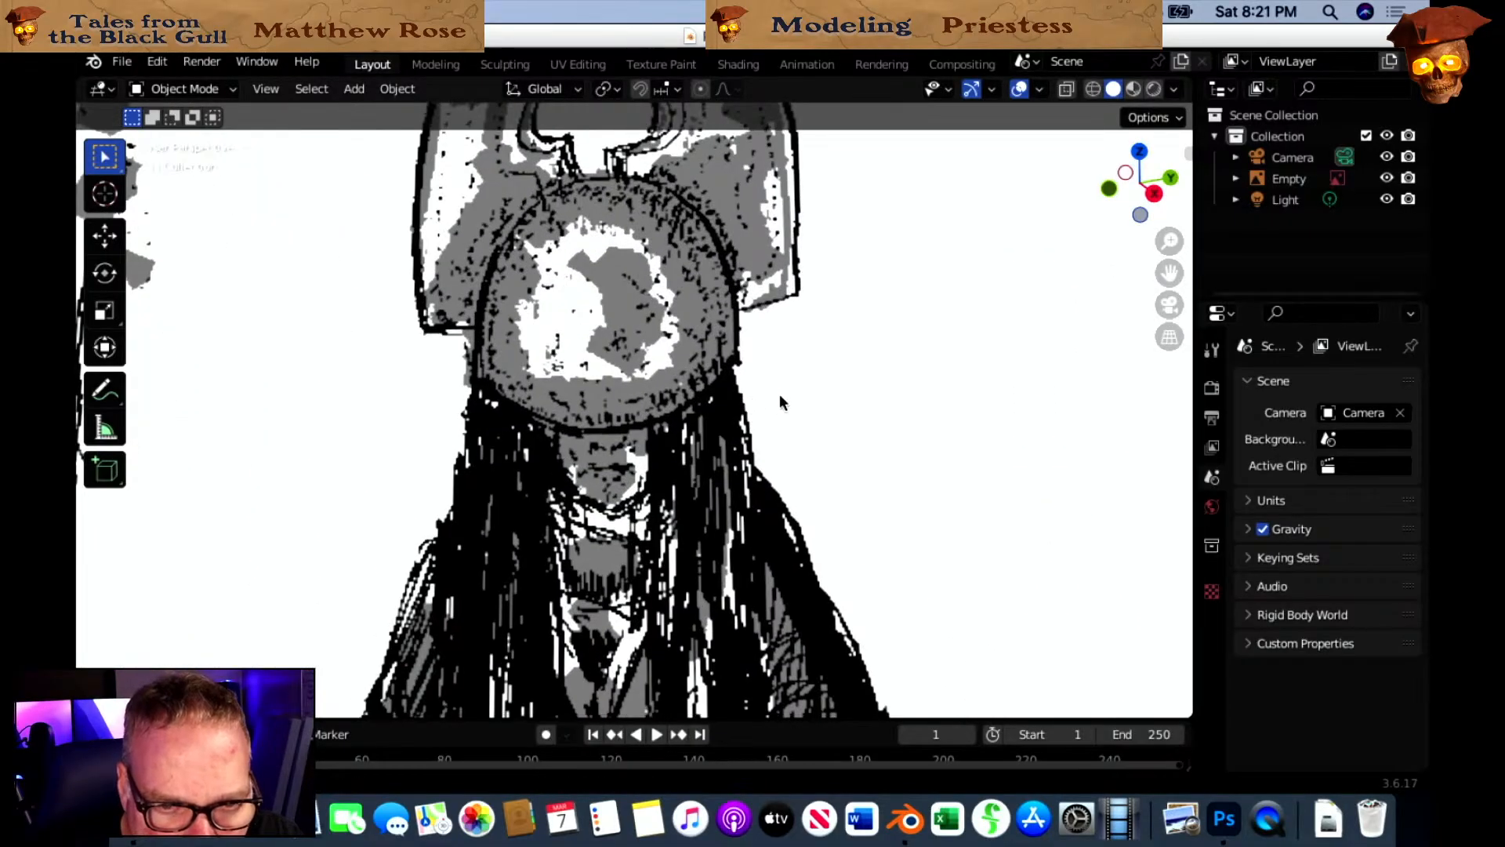
scroll(778, 328, right, 2)
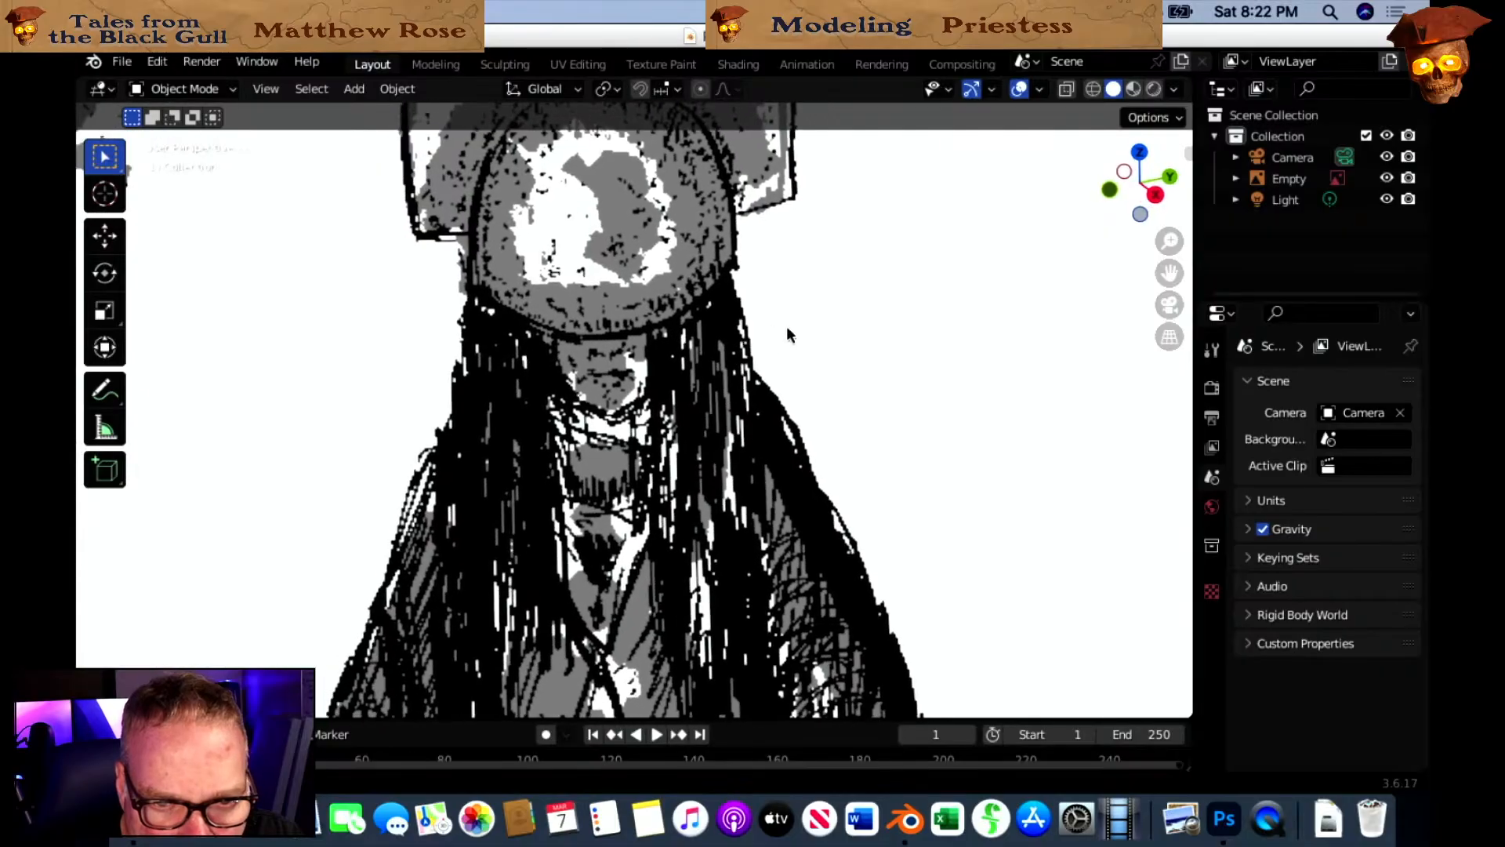
scroll(873, 354, down, 8)
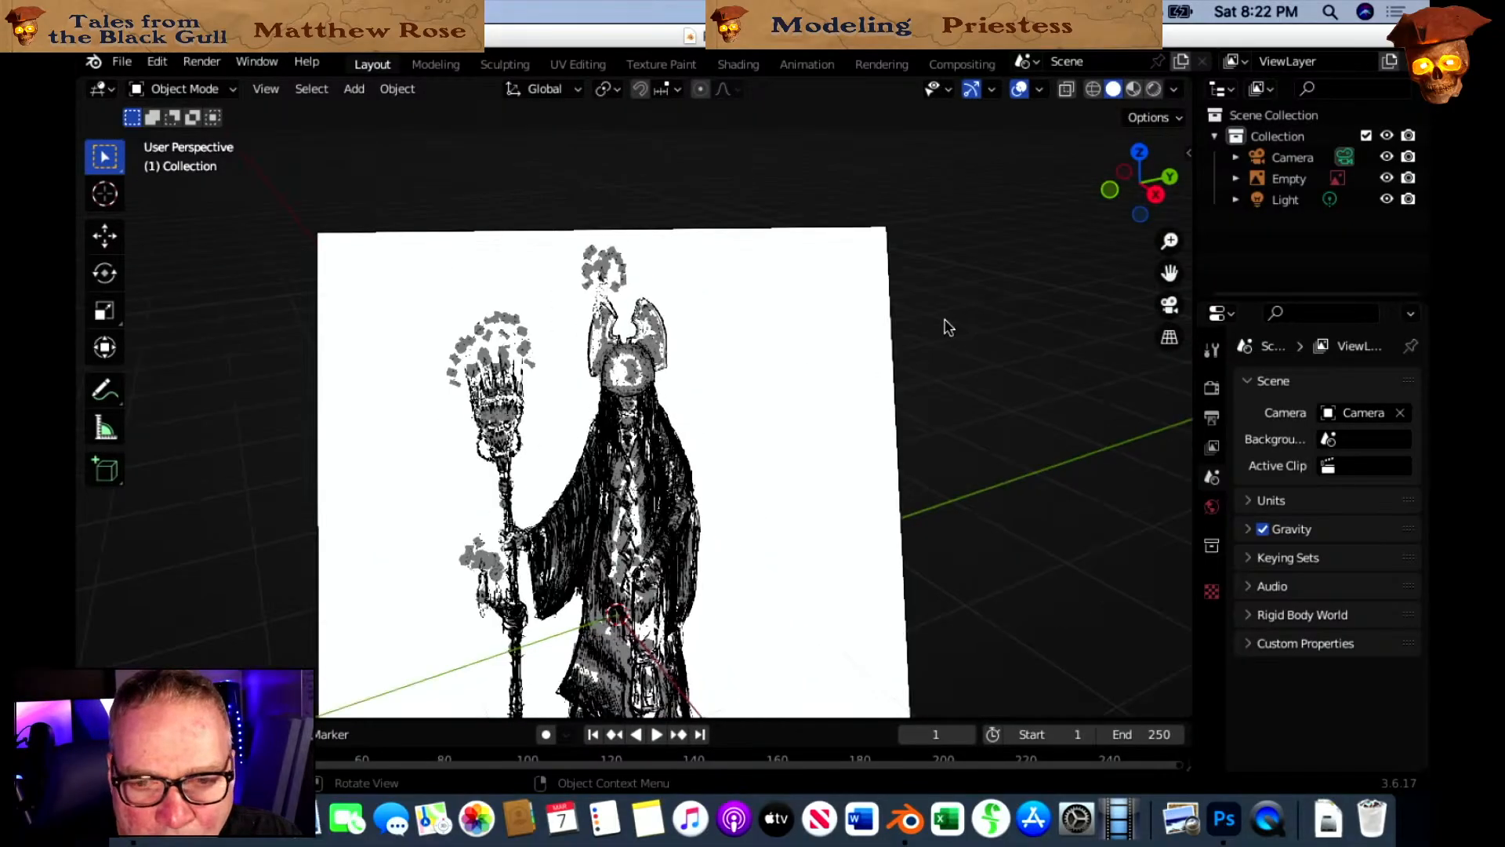
scroll(943, 326, up, 1)
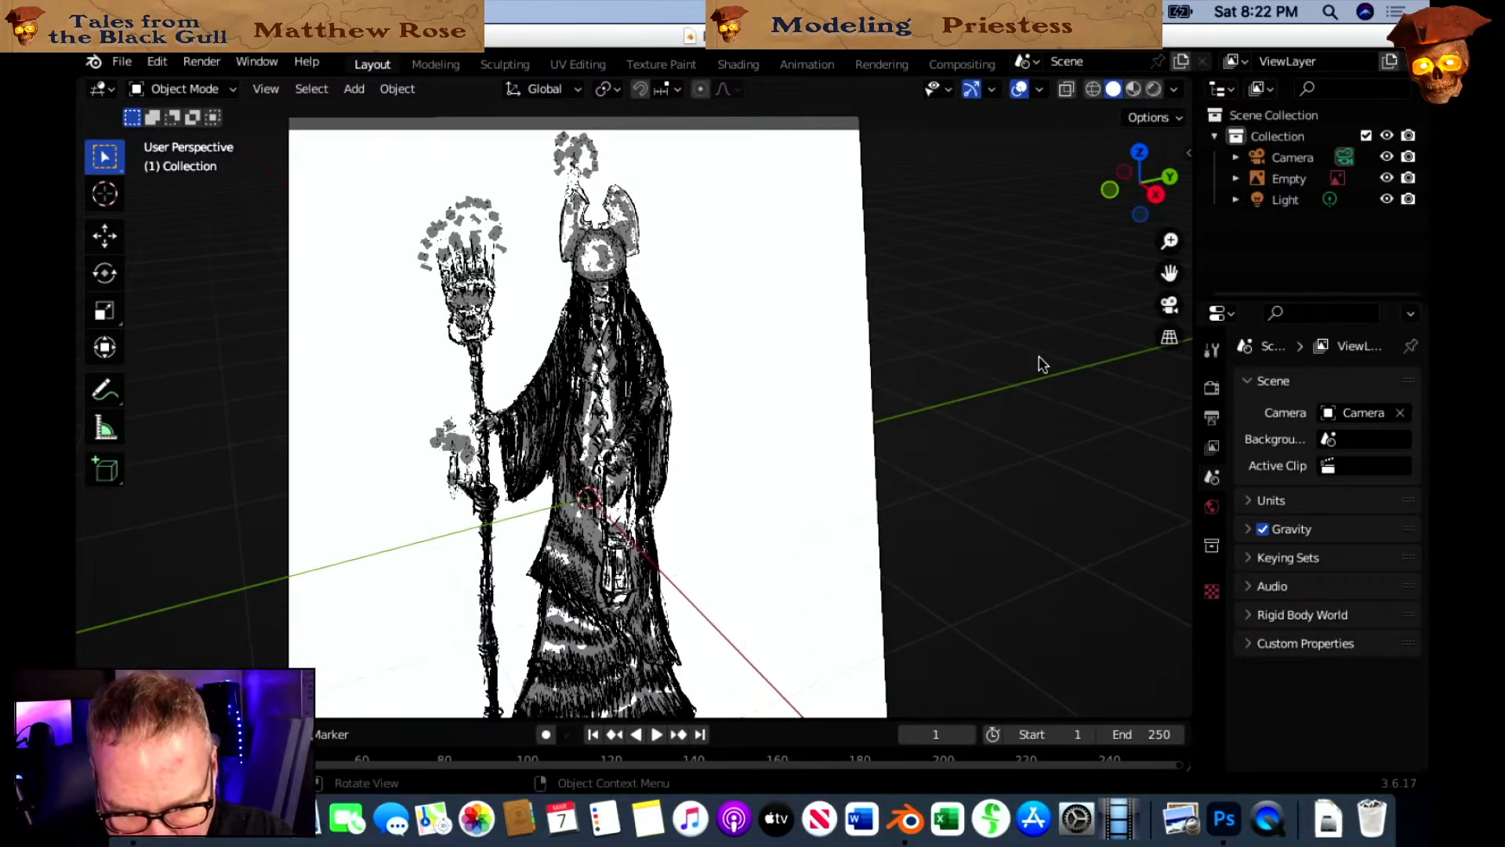
Rename the reference image's Empty object as RefPic and show the viewport sidebar.
key(n)
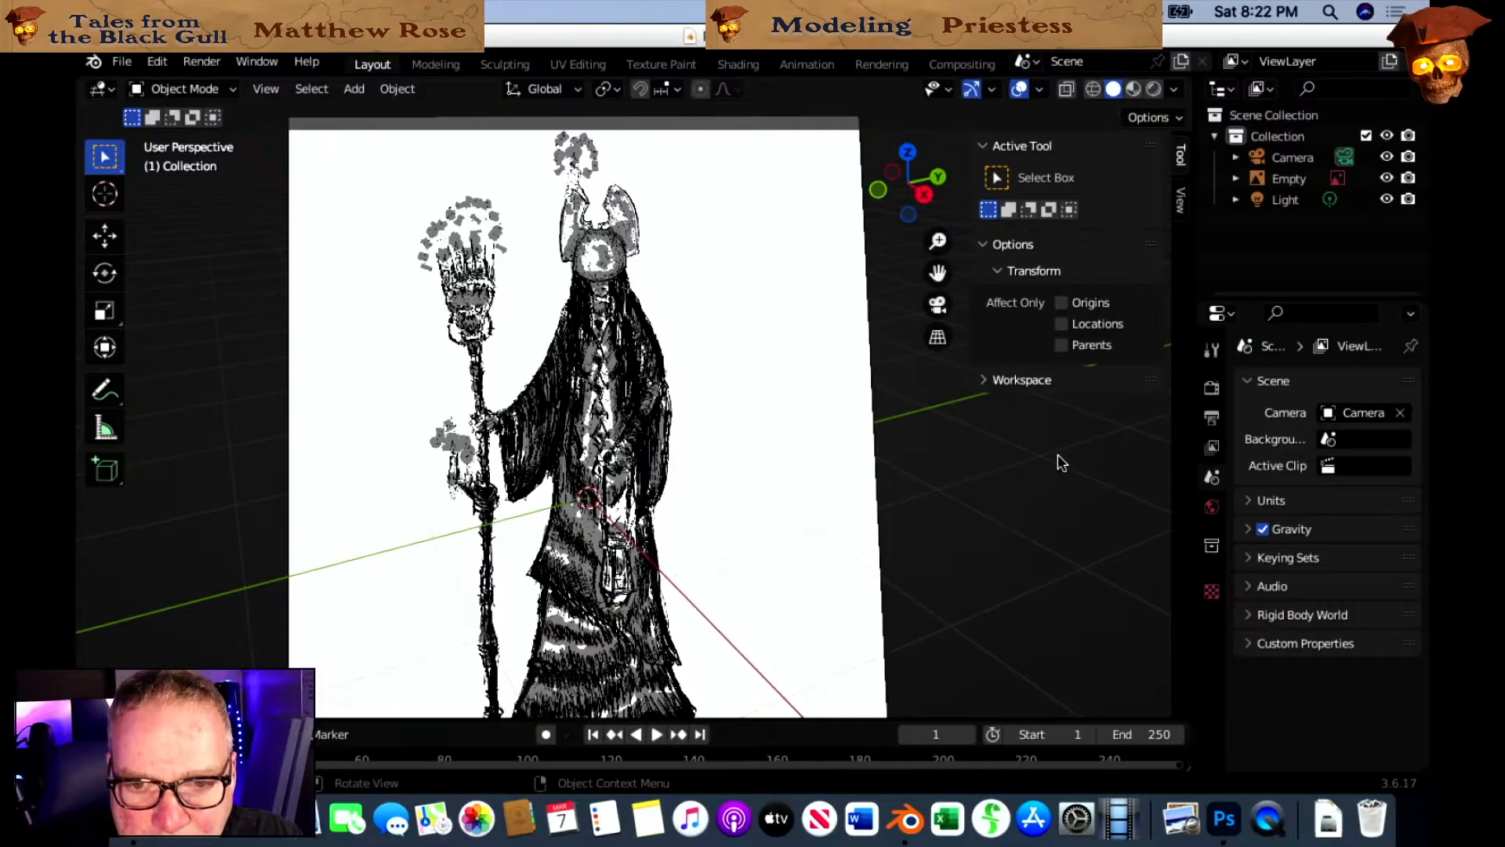
click(788, 425)
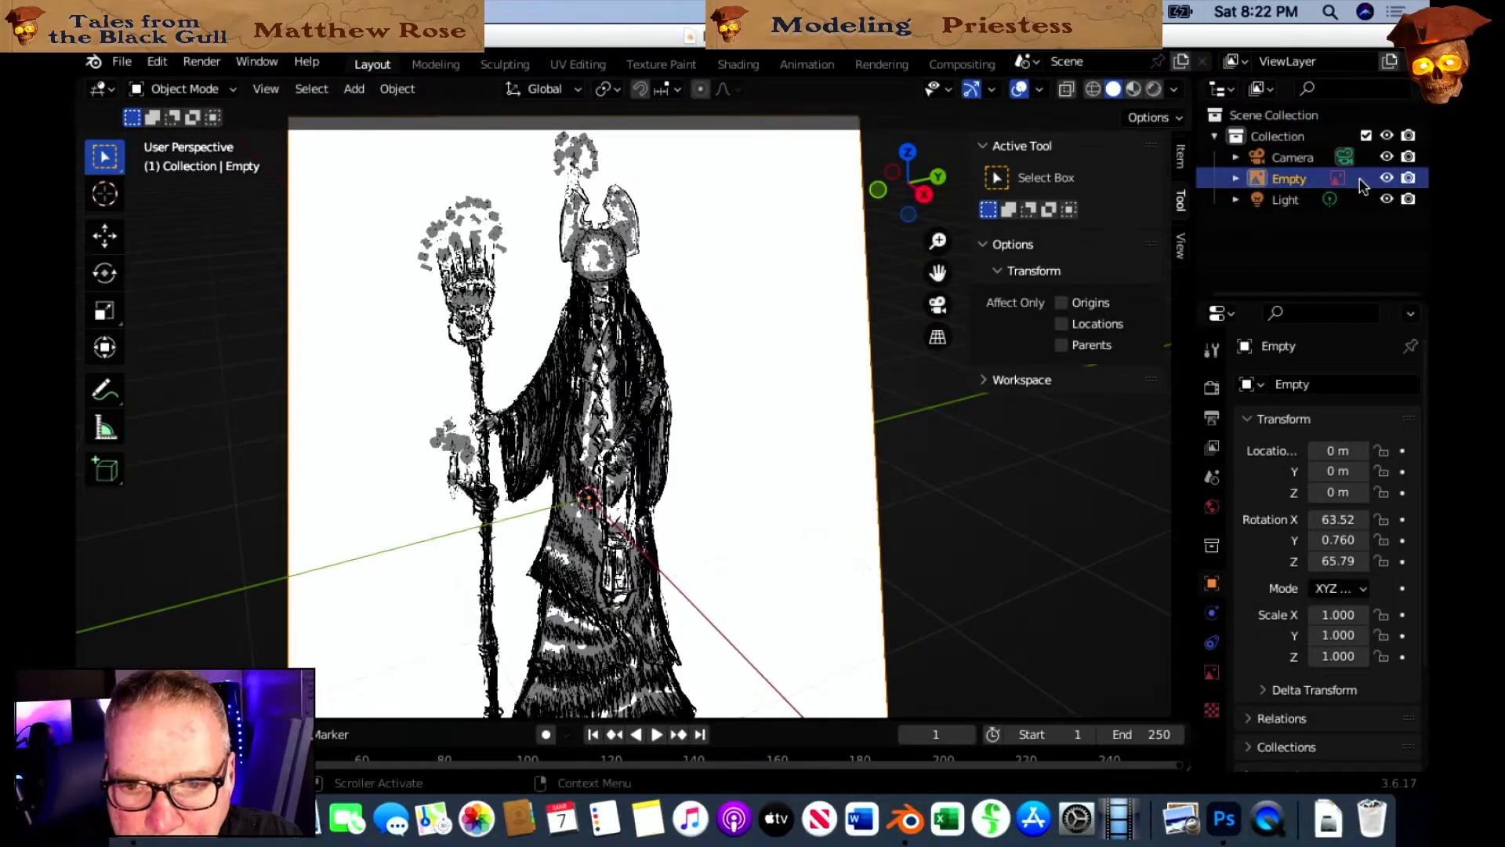
double_click(1290, 180)
text(Ref)
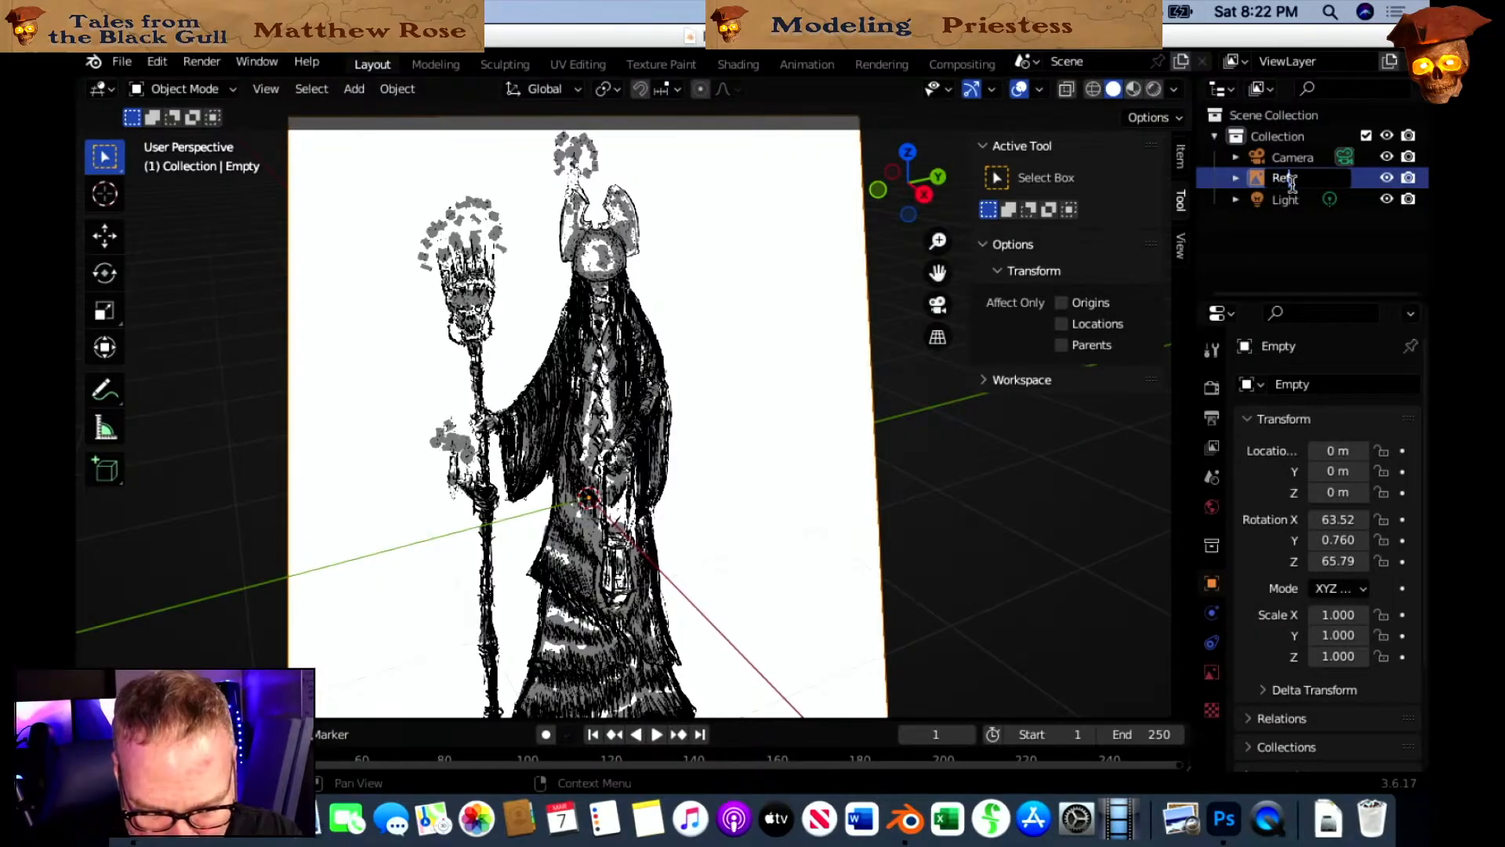
text(Pic)
key(Return)
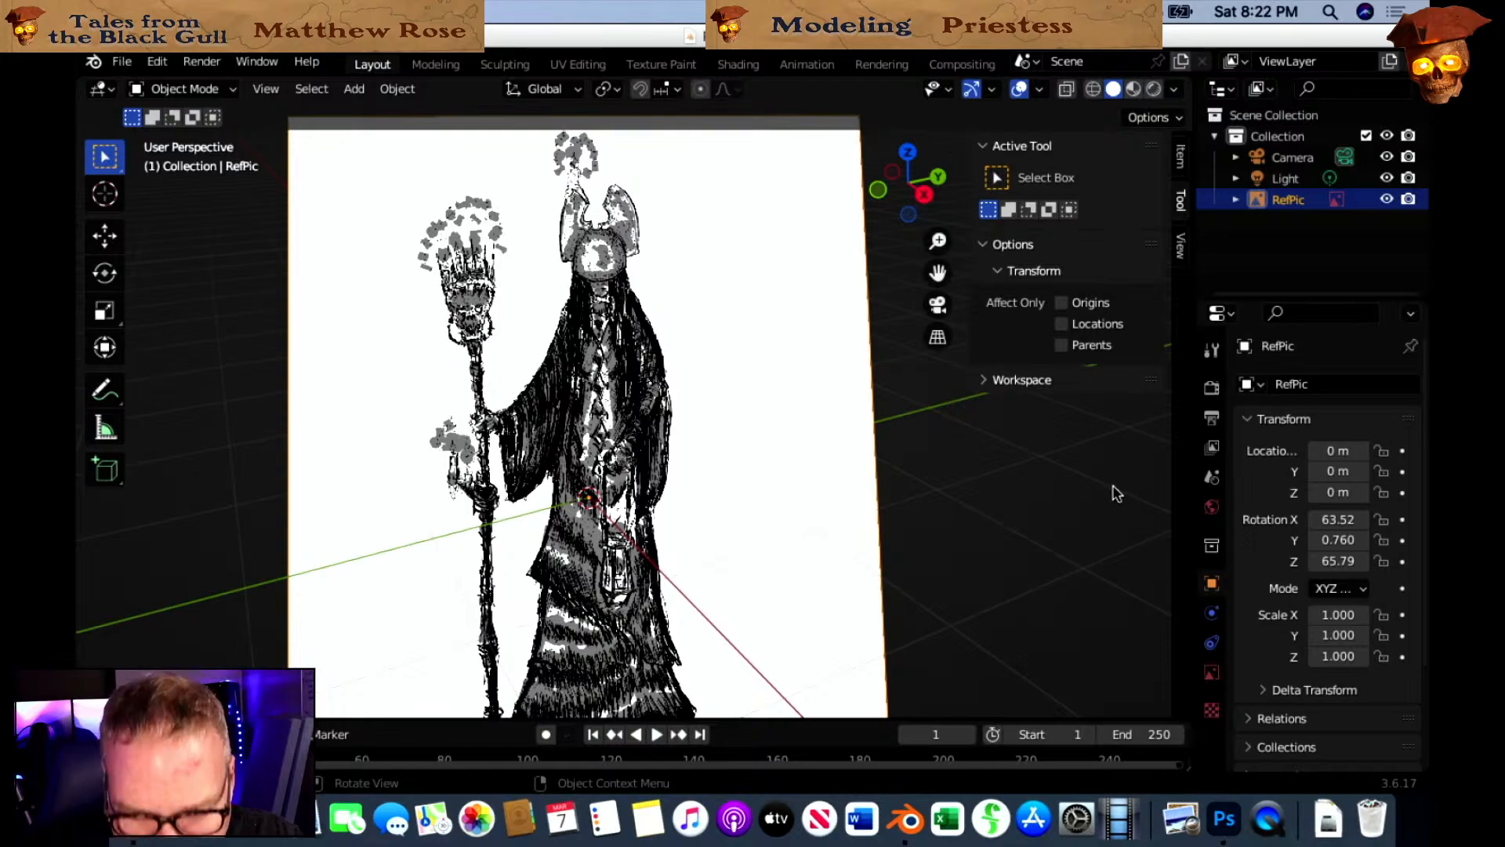
Show the RefPic object's transform values in the viewport sidebar.
click(1180, 158)
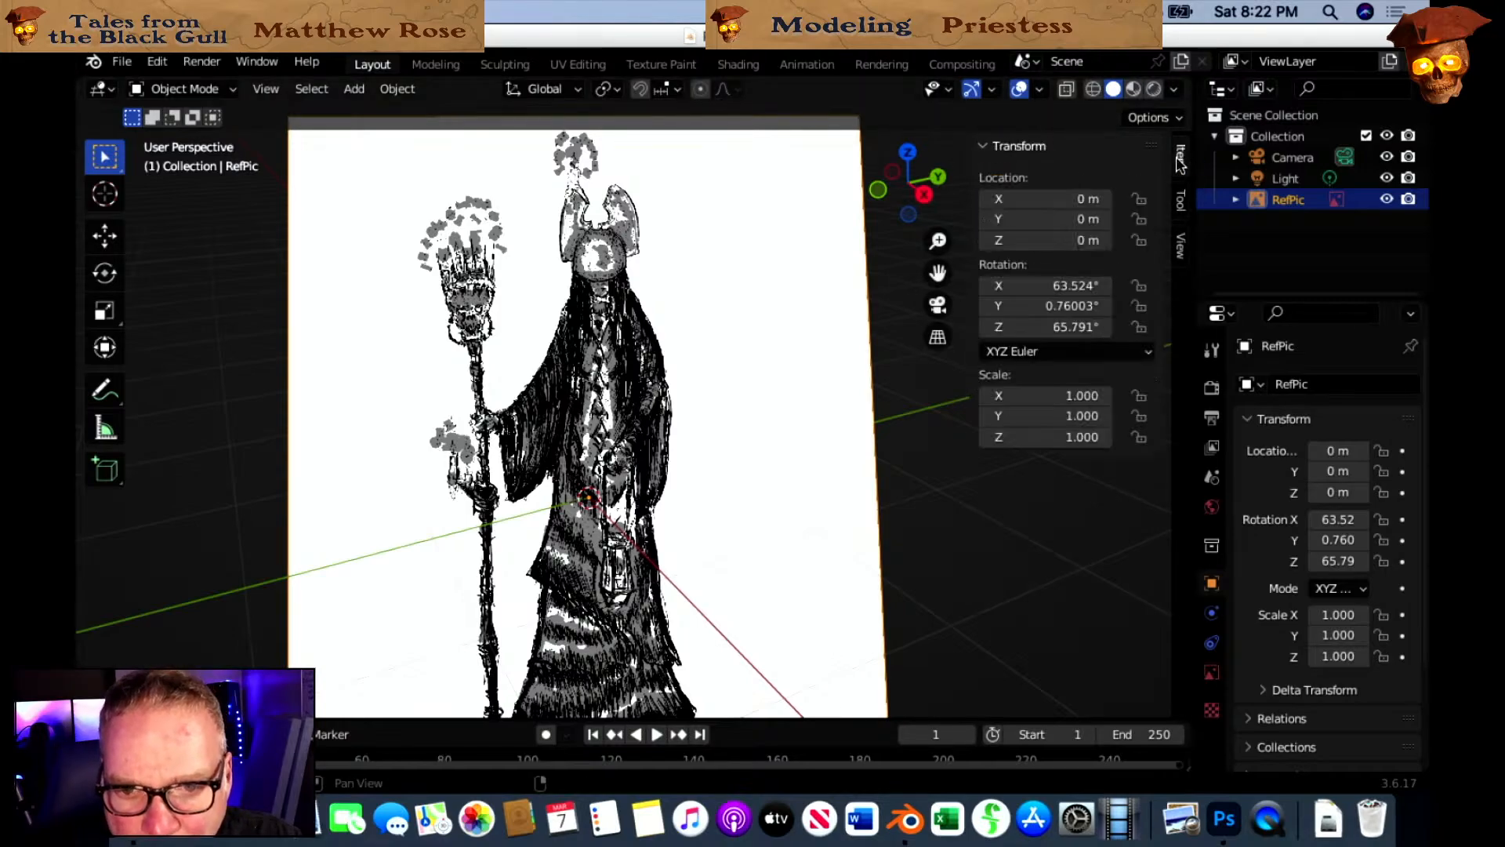
Try setting RefPic's X rotation to 0°.
click(1087, 285)
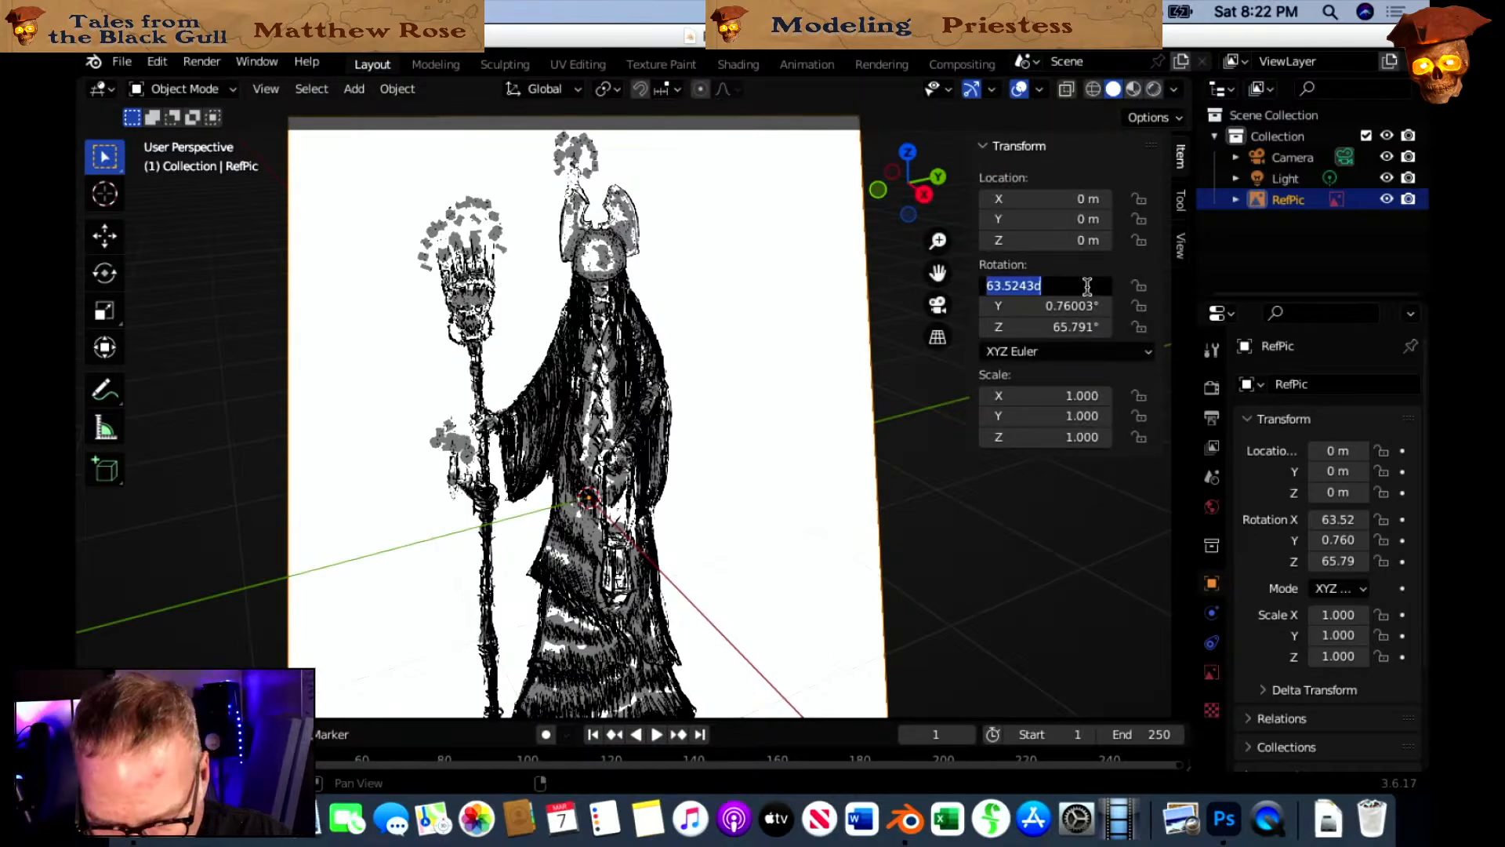
text(0)
key(Return)
click(1073, 286)
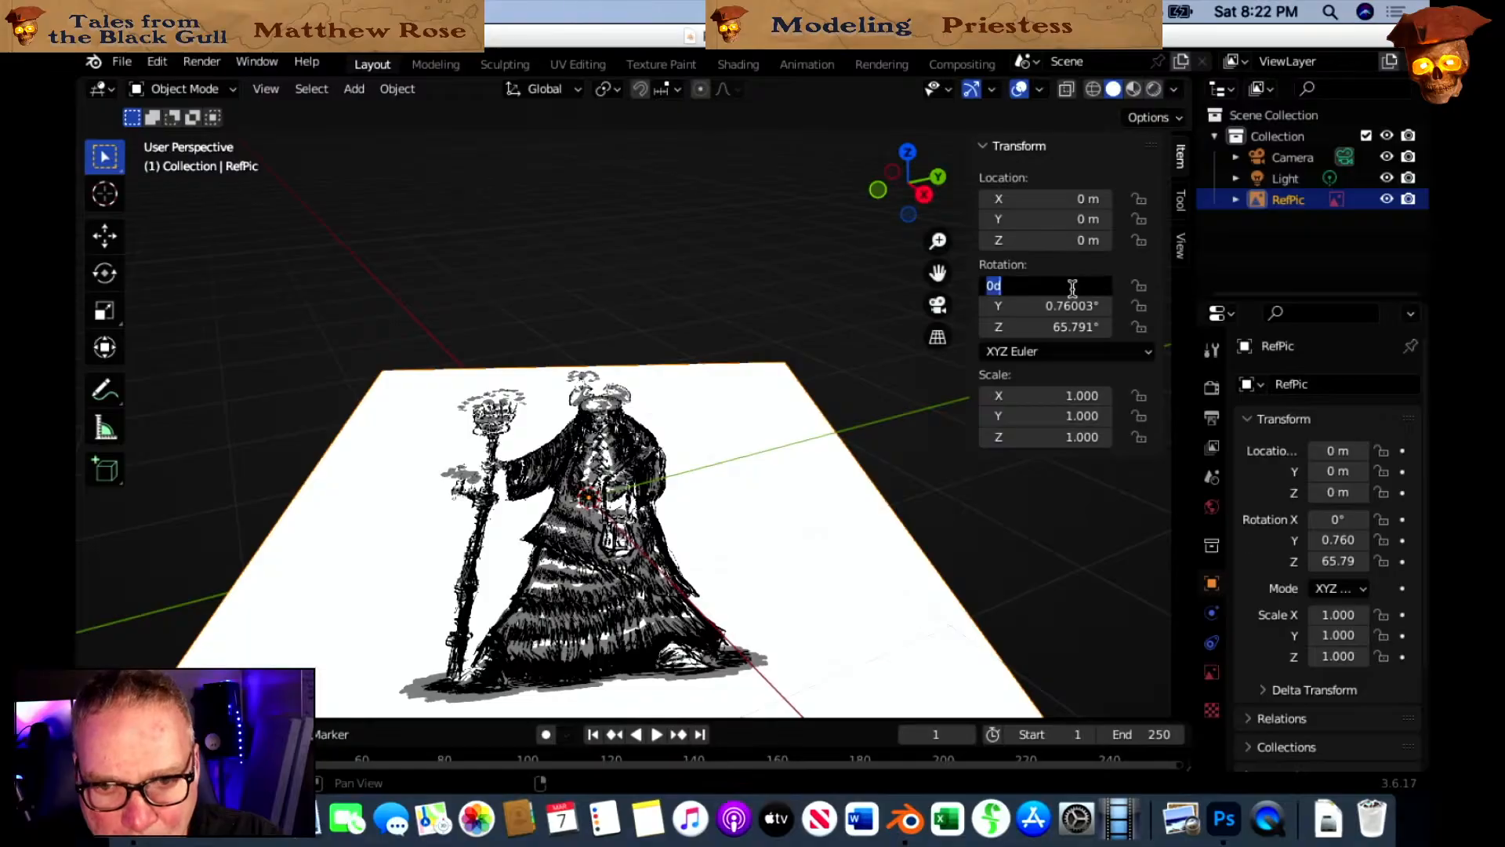
text(00)
key(Return)
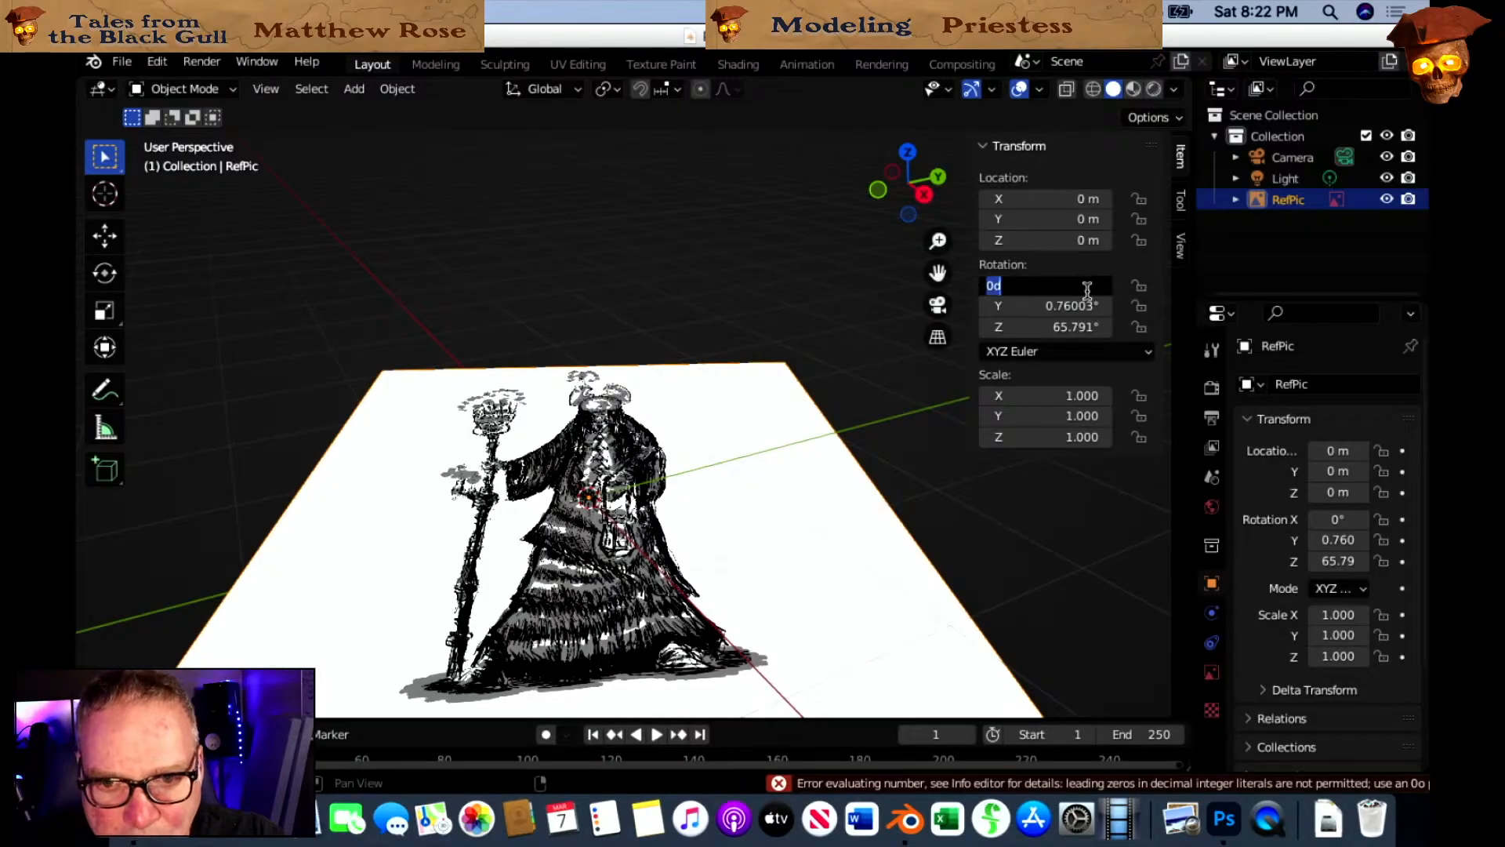
Set RefPic's rotation to 90° on X, 0° on Y and 90° on Z.
click(1082, 285)
text(90)
key(Return)
click(1090, 307)
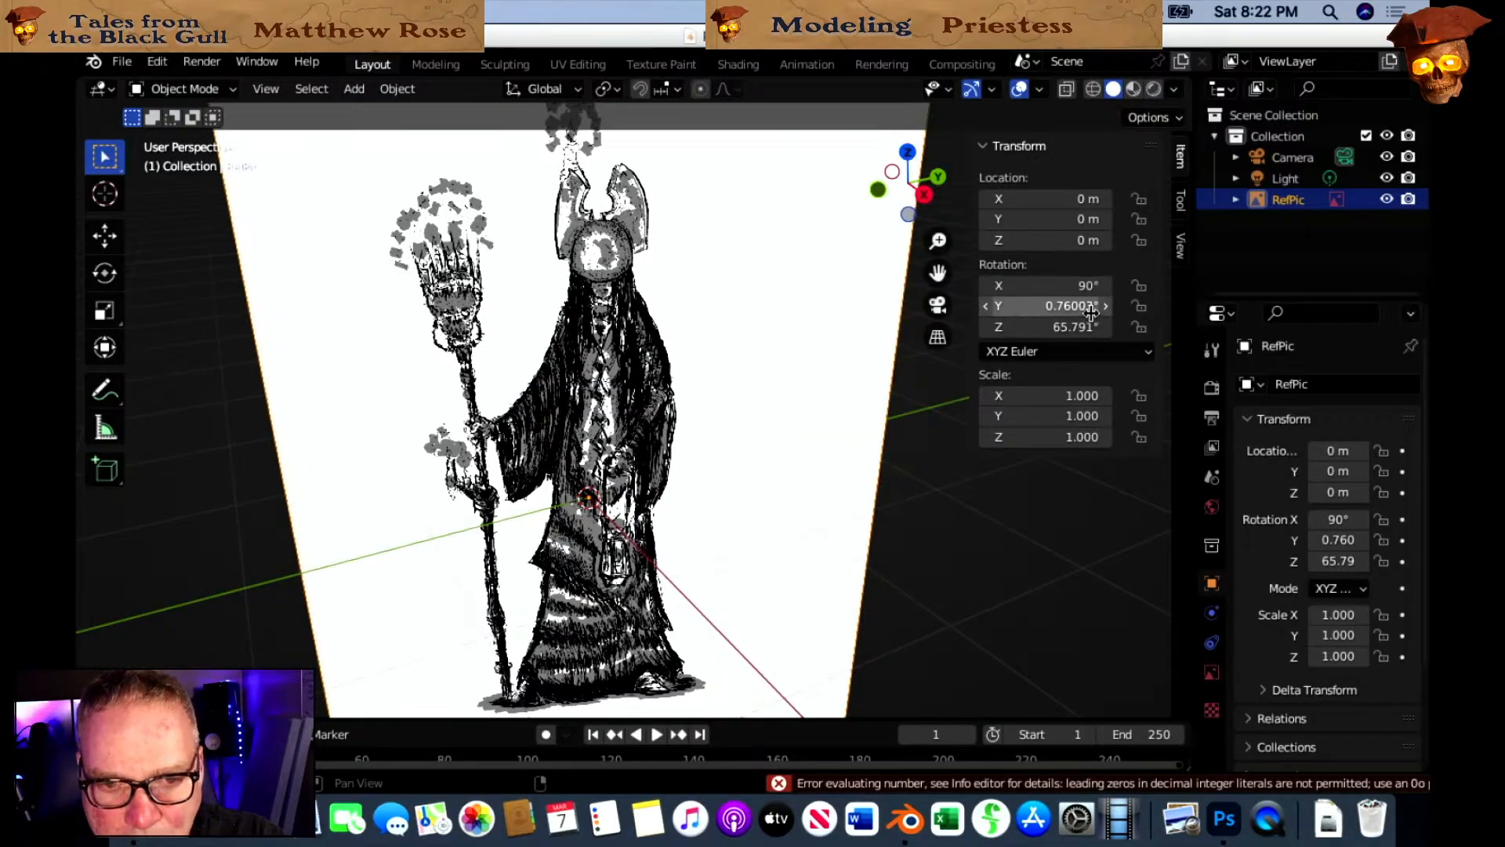
text(0)
key(Return)
click(1086, 327)
text(90)
key(Return)
Deselect the reference image and switch the viewport to the Right Orthographic view with the whole figure in sight.
click(977, 511)
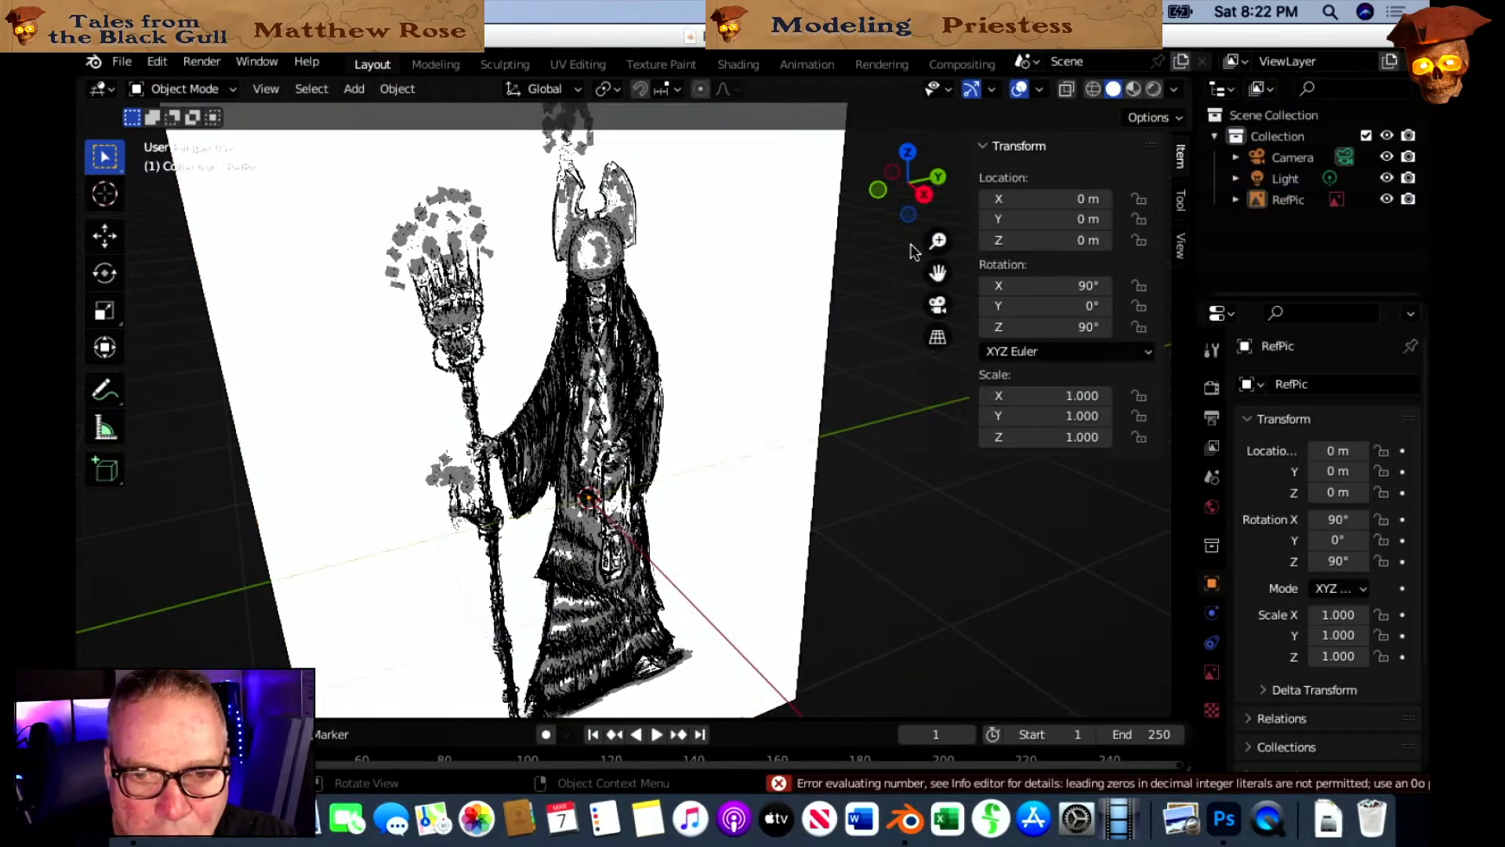
click(925, 194)
scroll(882, 463, down, 3)
scroll(883, 465, up, 1)
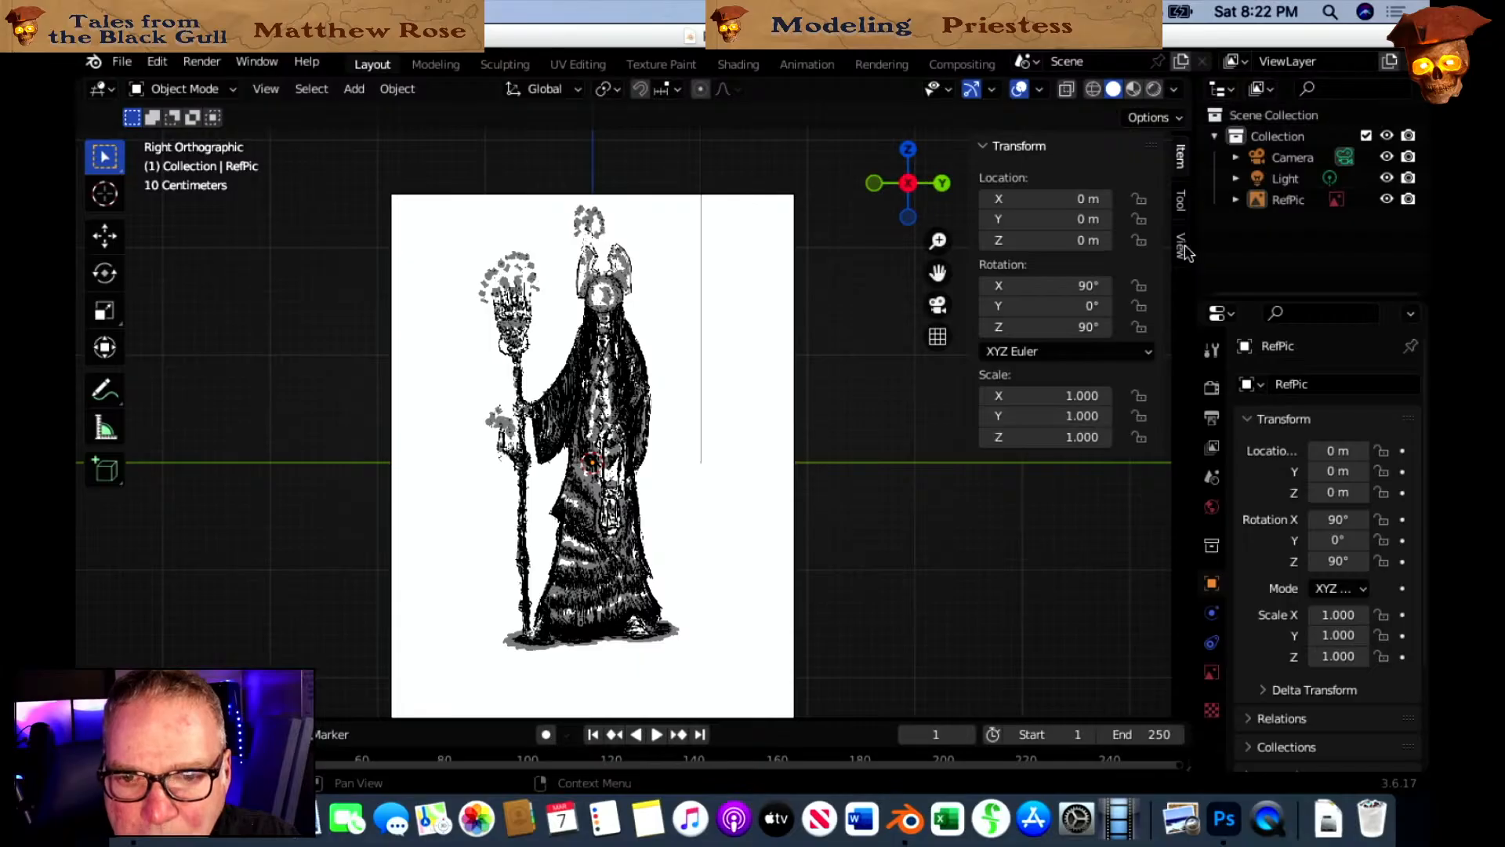
Make RefPic unselectable in the viewport, widening the Outliner and showing its selectability toggles.
drag(1197, 243, 1100, 243)
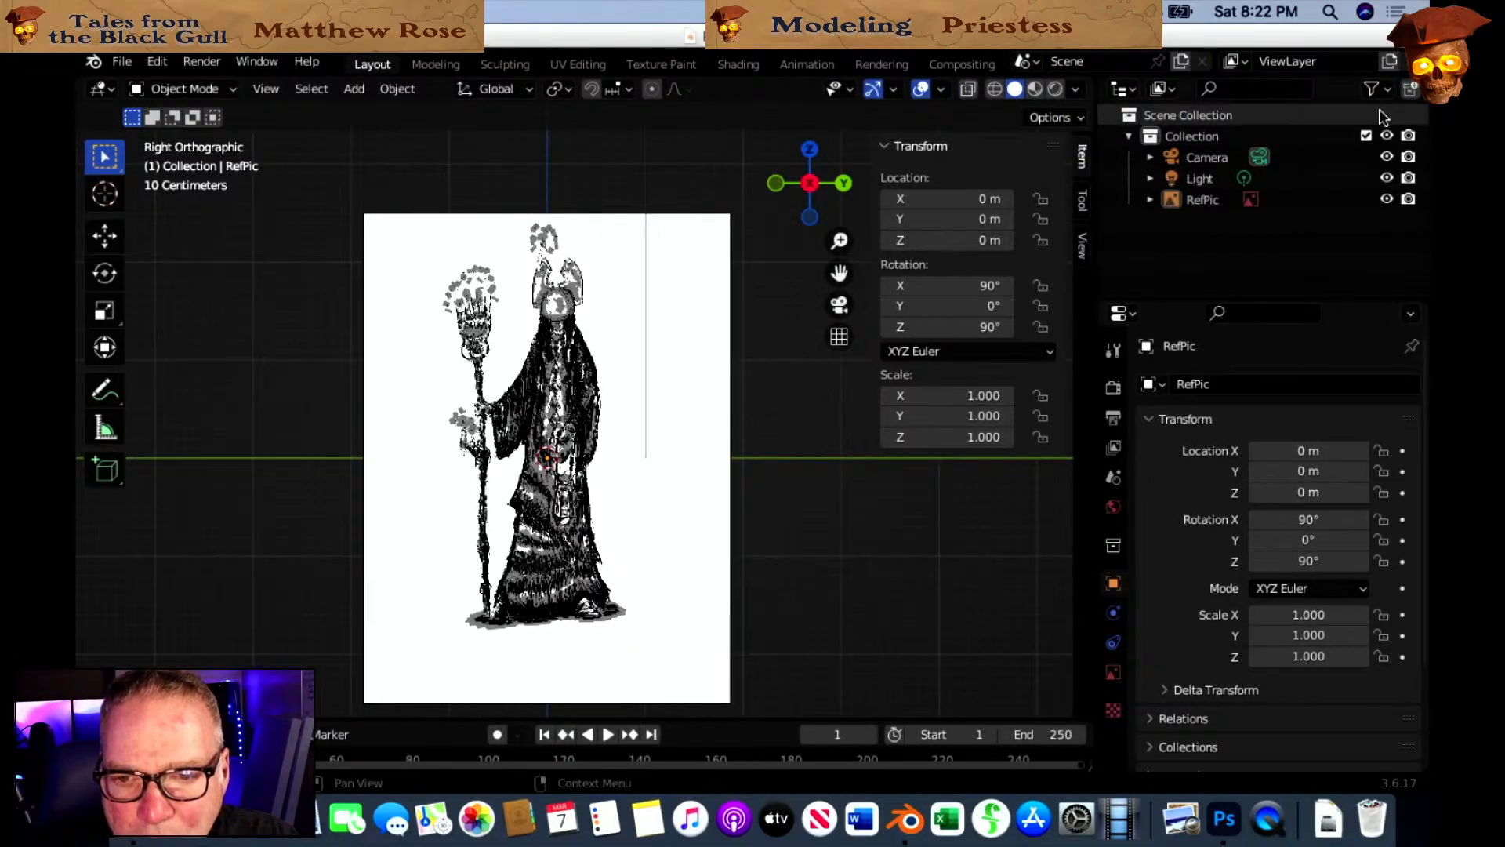
click(1374, 89)
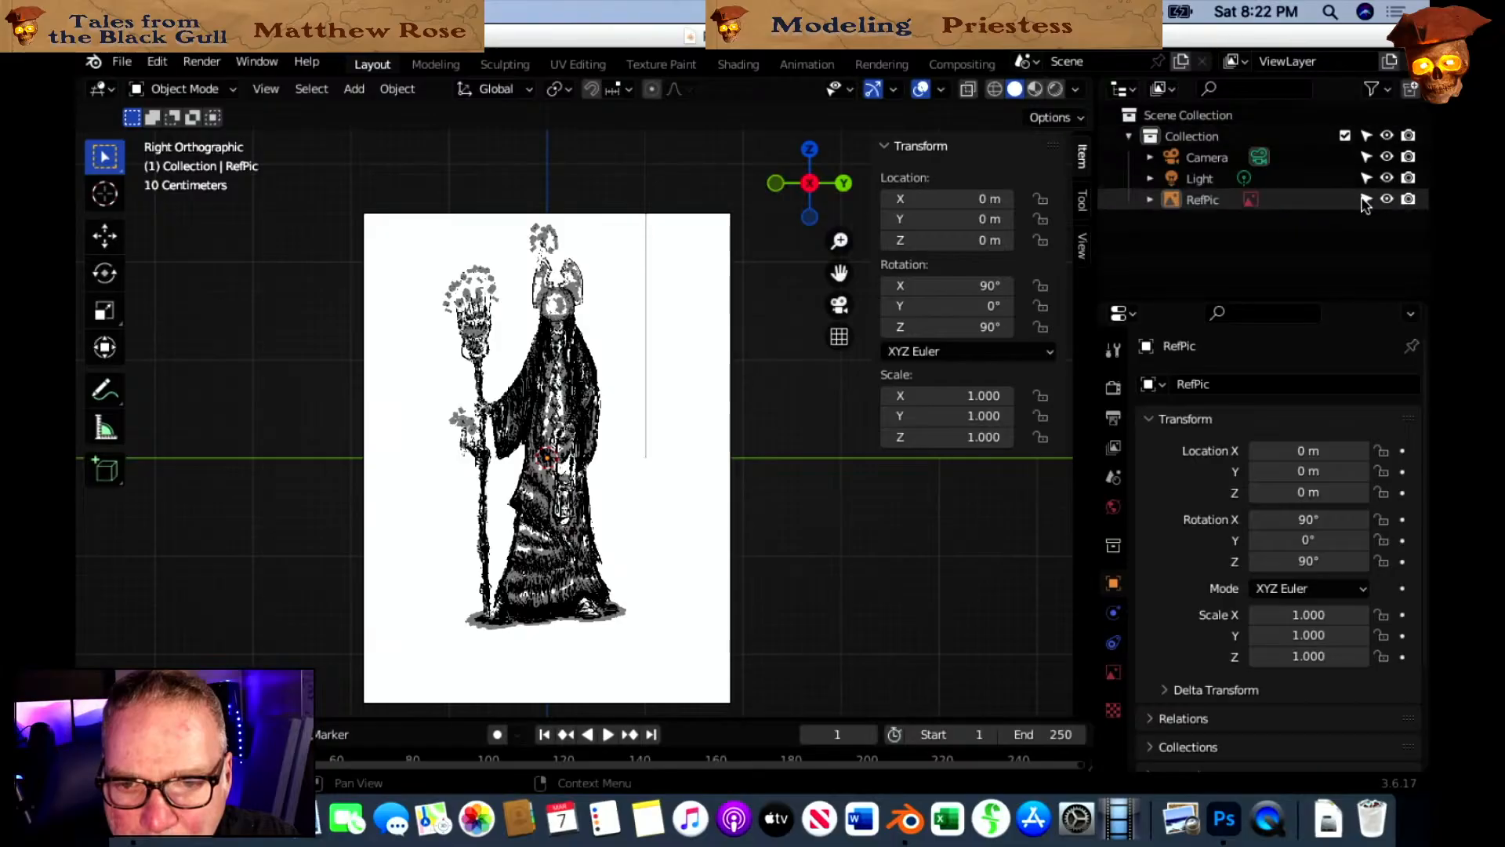
click(1367, 199)
Examine the aligned sketch at different magnifications, from the headdress and staff down to the skirt and feet.
scroll(766, 436, up, 3)
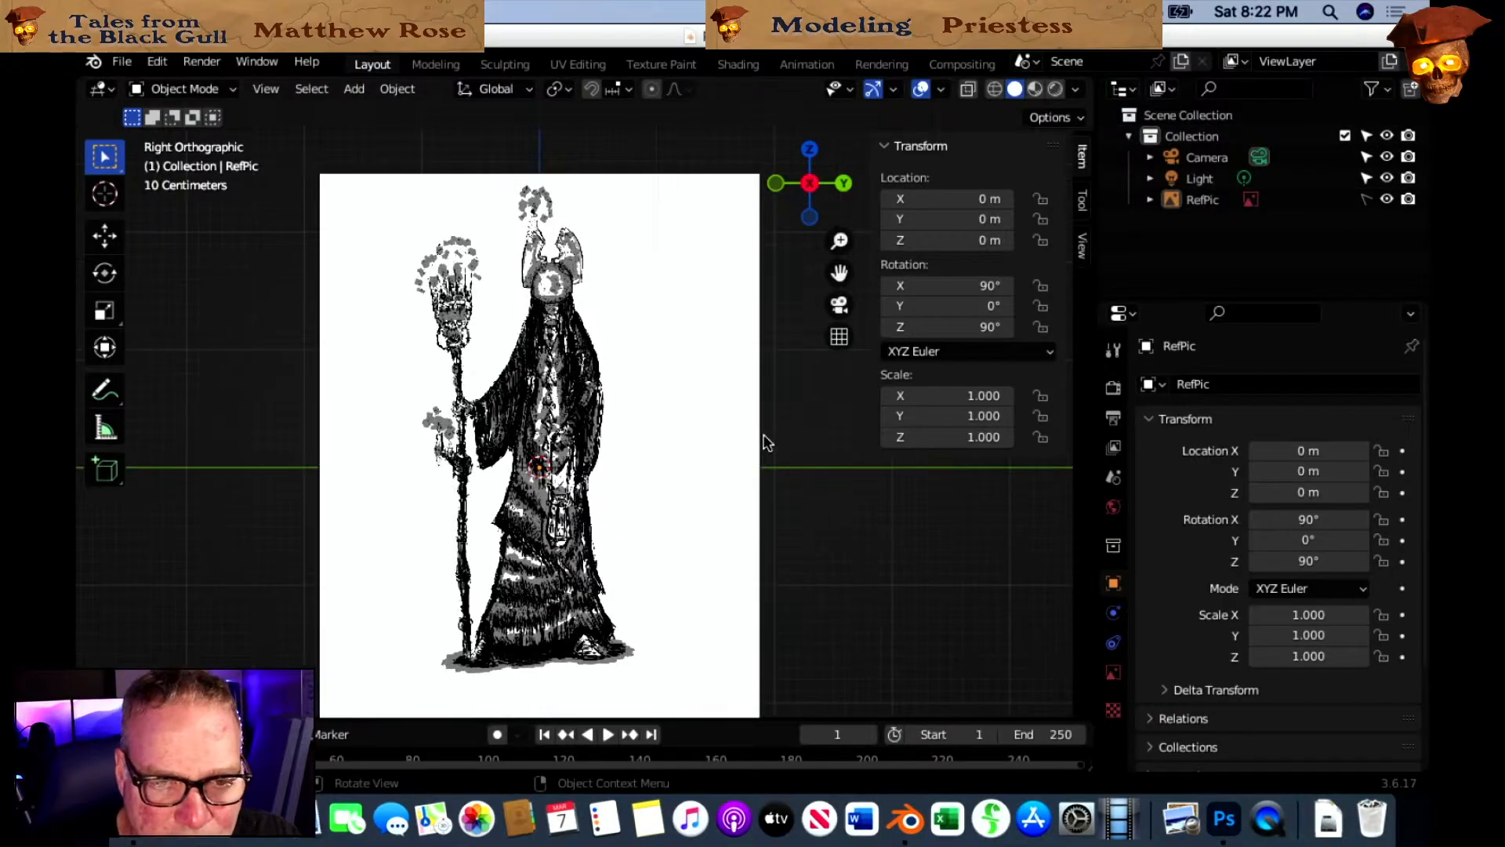
scroll(770, 428, up, 5)
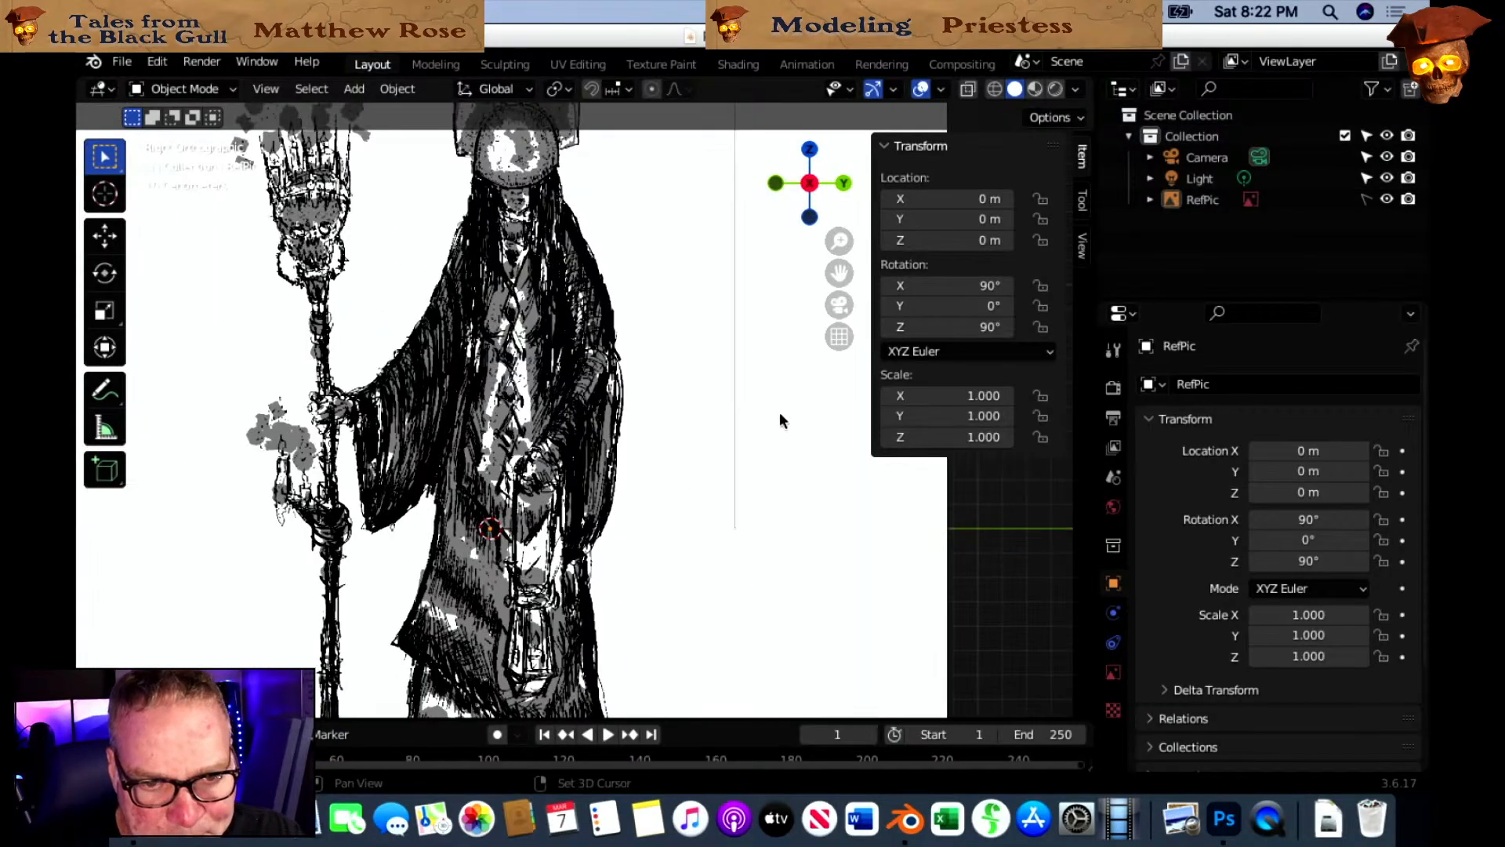
scroll(866, 409, down, 3)
scroll(838, 413, down, 3)
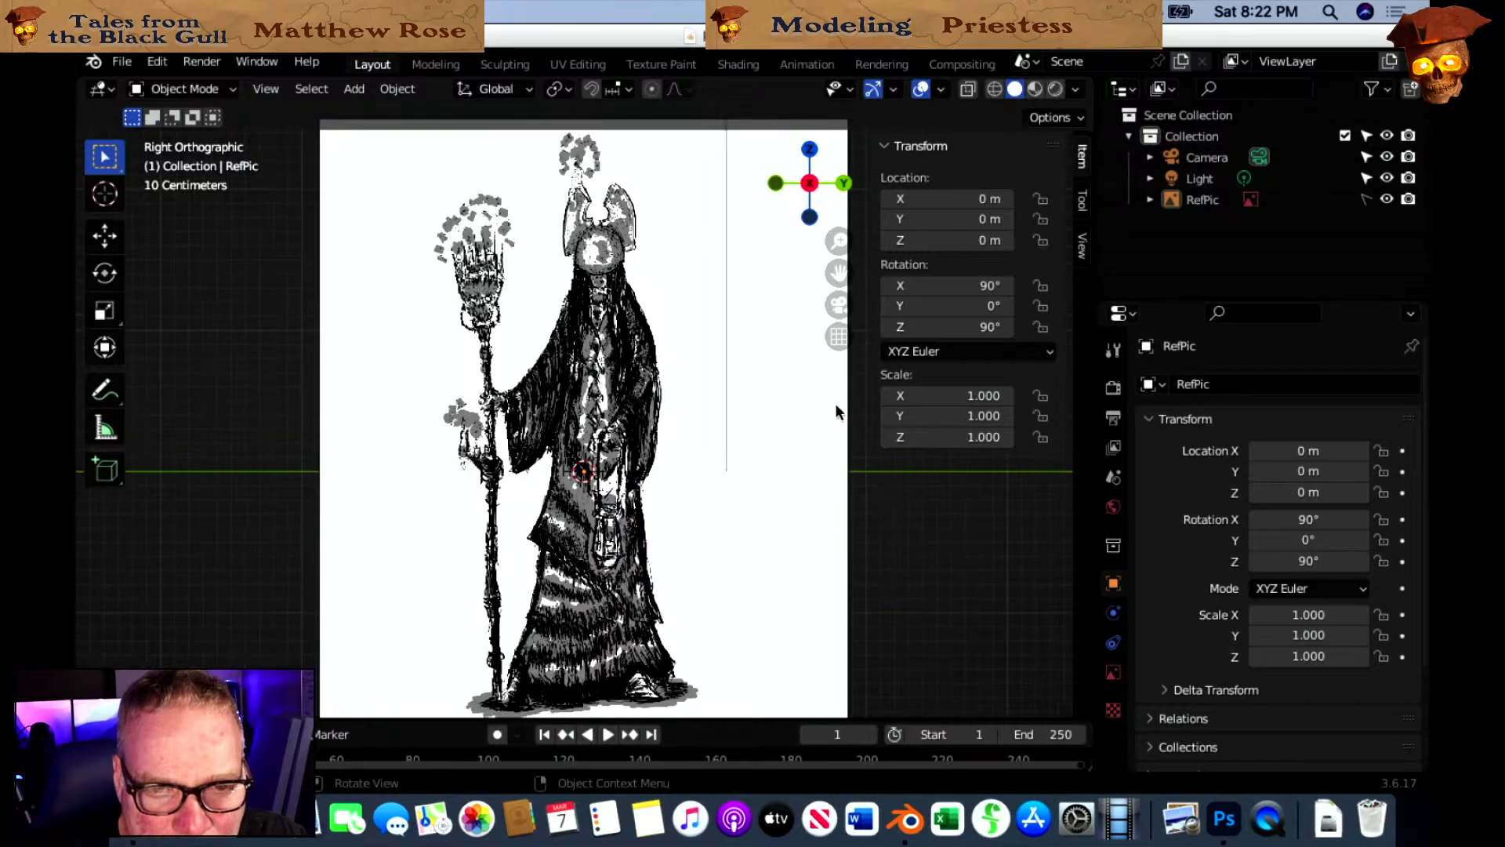
scroll(700, 483, up, 3)
scroll(700, 488, up, 1)
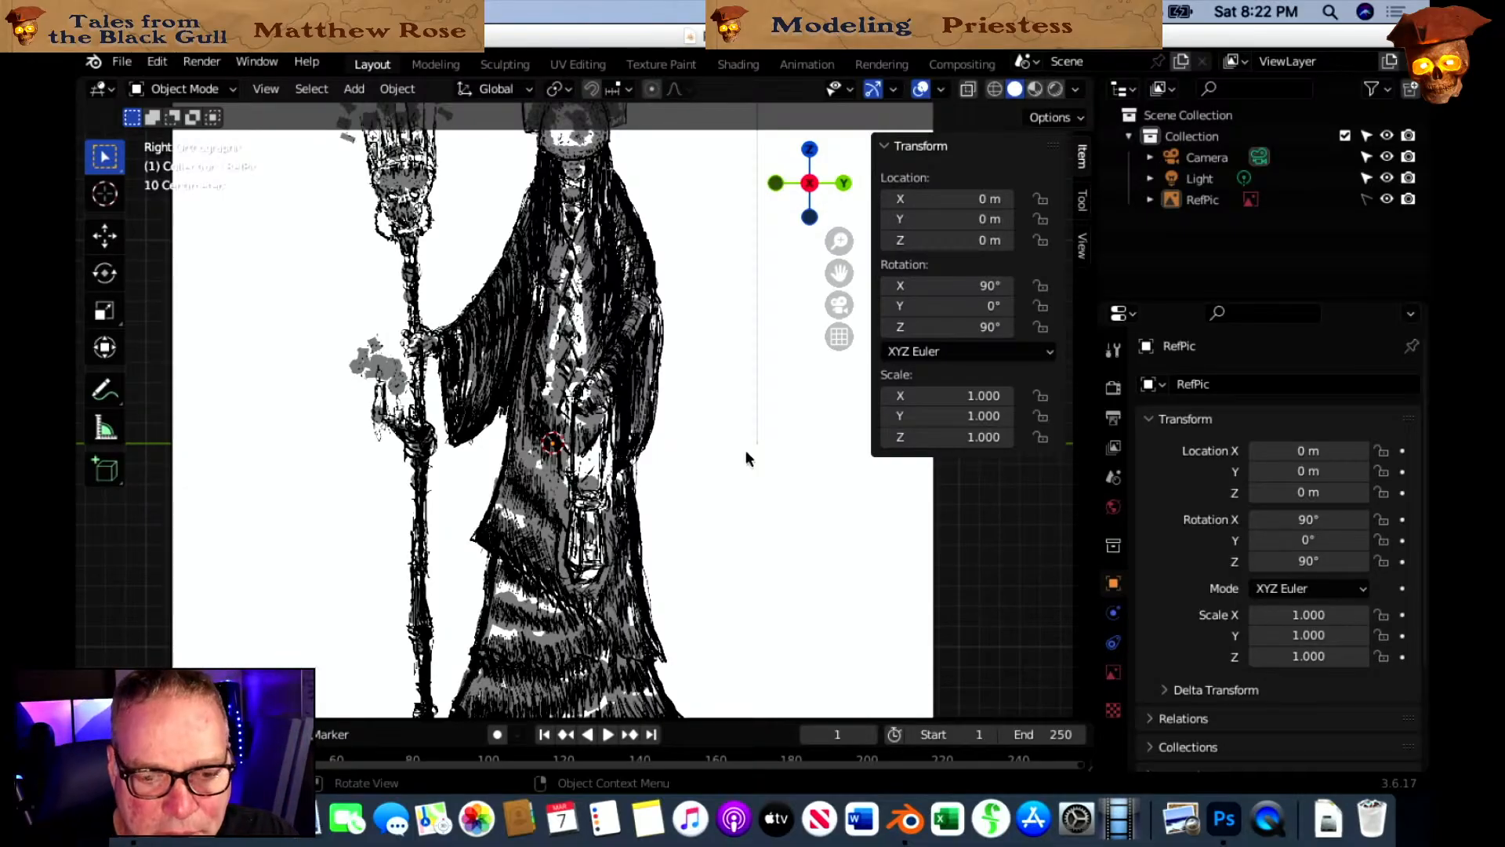
scroll(747, 440, down, 3)
scroll(746, 441, up, 3)
shift+middle_drag(746, 443, 721, 676)
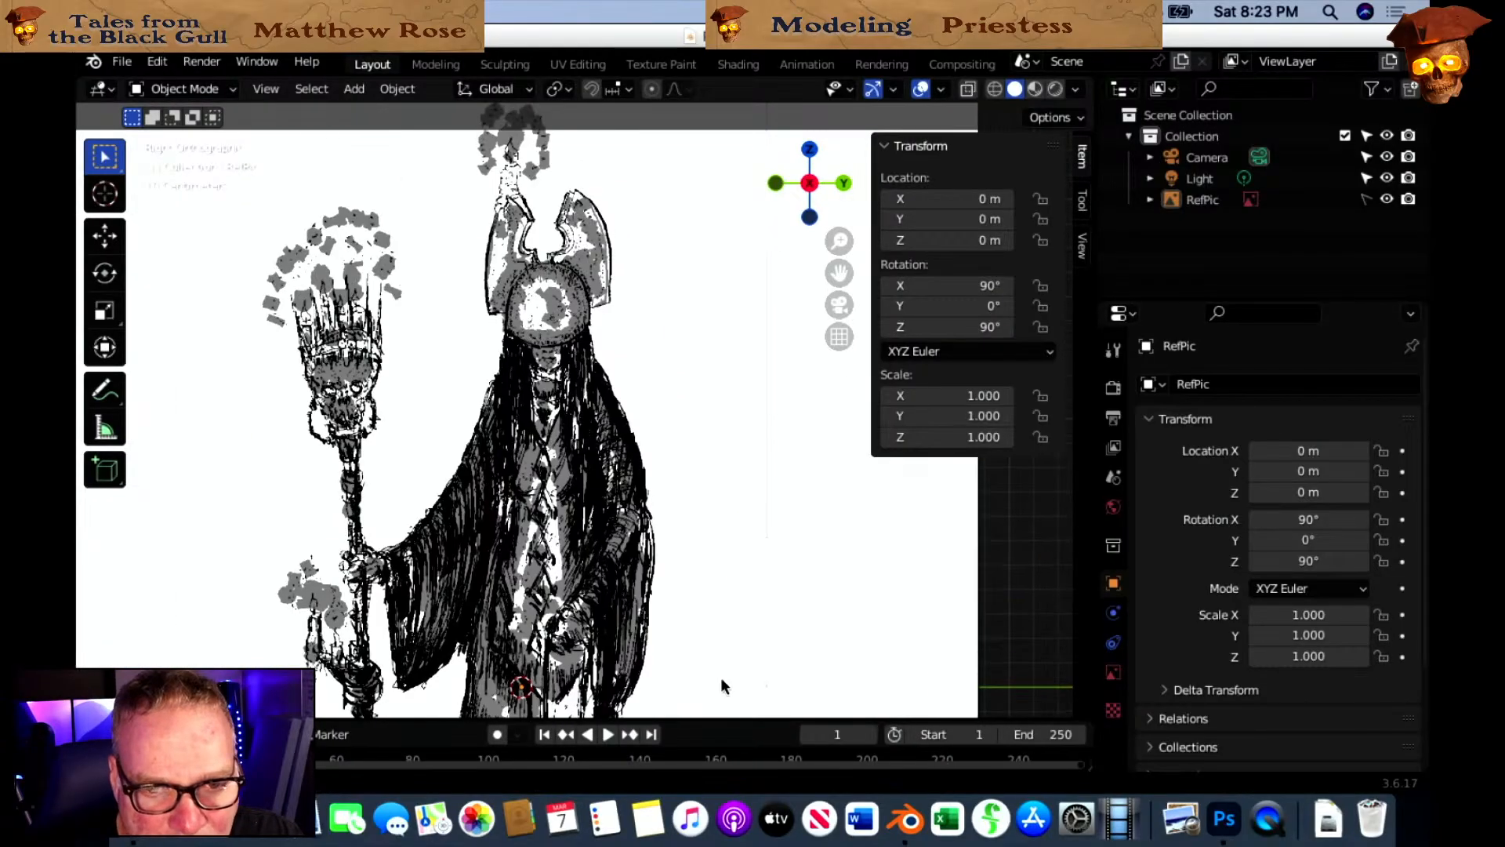
scroll(718, 514, up, 2)
scroll(750, 624, down, 3)
shift+middle_drag(752, 590, 738, 413)
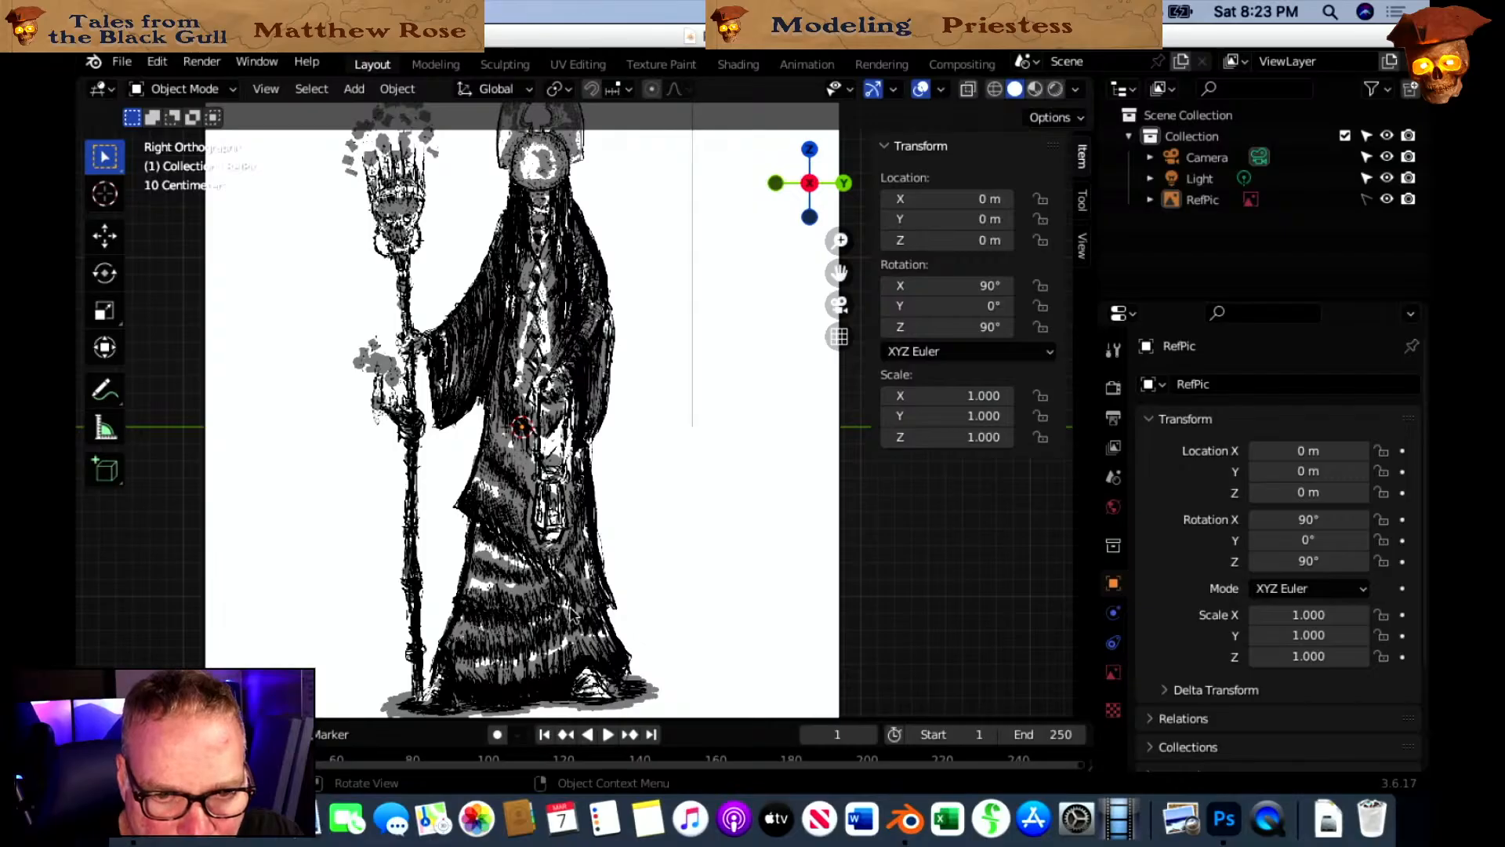
Examine the sketch's horned headdress, round face covering, skull-topped staff and draped upper robe up close.
scroll(660, 527, up, 3)
scroll(660, 527, down, 2)
shift+middle_drag(676, 475, 701, 643)
scroll(702, 609, up, 4)
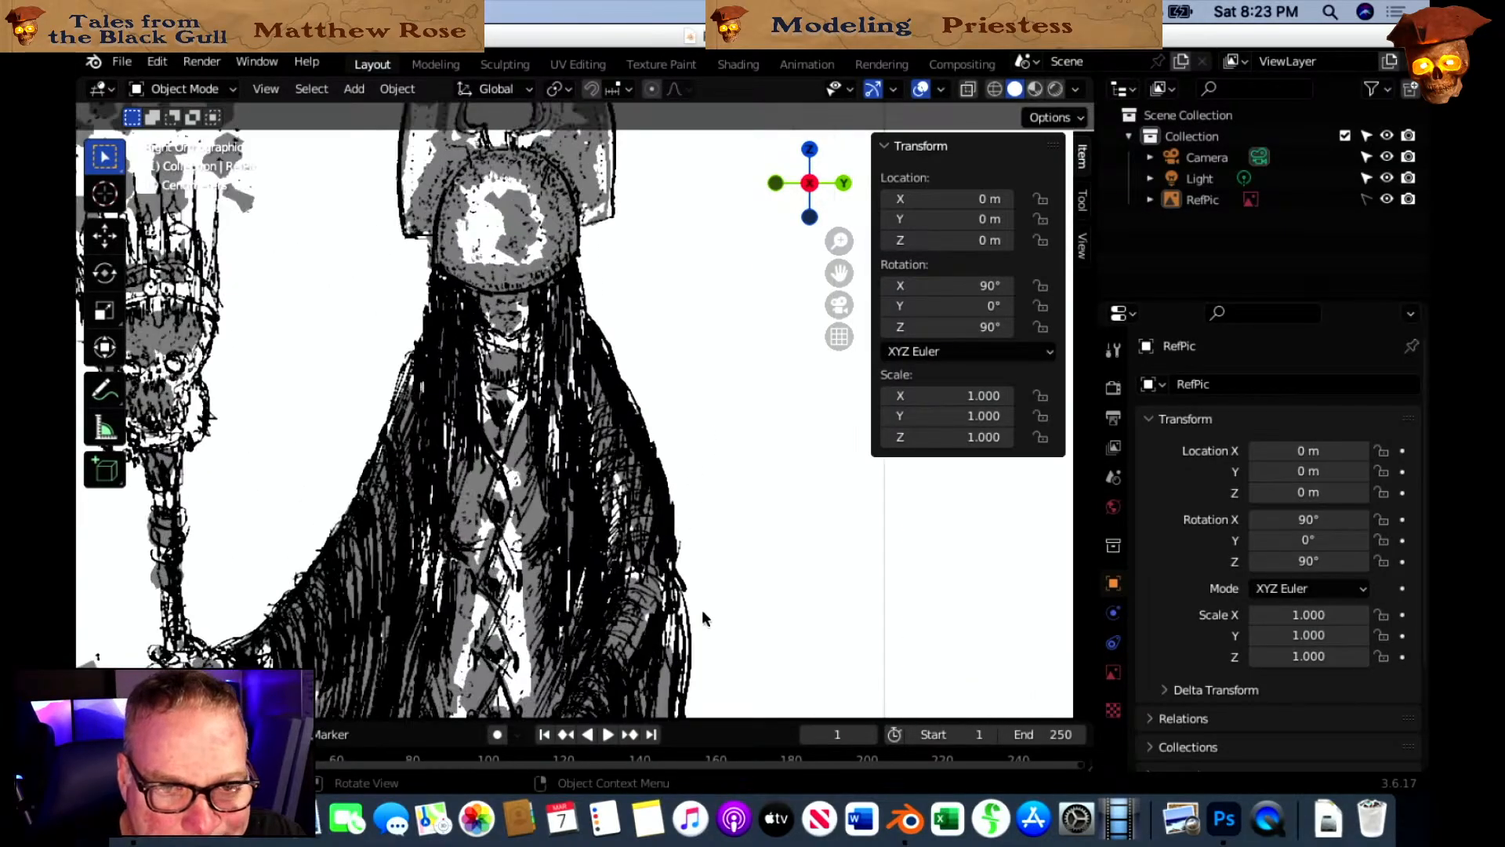
scroll(725, 543, up, 2)
shift+middle_drag(724, 543, 785, 297)
scroll(747, 388, down, 5)
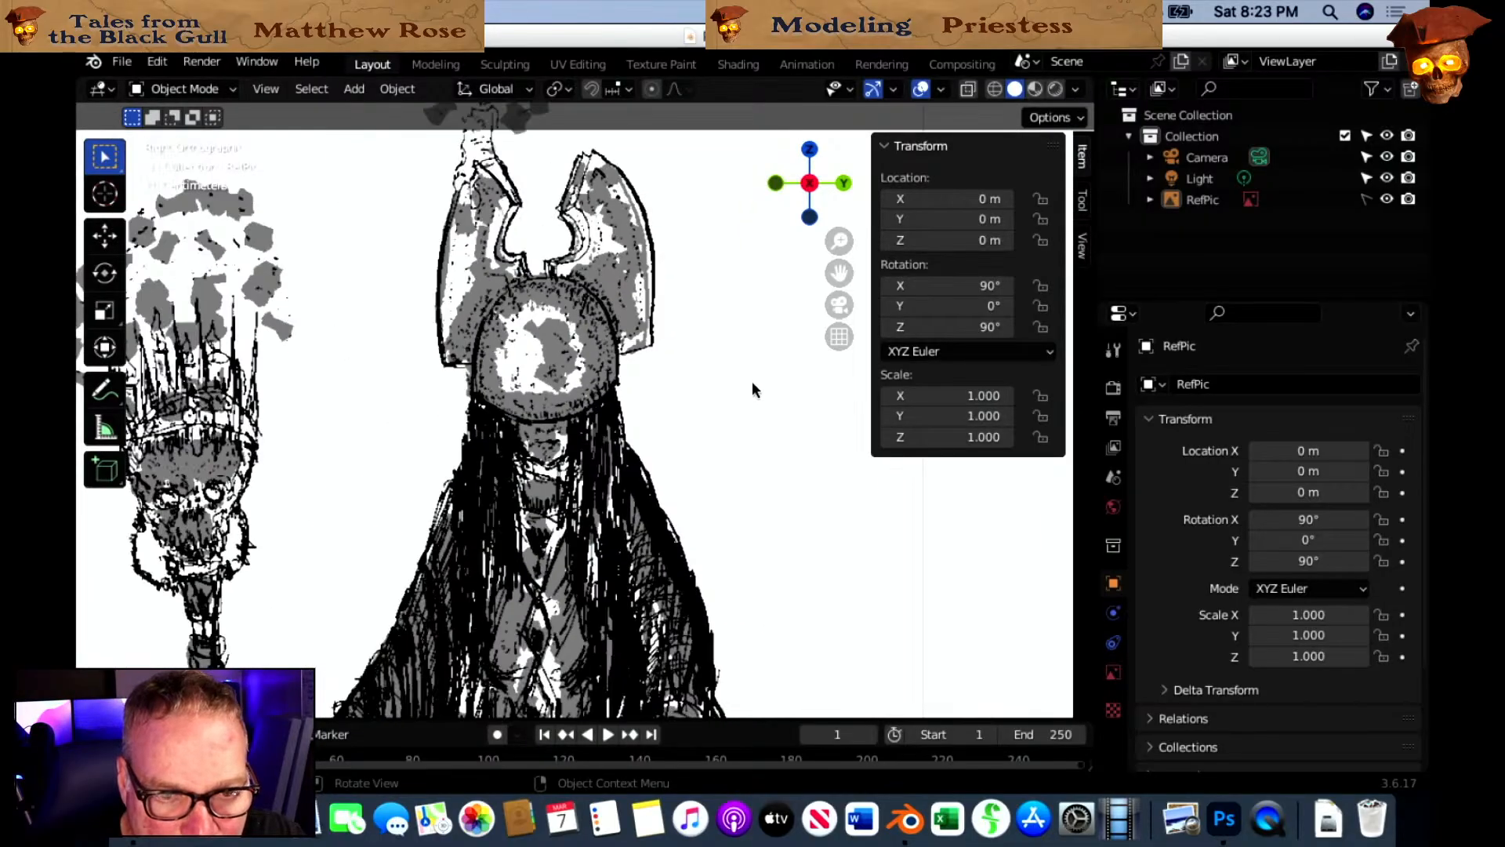
shift+scroll(781, 398, down, 2)
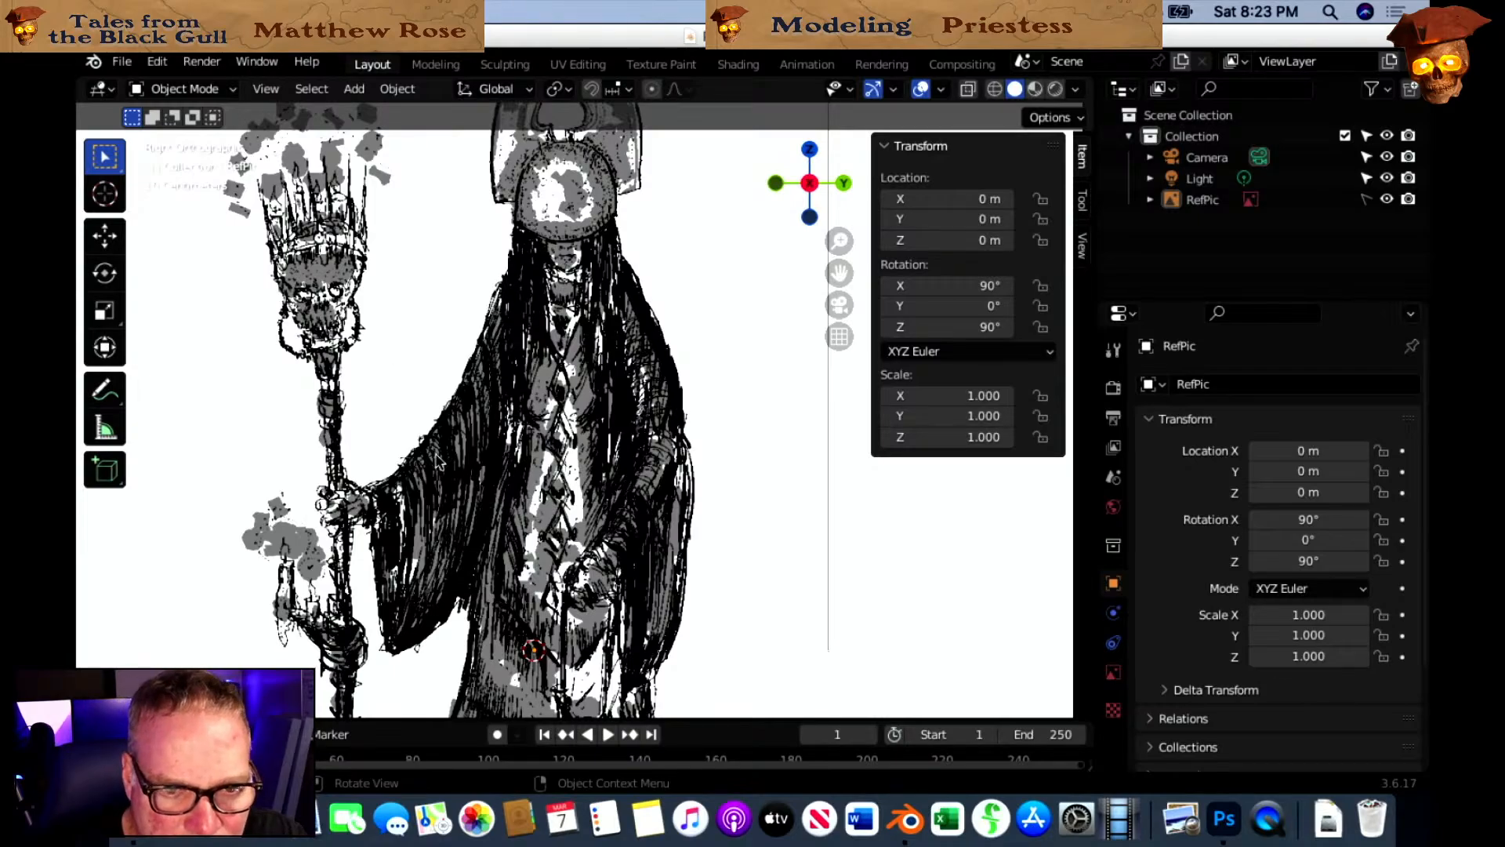
scroll(436, 463, up, 4)
shift+scroll(464, 647, up, 2)
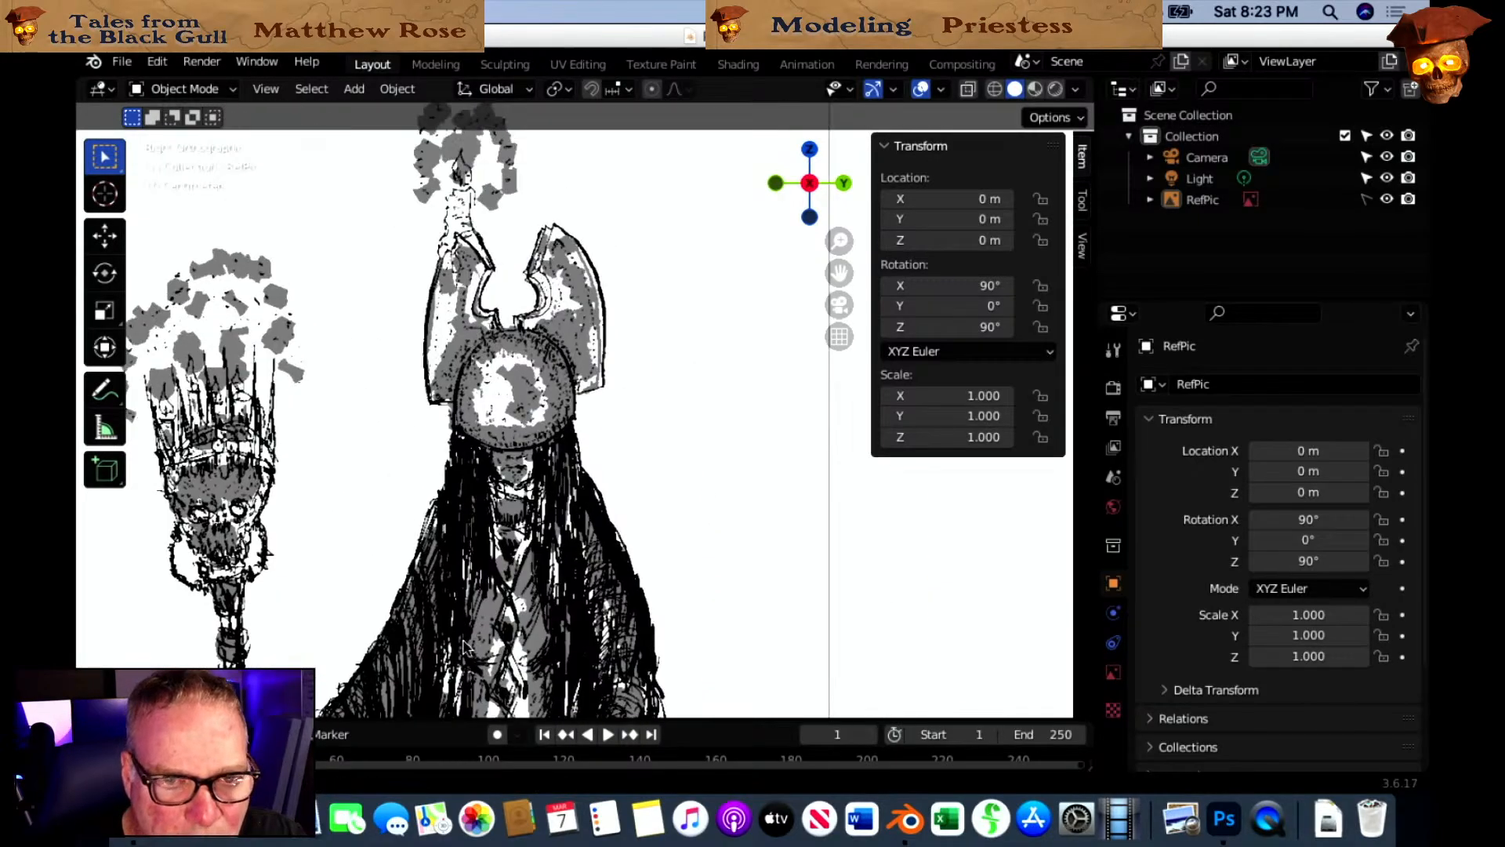
scroll(549, 539, up, 2)
scroll(561, 536, down, 2)
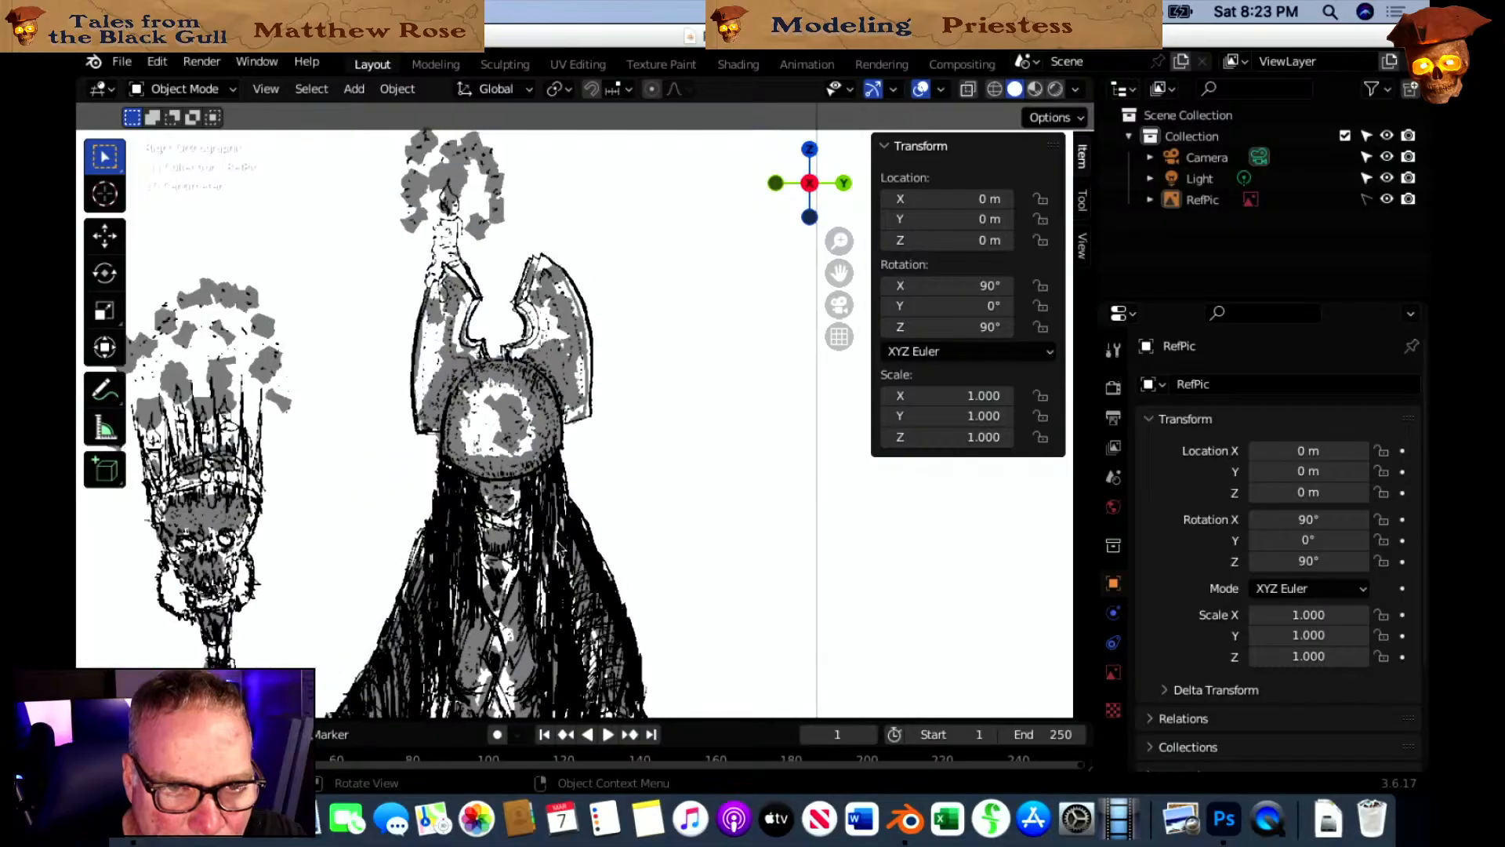
scroll(546, 541, down, 1)
shift+scroll(556, 471, down, 6)
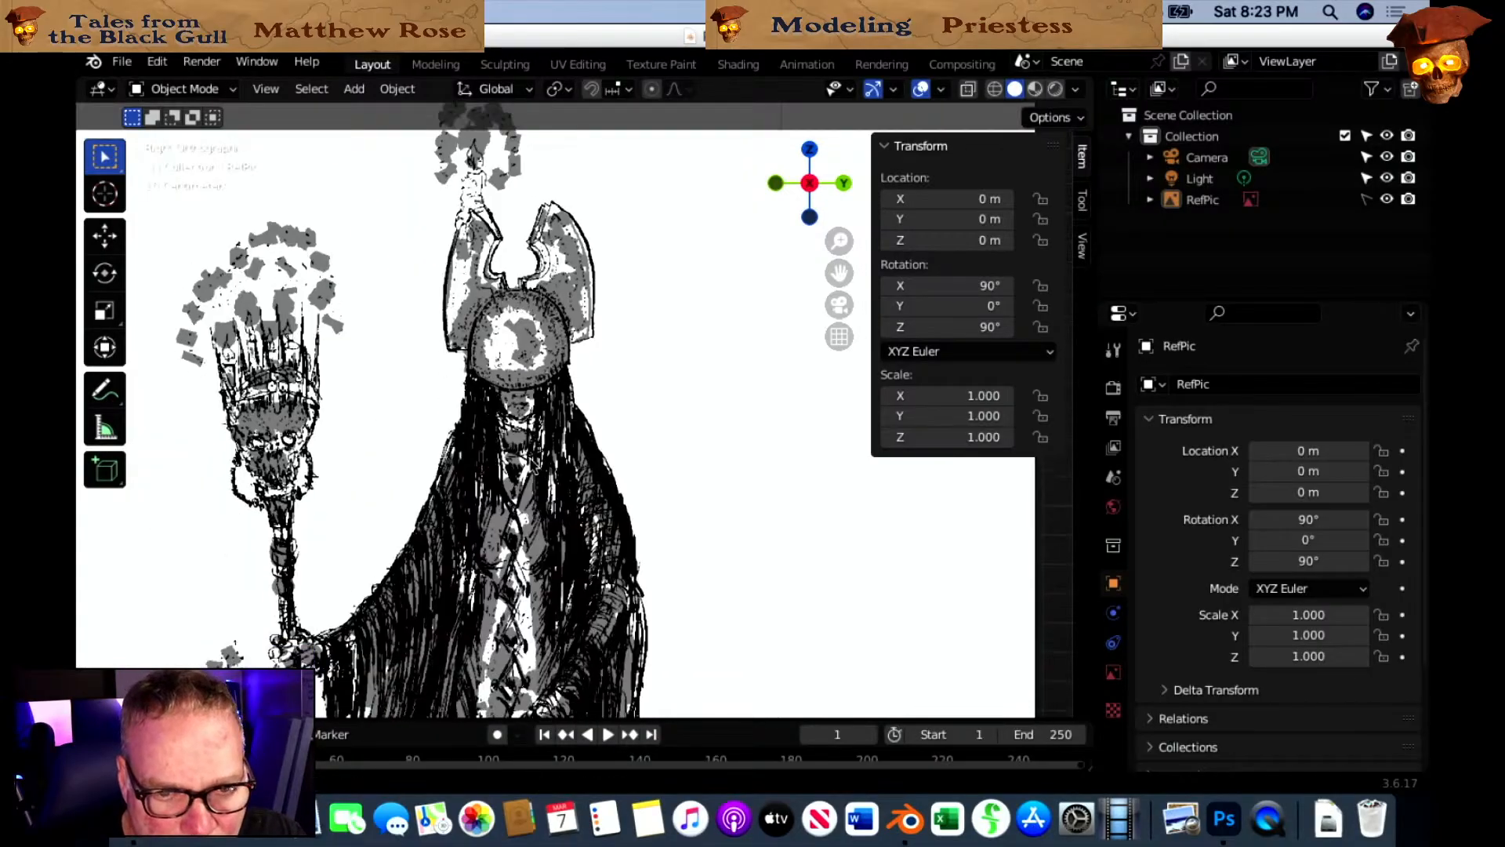
Examine the sketch from the lantern and skirt tiers up through the laced bodice to the headdress and its candle.
scroll(581, 355, up, 2)
shift+scroll(582, 355, down, 4)
scroll(558, 401, up, 4)
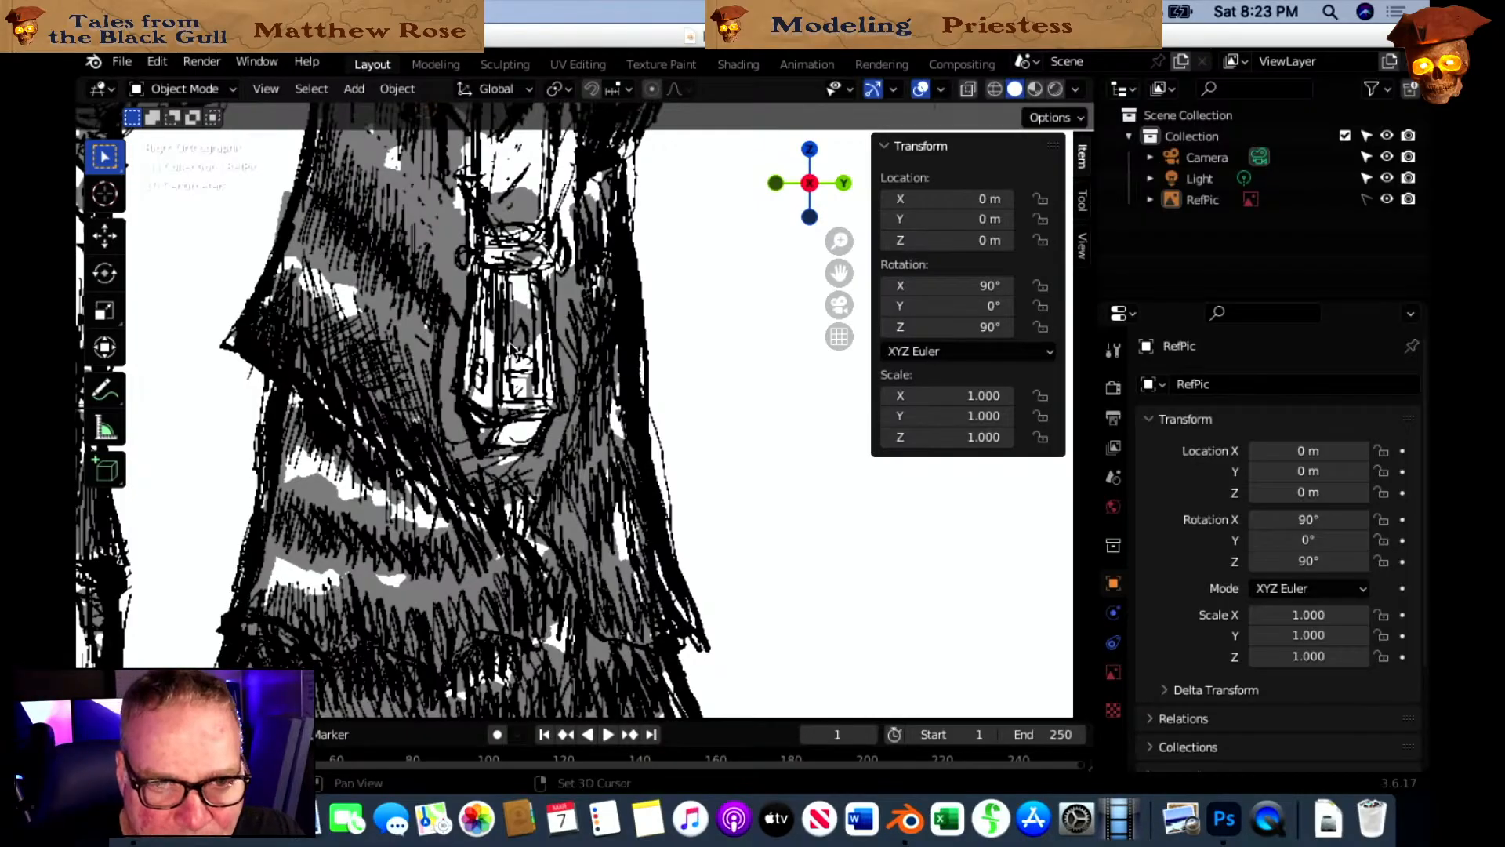
shift+scroll(486, 423, up, 5)
shift+scroll(573, 298, up, 3)
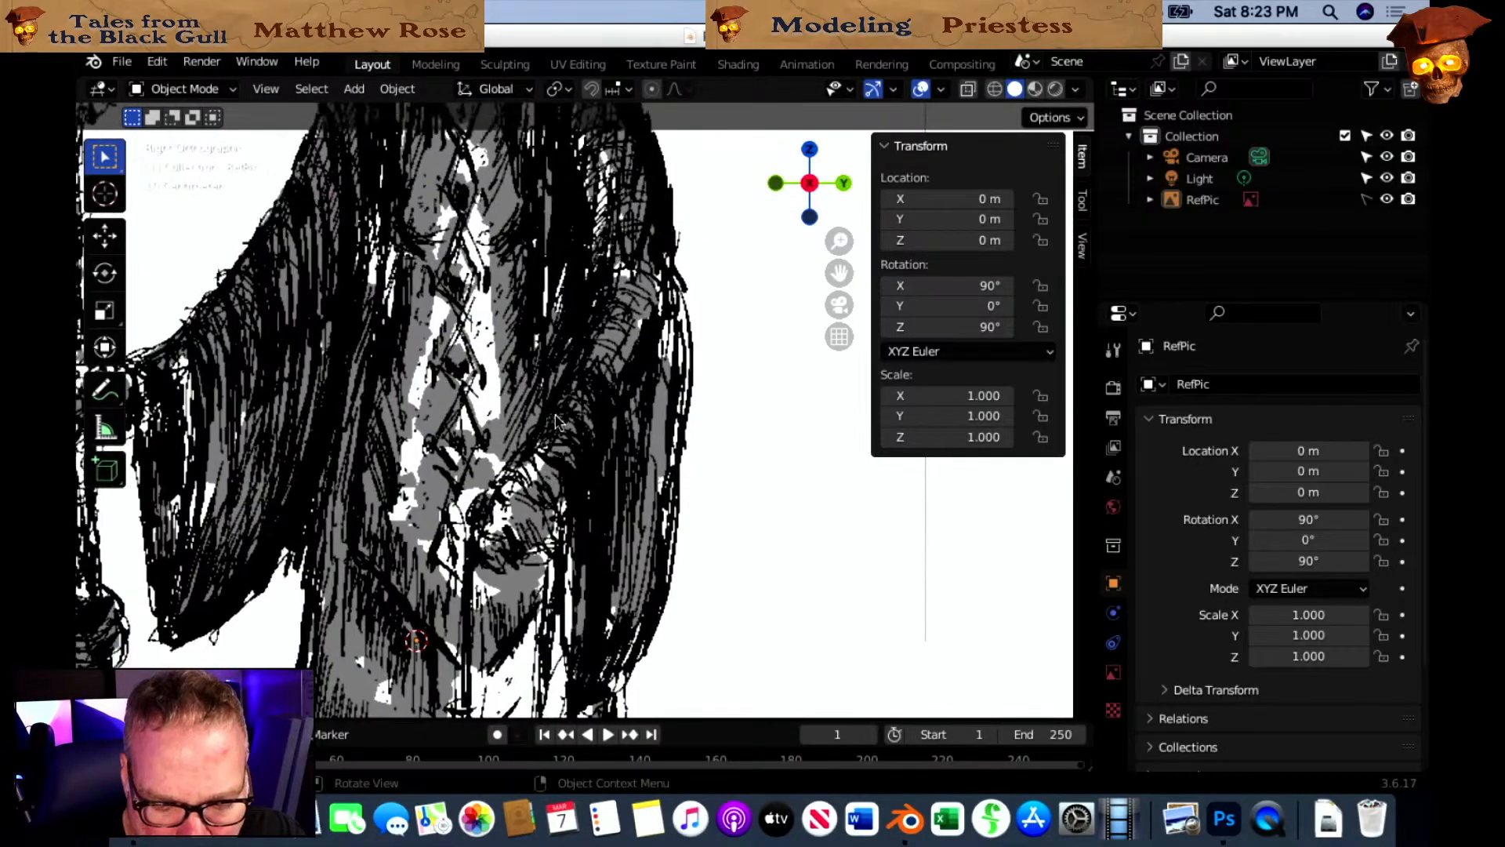
shift+scroll(636, 547, up, 3)
shift+scroll(636, 546, up, 3)
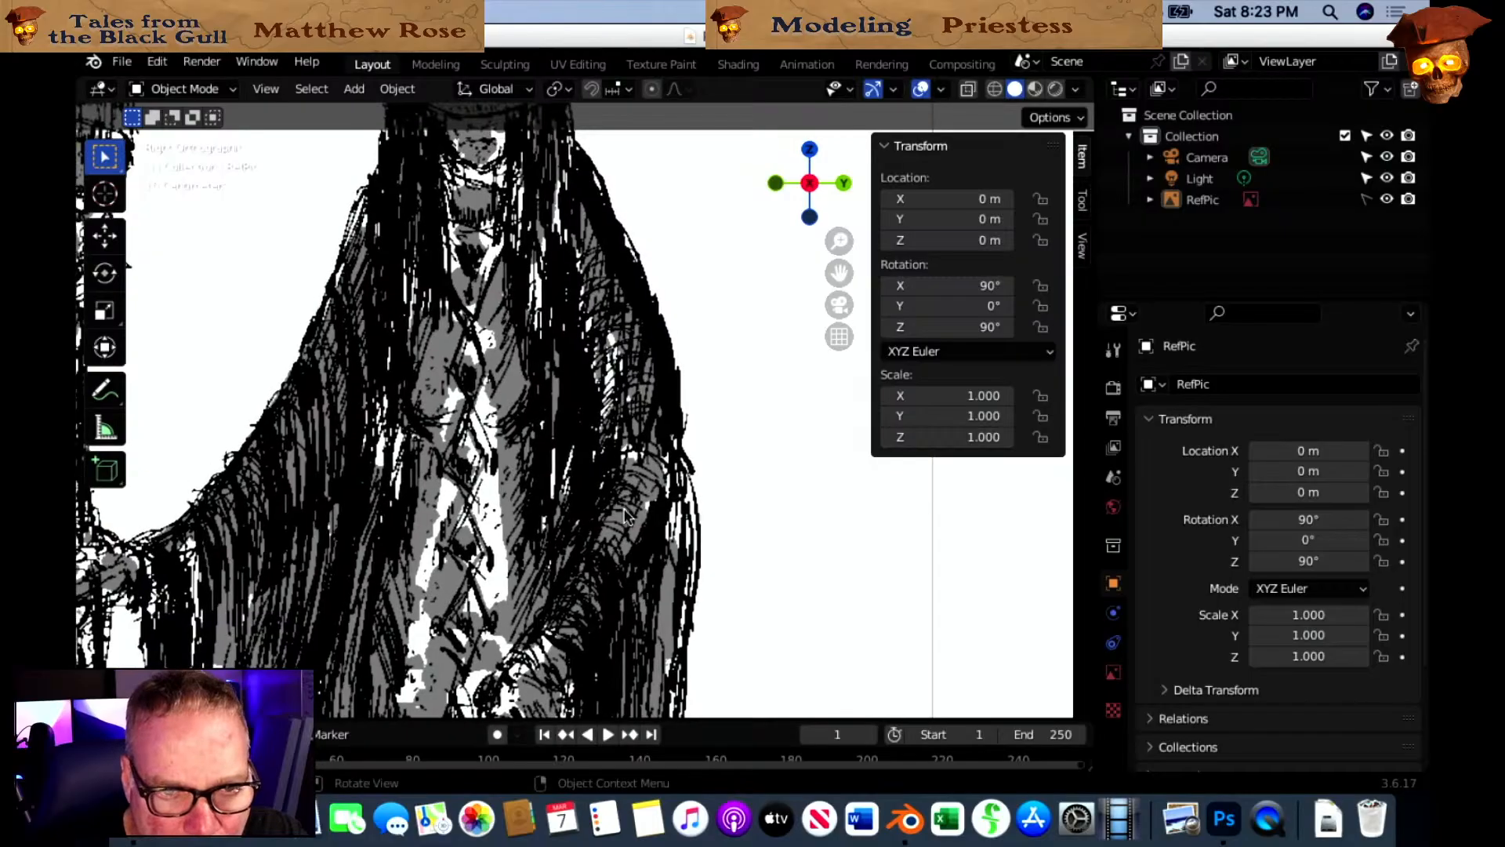
shift+scroll(635, 335, up, 4)
shift+scroll(634, 369, up, 2)
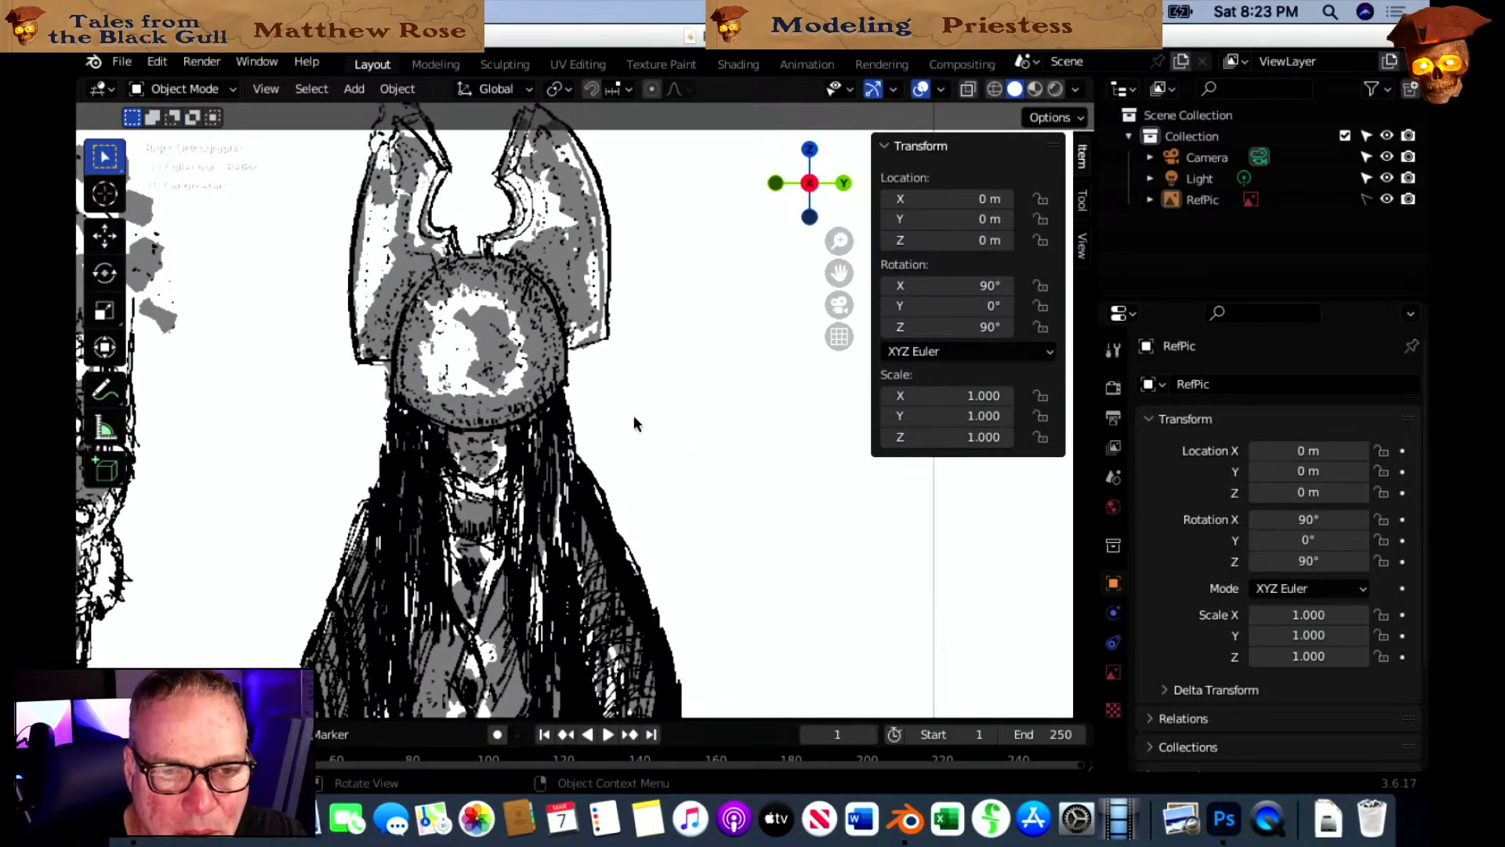
shift+scroll(690, 431, up, 4)
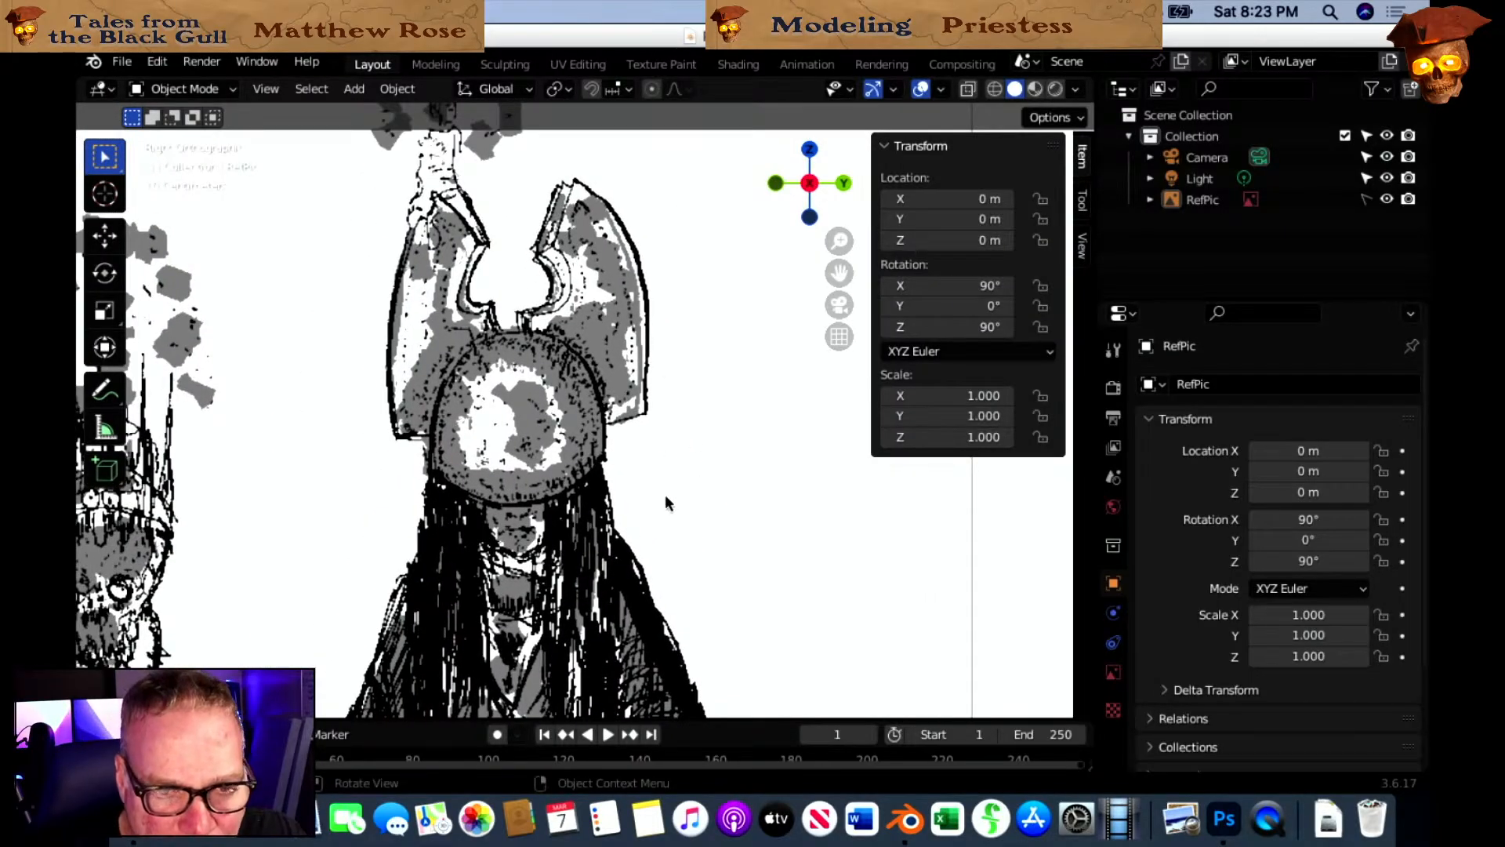
shift+scroll(472, 526, up, 3)
shift+scroll(472, 527, up, 2)
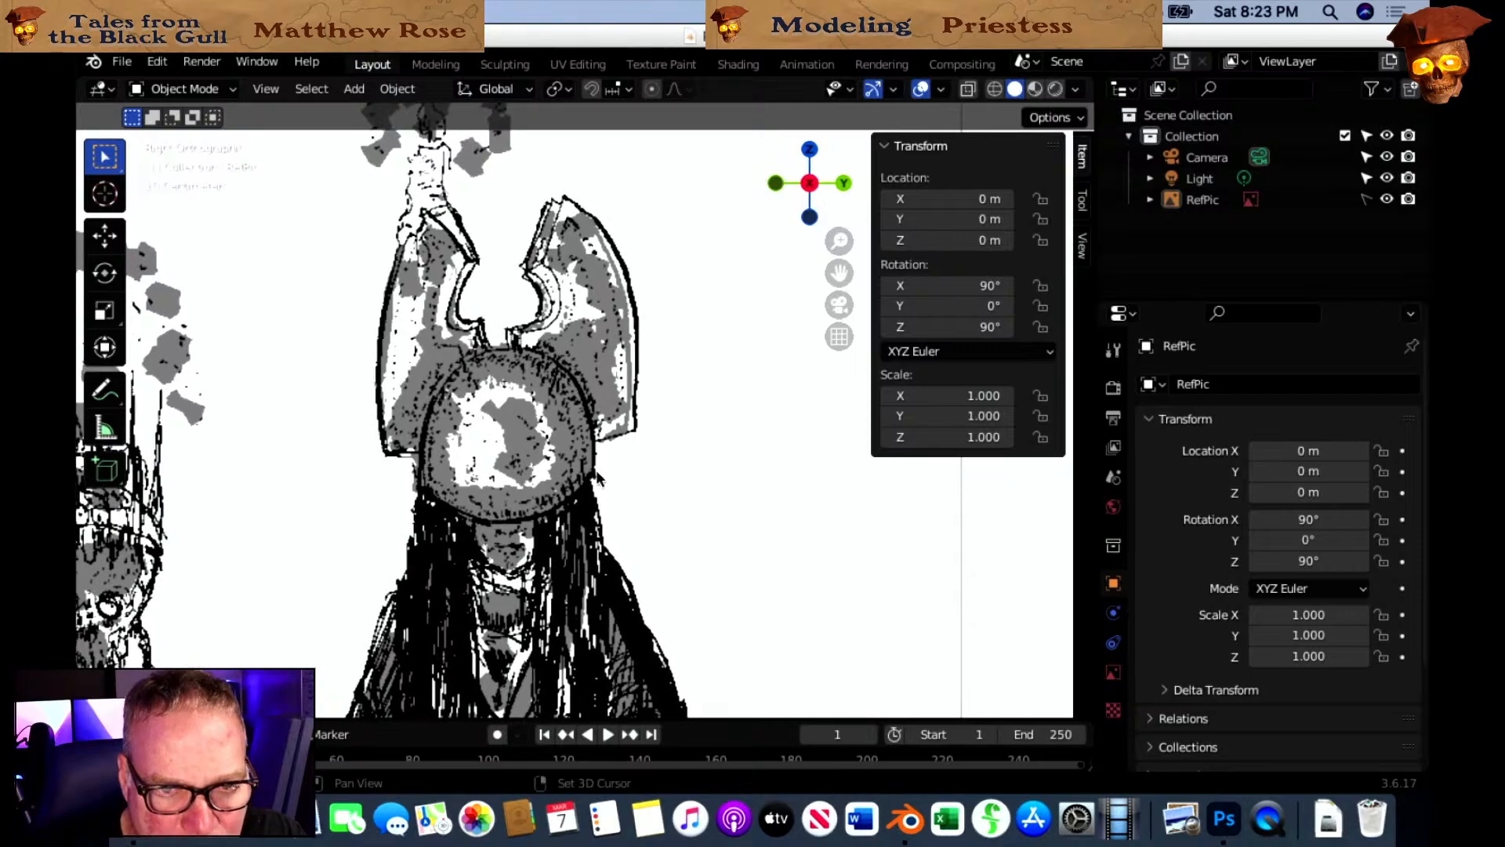
shift+scroll(549, 521, up, 3)
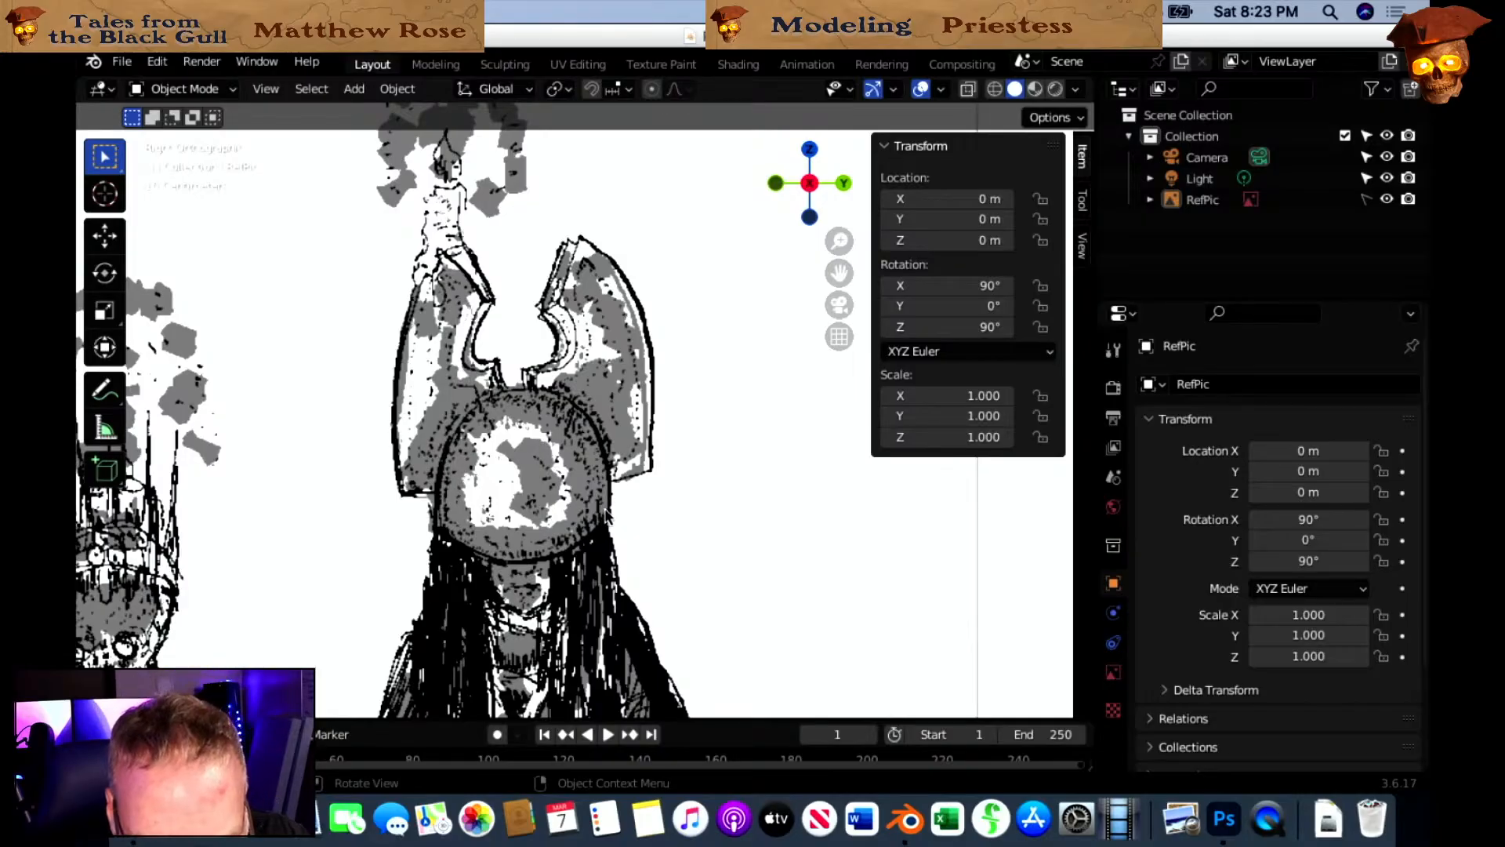
Compare the priestess's overall figure with close views of her face covering, headdress and hair.
scroll(605, 518, down, 8)
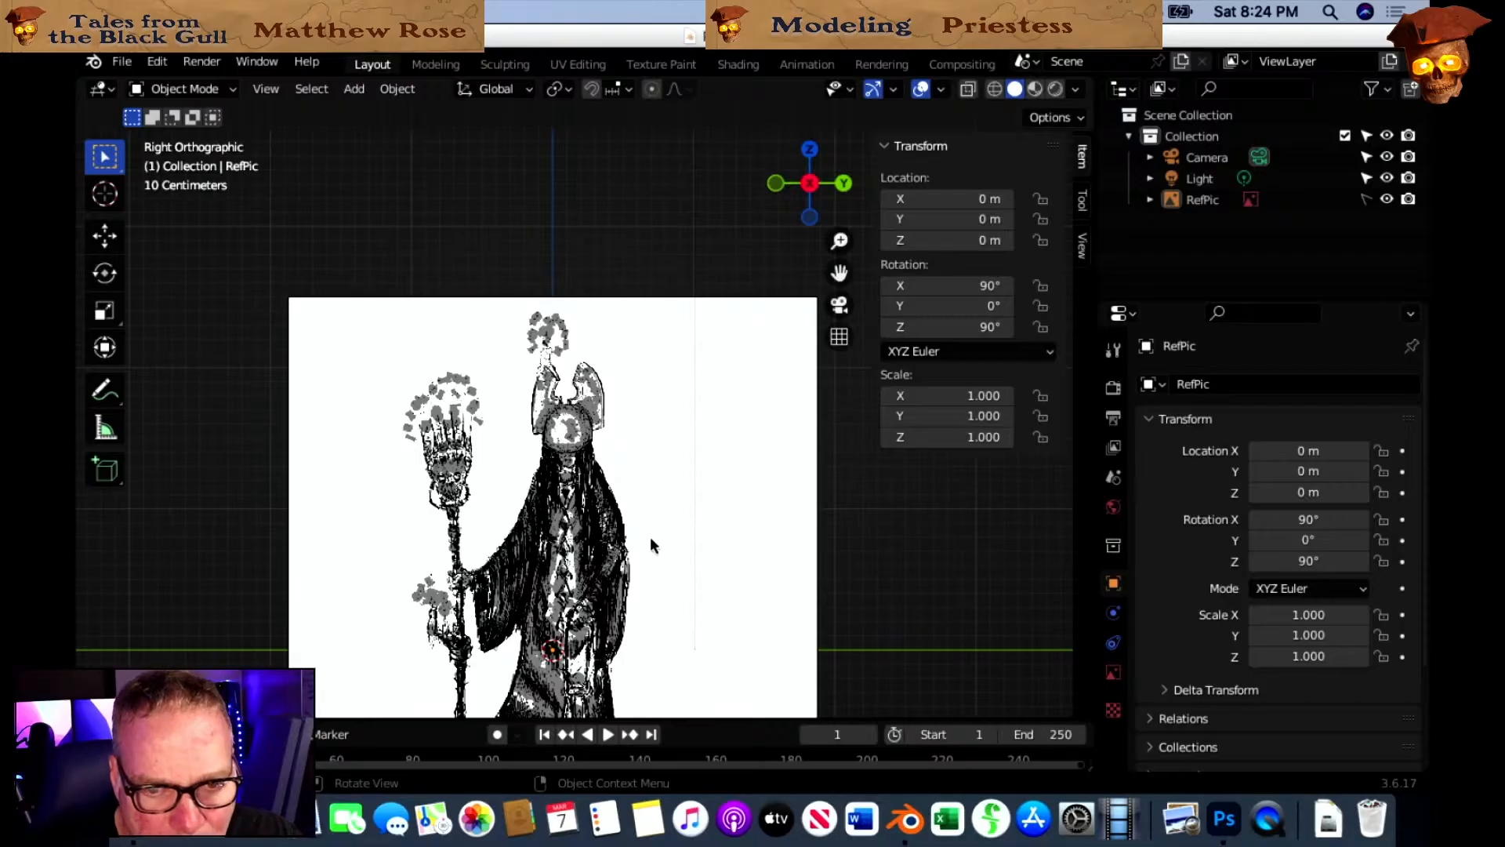
scroll(639, 580, down, 1)
scroll(605, 463, up, 5)
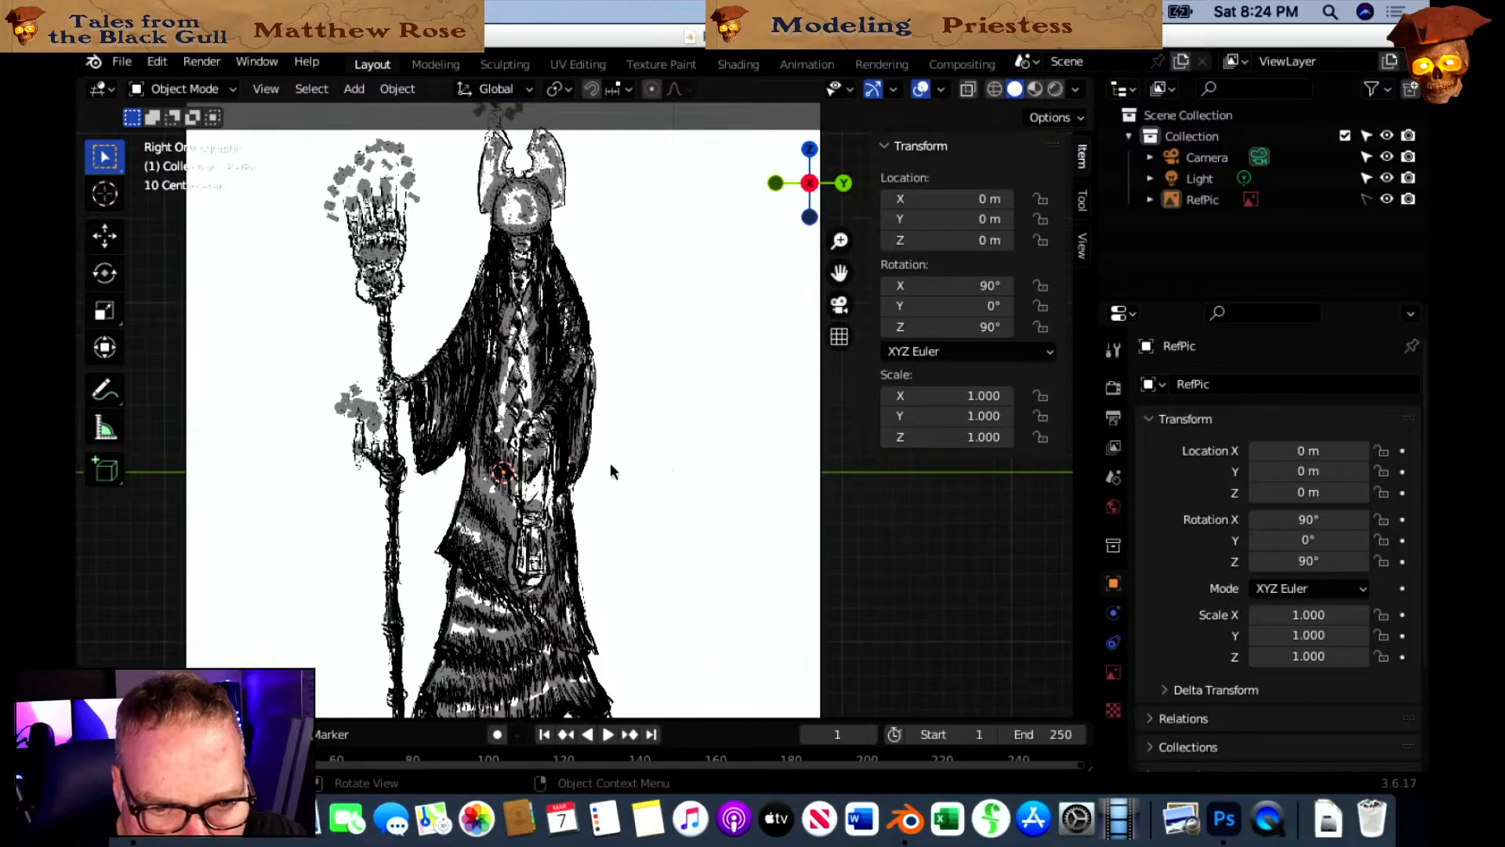
scroll(610, 463, up, 5)
scroll(668, 468, up, 5)
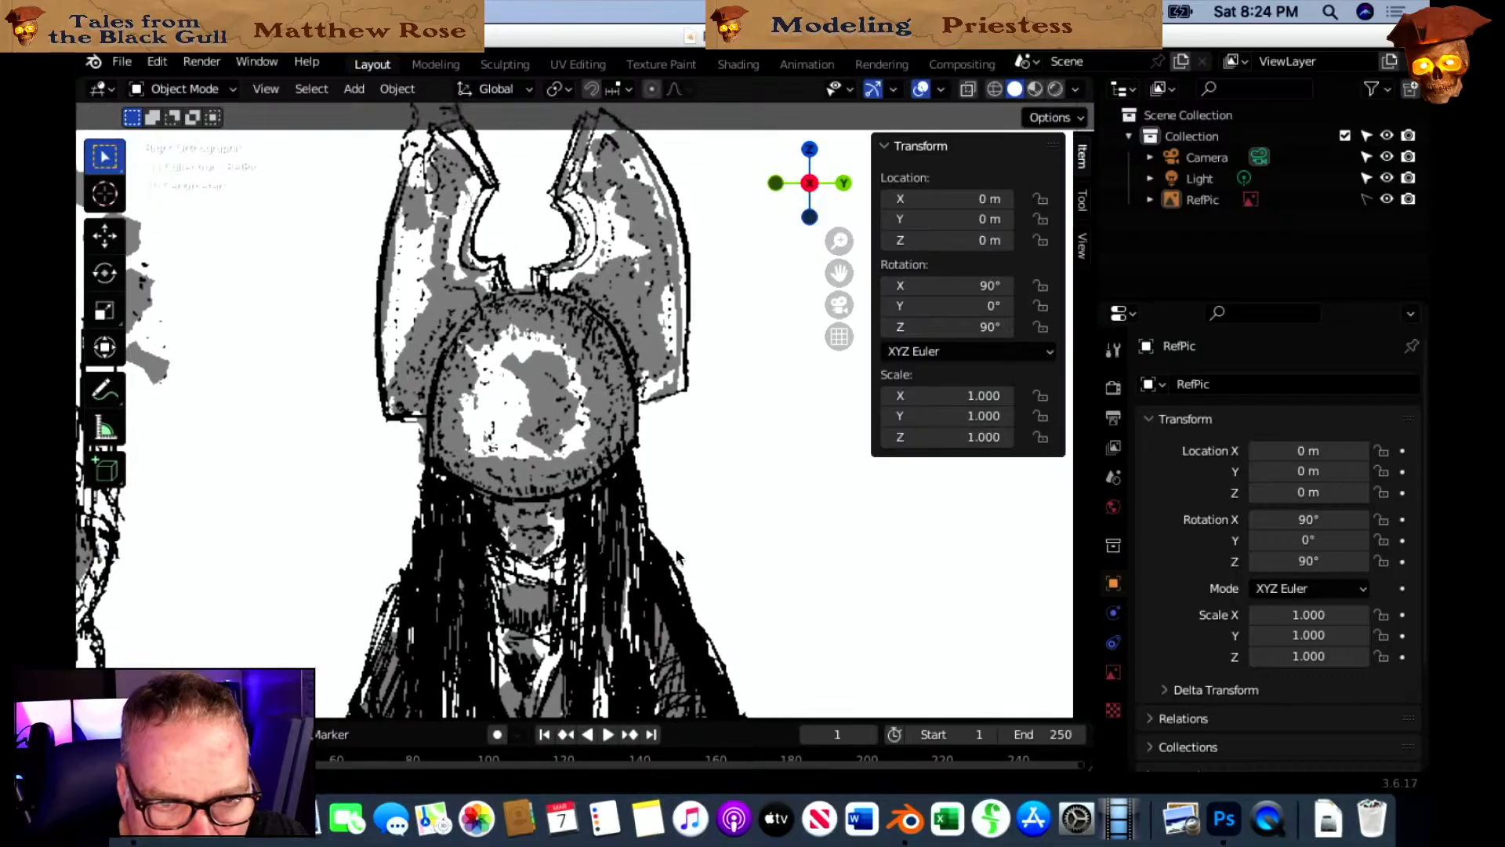
scroll(674, 512, down, 1)
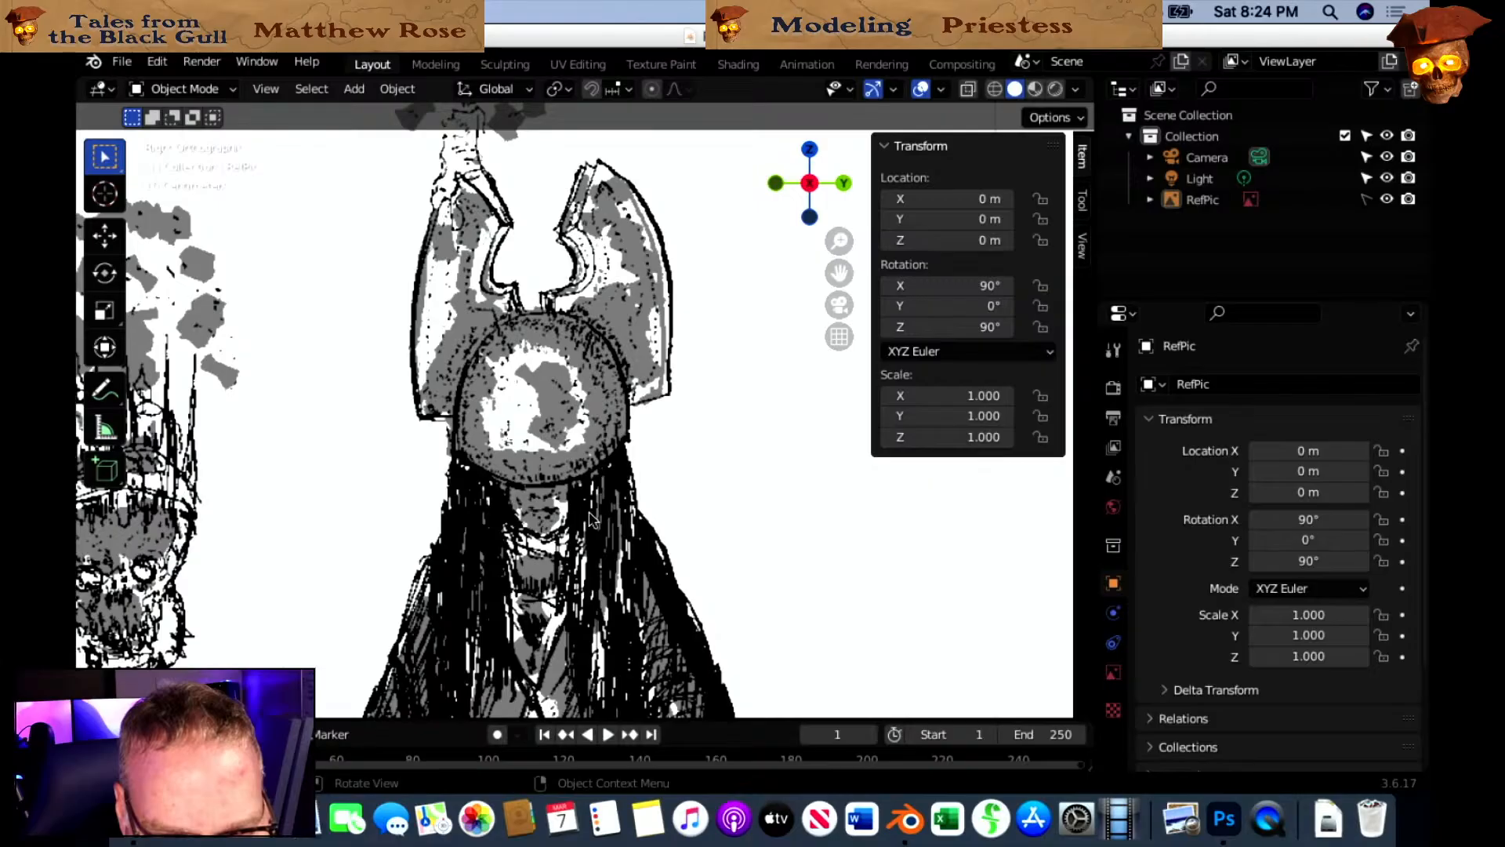
scroll(590, 600, down, 2)
scroll(586, 596, down, 2)
scroll(585, 595, up, 4)
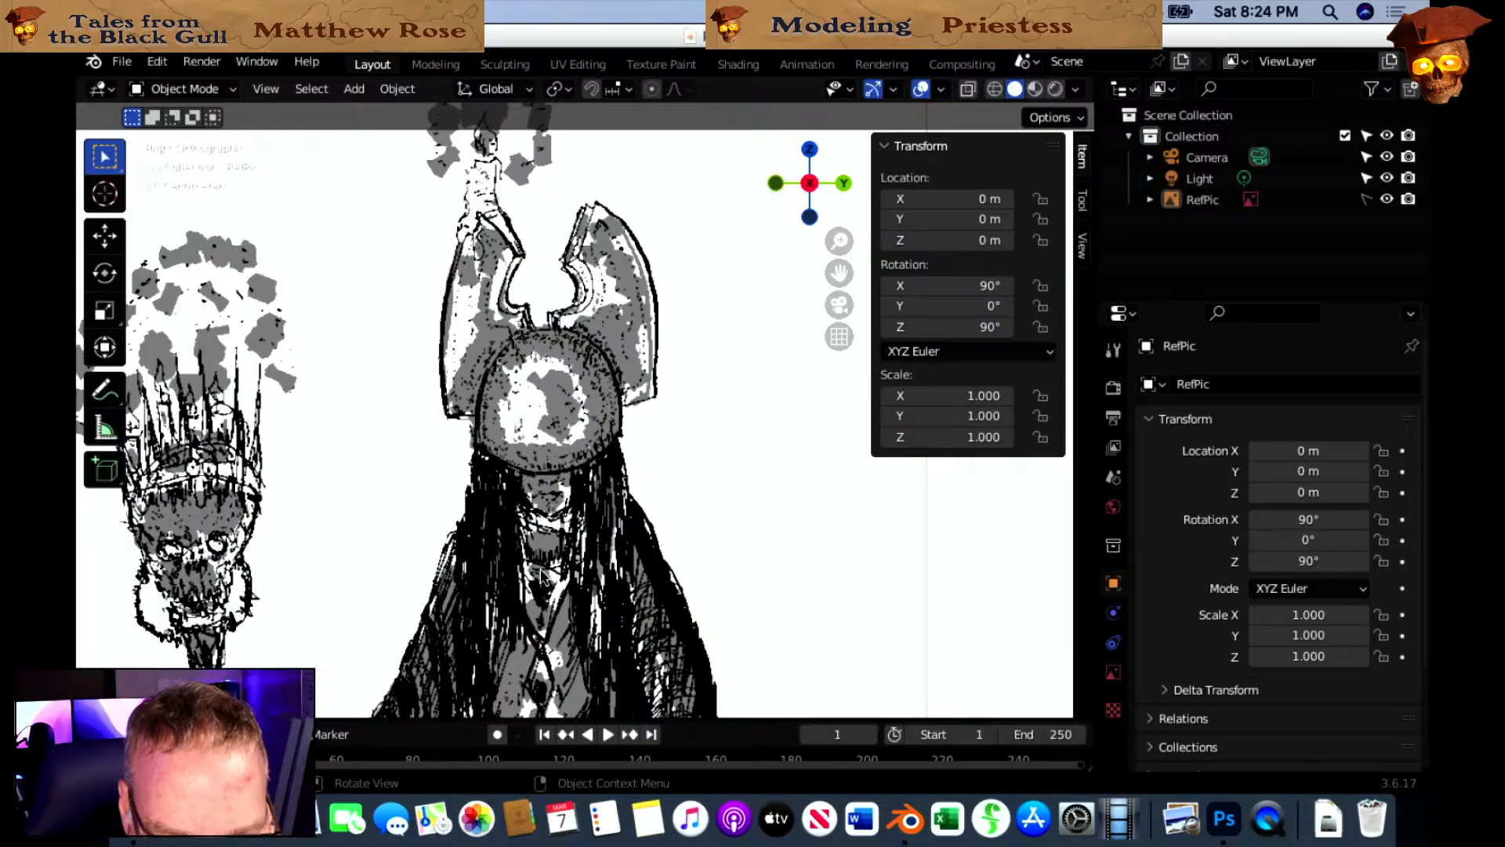
scroll(543, 573, down, 1)
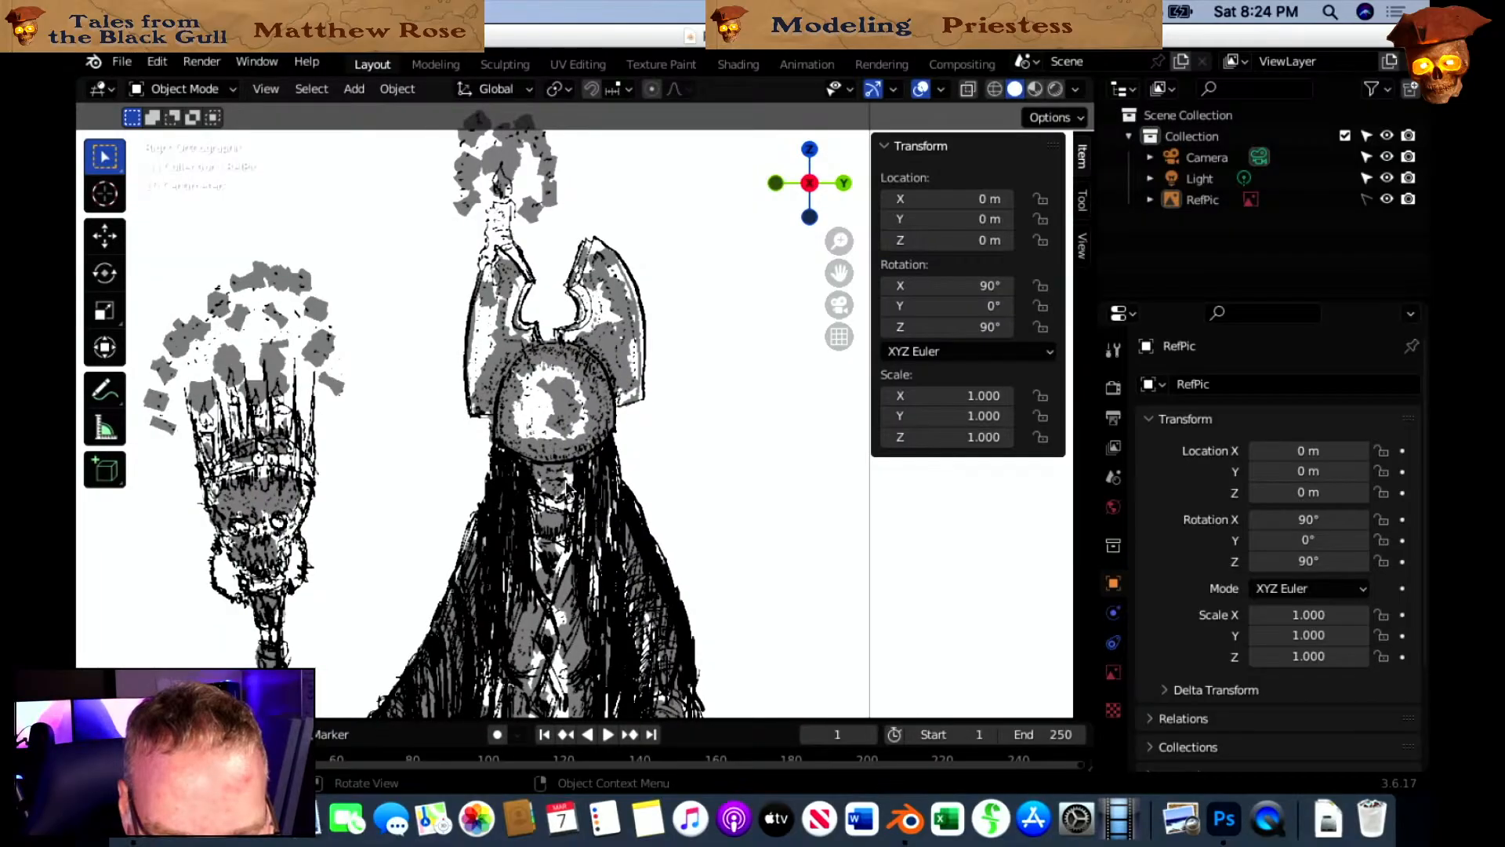
scroll(538, 548, down, 3)
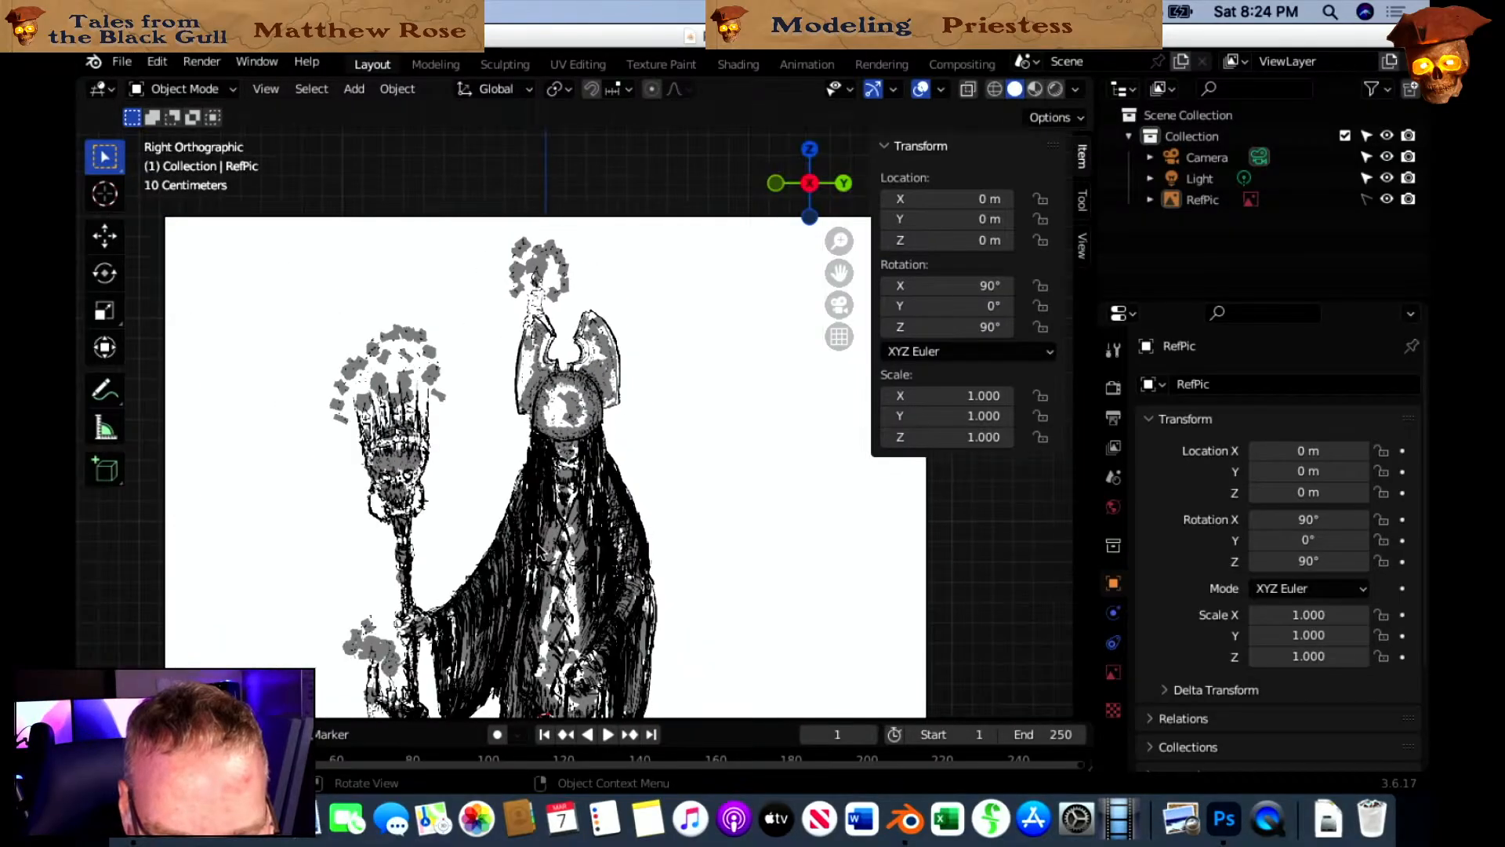
Add a cube mesh at the scene origin as the starting shape for the priestess's round head covering.
scroll(538, 550, down, 2)
scroll(533, 544, up, 9)
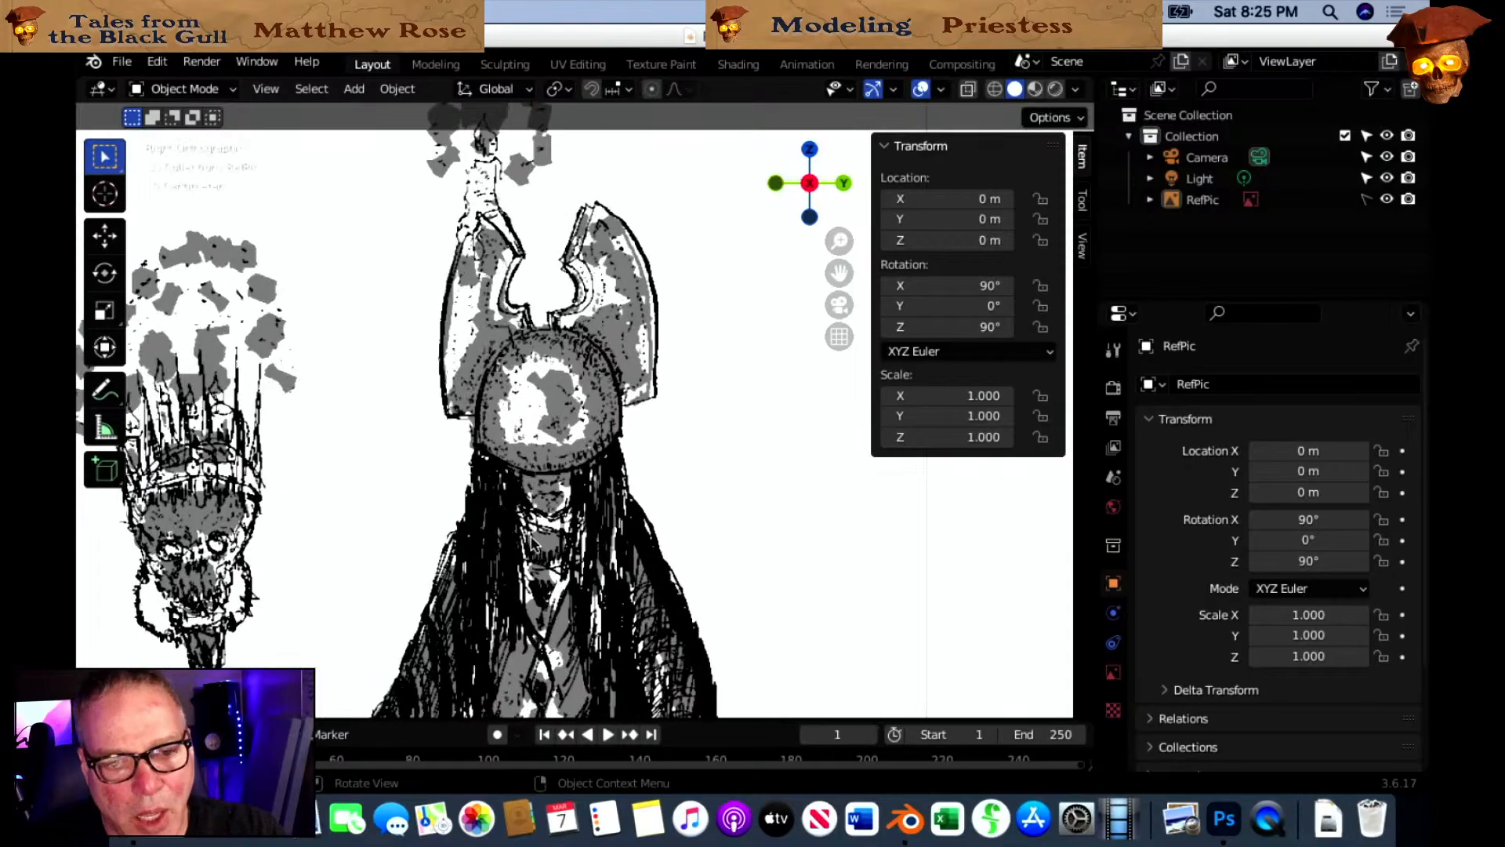
mouse_move(652, 507)
shift+middle_down()
mouse_move(643, 580)
mouse_move(678, 563)
shift+middle_up()
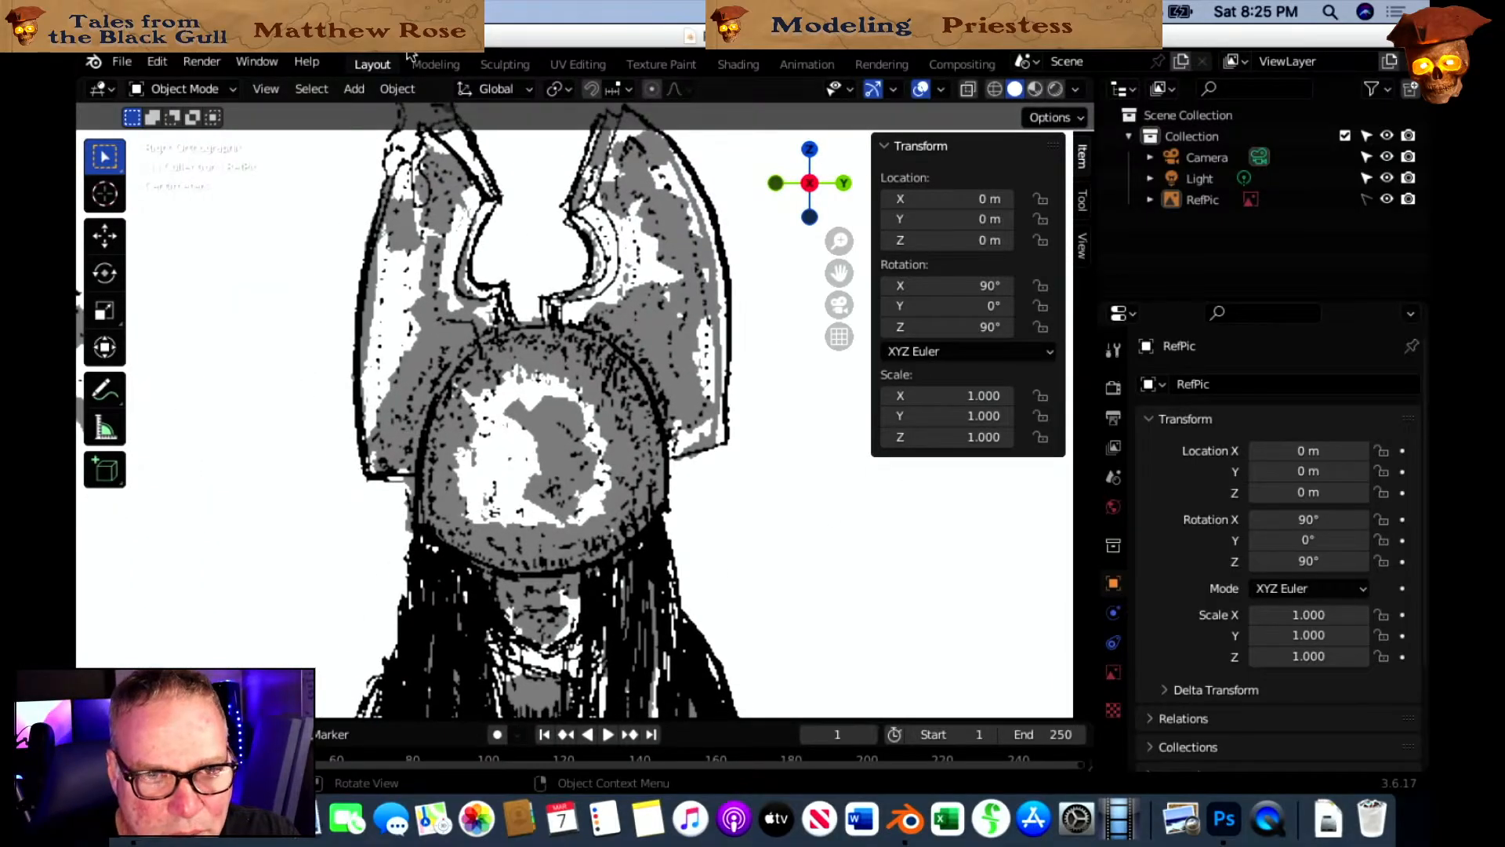
click(354, 91)
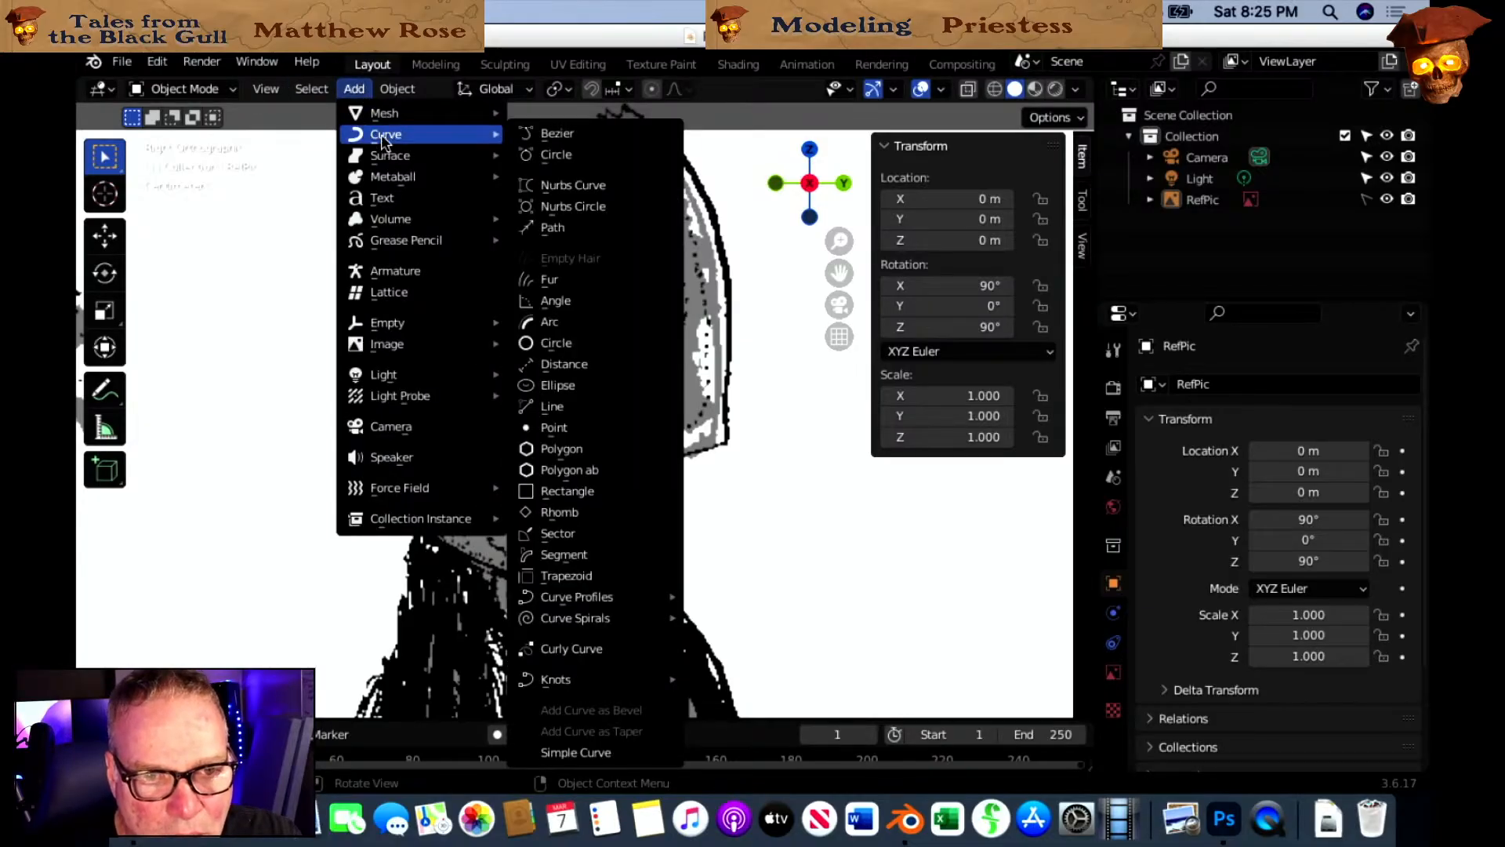
mouse_move(414, 115)
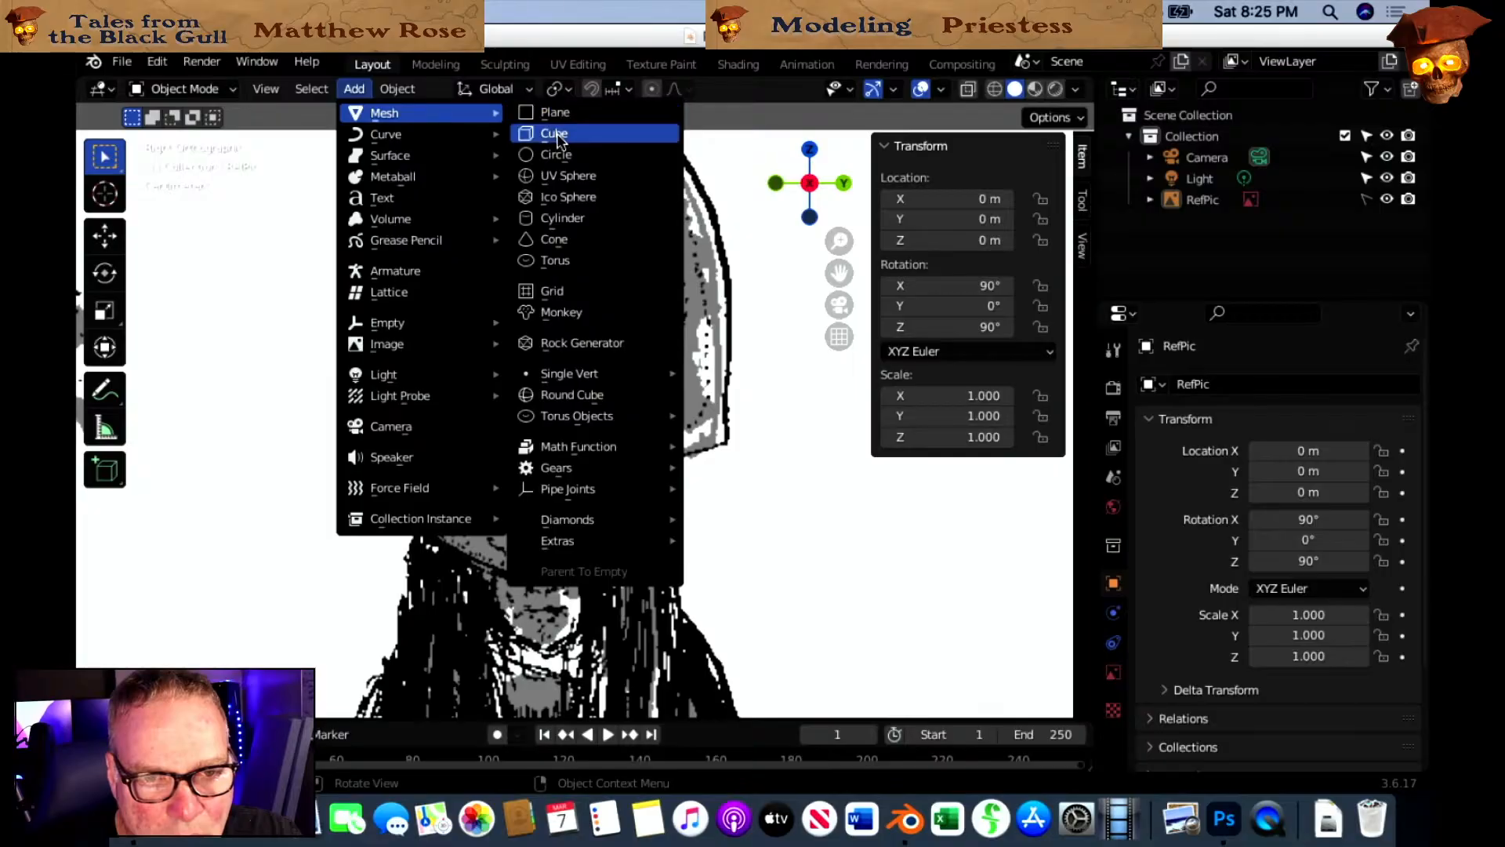
click(556, 135)
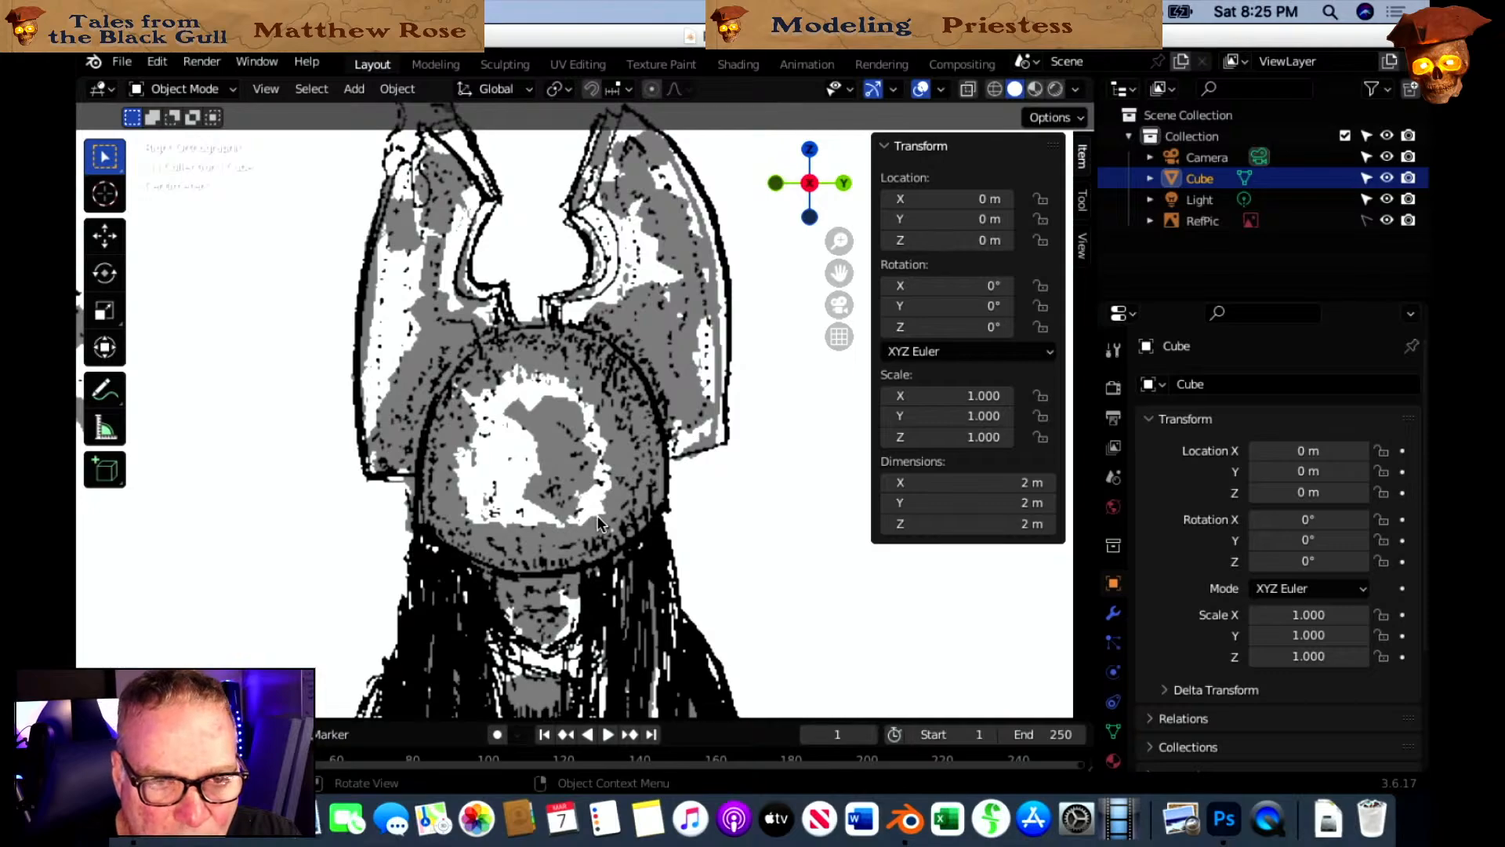
scroll(596, 515, down, 6)
scroll(644, 551, down, 1)
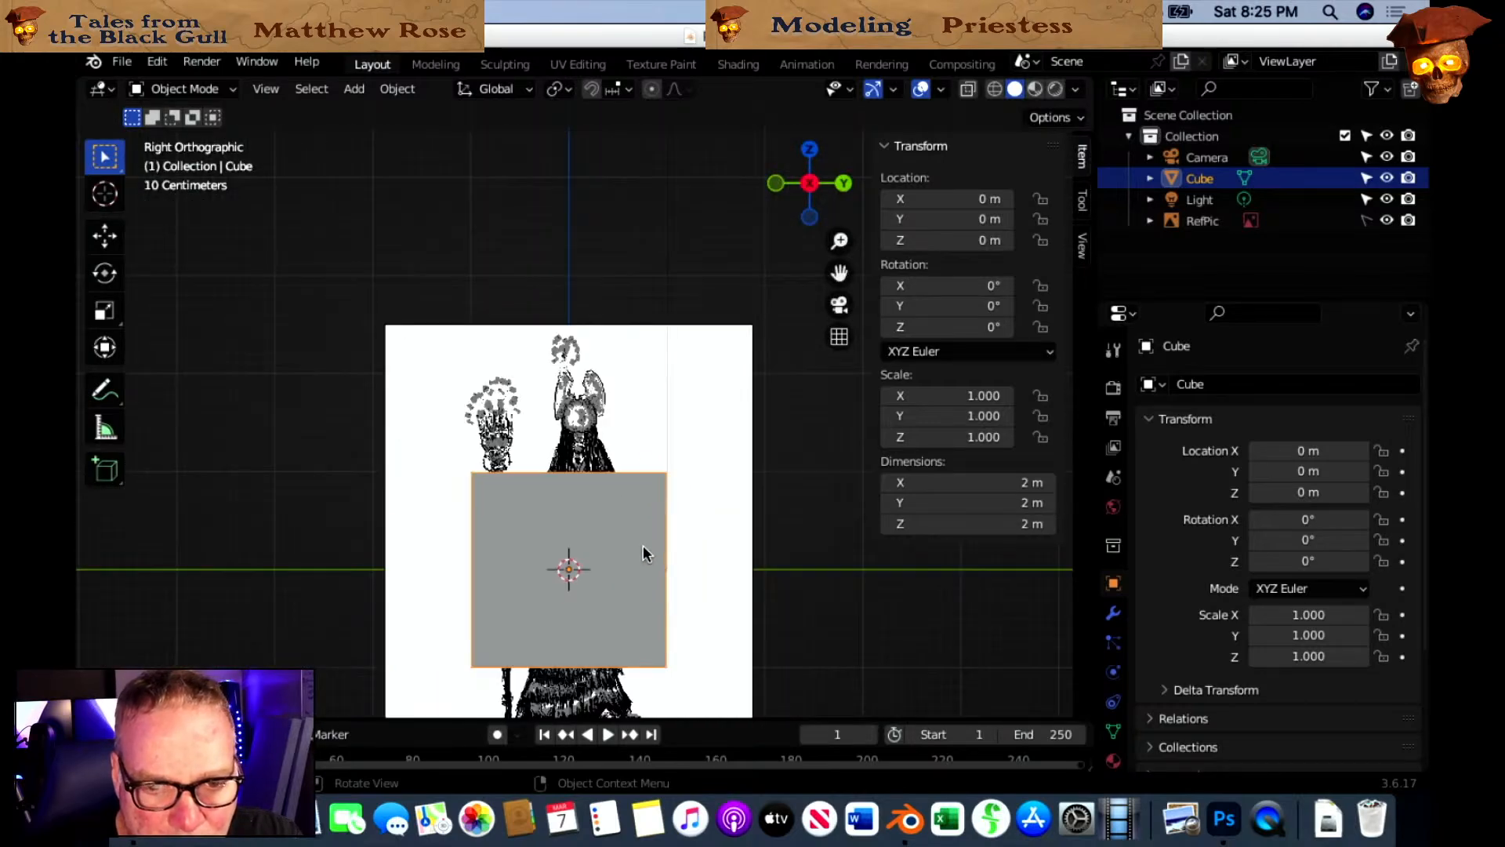
Rename the new cube object as Helmet.
scroll(642, 544, up, 1)
shift+middle_drag(609, 581, 586, 490)
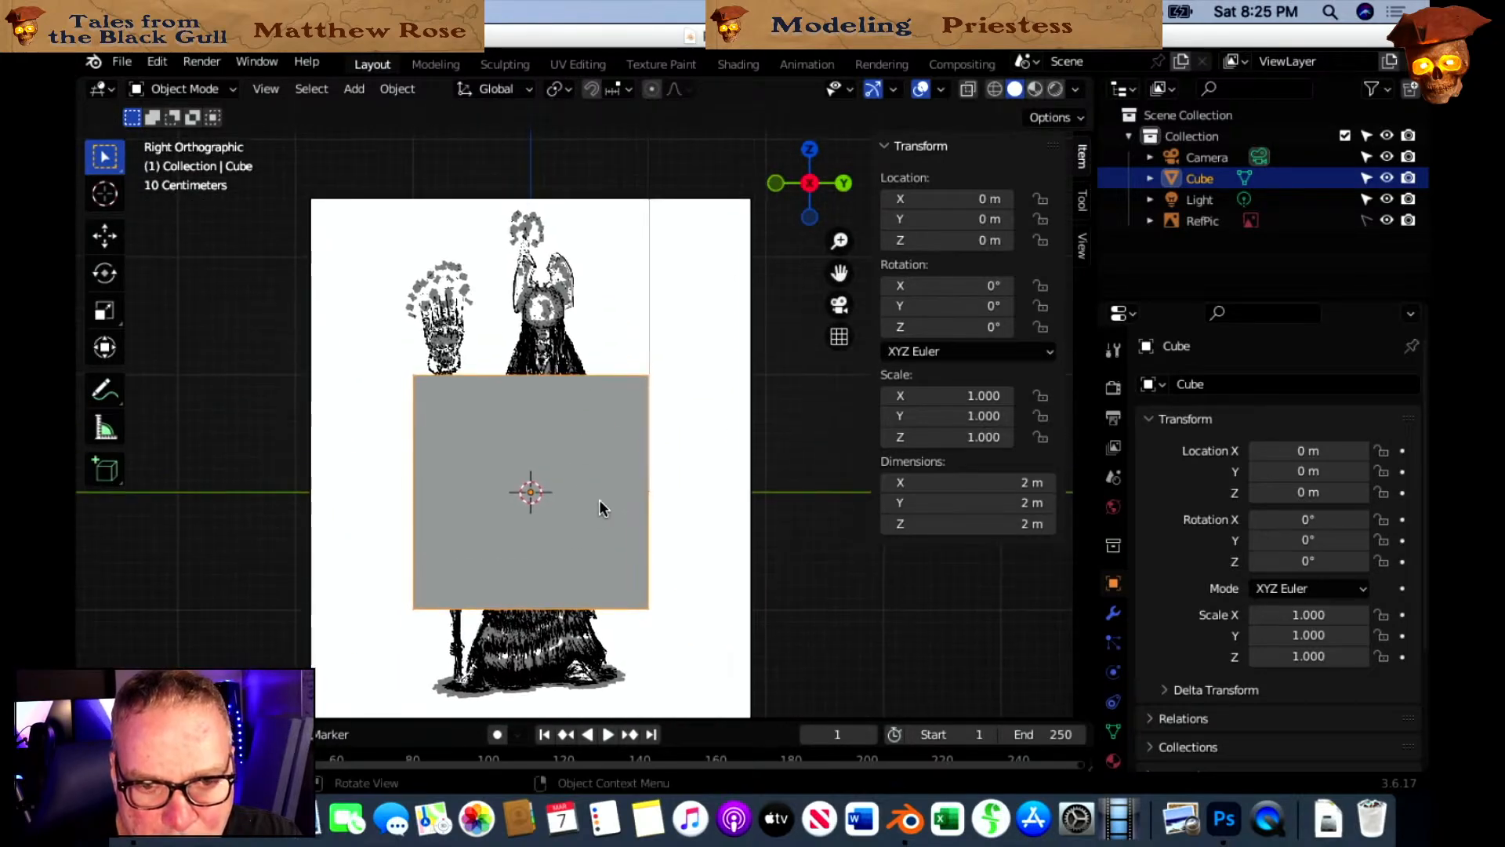
double_click(1200, 178)
text(Helmet)
key(Return)
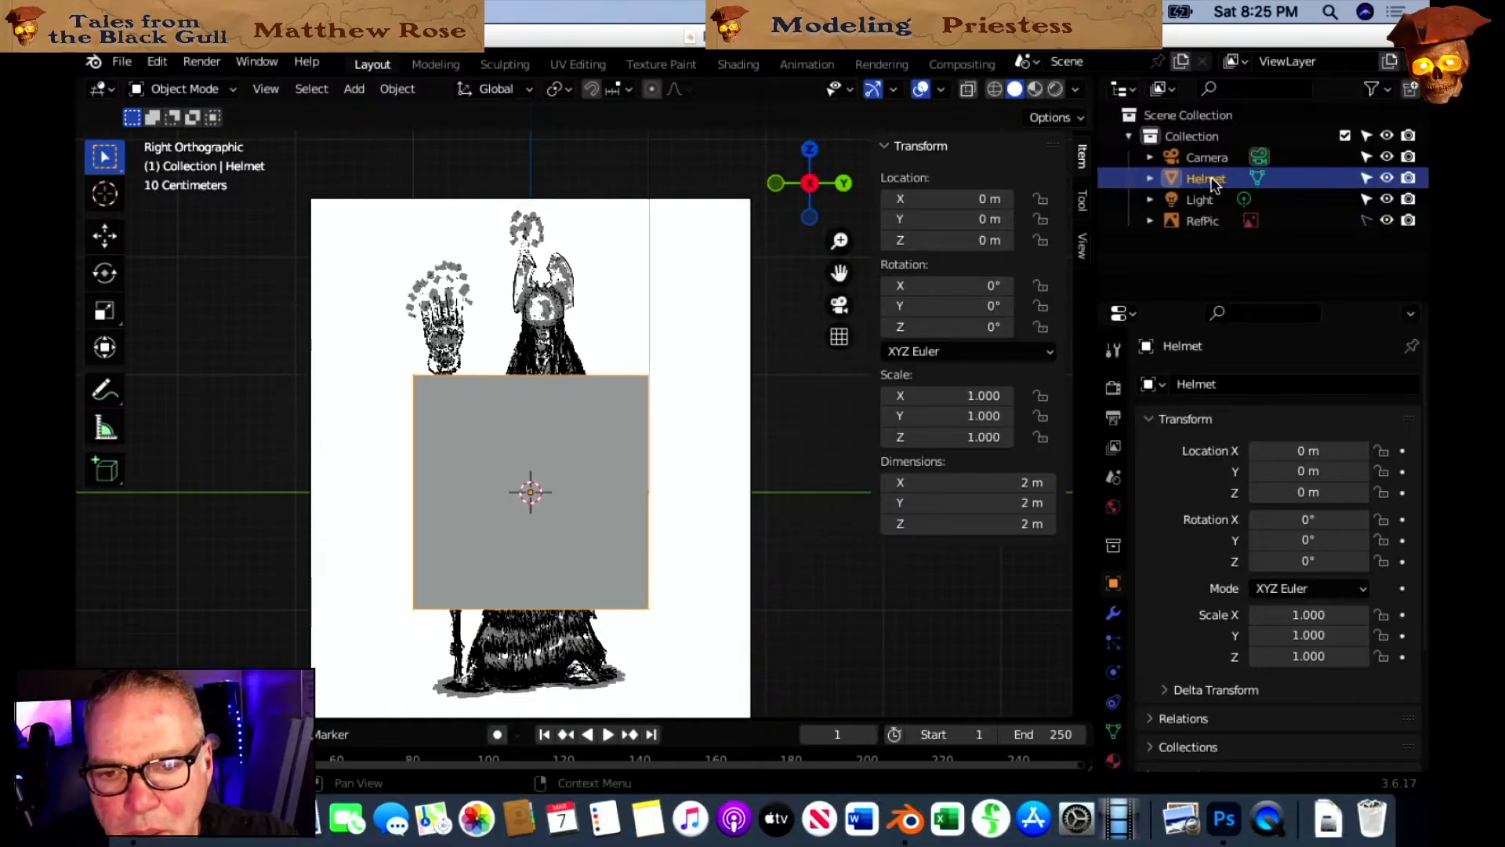
Add a Subdivision Surface modifier to the Helmet cube and set its viewport level to 3.
click(1114, 616)
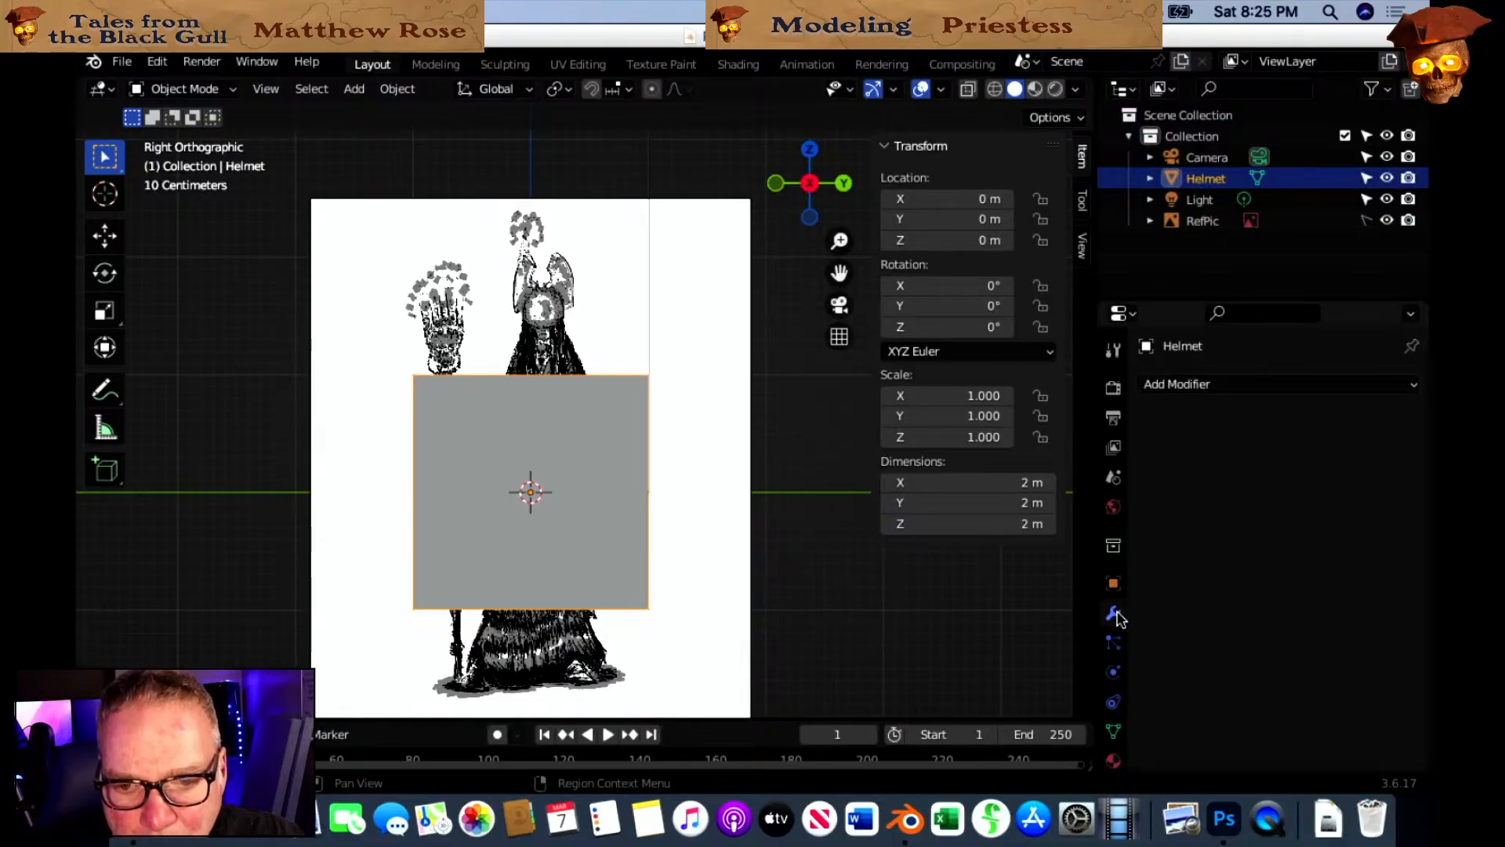
click(1230, 384)
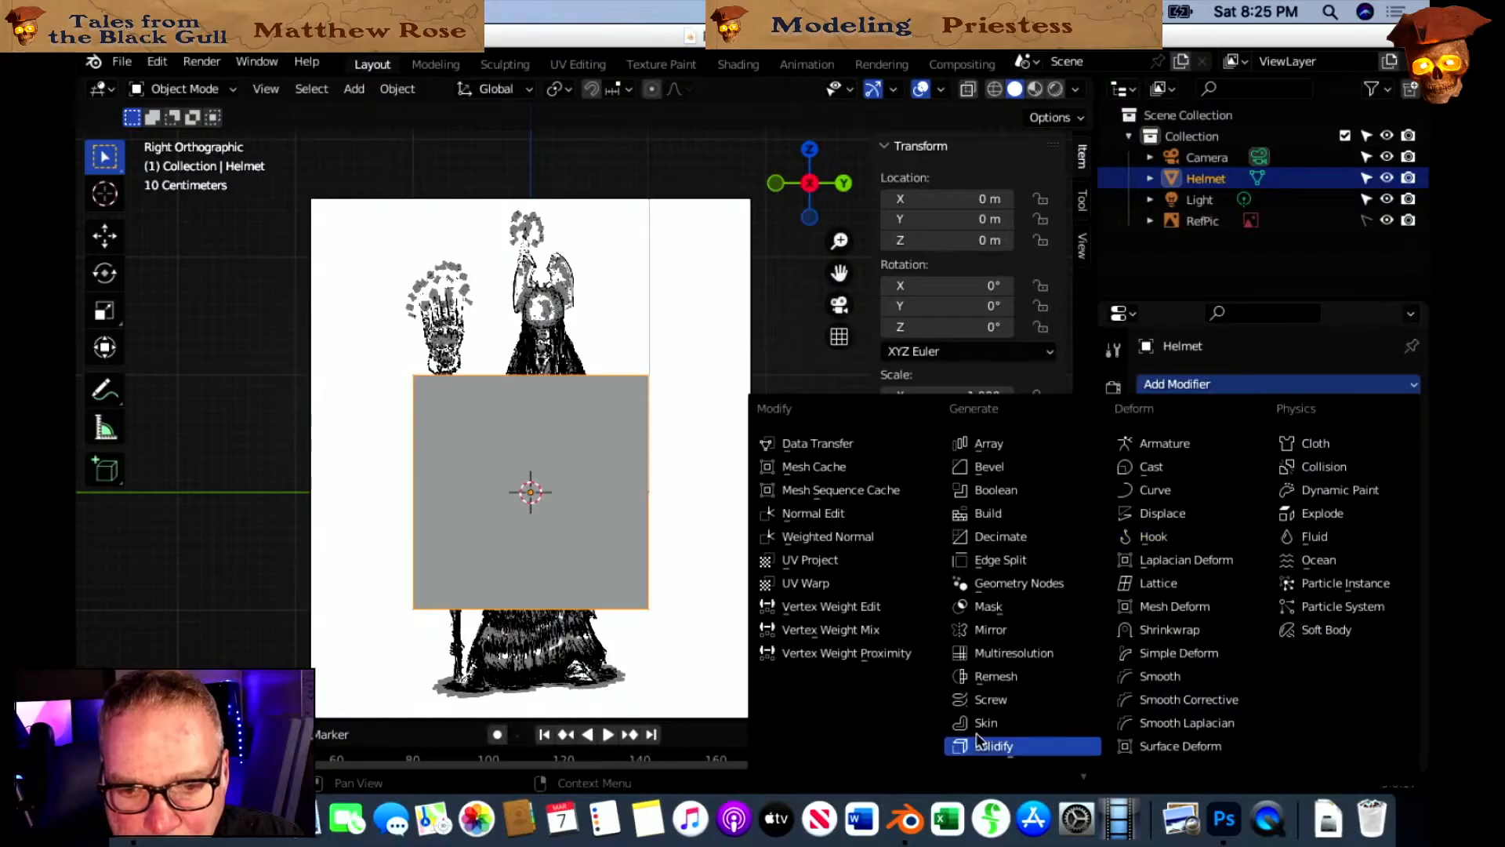
scroll(997, 742, down, 3)
click(1011, 690)
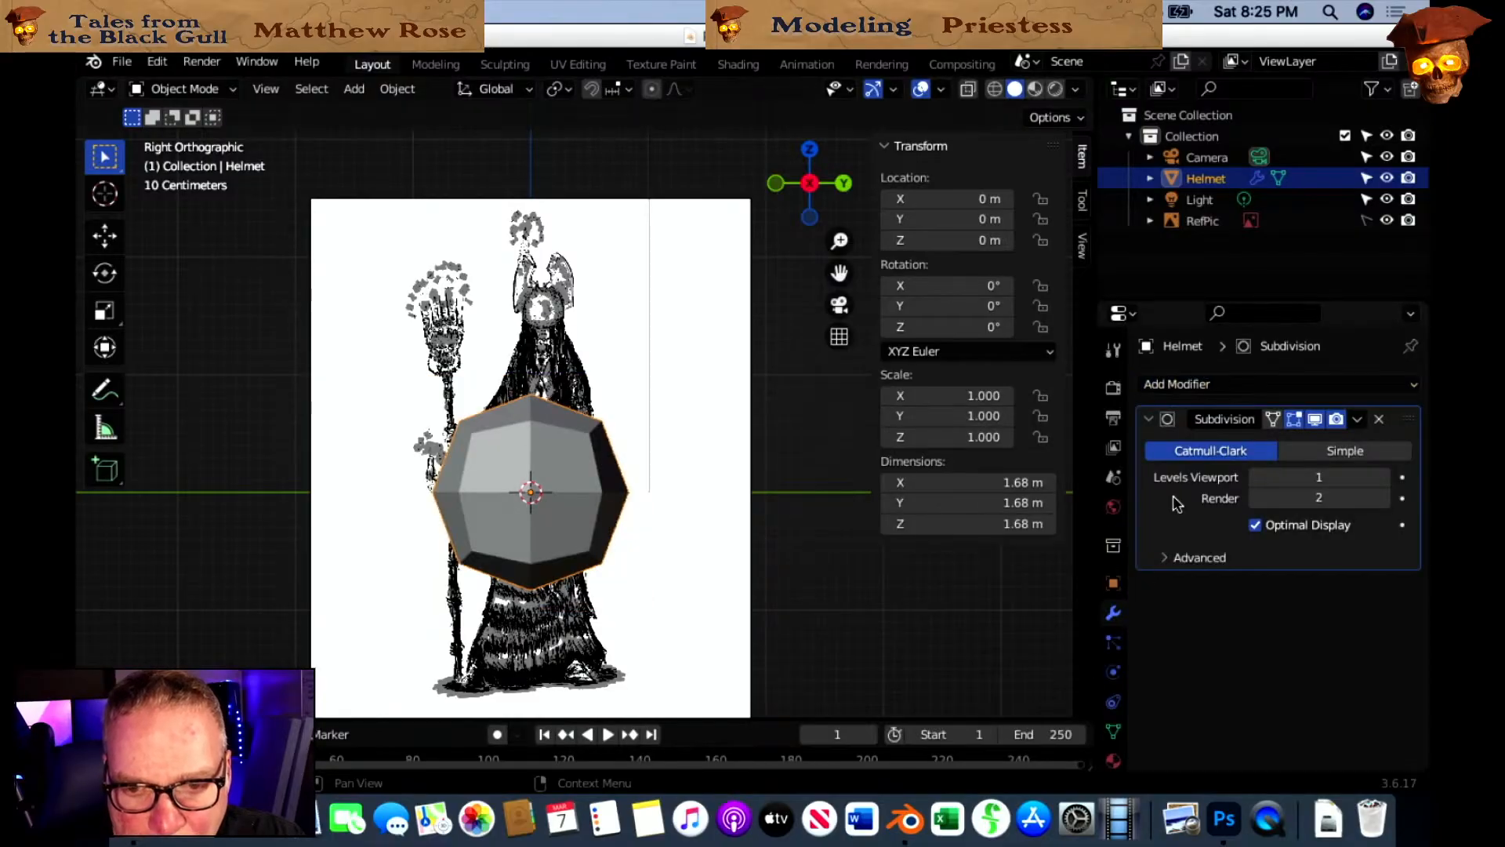
click(1384, 479)
click(1384, 478)
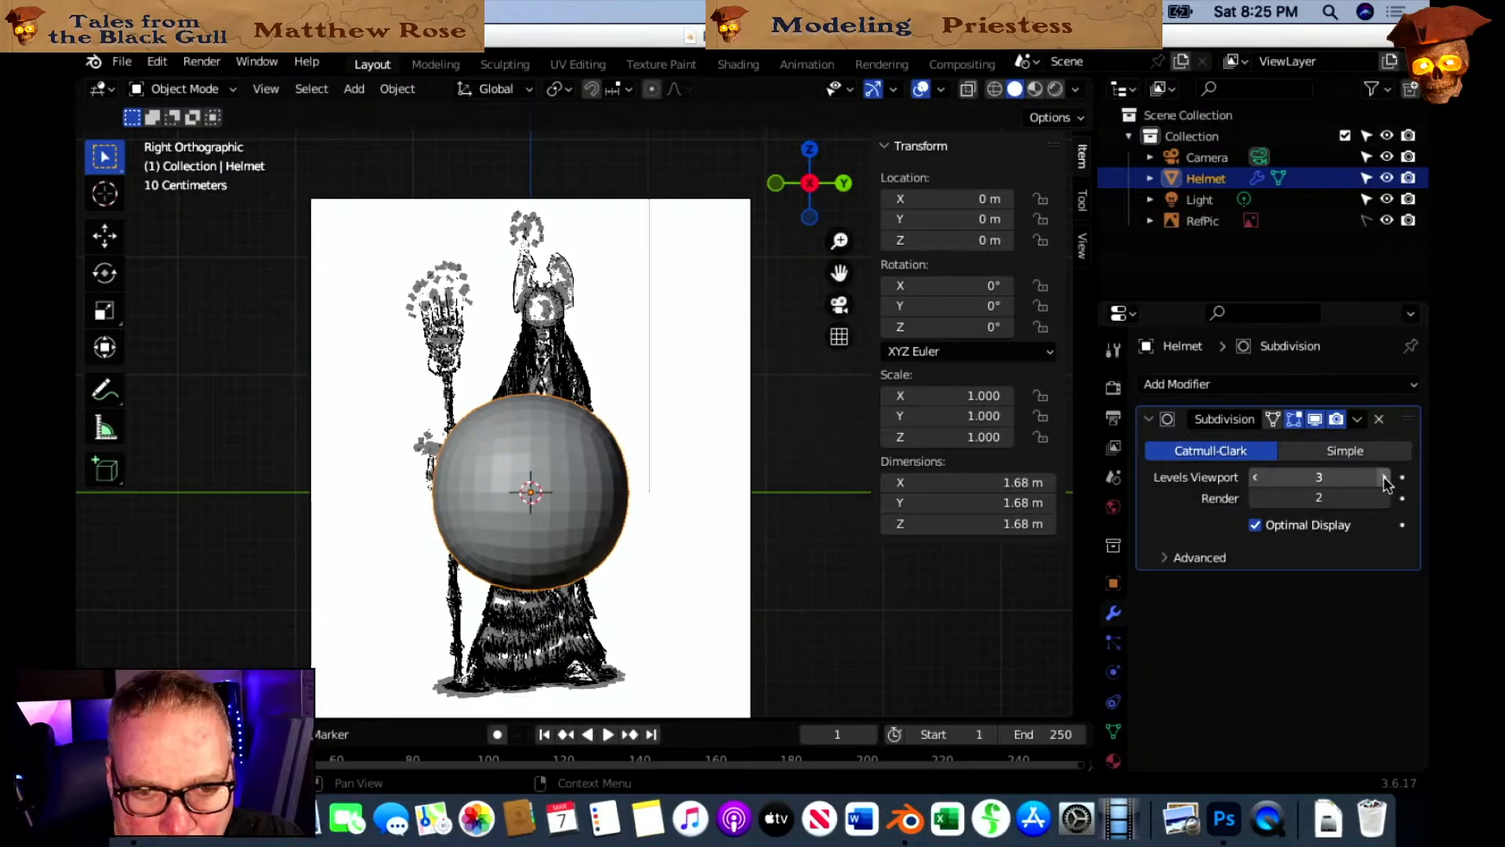
Scale the Helmet down uniformly to about 0.474 and move it over the sketch's head, about Y 0.144 m, Z 1.503 m.
middle_drag(826, 541, 776, 572)
click(813, 184)
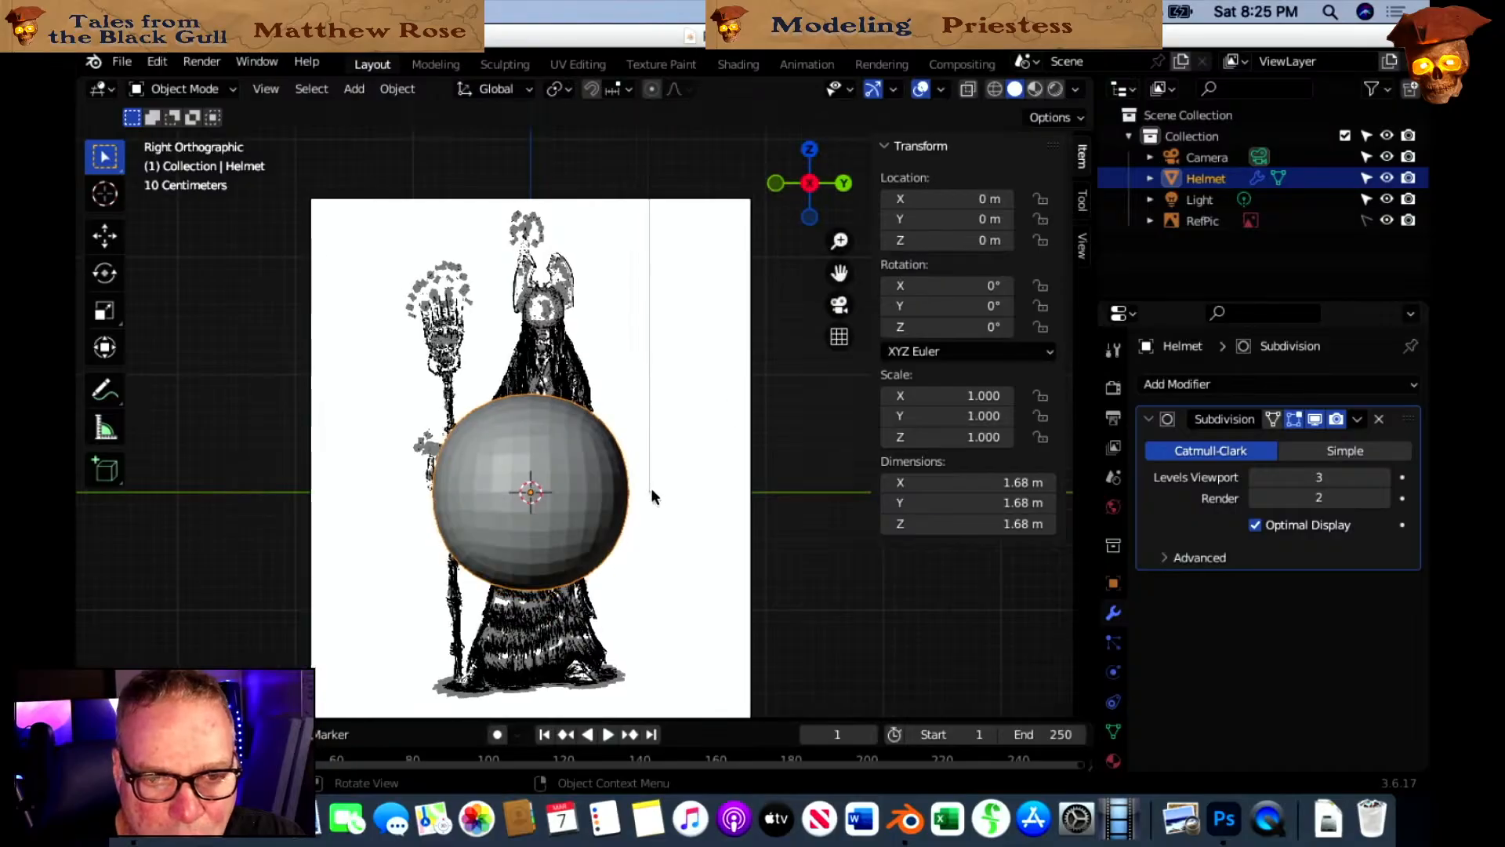
key(s)
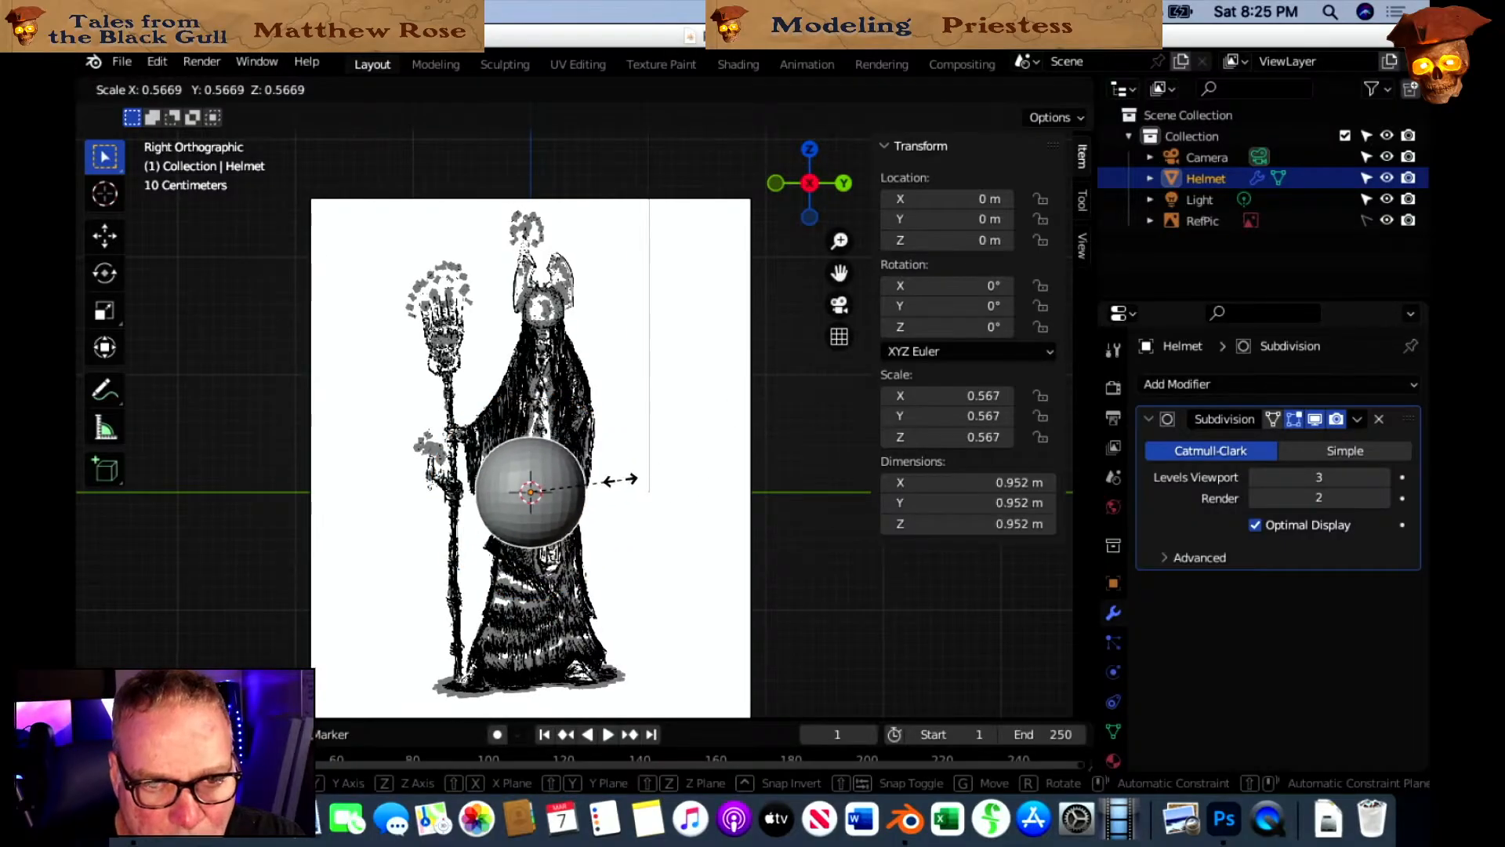
click(606, 482)
key(g)
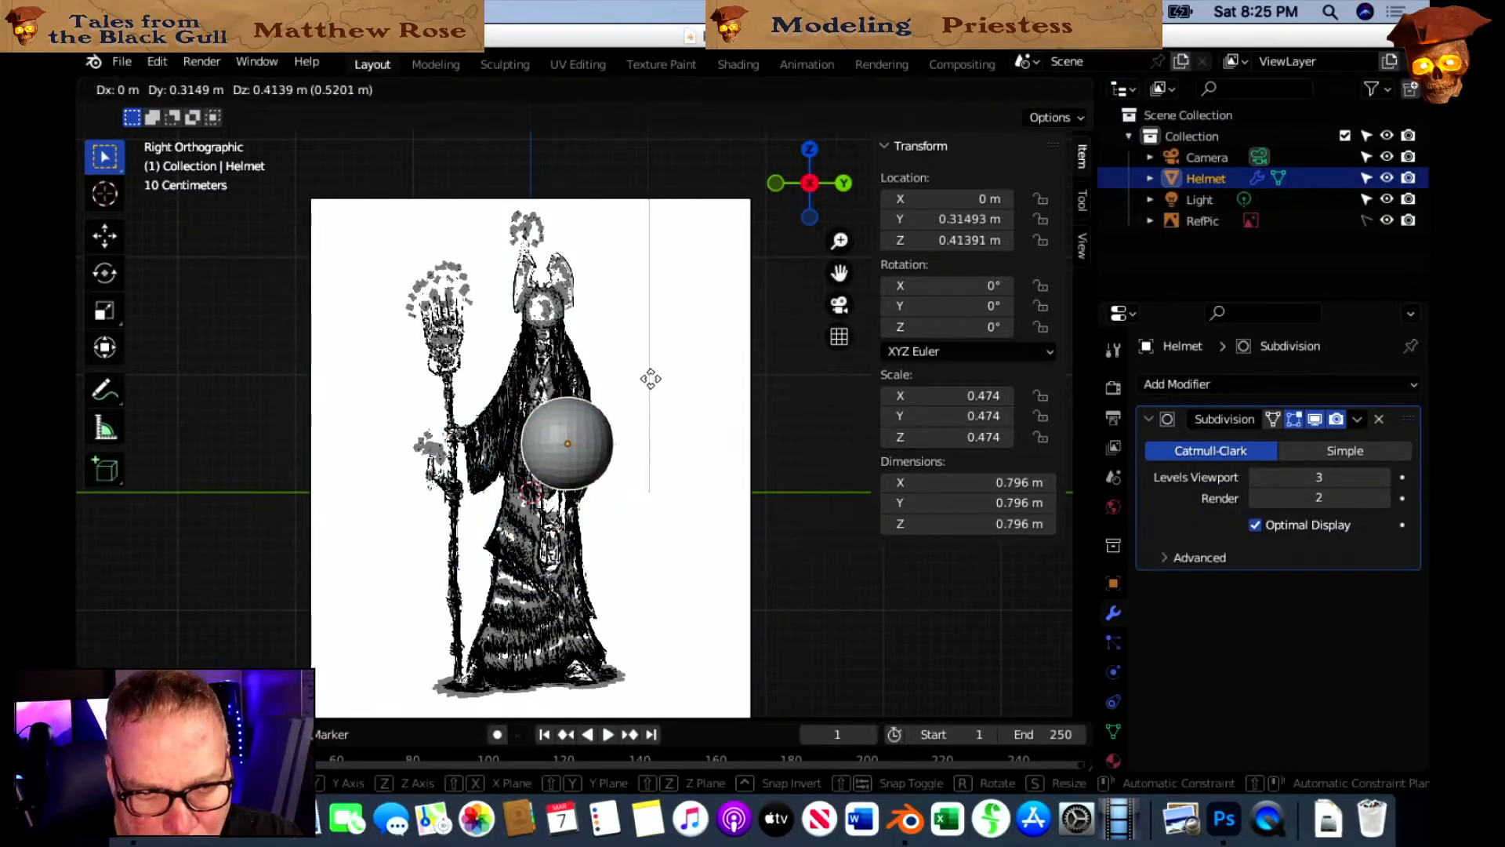
click(623, 290)
scroll(680, 425, up, 5)
shift+scroll(657, 369, up, 6)
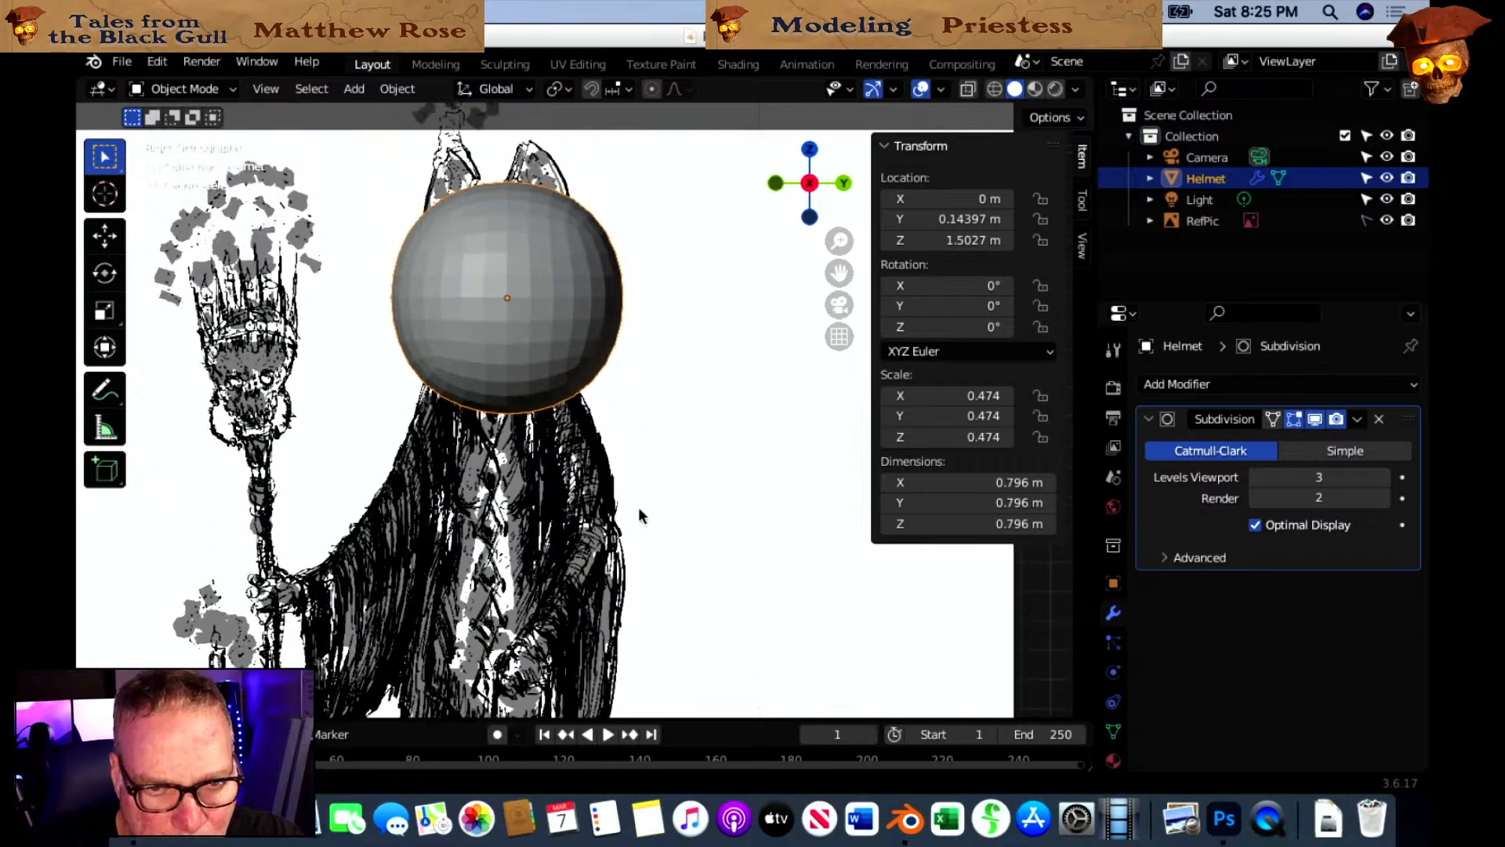
With X-ray display on, shrink the Helmet to about 0.209 scale and center it on the face covering, about Y 0.115 m, Z 1.557 m.
key(s)
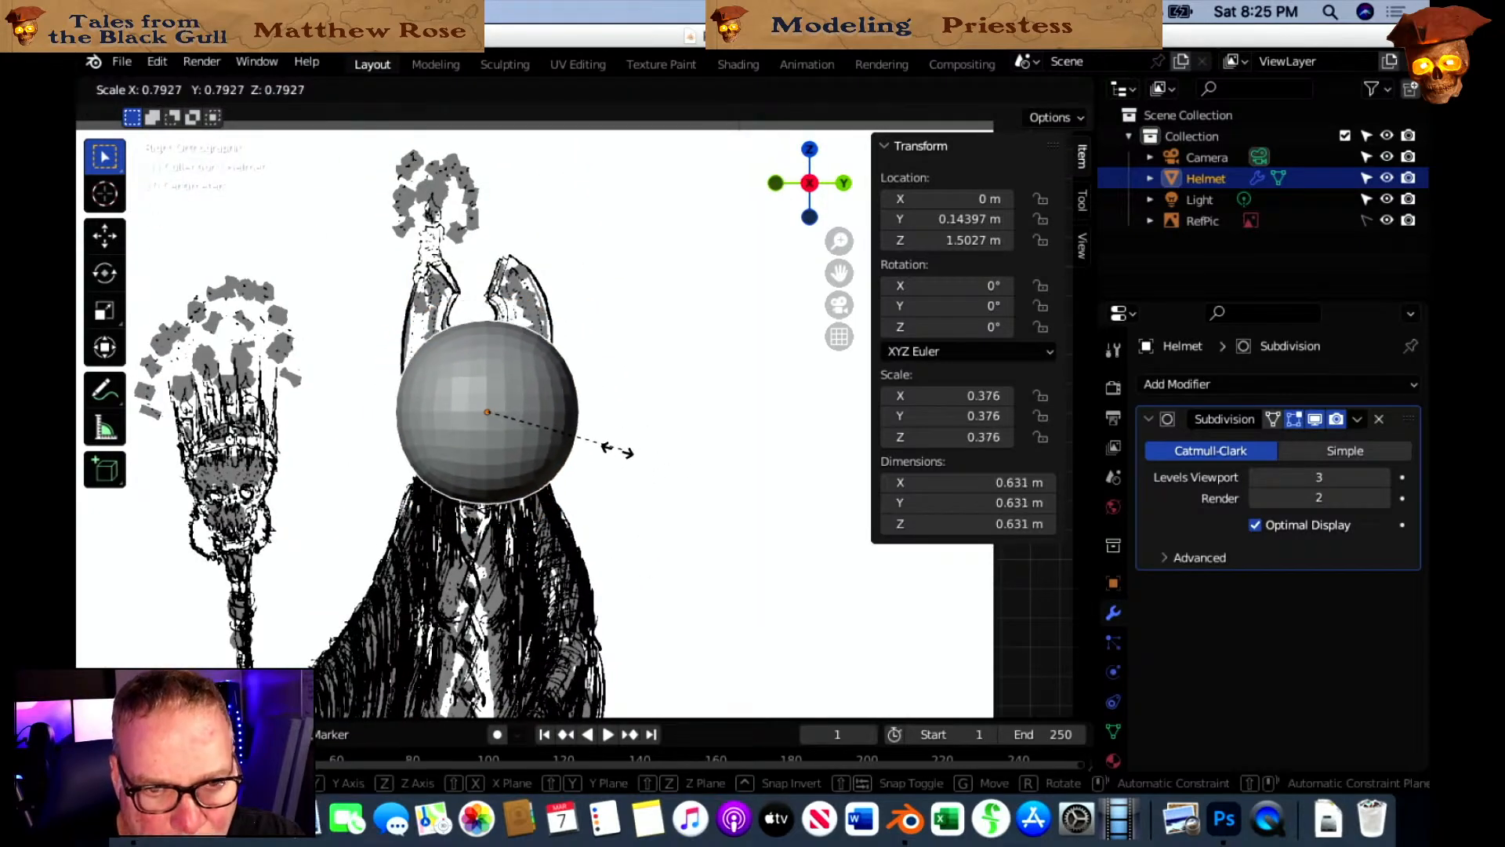
click(584, 451)
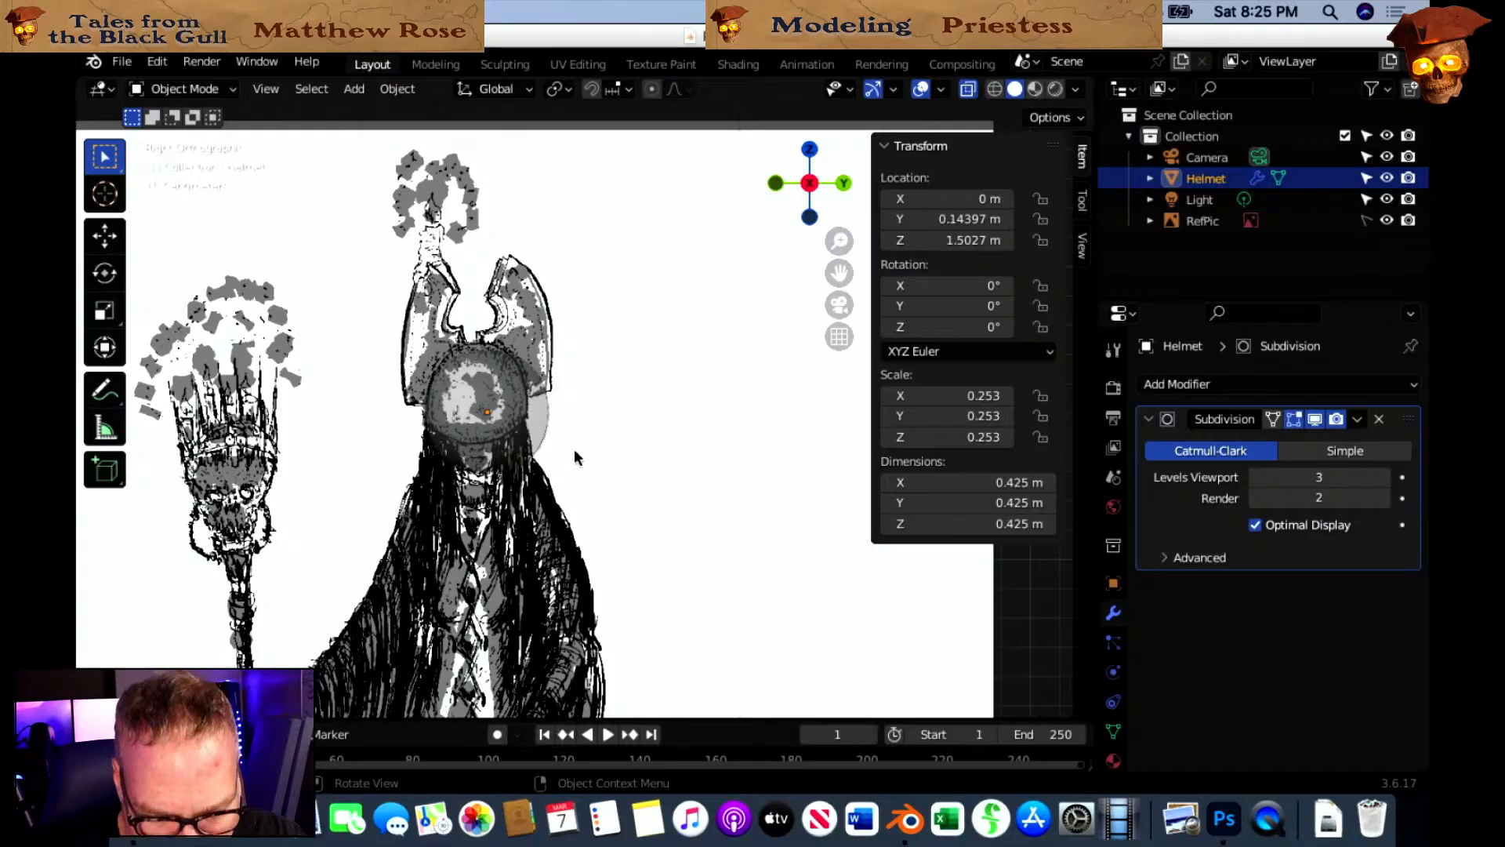
key(s)
click(539, 444)
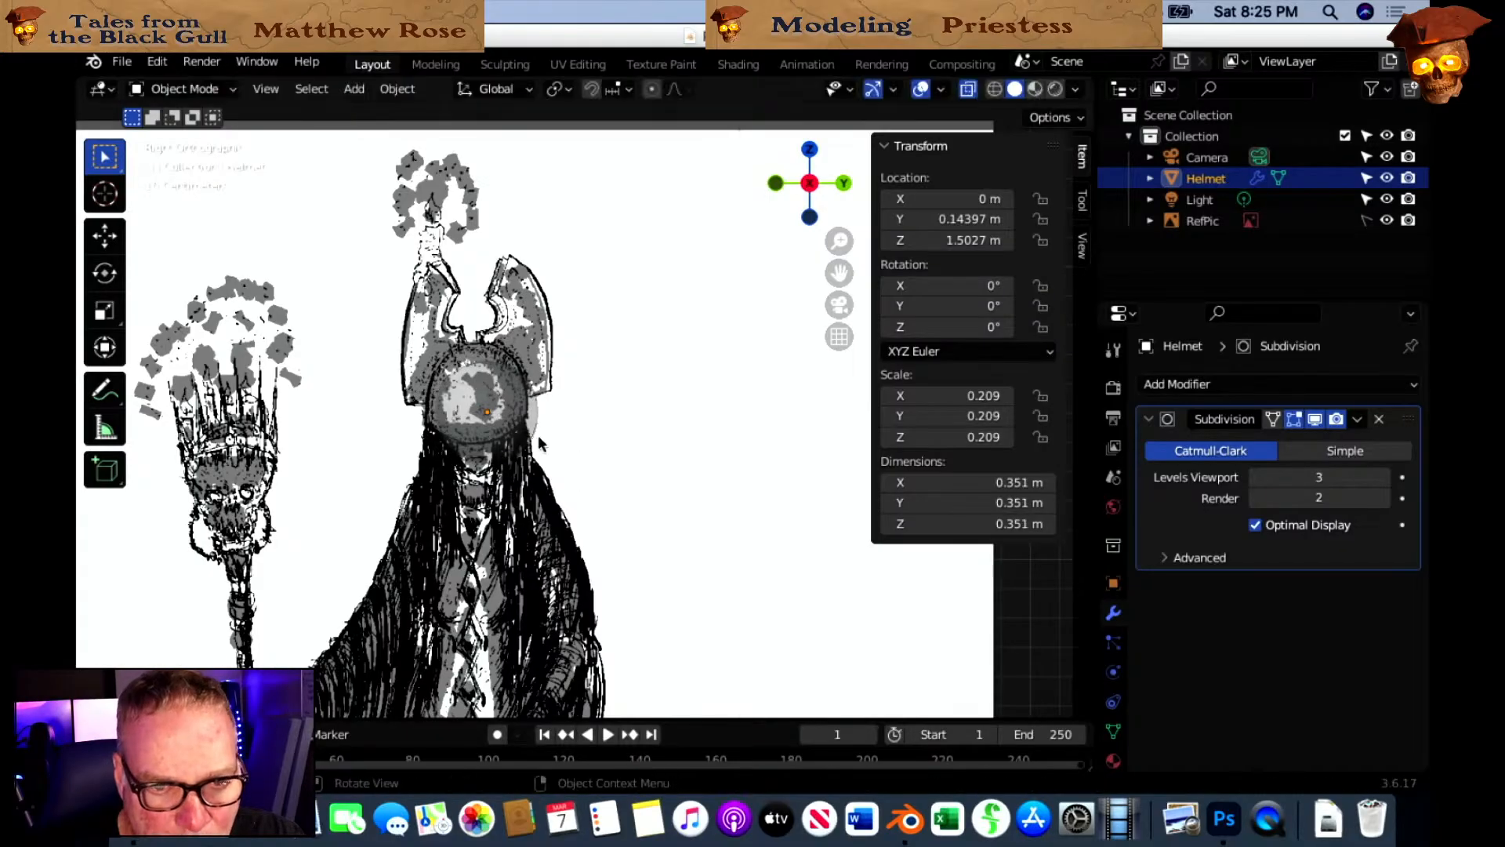
key(g)
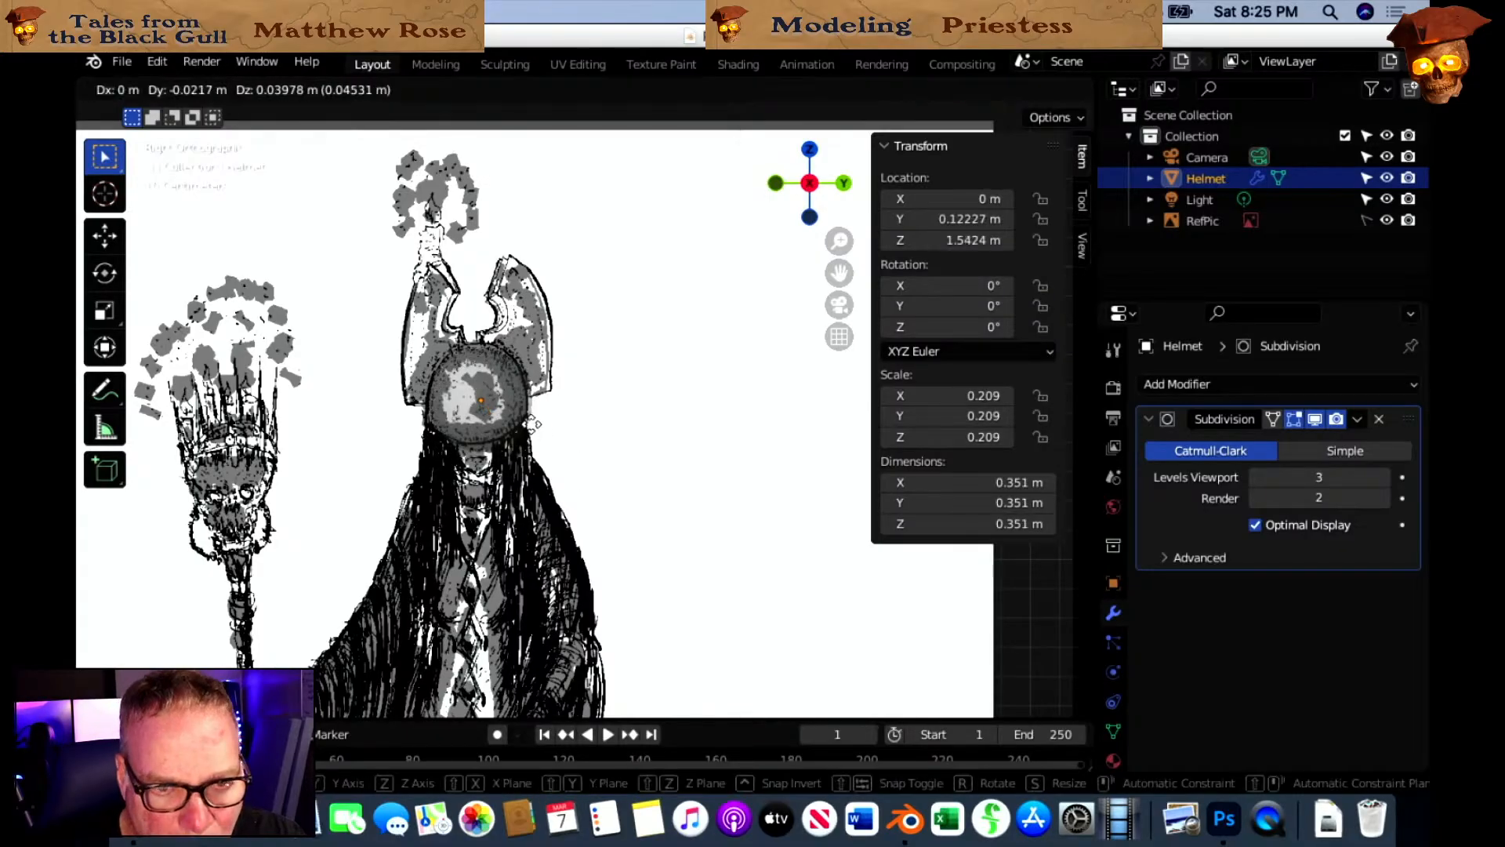
click(623, 456)
scroll(640, 464, up, 2)
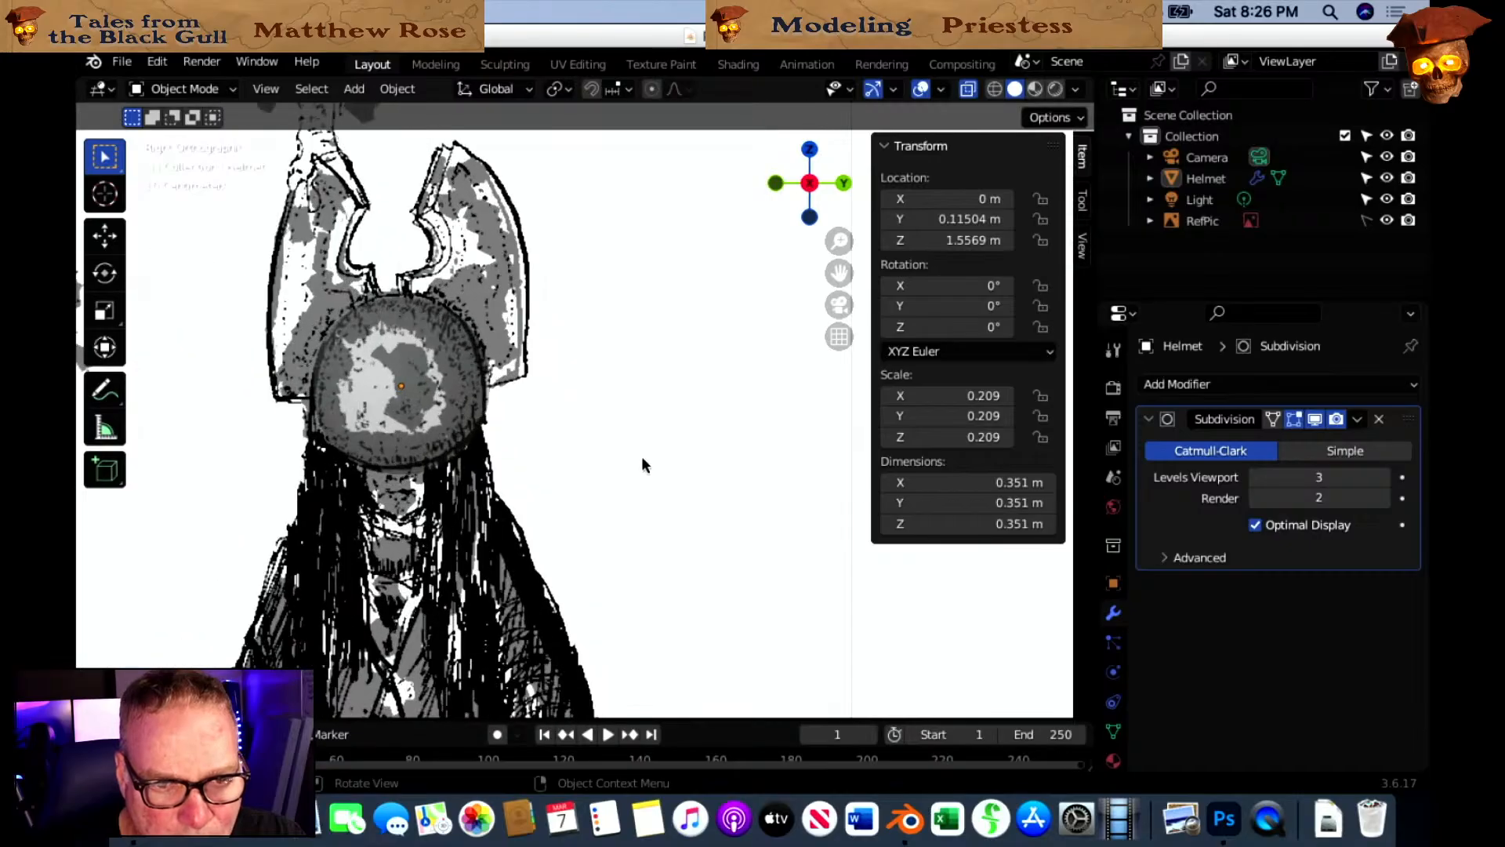
Compare the Helmet sphere with the sketch behind it by alternating X-ray display, and leave X-ray off.
click(960, 89)
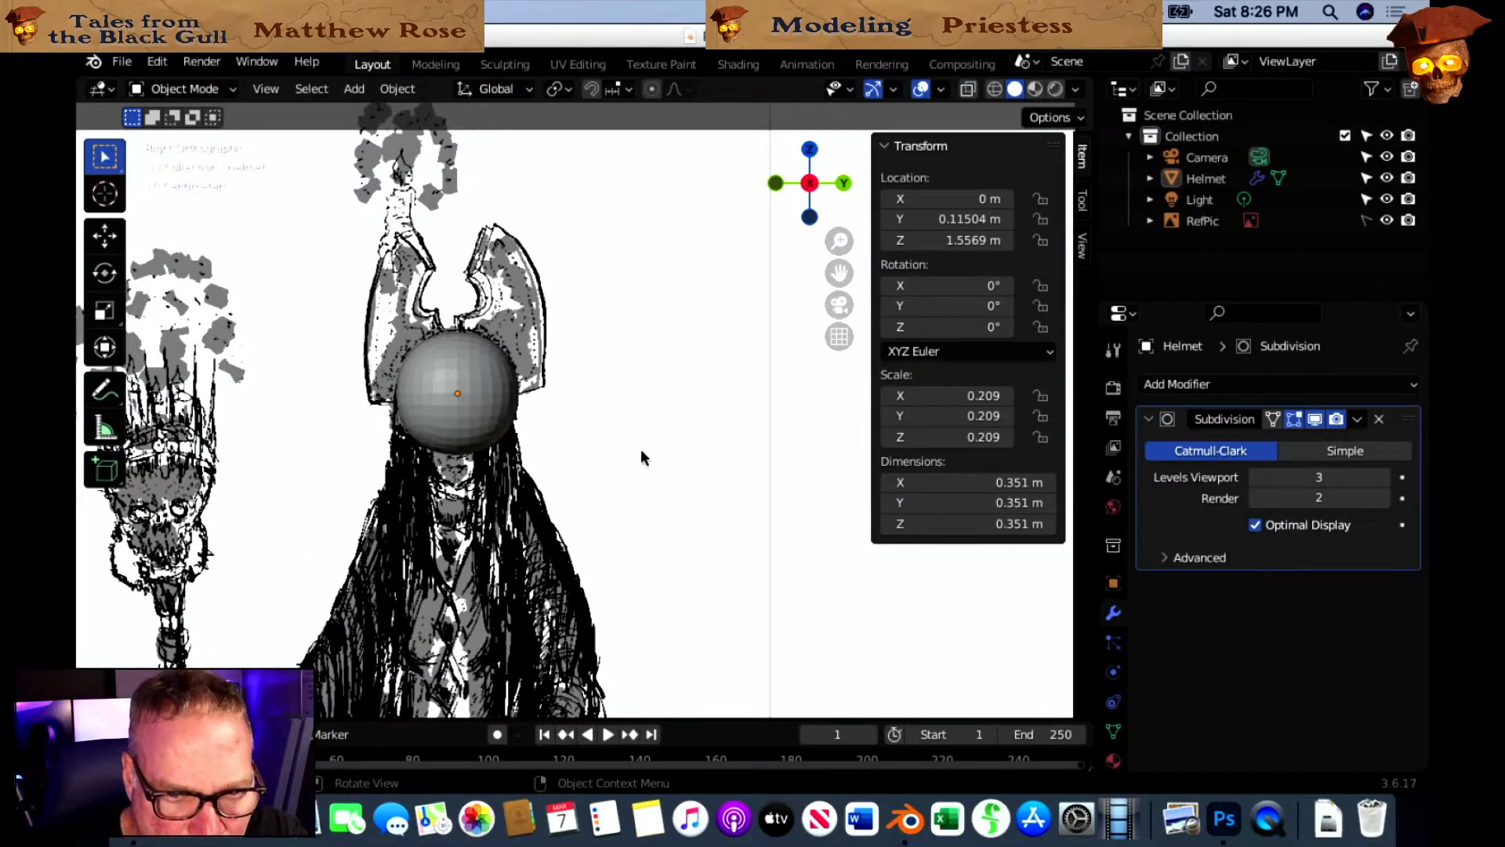
scroll(641, 455, up, 2)
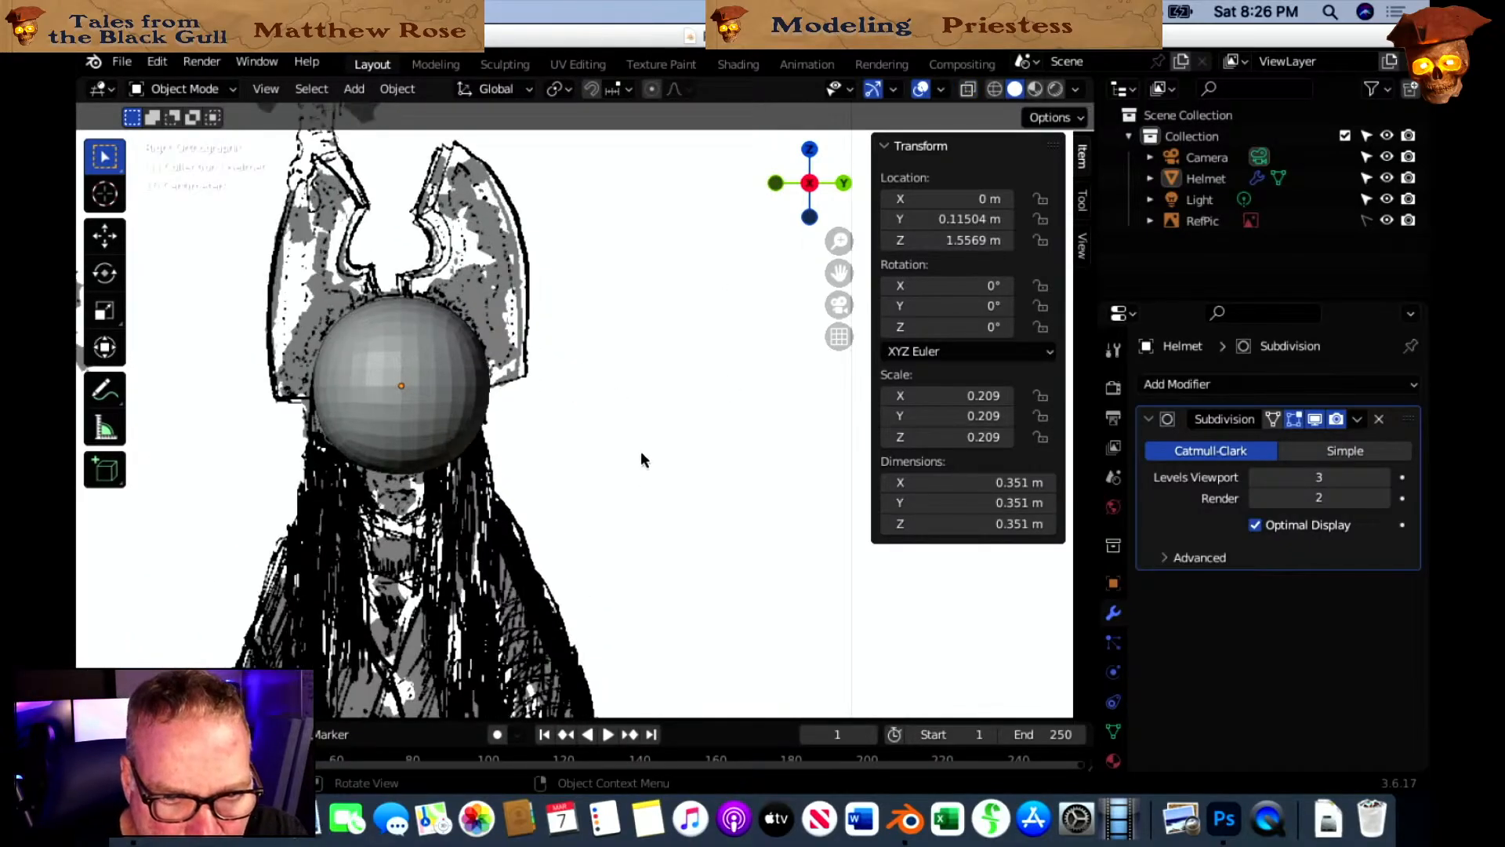
click(967, 88)
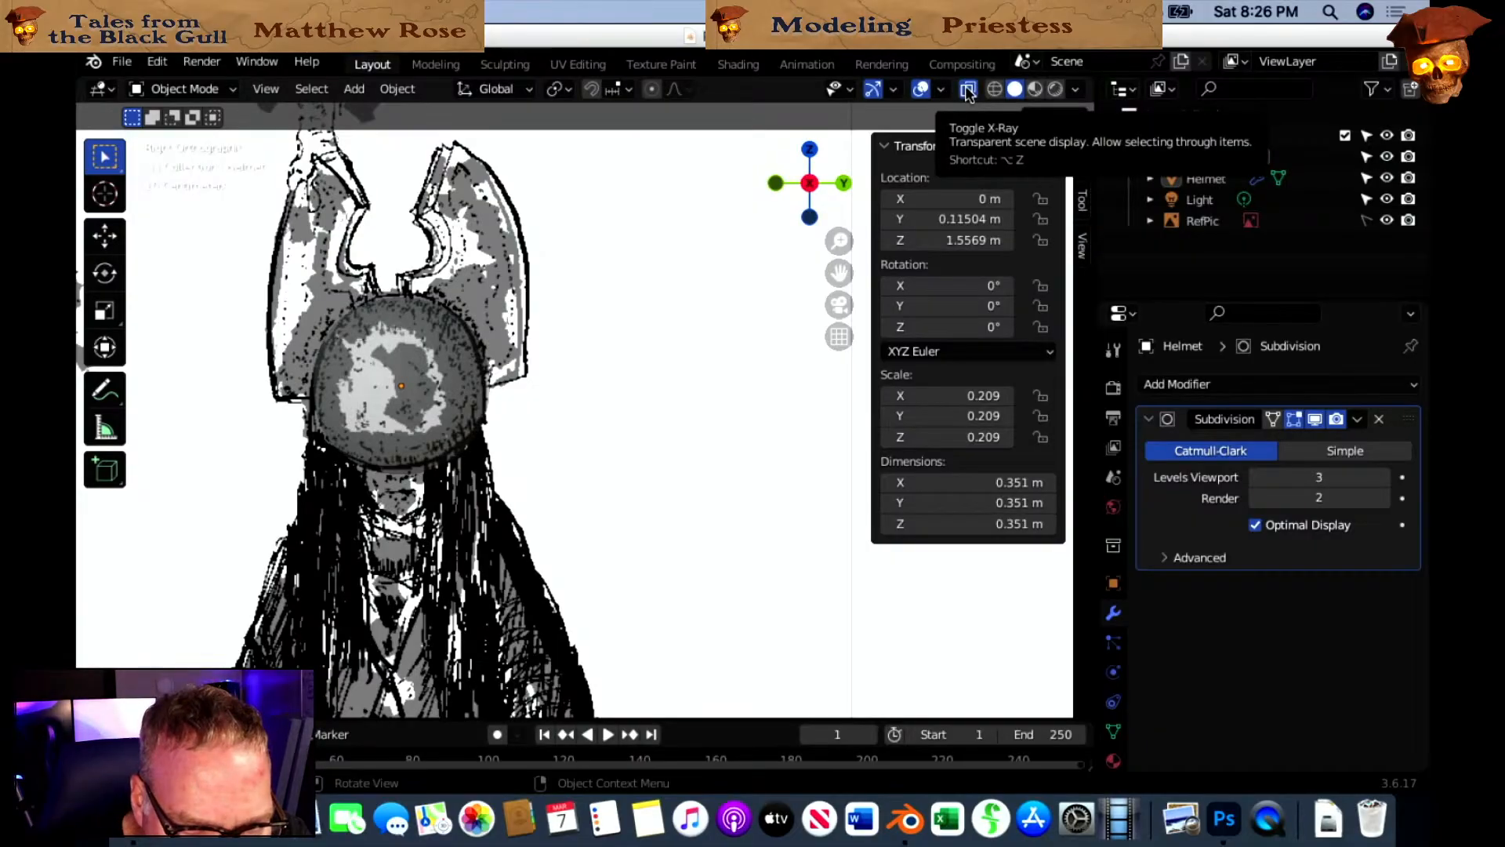
click(967, 89)
click(968, 89)
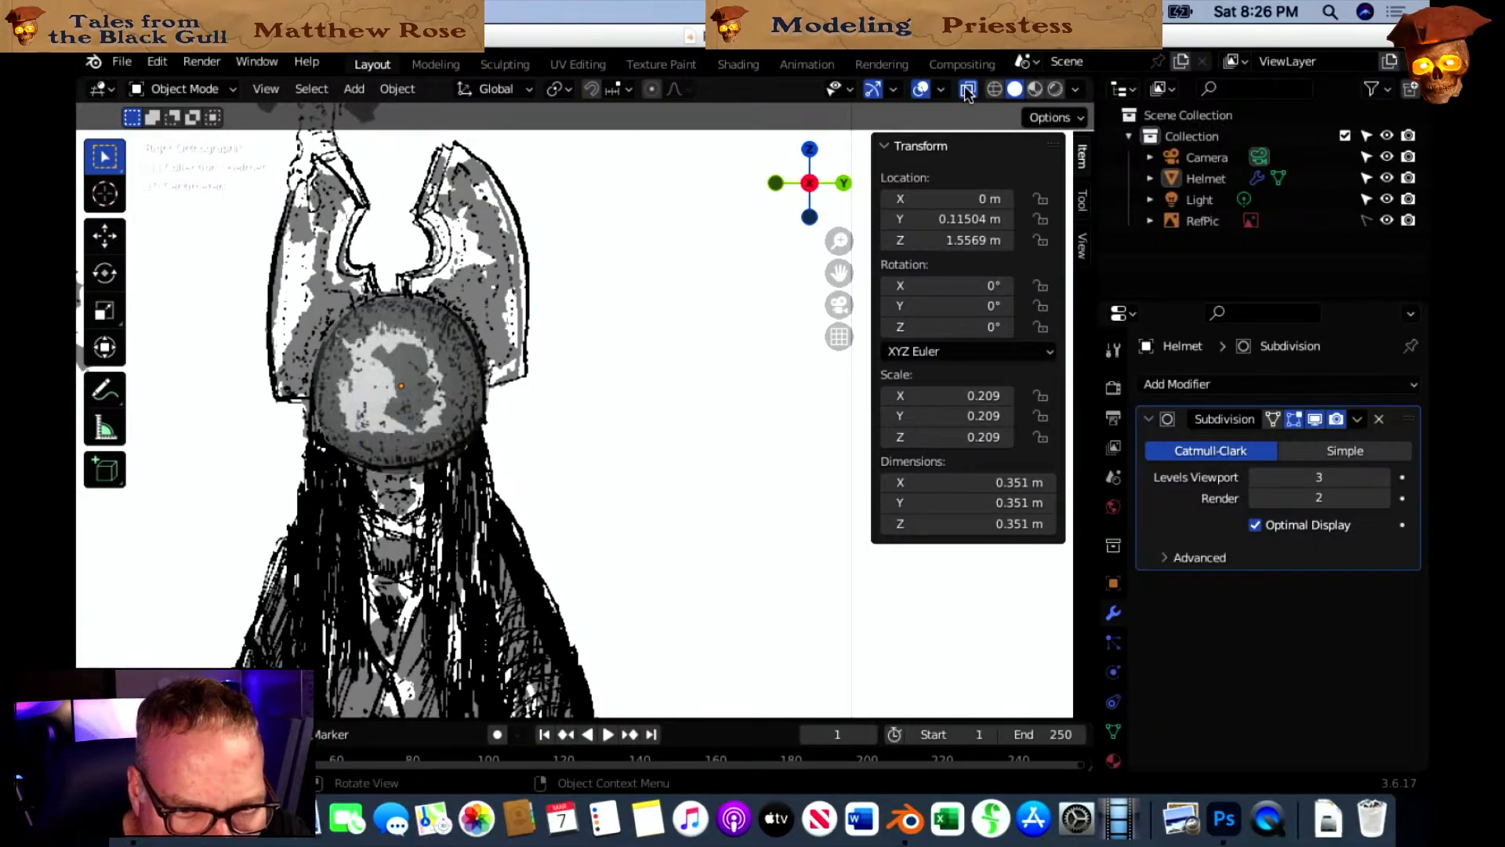
click(967, 89)
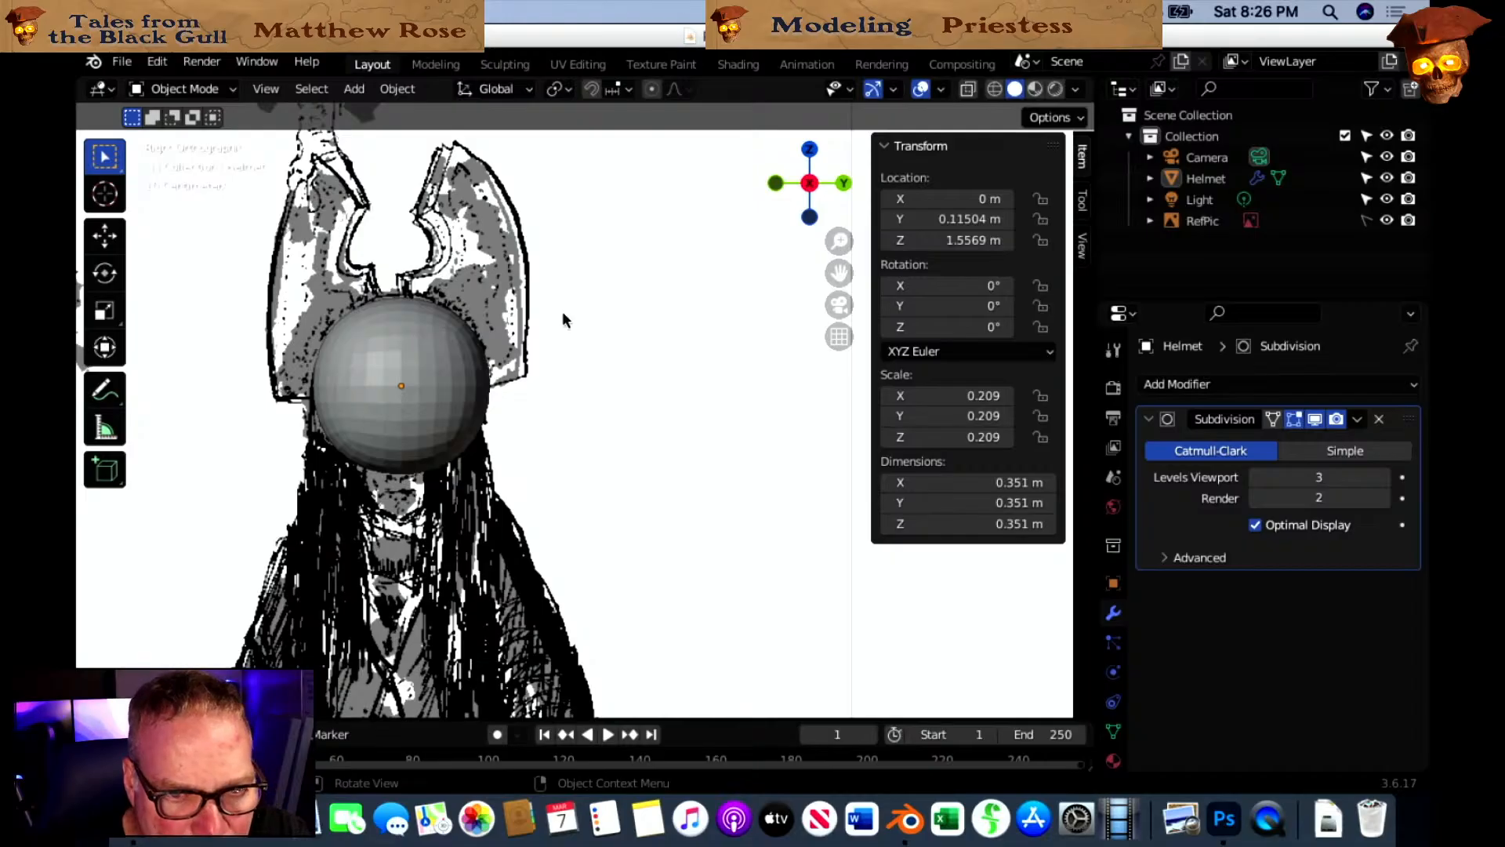
click(967, 89)
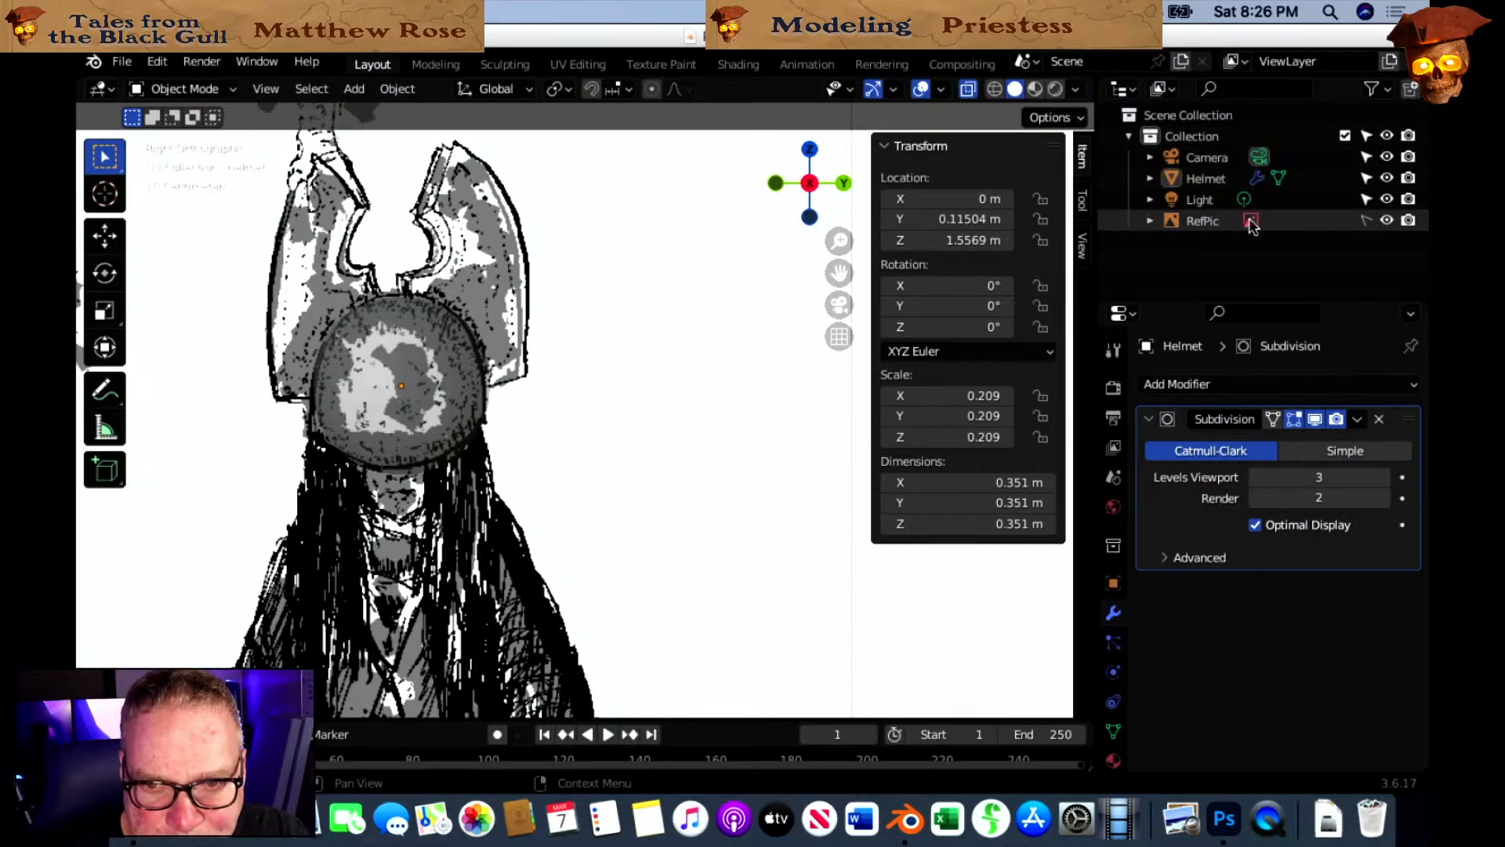
click(968, 89)
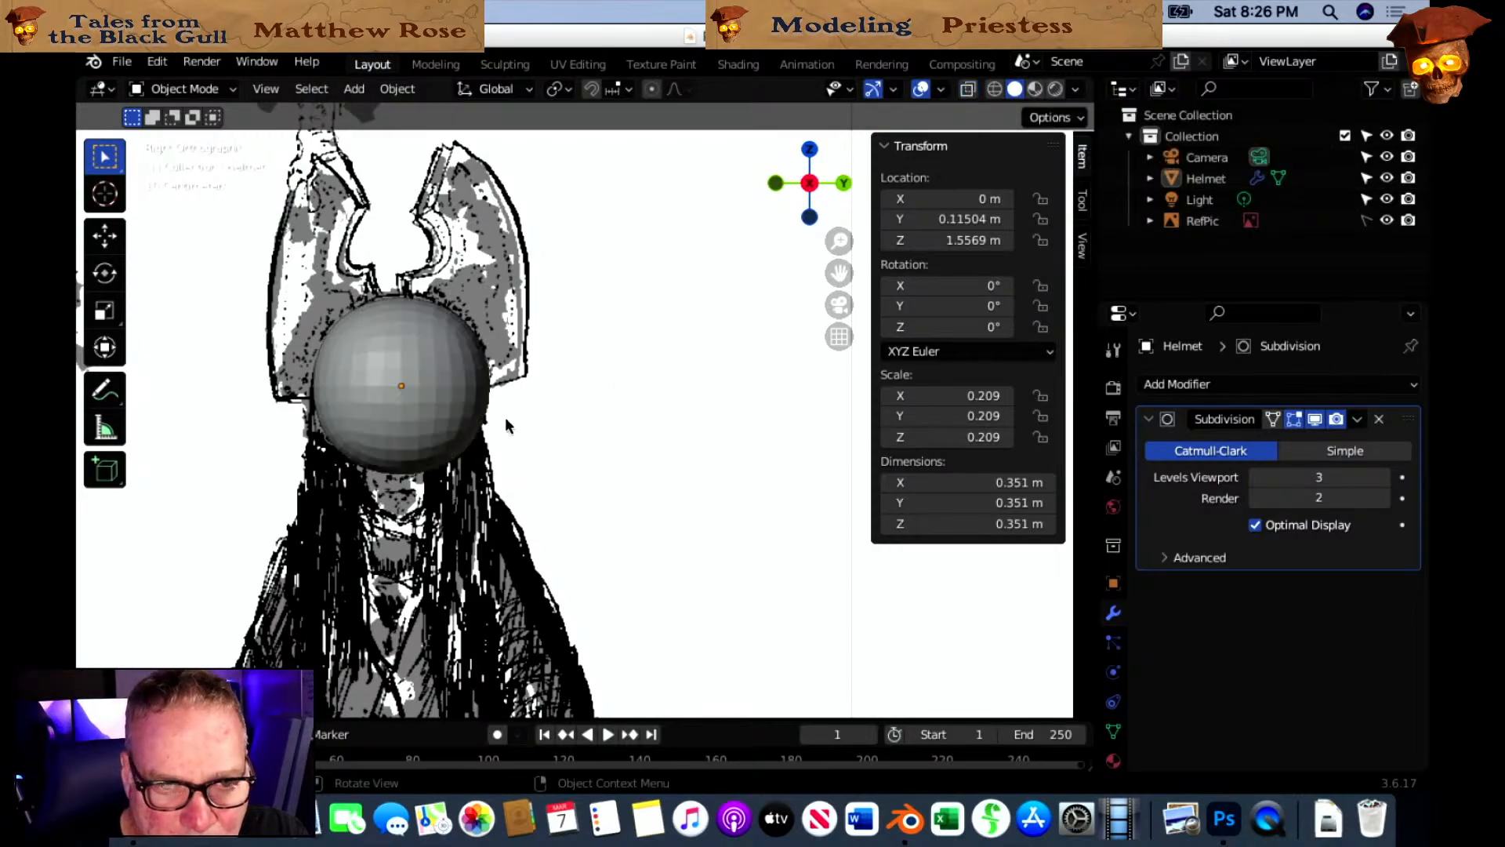
Stretch the Helmet along Z to a scale of about 0.243 and, from the back view, along X to about 0.221.
click(443, 371)
click(104, 311)
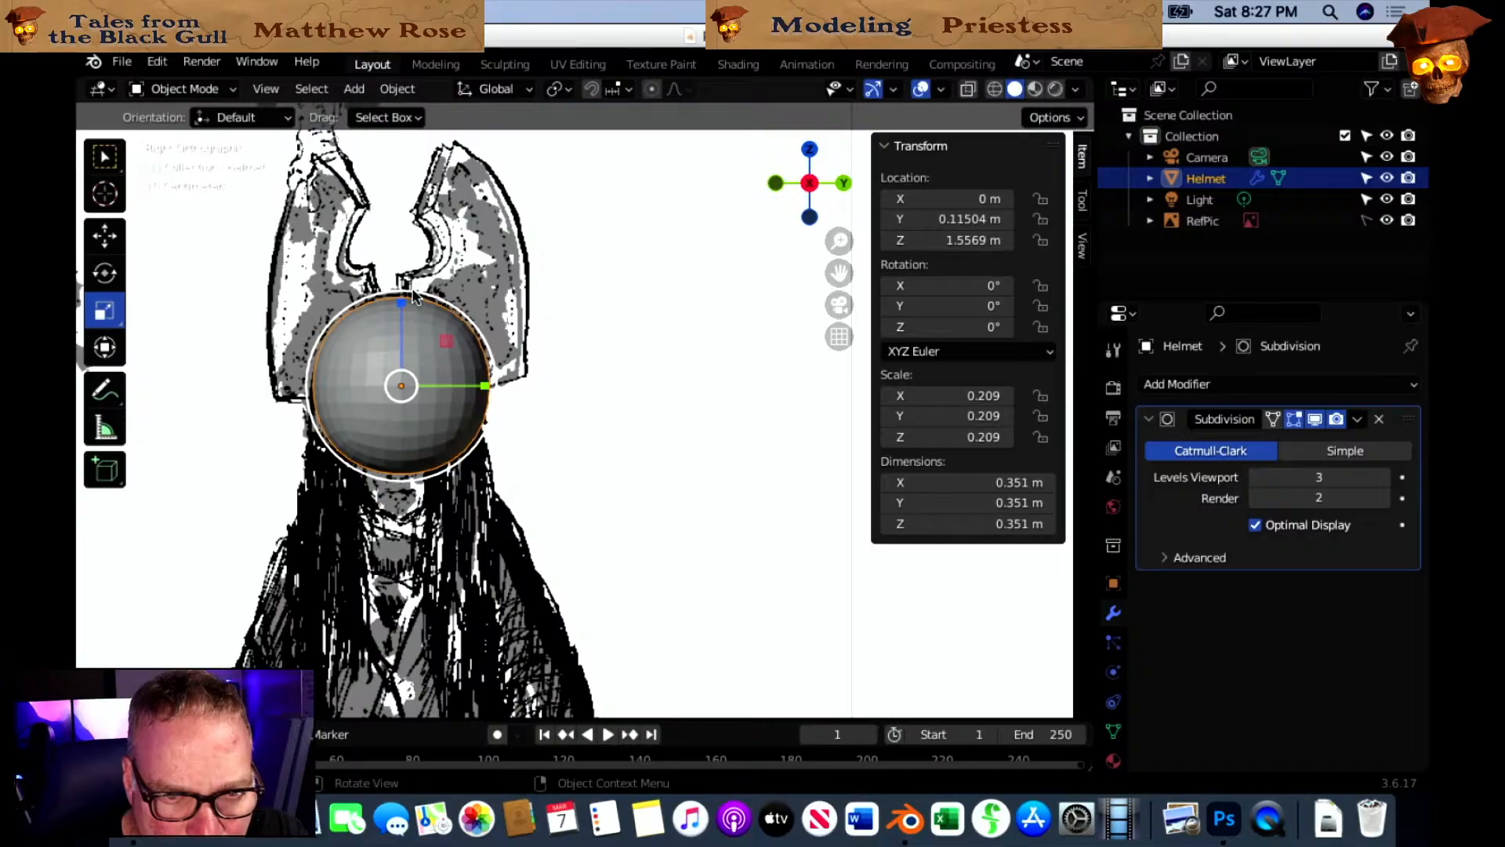
drag(400, 301, 401, 283)
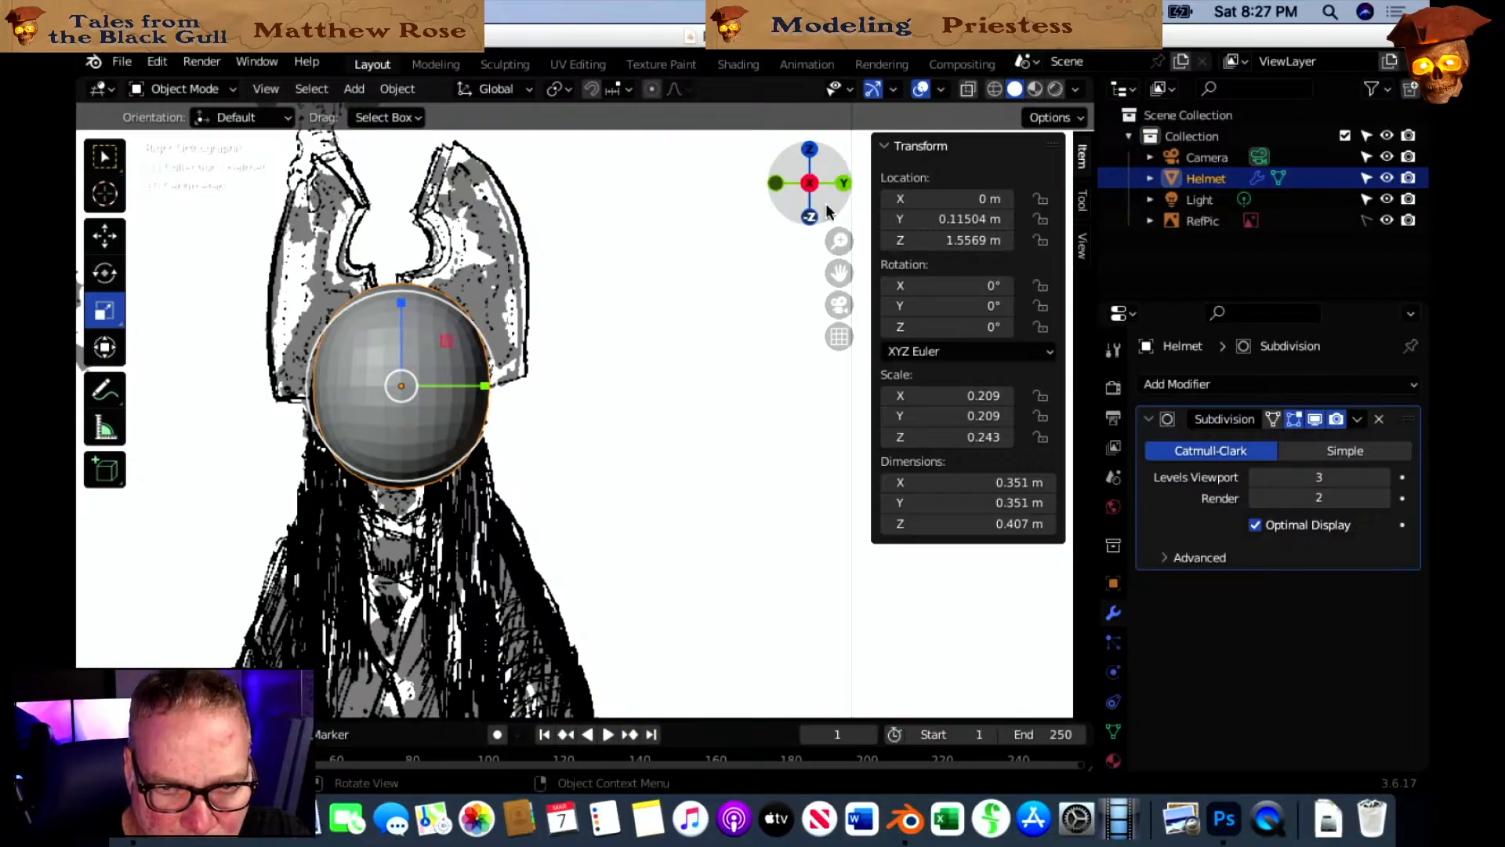
click(841, 186)
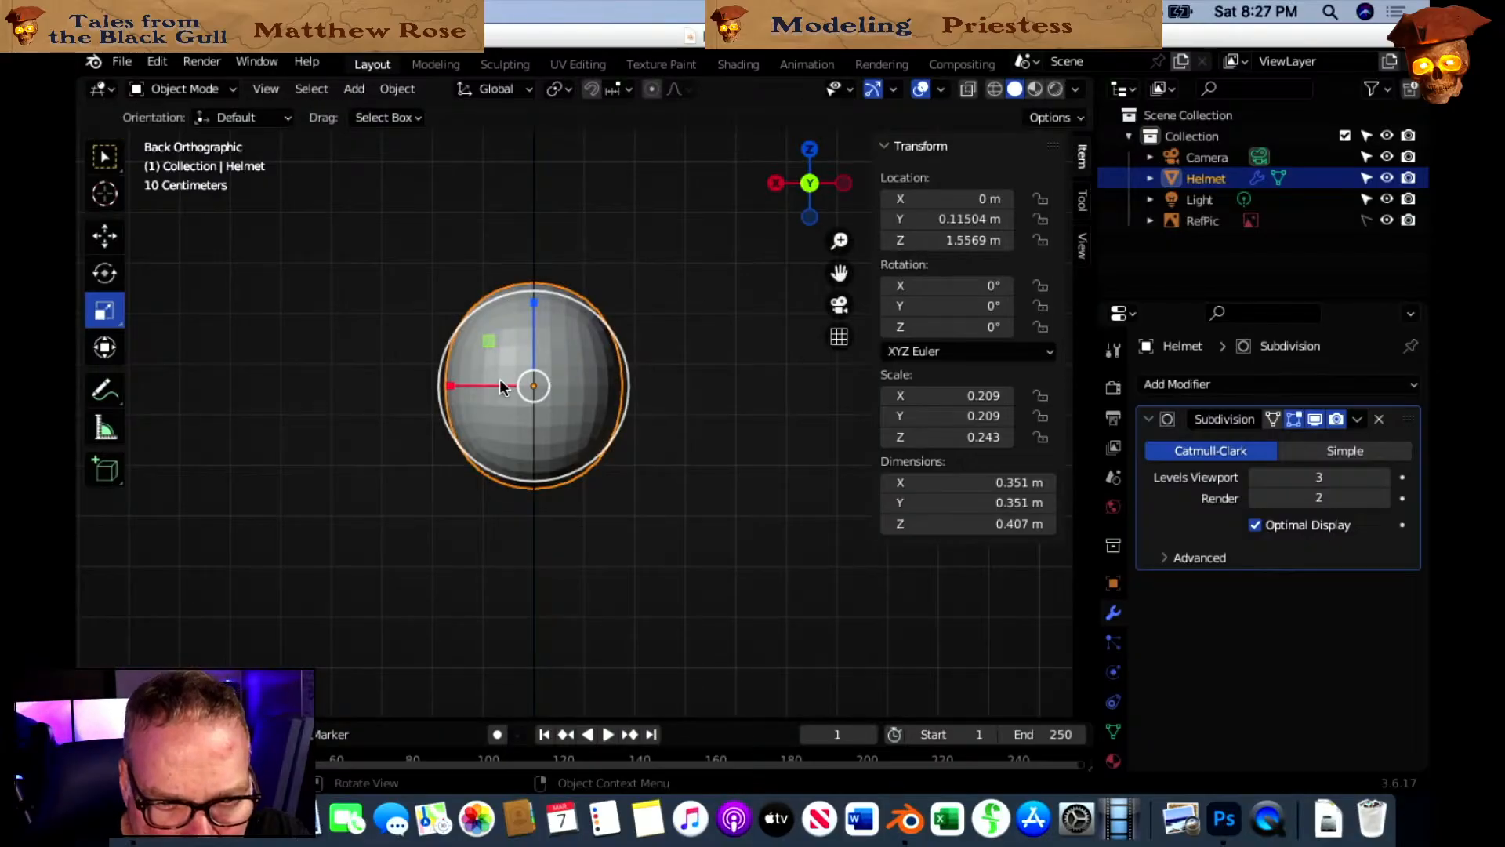
drag(448, 383, 445, 384)
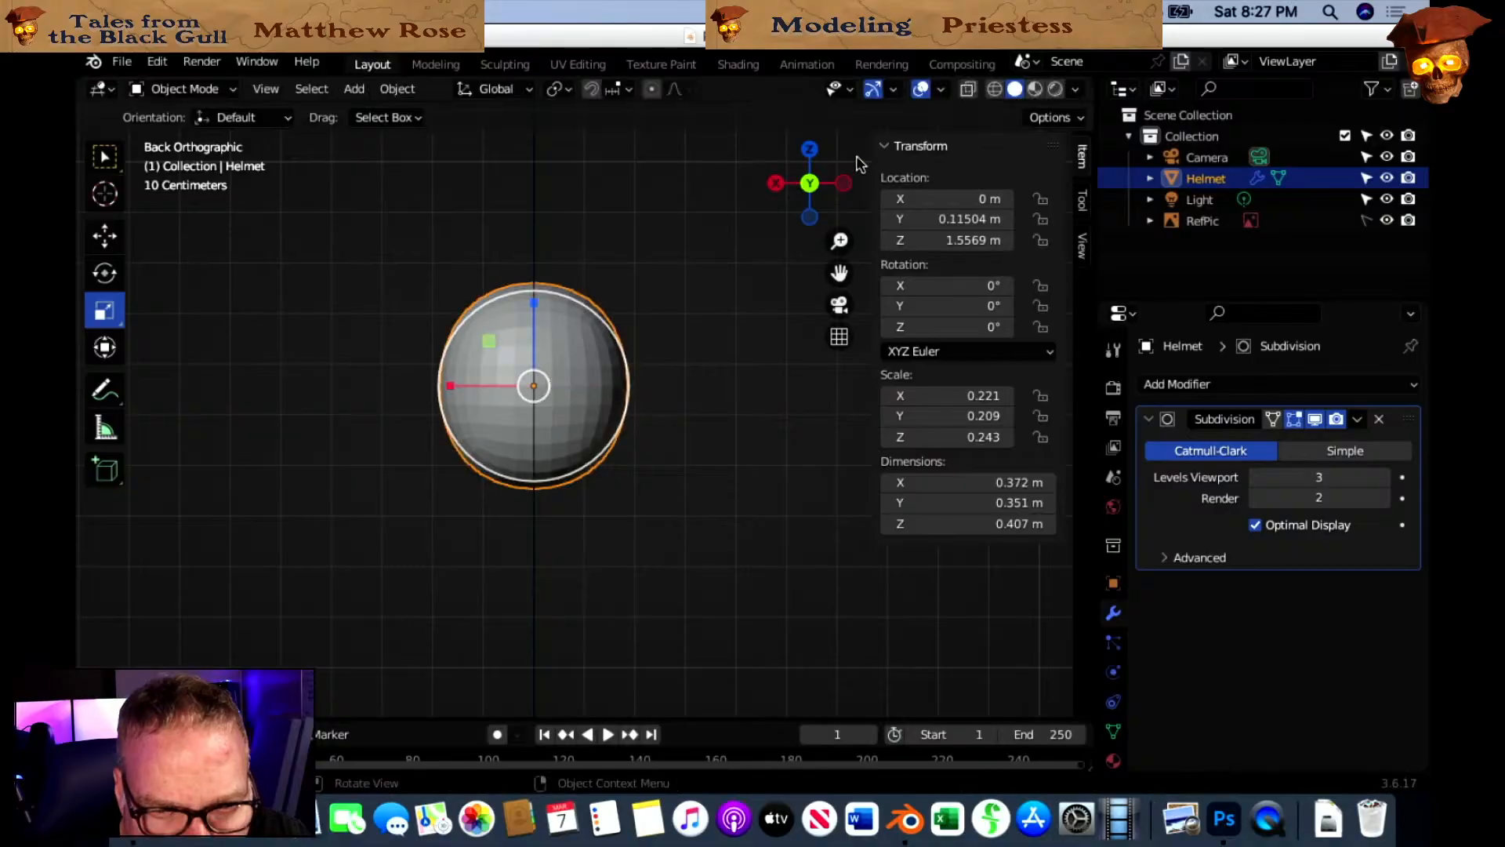
In the right view, stretch the Helmet along Z to about 0.249 scale and lower it to about Y 0.111 m, Z 1.534 m.
click(779, 184)
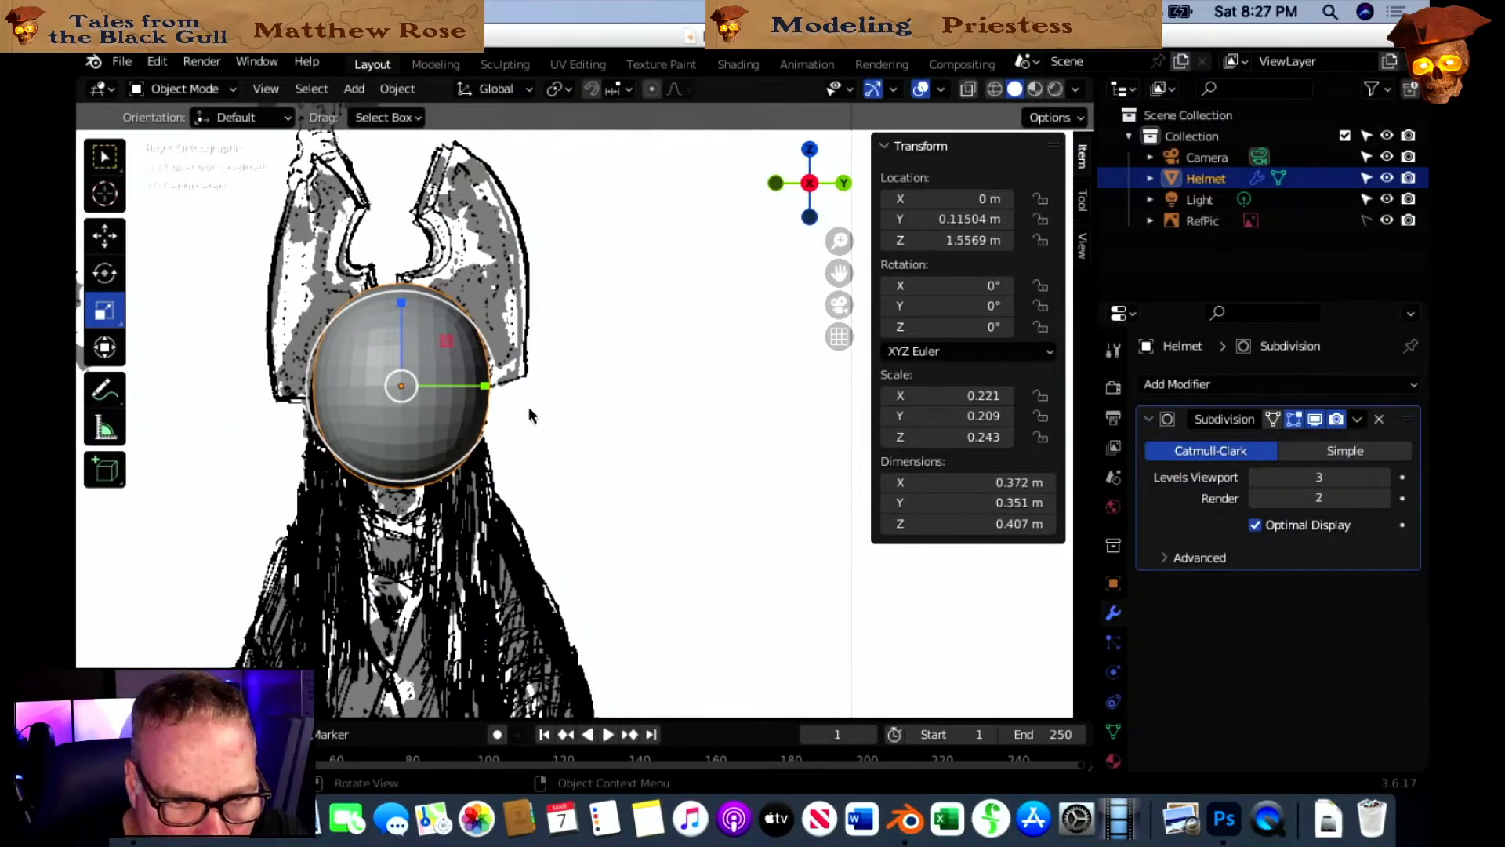
drag(401, 300, 401, 287)
key(g)
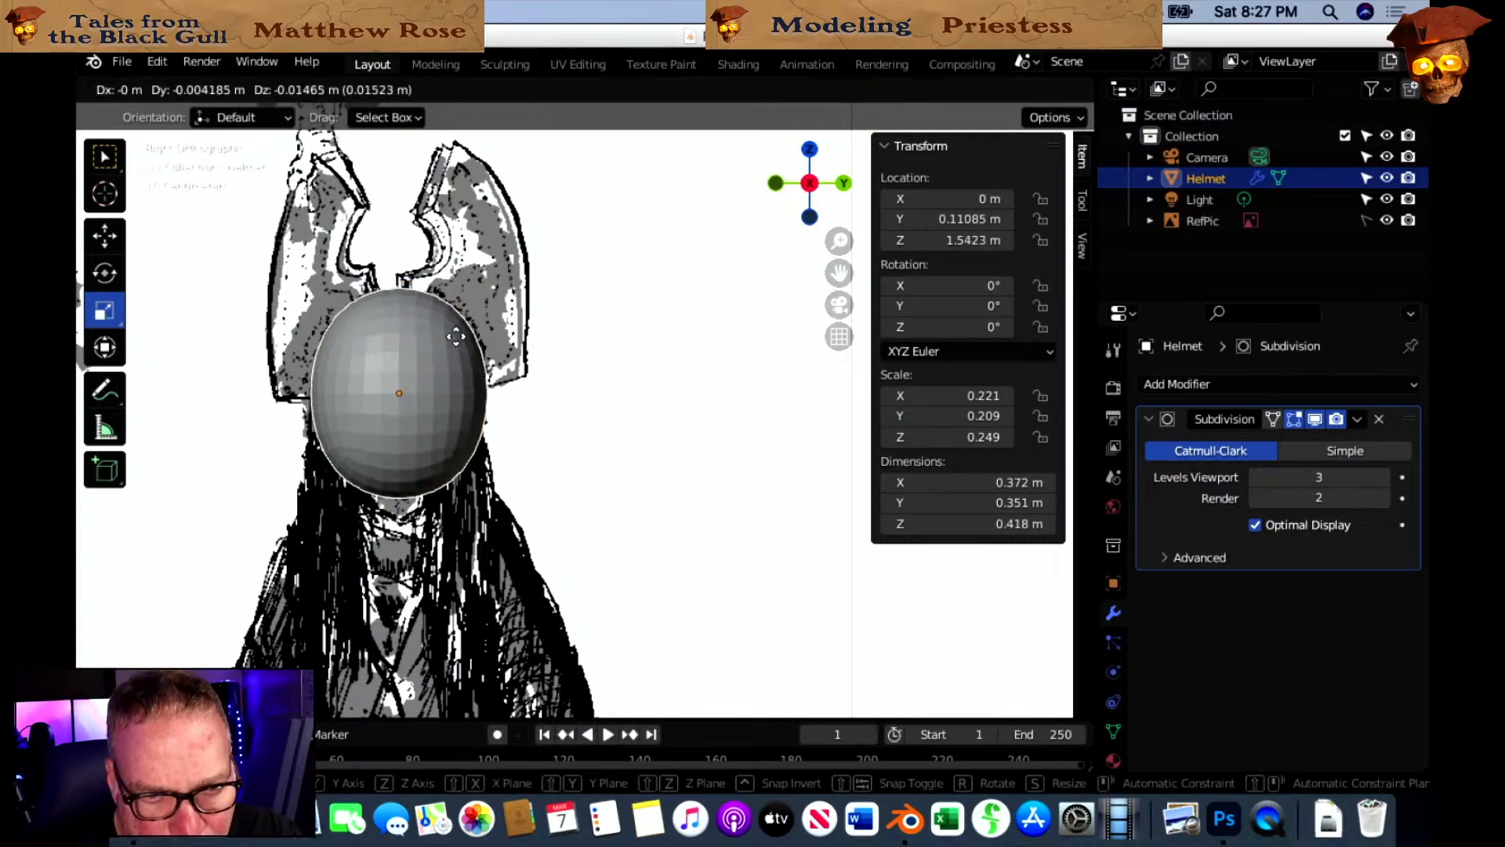
click(459, 345)
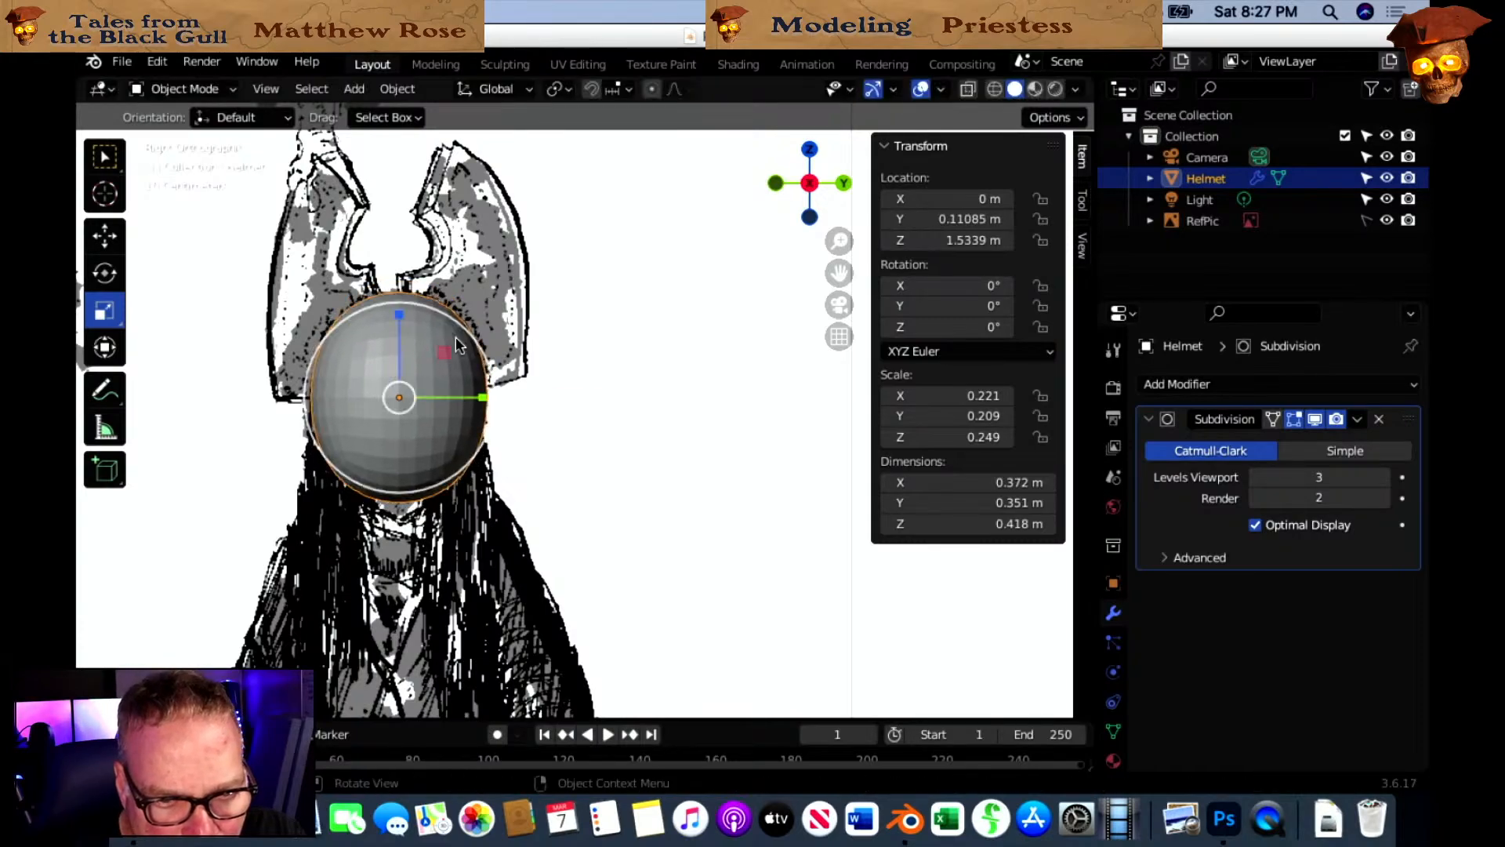
Compare the Helmet's outline with the sketch up close in X-ray display, and leave X-ray off.
click(968, 88)
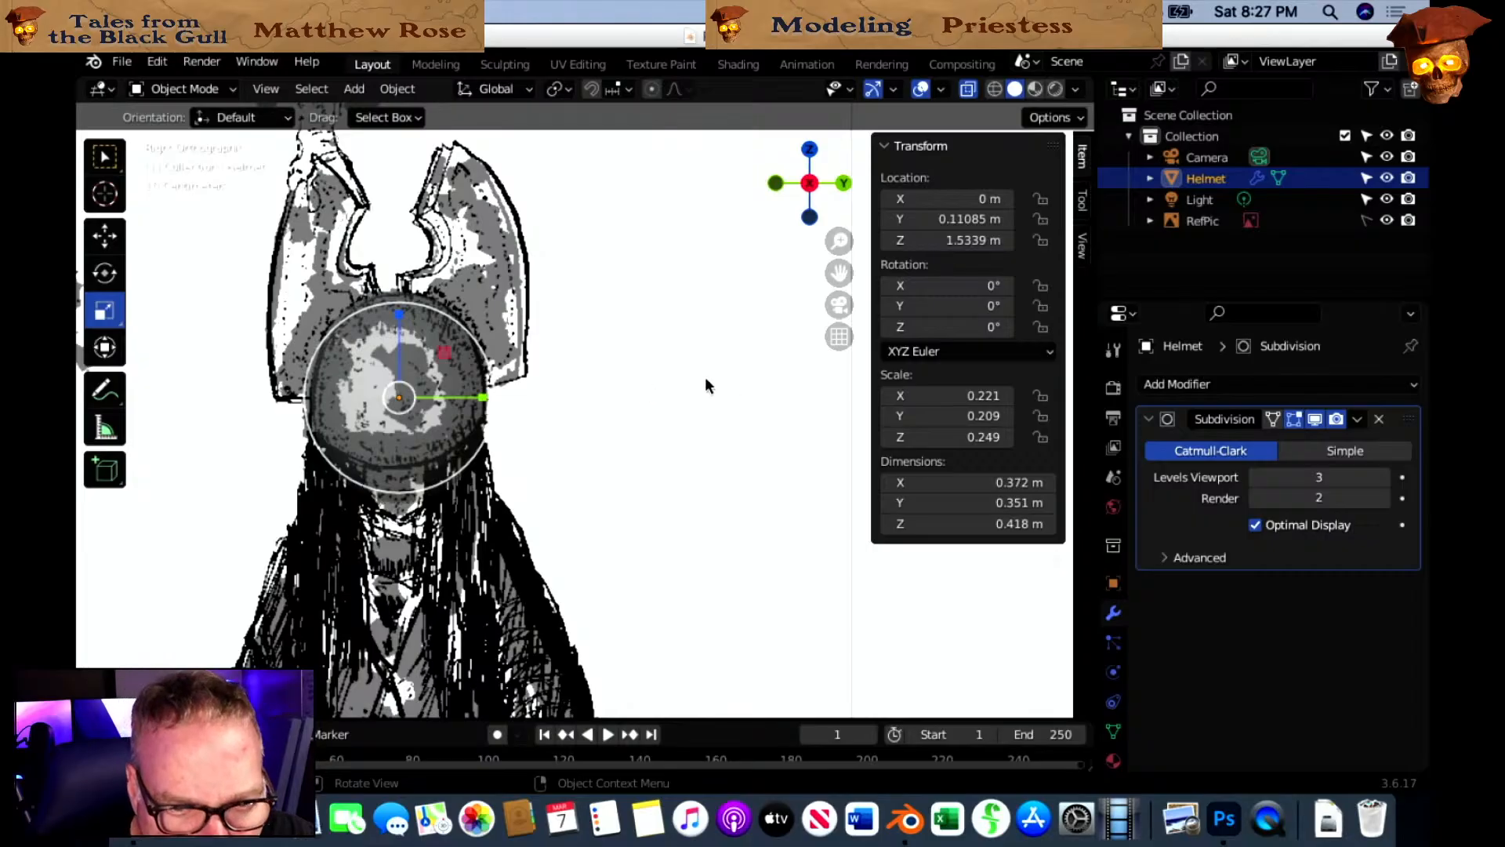
click(619, 420)
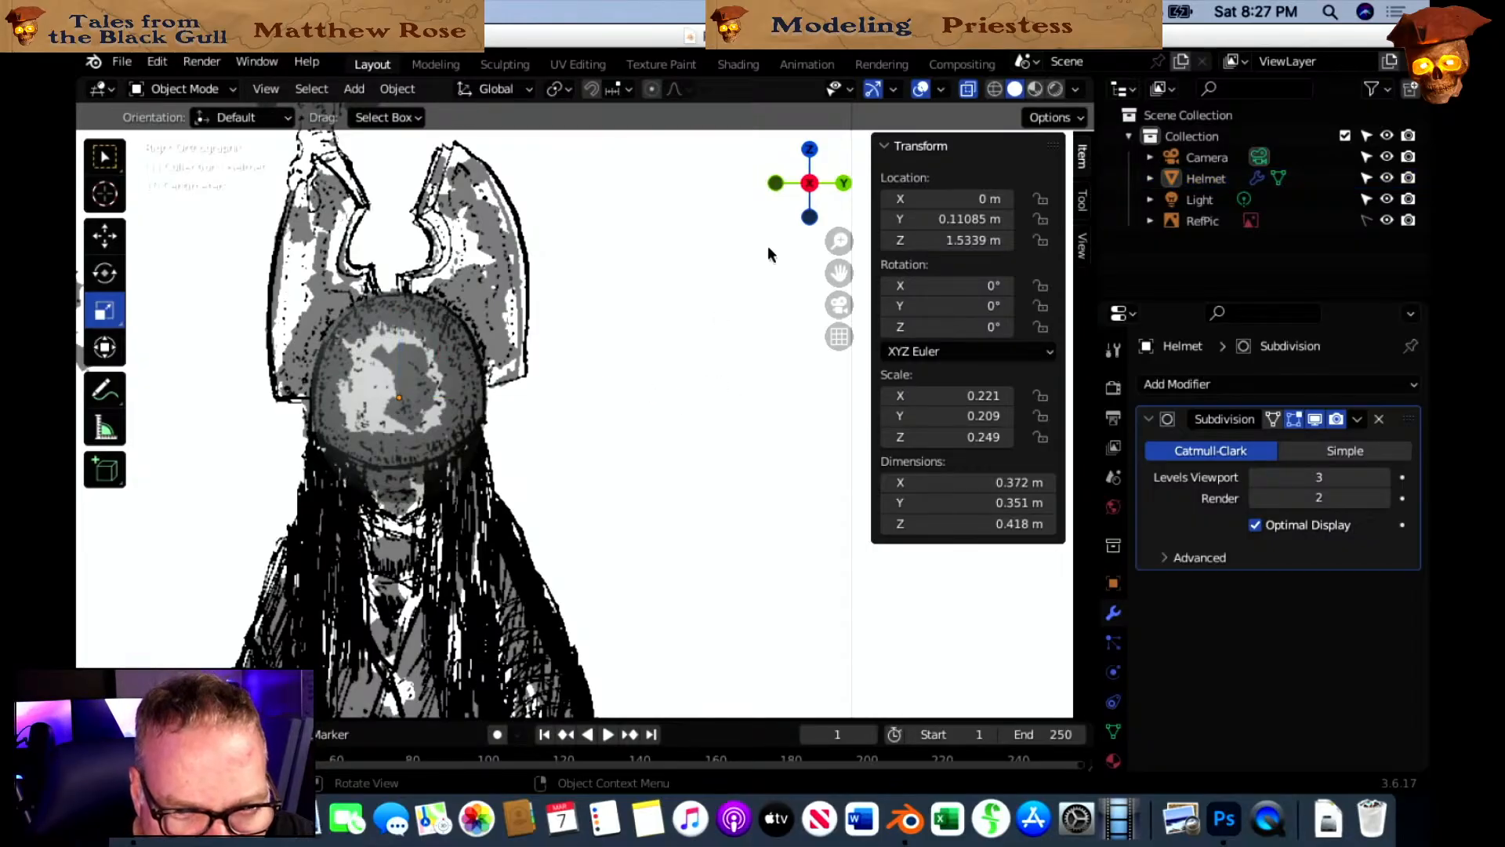
scroll(631, 419, up, 6)
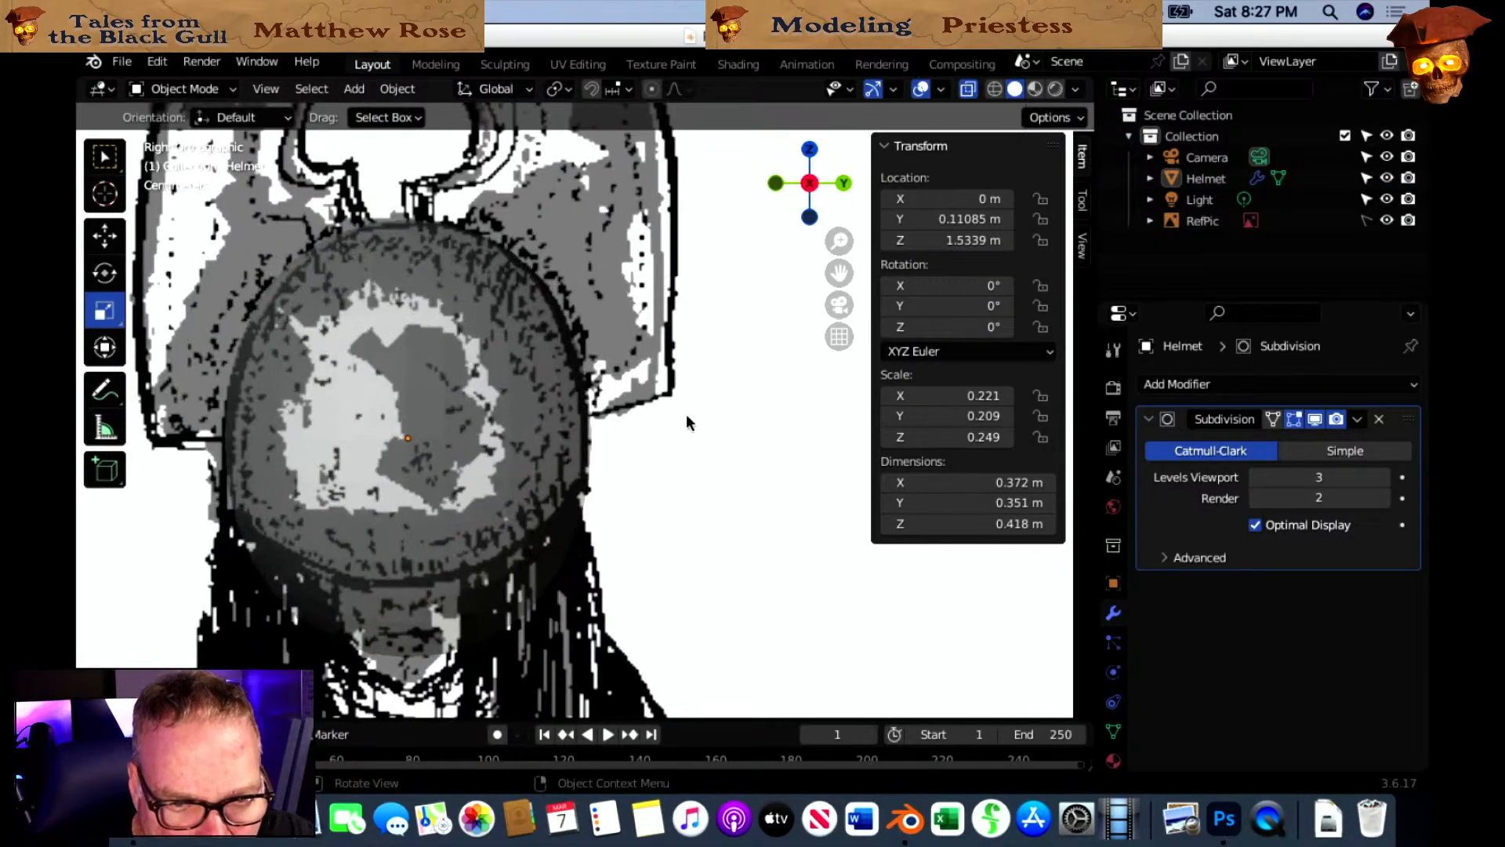
scroll(635, 419, up, 3)
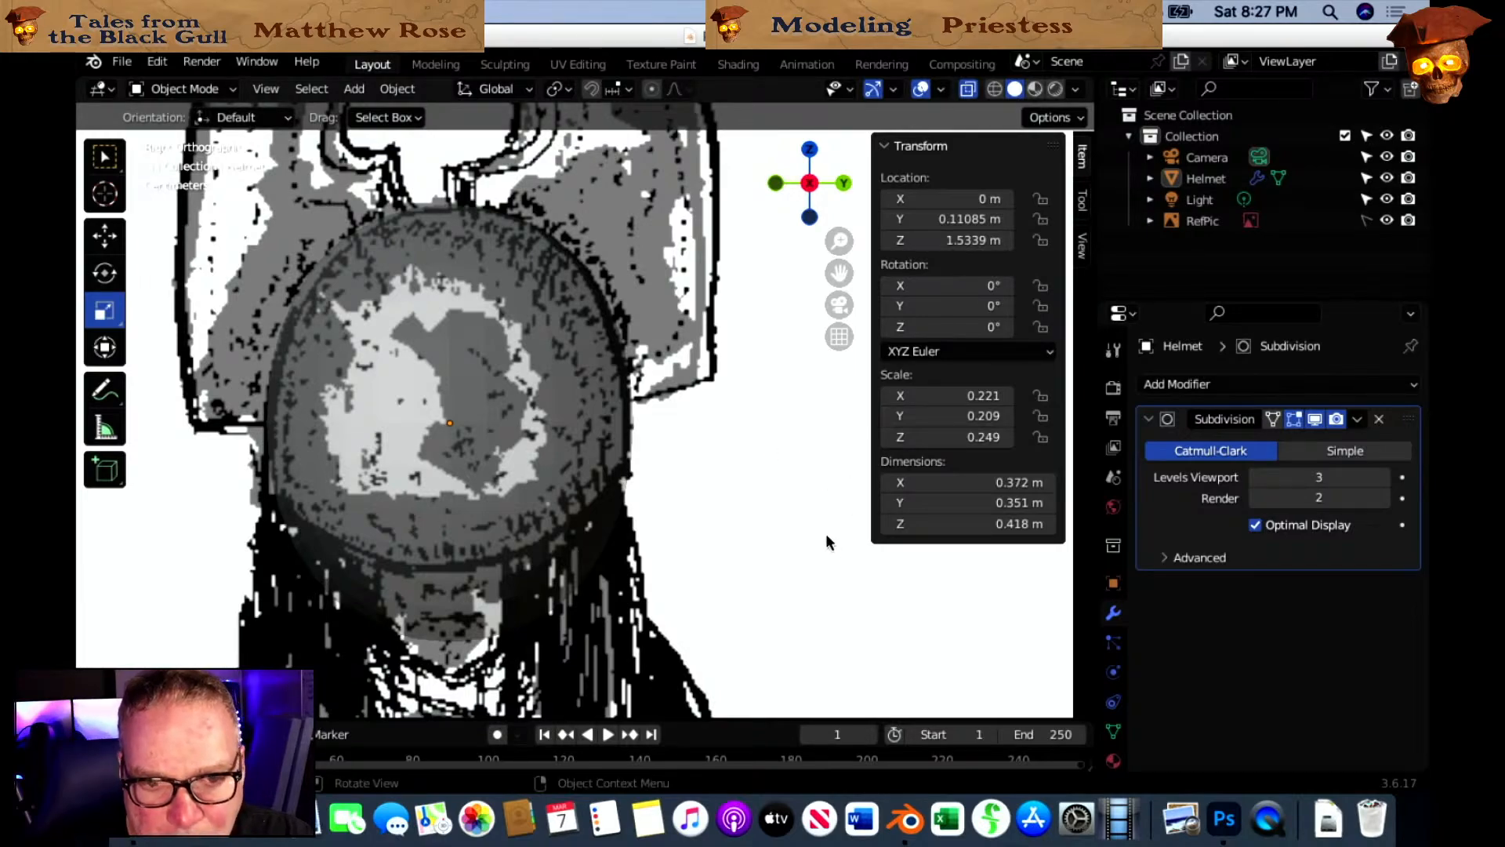
scroll(821, 515, down, 5)
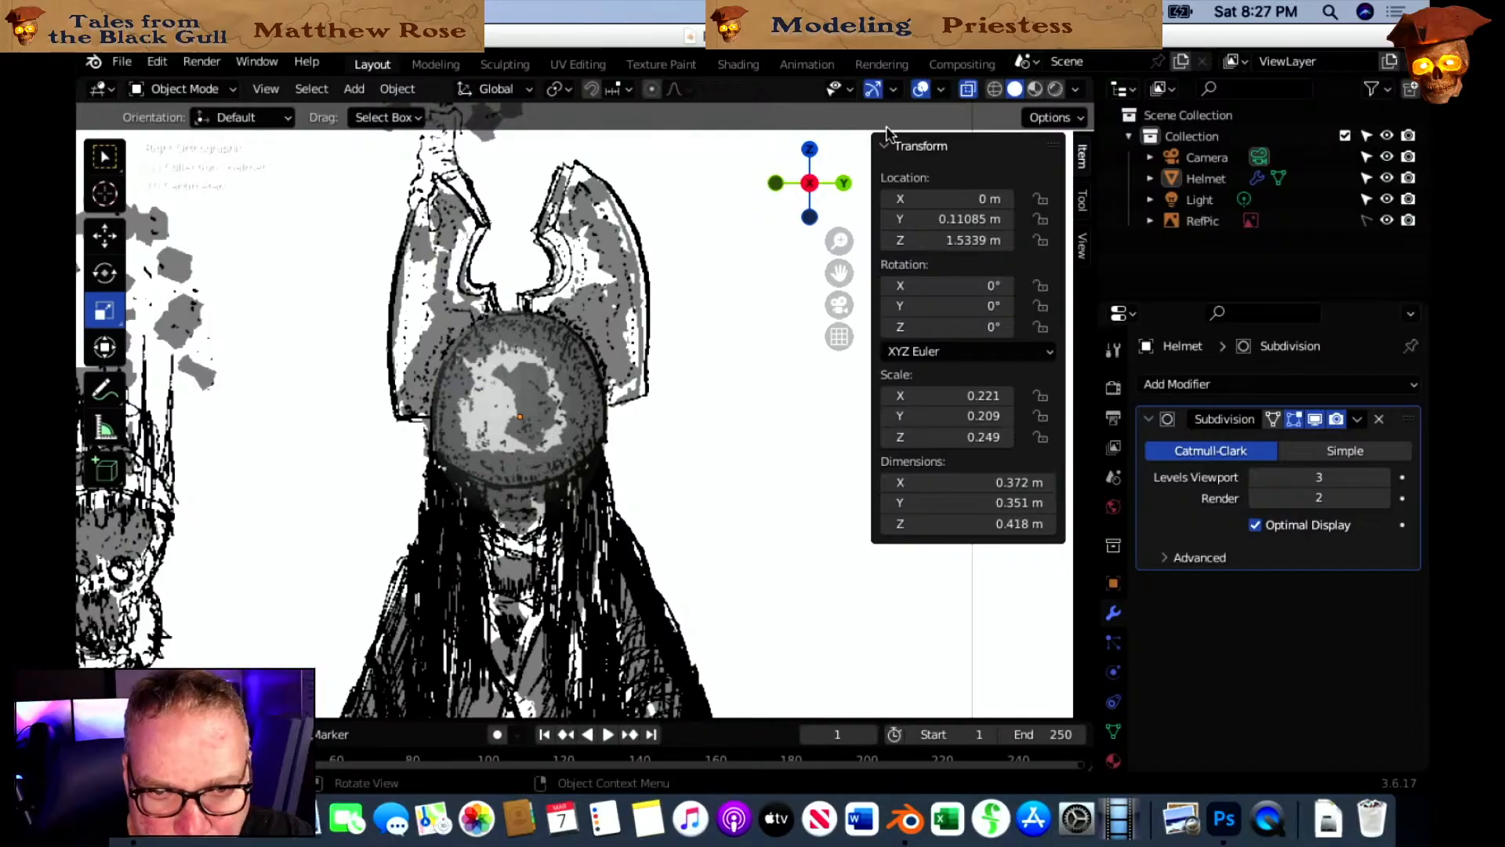
click(968, 89)
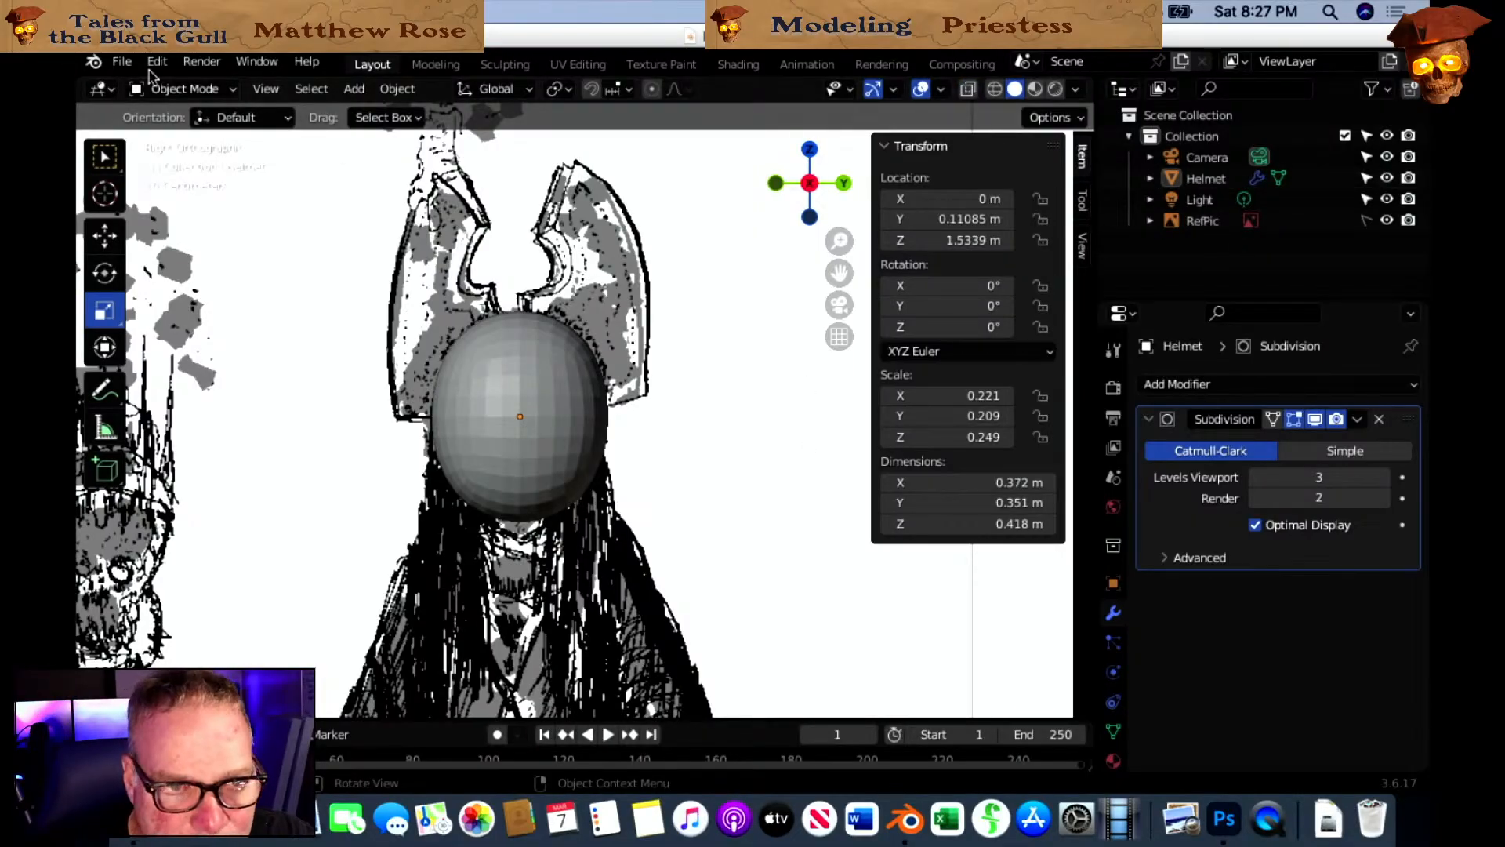
Save the file as a new version named Priestess A2 Helmet.blend in the 15. Priestess folder.
click(121, 63)
click(164, 222)
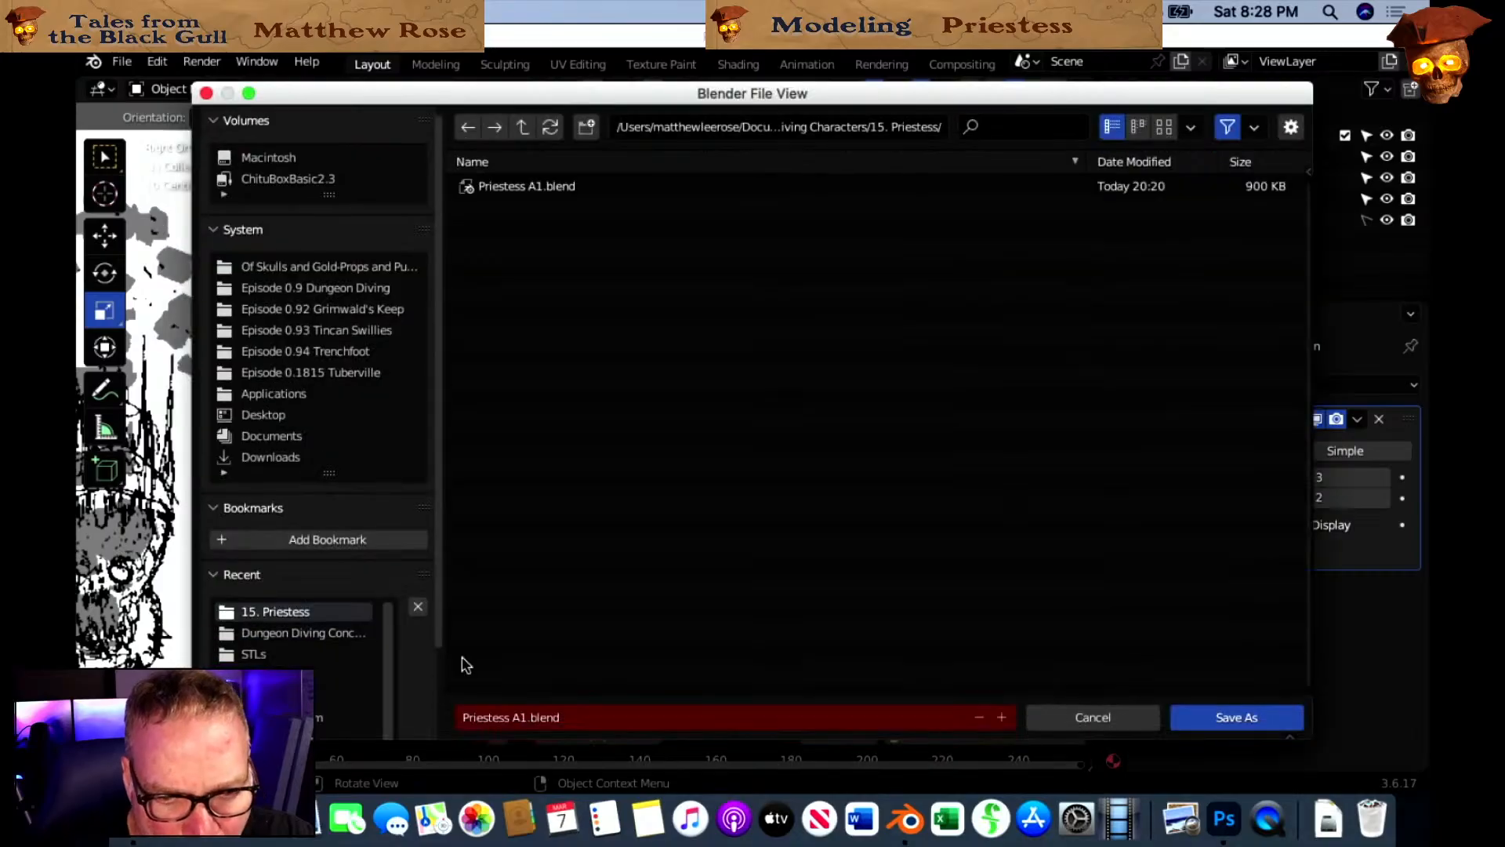
click(1001, 717)
click(527, 717)
click(527, 717)
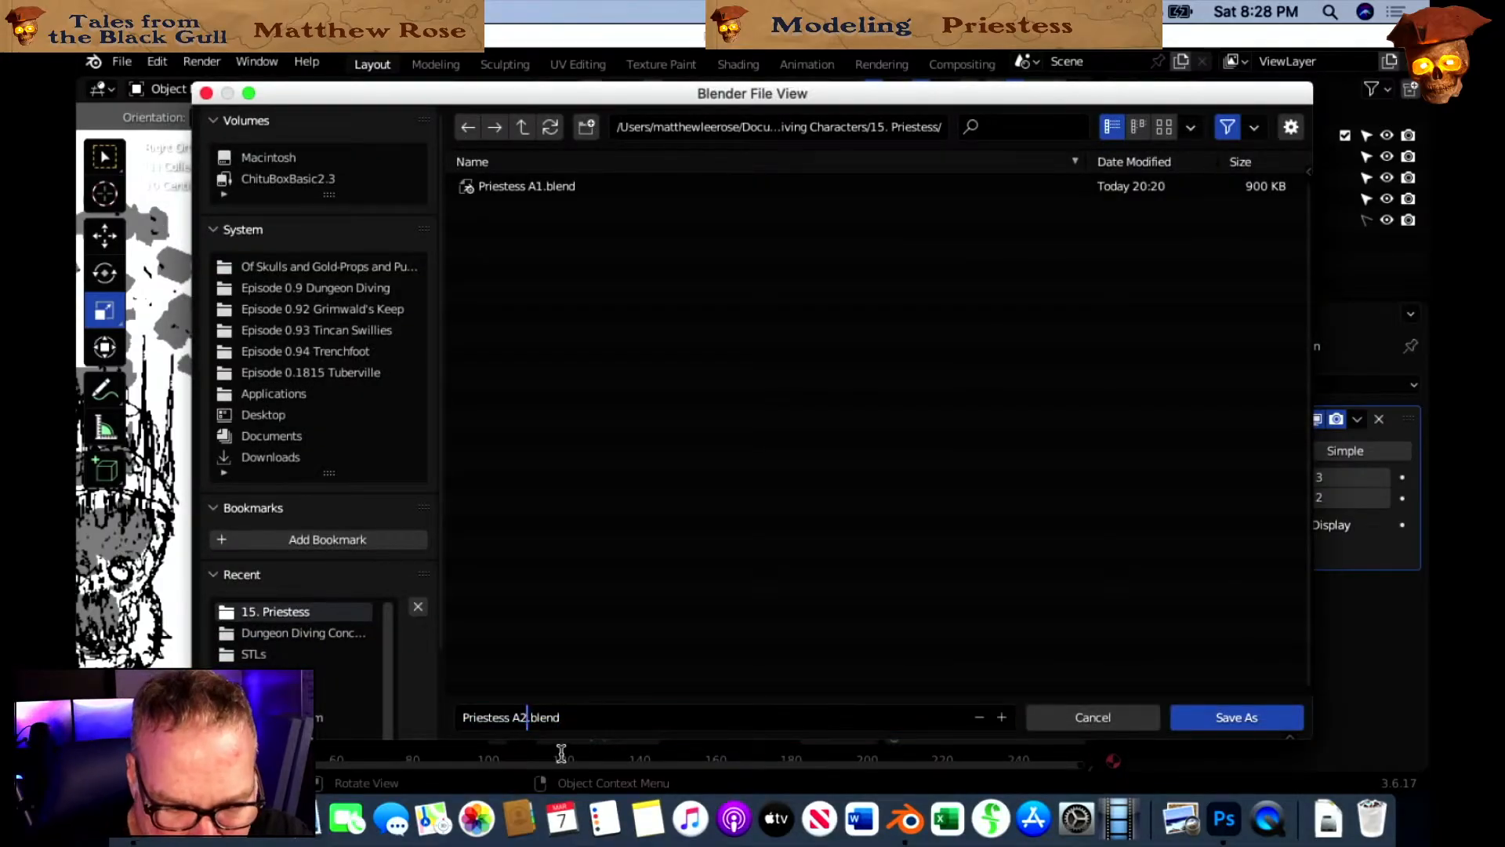
text(Helmet)
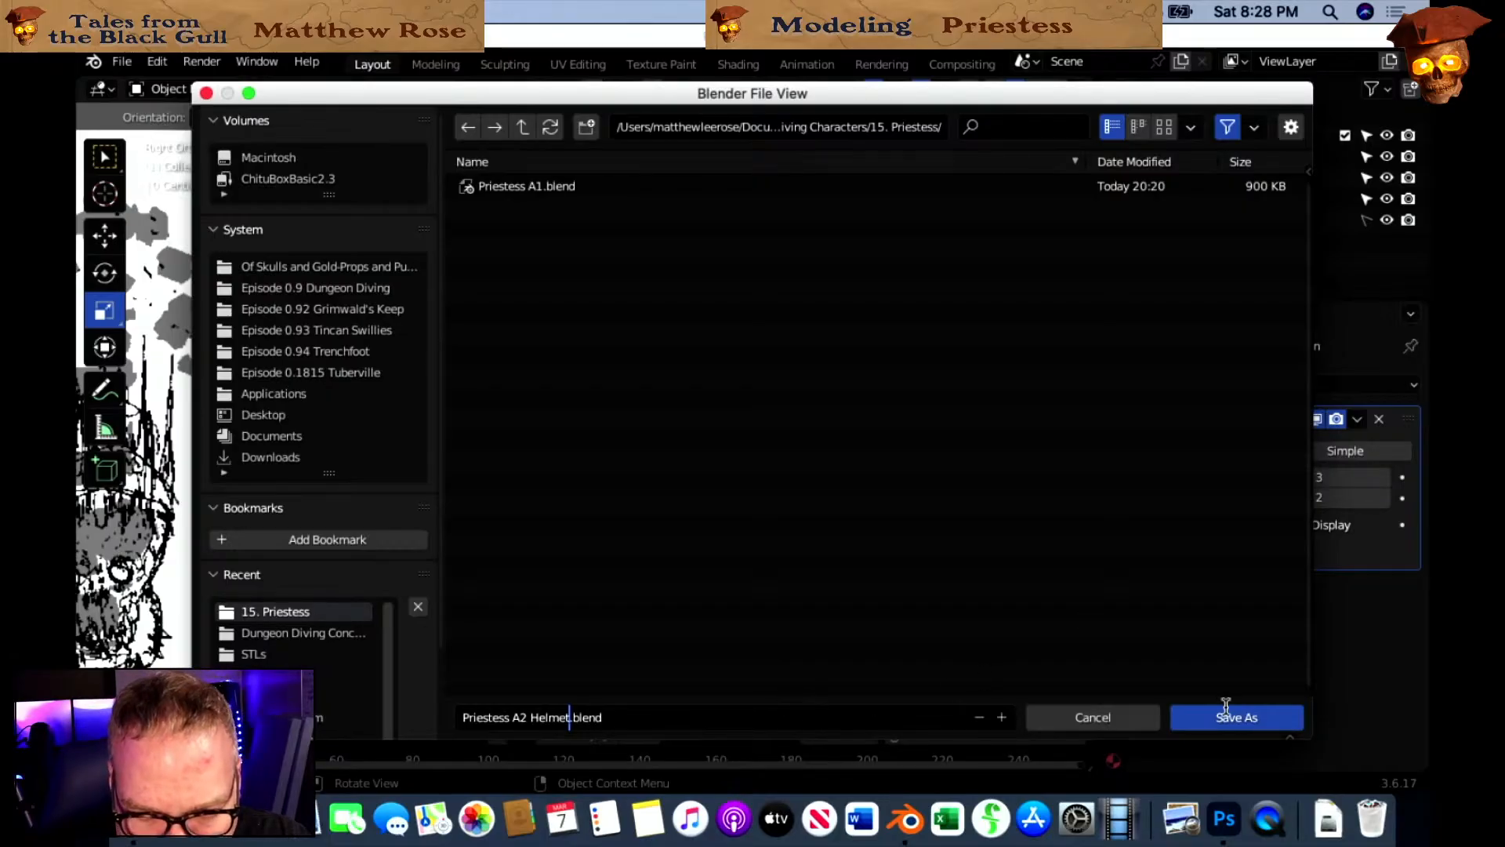
click(1250, 718)
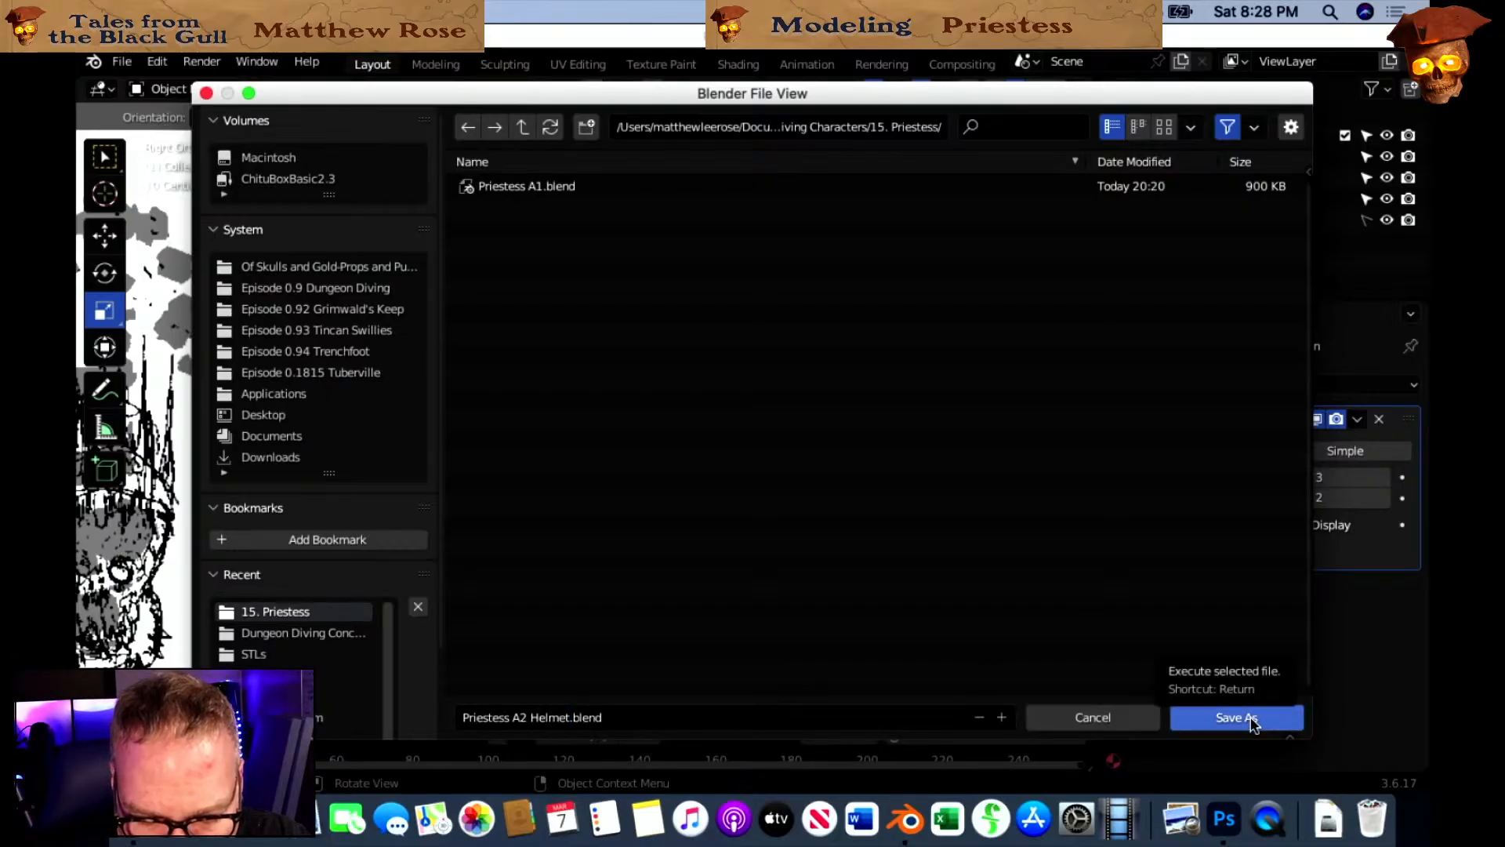
click(1252, 721)
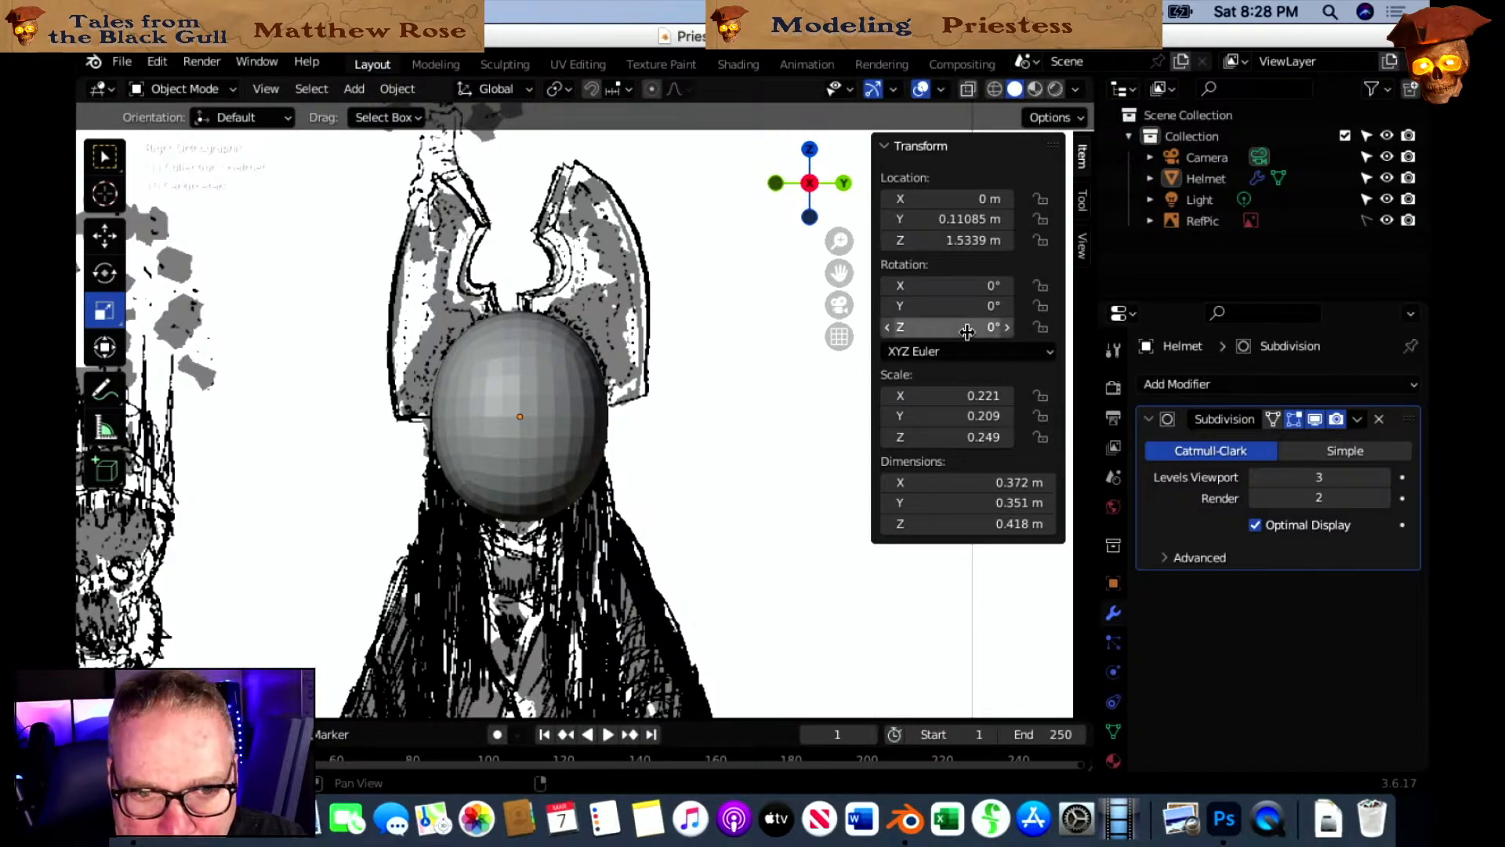
Hide the RefPic sketch and add a lattice object, opening its lattice data settings.
click(1387, 221)
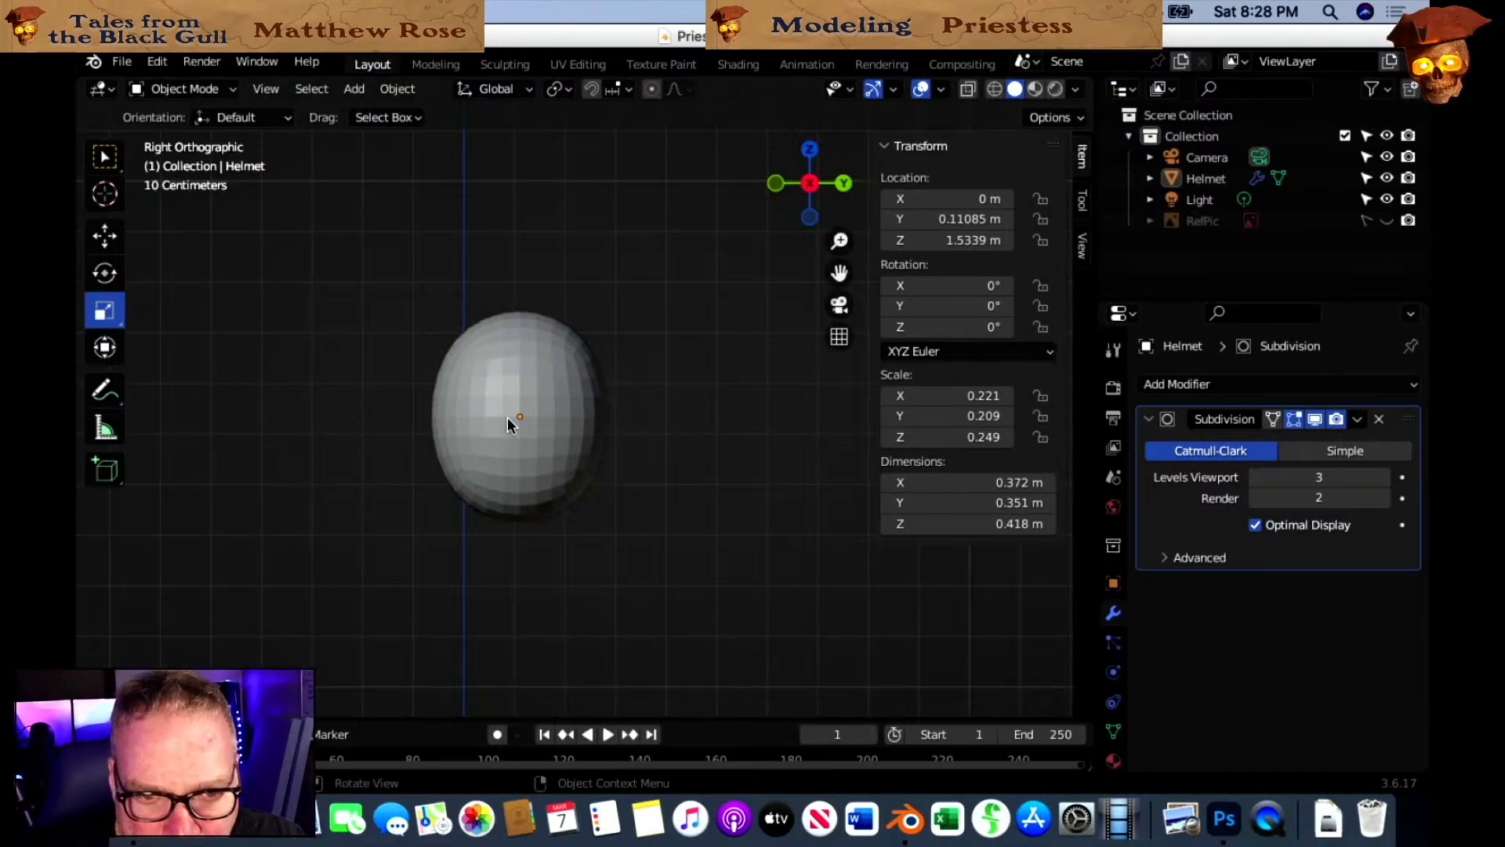
click(354, 89)
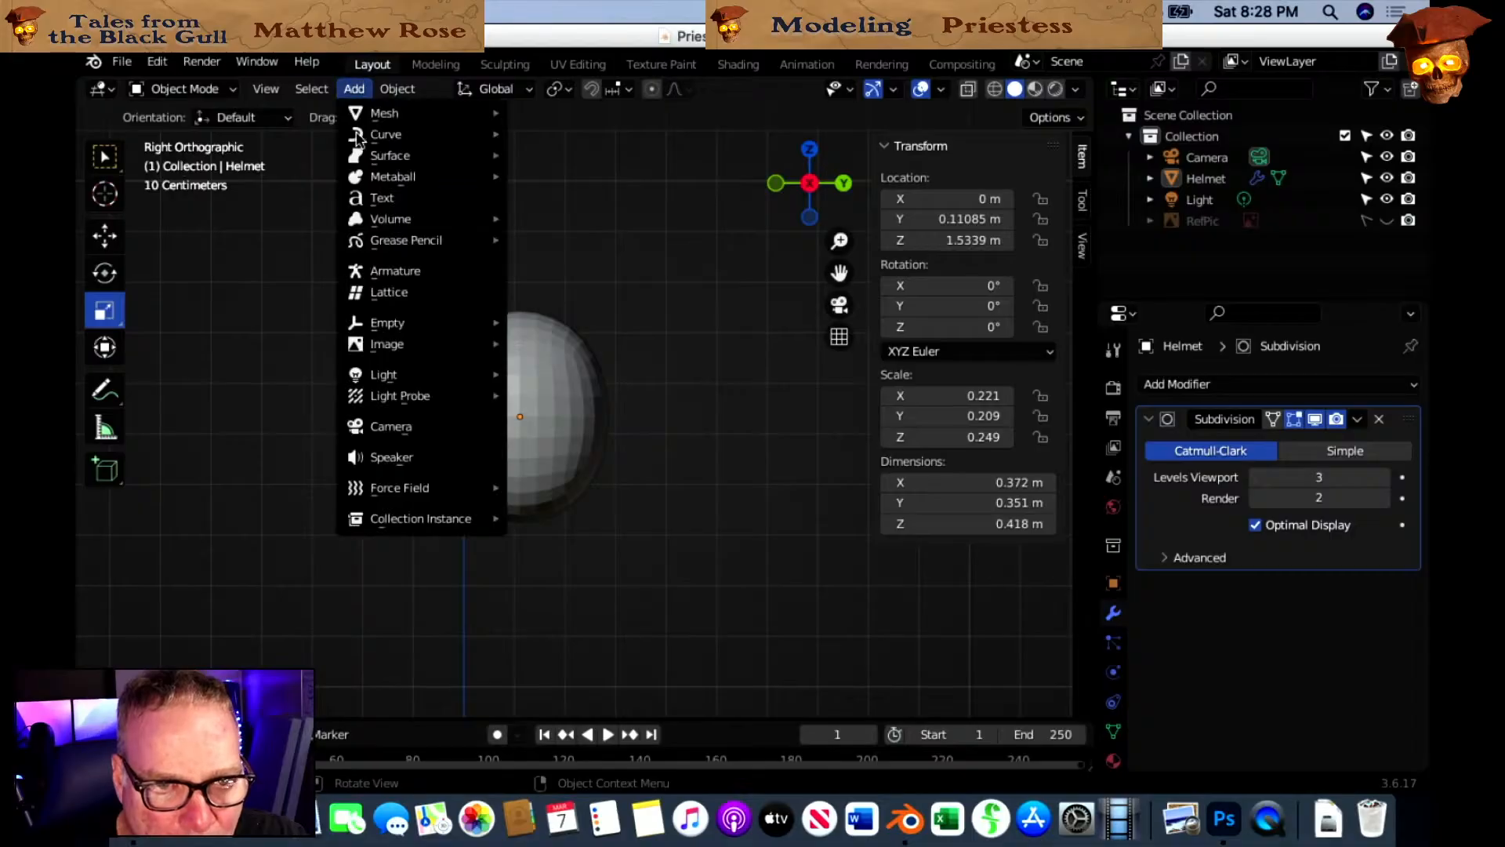
click(412, 293)
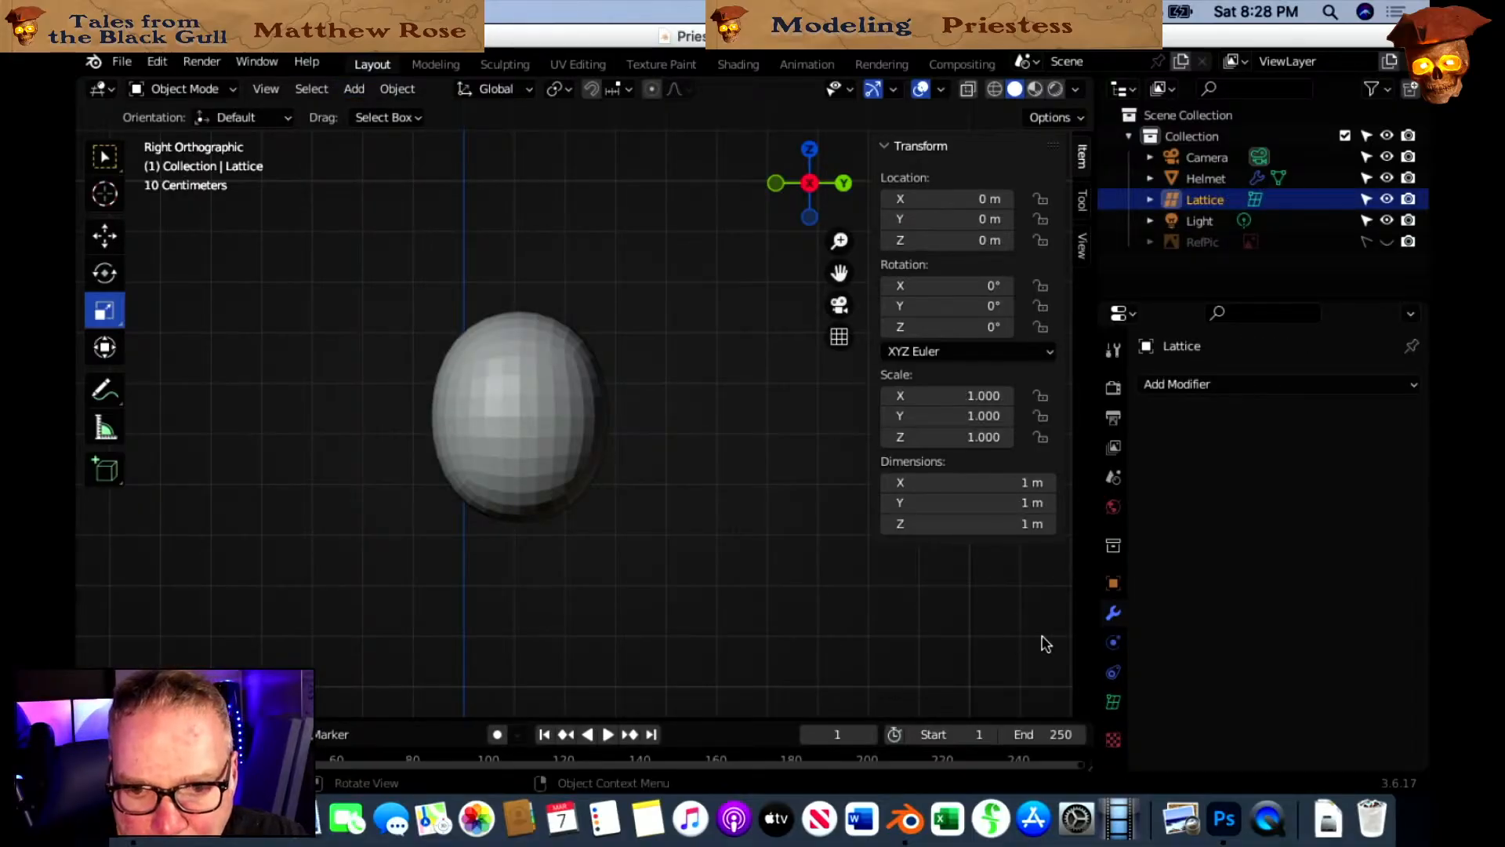
click(1114, 702)
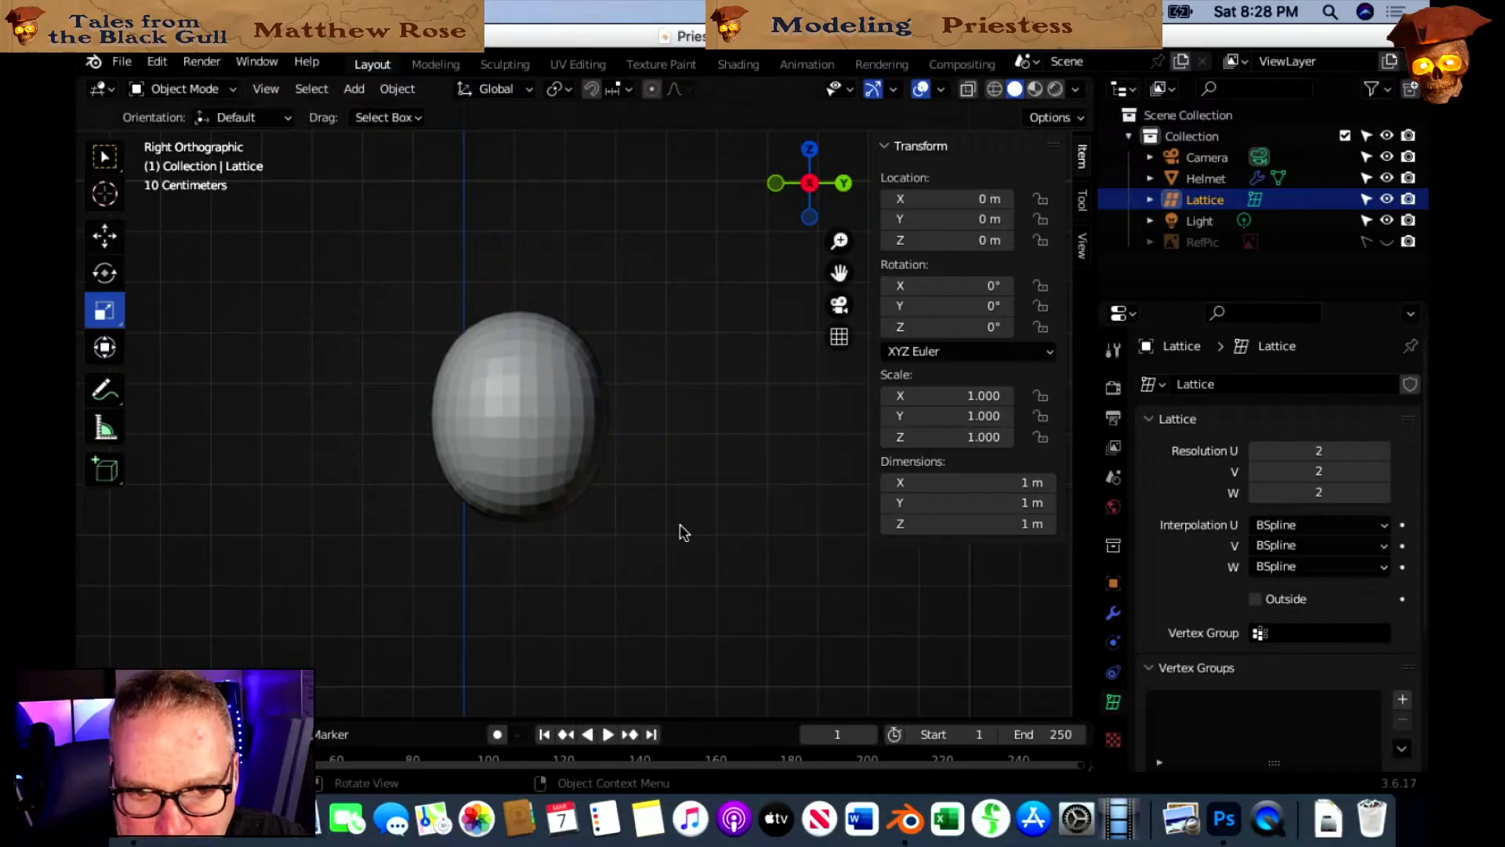
Scale the lattice to about 0.369 and move it over the Helmet's lower part, about Y 0.104 m, Z 1.335 m.
scroll(608, 537, down, 5)
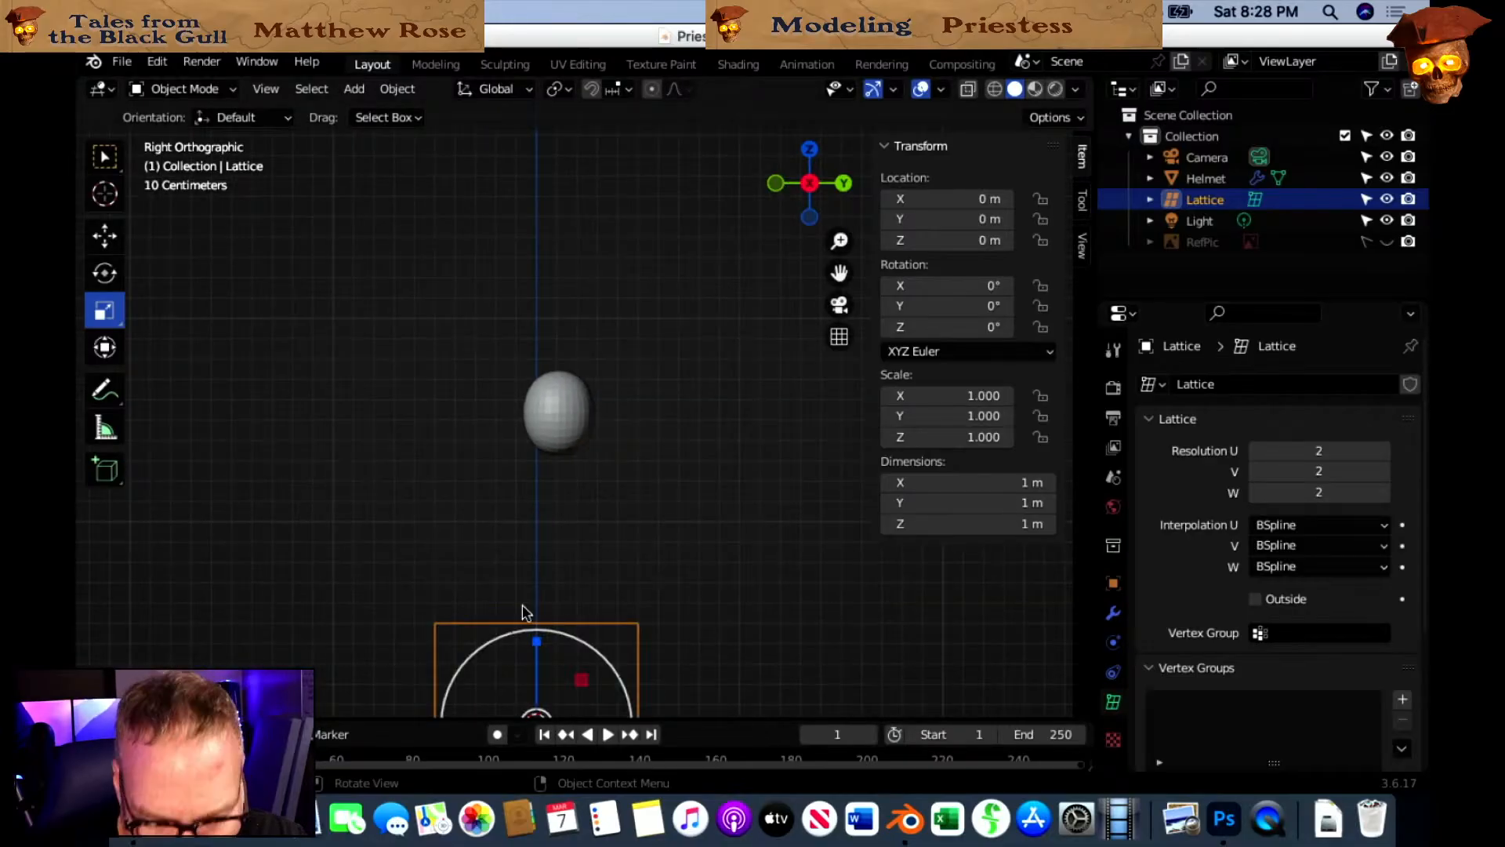
key(g)
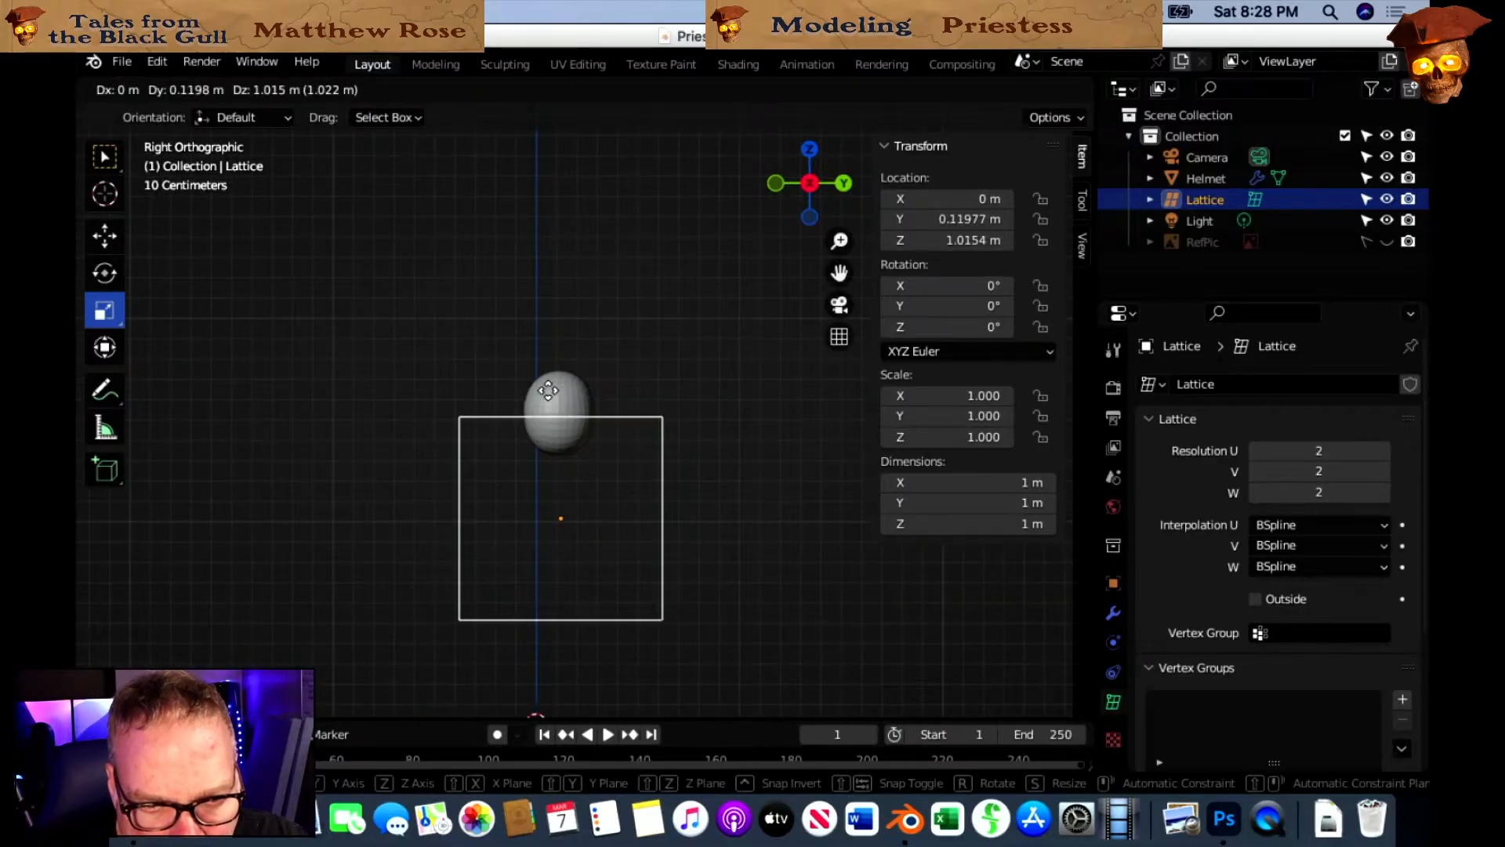
click(548, 396)
scroll(623, 519, up, 4)
key(s)
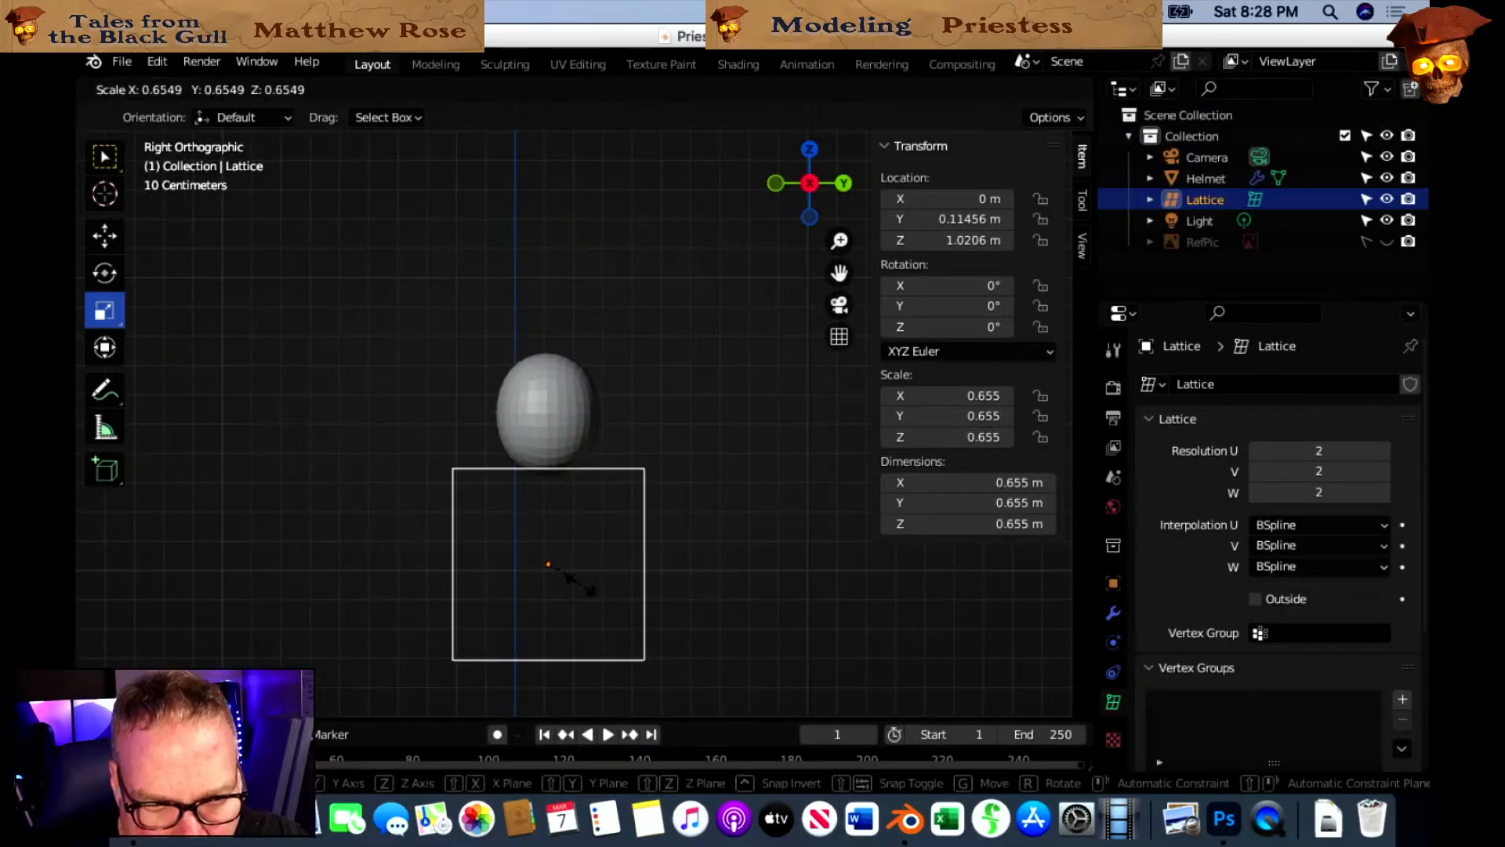
click(579, 578)
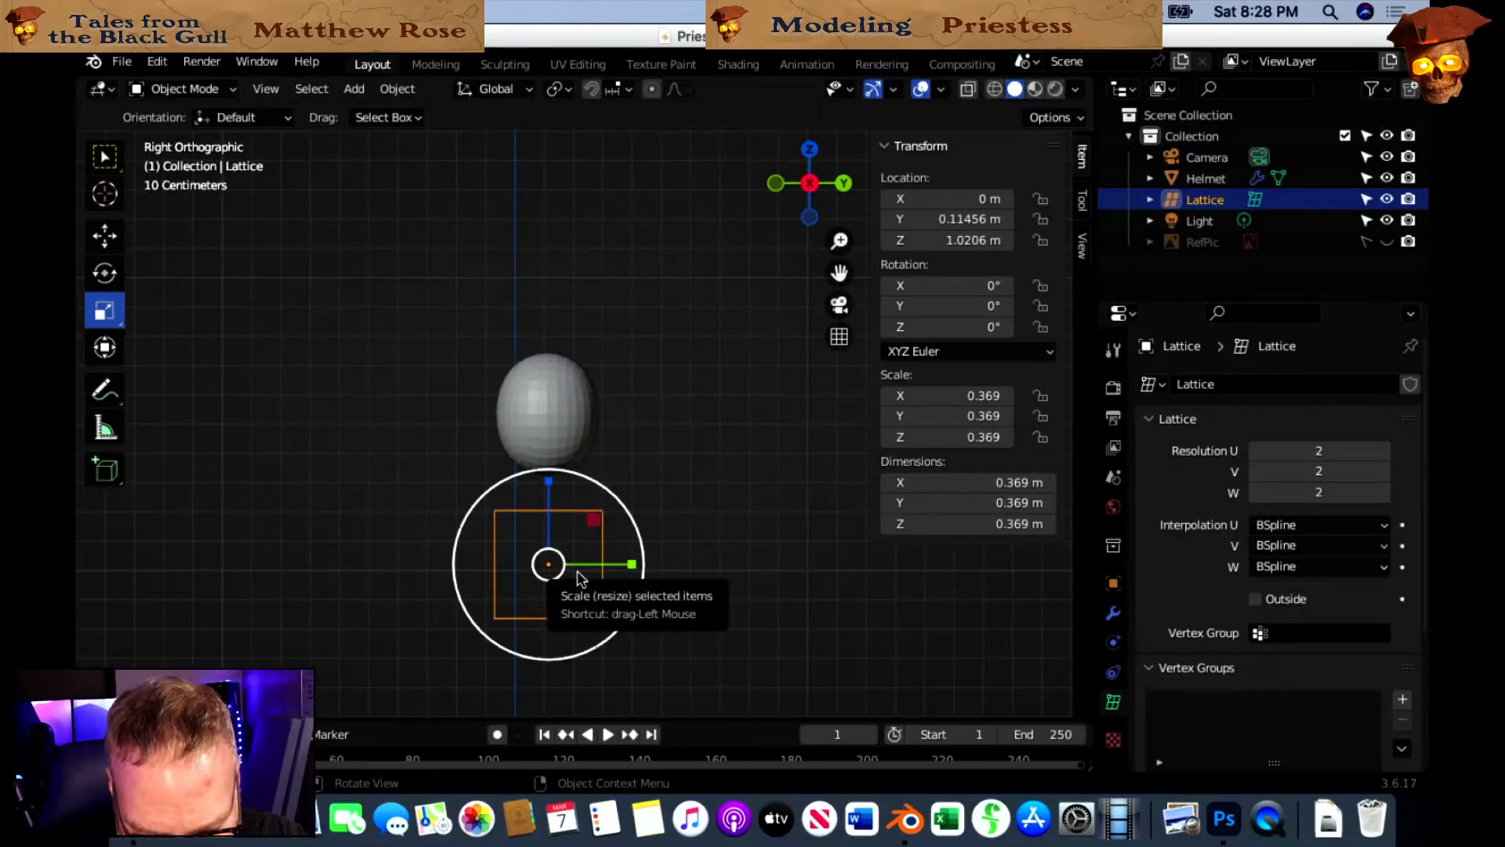
key(g)
click(577, 478)
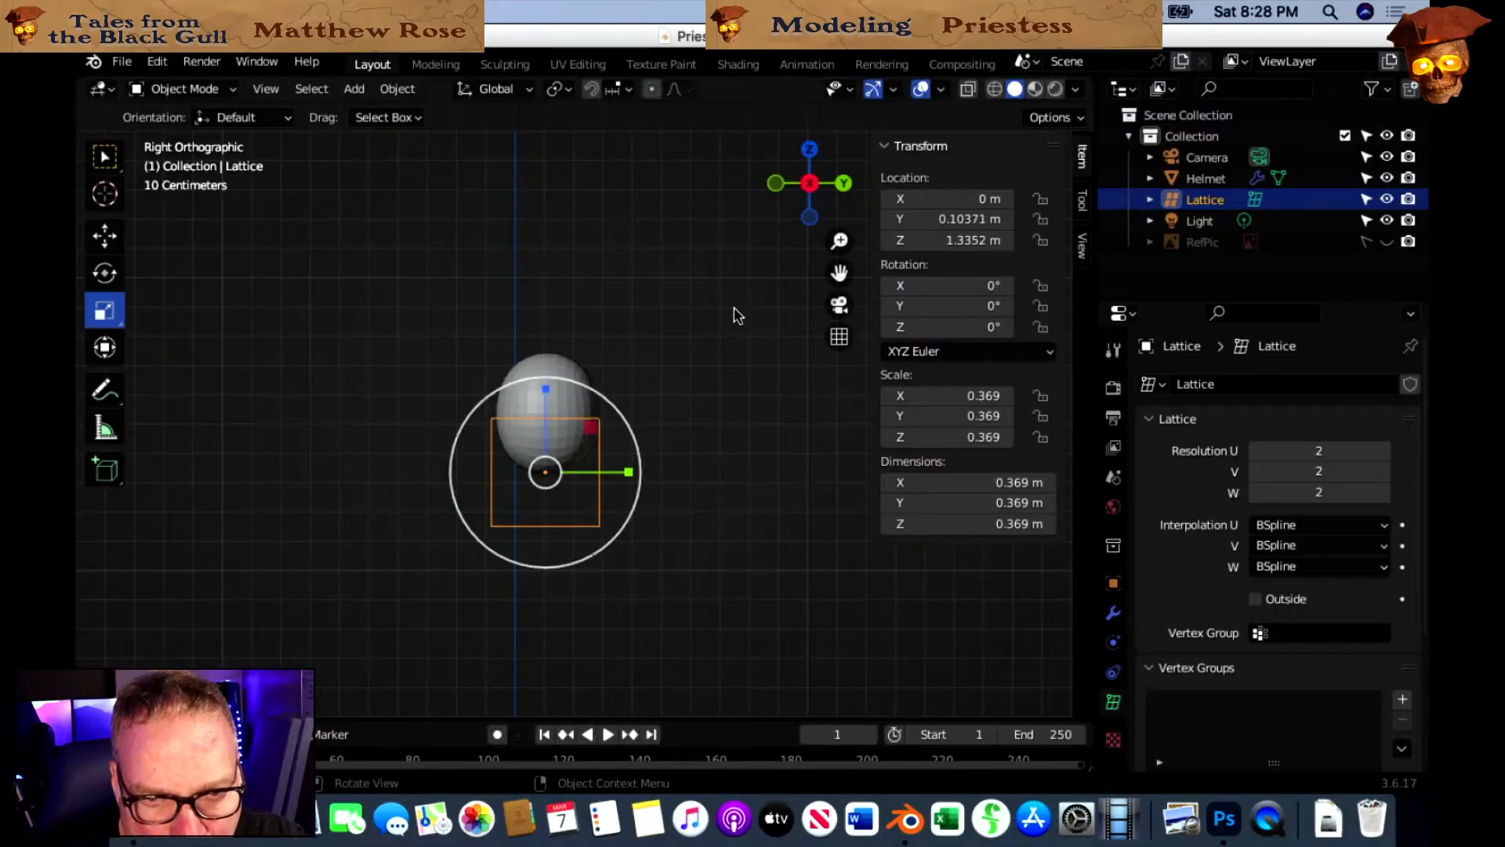
click(775, 183)
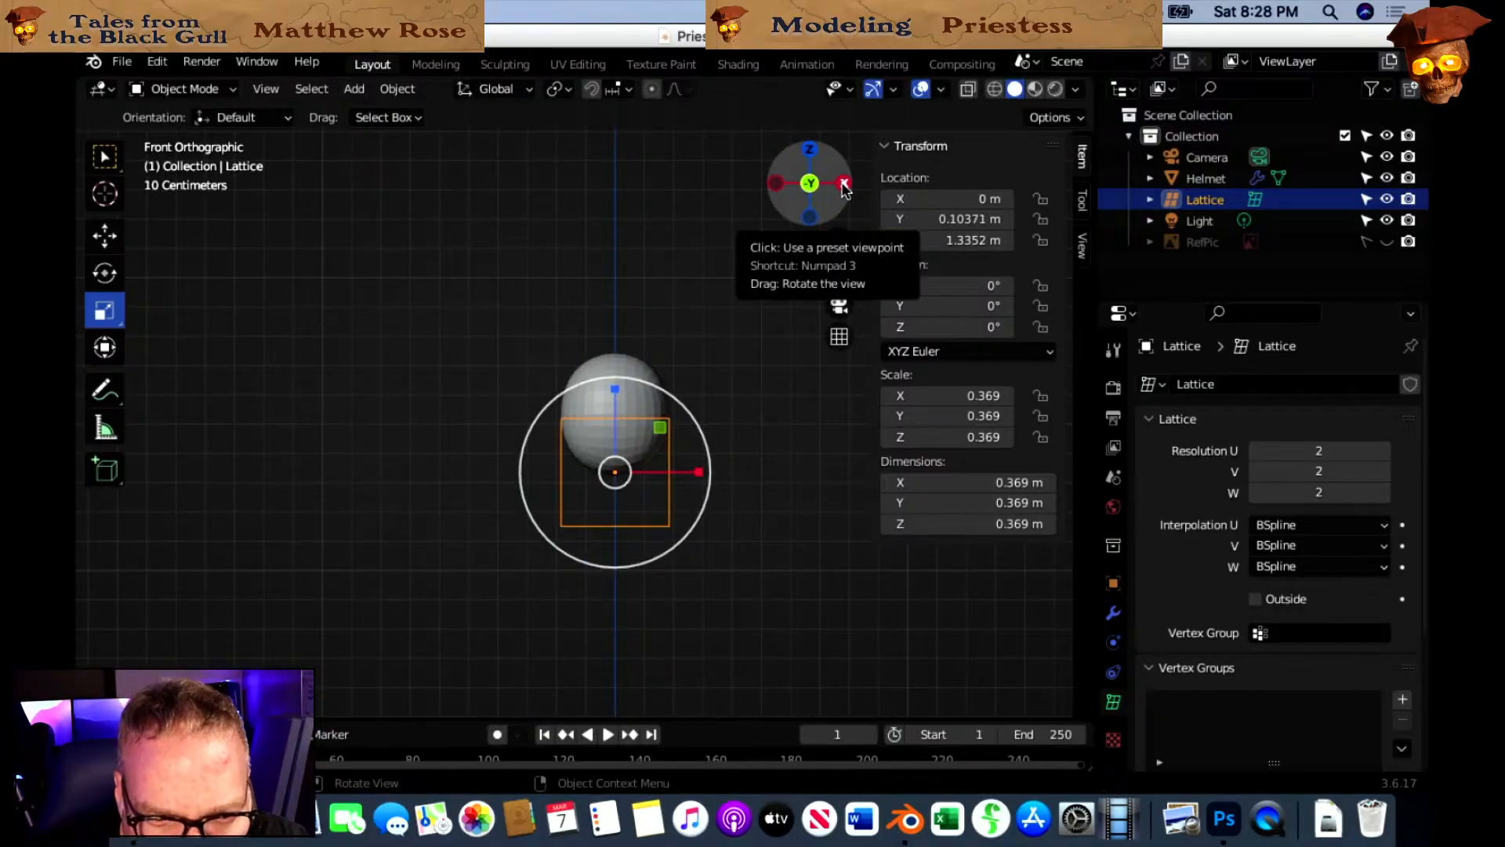
click(843, 183)
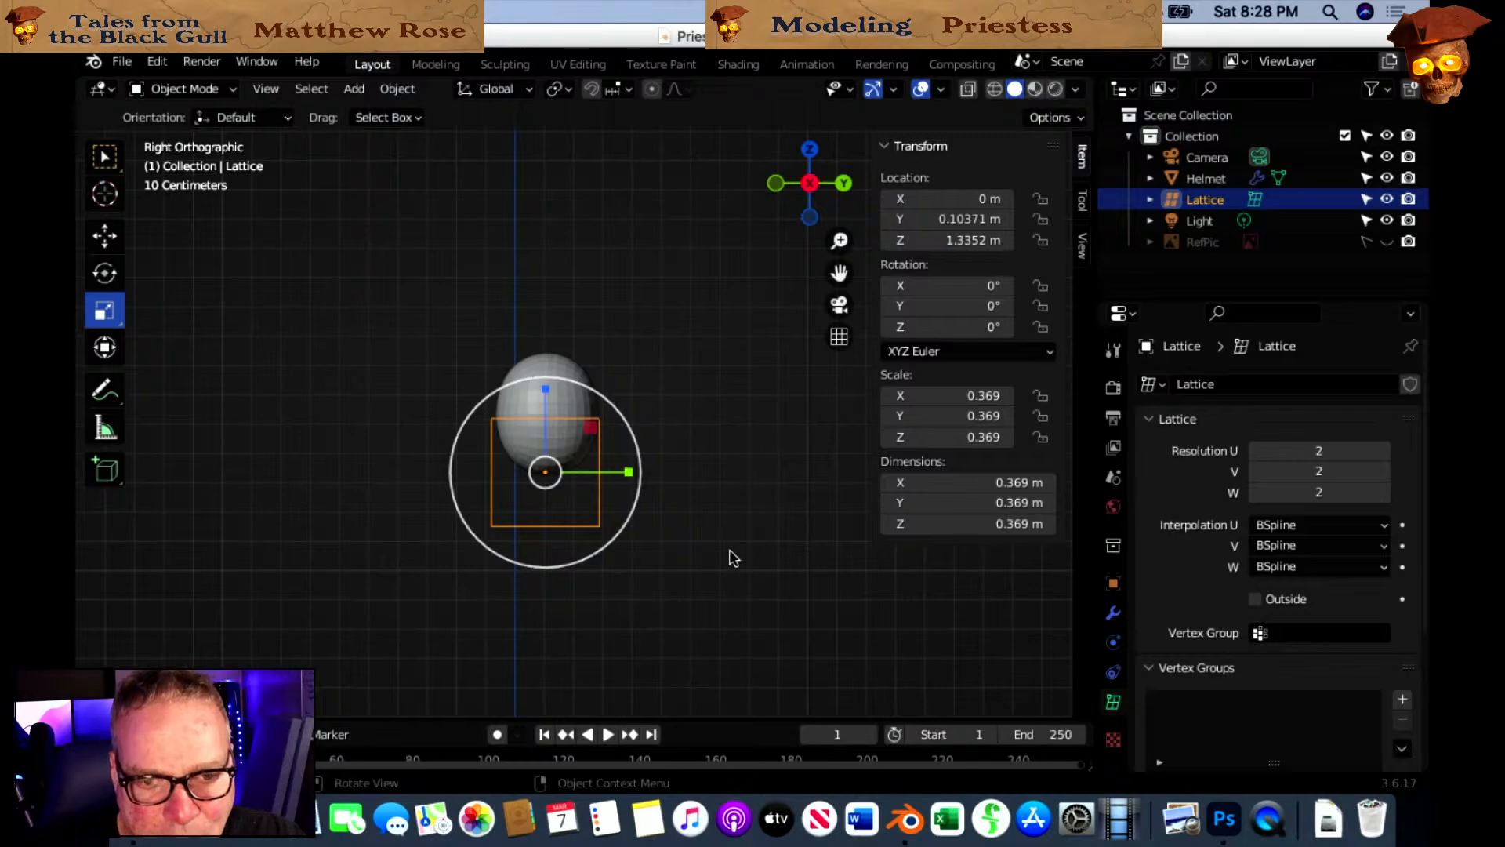
Set the lattice resolution to 3 in U, V and W.
scroll(729, 558, up, 3)
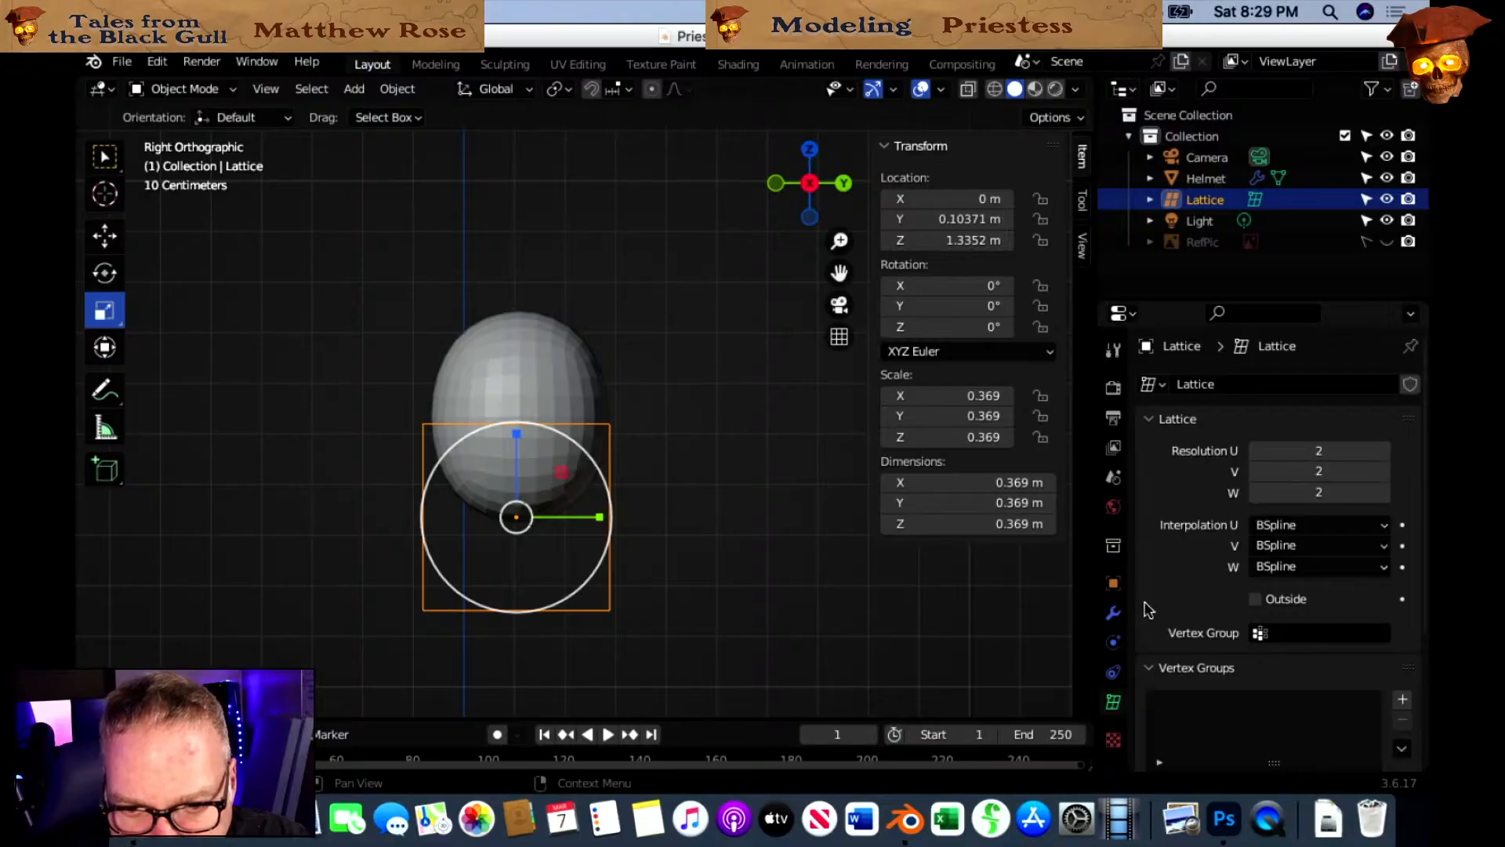
click(1383, 451)
click(1382, 472)
click(1383, 493)
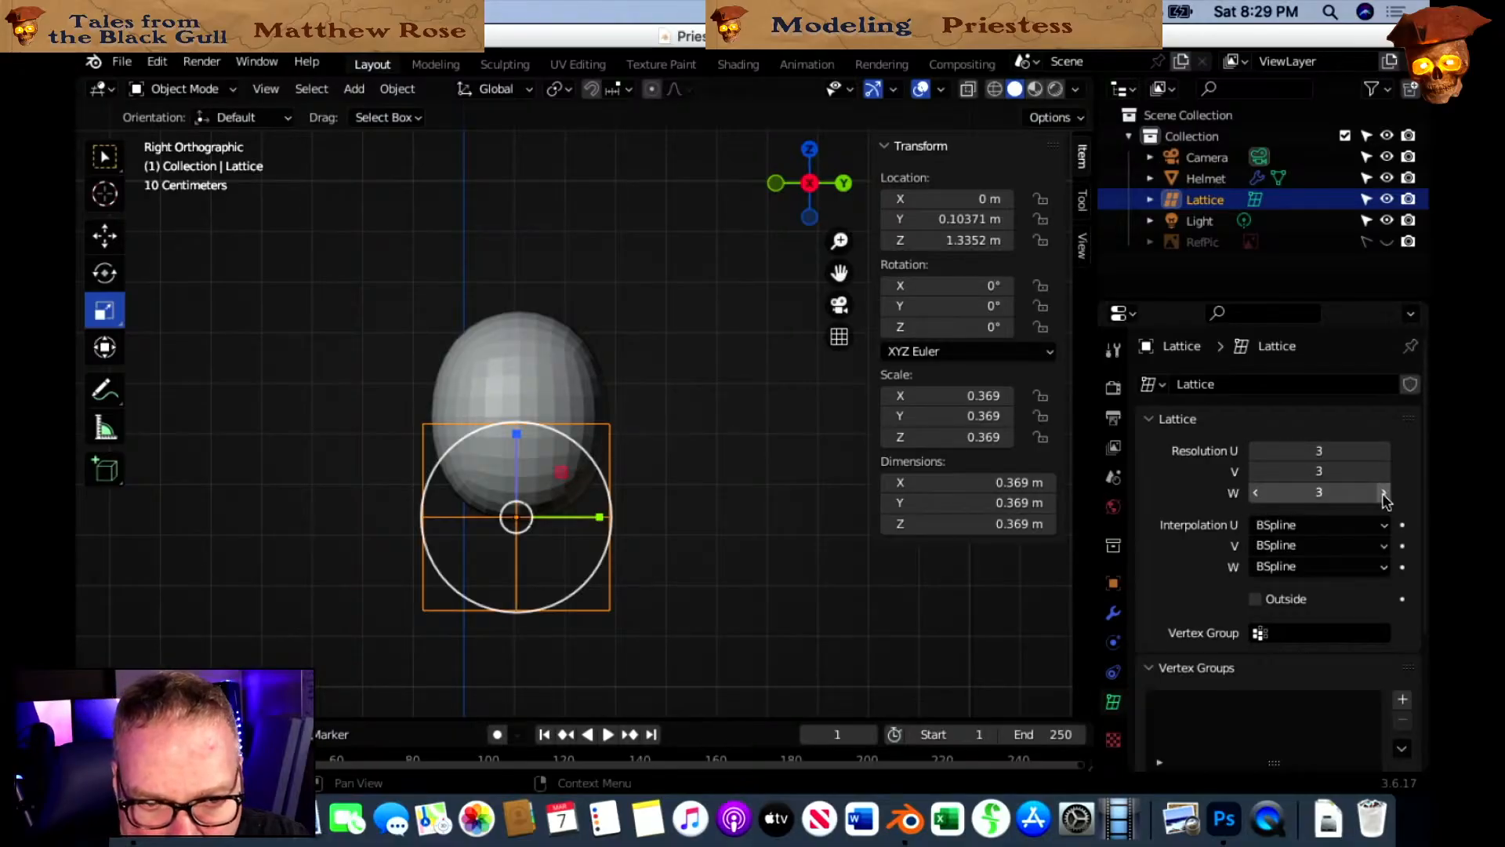
mouse_move(655, 514)
middle_down()
mouse_move(645, 500)
mouse_move(666, 496)
middle_up()
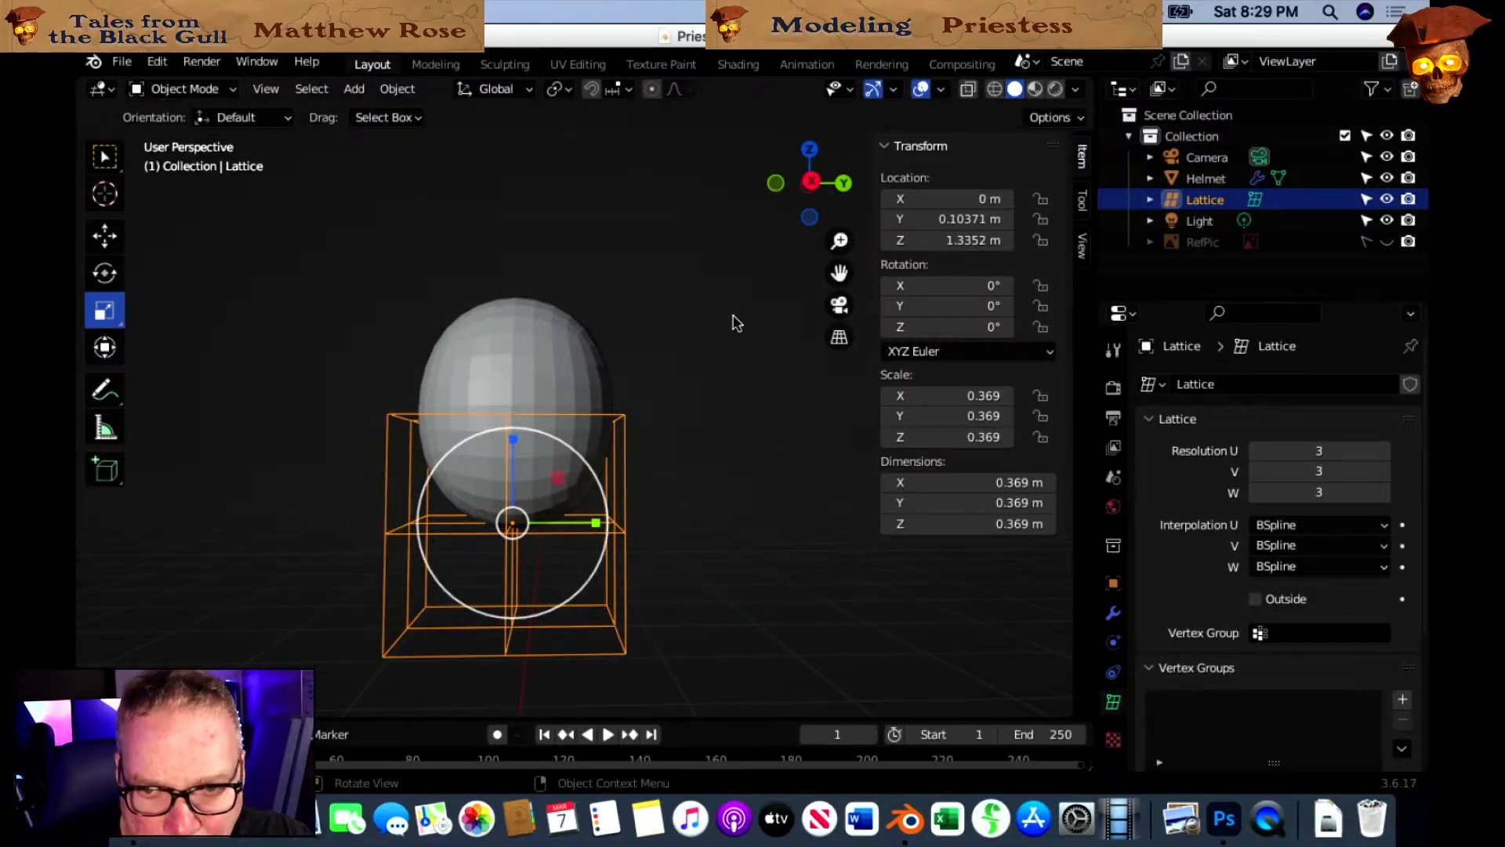
Apply the Subdivision modifier on the Helmet.
click(568, 353)
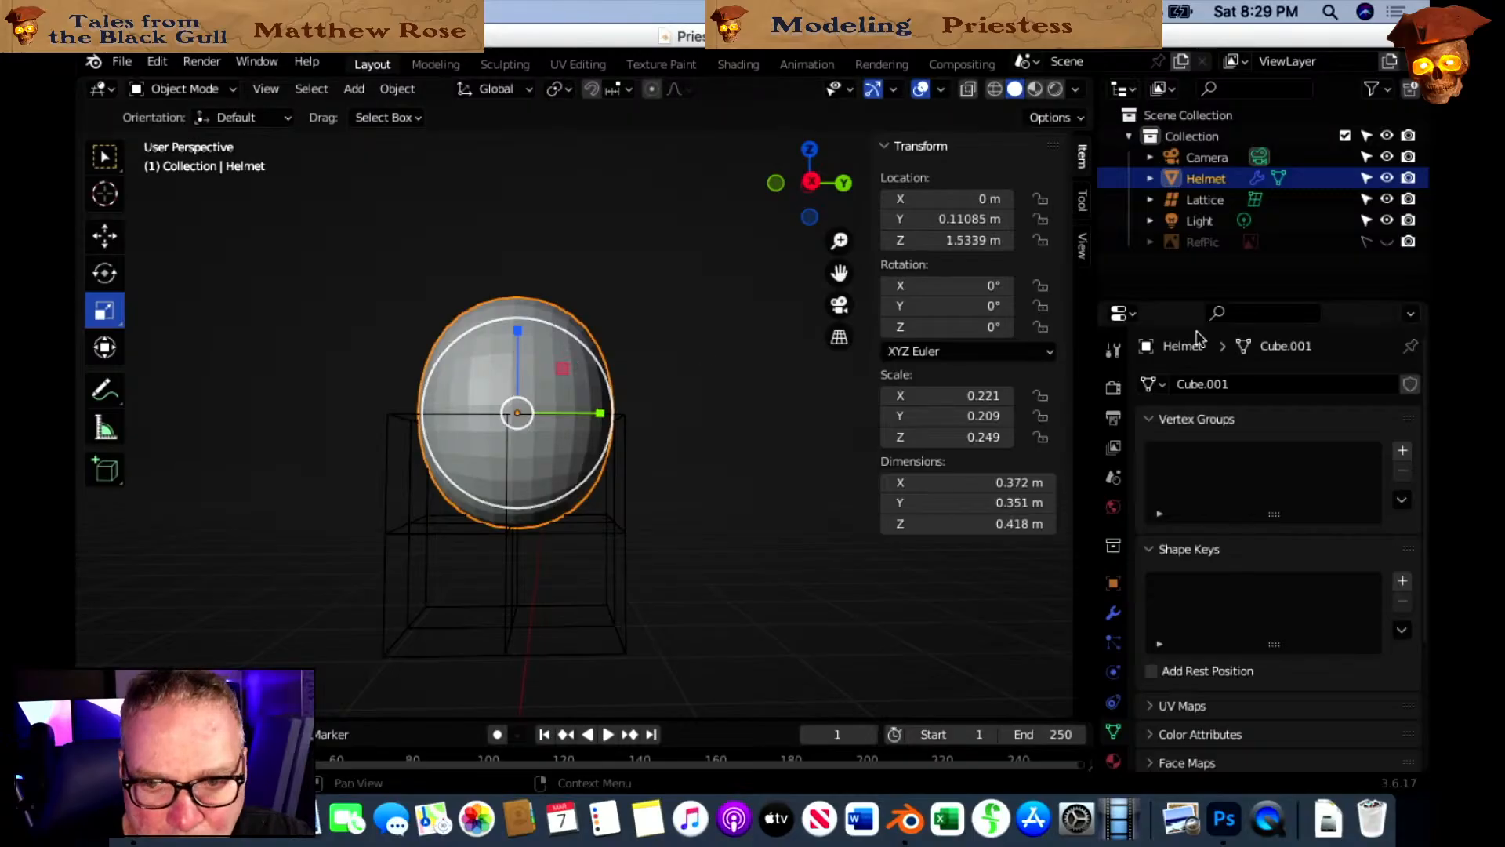
click(1113, 612)
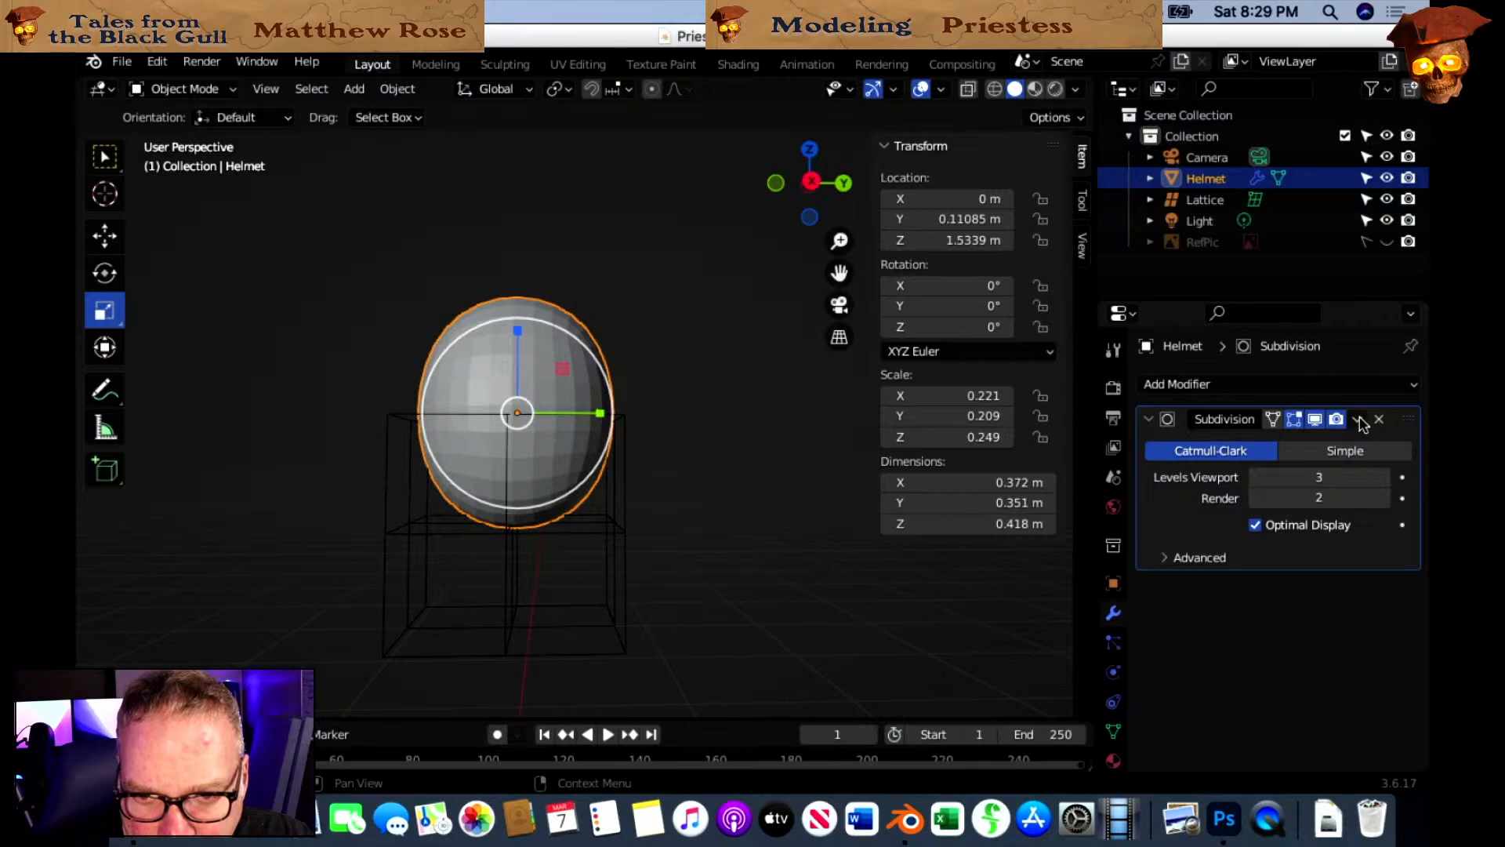
click(1359, 421)
click(1326, 445)
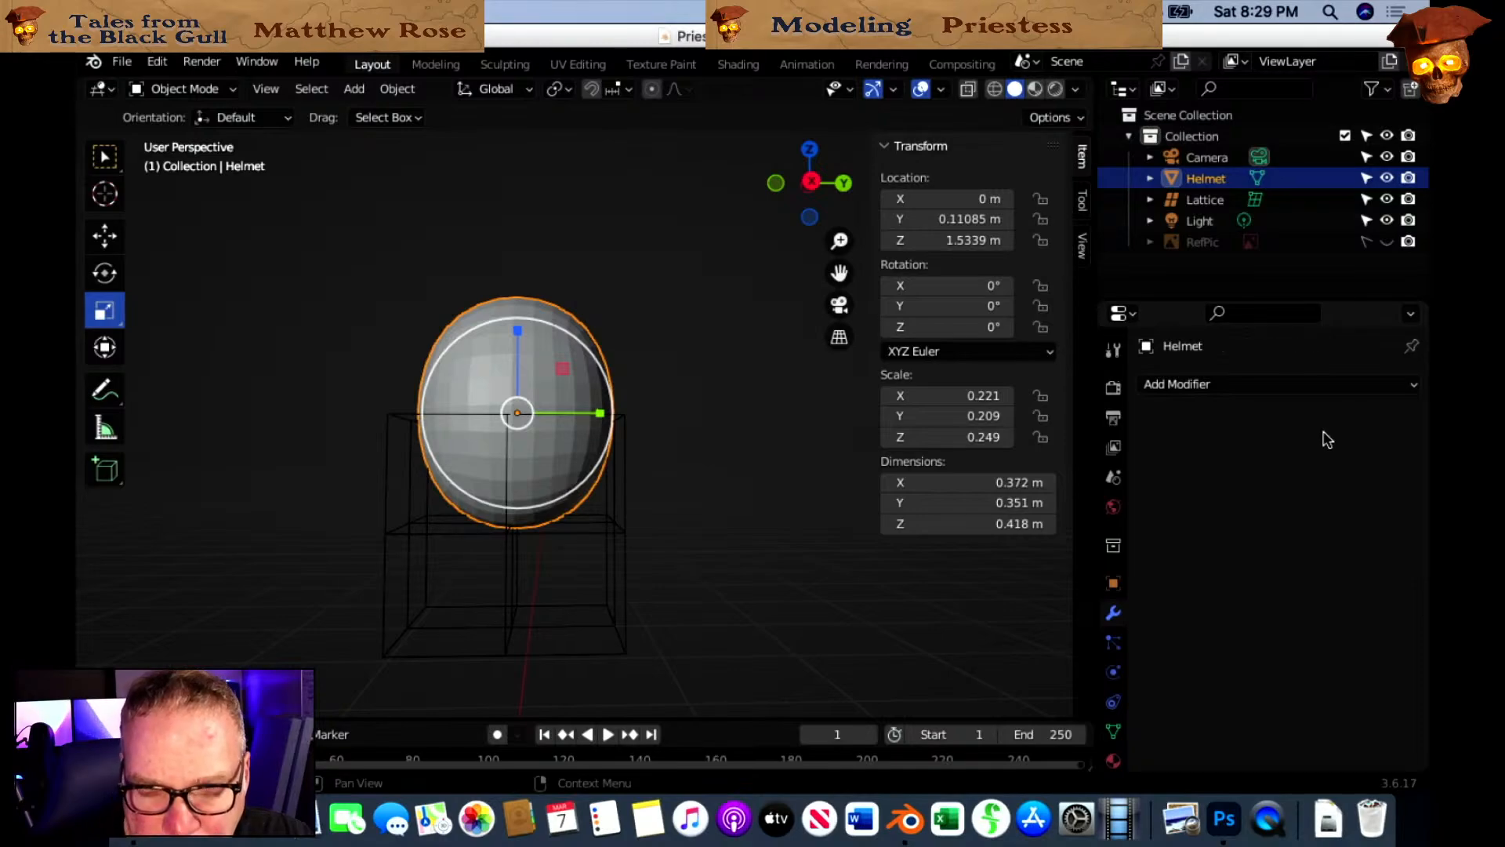
Add a Lattice modifier to the Helmet with the new Lattice as its object.
click(1240, 385)
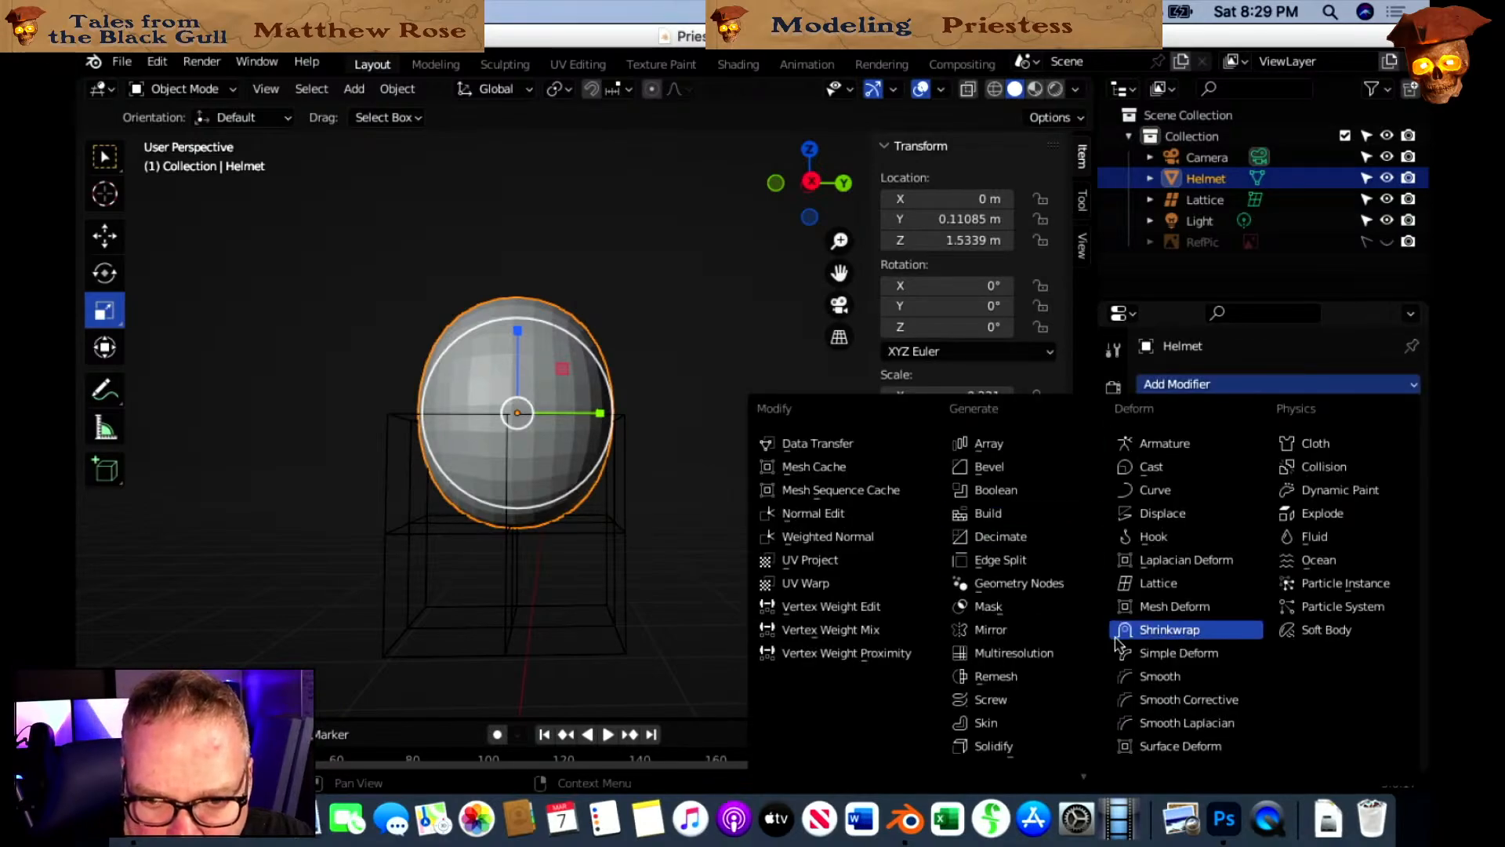
click(1157, 584)
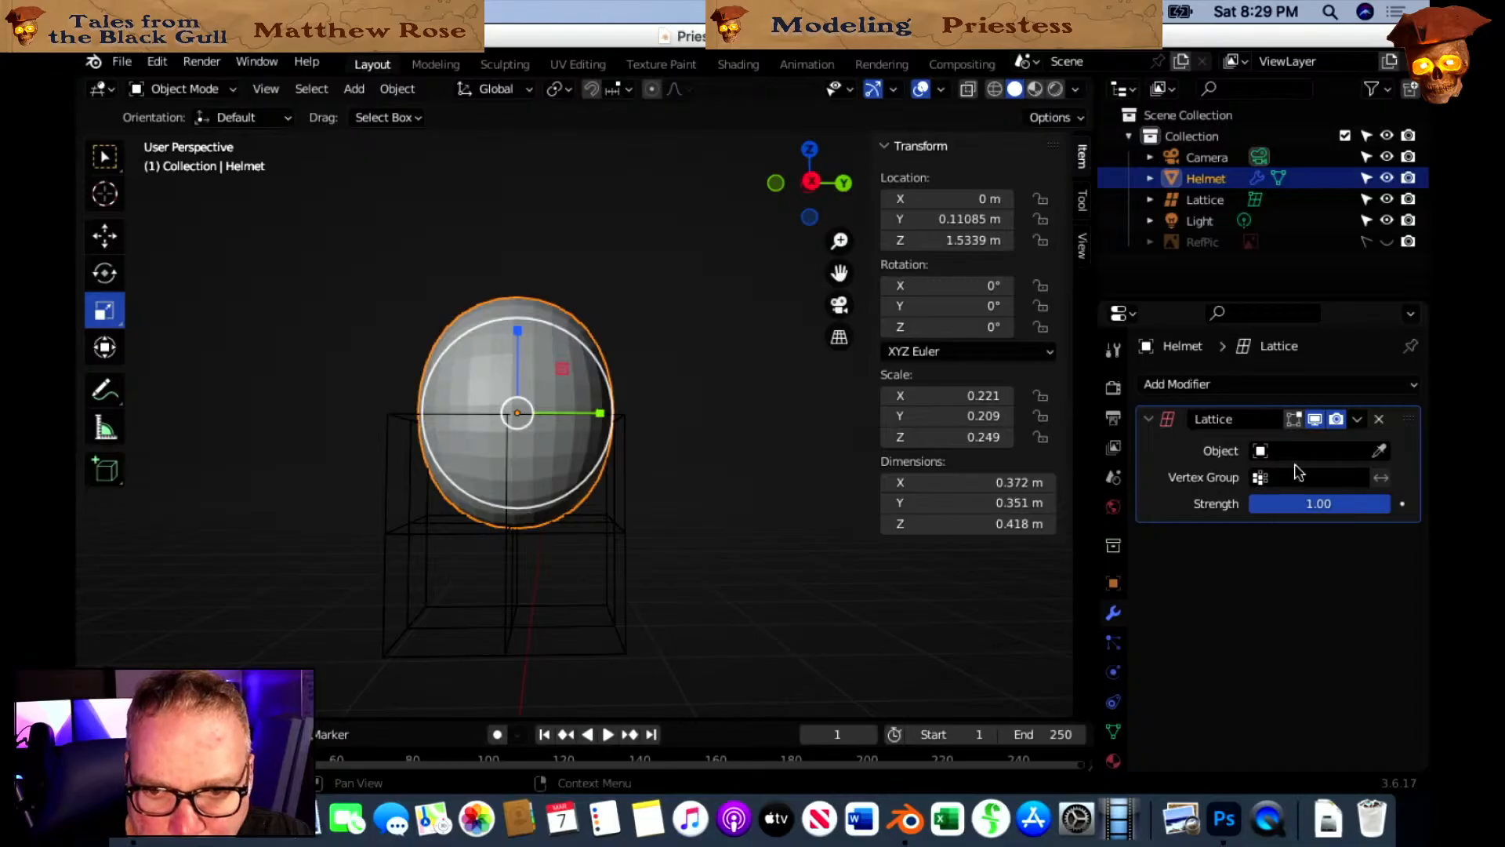
click(1382, 453)
click(625, 610)
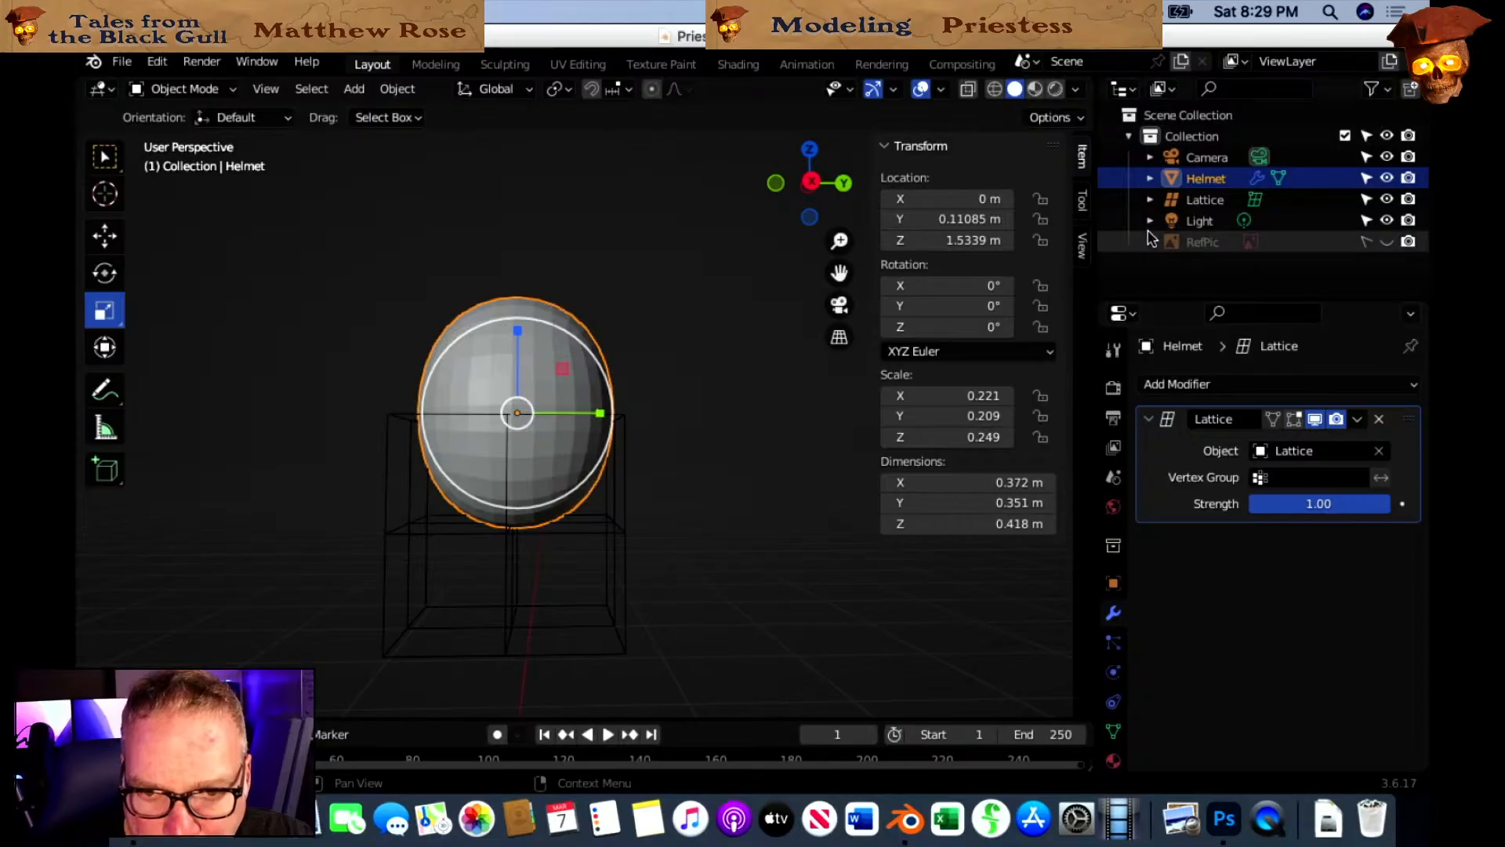
Select all control points of the Lattice and scale them down along Z until the lattice is about 0.213 m high.
click(1207, 200)
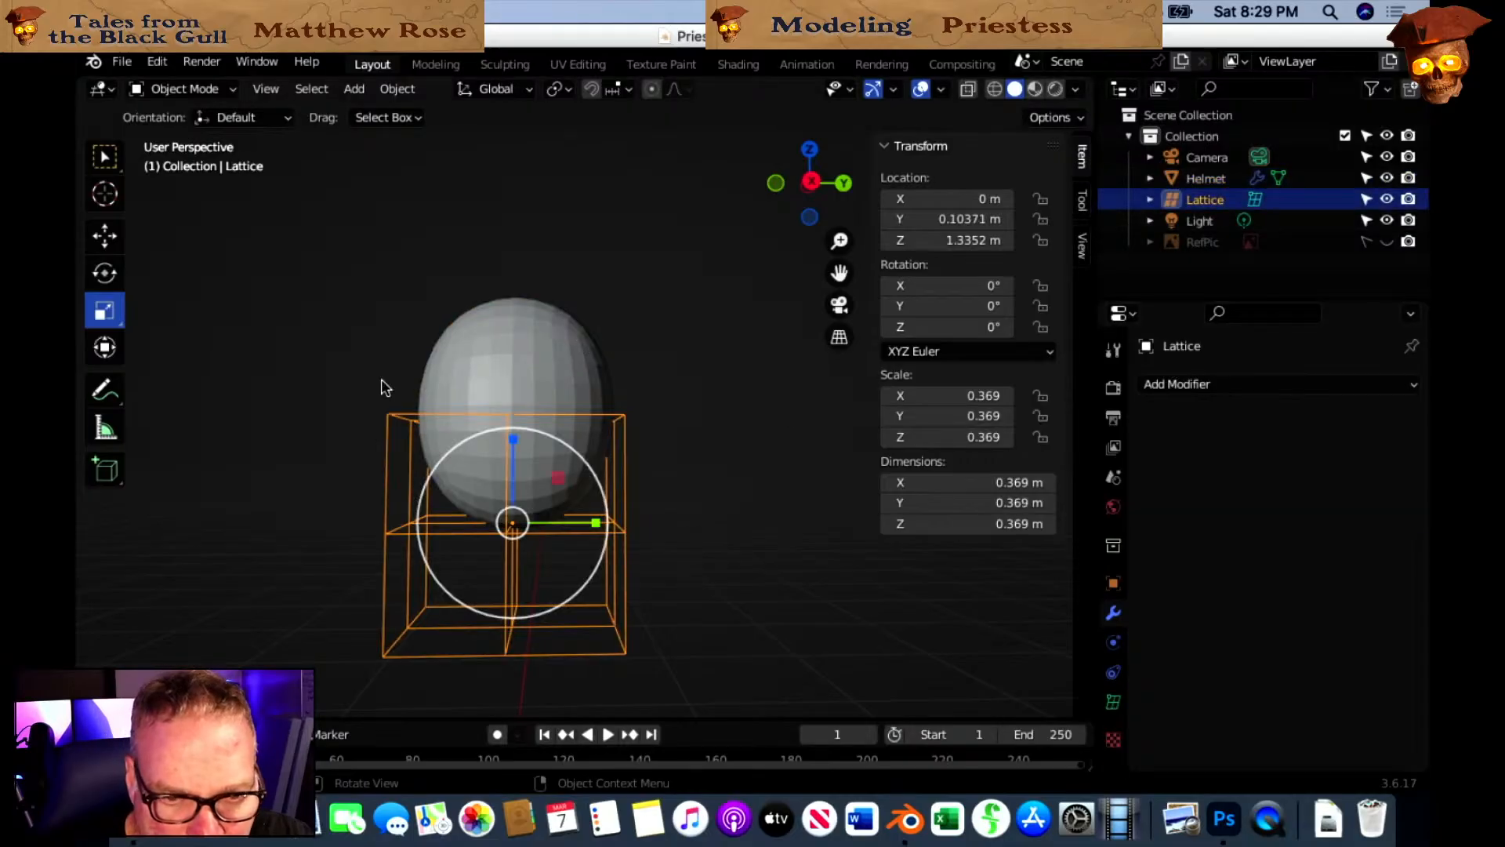
click(222, 90)
click(211, 135)
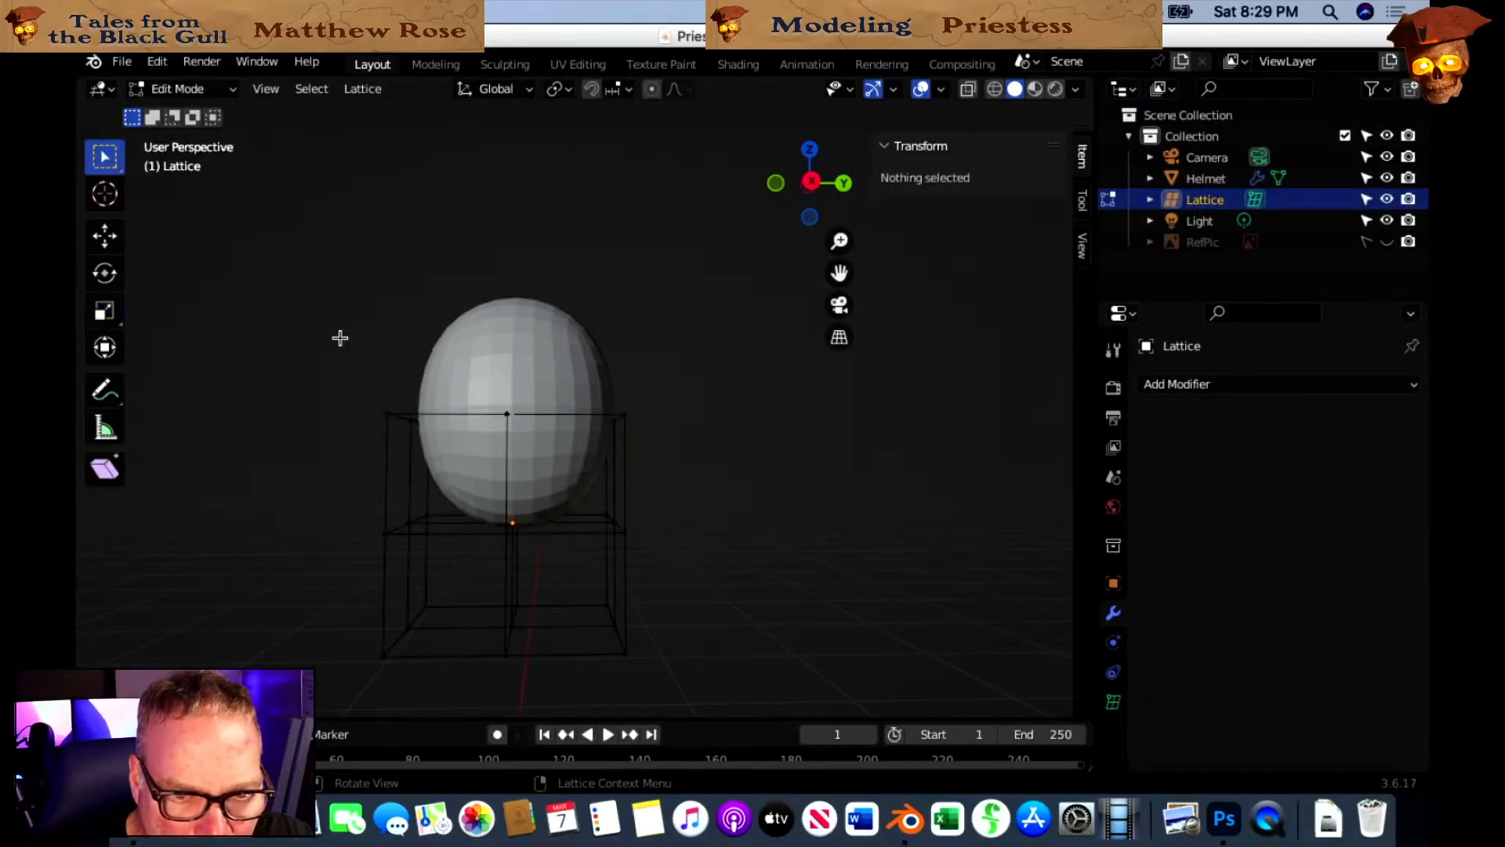
drag(348, 390, 728, 687)
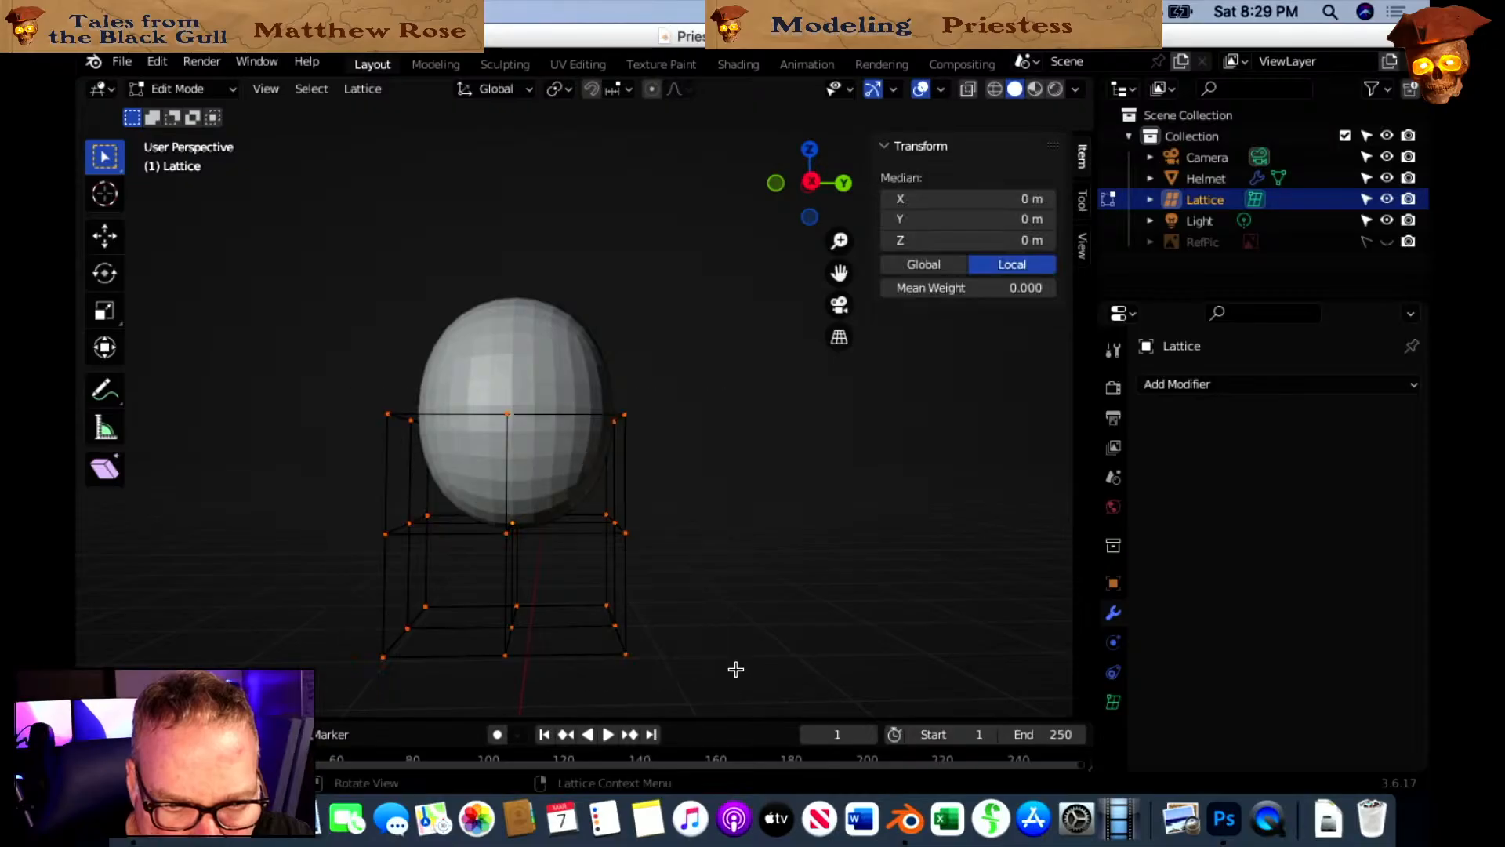
click(106, 312)
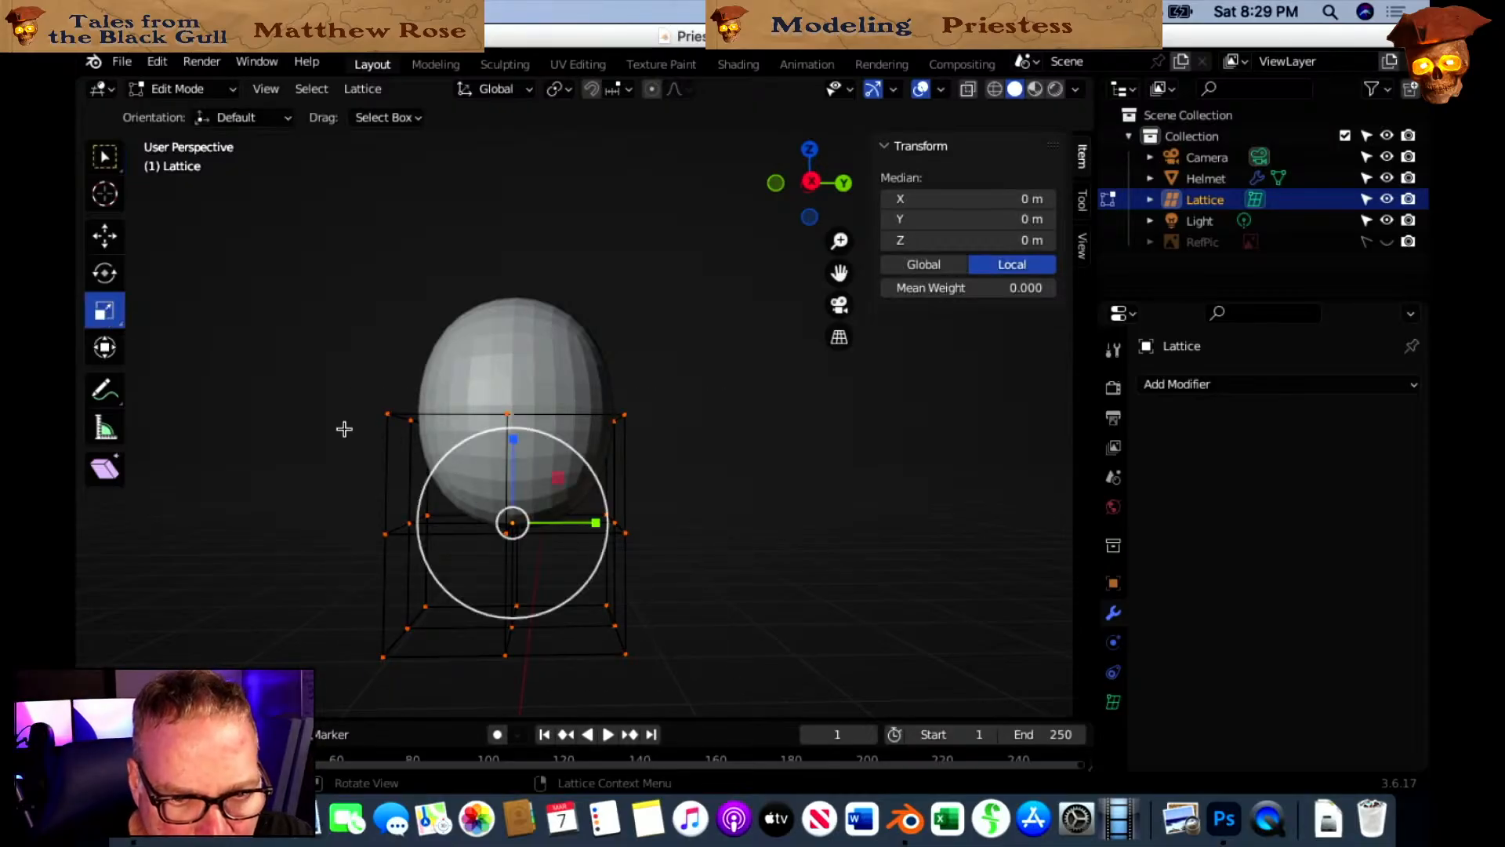
drag(513, 441, 515, 479)
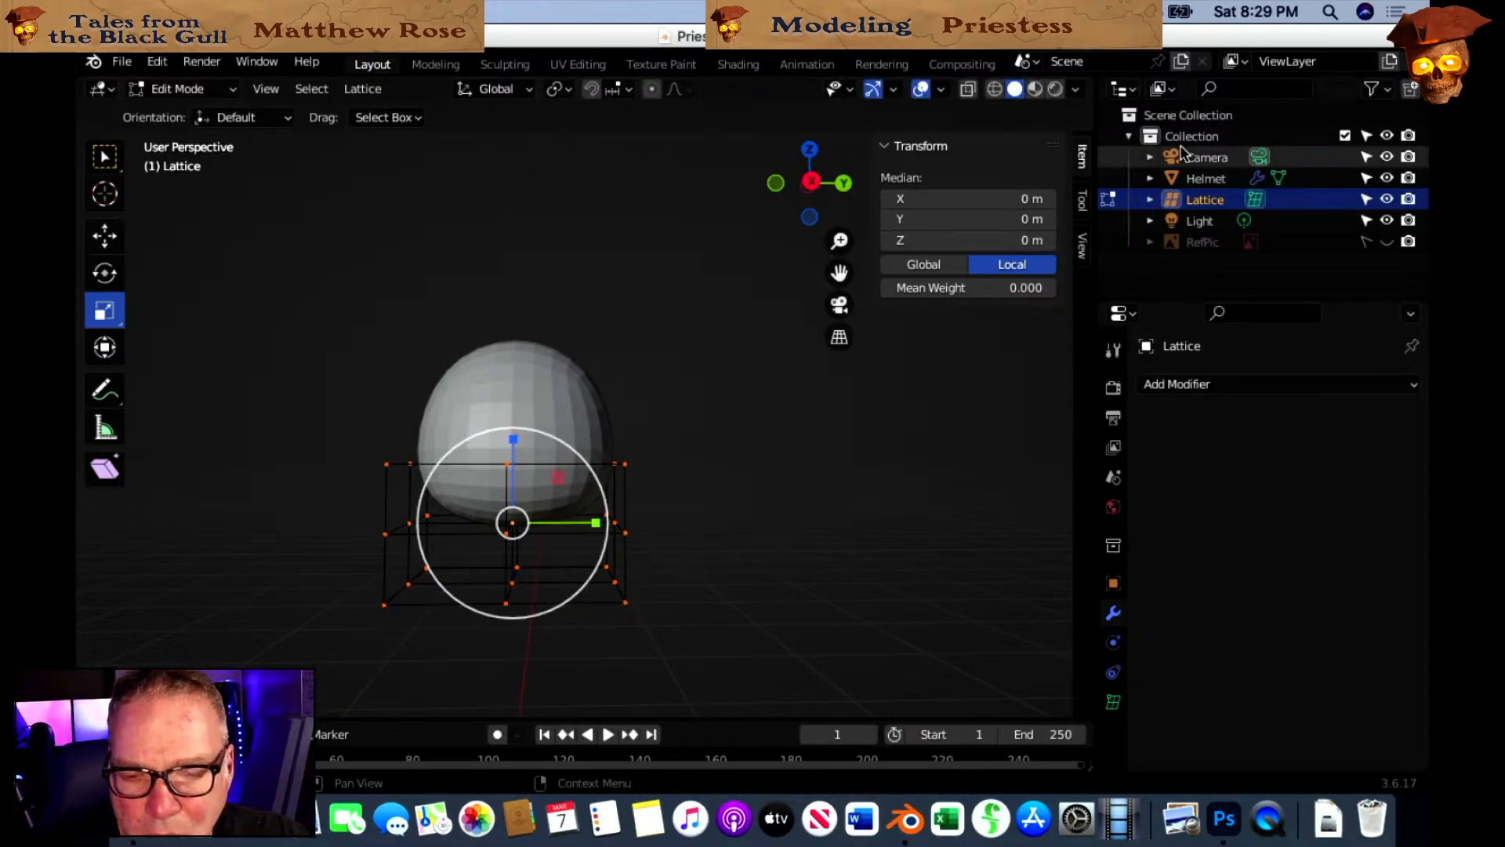
Show the RefPic again and raise the Helmet along Z to about 1.58 m.
click(1385, 242)
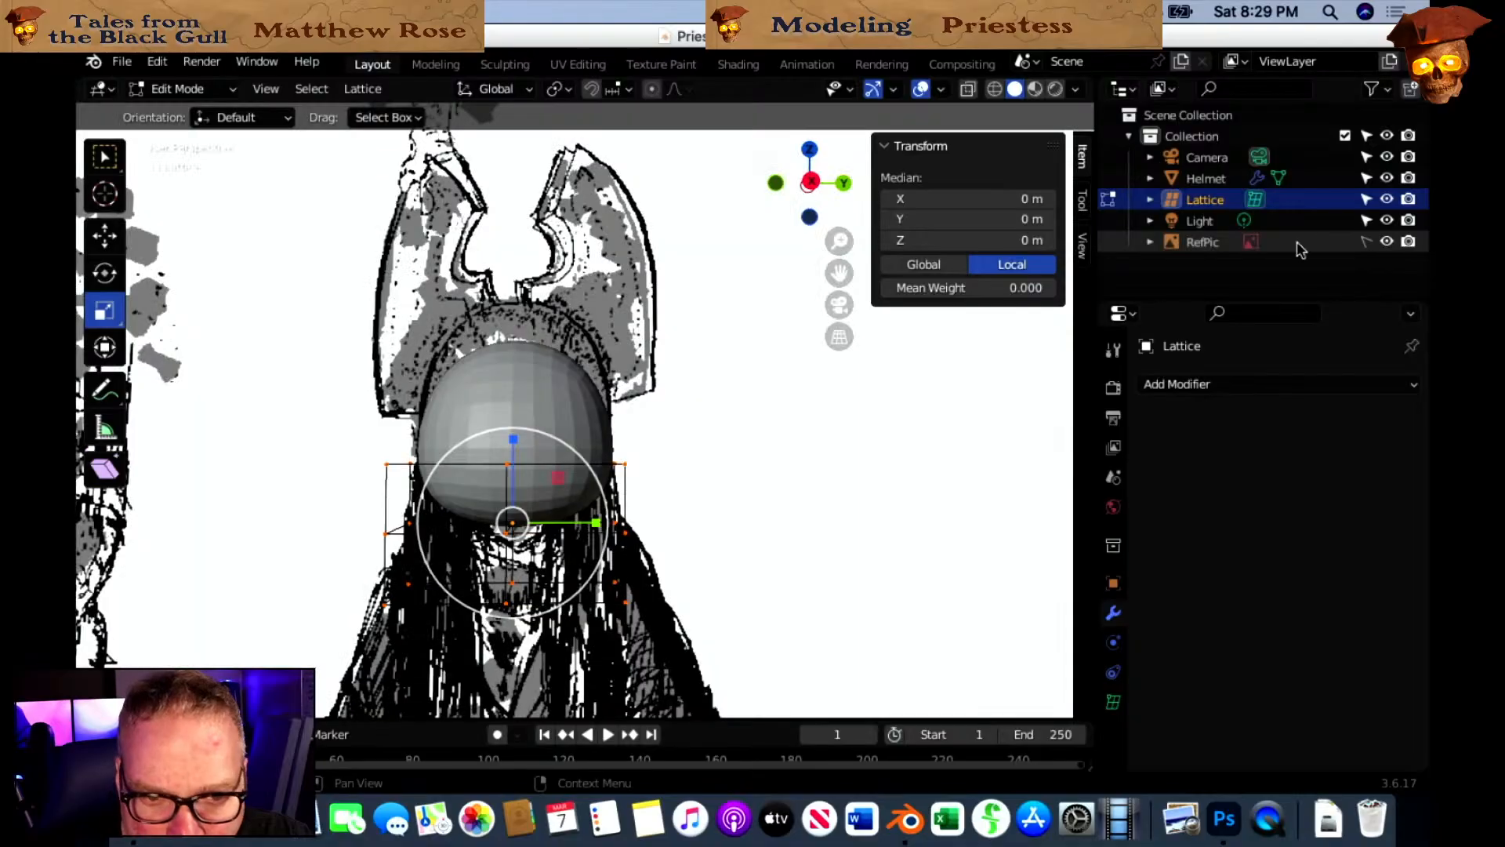
click(196, 91)
click(205, 111)
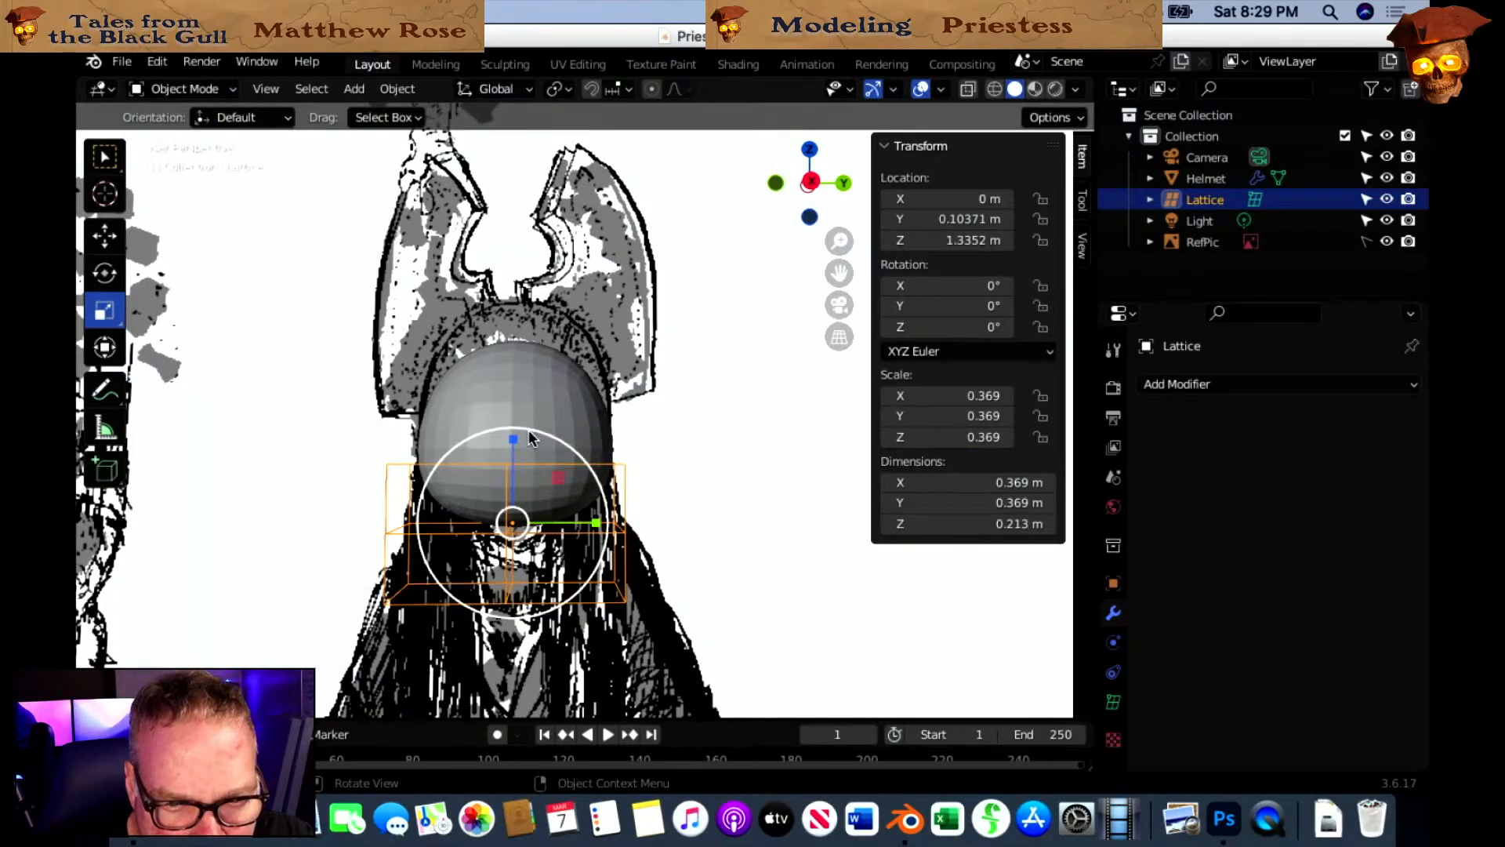
click(511, 370)
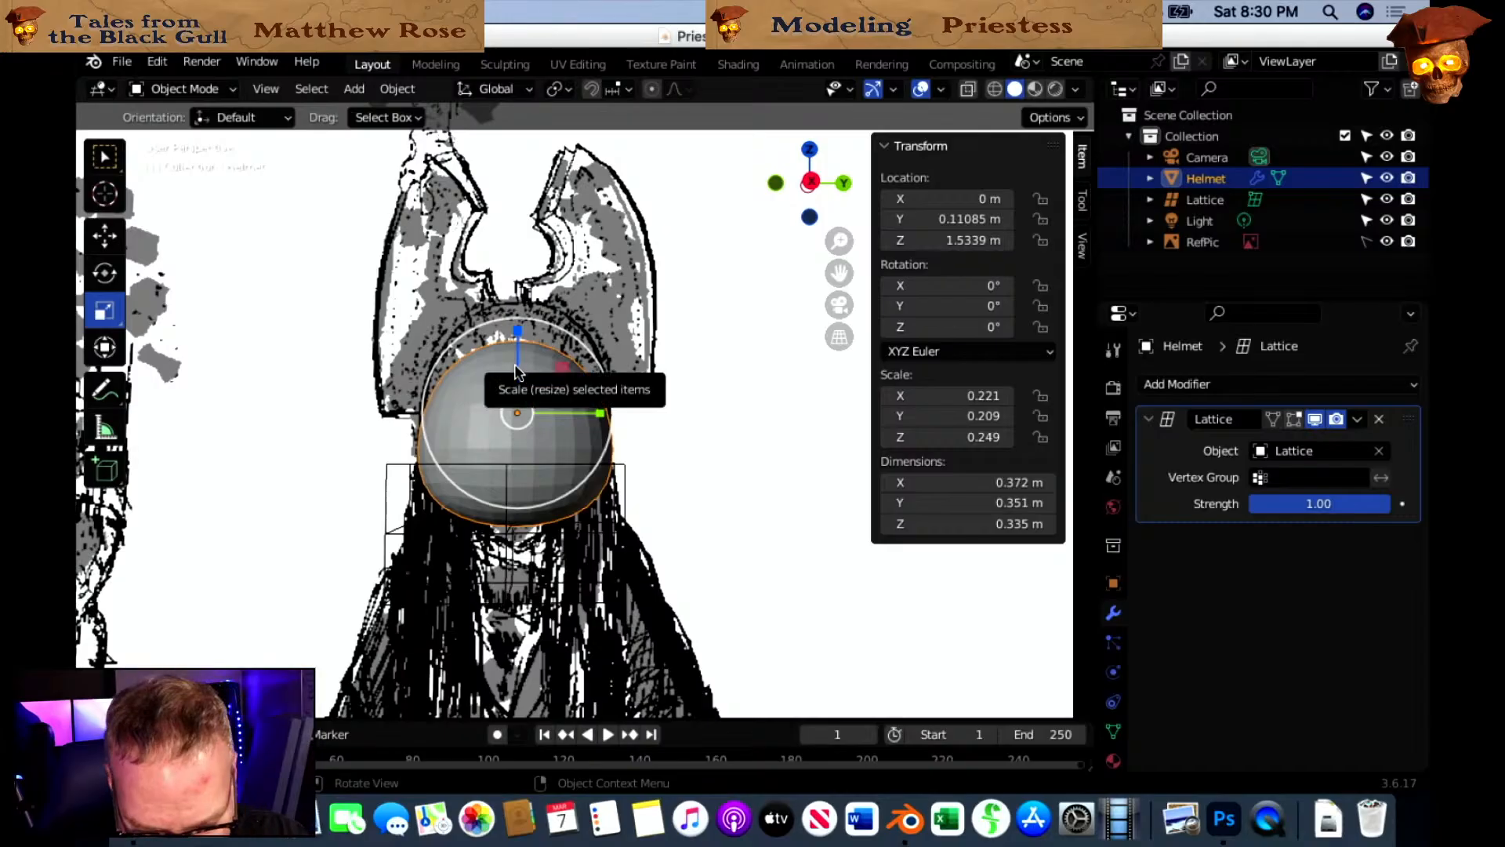
key(g)
key(z)
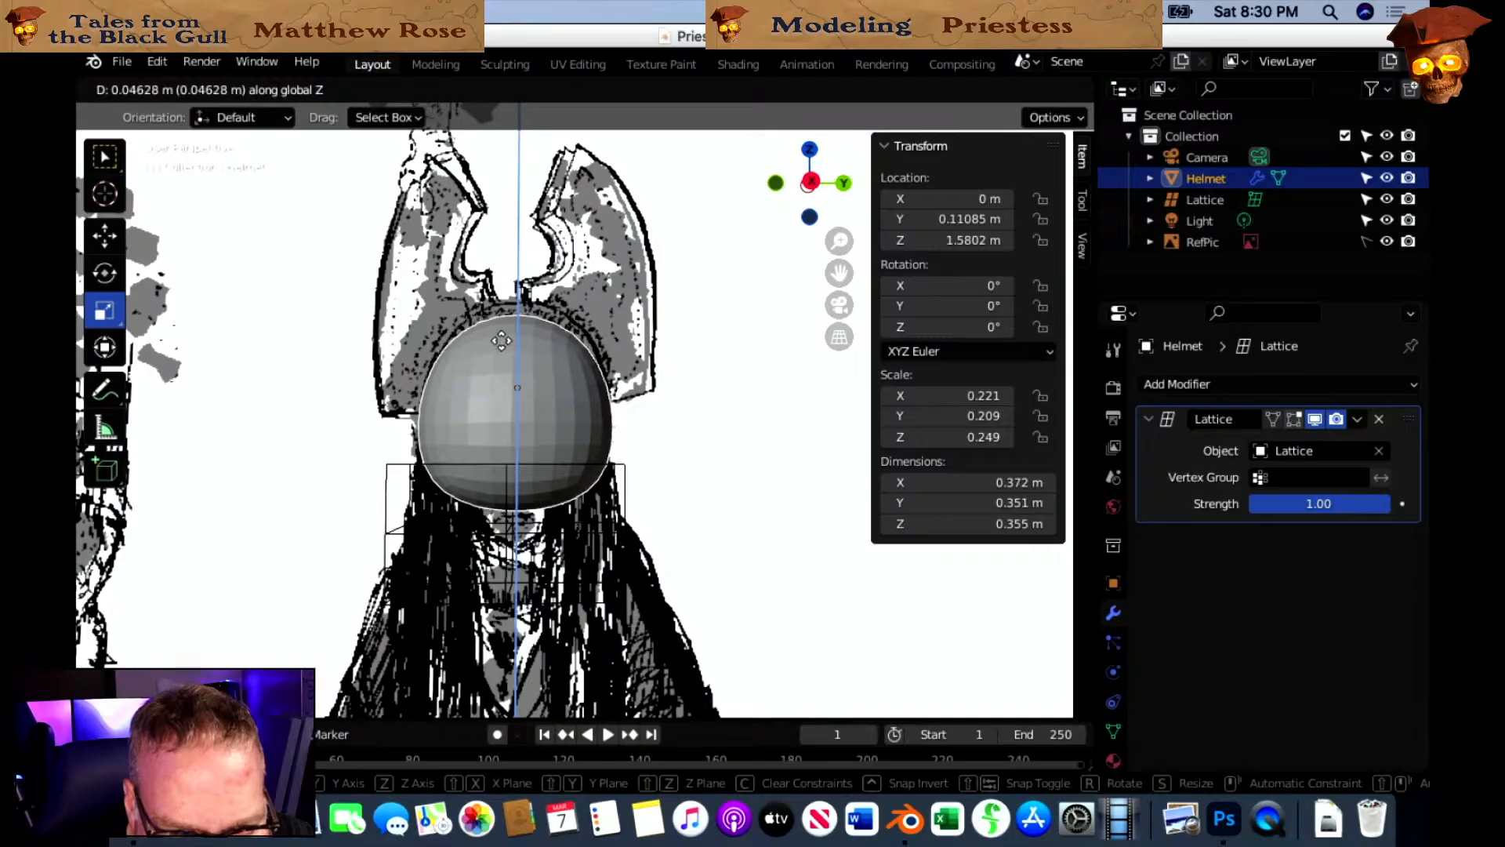
click(500, 343)
Move the Helmet and Lattice together up along Z by about 0.033 m.
shift+click(625, 478)
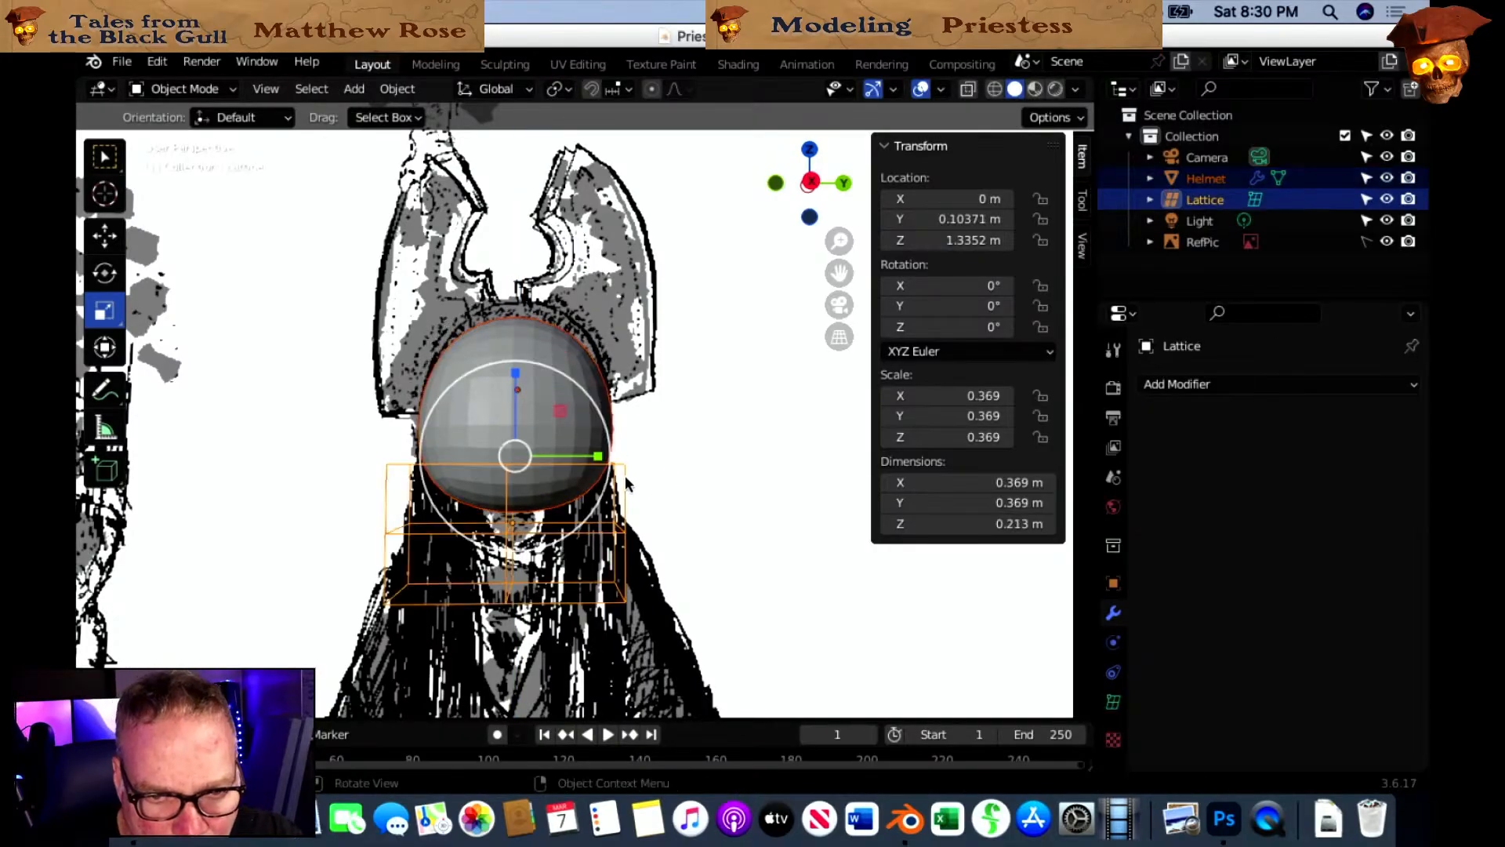
key(g)
key(z)
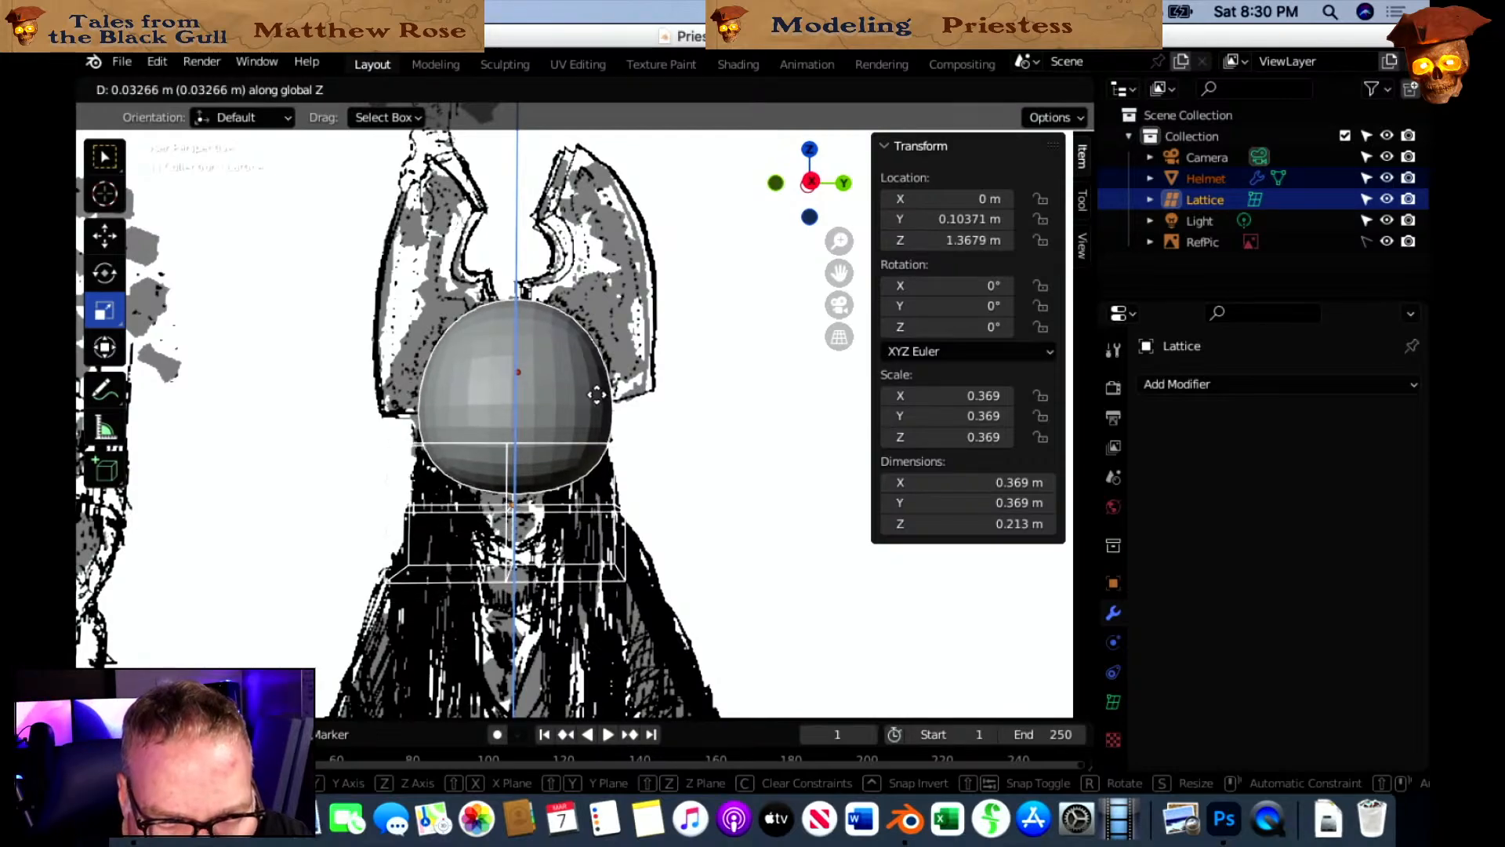
click(601, 395)
Compare the Helmet's outline with the reference sketch in the right orthographic view by switching X-ray on and off.
click(817, 189)
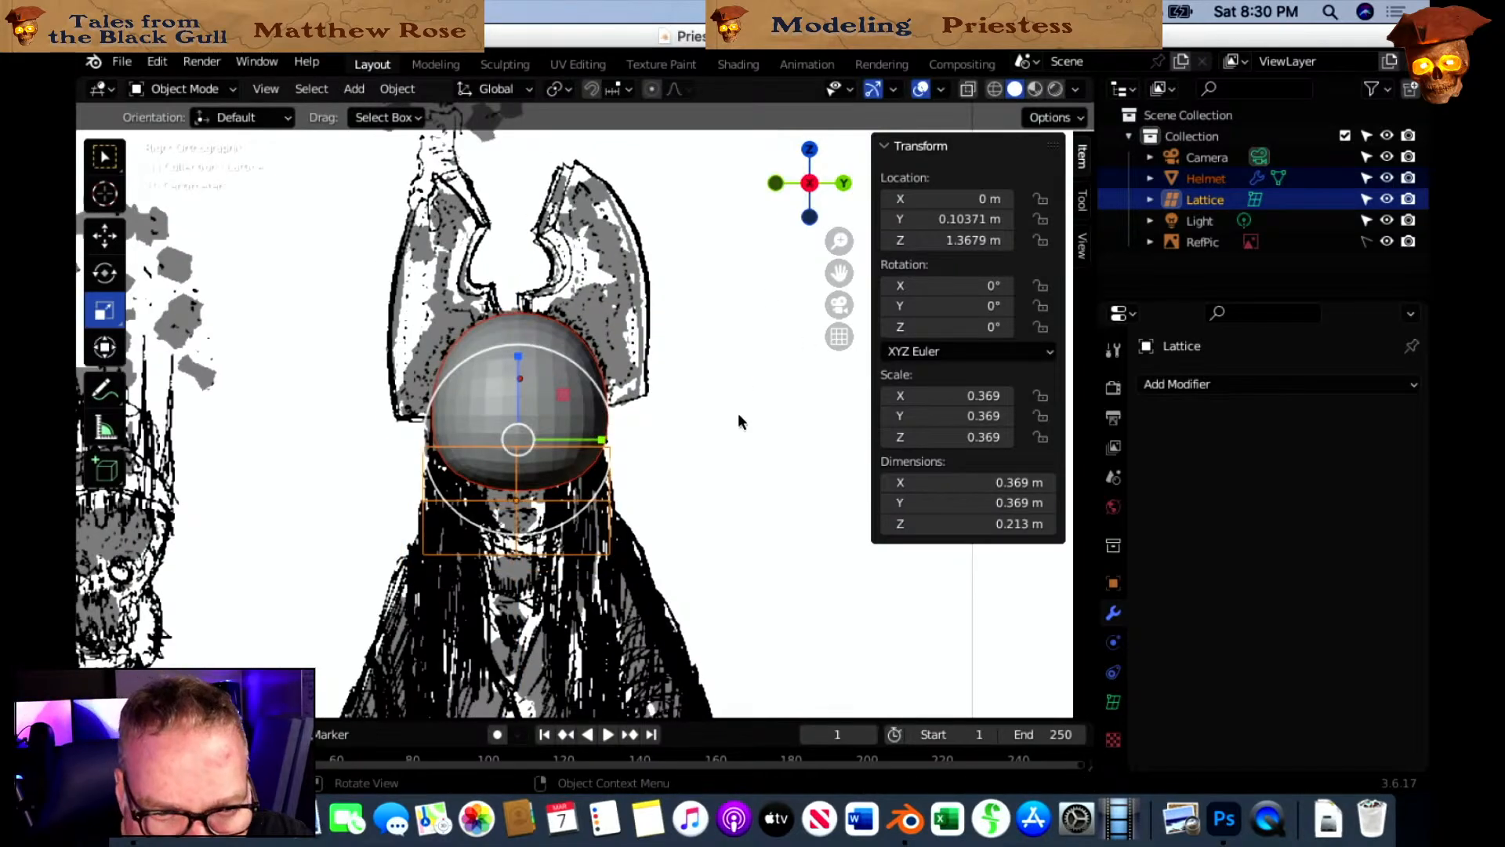
scroll(735, 410, up, 1)
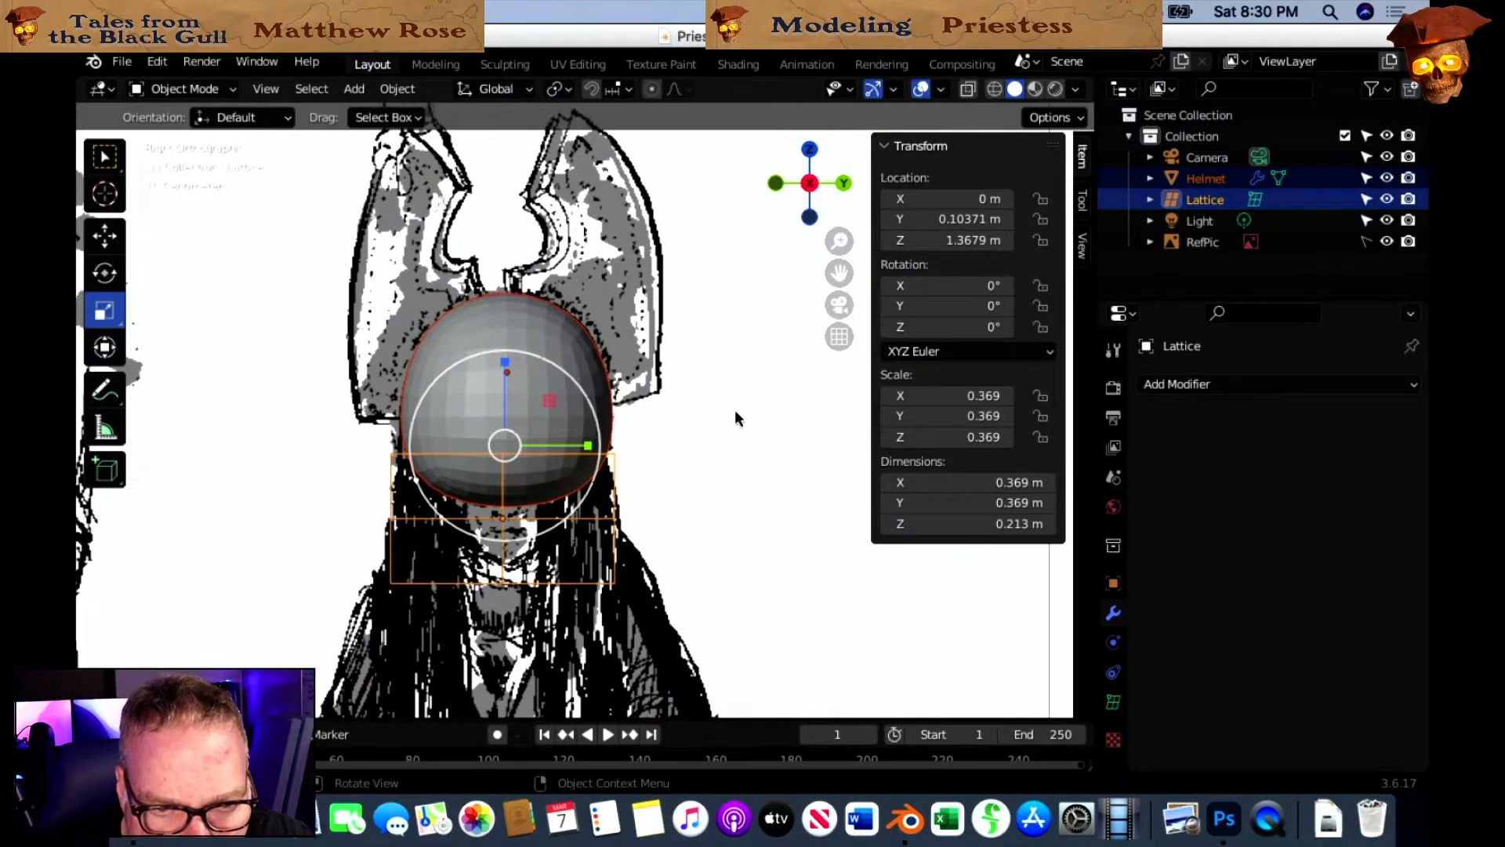
click(967, 90)
click(968, 89)
click(967, 89)
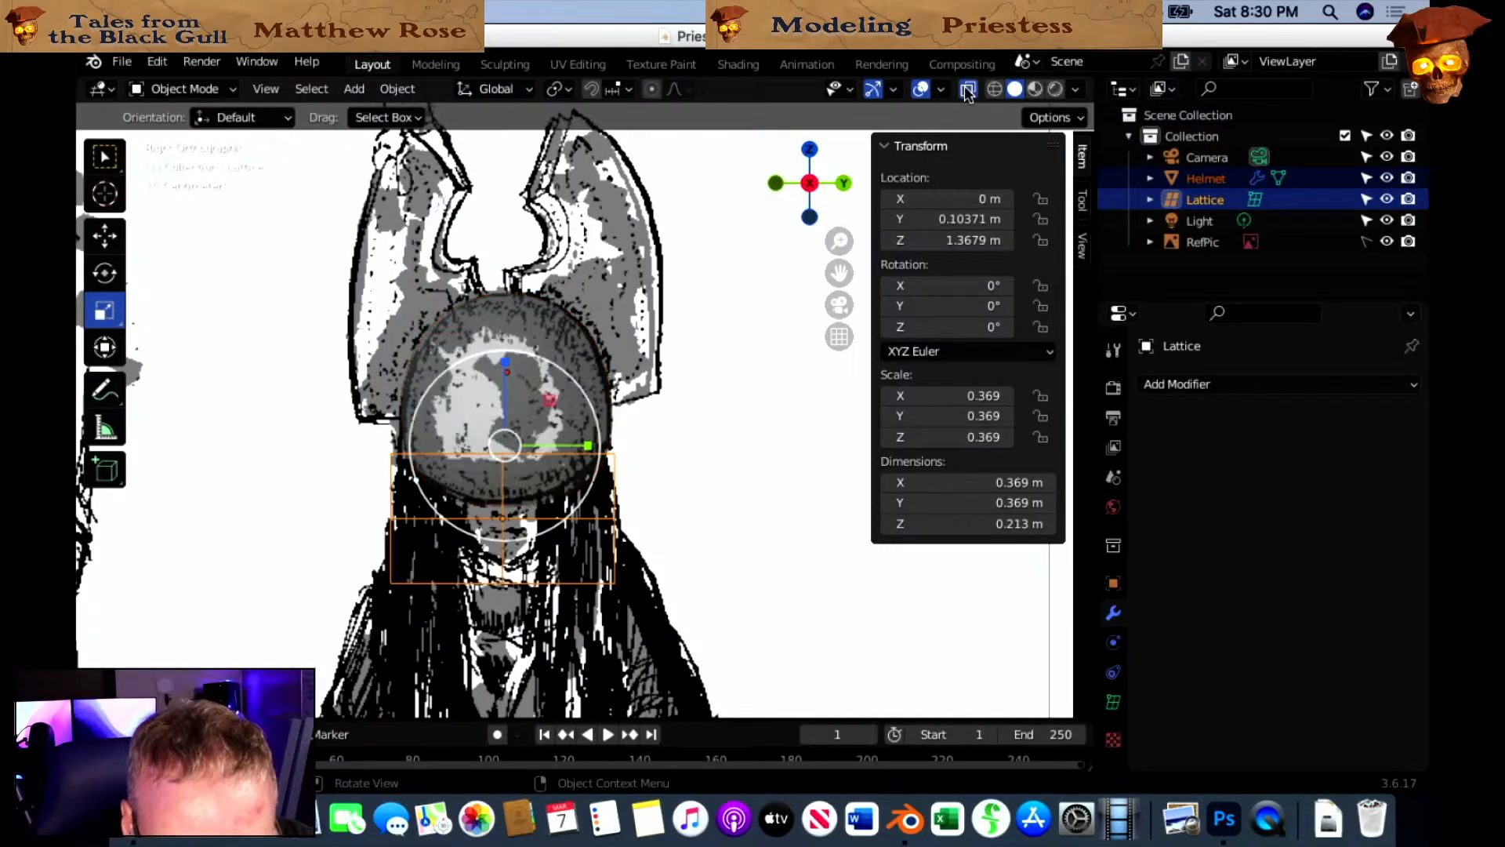
click(968, 89)
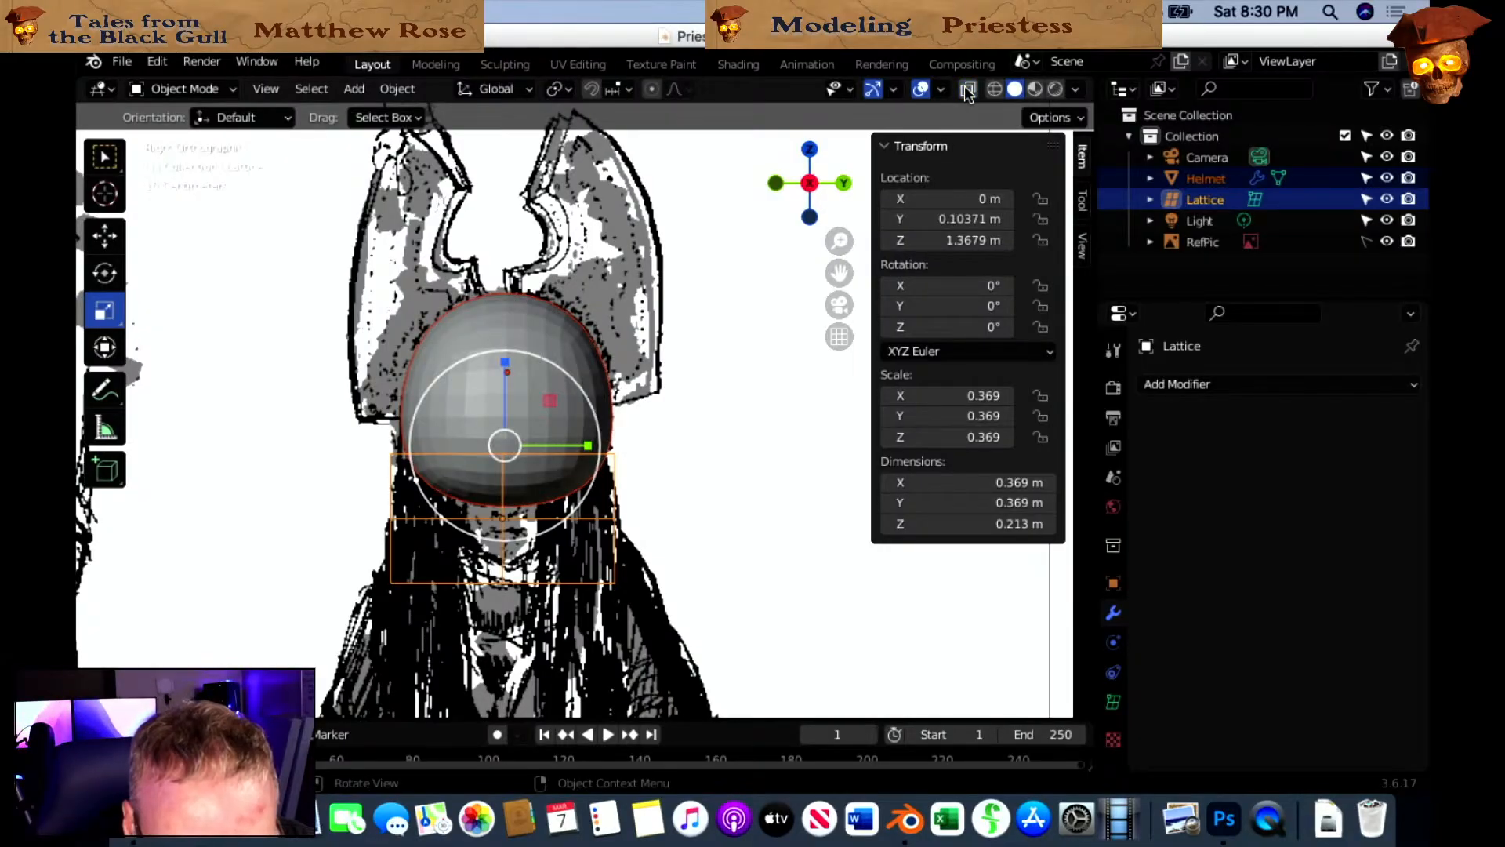
click(967, 90)
click(967, 89)
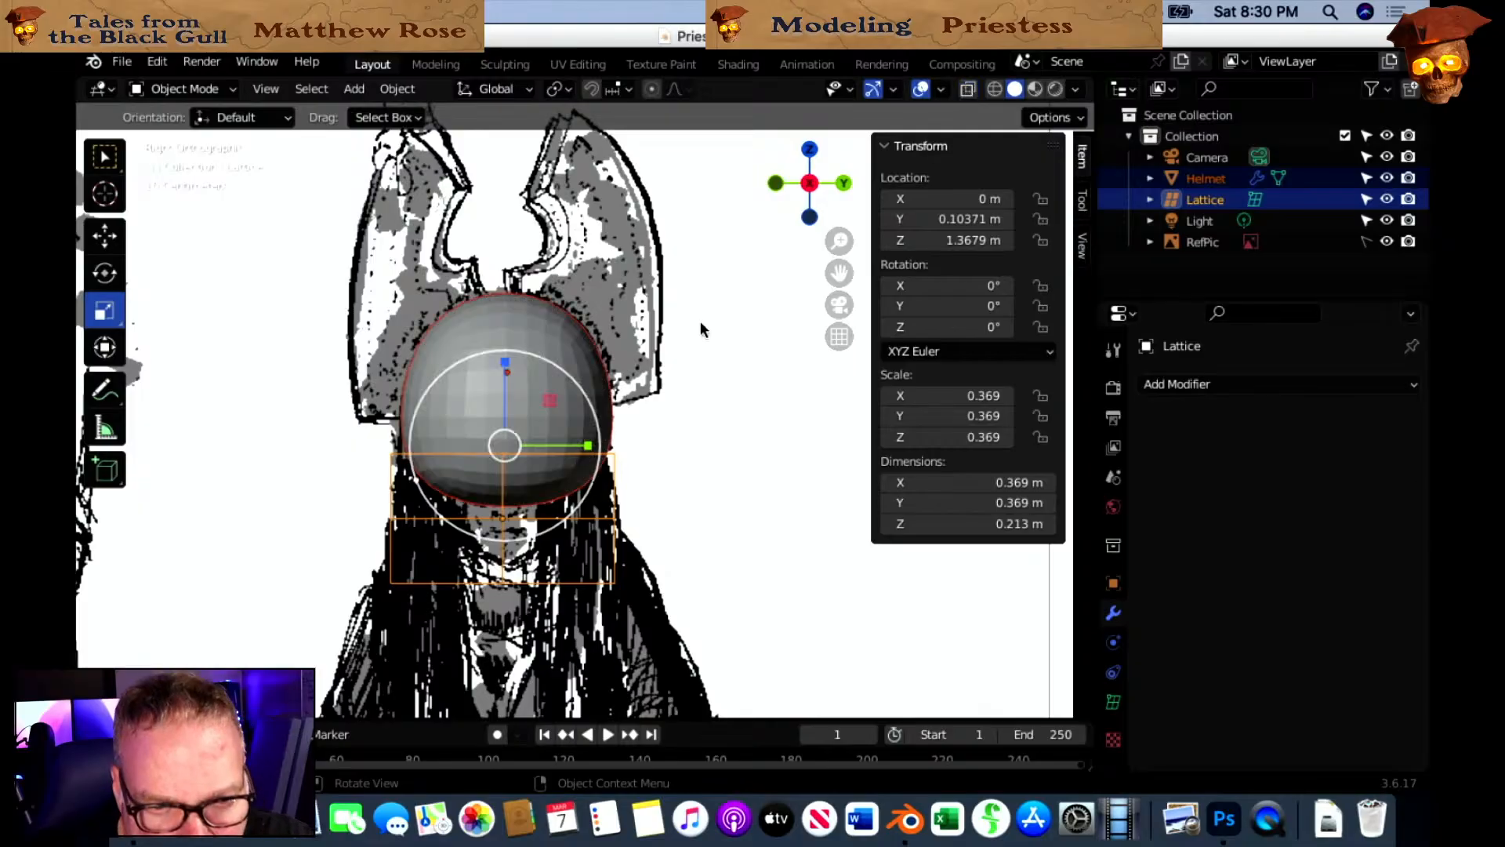
click(688, 436)
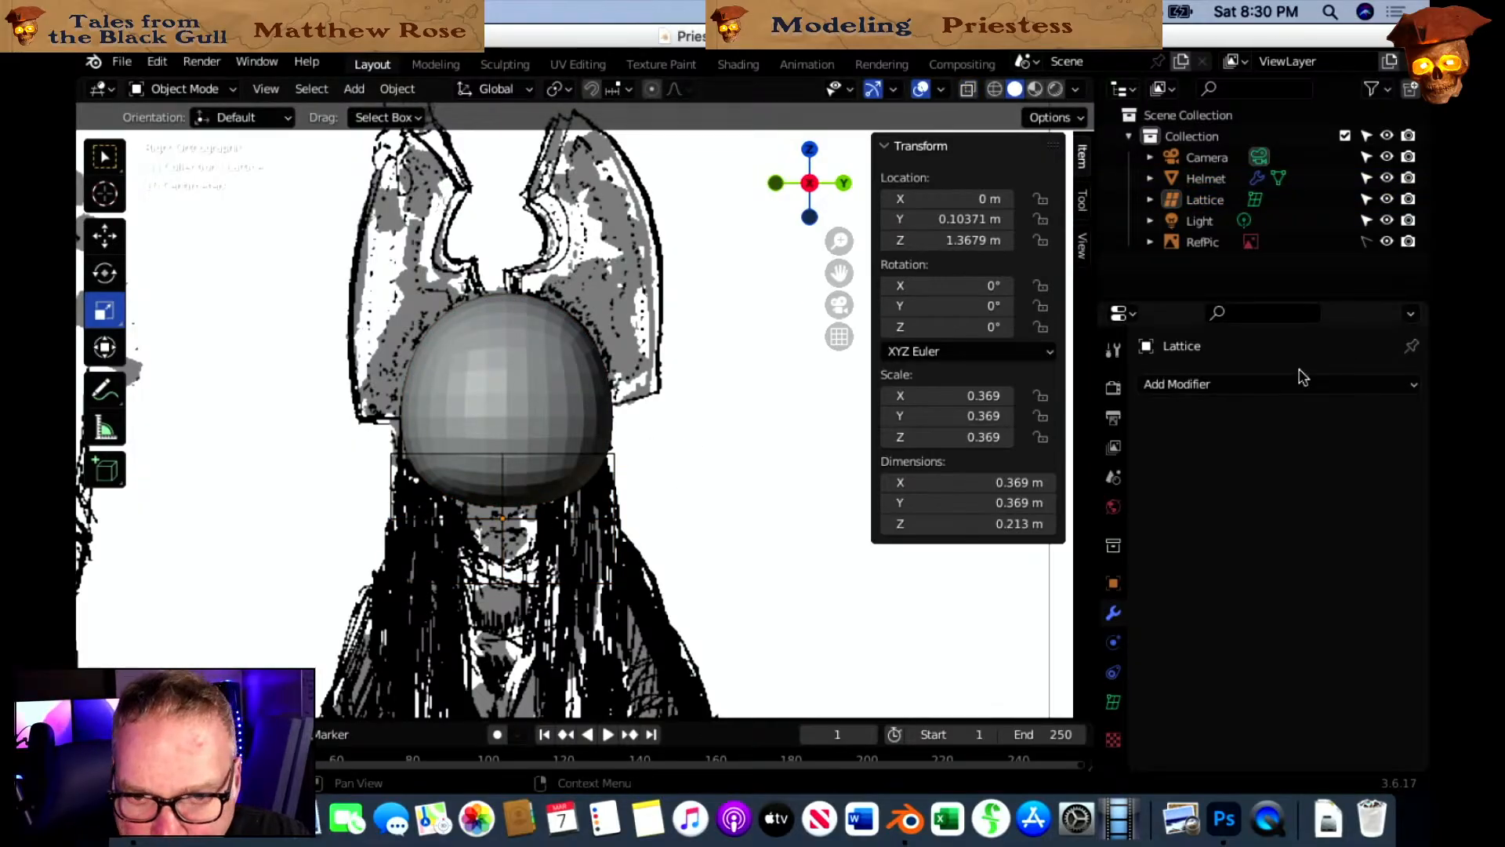
Save the project as the new version Priestess A3 Helmet.blend.
click(121, 61)
click(149, 227)
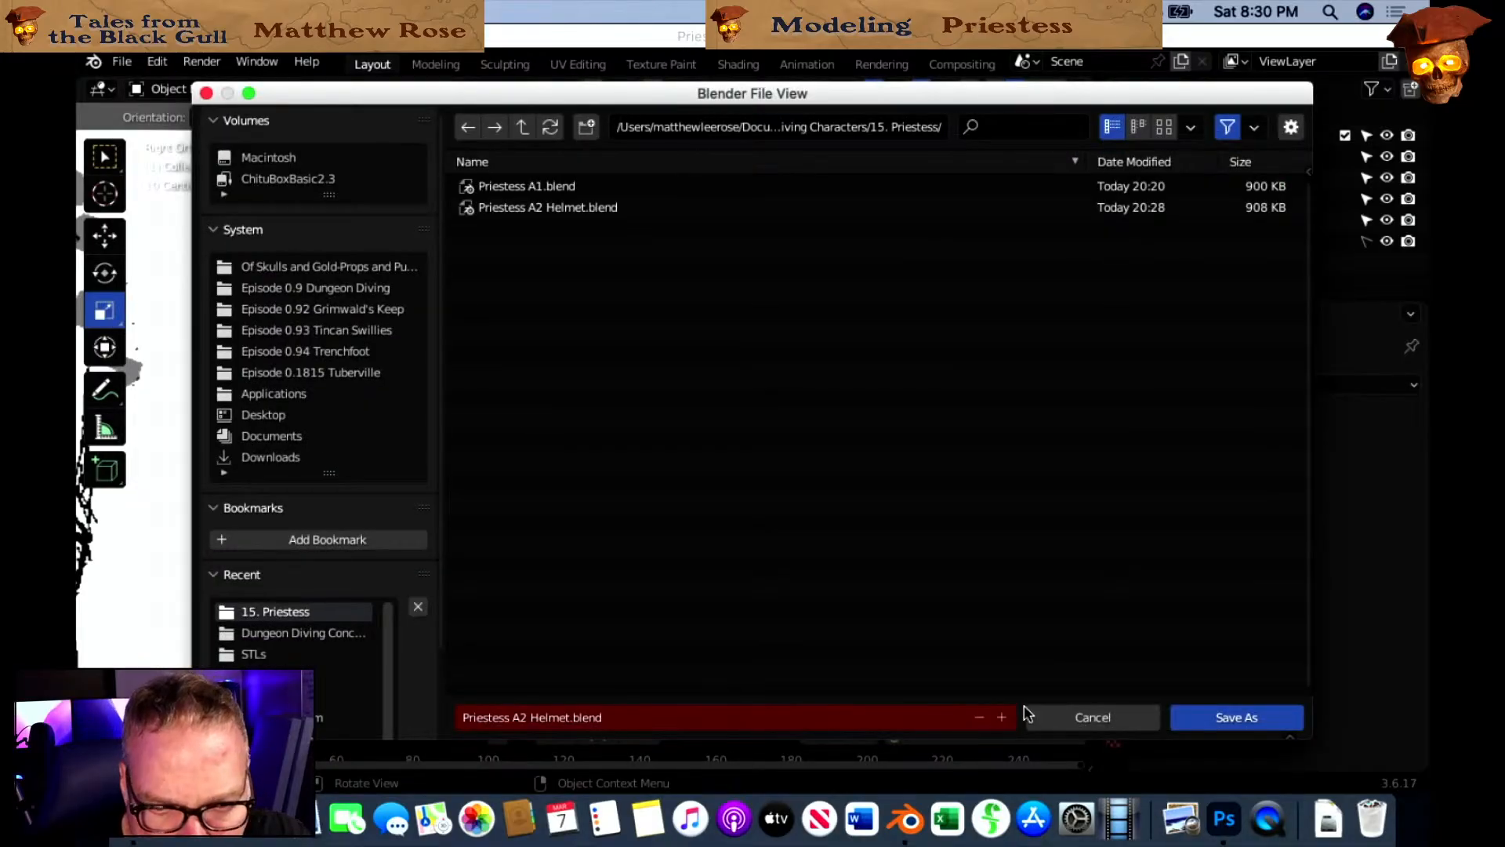
click(1001, 716)
click(1225, 719)
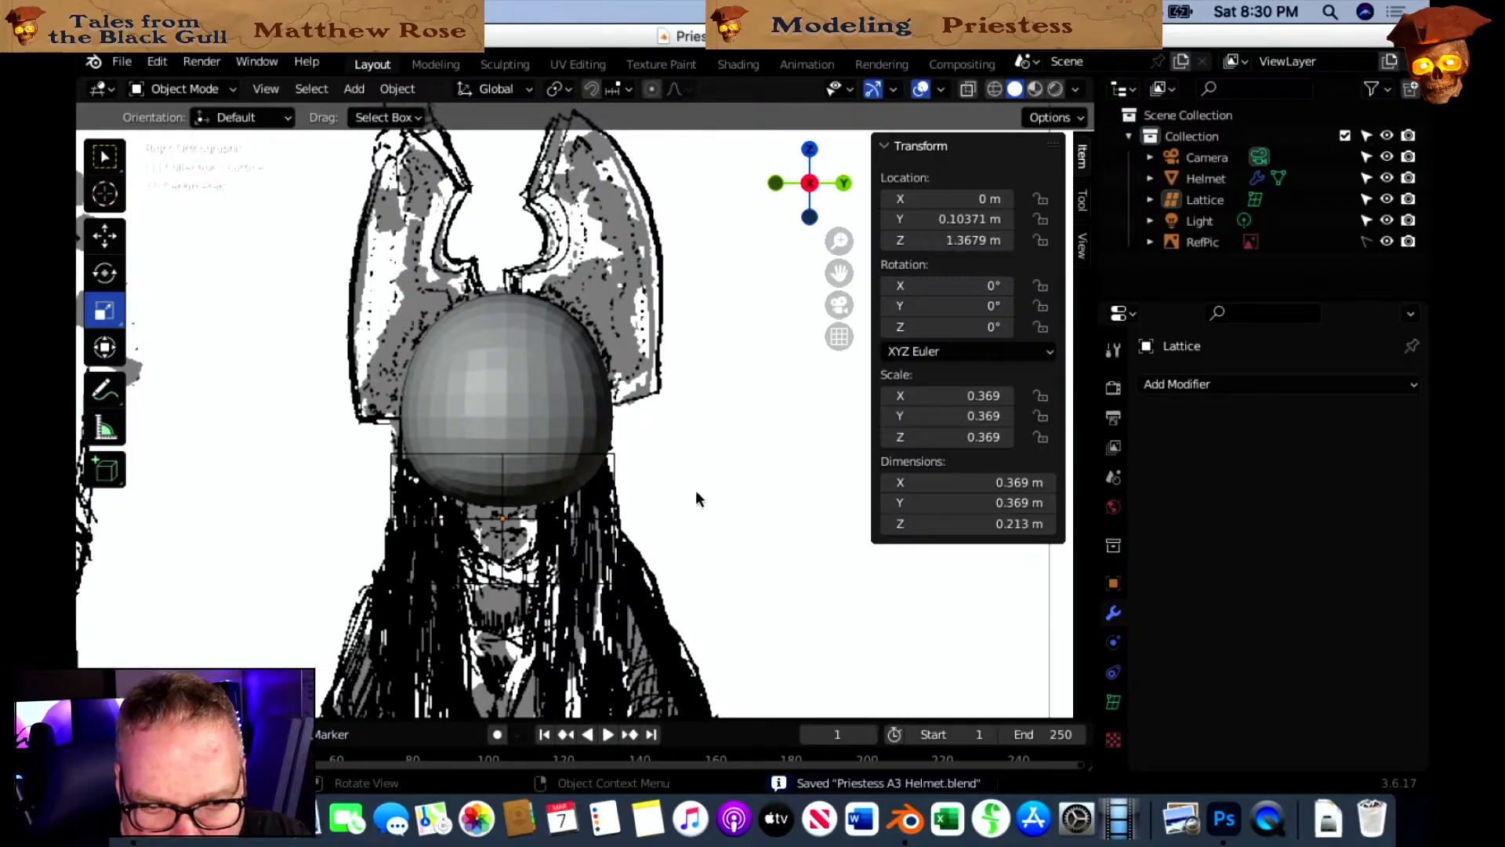
Apply the Lattice modifier on the Helmet and delete the Lattice object.
click(609, 458)
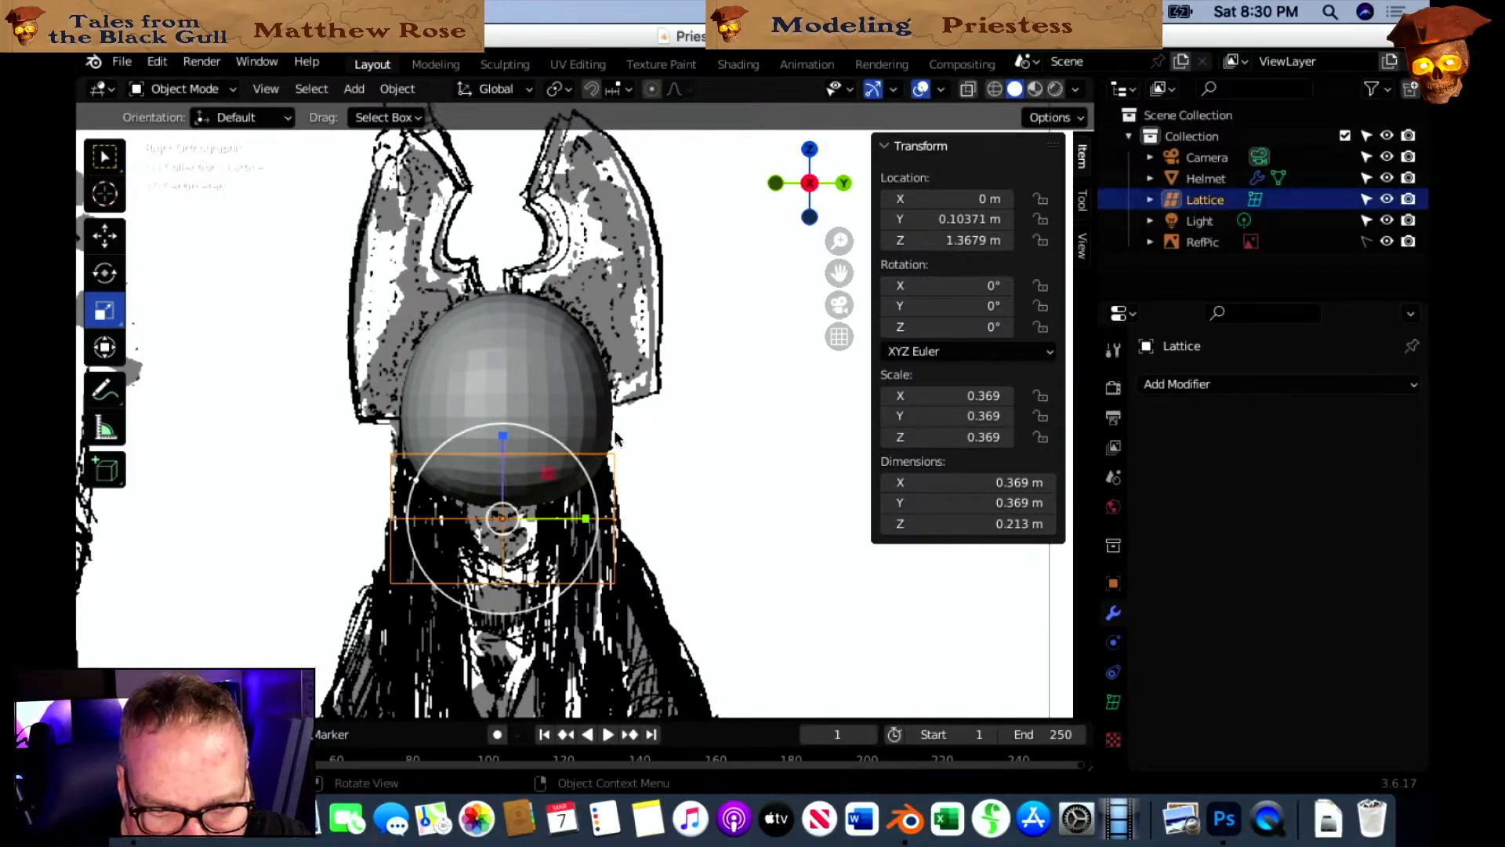
click(505, 398)
click(1357, 418)
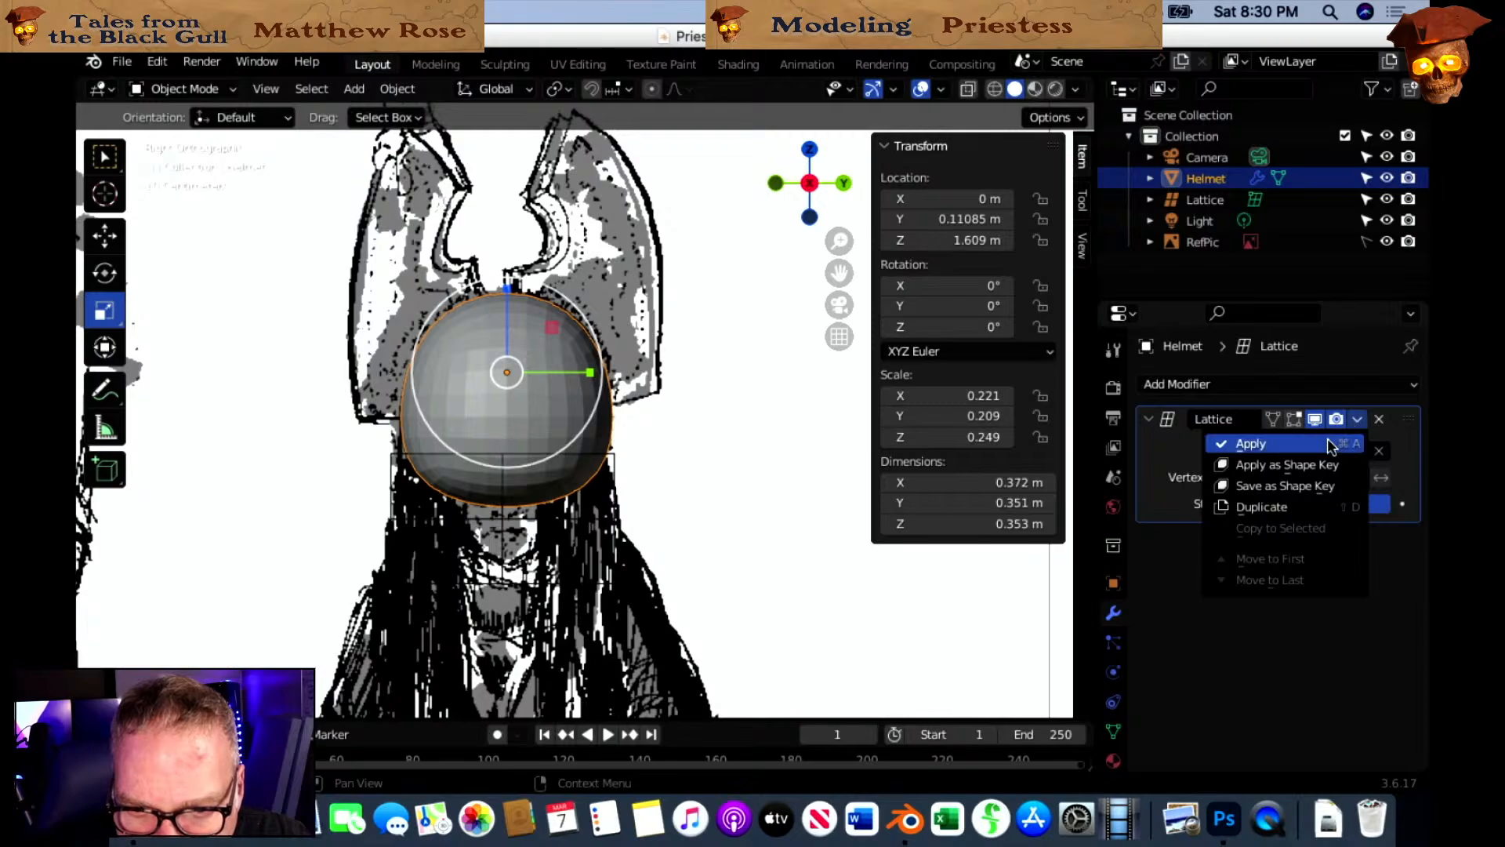
click(1331, 443)
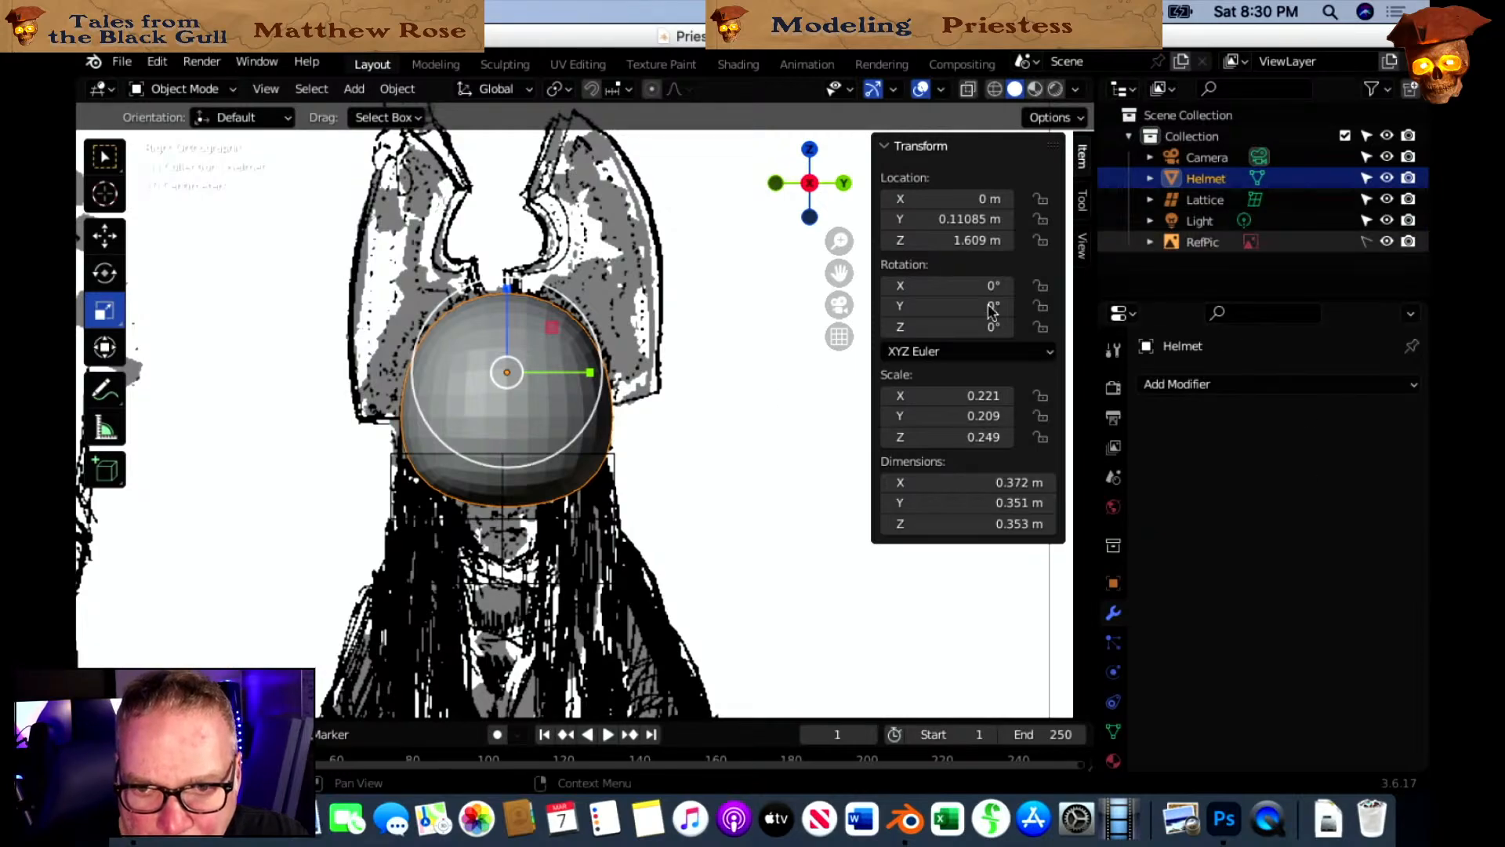
click(614, 498)
key(x)
click(614, 499)
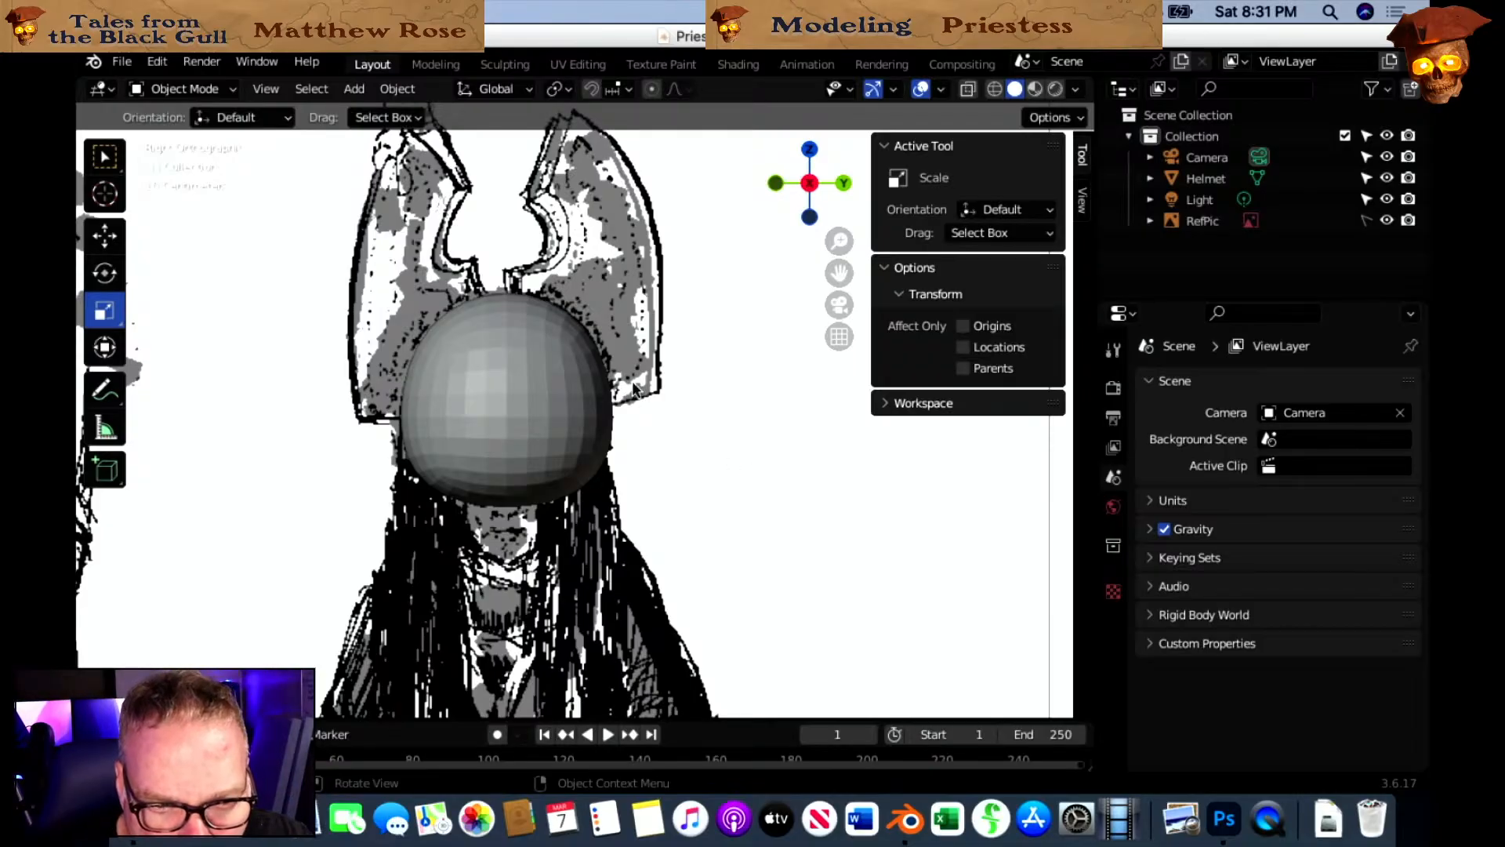
Examine the Helmet's fit against the reference sketch from close up, hiding and showing the Helmet for comparison.
shift+middle_drag(637, 316, 593, 317)
shift+middle_drag(633, 417, 643, 524)
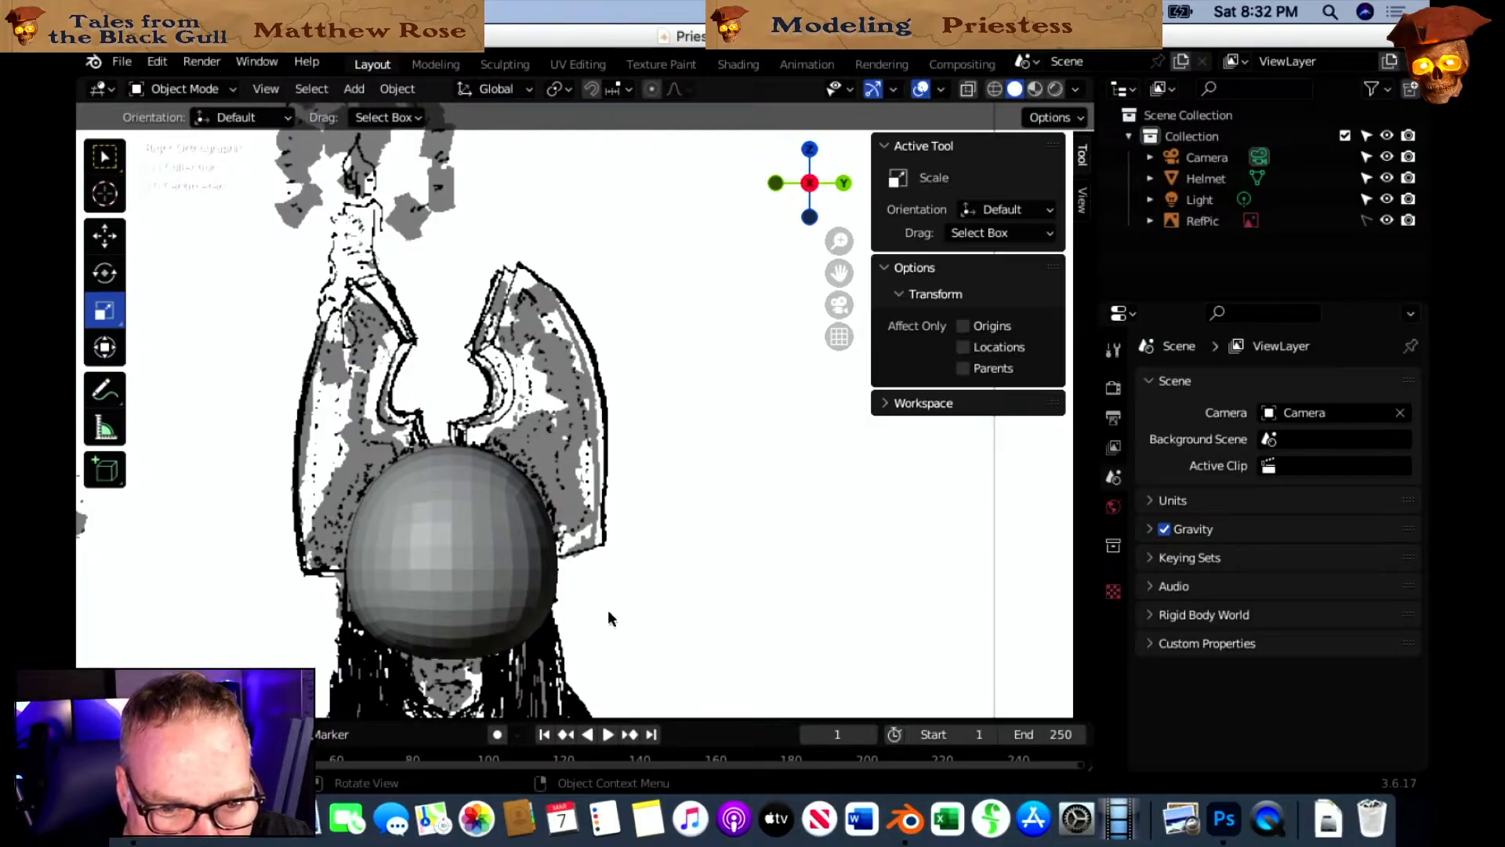
shift+middle_drag(632, 618, 722, 512)
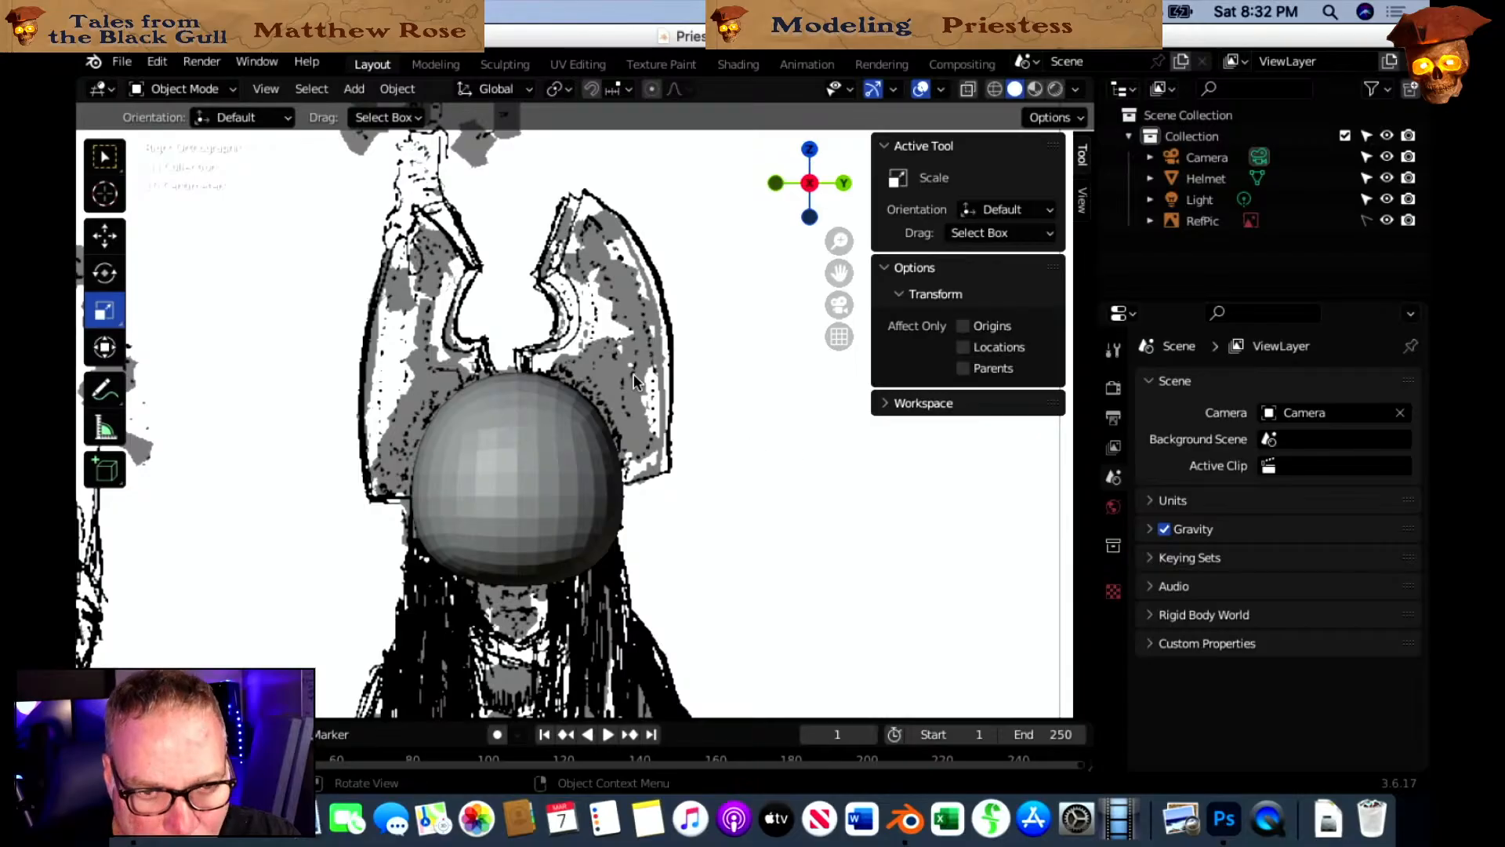
scroll(586, 444, down, 2)
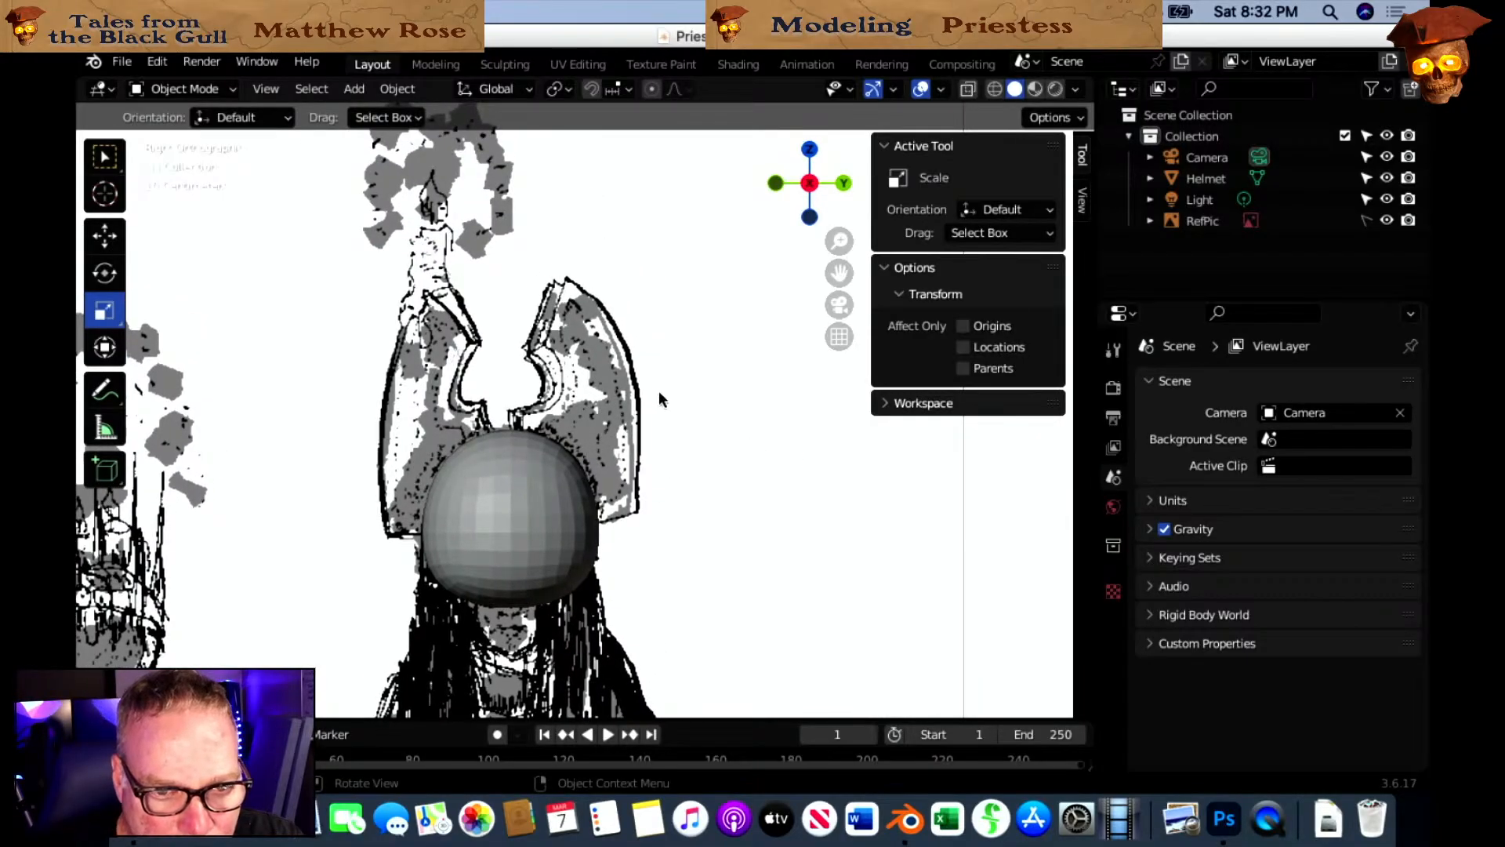
scroll(660, 393, up, 1)
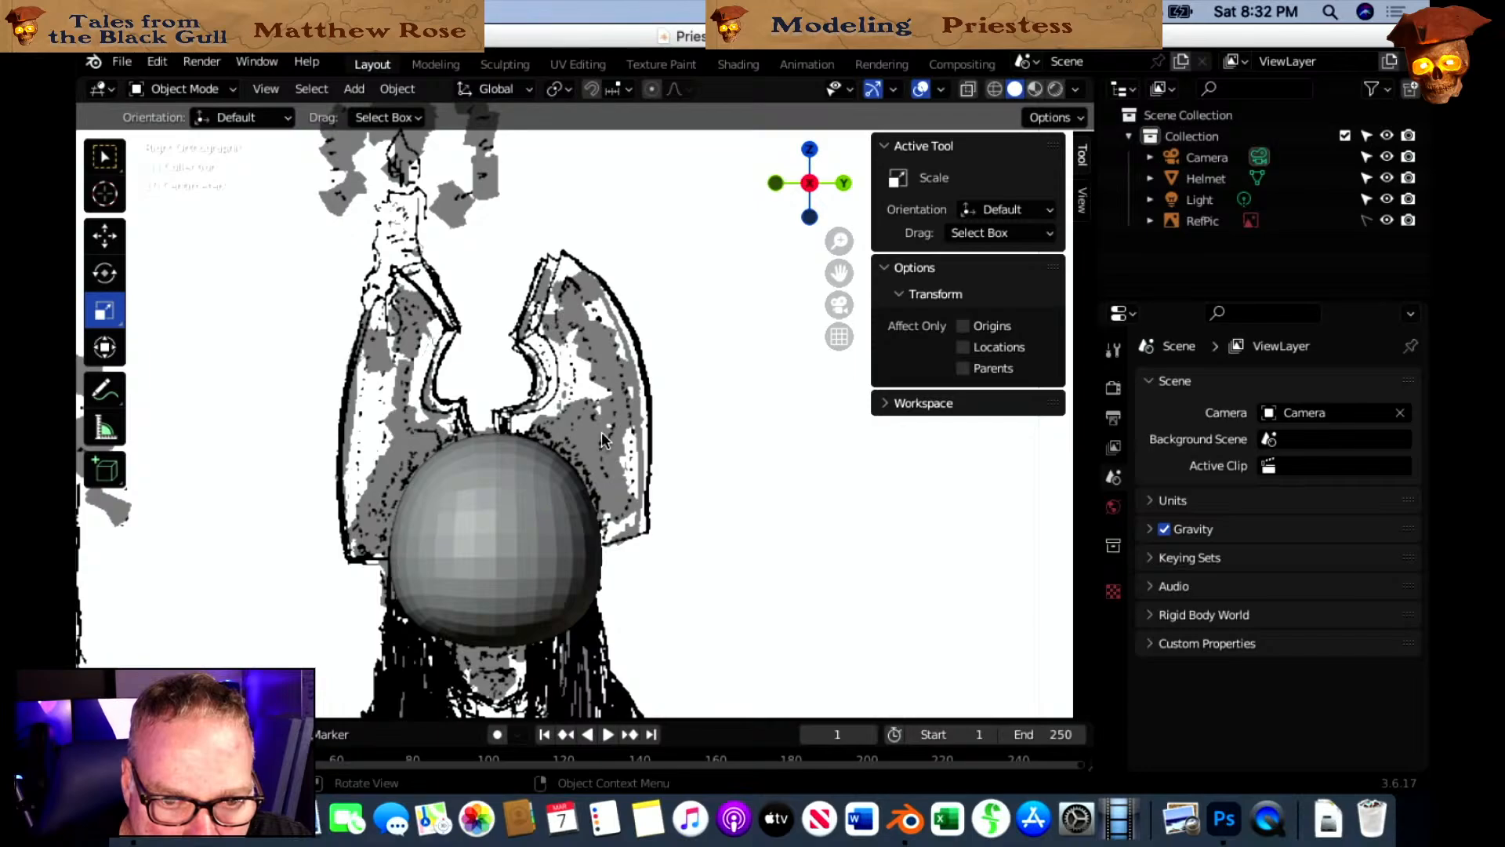
shift+middle_drag(661, 553, 657, 422)
middle_drag(421, 506, 494, 456)
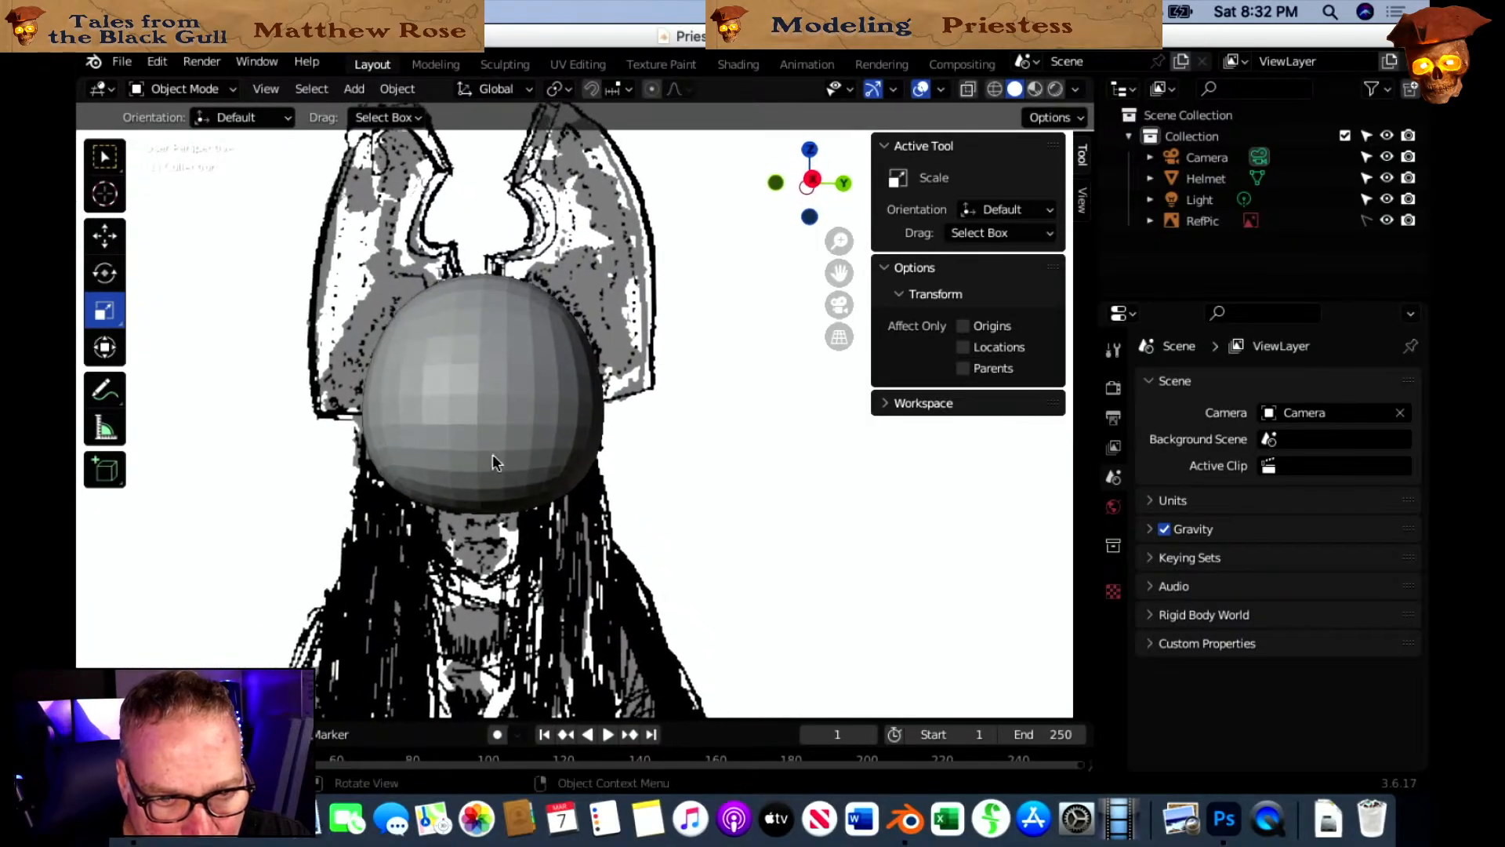
click(813, 181)
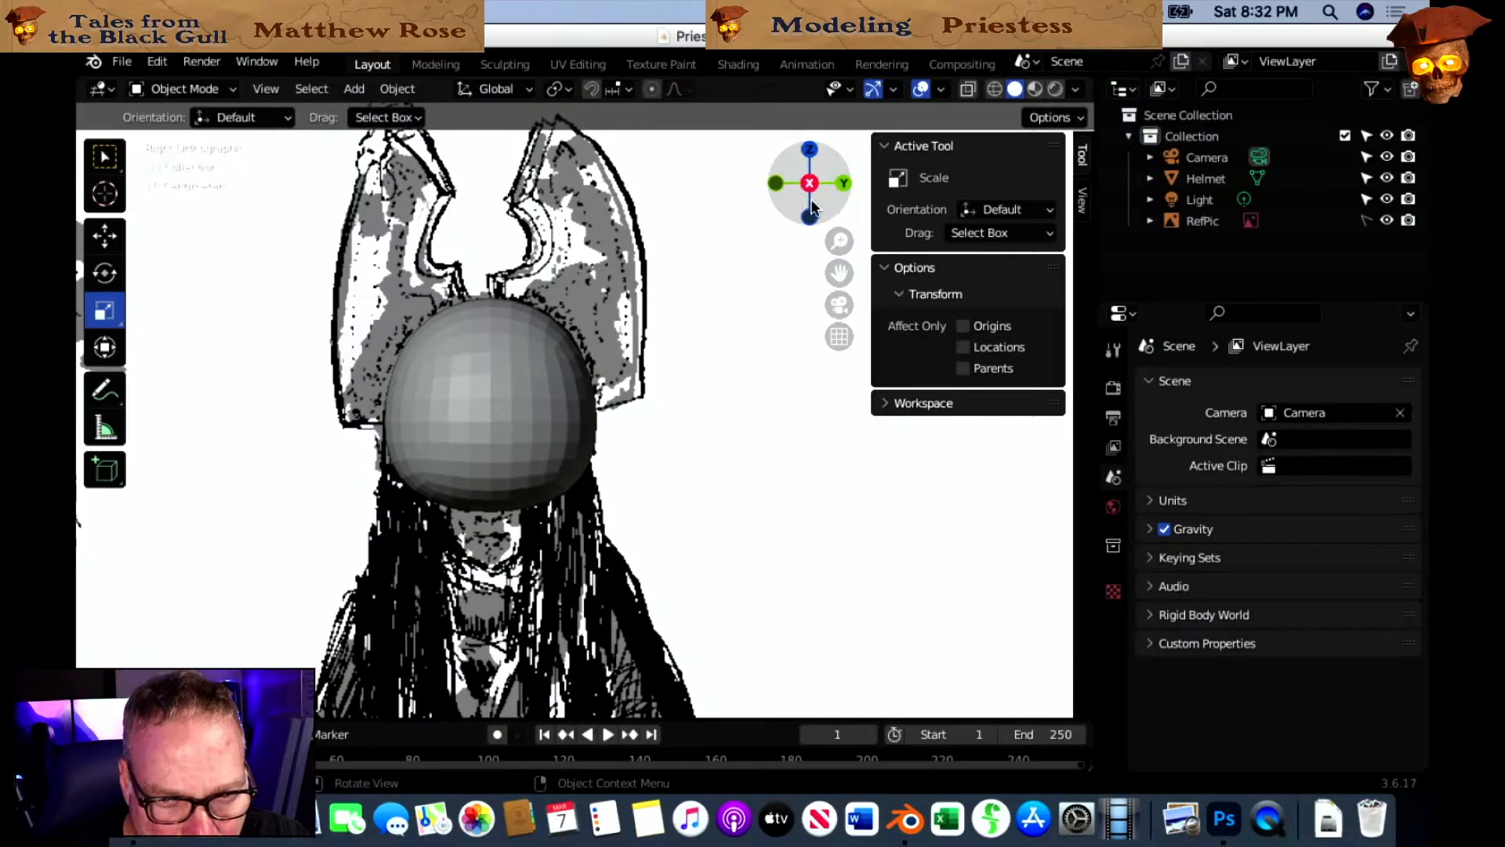
click(1387, 177)
click(1386, 178)
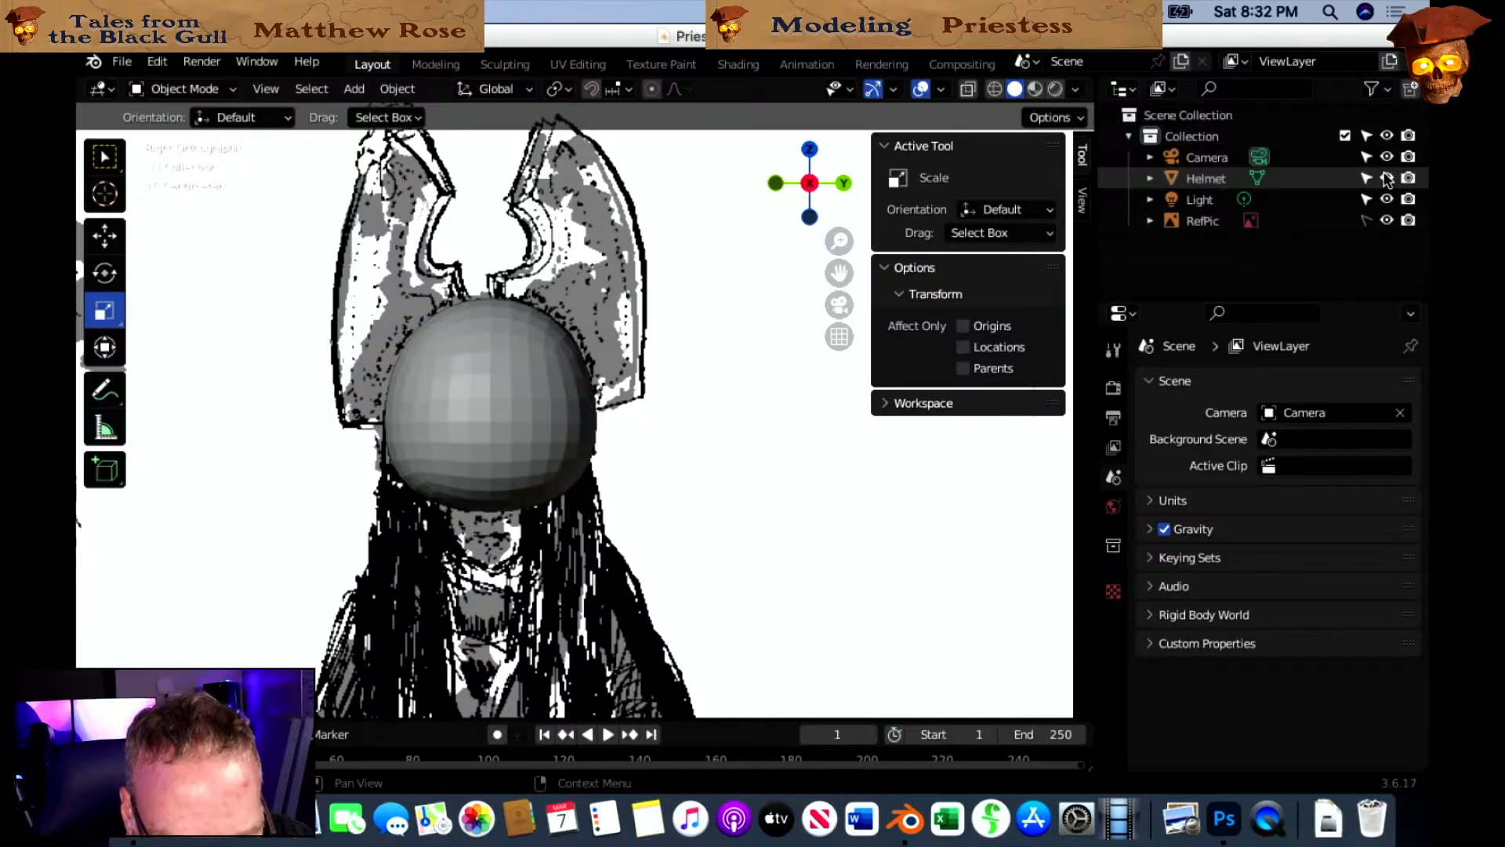
click(1387, 178)
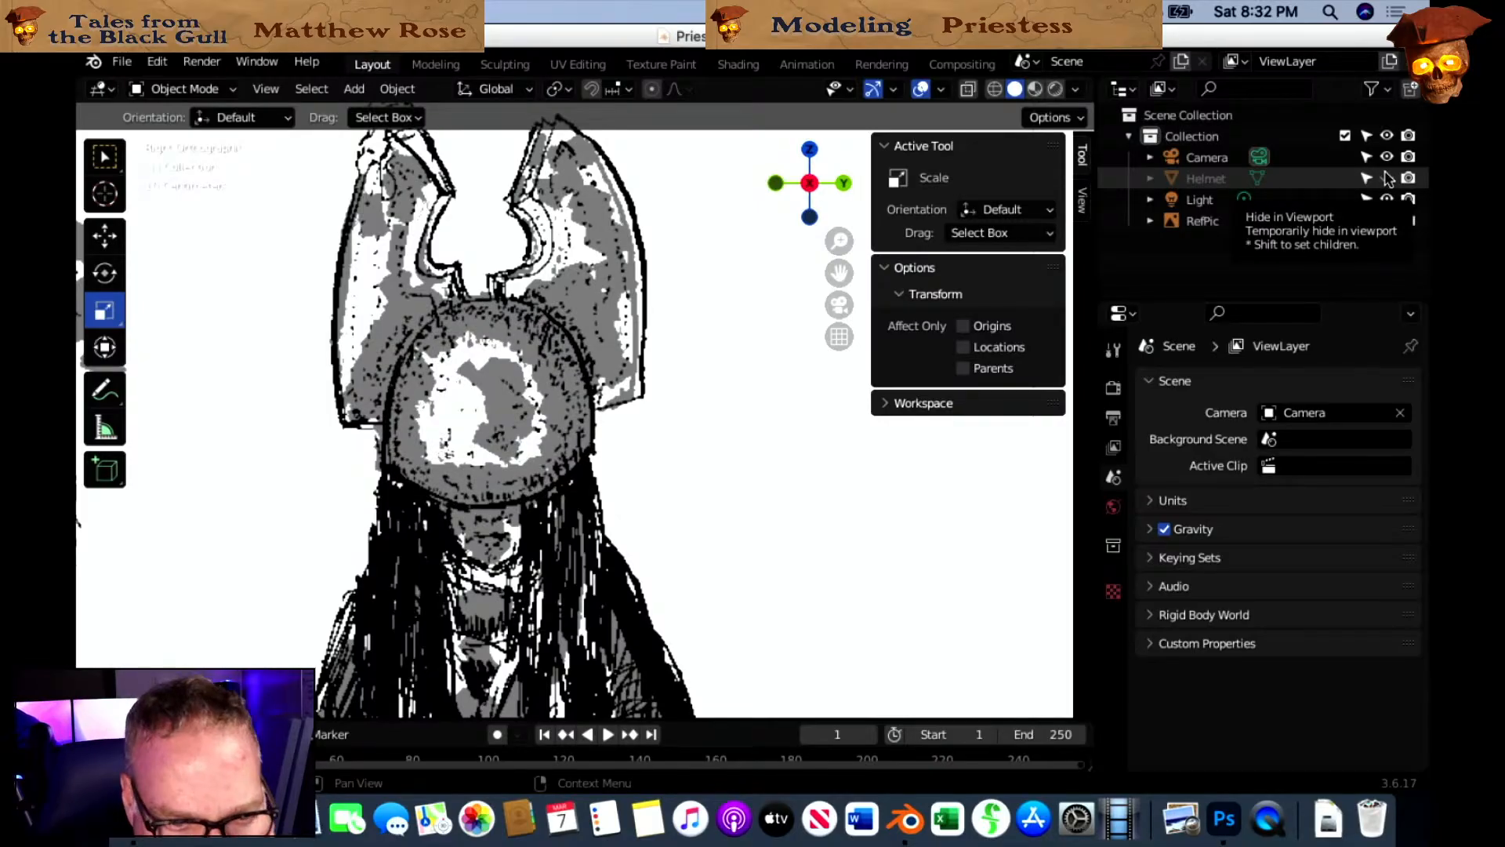
click(1386, 178)
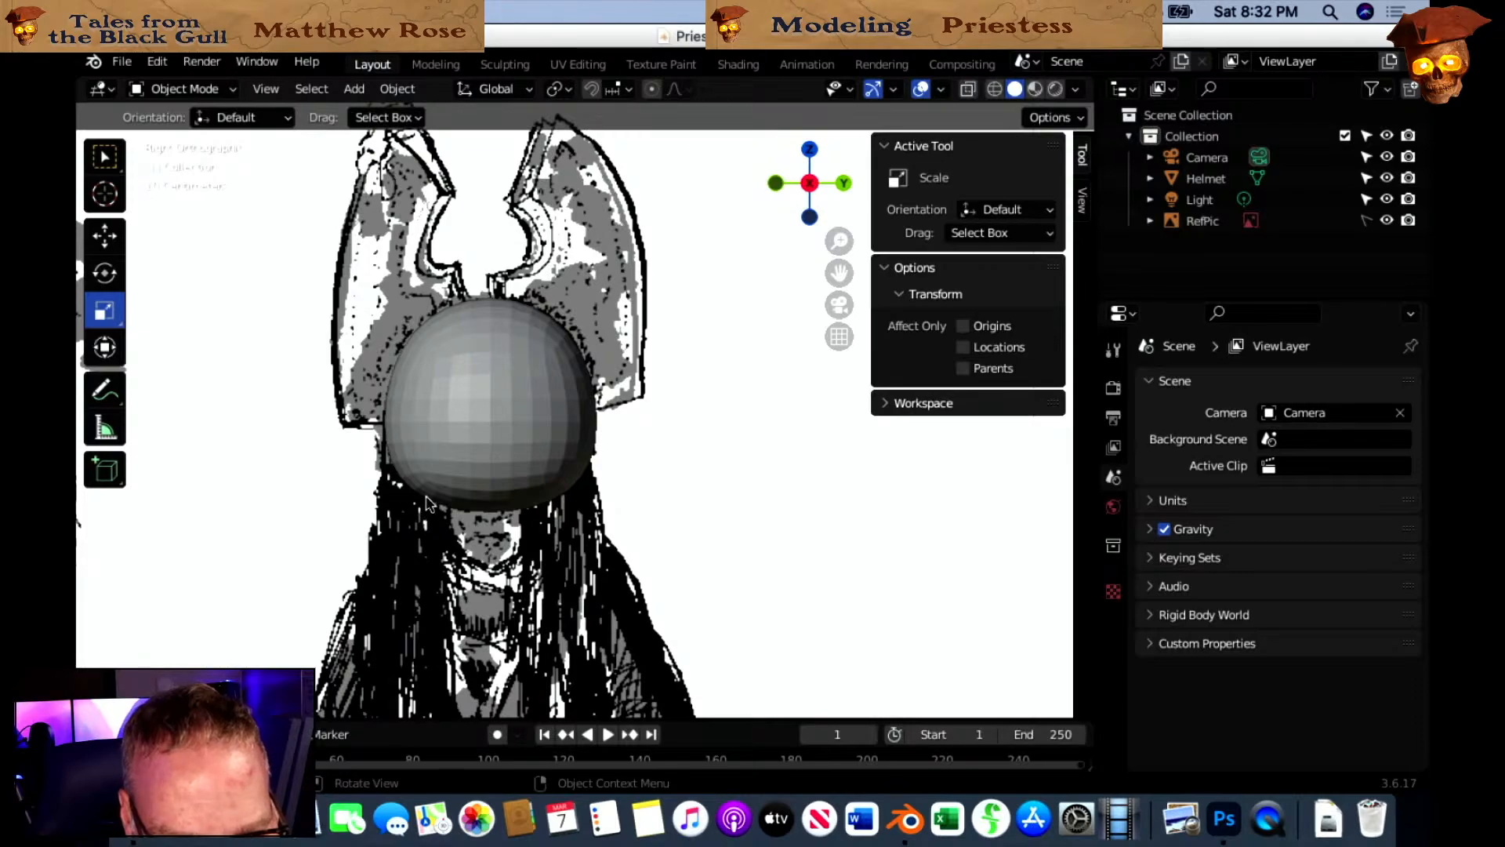
Undo the Lattice's deletion and try widening the Lattice along Y to a scale of 0.404.
key(h)
key(alt+h)
key(h)
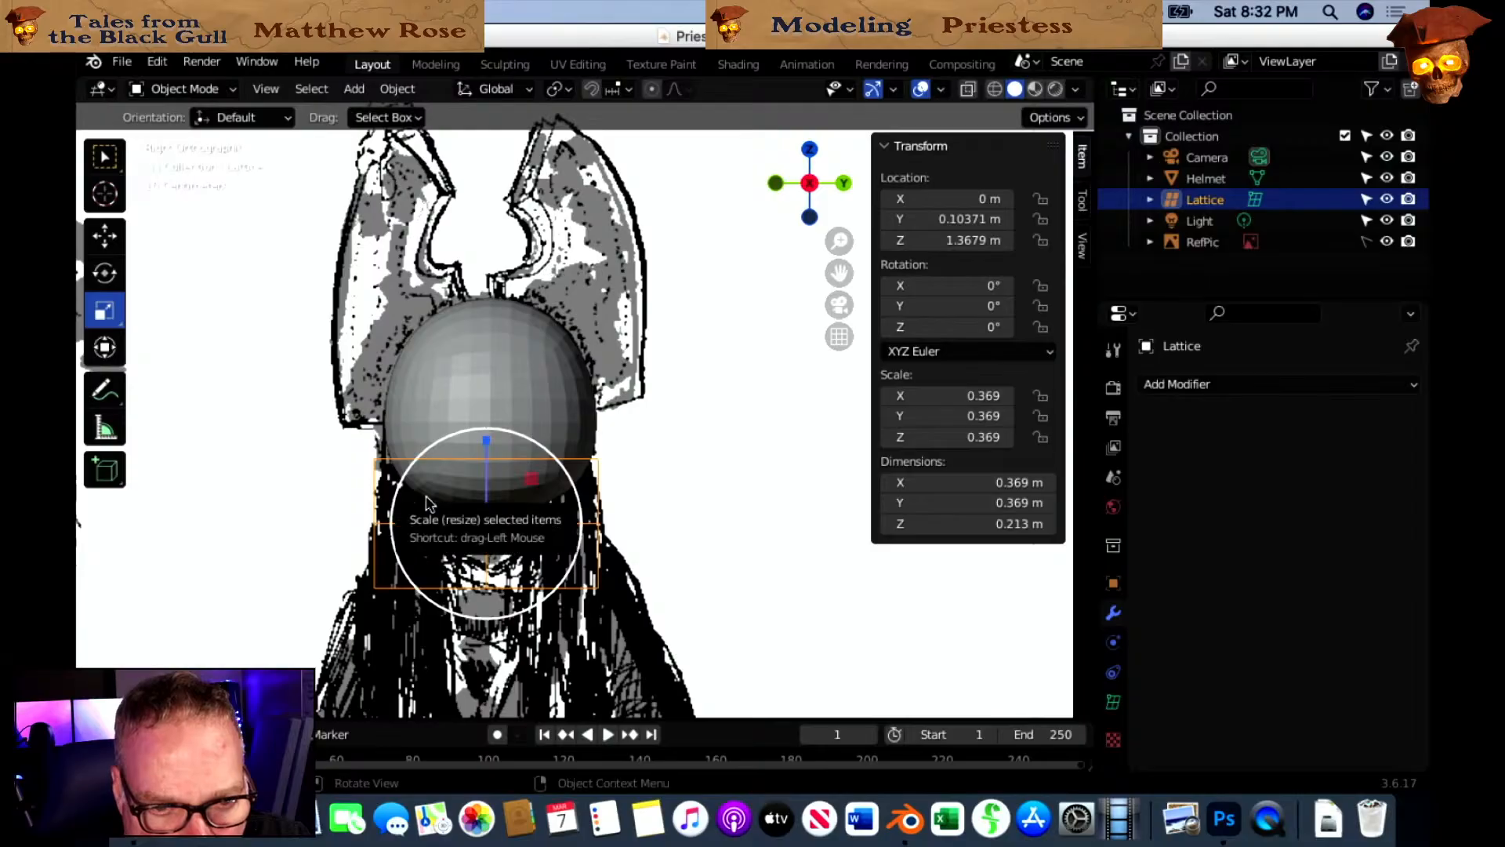
drag(571, 525, 576, 524)
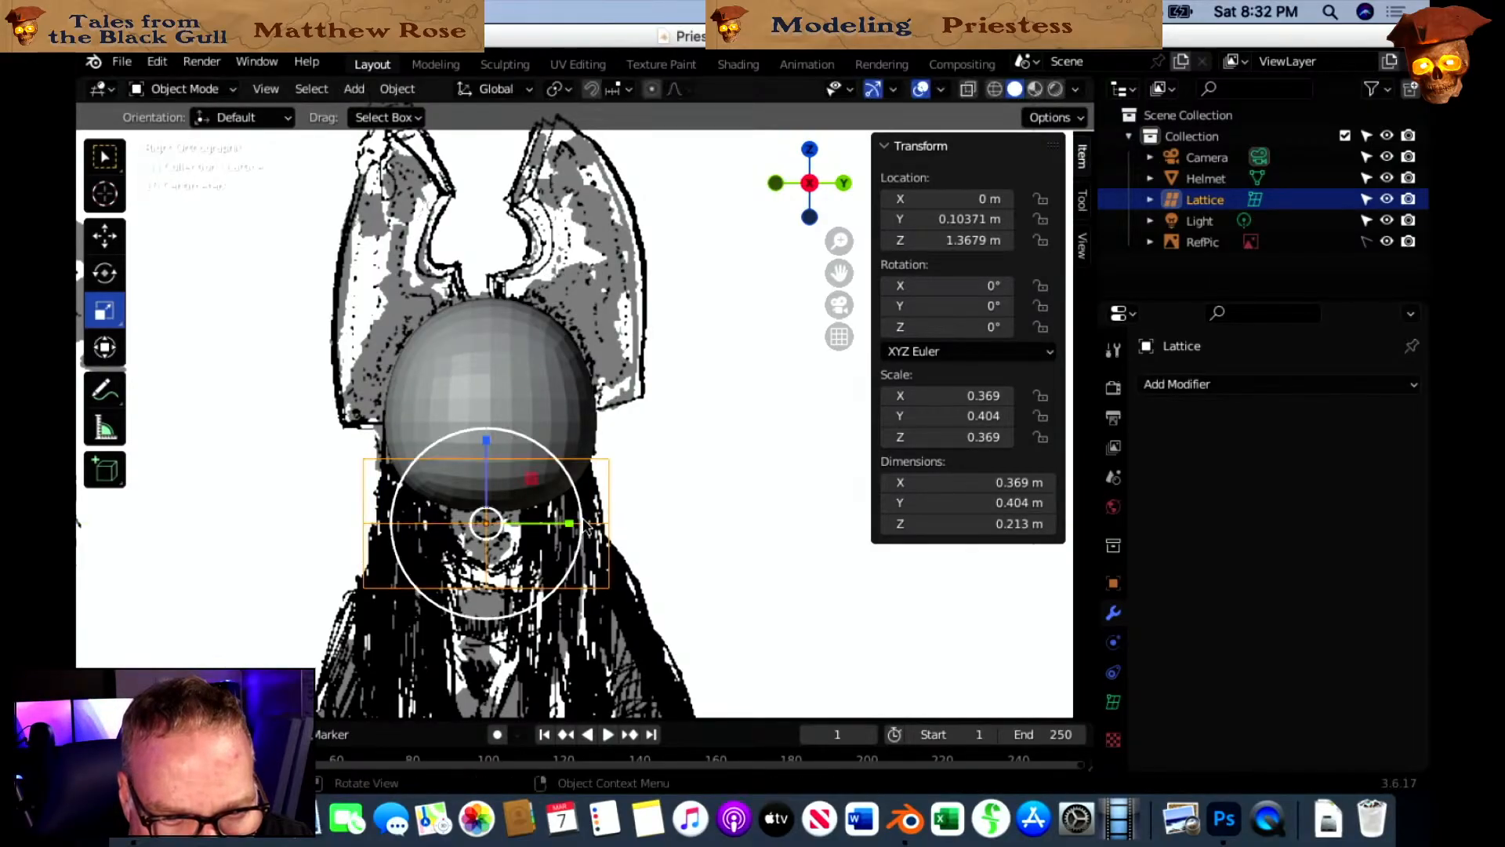
Undo the Lattice's widening along Y and the application of the Helmet's Lattice modifier.
click(1205, 178)
key(ctrl+z)
key(ctrl+shift+z)
key(ctrl+shift+z)
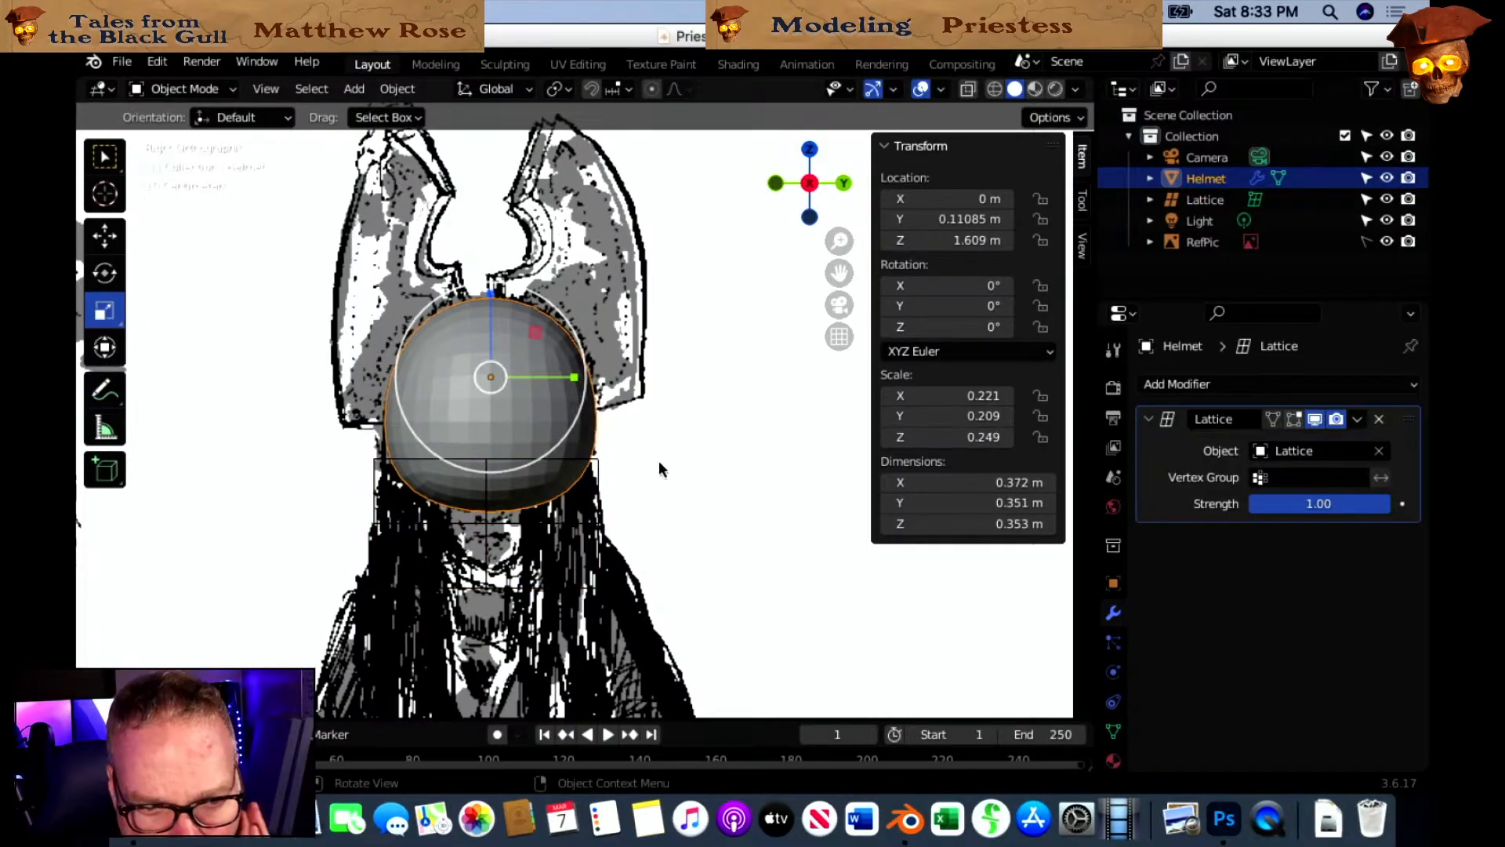
Widen the Lattice along Y to a scale of 0.406.
click(596, 541)
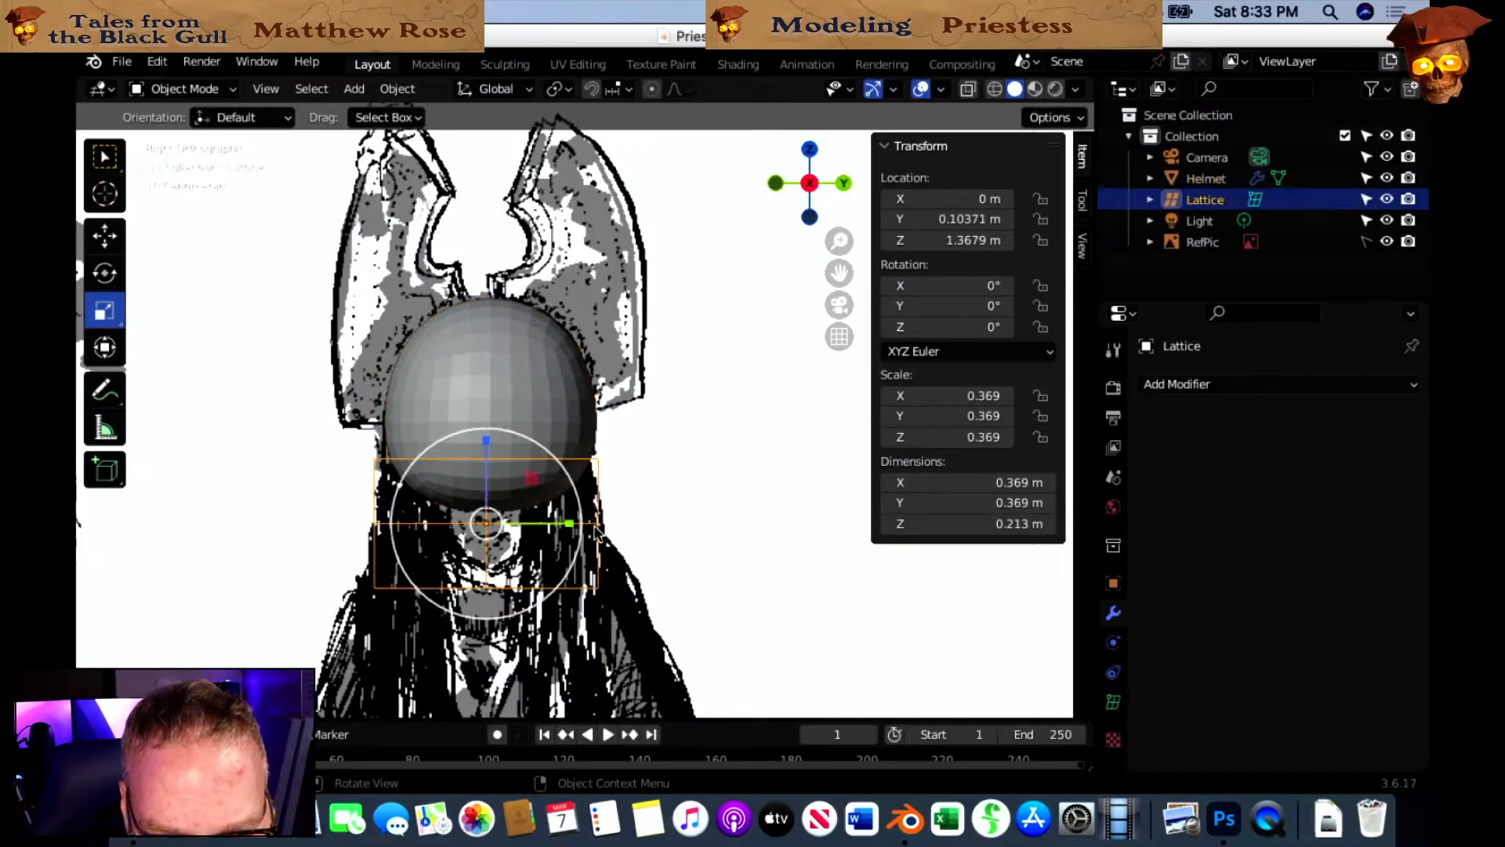
drag(569, 523, 579, 523)
click(536, 411)
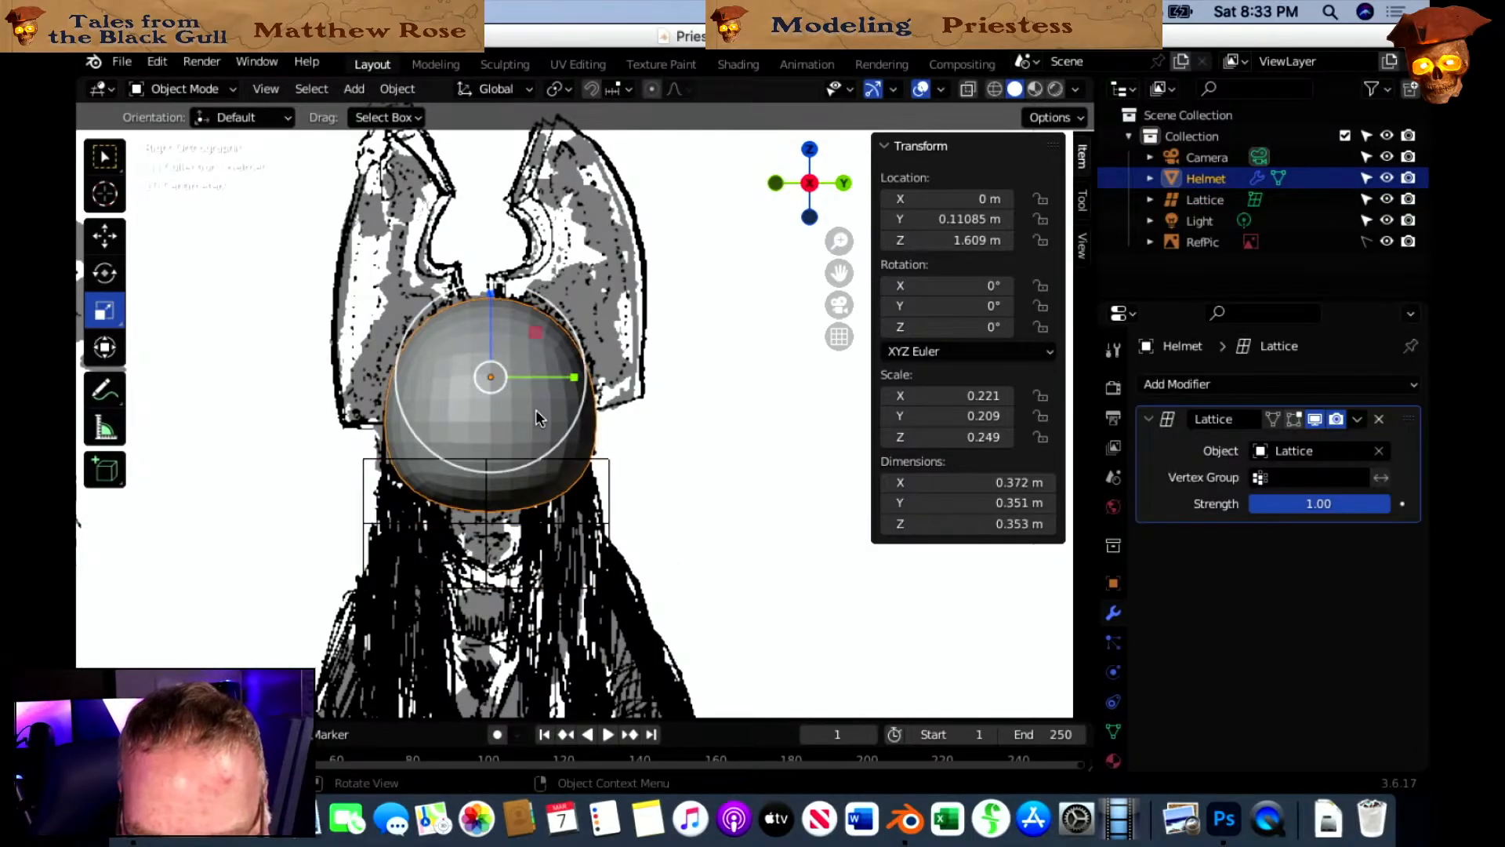
click(608, 469)
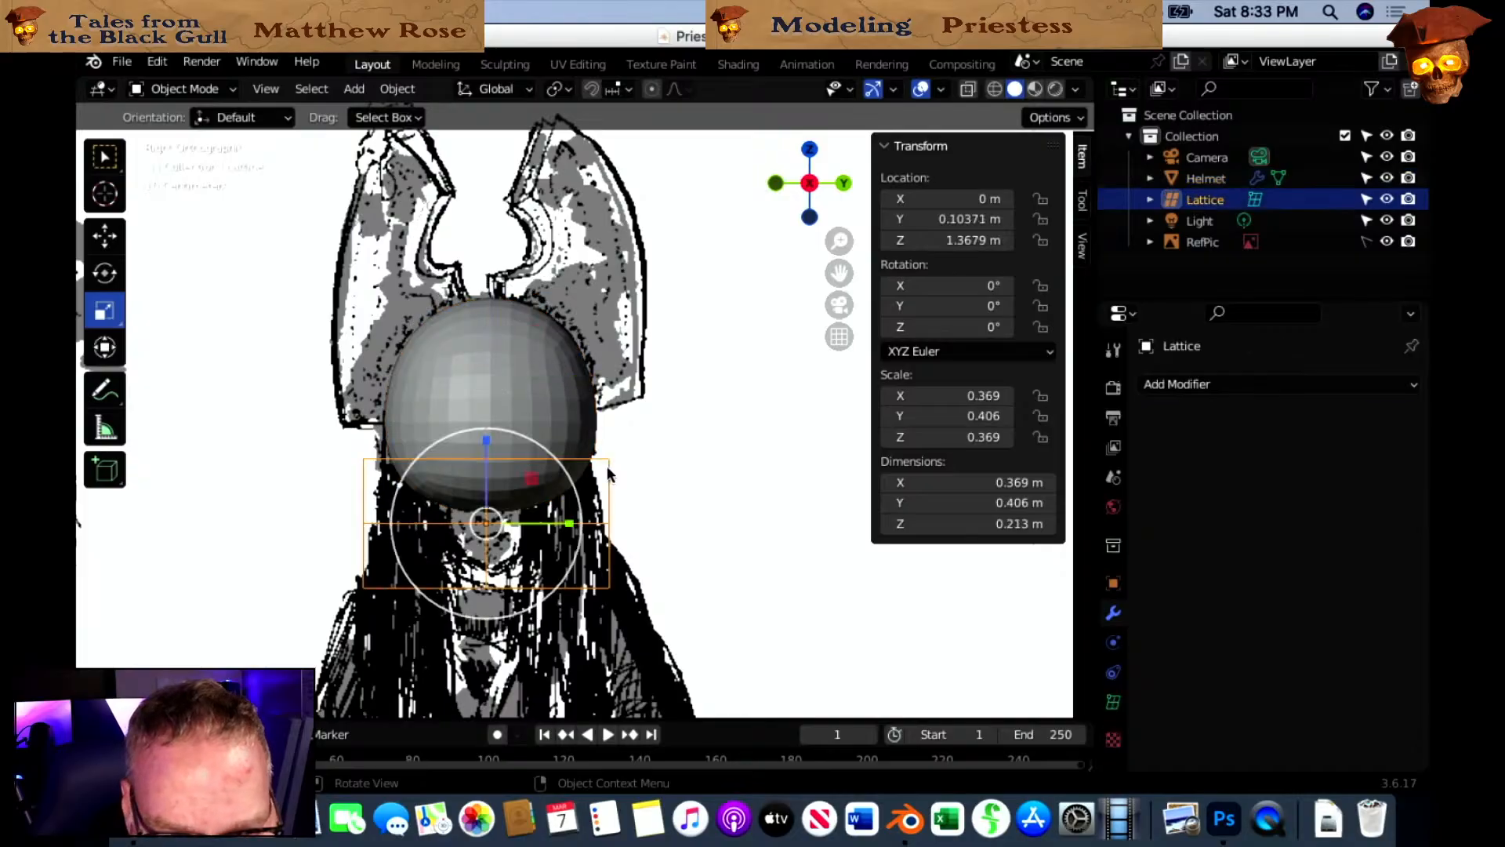
Scale the Lattice's control points slightly outward along Y and Z in Edit Mode.
click(185, 88)
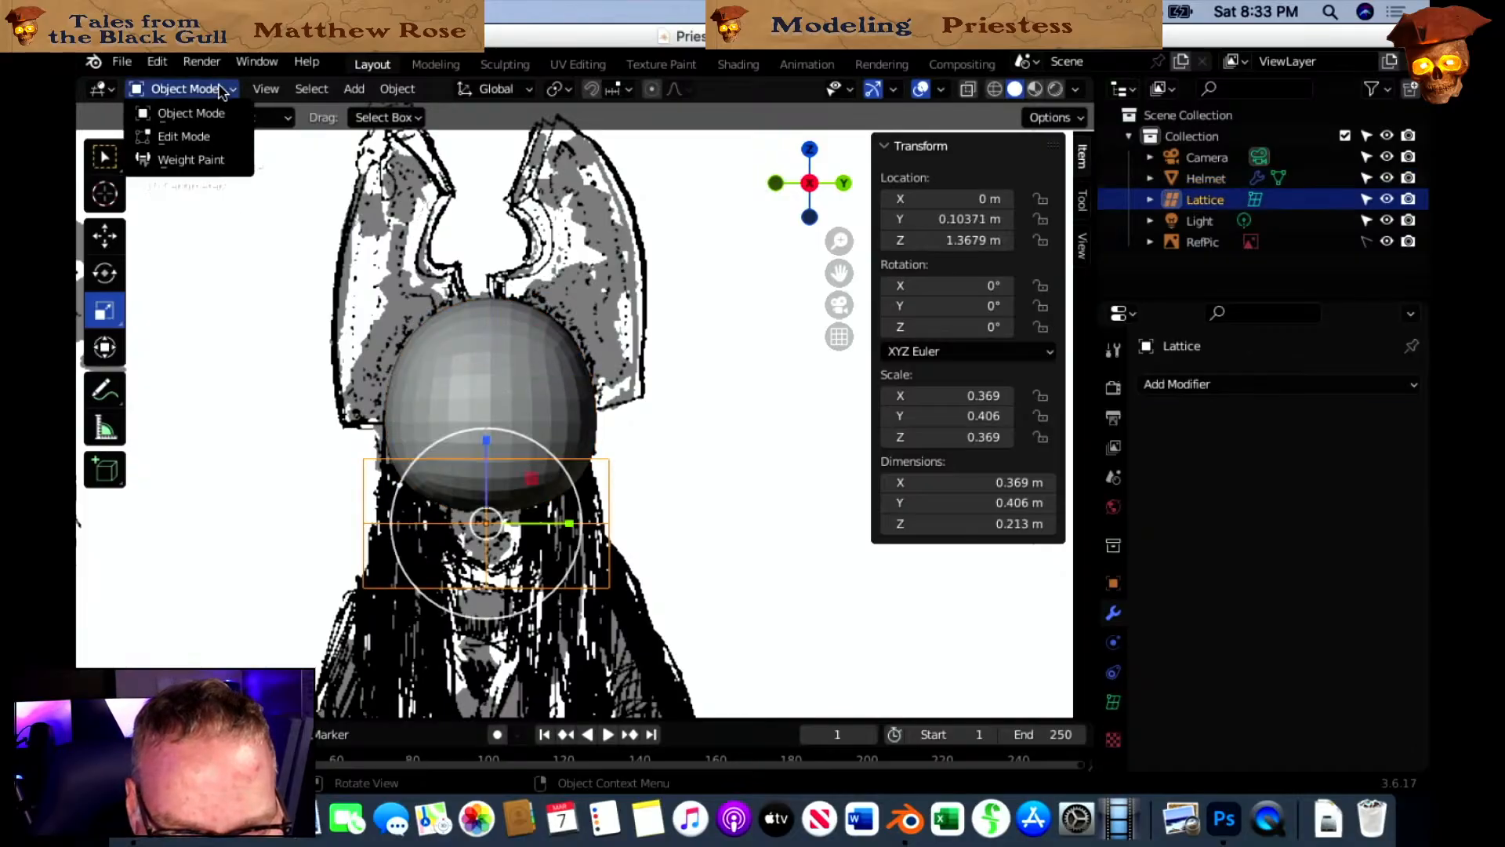
click(208, 139)
mouse_move(571, 523)
mouse_down()
mouse_move(584, 523)
mouse_move(555, 523)
mouse_move(571, 523)
mouse_up()
mouse_move(489, 441)
mouse_down()
mouse_move(489, 454)
mouse_move(493, 441)
mouse_up()
click(764, 482)
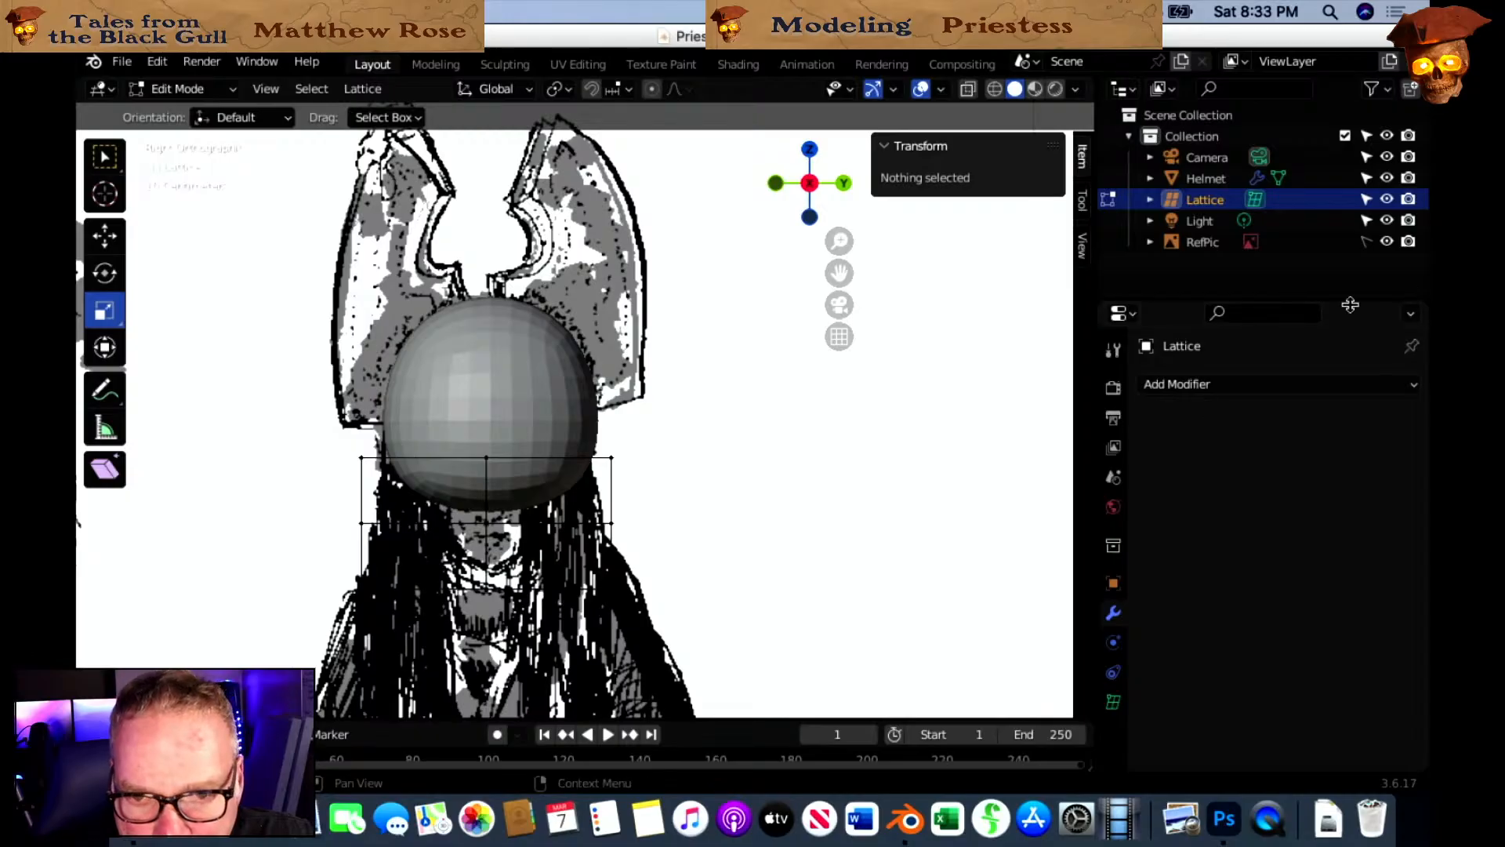
Return to Object Mode and apply the Lattice modifier on the Helmet.
click(1248, 179)
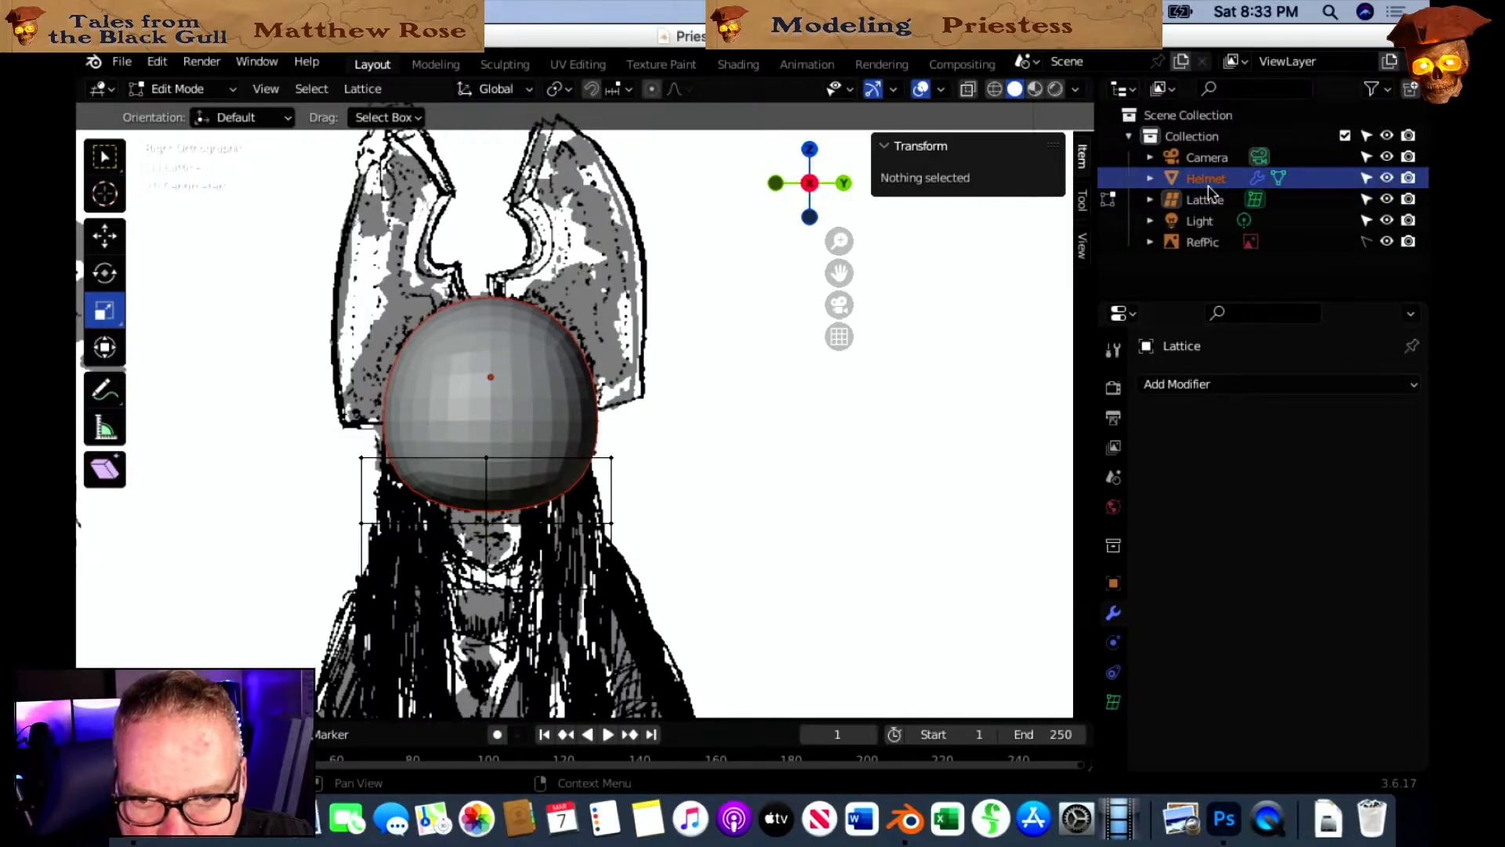
click(190, 89)
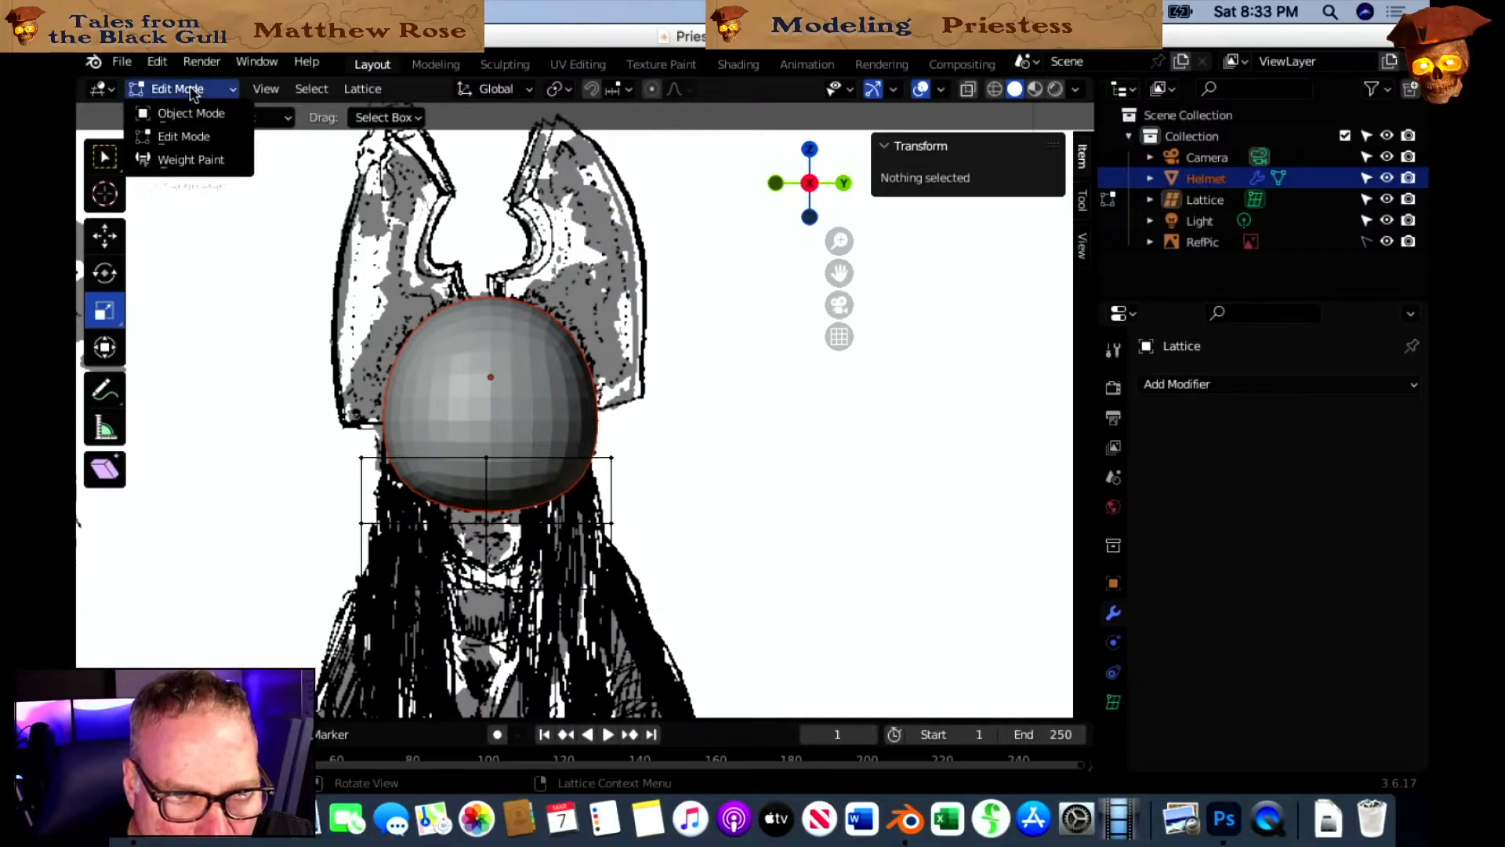
click(198, 136)
click(194, 90)
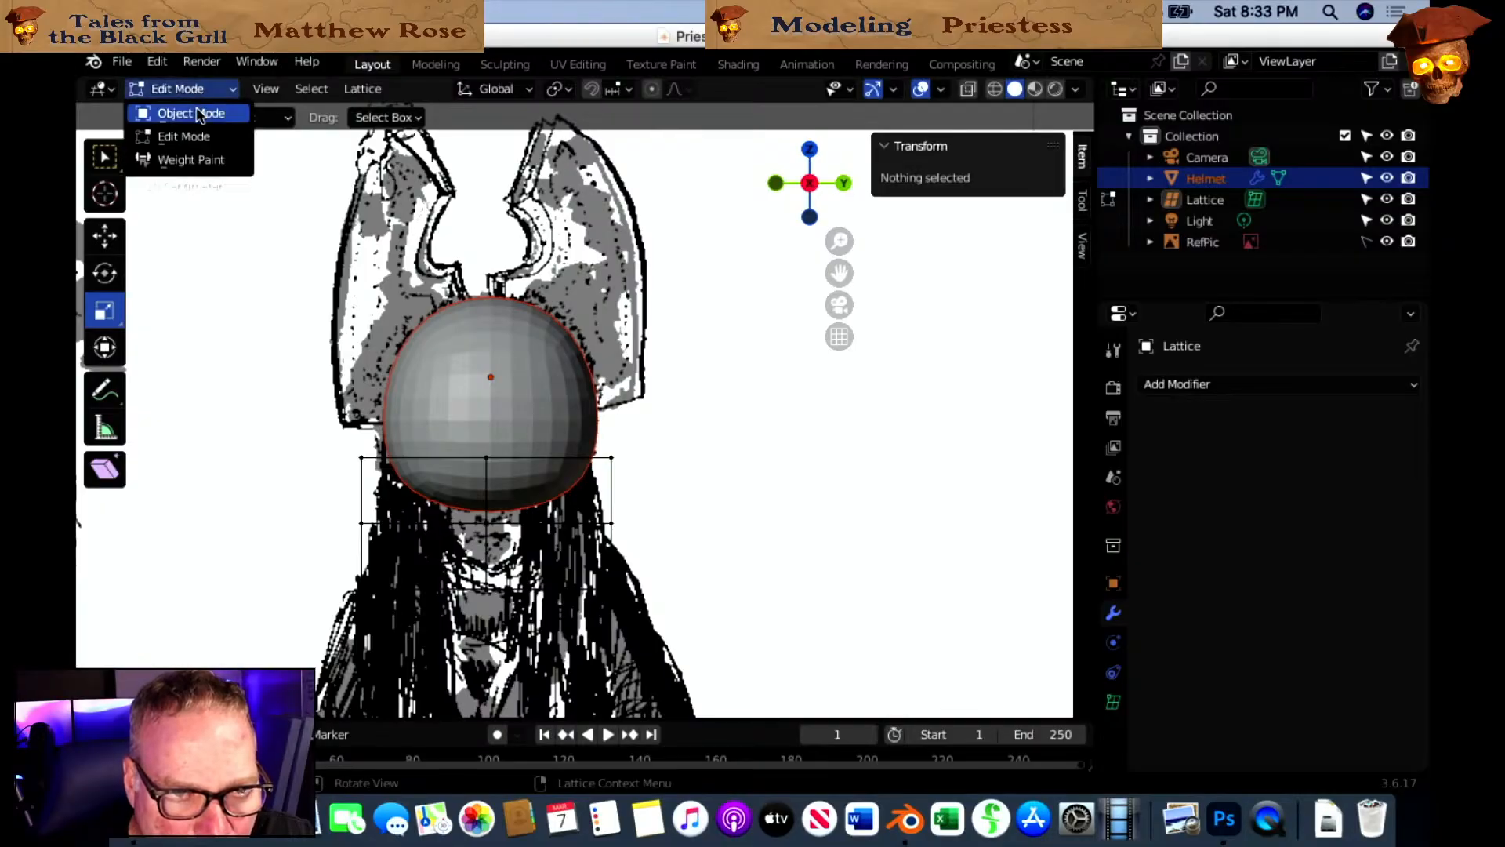
click(198, 113)
click(591, 443)
click(552, 421)
click(1357, 419)
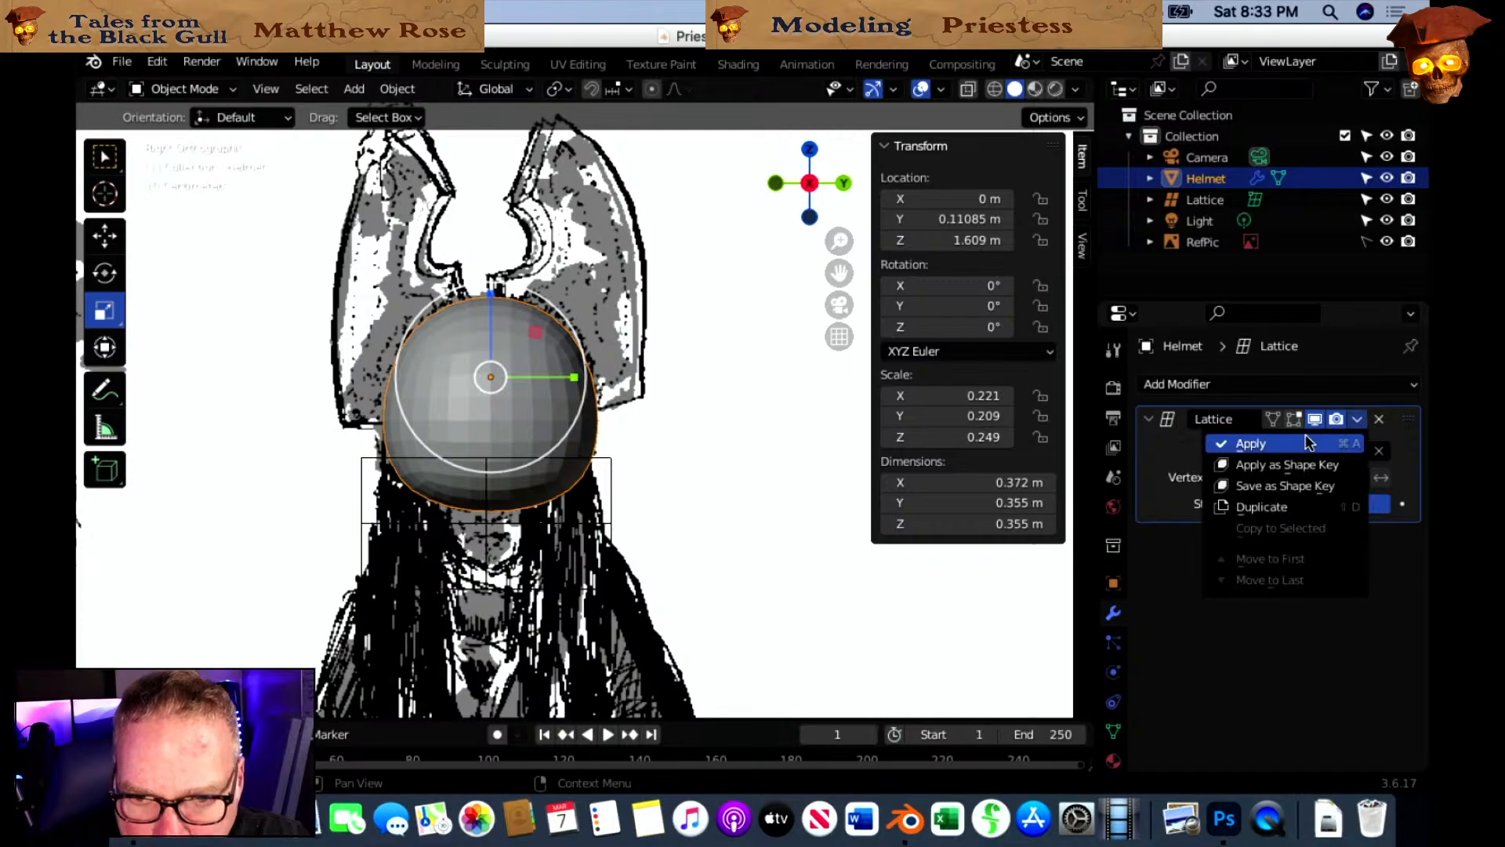
click(1307, 444)
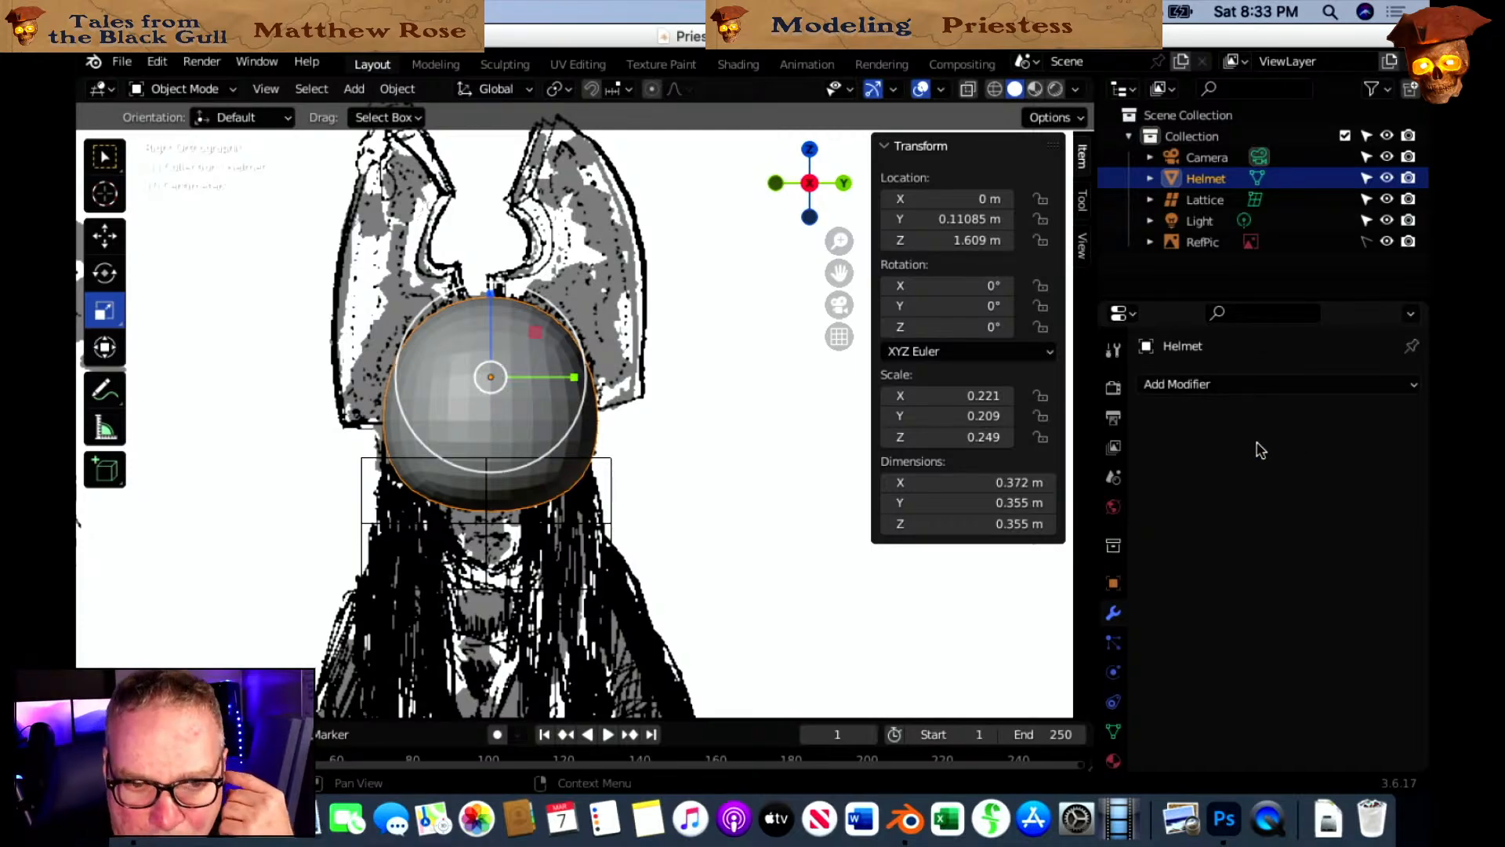
Delete the Lattice object from the scene.
click(1403, 259)
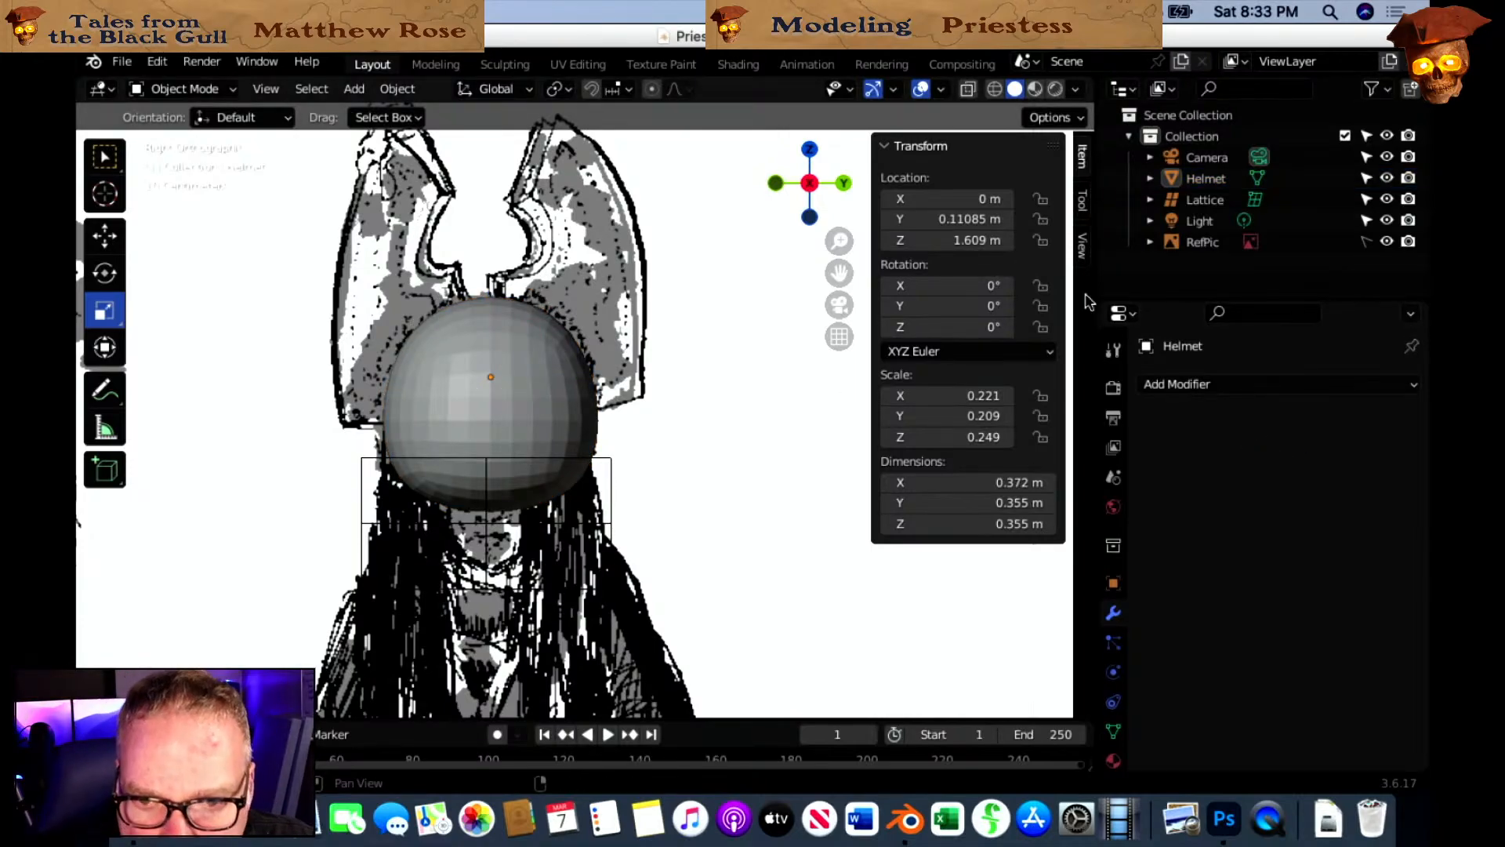
click(1364, 201)
key(x)
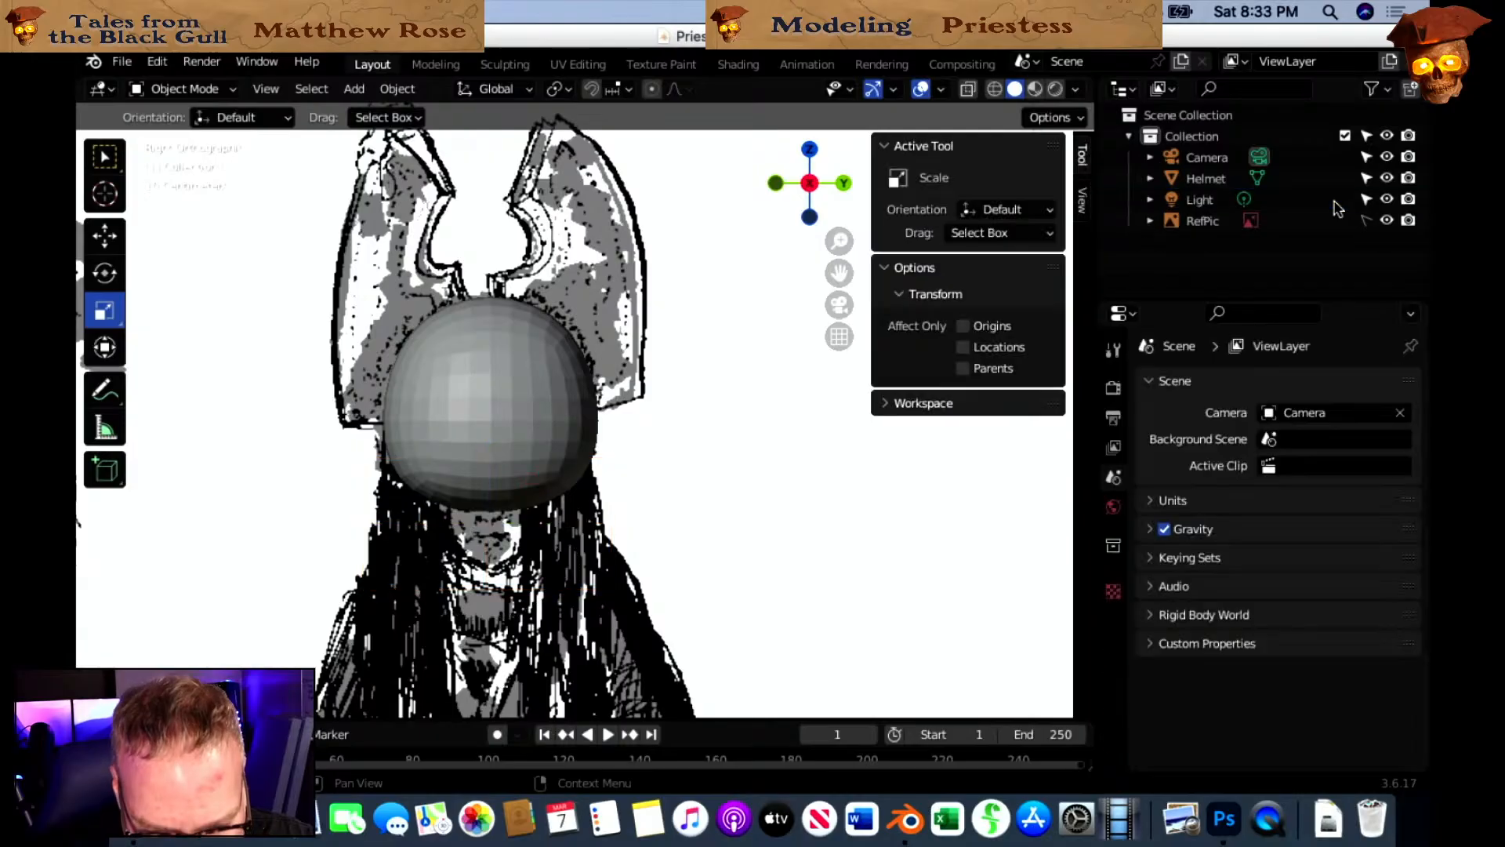
Scale the horizontal edge loop near the Helmet's lower rim by about 1.054 in Edit Mode.
scroll(690, 506, up, 2)
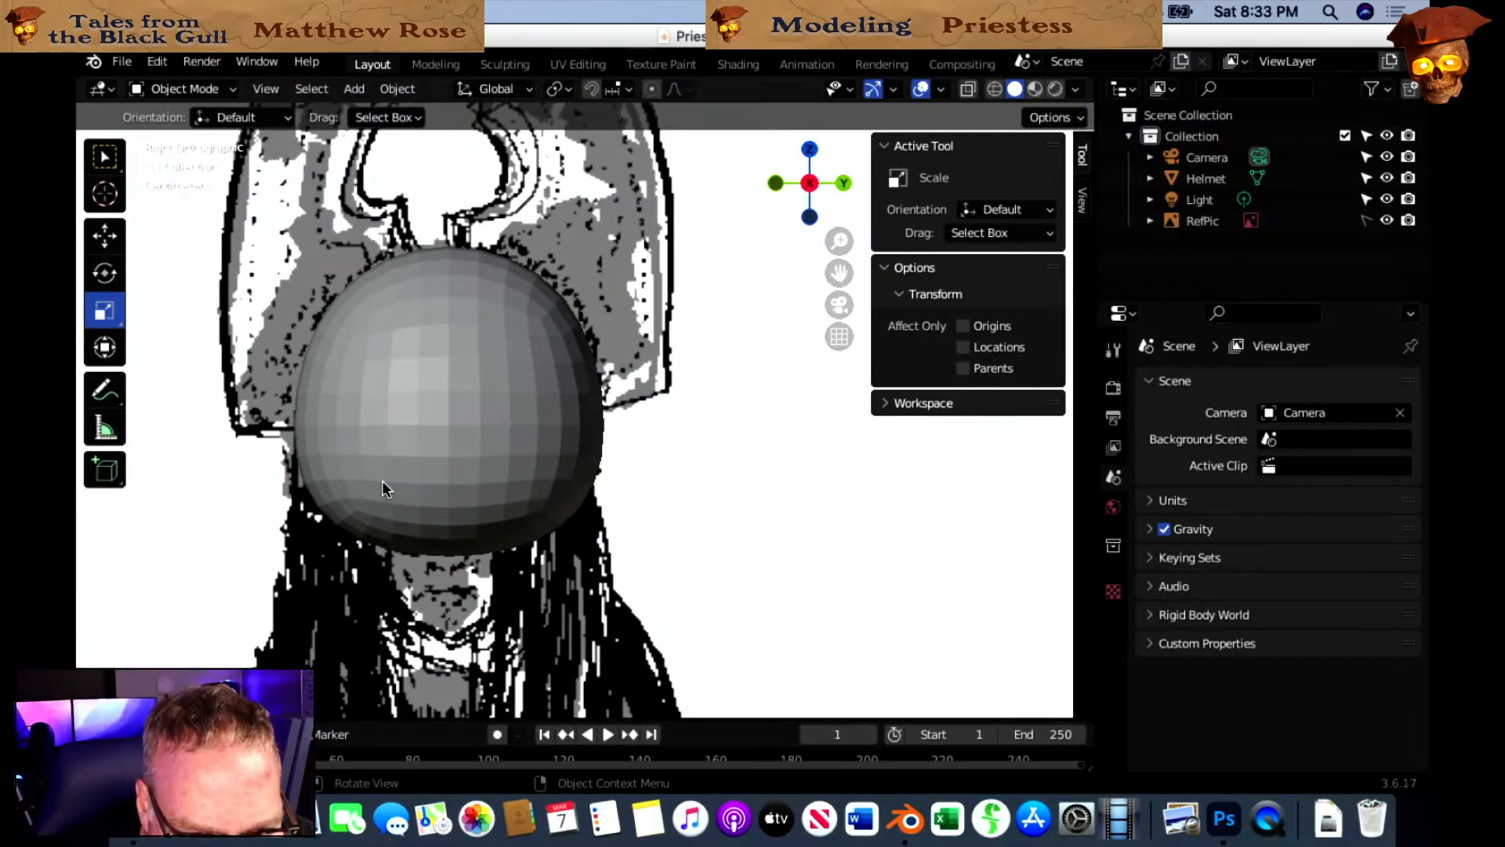
click(423, 414)
click(230, 89)
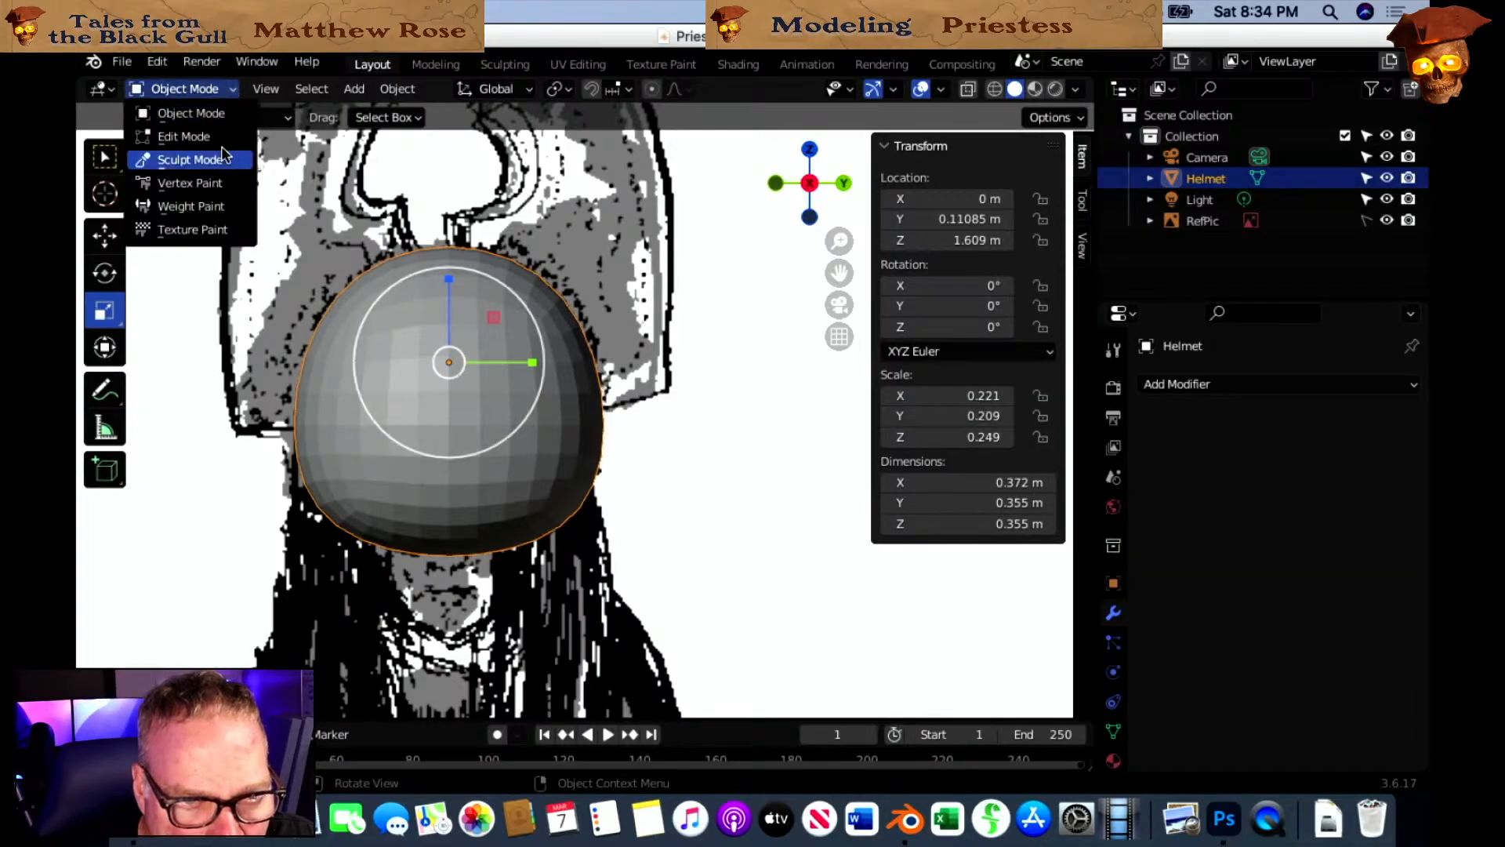
click(219, 136)
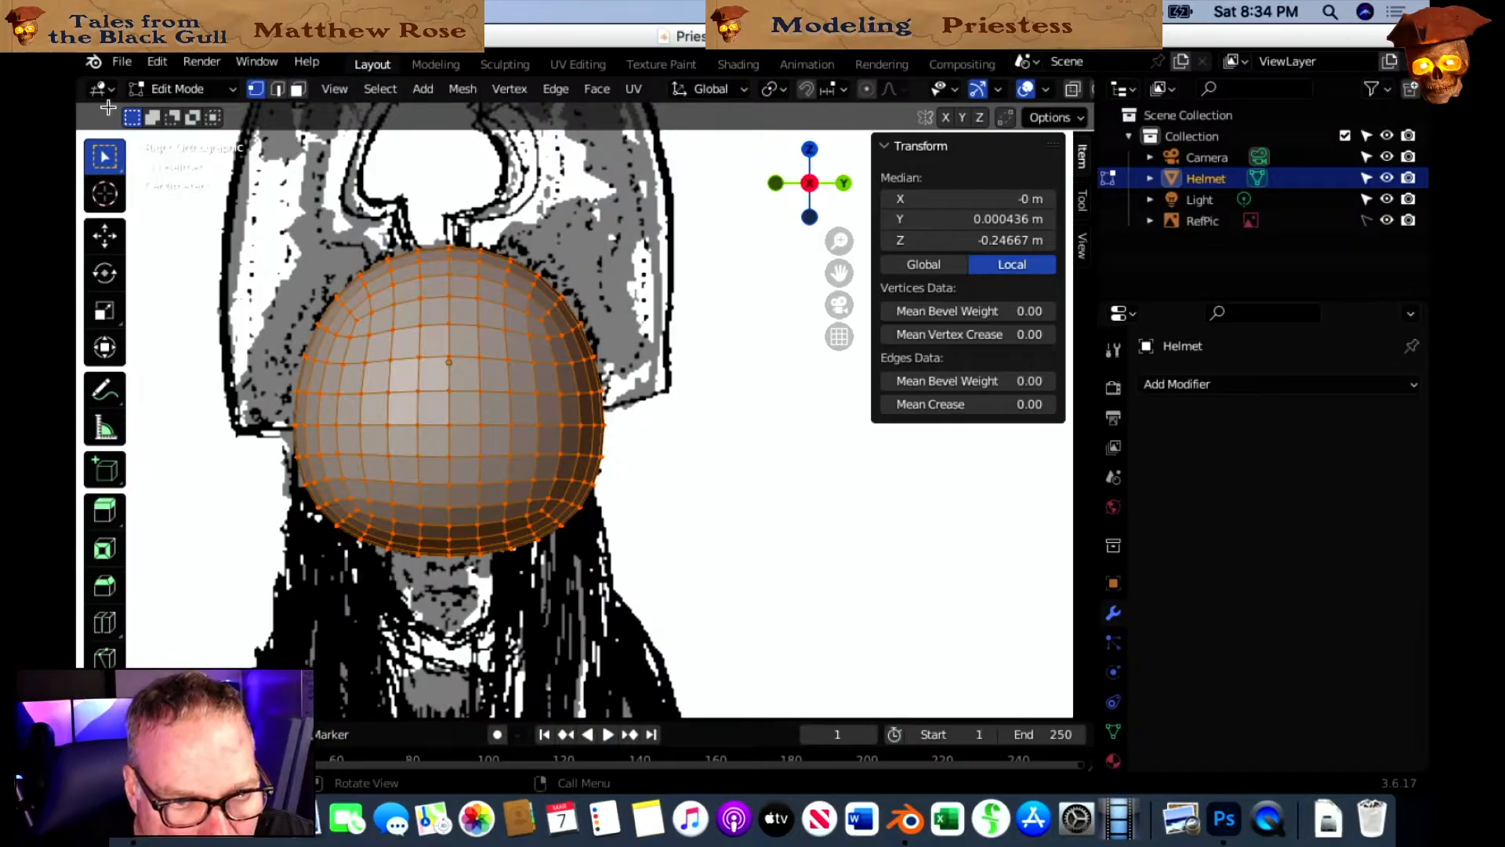
click(278, 88)
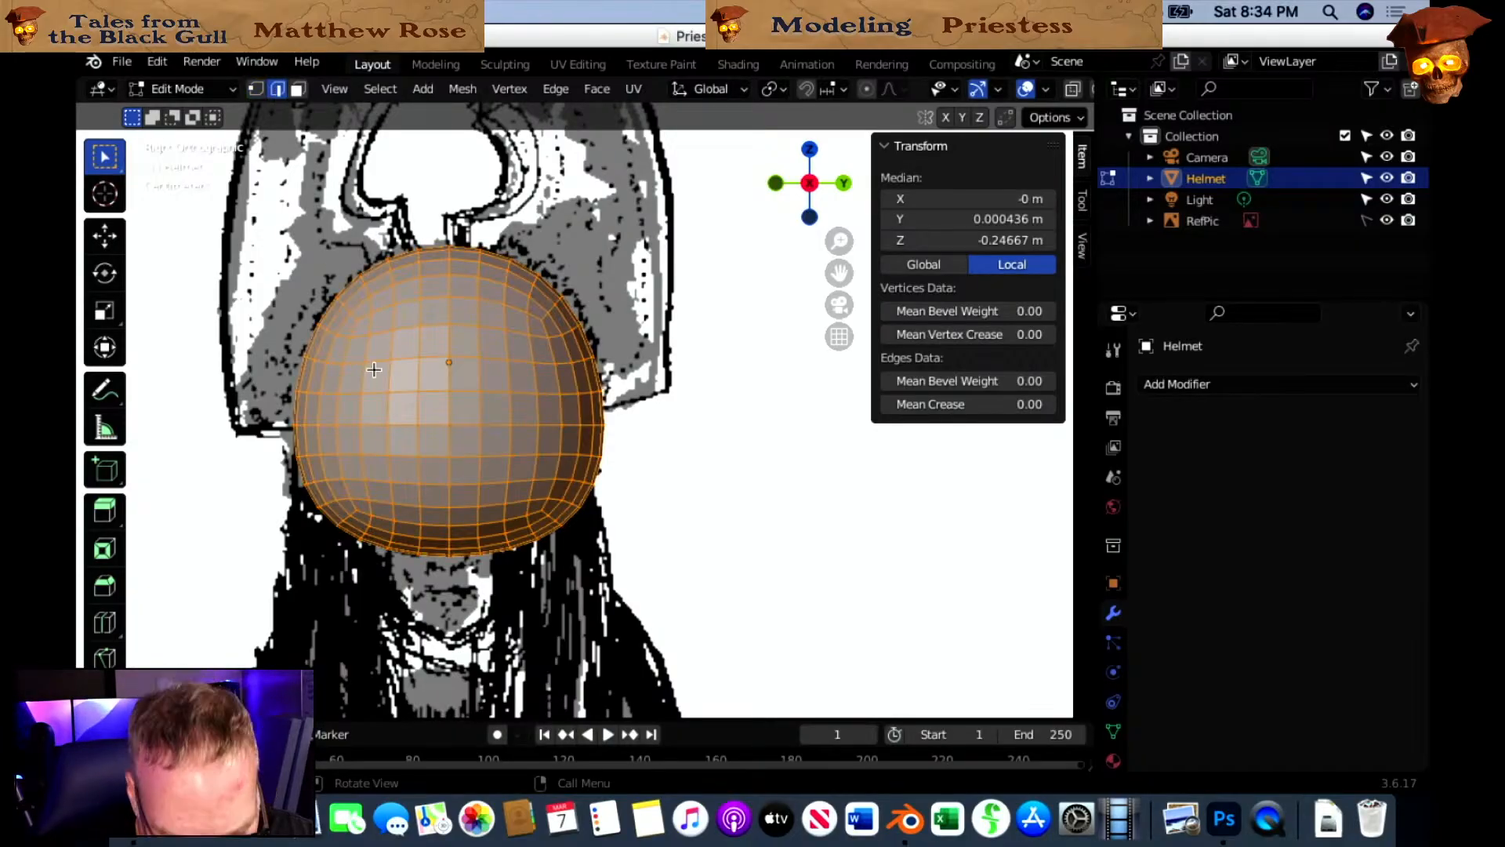
alt+click(409, 482)
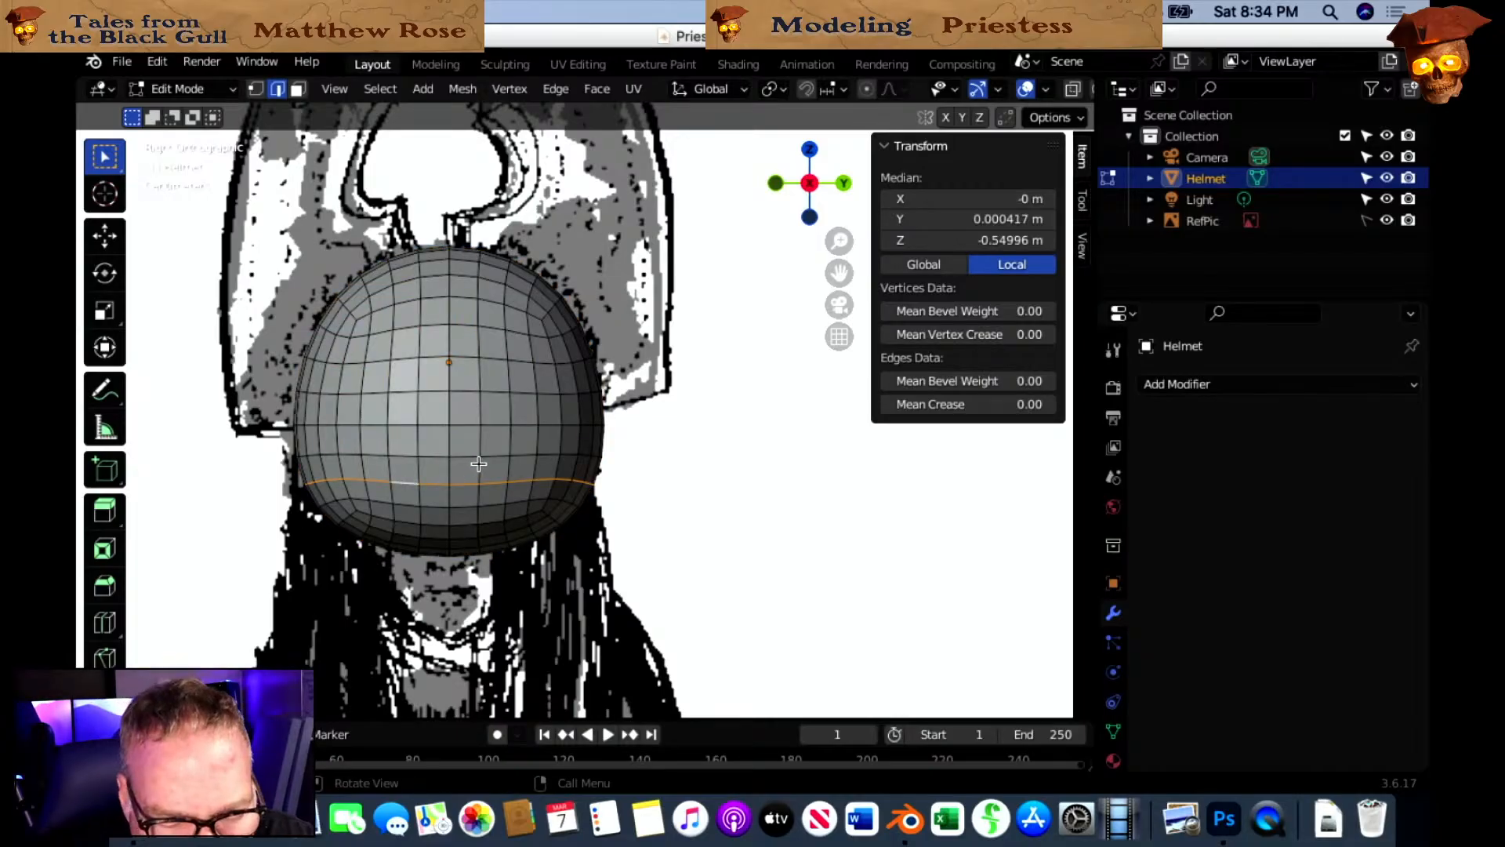
key(s)
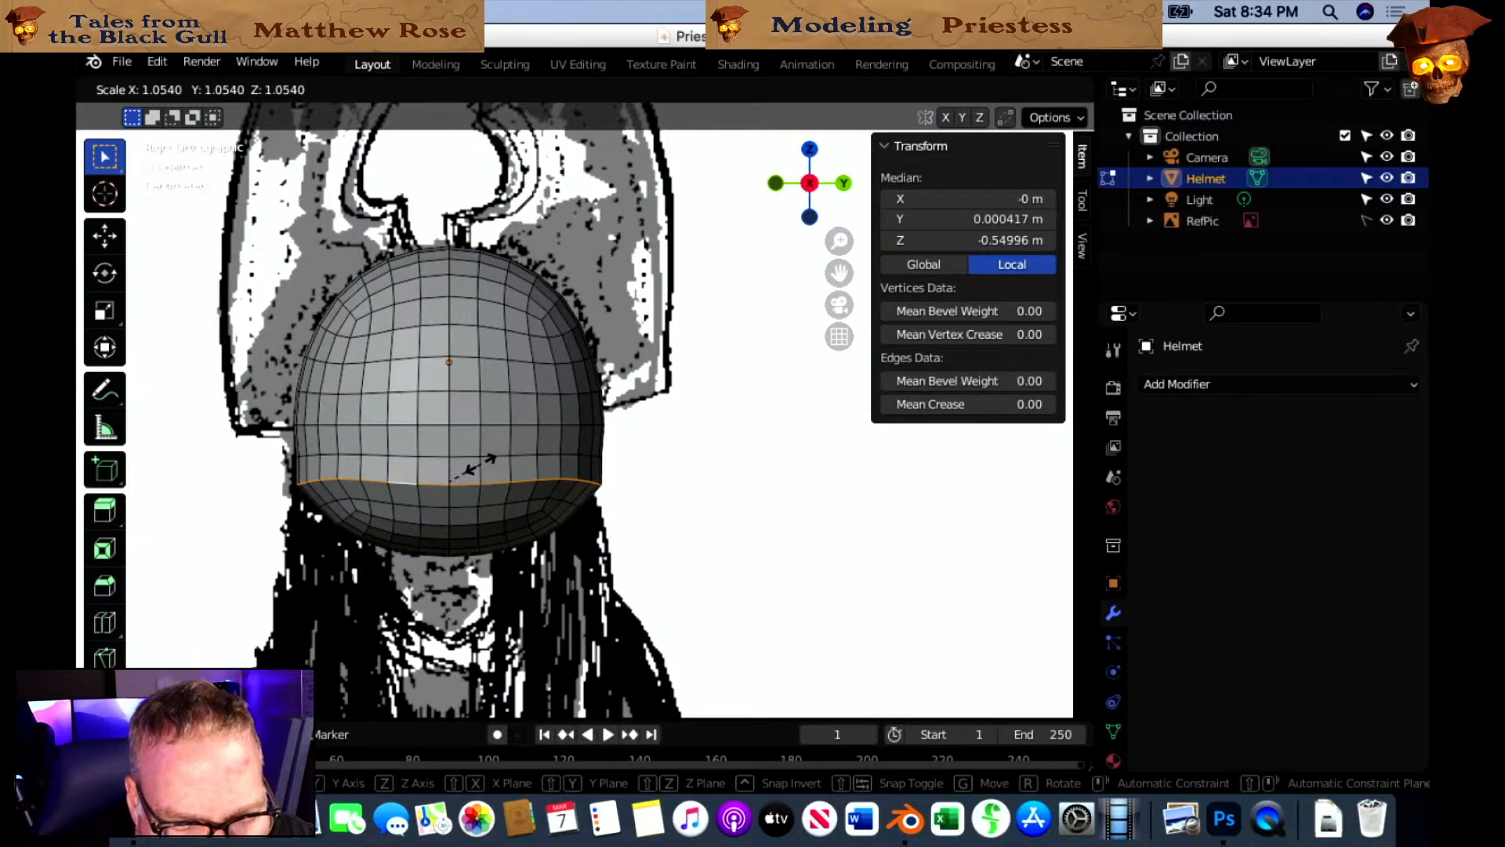
click(477, 465)
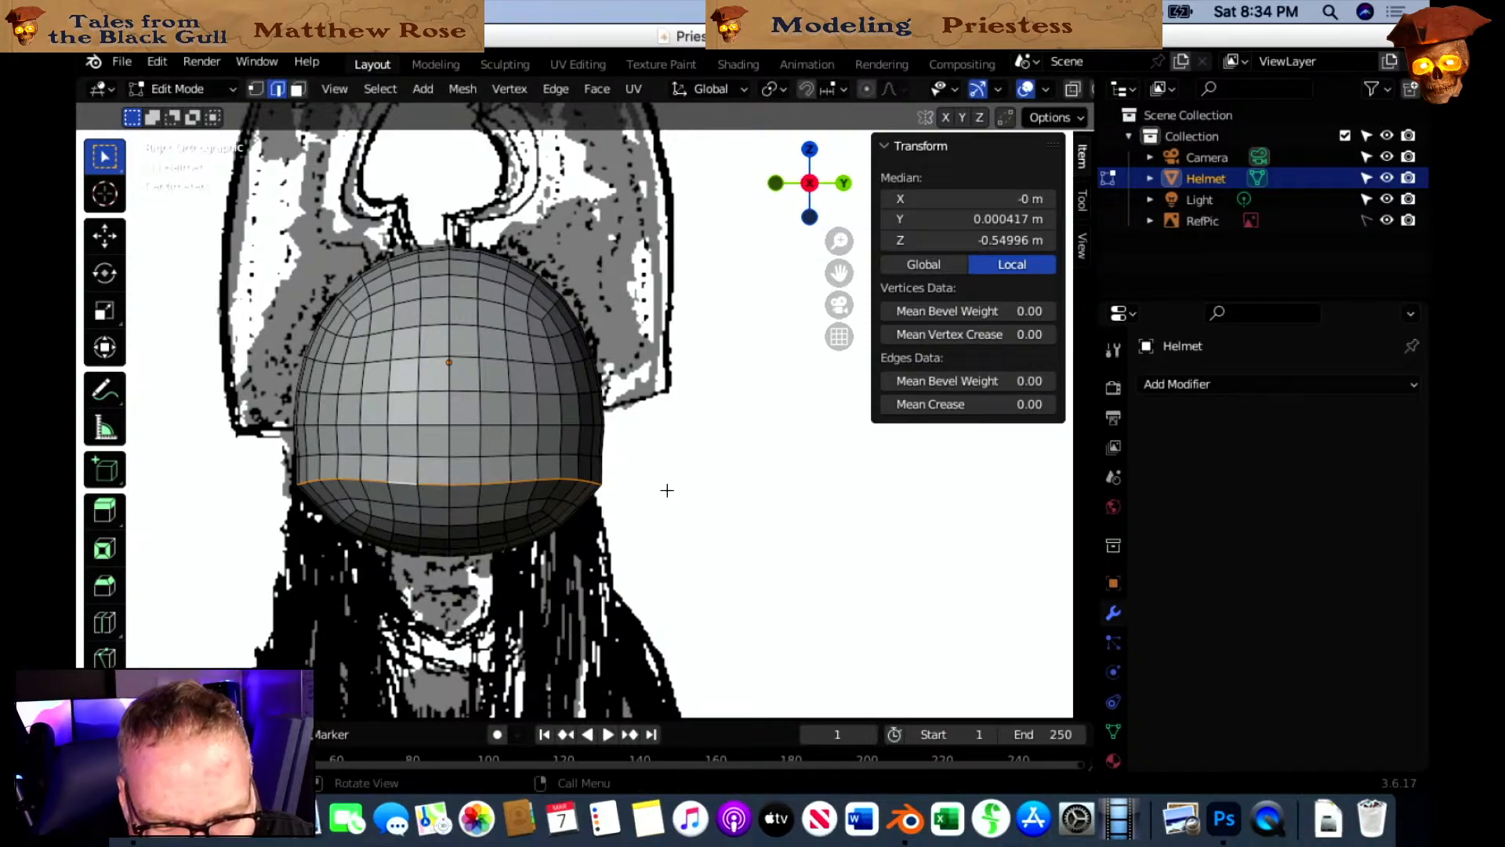
Enlarge the next edge loop above the Helmet's widened lower loop slightly and clear the selection.
click(544, 492)
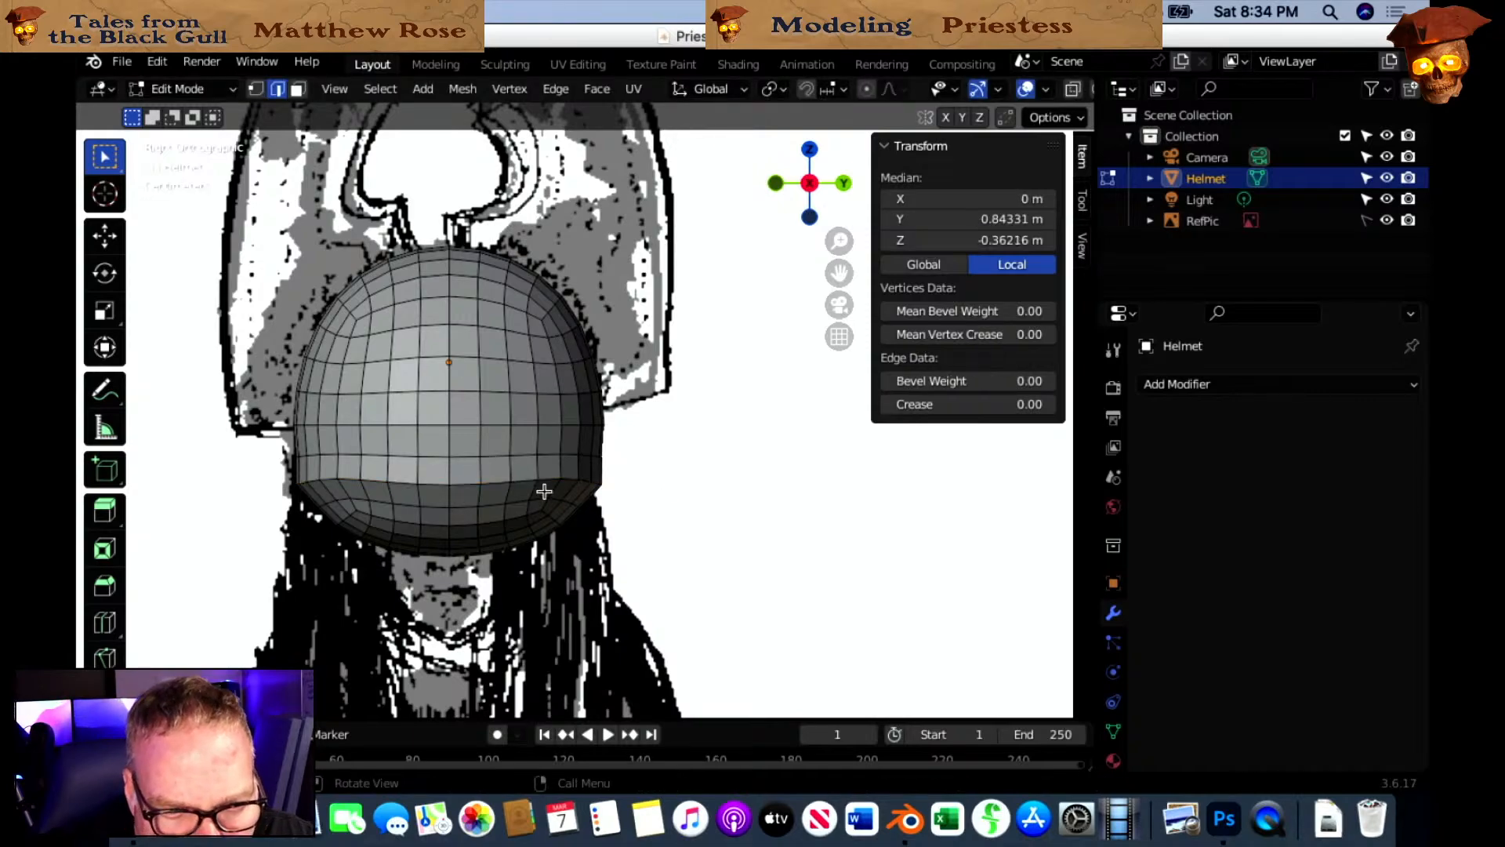
alt+click(462, 455)
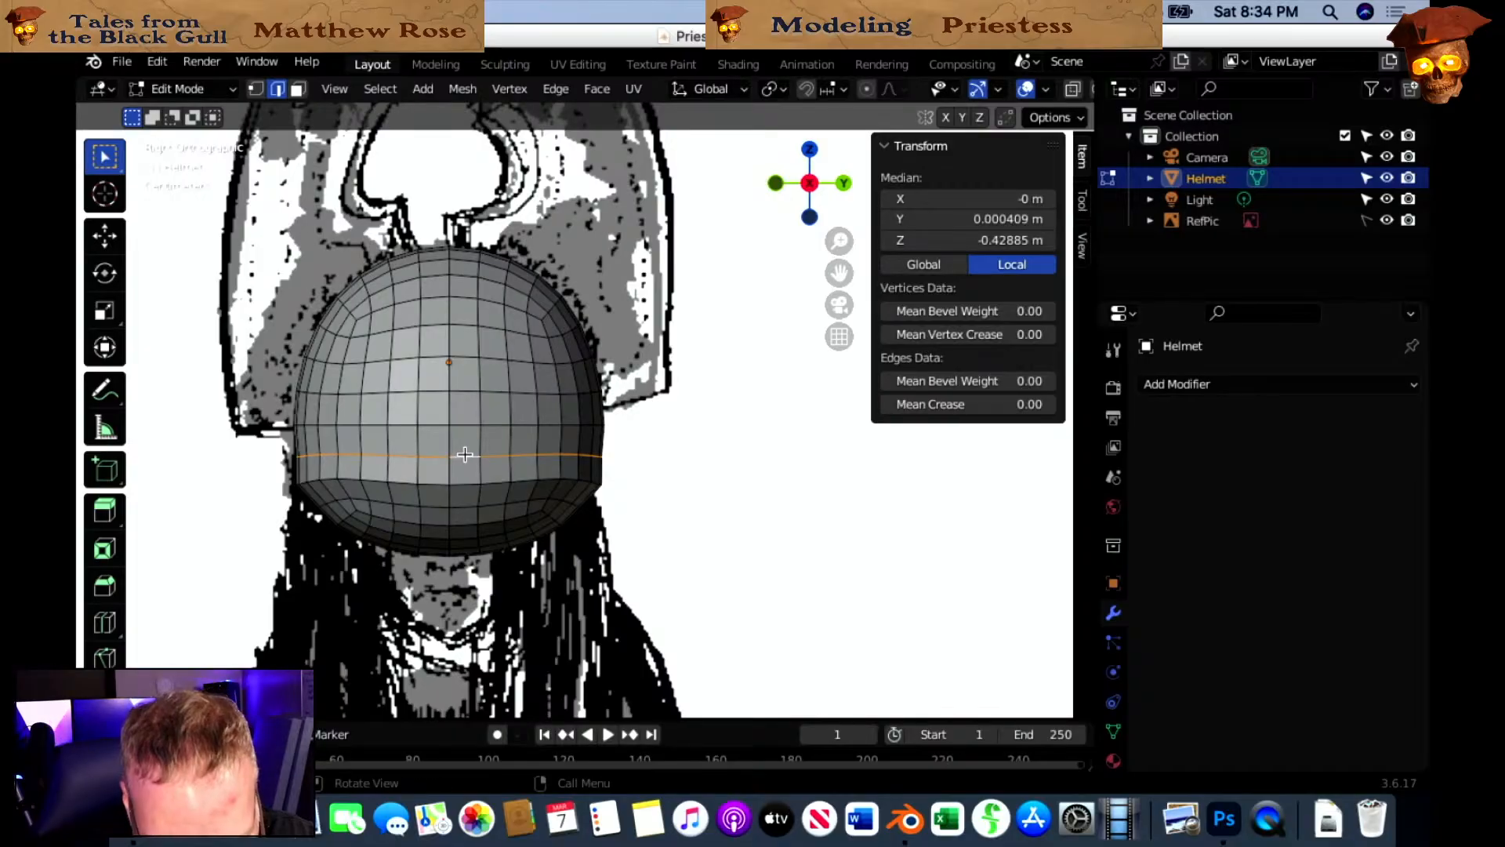
key(s)
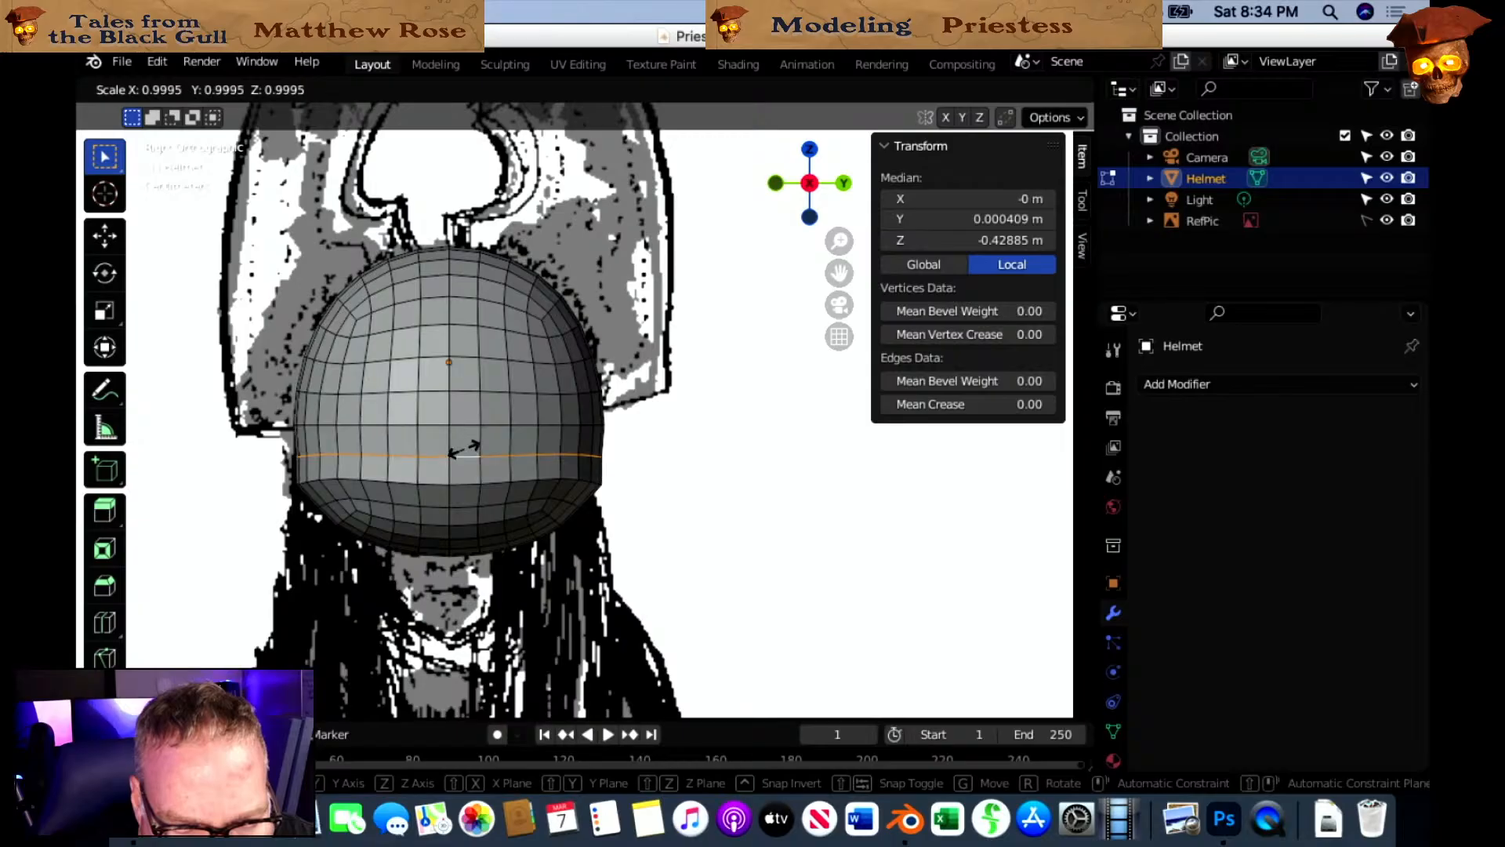
click(464, 447)
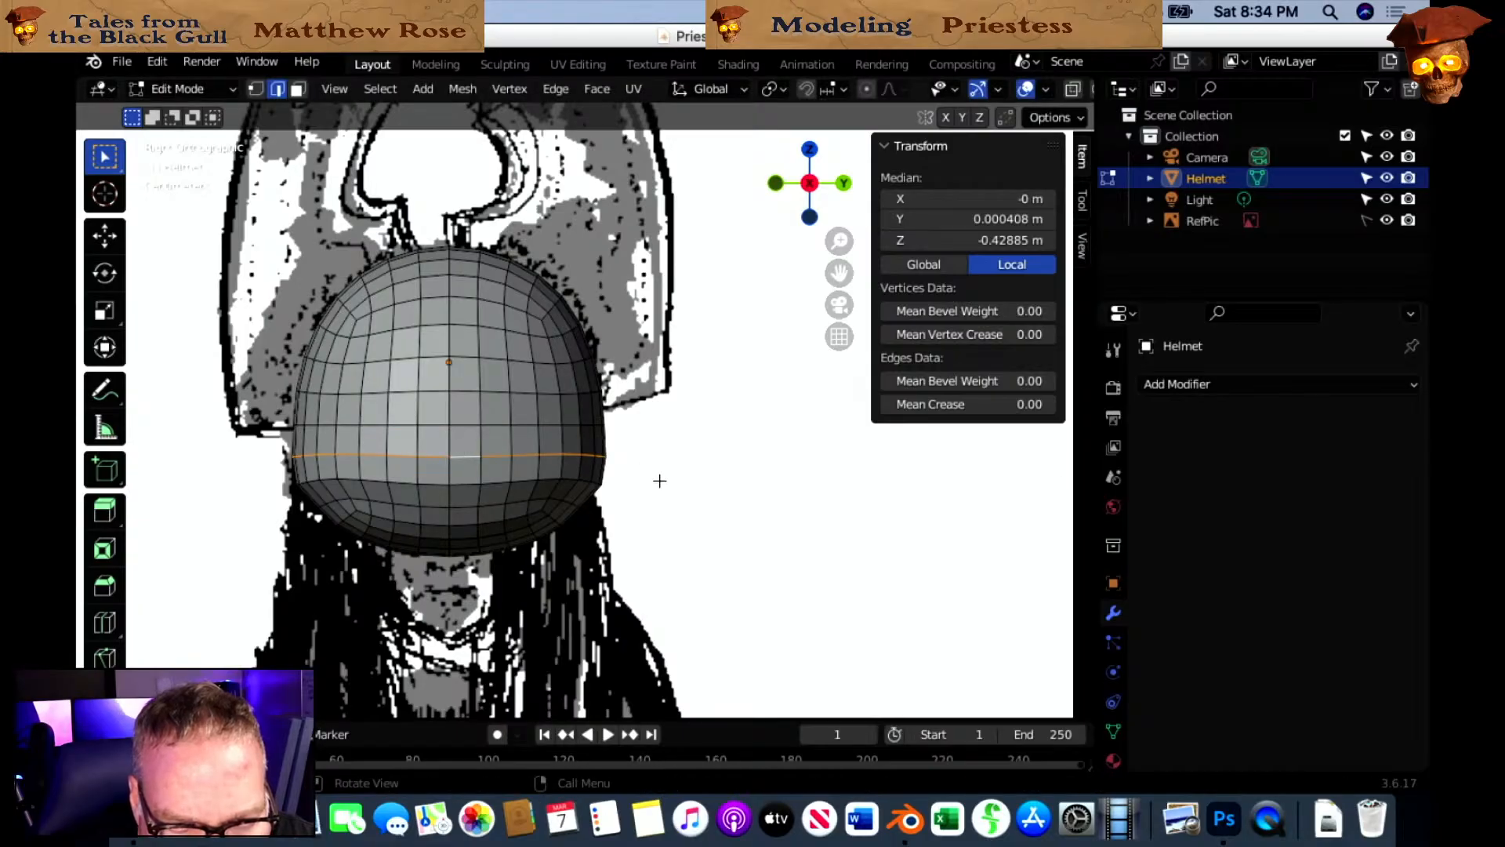
middle_drag(653, 510, 681, 487)
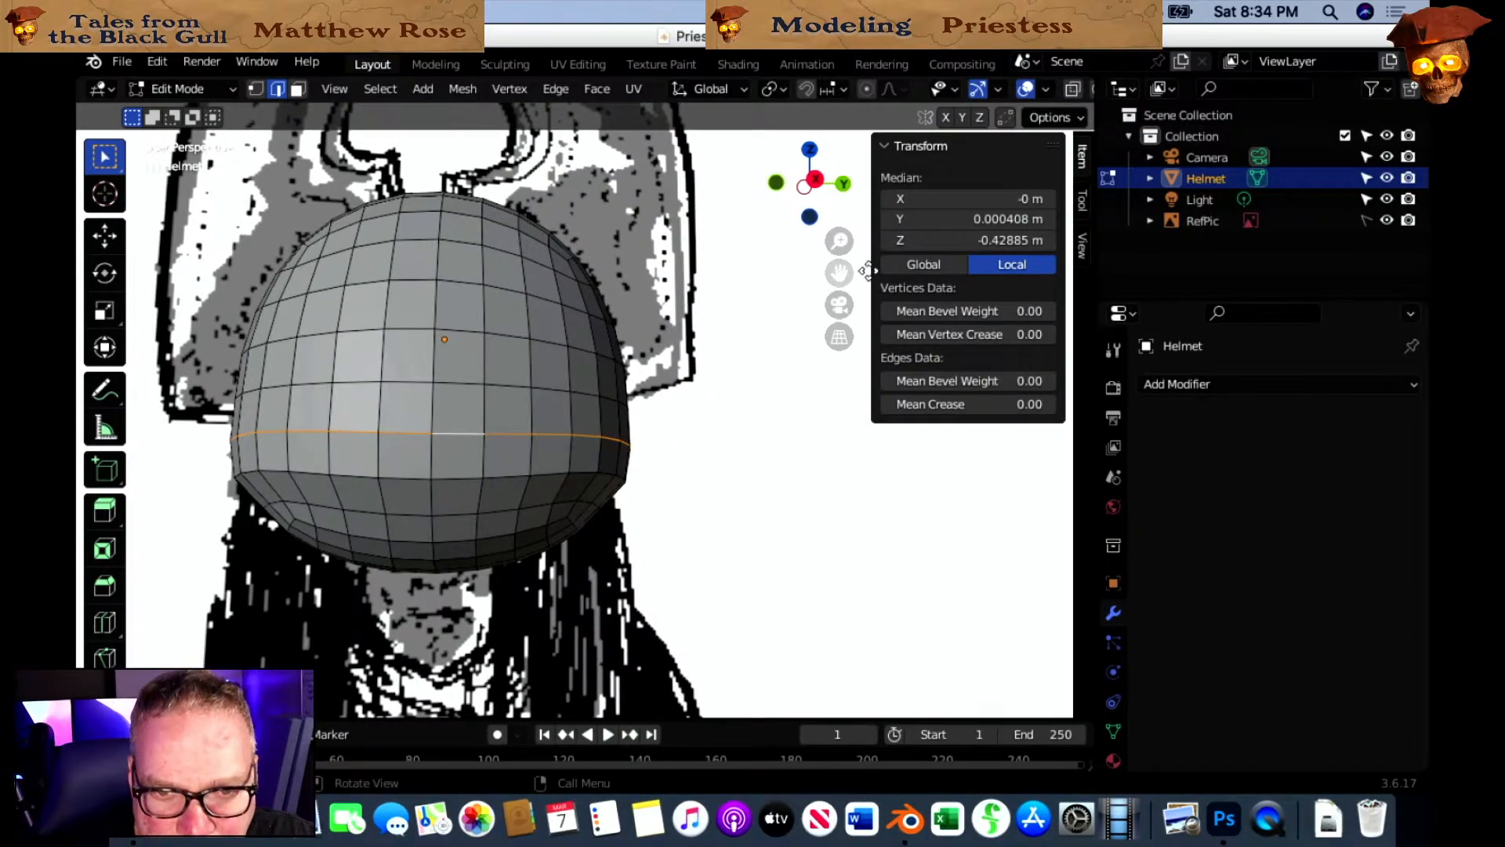
click(815, 180)
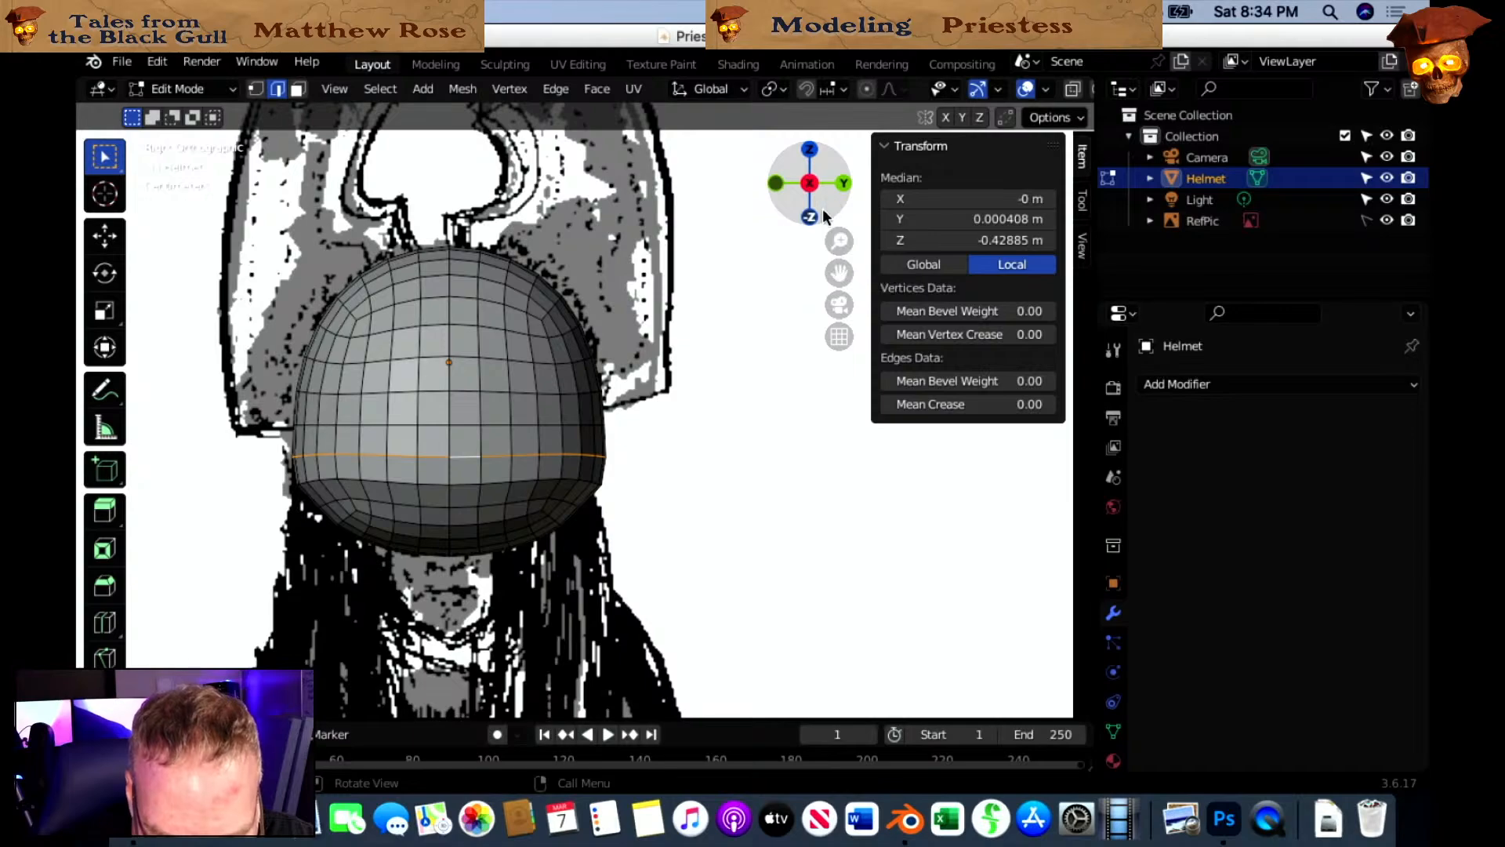
click(725, 475)
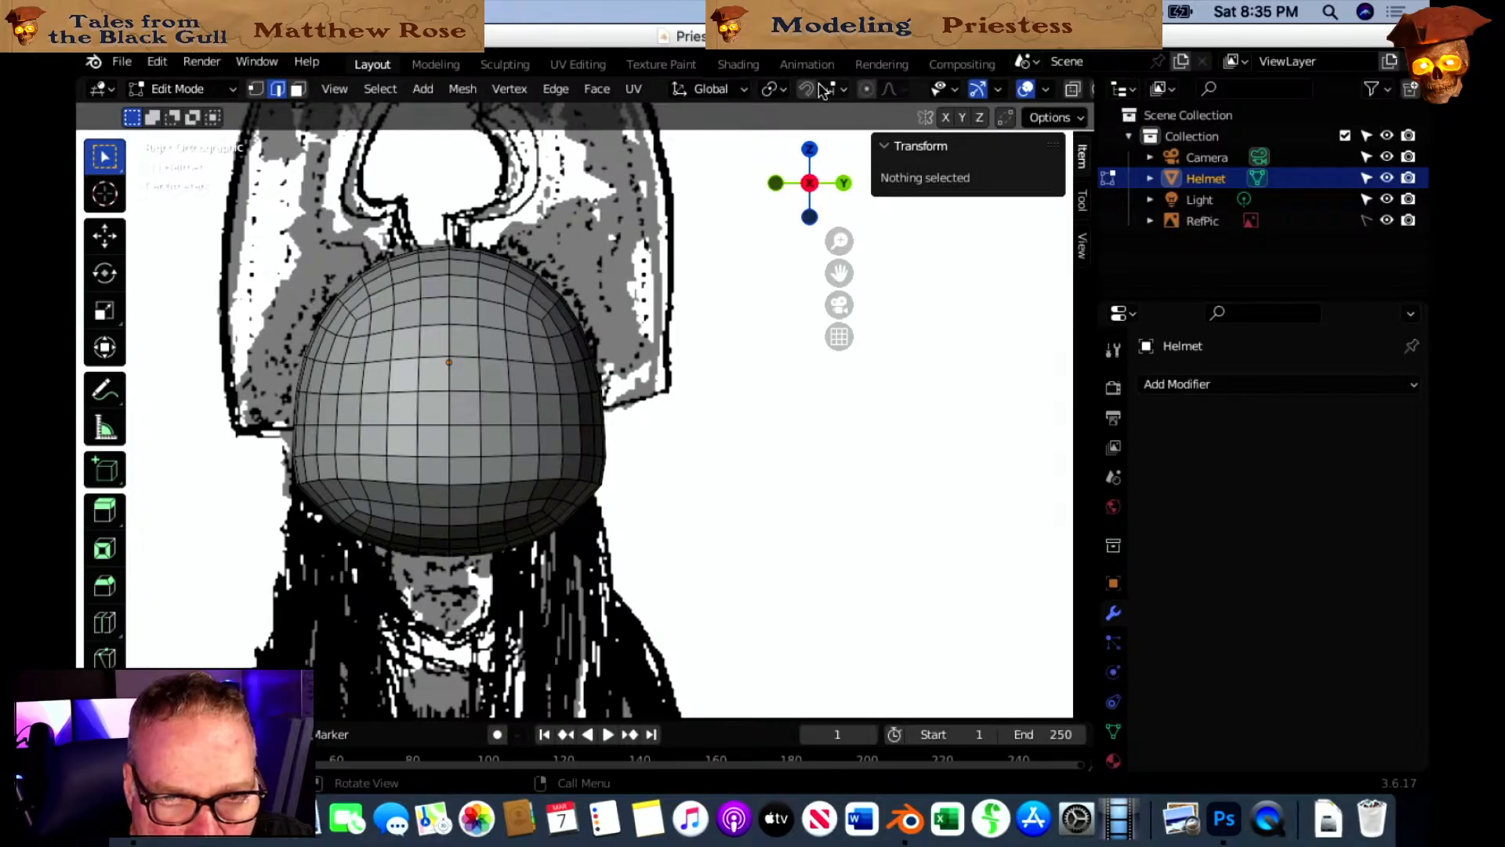
Examine the Helmet mesh against the reference sketch by toggling X-ray and viewing its lower edge from several angles.
click(1074, 91)
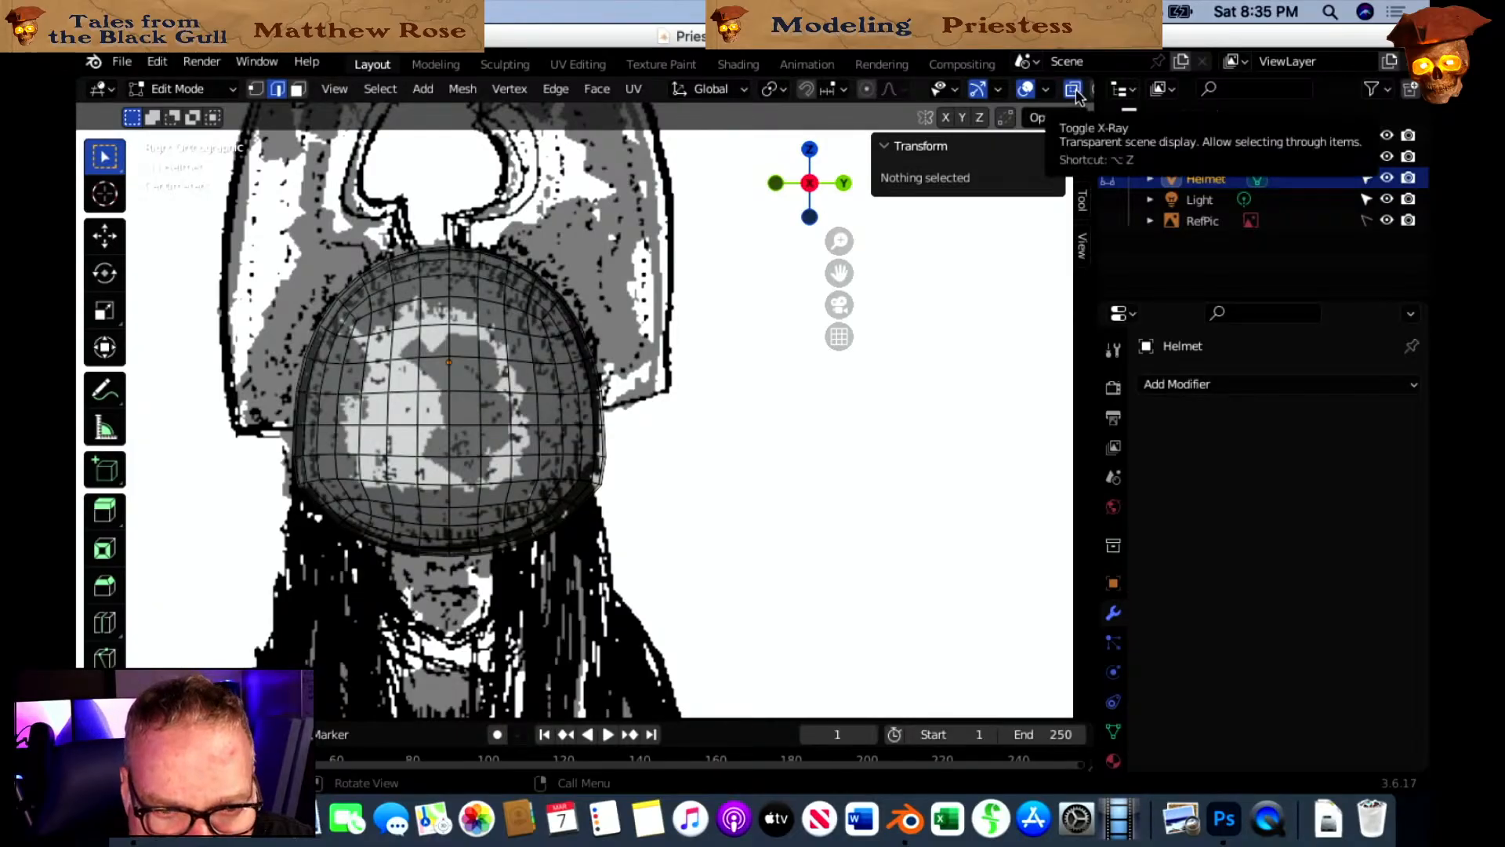
click(1076, 91)
click(1076, 91)
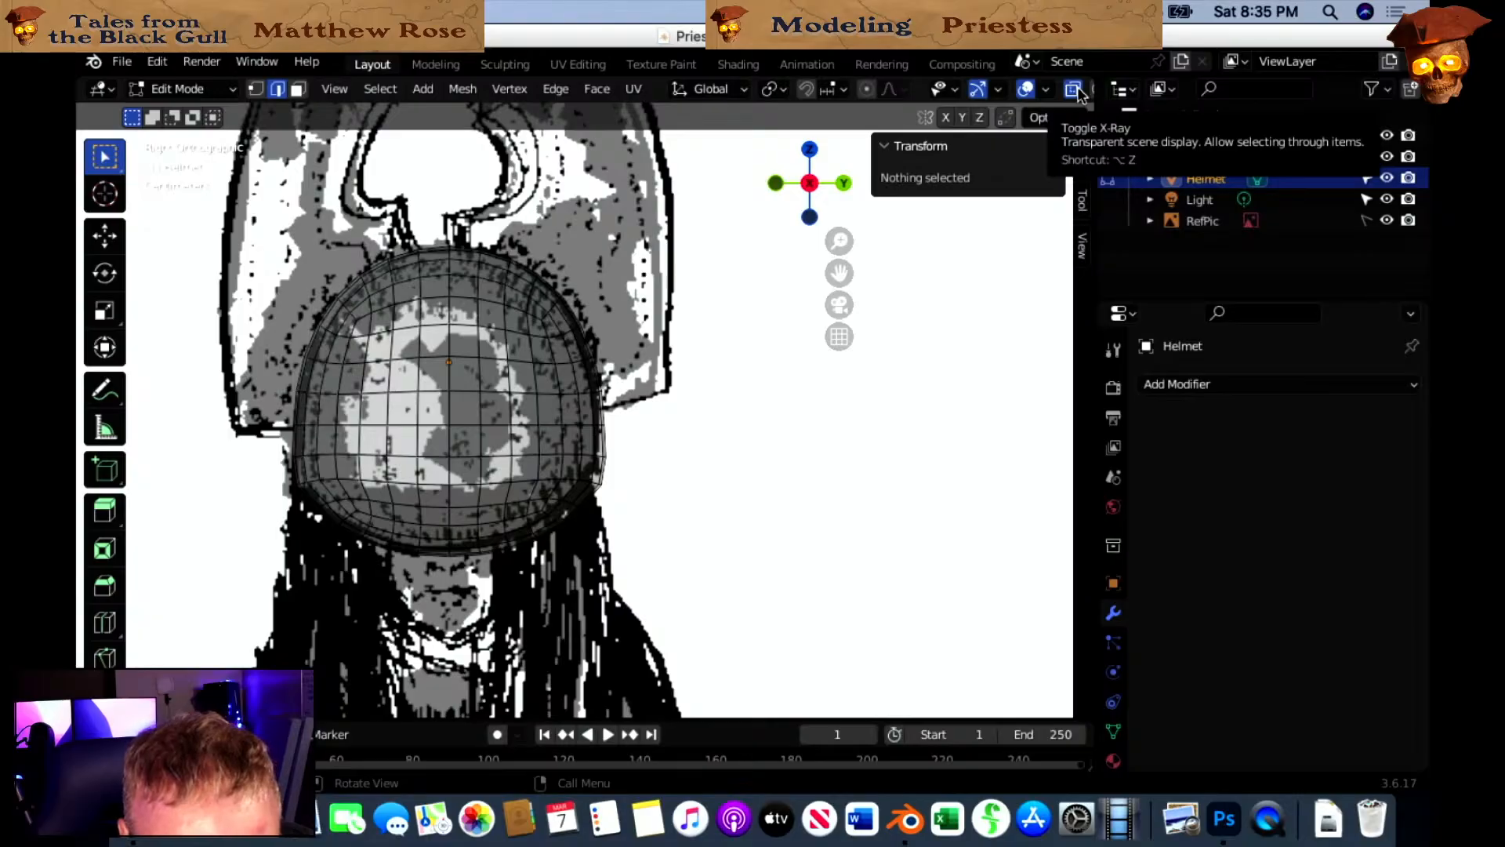
click(1075, 91)
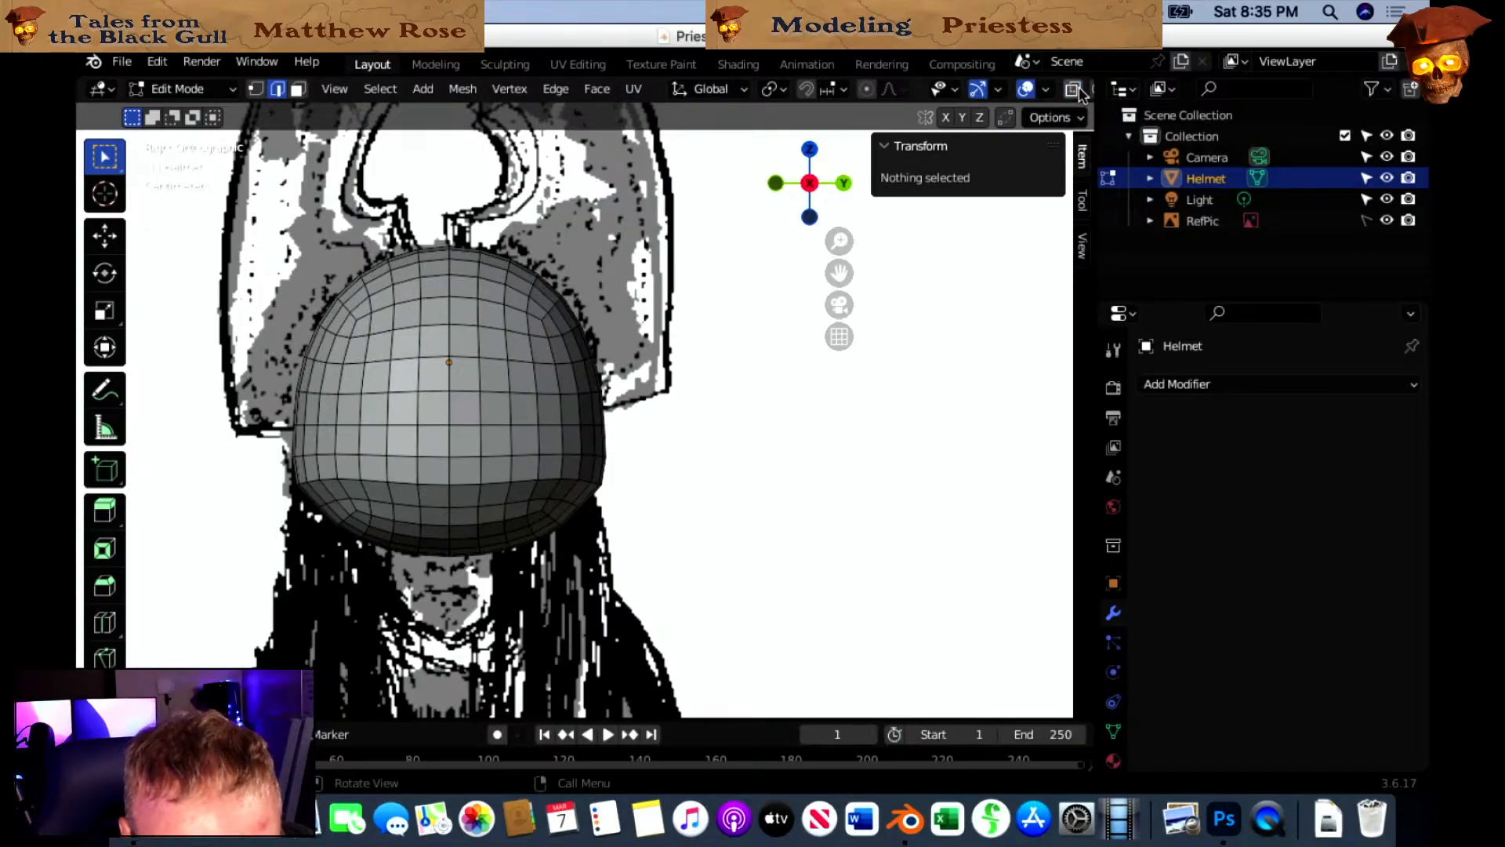
click(1076, 91)
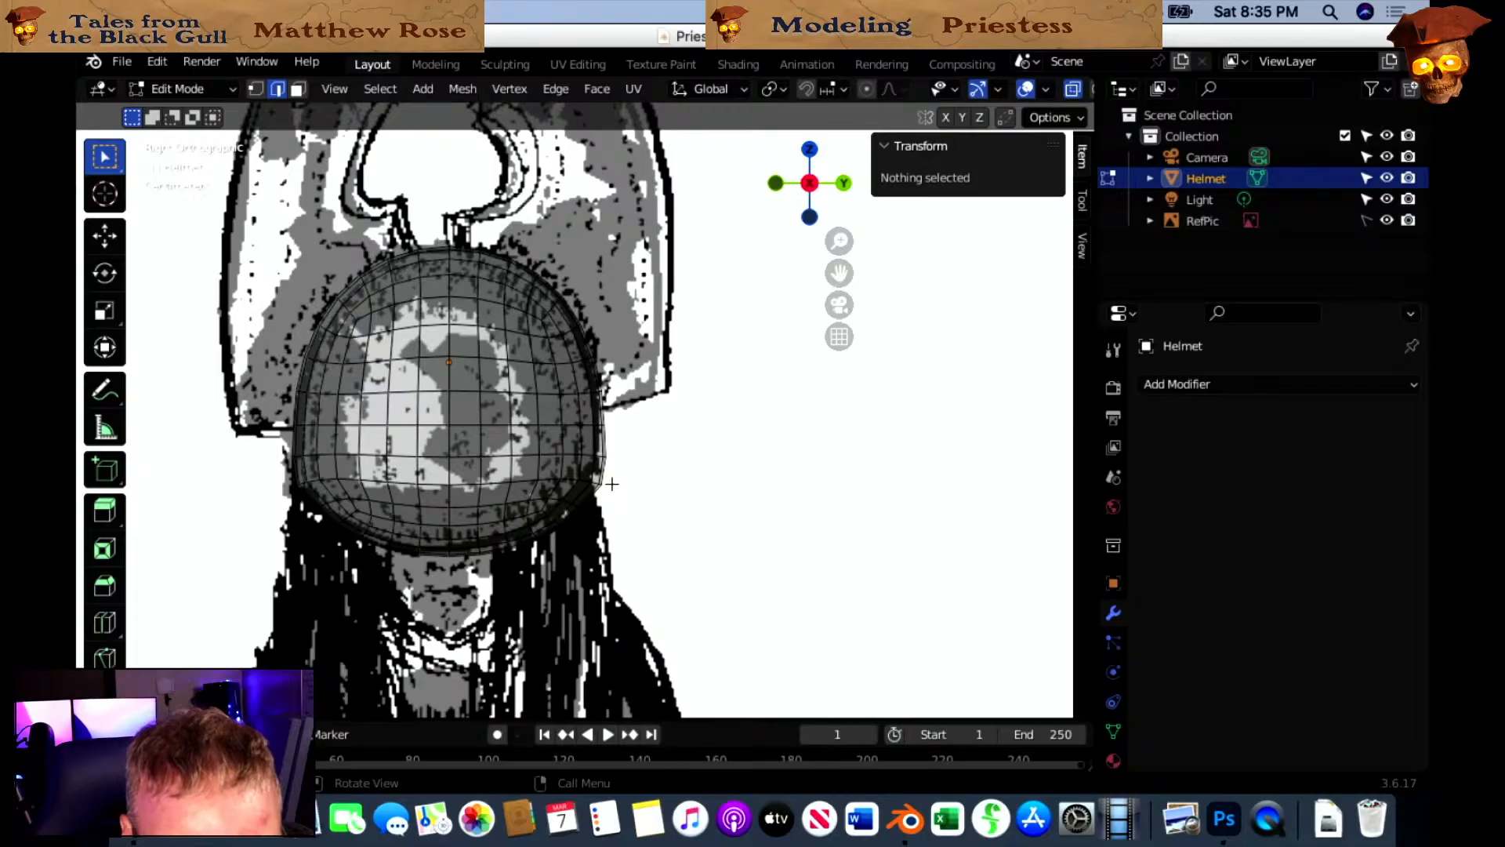
click(1074, 90)
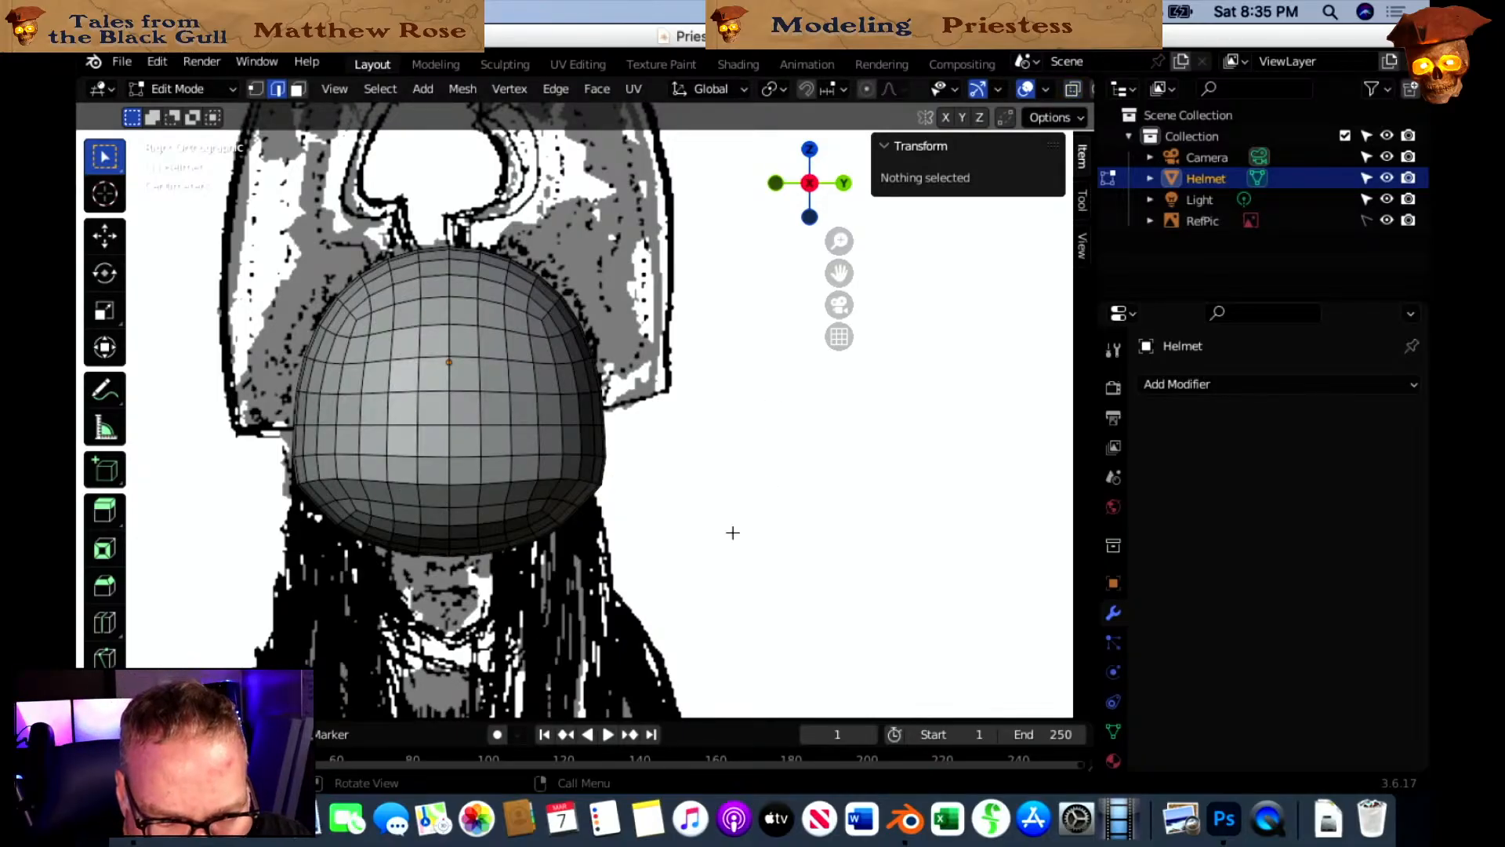
mouse_move(752, 456)
middle_down()
mouse_move(931, 436)
mouse_move(718, 445)
mouse_move(755, 429)
middle_up()
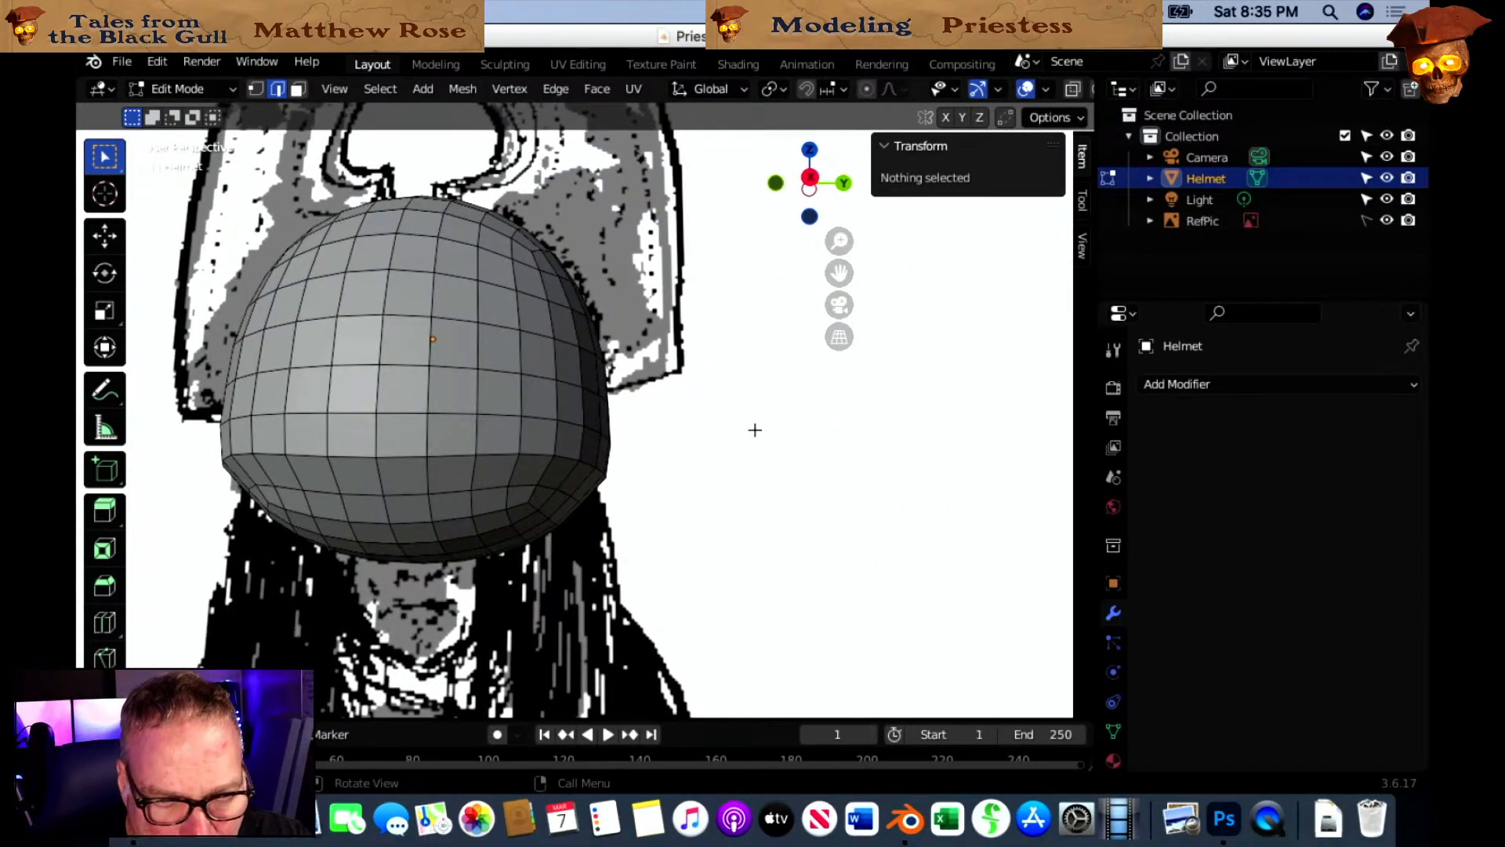
click(1071, 90)
middle_drag(744, 411, 782, 412)
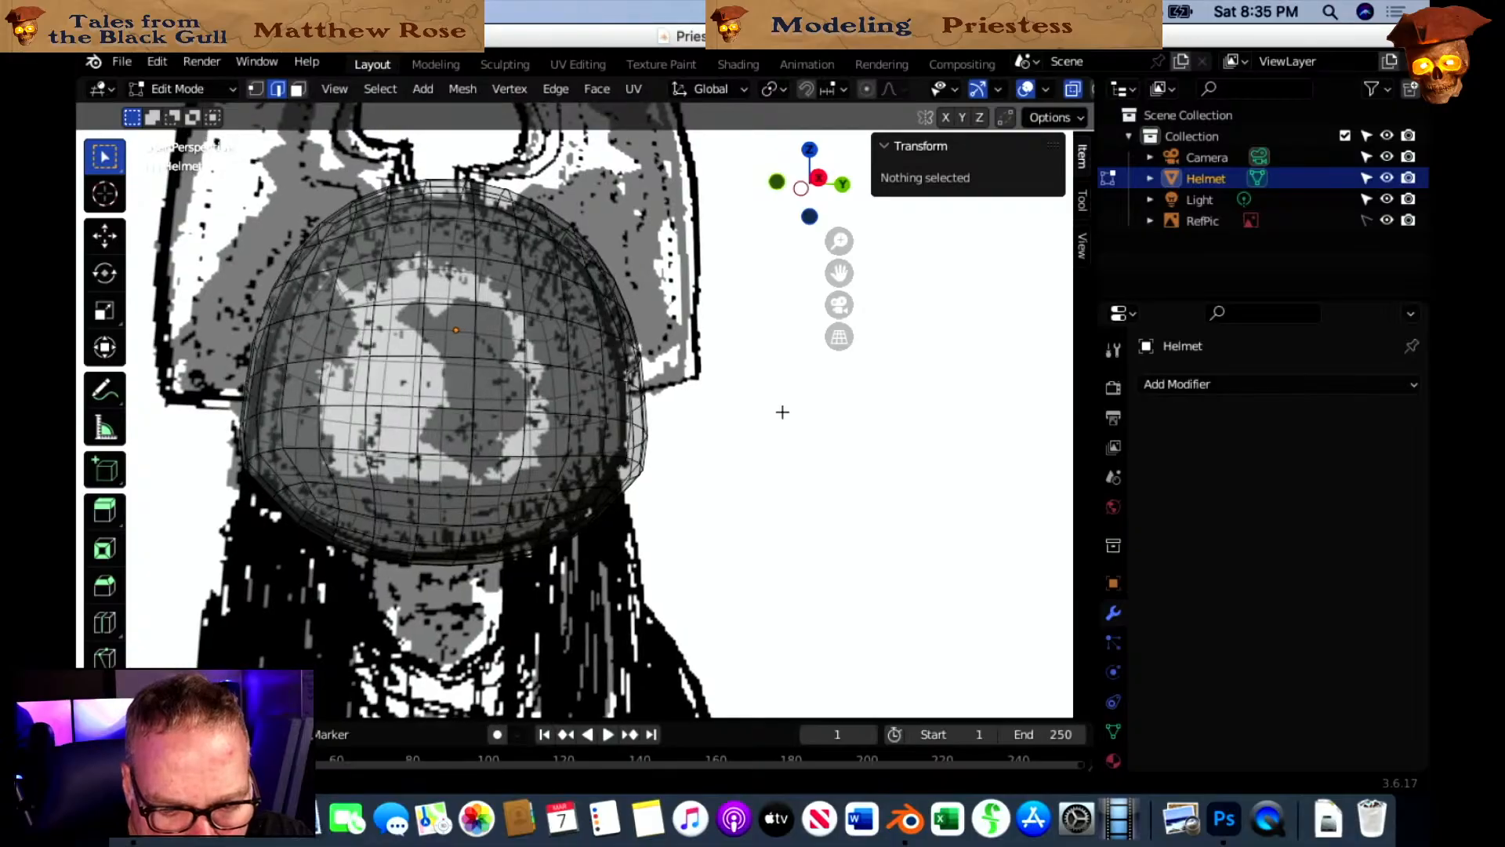
click(820, 179)
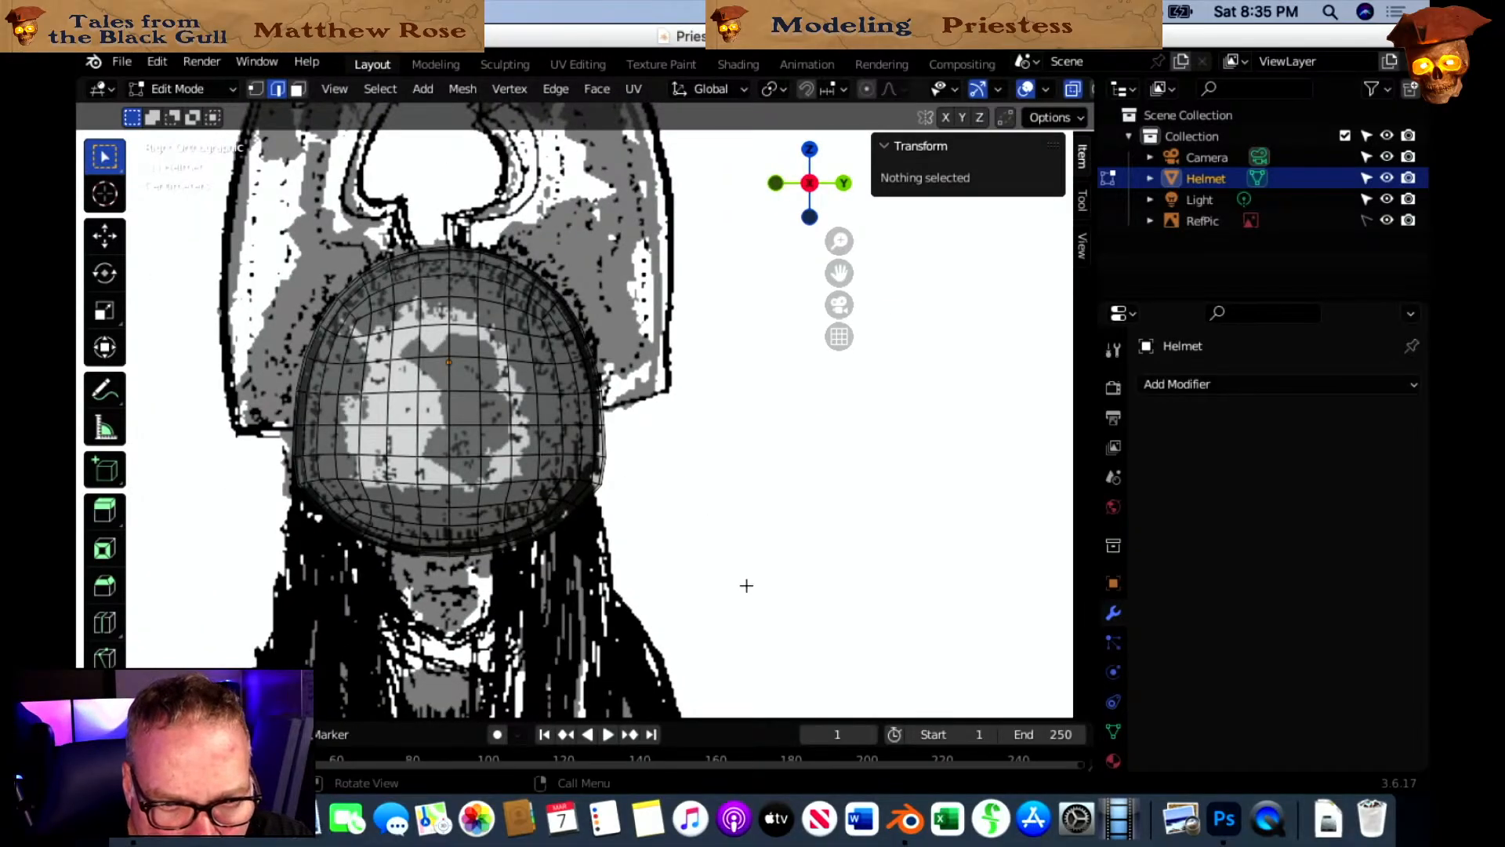
scroll(746, 586, down, 1)
shift+middle_drag(746, 585, 780, 453)
scroll(780, 453, up, 2)
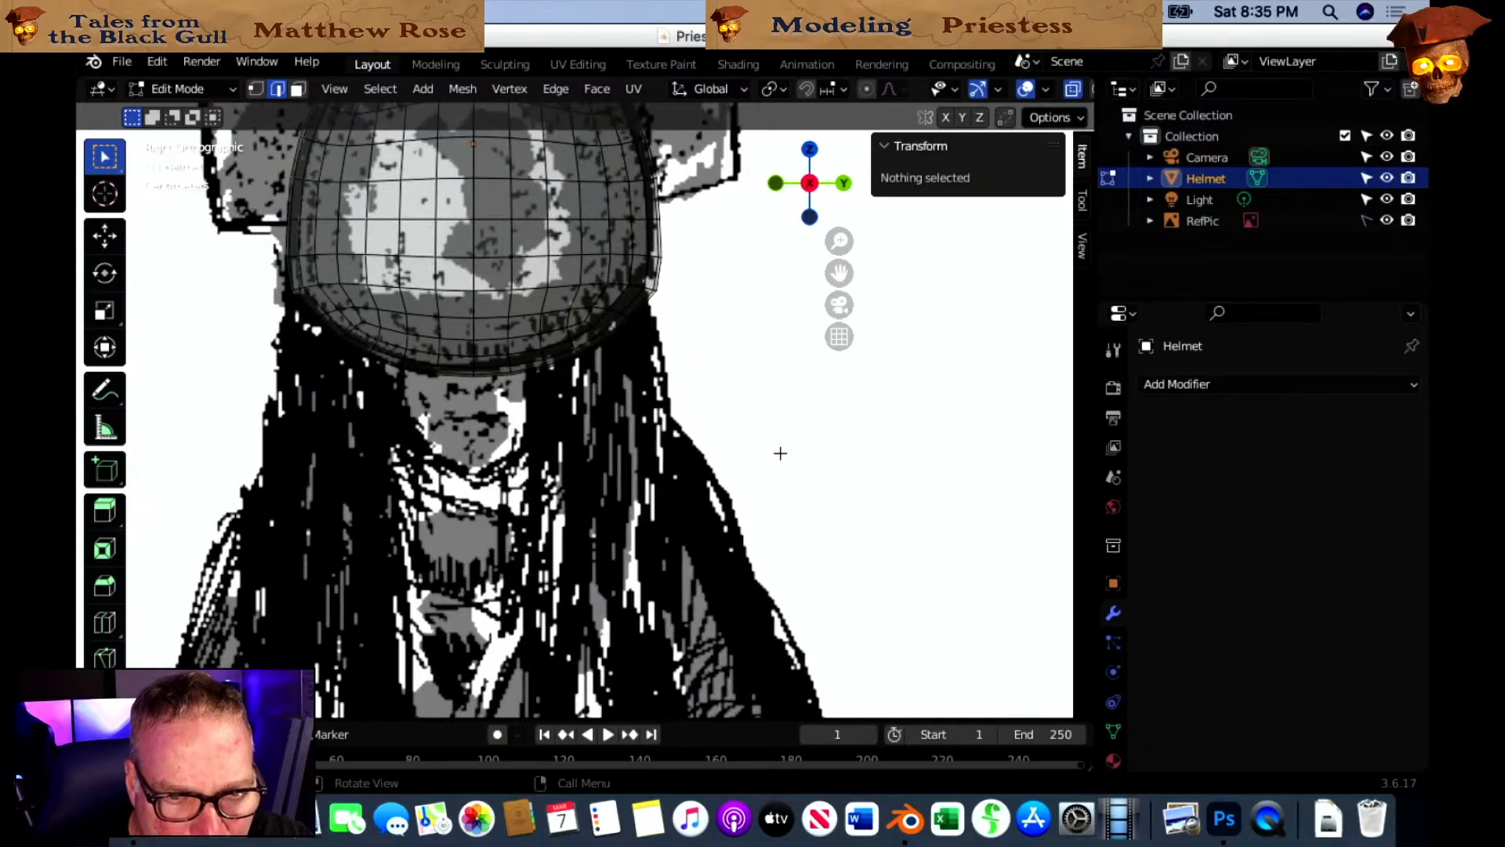
Turn off X-ray and check the Helmet against the reference sketch in the right orthographic view, including the horn area above it.
scroll(606, 400, down, 1)
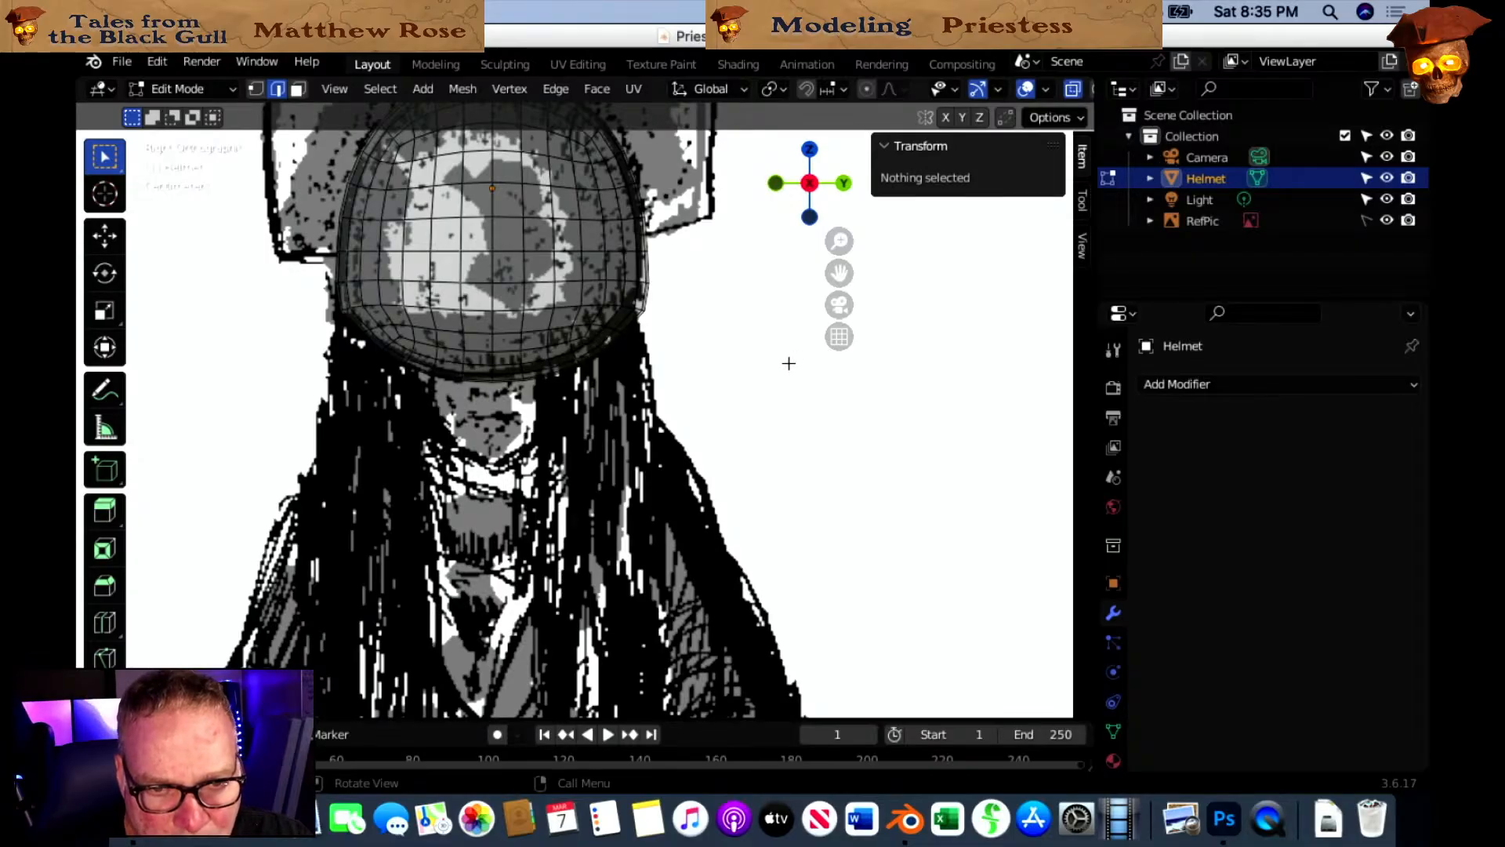
click(1073, 88)
middle_drag(743, 377, 793, 359)
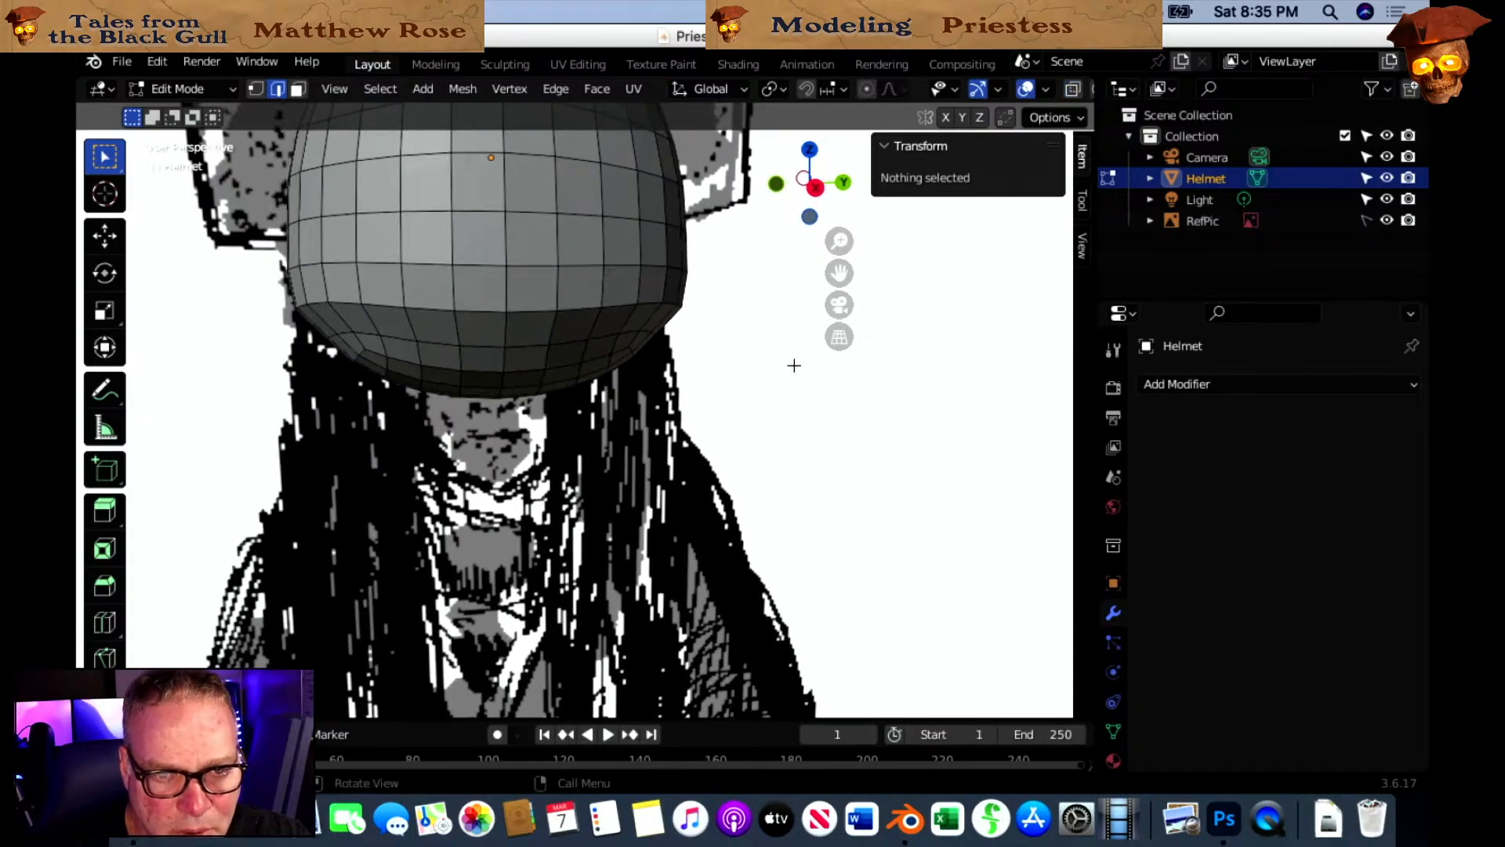
click(814, 191)
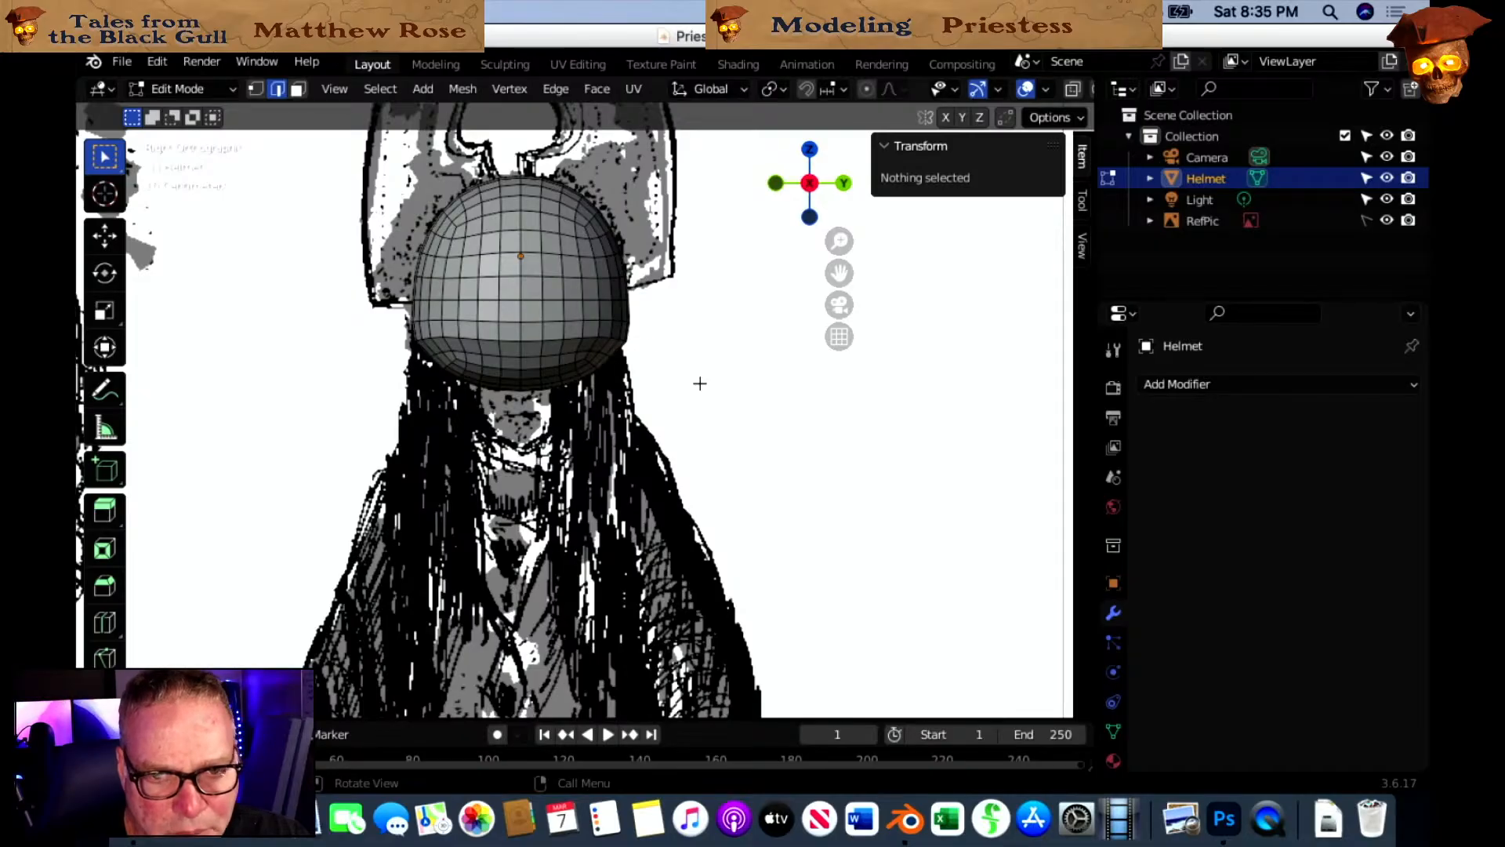
shift+middle_drag(699, 336, 708, 472)
middle_drag(711, 363, 725, 369)
click(808, 184)
shift+middle_drag(755, 290, 680, 381)
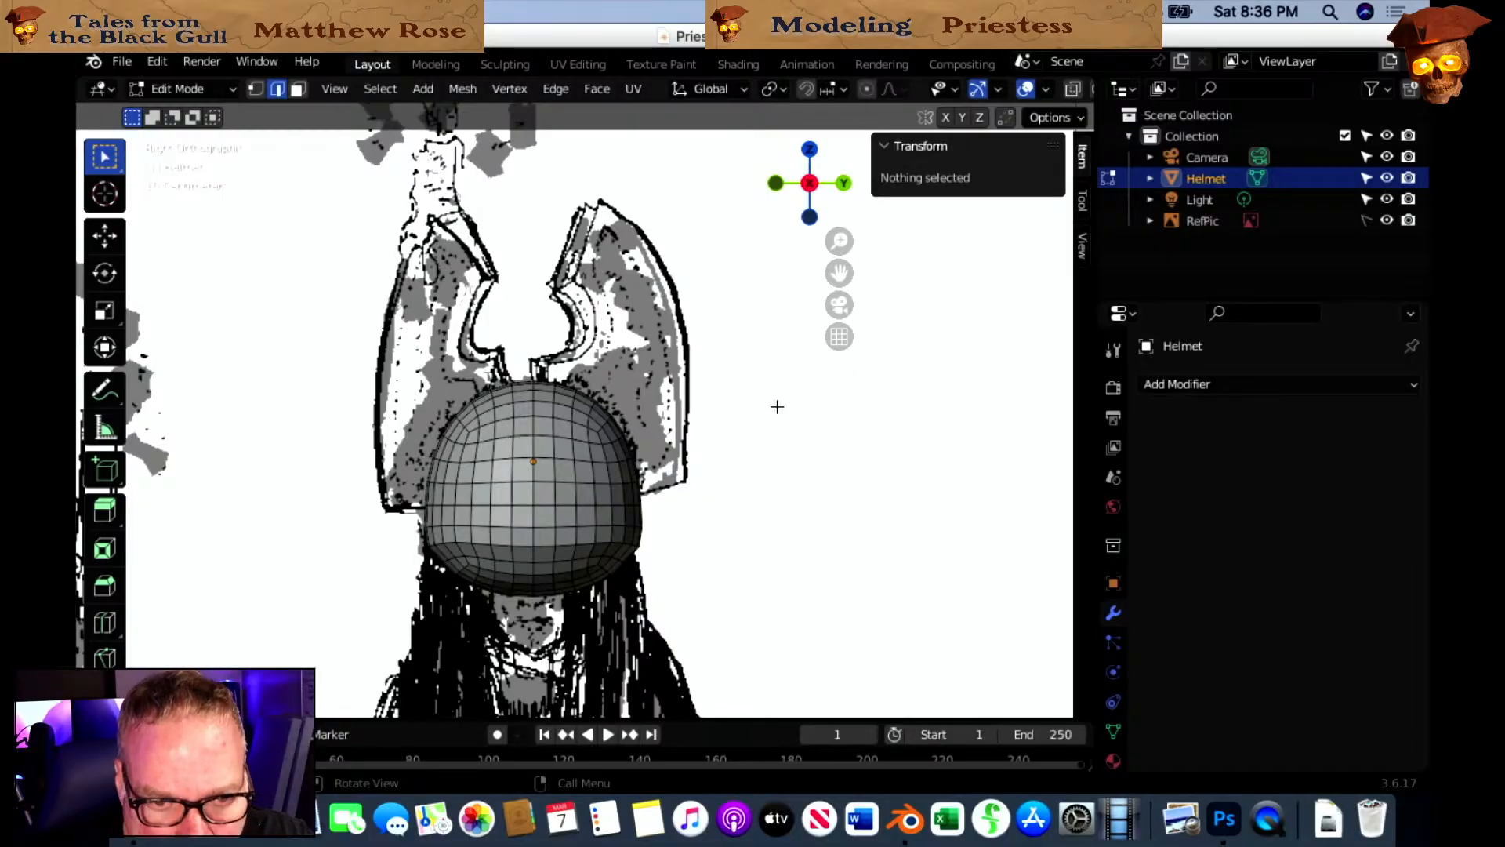
Add a single vertex to the Helmet mesh in Edit Mode, return to Object Mode and deselect the Helmet.
scroll(684, 426, up, 1)
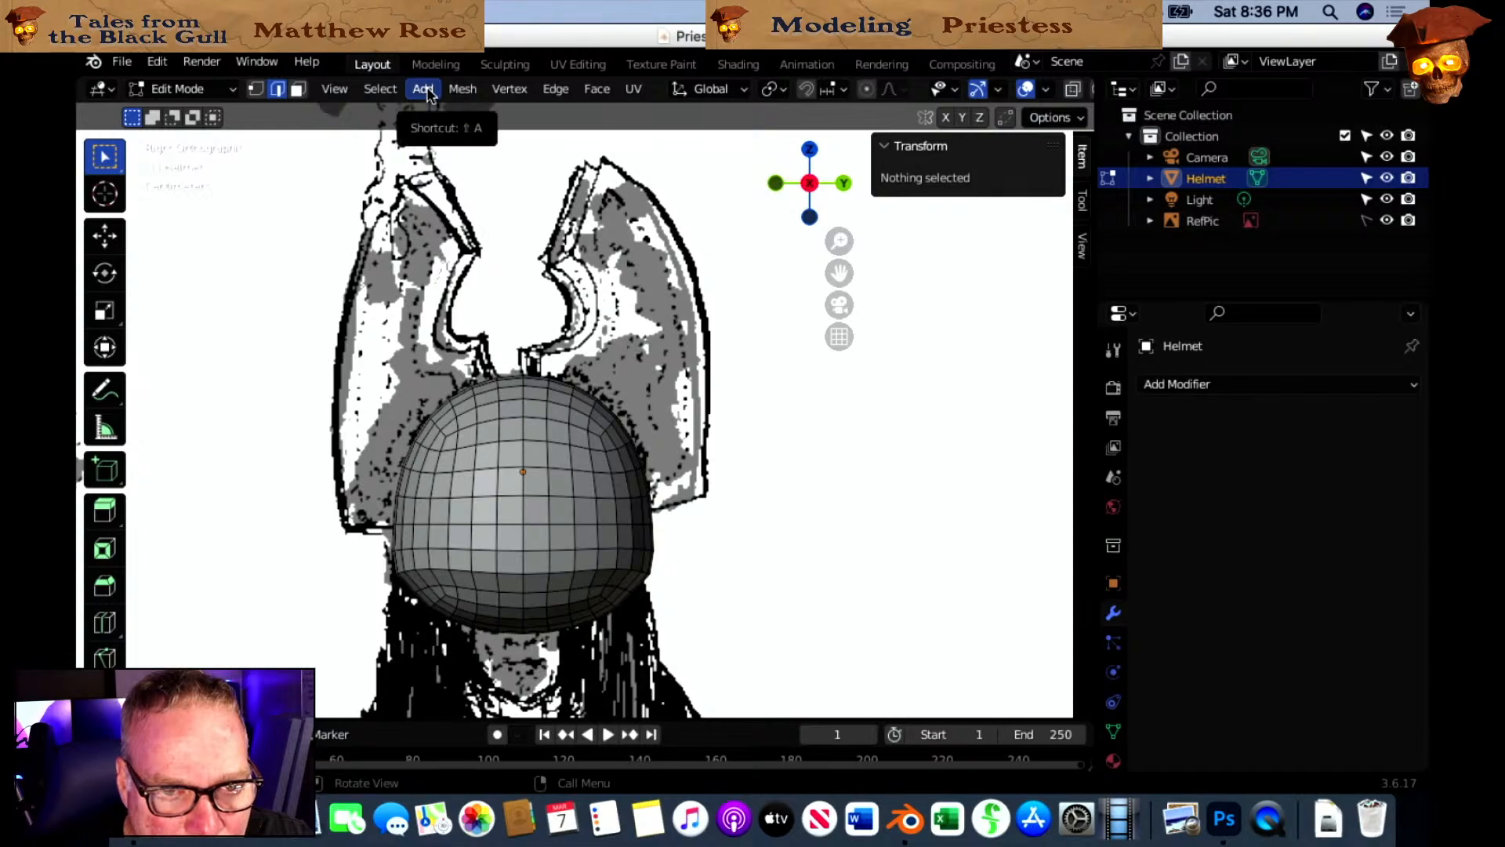
click(424, 89)
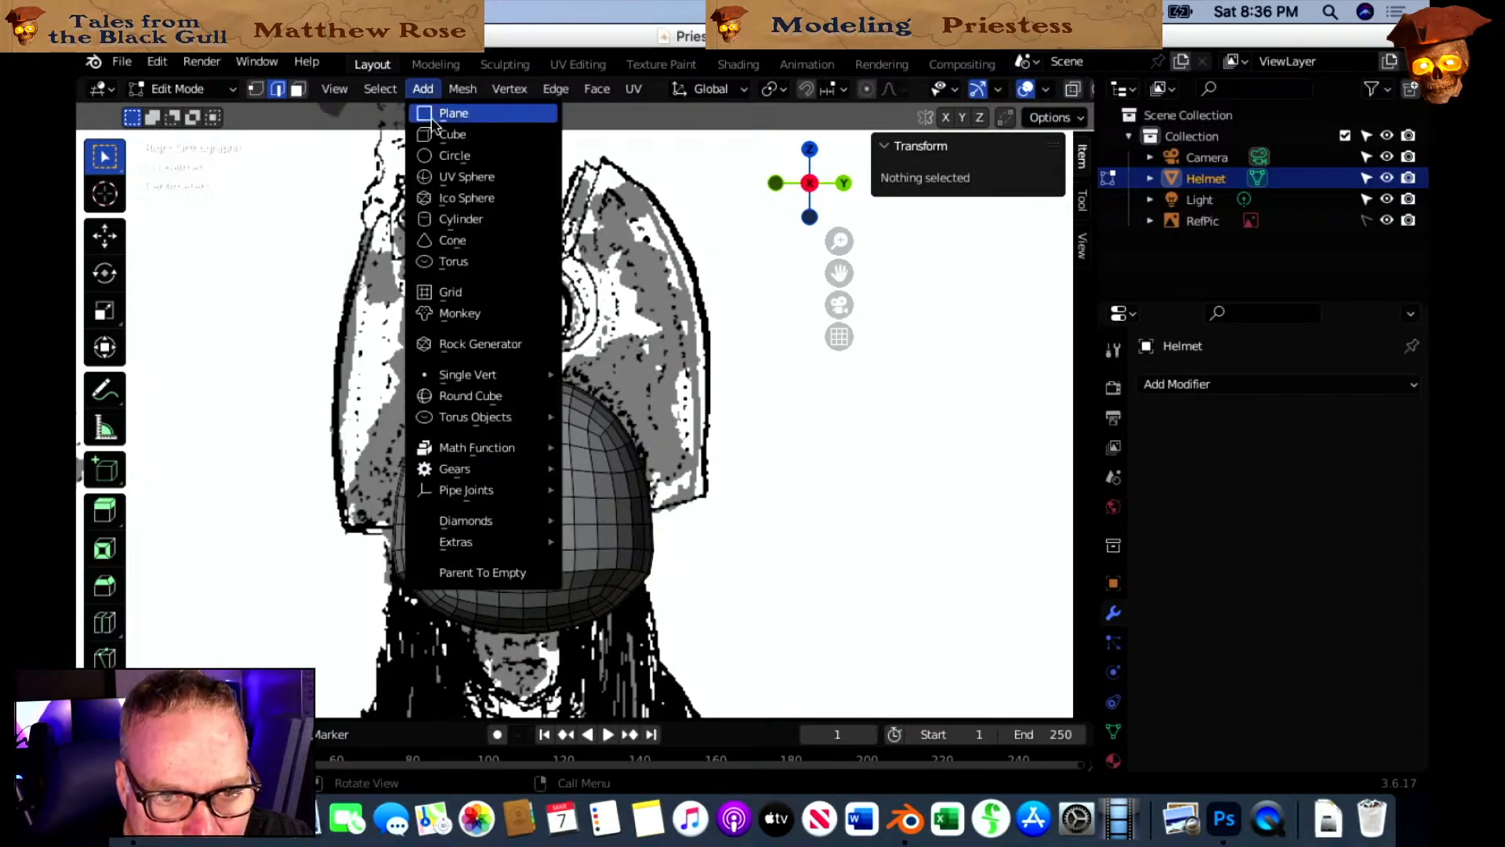
mouse_move(478, 378)
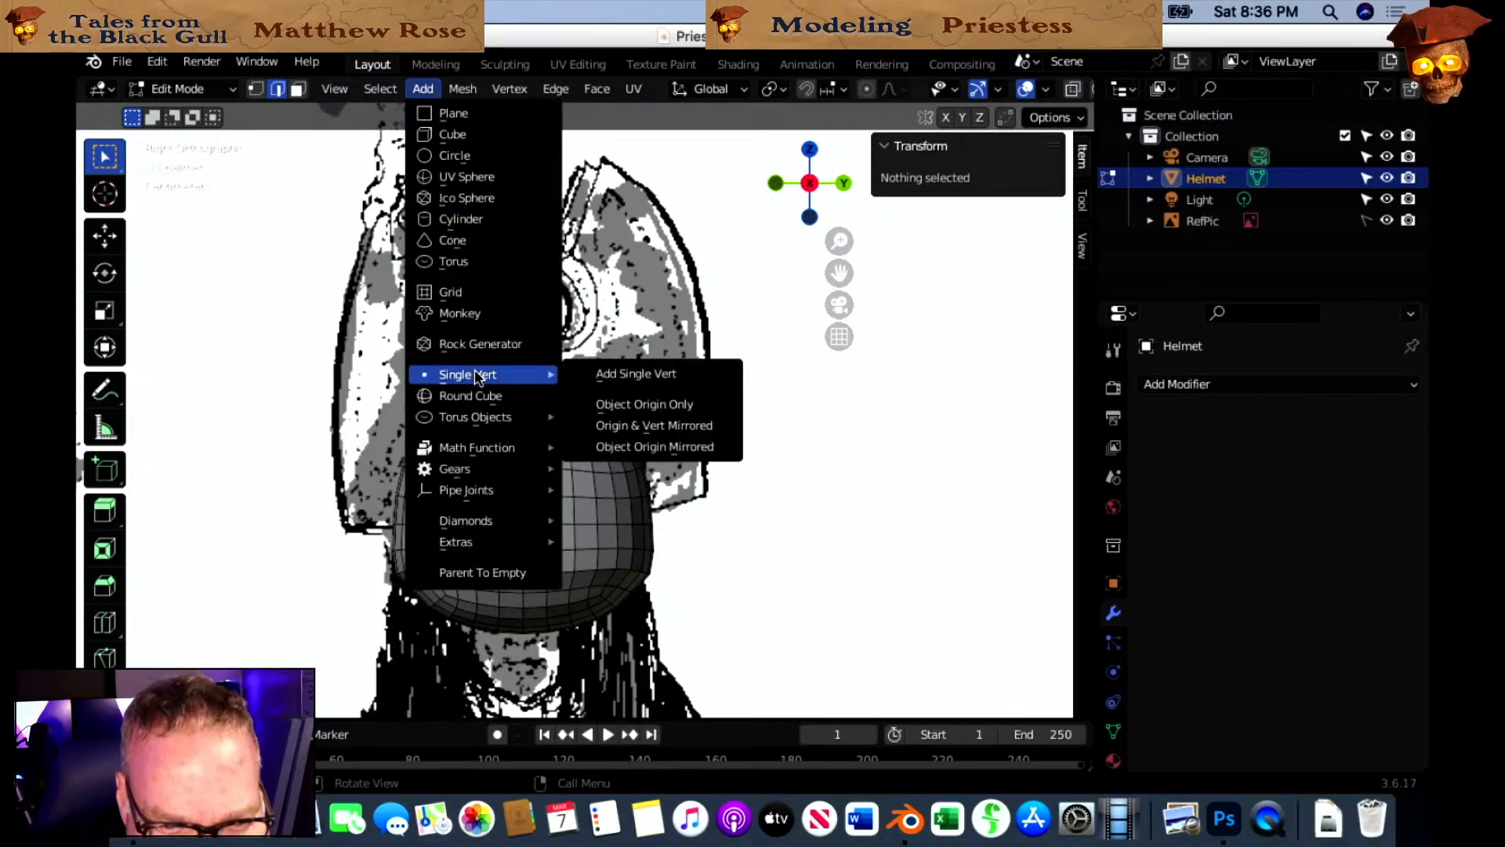
click(635, 376)
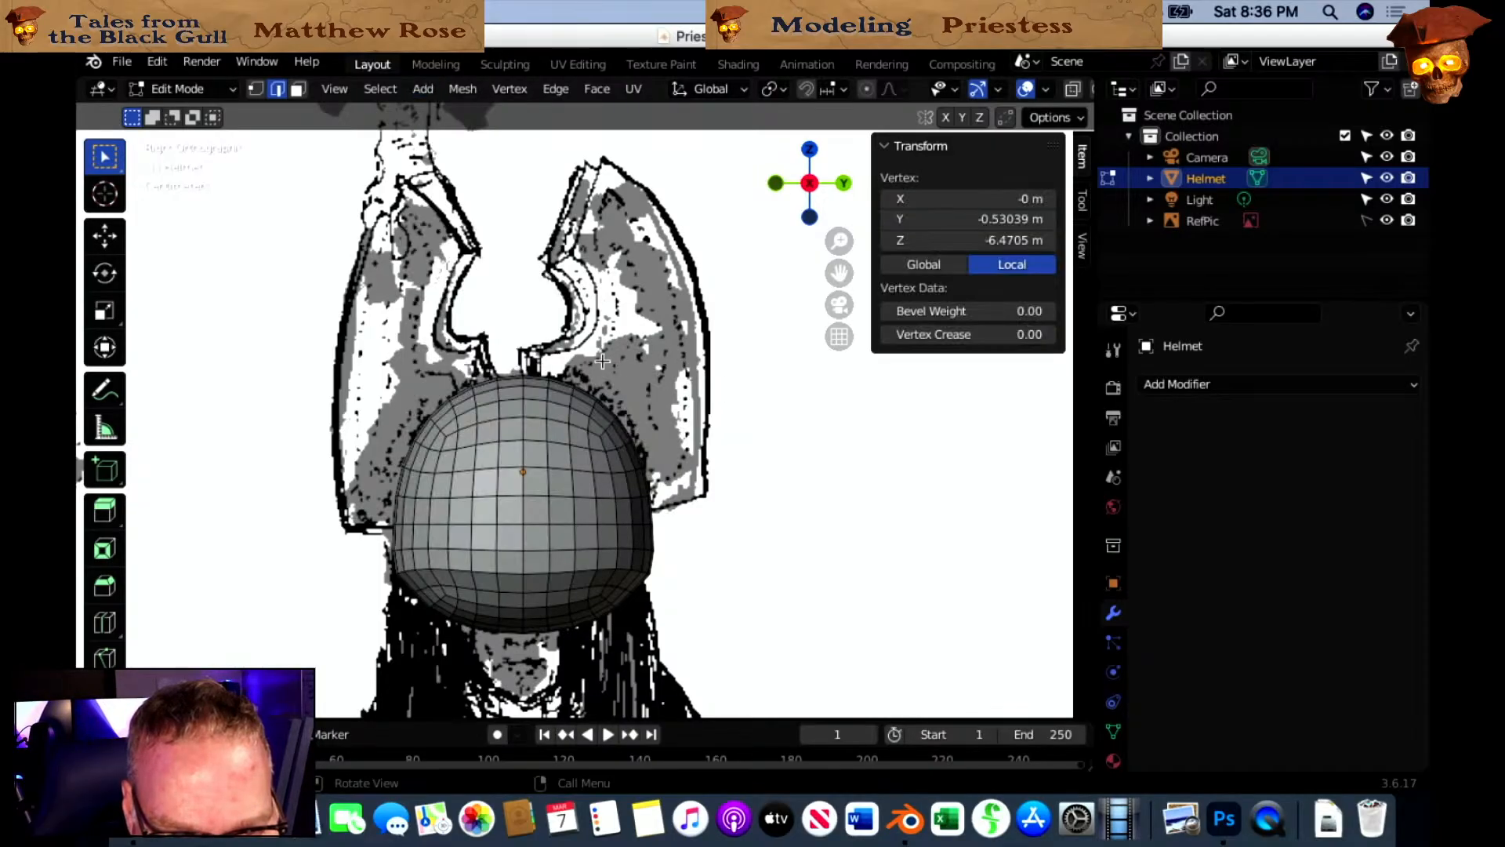
click(539, 375)
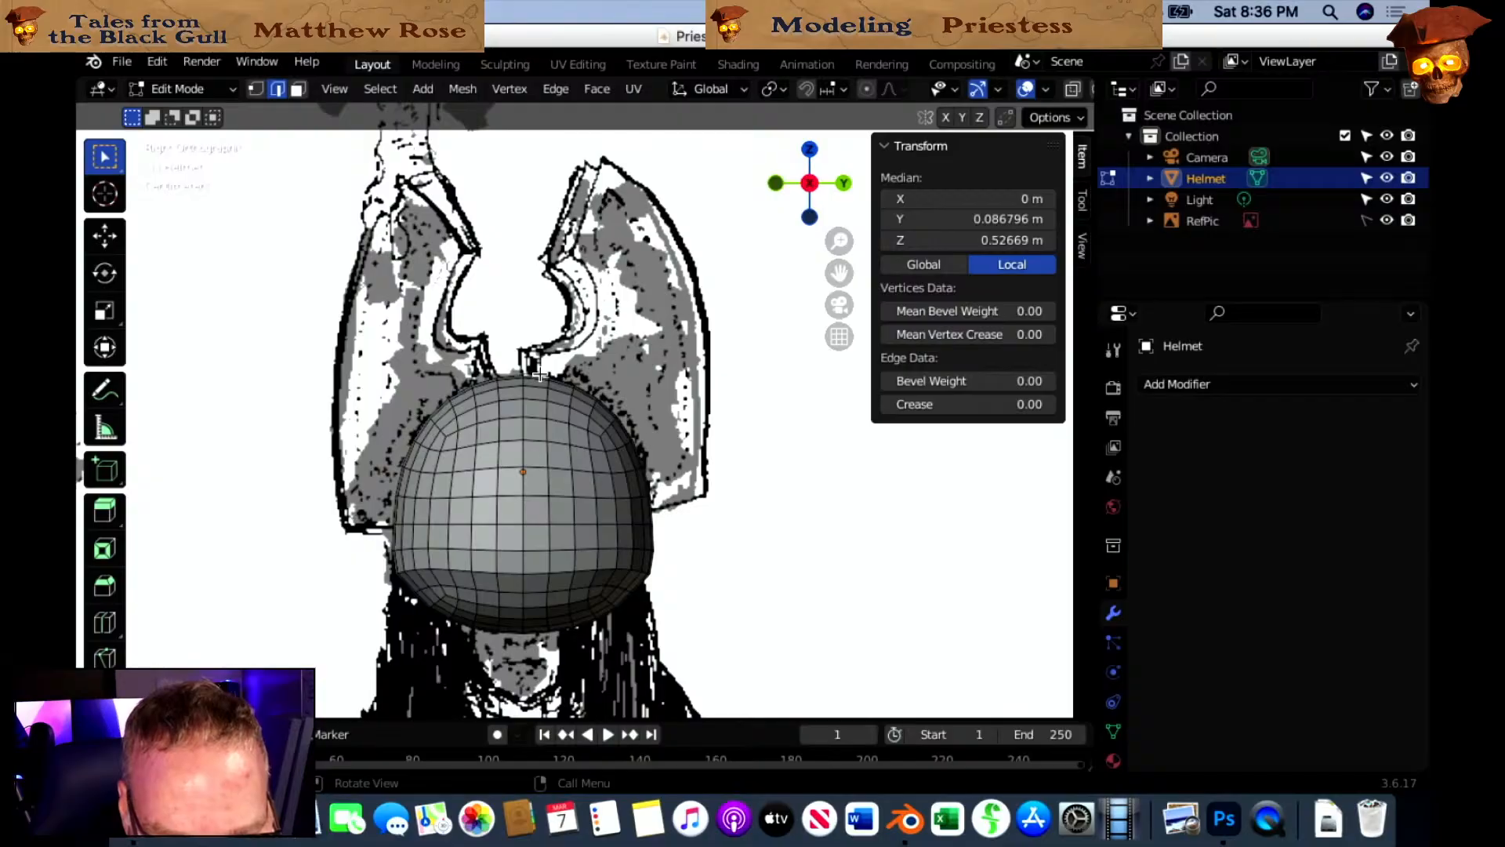
click(257, 89)
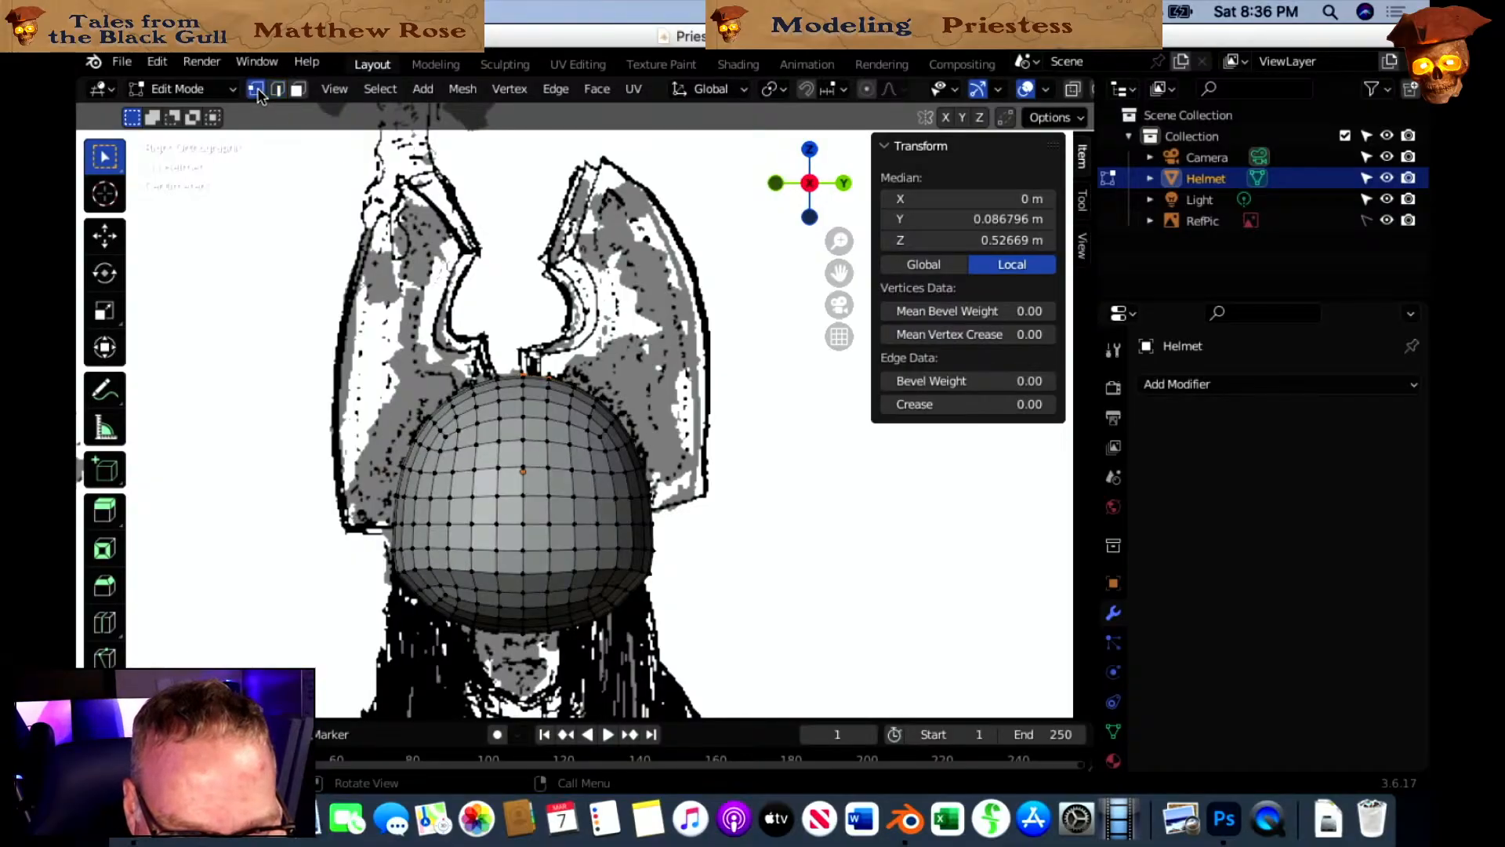
click(182, 88)
click(185, 103)
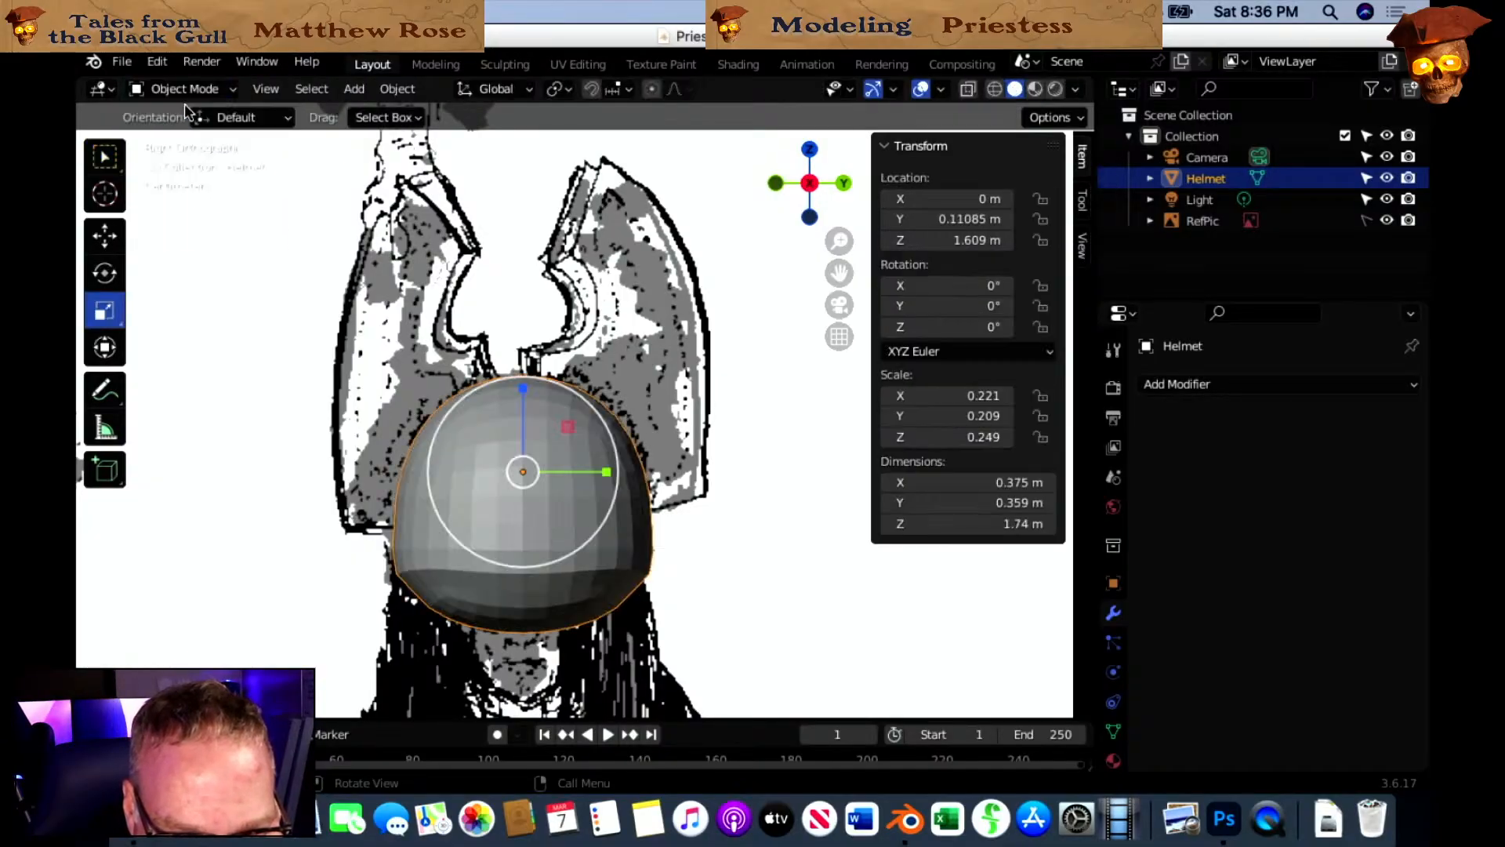
click(759, 426)
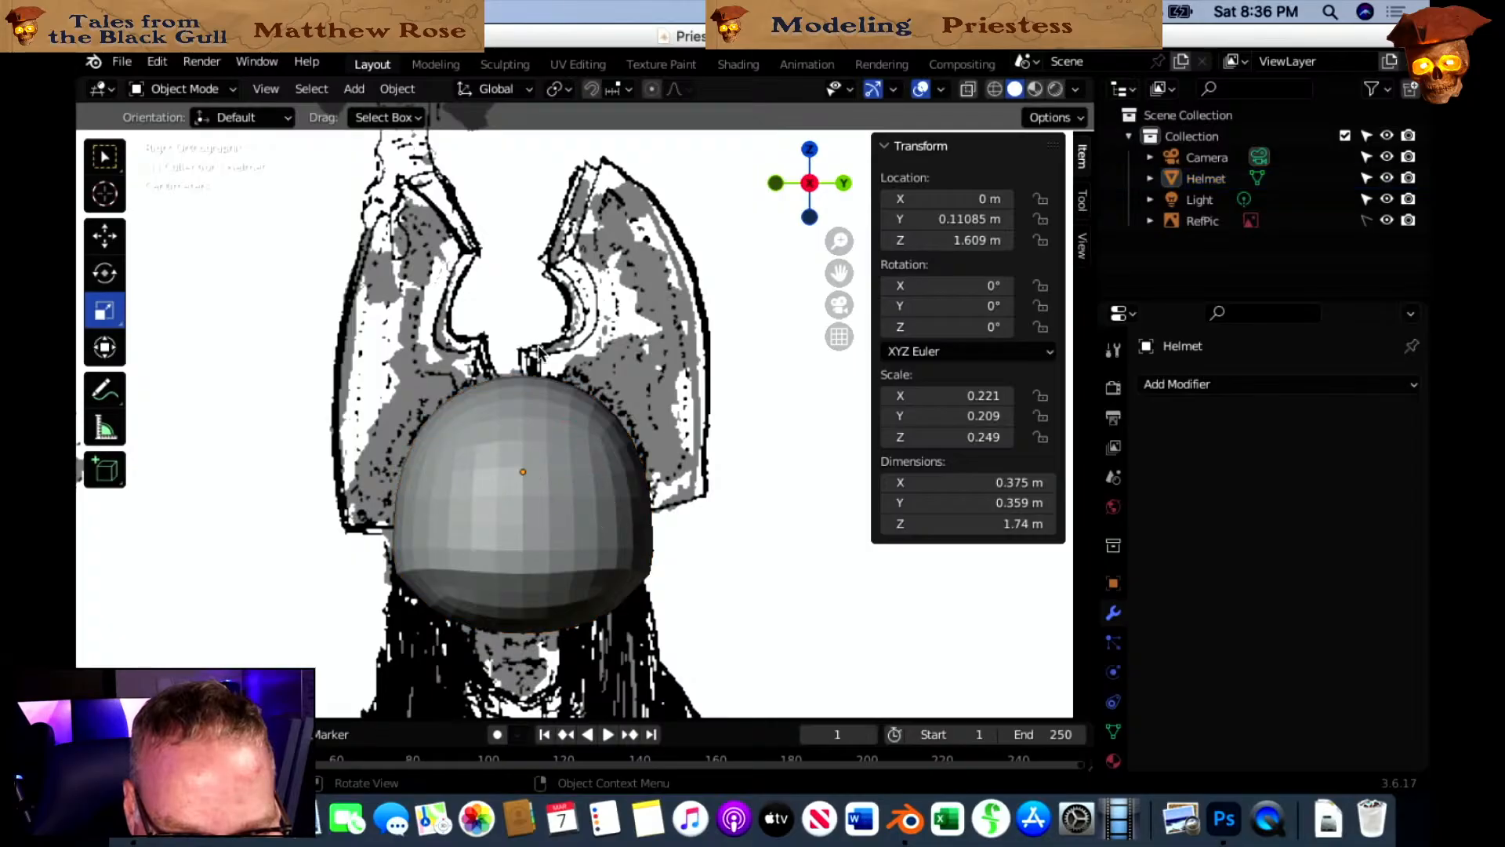
click(355, 89)
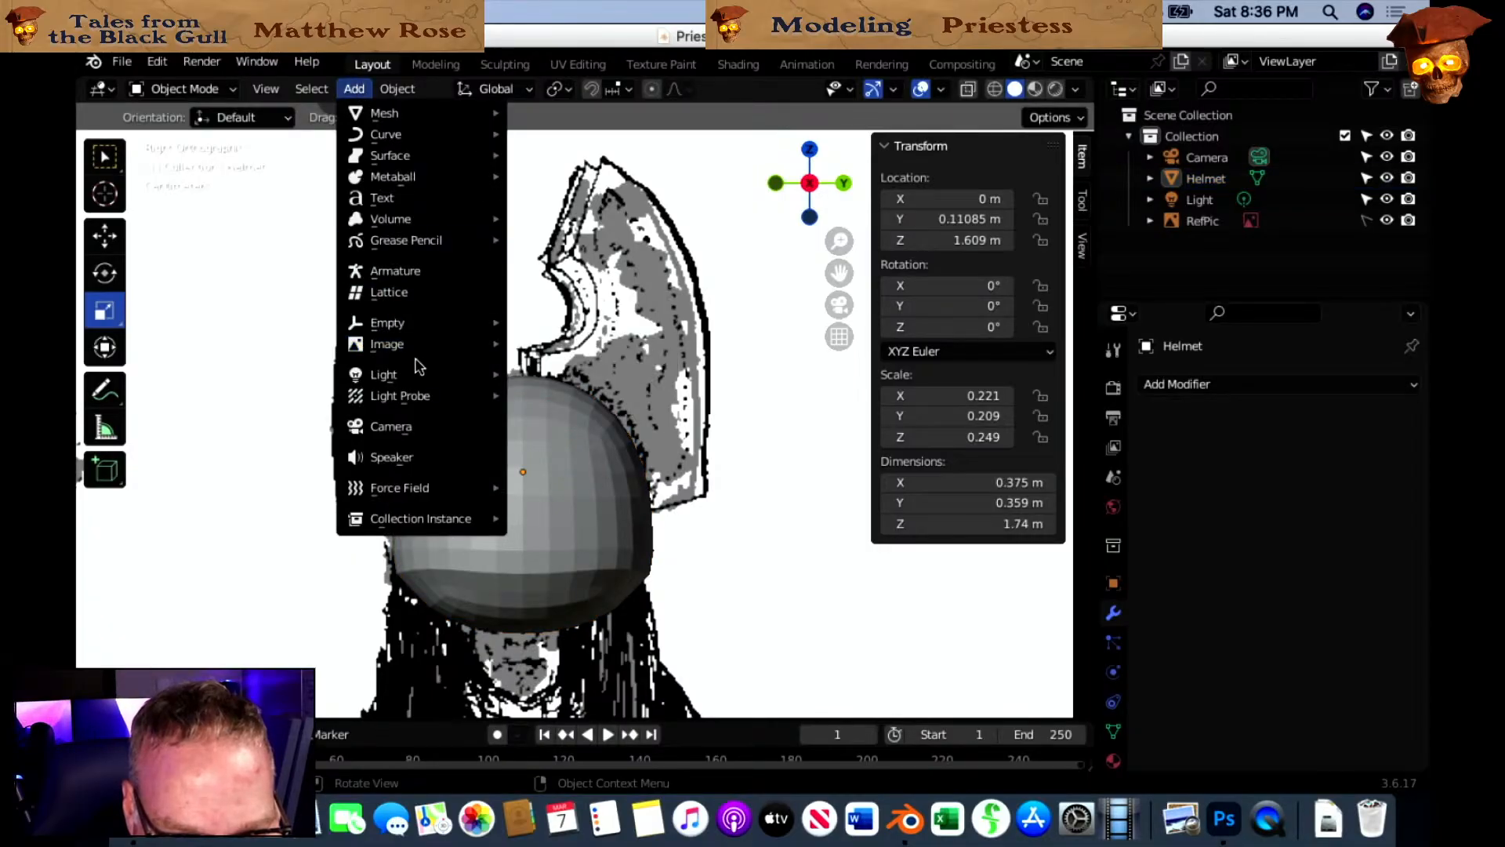
mouse_move(419, 330)
mouse_move(418, 244)
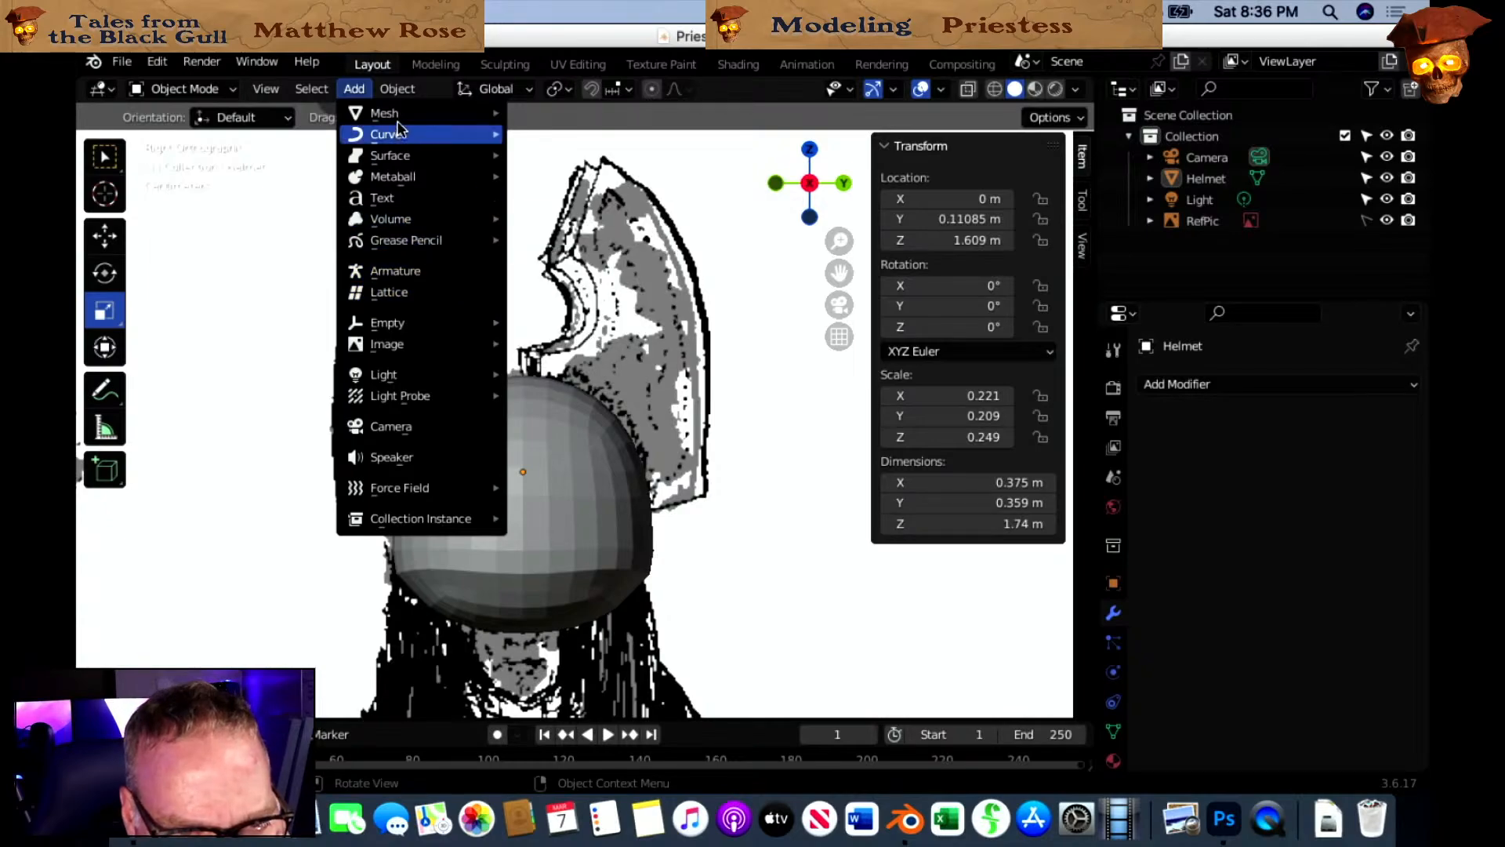
mouse_move(408, 114)
mouse_move(568, 374)
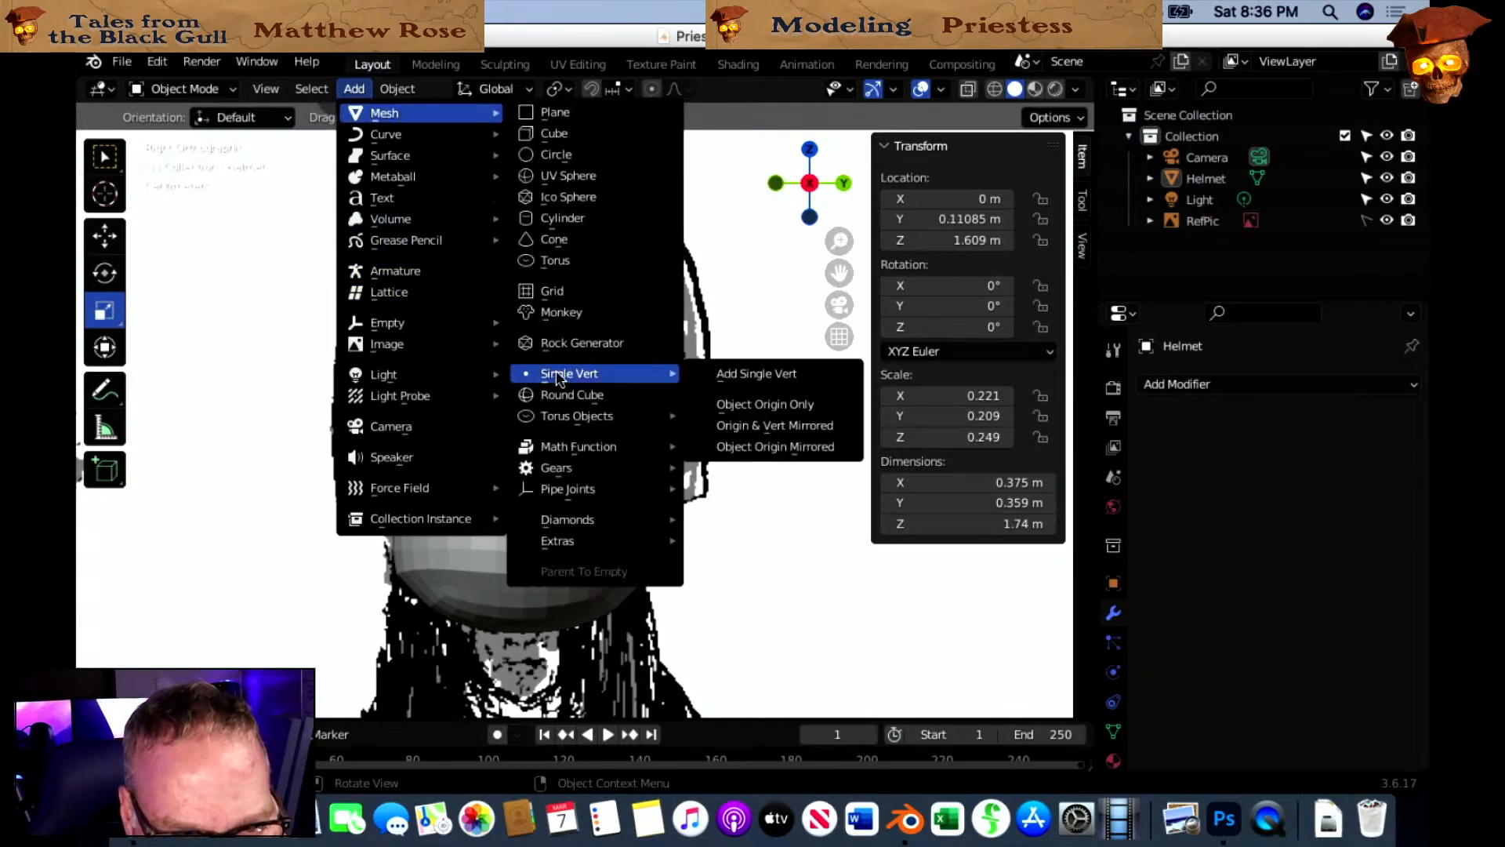
click(702, 374)
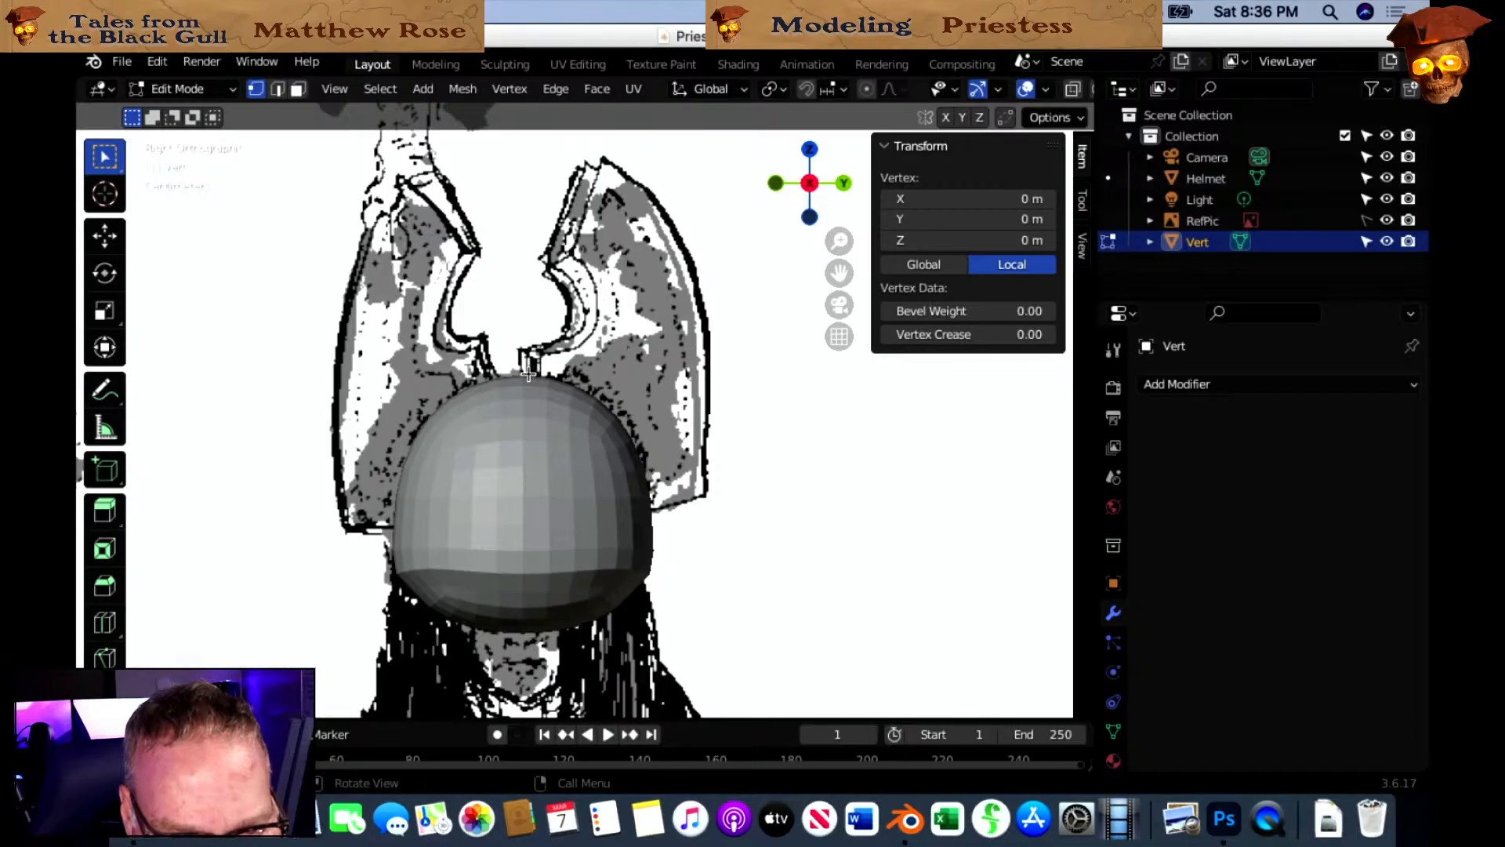
click(108, 196)
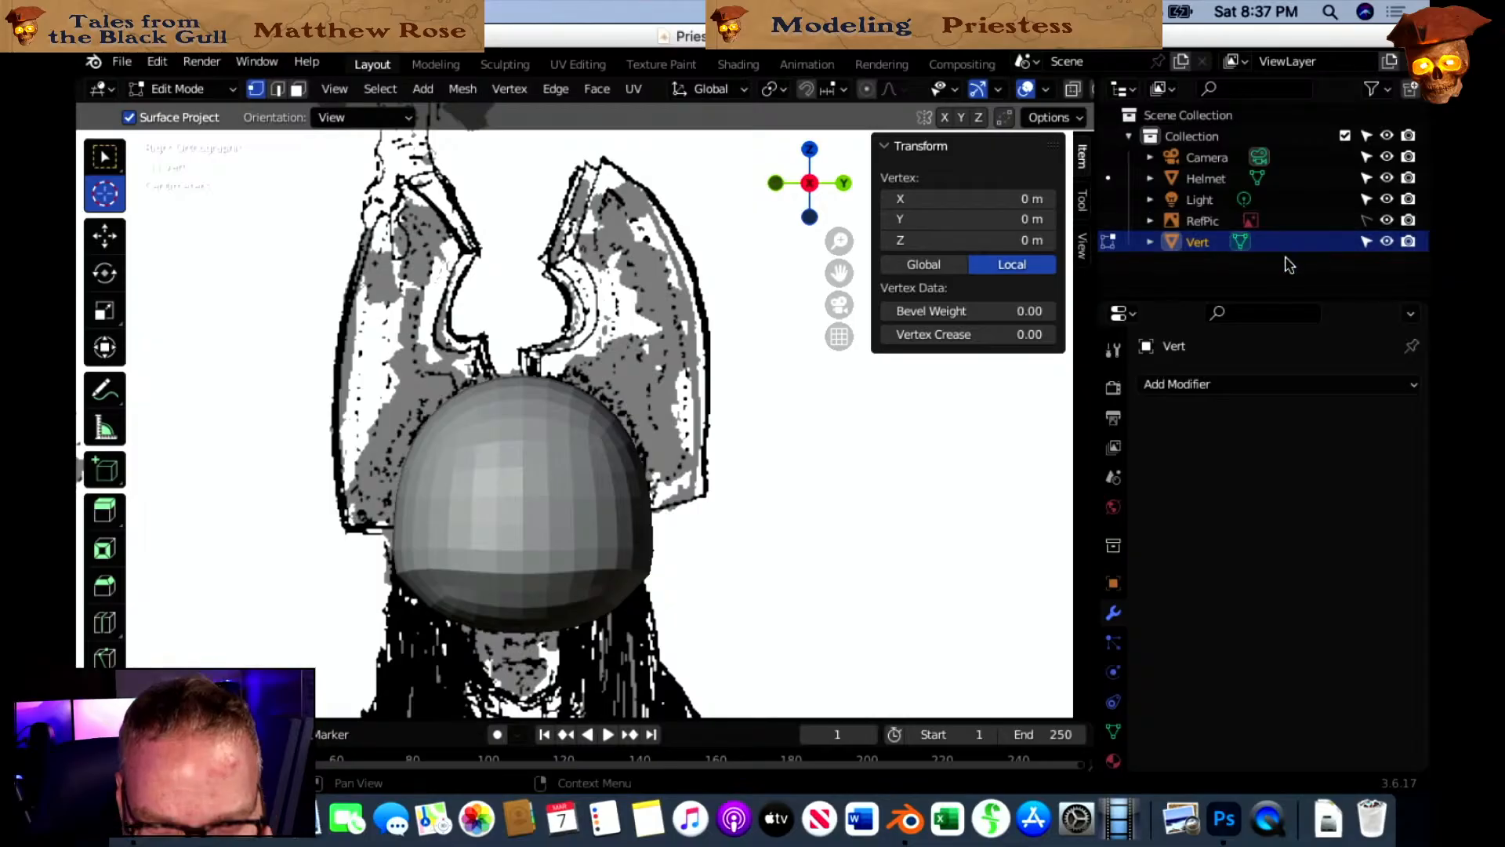
key(x)
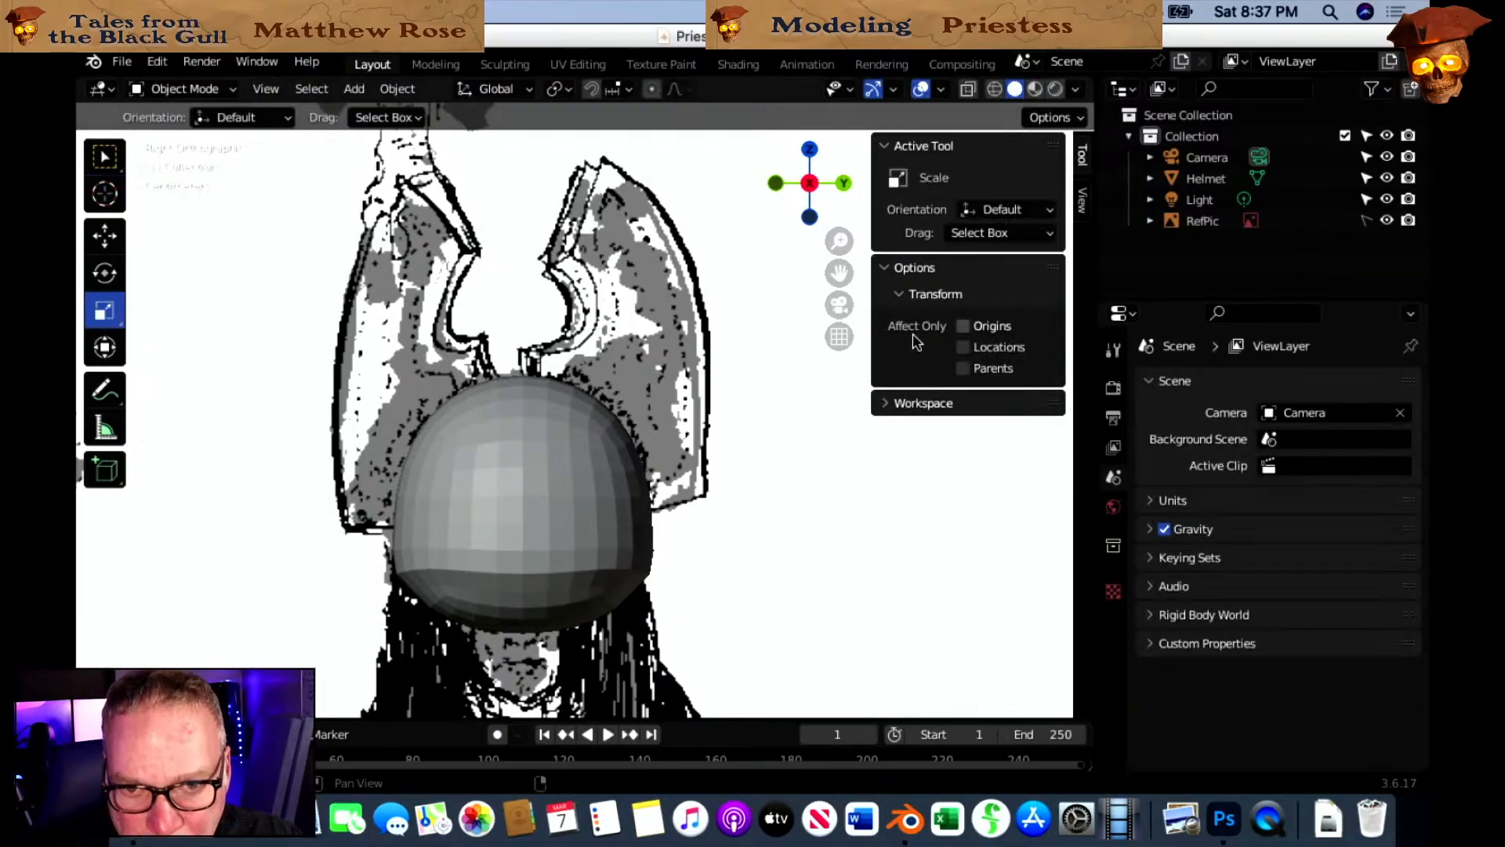
Place the 3D cursor at the Helmet's top, where the +Y side horn begins, and add a single-vertex mesh object there.
click(104, 193)
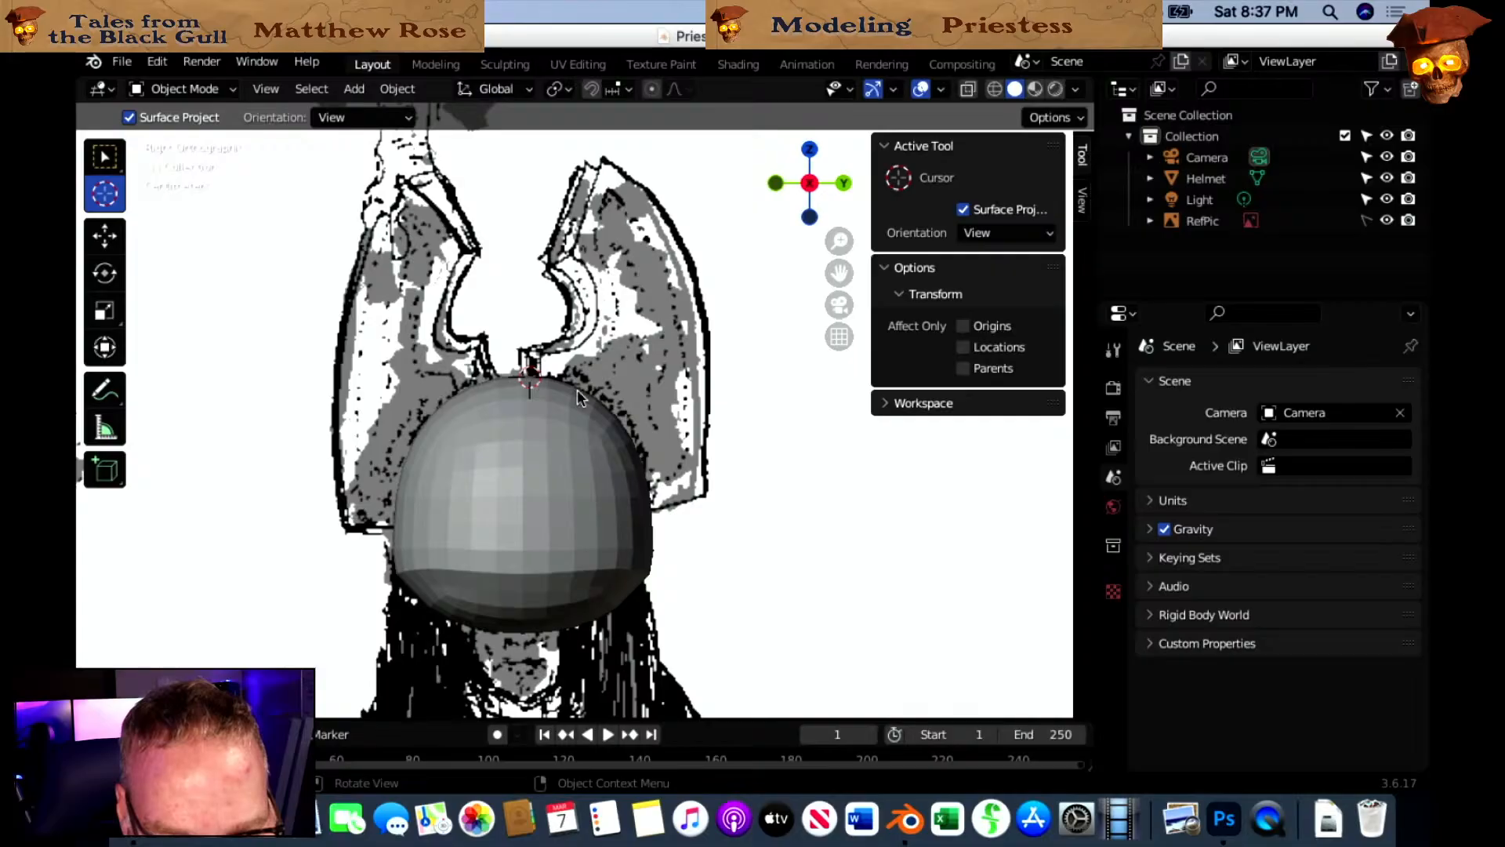
drag(534, 380, 537, 376)
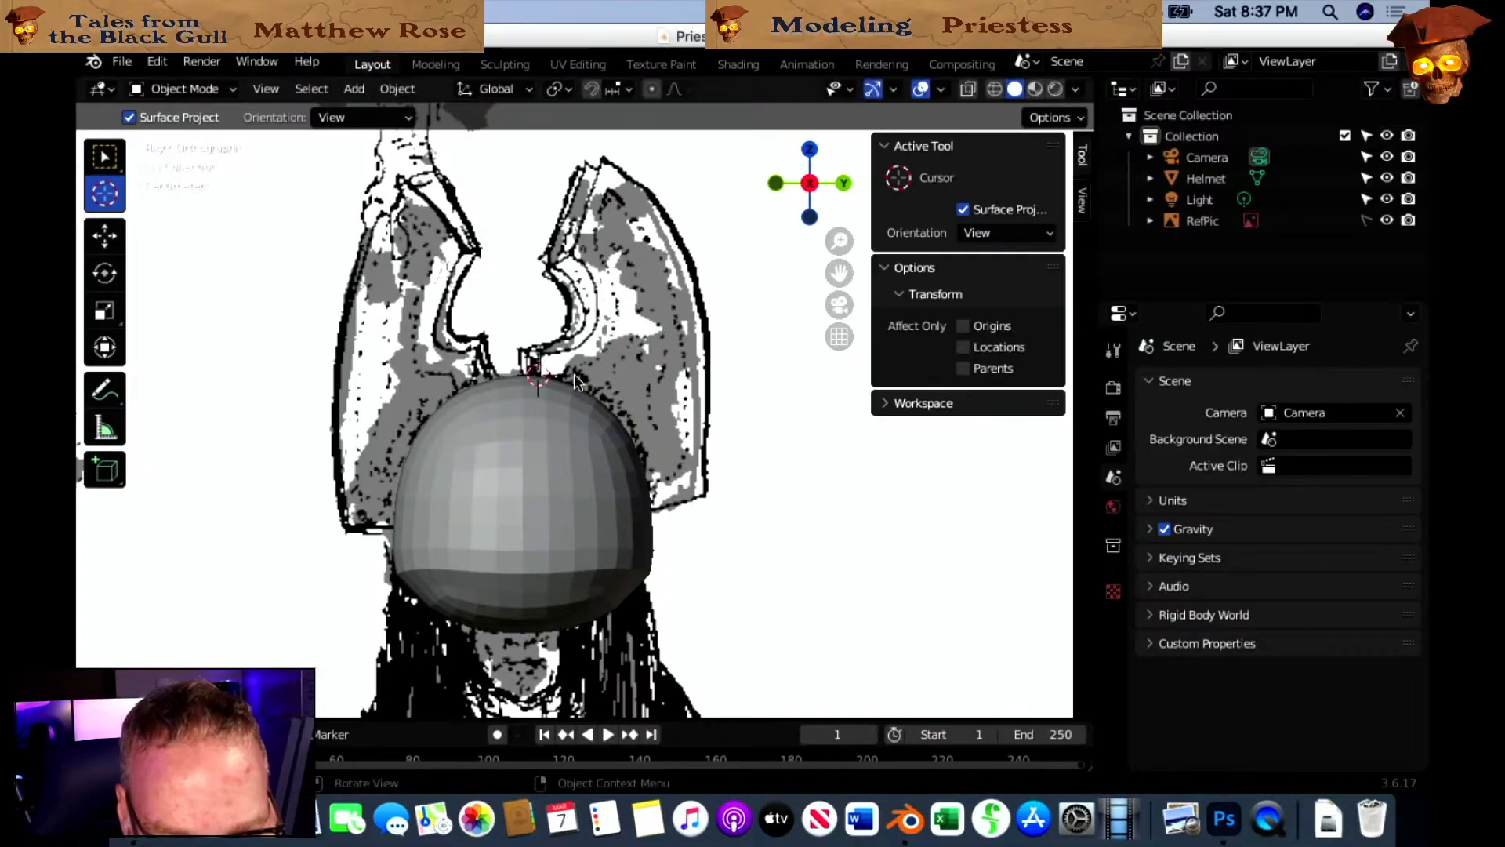
click(354, 88)
mouse_move(398, 89)
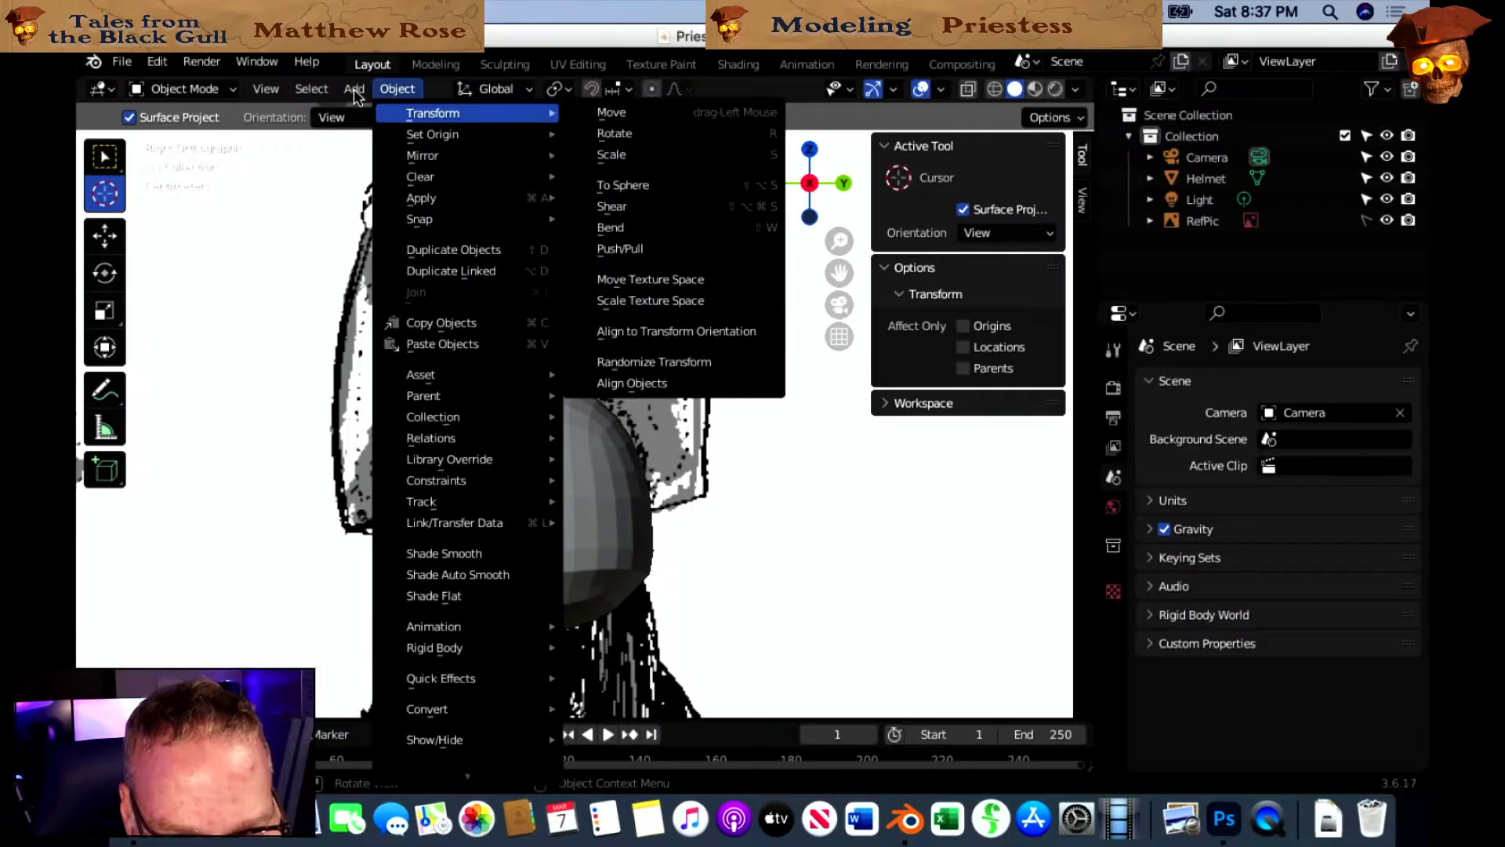
mouse_move(364, 112)
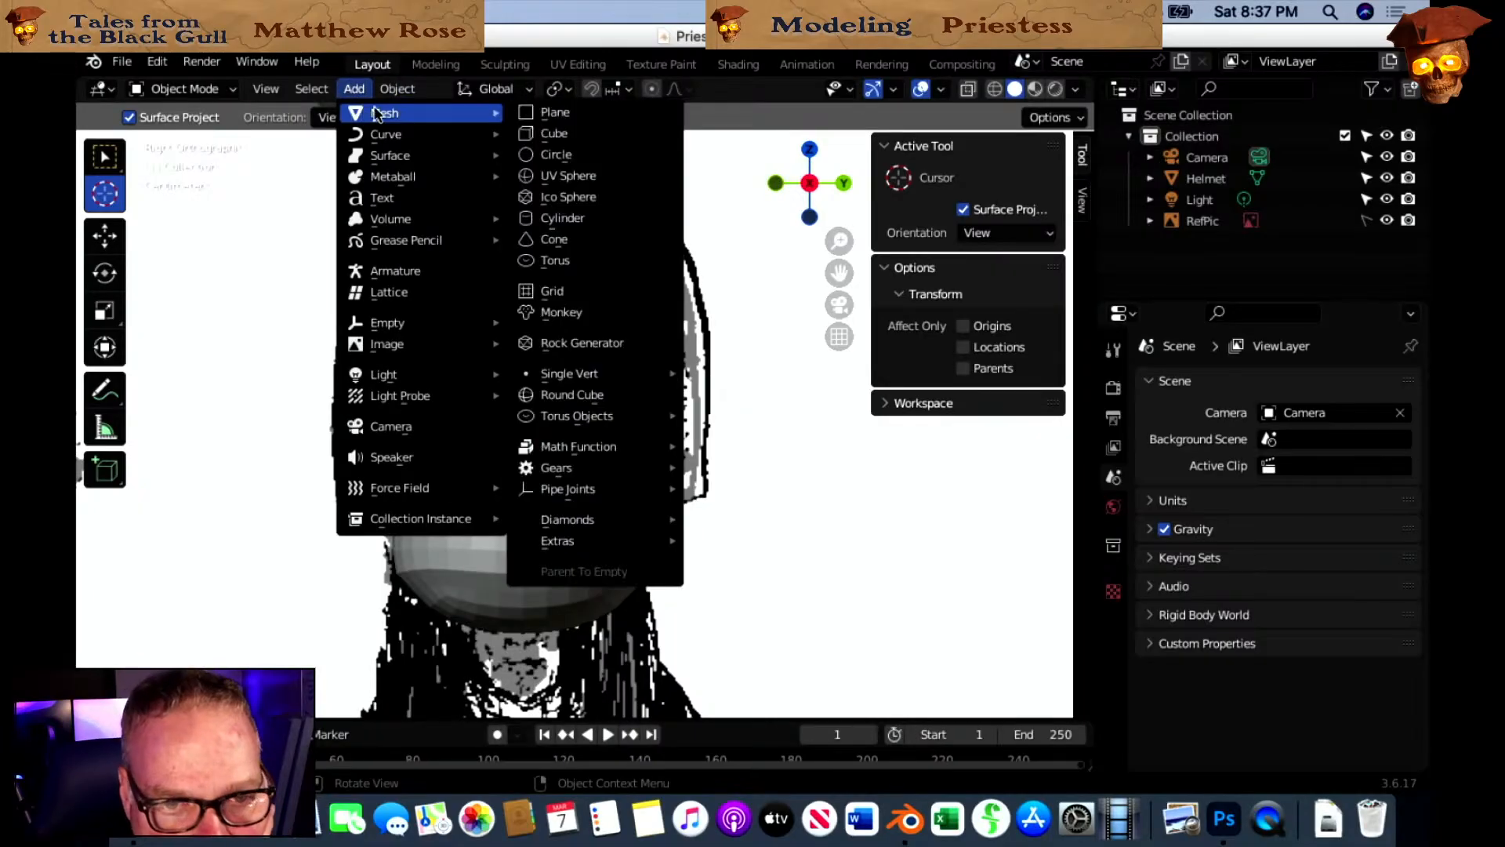
mouse_move(635, 377)
click(755, 377)
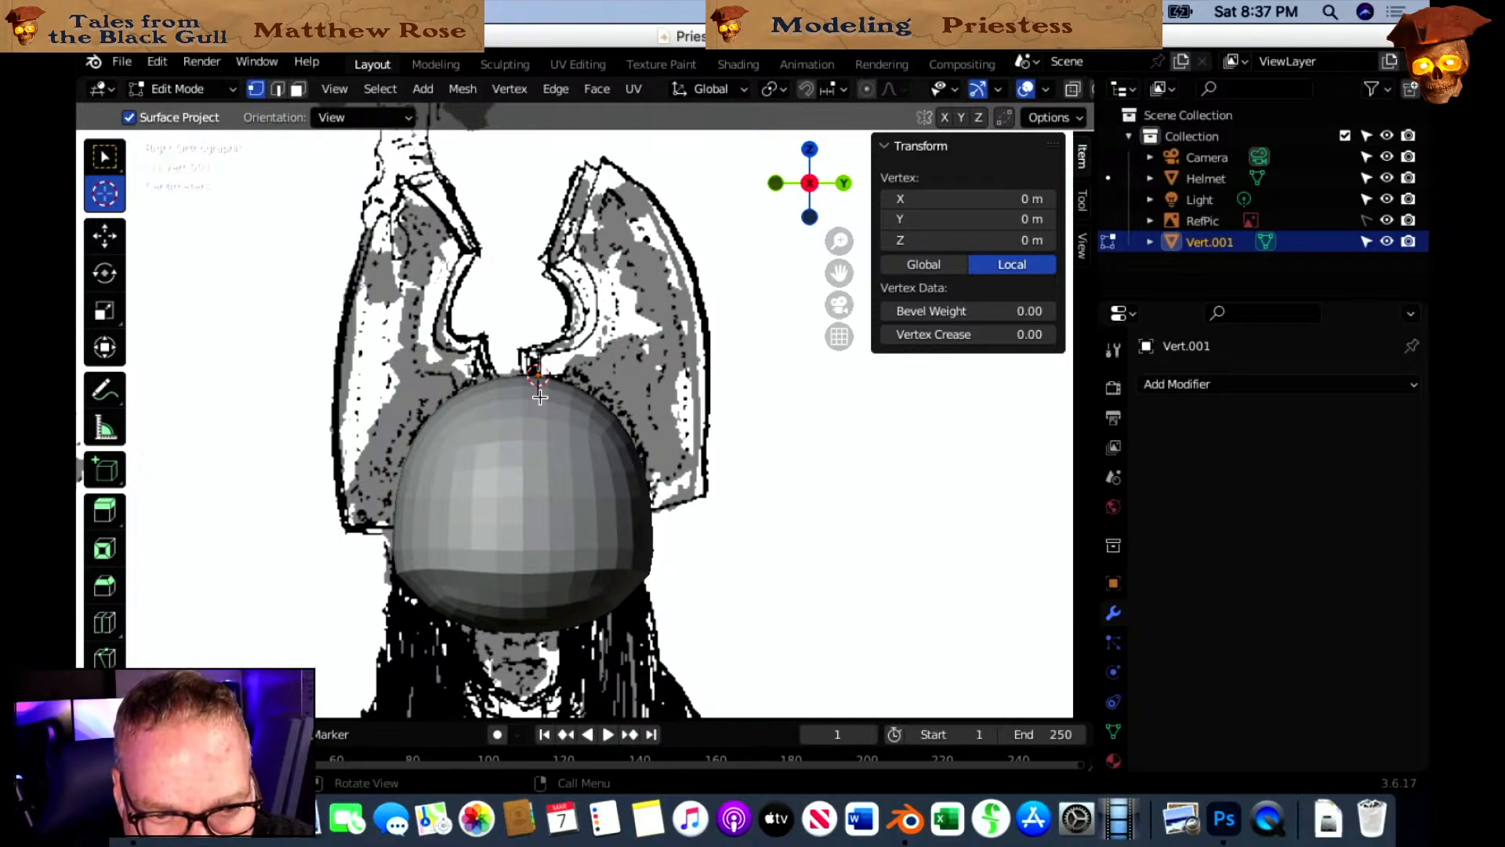
Trace the lower part of the +Y side horn's inner curve point by point from the new vertex, up to about Y 0.080 m, Z 0.109 m.
key(g)
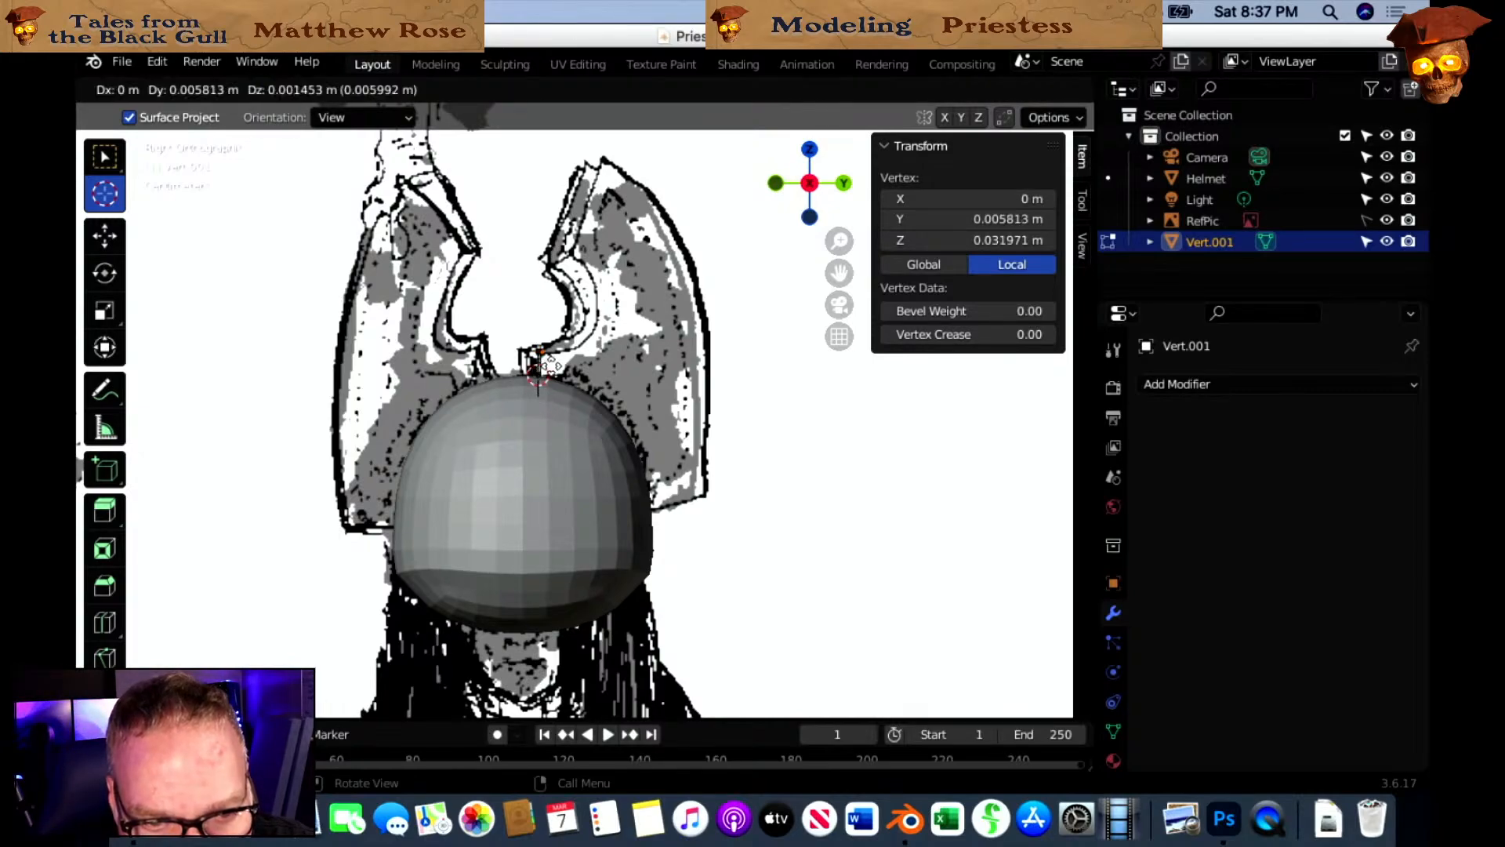
click(575, 361)
key(g)
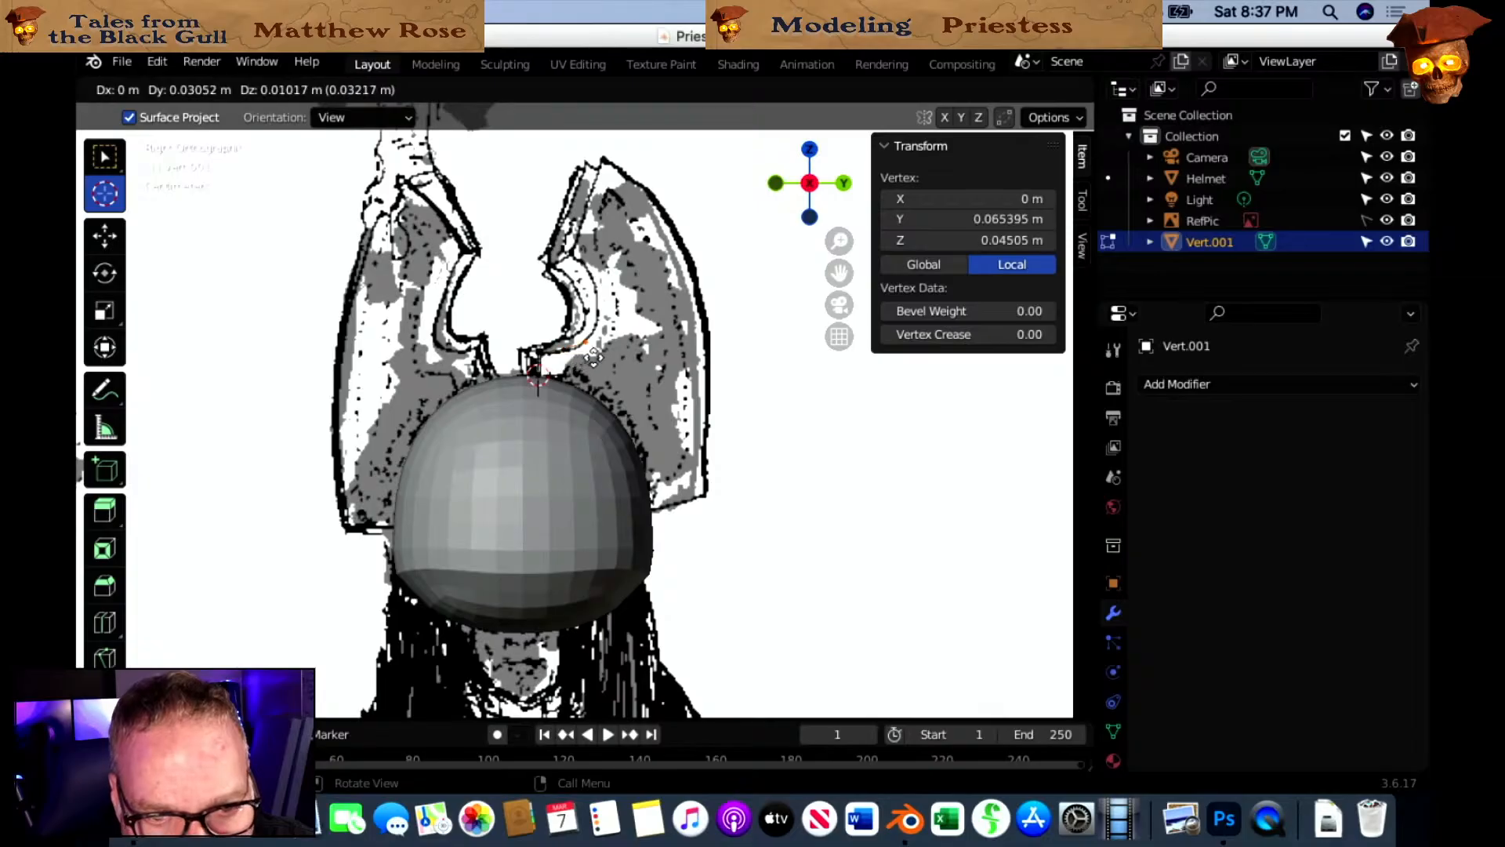
click(593, 354)
key(g)
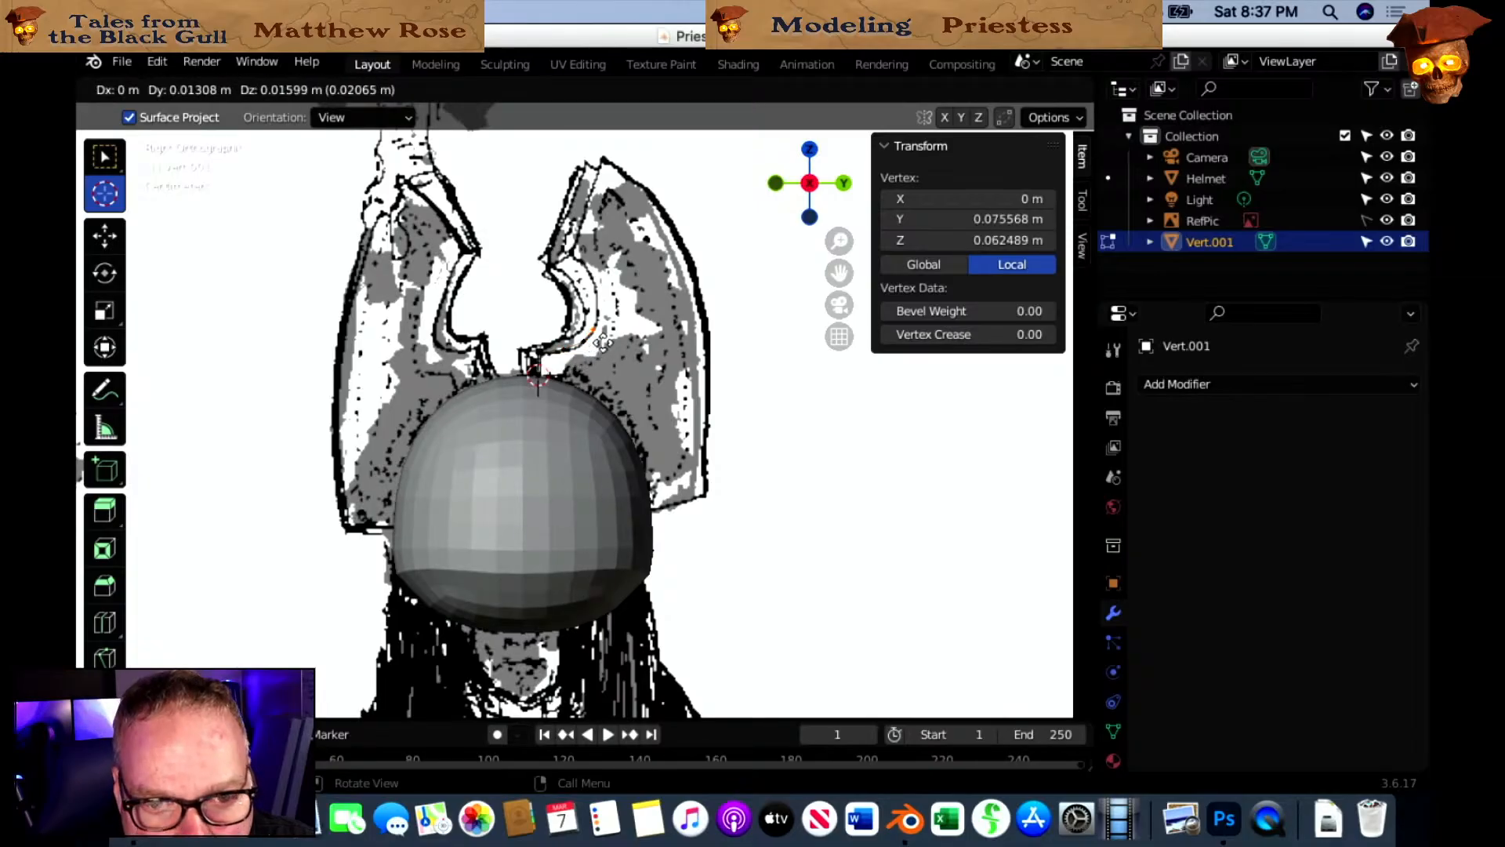
click(605, 341)
key(g)
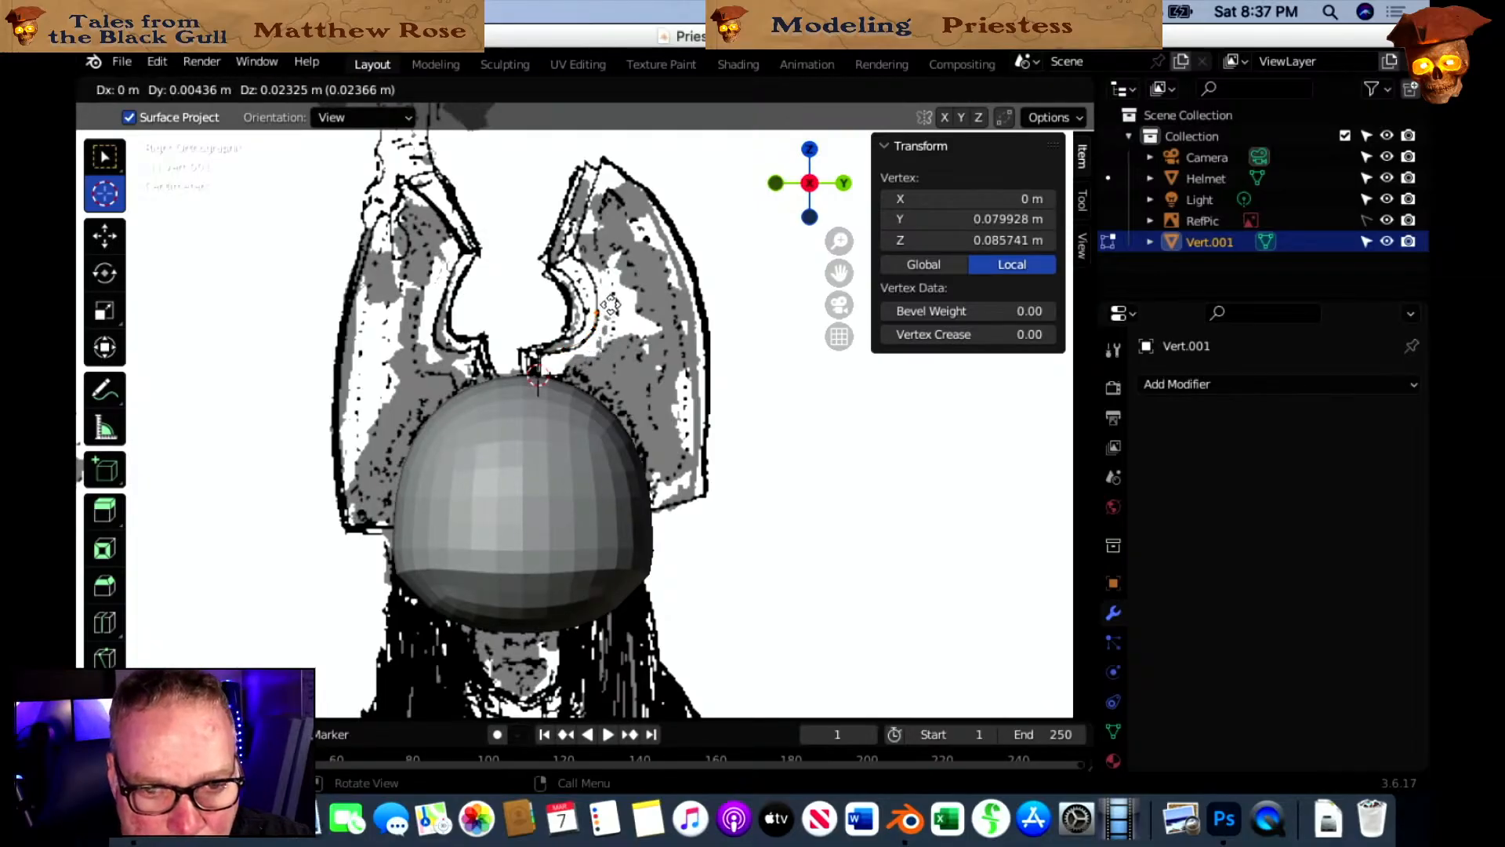
click(611, 305)
key(g)
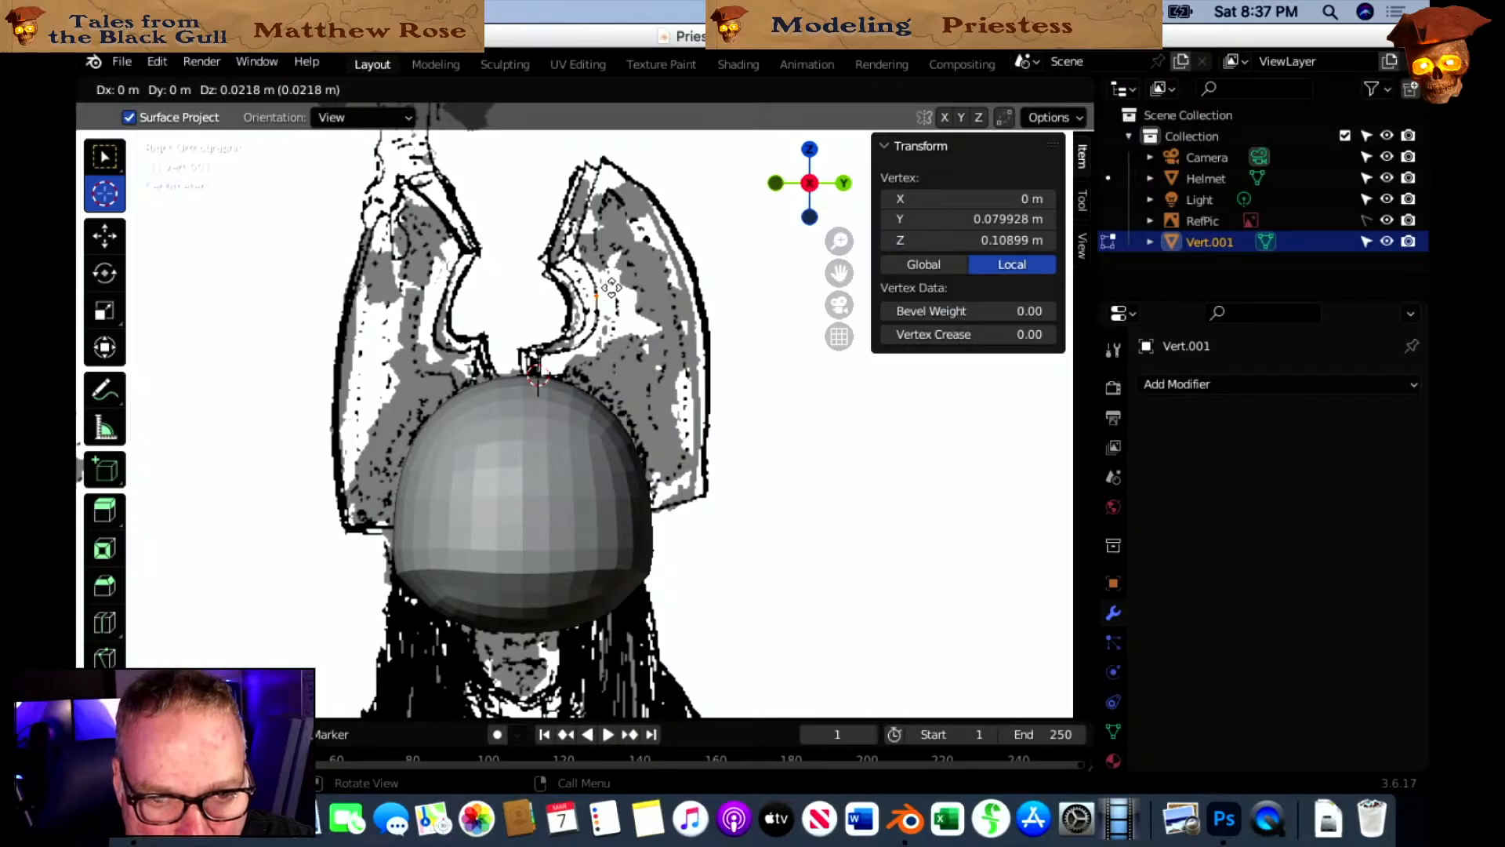
click(614, 288)
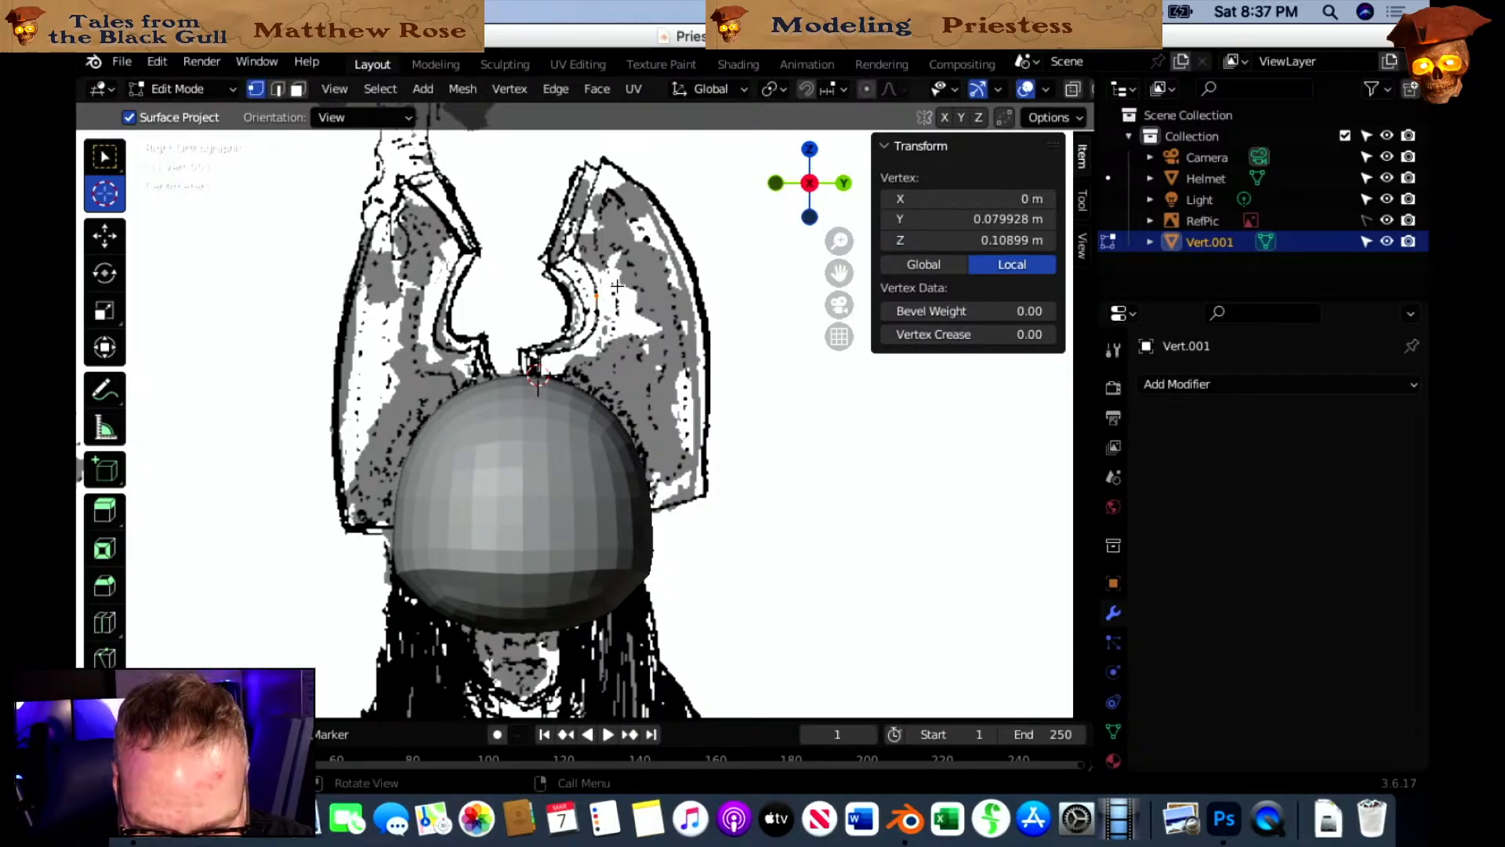
Continue the trace around the upper part of the horn's inner curve to the notch at about Y 0.047 m, Z 0.164 m.
key(g)
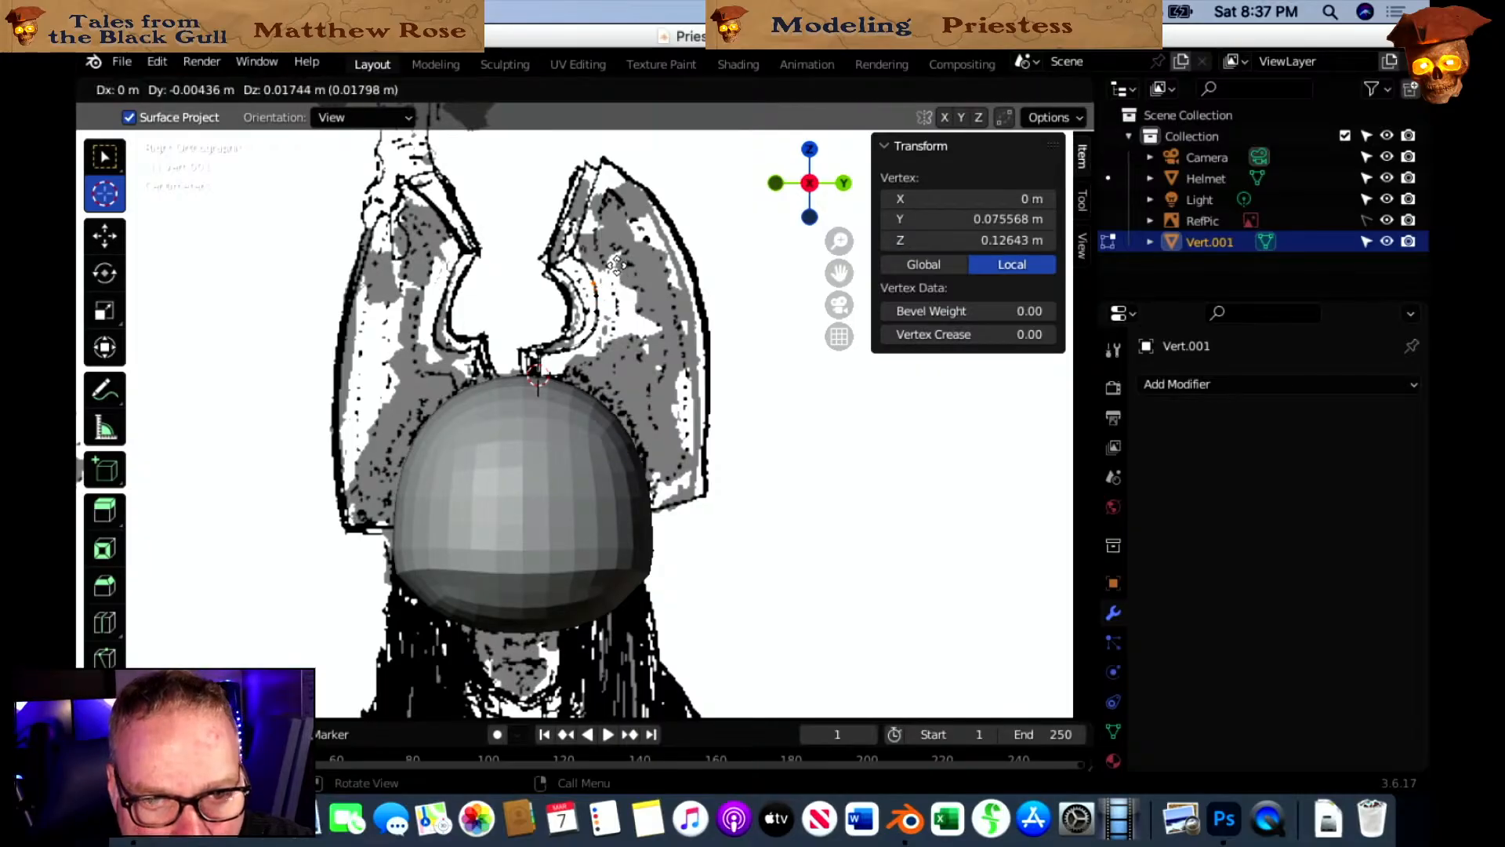
click(615, 261)
key(g)
click(605, 248)
key(g)
click(596, 239)
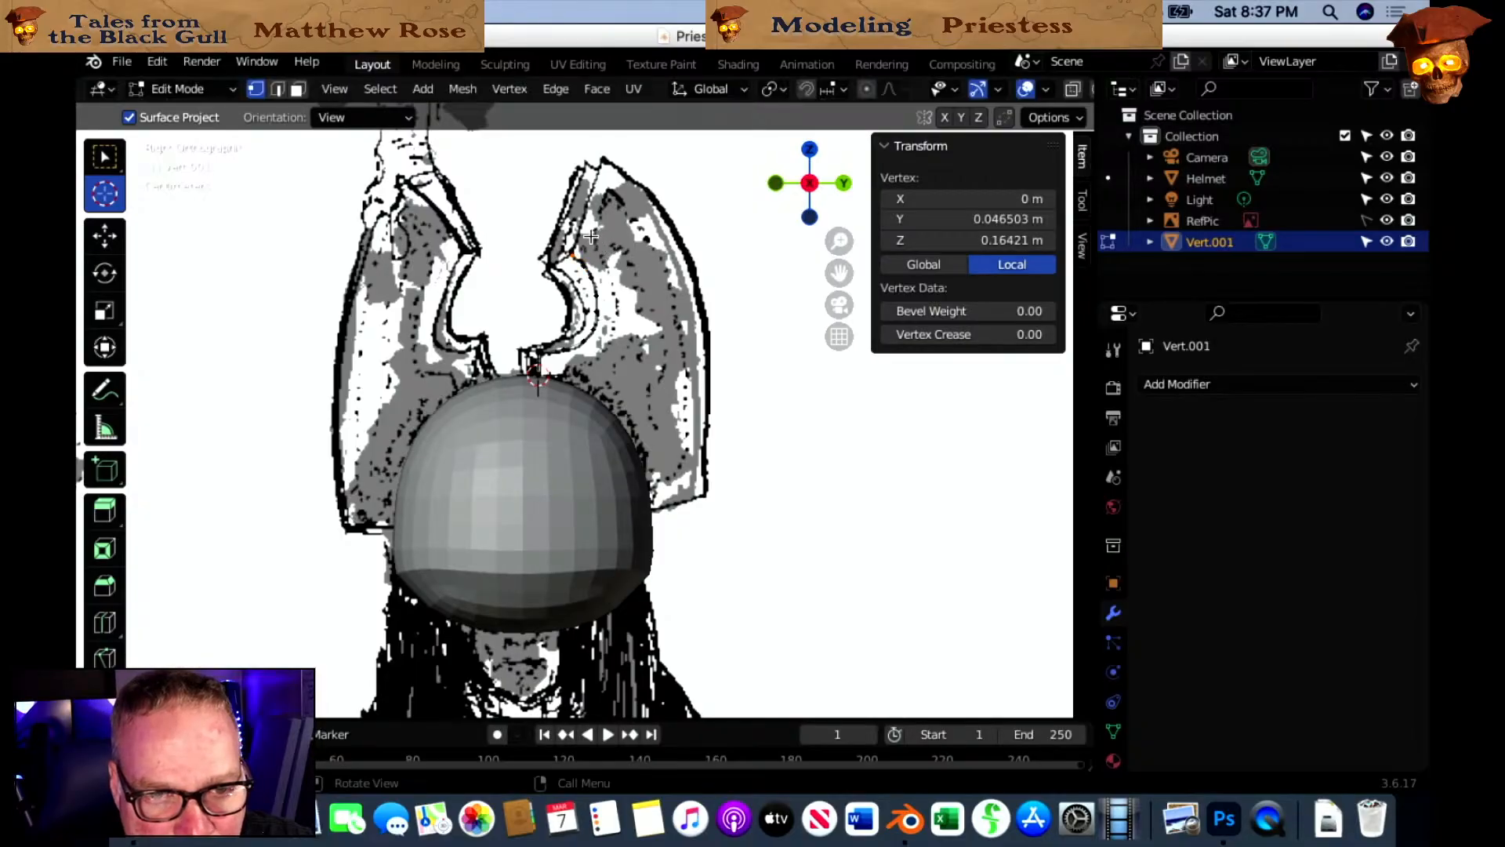
Trace the horn's straight inner edge point by point from the notch up to its pointed tip.
key(g)
click(598, 223)
key(g)
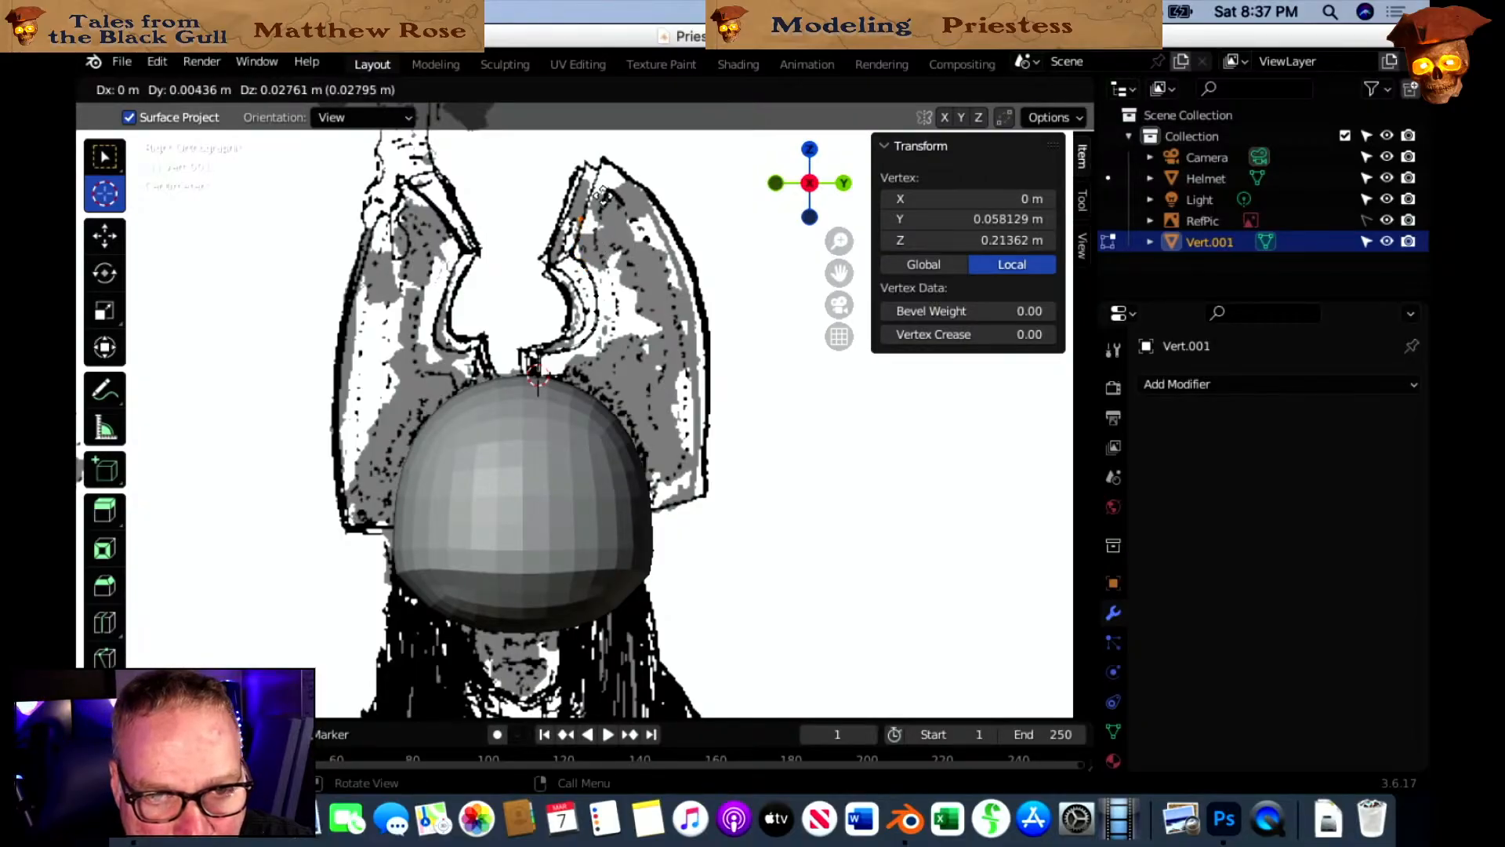
click(605, 196)
key(g)
click(632, 163)
key(g)
click(633, 153)
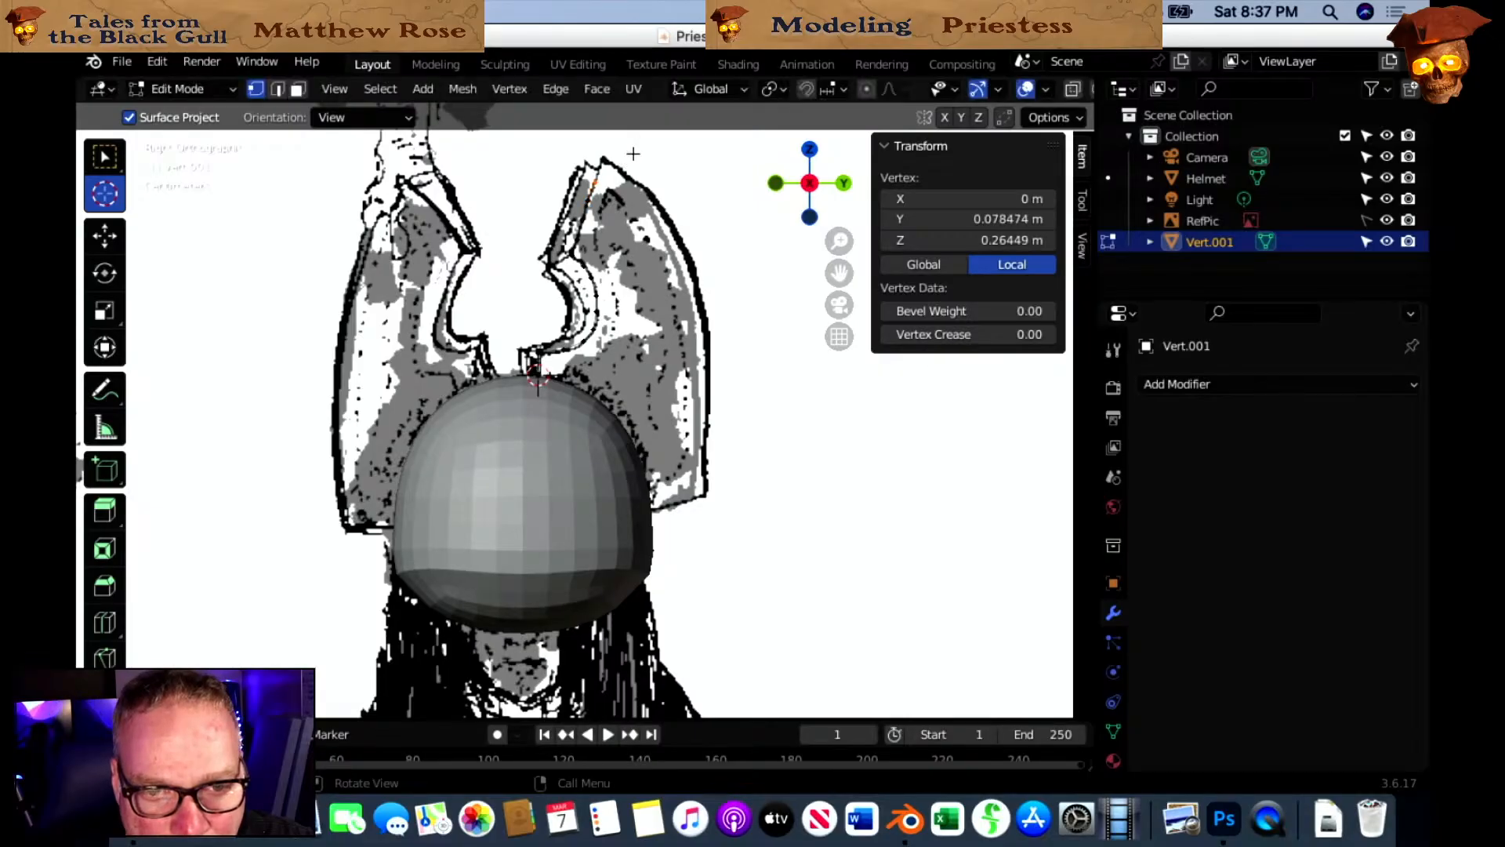
key(g)
click(644, 150)
Trace the horn's outer edge point by point down from the tip, then its lower edge inward to about Y 0.163 m, Z -0.180 m.
key(g)
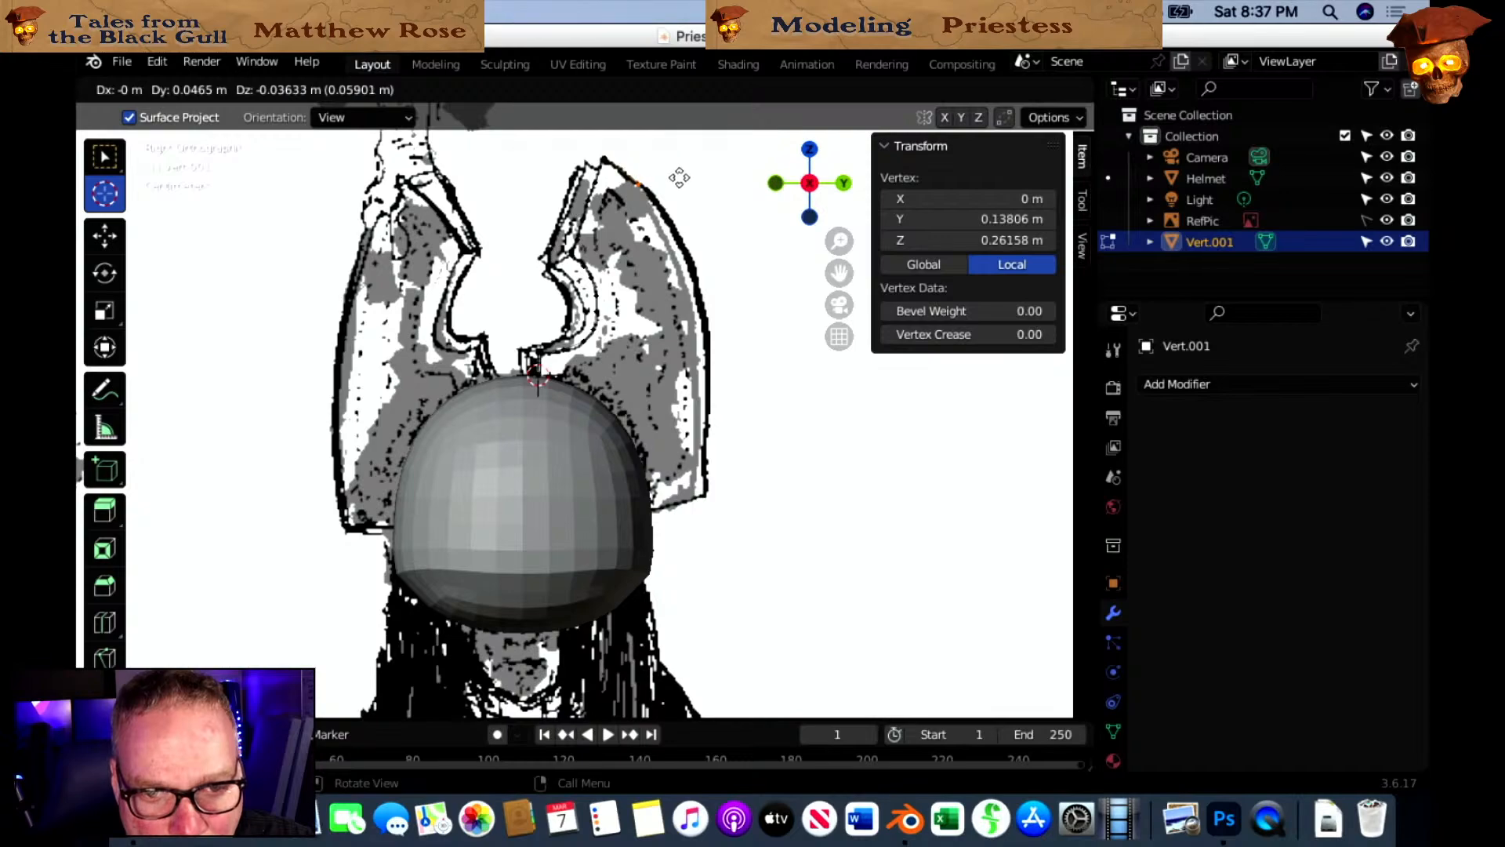
click(682, 179)
key(g)
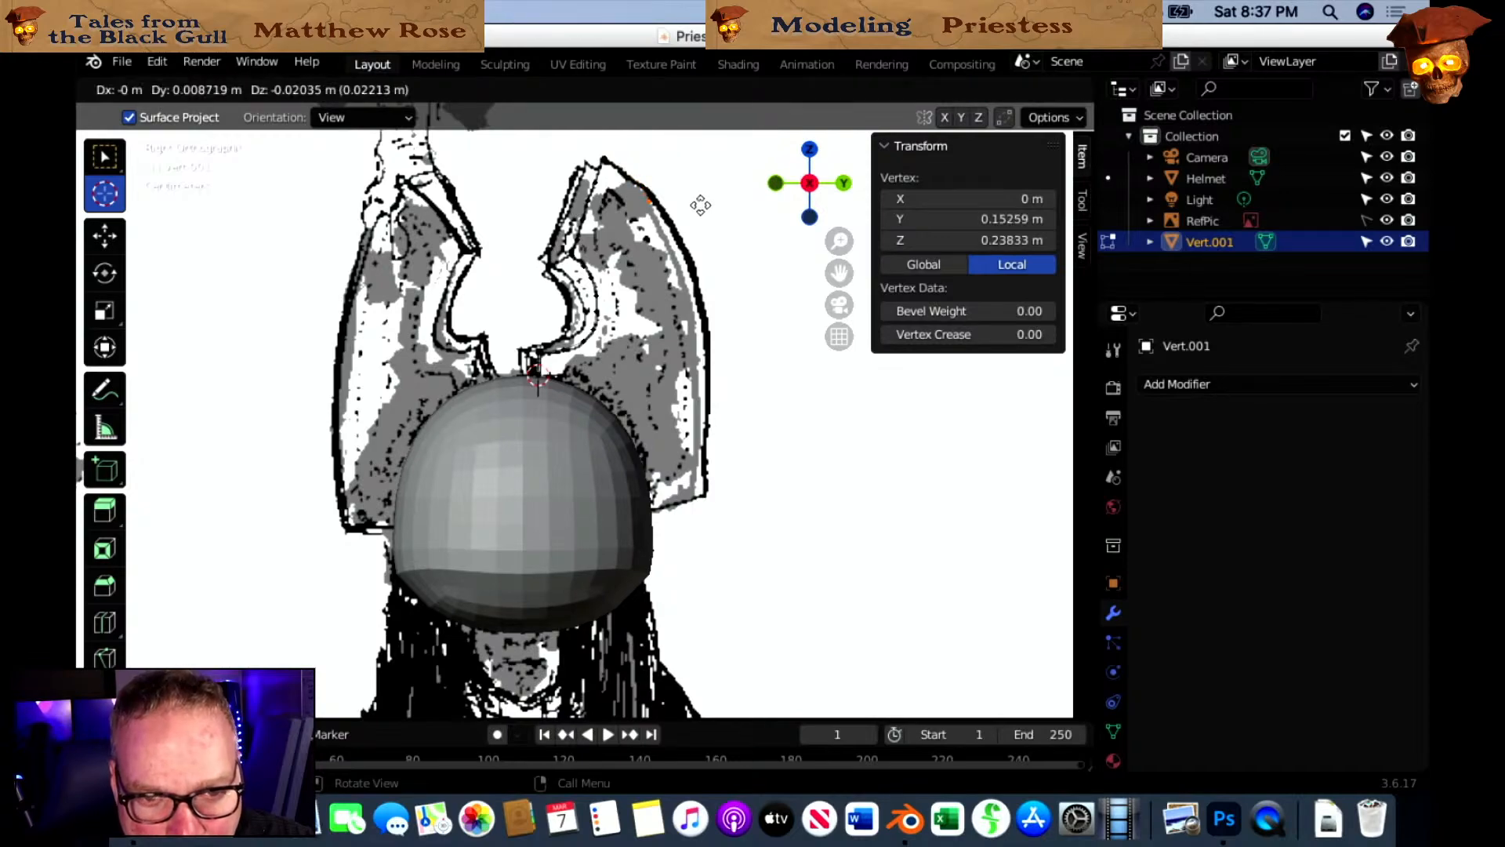
click(711, 216)
key(g)
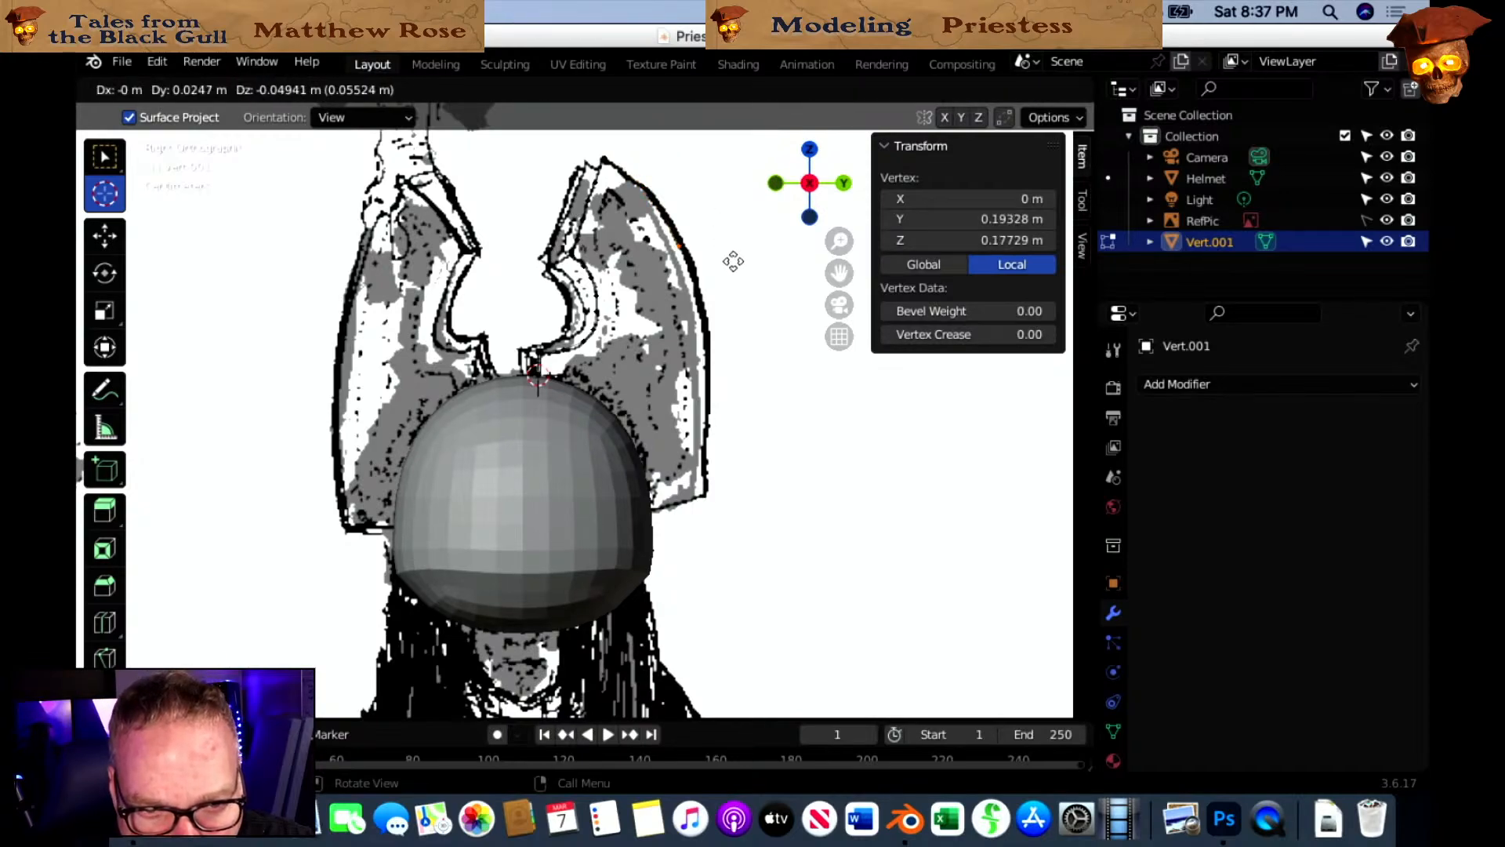
click(740, 261)
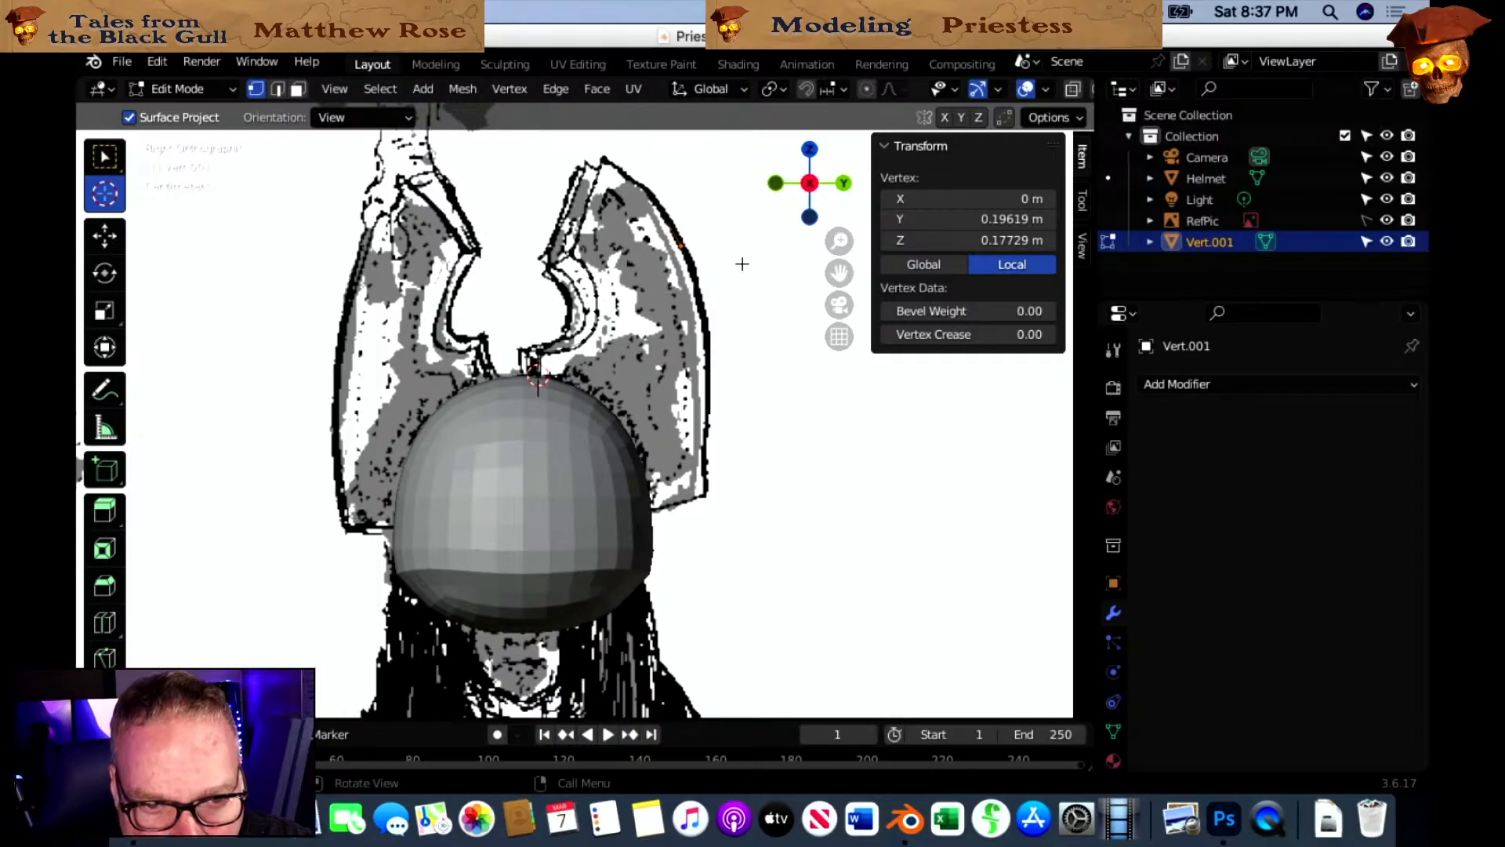
key(g)
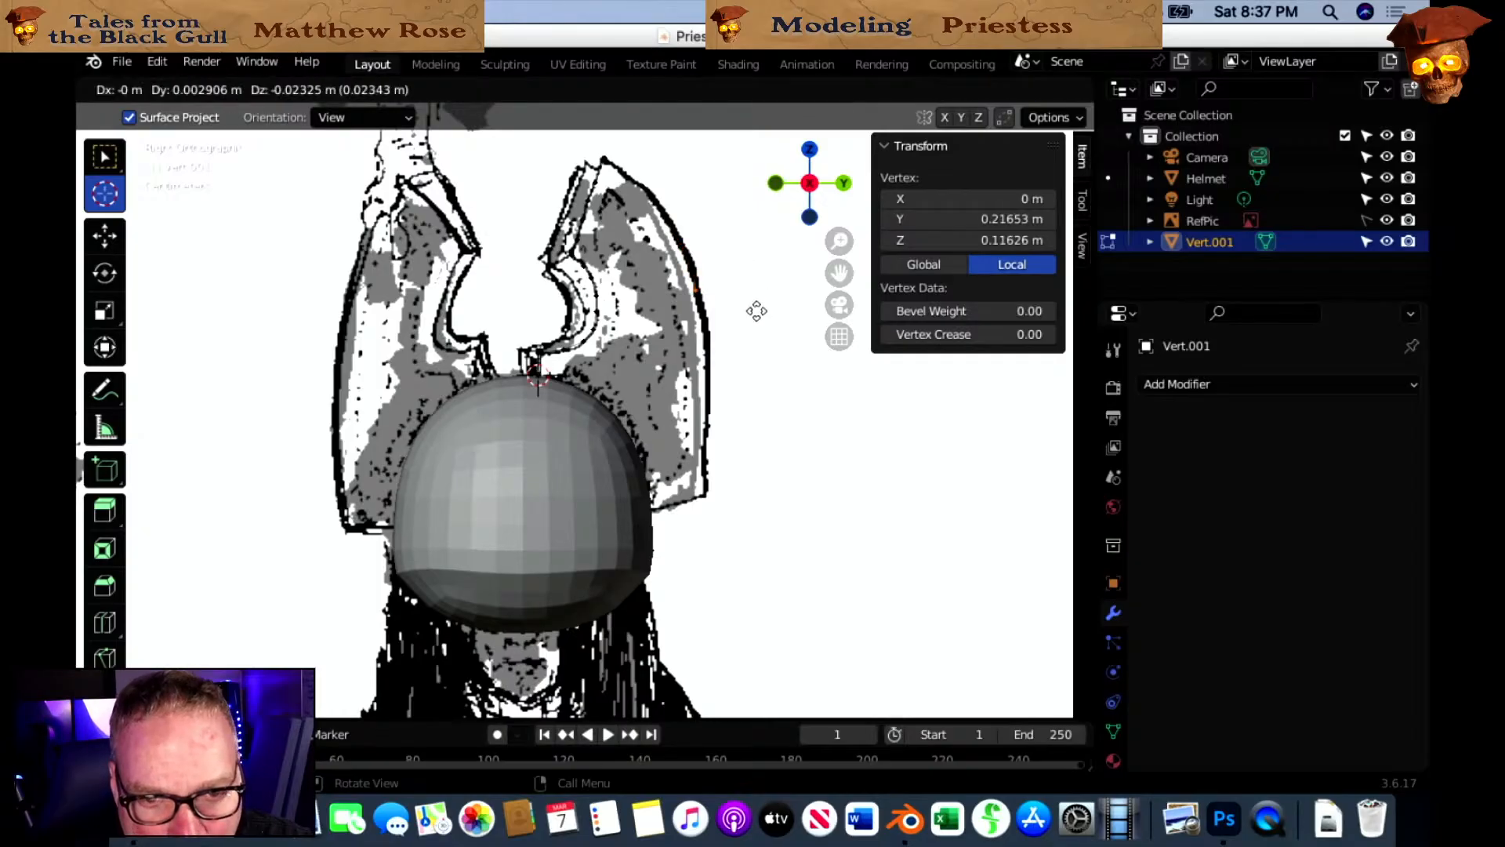
click(767, 321)
key(g)
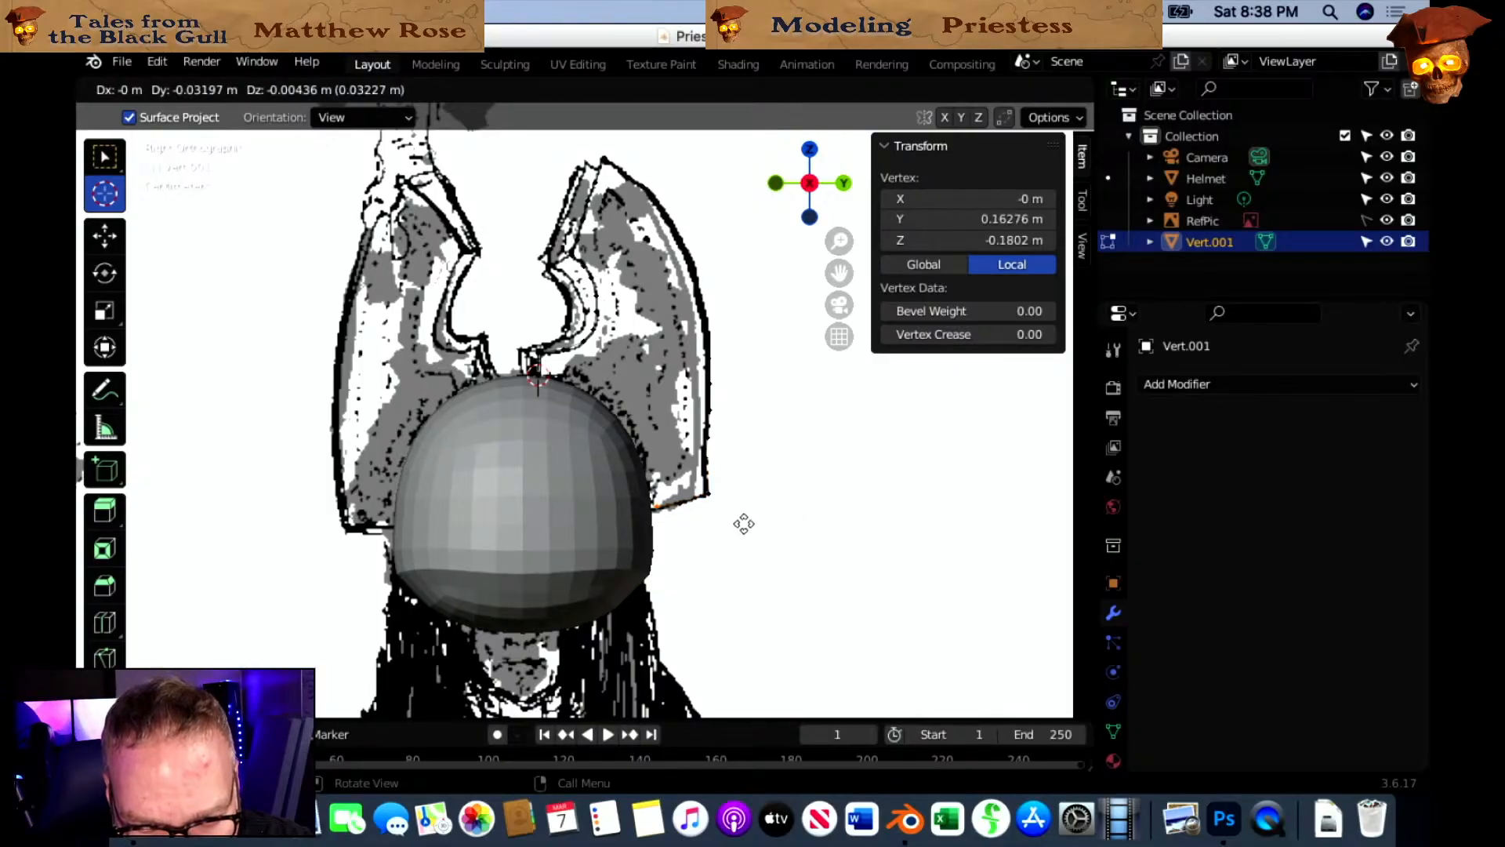
click(733, 479)
Continue the trace up the Helmet's +Y side curve, point by point, to about Y 0.074 m, Z -0.028 m.
key(g)
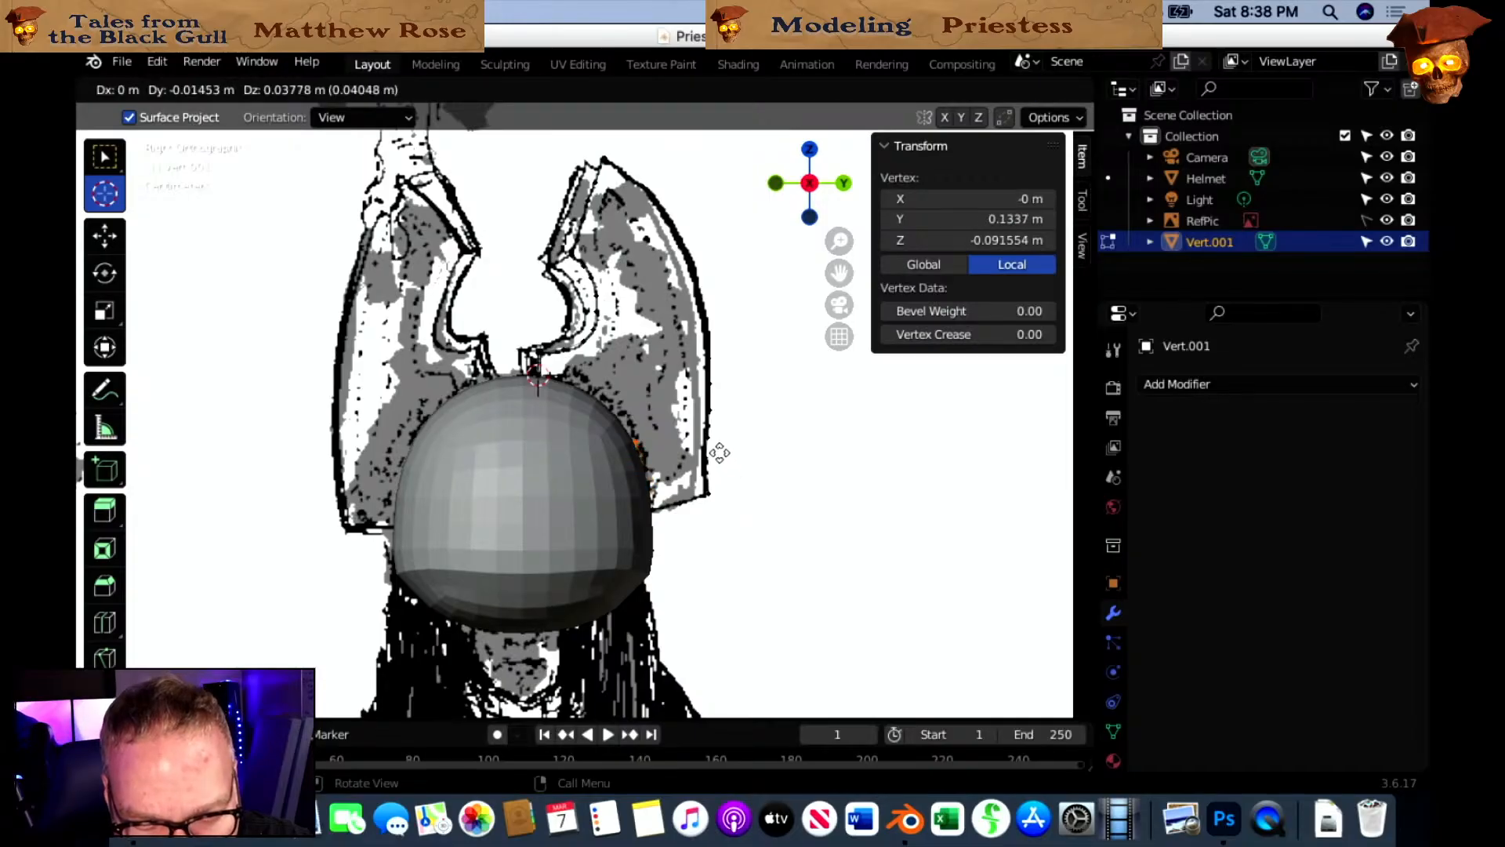
click(719, 452)
key(g)
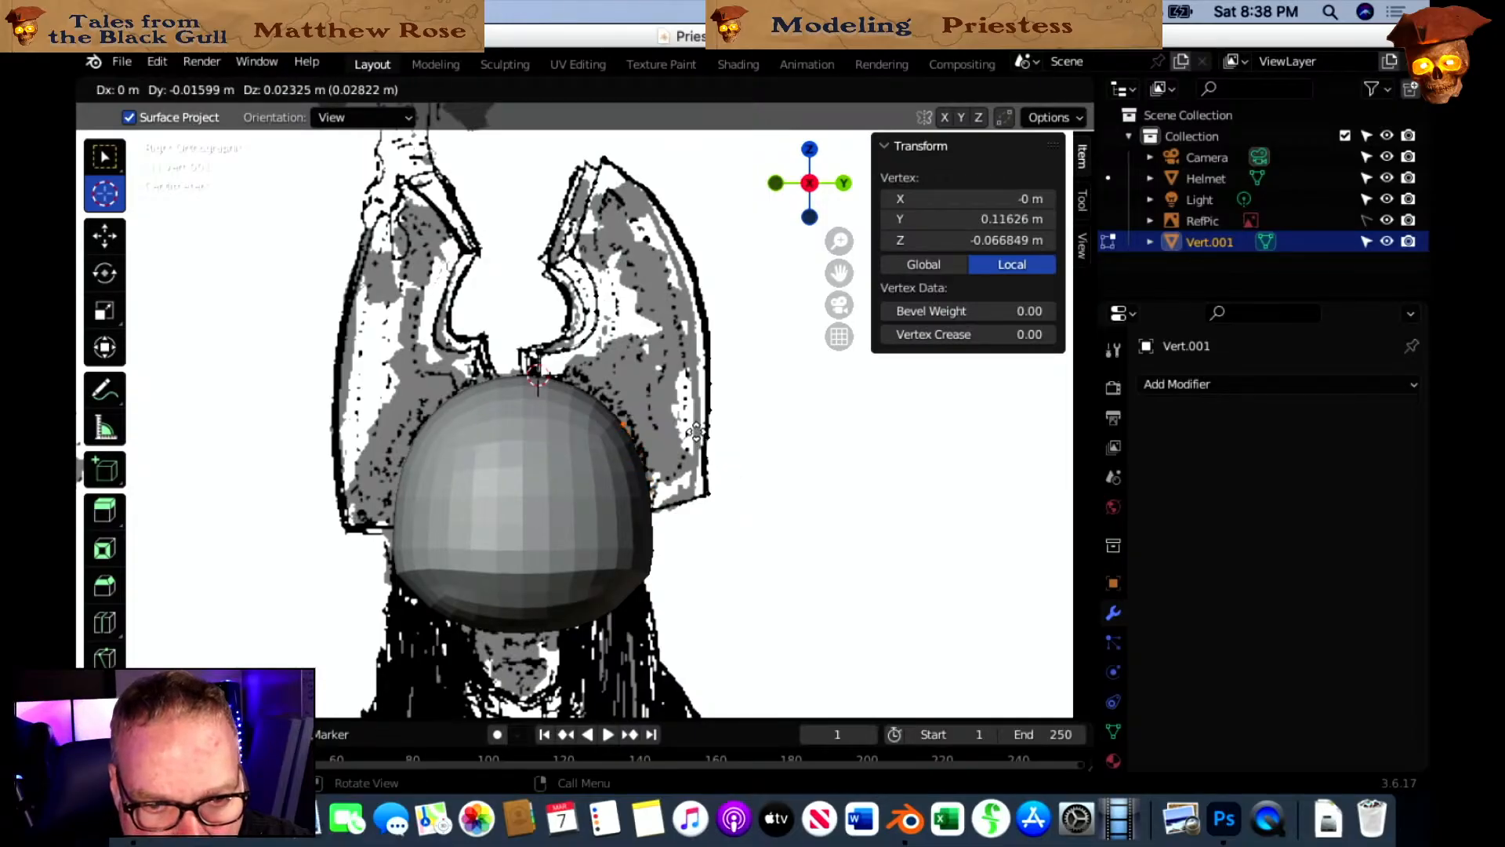
click(667, 409)
key(g)
click(636, 382)
Complete the trace over the Helmet's top to about Y 0.004 m, Z 0.001 m beside the starting vertex, and check the outline with RefPic temporarily hidden.
key(g)
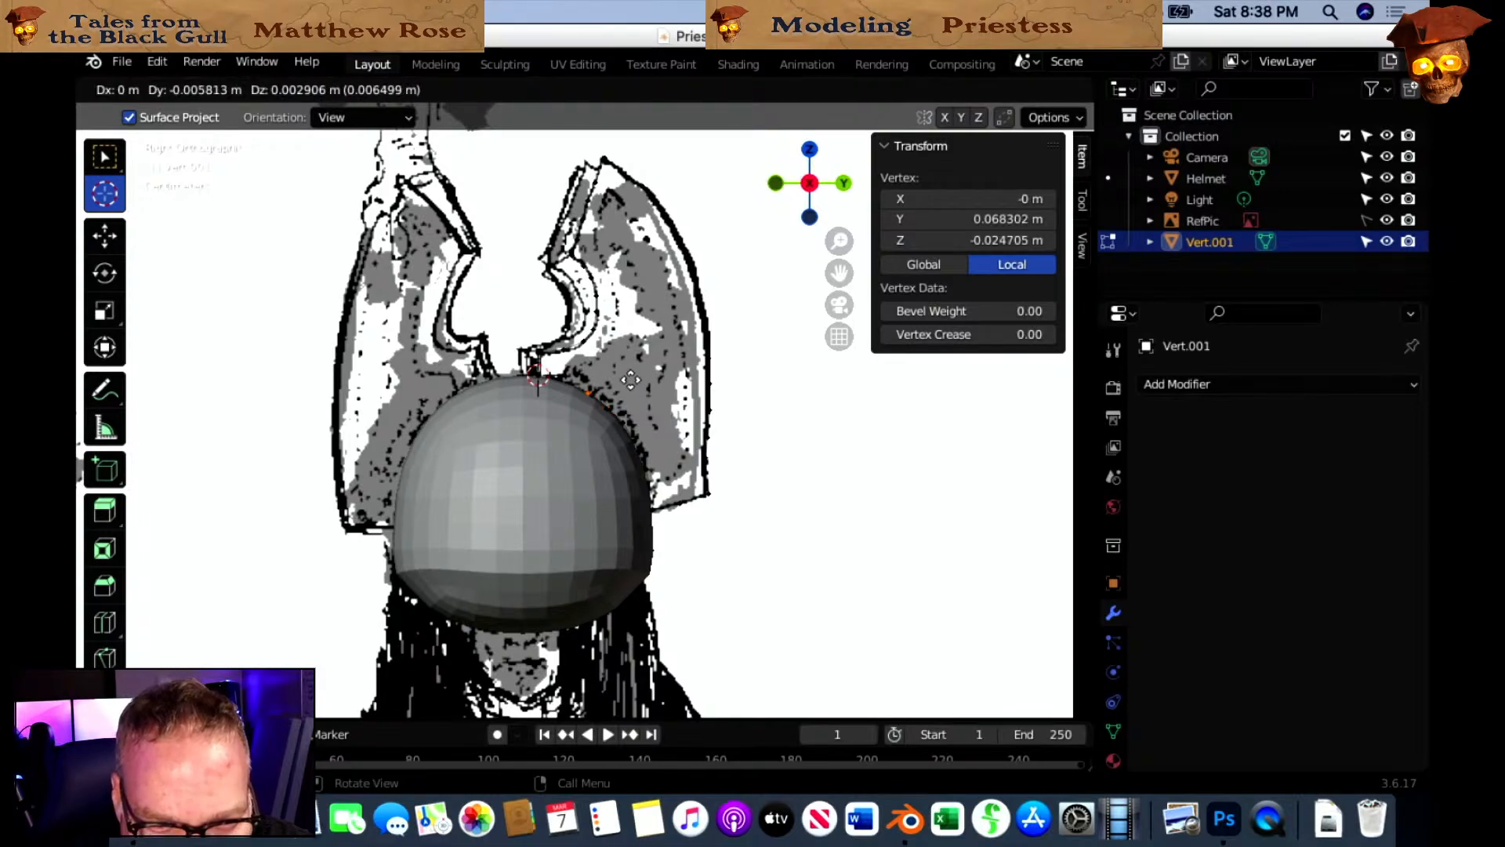
click(611, 368)
key(g)
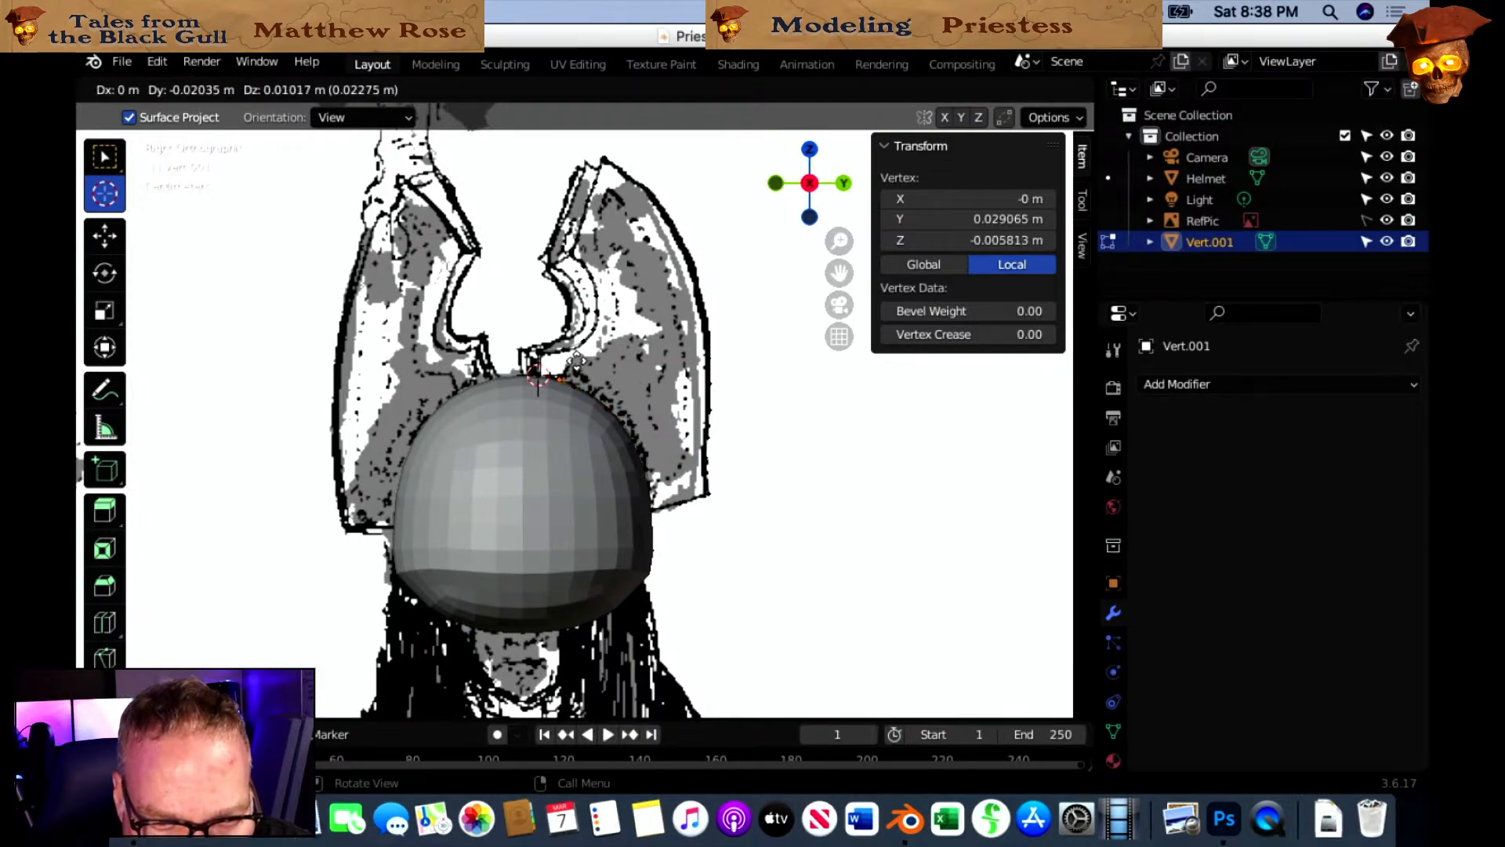
click(574, 359)
key(g)
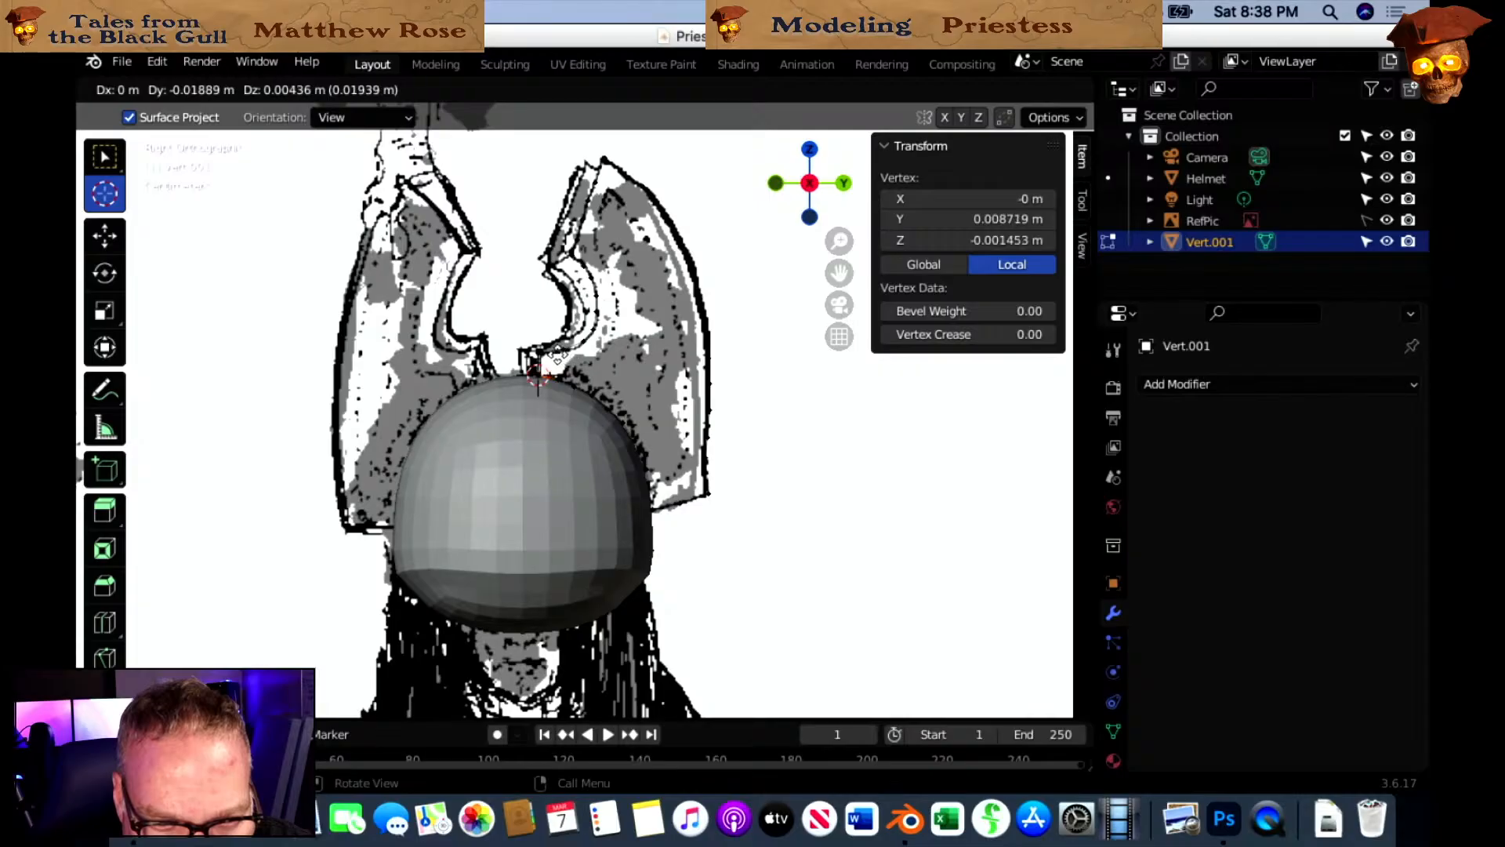
click(555, 356)
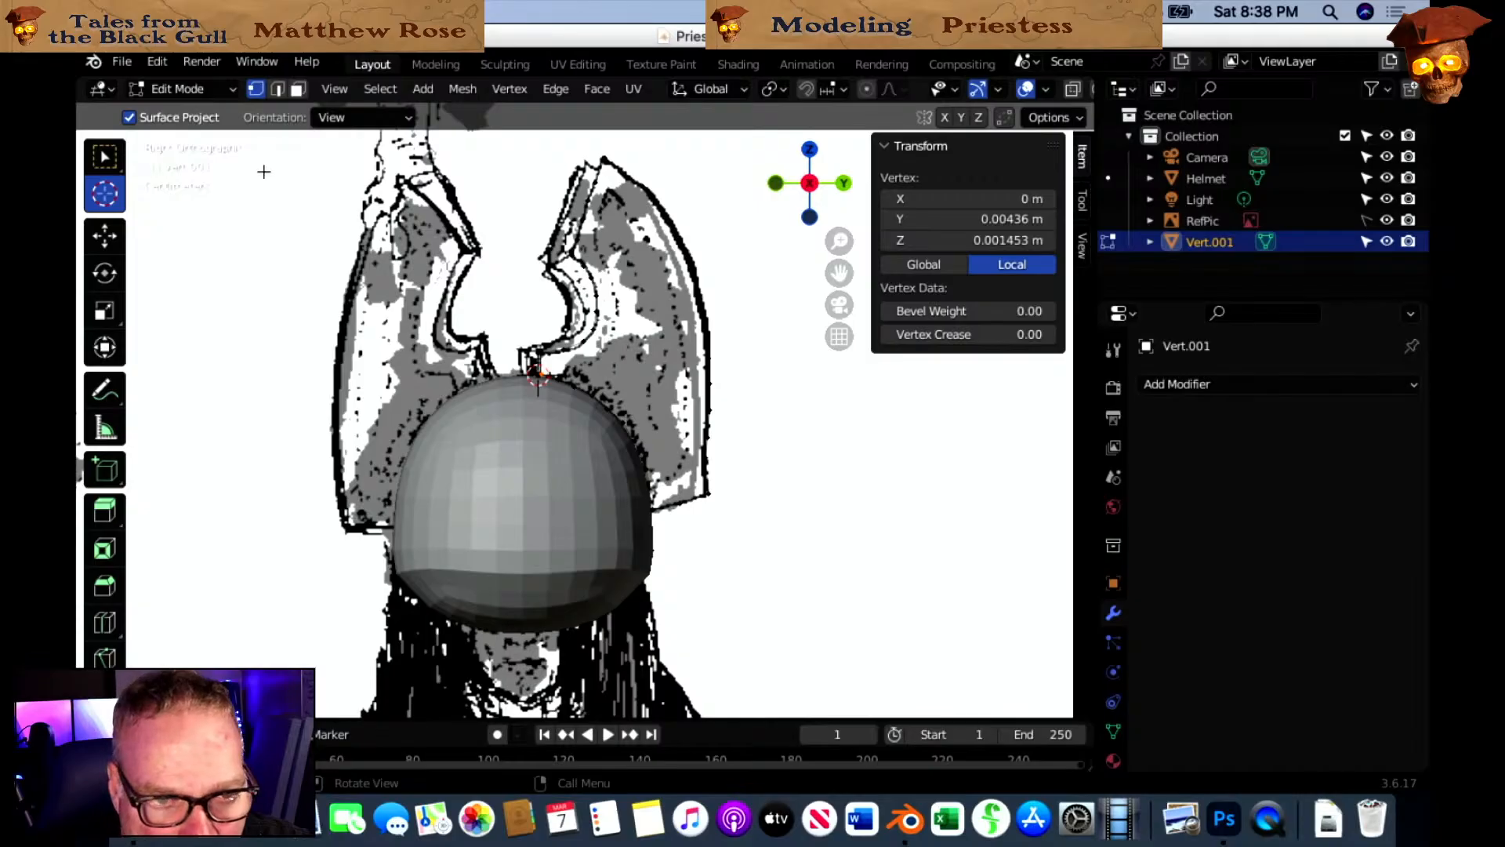
click(1387, 220)
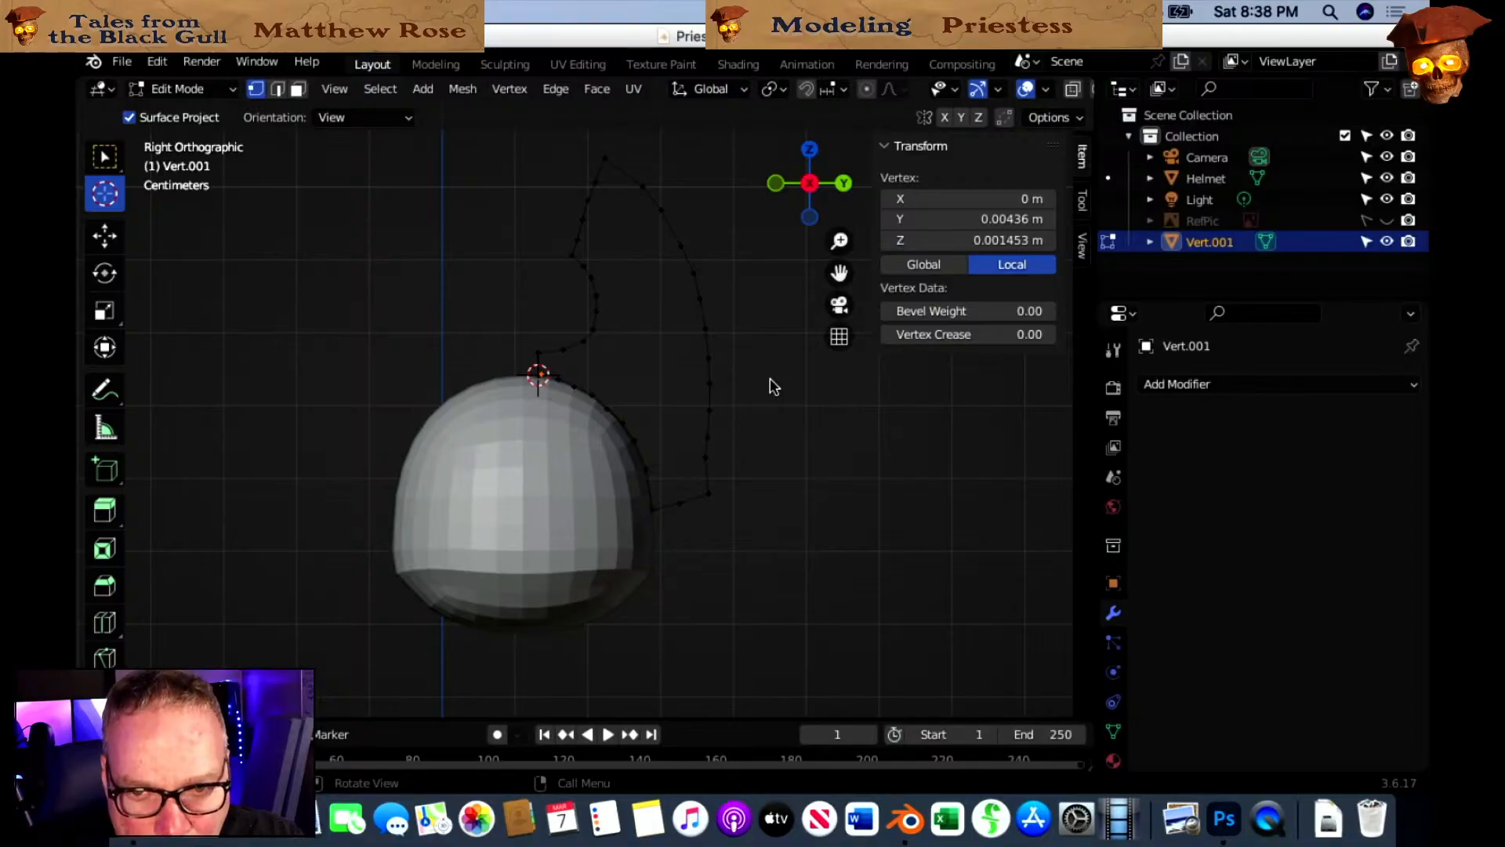
click(1386, 222)
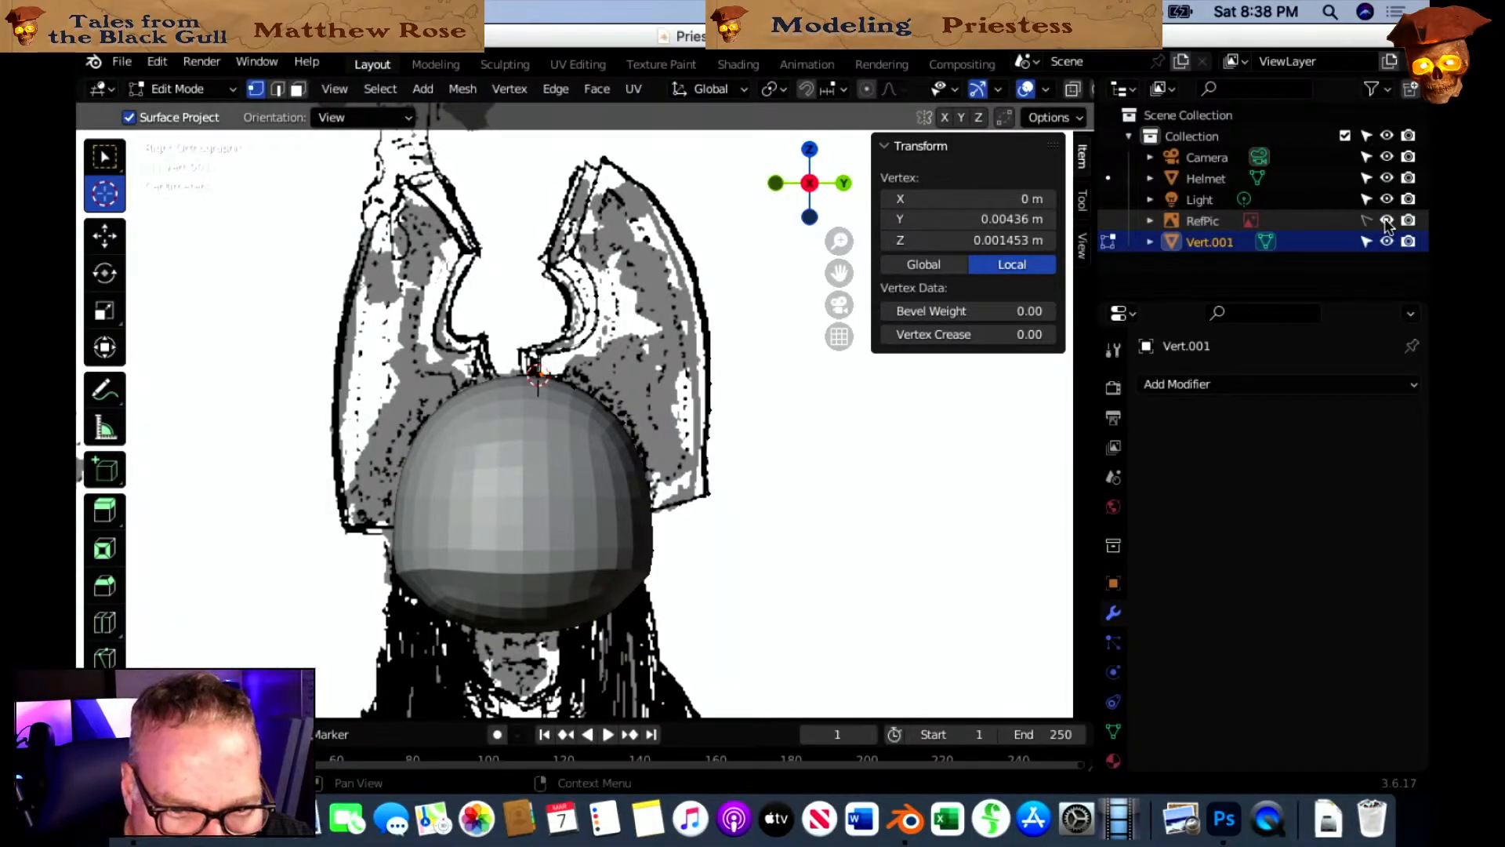
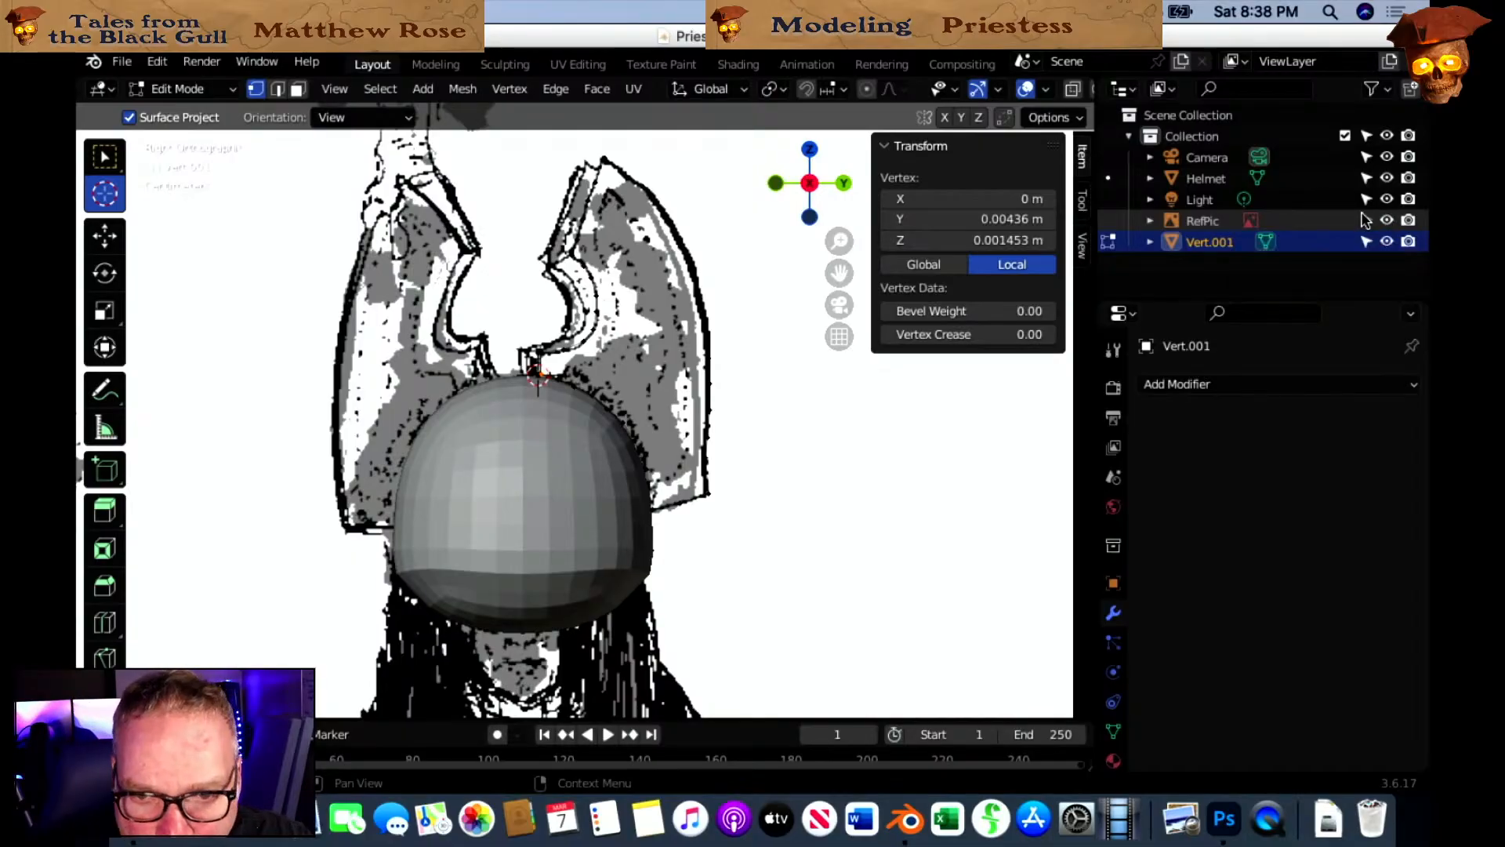
Rename the traced outline object as Fin.Left.
double_click(1211, 242)
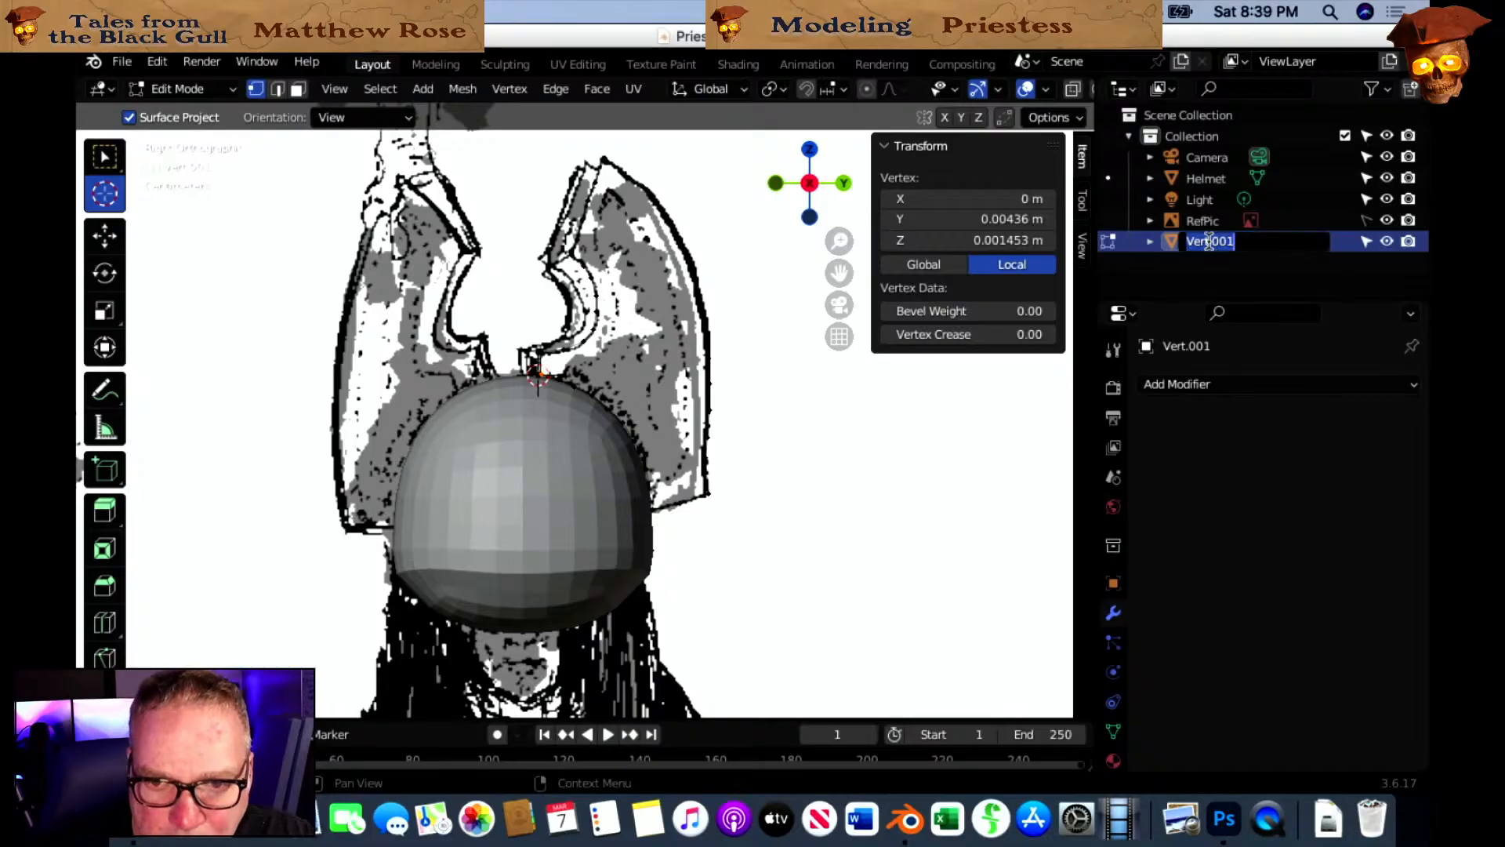
text(IF)
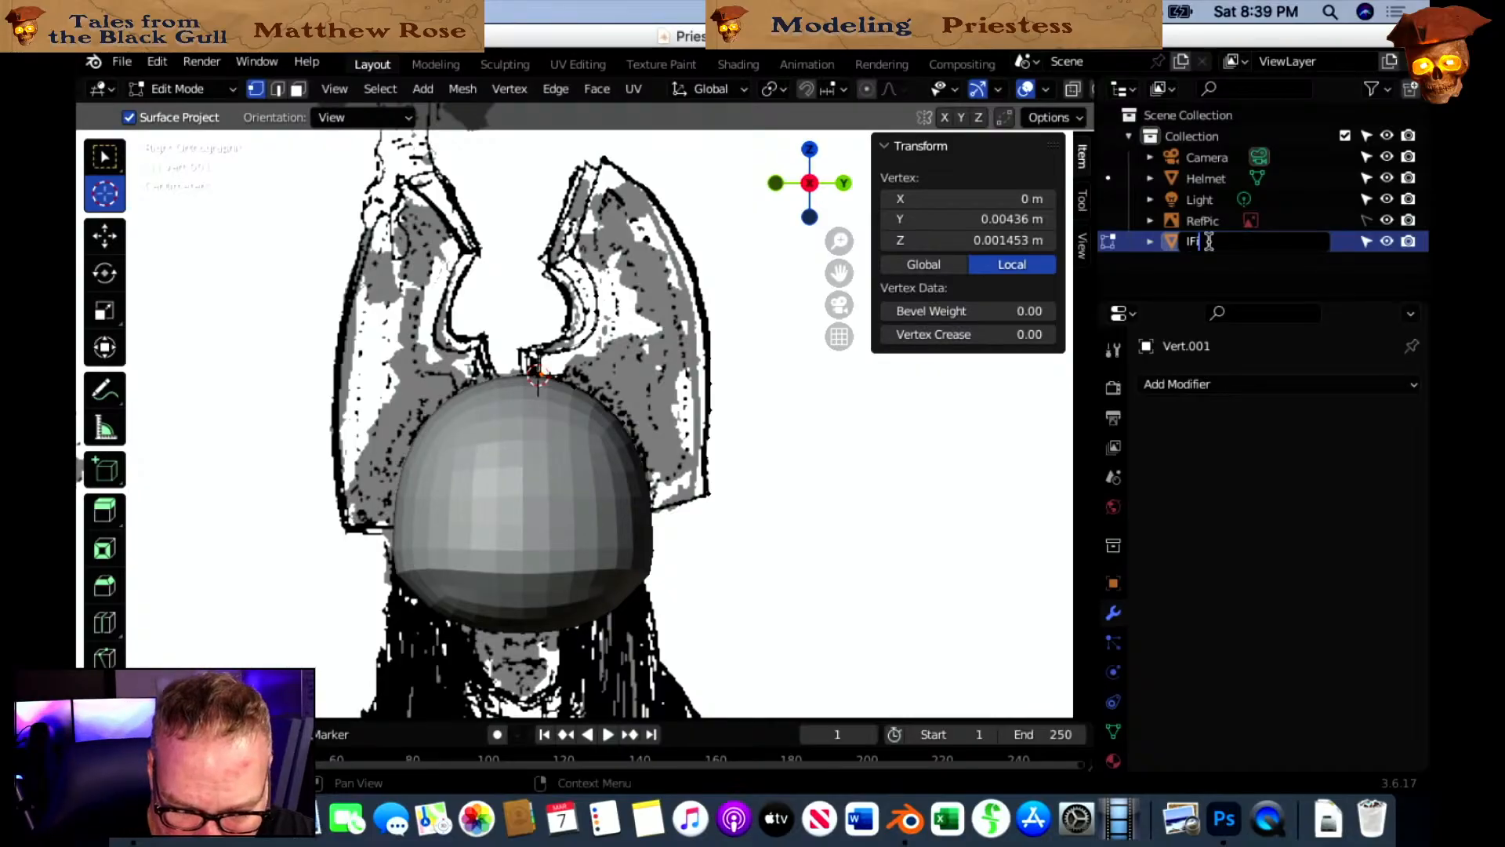
text(in.Left)
key(Return)
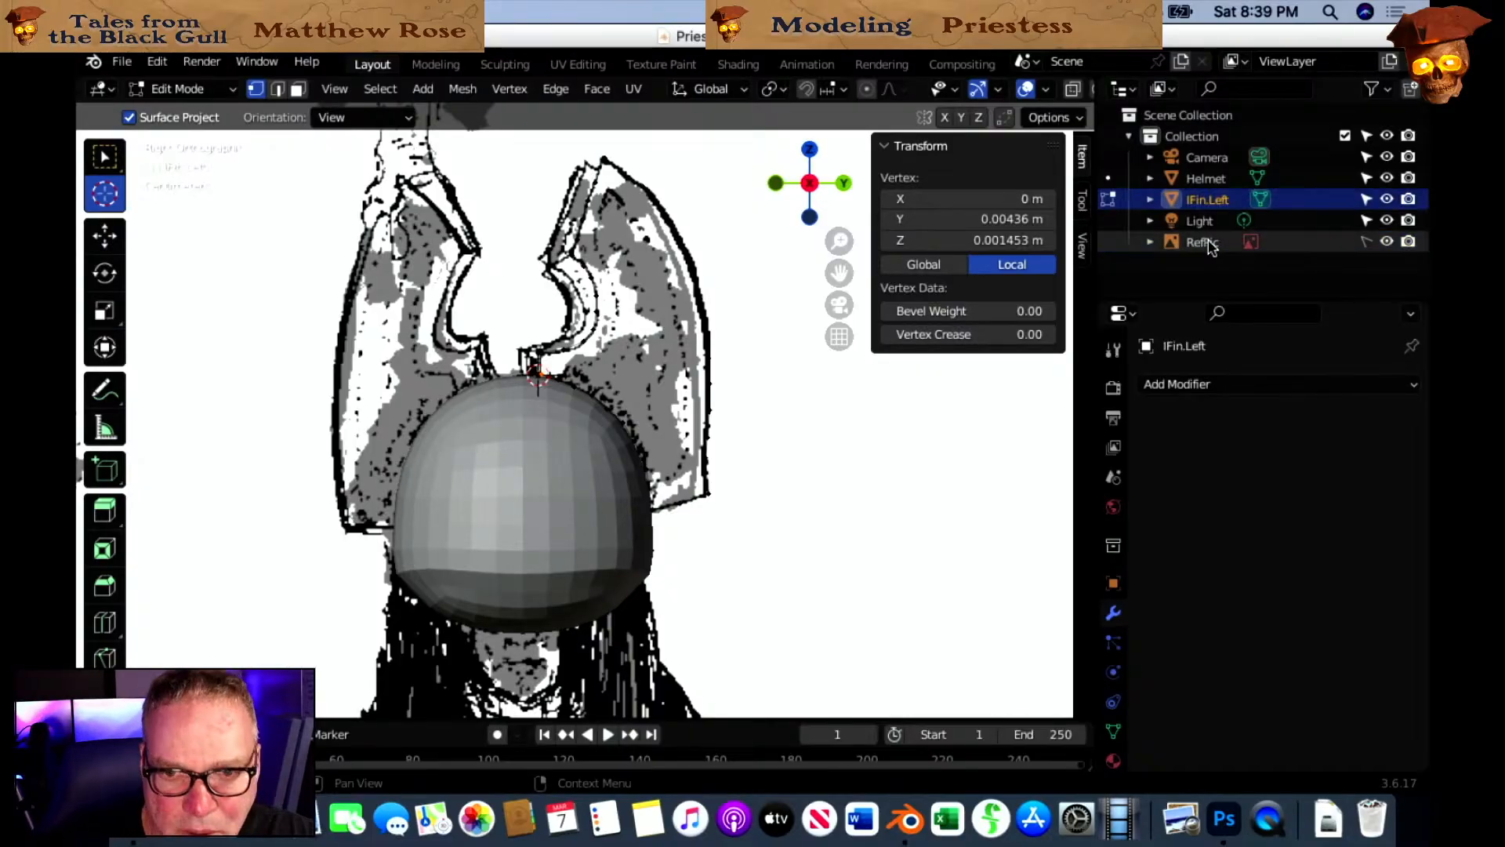
double_click(1197, 201)
key(Home)
key(Delete)
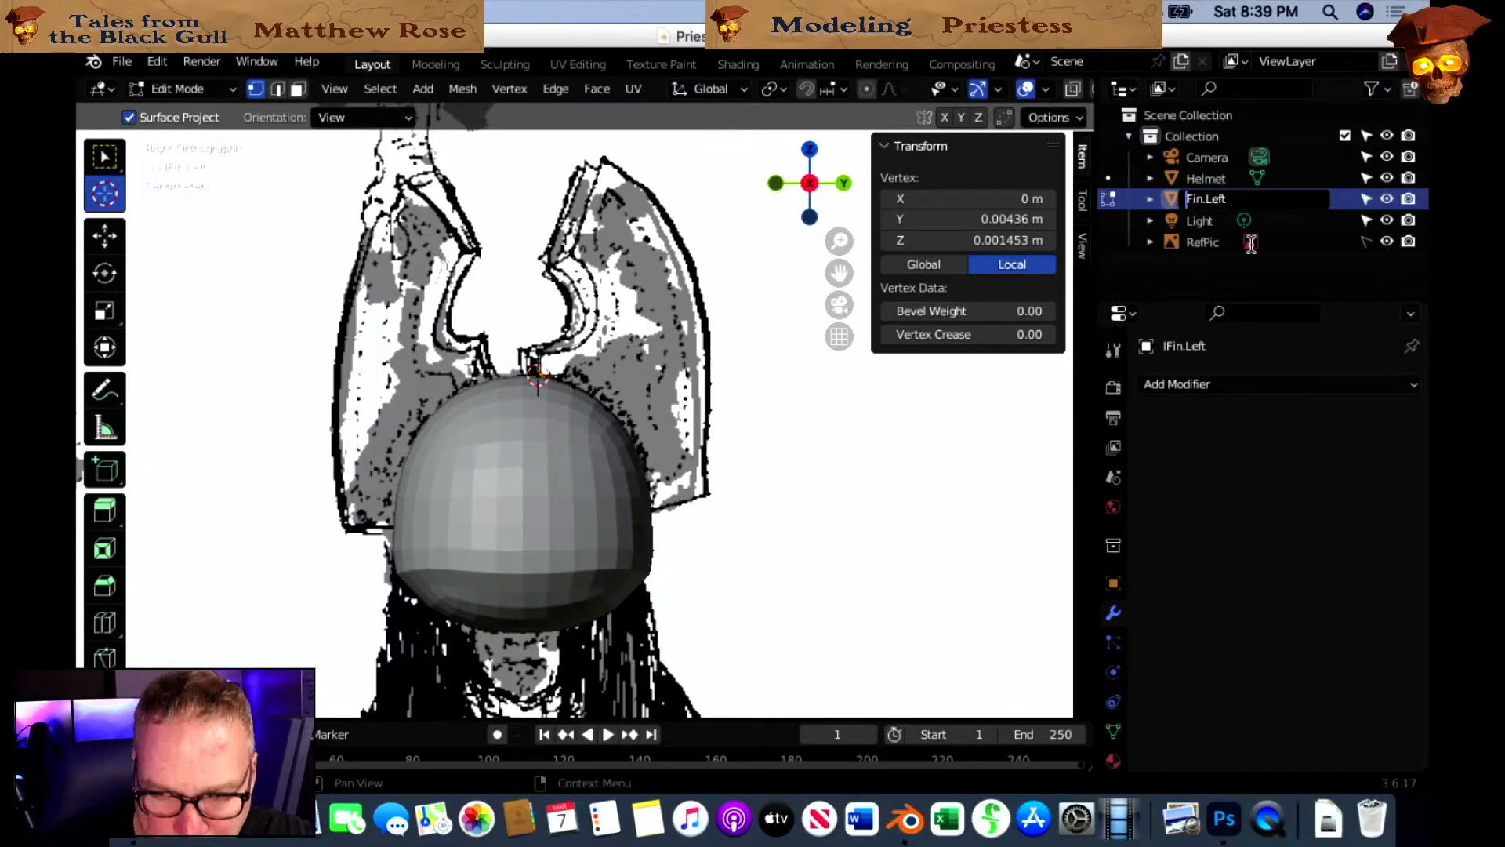
key(Return)
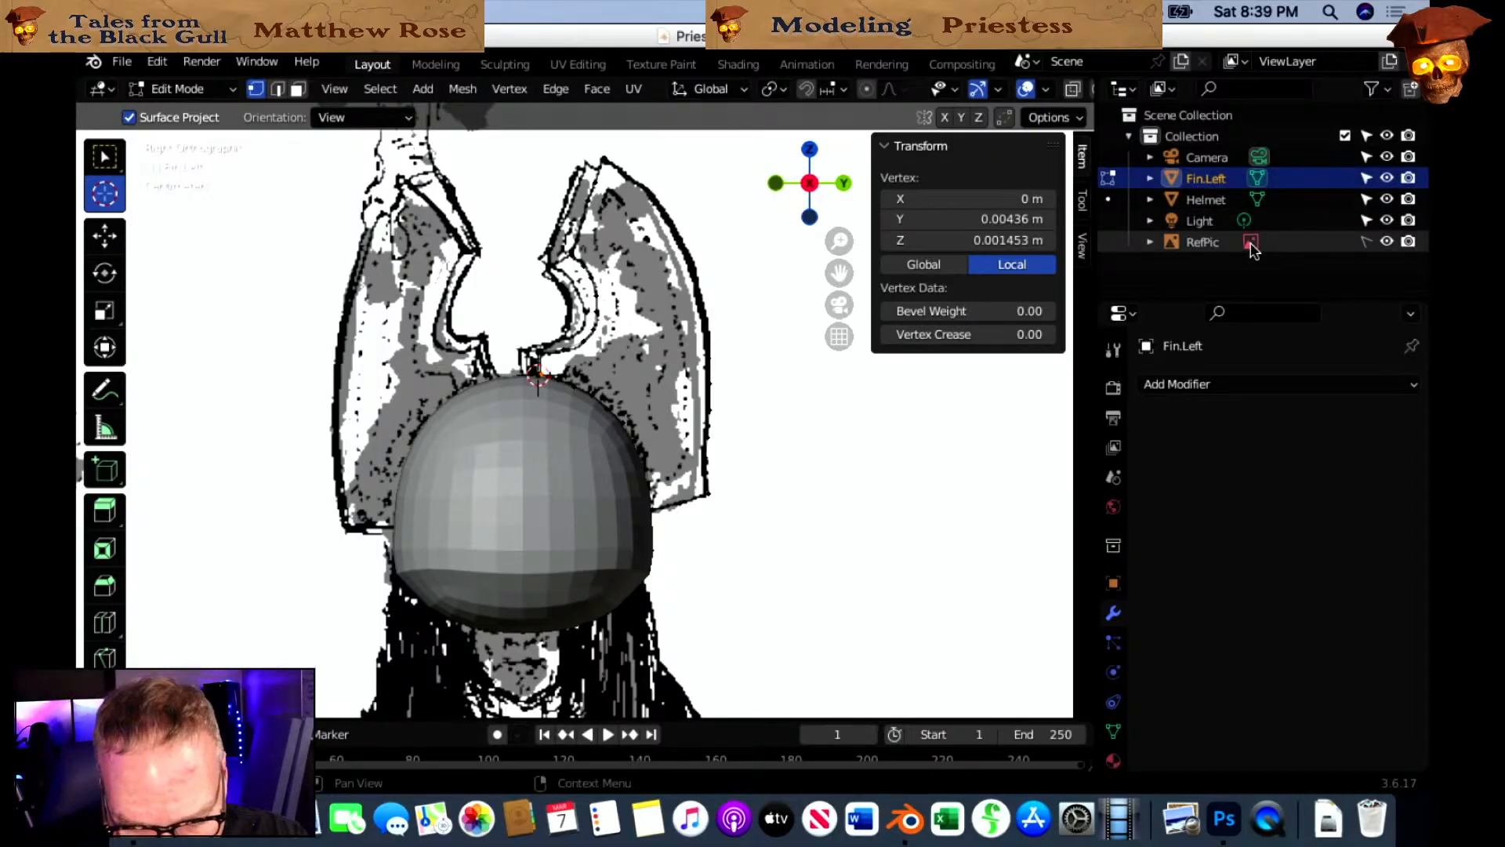
Hide RefPic and inspect the fin outline's placement on the Helmet from the back and right side views.
click(1387, 243)
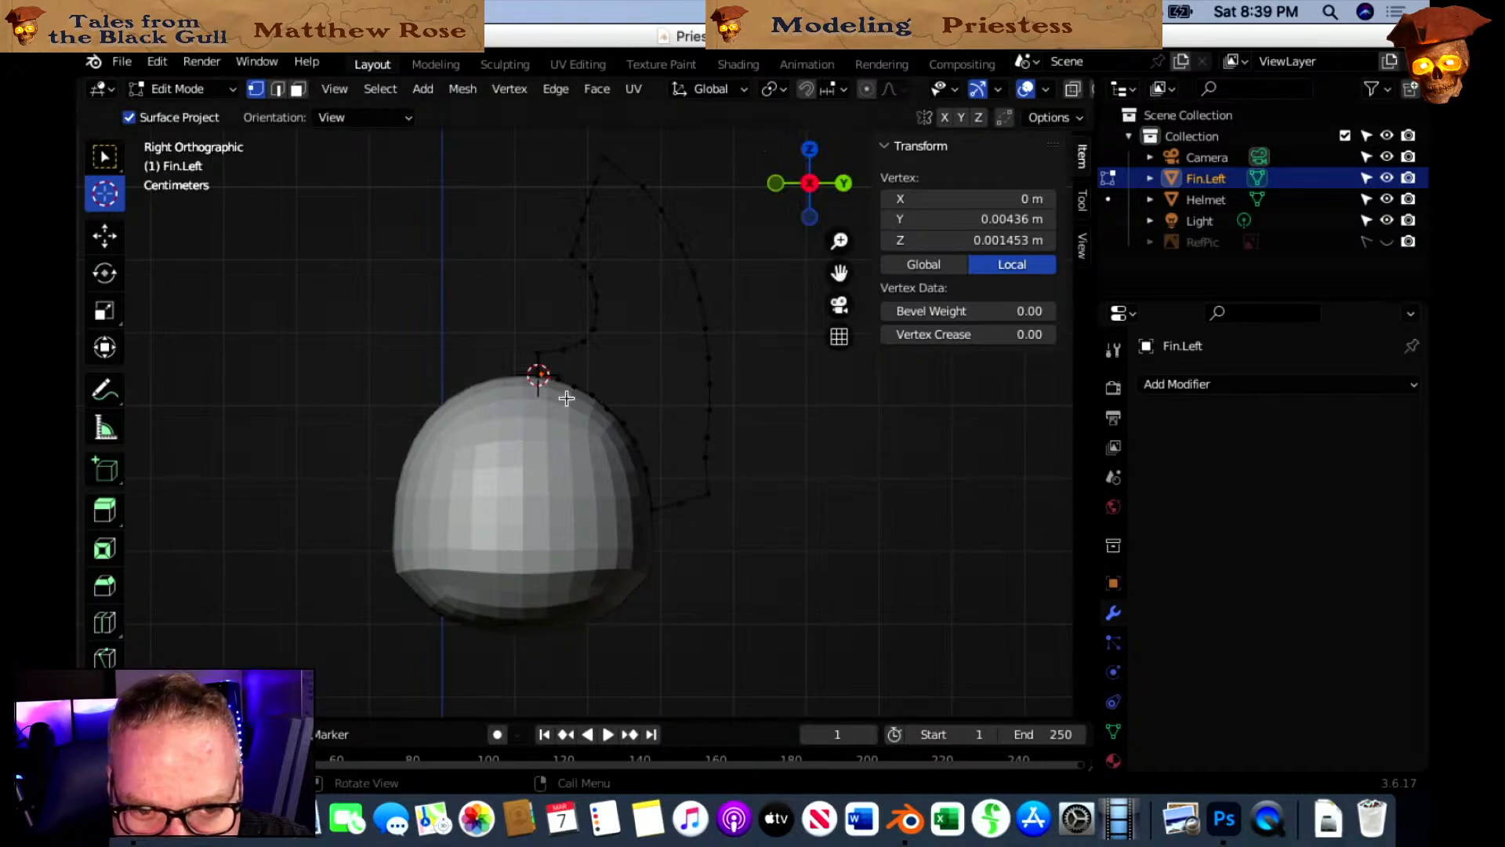
middle_drag(792, 423, 581, 416)
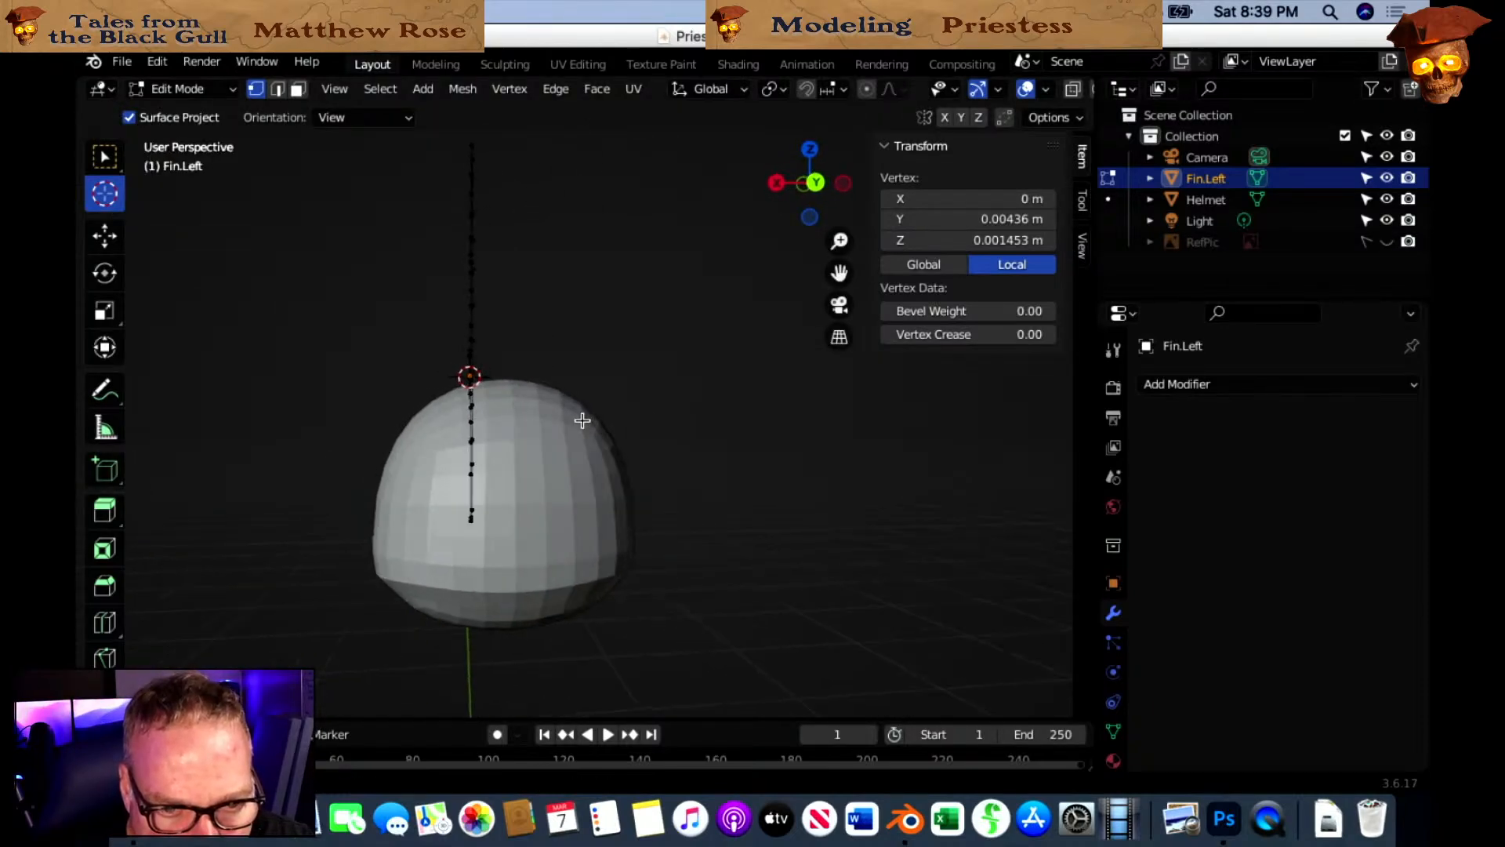
click(816, 182)
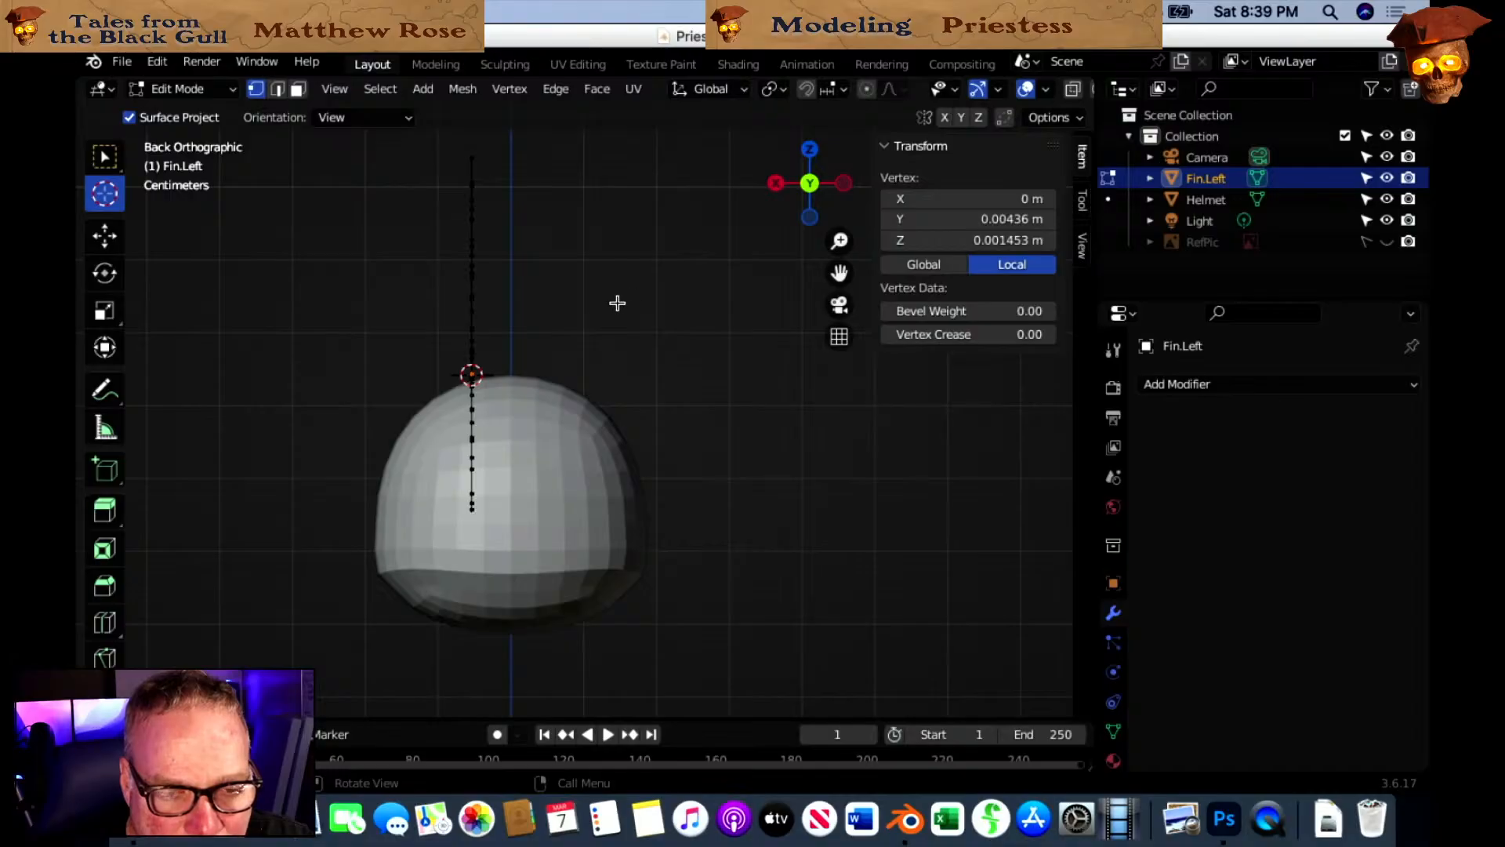
middle_drag(607, 299, 753, 332)
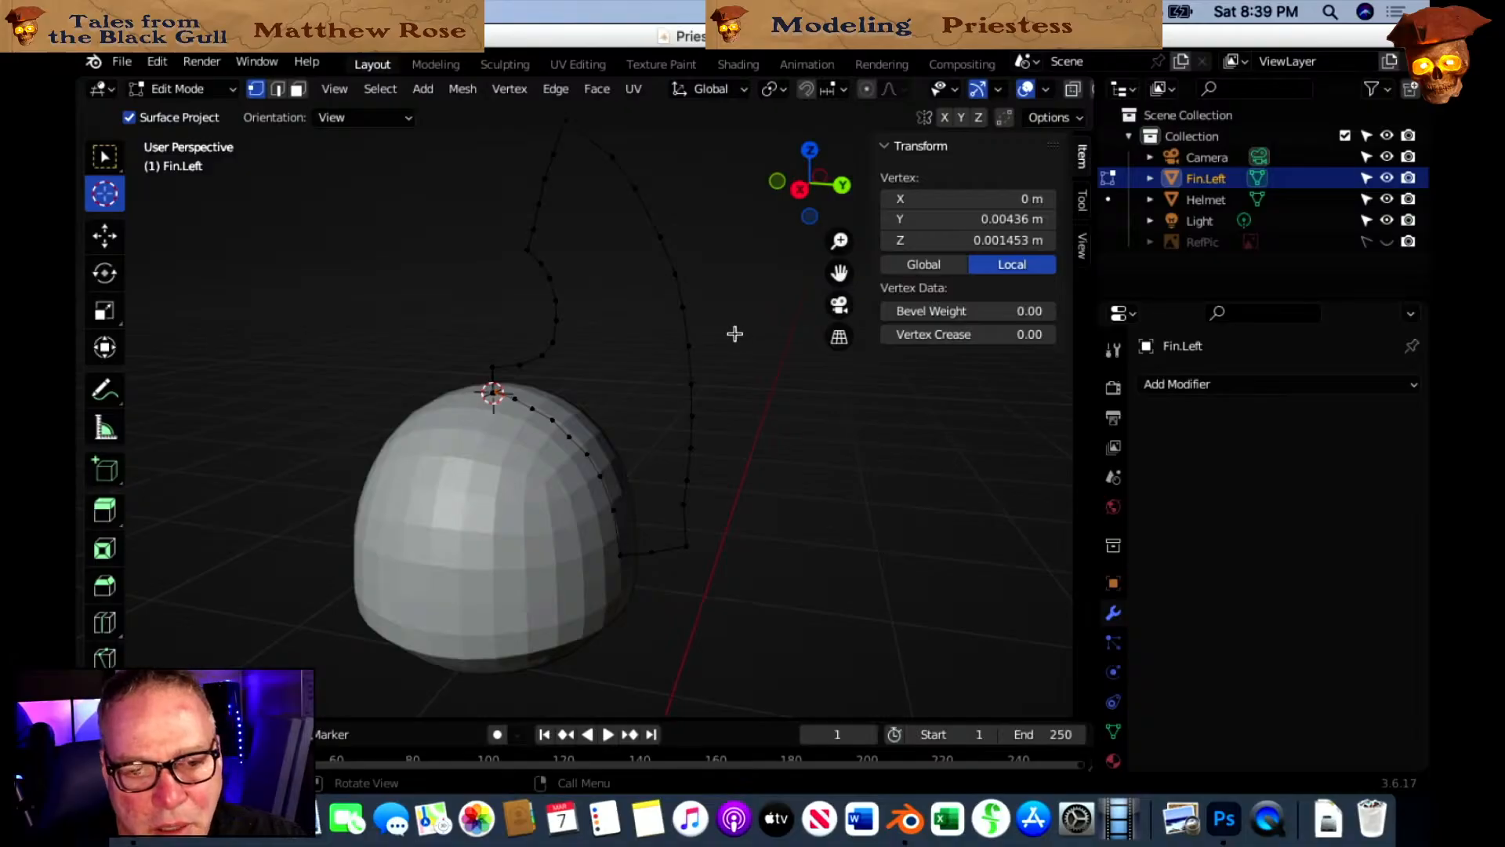
scroll(743, 299, up, 1)
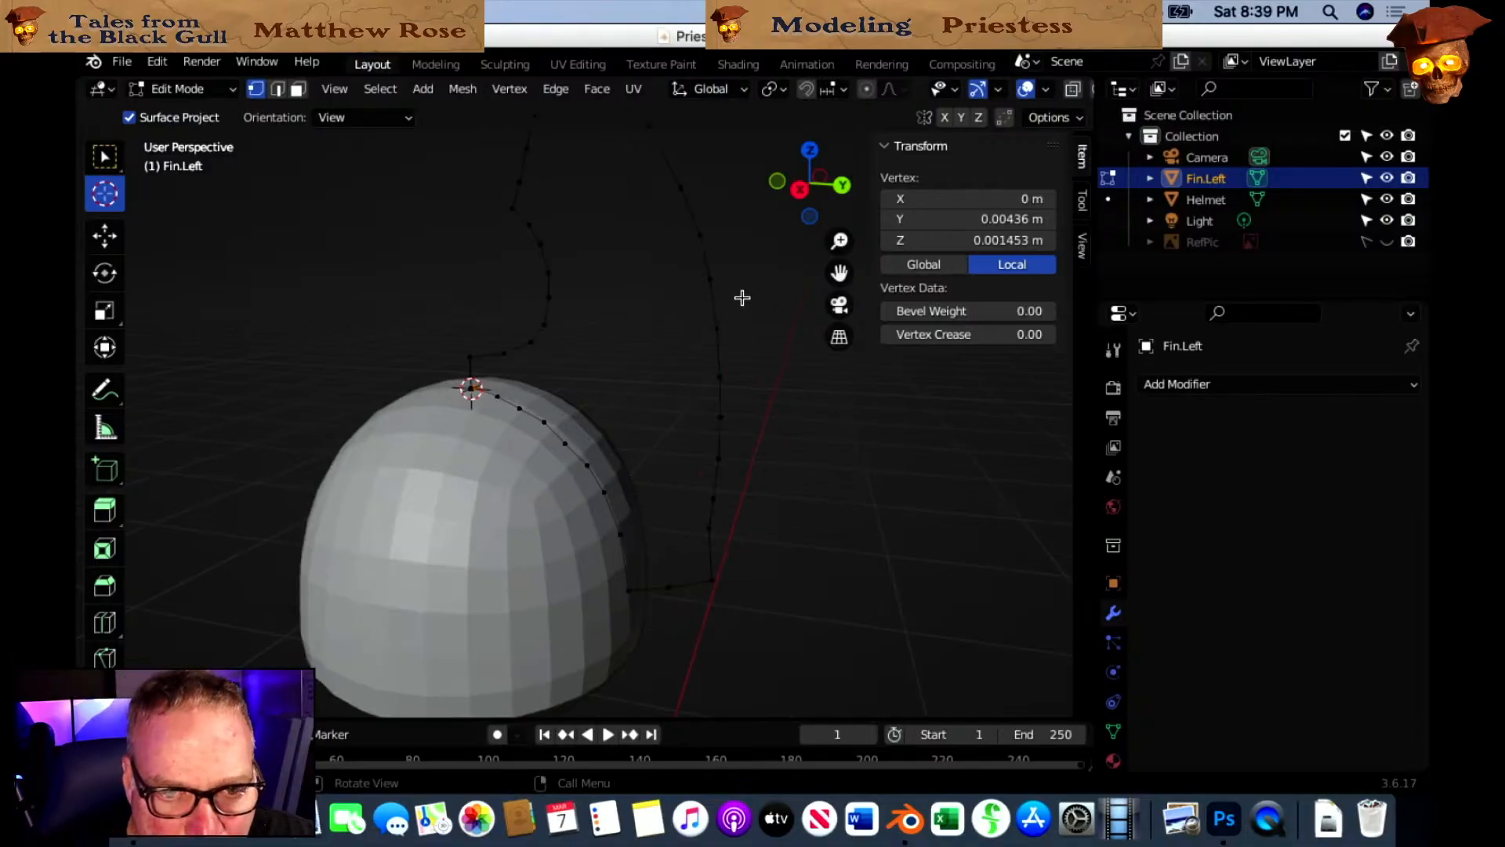
shift+middle_drag(776, 269, 698, 369)
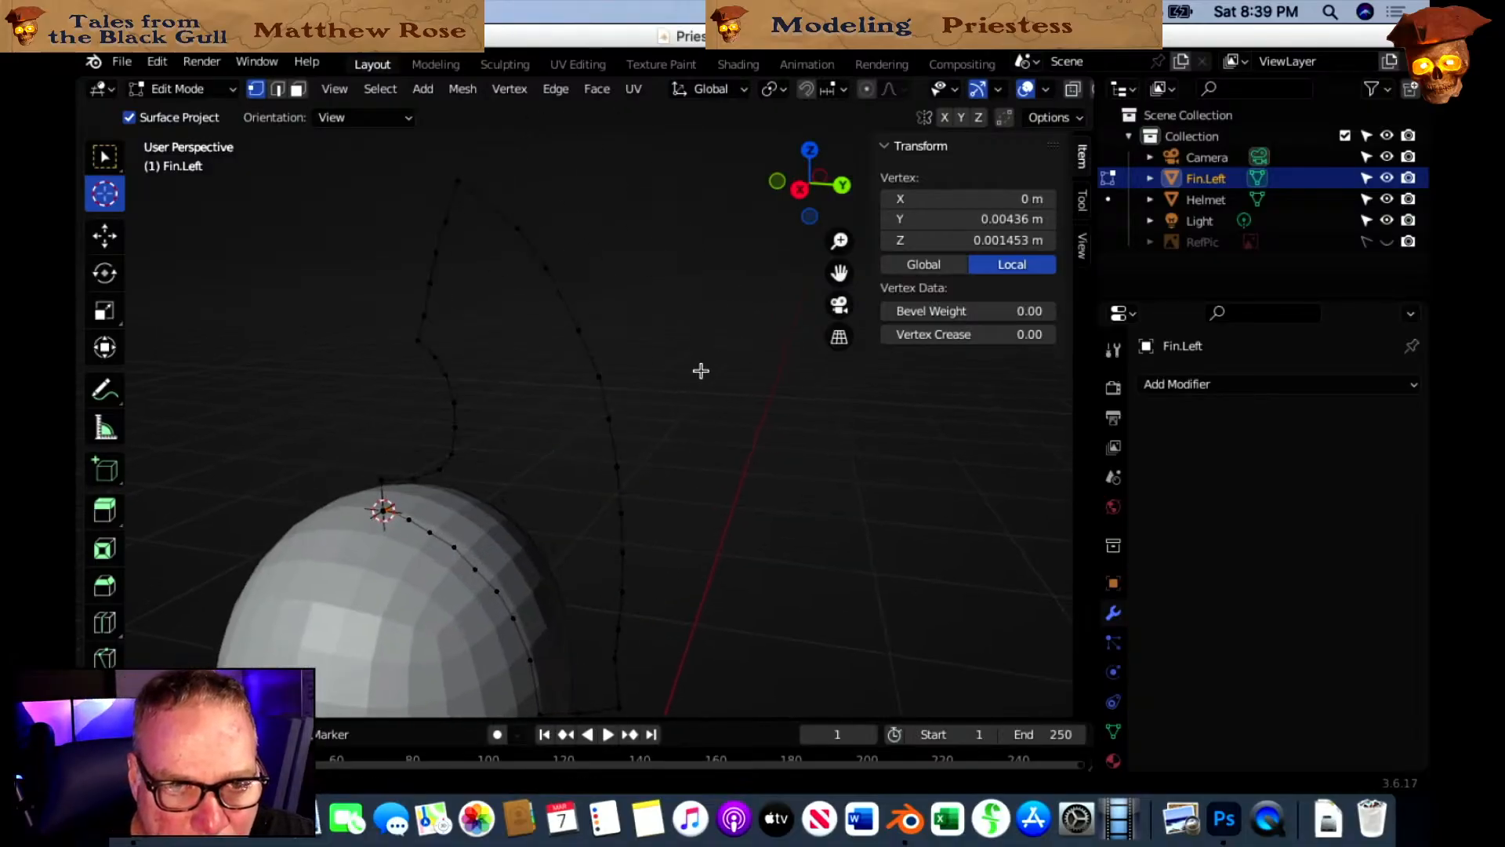
click(800, 188)
scroll(689, 374, up, 3)
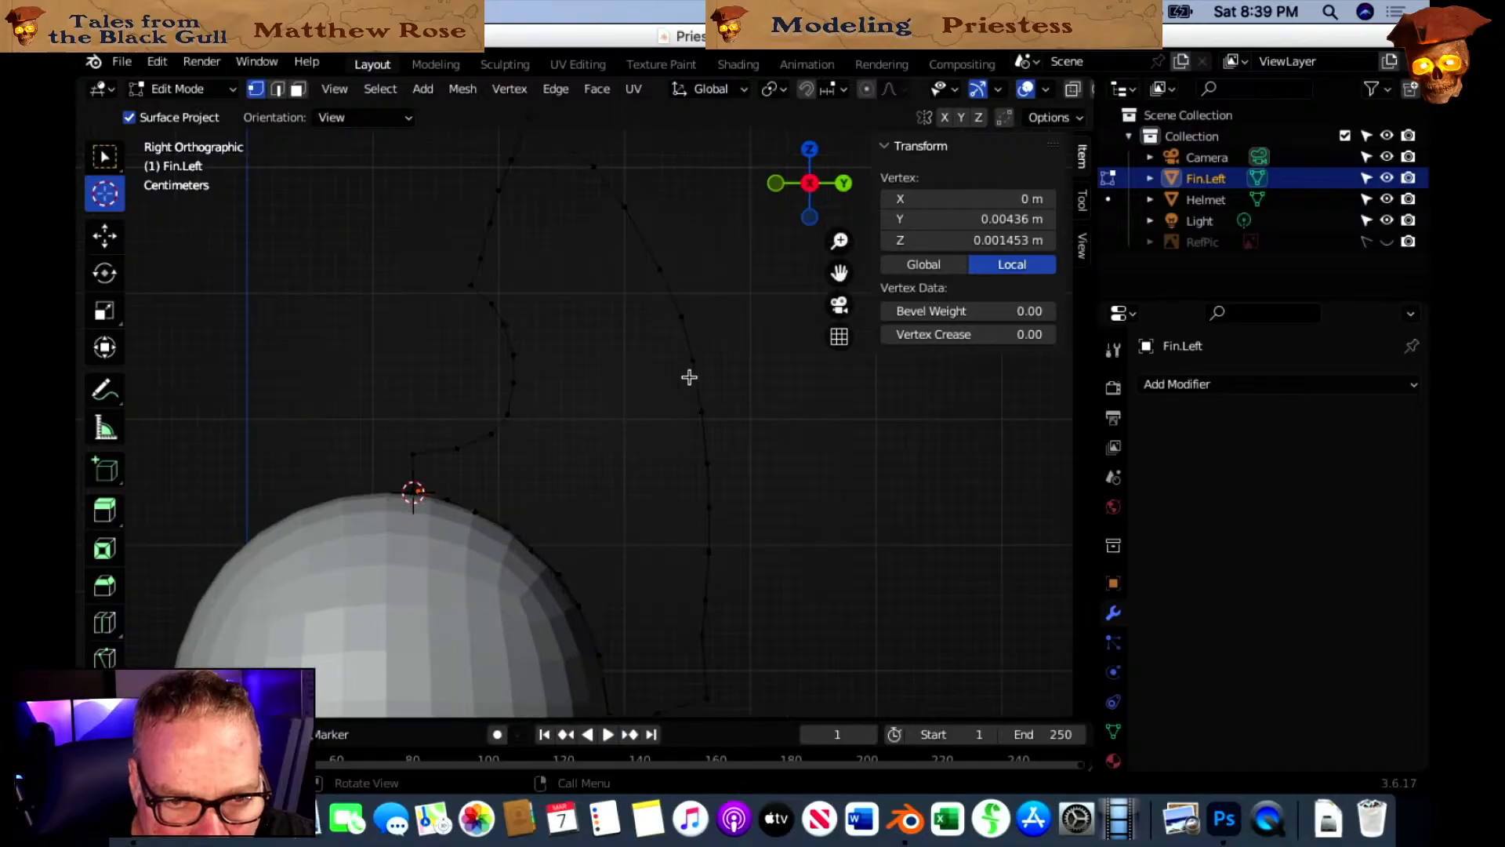
scroll(689, 373, down, 2)
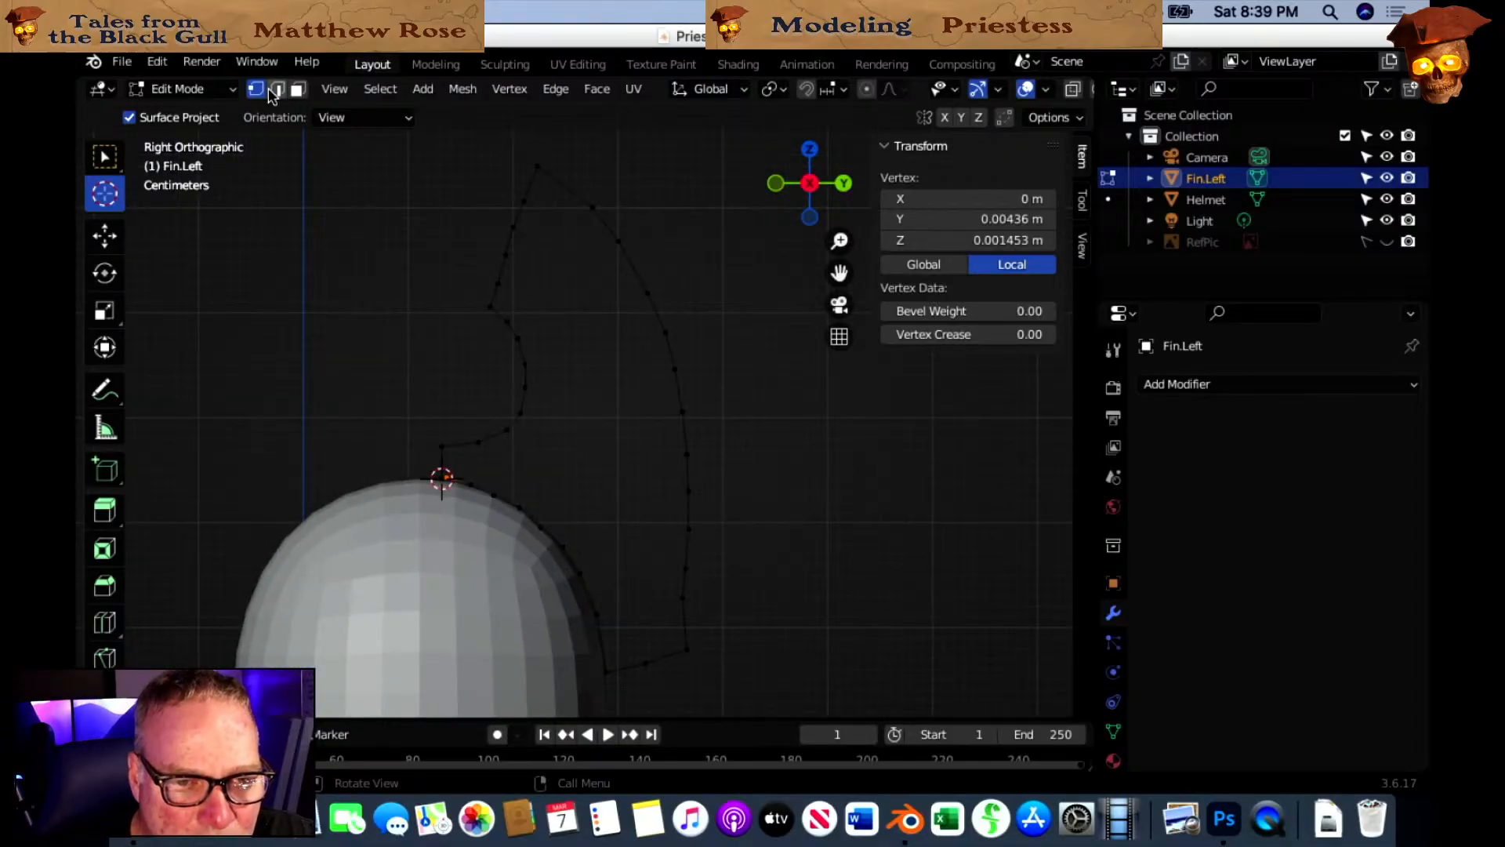
Select the fin's whole outline as an edge loop, fill it with a single face, and return to vertex selection.
click(276, 90)
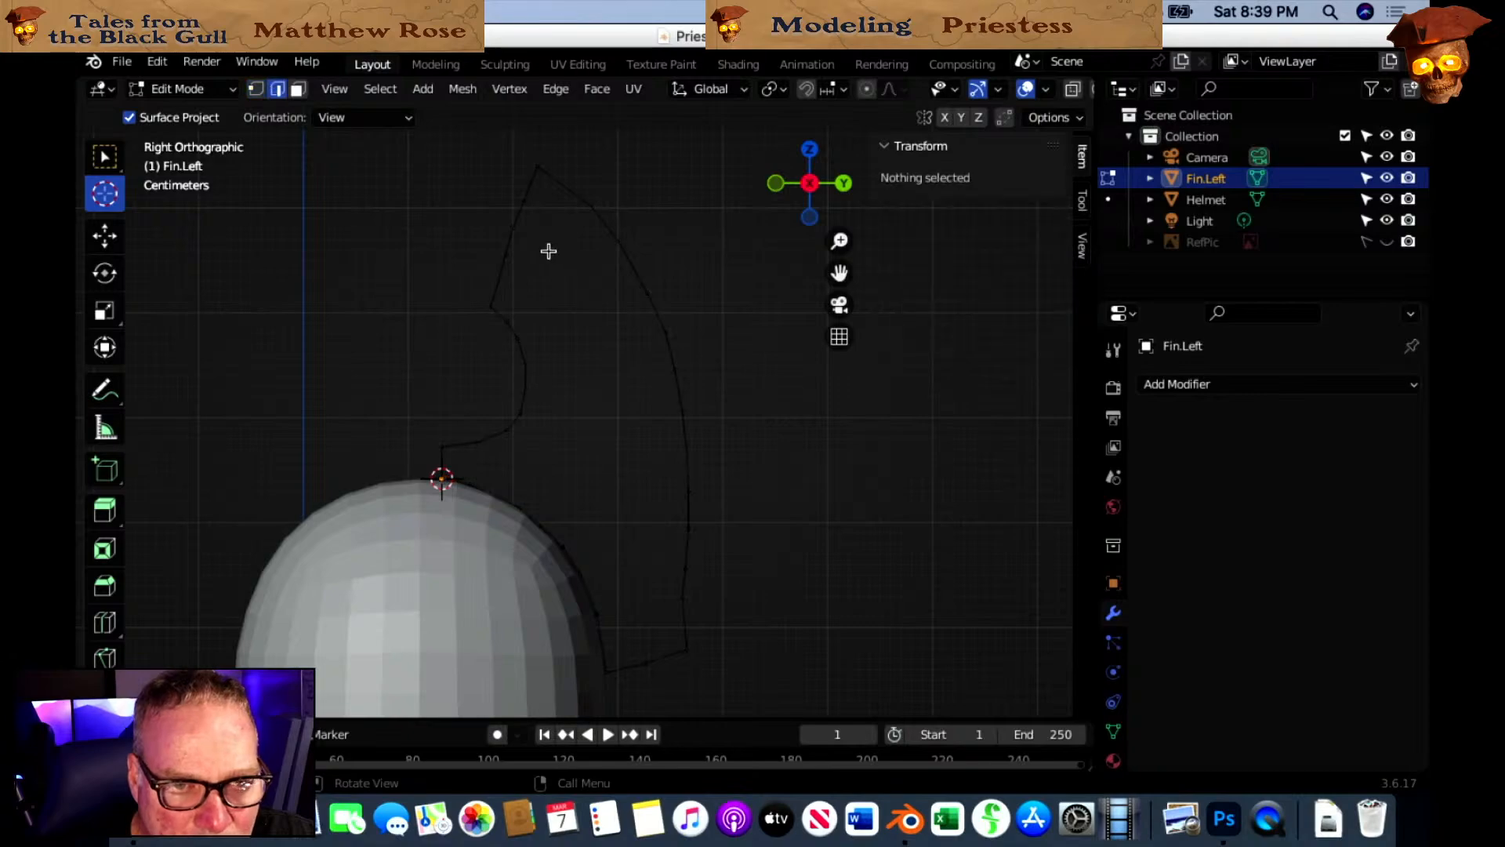
alt+click(508, 246)
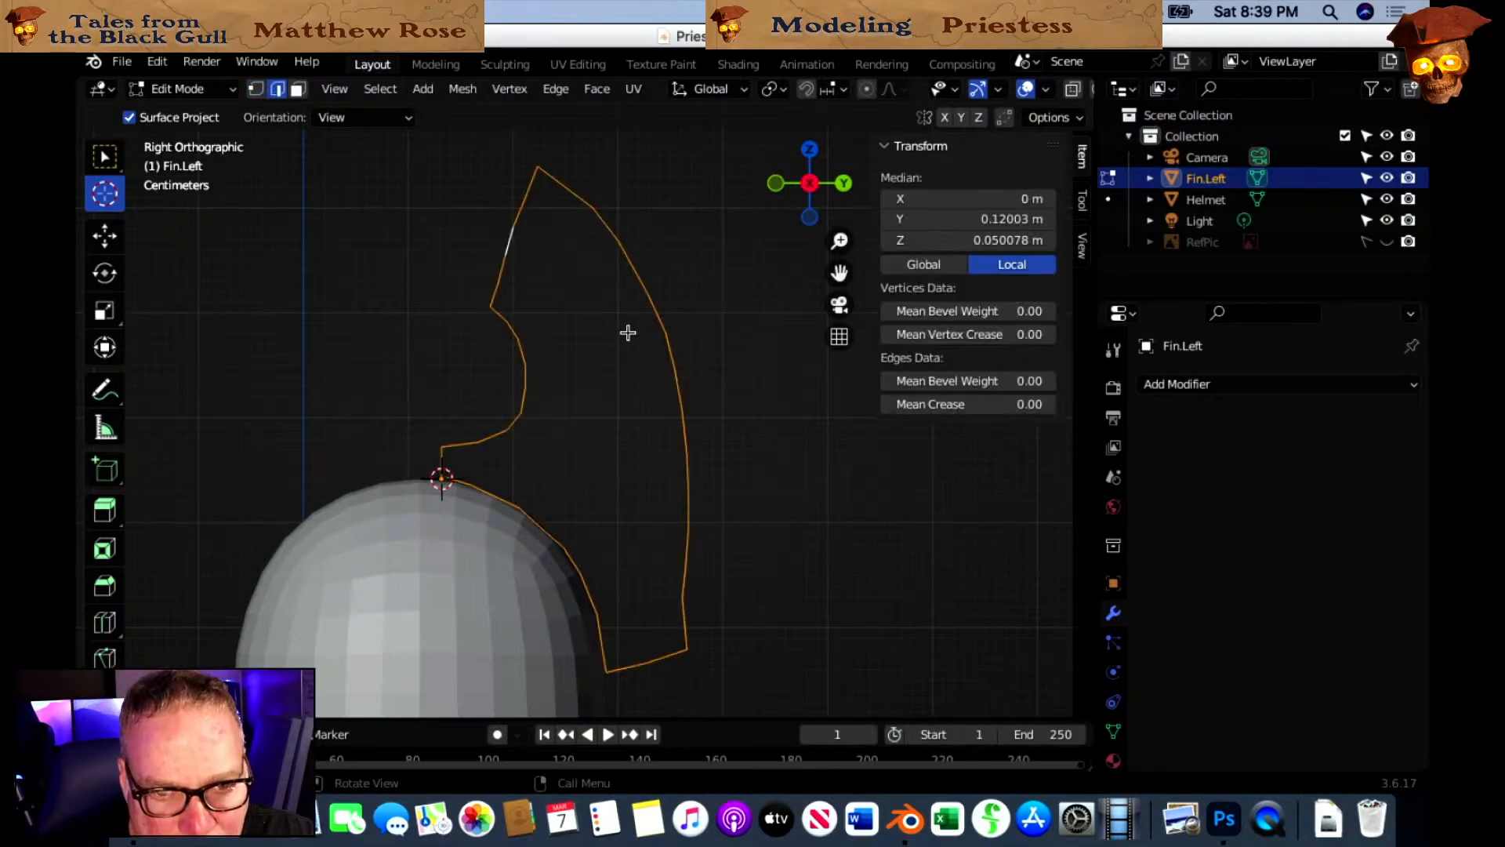
key(f)
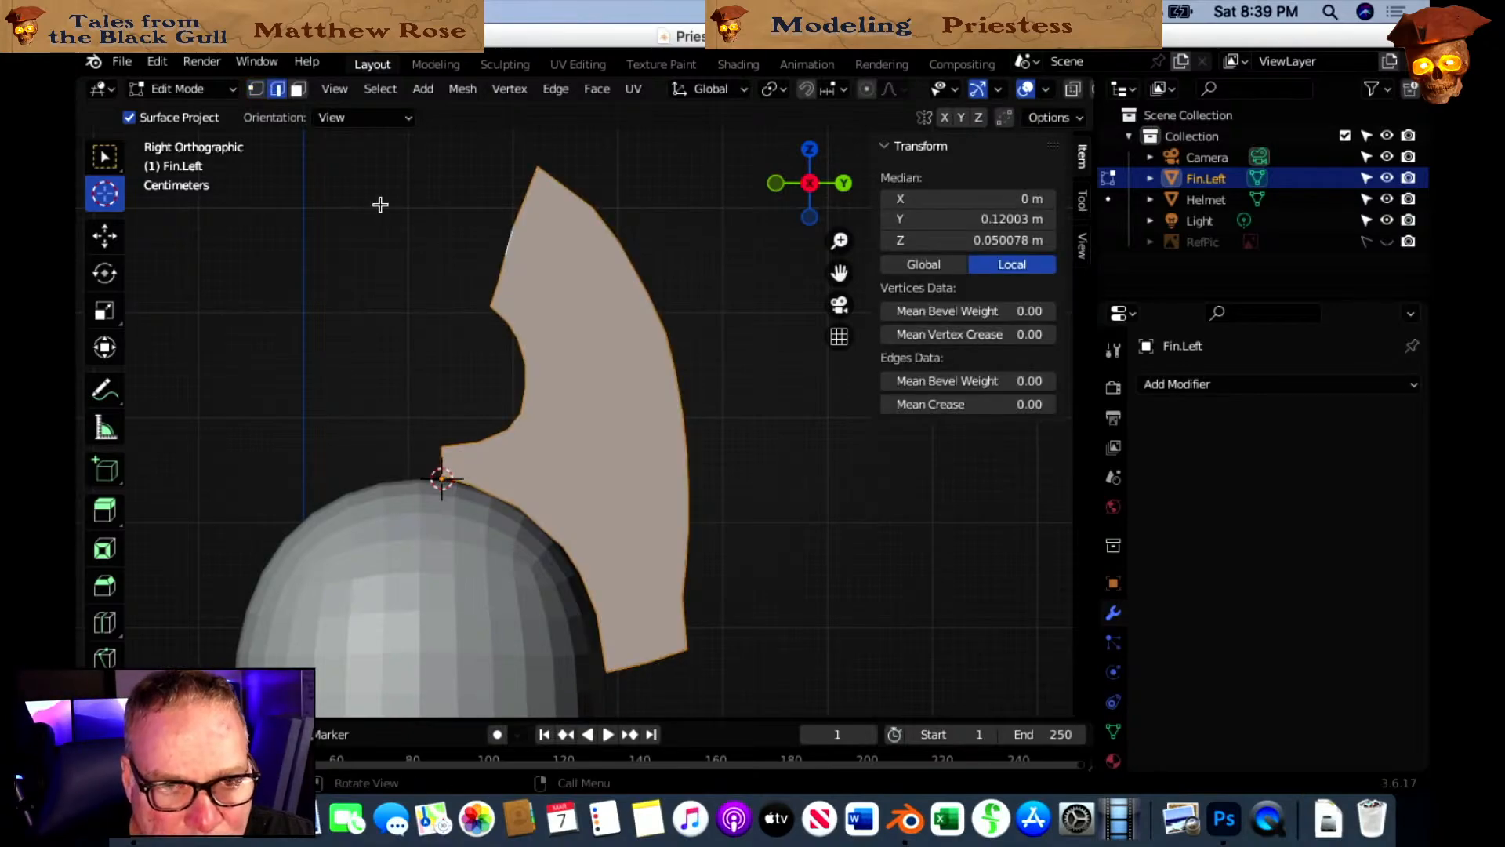
click(257, 91)
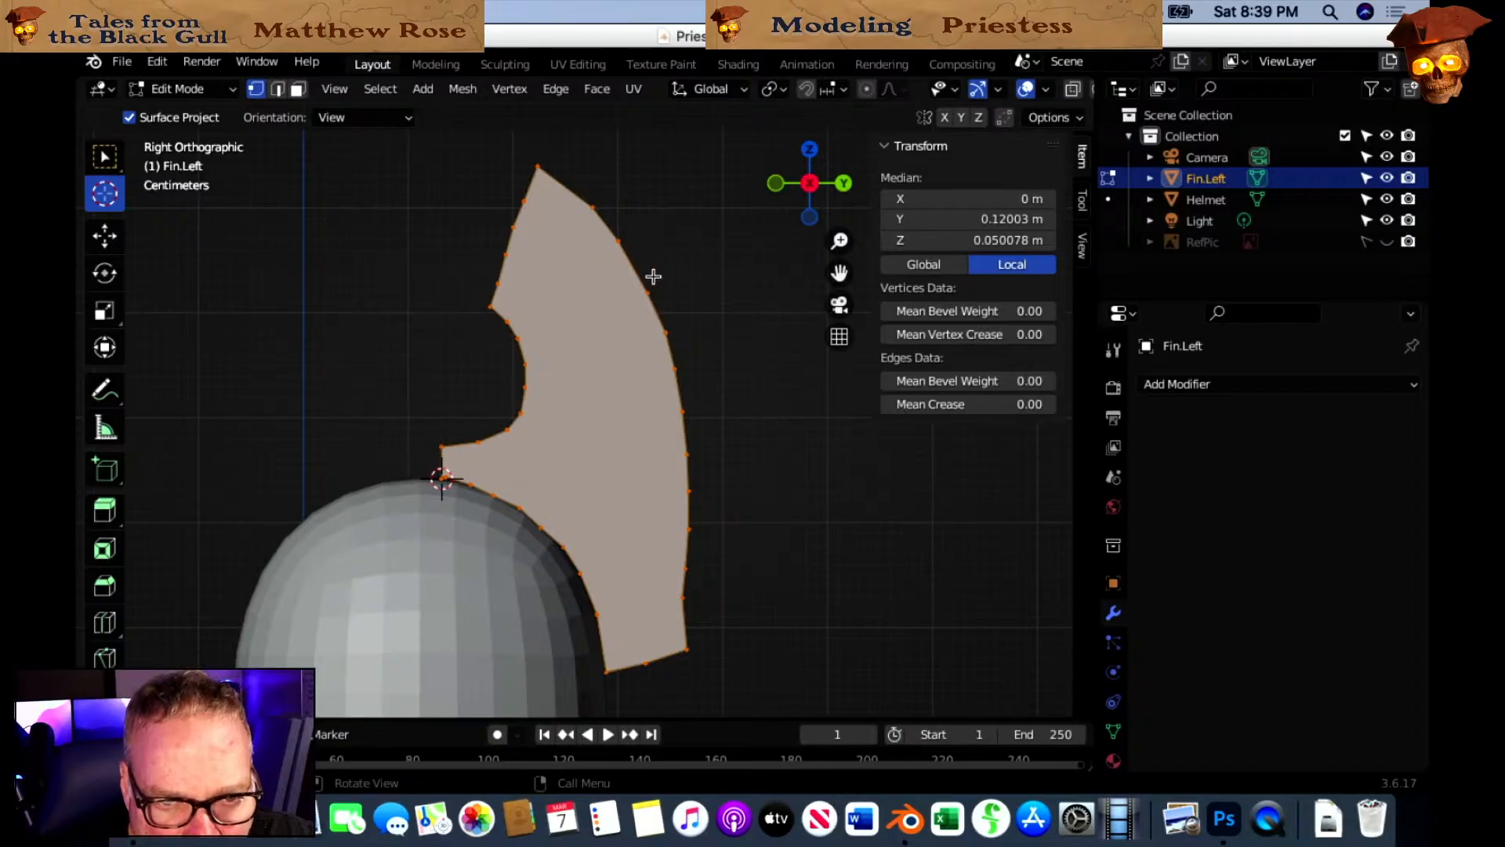
Move the fin's second lower-edge vertex from the starting corner onto the Helmet's surface at about Y 0.027 m, Z -0.007 m.
shift+middle_drag(649, 275, 612, 242)
middle_drag(682, 356, 656, 336)
scroll(676, 358, up, 2)
shift+middle_drag(685, 407, 742, 369)
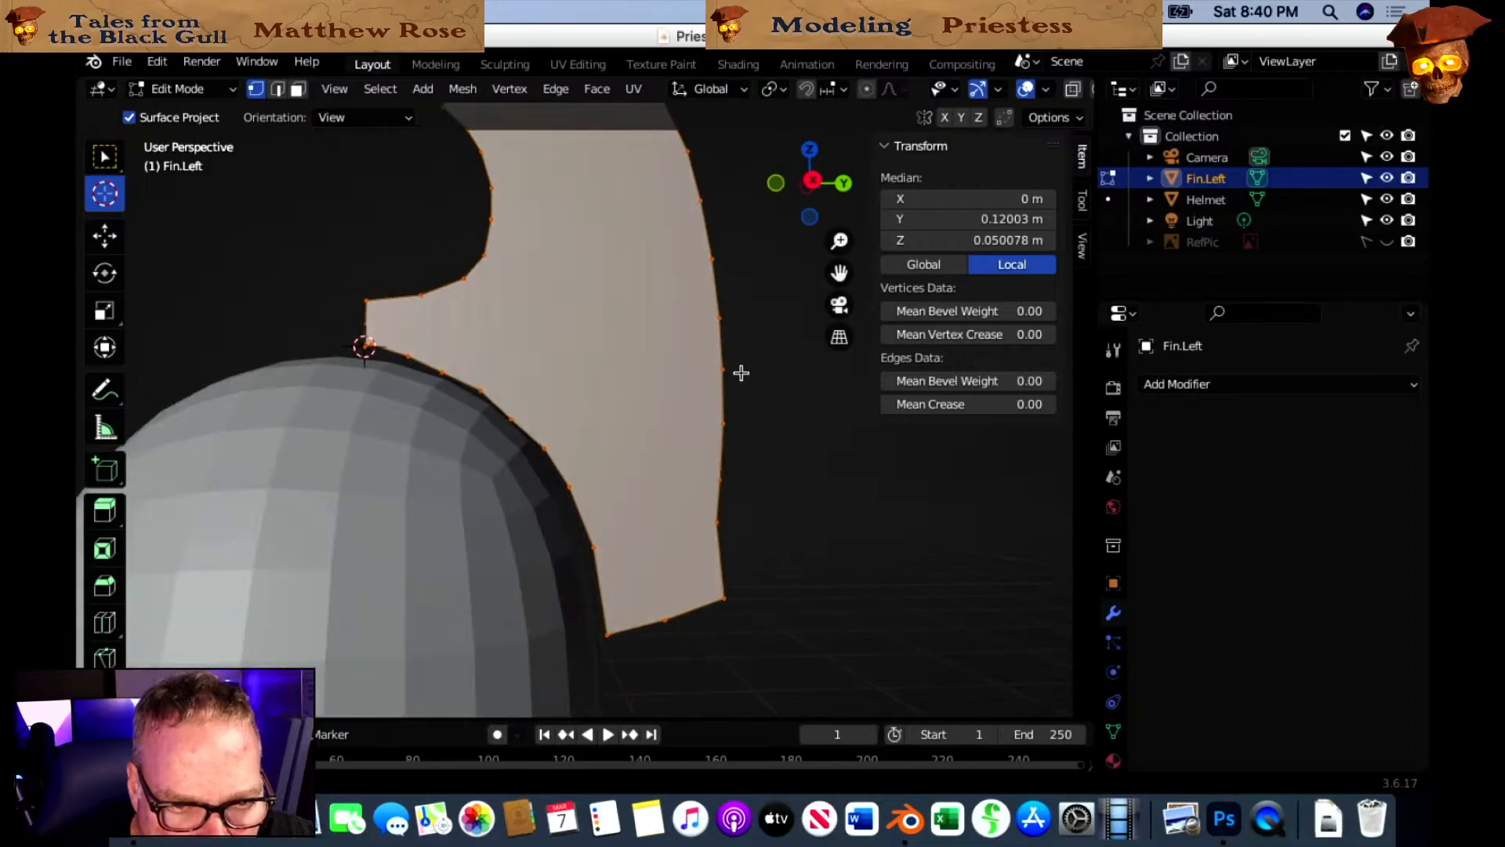
click(812, 181)
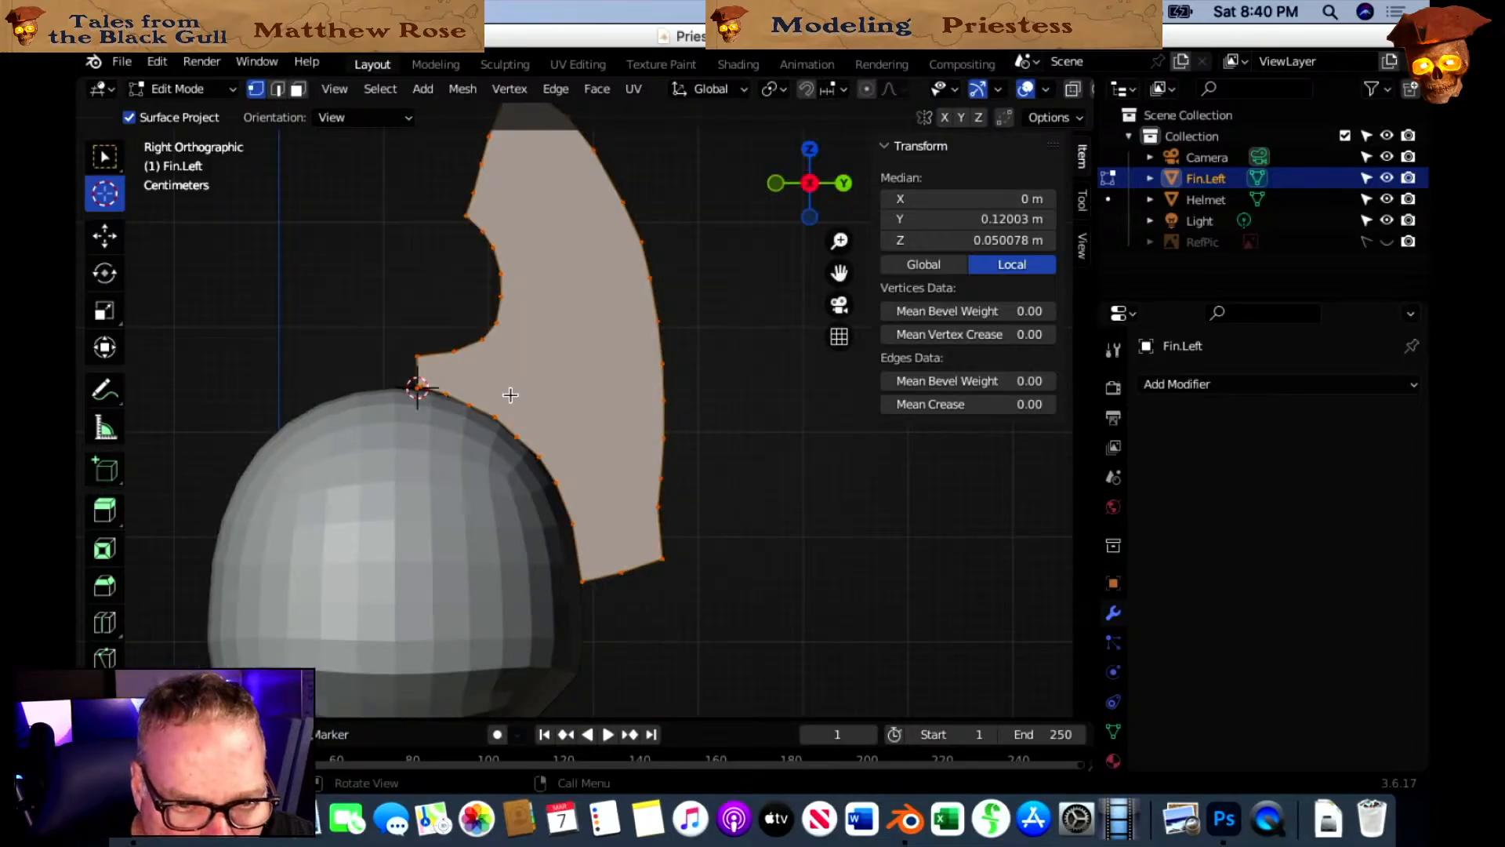
scroll(510, 393, up, 4)
shift+middle_drag(429, 416, 744, 379)
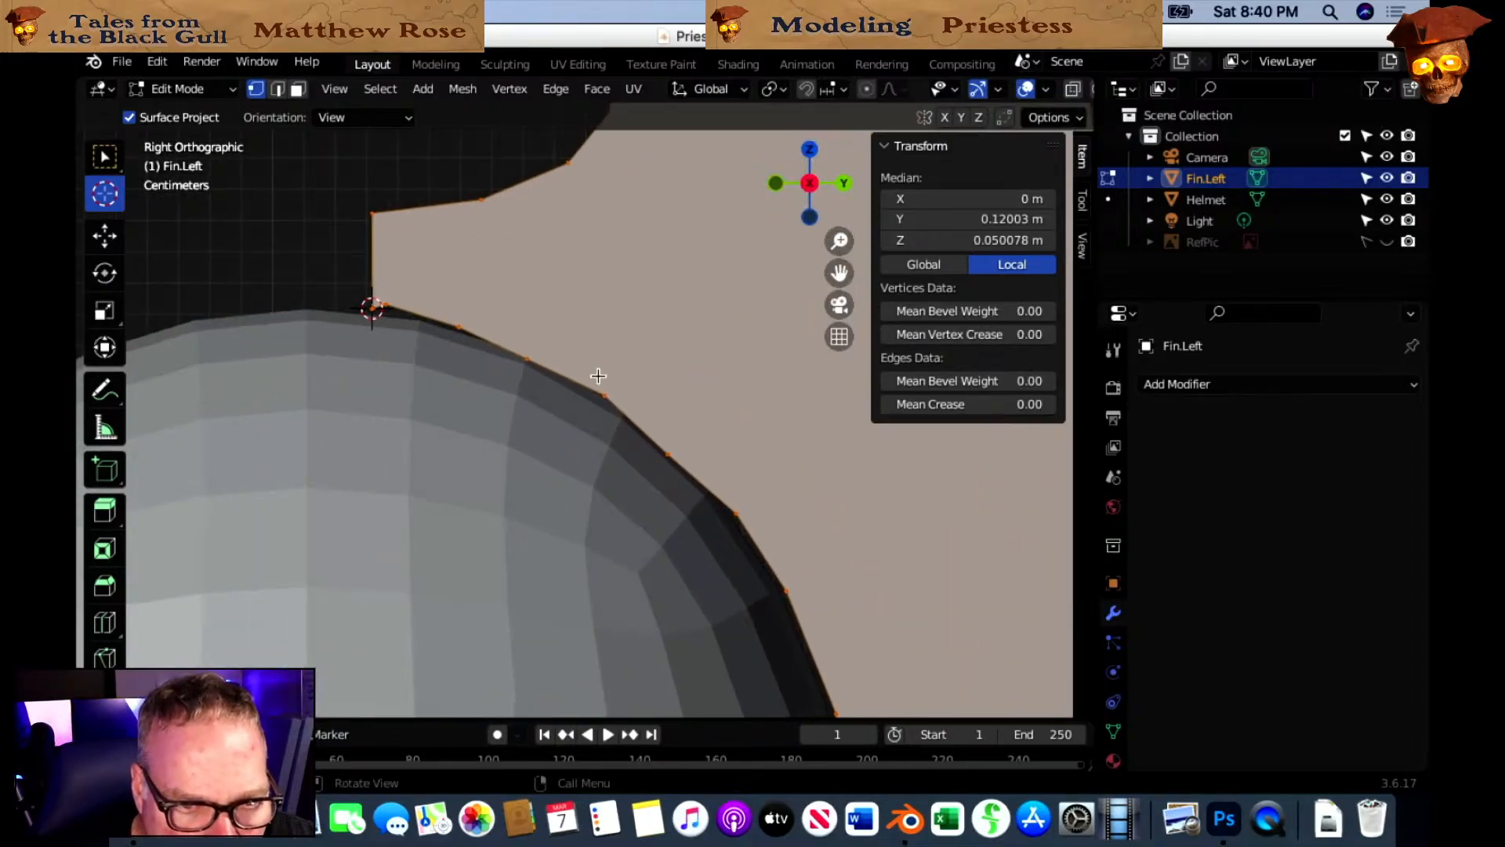
click(421, 296)
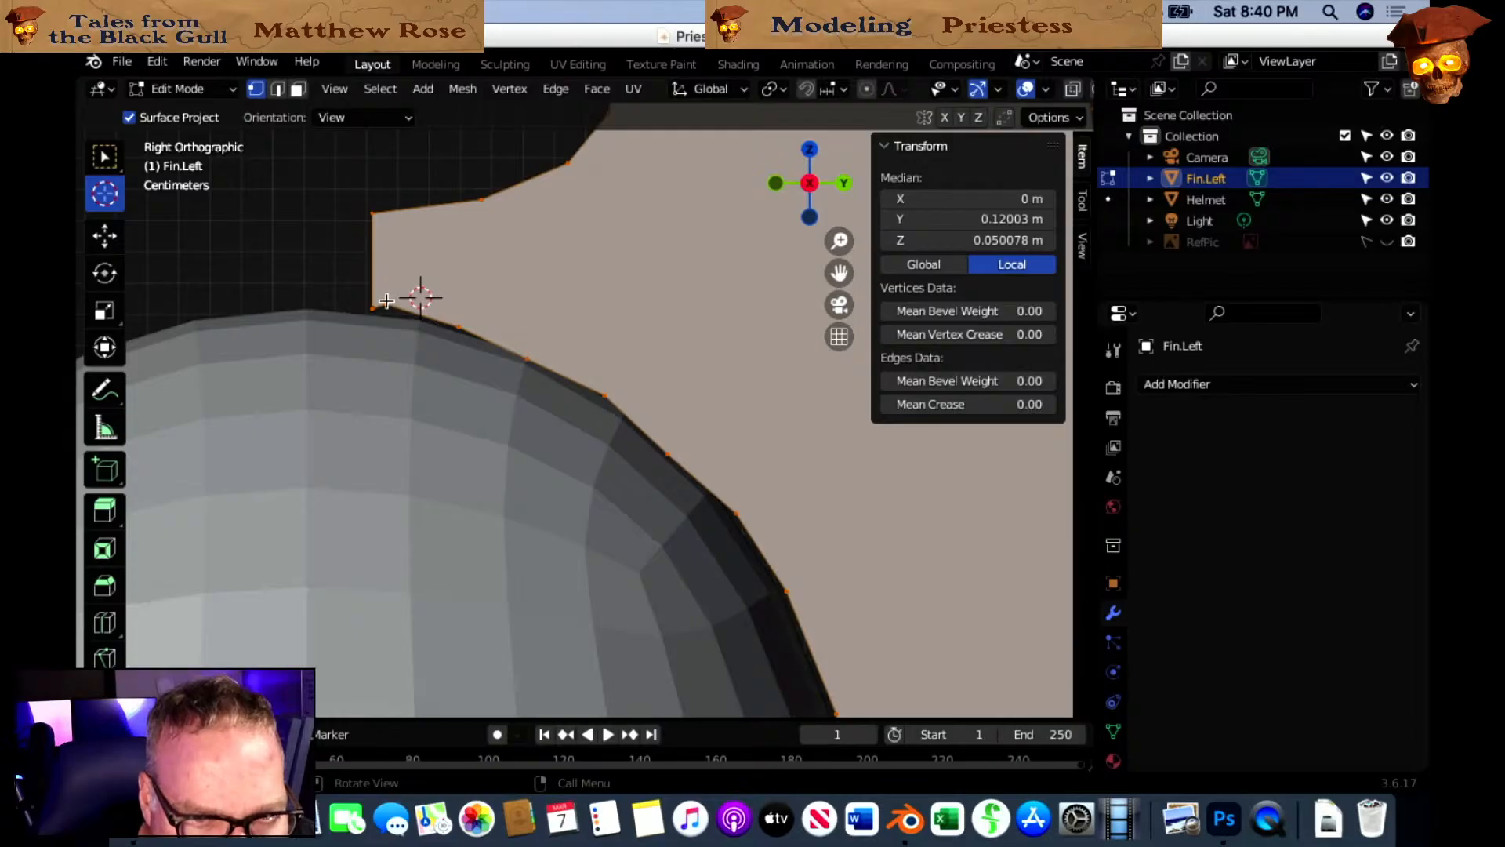
click(387, 306)
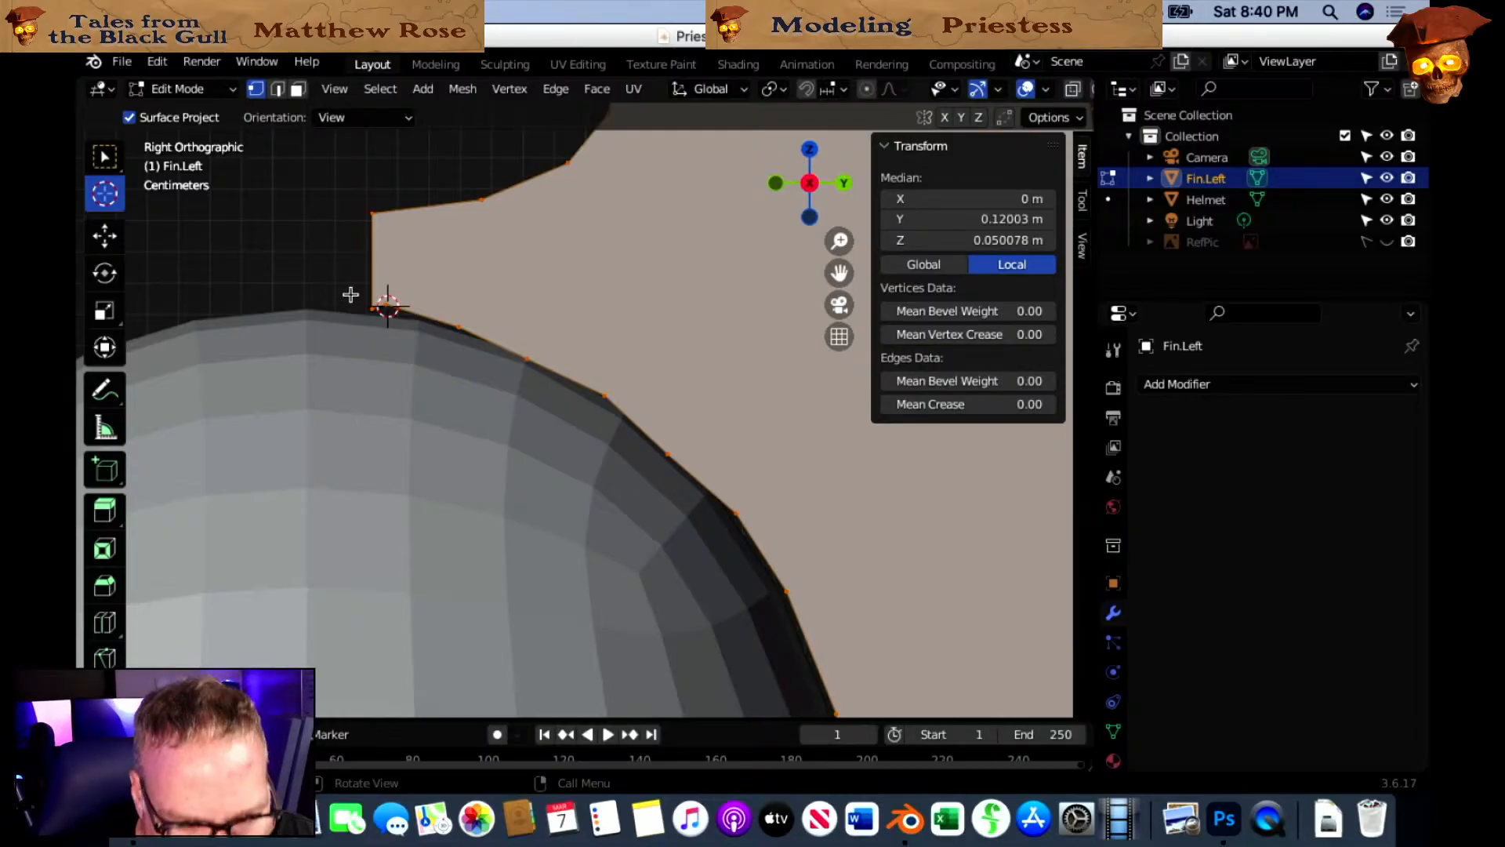
key(w)
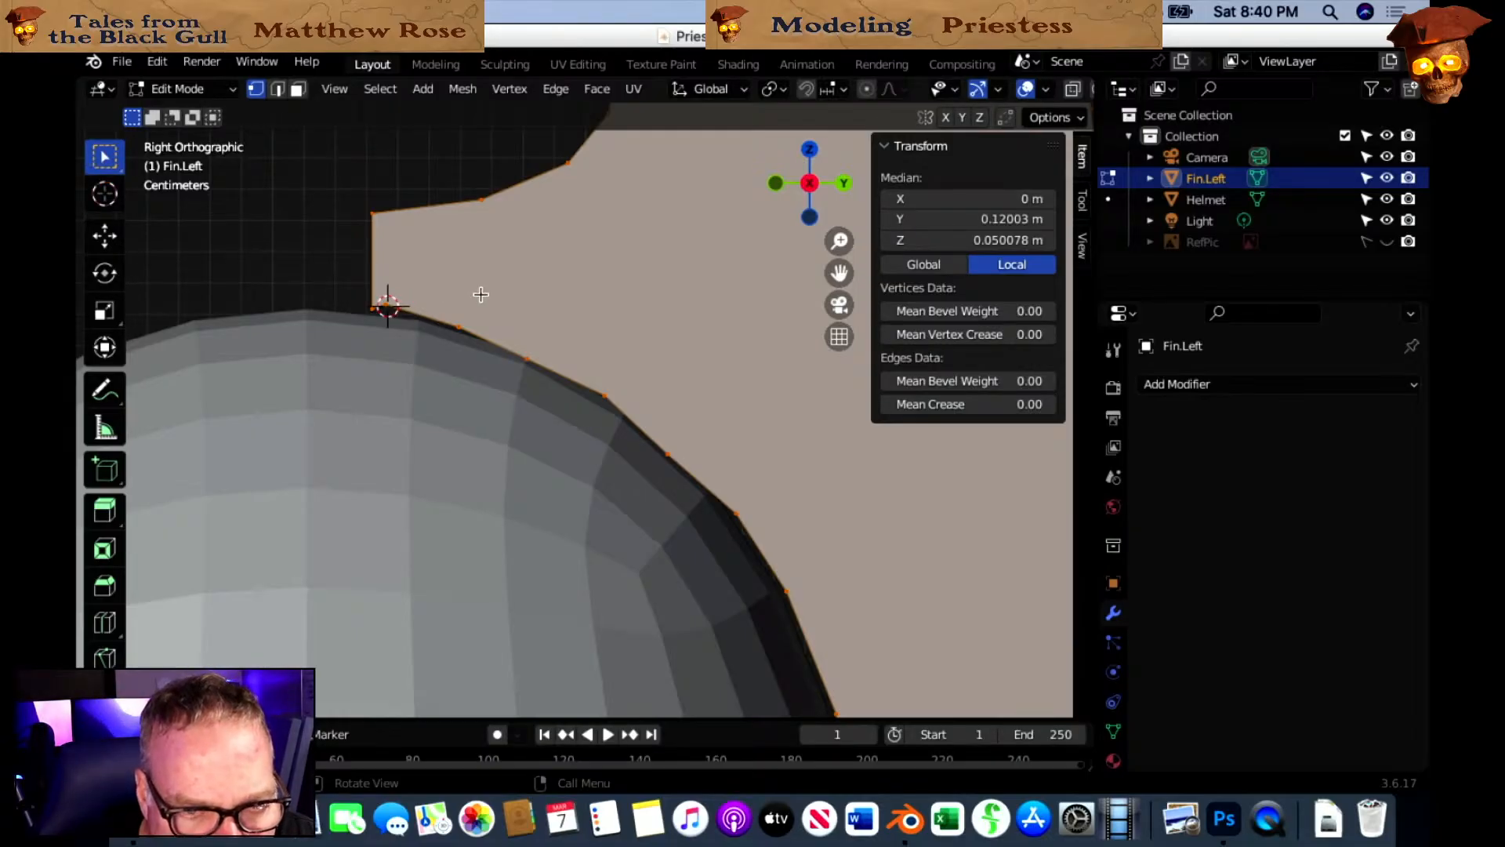
click(402, 314)
key(g)
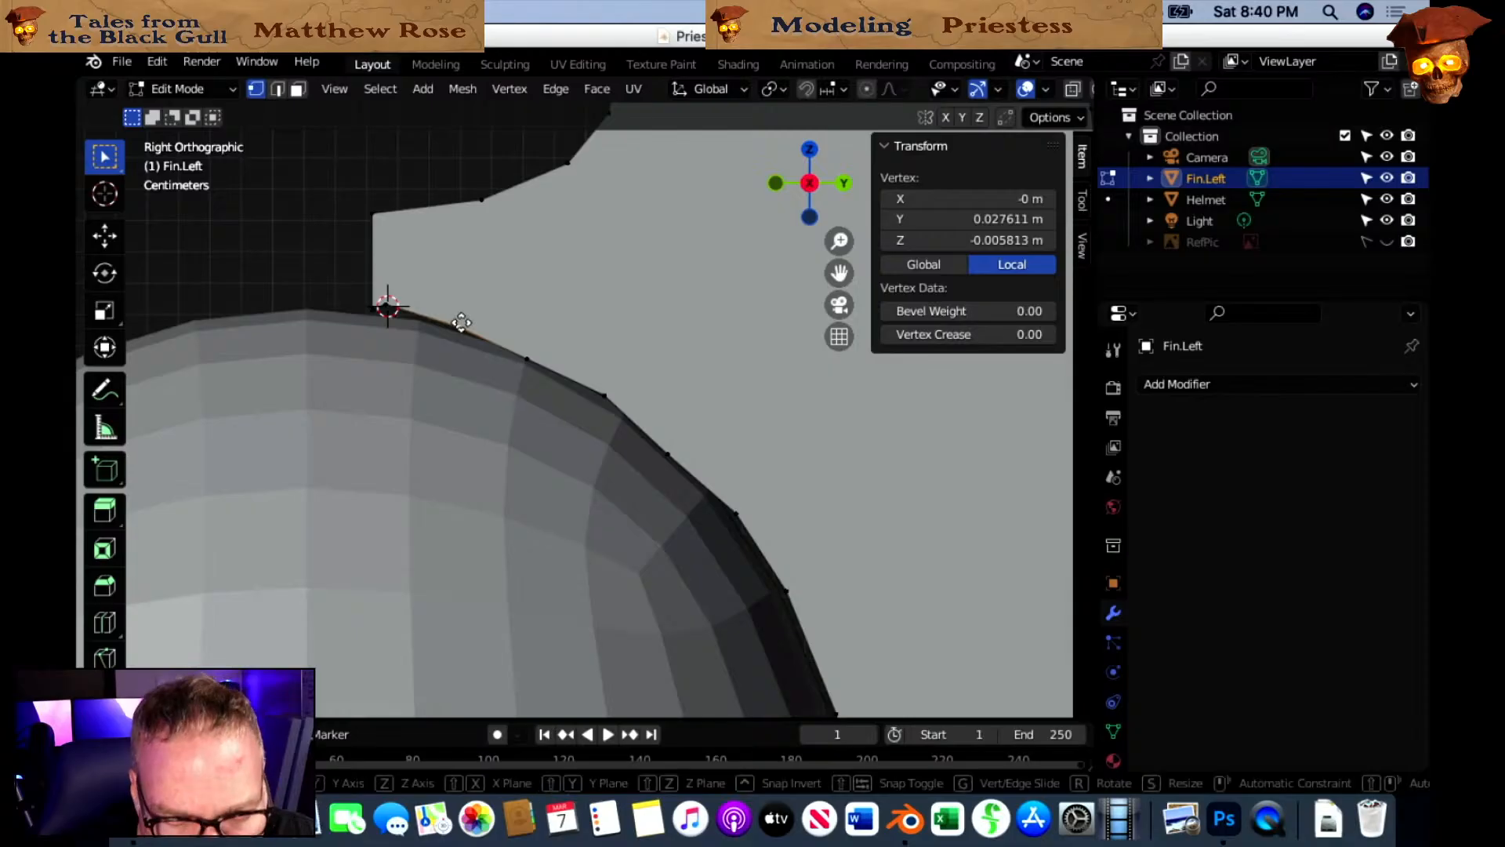
click(459, 326)
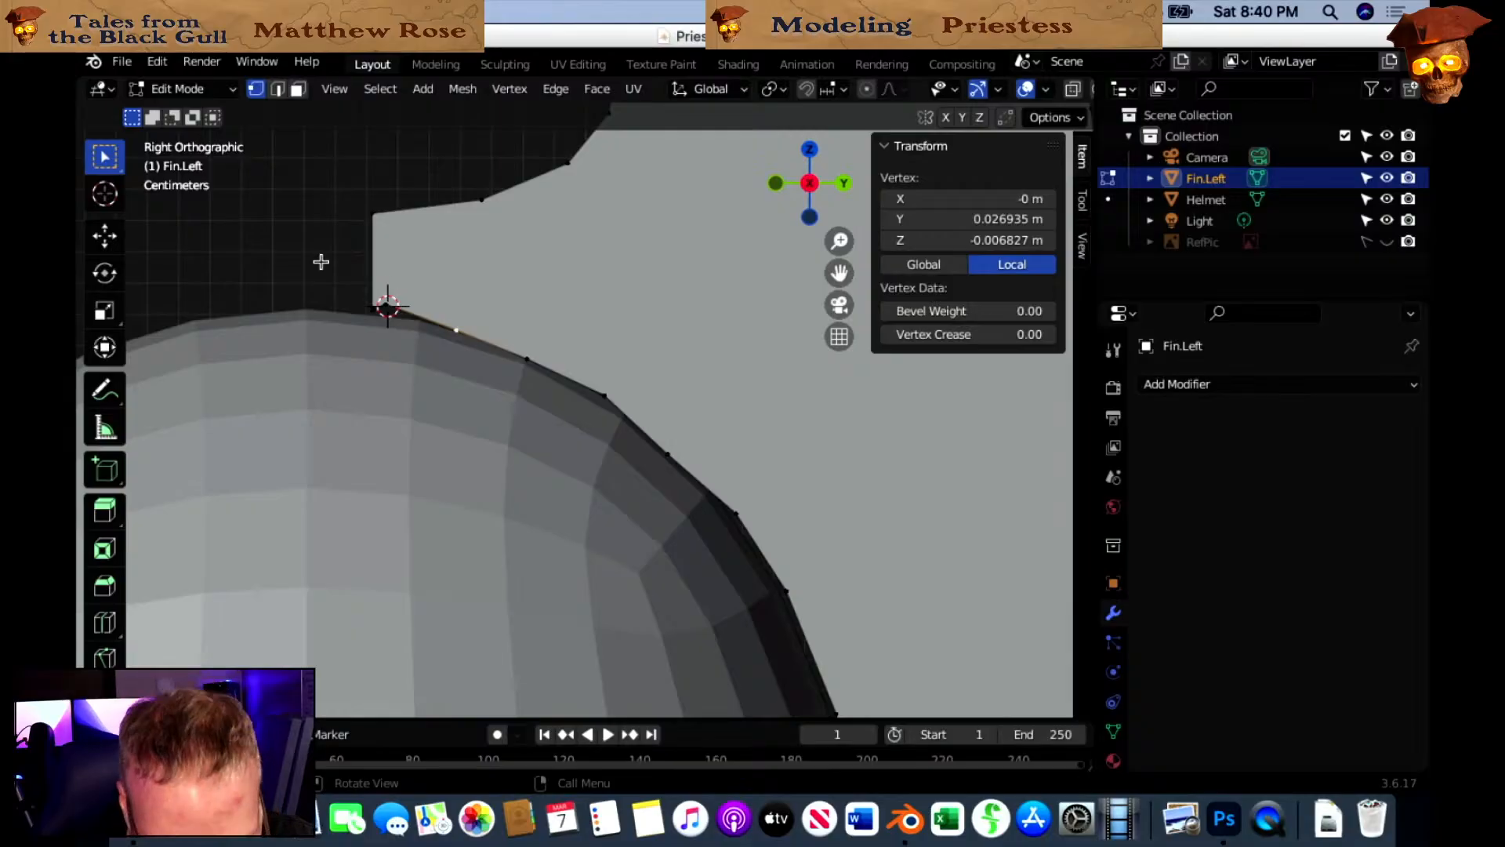
Move the vertex beside the starting corner to about Y 0.014 m, Z -0.004 m along the Helmet, and nudge the corner vertex down onto the surface.
click(387, 308)
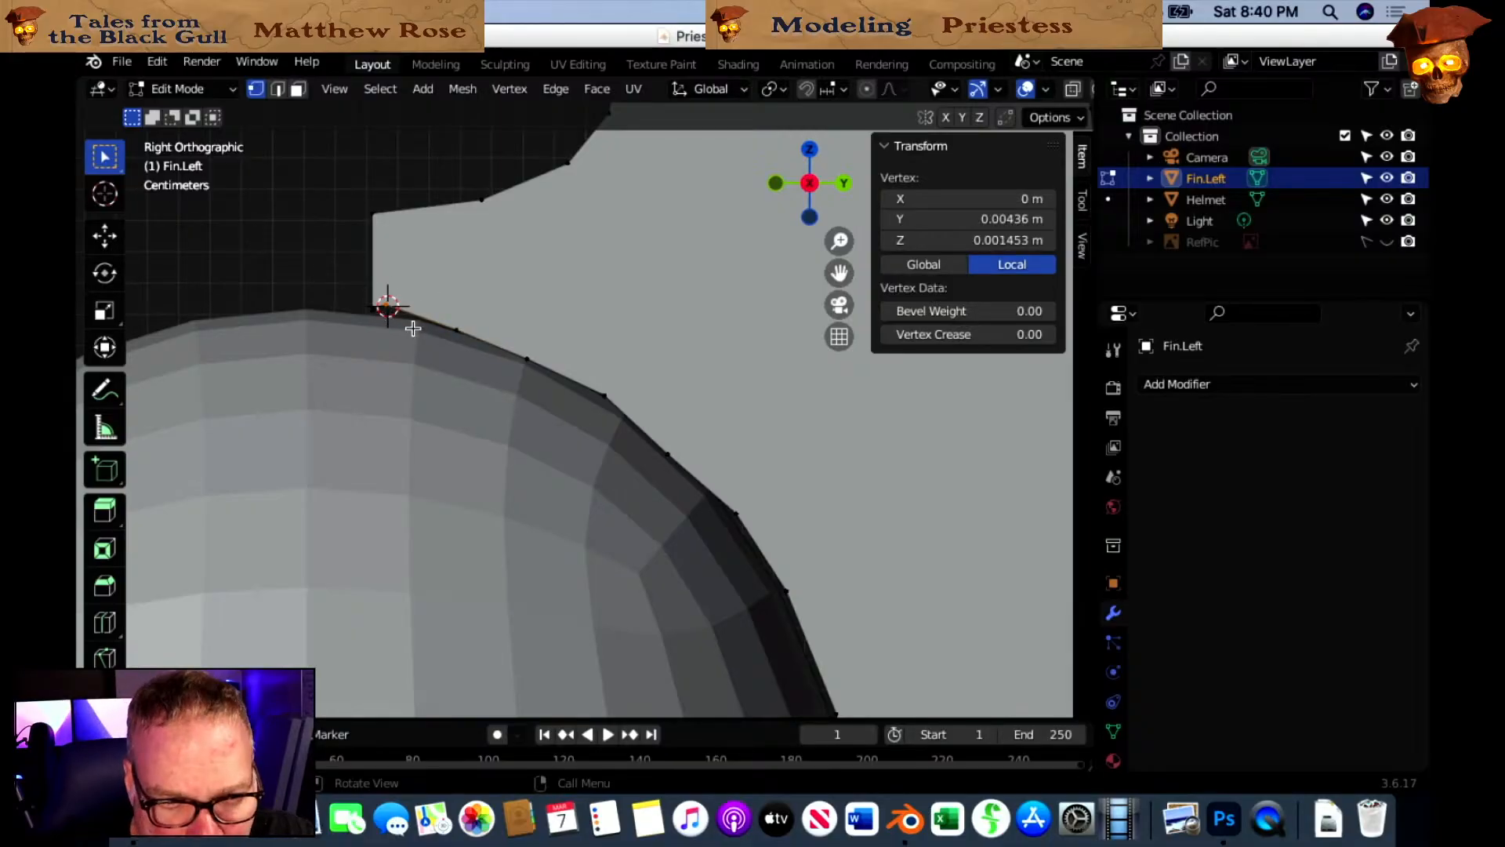
key(g)
click(386, 319)
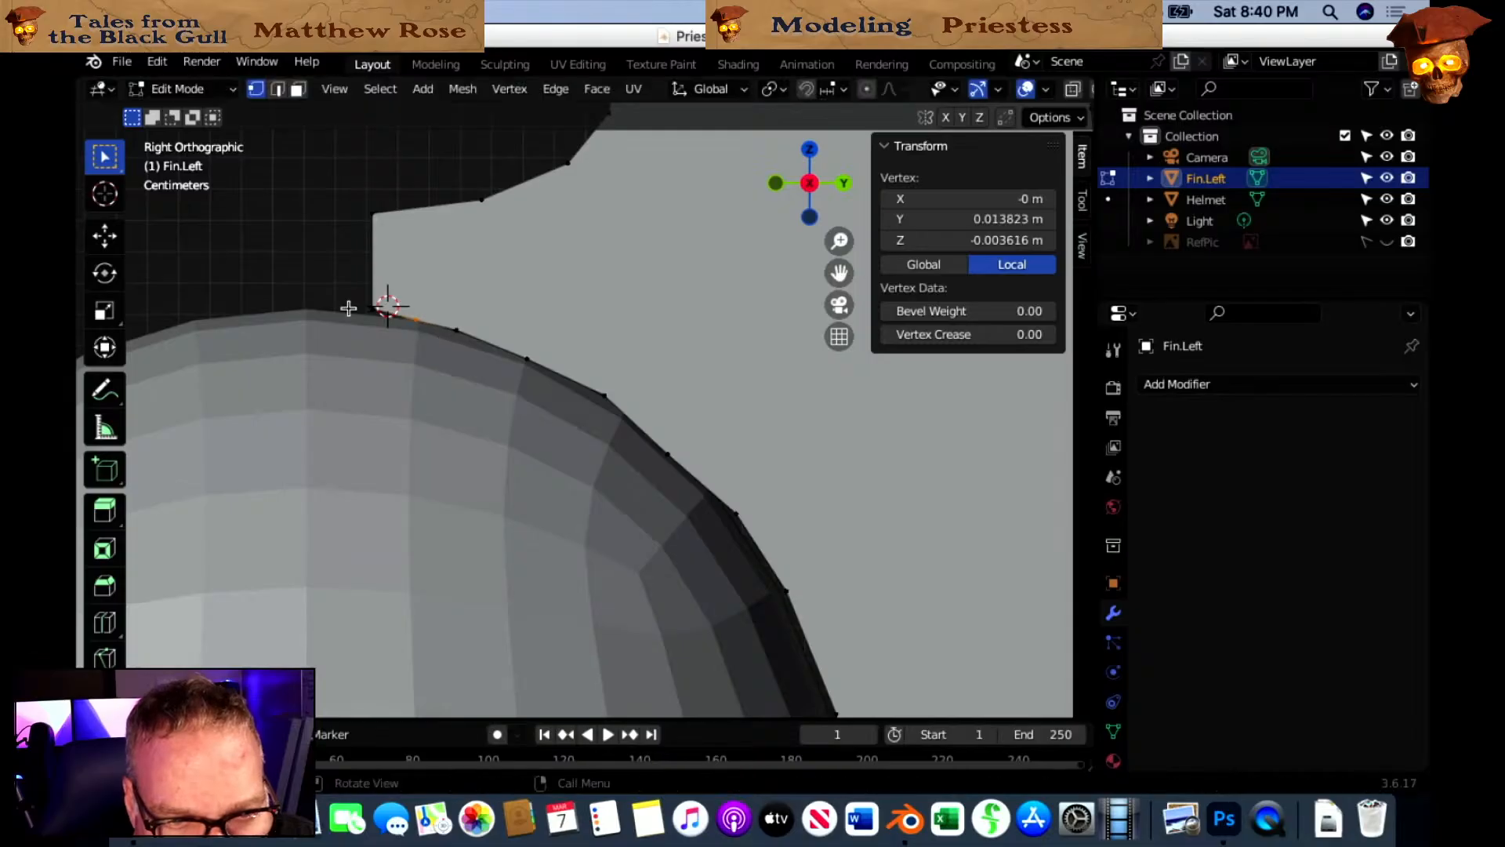
click(375, 307)
key(g)
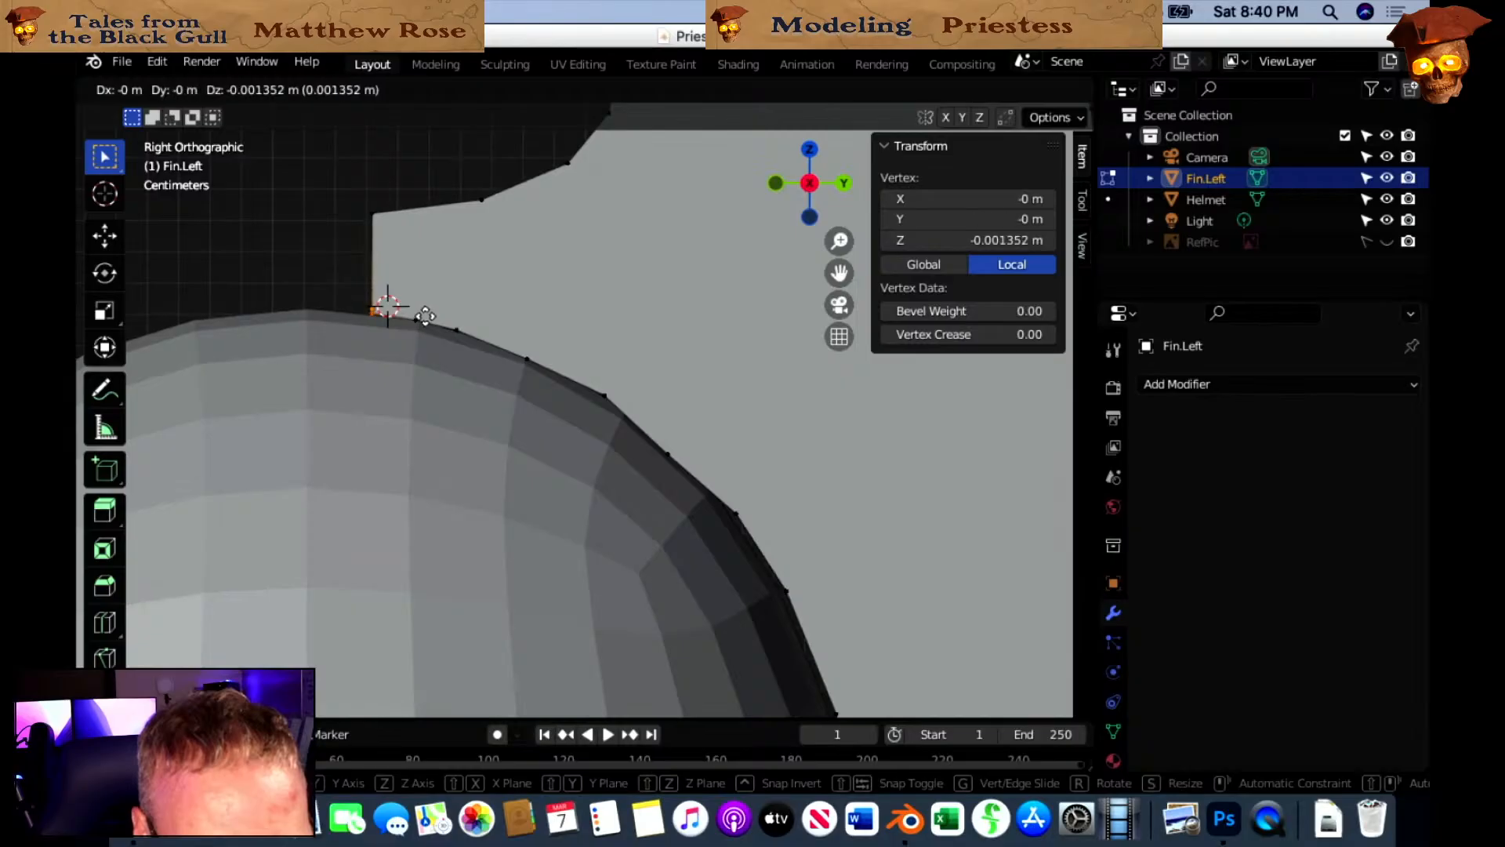
click(439, 312)
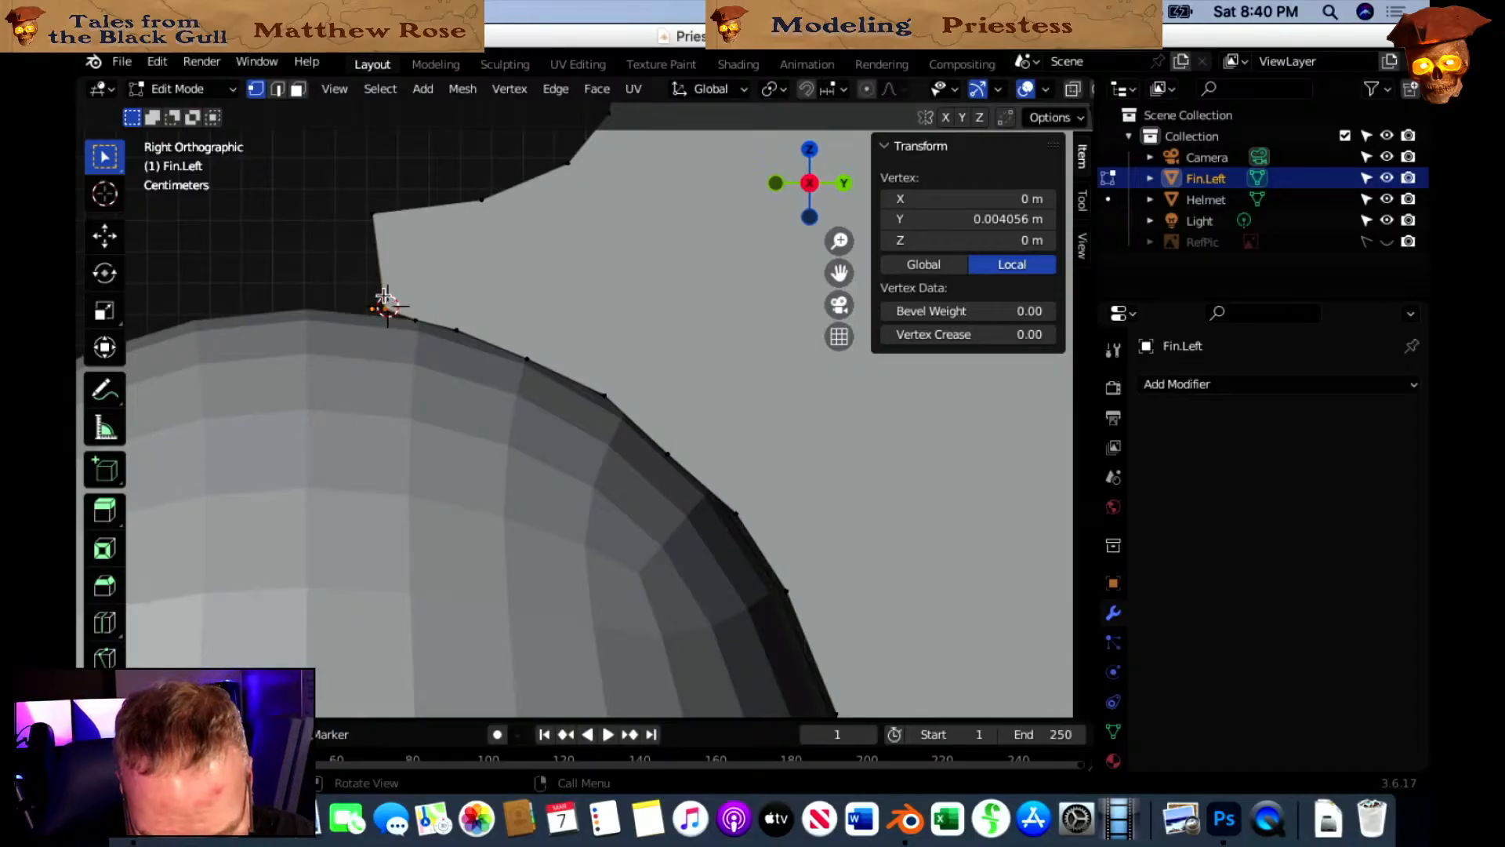
Try to merge the selected corner vertex at center, and move it back to about Y 0.0003 m, Z 0 m.
key(m)
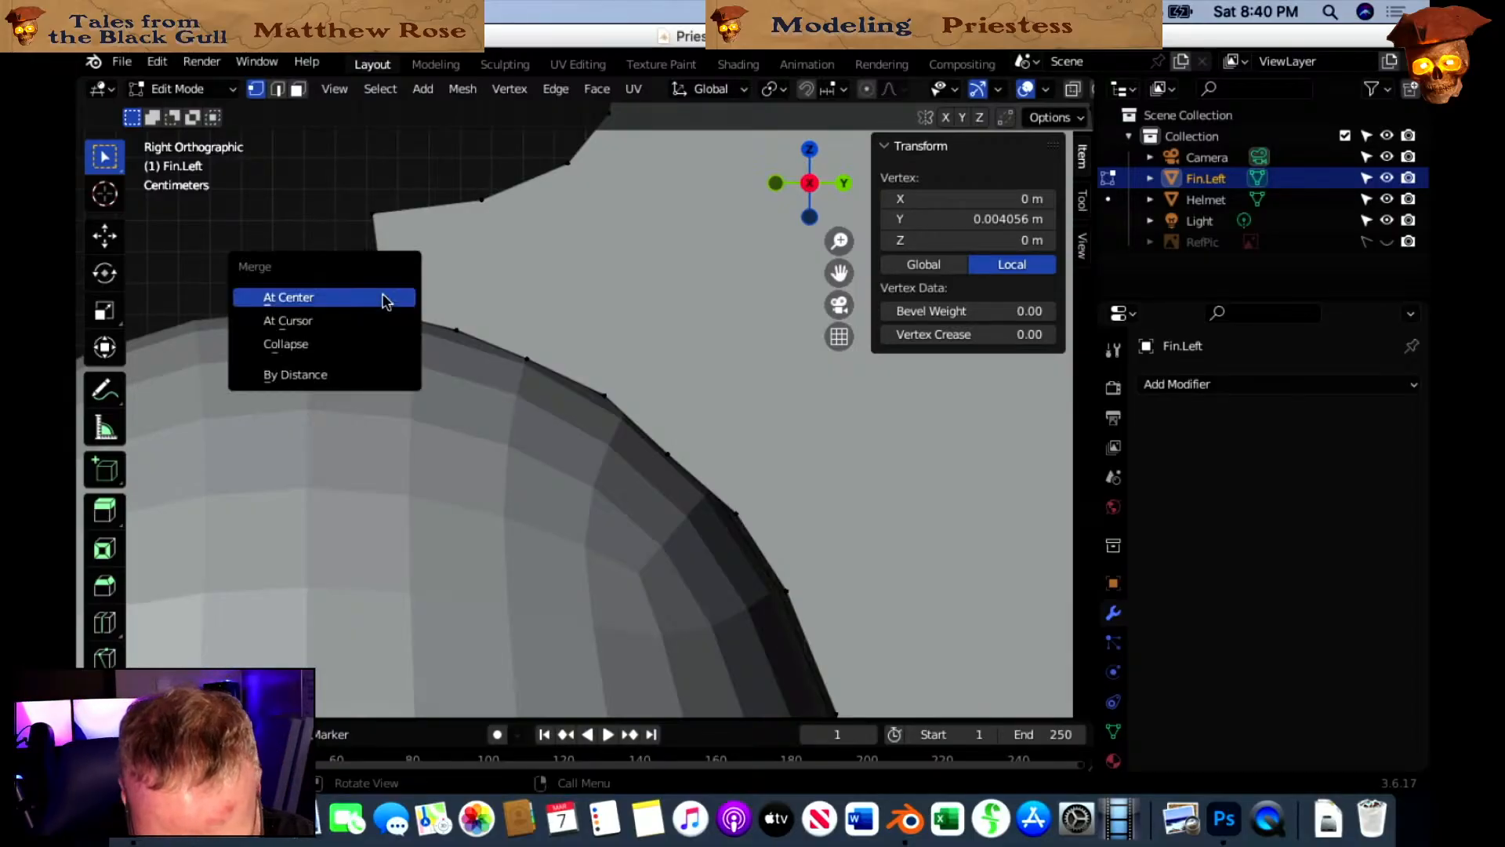
click(384, 299)
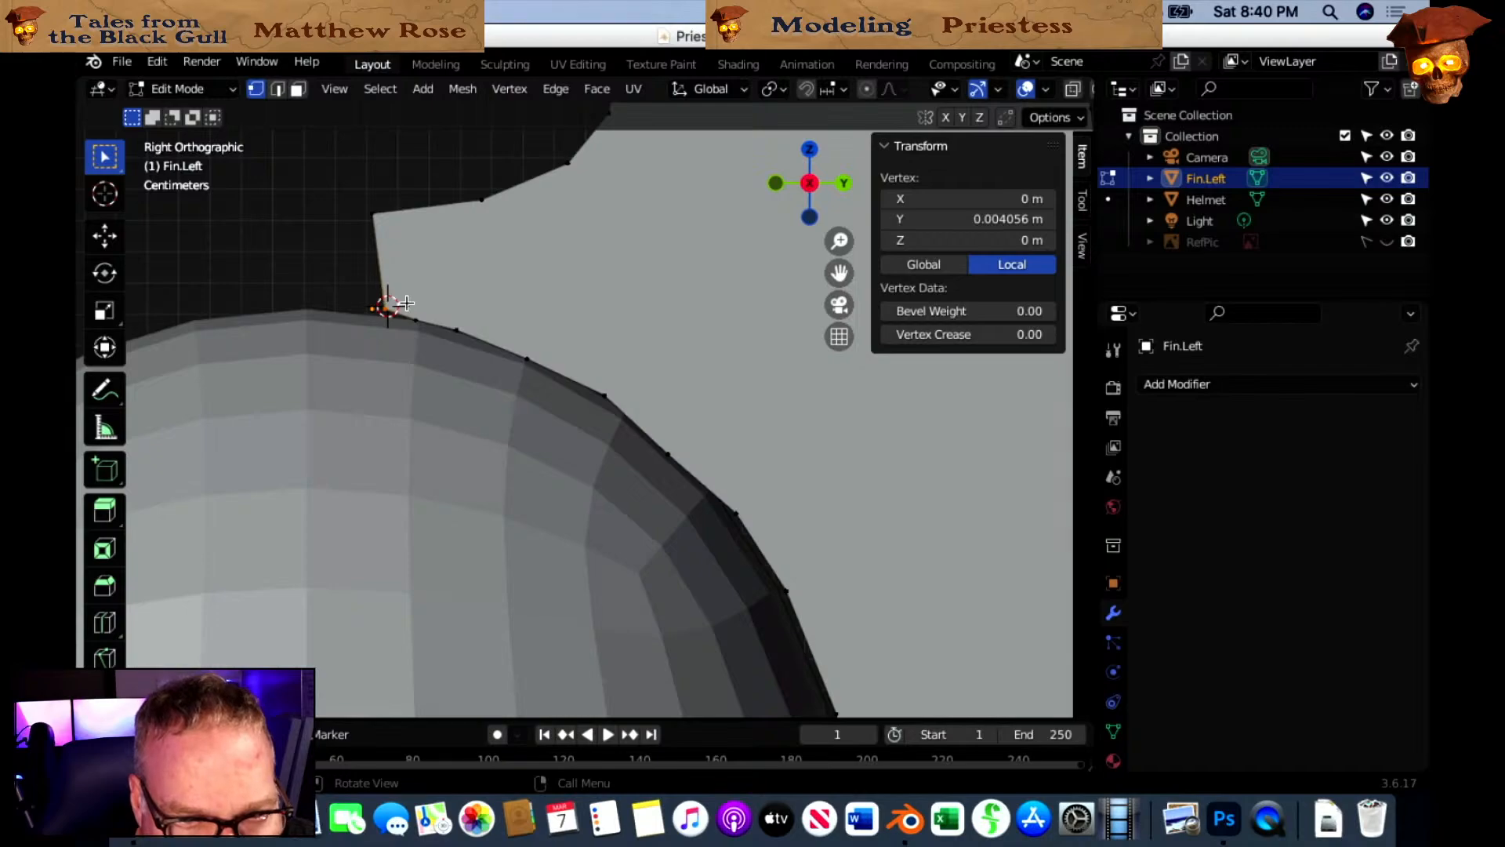
click(420, 298)
click(392, 296)
key(g)
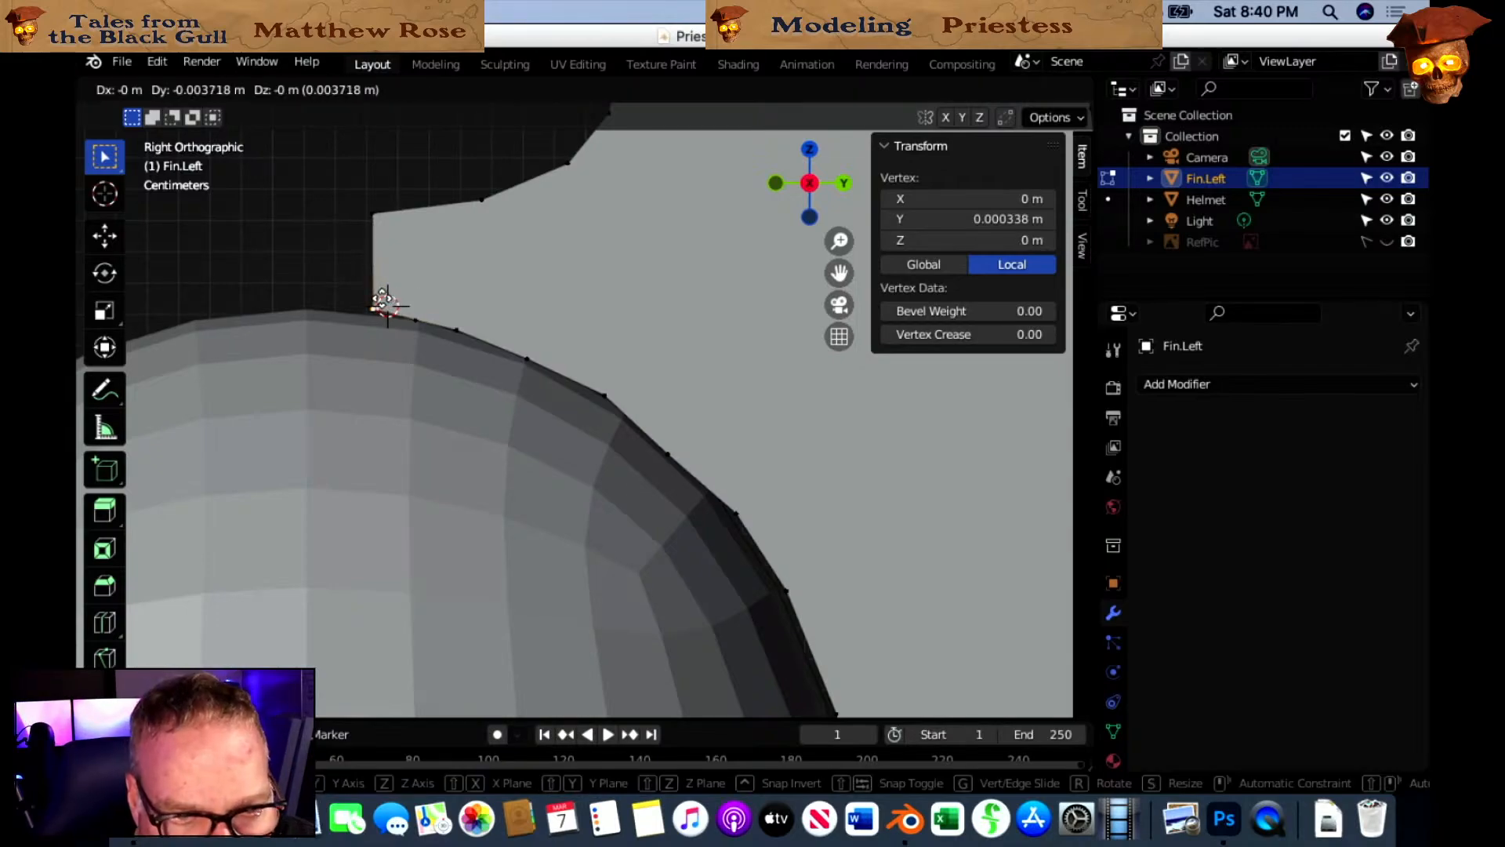
click(385, 302)
Move two fin vertices midway down the Helmet's back curve inward against its surface, the upper one to about Y 0.114 m, Z -0.064 m.
click(528, 325)
shift+middle_drag(780, 477, 645, 283)
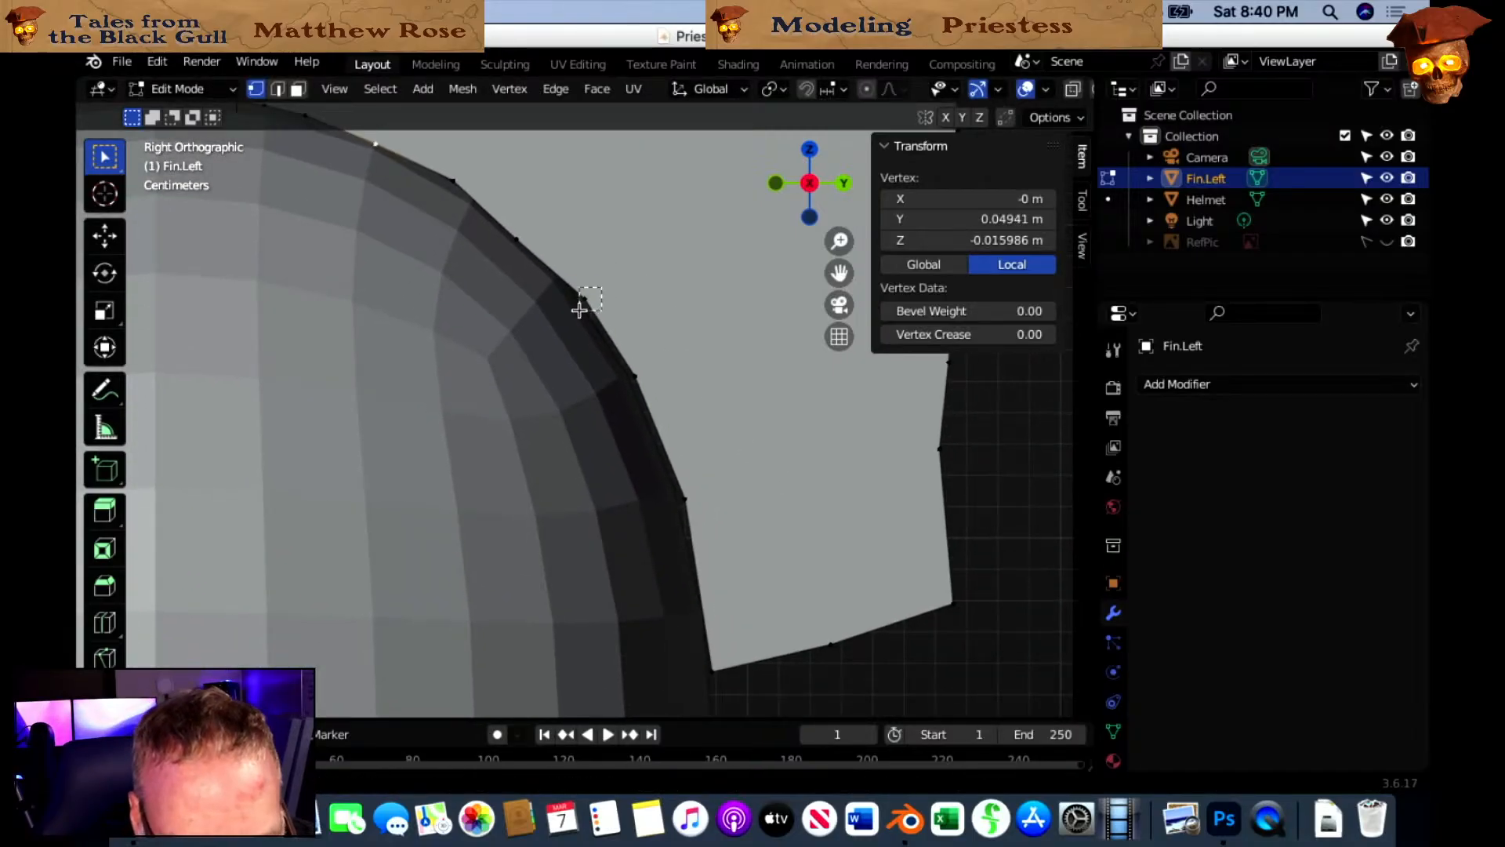
key(g)
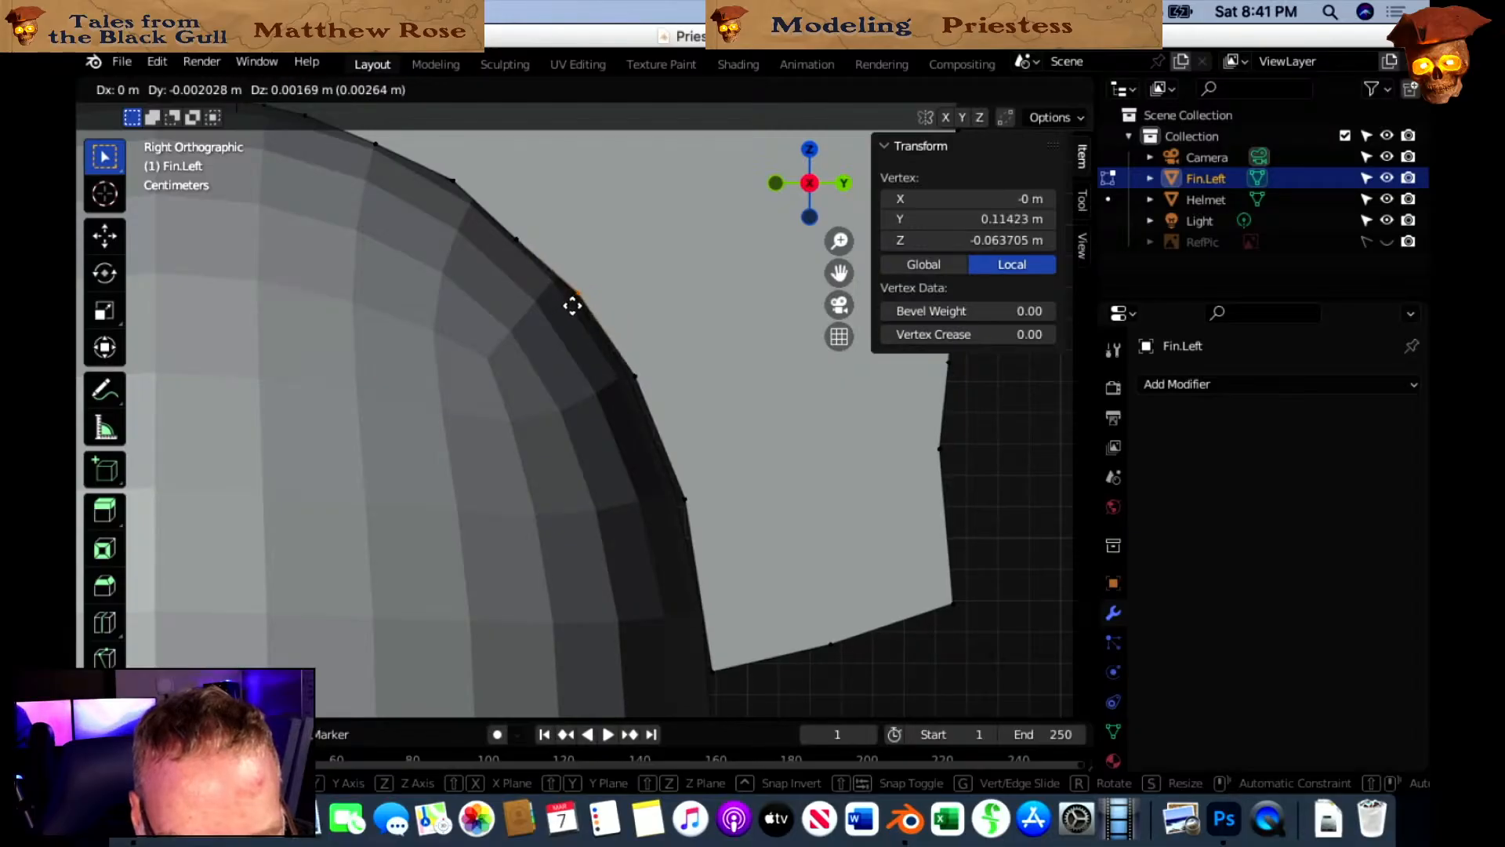
click(566, 307)
click(633, 383)
key(g)
click(623, 392)
Move the two lowest inner vertices of the fin inward to the Helmet's surface, with the bottom corner at about Y 0.156 m, Z -0.184 m.
click(684, 498)
key(g)
click(663, 508)
click(710, 670)
key(g)
click(695, 670)
Select the upper corner vertex of the fin's front tip and move the 3D cursor to empty space off the mesh.
scroll(781, 517, down, 2)
scroll(781, 516, down, 3)
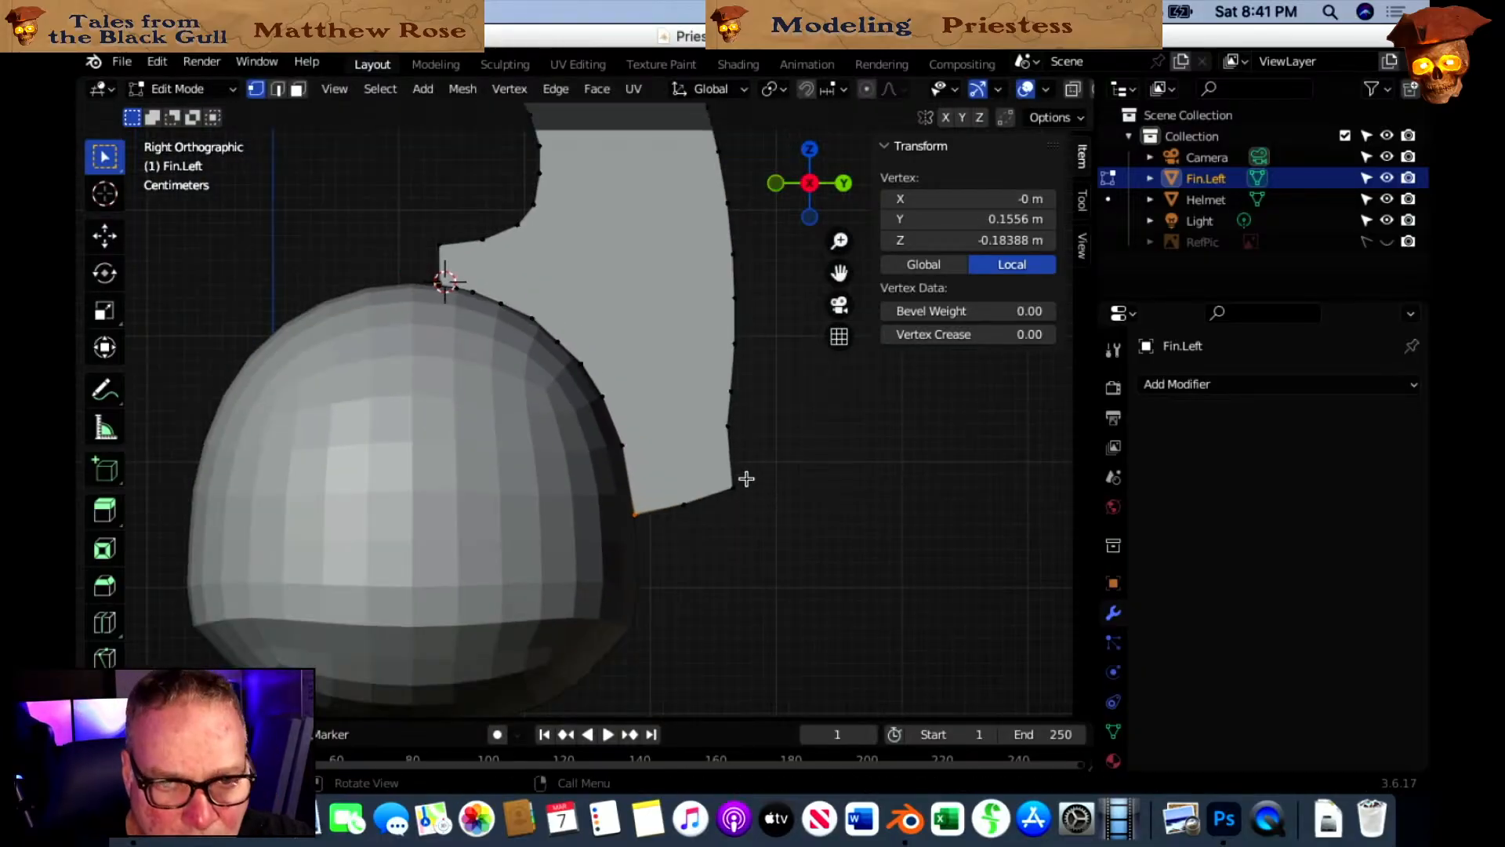
shift+scroll(667, 503, up, 2)
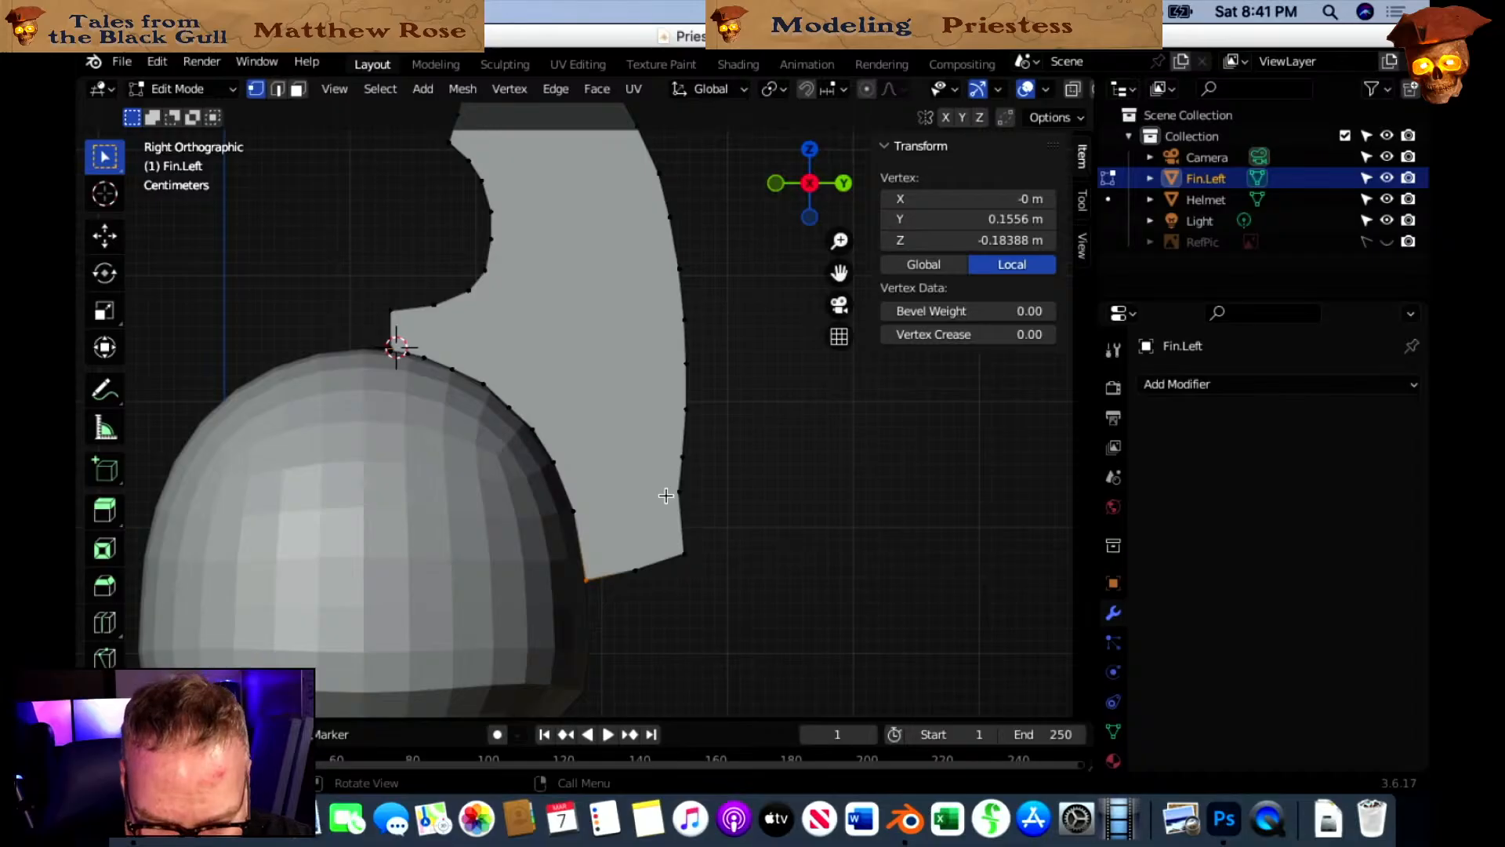
scroll(535, 391, up, 1)
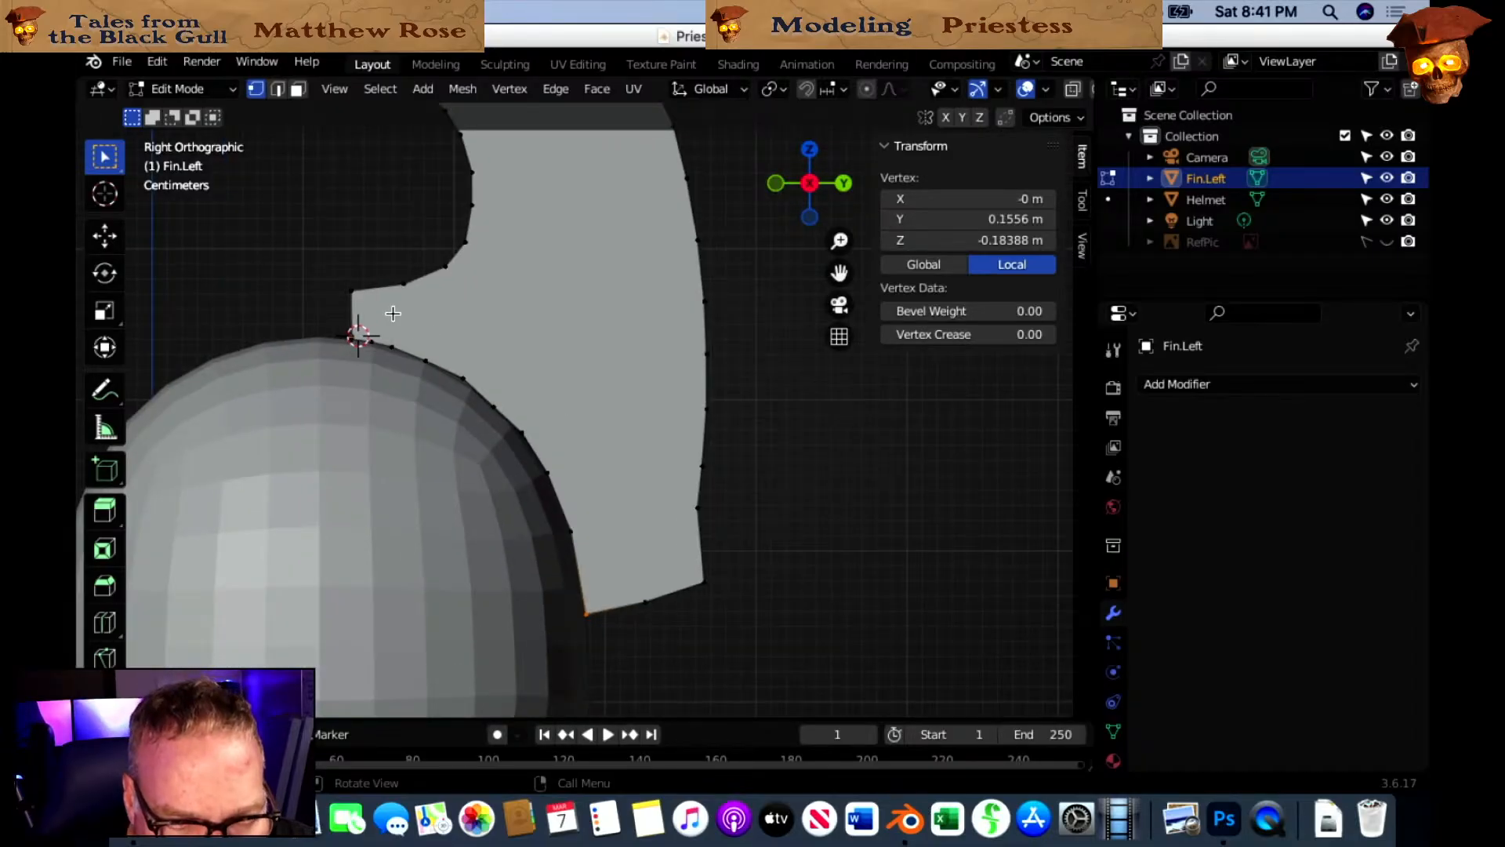
click(447, 323)
click(338, 247)
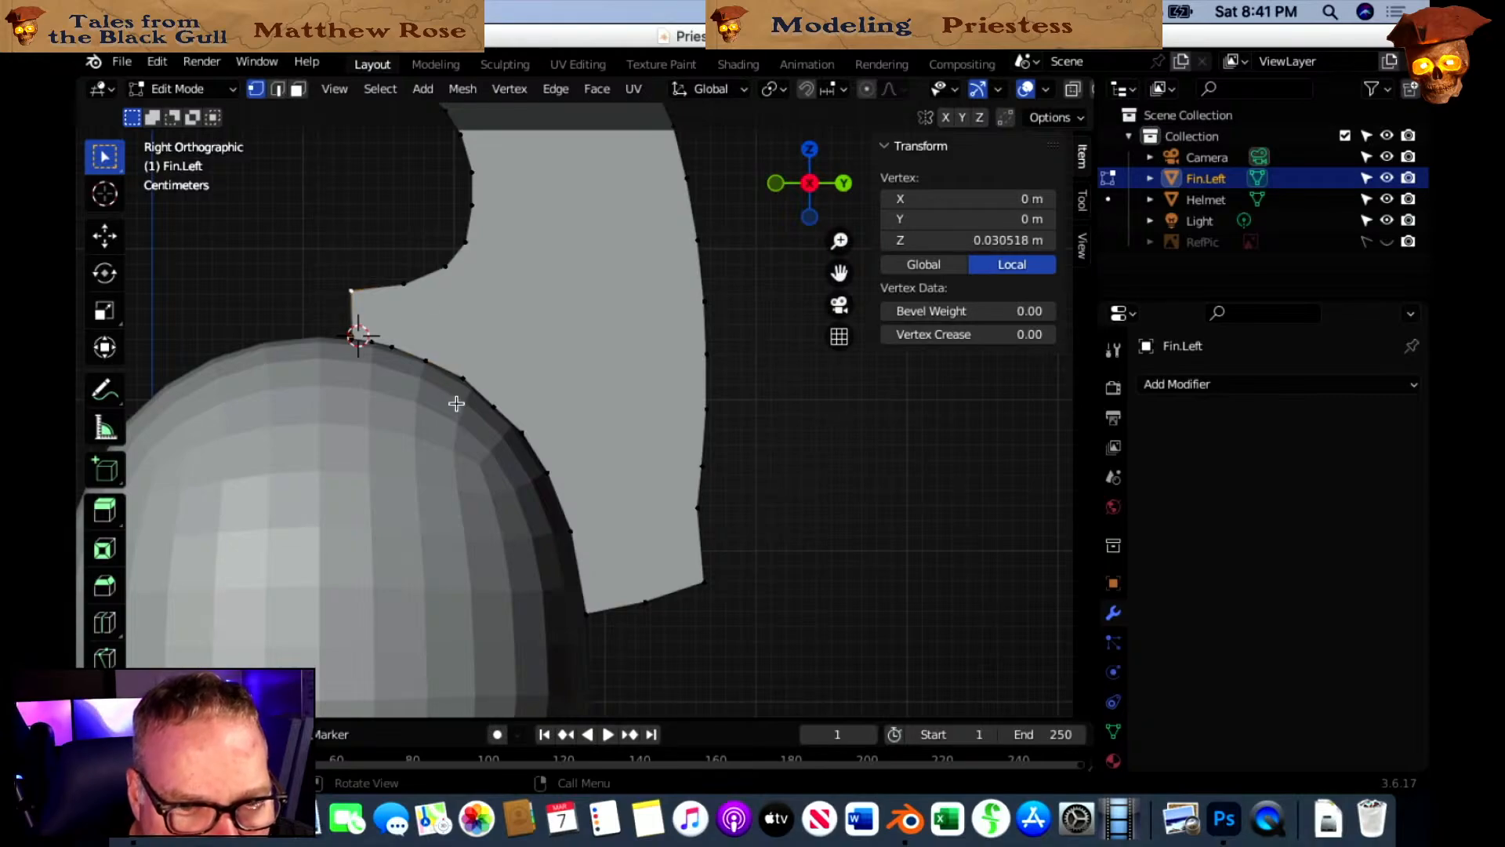
click(104, 193)
click(295, 246)
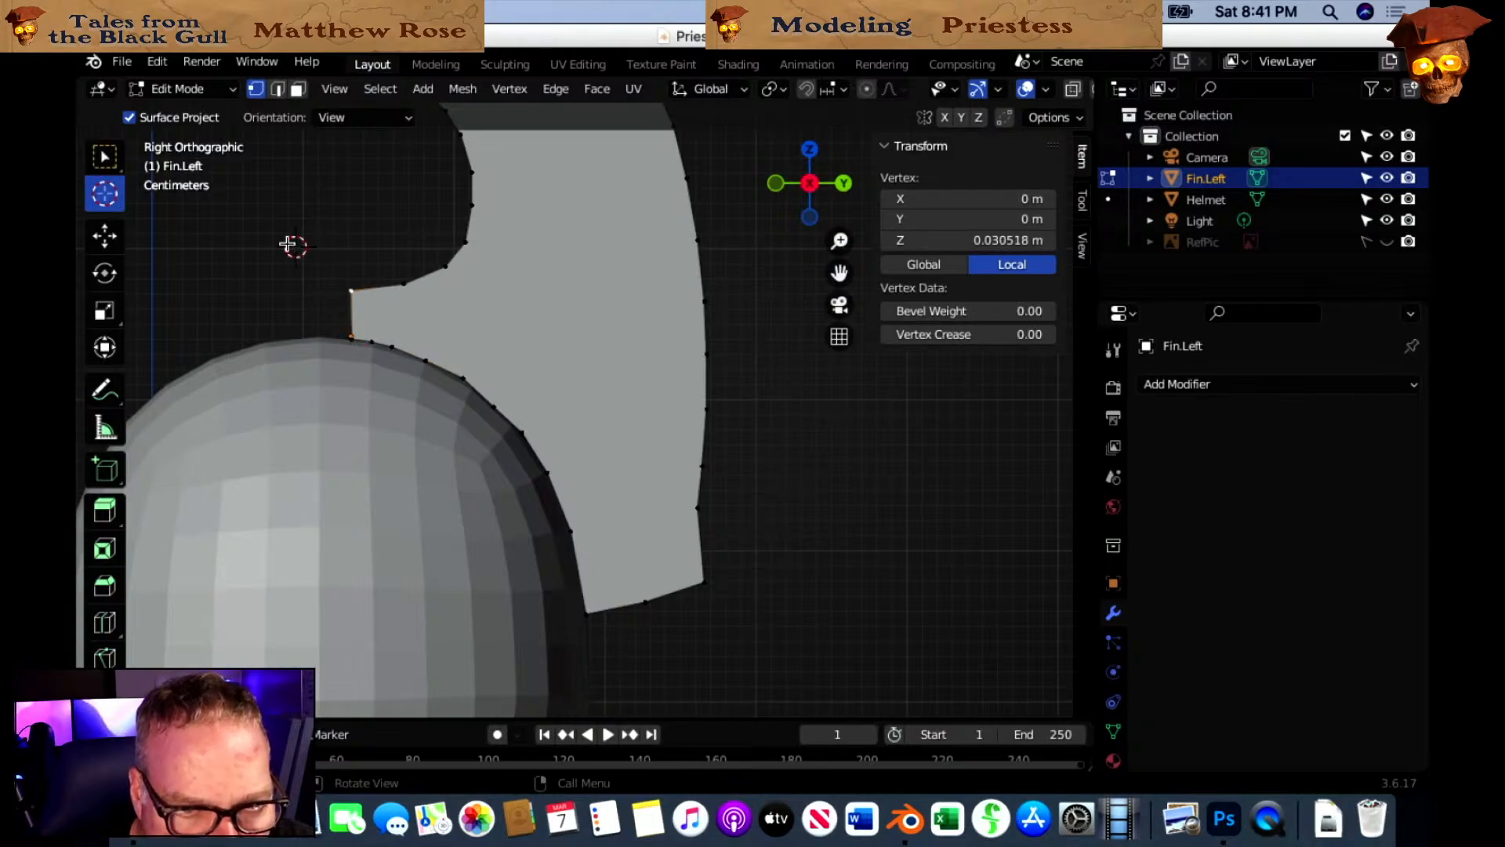
click(104, 156)
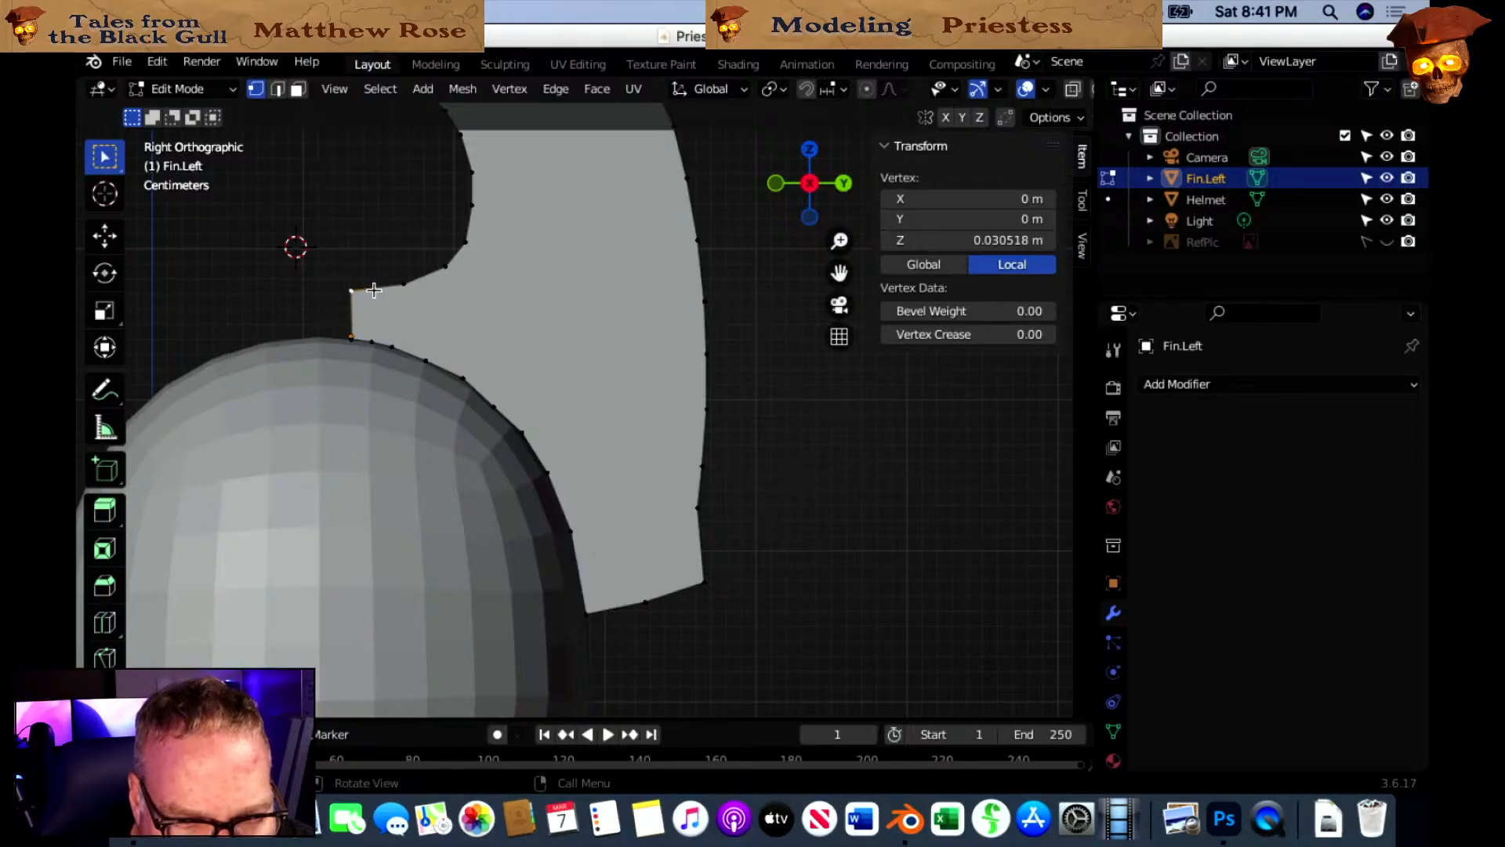
Knife-cut two edges across the fin's narrow front tip, from its upper edge to the first two vertices along the Helmet.
key(k)
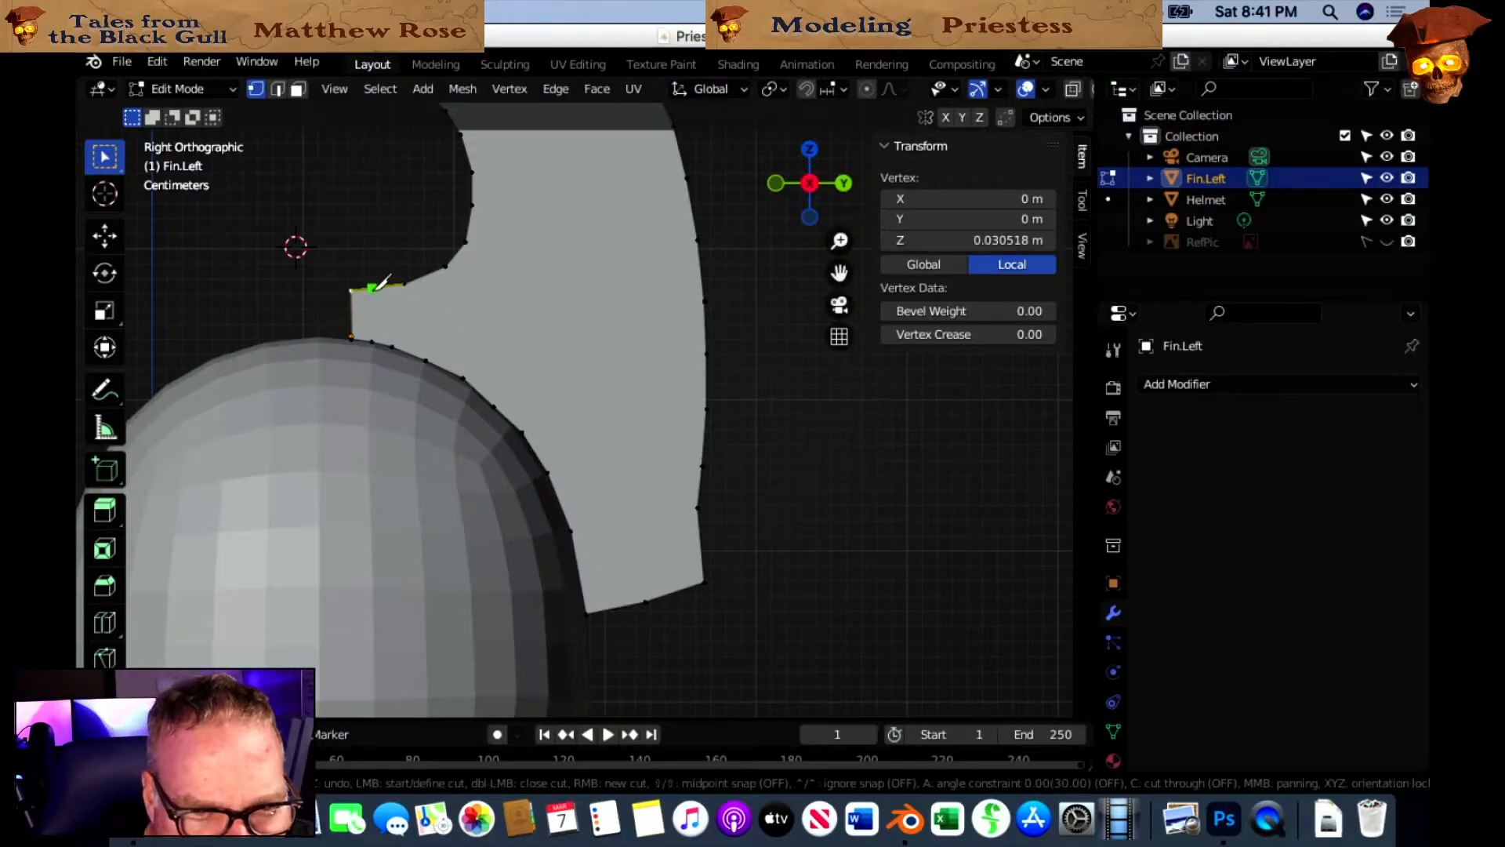
click(376, 288)
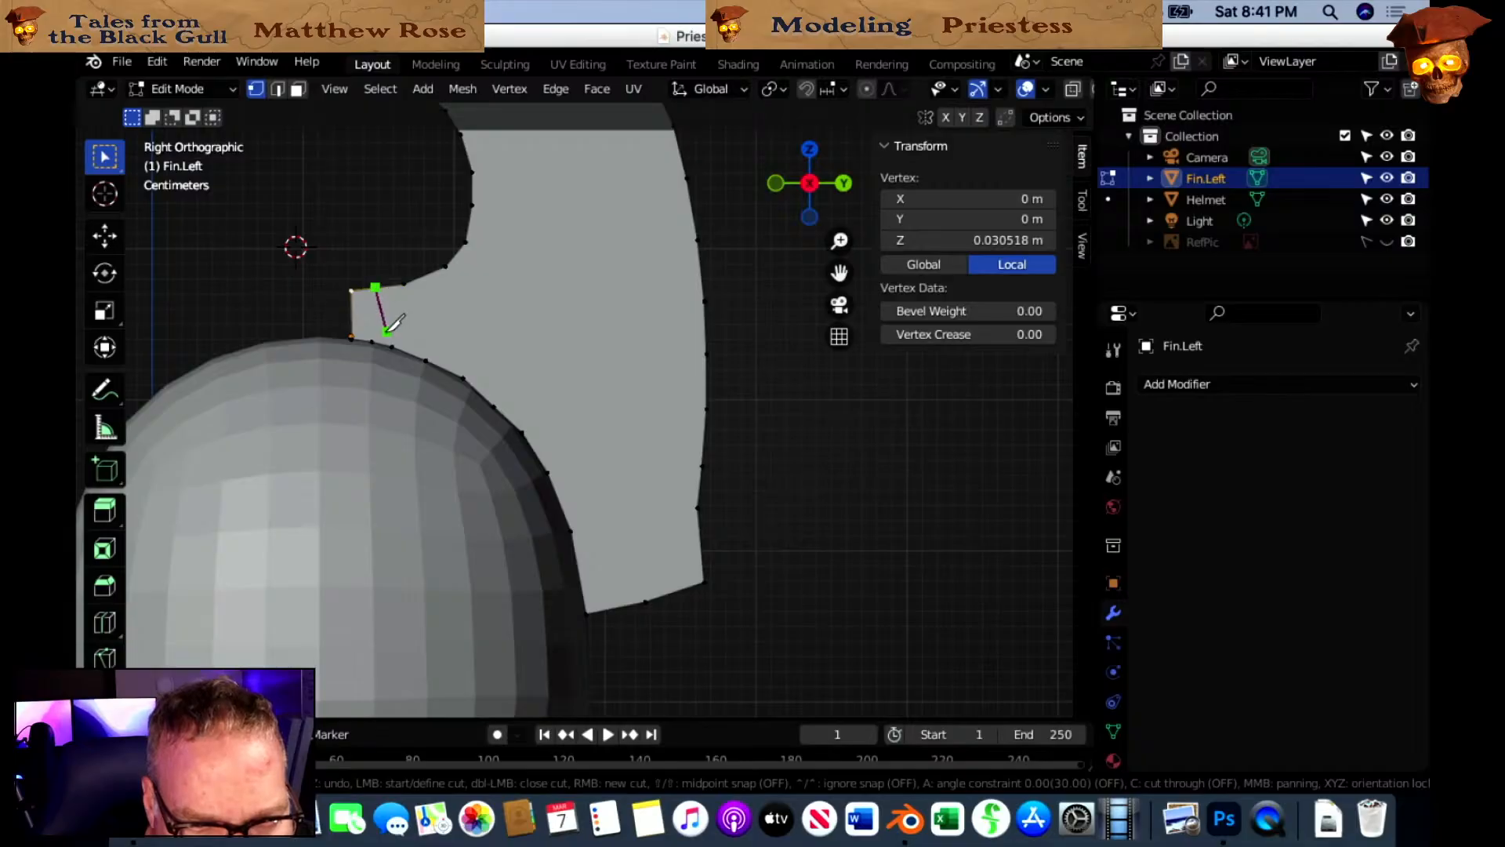
click(373, 342)
key(Return)
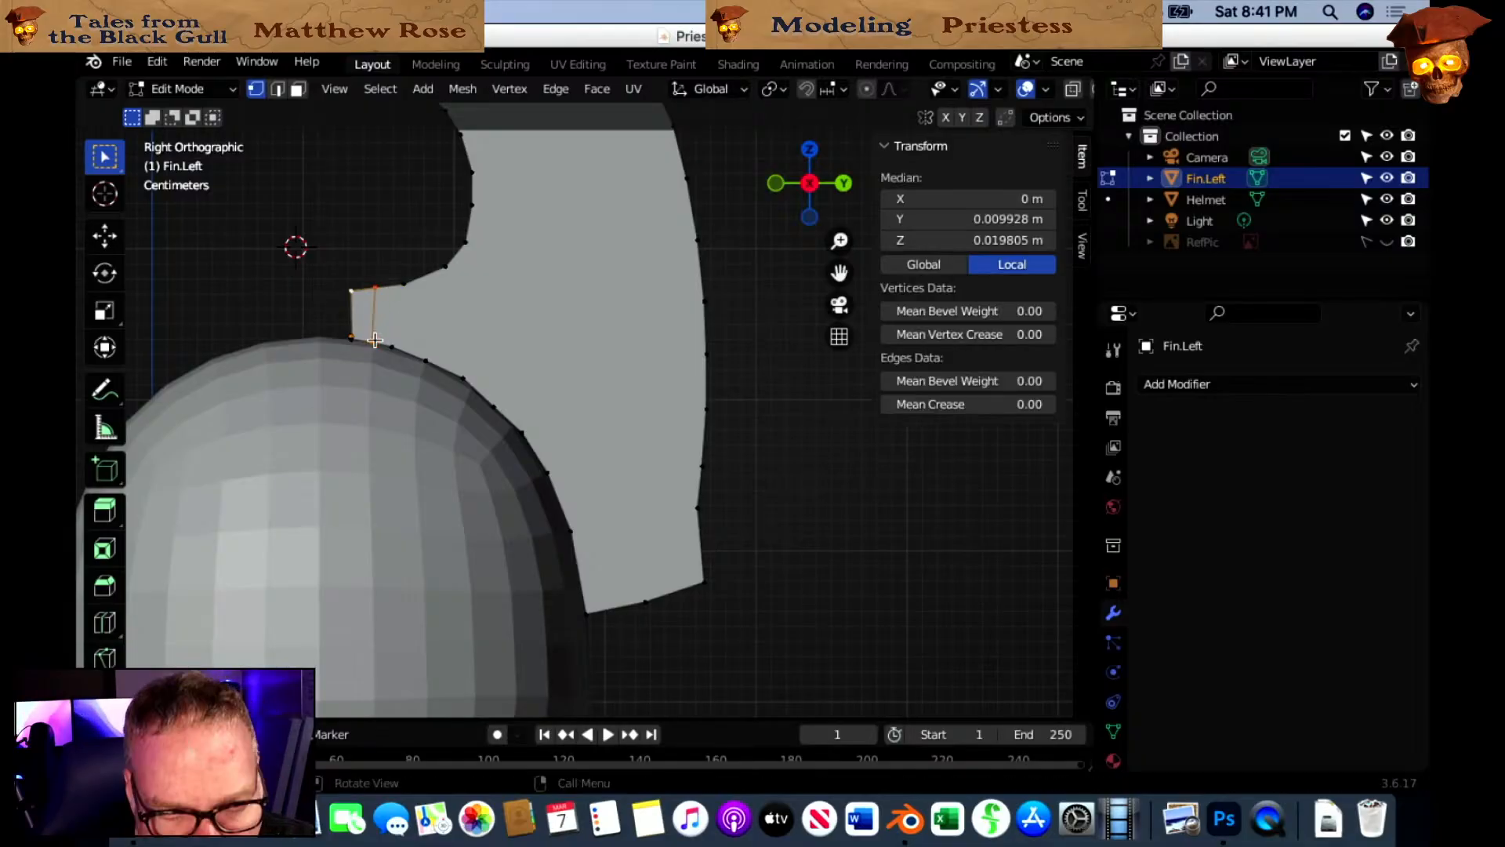
key(k)
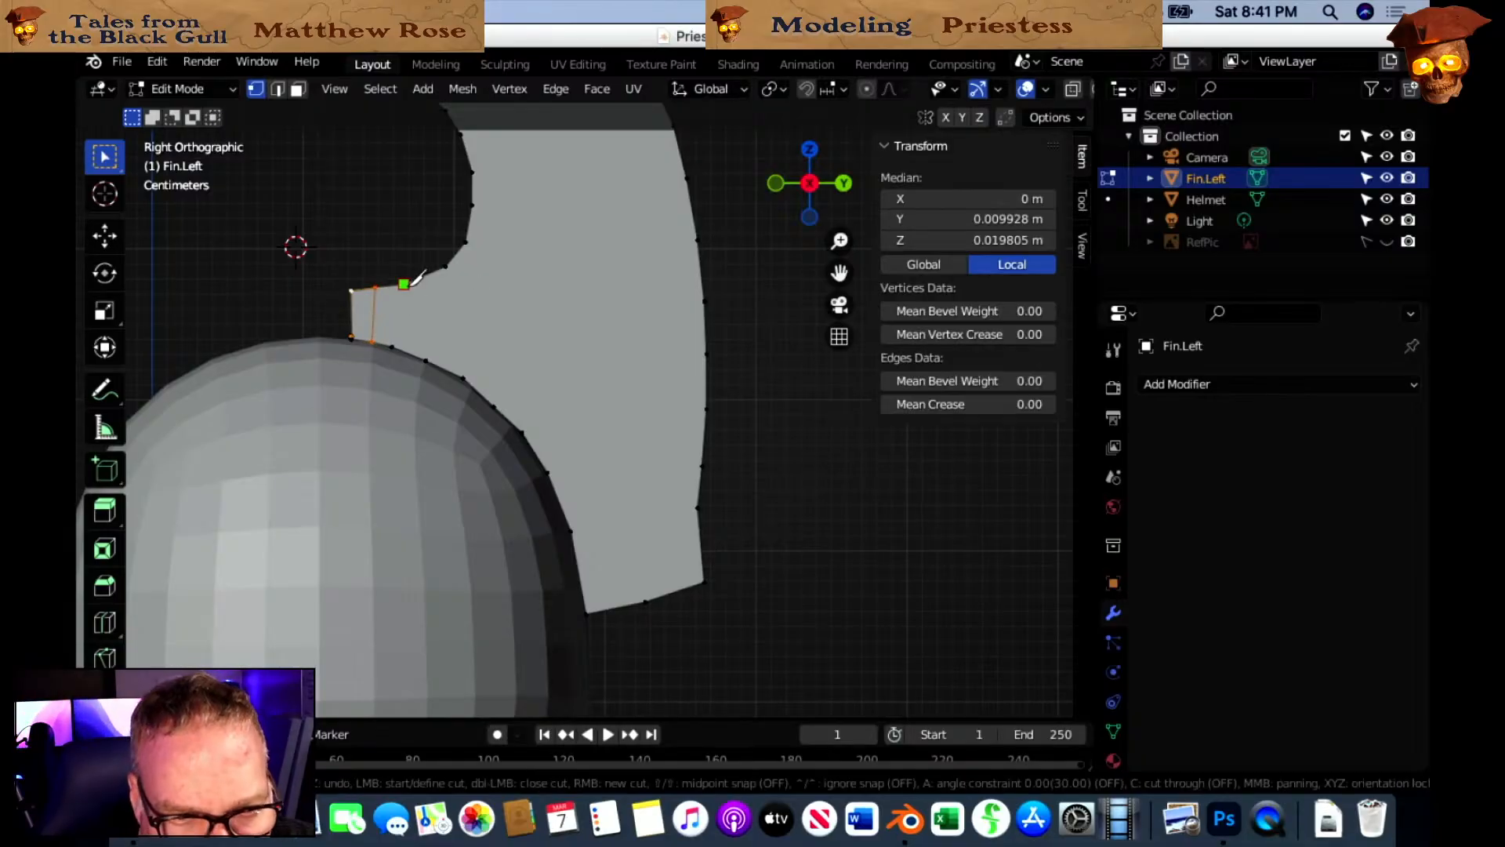
click(405, 282)
click(392, 345)
key(Return)
Knife-cut two more edges from the next vertices of the fin's inner curve down to the matching vertices along the Helmet.
key(k)
click(445, 265)
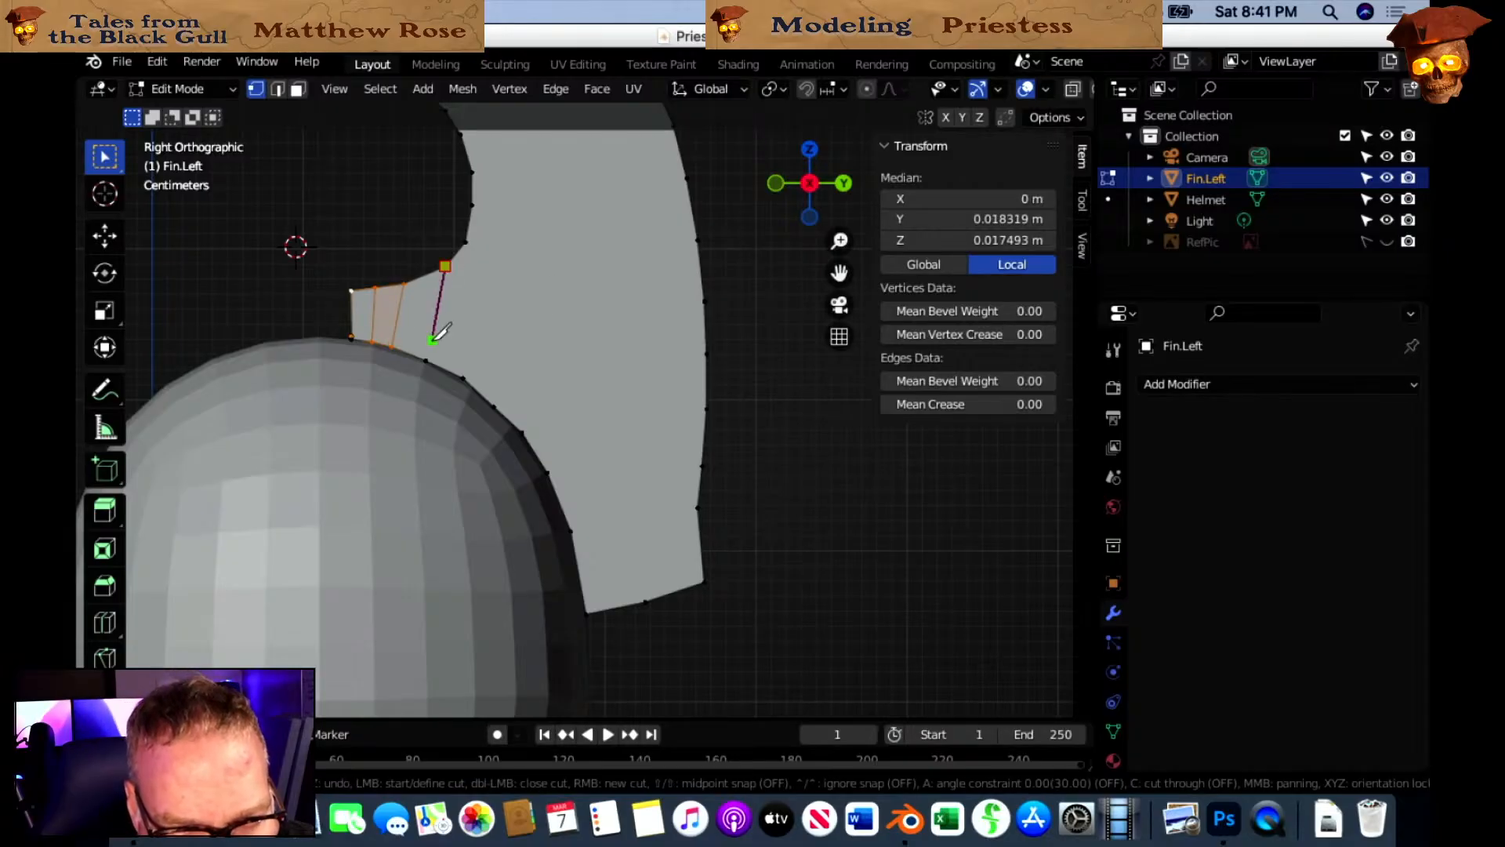
click(427, 357)
key(Return)
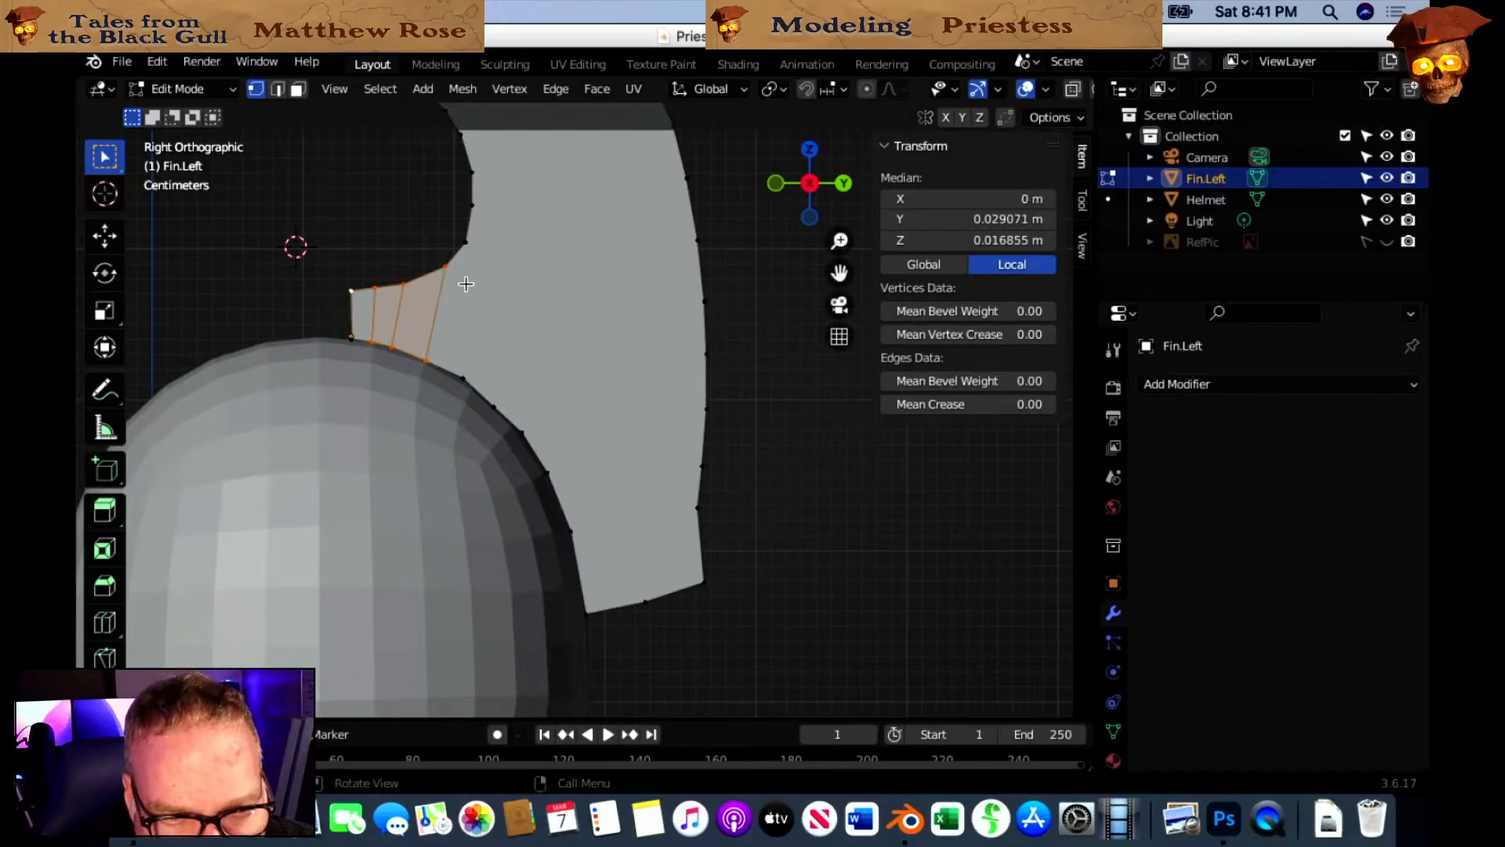
key(k)
click(466, 242)
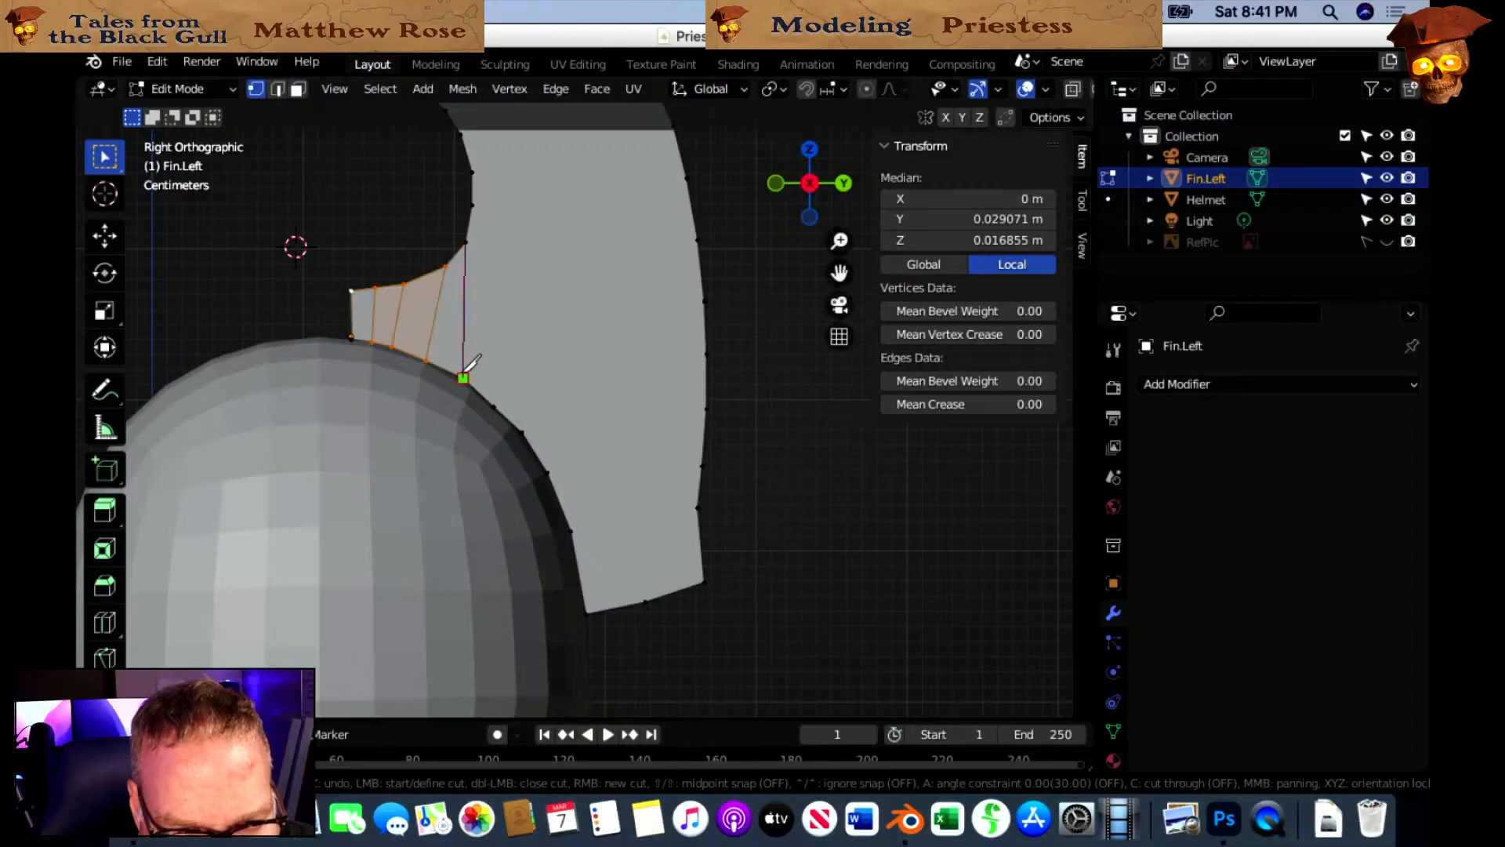
click(462, 376)
key(Return)
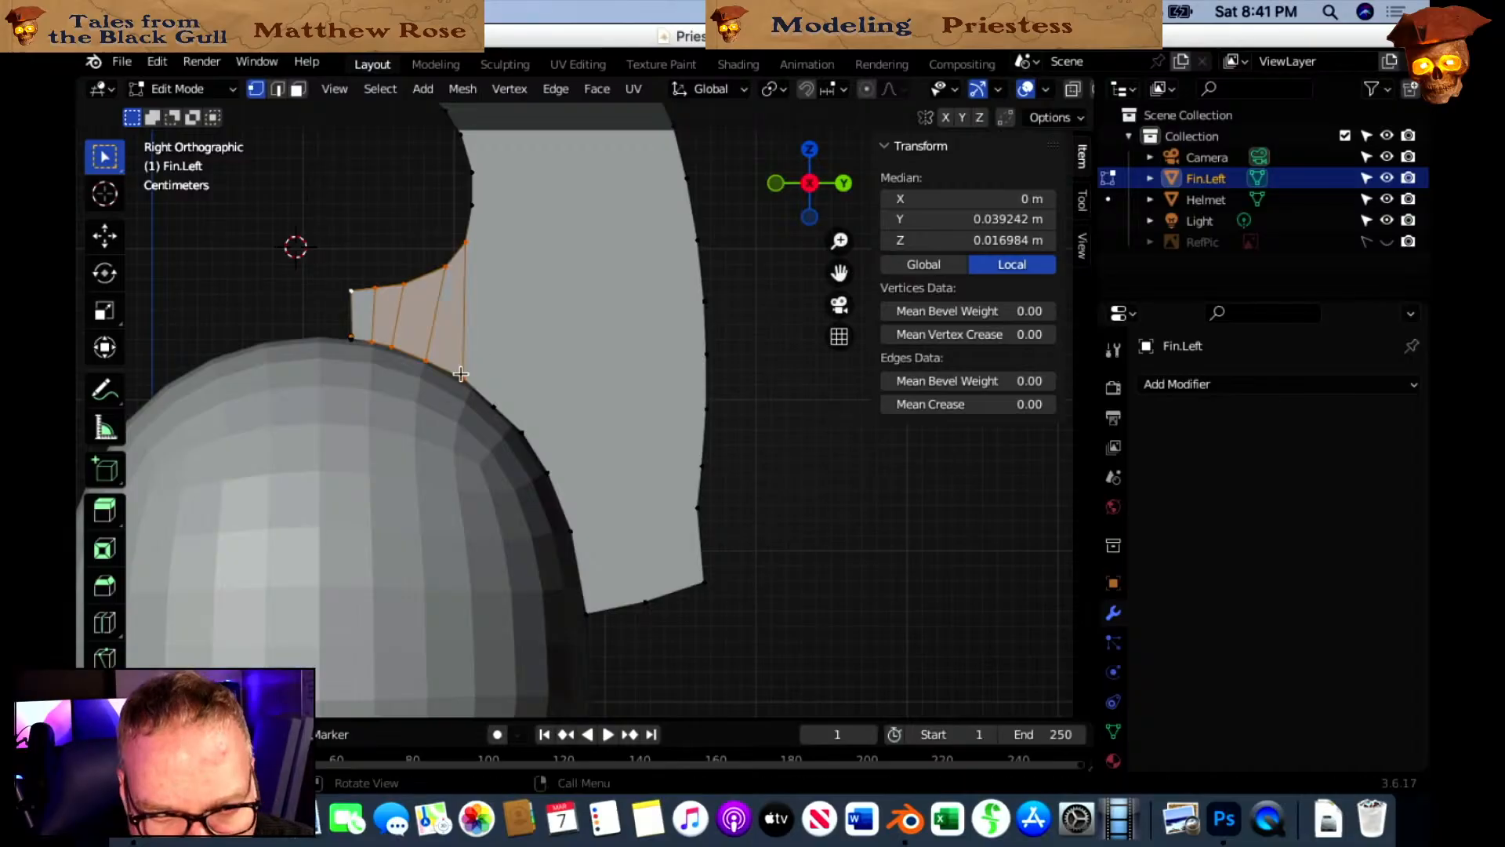
Knife-cut a nearly horizontal edge across the fin from the next Helmet-side vertex to the opposite outer-edge vertex.
key(k)
click(493, 407)
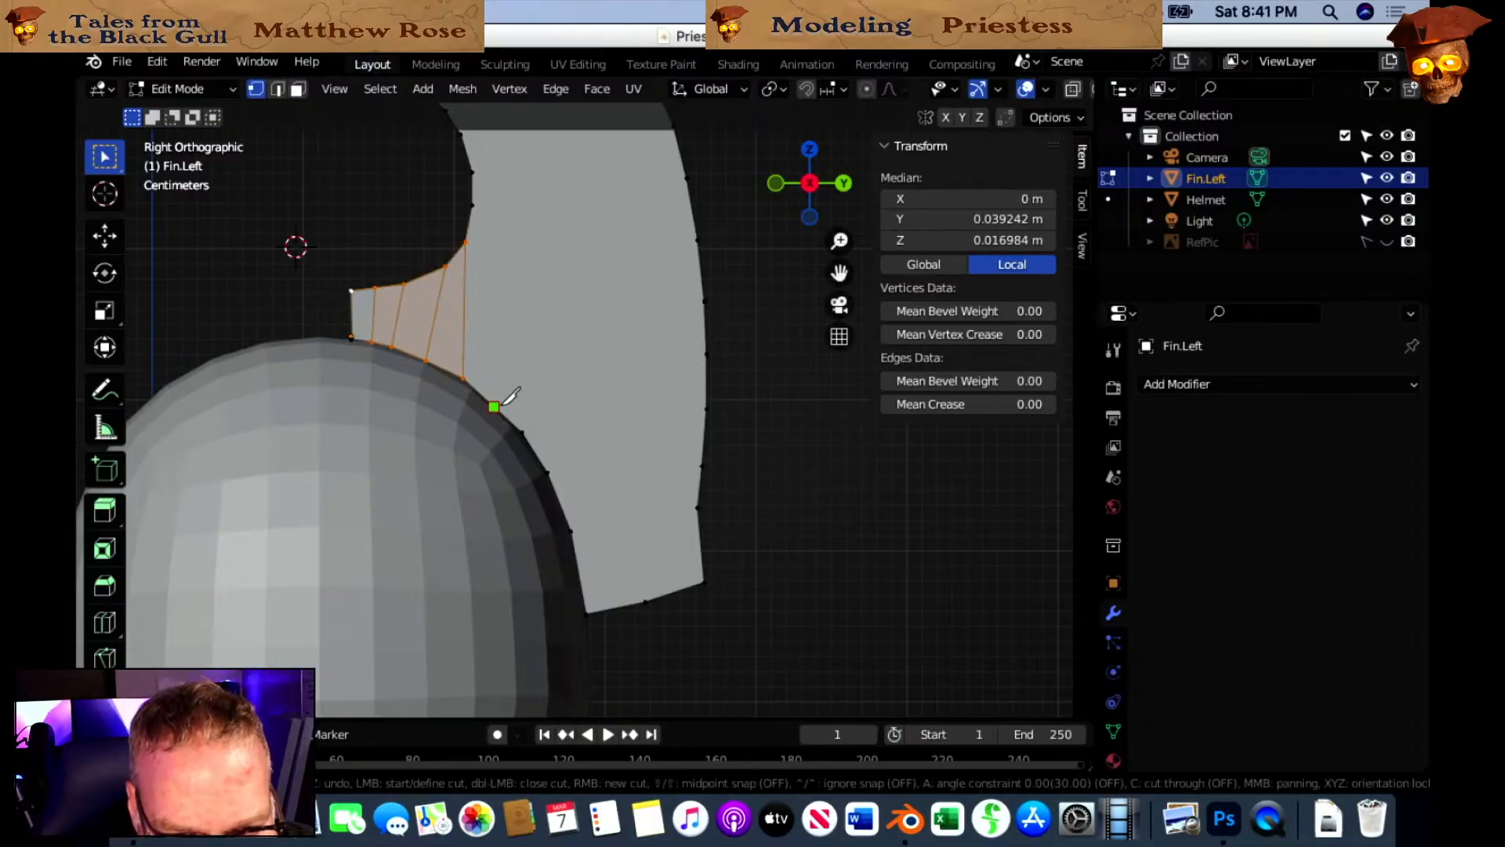
click(706, 407)
key(Return)
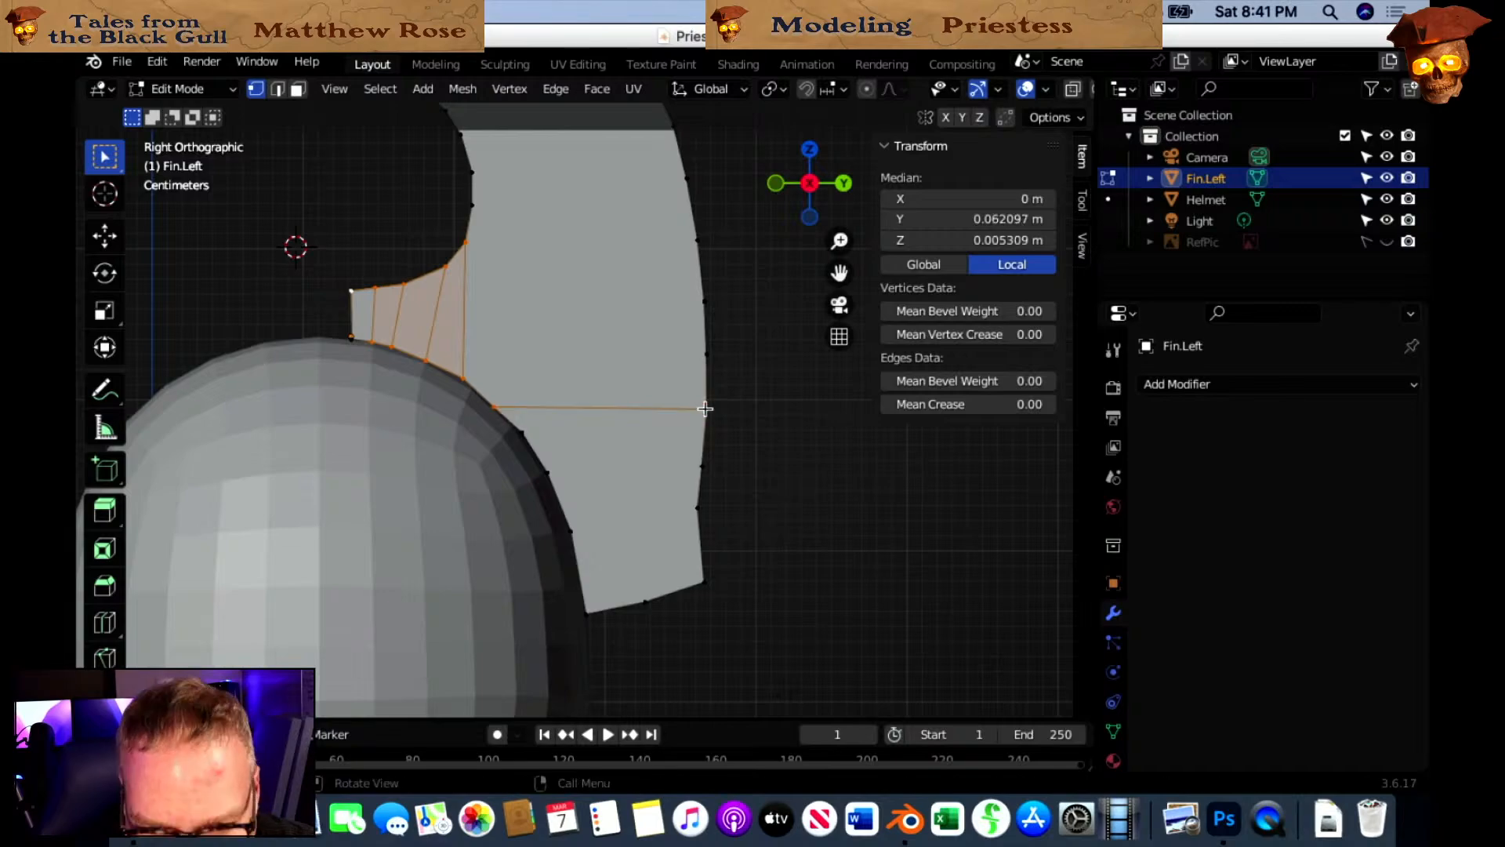
Knife-cut a horizontal edge across the fin from the next Helmet-side vertex, just below the existing full-width cut, to the outer edge.
middle_drag(757, 455, 723, 447)
scroll(723, 447, down, 2)
key(k)
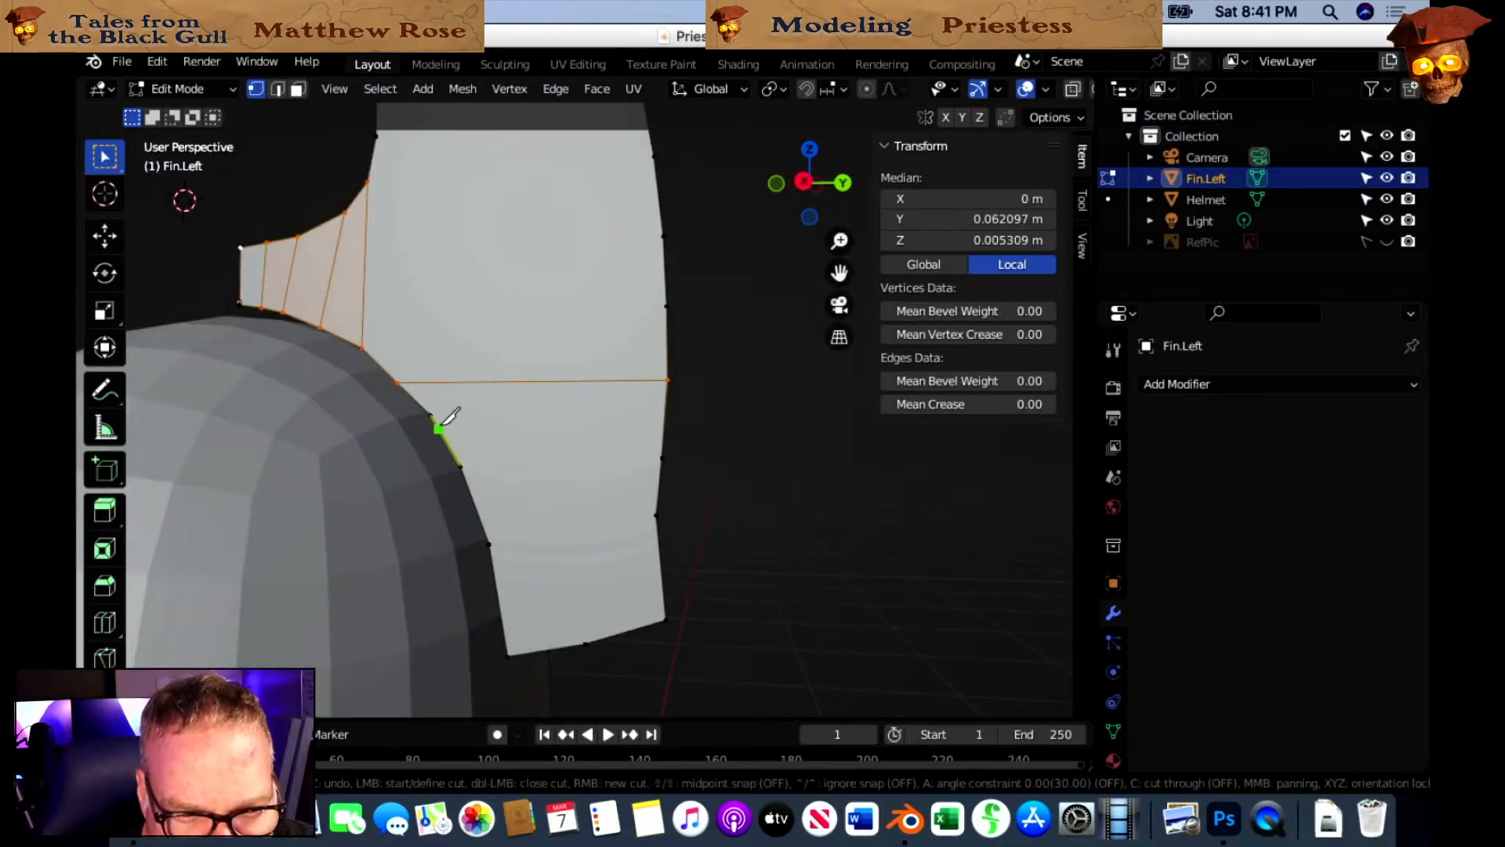
click(436, 414)
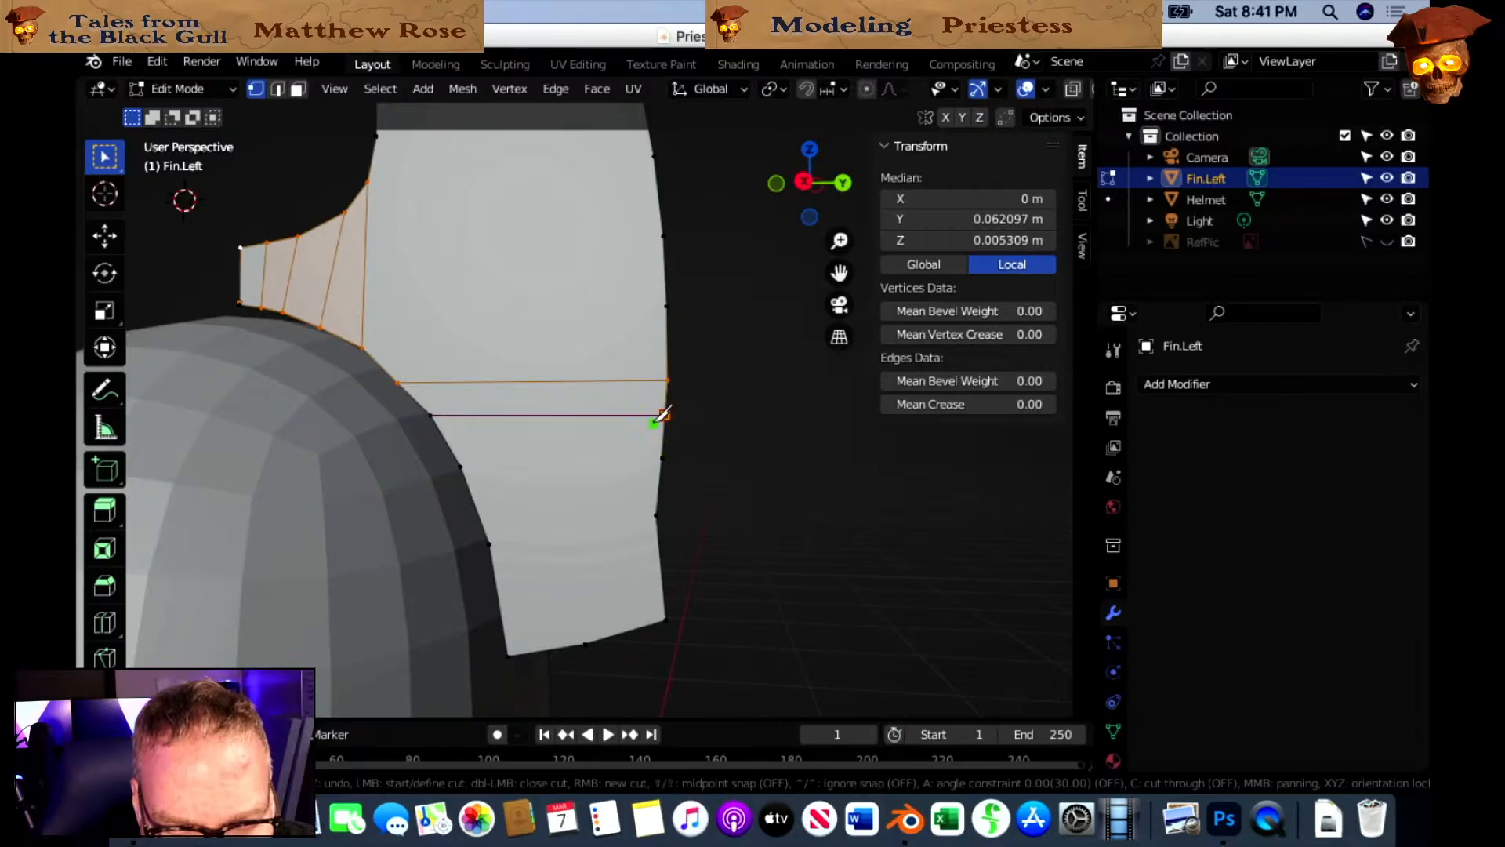
click(654, 423)
key(Return)
Knife-cut two more edges across the fin's lower part, joining the next two Helmet-side vertices to the matching outer-edge vertices.
key(k)
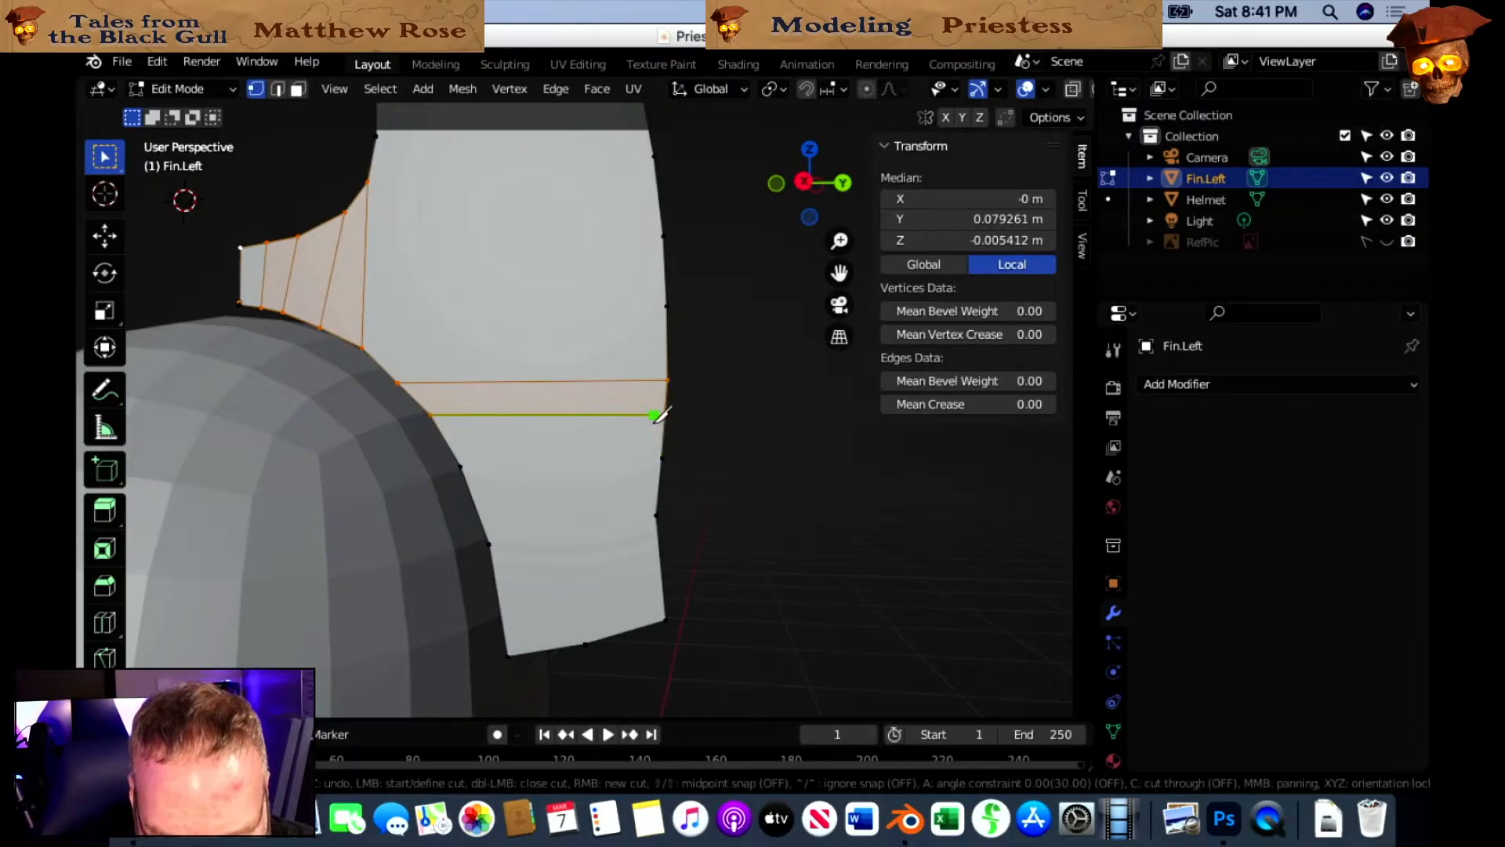
click(461, 465)
click(663, 457)
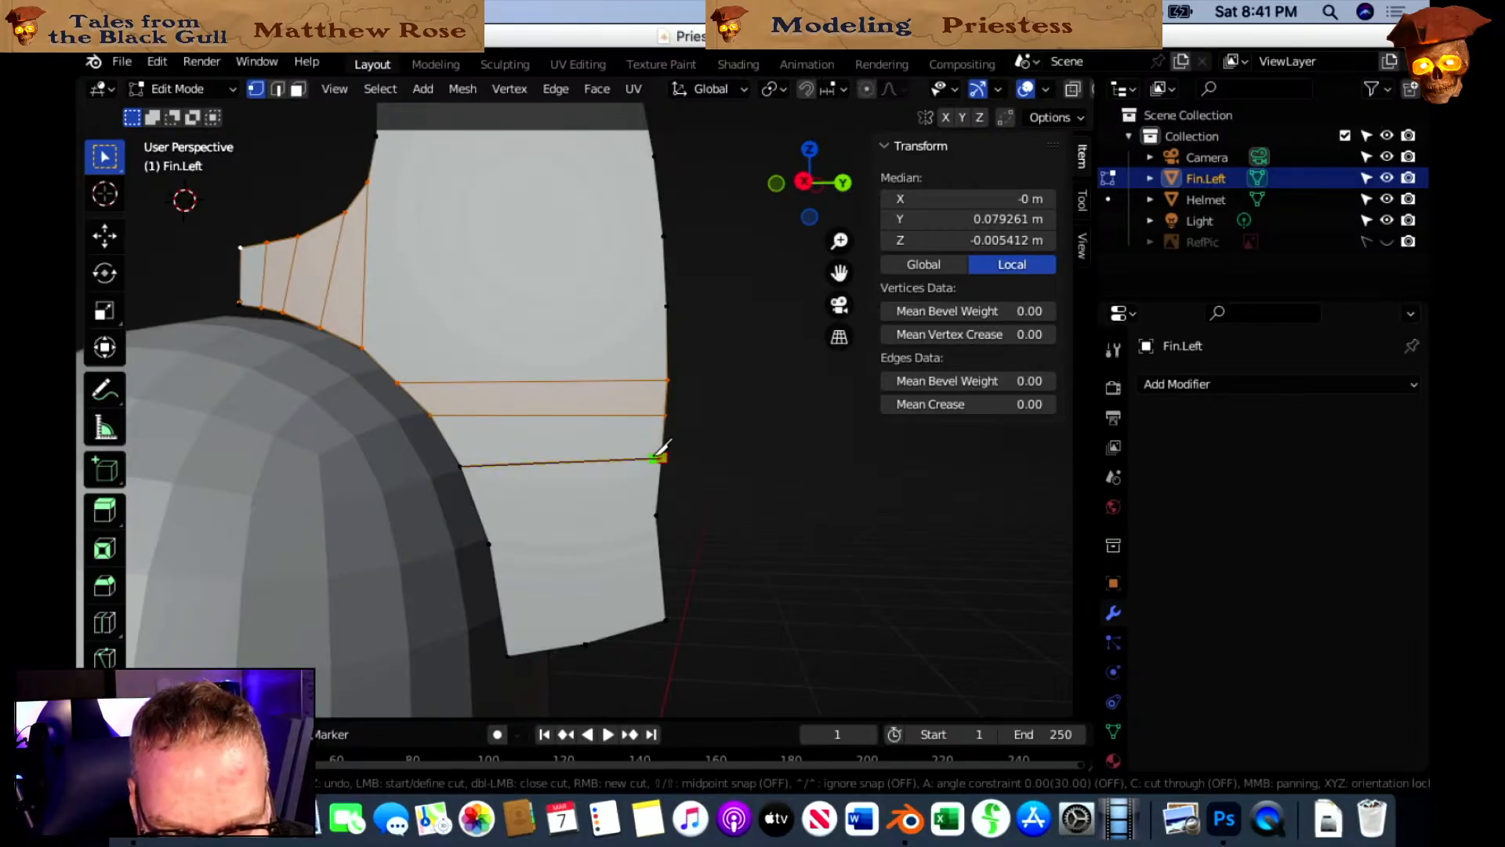
key(Return)
key(k)
click(491, 542)
click(654, 516)
key(Return)
Knife-cut a lengthwise line from the middle vertex of the fin's bottom edge up through the cross cuts to the uppermost full-width one.
key(k)
click(584, 640)
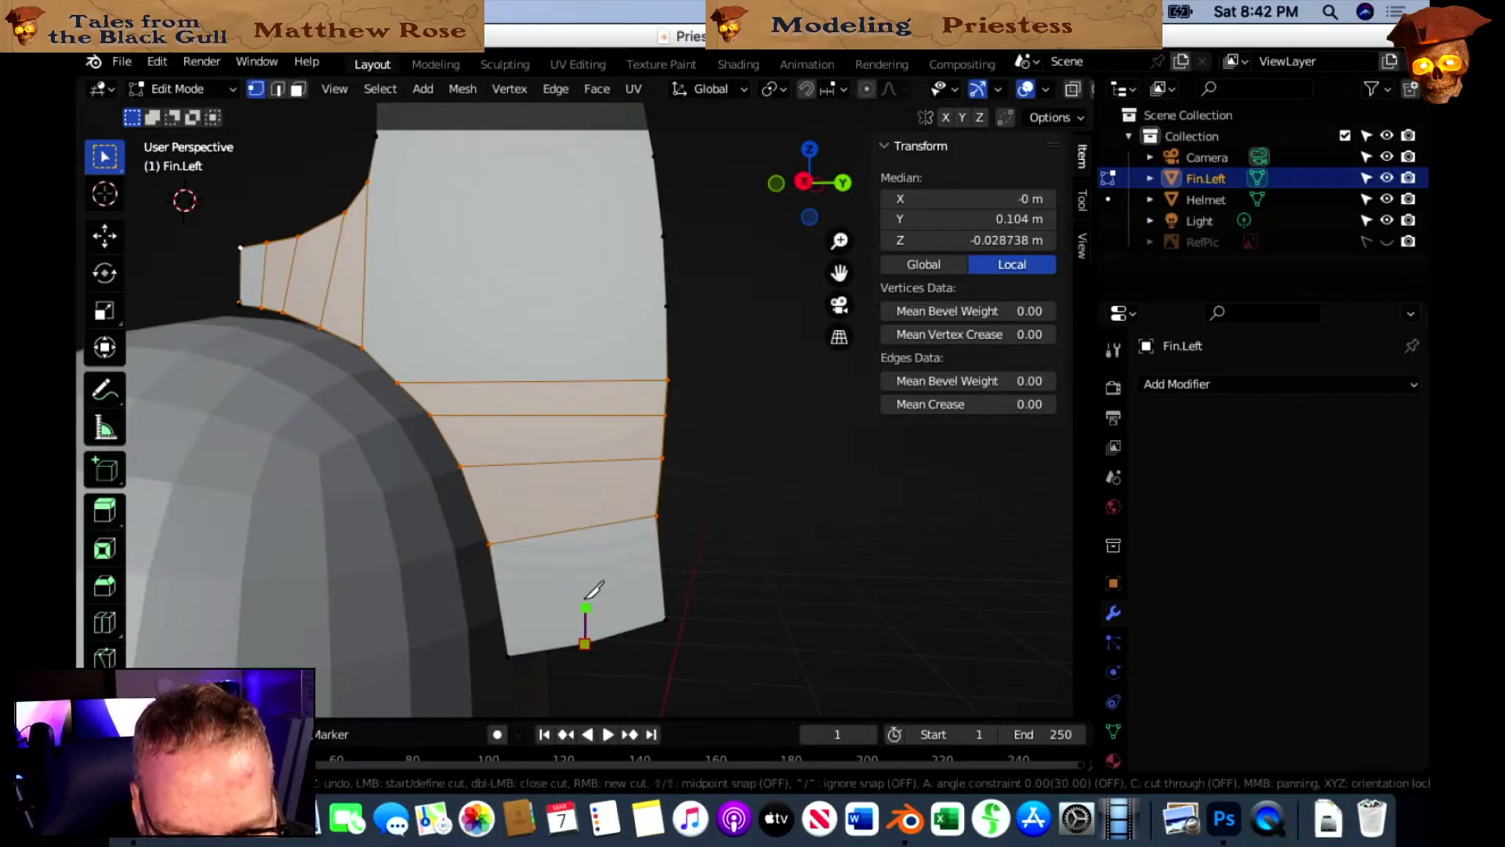
click(539, 463)
click(506, 415)
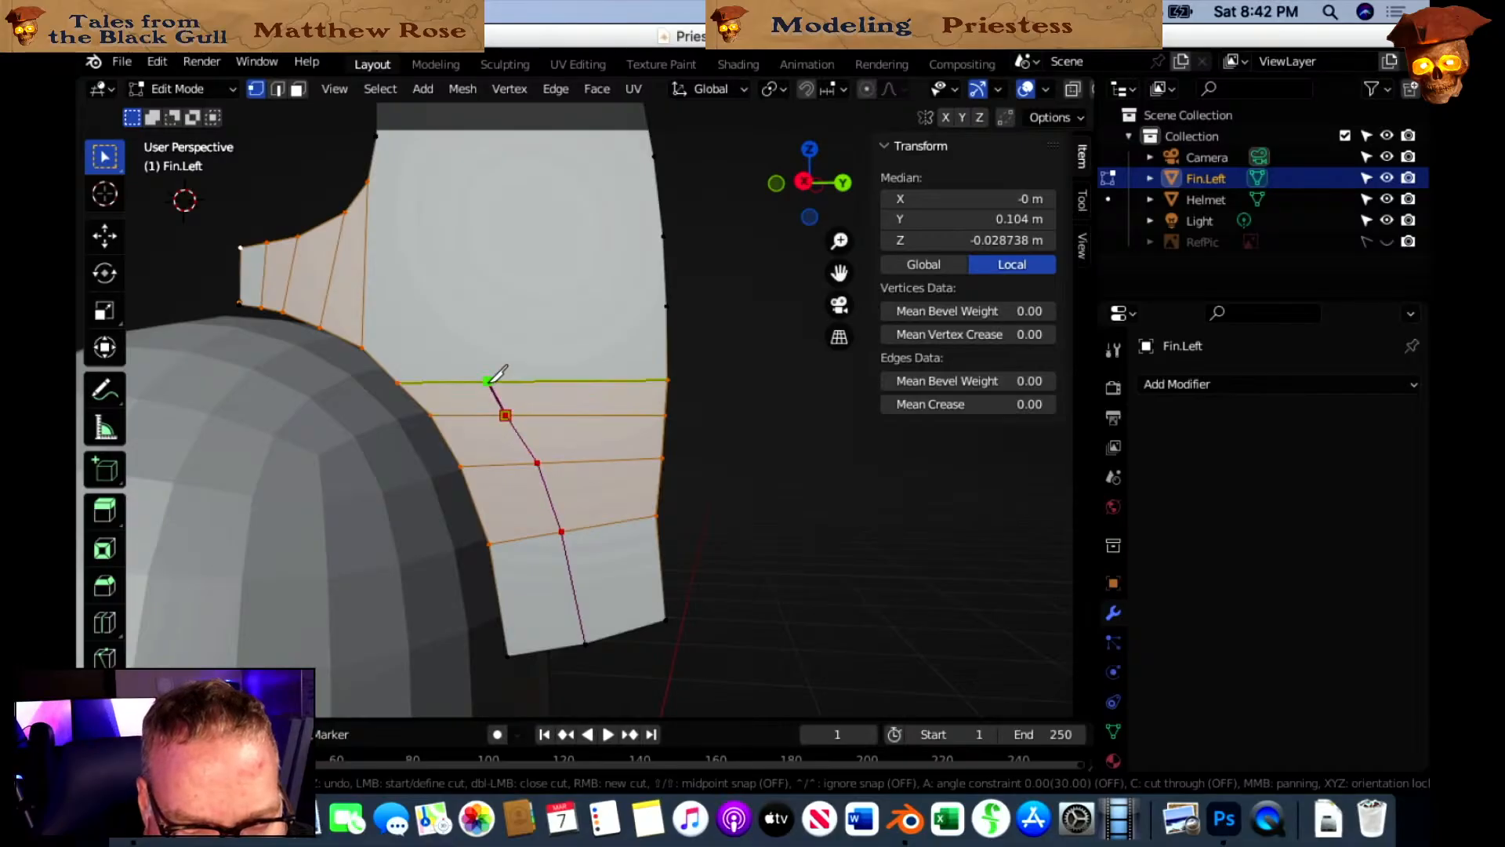
click(482, 382)
key(Return)
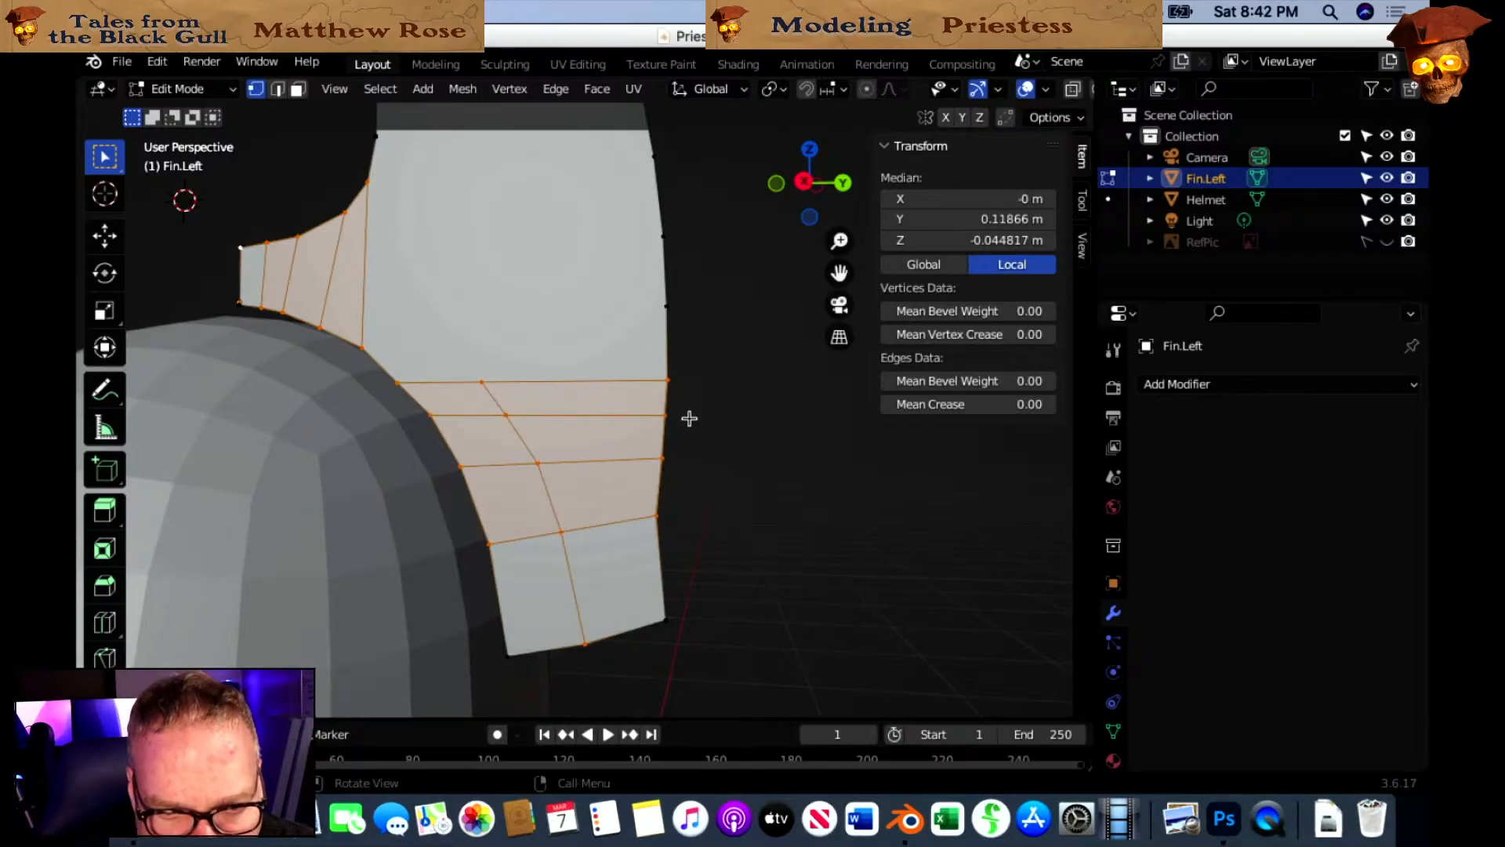
Knife-cut a second lengthwise line, nearer the outer edge, from the uppermost full-width cut down to the fin's bottom edge.
key(k)
click(587, 382)
click(591, 415)
click(597, 461)
click(604, 523)
click(628, 631)
key(Return)
Knife-cut a line from the next outer-edge vertex above the grid across the fin and through the front strips, just above the Helmet, to the tip.
scroll(716, 431, down, 5)
middle_drag(716, 430, 613, 514)
scroll(689, 468, up, 3)
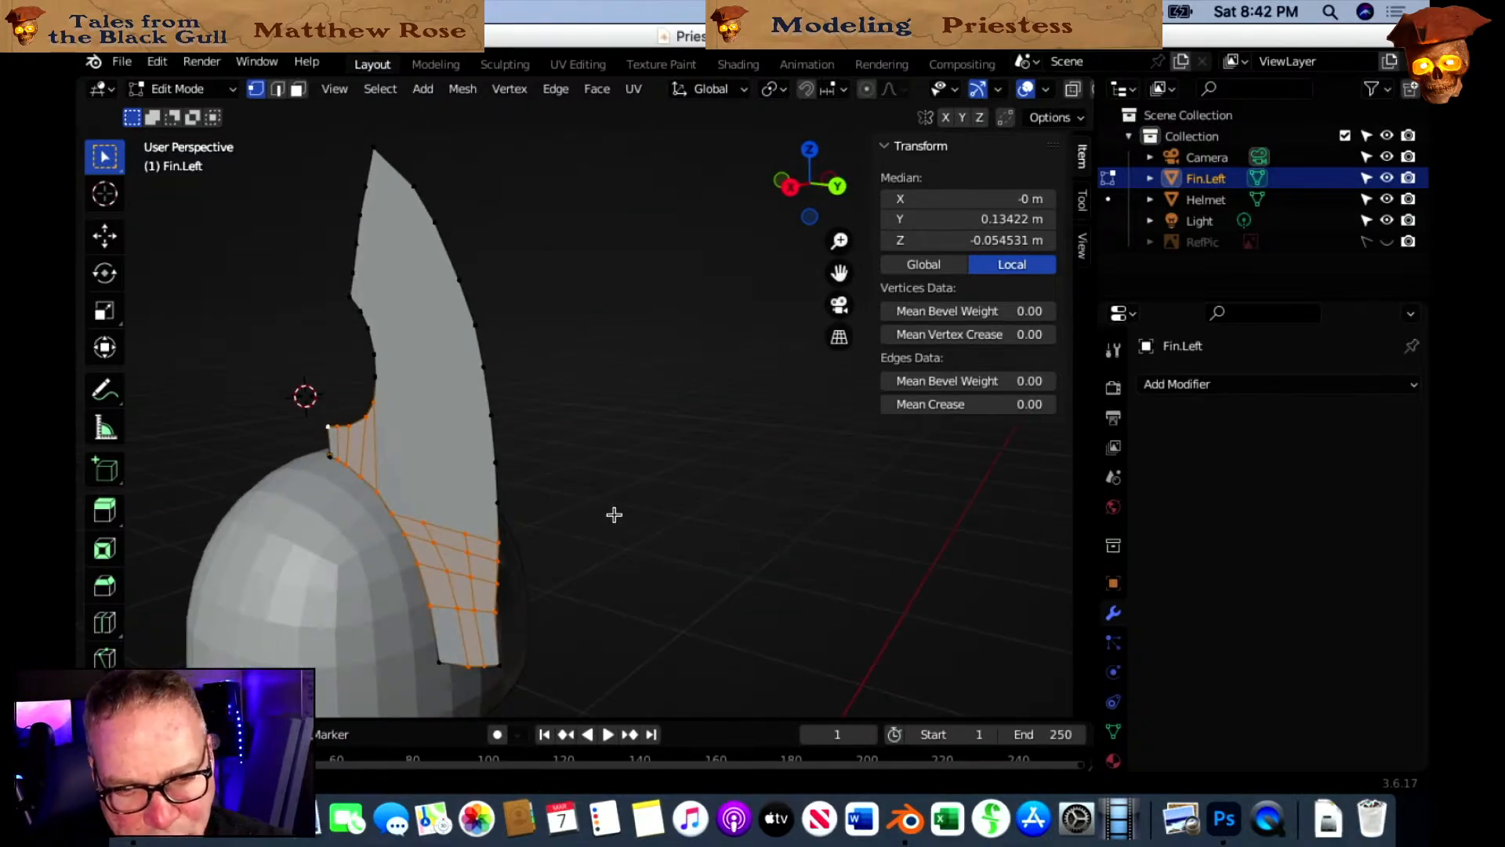
scroll(659, 493, up, 1)
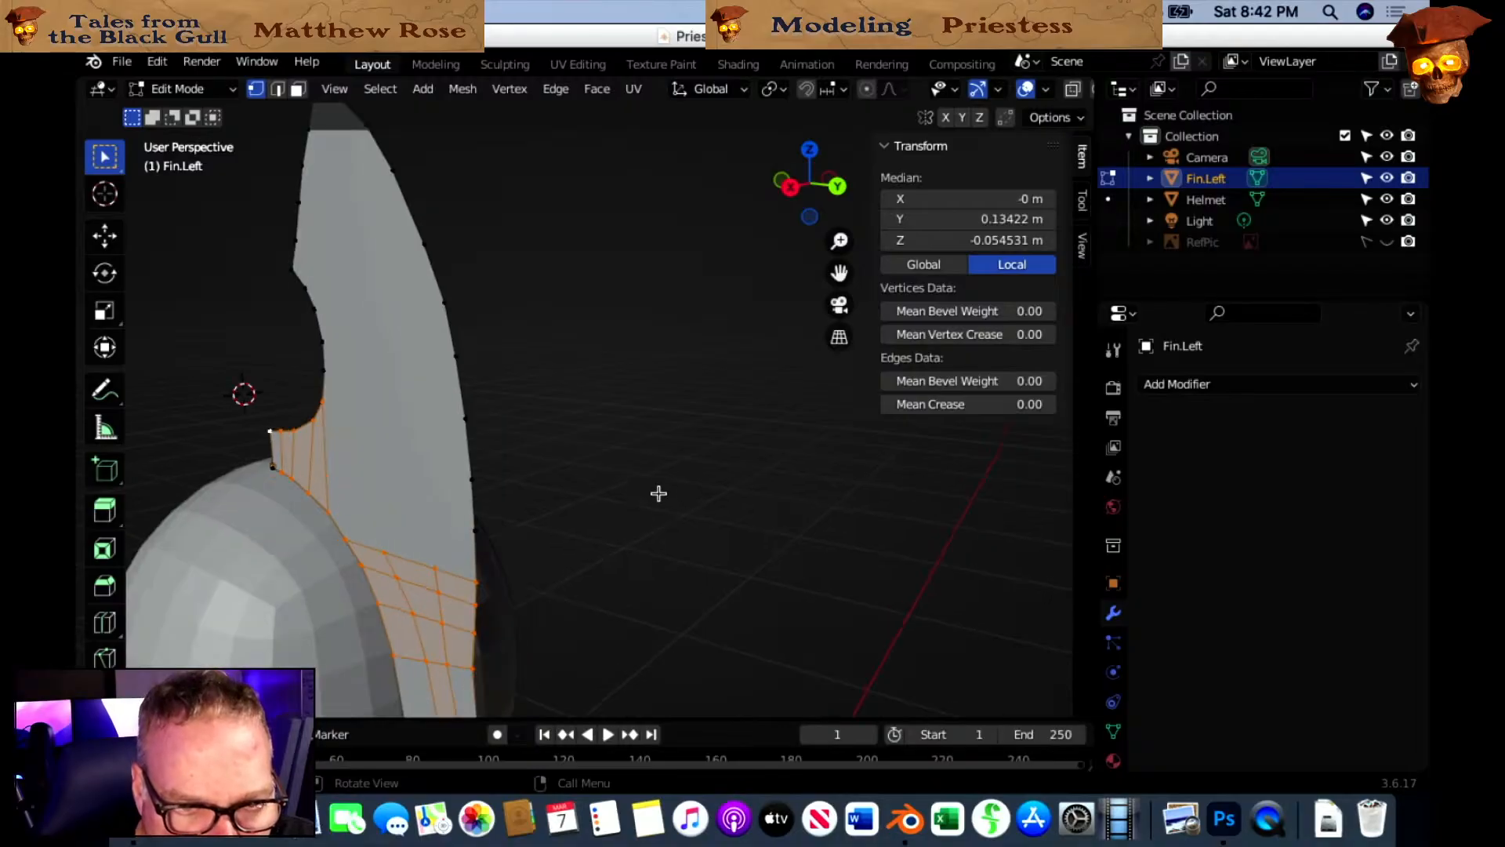
middle_drag(554, 518, 682, 504)
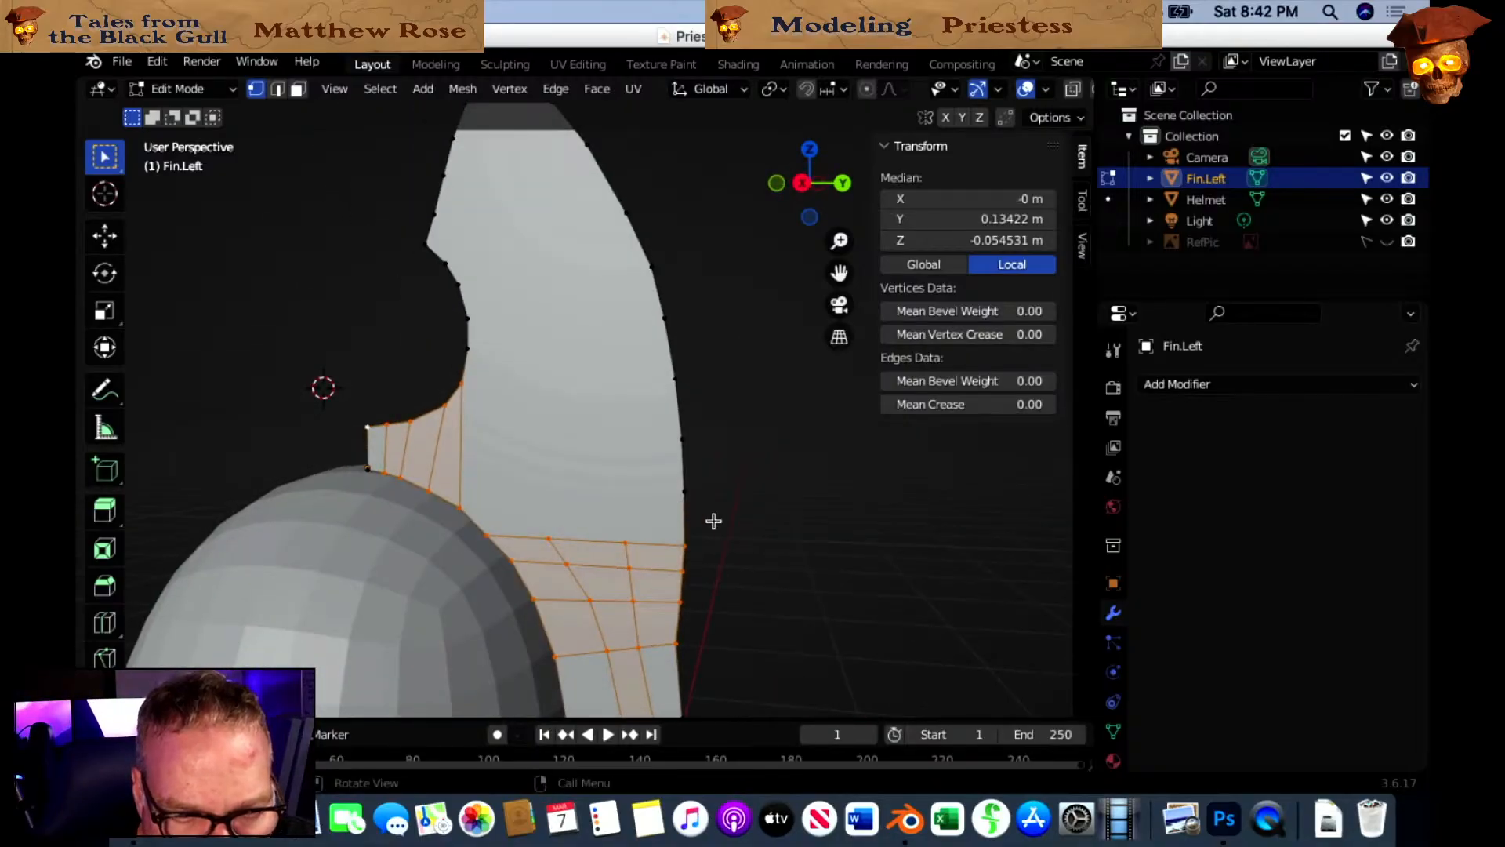
scroll(713, 522, up, 2)
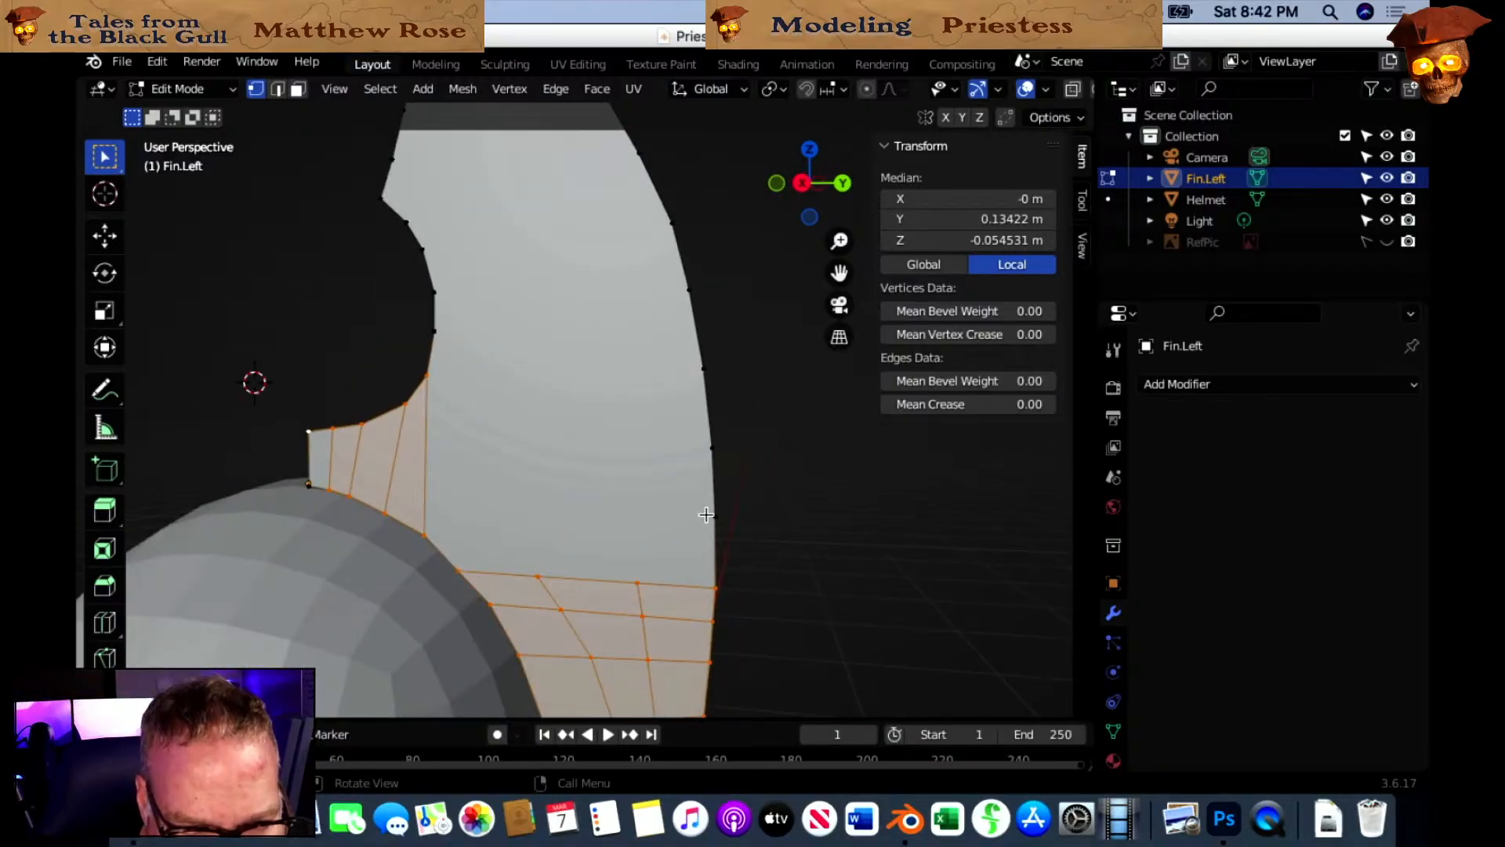
scroll(706, 514, up, 1)
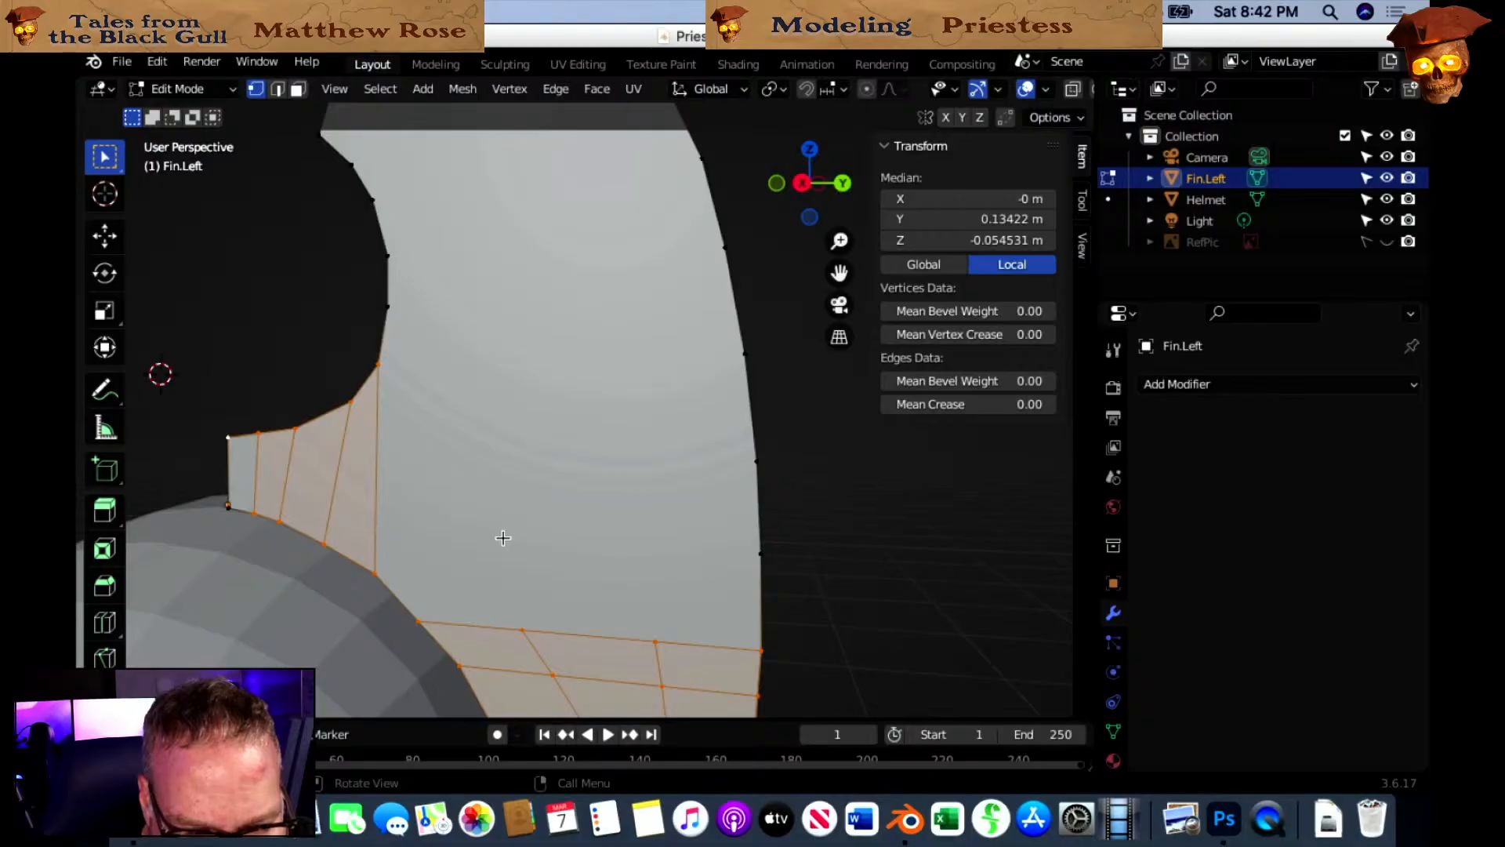
key(k)
click(761, 553)
click(376, 537)
click(328, 525)
click(282, 508)
click(228, 504)
key(Return)
Extend both lengthwise lines with knife cuts from the former top cross edge up to the new cross edge.
key(k)
click(522, 629)
click(448, 539)
key(Return)
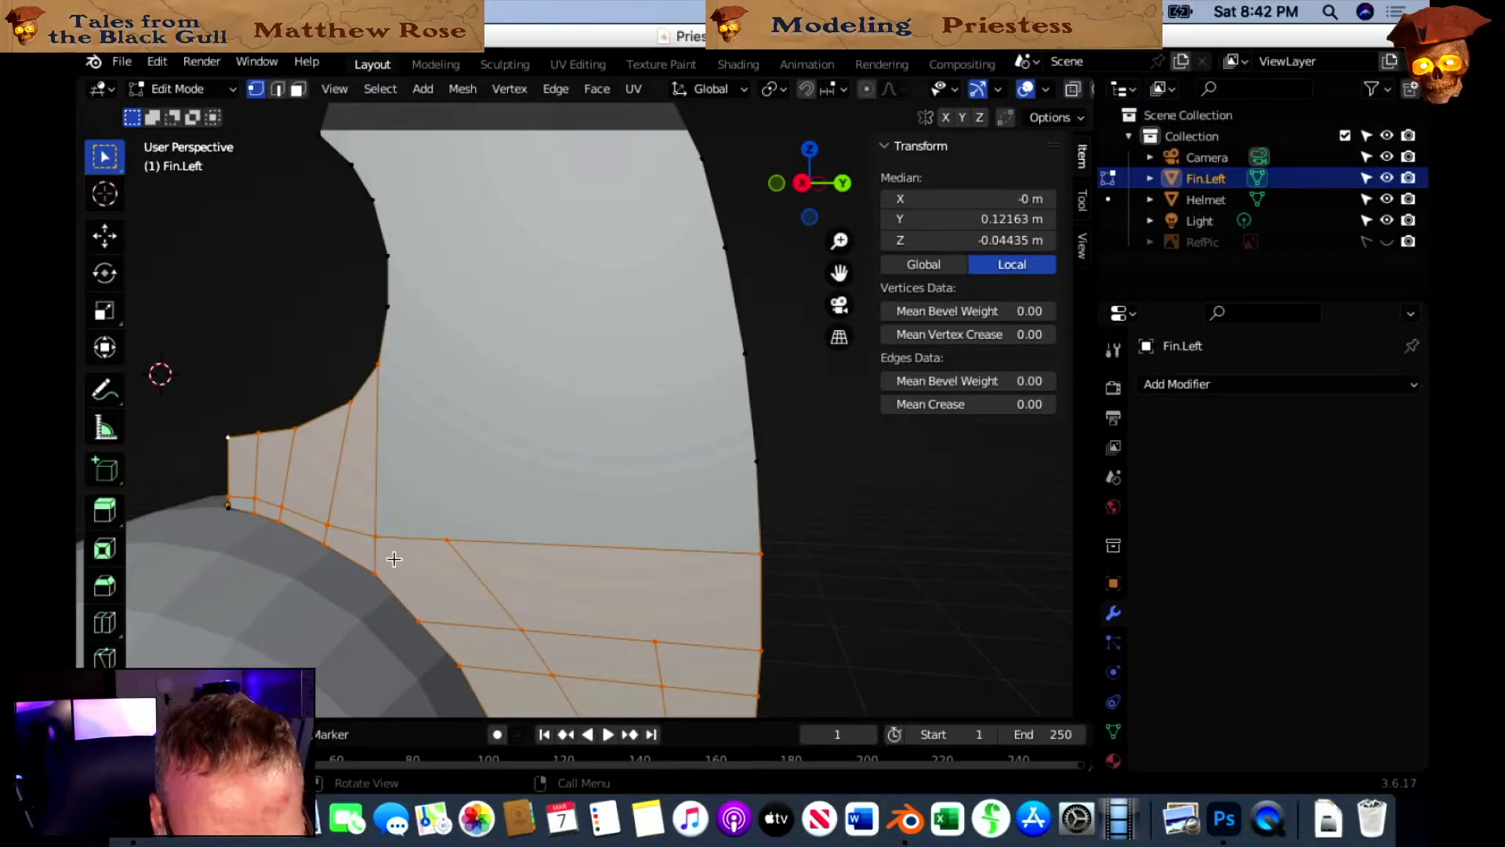
key(k)
click(656, 641)
click(612, 546)
key(Return)
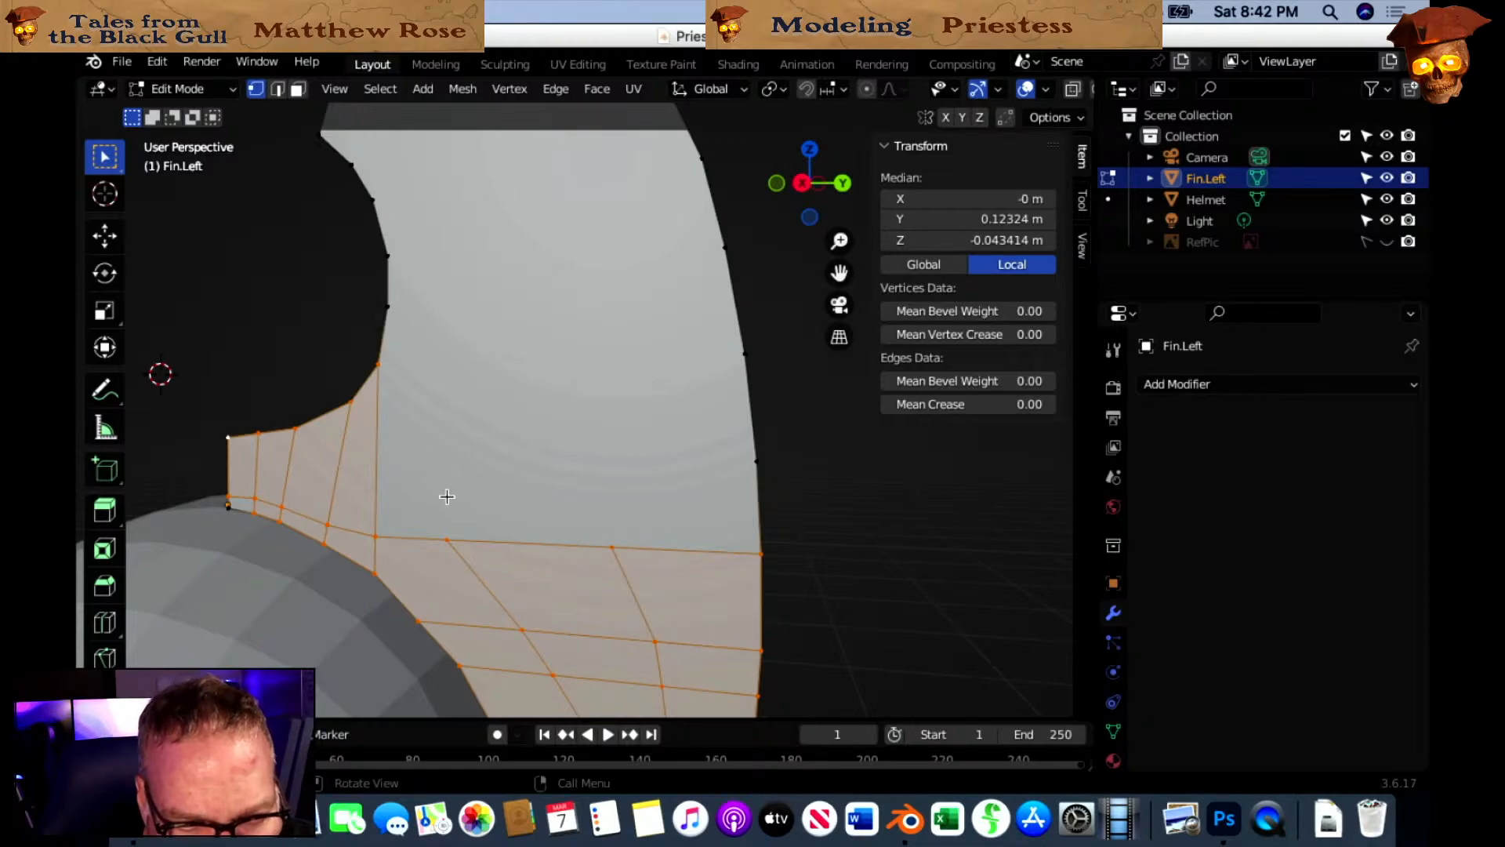
Knife-cut a nearly level line from the next higher outer-edge vertex through the middle of the front strips to the tip's front edge.
key(k)
click(757, 460)
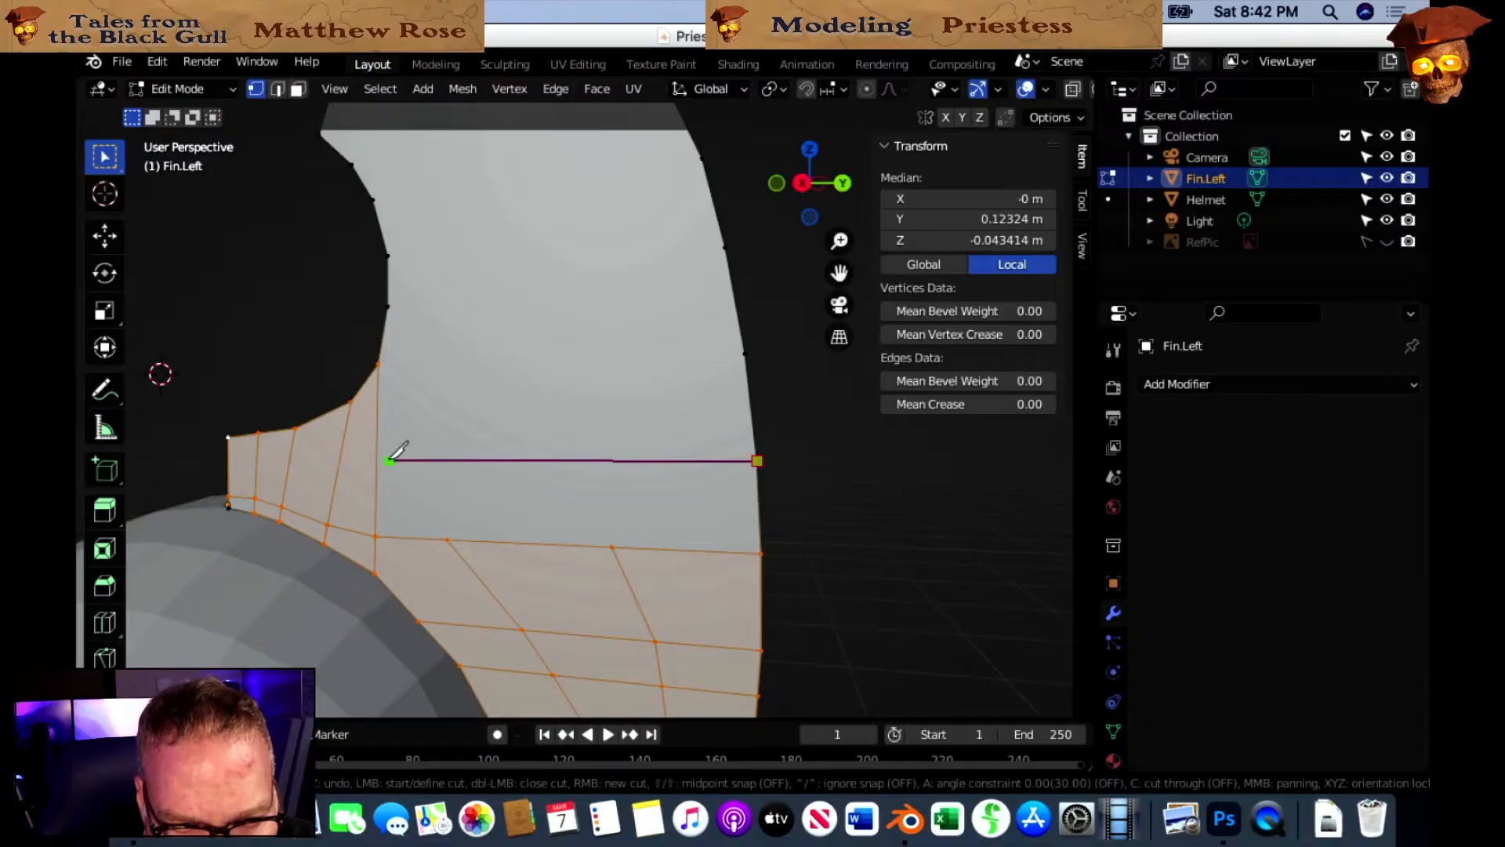
click(376, 462)
click(339, 465)
click(289, 467)
click(256, 470)
click(228, 472)
key(Return)
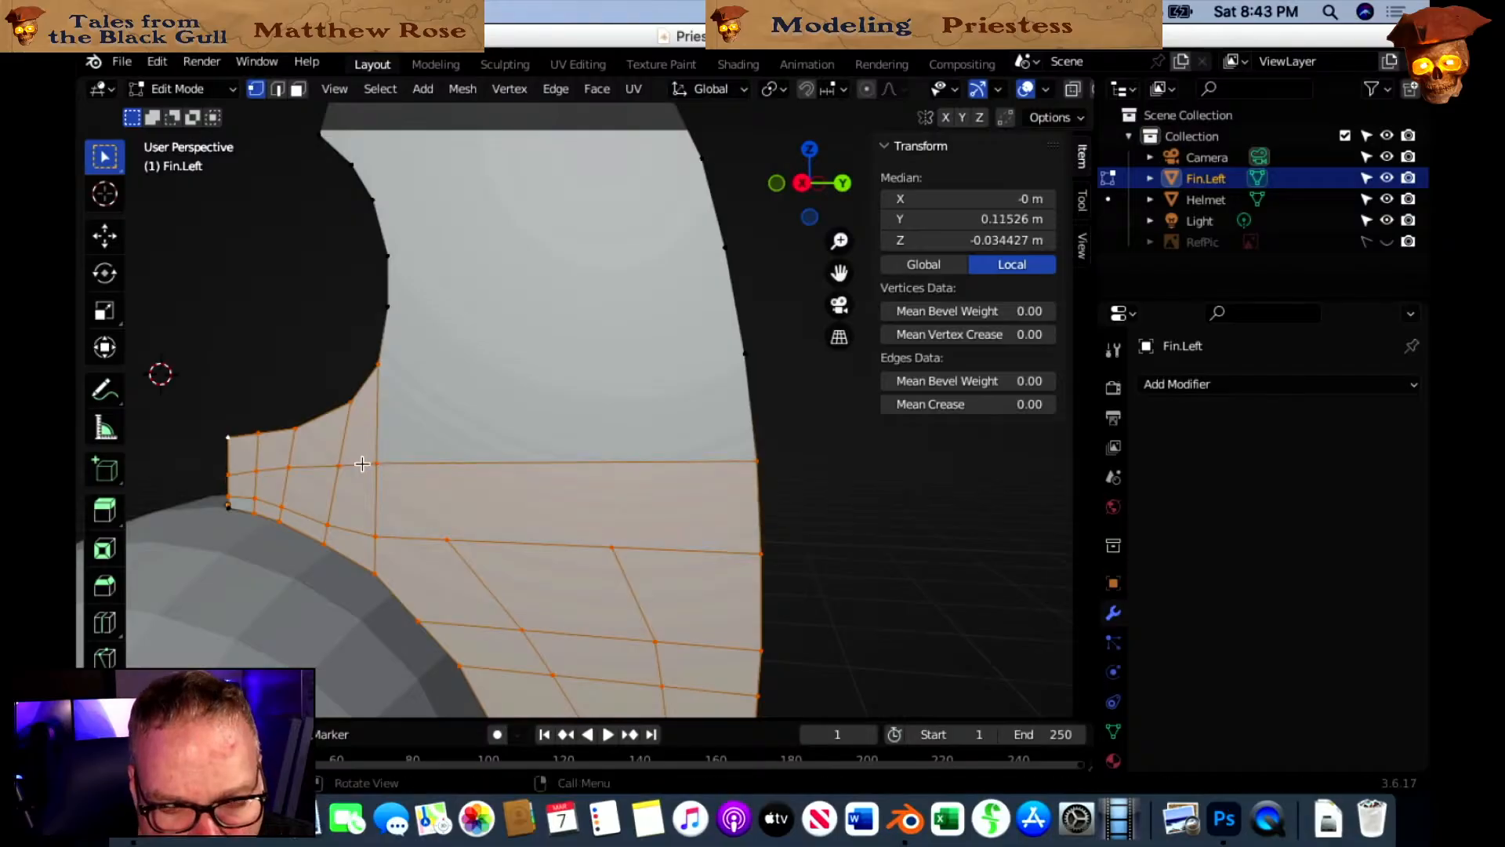
Continue the two lengthwise lines one row higher with knife cuts up to the level line through the front strips.
key(k)
click(447, 539)
click(416, 463)
key(Return)
key(k)
click(612, 546)
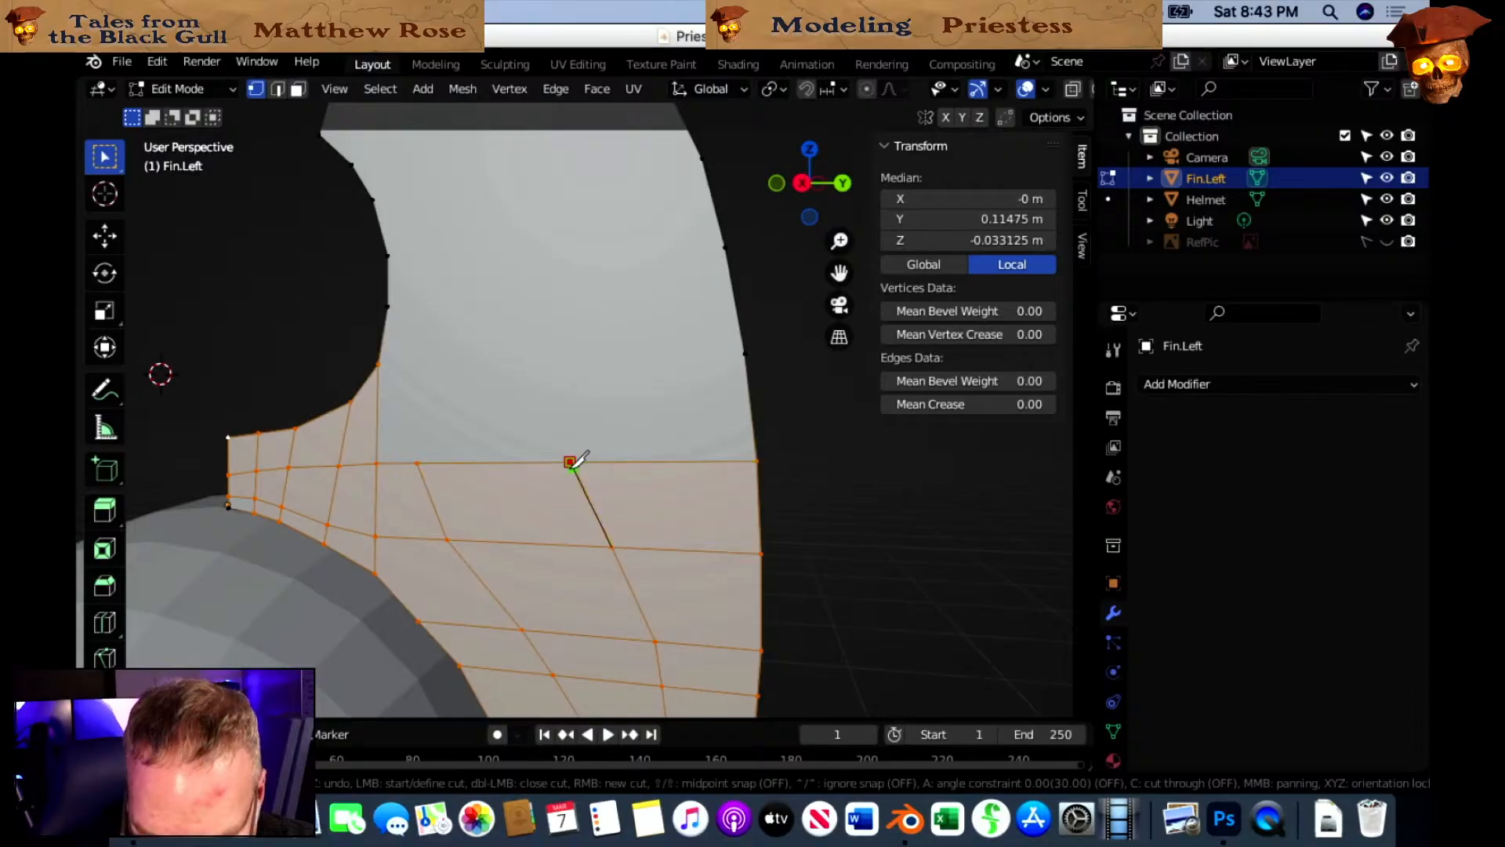
click(571, 462)
key(Return)
Knife-cut an edge from the next outer-edge vertex across to the inner-curve vertex where the front strips begin.
mouse_move(702, 544)
middle_down()
mouse_move(706, 577)
mouse_move(701, 557)
middle_up()
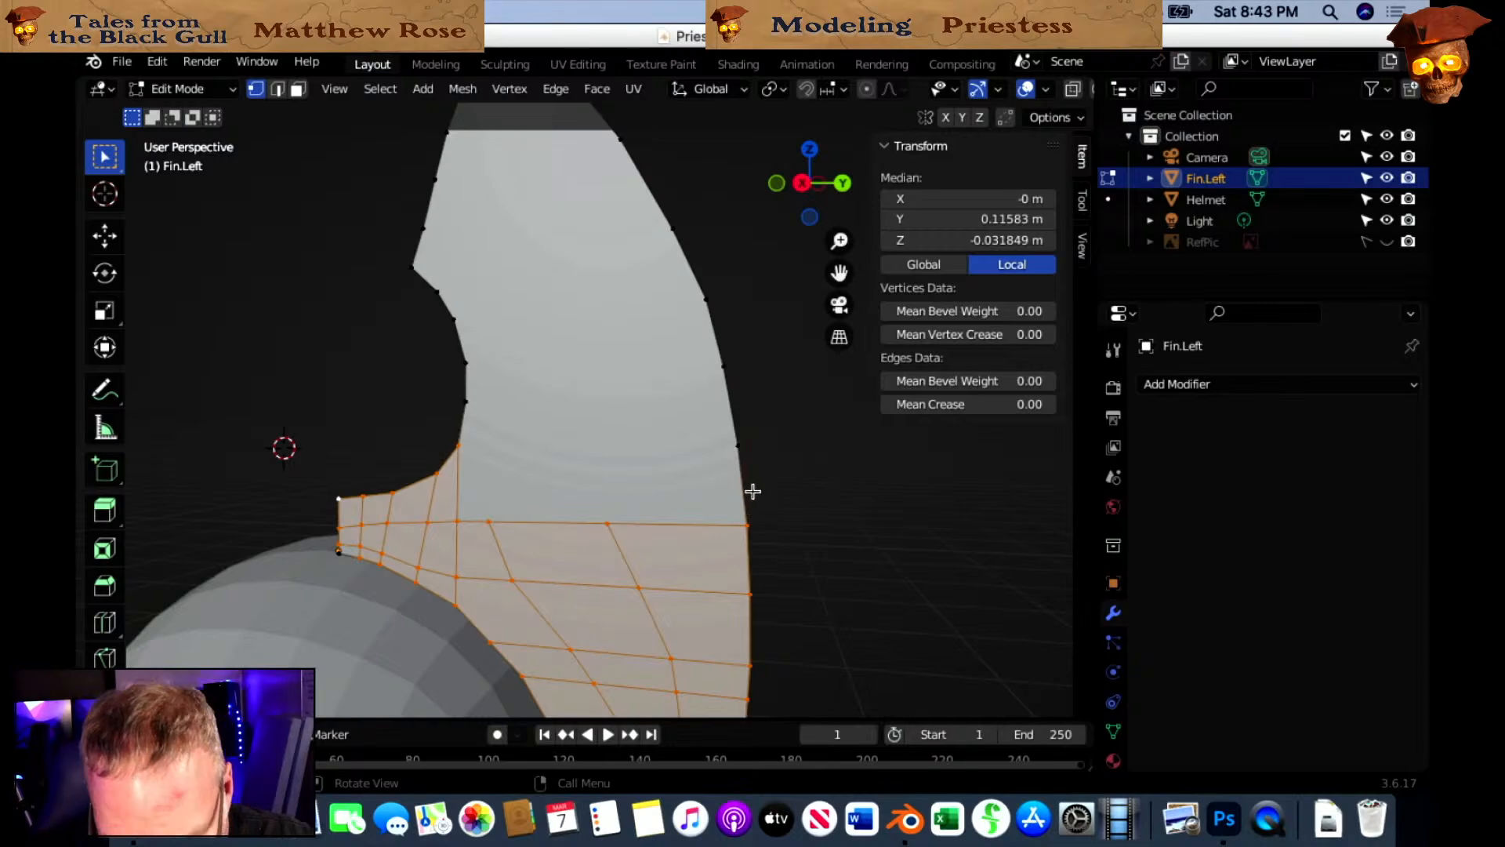
key(k)
click(738, 445)
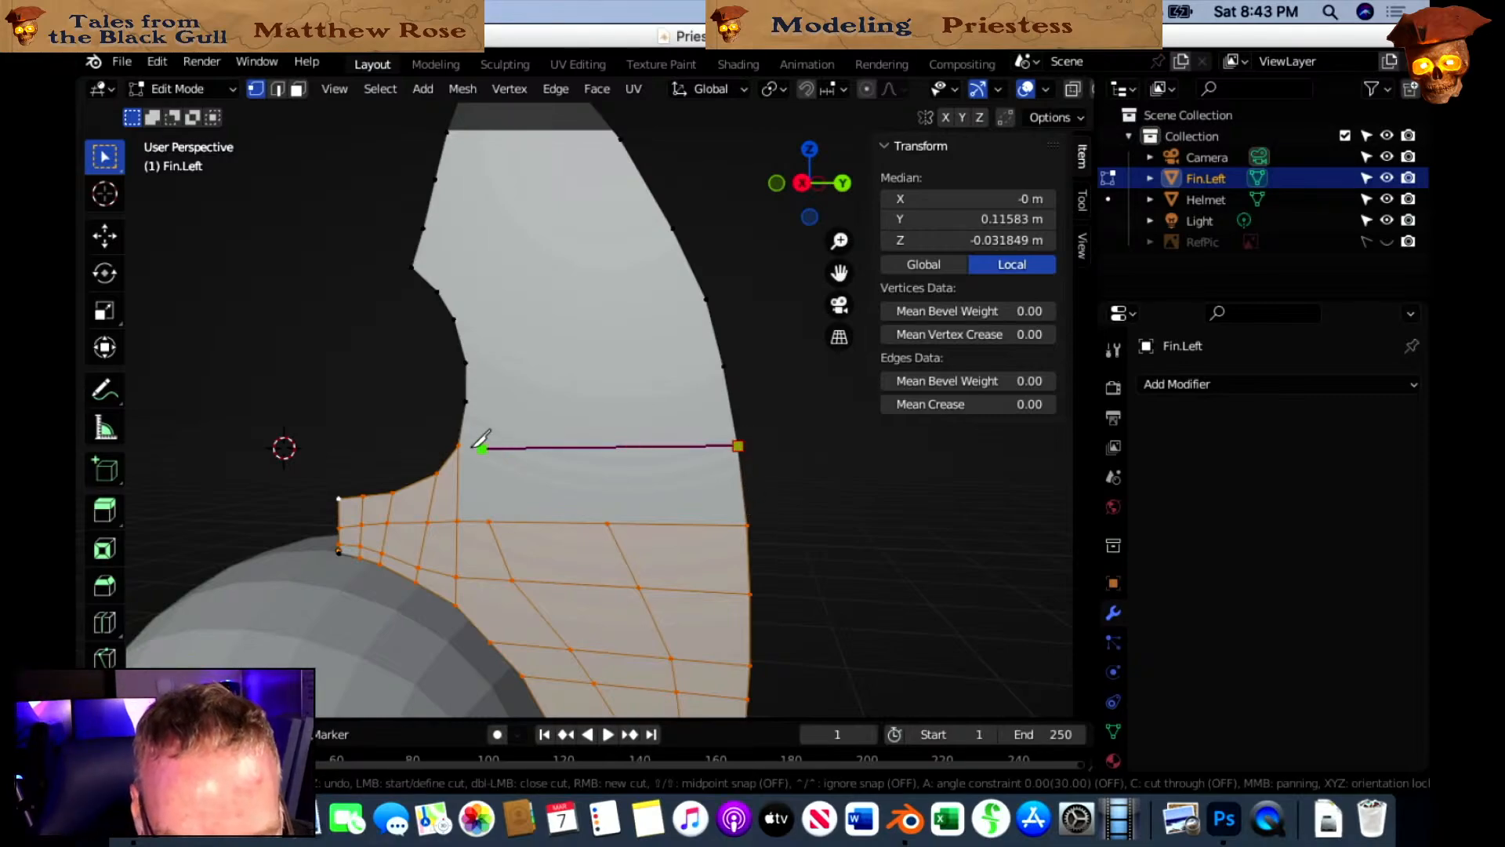
click(463, 445)
key(Return)
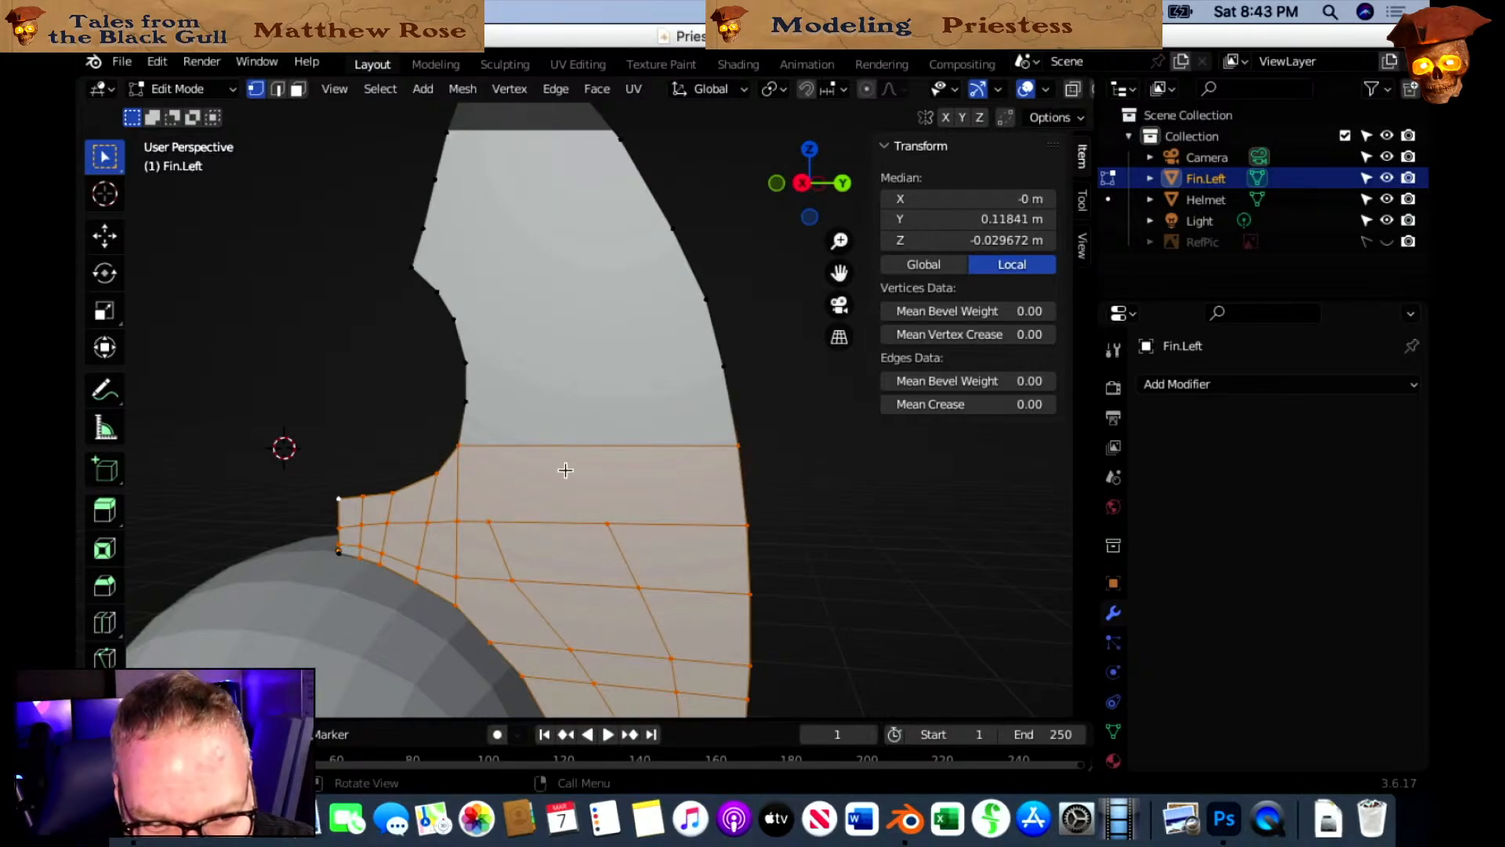
Knife-cut two edges joining the ends of both lengthwise lines to the cross edge at the base of the inner curve.
key(k)
click(598, 445)
double_click(607, 523)
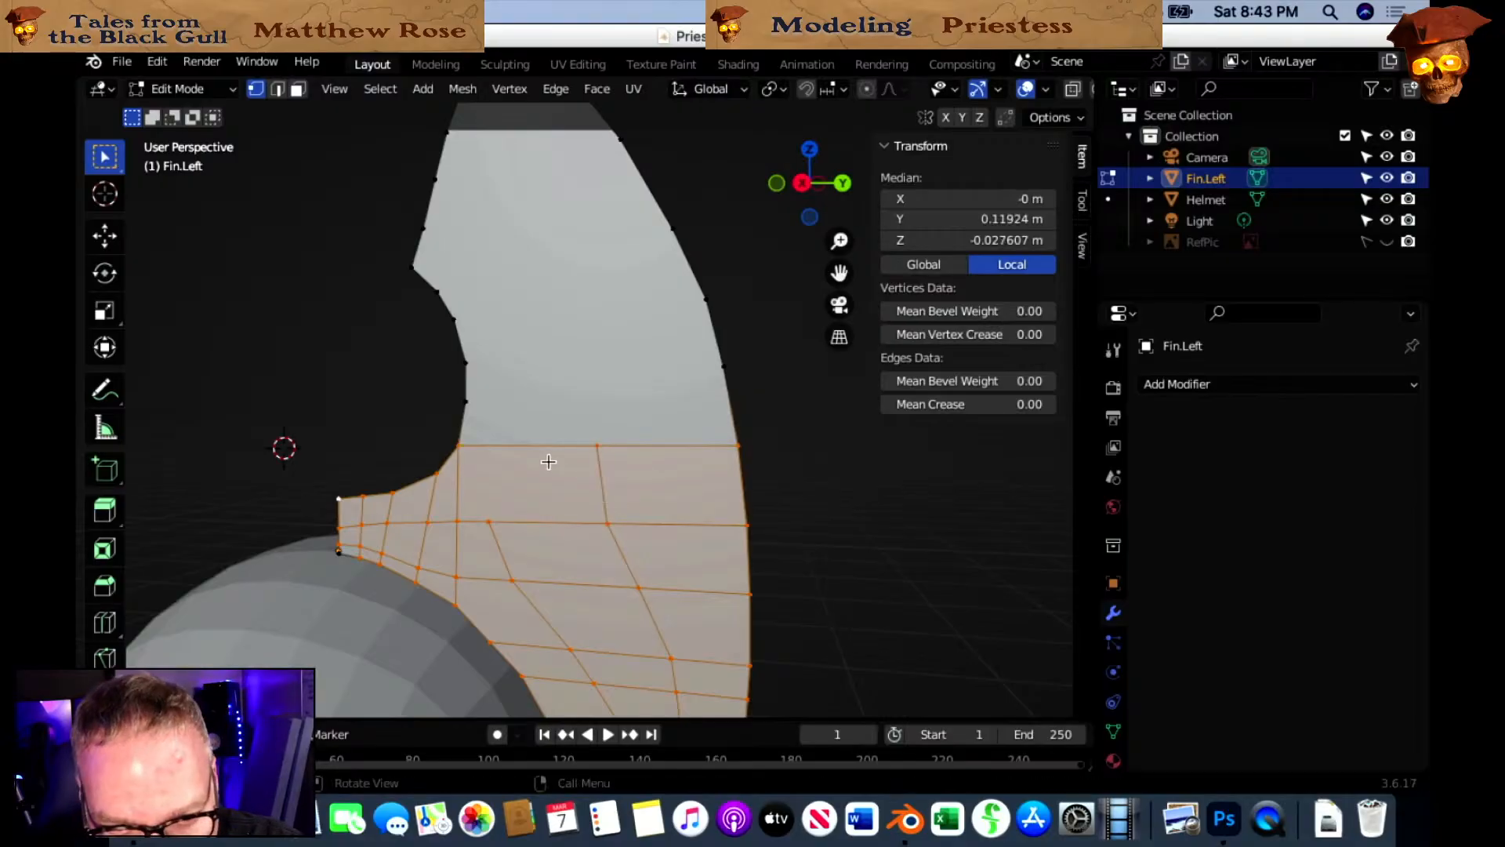
click(484, 446)
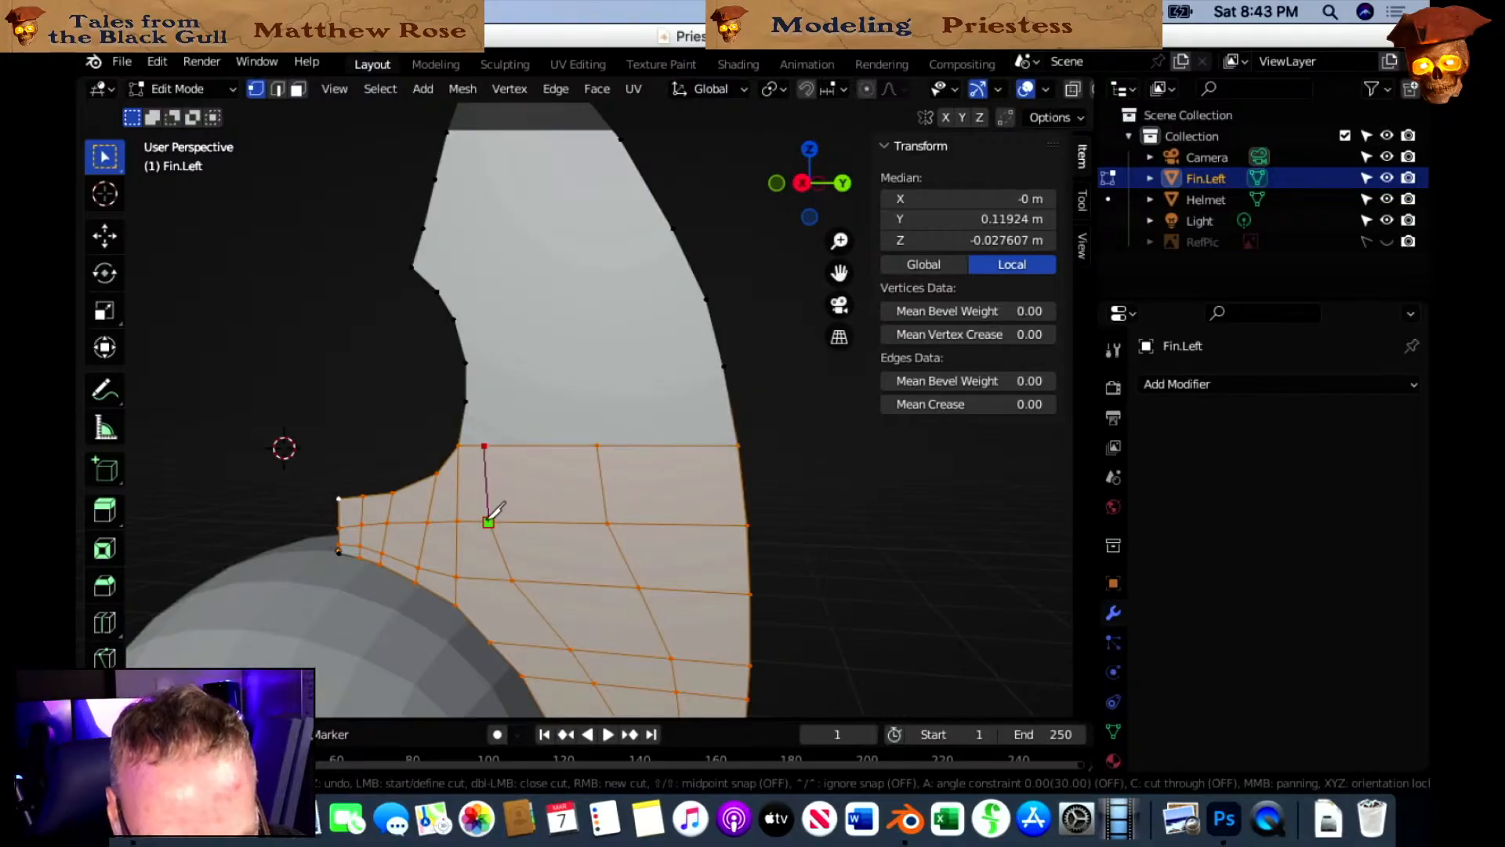
click(488, 522)
key(Return)
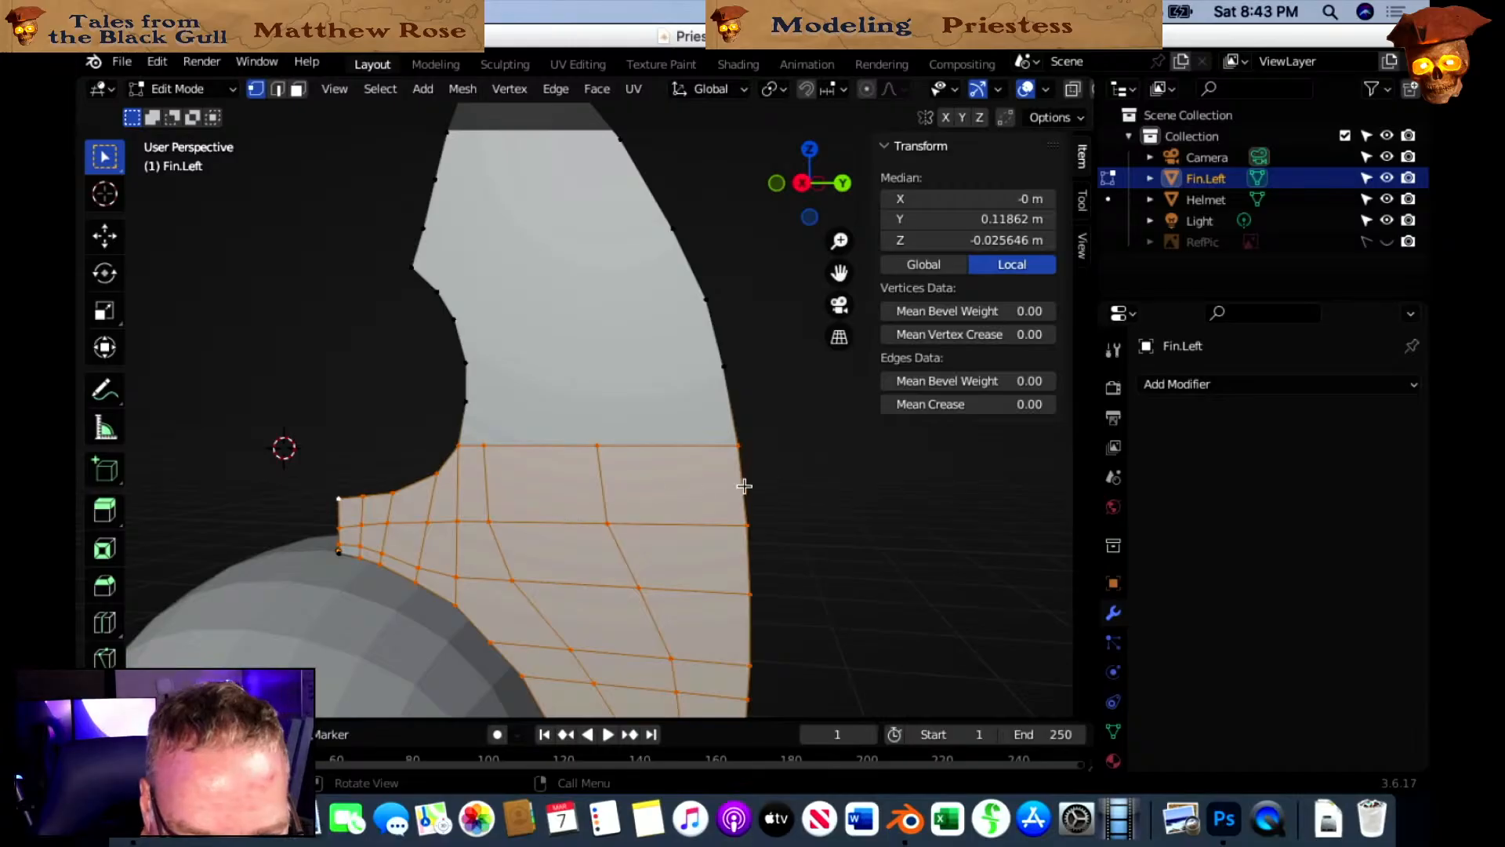
Knife-cut an intermediate line through the middle of the top grid row, from the outer edge across the front strips to the tip.
key(k)
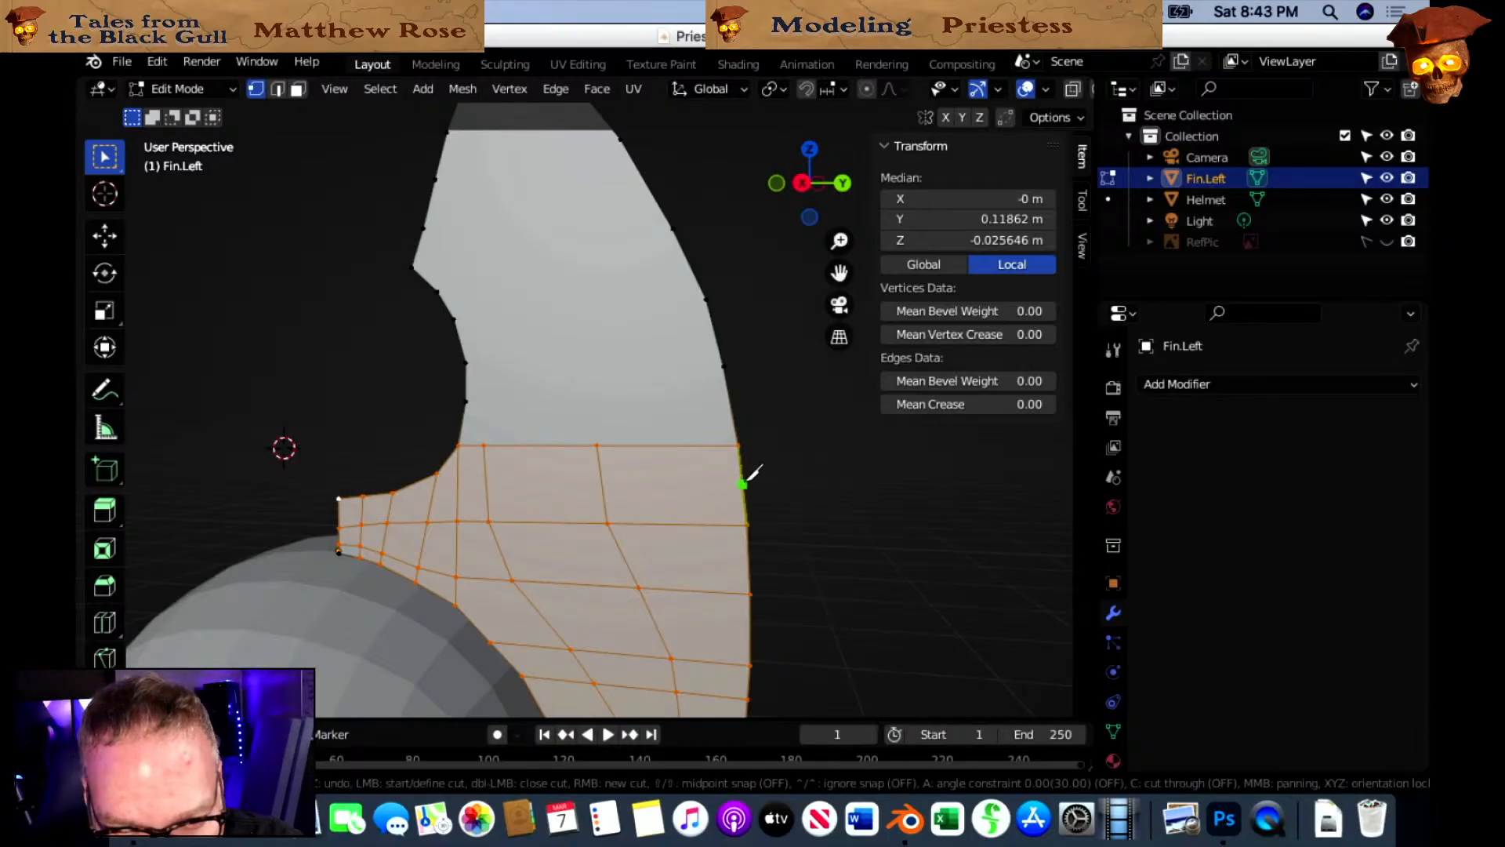
click(742, 485)
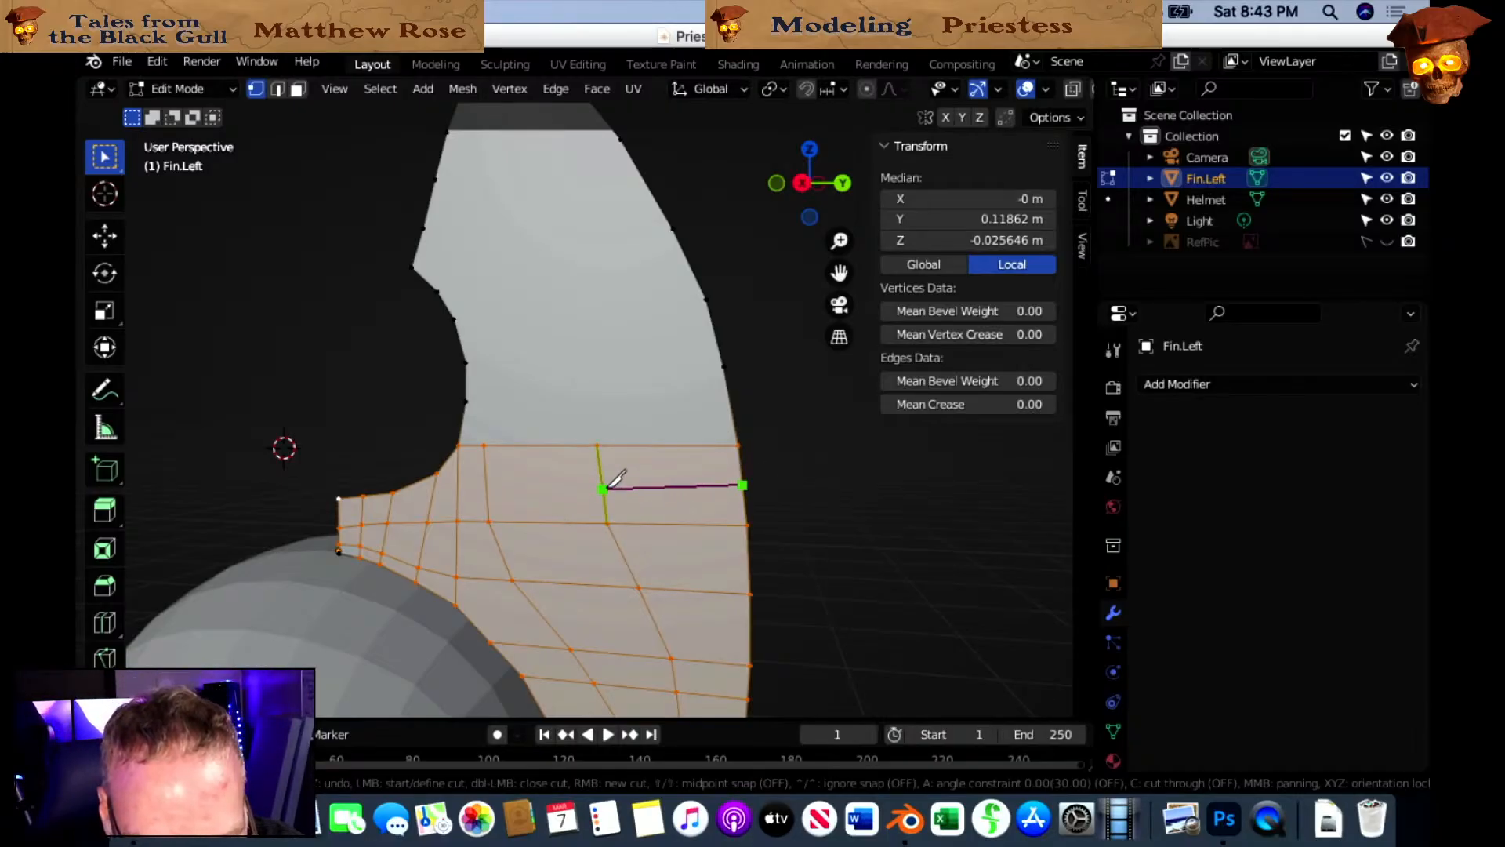
click(486, 491)
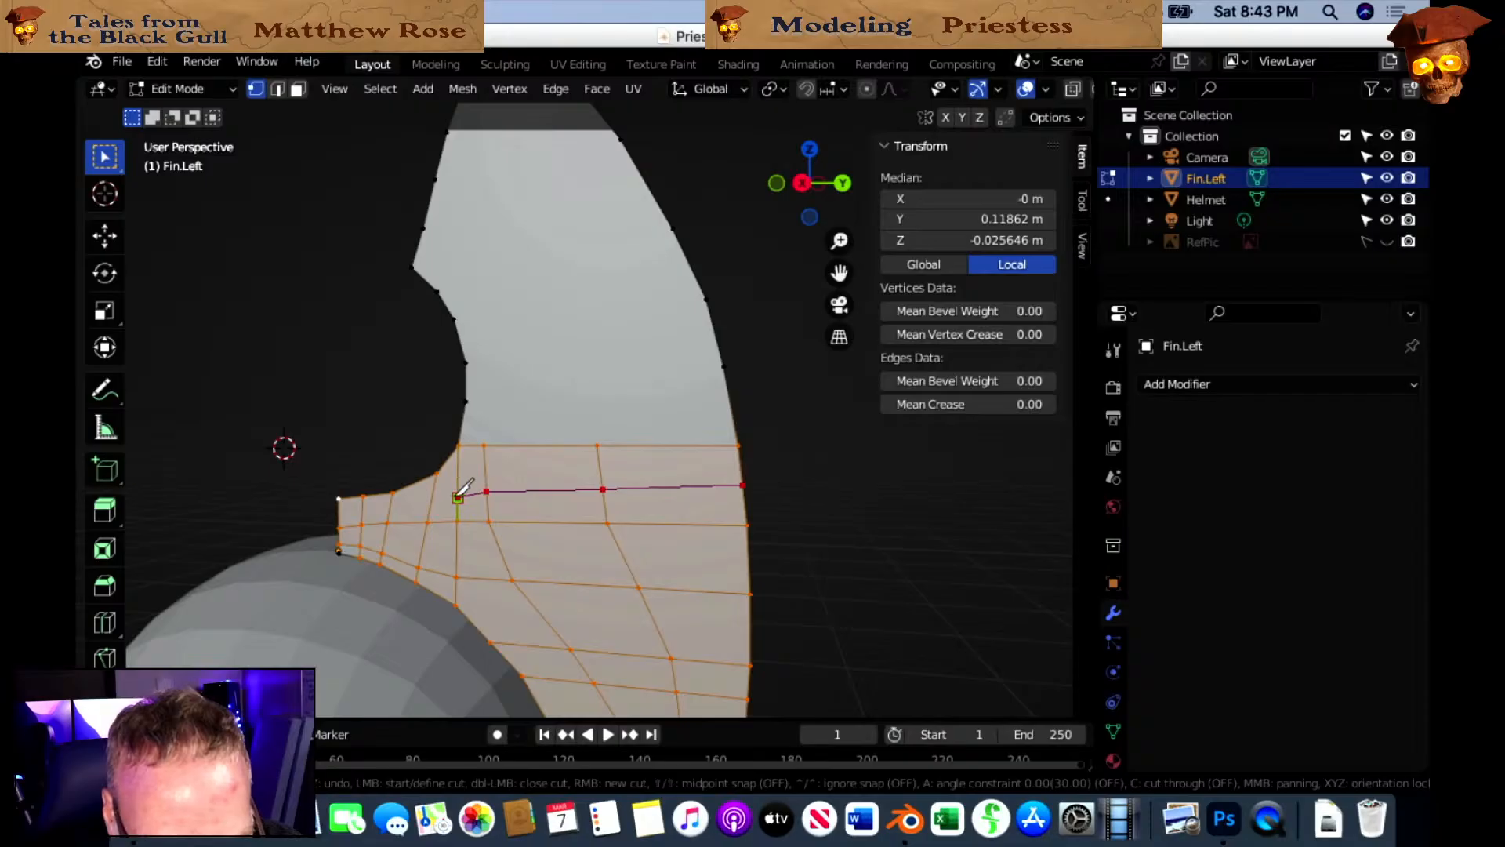
click(458, 497)
click(390, 506)
key(Return)
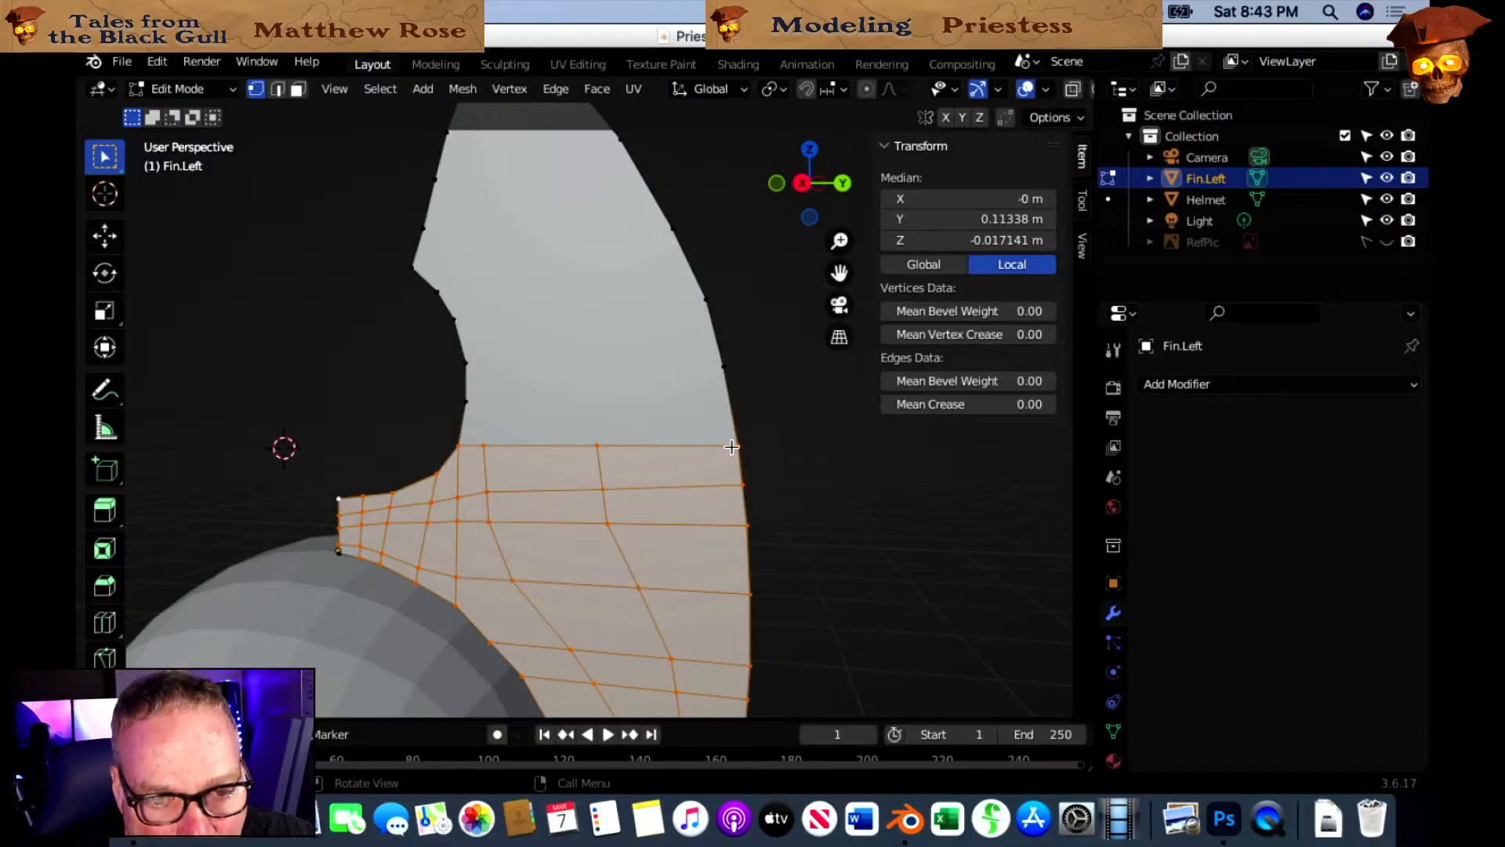
Knife-cut two slanted edges across the fin above the grid, joining the next two outer-edge vertices to the matching inner-curve vertices.
shift+middle_drag(693, 463, 707, 523)
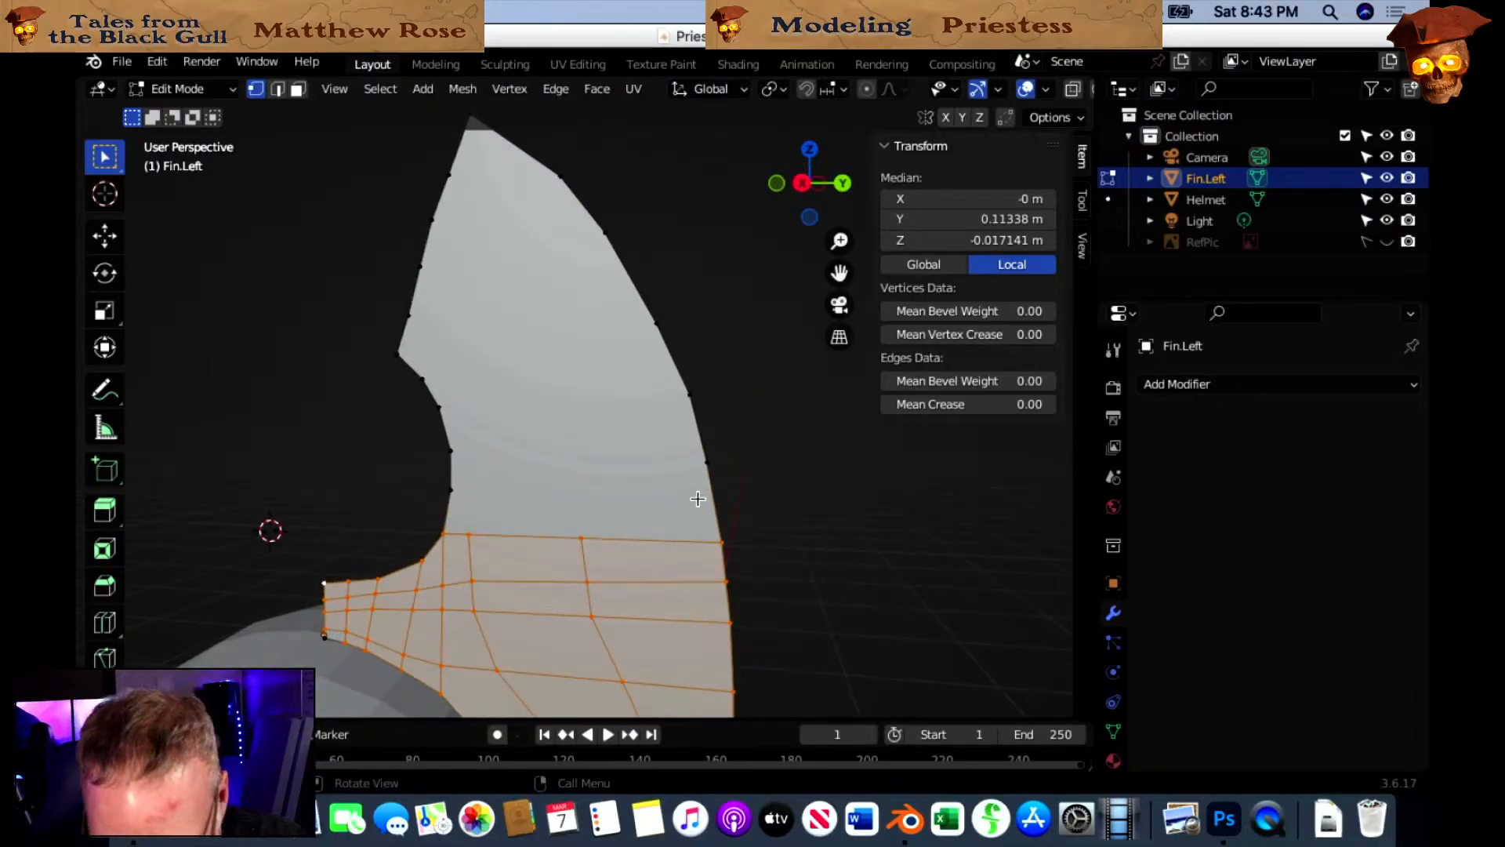
key(k)
click(707, 462)
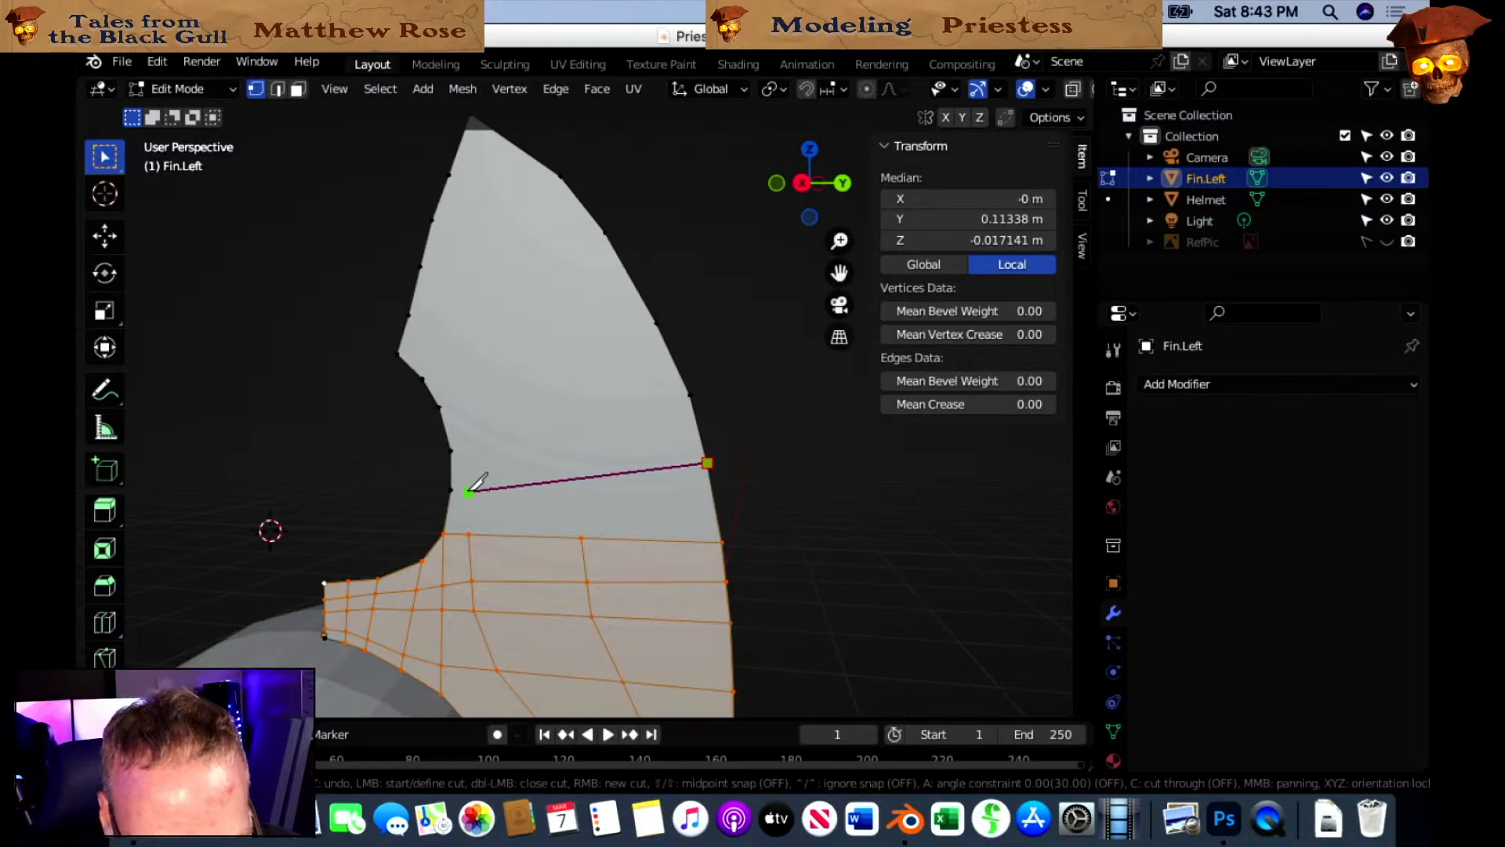
click(451, 489)
key(Return)
key(k)
click(690, 395)
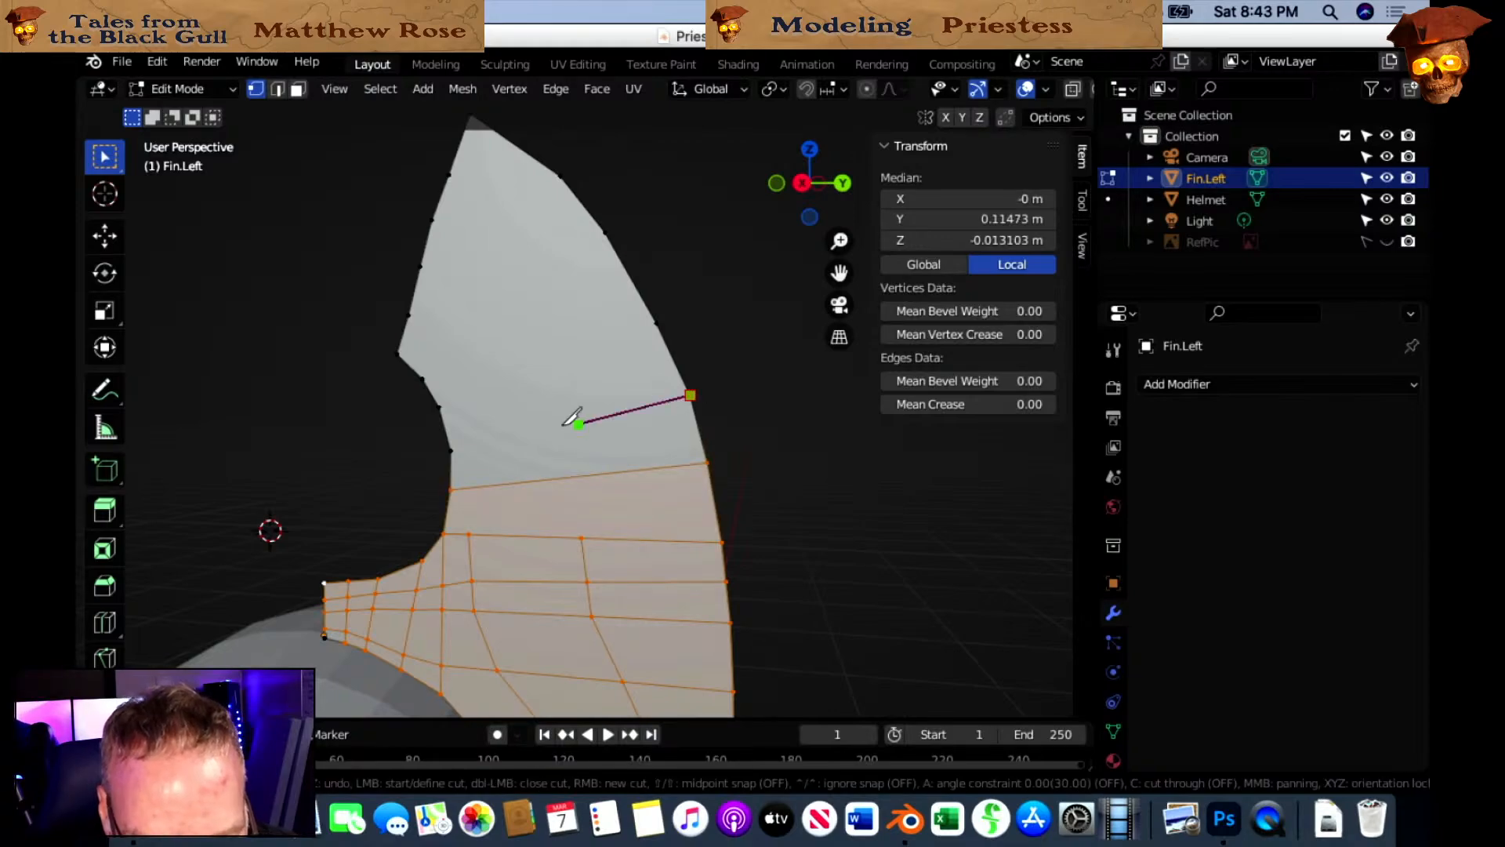
click(451, 448)
key(Return)
Knife-cut two steeper edges farther up, joining the following outer-edge vertices to the last inner-curve vertices below the pointed corner.
key(k)
key(ctrl)
key(Return)
key(k)
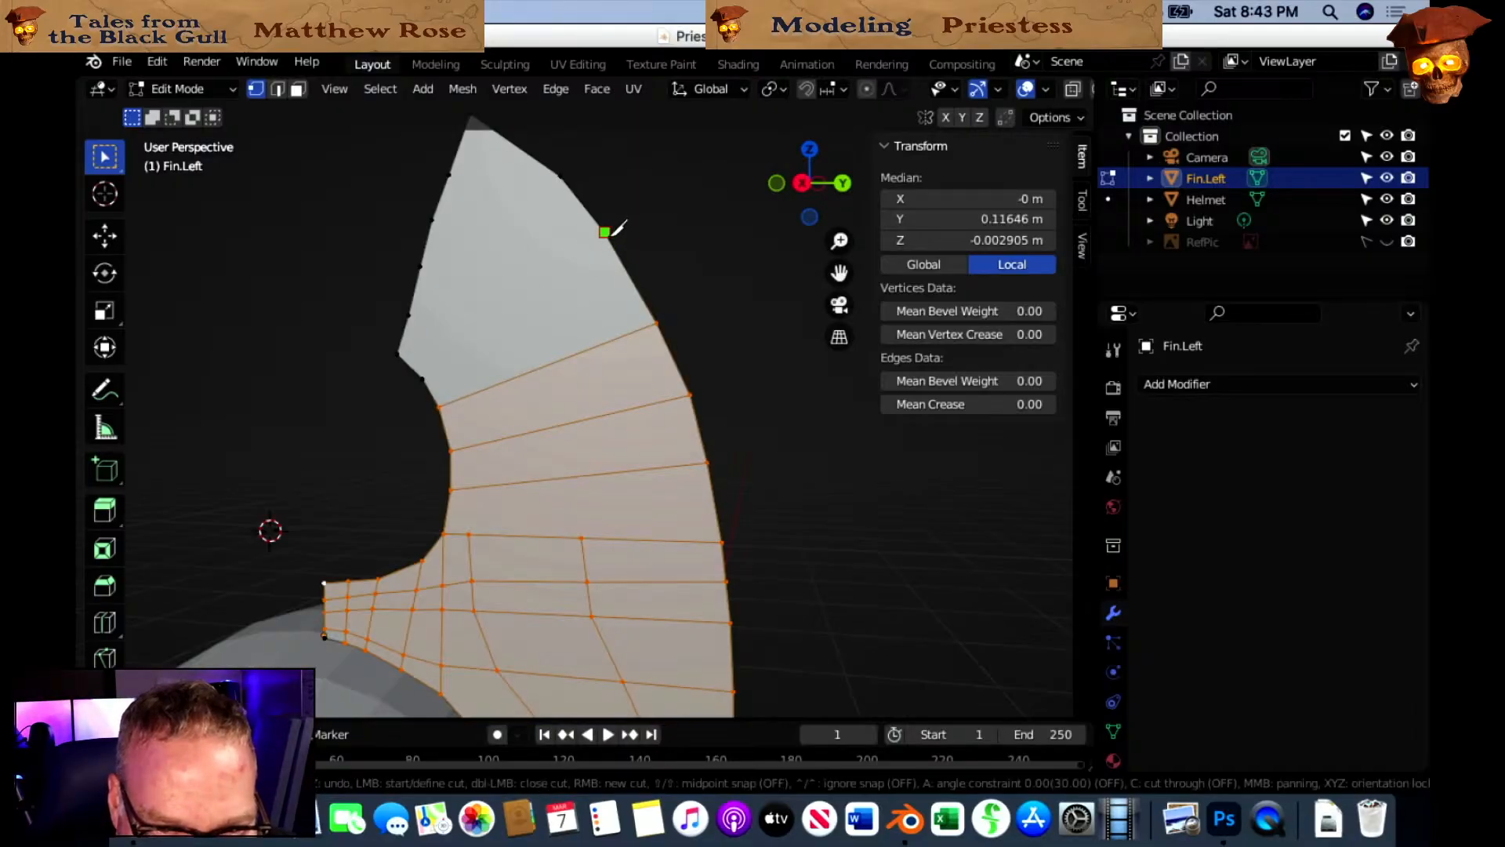
click(604, 232)
click(424, 378)
key(Return)
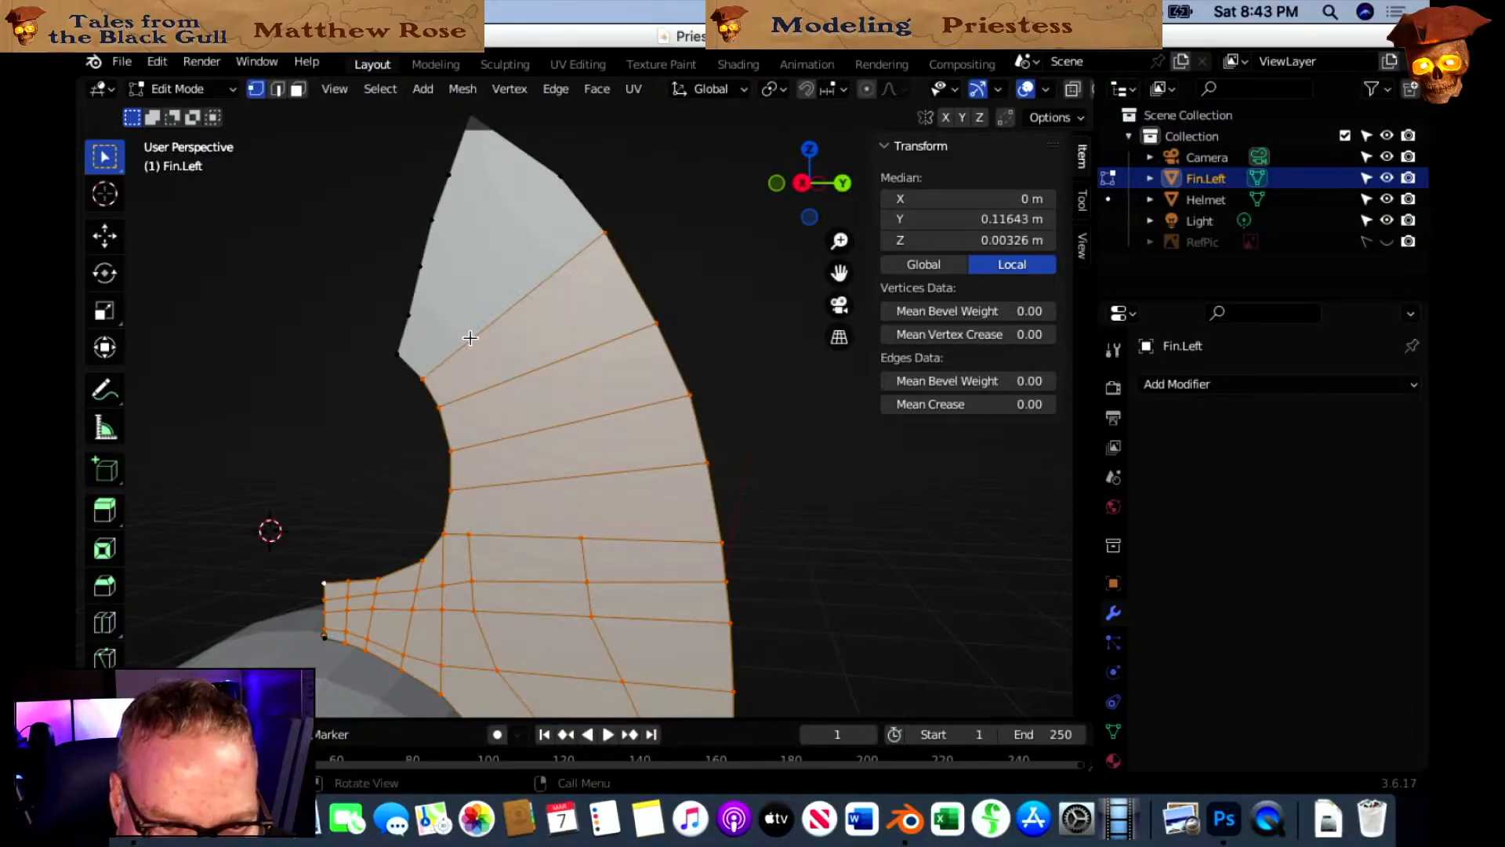
Extend the outer lengthwise line with a knife cut up through the slanted rows to the third slanted edge.
key(k)
click(581, 538)
click(570, 423)
click(551, 364)
key(Return)
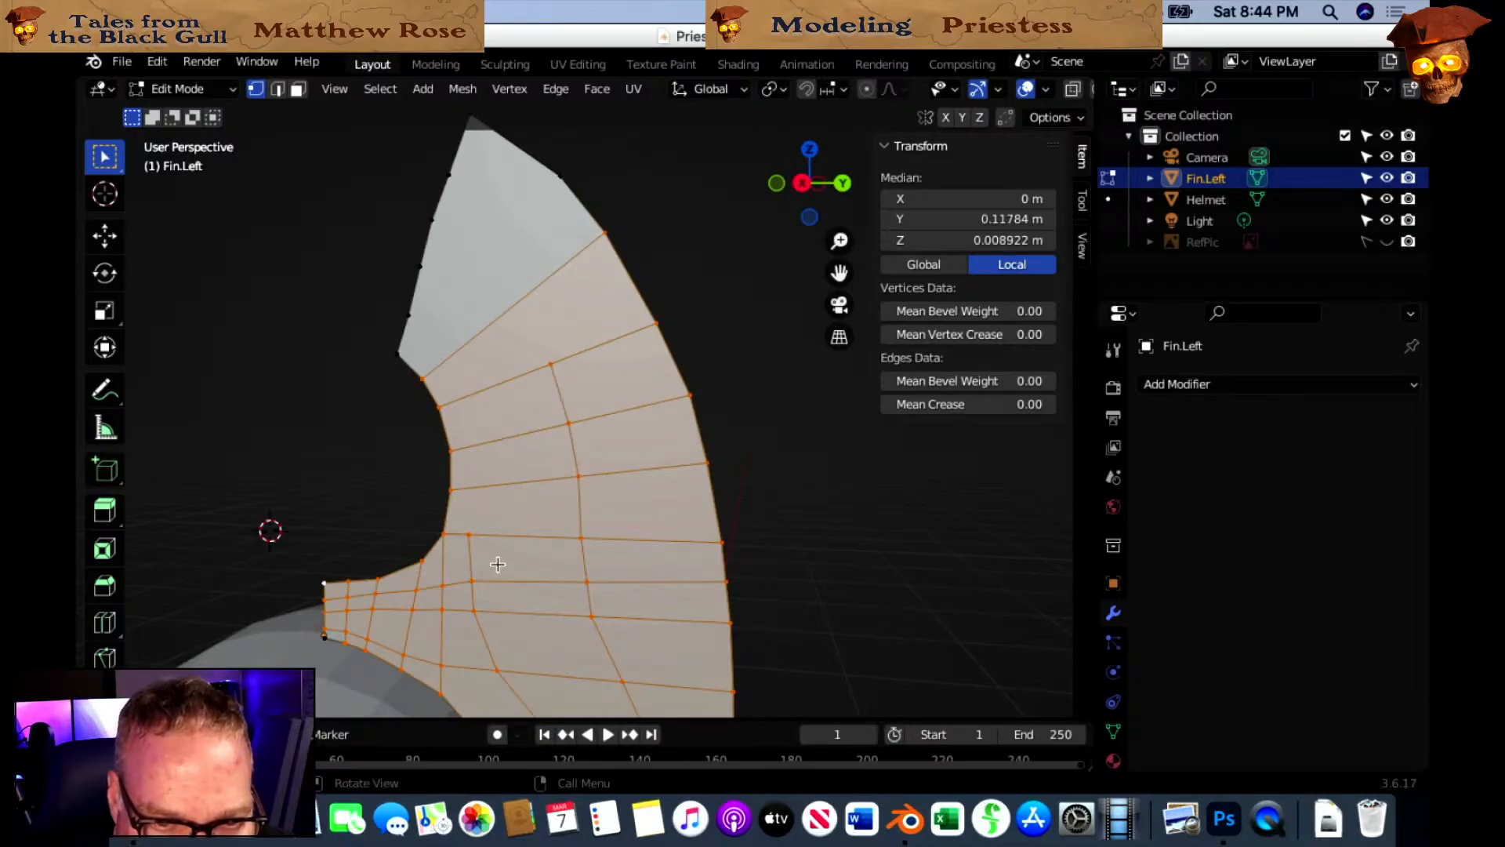
Extend the inner lengthwise line with a knife cut up through the slanted rows to the fourth slanted edge.
key(k)
click(469, 533)
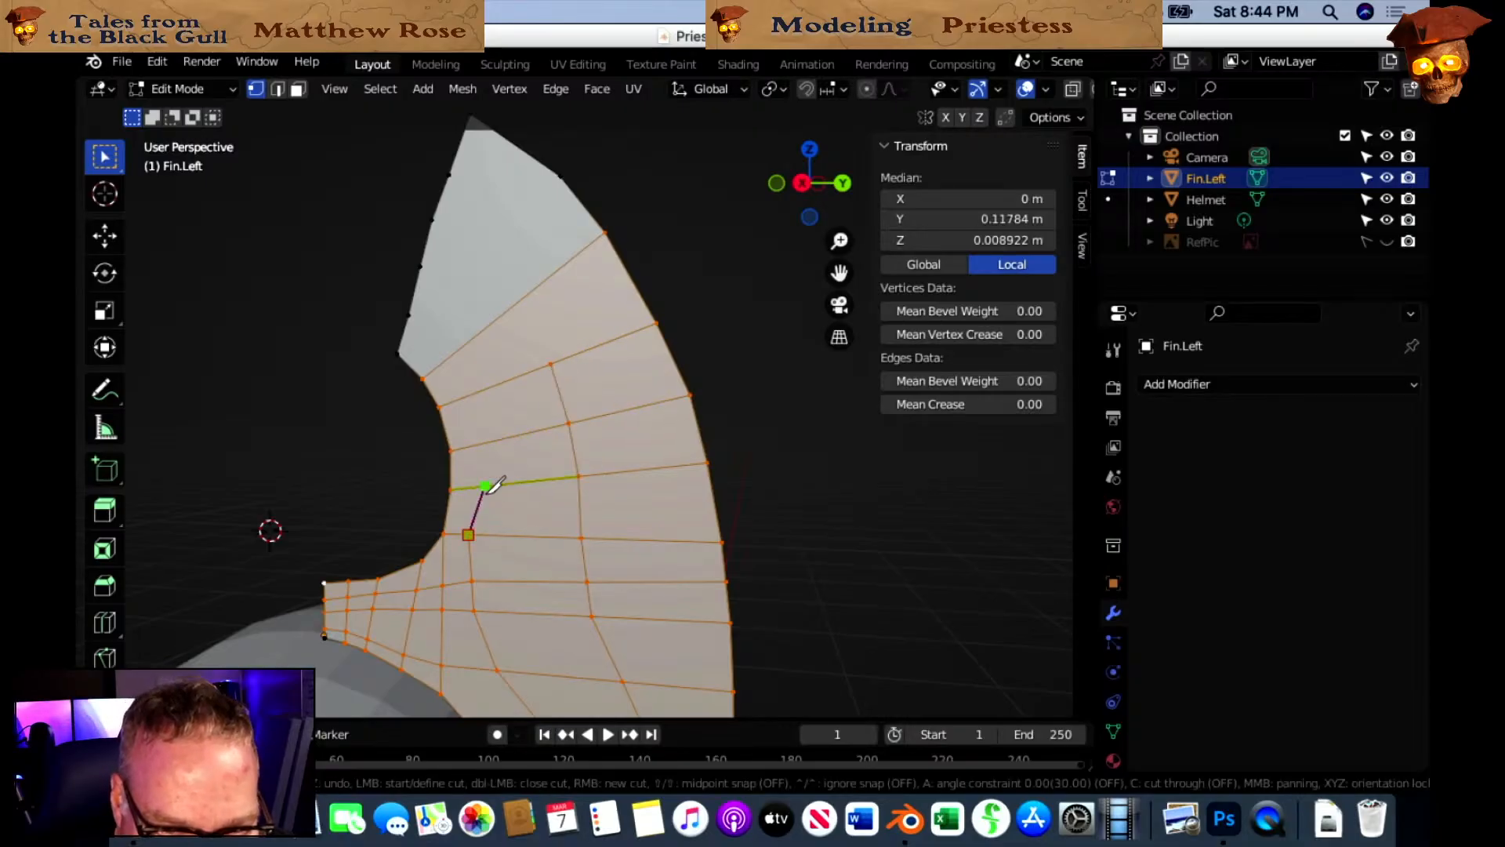
click(476, 444)
click(464, 397)
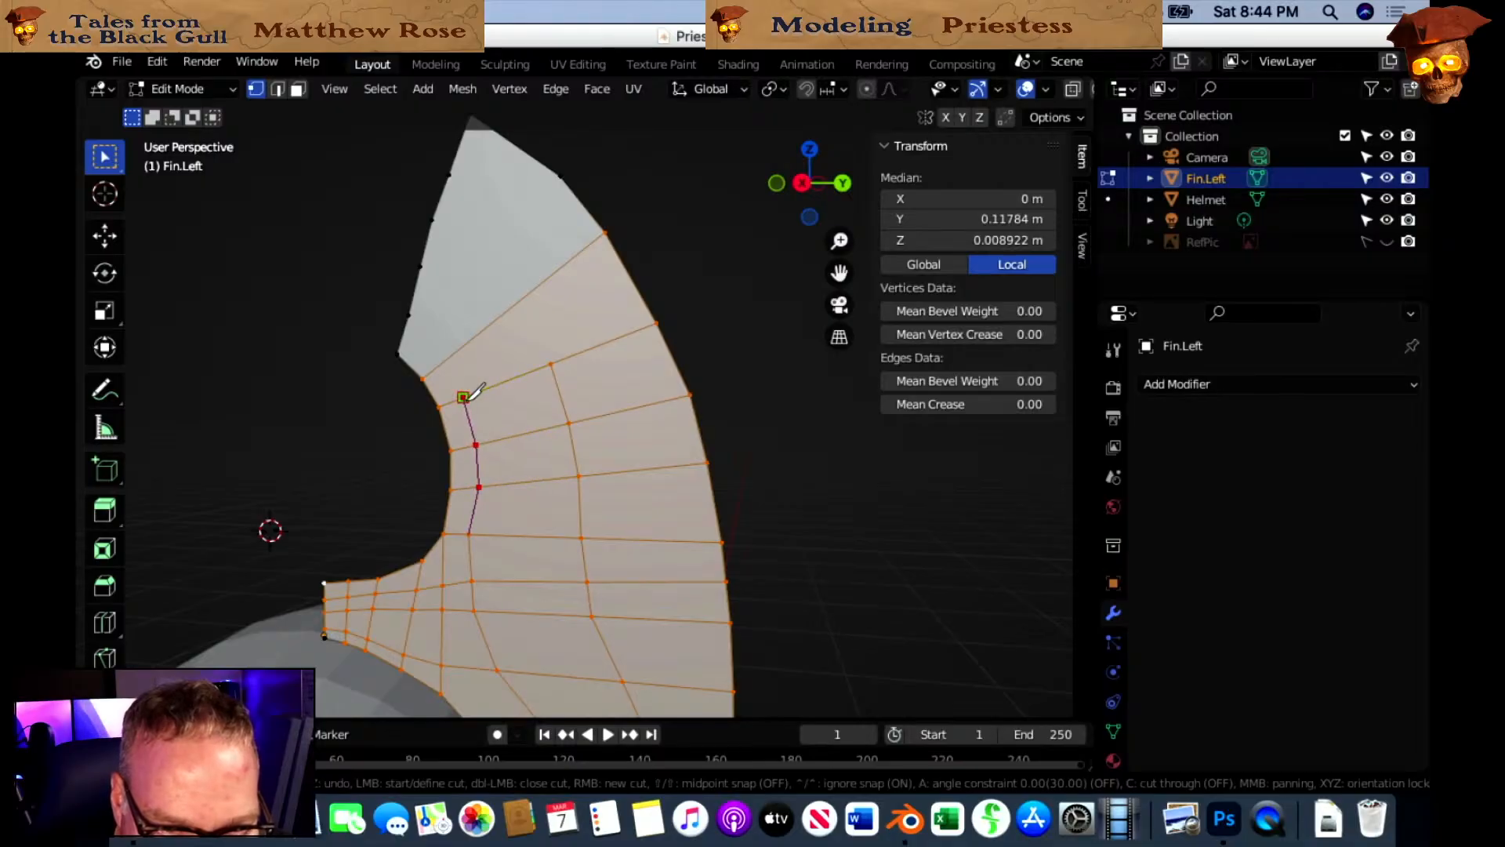
click(443, 363)
key(Return)
Extend the outer lengthwise line with a knife cut up one more row to the uppermost slanted edge.
key(k)
click(551, 364)
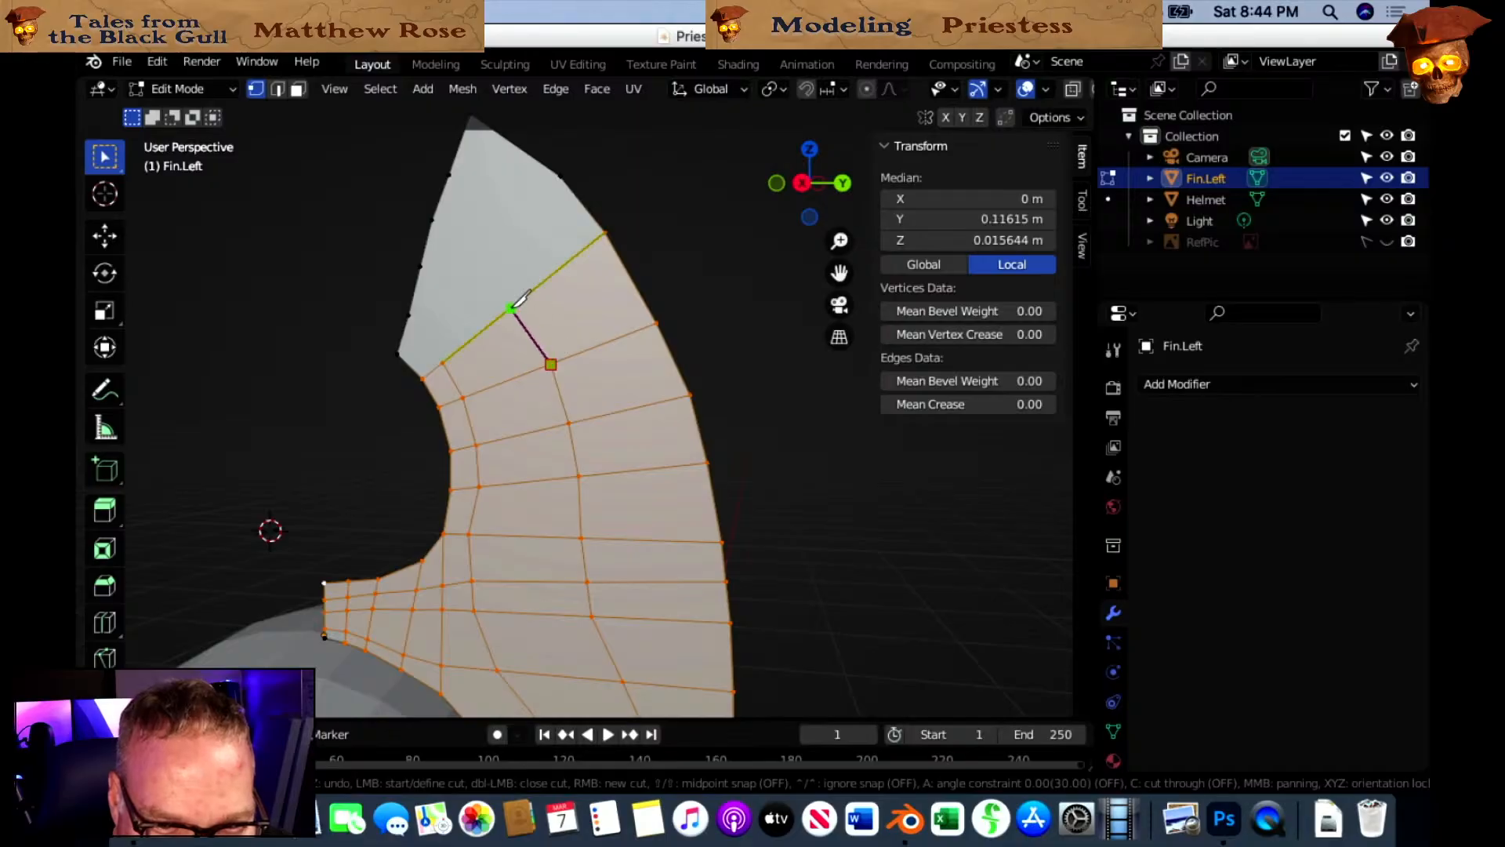
click(511, 309)
key(Return)
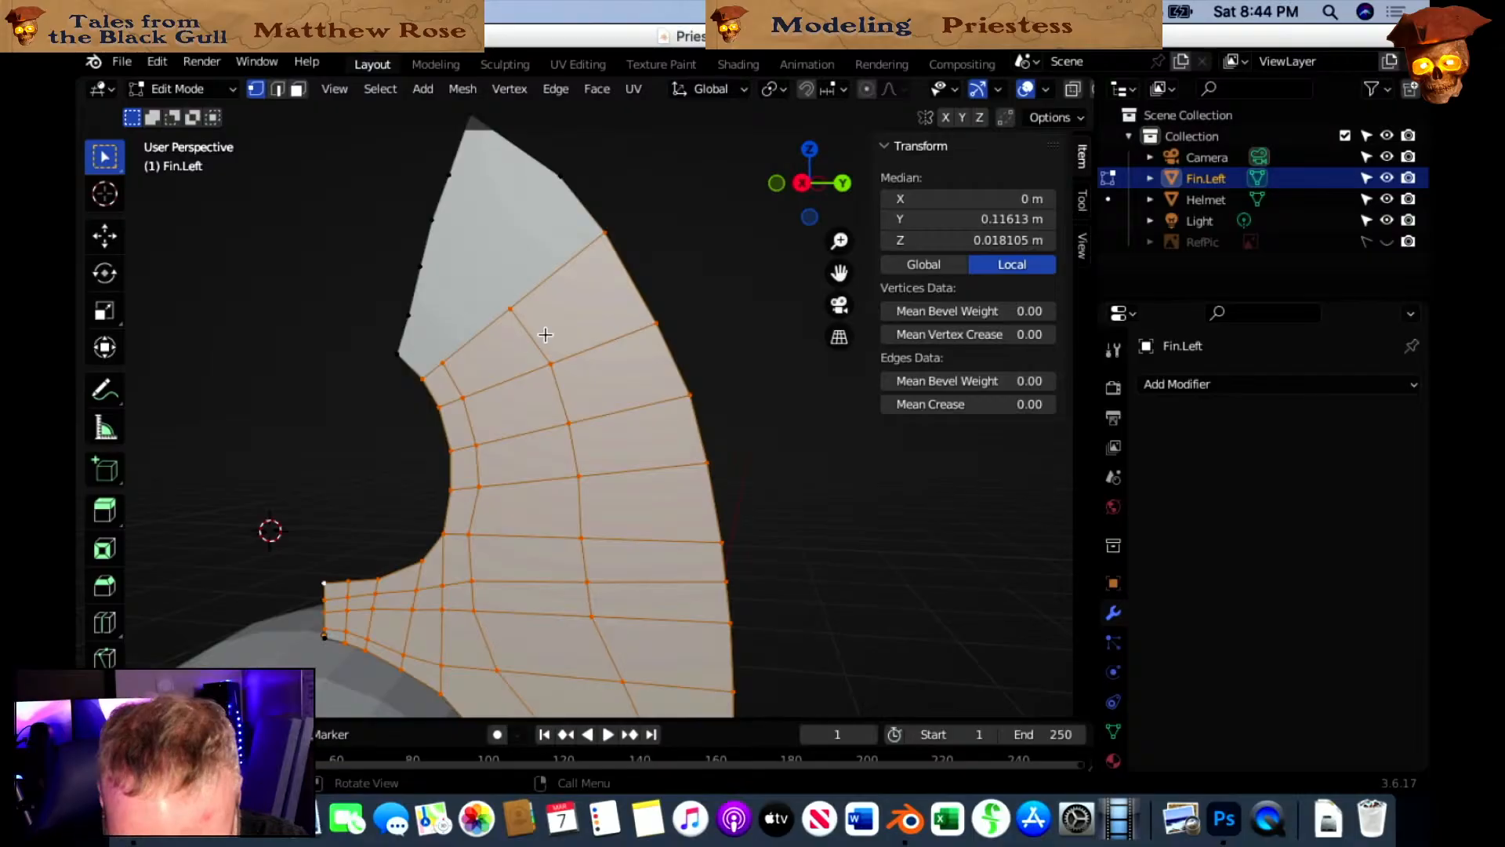
Knife-cut two edges across the fin's upper section, joining the upper ends of both lengthwise lines to vertices on the straight front edge.
key(k)
click(407, 316)
click(443, 362)
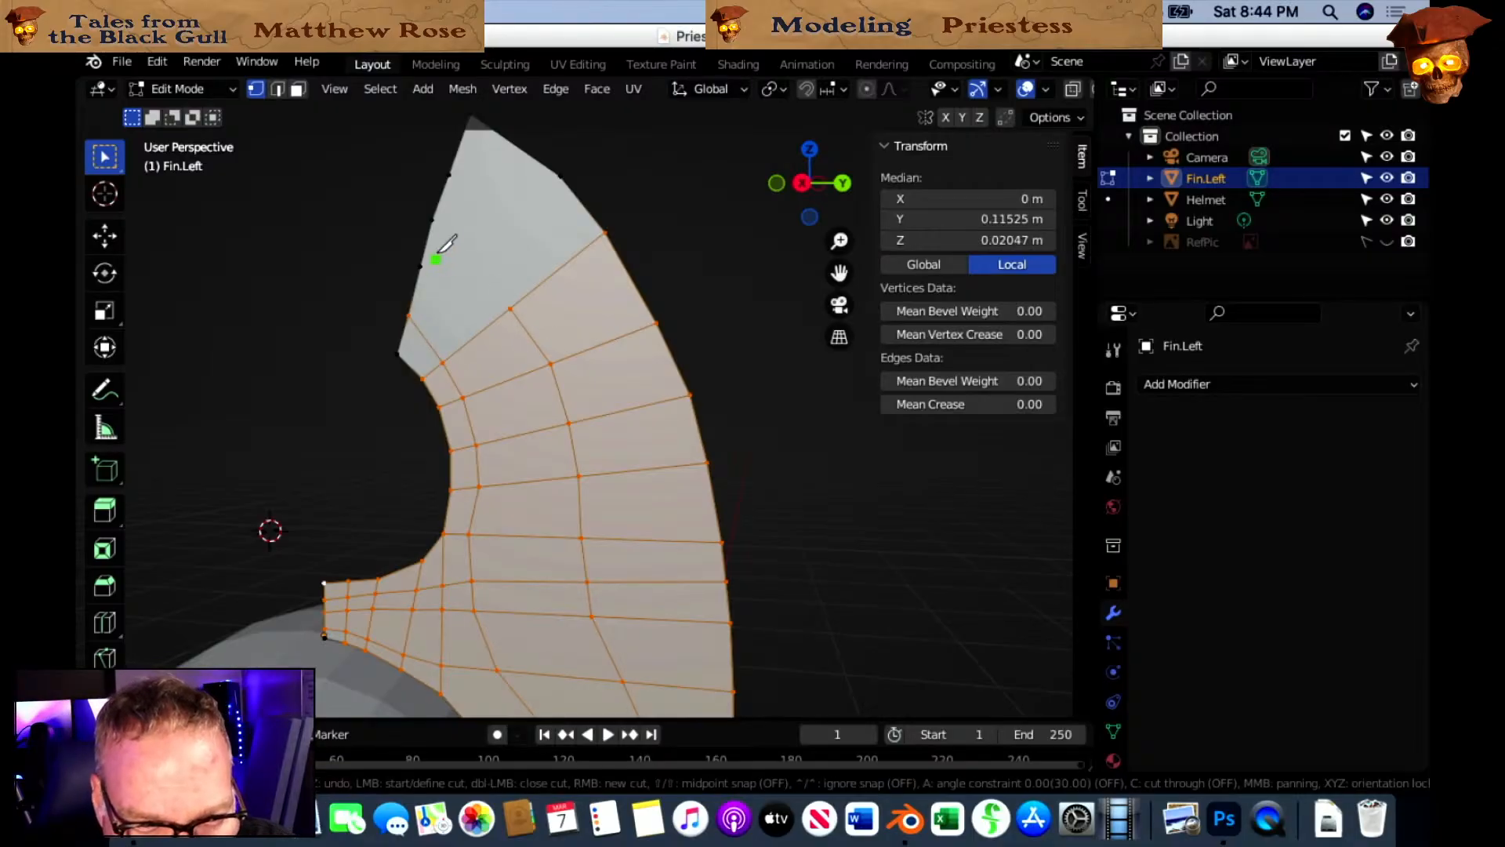
click(432, 220)
click(510, 307)
key(Return)
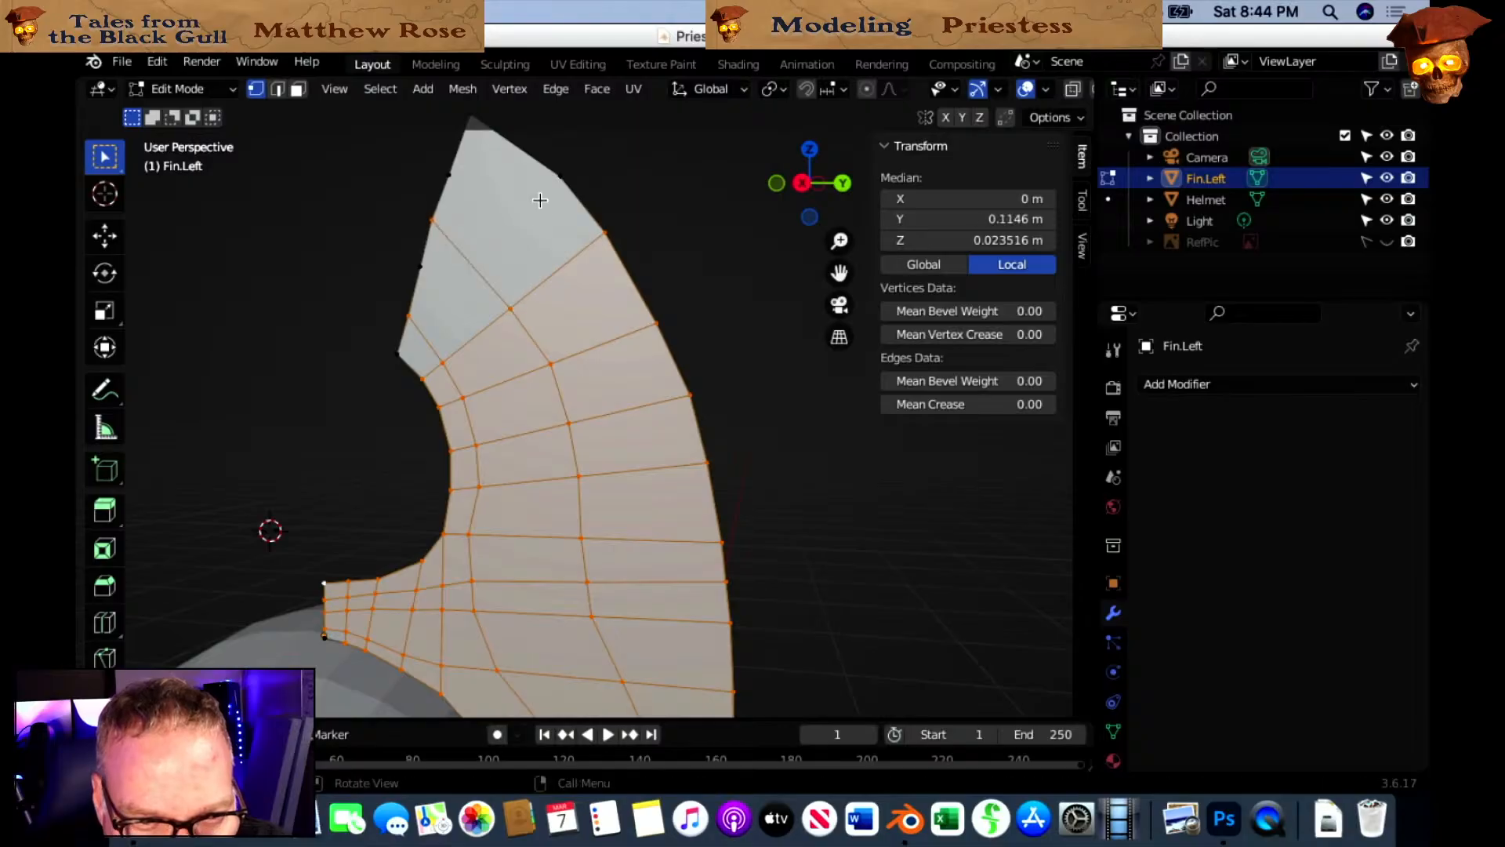
Knife-cut a lengthwise line midway between the two existing ones, from the front-edge vertex between them down through the slanted and upper grid rows.
shift+middle_drag(547, 258, 539, 306)
scroll(565, 320, down, 3)
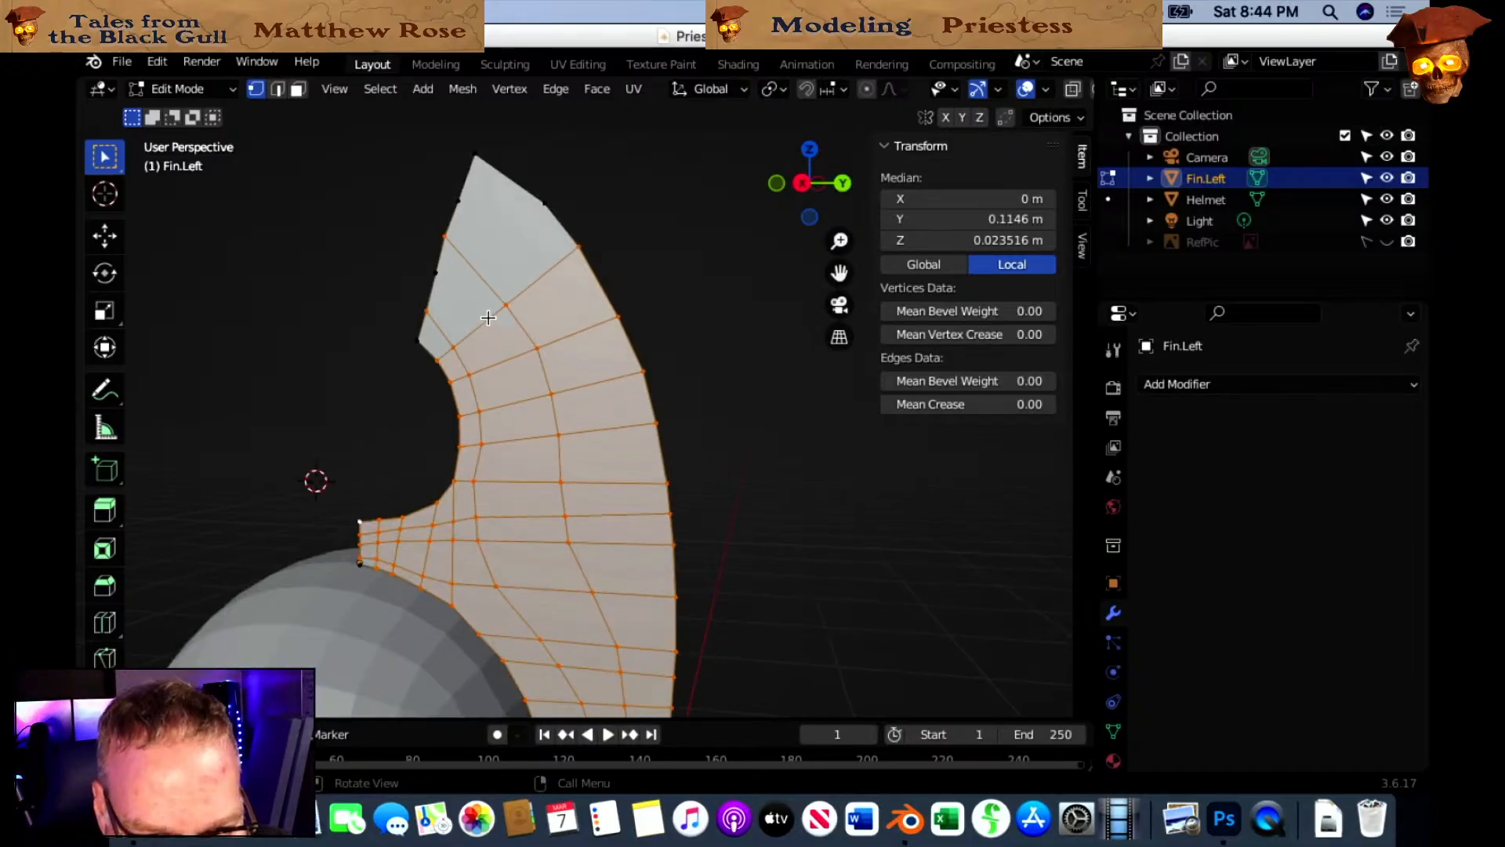
shift+middle_drag(528, 339, 548, 248)
scroll(546, 264, up, 1)
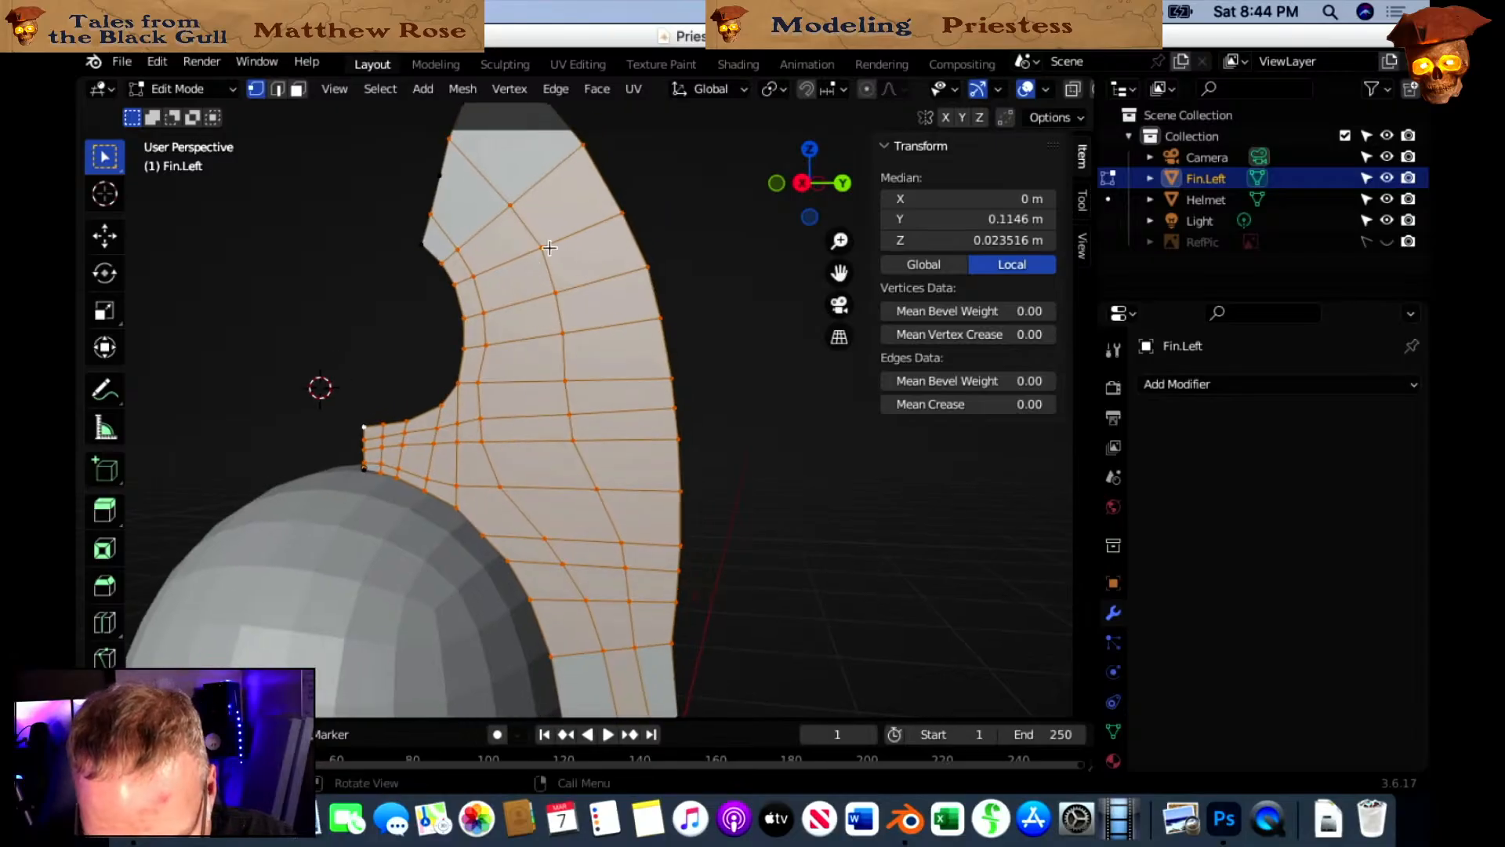
key(k)
click(440, 174)
click(502, 264)
click(513, 305)
click(517, 339)
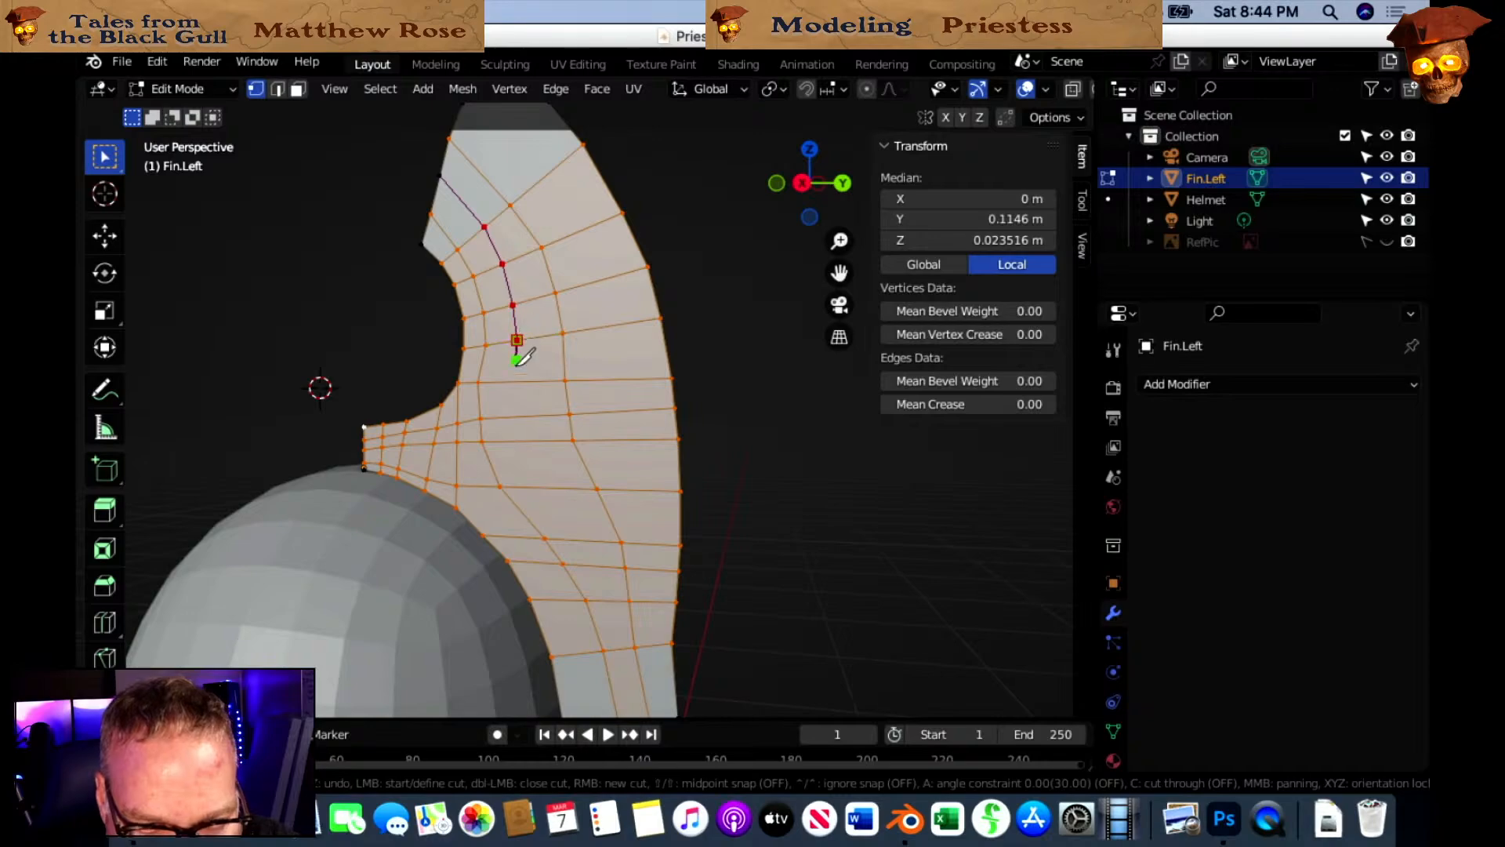
click(518, 381)
click(519, 416)
click(525, 441)
click(544, 489)
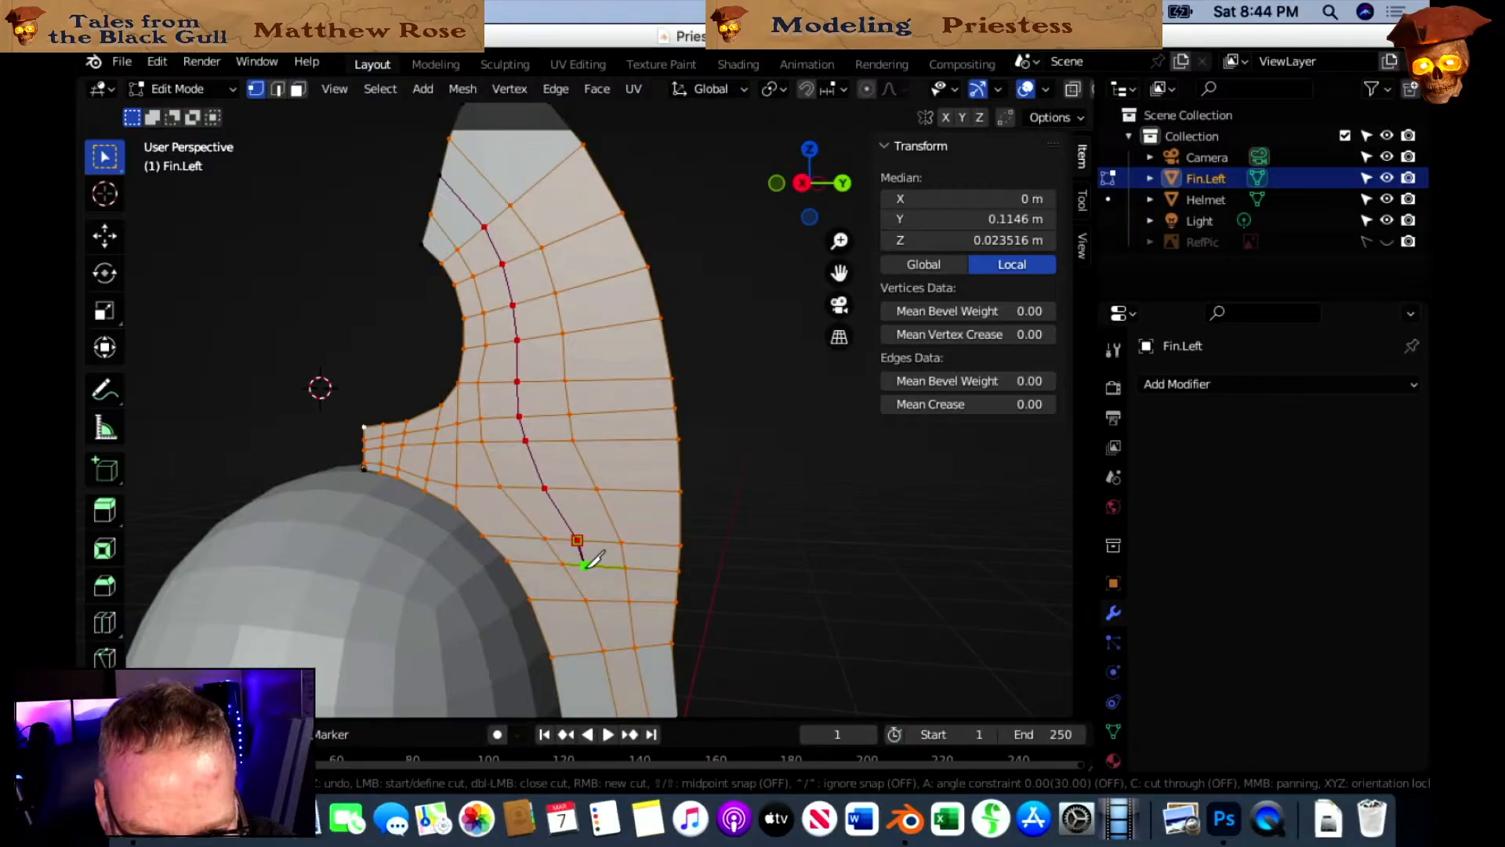
Continue the middle lengthwise cut through the lowest grid rows to the fin's bottom edge and complete it.
shift+middle_drag(619, 564, 625, 405)
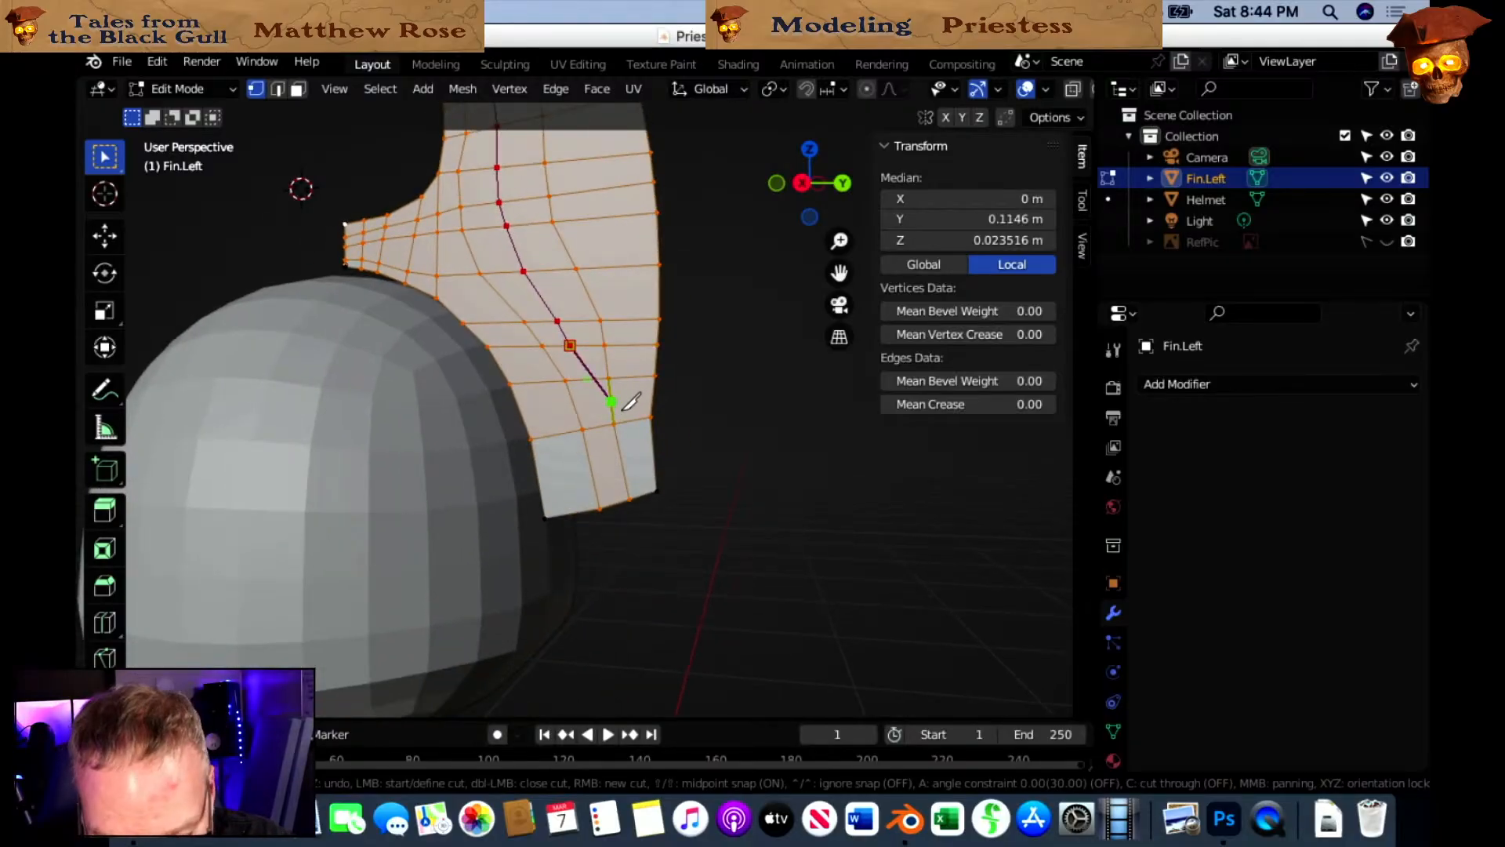
click(586, 378)
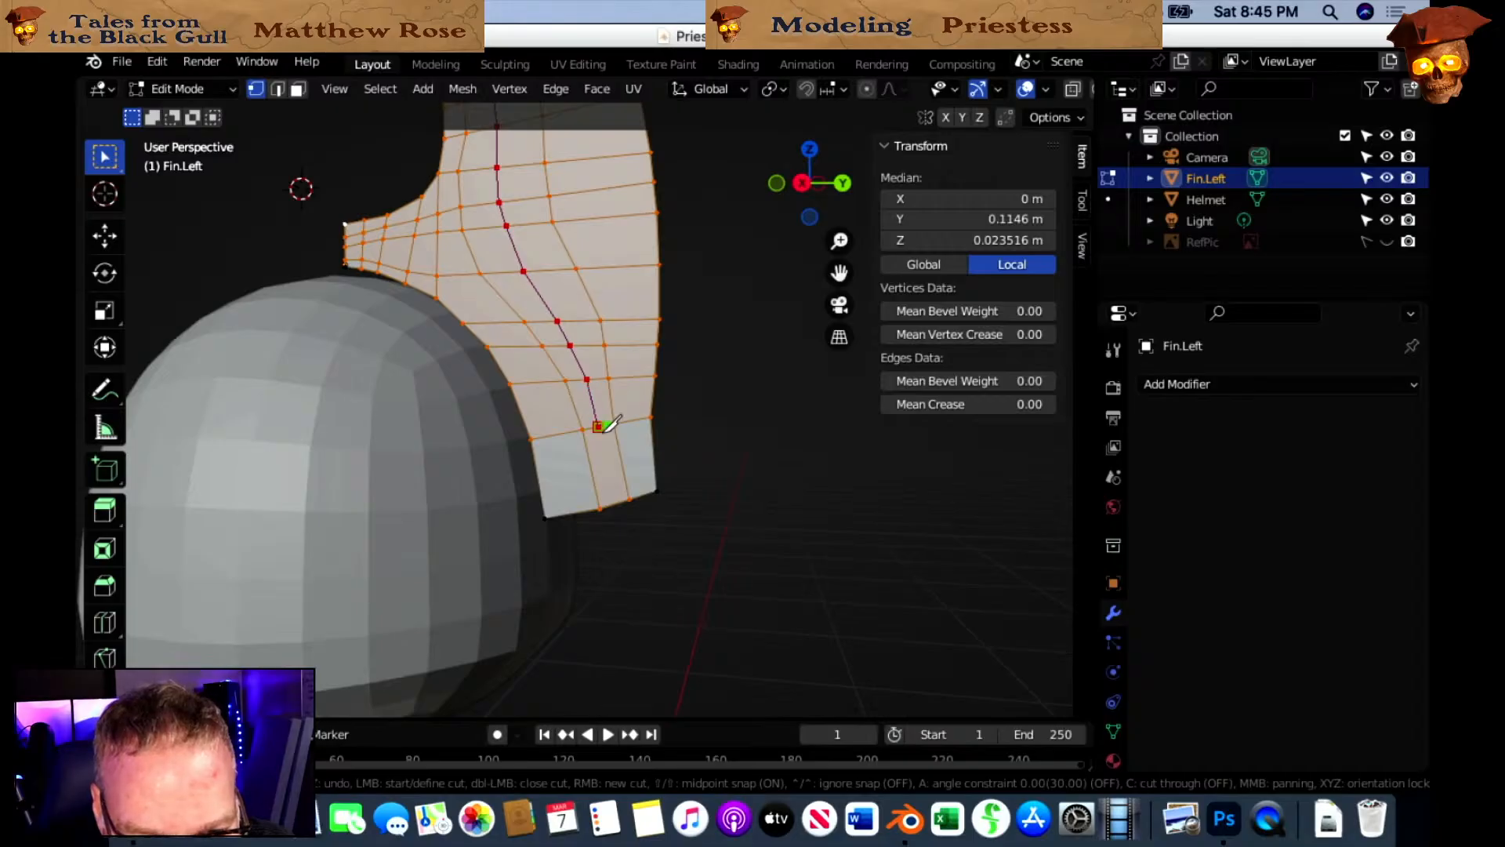
click(614, 497)
key(Return)
Knife-cut a new lengthwise line from the bottom edge up through the strip between the helmet-side edge and the inner lengthwise line.
key(k)
click(577, 513)
click(557, 433)
click(533, 383)
click(511, 345)
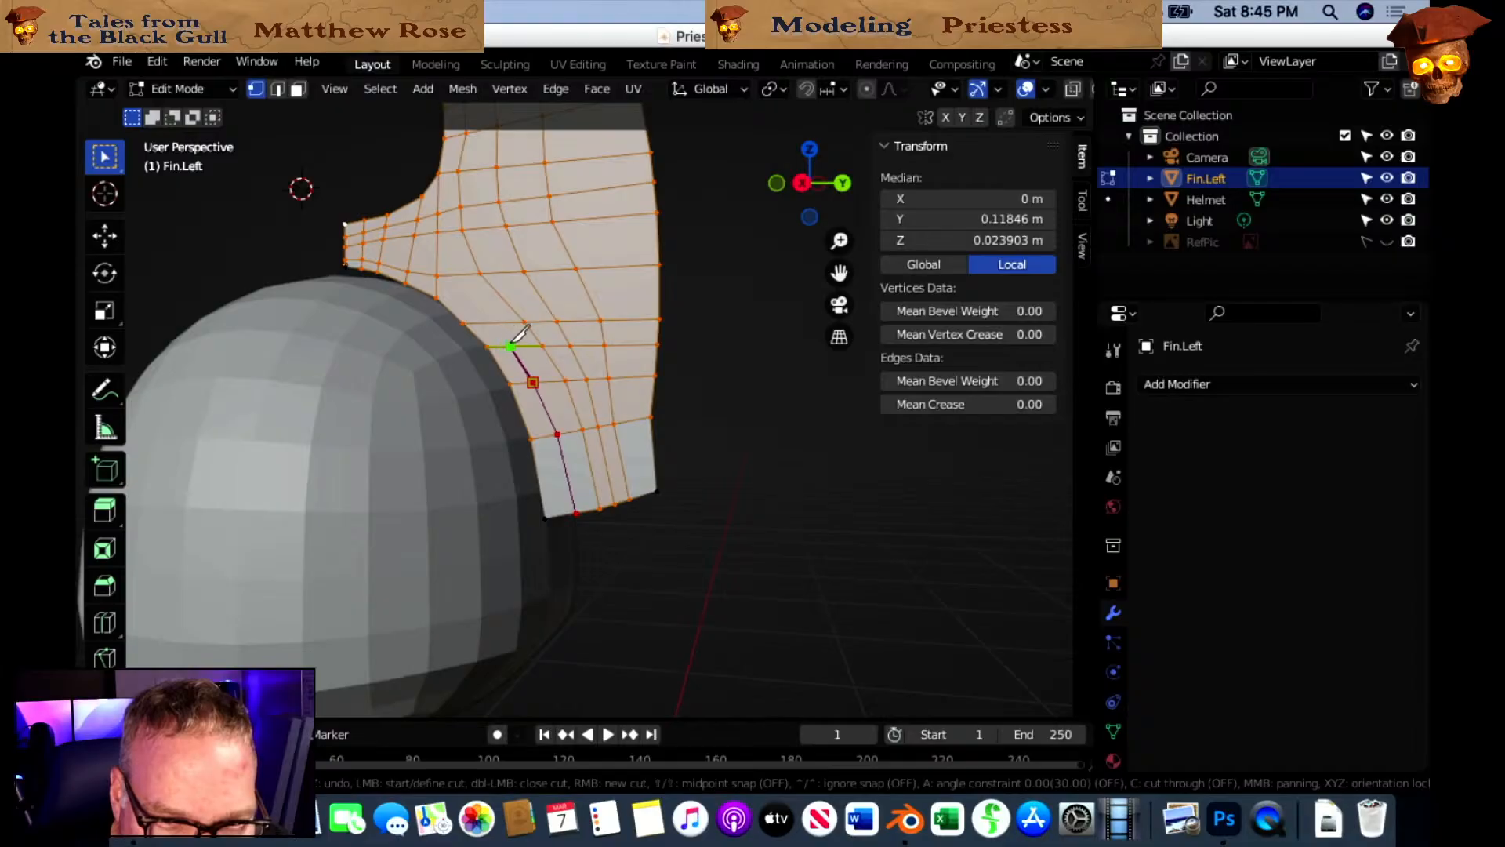
click(493, 322)
click(459, 274)
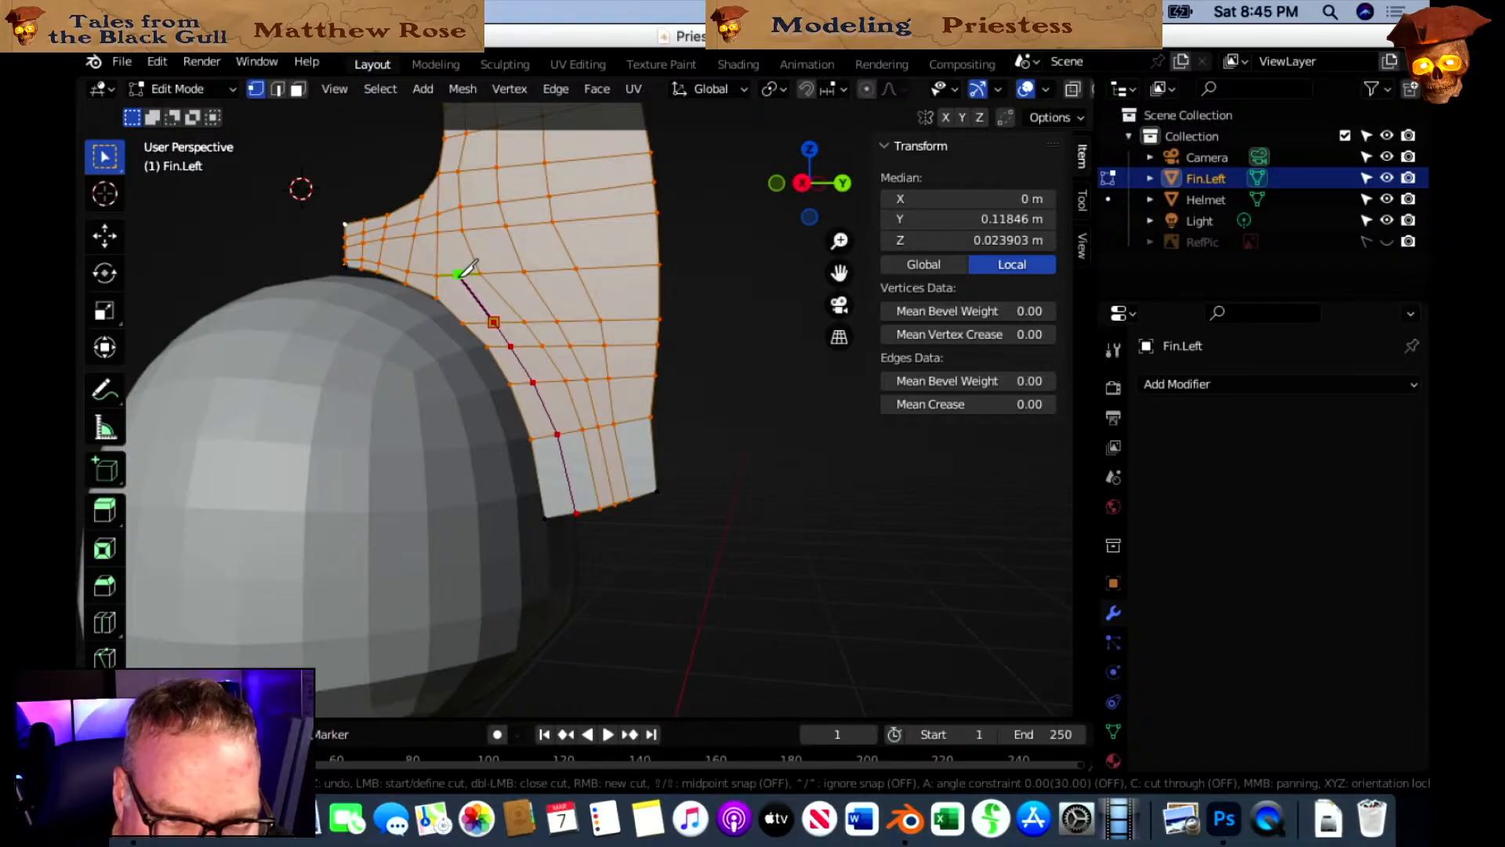
click(451, 232)
Continue the cut up beside the inner curve to the front edge just above the pointed corner, and complete it.
scroll(502, 361, up, 5)
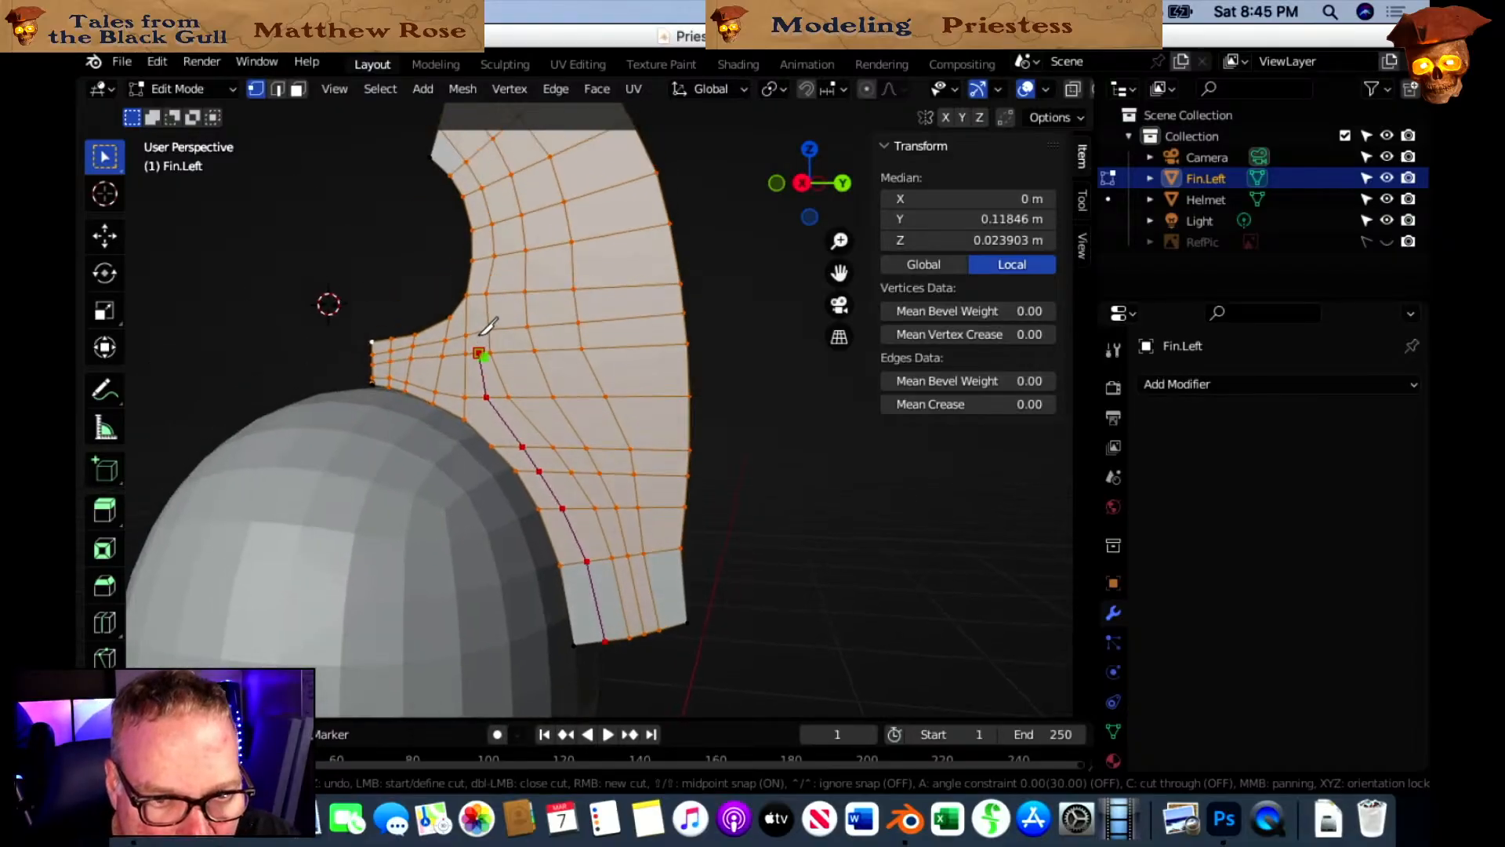
scroll(549, 470, down, 5)
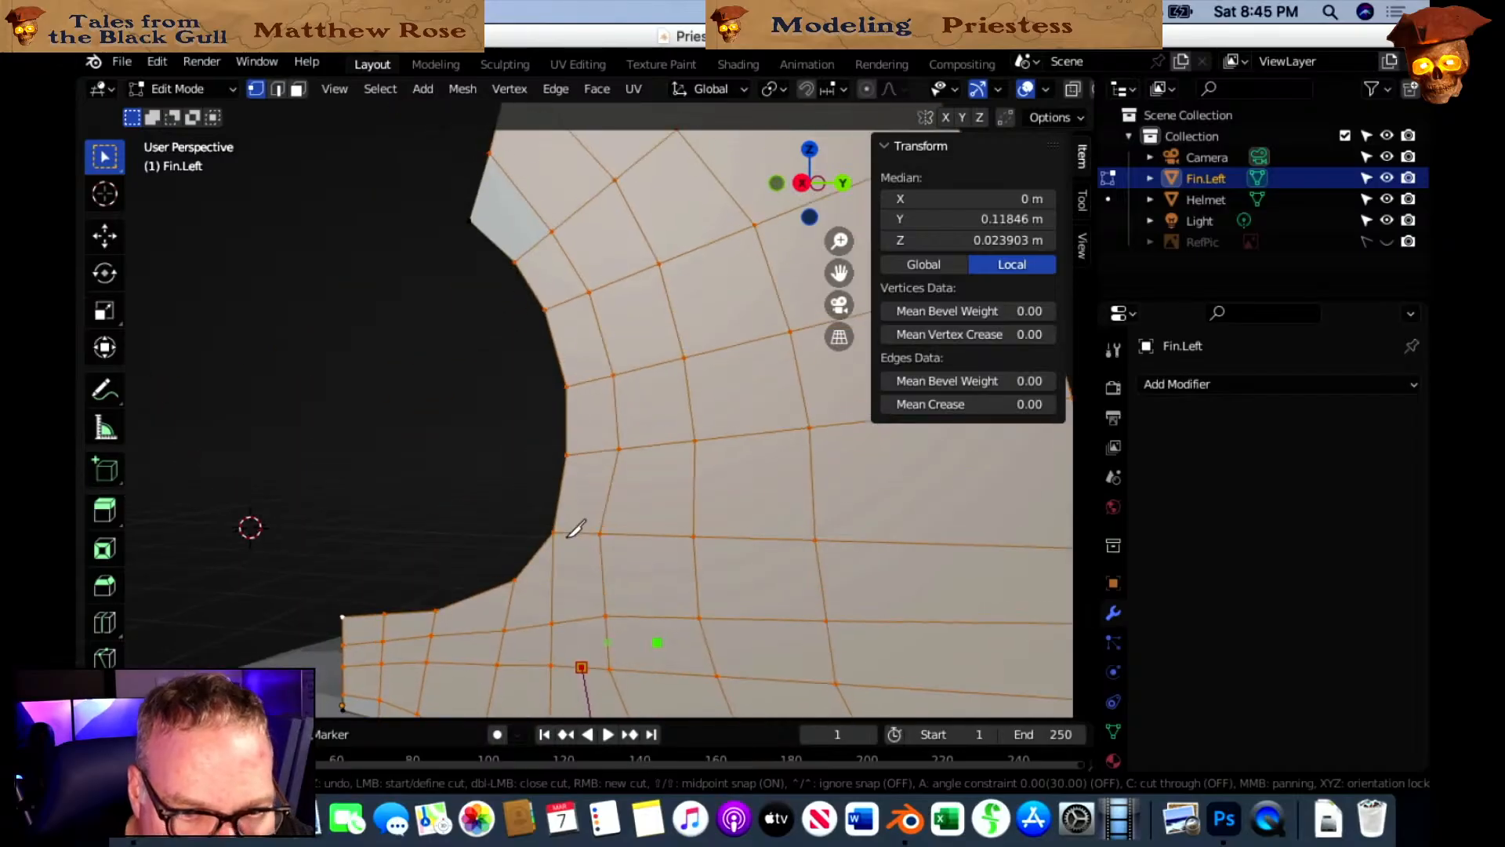
click(596, 542)
click(598, 469)
click(598, 399)
click(573, 320)
click(543, 262)
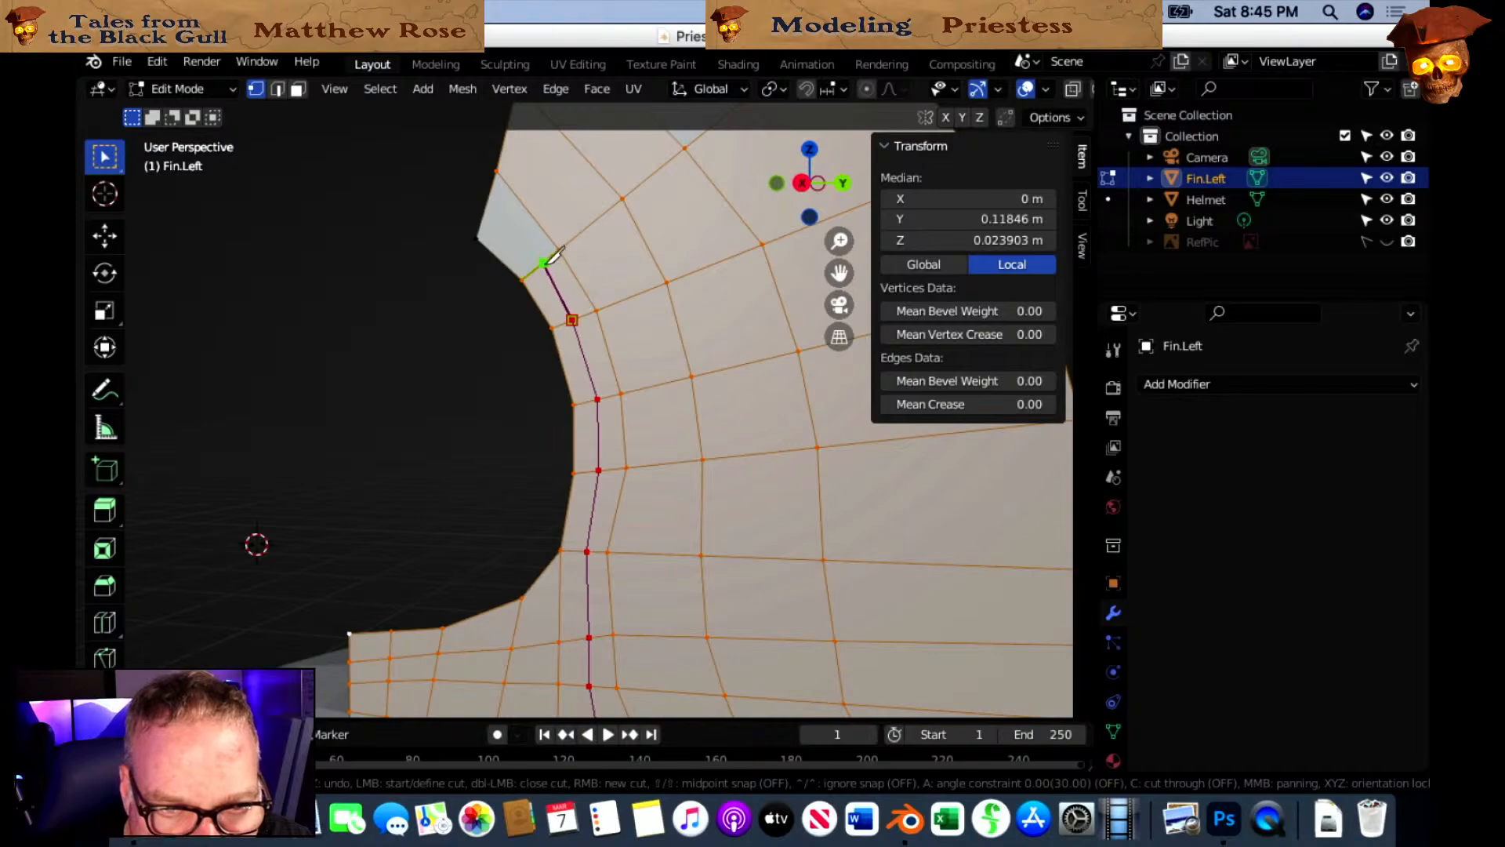
click(487, 207)
key(Return)
Knife-cut a lengthwise line through the outermost strip, from the front-edge vertex below the fin's tip down across the slanted rows.
middle_drag(792, 393, 645, 363)
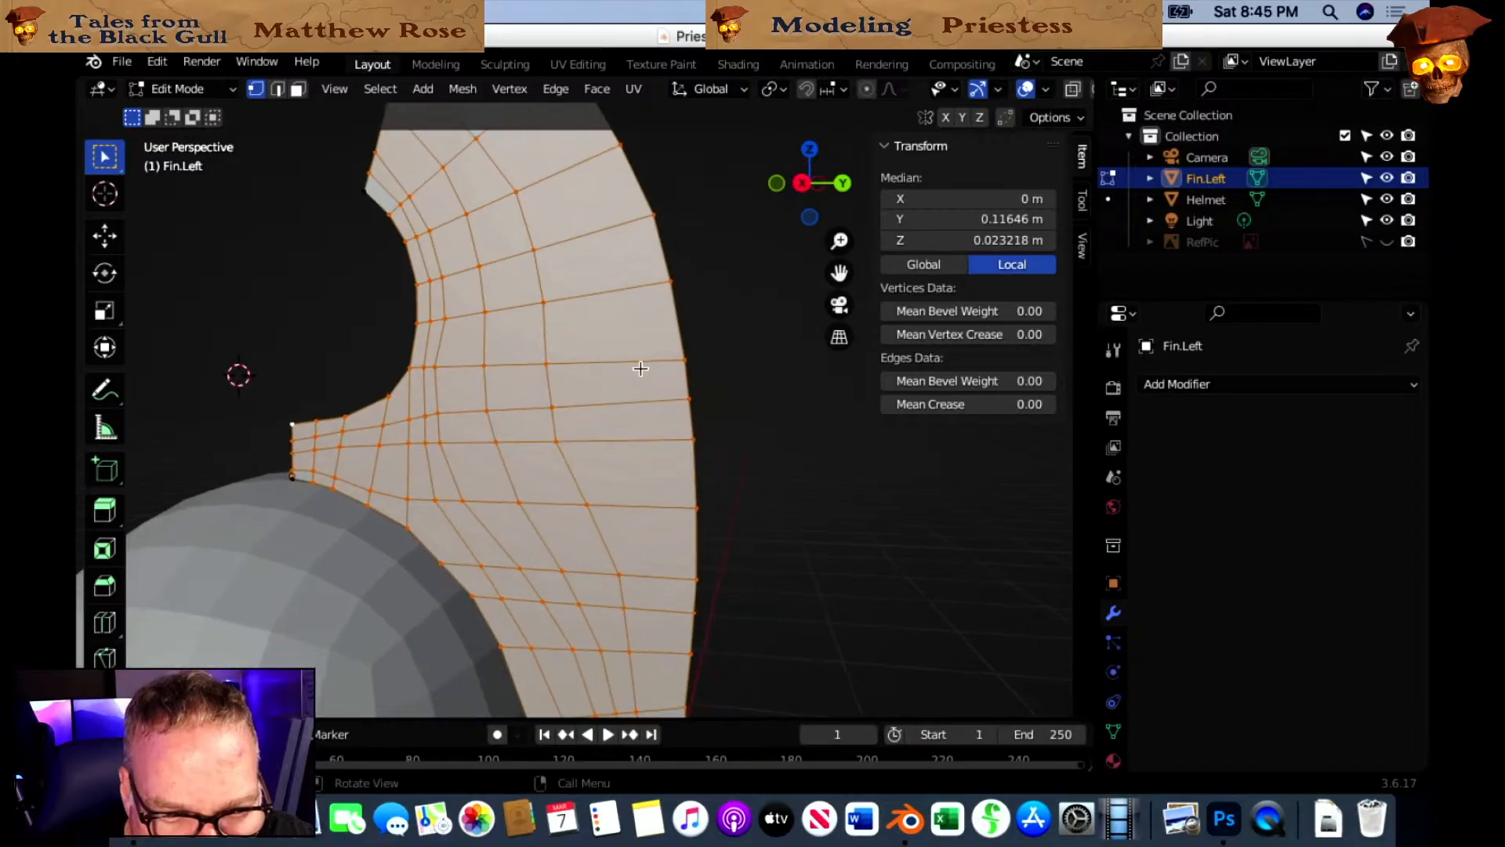
scroll(690, 392, down, 3)
shift+middle_drag(692, 410, 694, 473)
scroll(631, 401, up, 2)
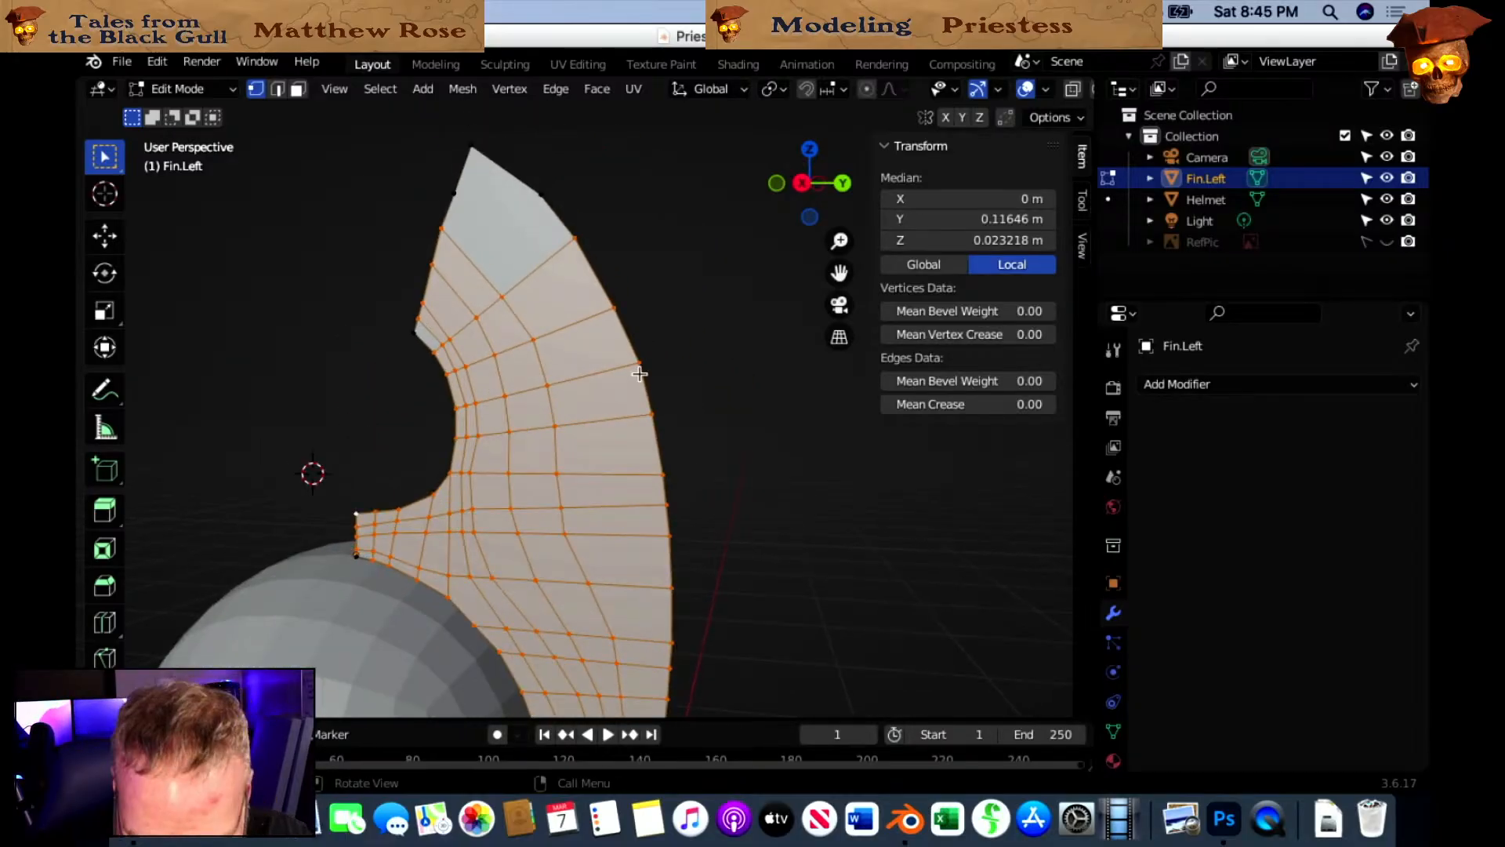
key(k)
click(456, 193)
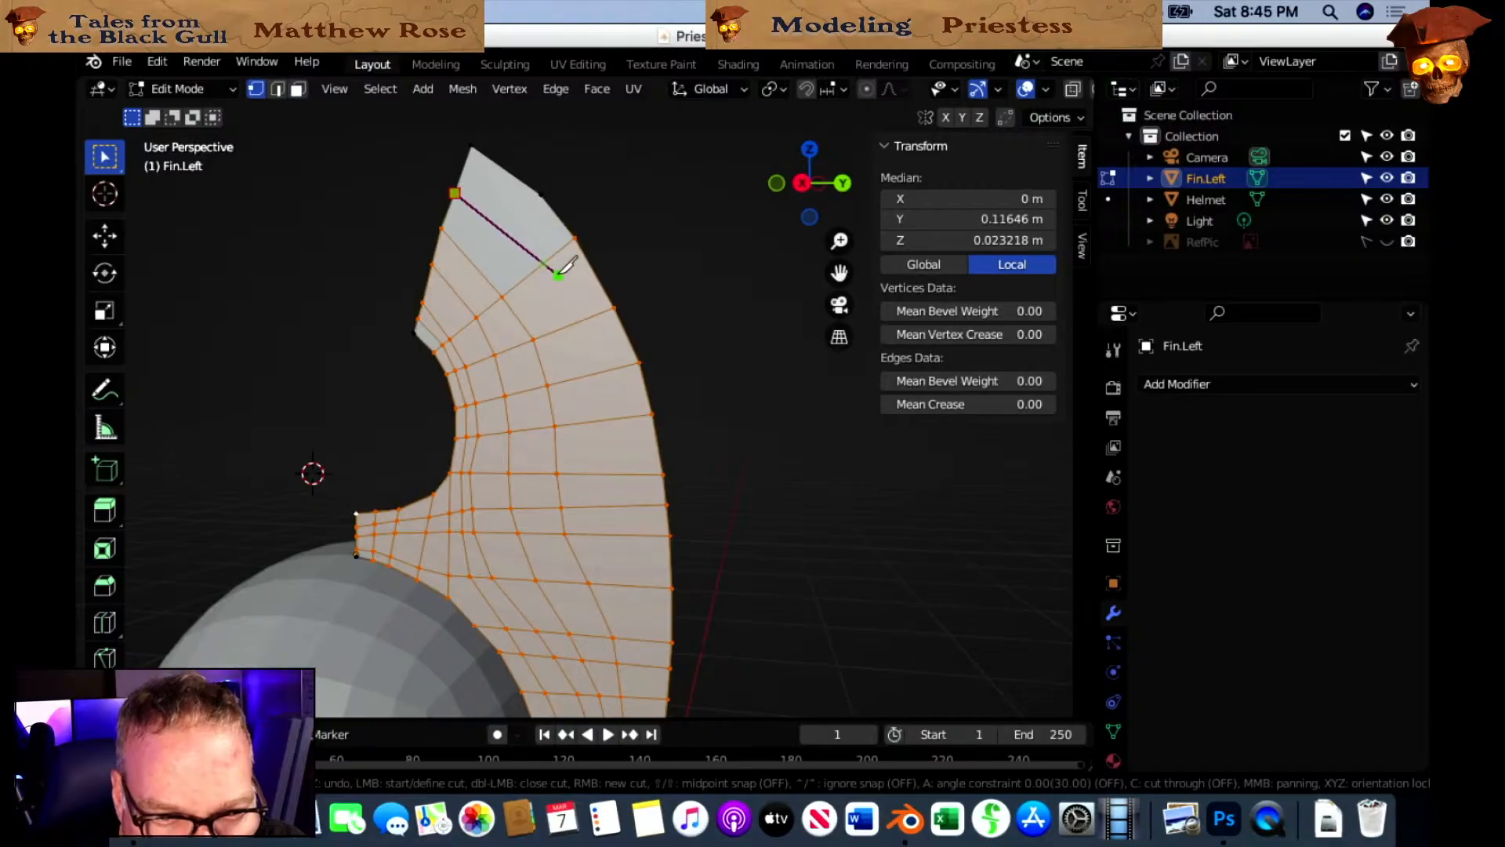
click(530, 274)
click(560, 327)
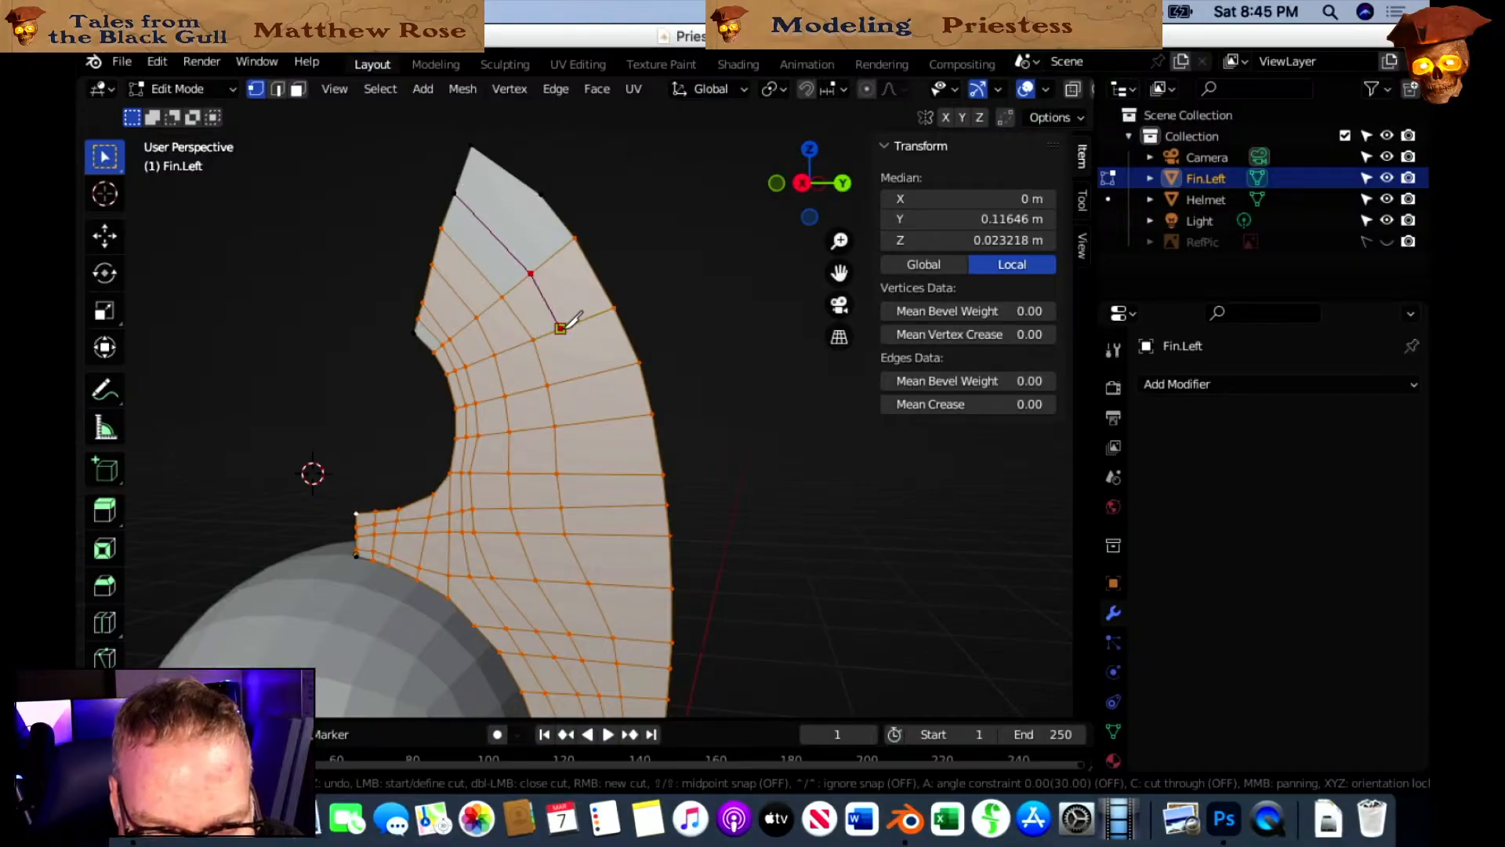
click(583, 423)
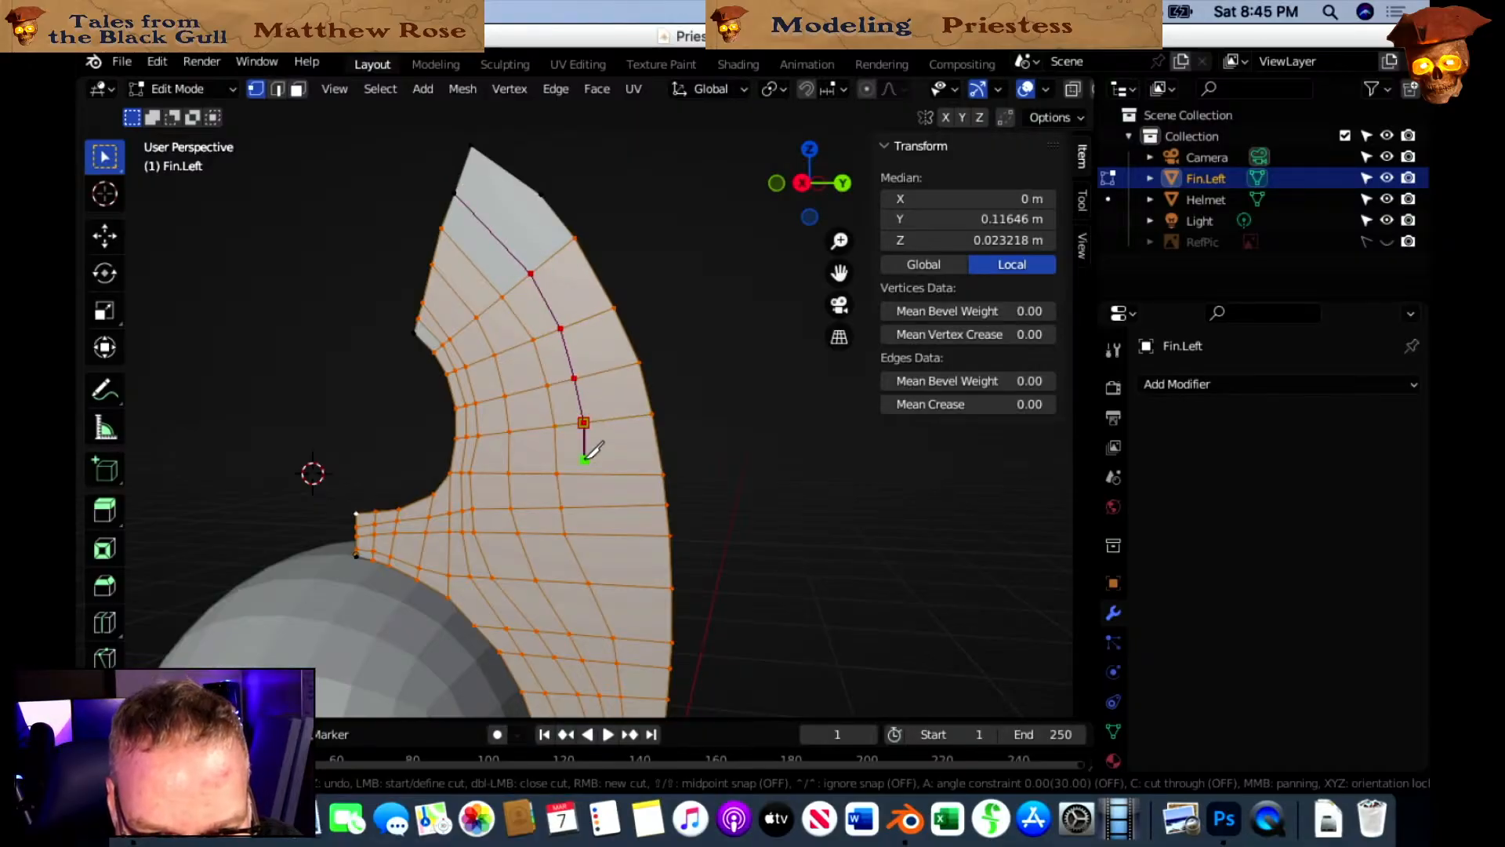
click(586, 474)
Continue the outermost lengthwise cut down through the wide grid rows toward the fin's bottom edge.
middle_drag(595, 502, 615, 634)
shift+middle_drag(616, 516, 577, 282)
click(568, 285)
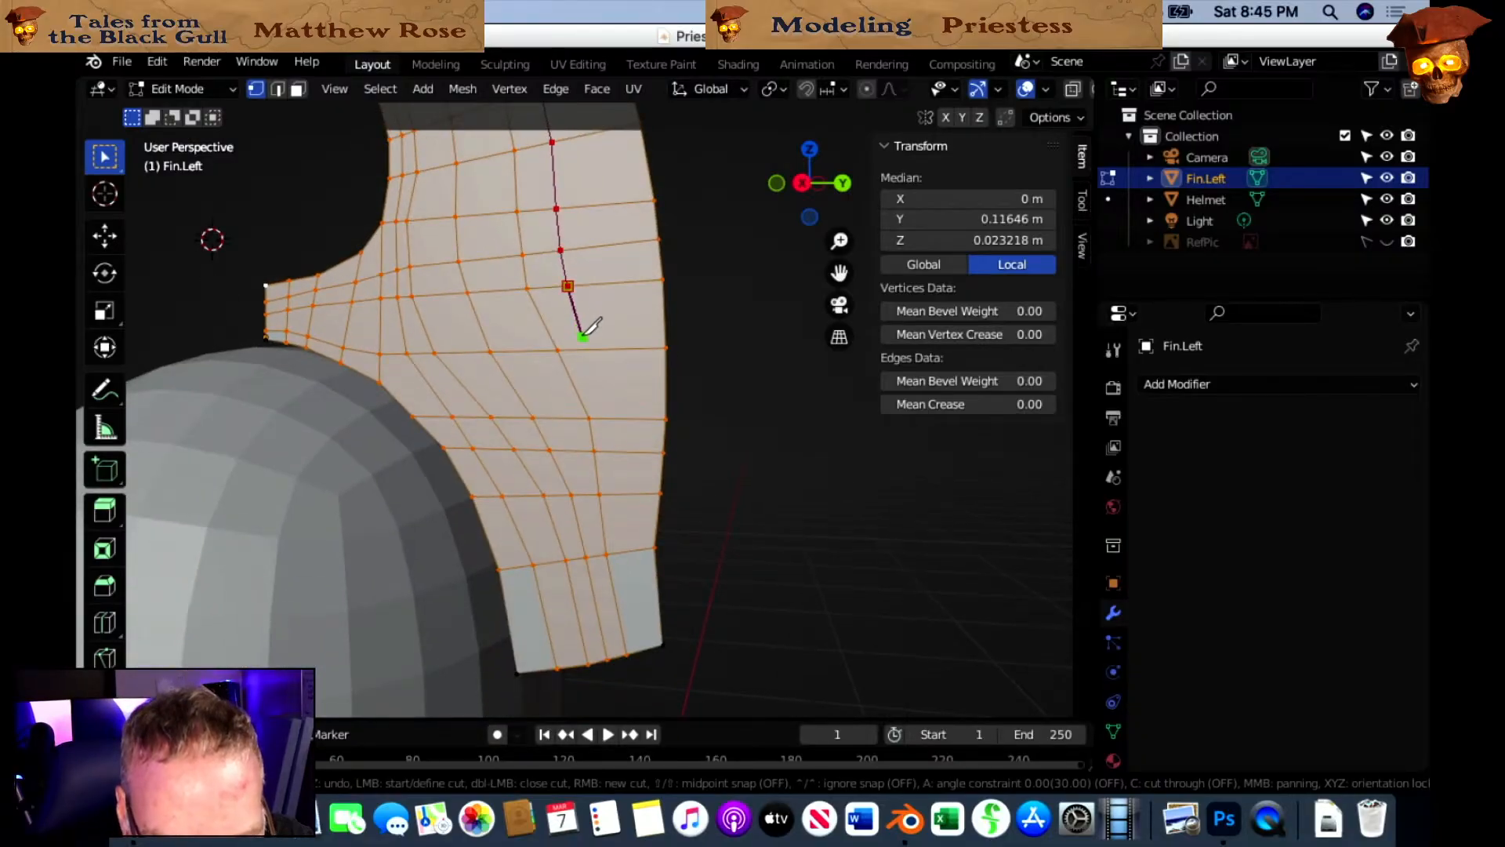
click(584, 348)
click(610, 418)
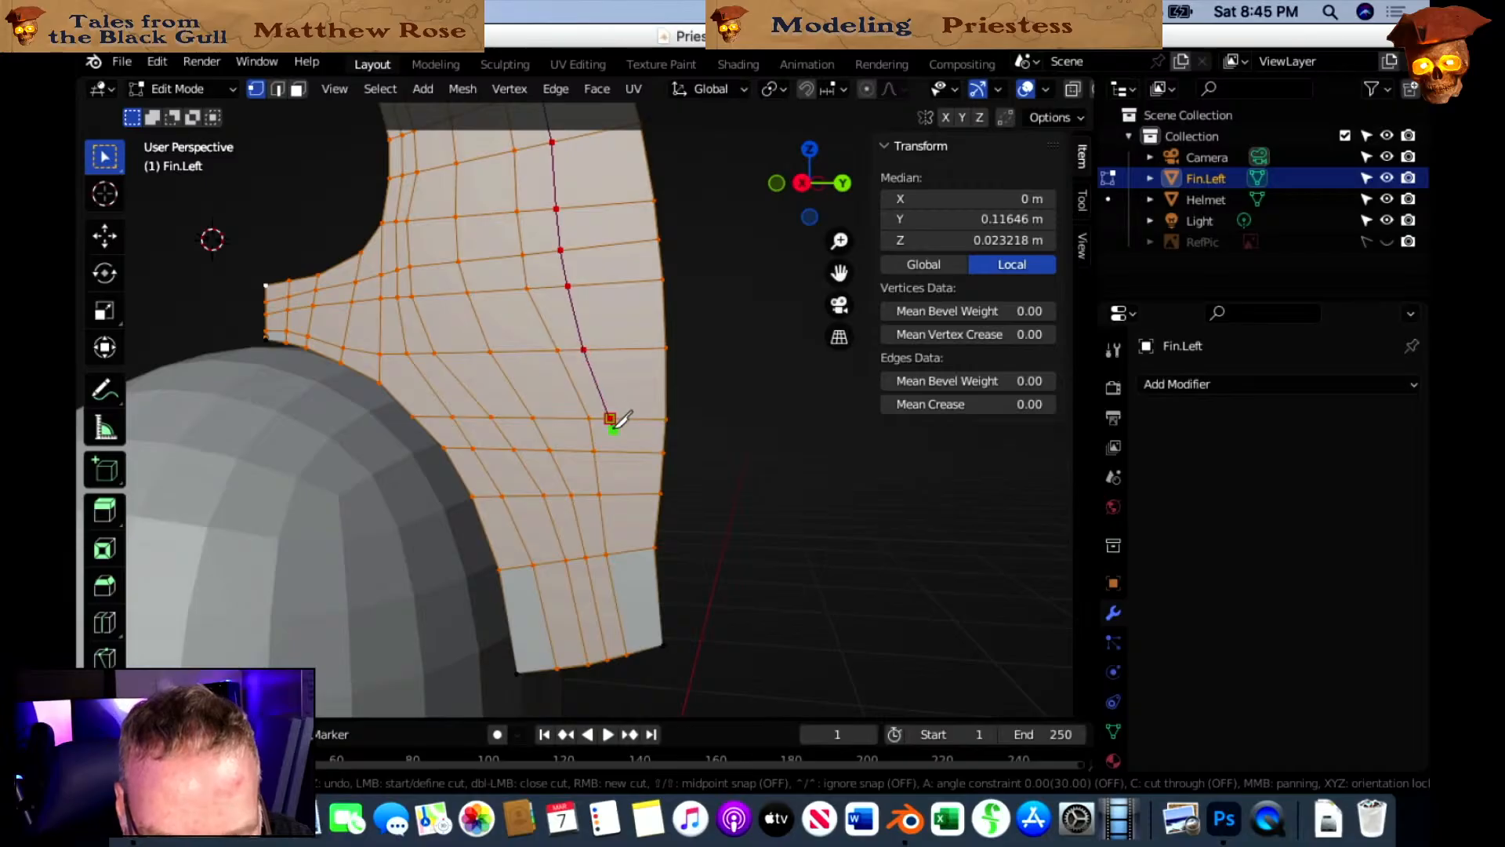
Continue the lengthwise knife cut down the outer part of the fin to its bottom edge and apply it.
click(613, 451)
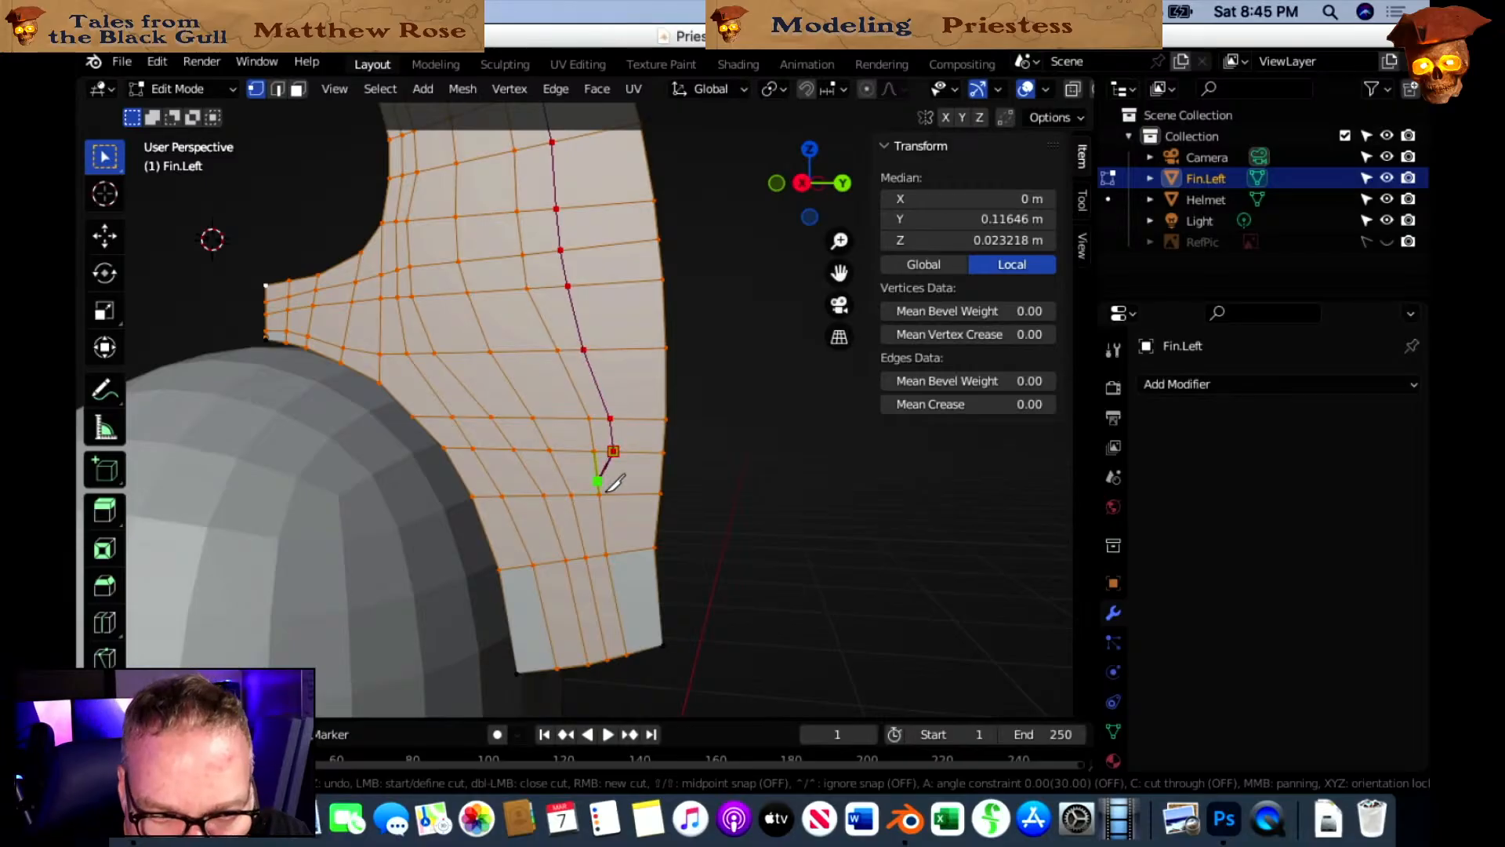
click(618, 495)
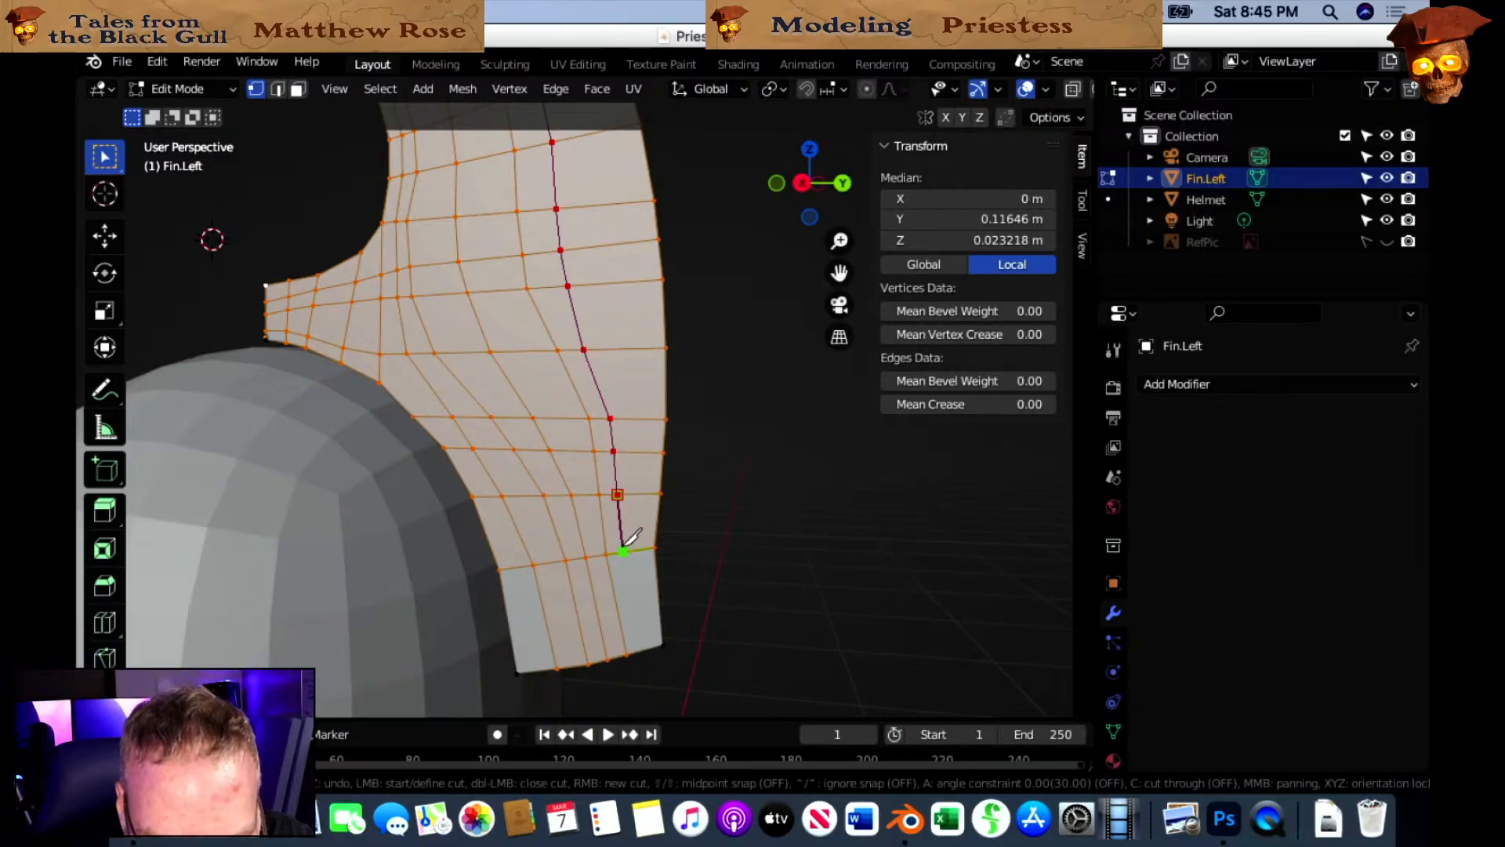
click(622, 551)
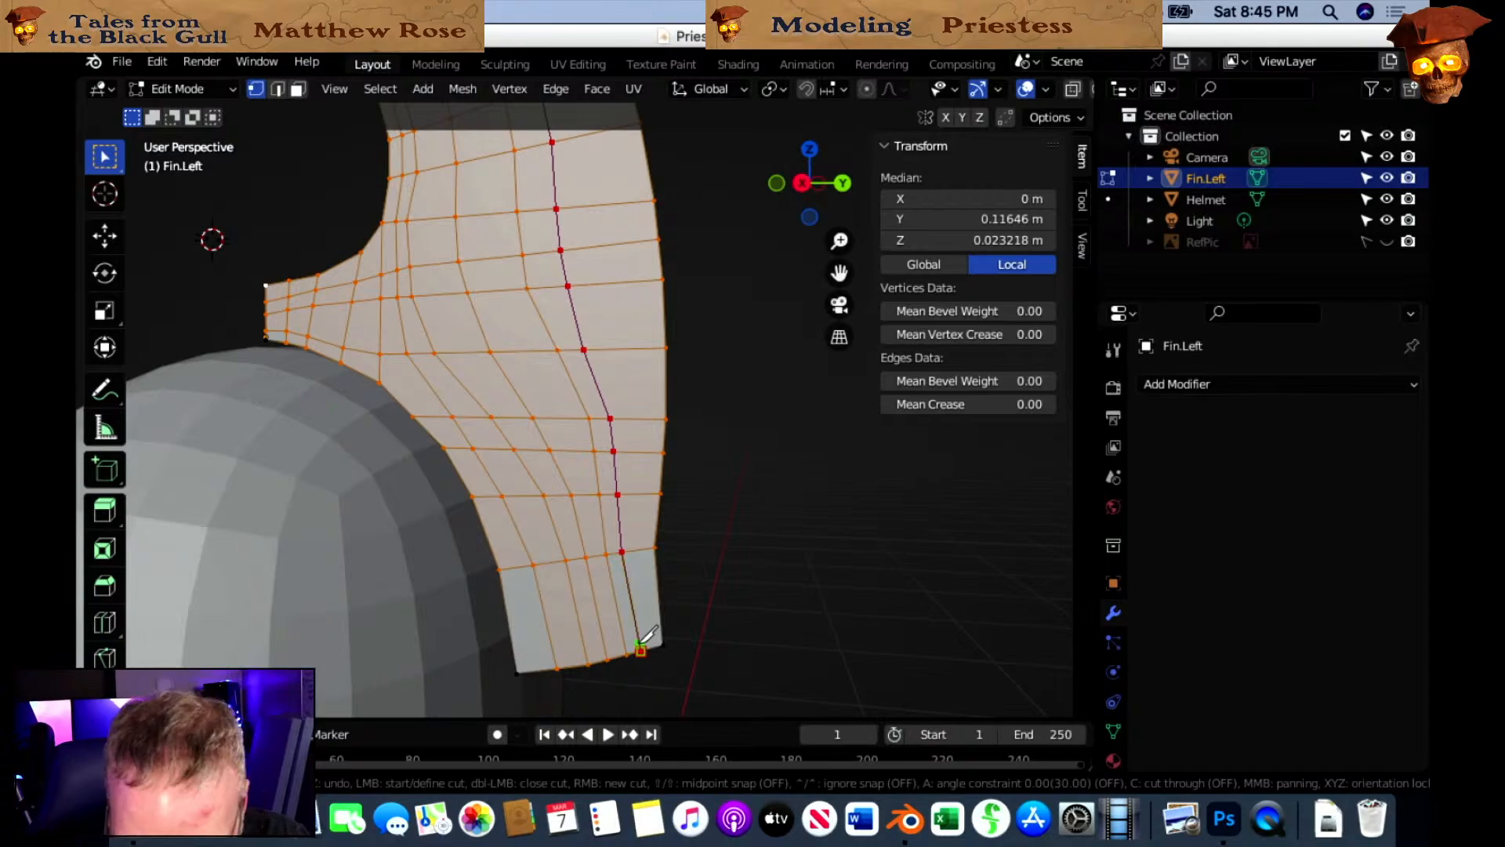
click(640, 650)
key(Return)
Knife-cut another lengthwise edge line from the fin's bottom edge to its tip, between the previous cut and the outer edge.
key(k)
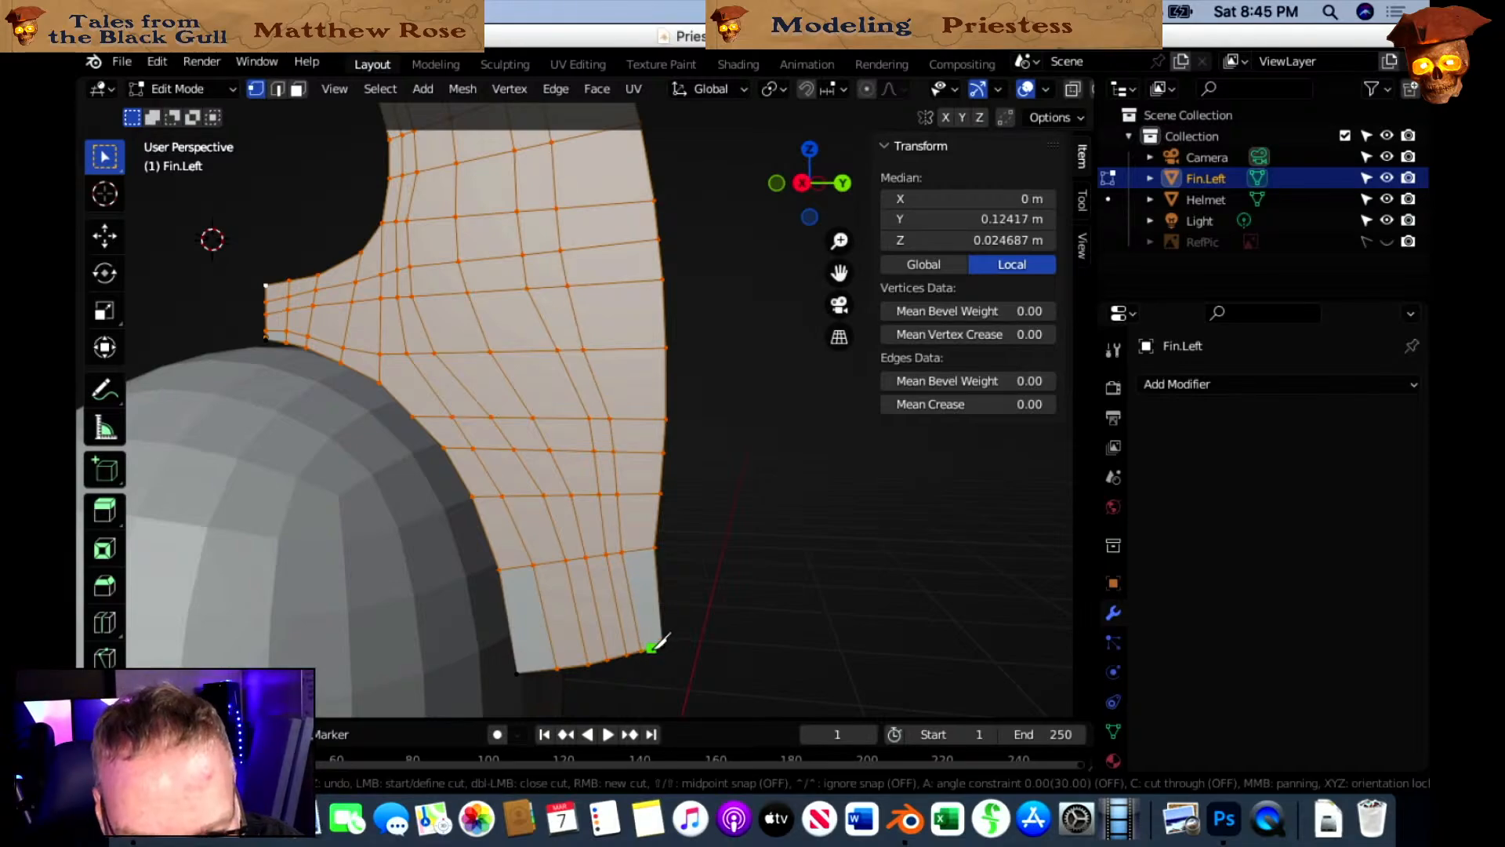
click(654, 646)
click(638, 558)
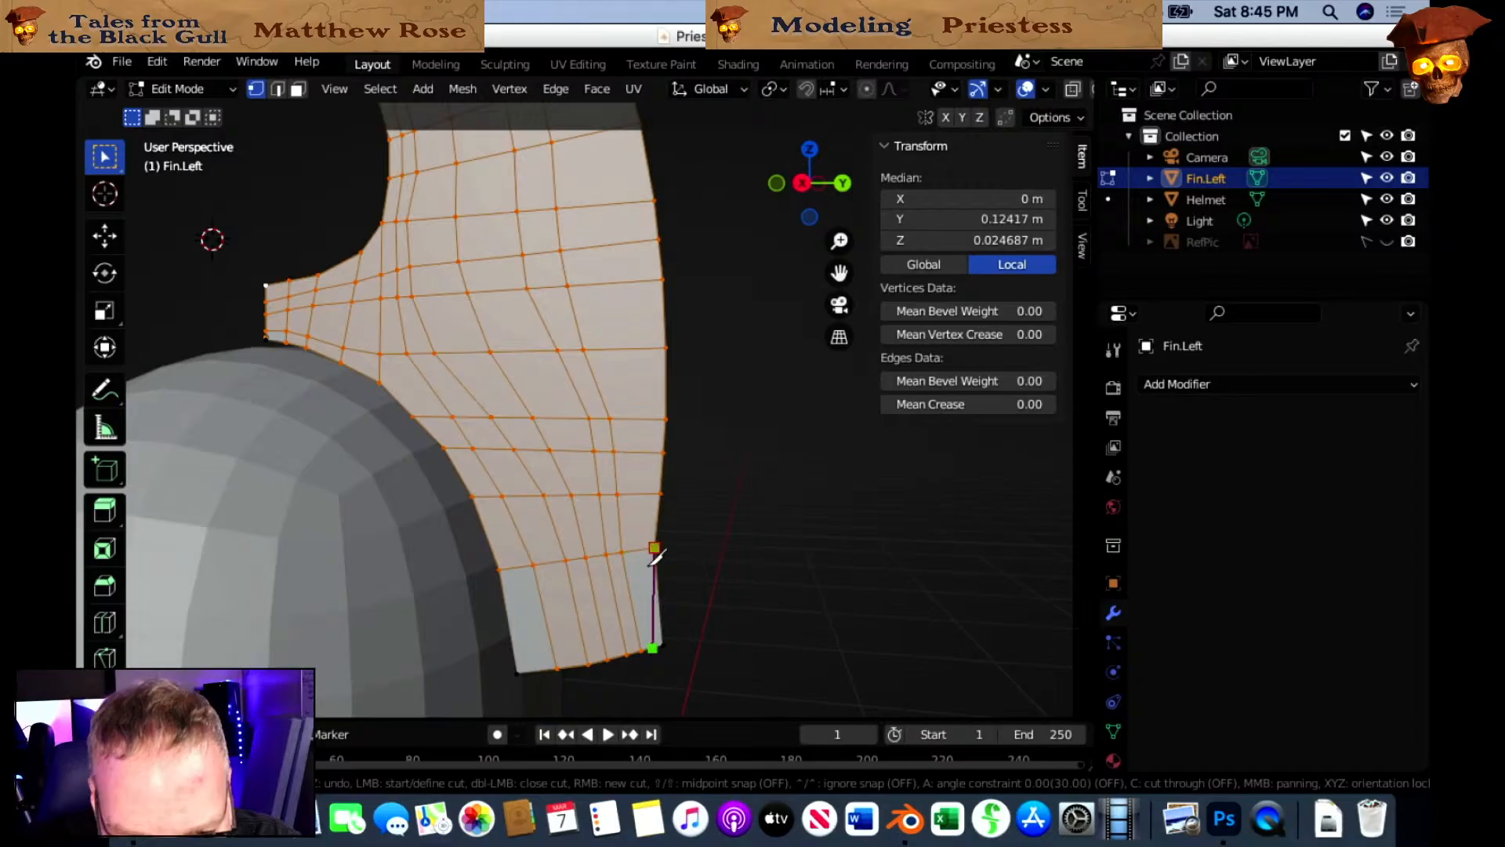
click(632, 494)
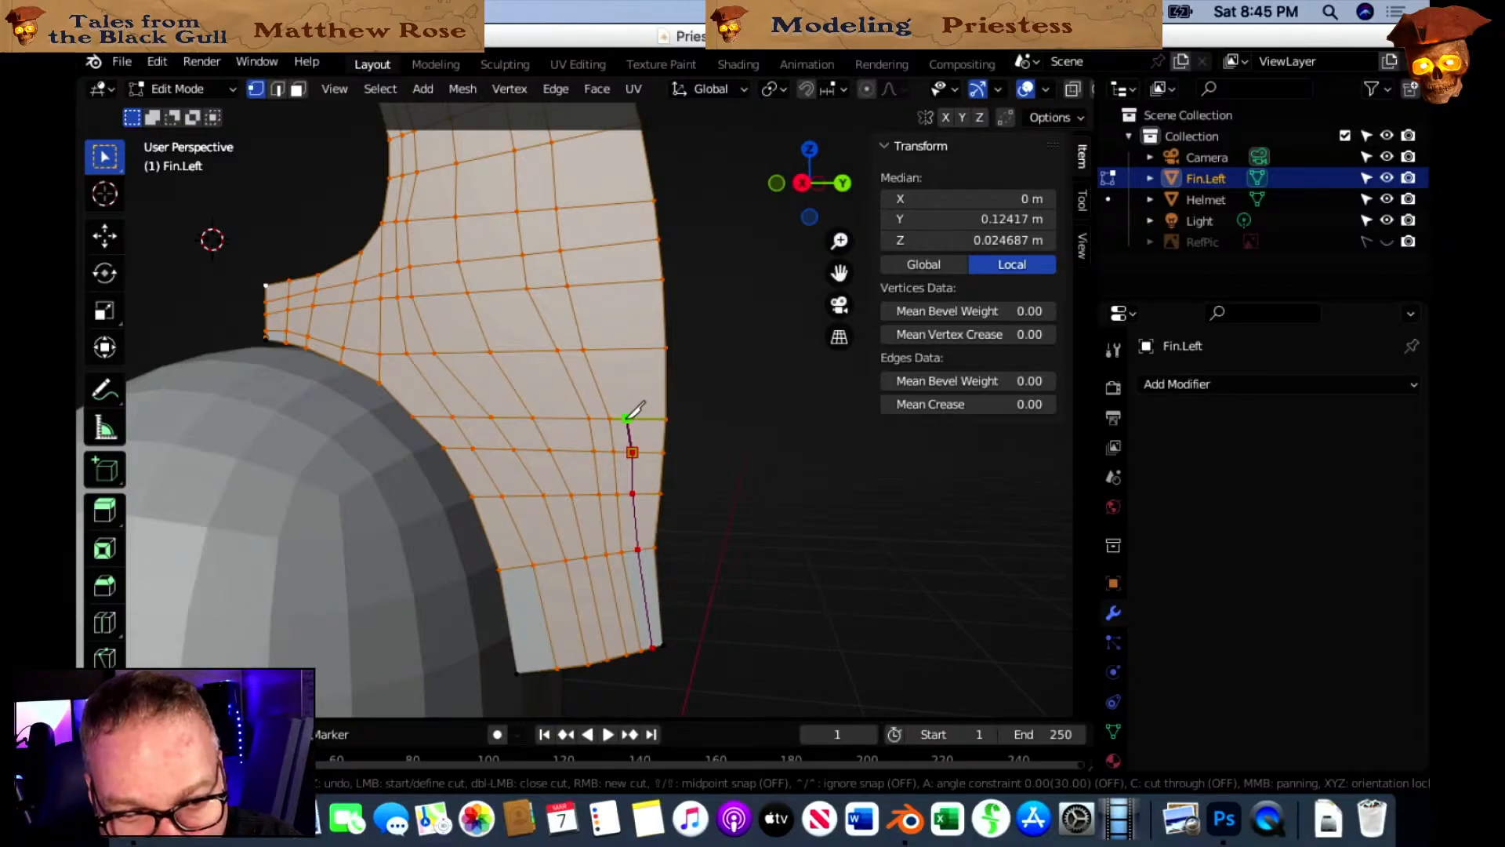
click(631, 418)
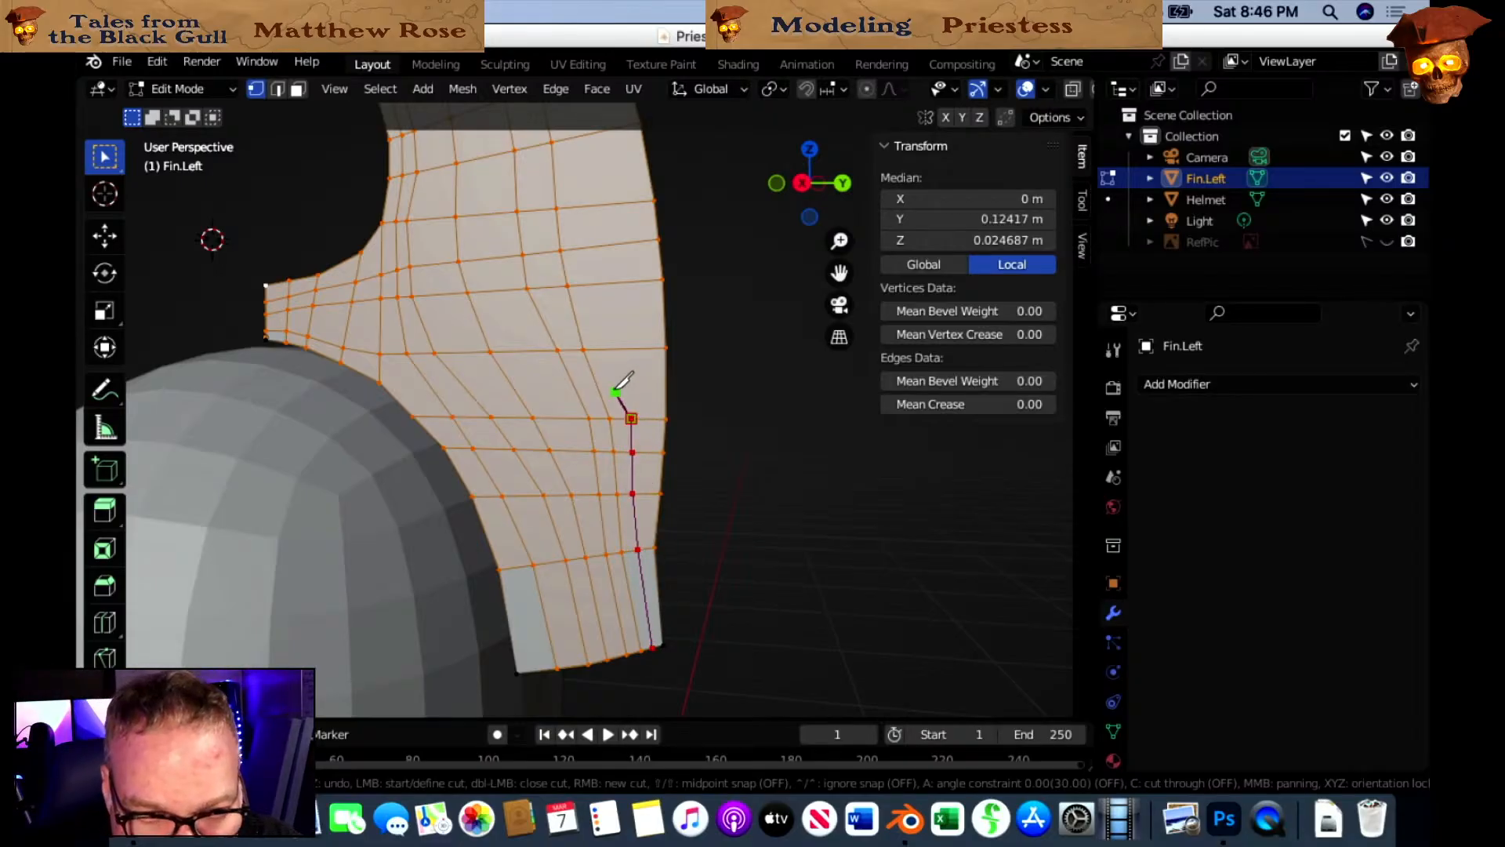
click(611, 350)
click(597, 283)
click(592, 247)
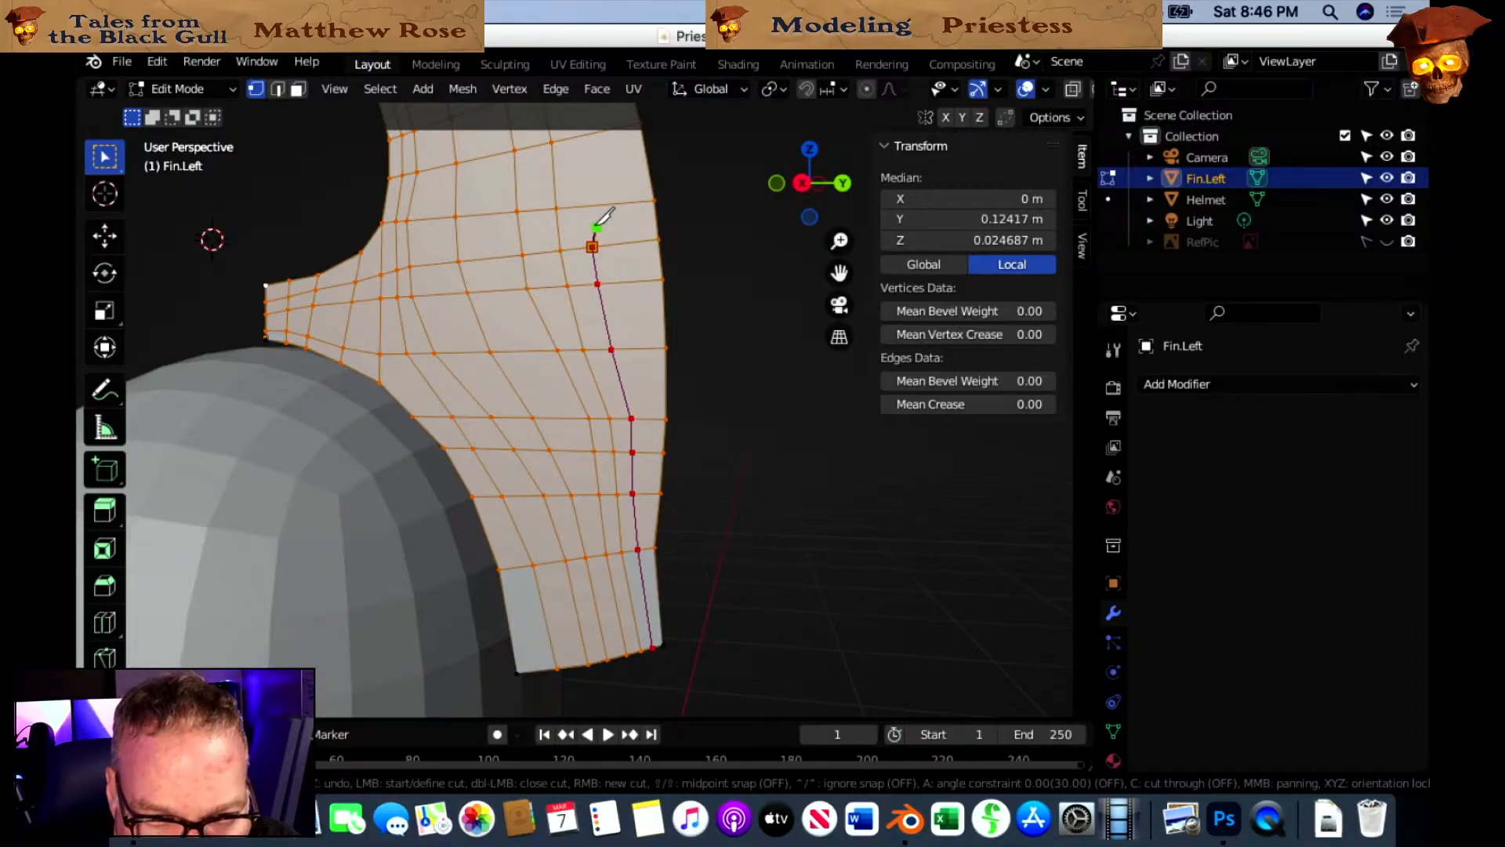
shift+middle_drag(601, 200, 666, 504)
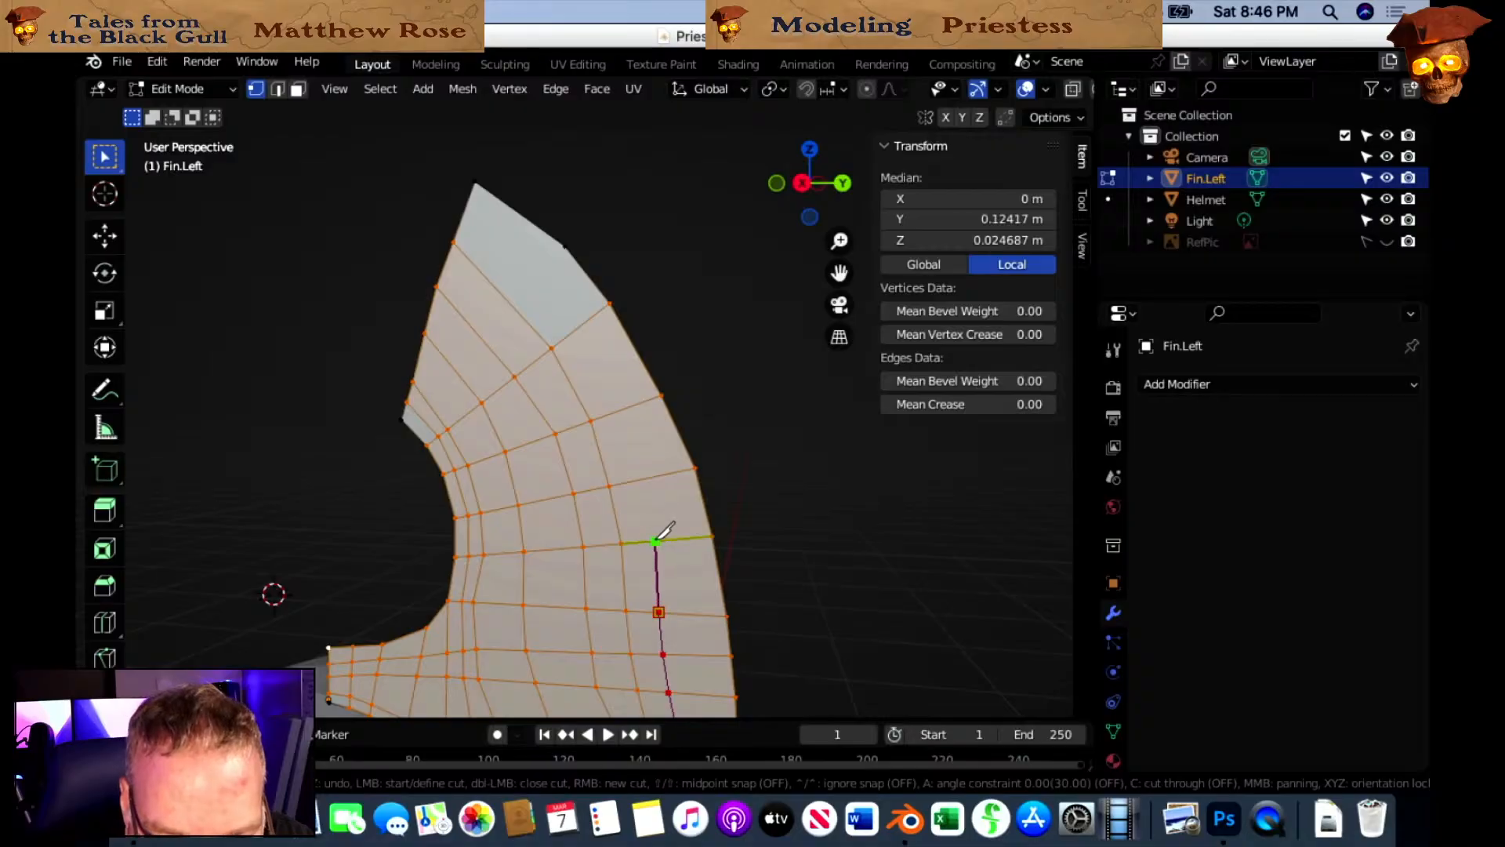
click(640, 479)
click(613, 412)
click(572, 332)
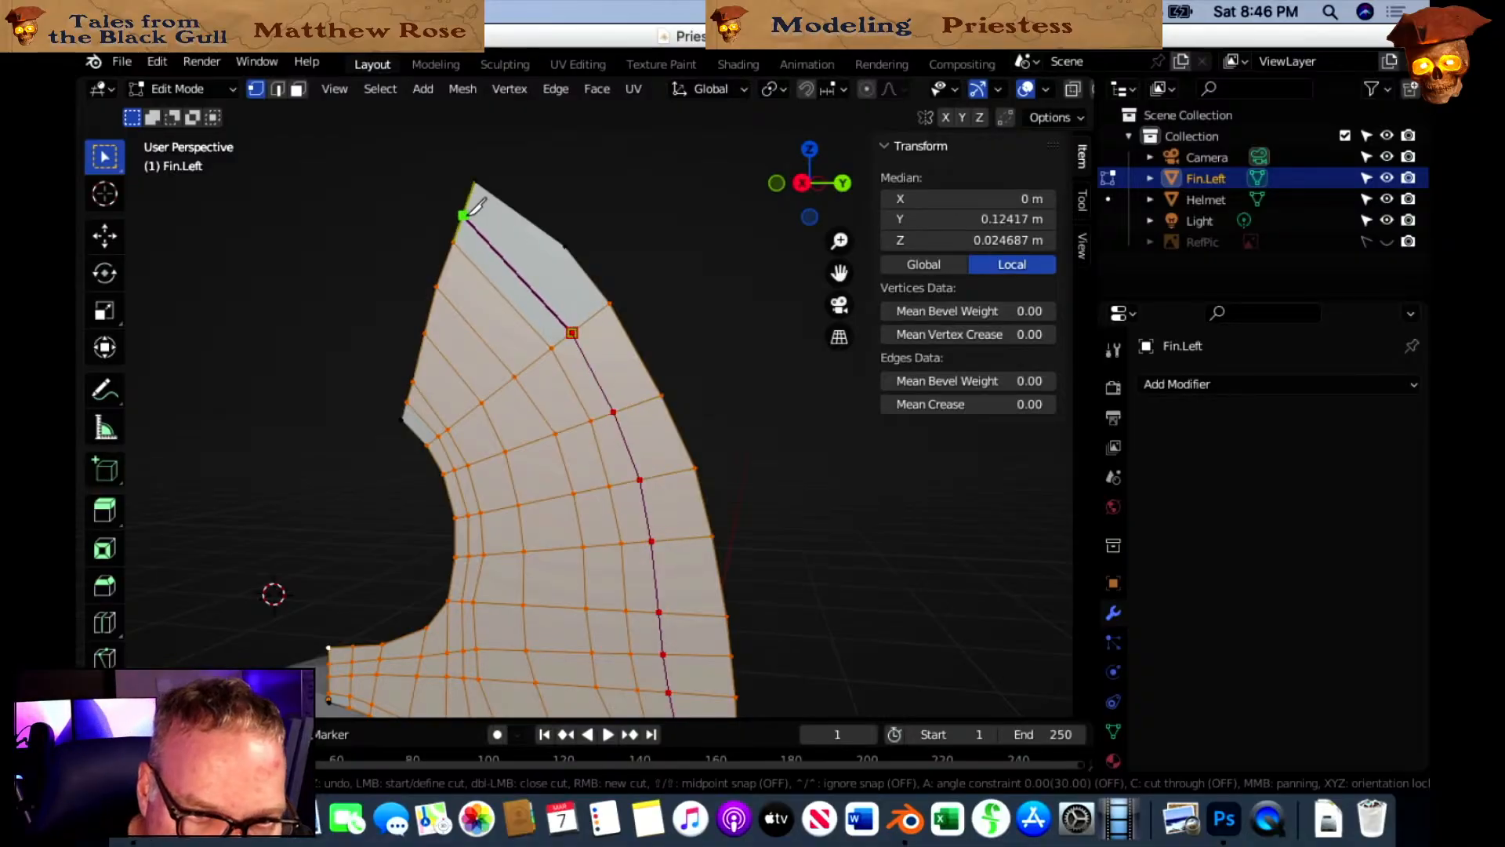
click(460, 225)
key(Return)
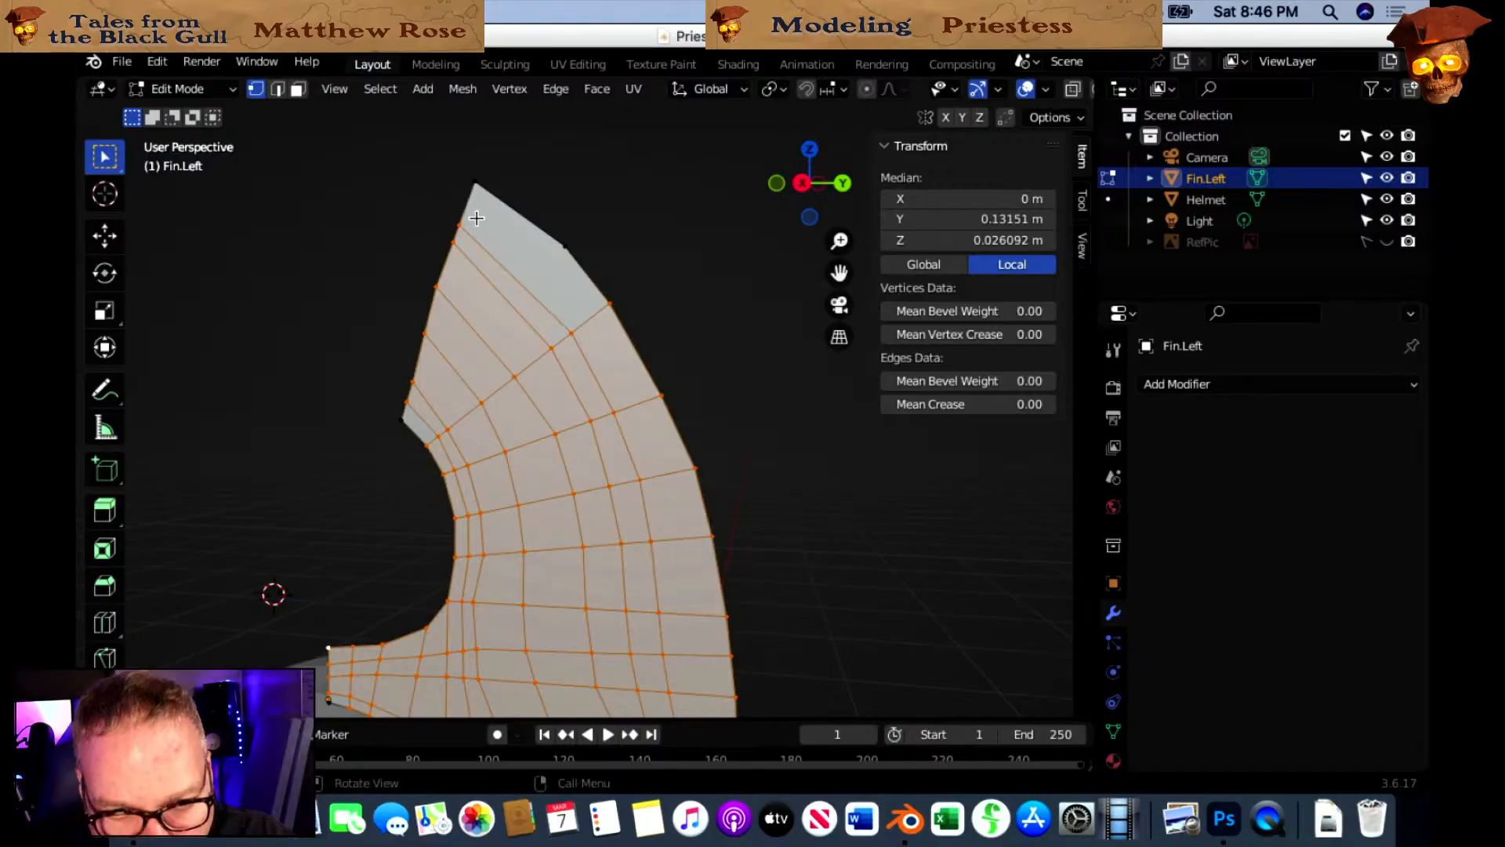
Knife-cut a further lengthwise line close to the fin's outer edge, running from the tip down to the bottom edge.
click(466, 206)
click(590, 318)
click(635, 404)
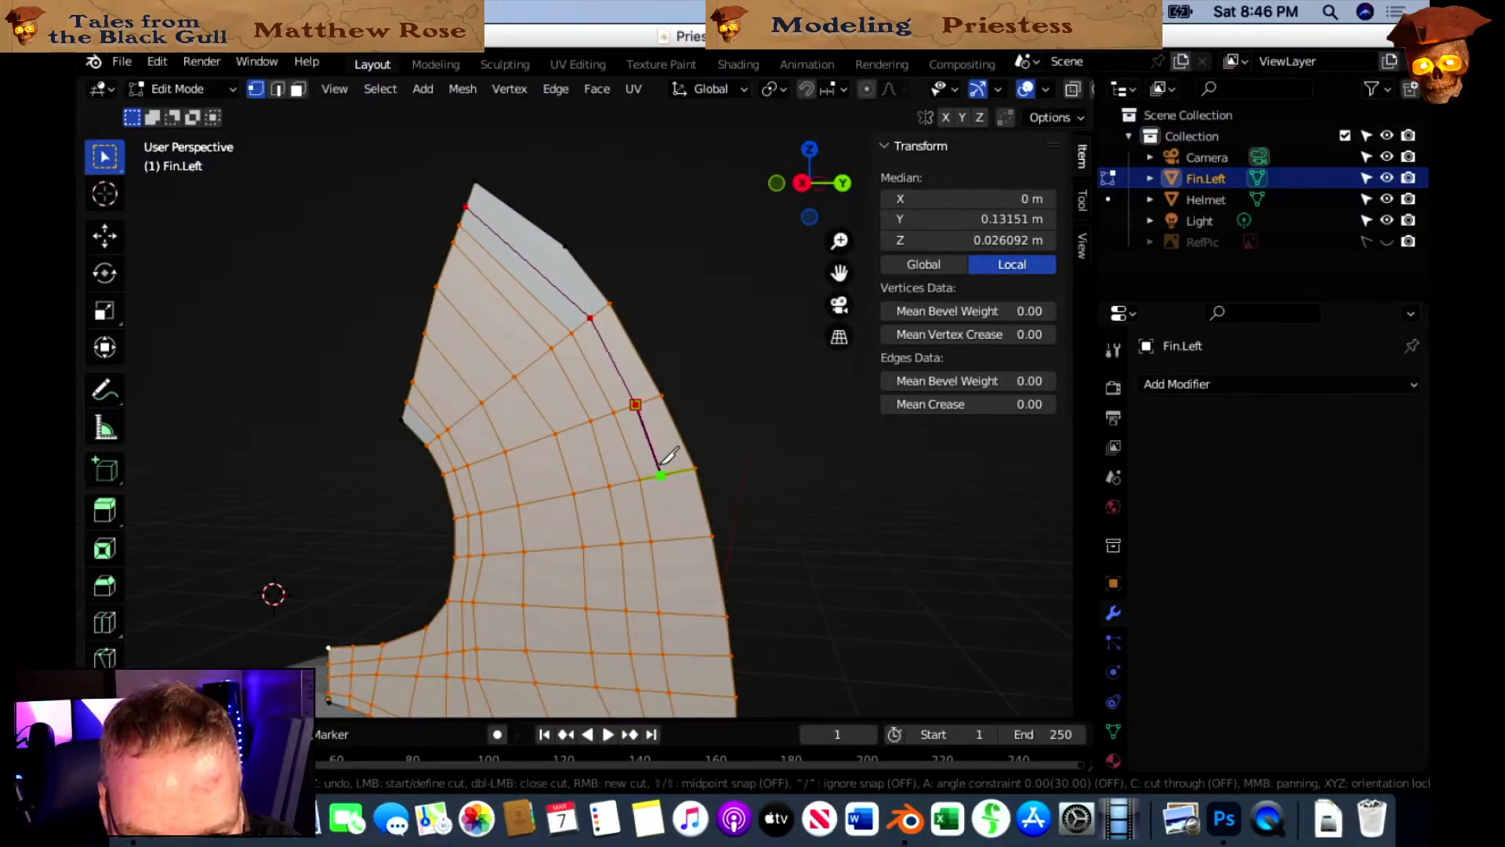
click(663, 474)
shift+middle_drag(688, 532, 637, 304)
click(630, 306)
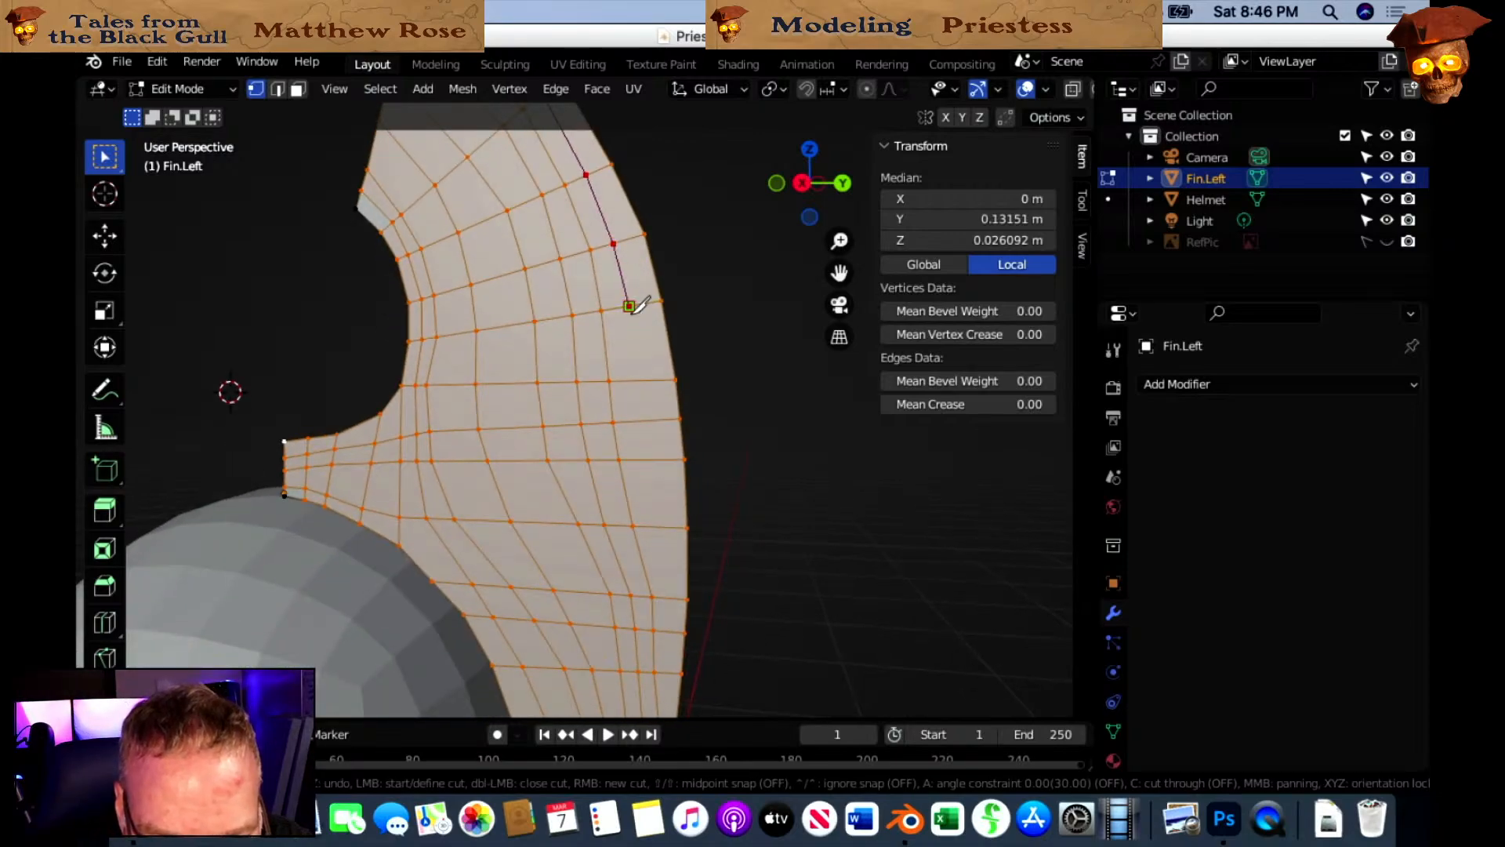
click(638, 381)
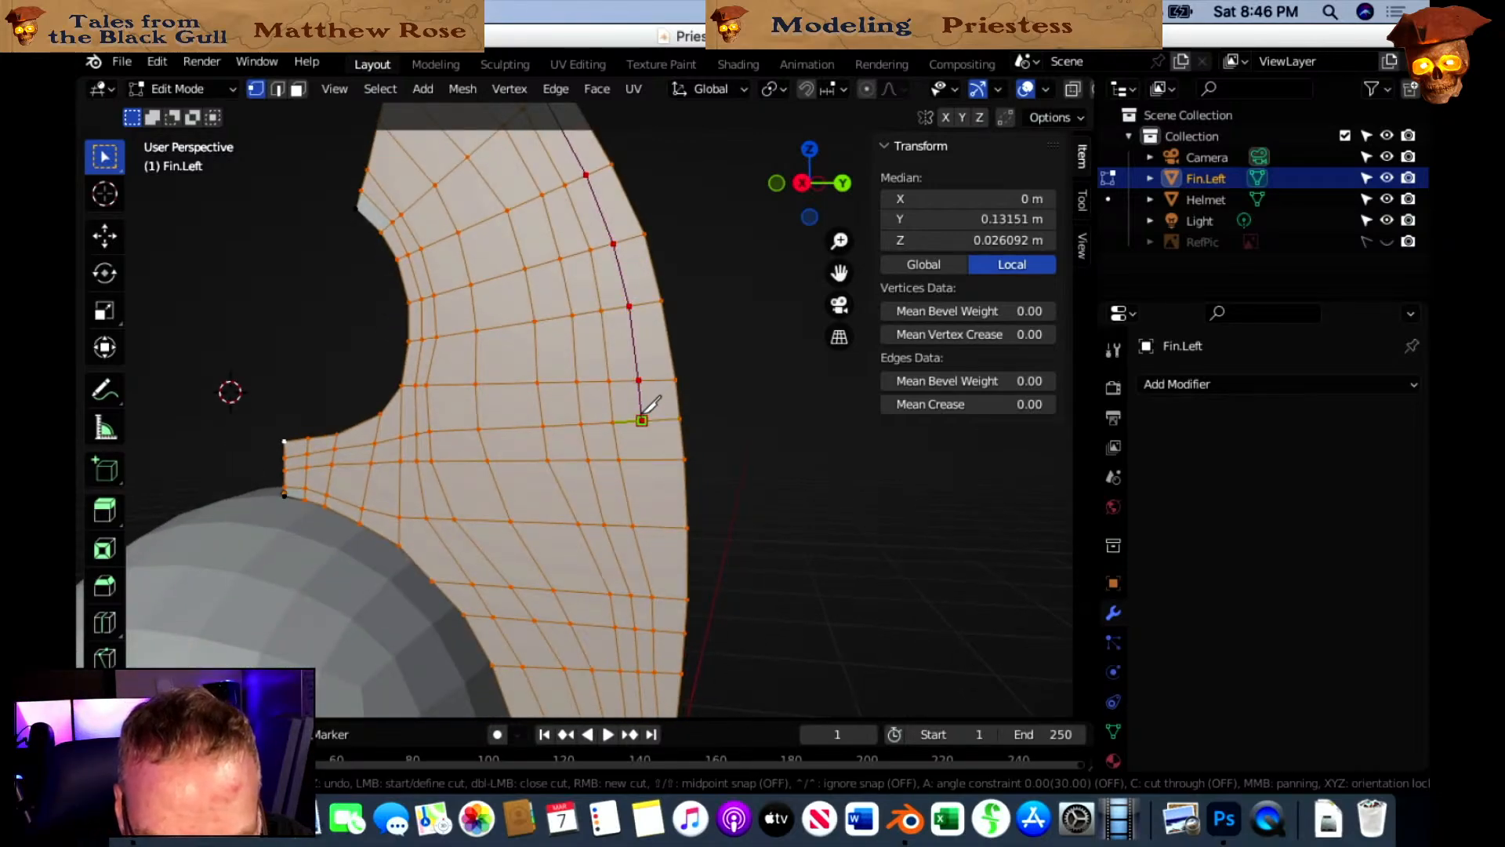
shift+middle_drag(662, 506, 656, 247)
click(647, 249)
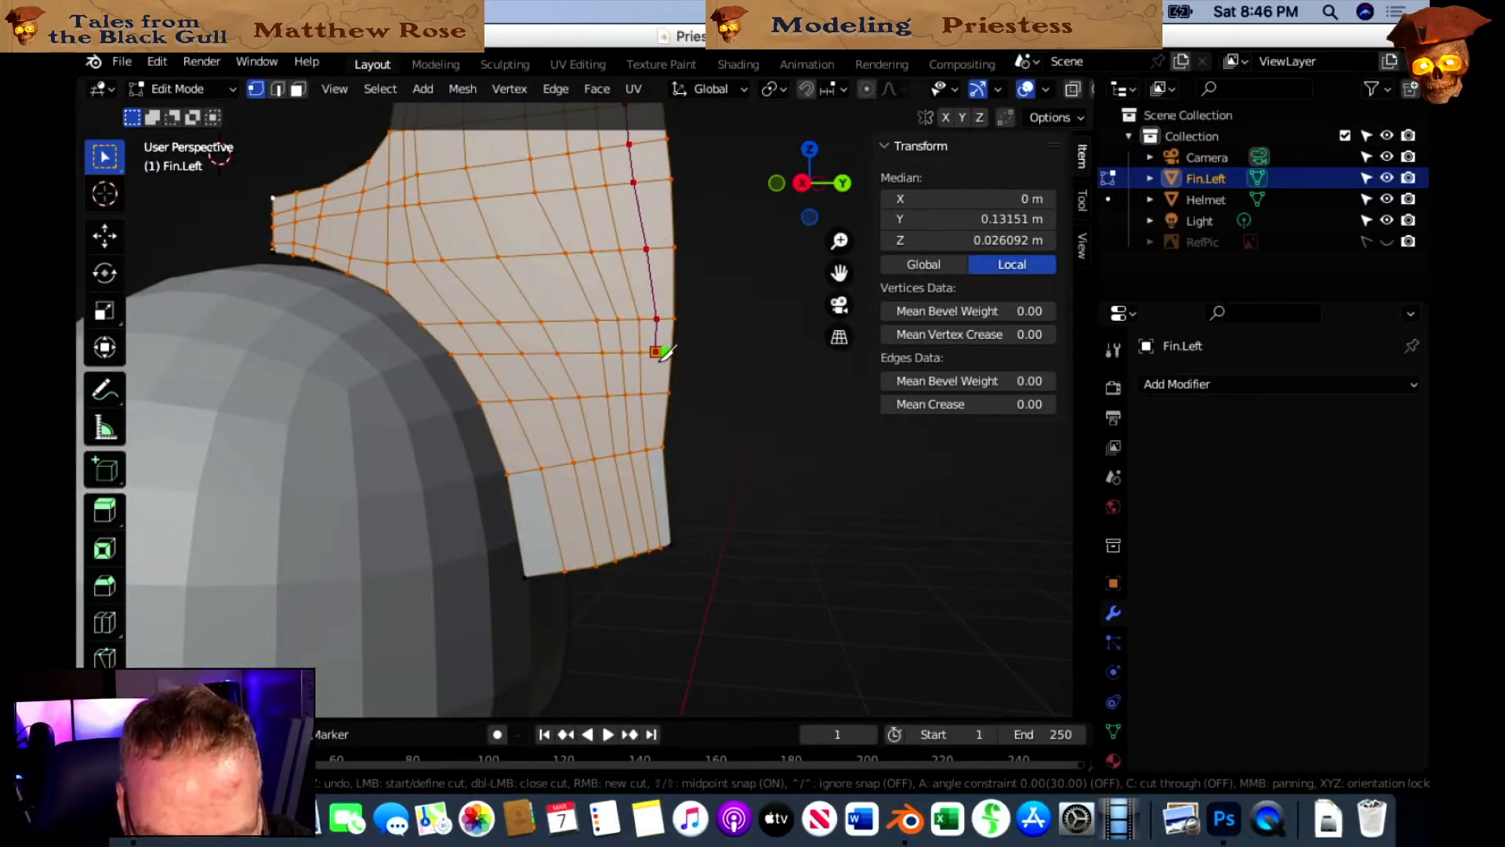
click(655, 392)
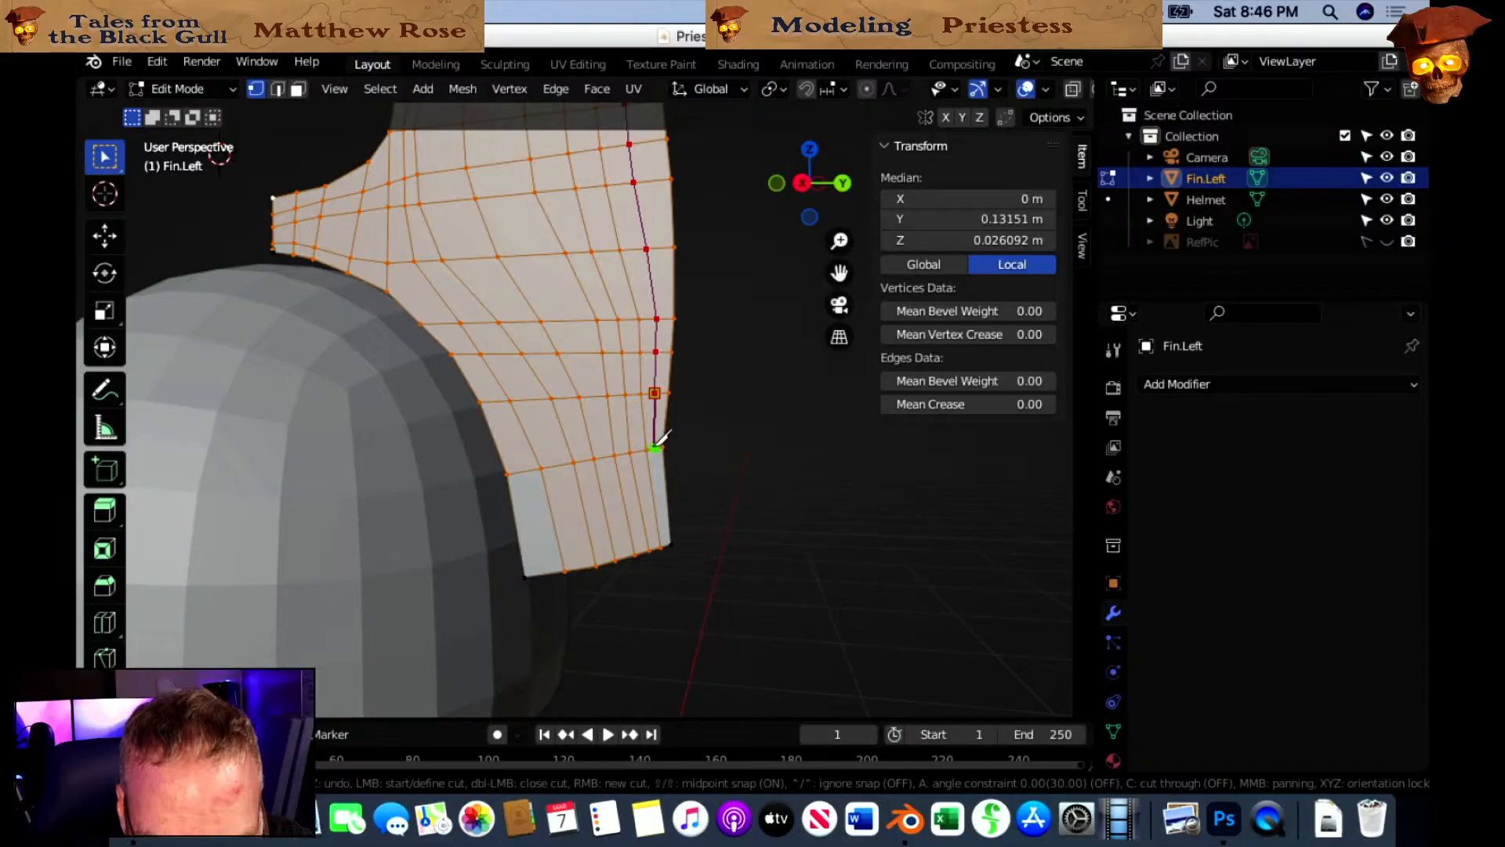
scroll(662, 459, up, 6)
scroll(662, 457, down, 2)
shift+middle_drag(663, 456, 582, 268)
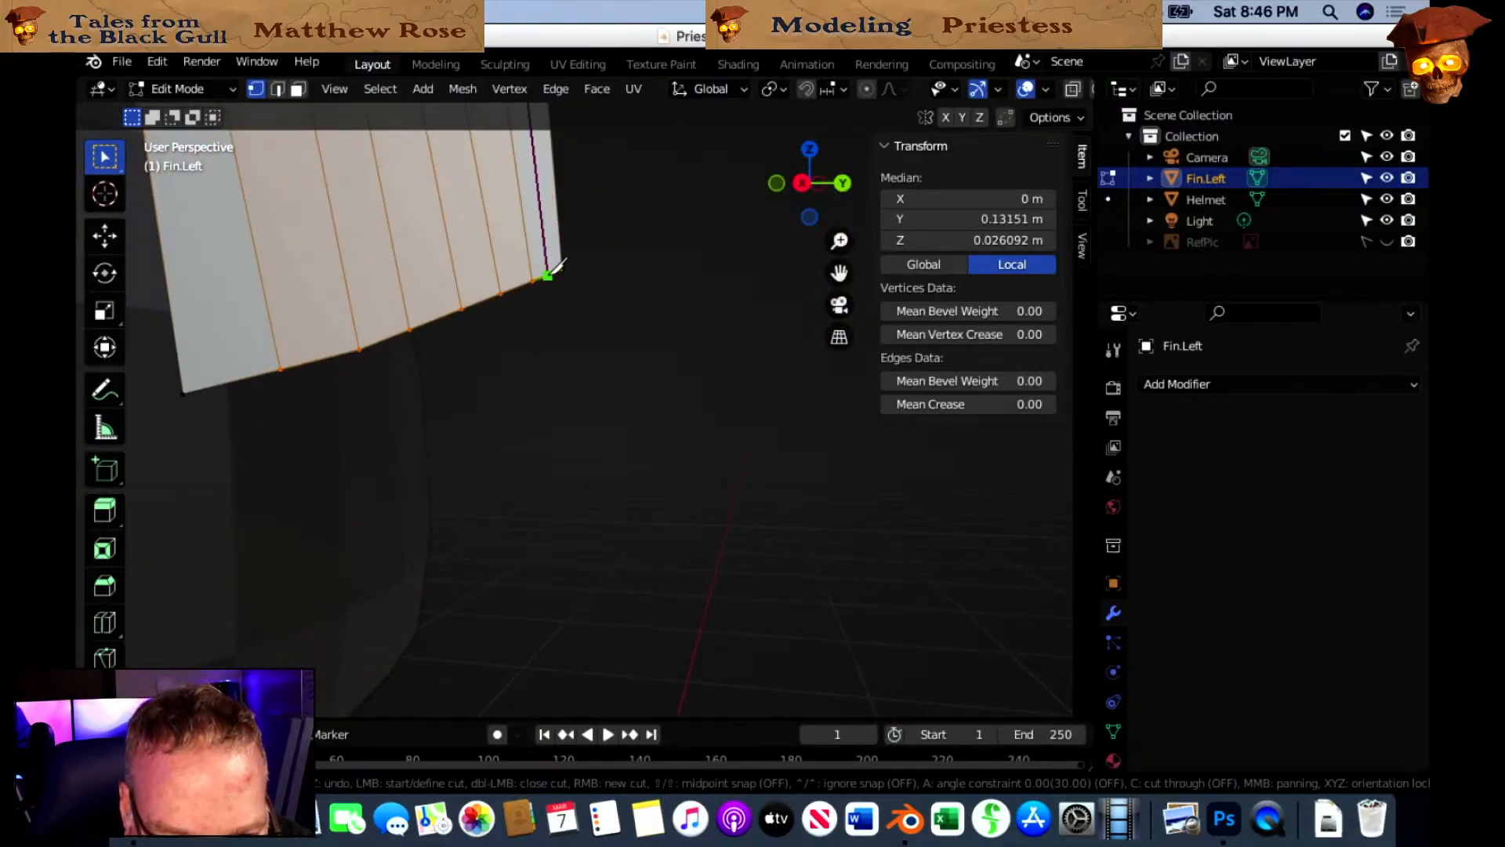
click(547, 276)
key(Return)
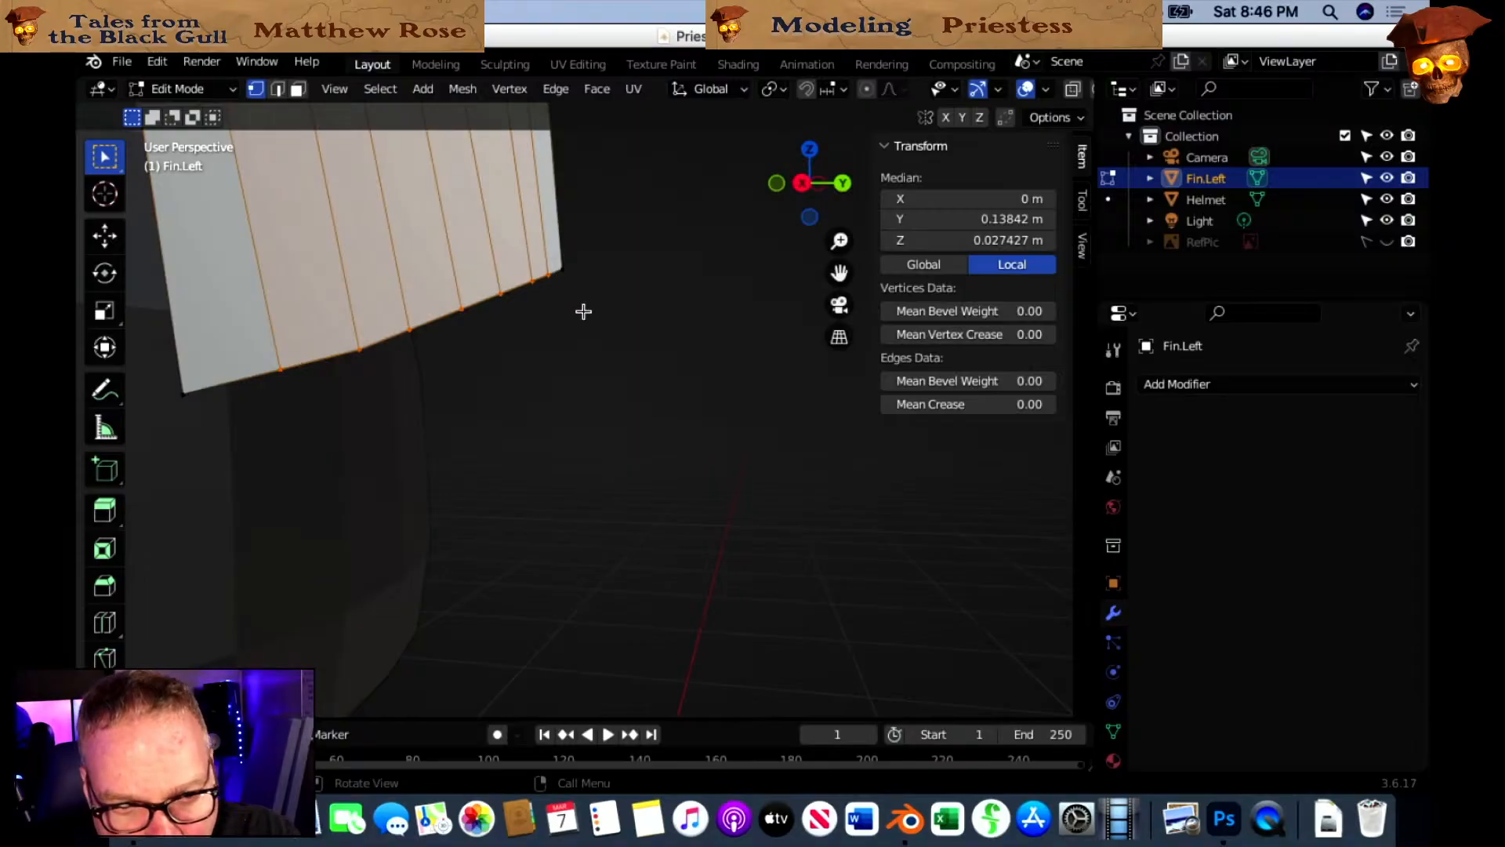
In the right orthographic view, knife-cut across the upper fin from the outer-edge vertex near the tip to the inner edge.
scroll(582, 309, left, 5)
scroll(582, 309, up, 6)
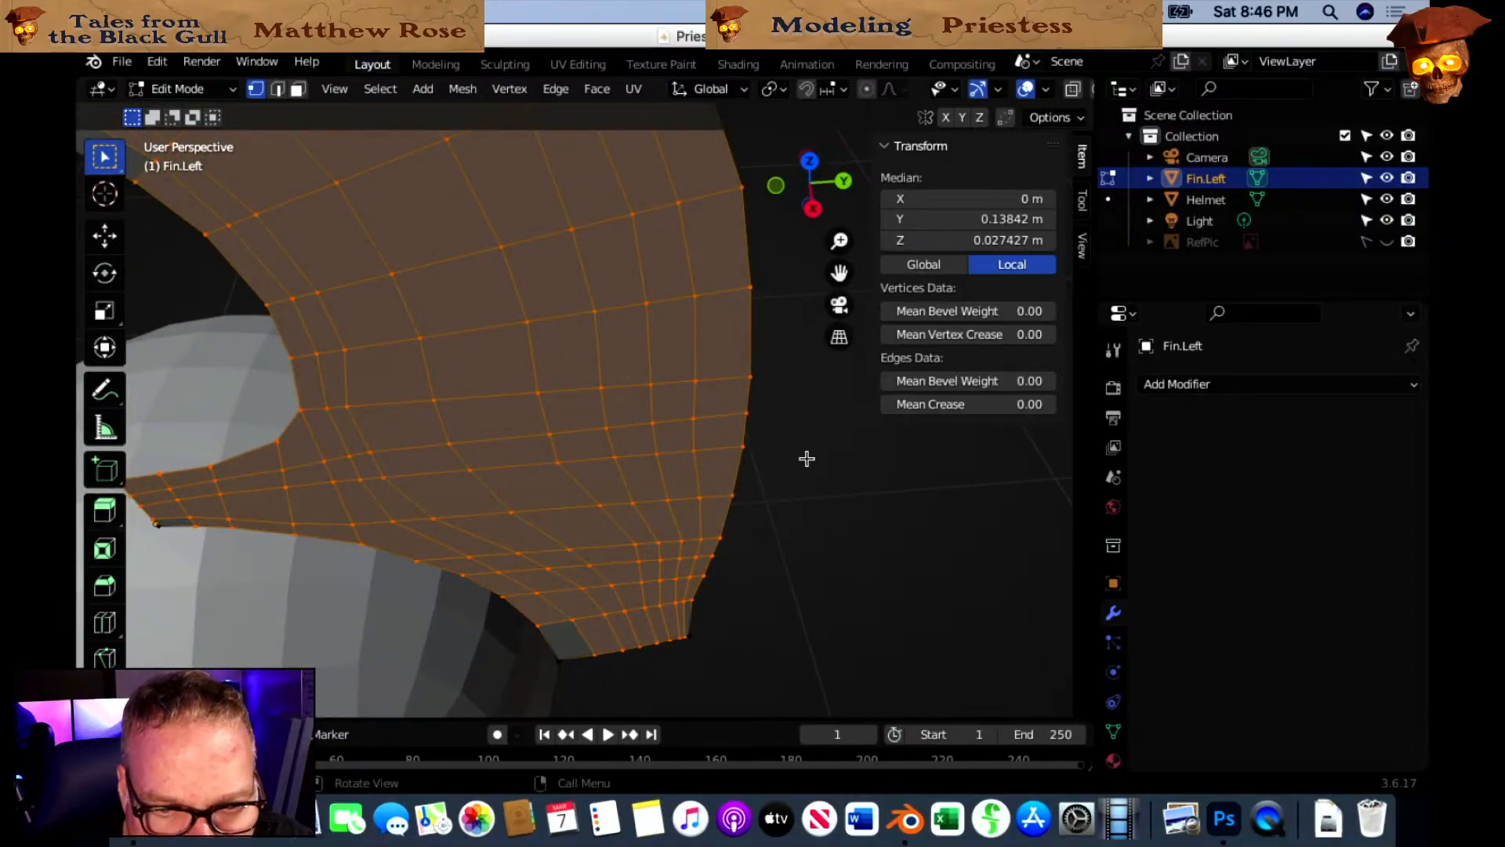
scroll(763, 366, down, 6)
scroll(642, 291, up, 8)
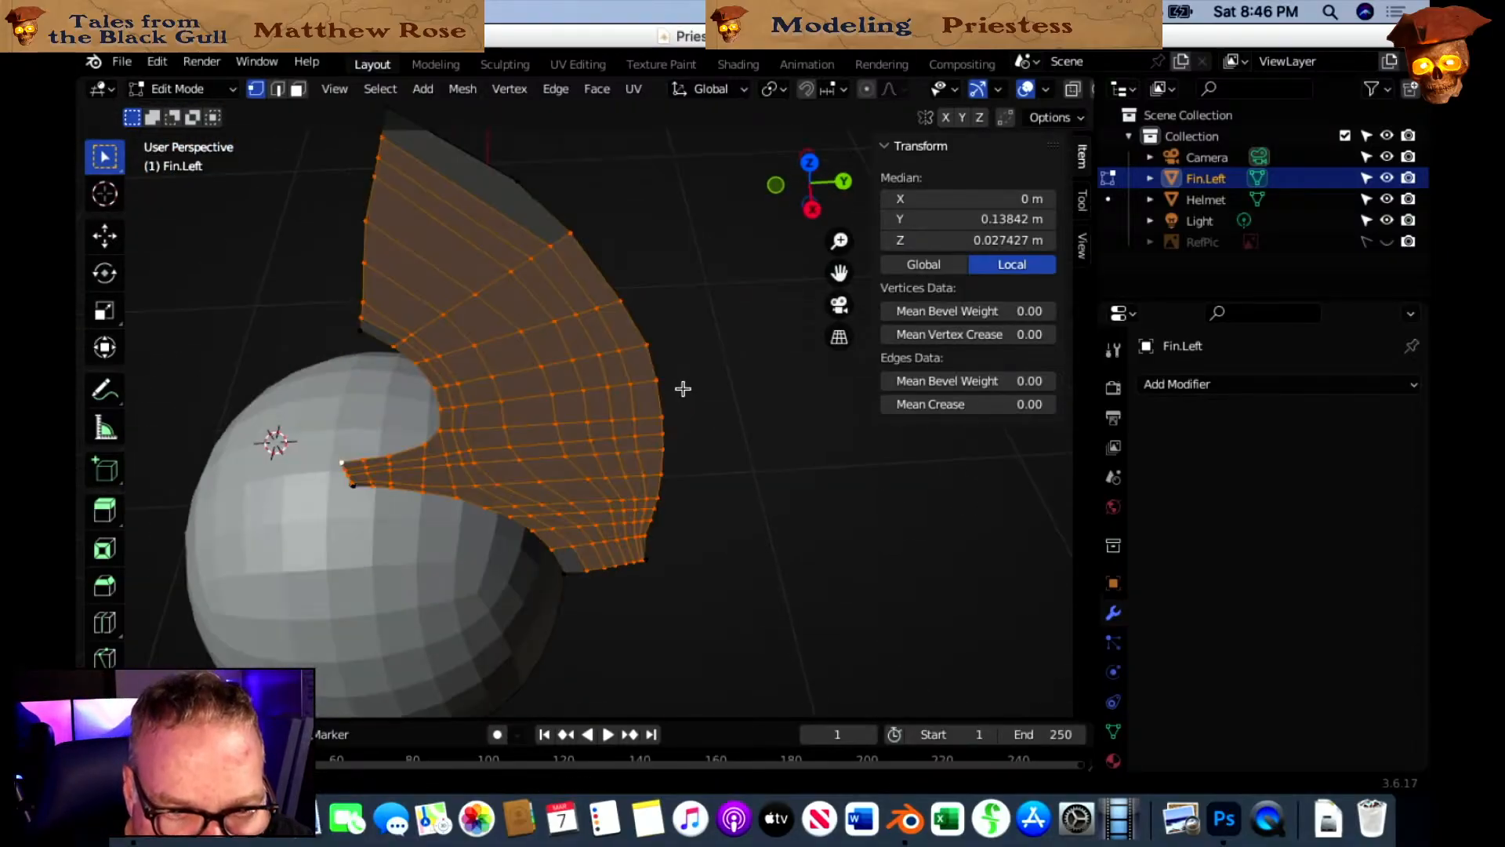
scroll(716, 393, up, 4)
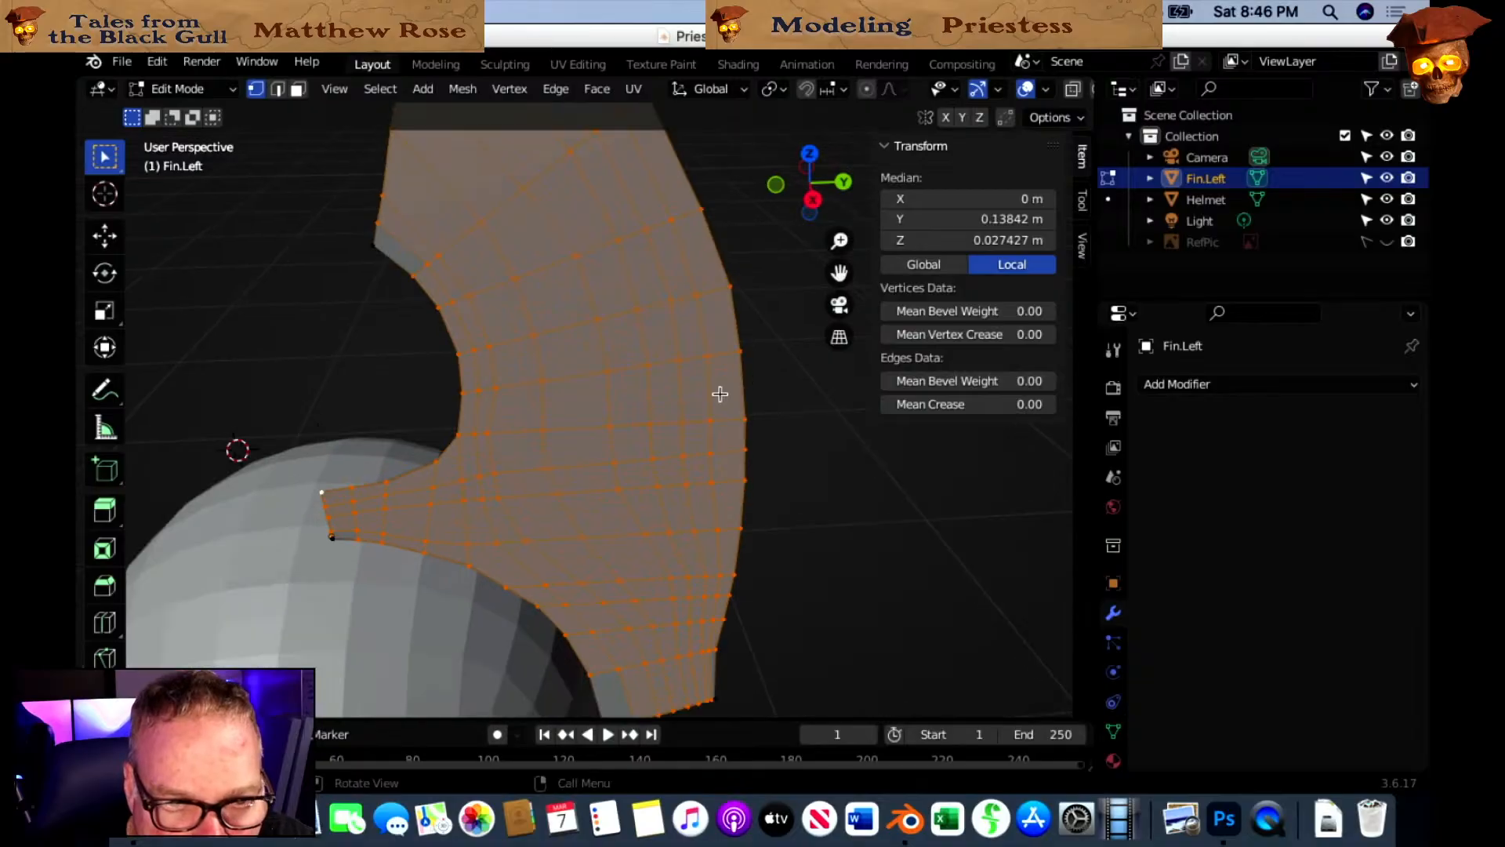
scroll(709, 379, down, 6)
scroll(722, 426, up, 5)
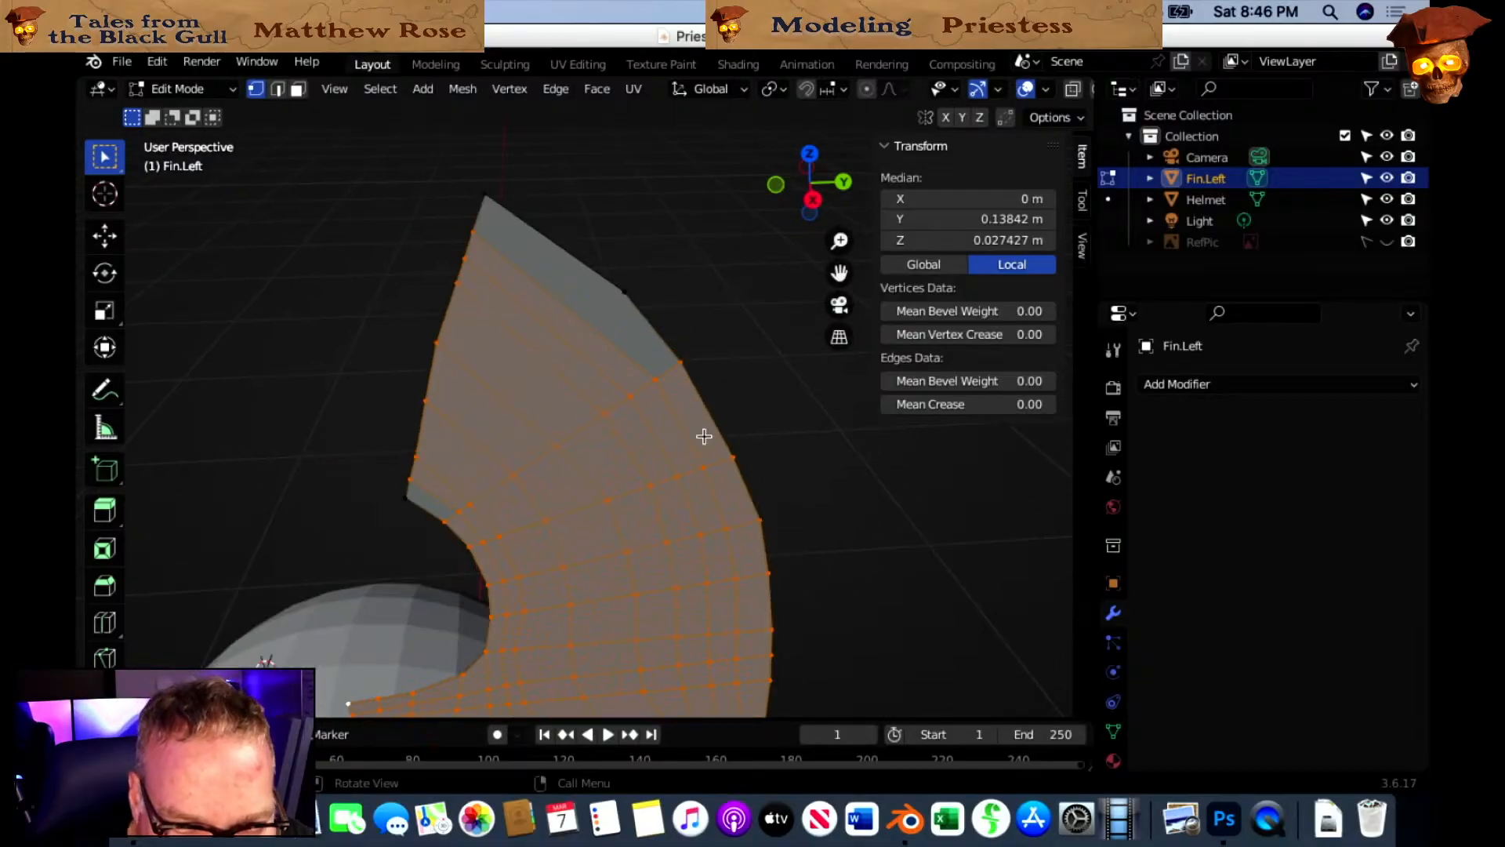
click(812, 196)
scroll(633, 234, up, 4)
shift+middle_drag(634, 233, 666, 431)
scroll(665, 421, up, 1)
key(k)
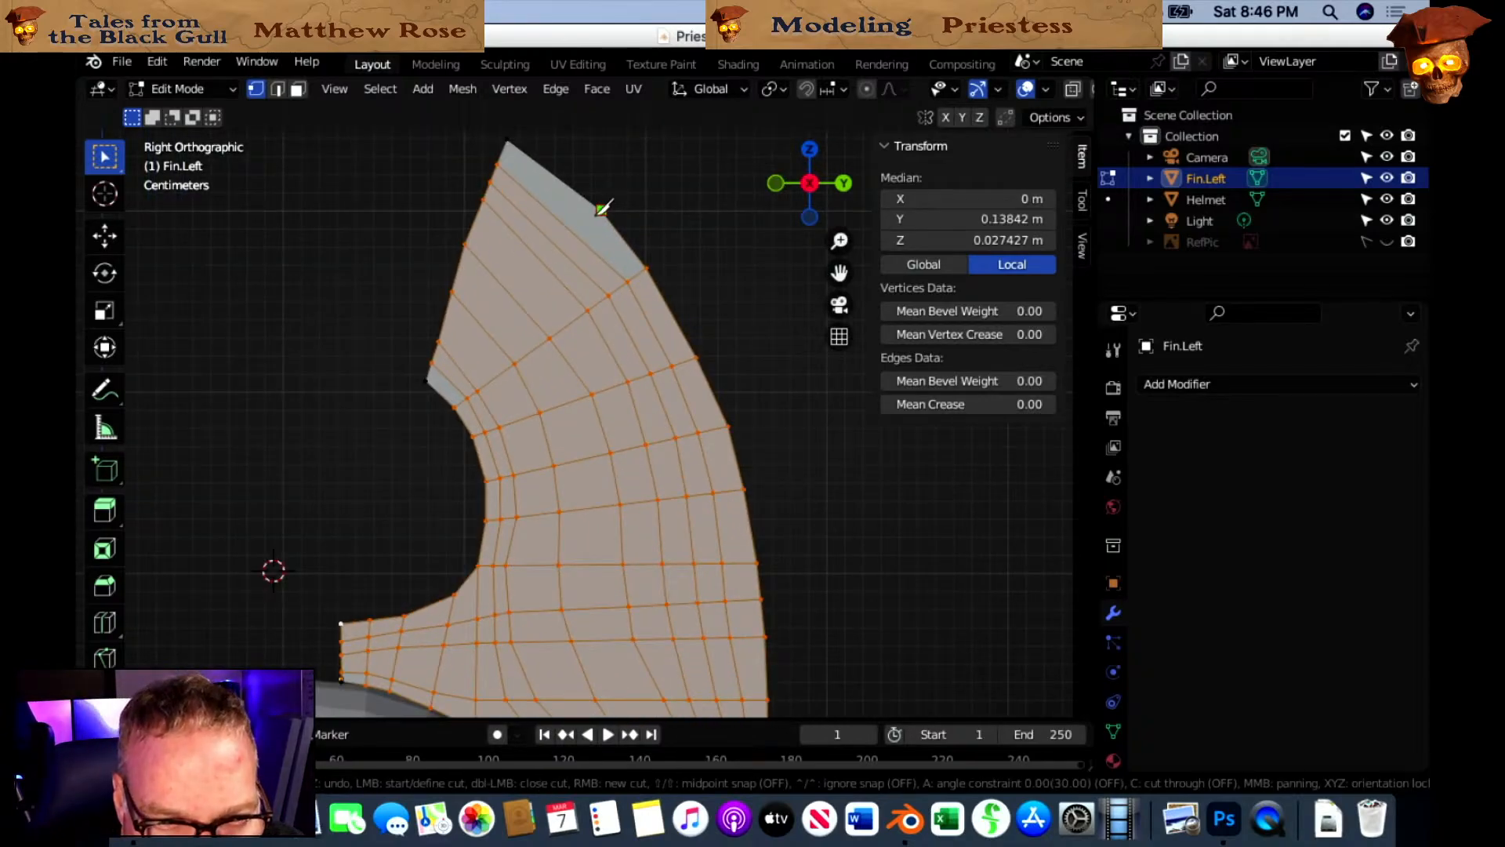
click(578, 235)
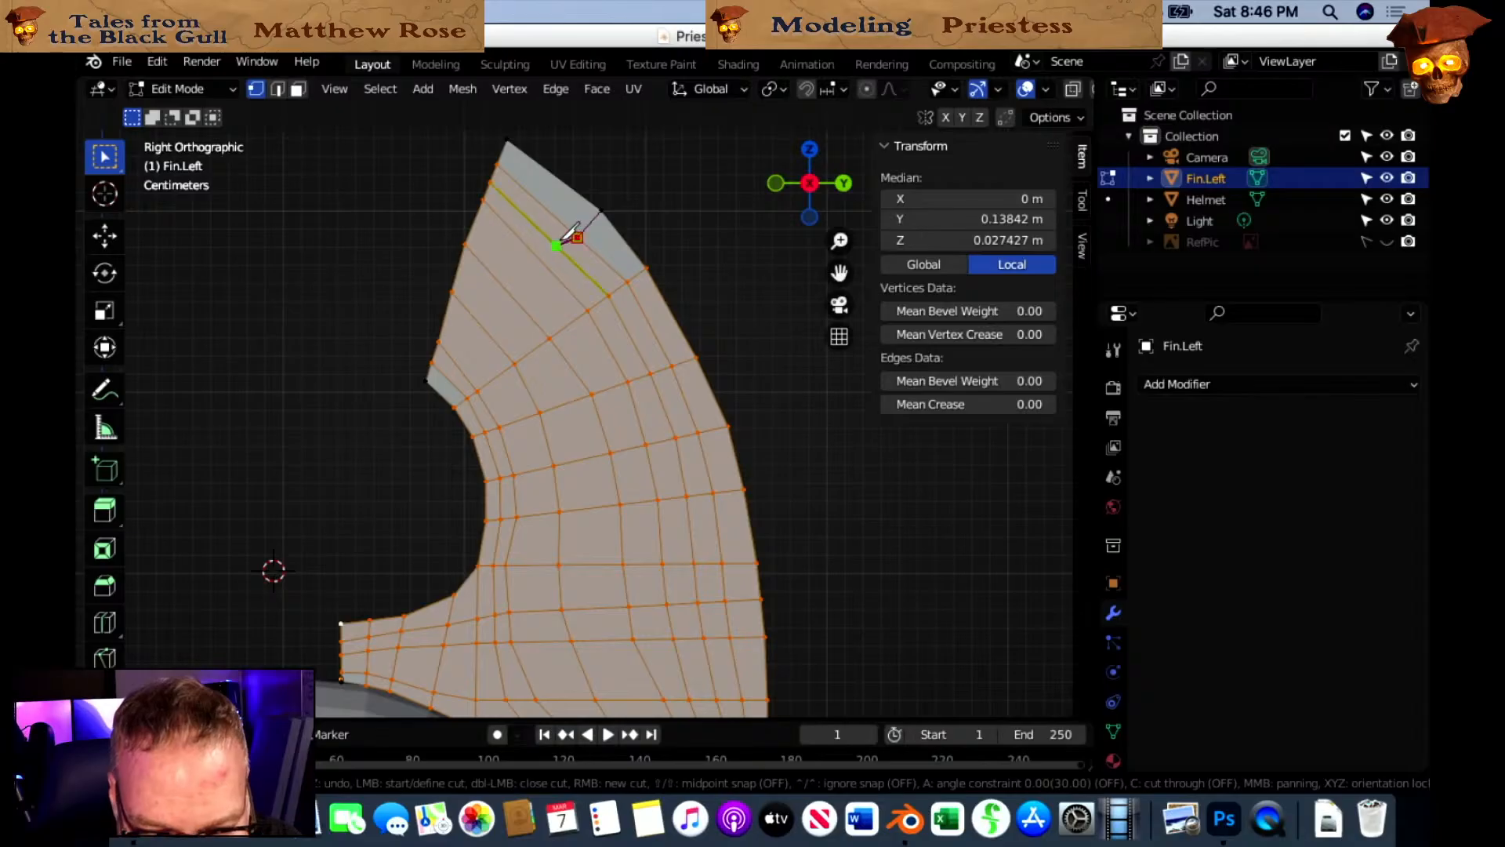
click(561, 251)
click(515, 300)
click(490, 336)
click(460, 370)
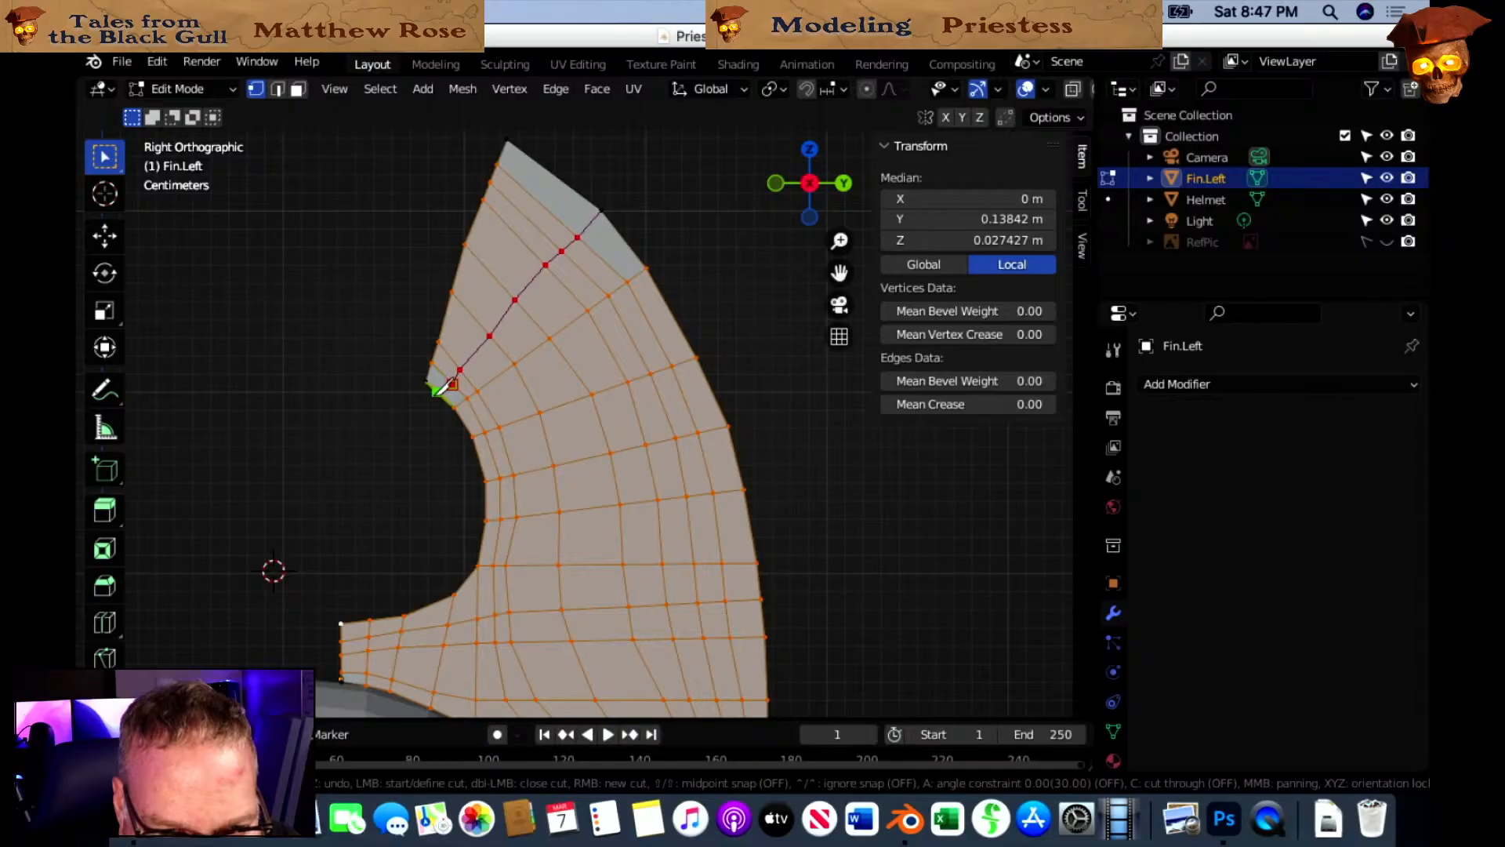
key(Return)
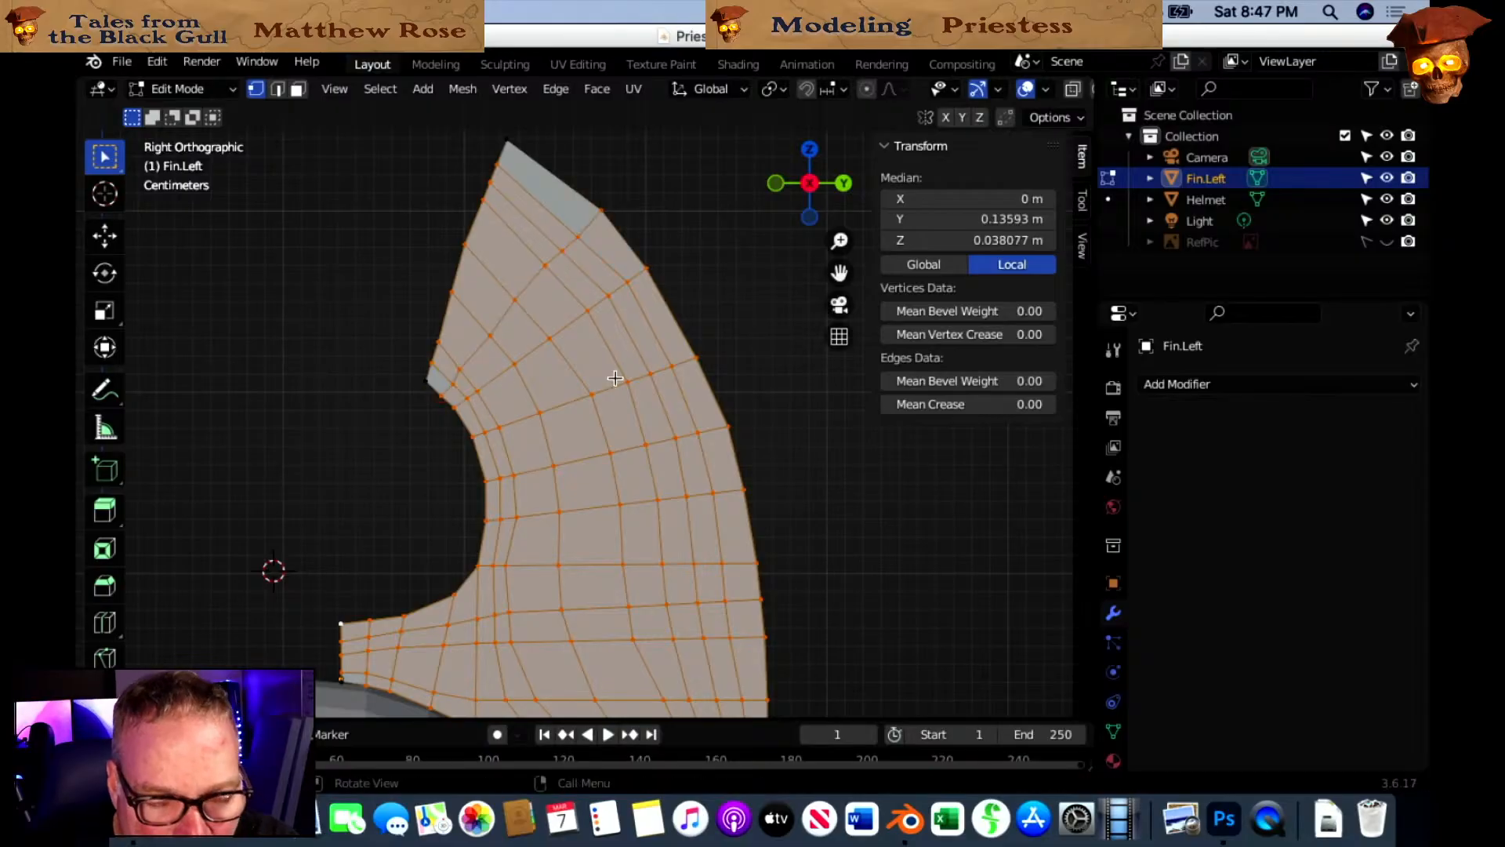
In the right orthographic view, knife-cut across the middle of the fin's lowest section from the outer edge to the helmet side.
scroll(611, 379, down, 2)
scroll(615, 378, up, 4)
scroll(613, 378, up, 2)
middle_drag(613, 355, 655, 496)
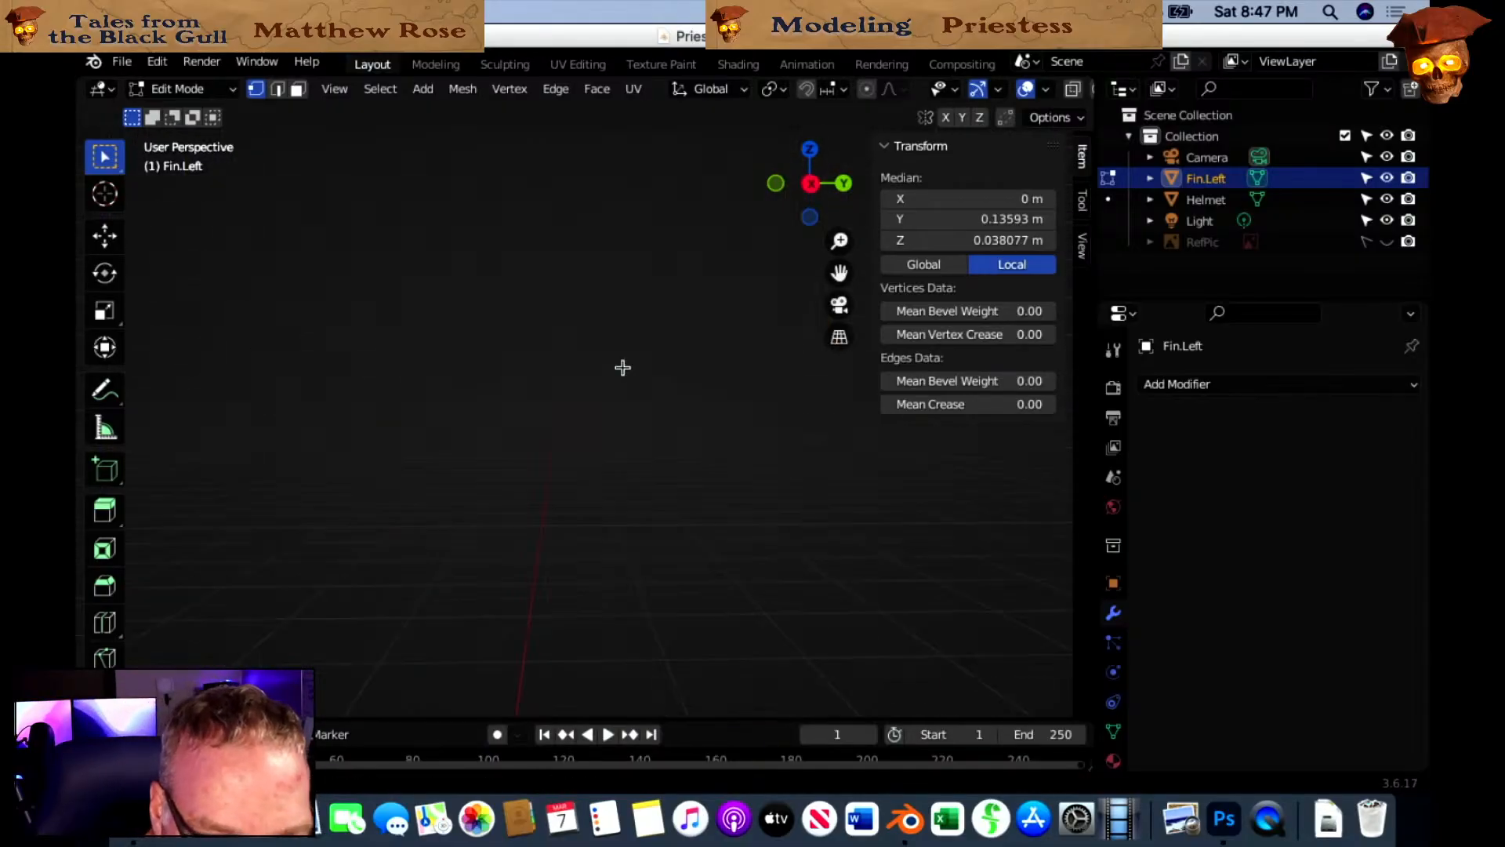
scroll(675, 414, down, 5)
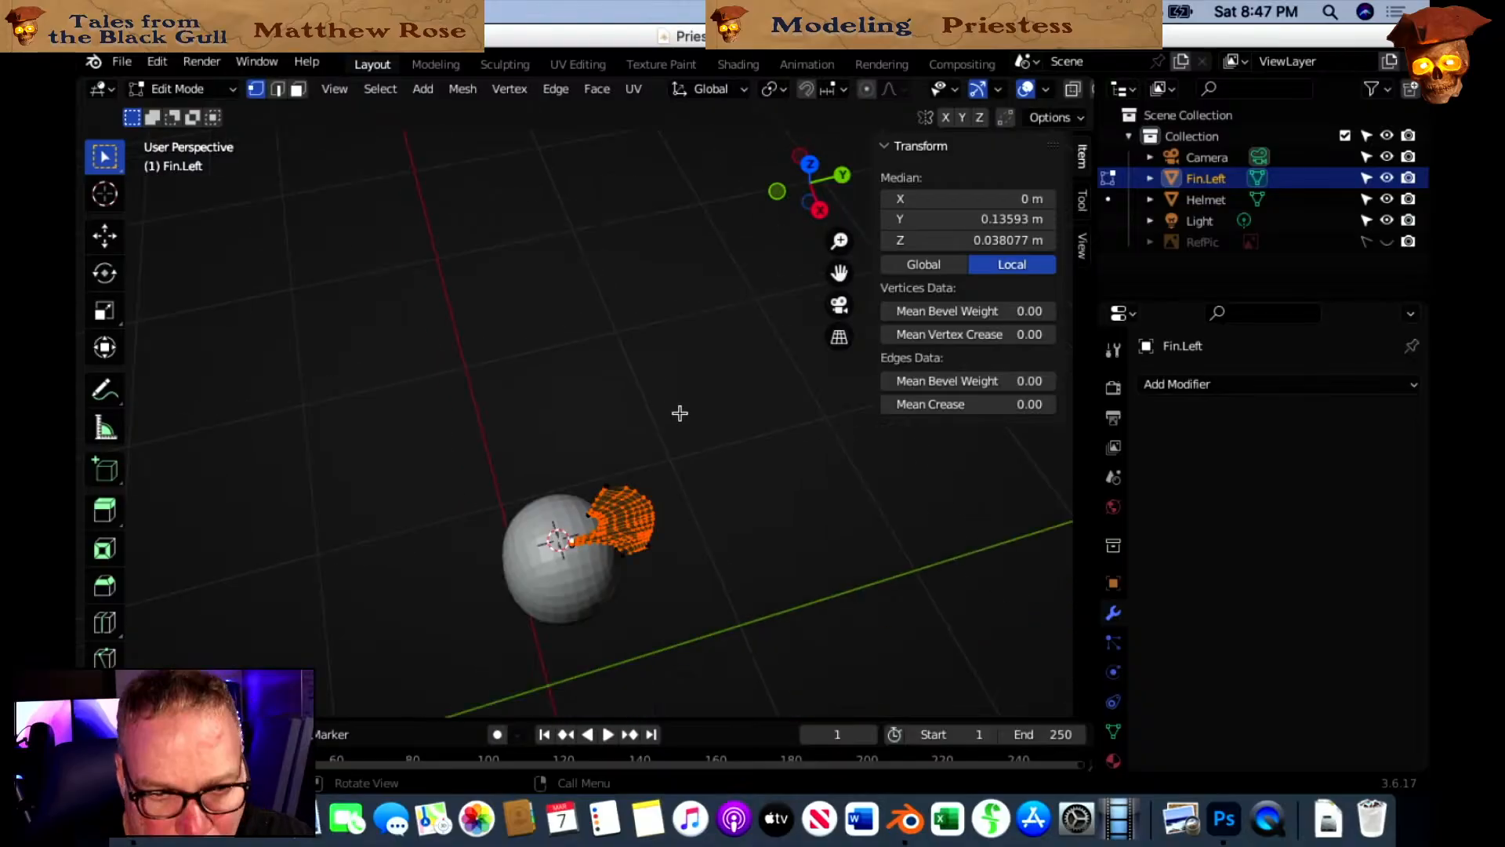
click(819, 211)
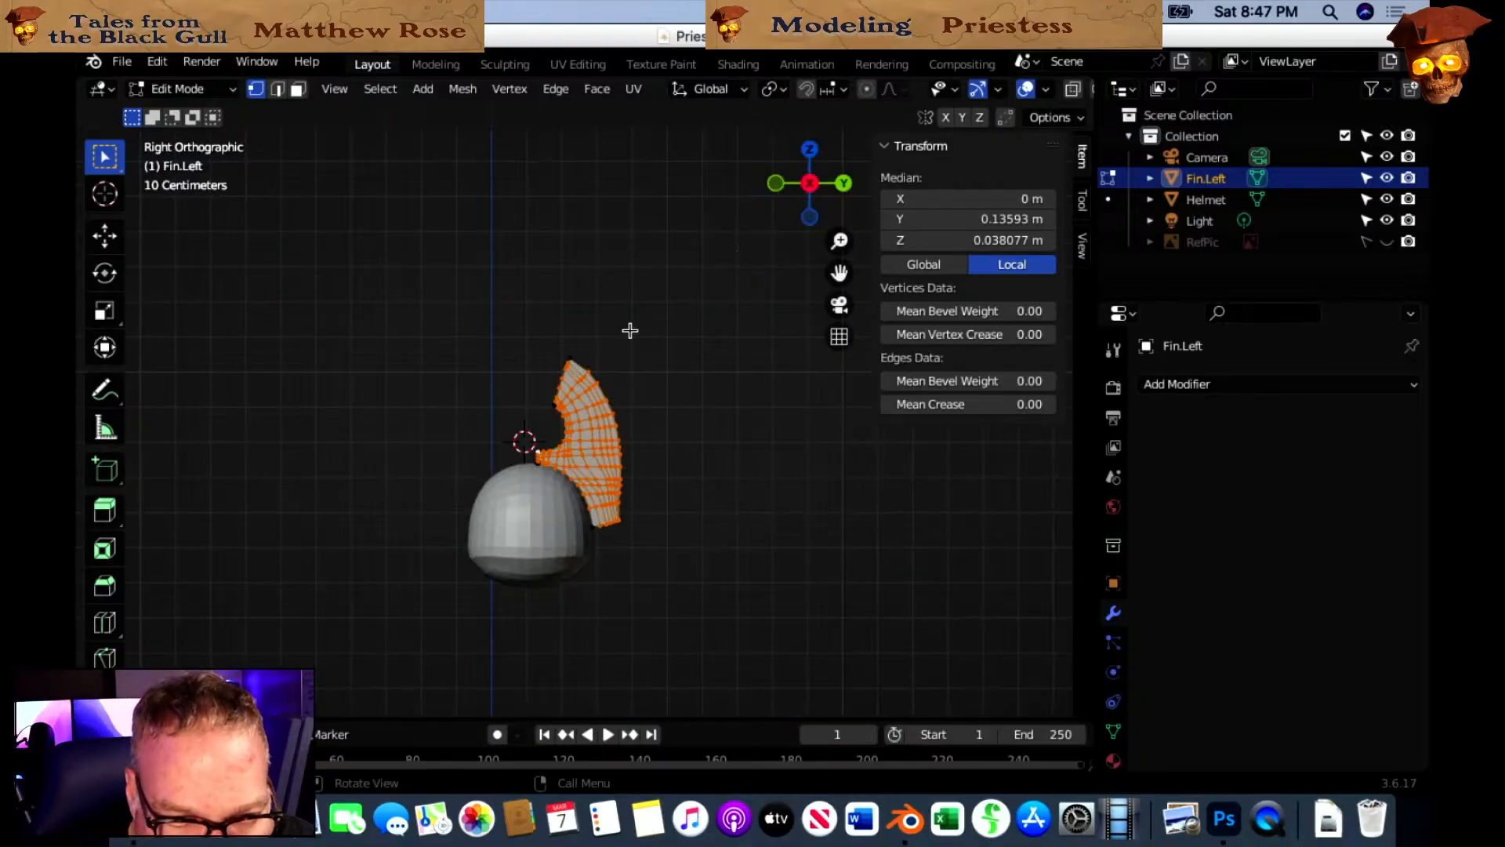
scroll(632, 328, up, 6)
shift+middle_drag(661, 225, 652, 186)
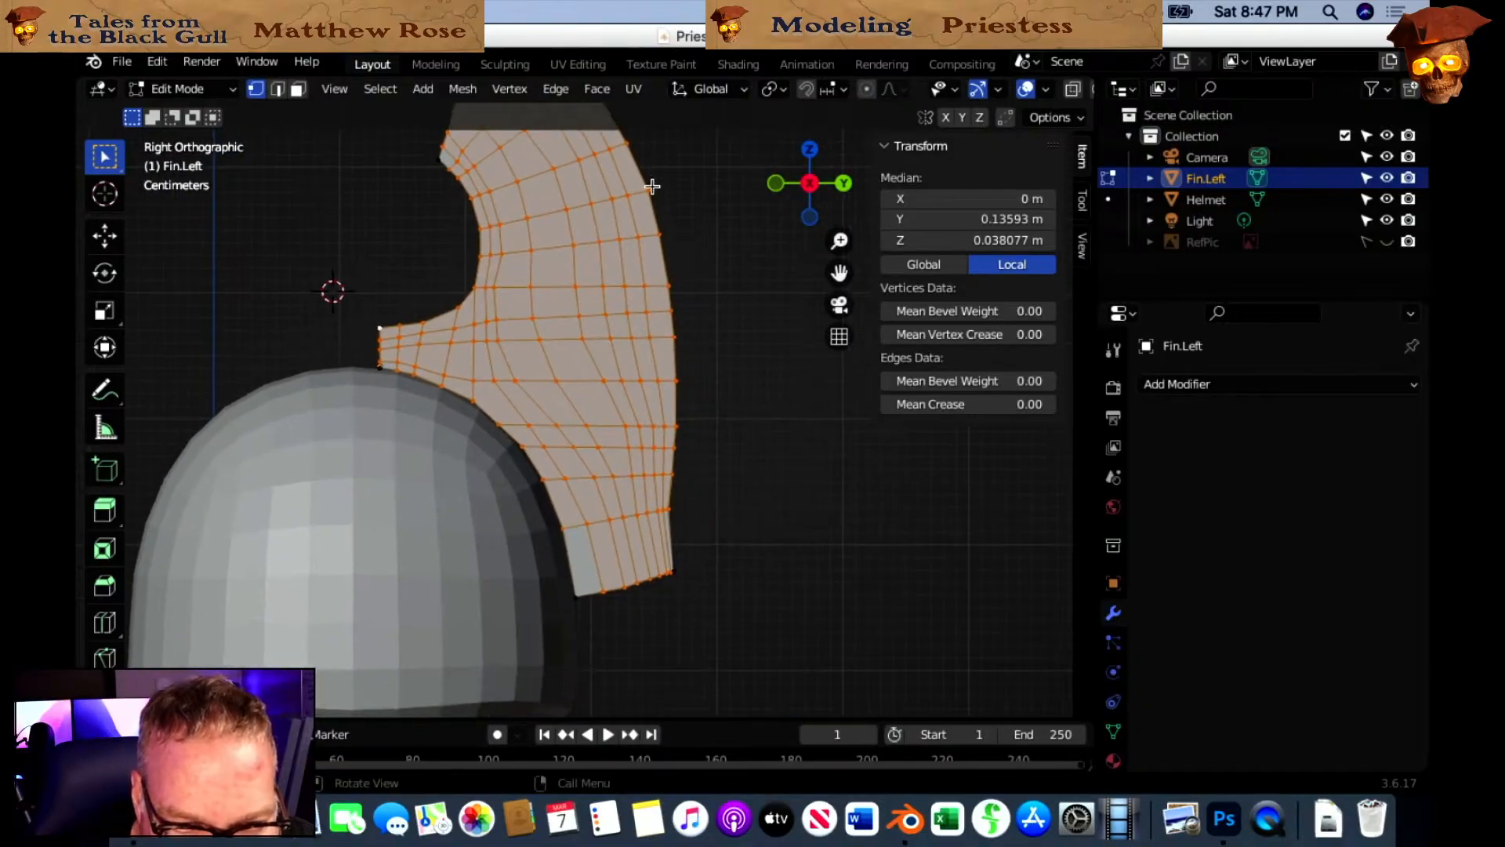
scroll(755, 526, up, 6)
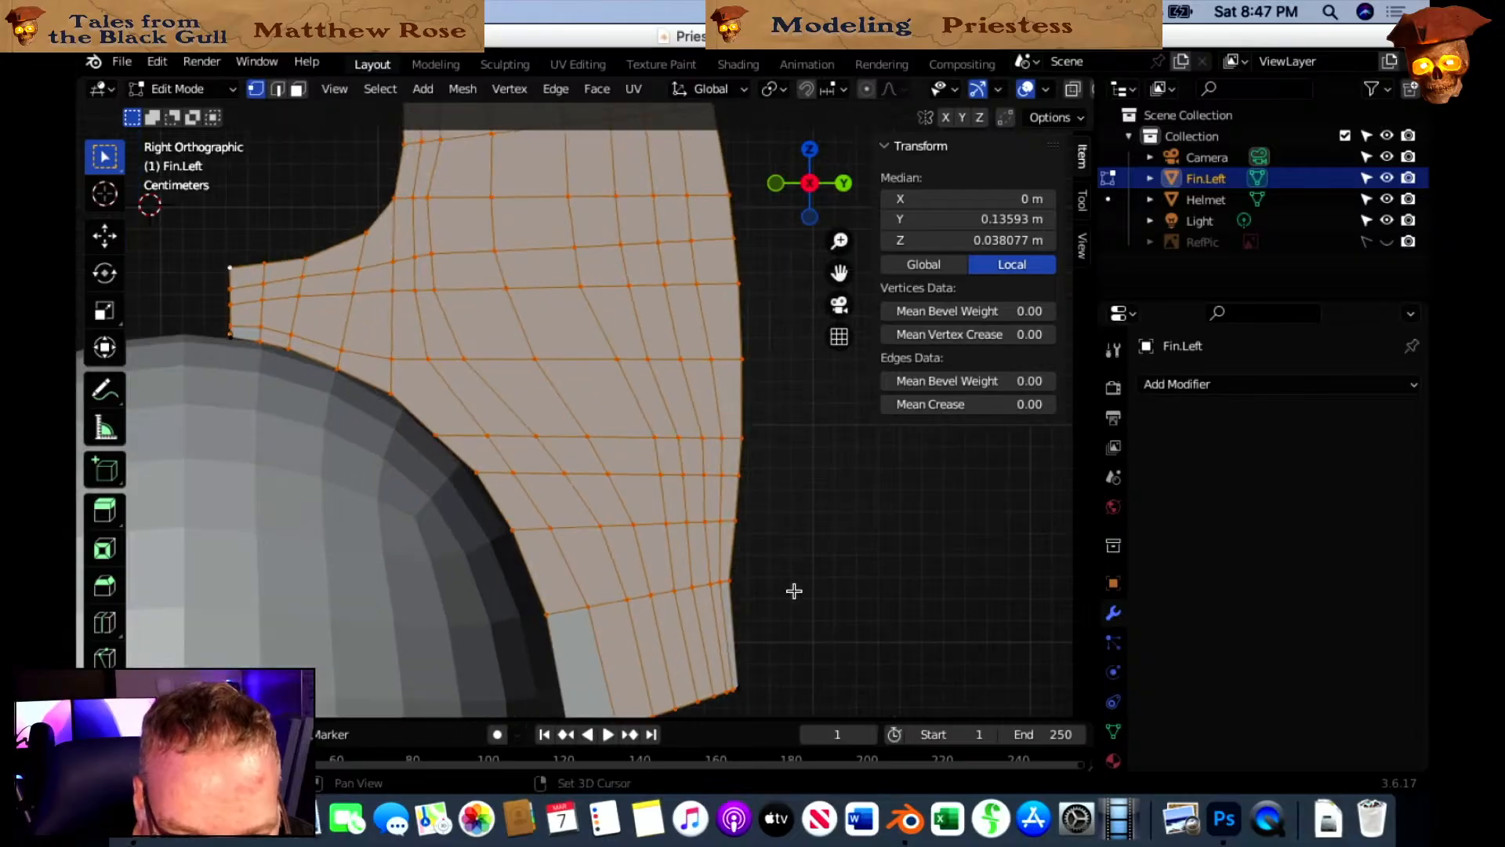
shift+middle_drag(773, 487, 741, 367)
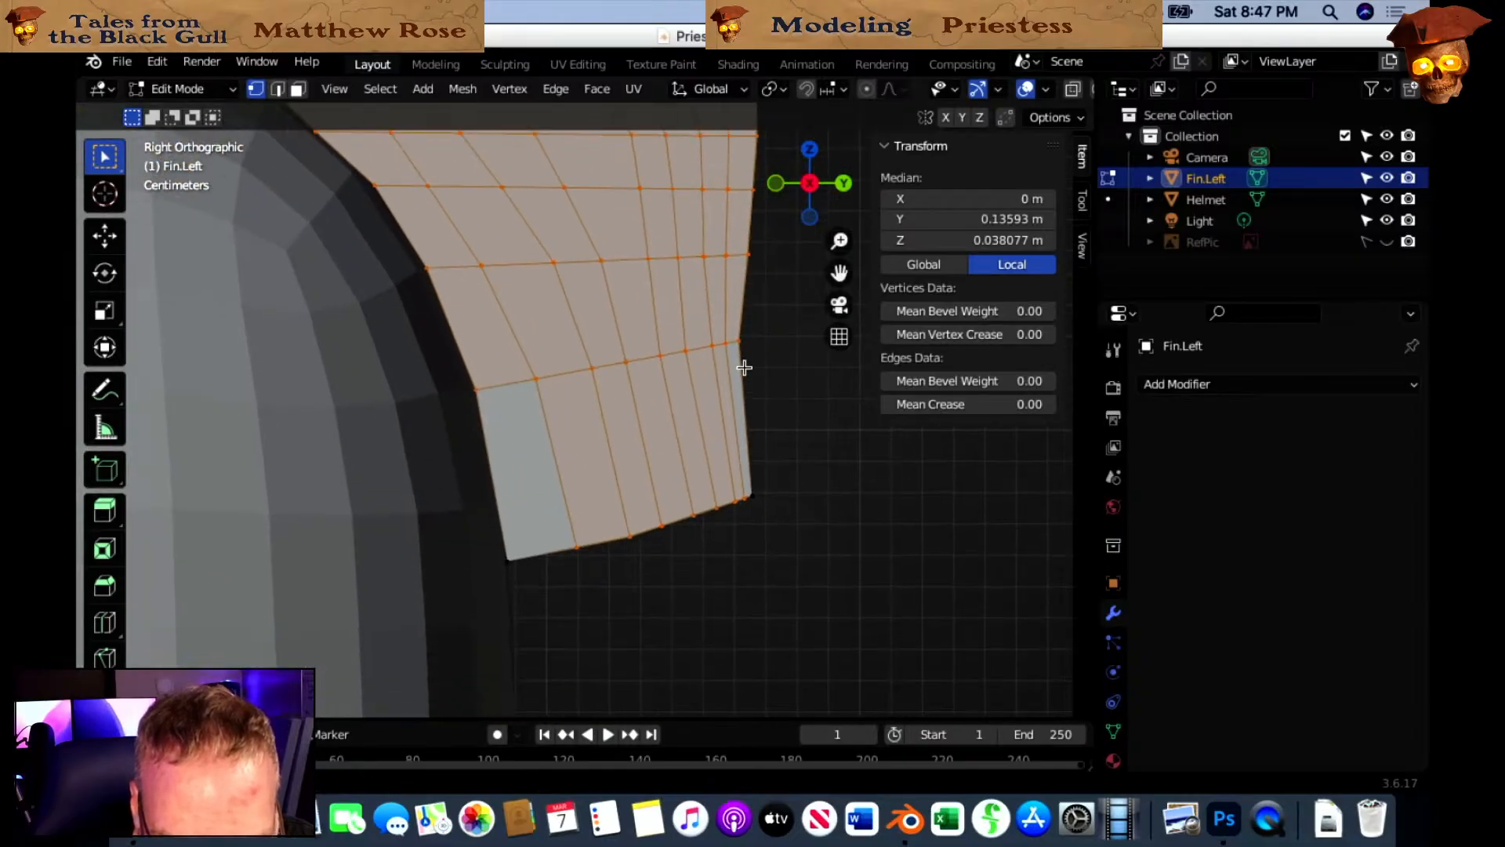
key(k)
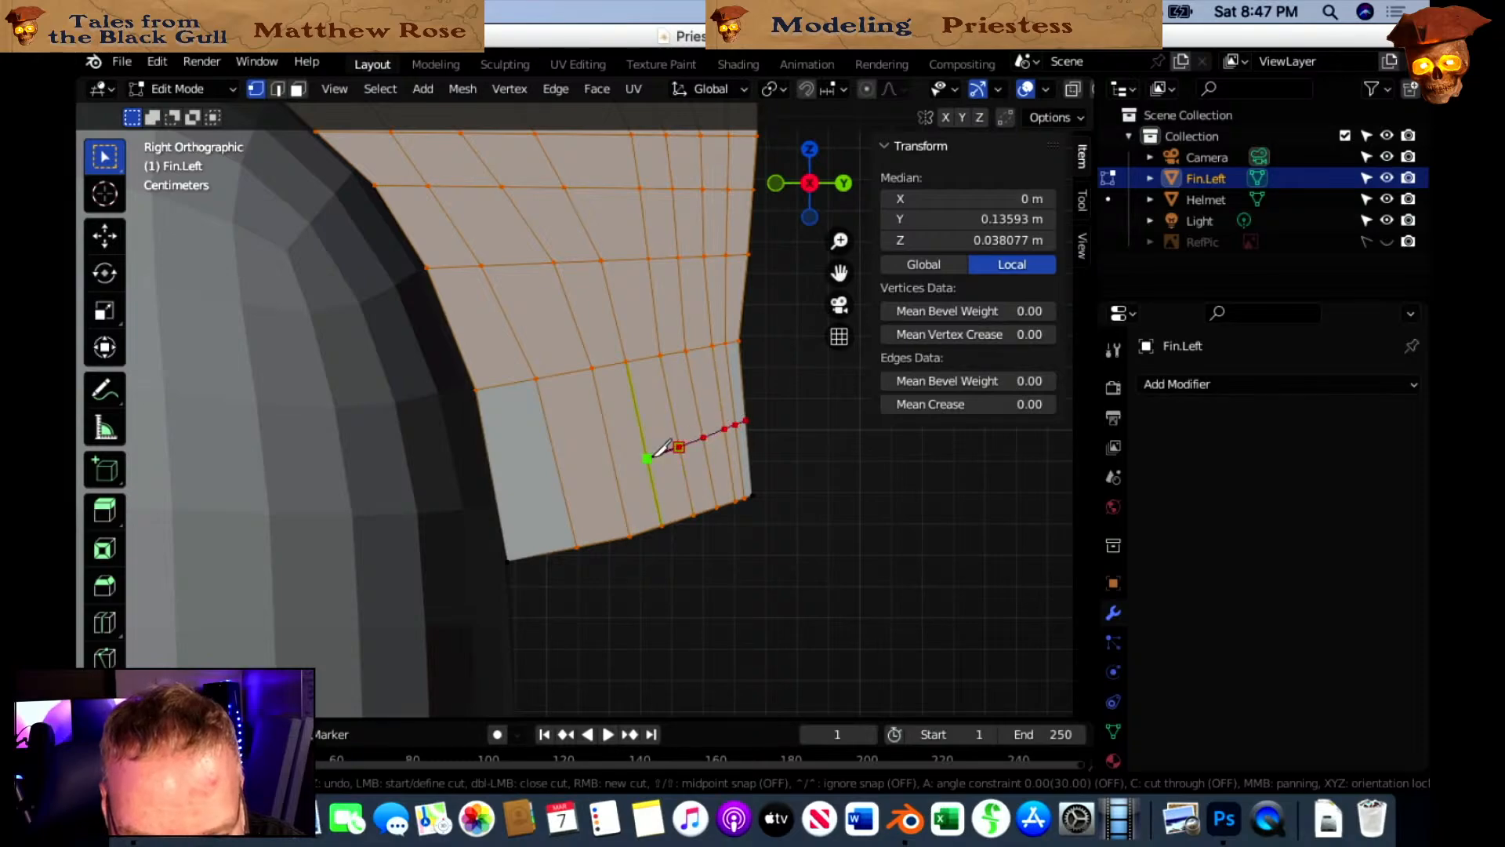
click(616, 468)
click(561, 482)
click(496, 494)
key(Return)
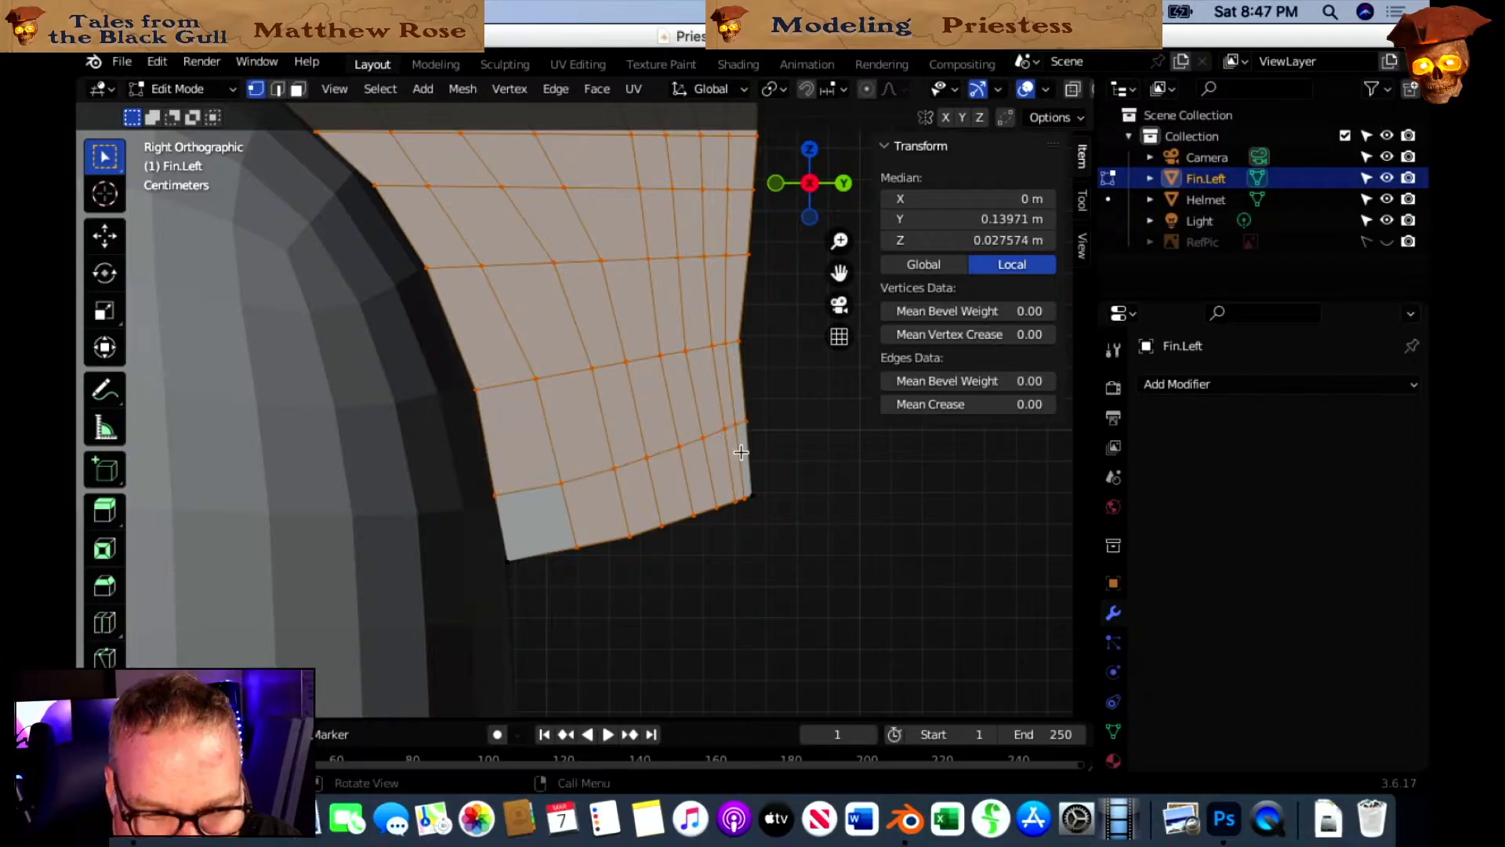
scroll(746, 470, up, 2)
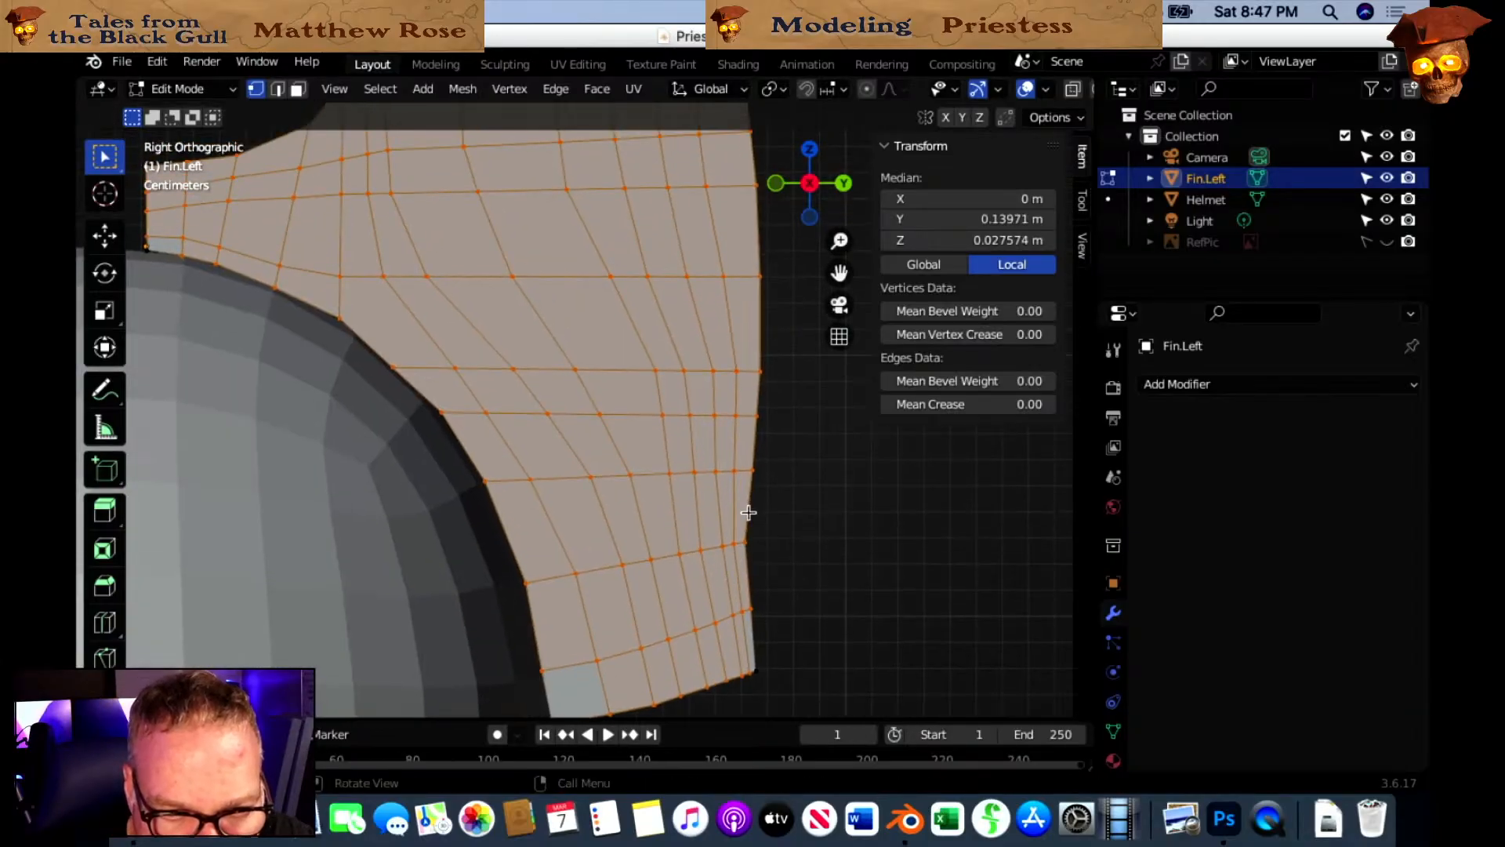
Knife-cut a crosswise edge line over the fin's middle, from its outer edge to the inner edge along the helmet.
shift+middle_drag(710, 435, 786, 594)
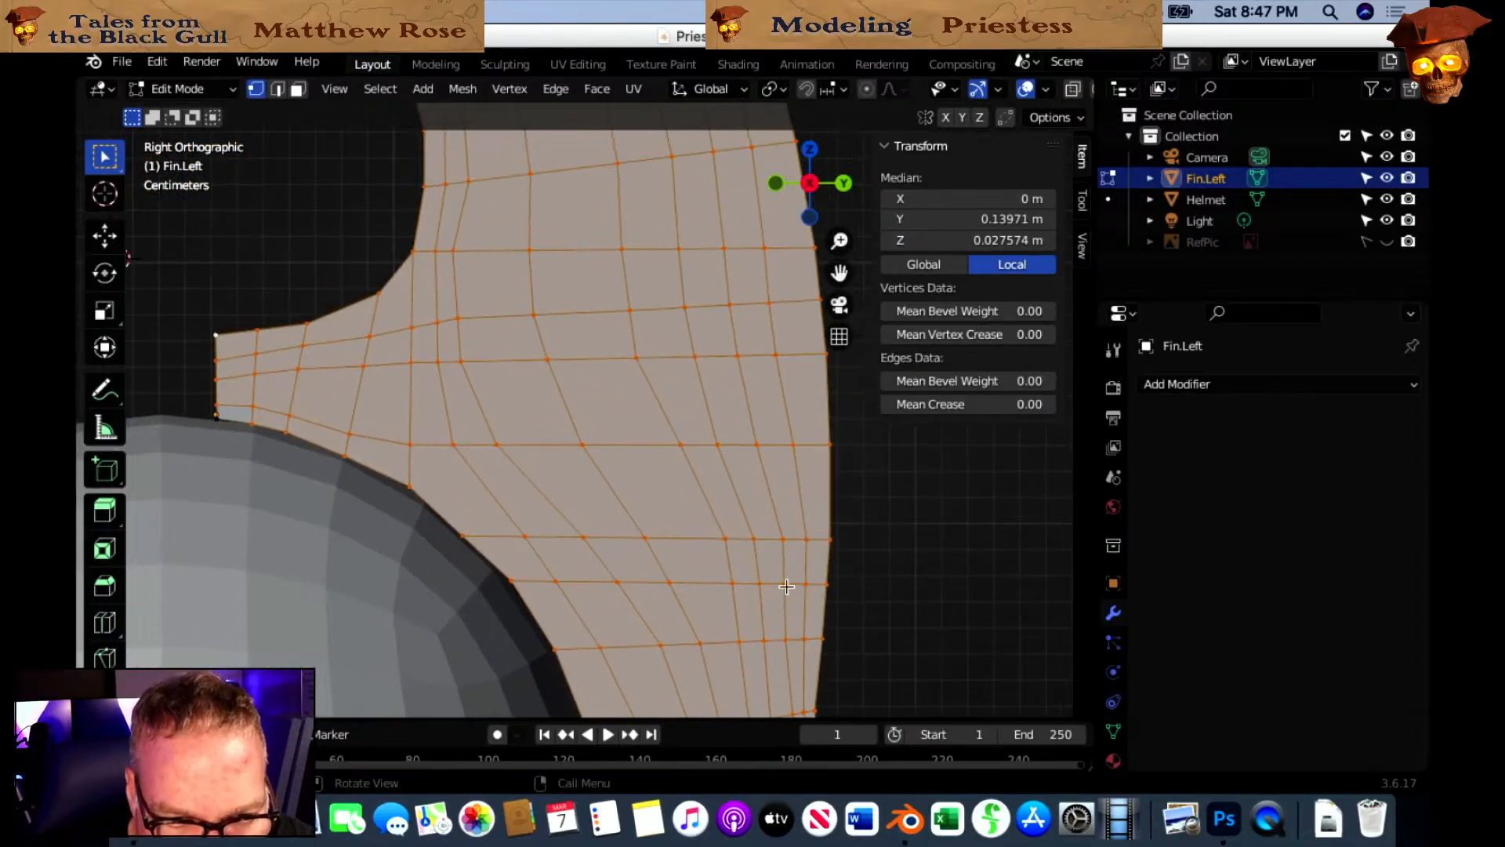
key(k)
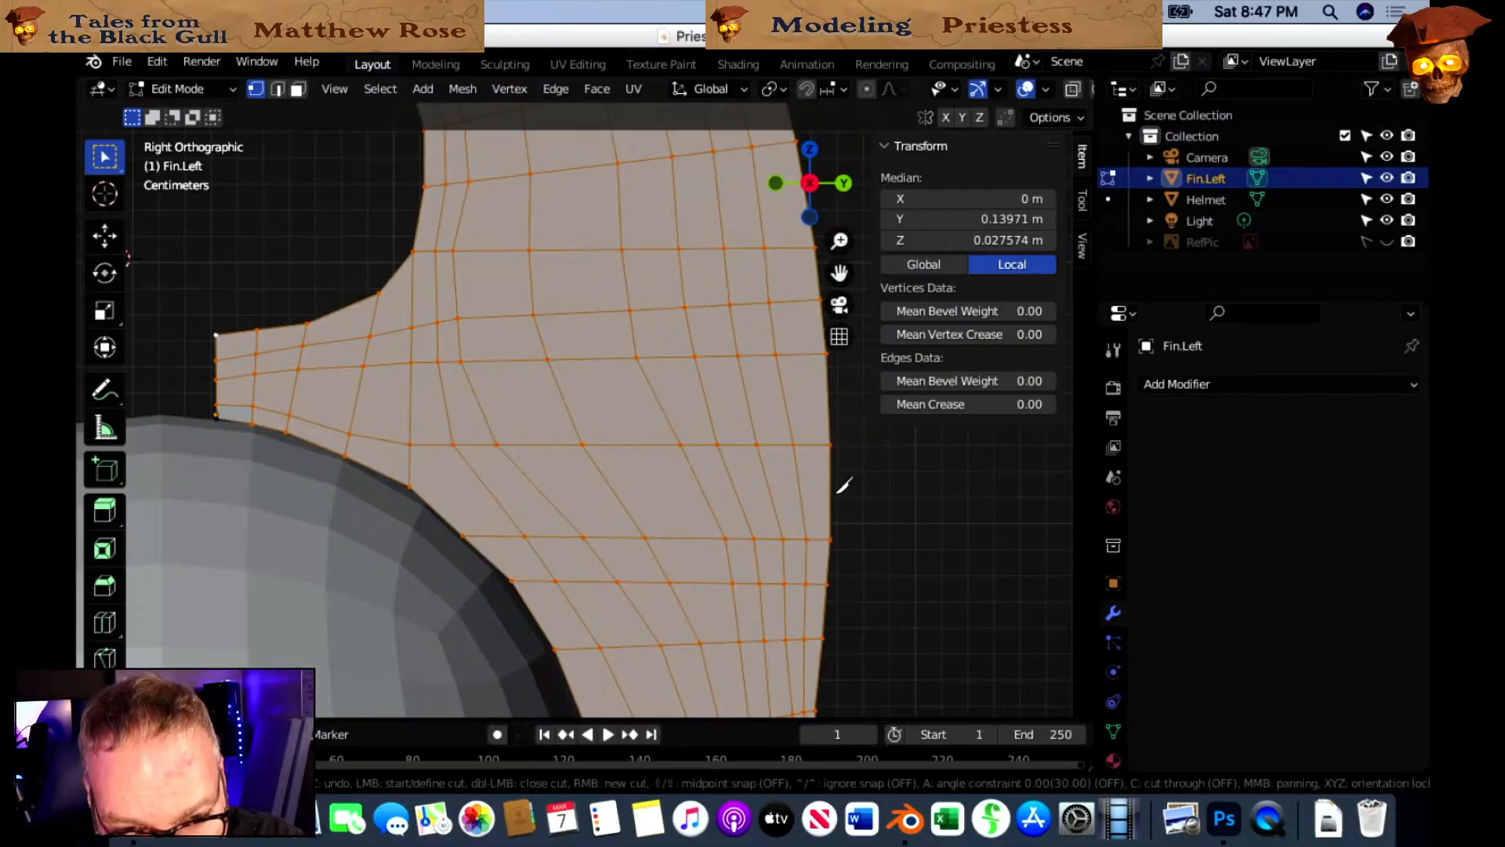
click(800, 491)
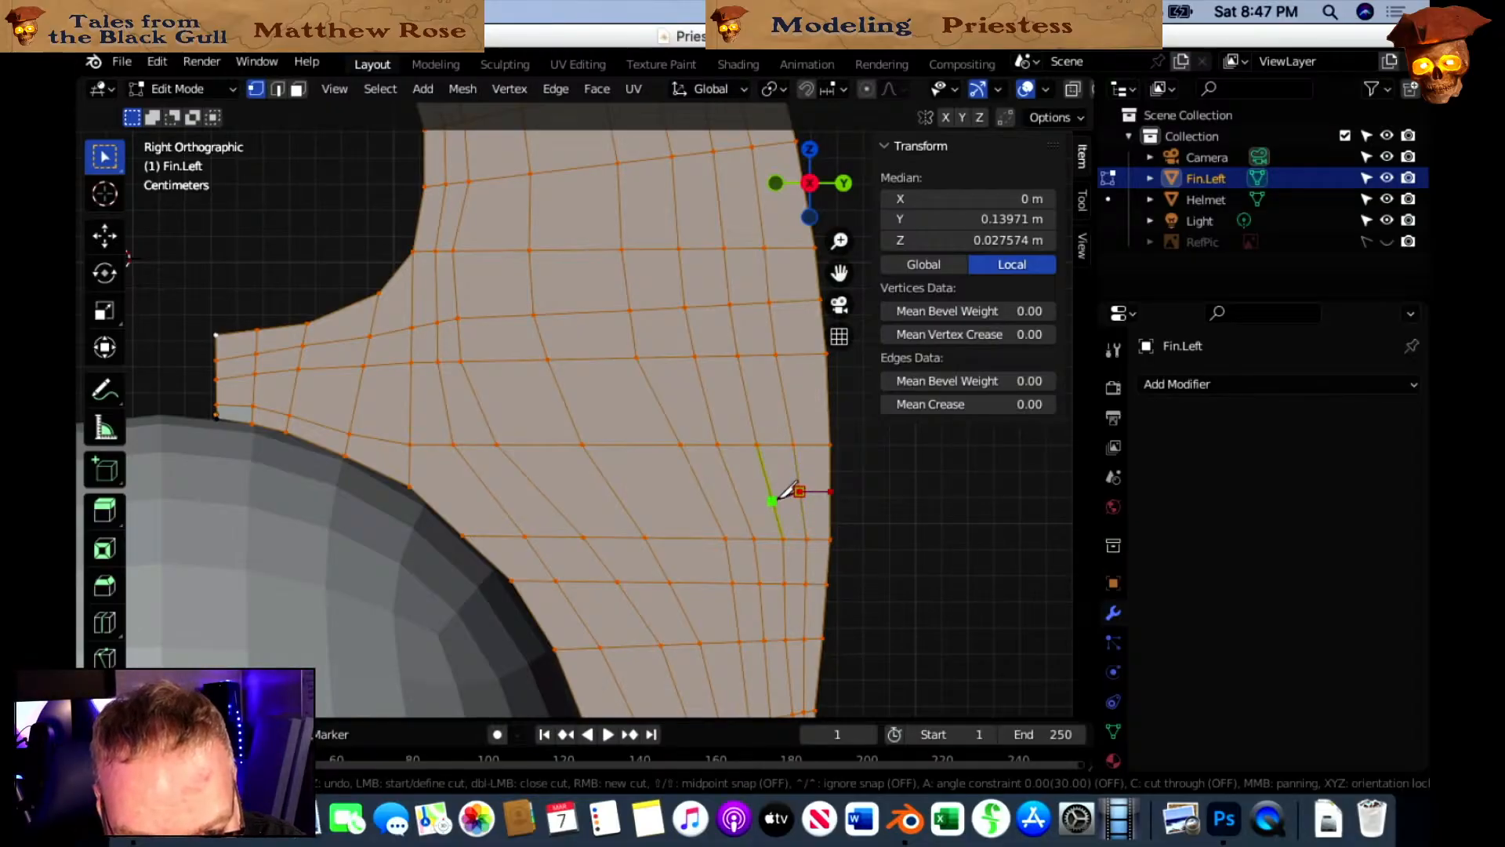
click(772, 495)
click(708, 501)
click(623, 503)
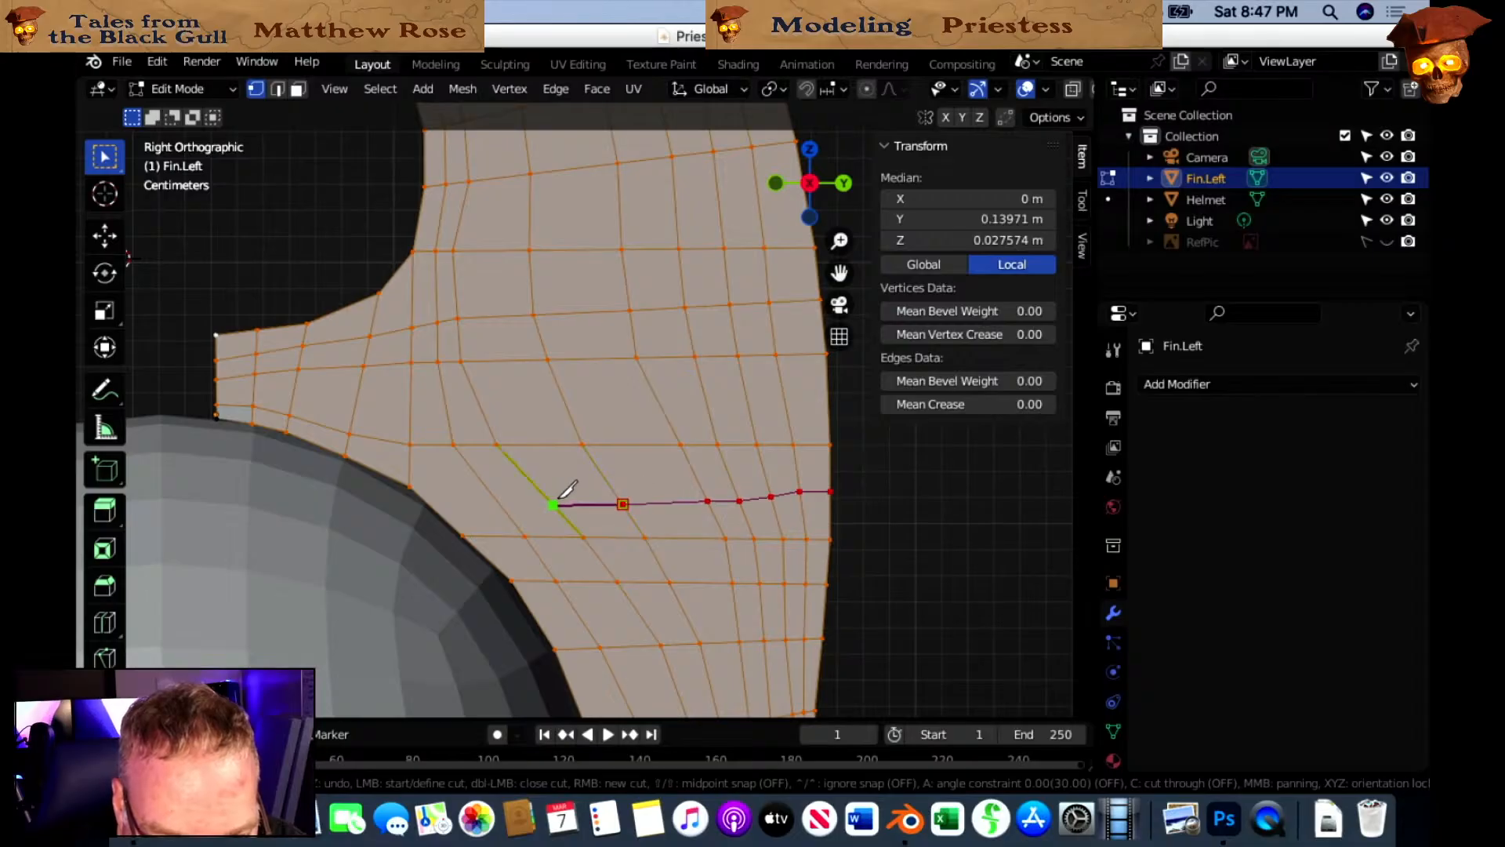
click(502, 499)
click(415, 486)
key(Return)
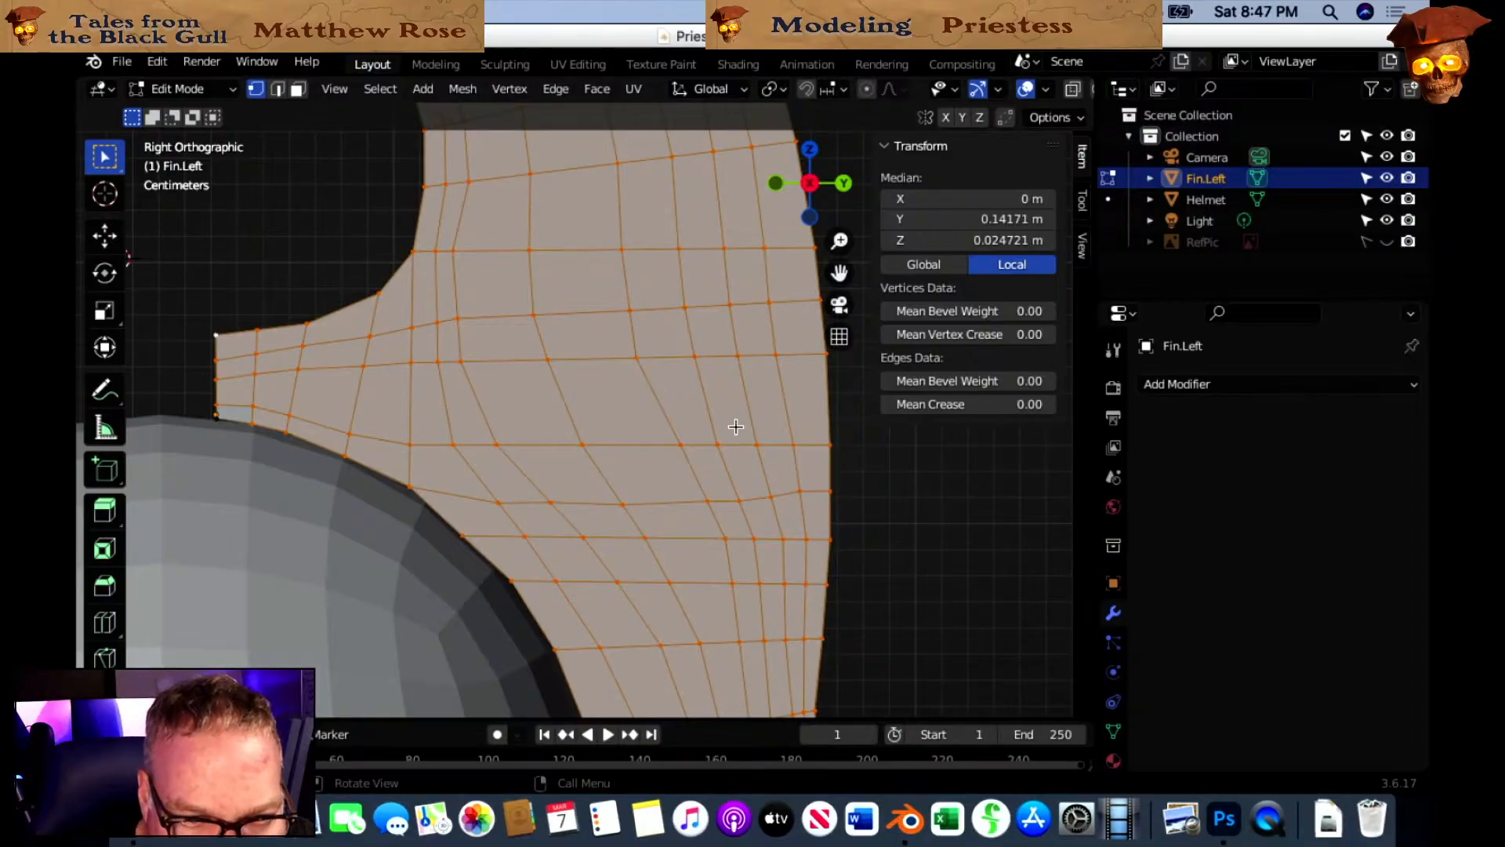
Clear the selection on the fin and switch to face select mode.
scroll(735, 426, down, 3)
scroll(736, 426, down, 2)
scroll(710, 365, down, 1)
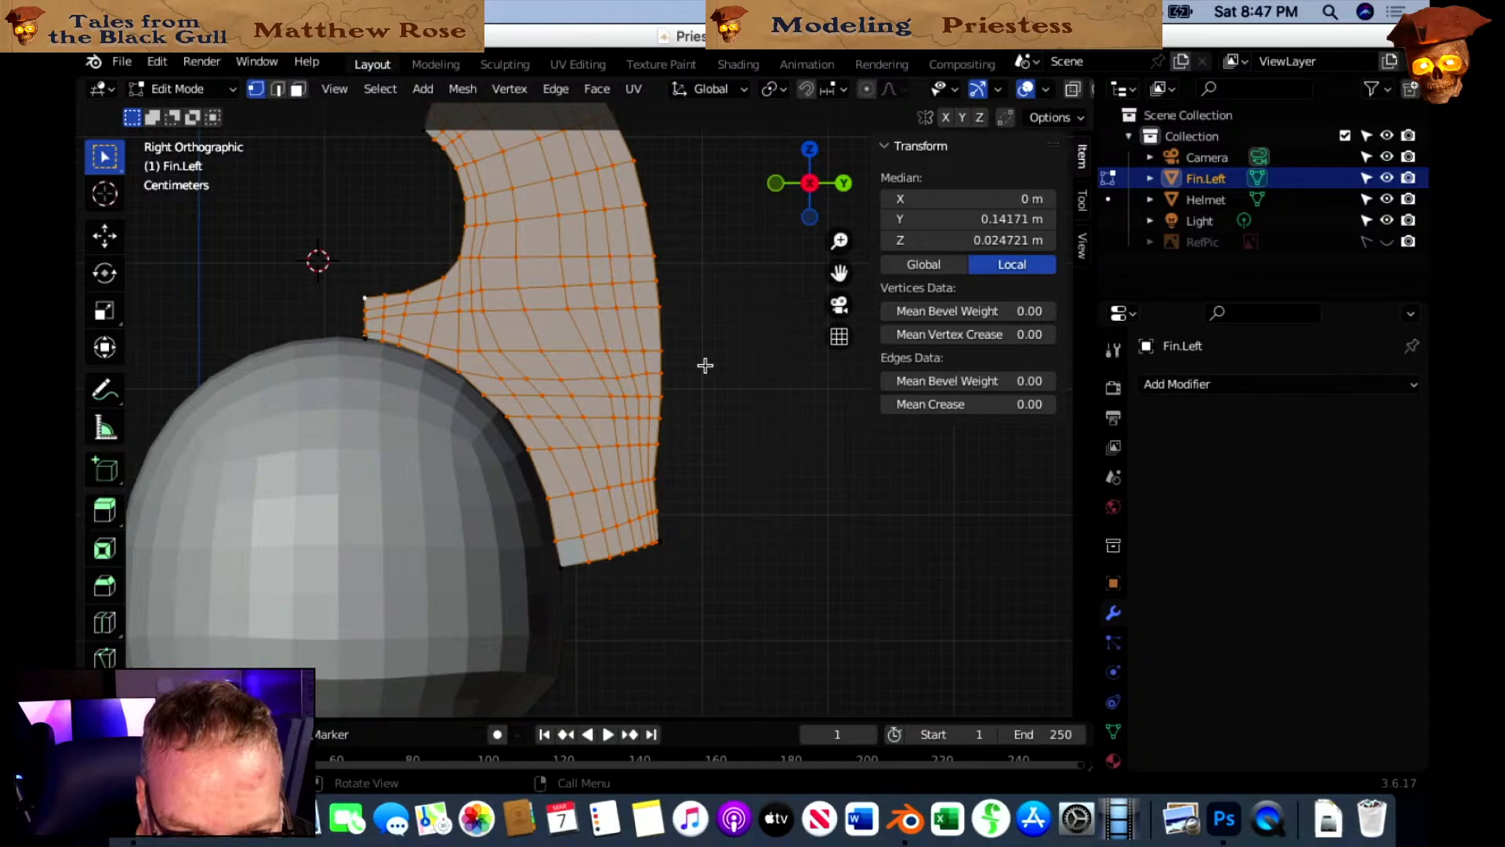
scroll(753, 422, down, 4)
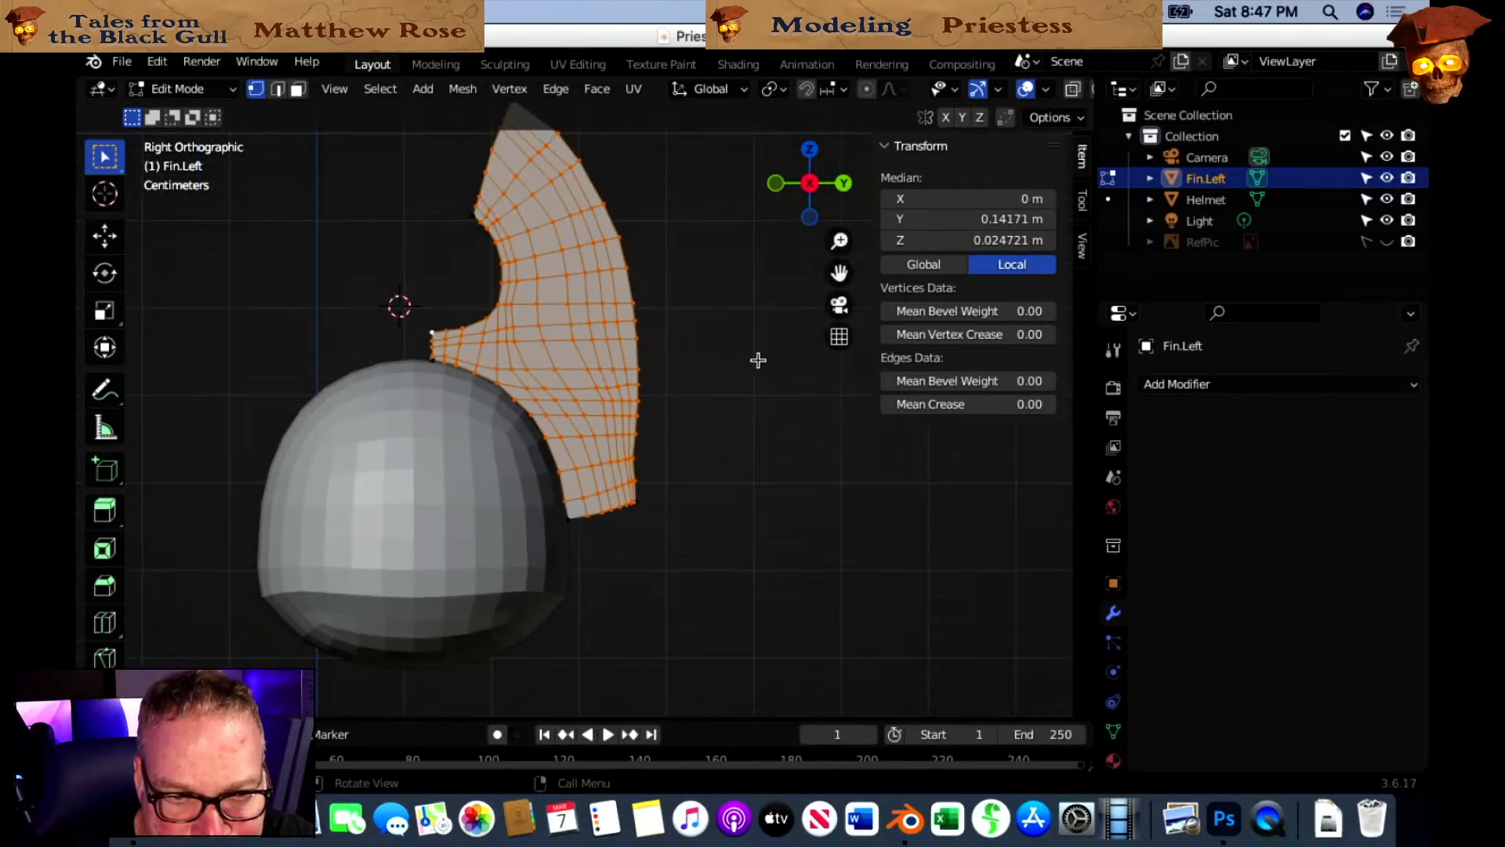
shift+middle_drag(755, 448, 743, 405)
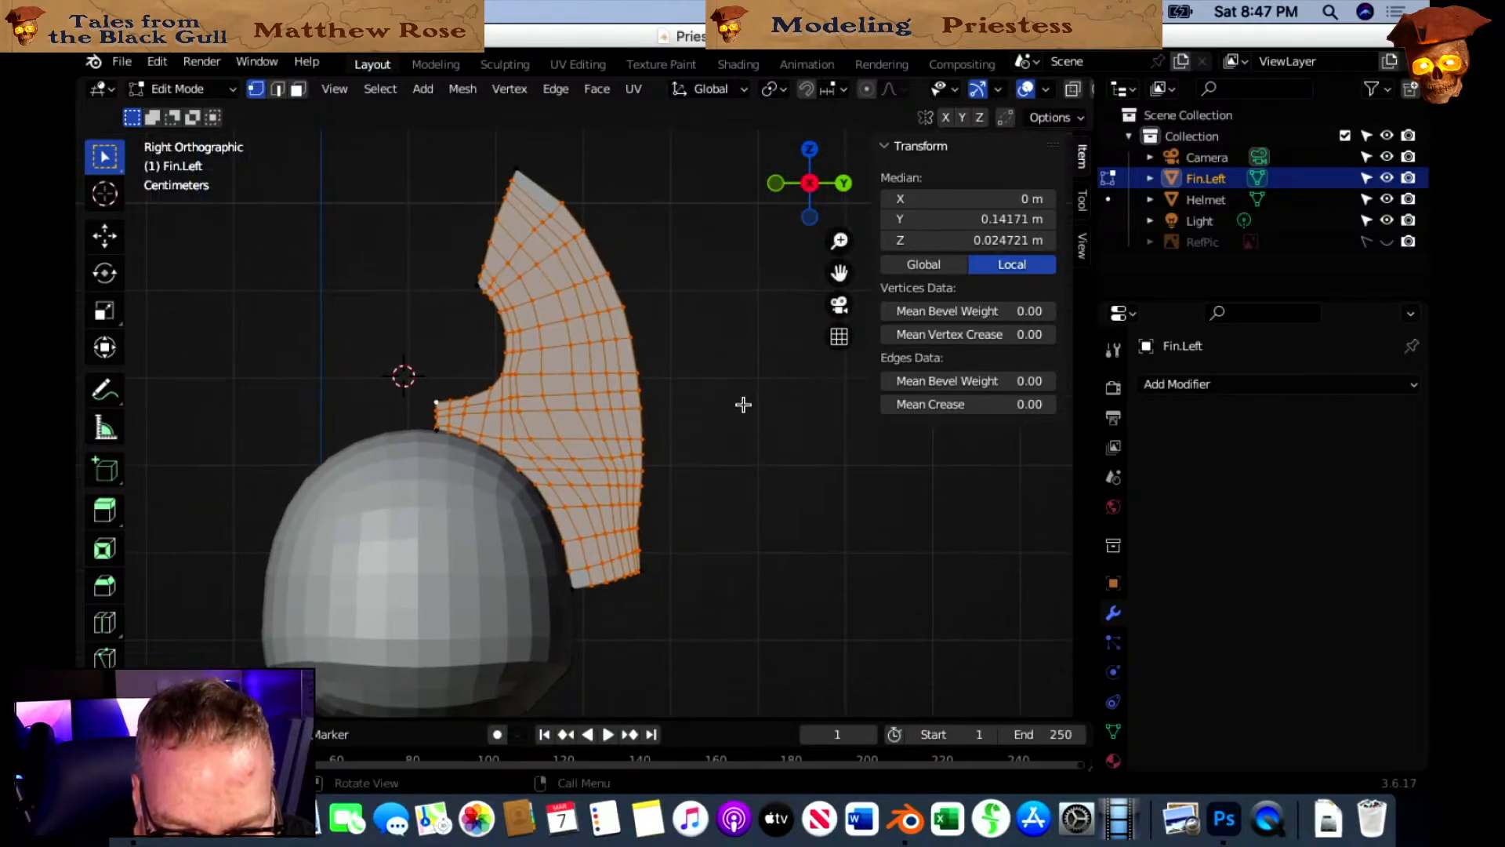
click(794, 398)
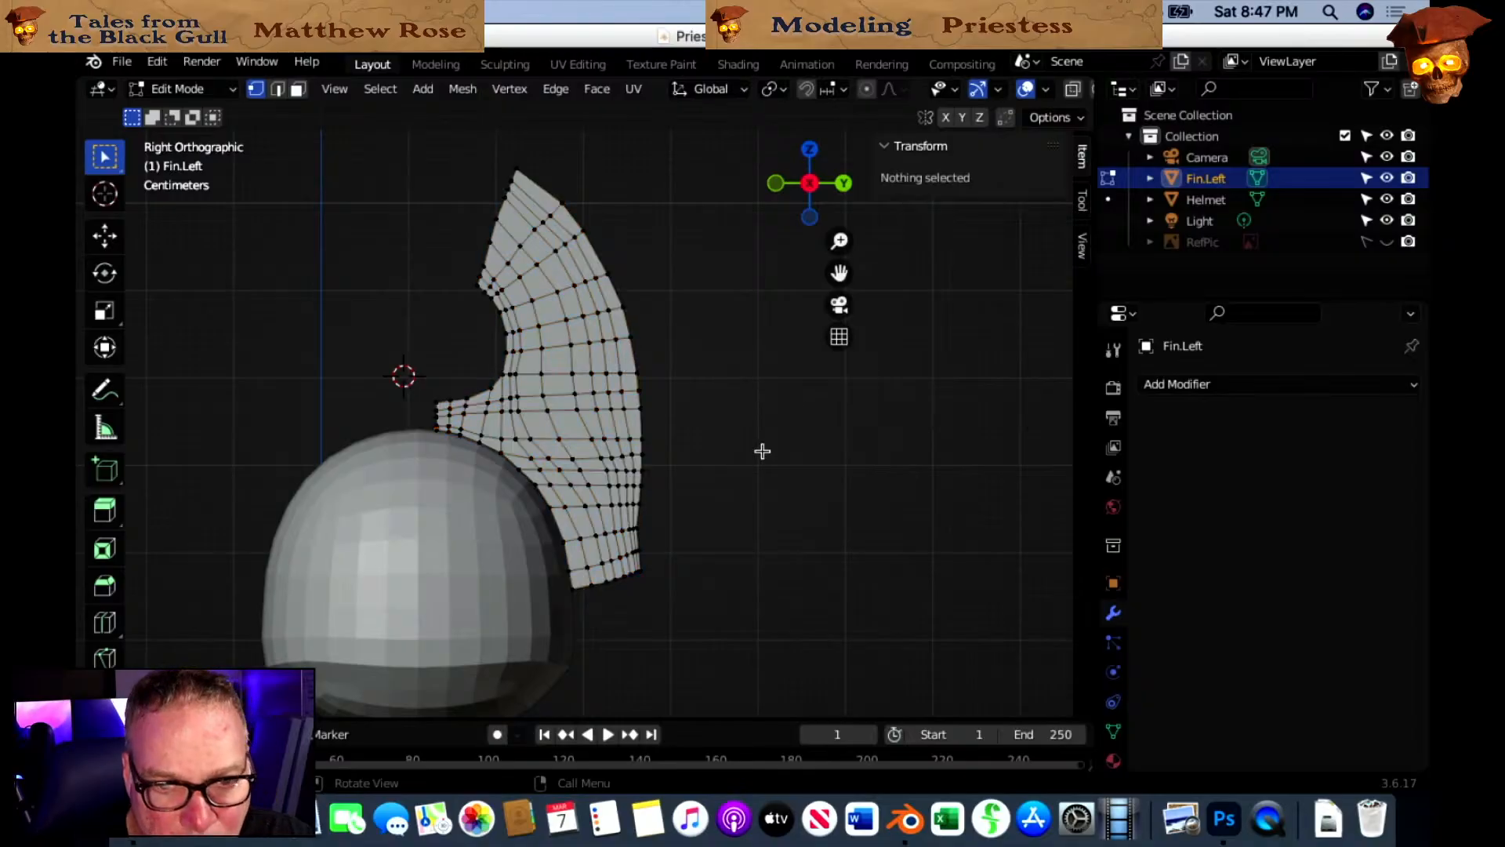
click(297, 90)
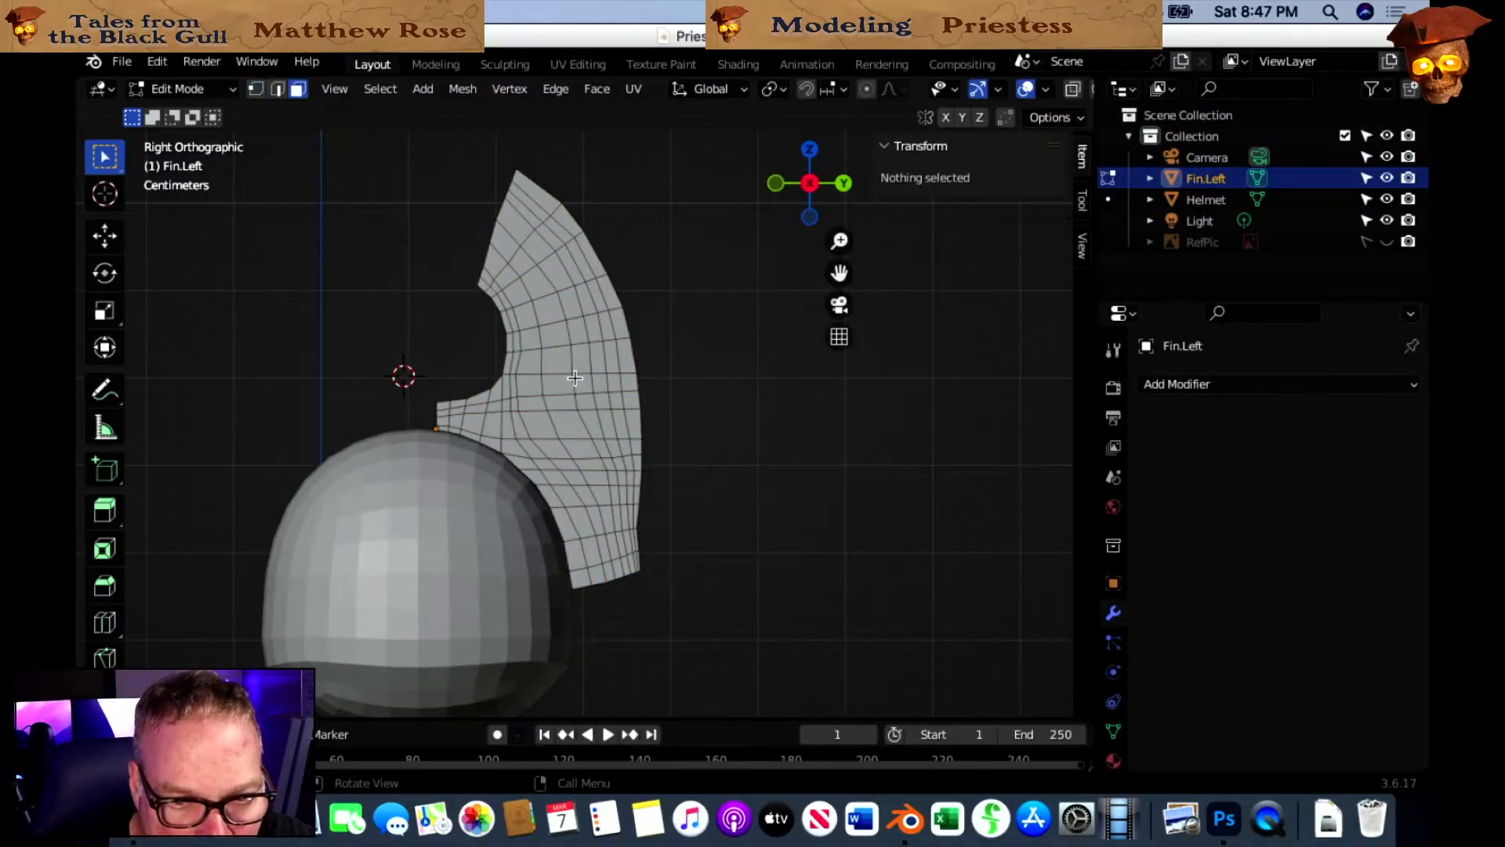
Examine the fin's mesh grid at an angle and in the right orthographic view.
scroll(718, 390, down, 3)
scroll(726, 439, up, 1)
scroll(725, 406, down, 1)
scroll(747, 345, up, 2)
scroll(777, 326, down, 1)
scroll(698, 437, up, 3)
middle_drag(763, 467, 785, 407)
scroll(779, 371, up, 1)
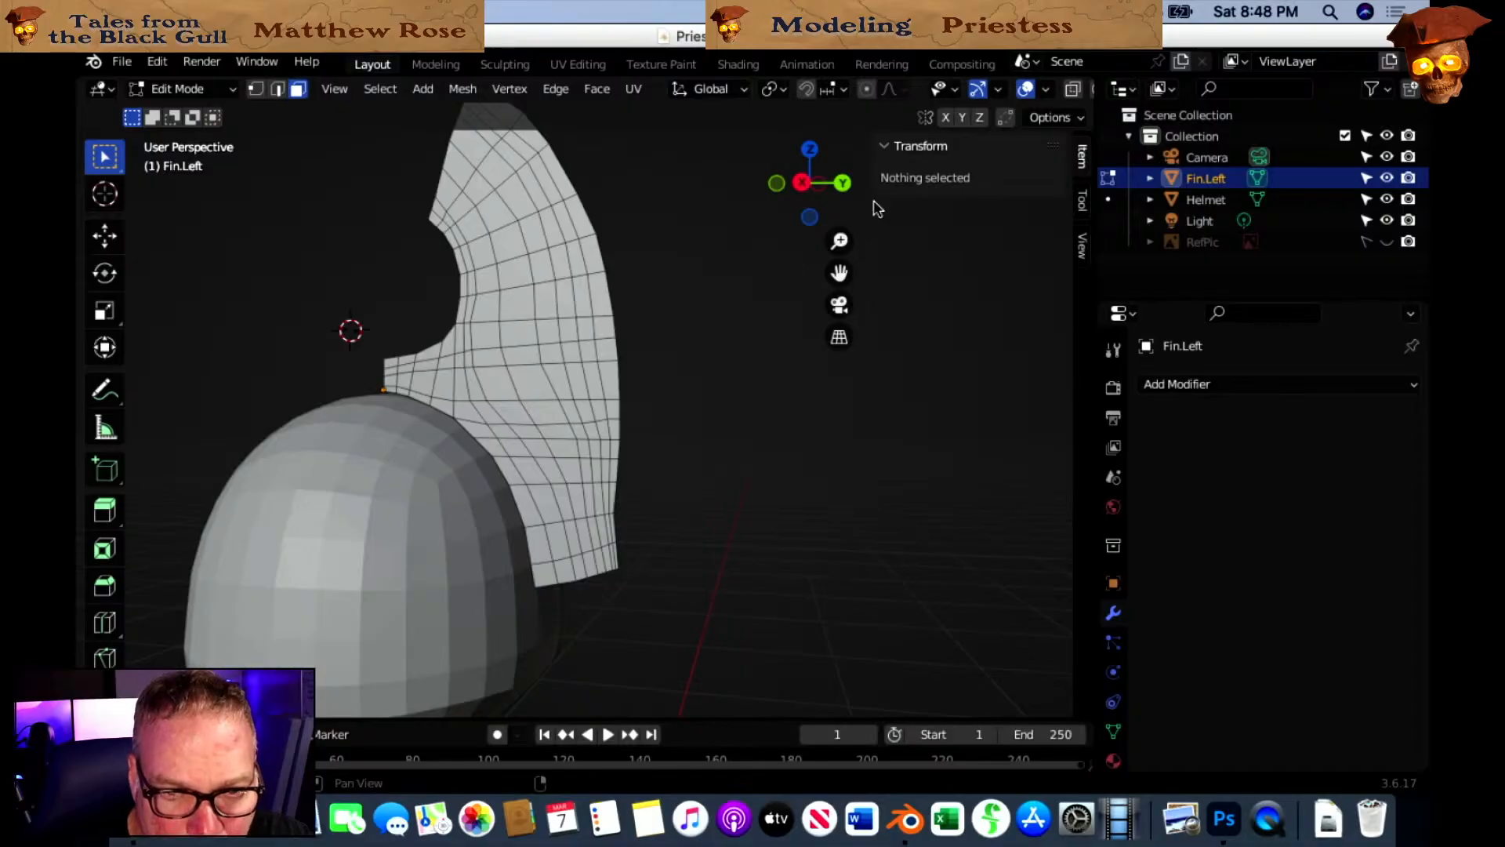
click(802, 183)
scroll(650, 338, up, 1)
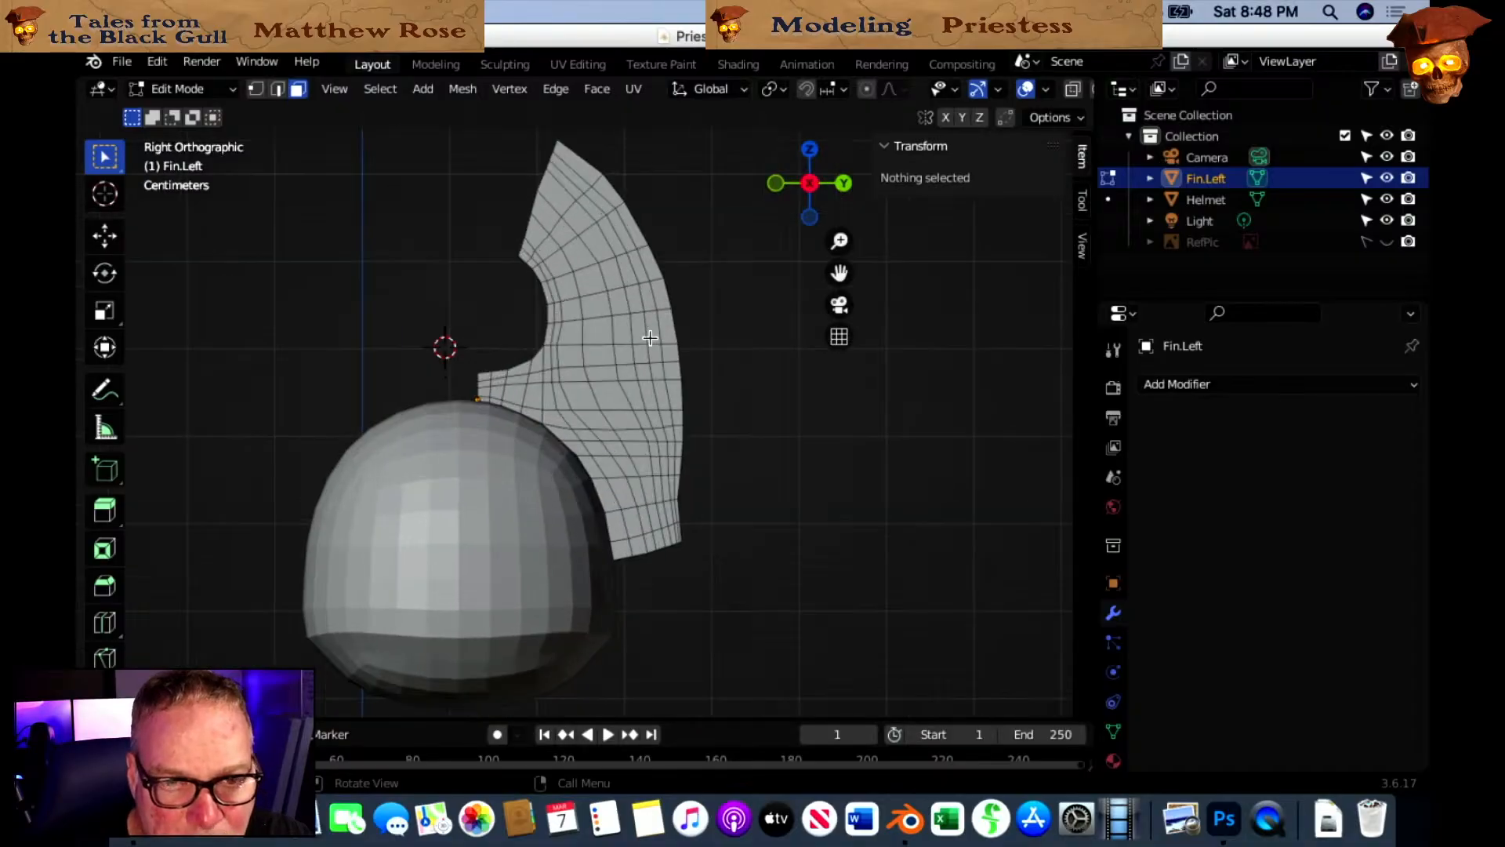
scroll(650, 338, up, 1)
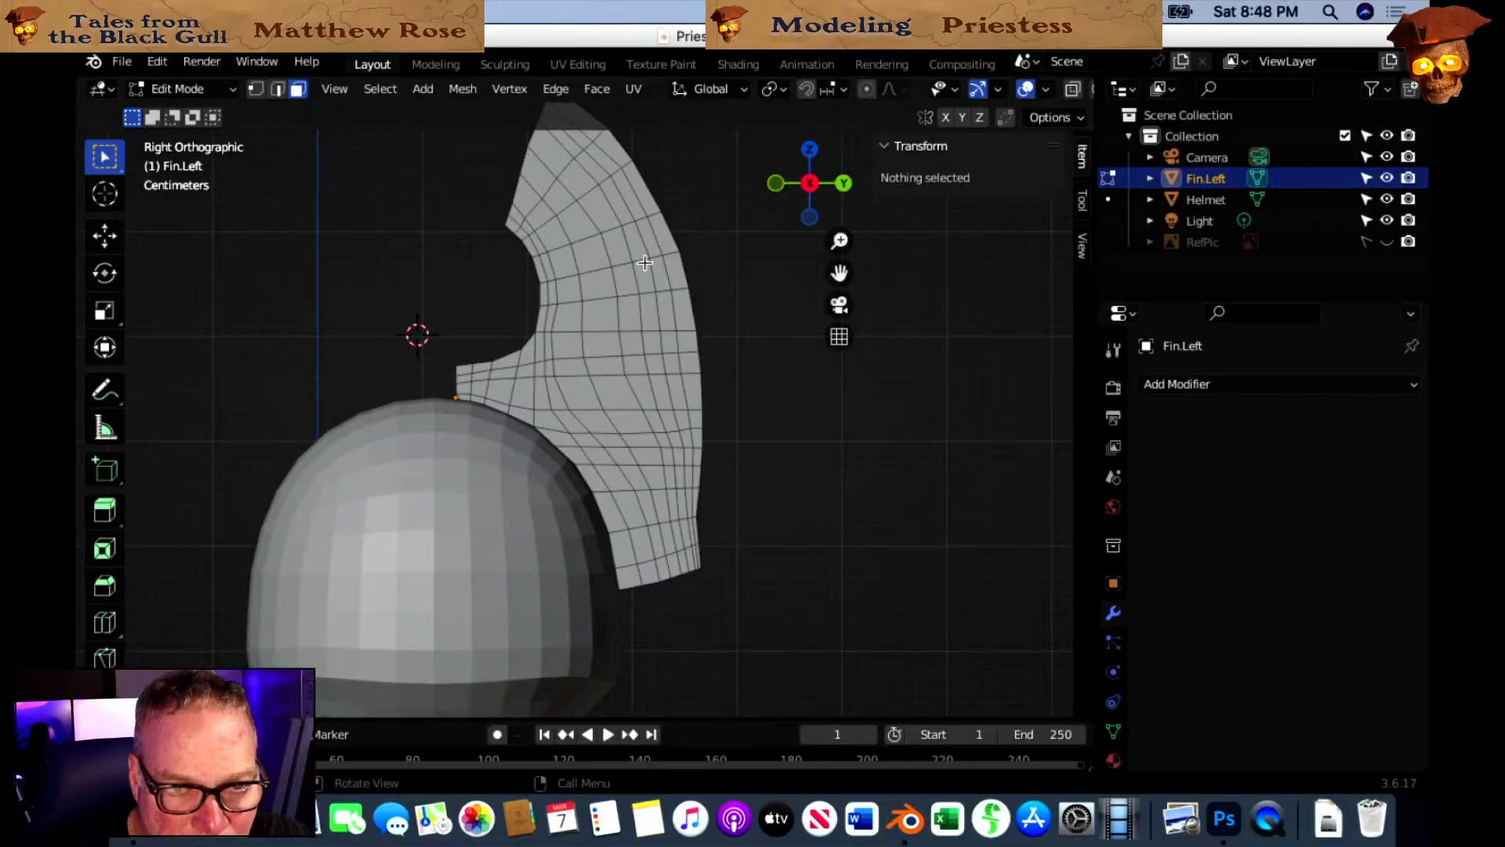
scroll(645, 263, down, 2)
Hide the helmet and, in the back view, extrude all the fin's faces along their normal by about 0.025 m, then another 0.028 m.
click(1387, 199)
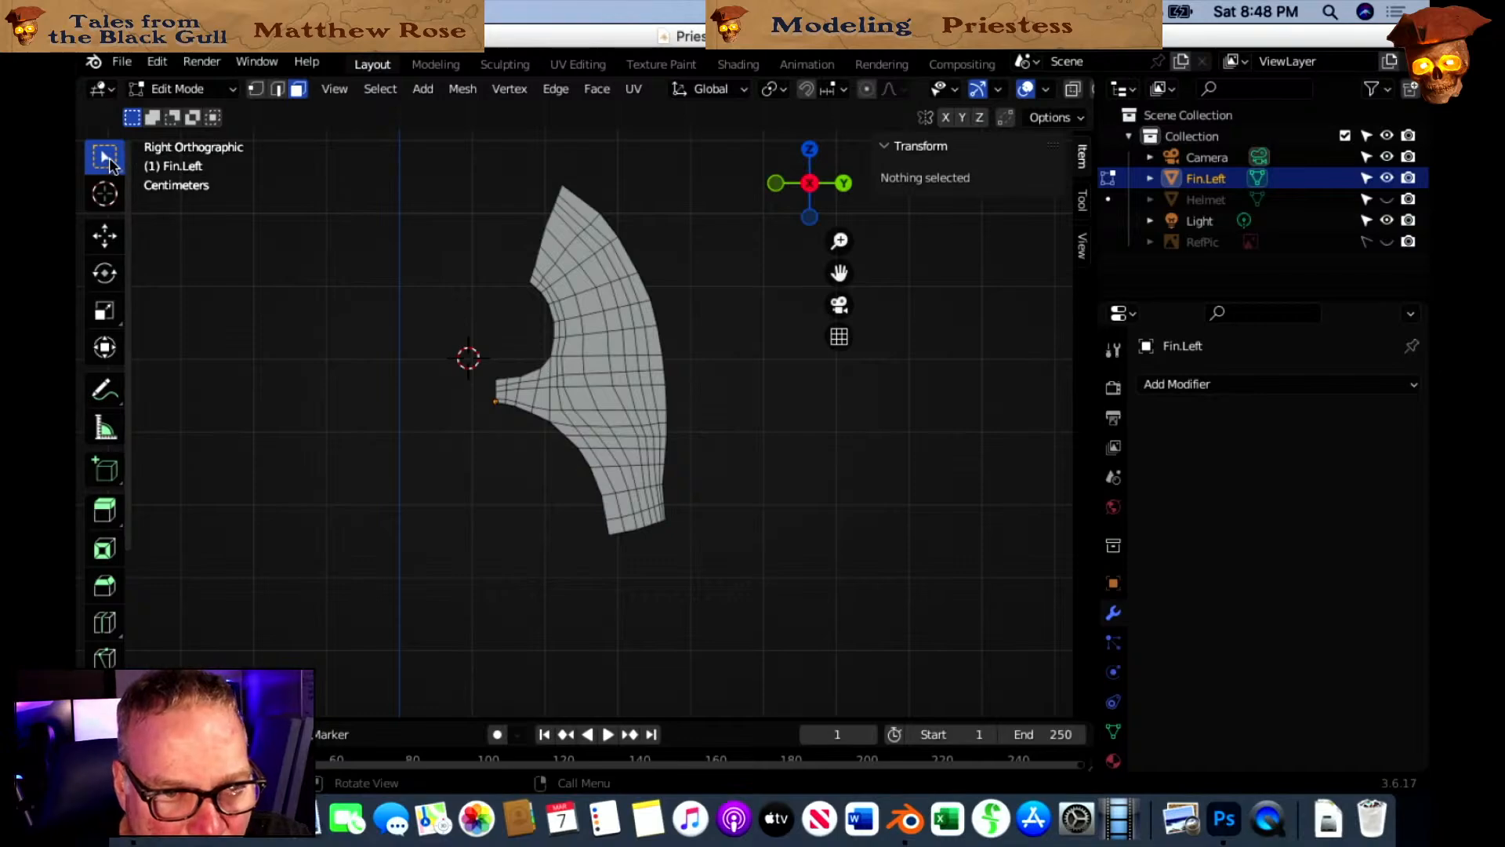
drag(460, 166, 713, 595)
middle_drag(742, 410, 891, 264)
click(840, 183)
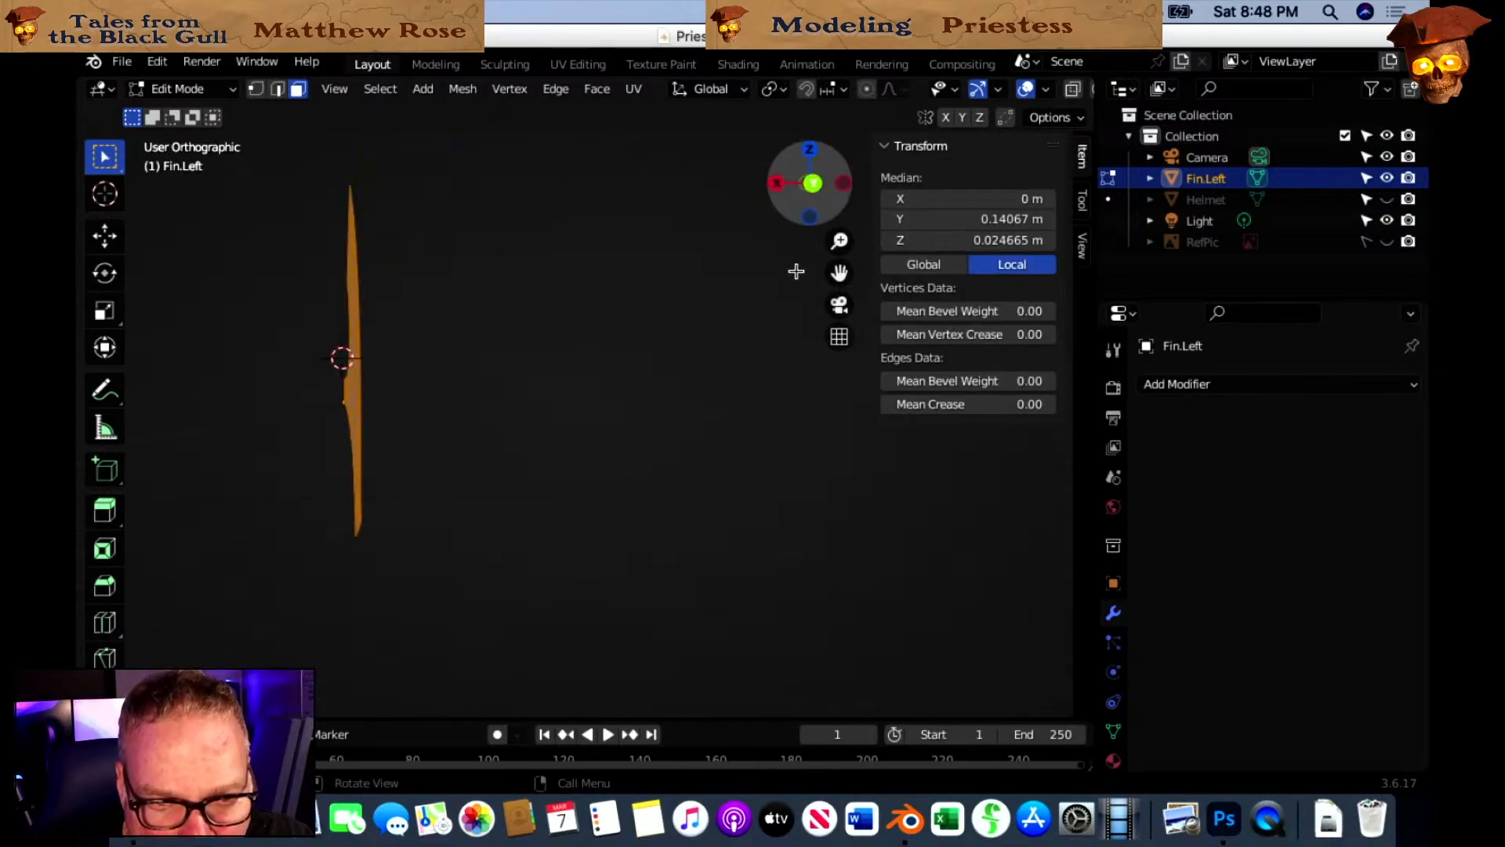
key(e)
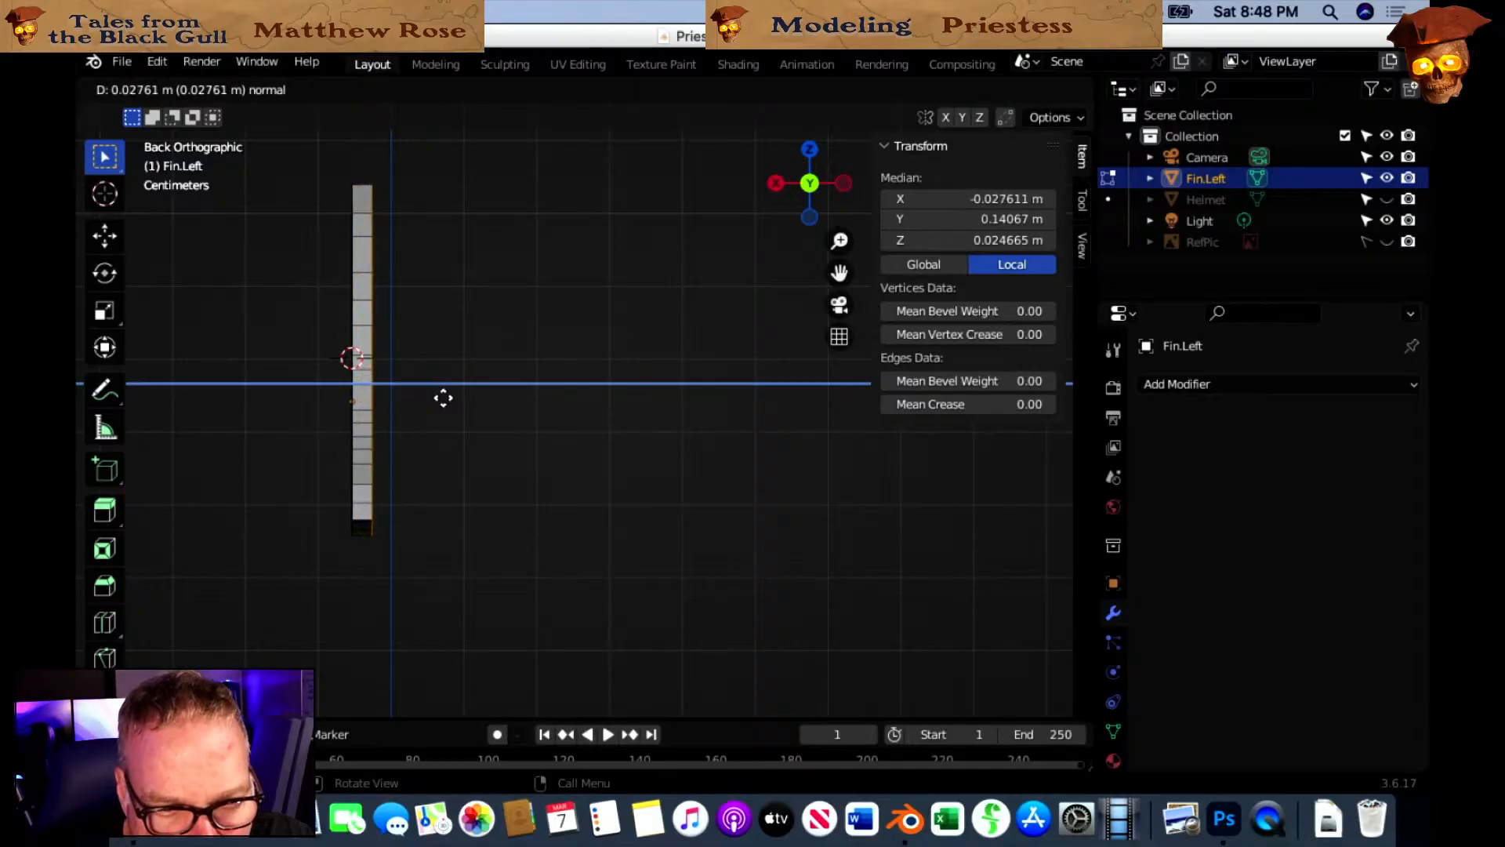
key(Escape)
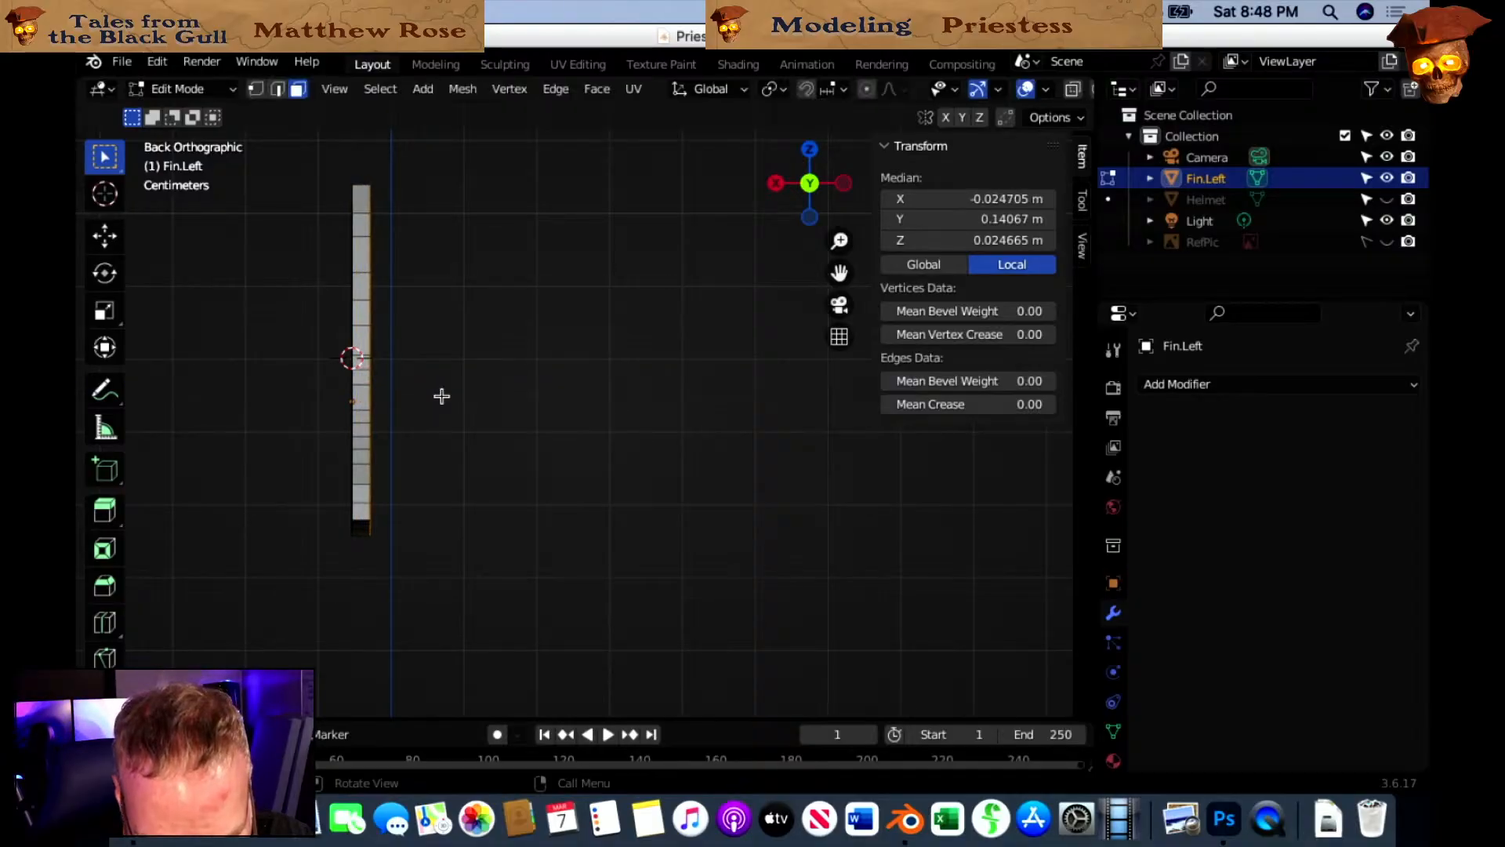
key(e)
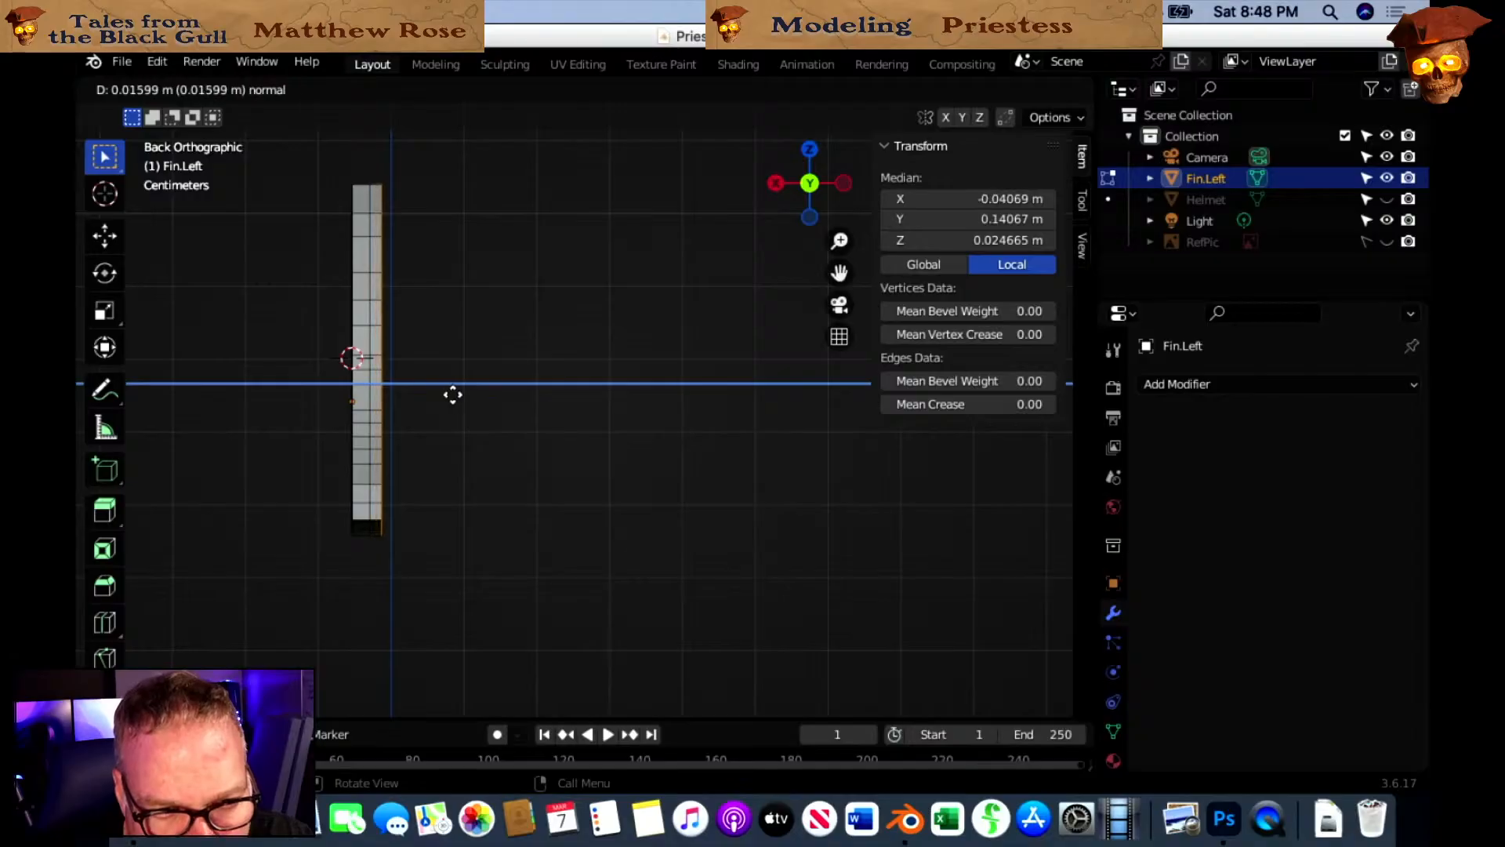
click(461, 394)
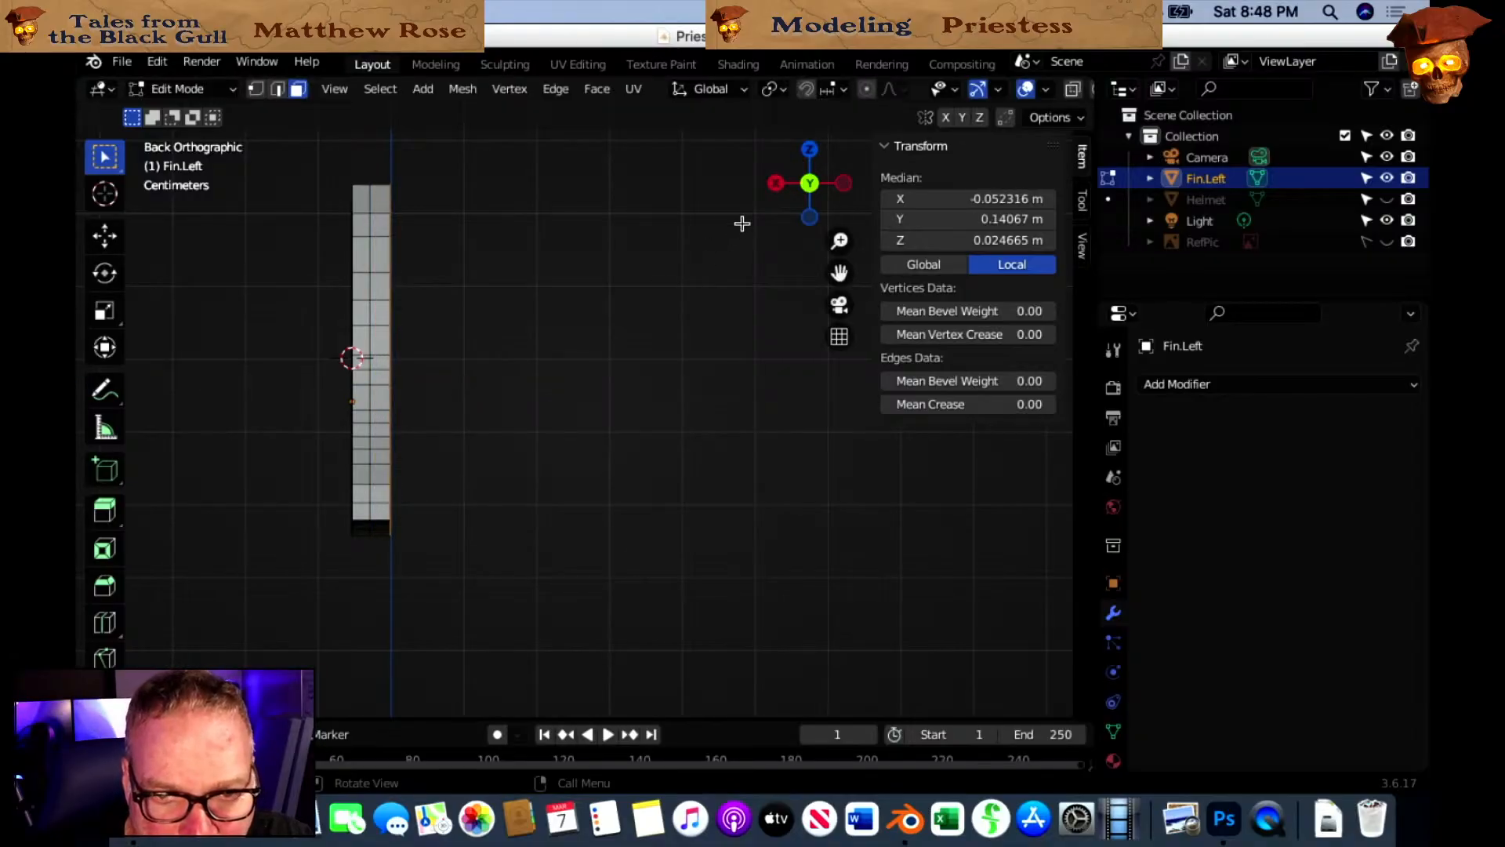
Clear the selection and show the helmet again behind the thickened fin.
click(776, 182)
middle_drag(738, 320, 807, 326)
click(742, 344)
scroll(885, 446, down, 3)
shift+middle_drag(857, 474, 771, 400)
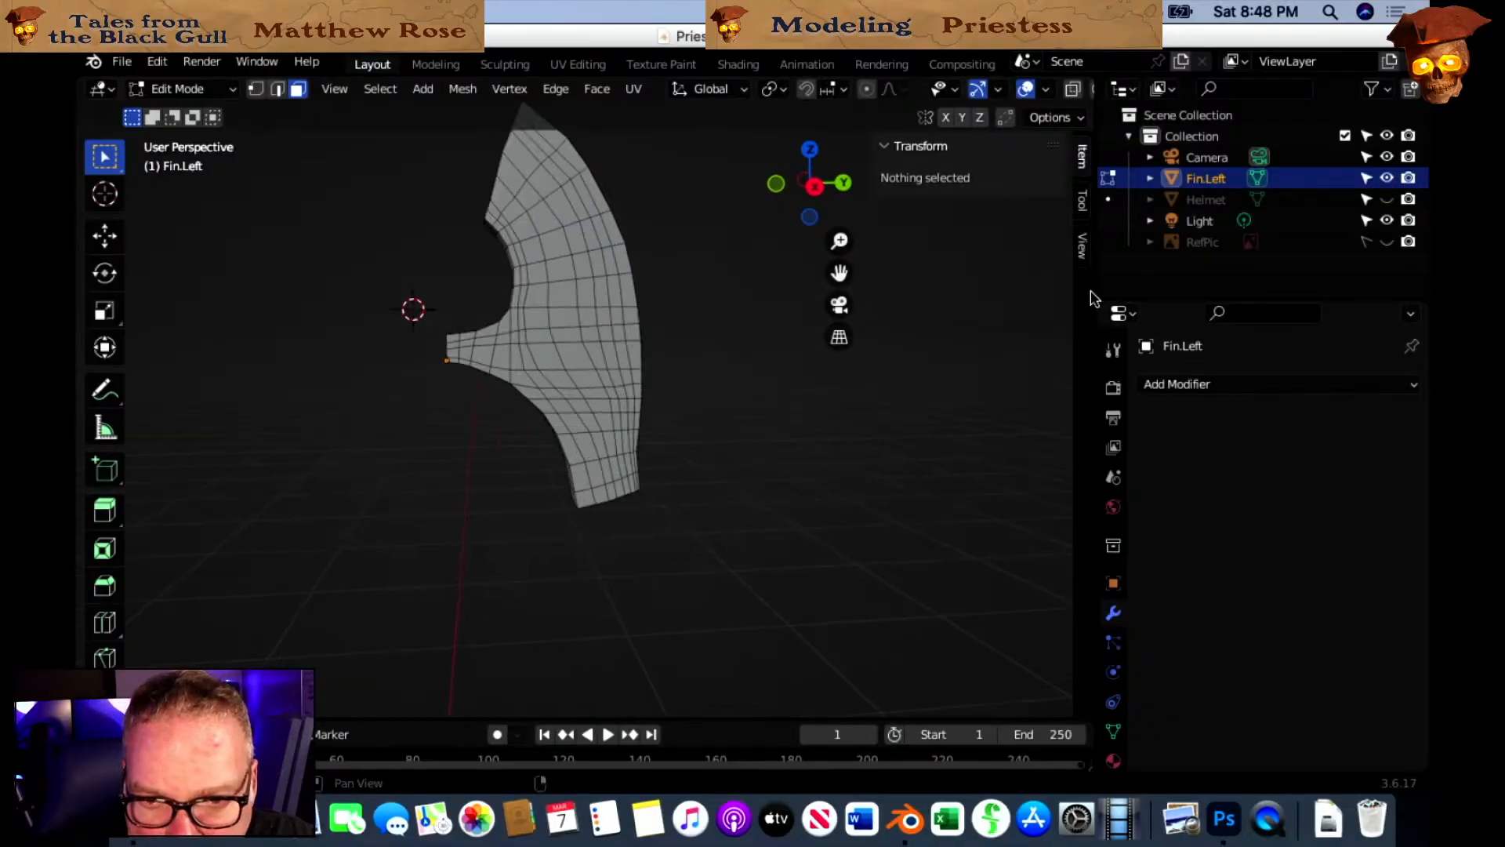
click(1389, 201)
middle_drag(807, 434, 764, 421)
scroll(798, 457, up, 4)
scroll(907, 426, down, 1)
scroll(907, 426, up, 1)
scroll(768, 424, up, 1)
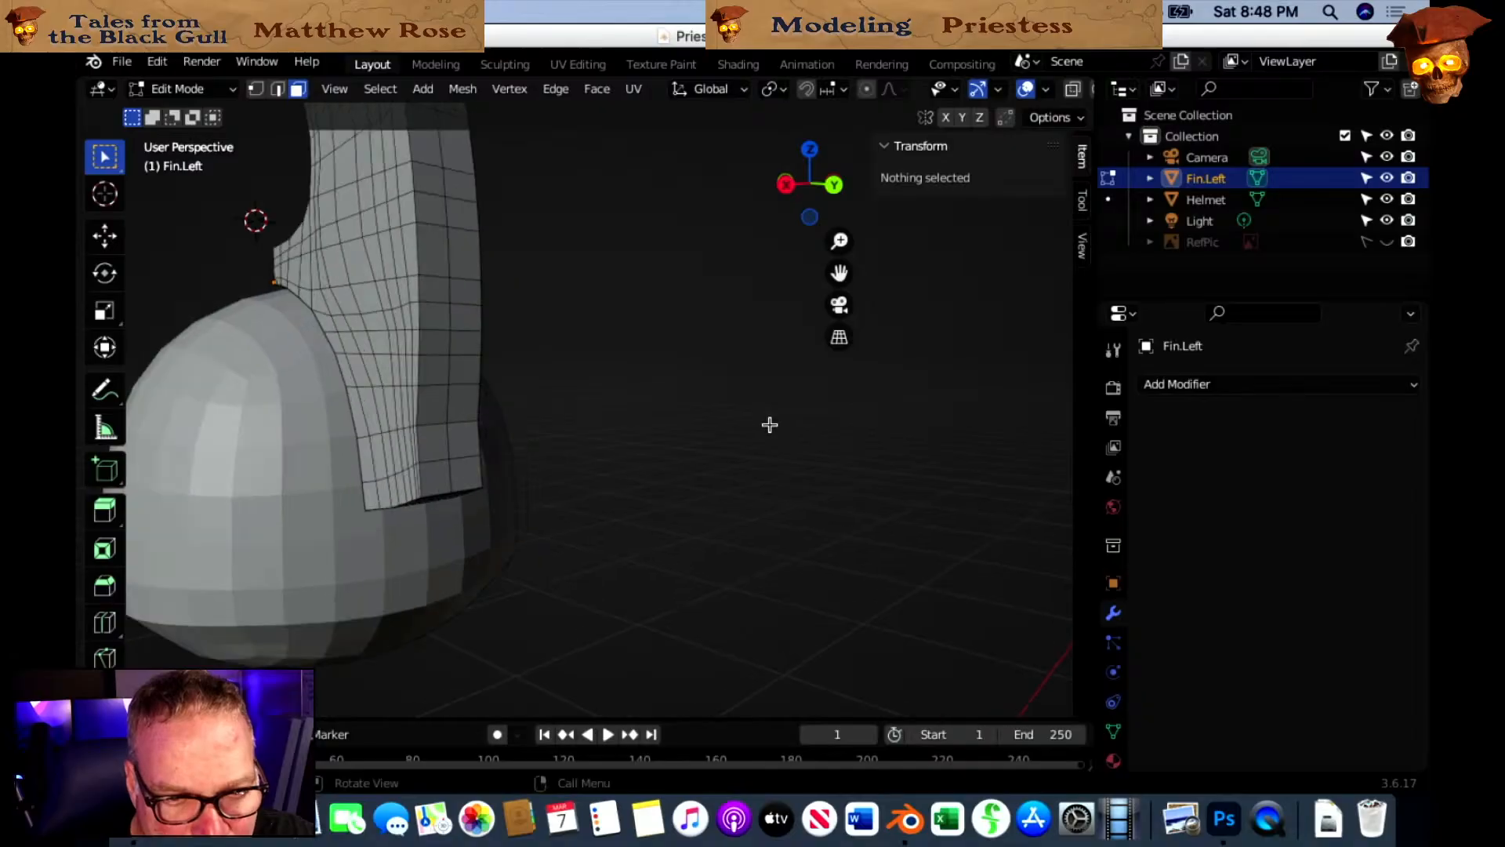
In edge select mode, select the edge loop along the side face's outer border from the fin's tip and activate the Bevel tool.
shift+middle_drag(732, 347, 769, 507)
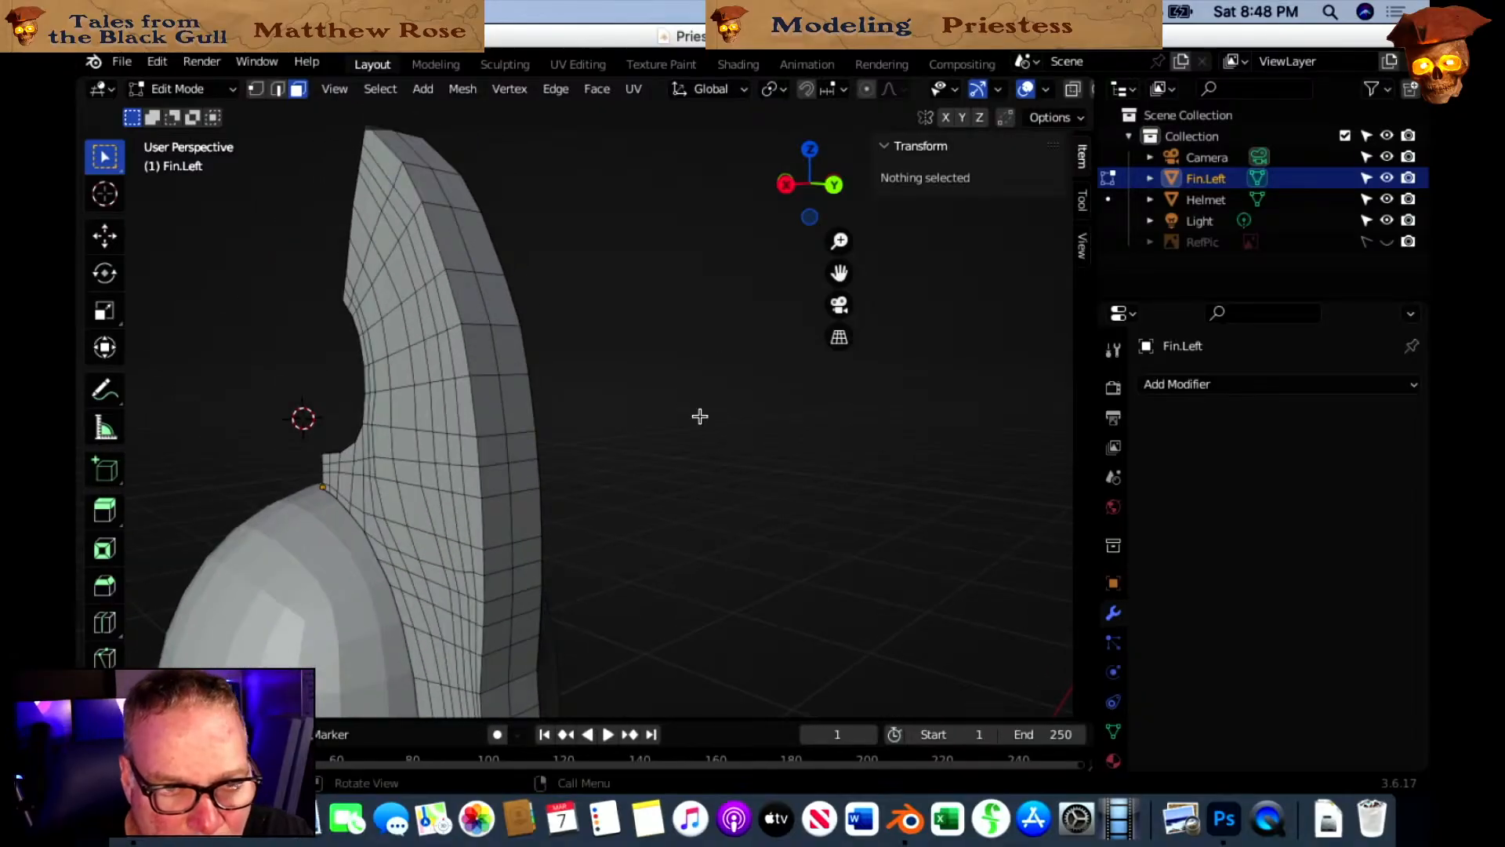
click(279, 89)
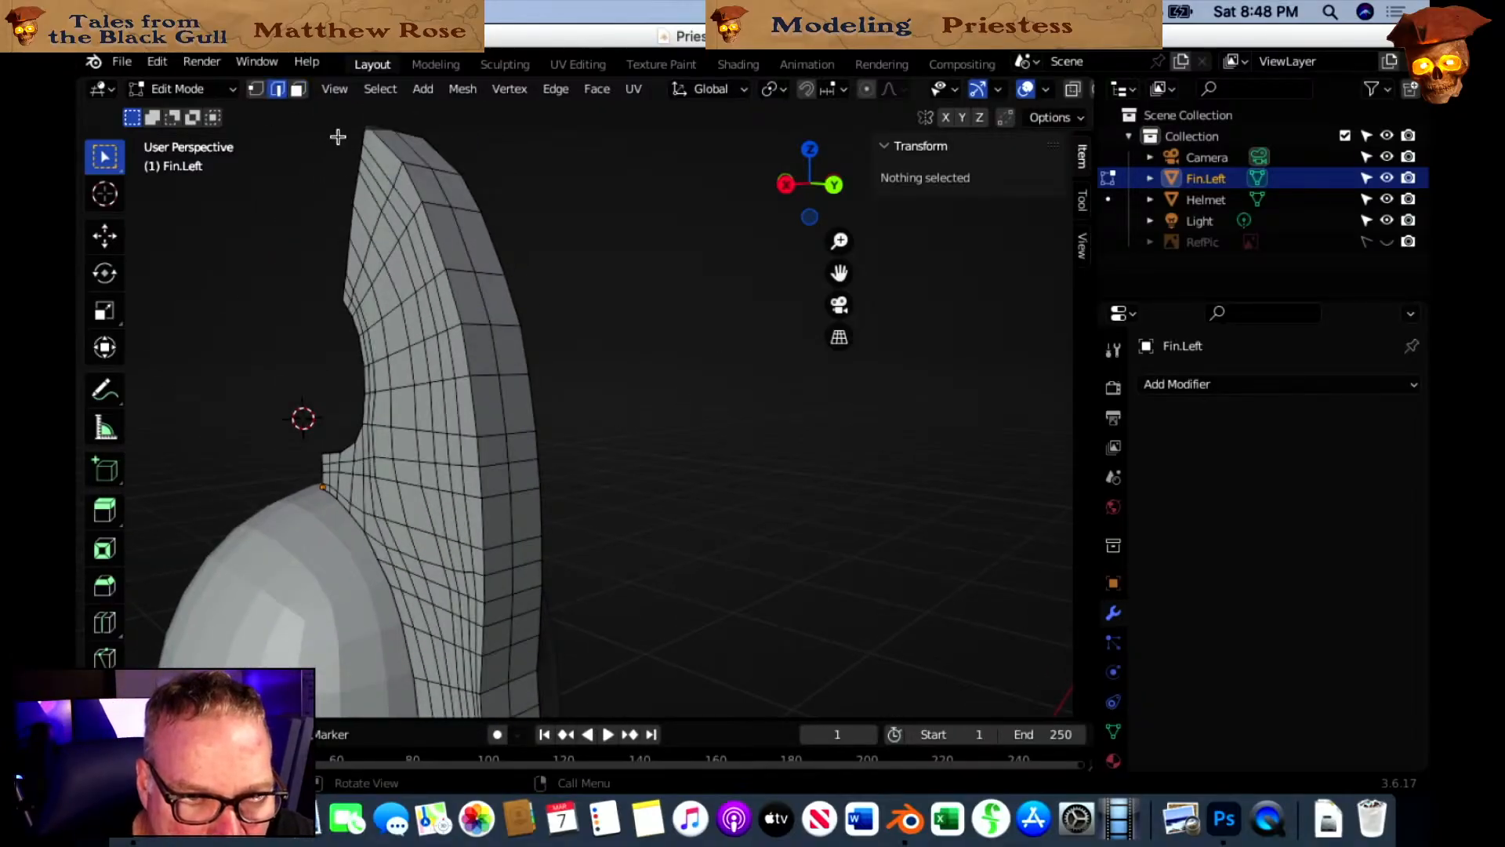
alt+click(387, 148)
scroll(512, 297, down, 2)
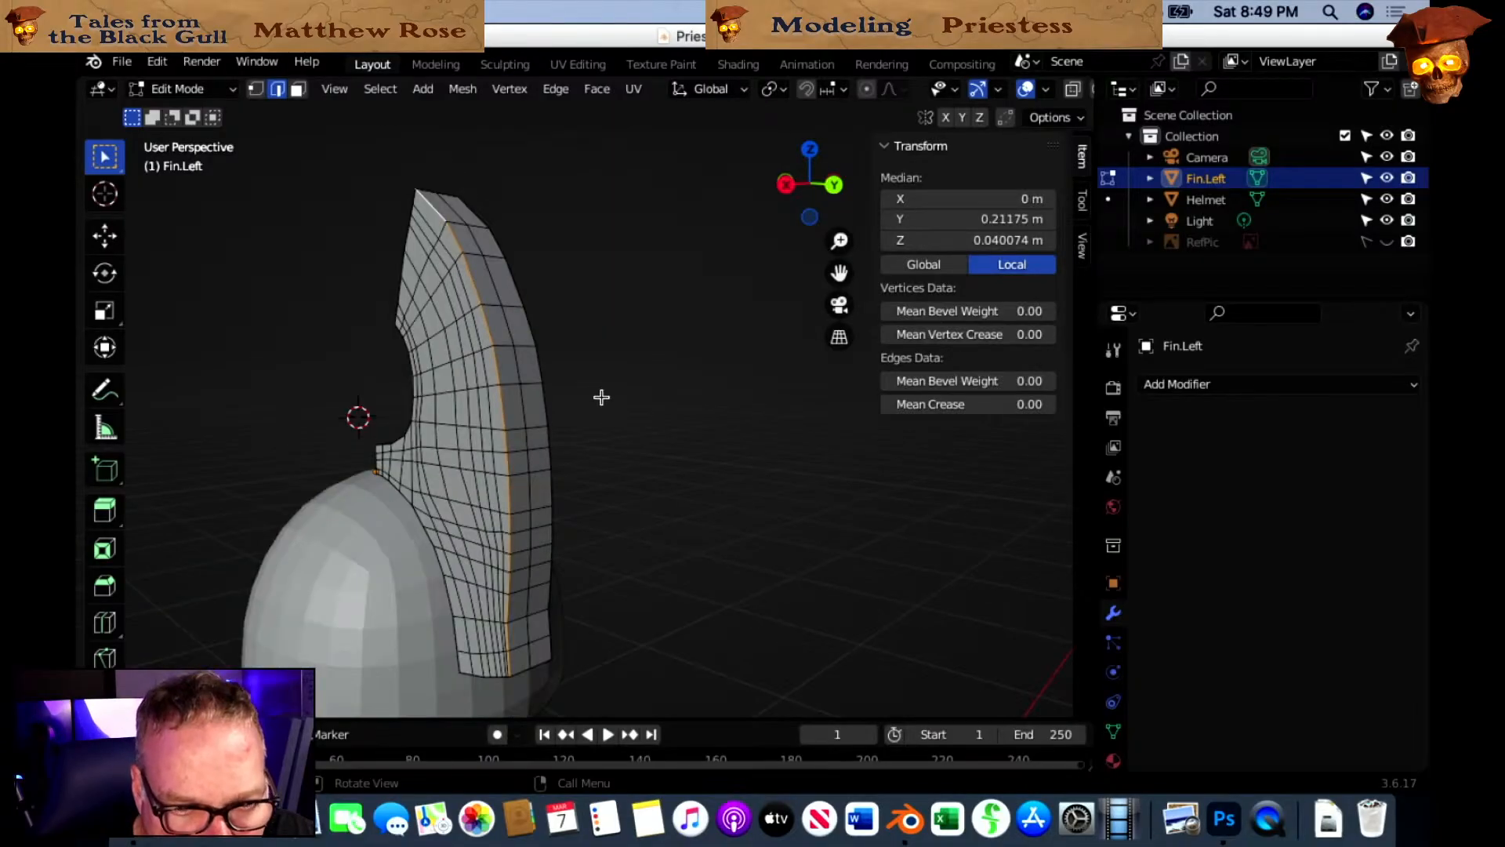
shift+middle_drag(599, 387, 582, 315)
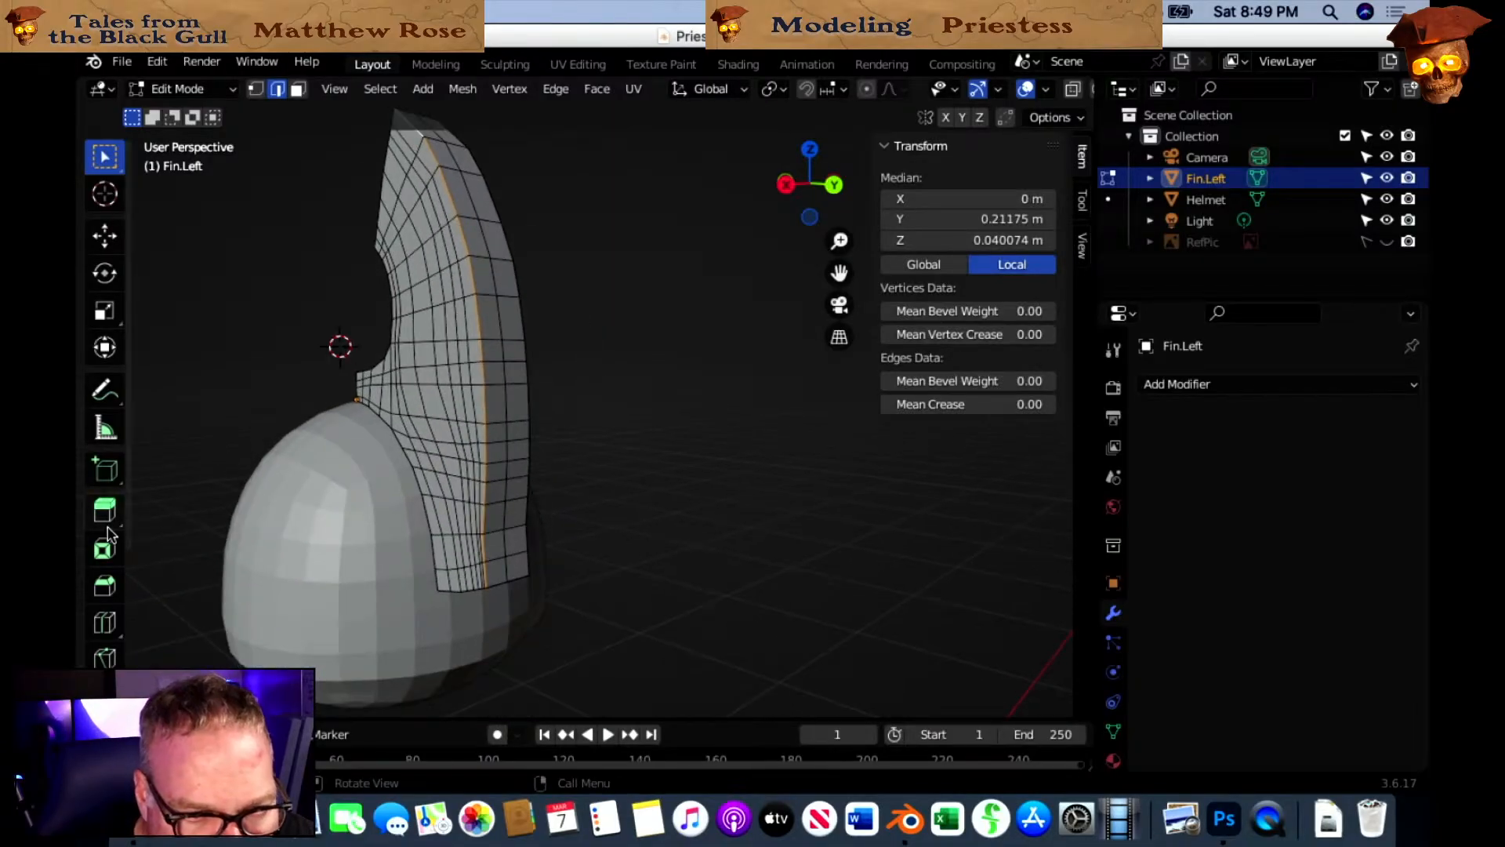
click(104, 586)
Try a narrow one-segment bevel on the selected outer edge loop, bevel the resulting edges once more, and clear the selection.
drag(447, 353, 439, 354)
middle_drag(578, 390, 571, 433)
scroll(574, 435, up, 3)
scroll(548, 443, up, 2)
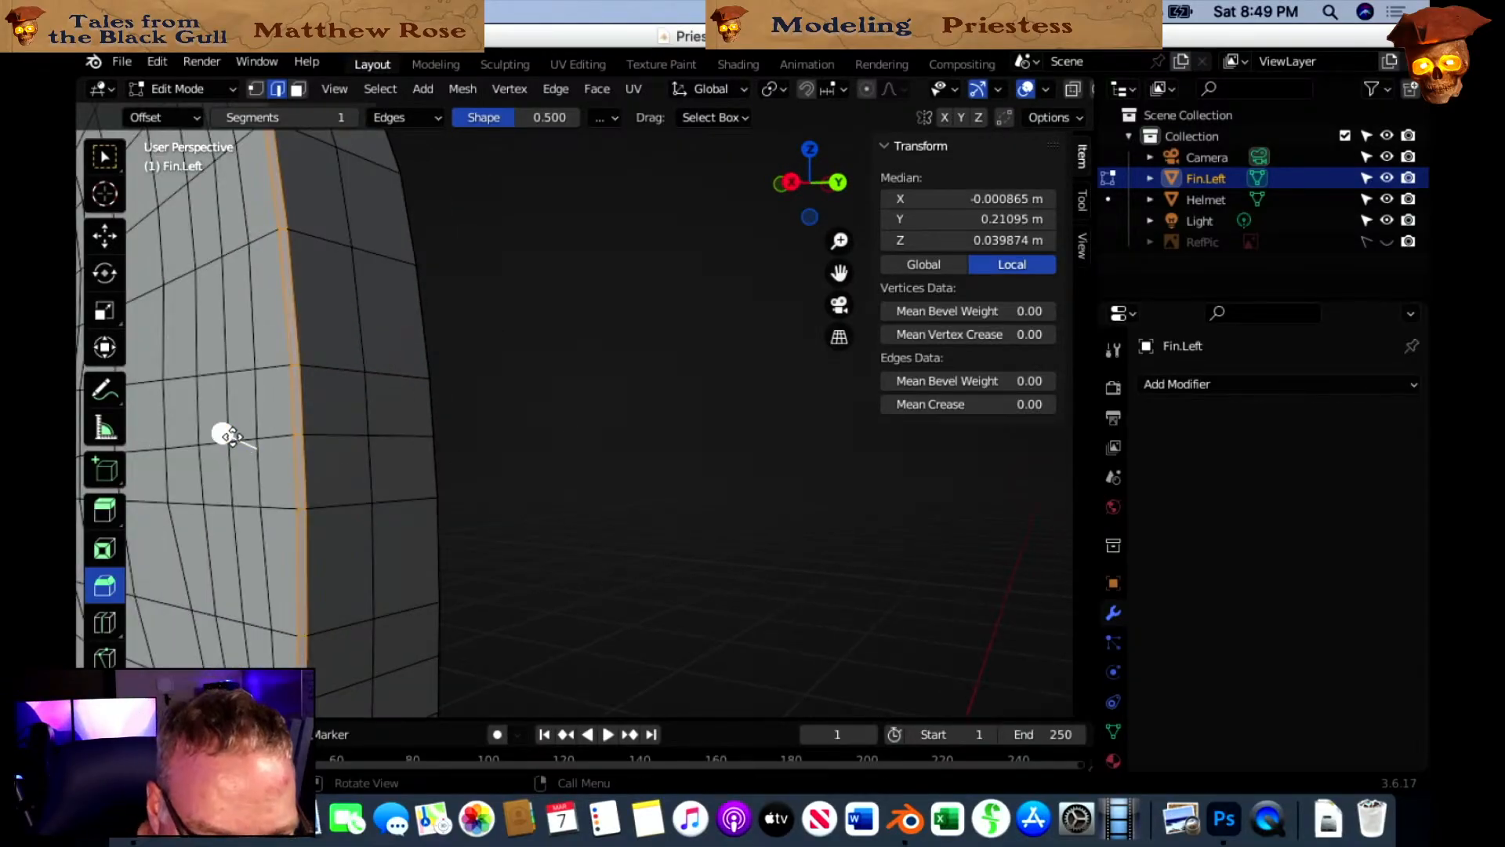
key(ctrl+b)
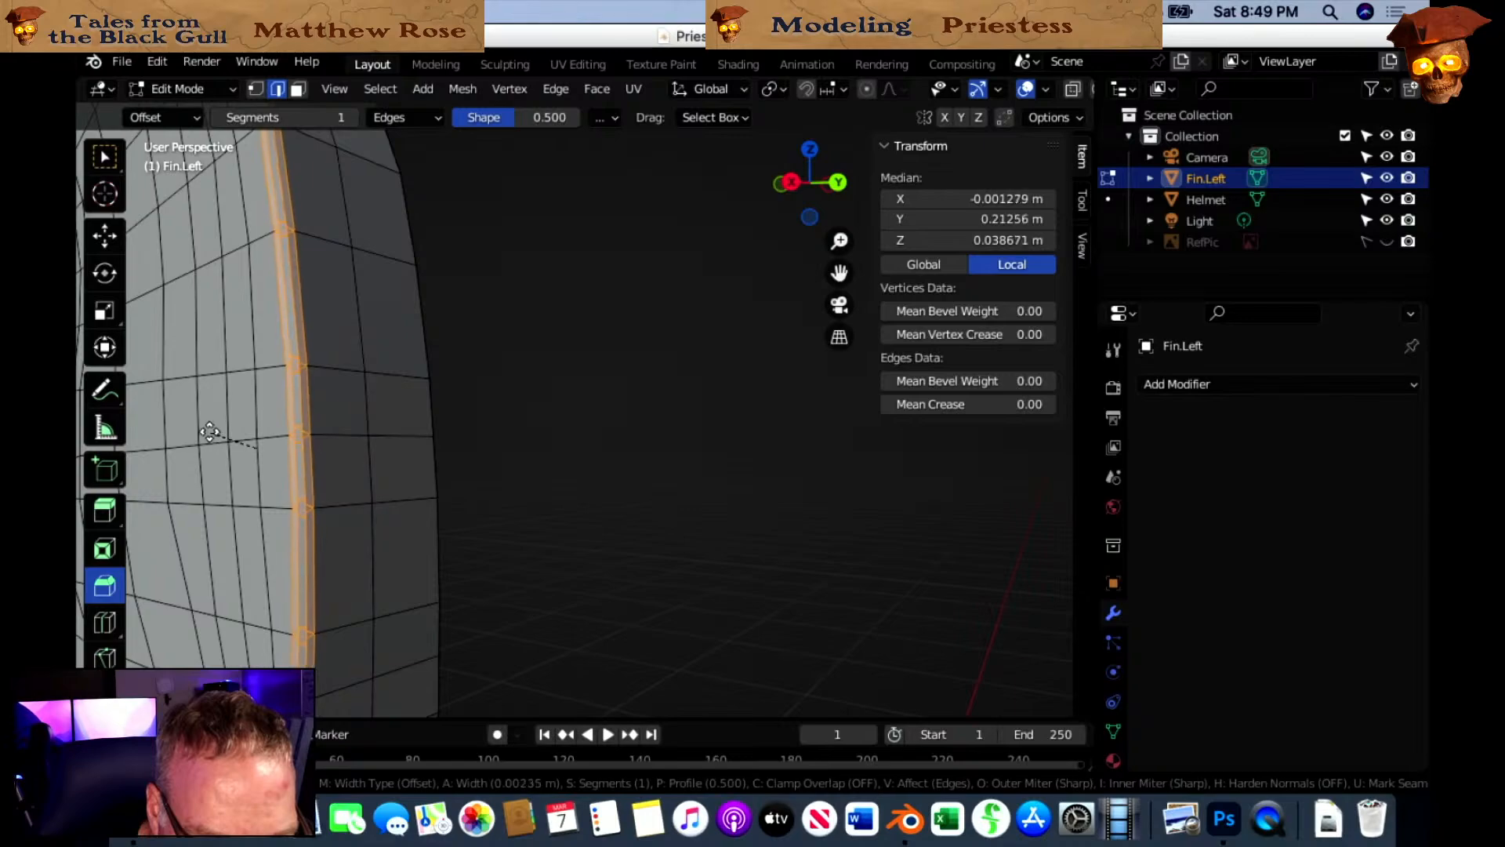
click(210, 431)
key(alt+a)
Try to bevel the fin's narrow outer edge loop again from a low side angle.
middle_drag(524, 437, 536, 477)
scroll(594, 453, up, 4)
scroll(577, 443, down, 3)
scroll(586, 423, up, 2)
scroll(586, 423, down, 4)
scroll(576, 376, up, 2)
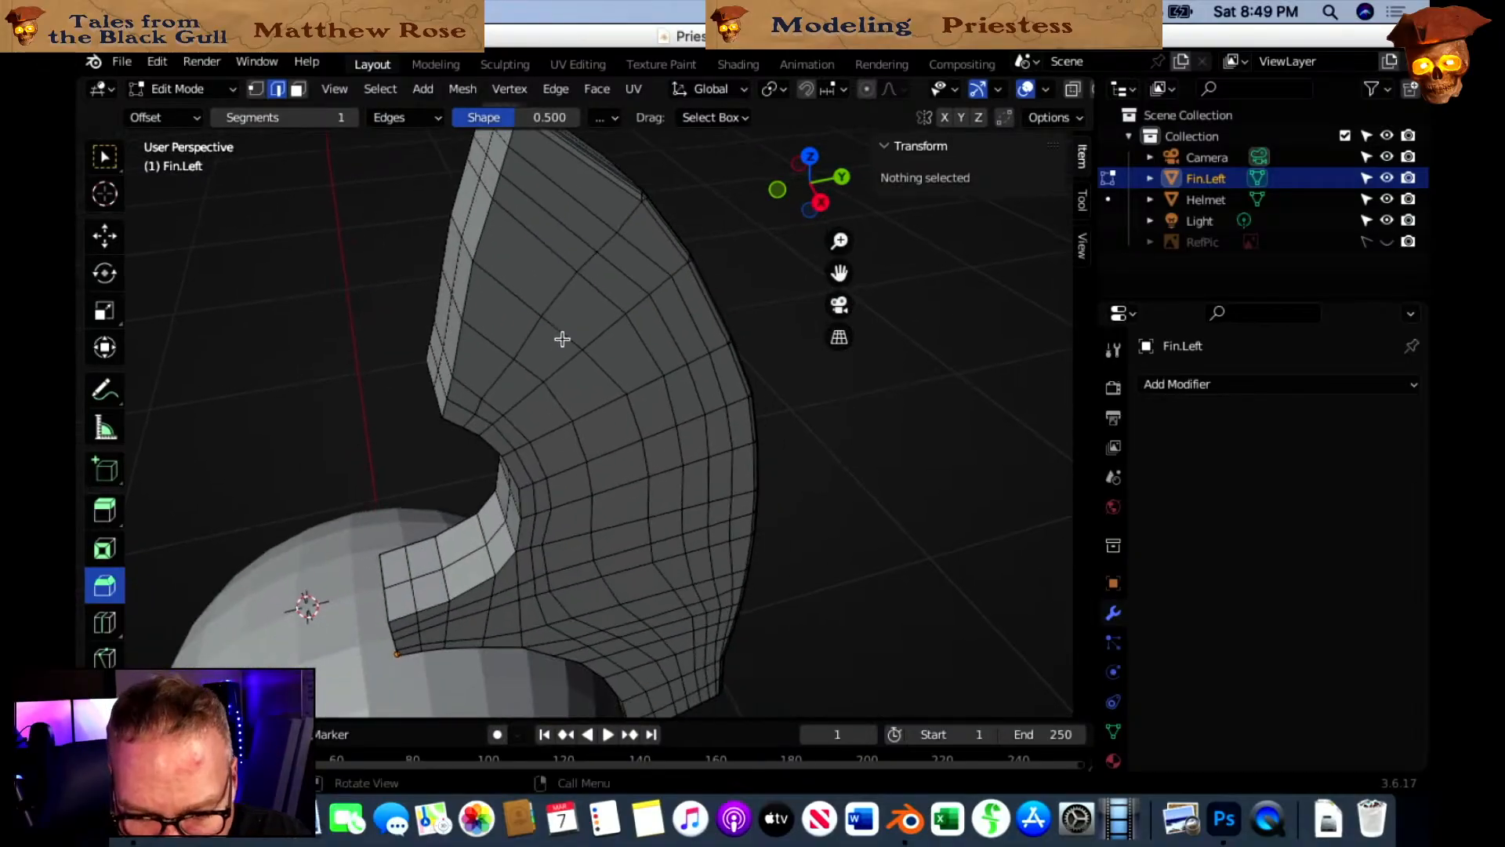
middle_drag(574, 386, 557, 383)
alt+click(700, 406)
middle_drag(700, 406, 675, 407)
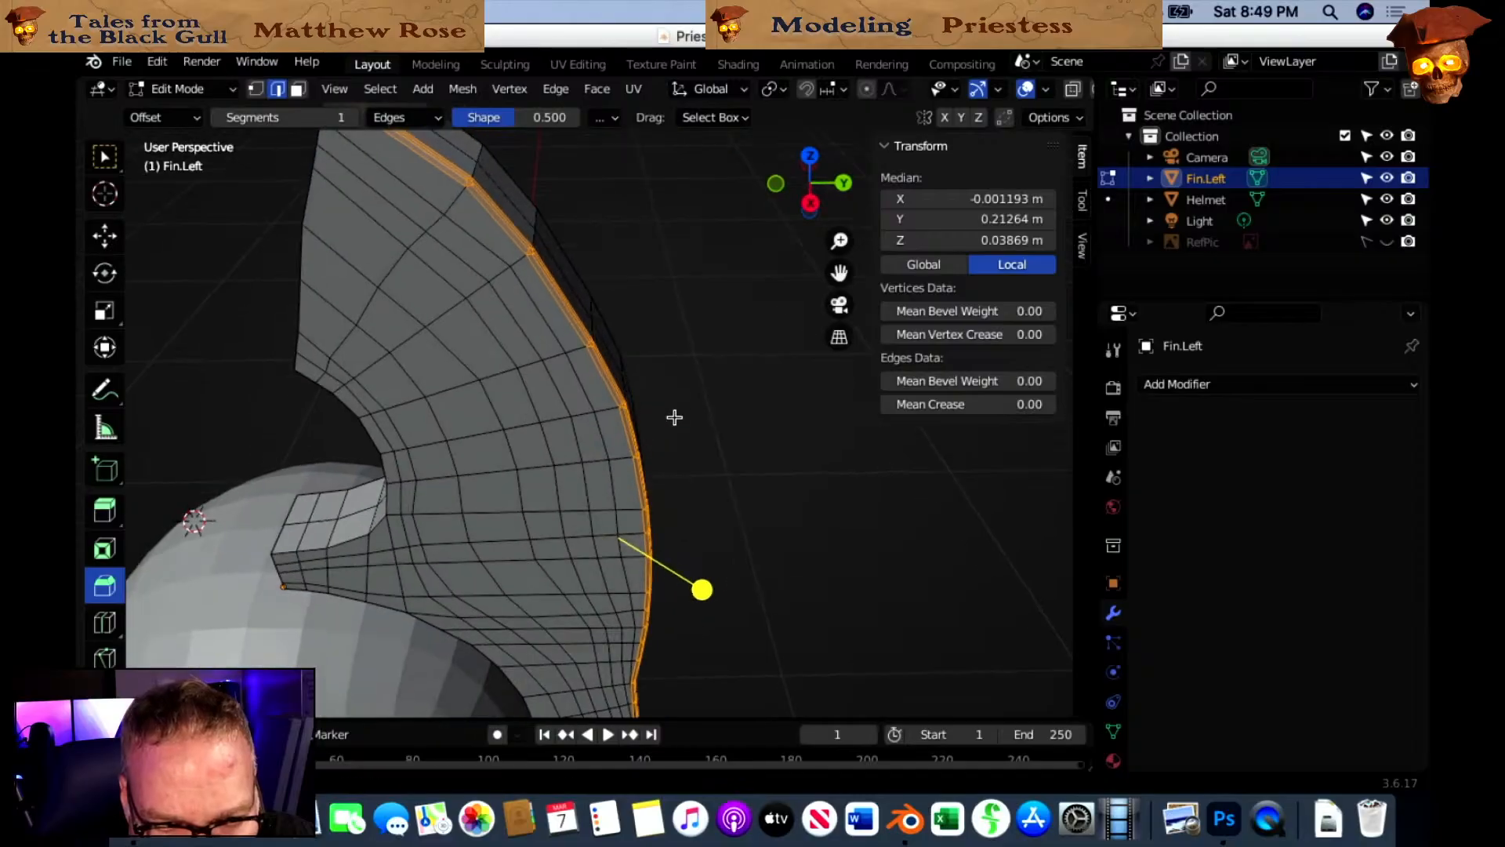
mouse_move(702, 586)
mouse_down()
mouse_move(679, 549)
mouse_move(701, 589)
mouse_move(679, 598)
mouse_move(702, 588)
mouse_up()
click(714, 591)
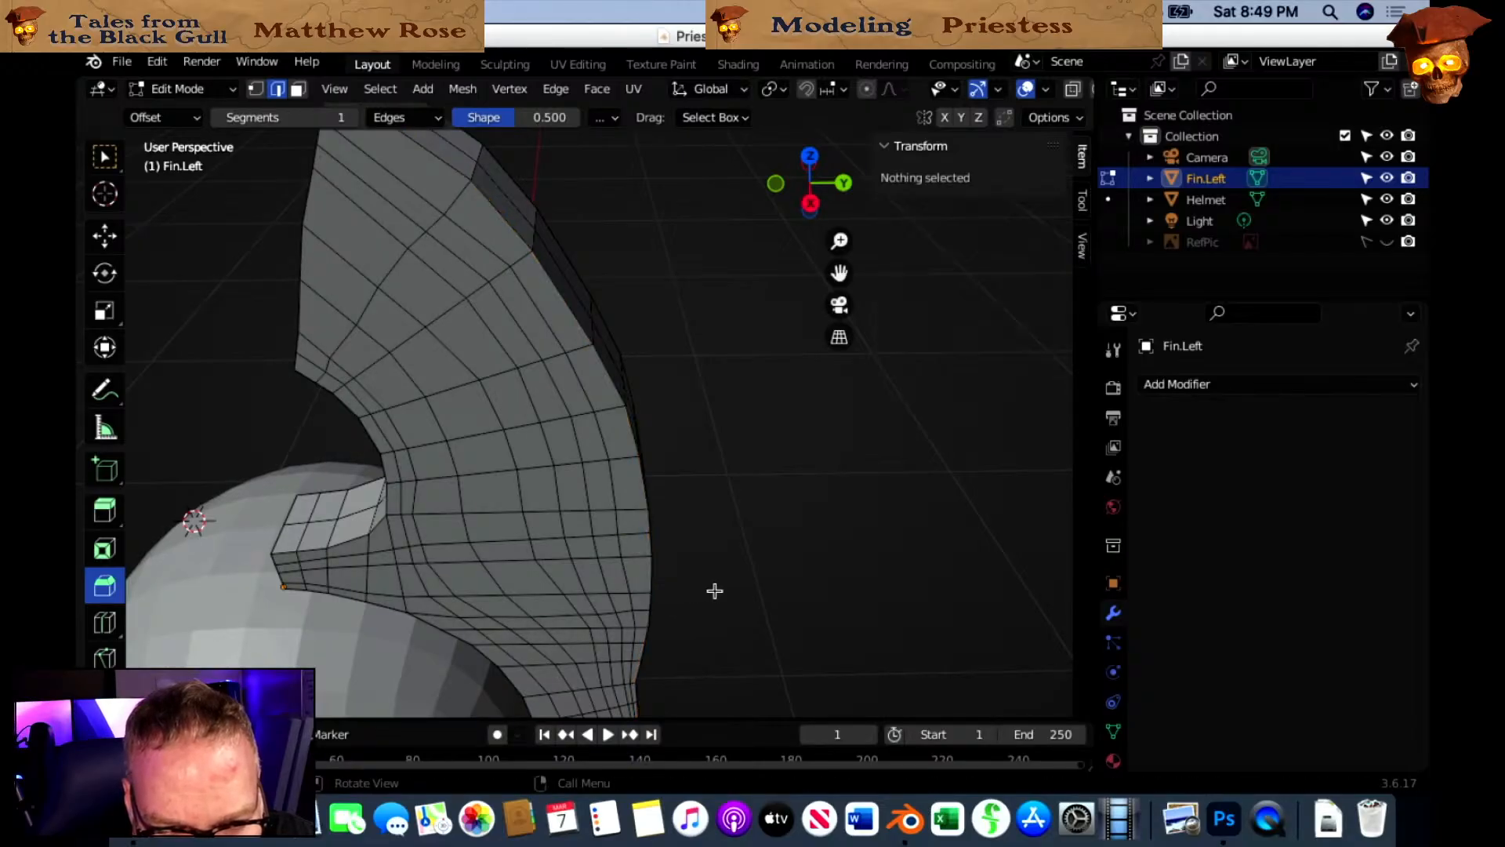
Select the edge loop from the fin's tip down the side face's outer border and try a one-segment bevel on it.
middle_drag(571, 296, 359, 407)
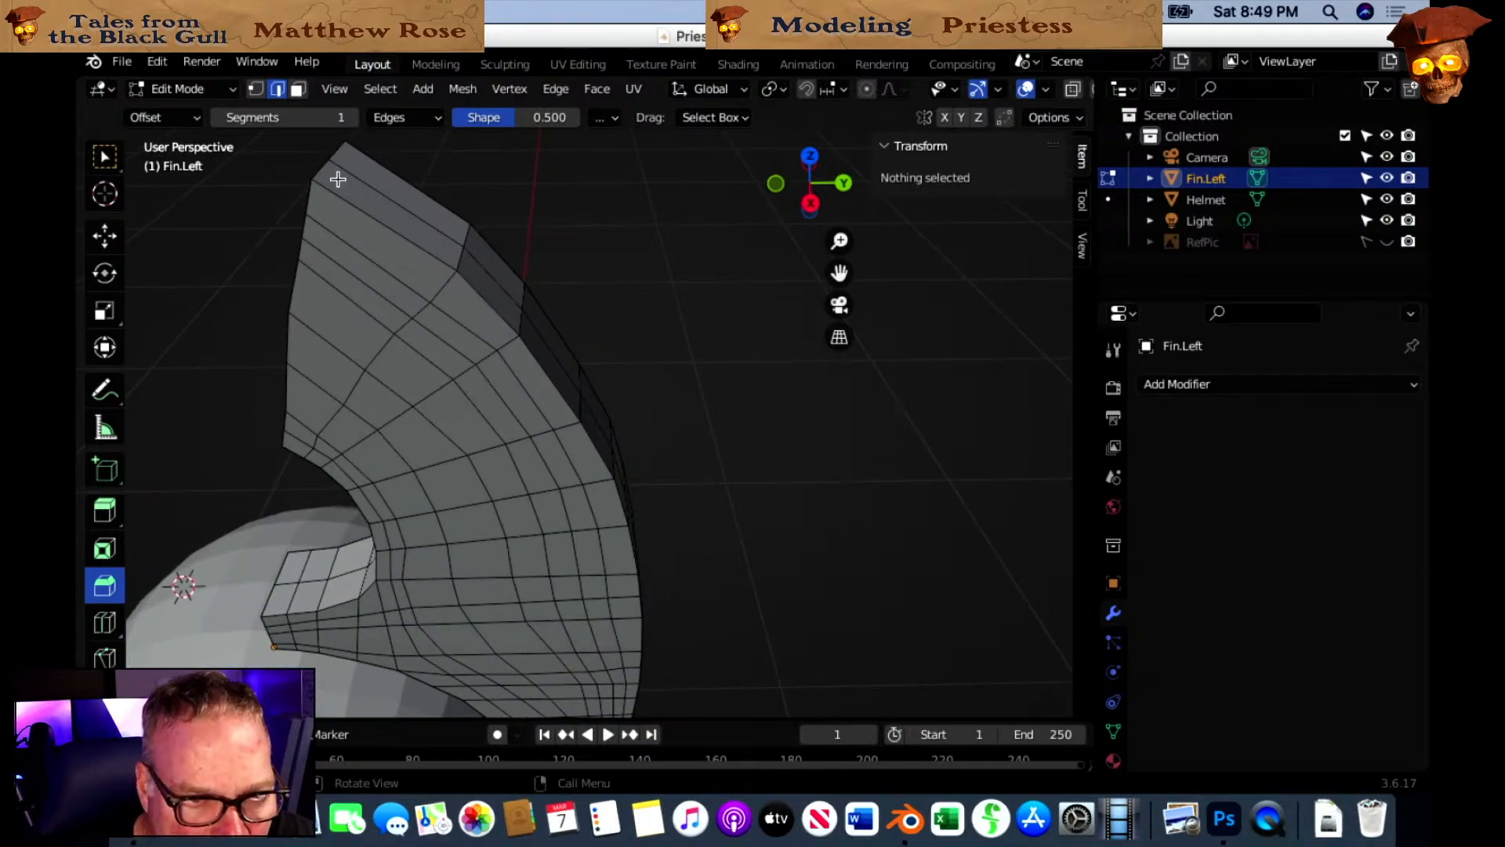
click(354, 208)
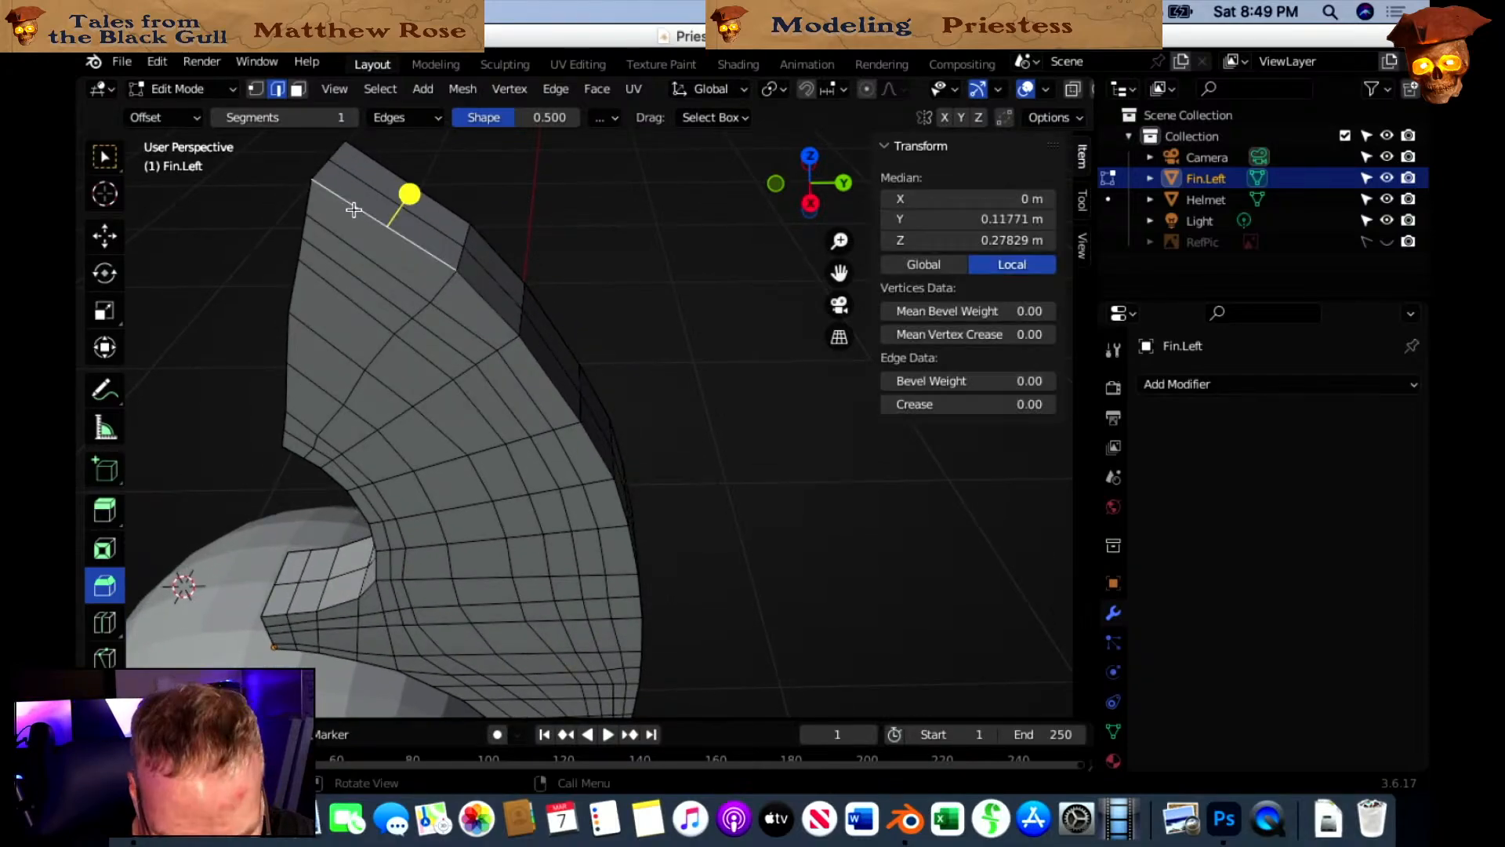
alt+click(354, 208)
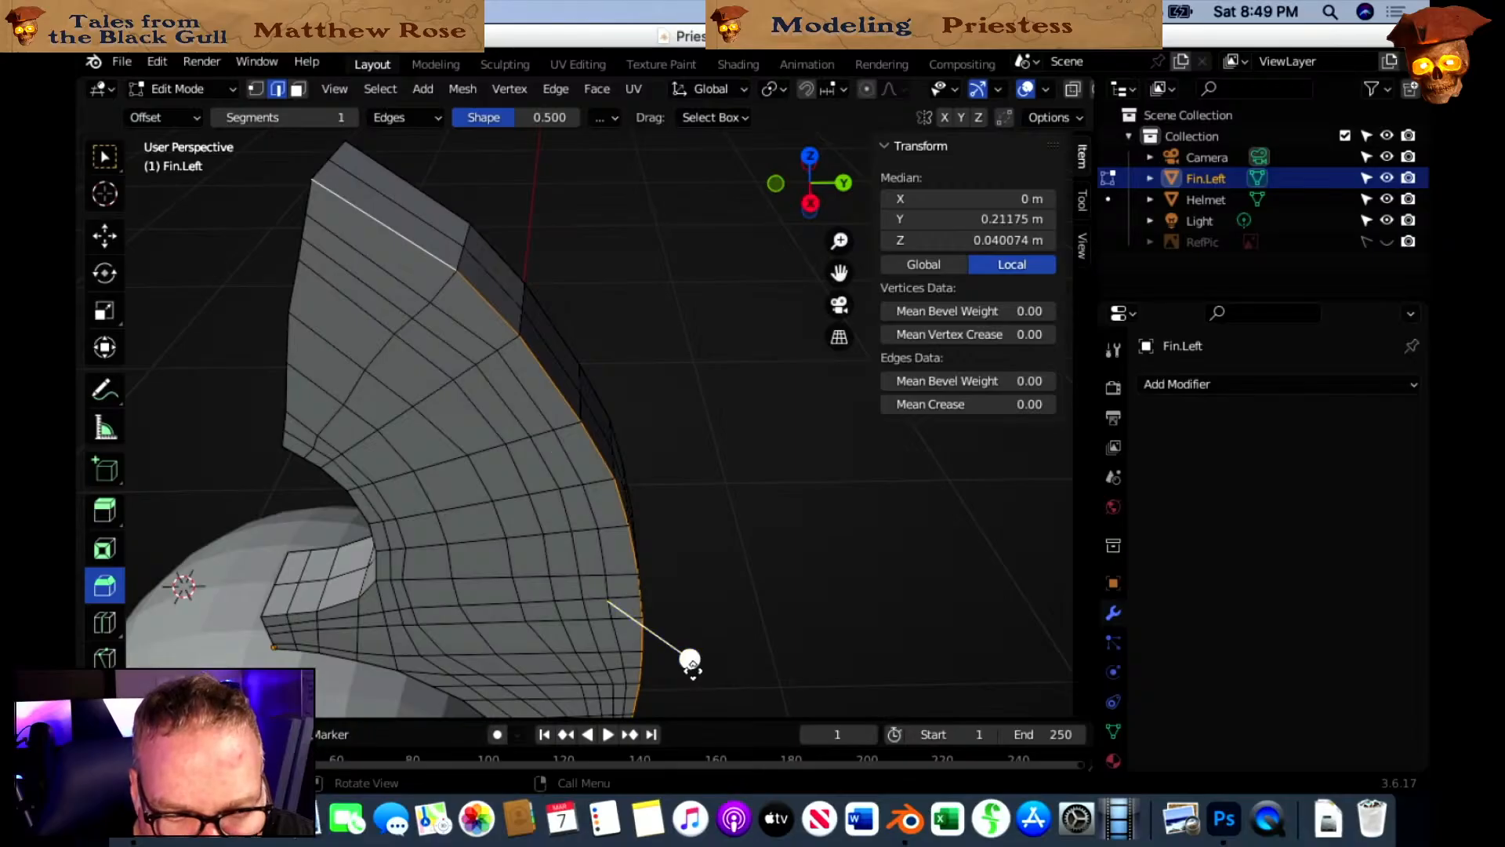
drag(688, 659, 682, 667)
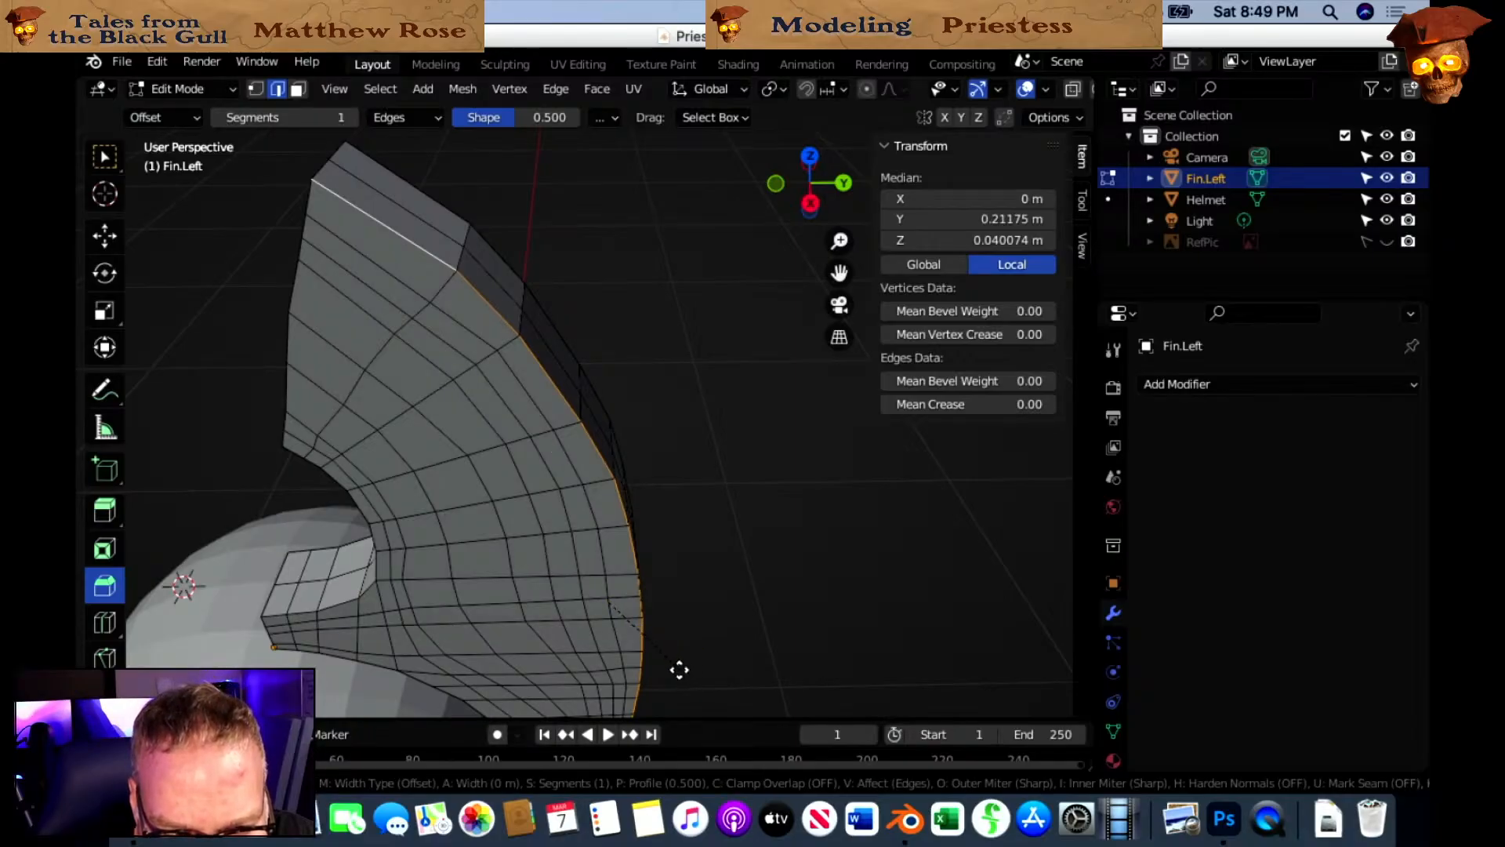
drag(689, 664, 744, 574)
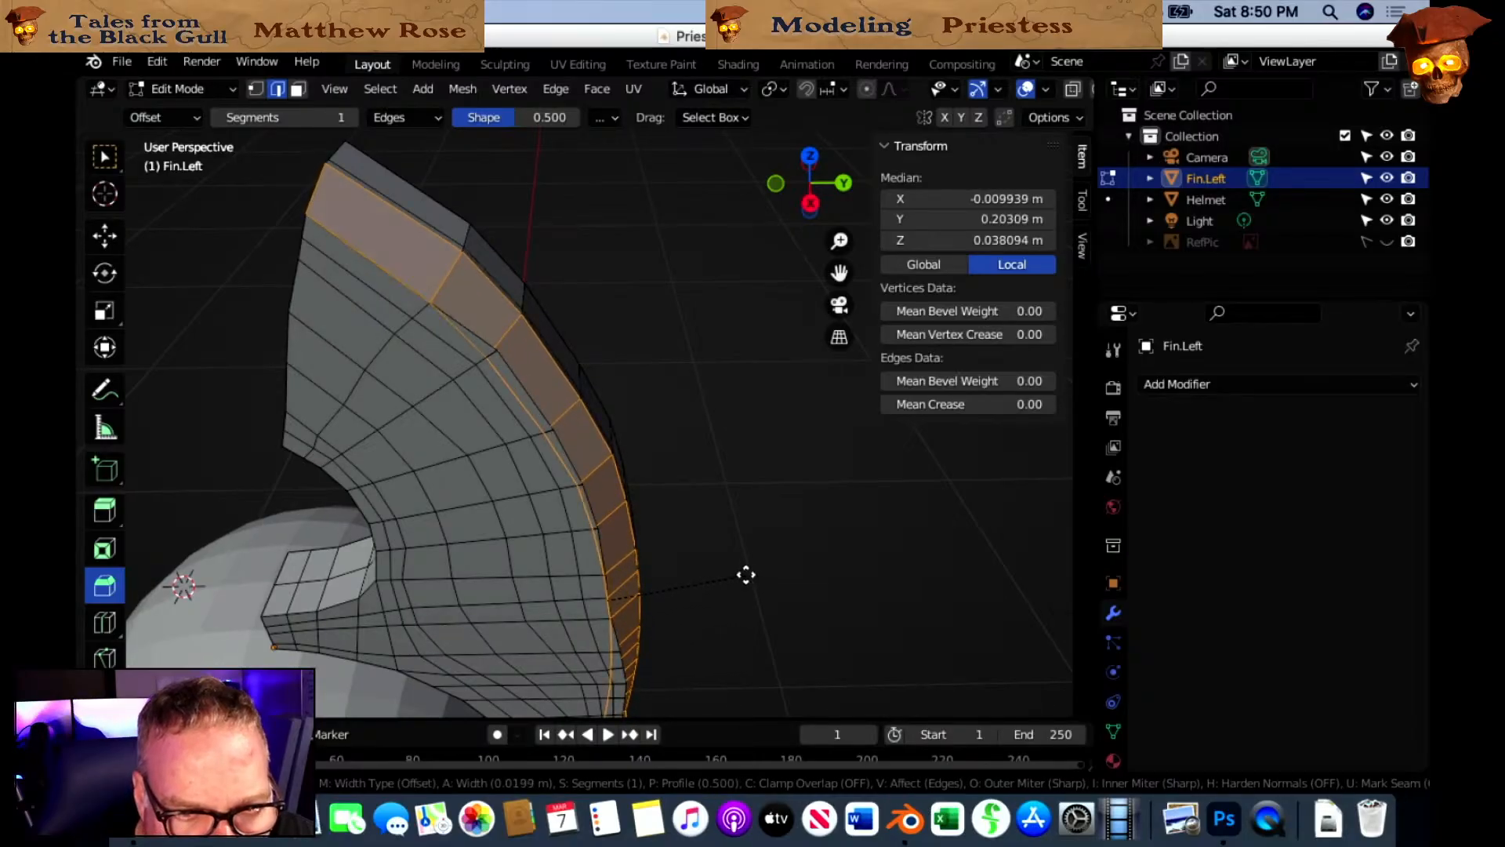
click(739, 578)
Try to bevel the selected strip of edges along the fin's outer border a second time.
middle_drag(581, 492, 514, 477)
scroll(515, 477, up, 3)
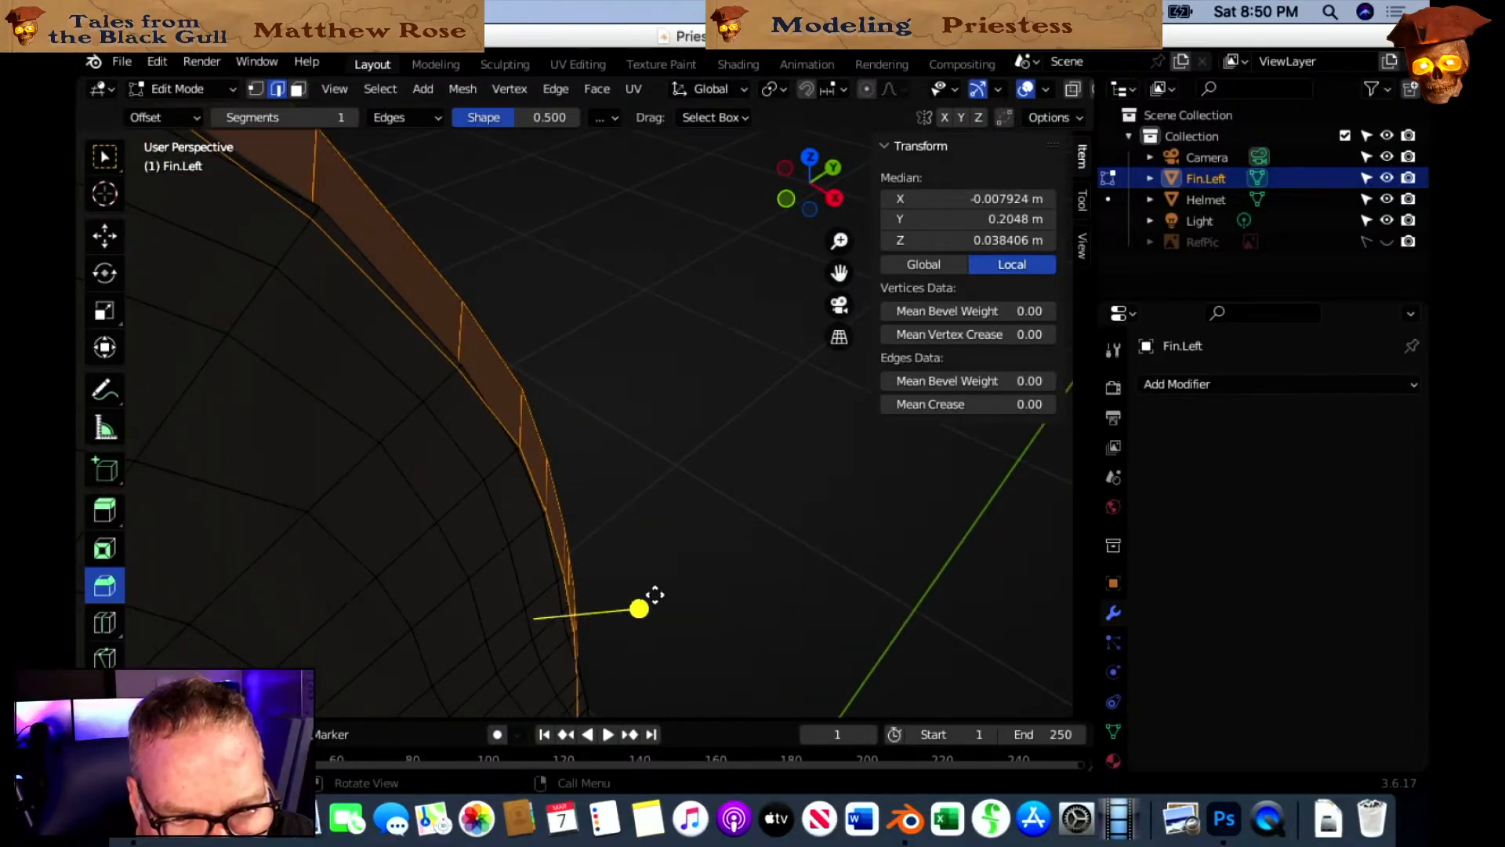
key(ctrl+b)
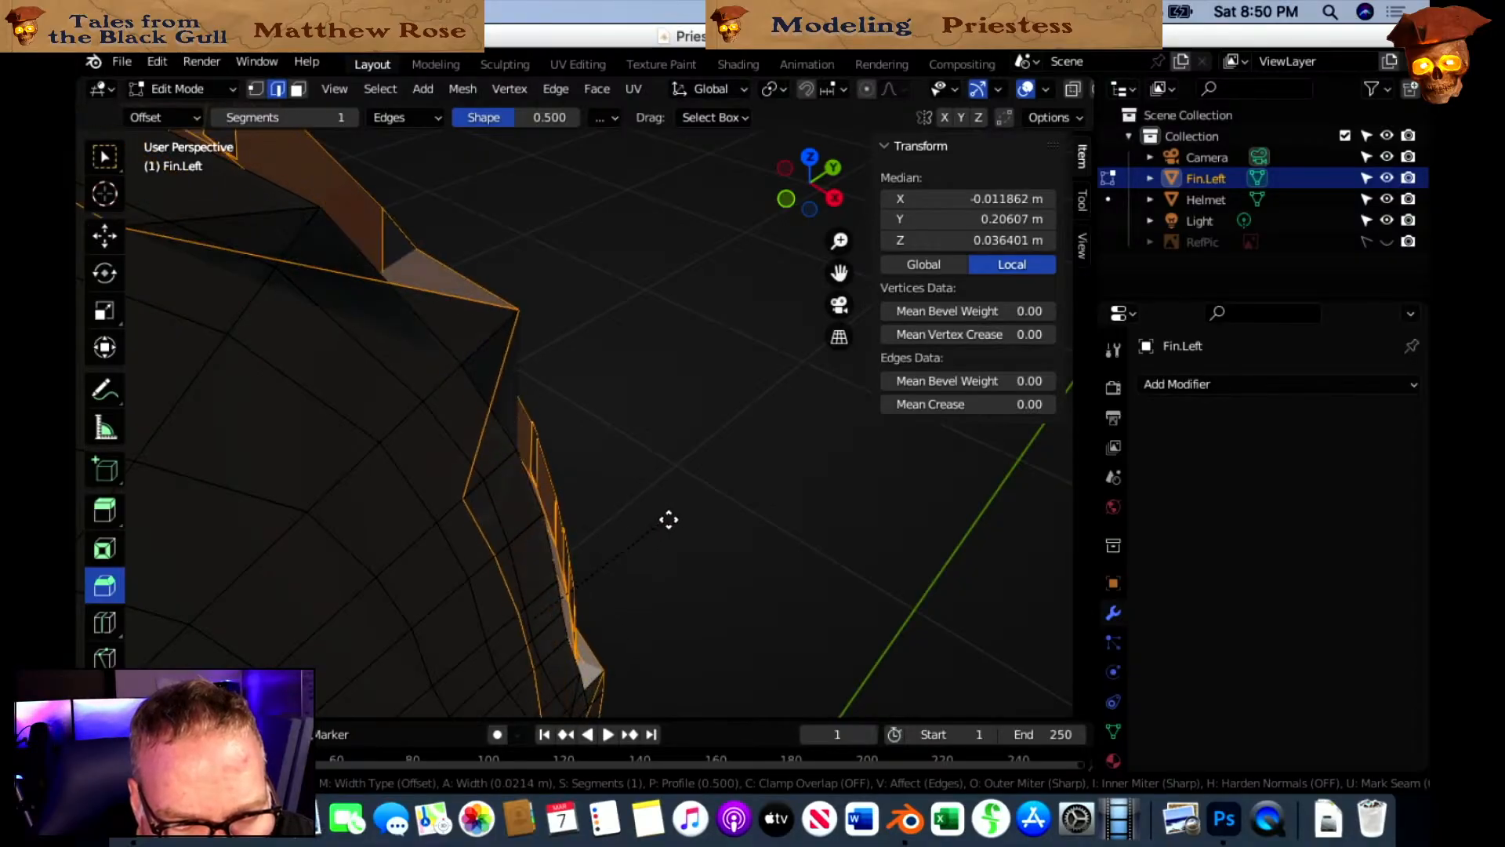
click(628, 545)
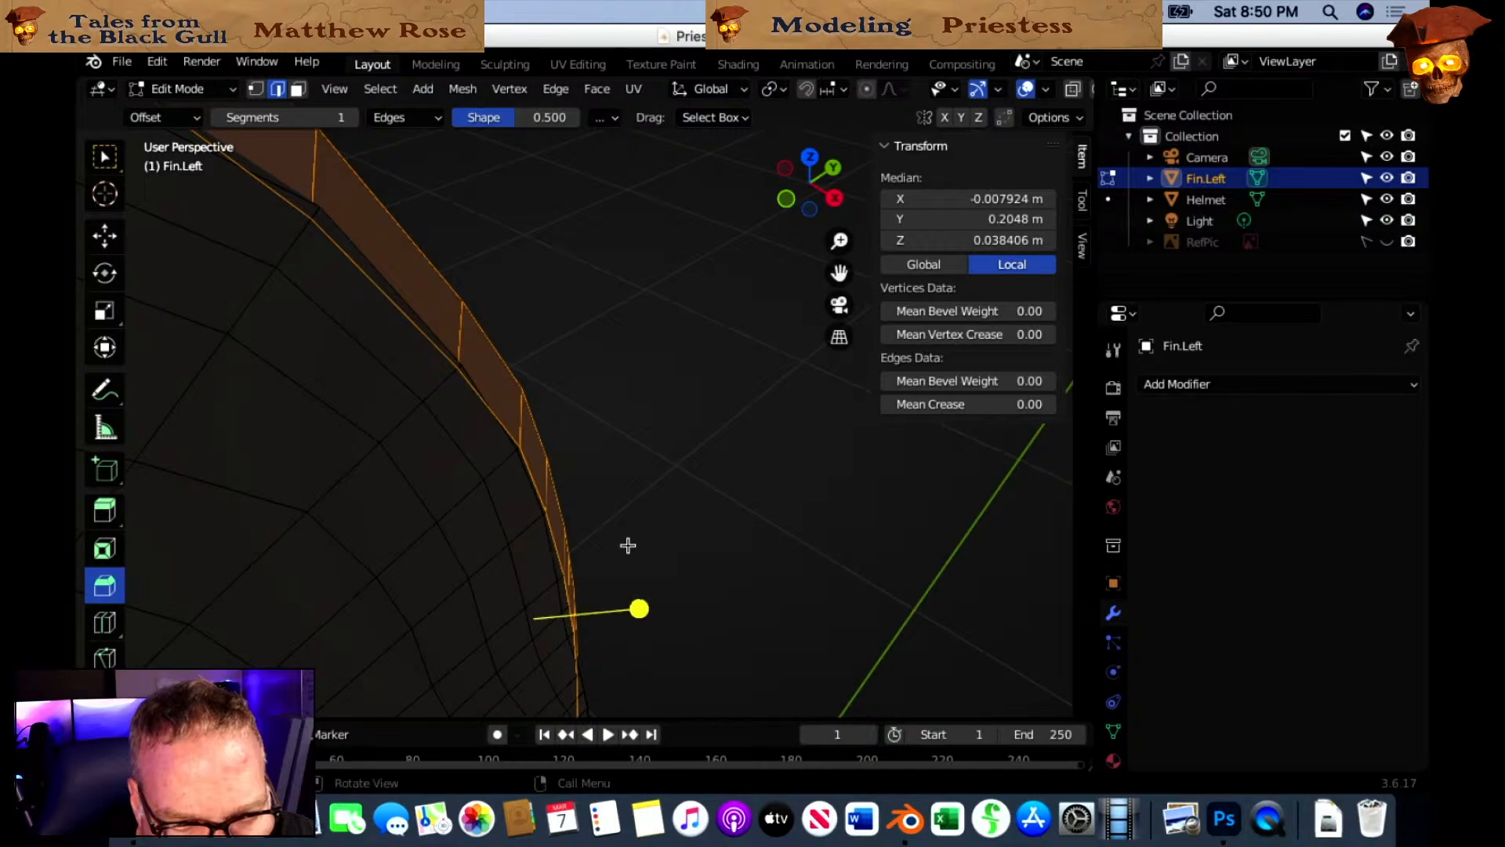
scroll(665, 531, down, 3)
middle_drag(679, 548, 556, 499)
key(ctrl+b)
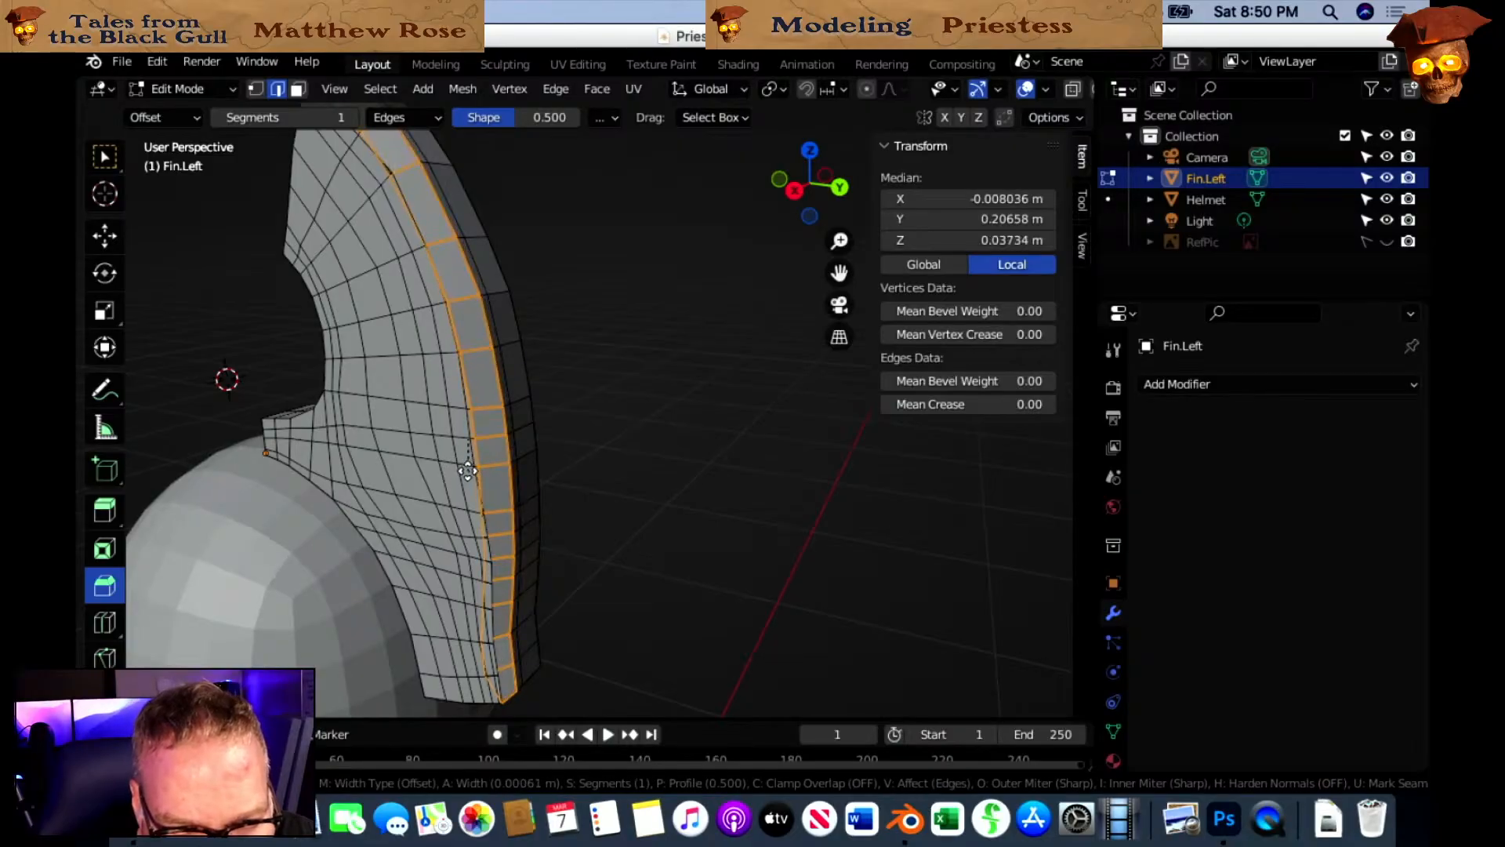
click(606, 504)
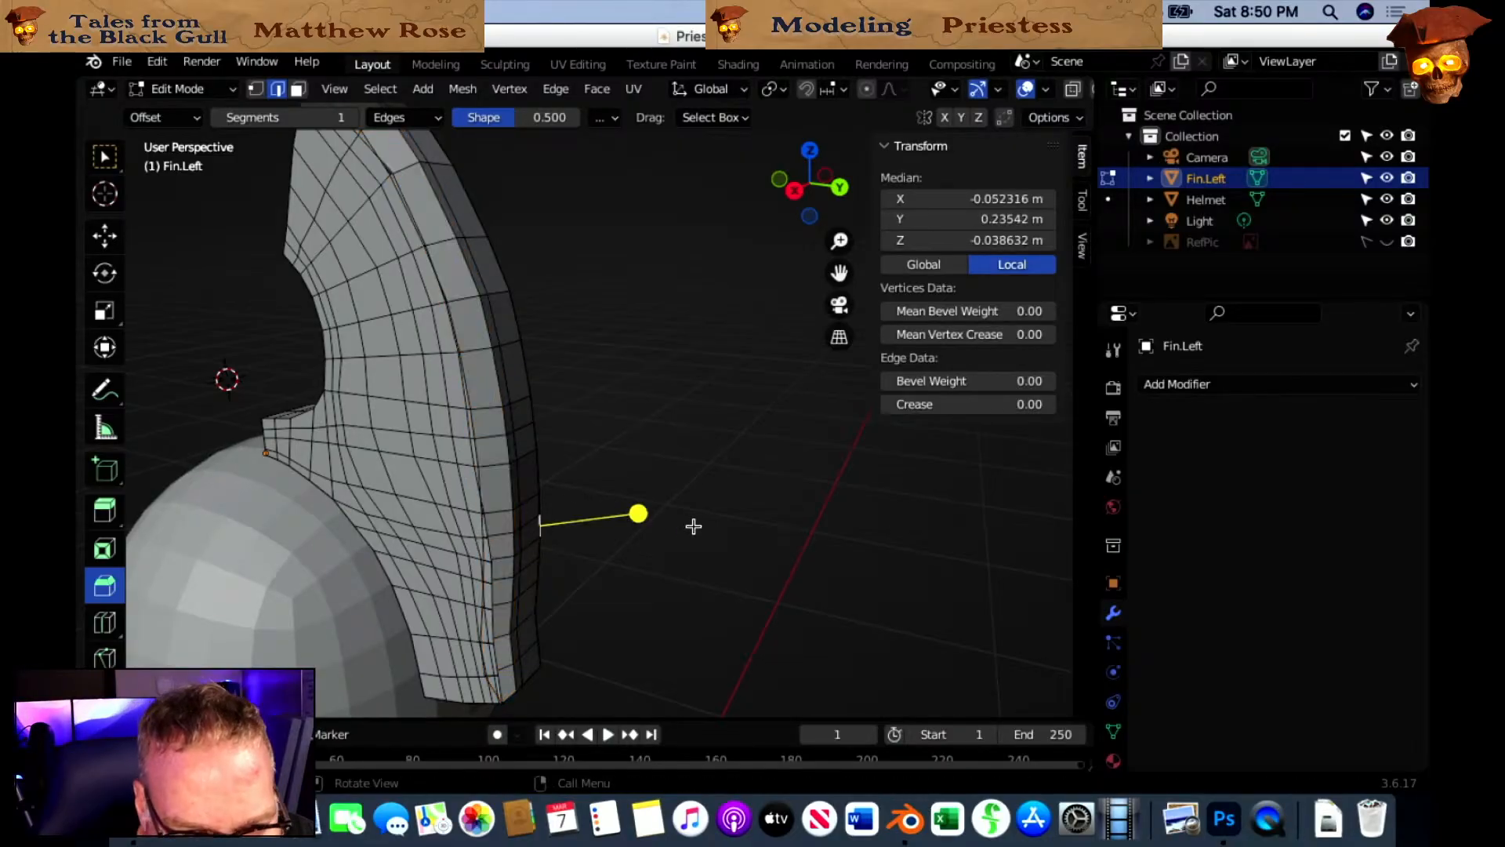
Undo the bevels on the fin's outer edge and the edge loop selection.
key(ctrl+z)
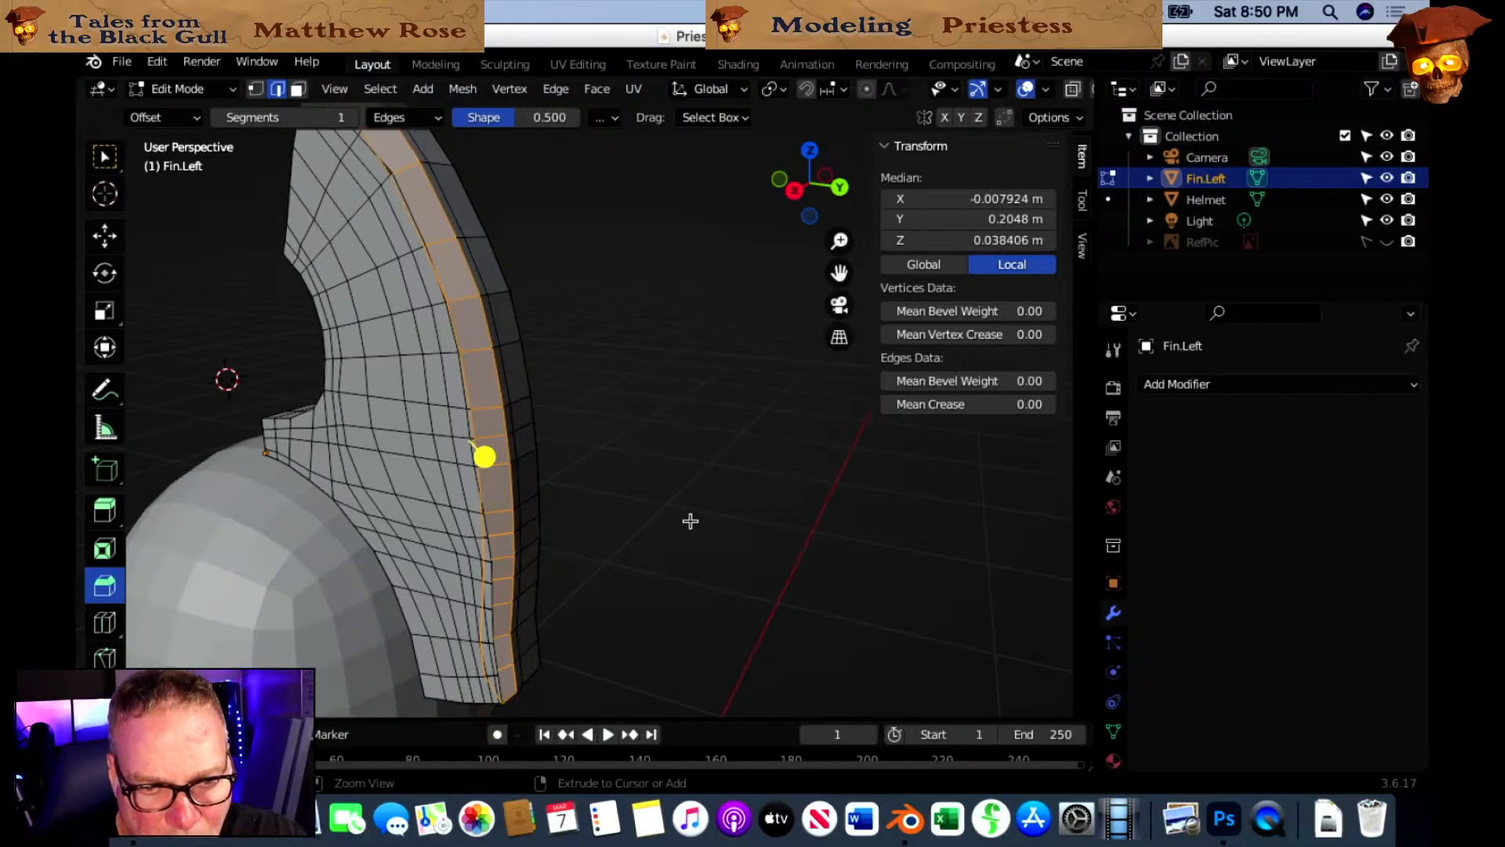
key(ctrl+z)
key(ctrl+z)
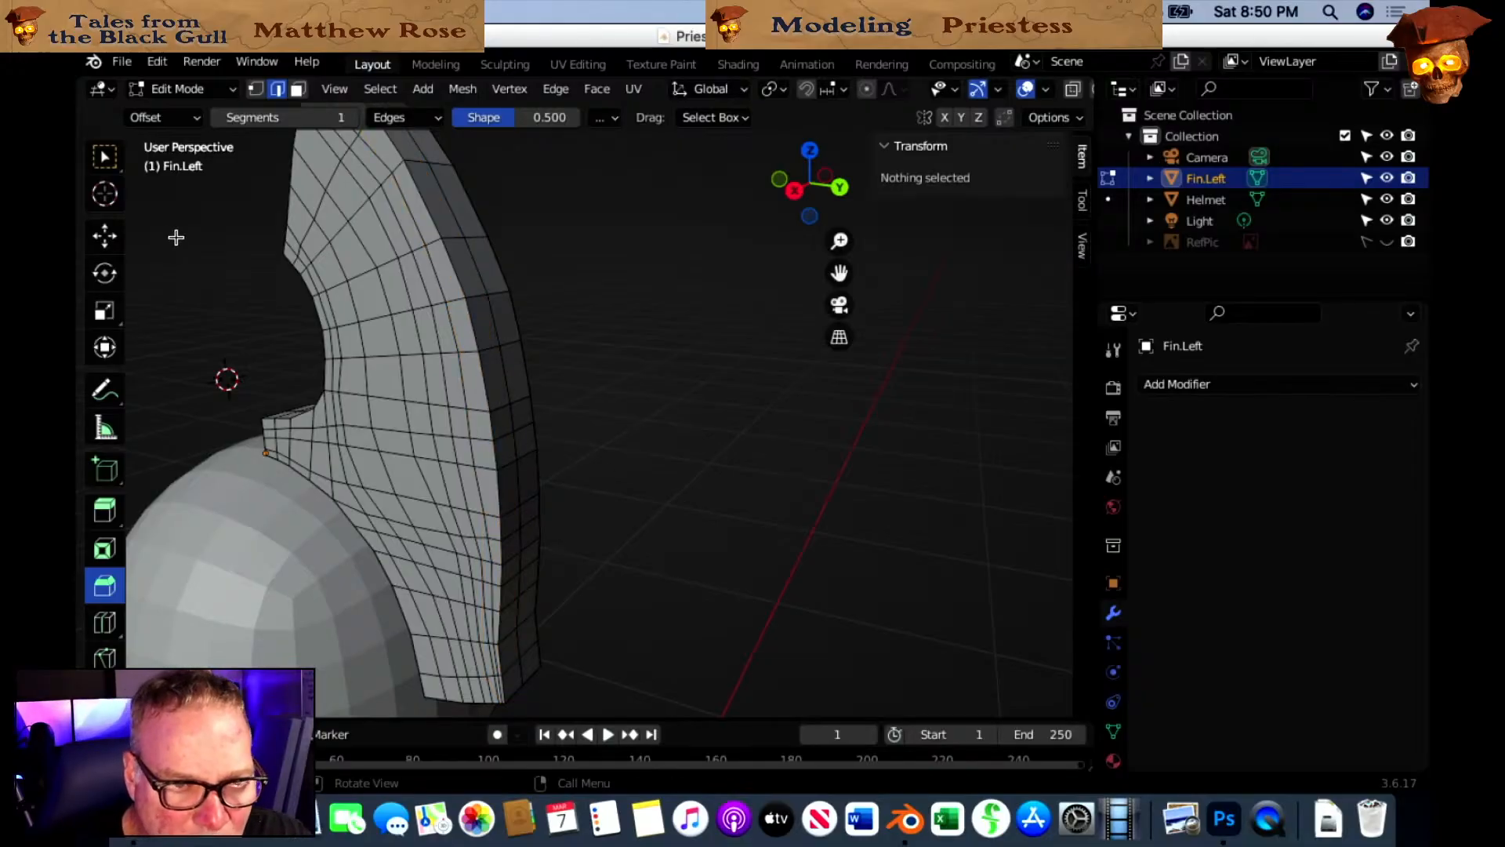
Activate the Select Box tool and view the helmet and fin in the Right Orthographic view.
click(102, 159)
scroll(598, 491, down, 5)
middle_drag(555, 515, 840, 420)
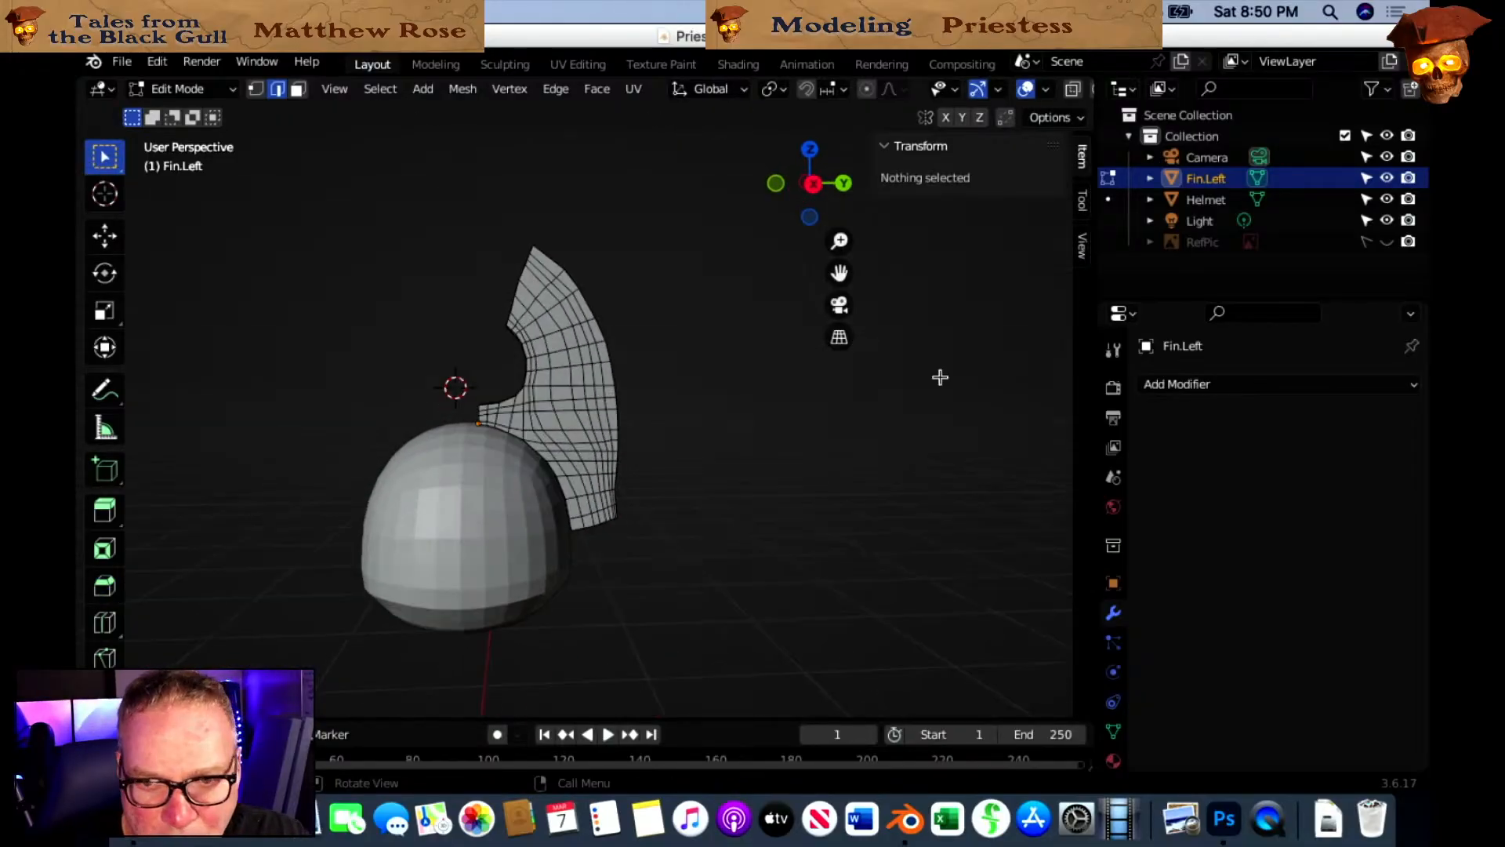
scroll(704, 446, down, 2)
scroll(667, 423, up, 5)
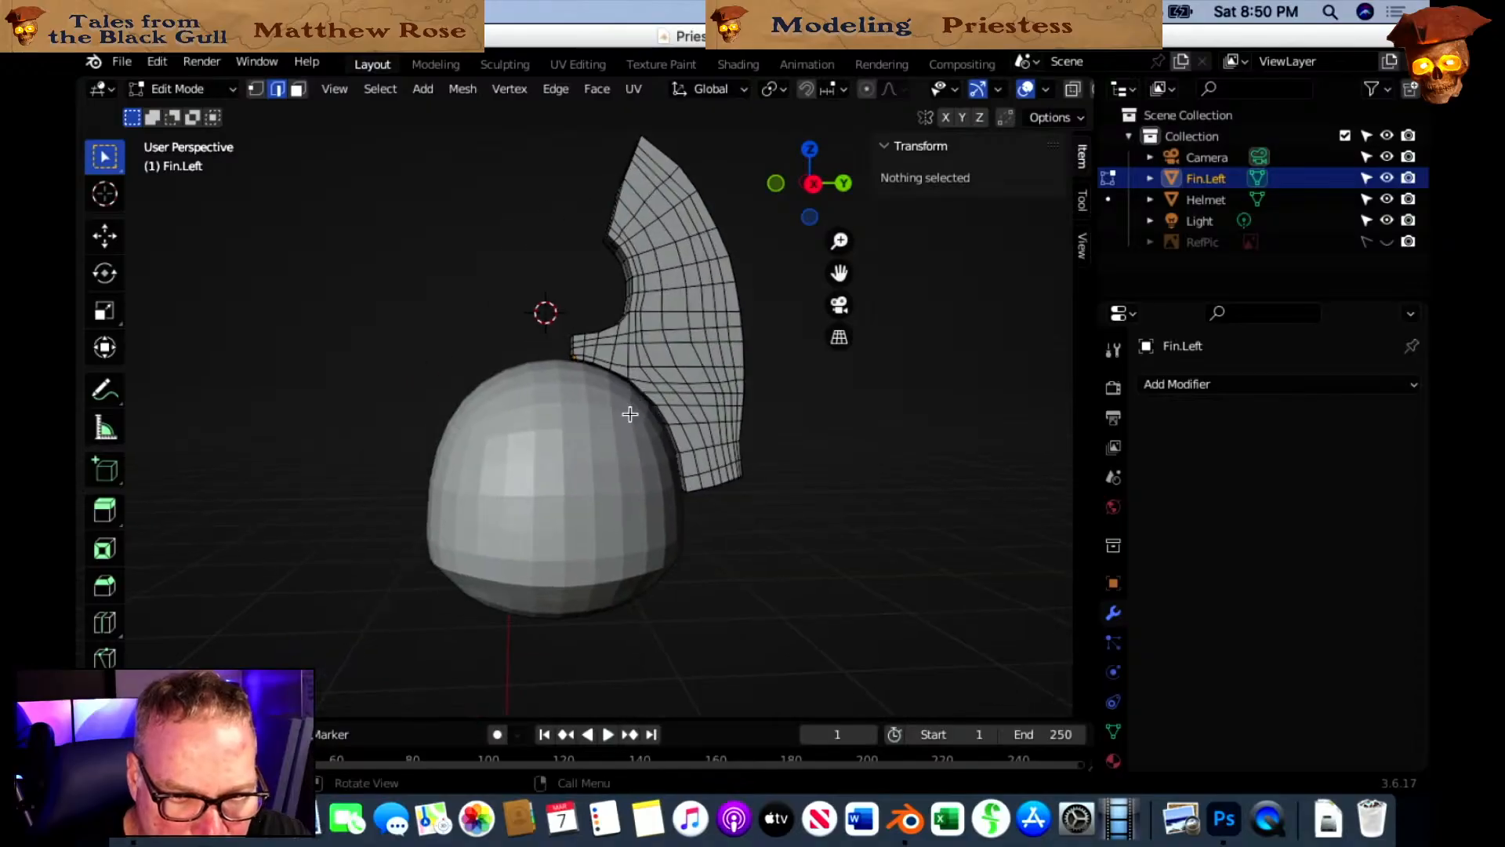
scroll(726, 400, up, 3)
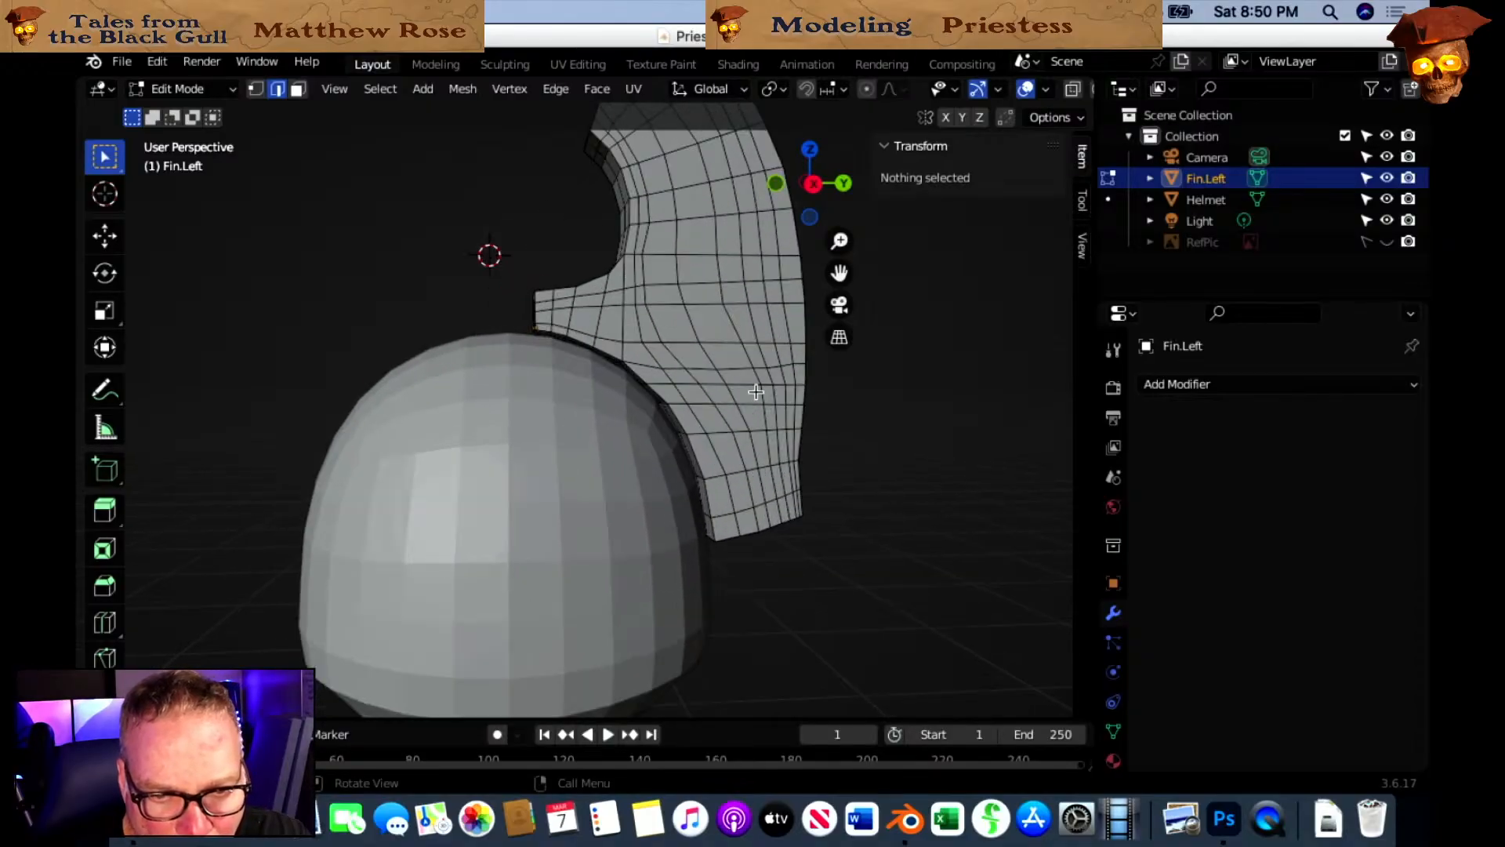
middle_drag(768, 393, 756, 394)
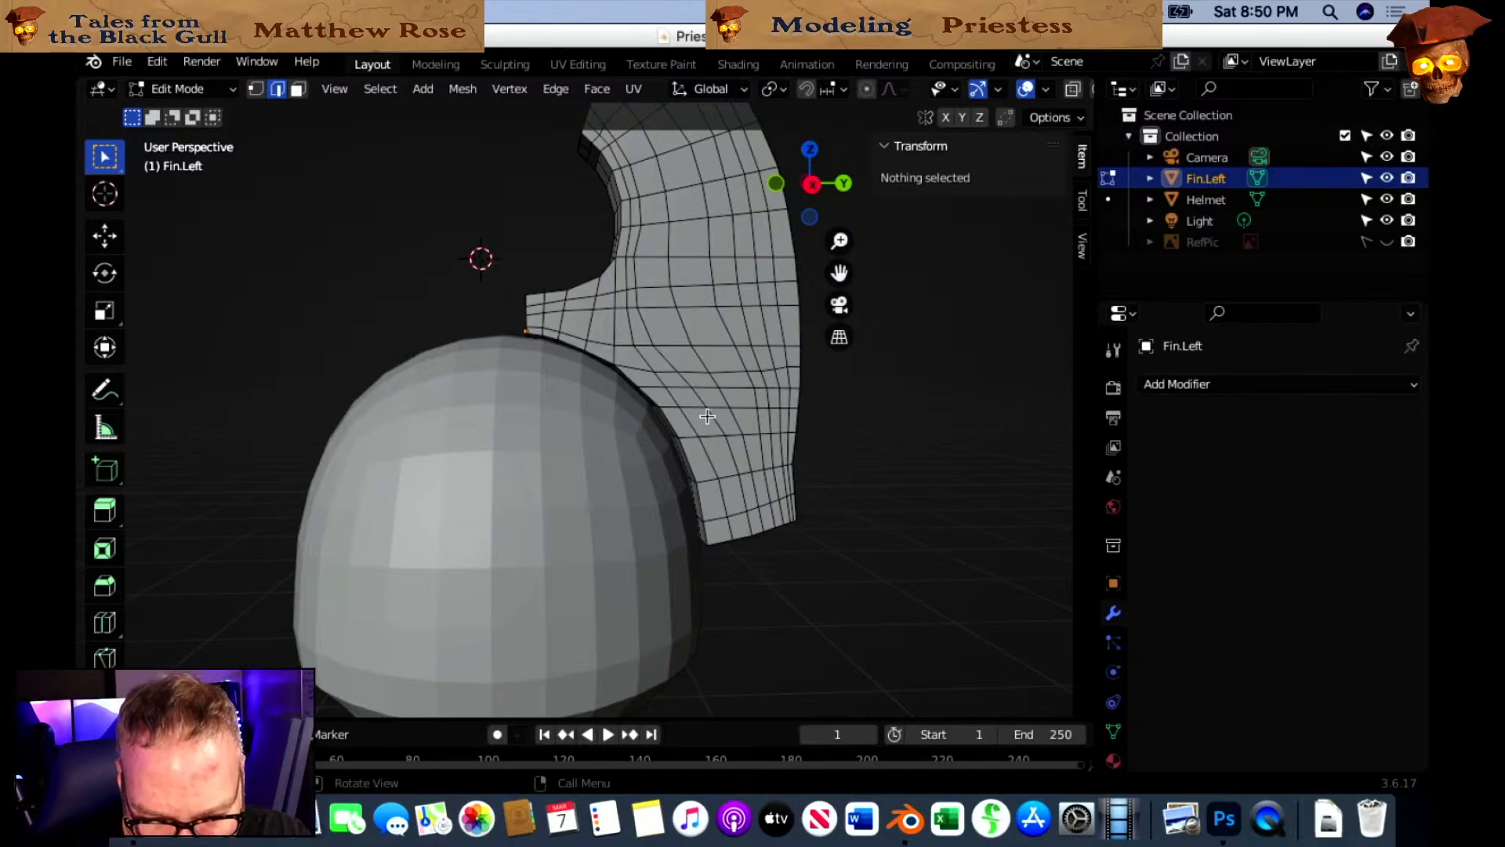
click(811, 183)
scroll(861, 330, up, 2)
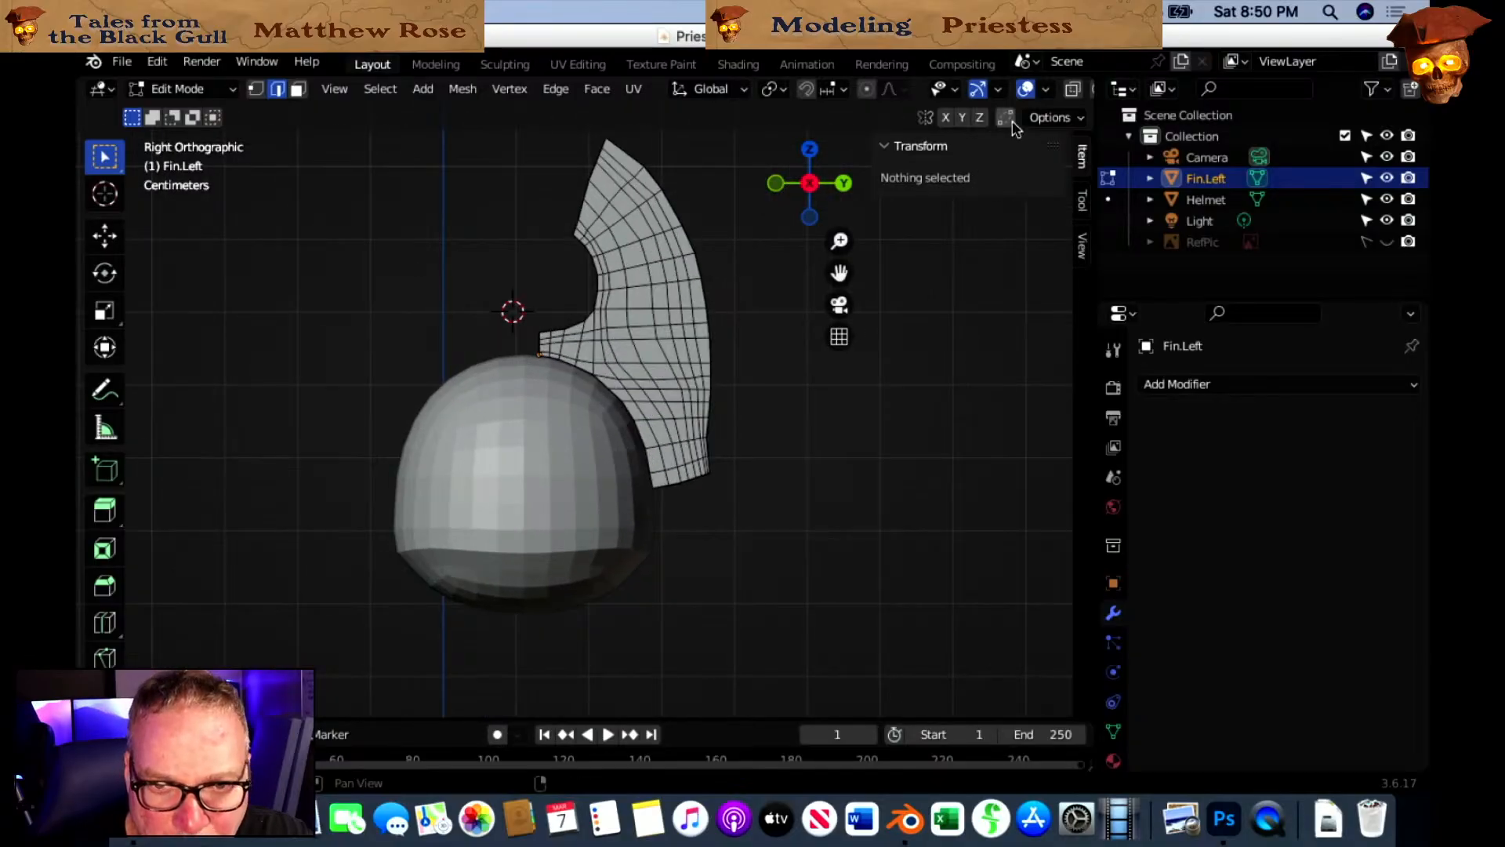
Show the RefPic reference image and compare the fin and helmet with the drawing.
click(1386, 242)
scroll(773, 359, down, 2)
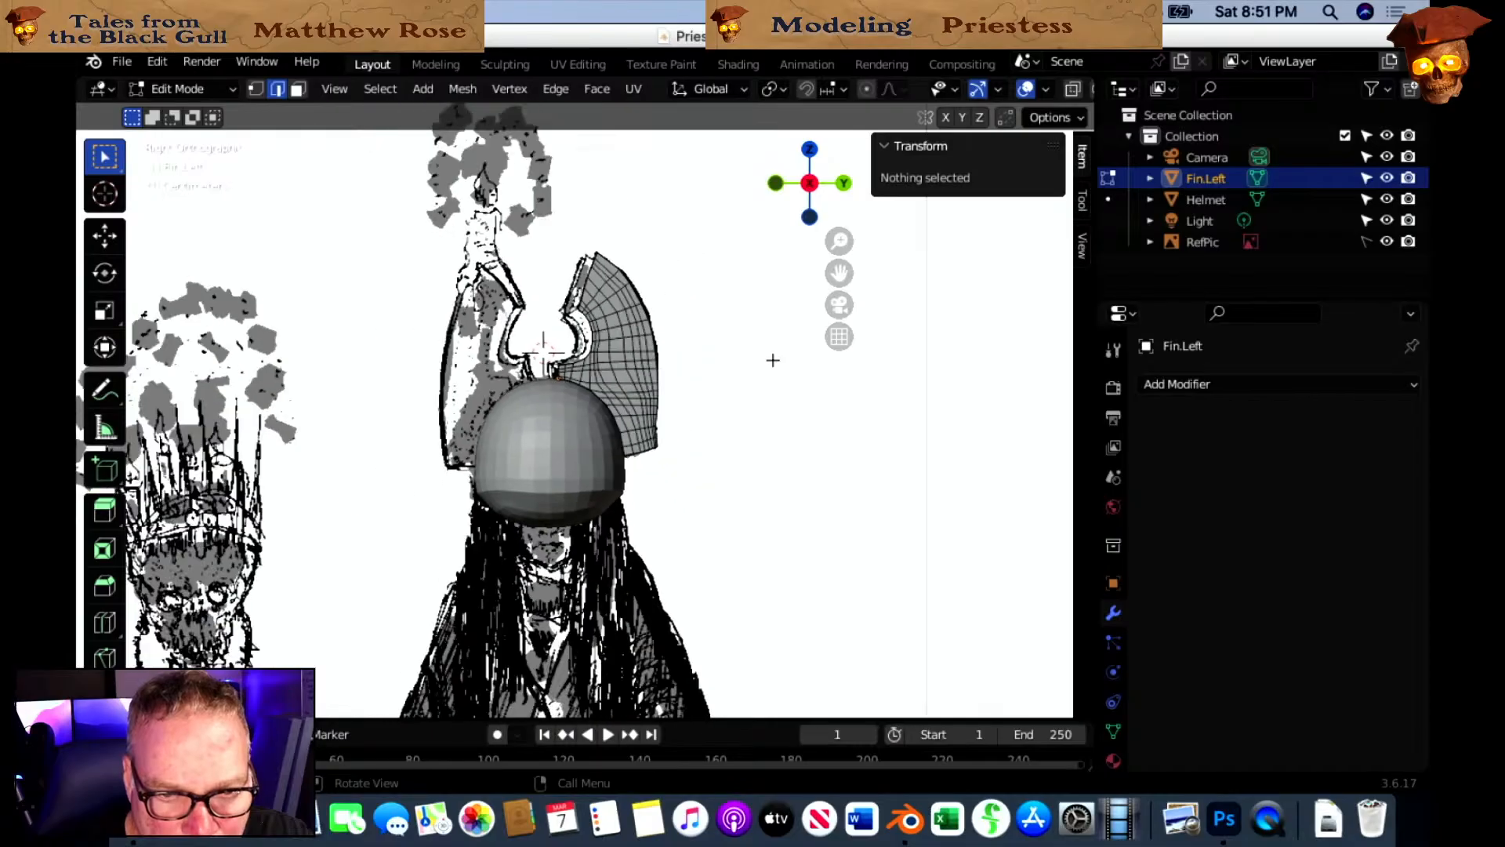
scroll(773, 359, up, 2)
scroll(770, 359, down, 2)
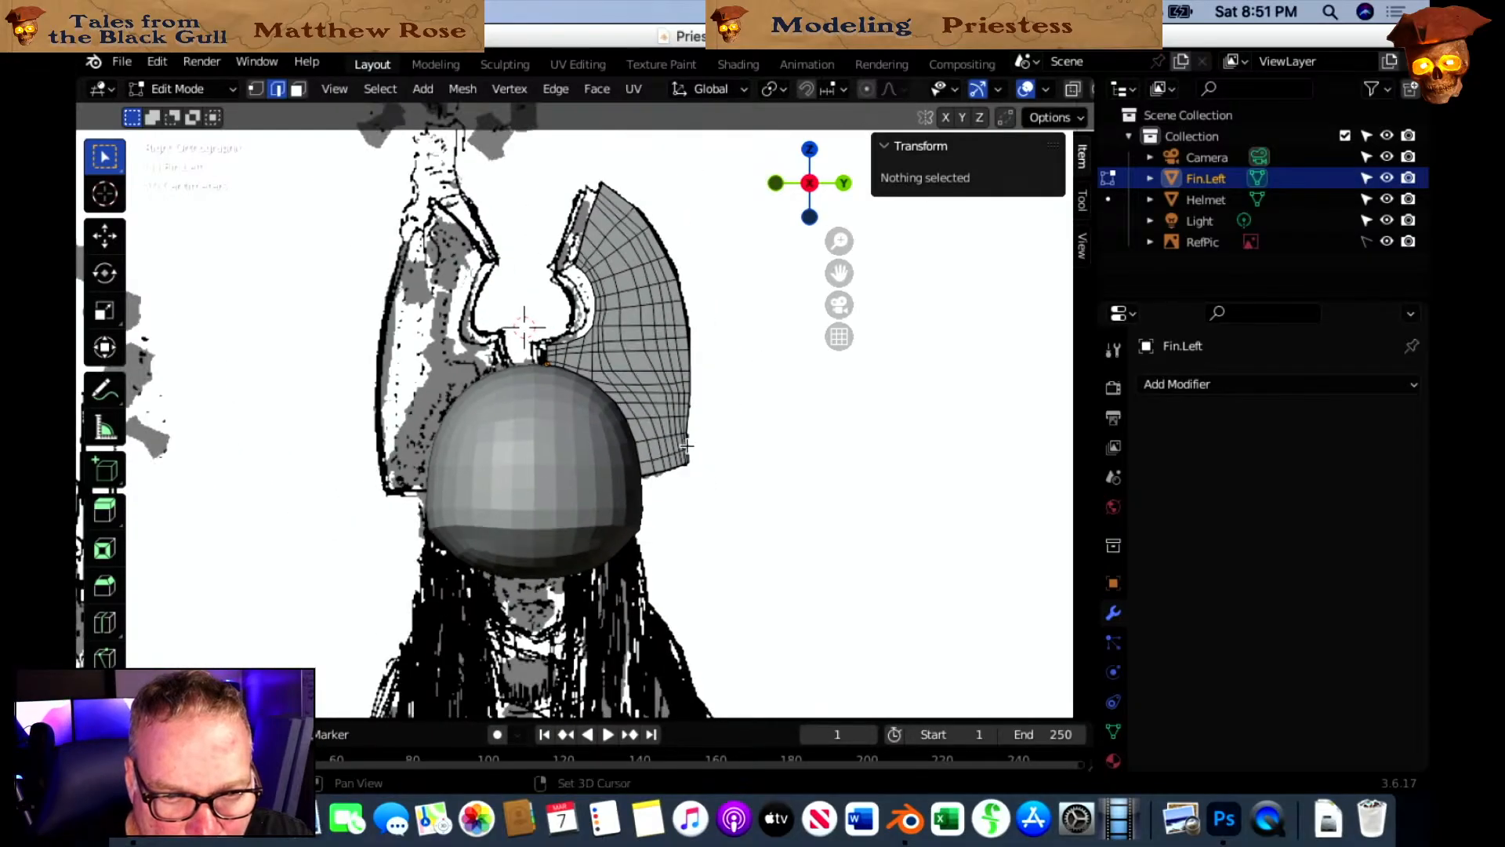
shift+scroll(769, 359, down, 2)
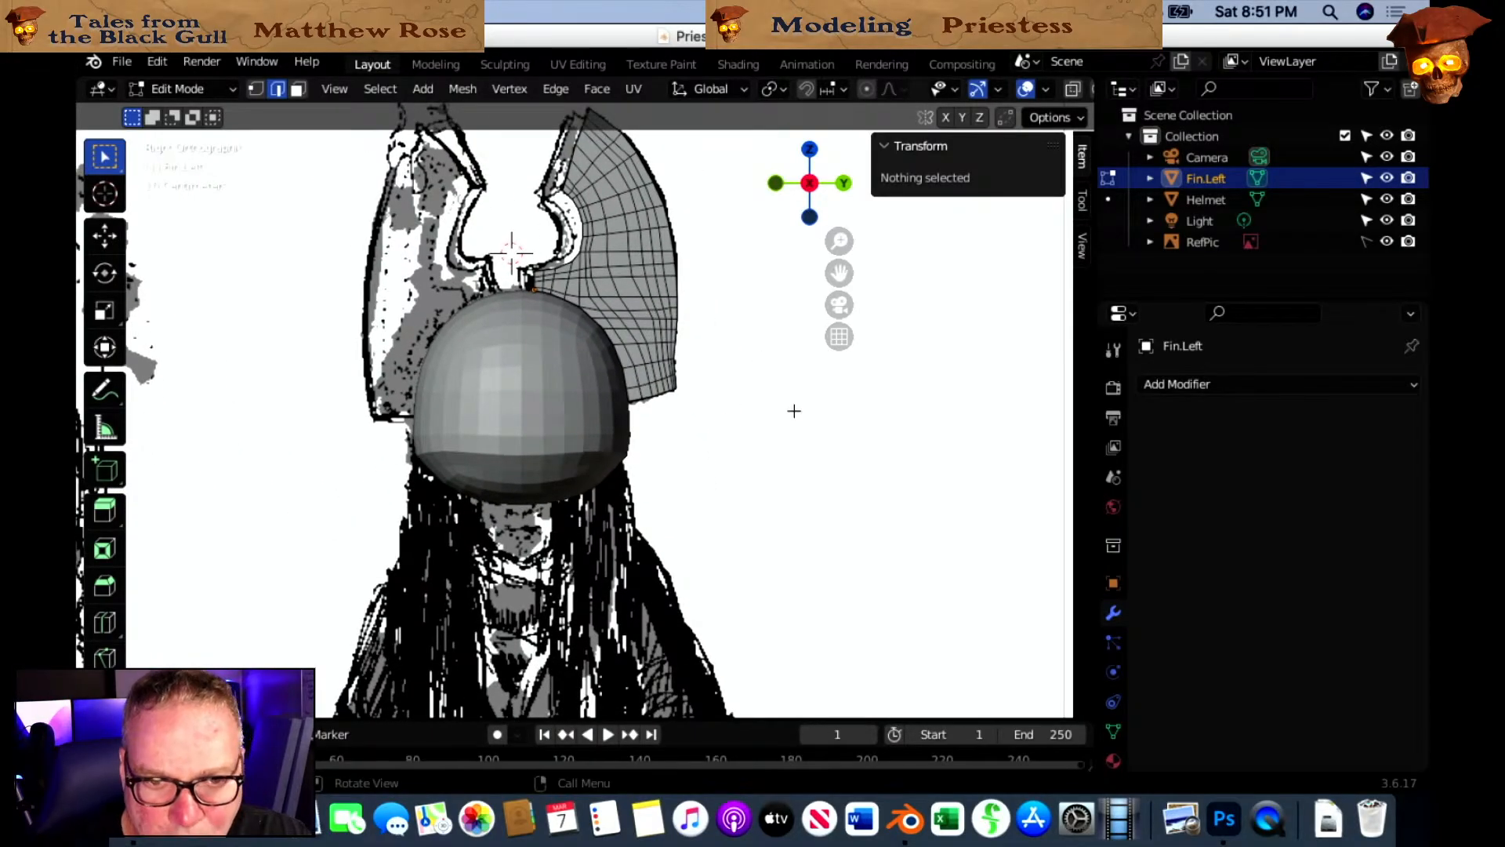
scroll(703, 384, up, 4)
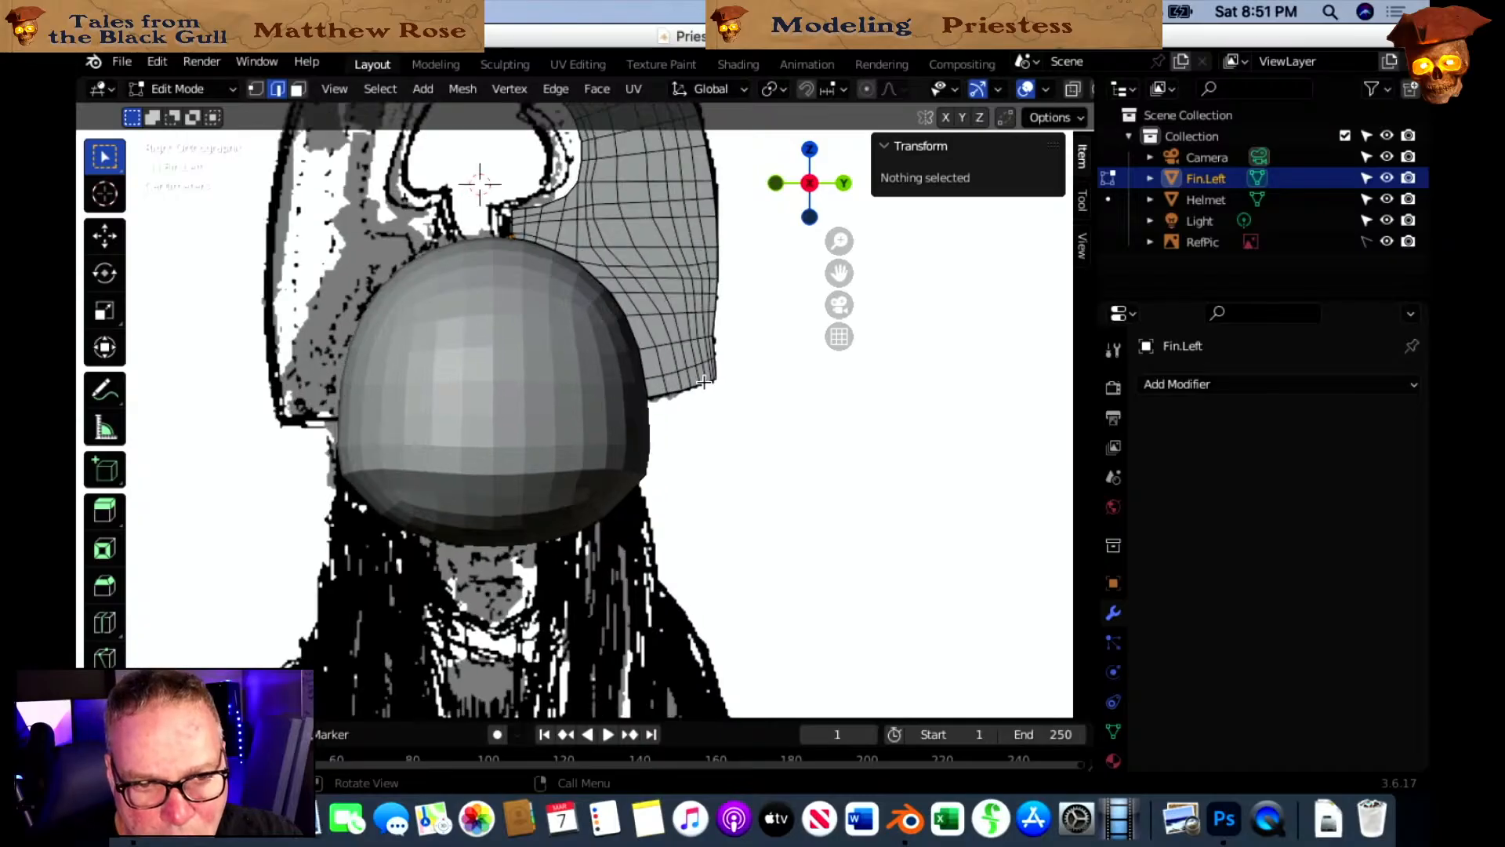
shift+middle_drag(719, 390, 806, 544)
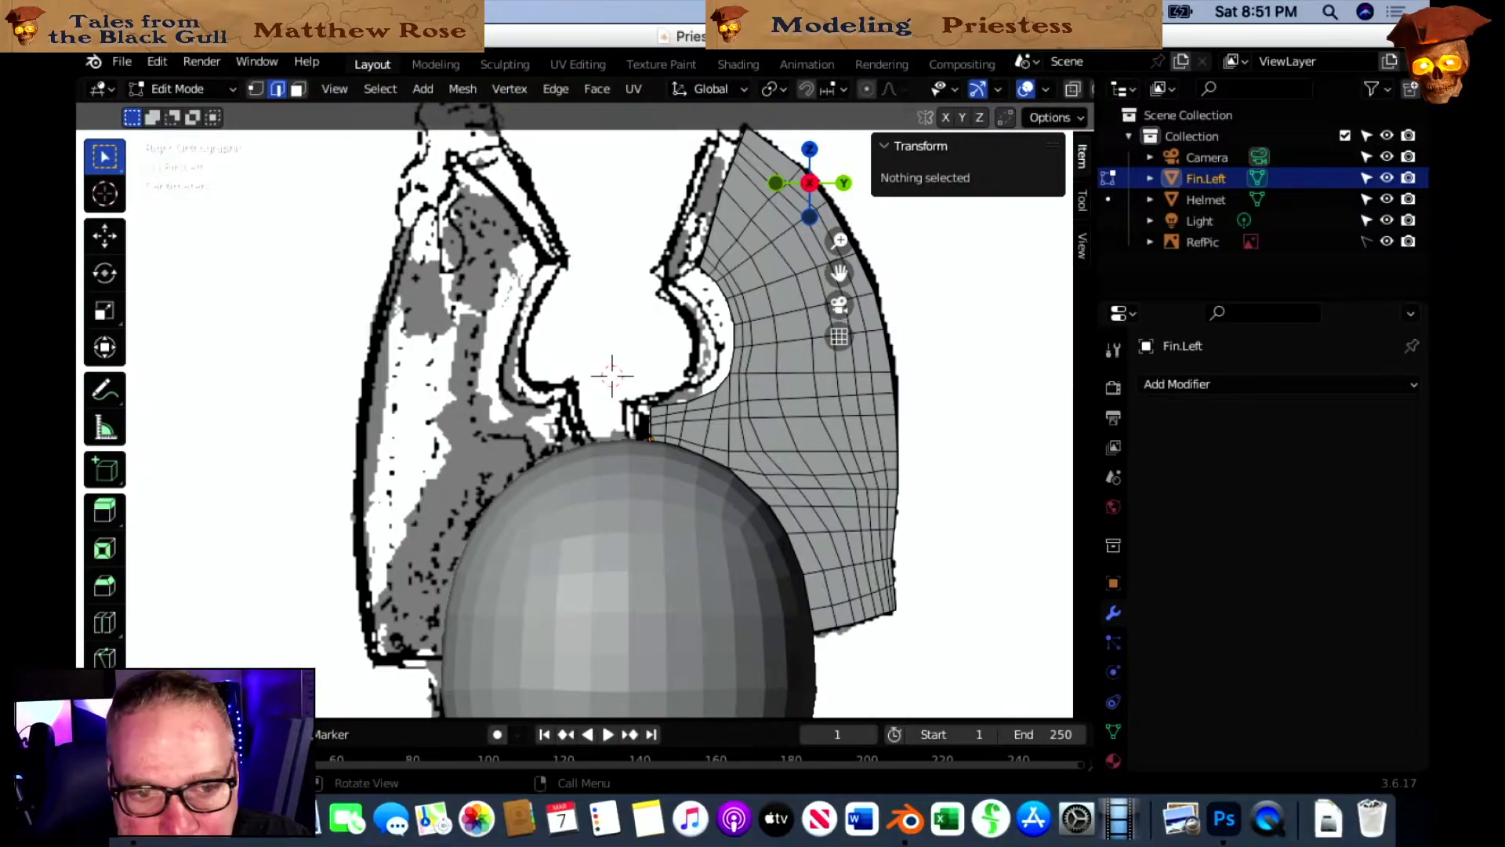
Switch to Object Mode and place the 3D cursor at the helmet's top, at the base of the drawing's opposite fin.
click(157, 89)
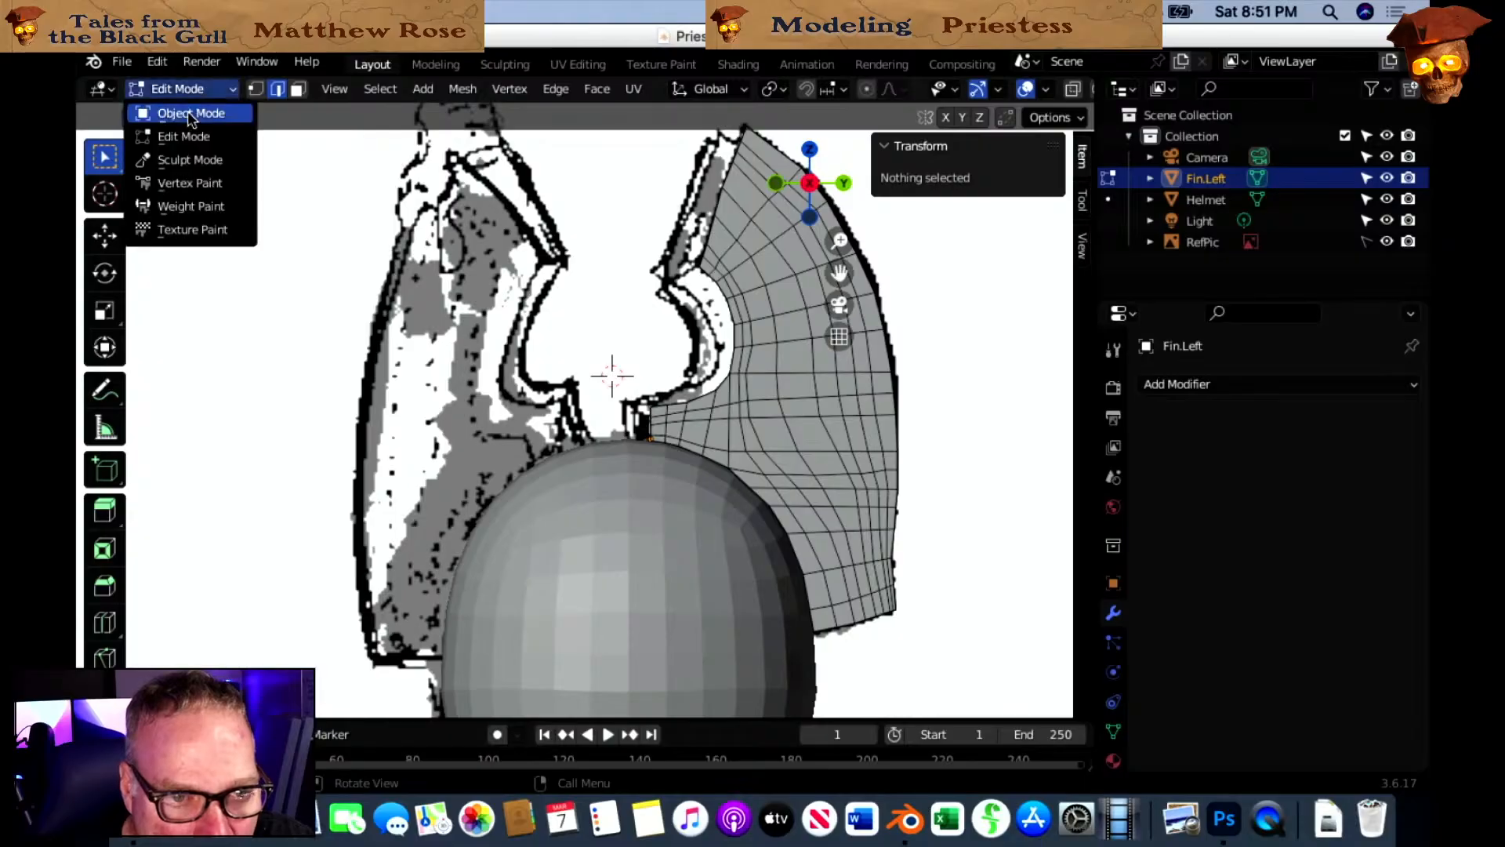
click(192, 114)
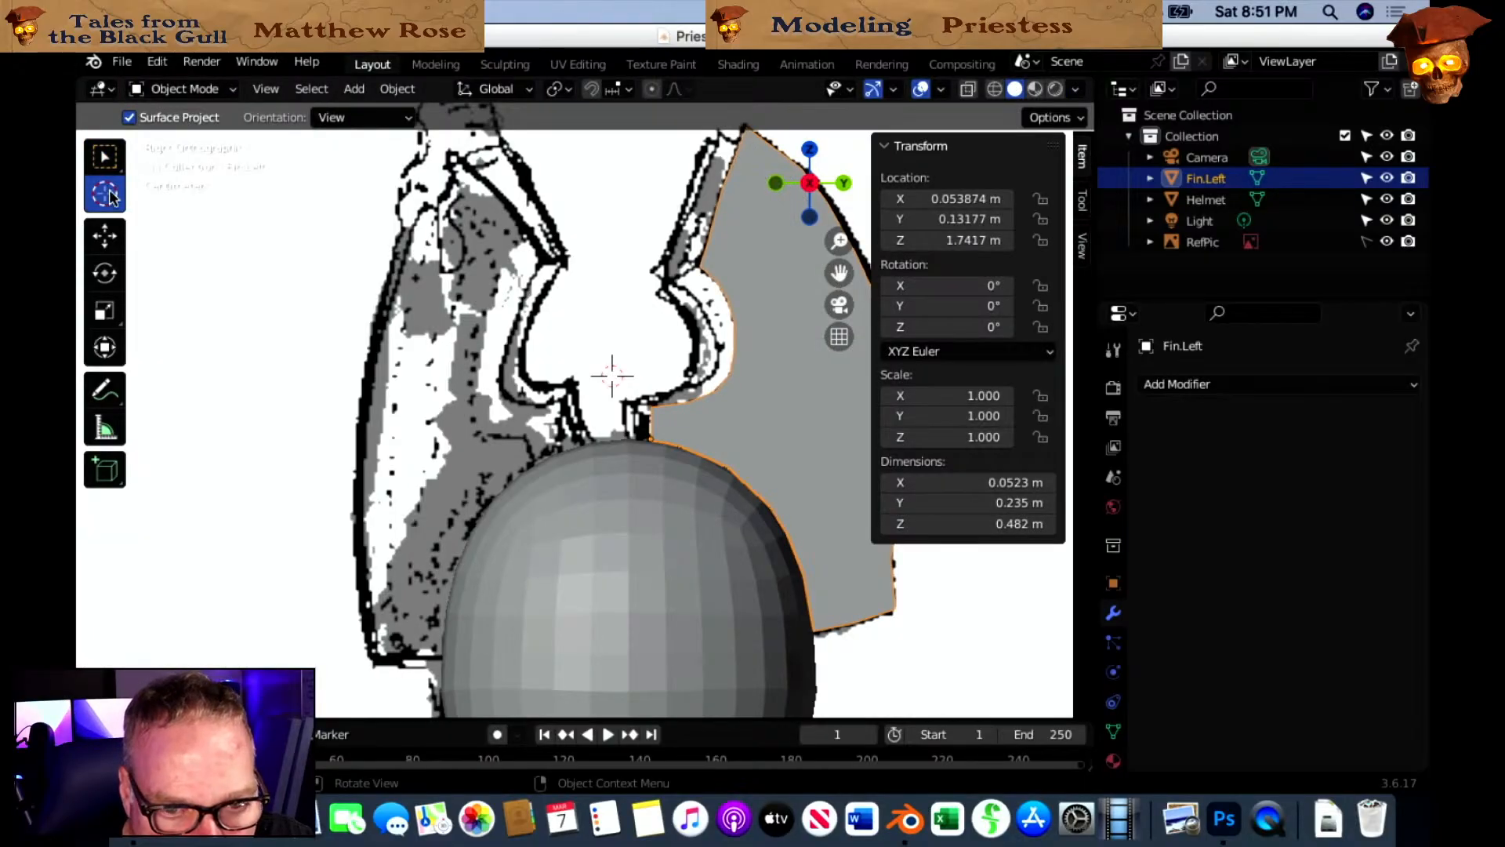
click(594, 443)
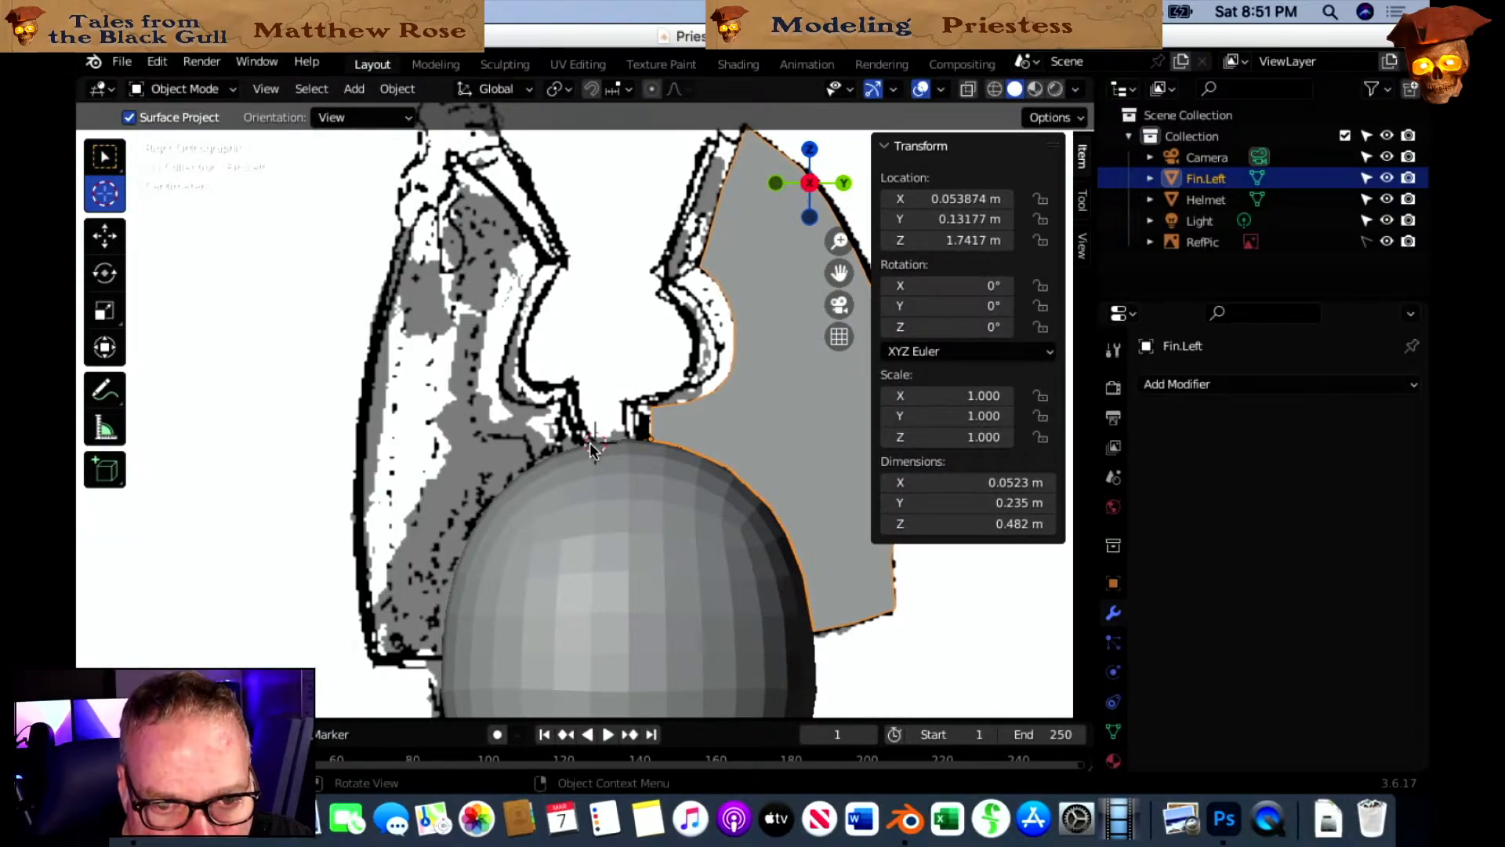
click(581, 446)
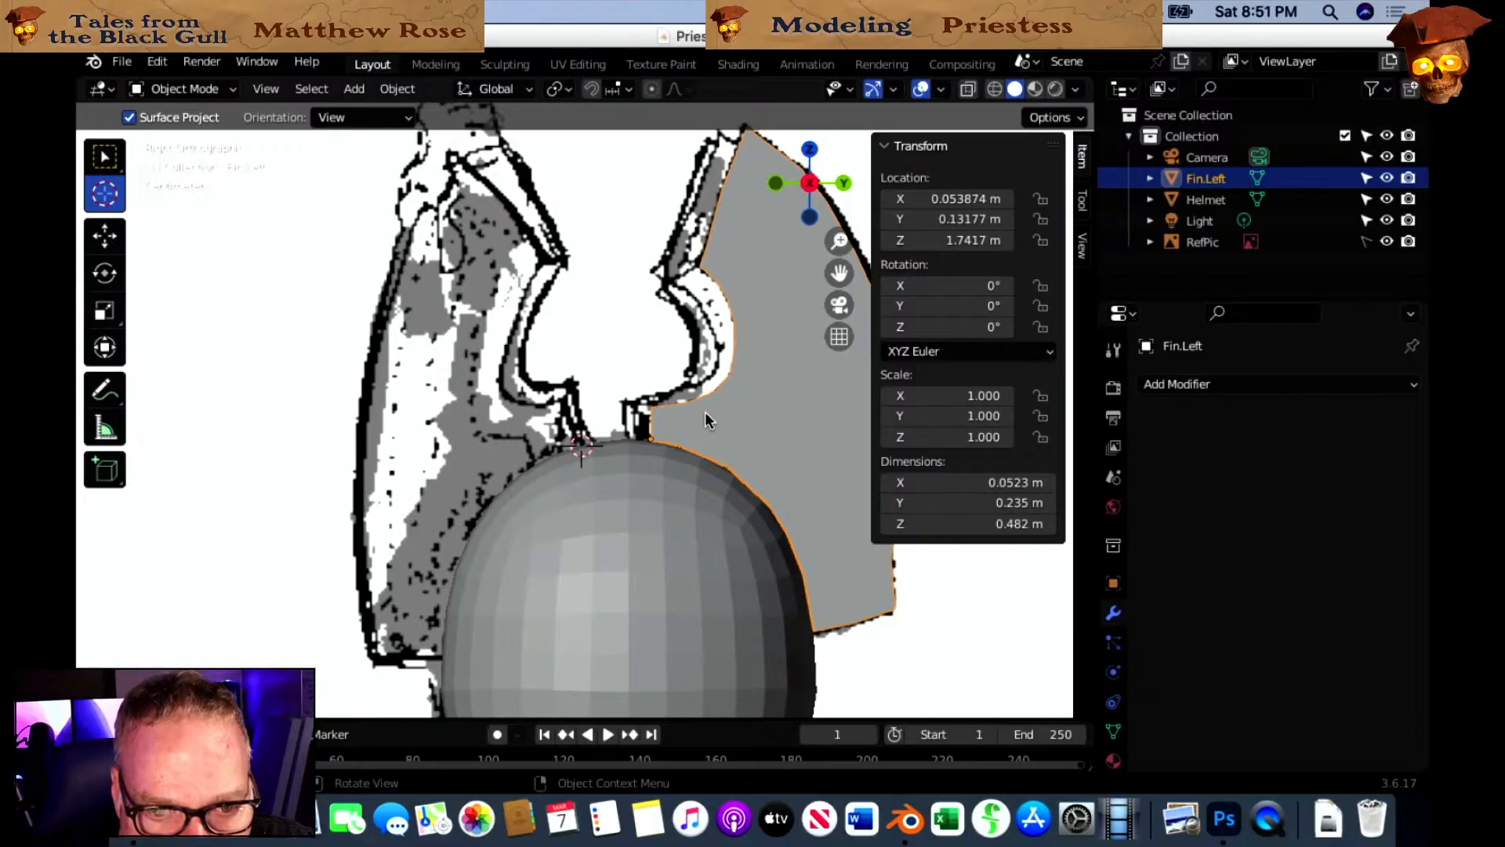
Add a single-vertex mesh object at the 3D cursor for the opposite fin.
click(354, 89)
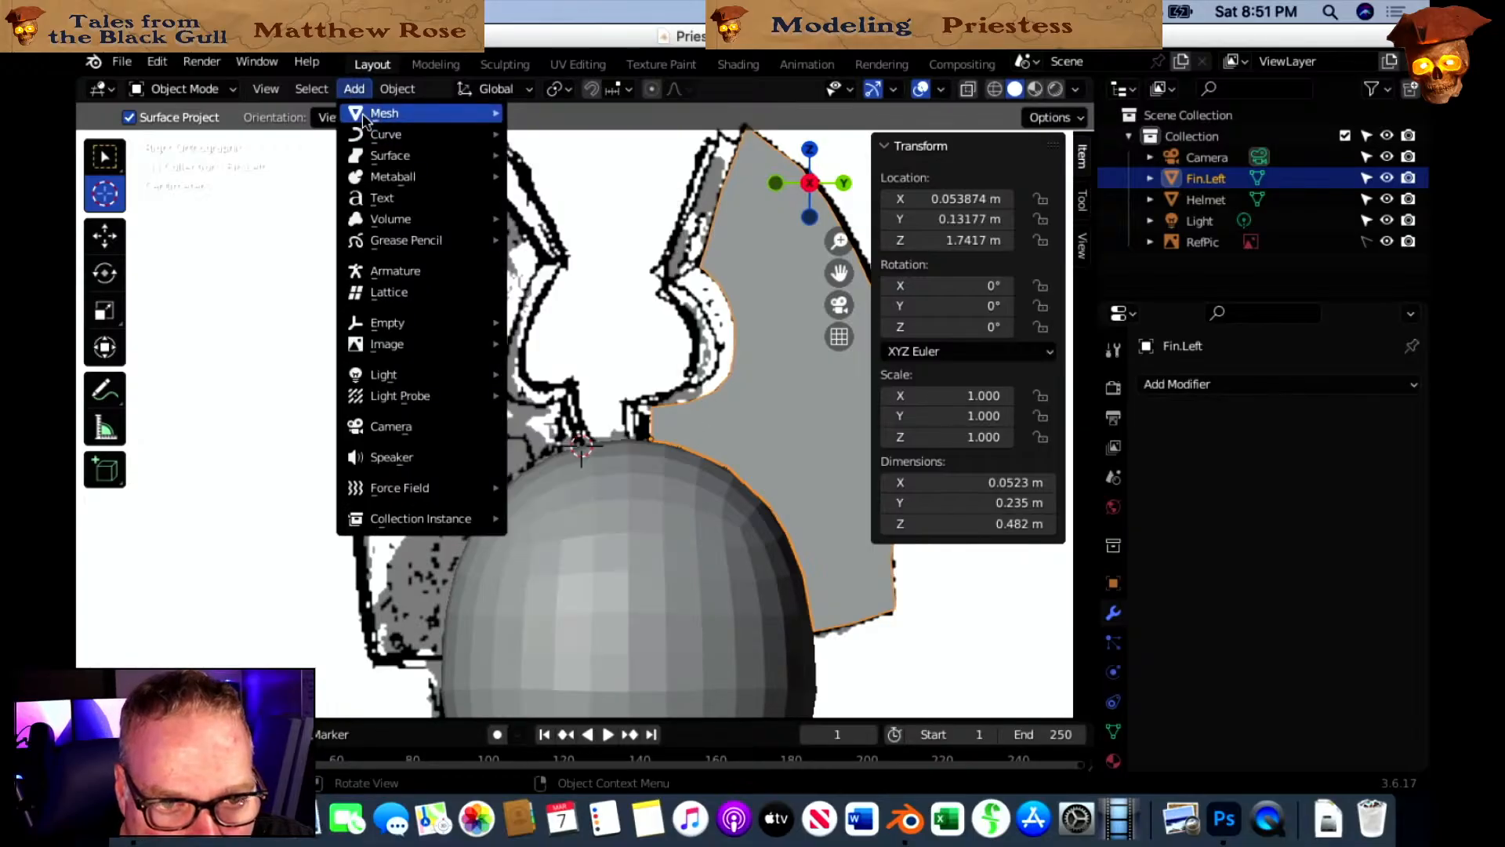
mouse_move(363, 117)
mouse_move(603, 373)
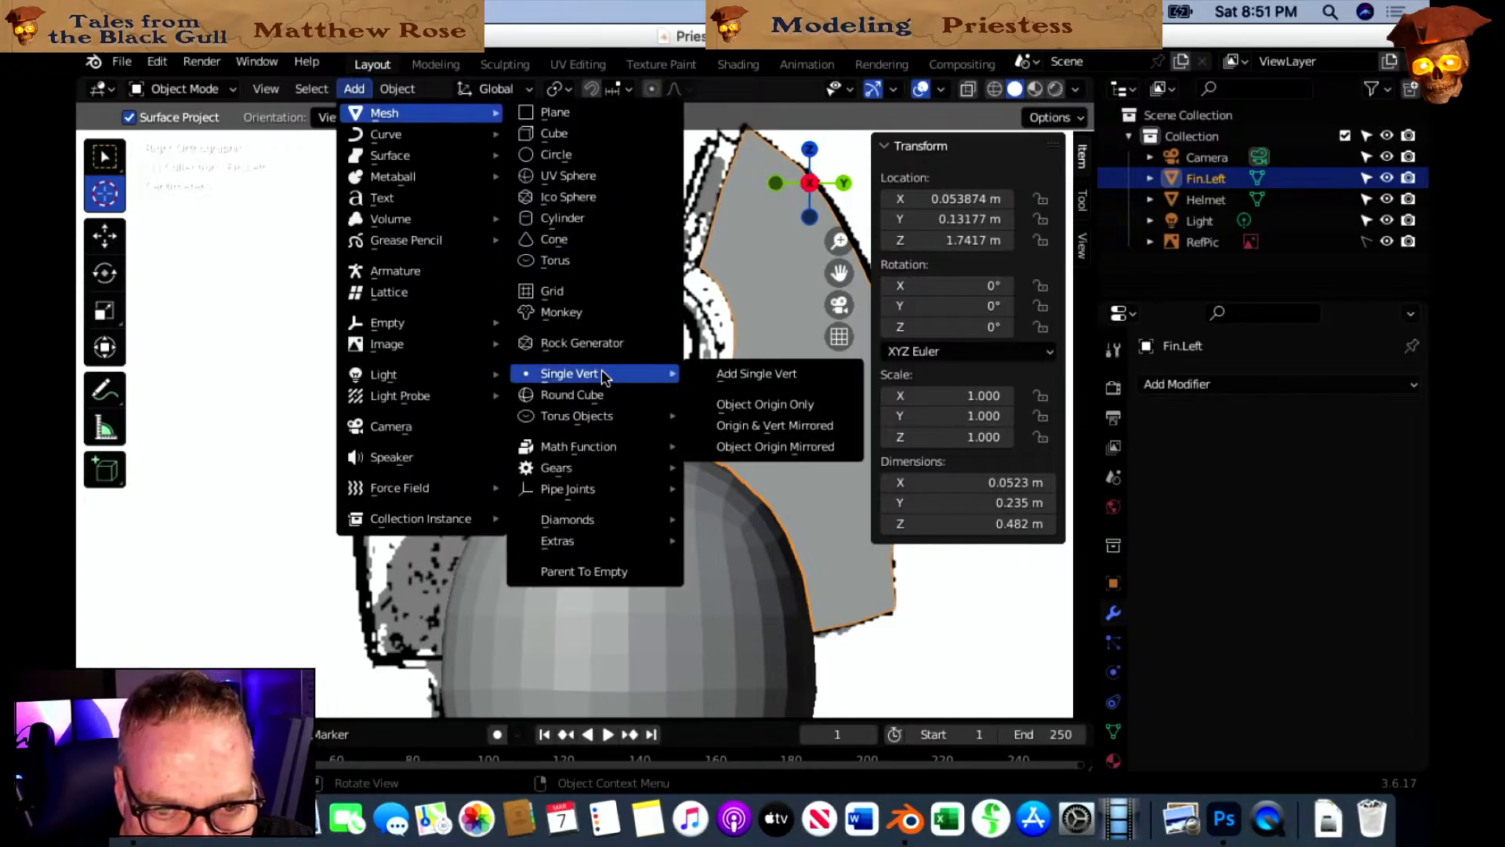
click(748, 374)
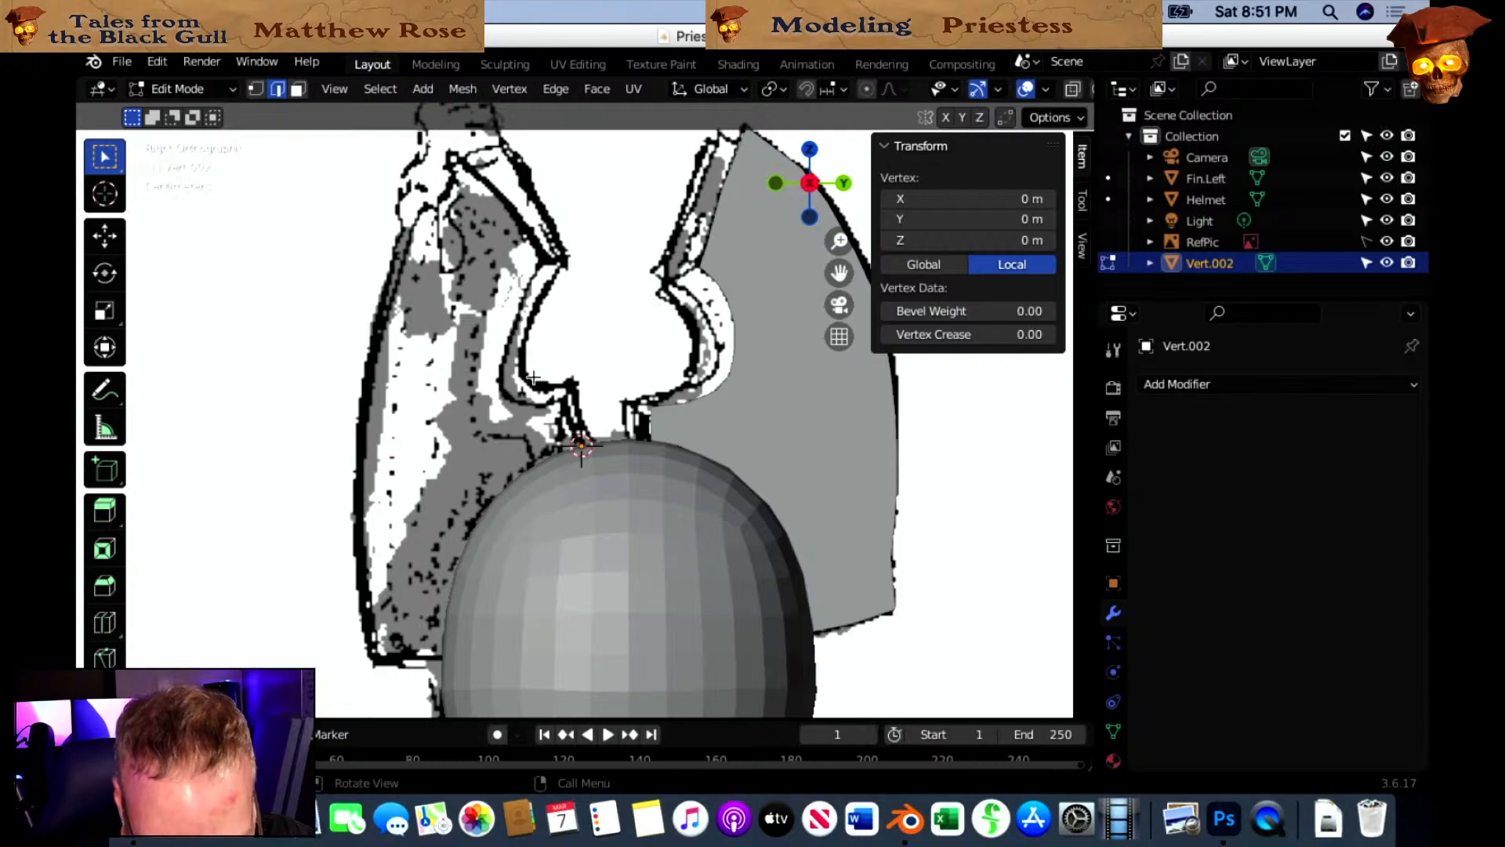
Try to trace the opposite fin's inner outline by moving the vertex from its base up to the drawing's inner point.
key(g)
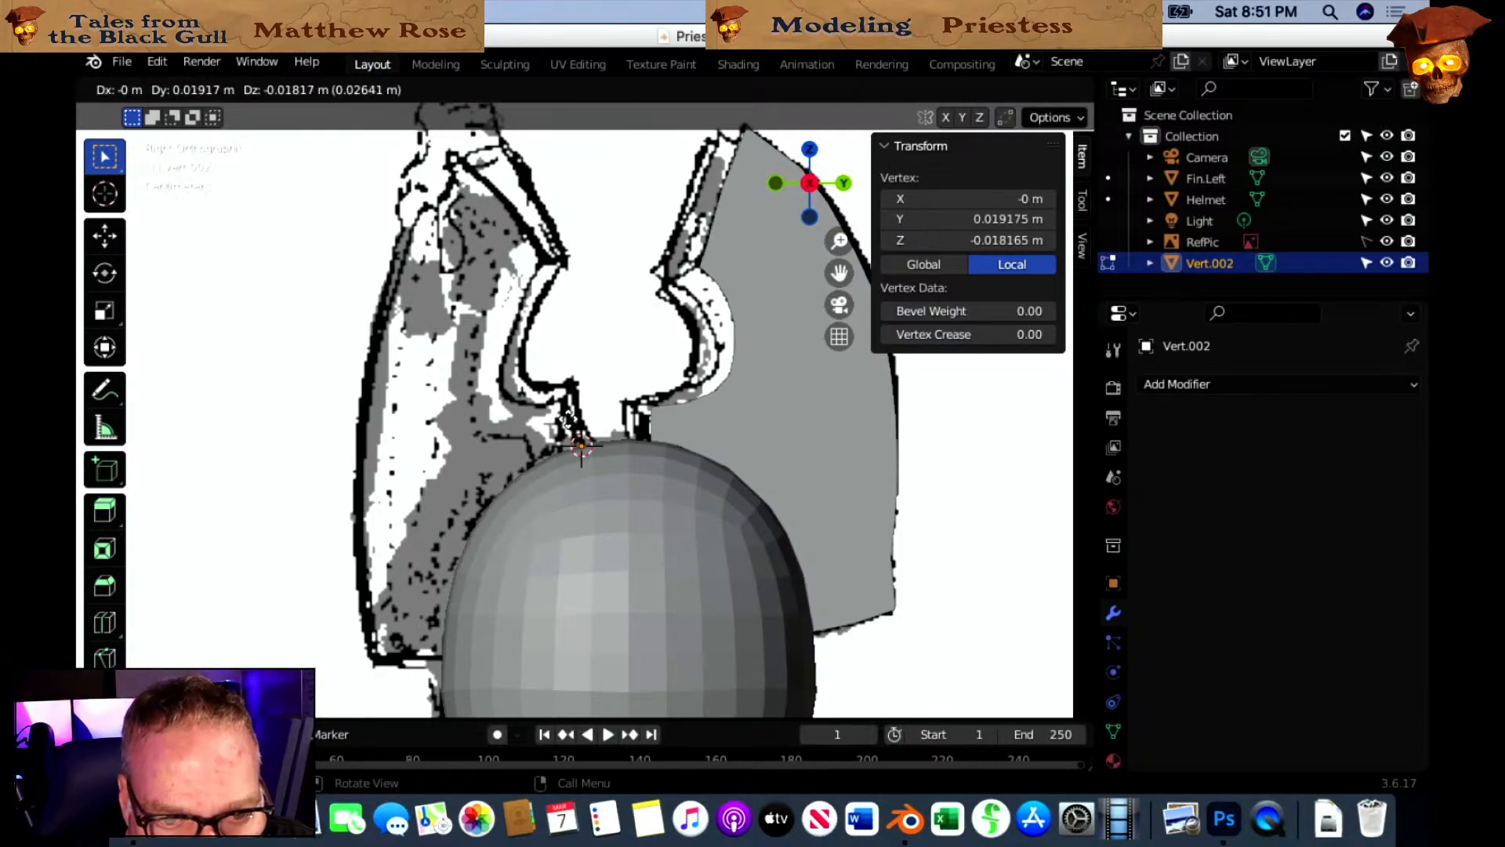
click(569, 421)
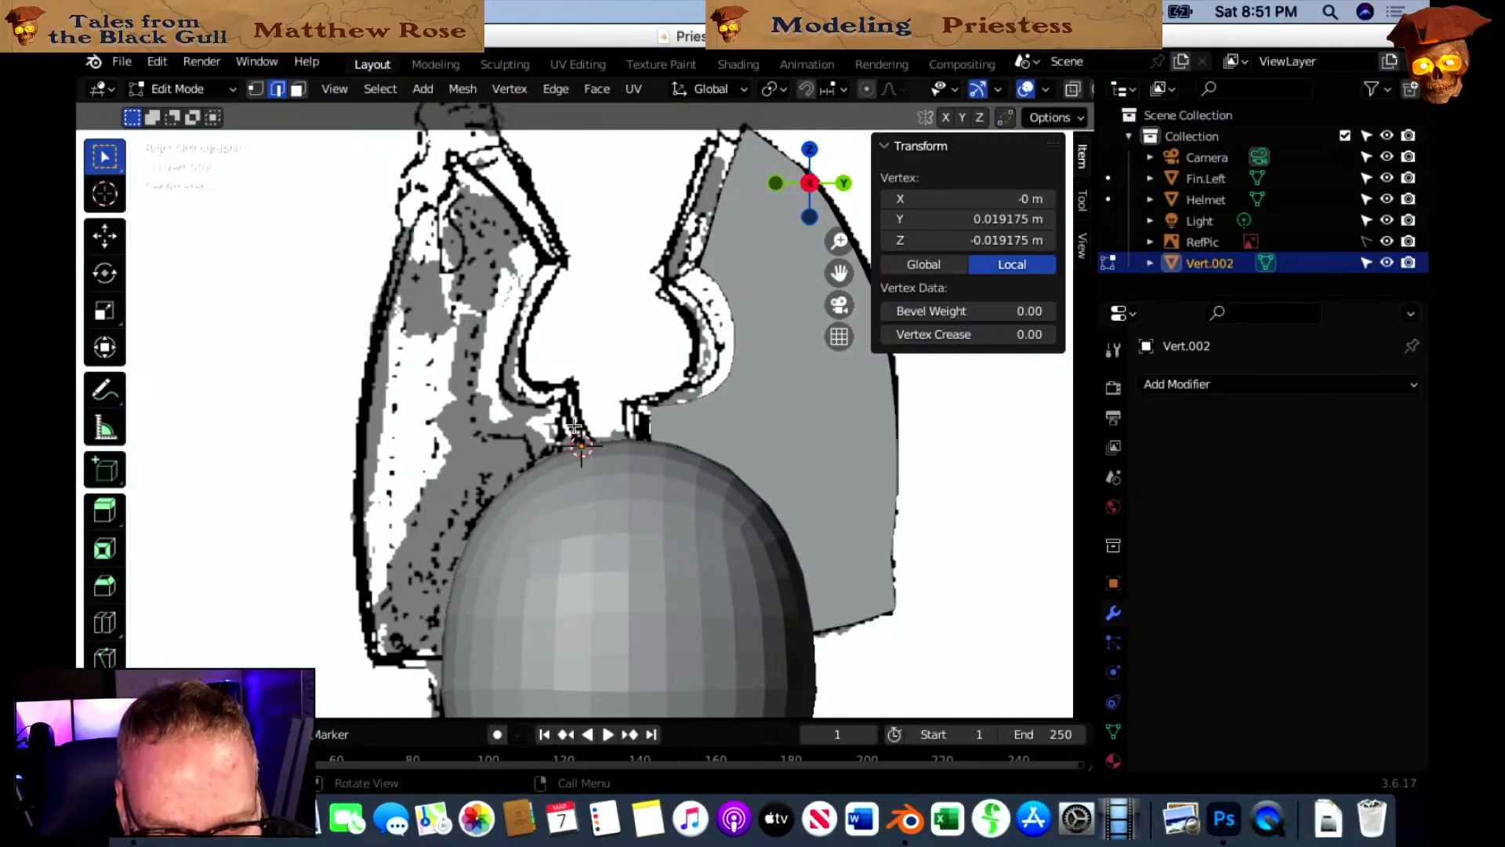
key(g)
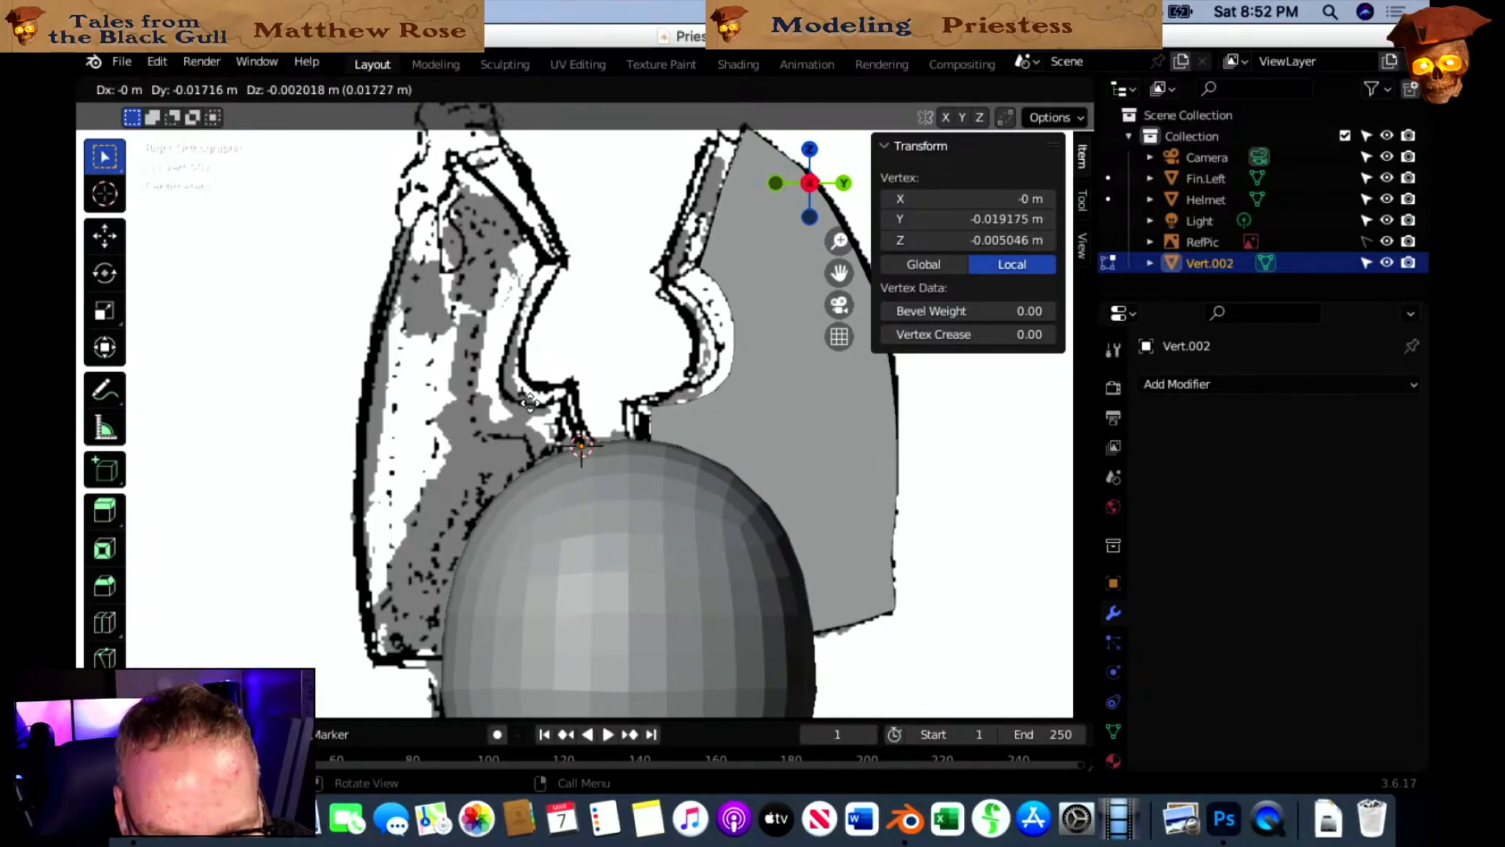
click(510, 395)
key(g)
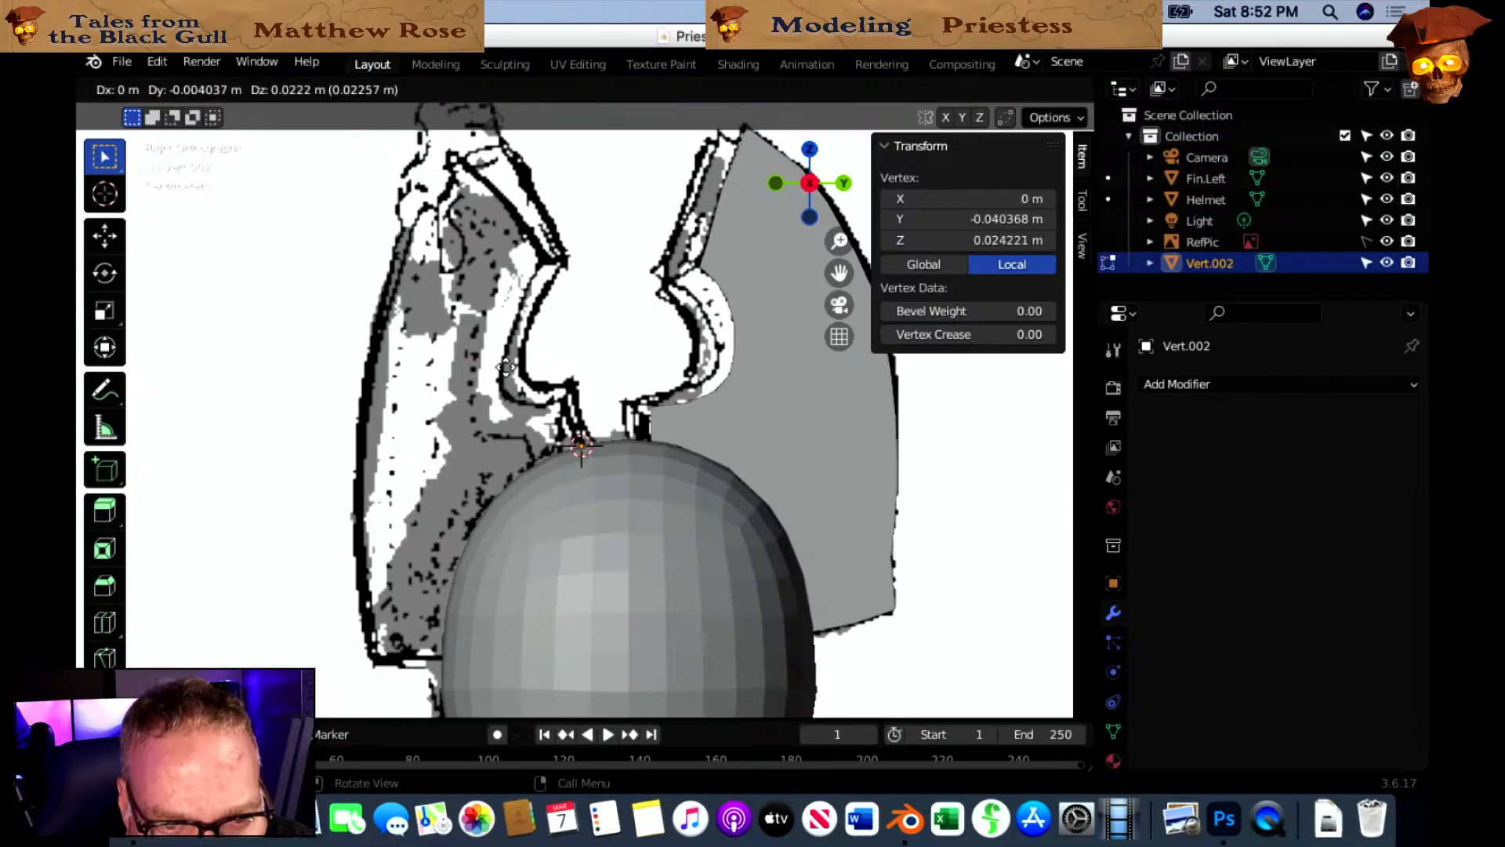
click(497, 335)
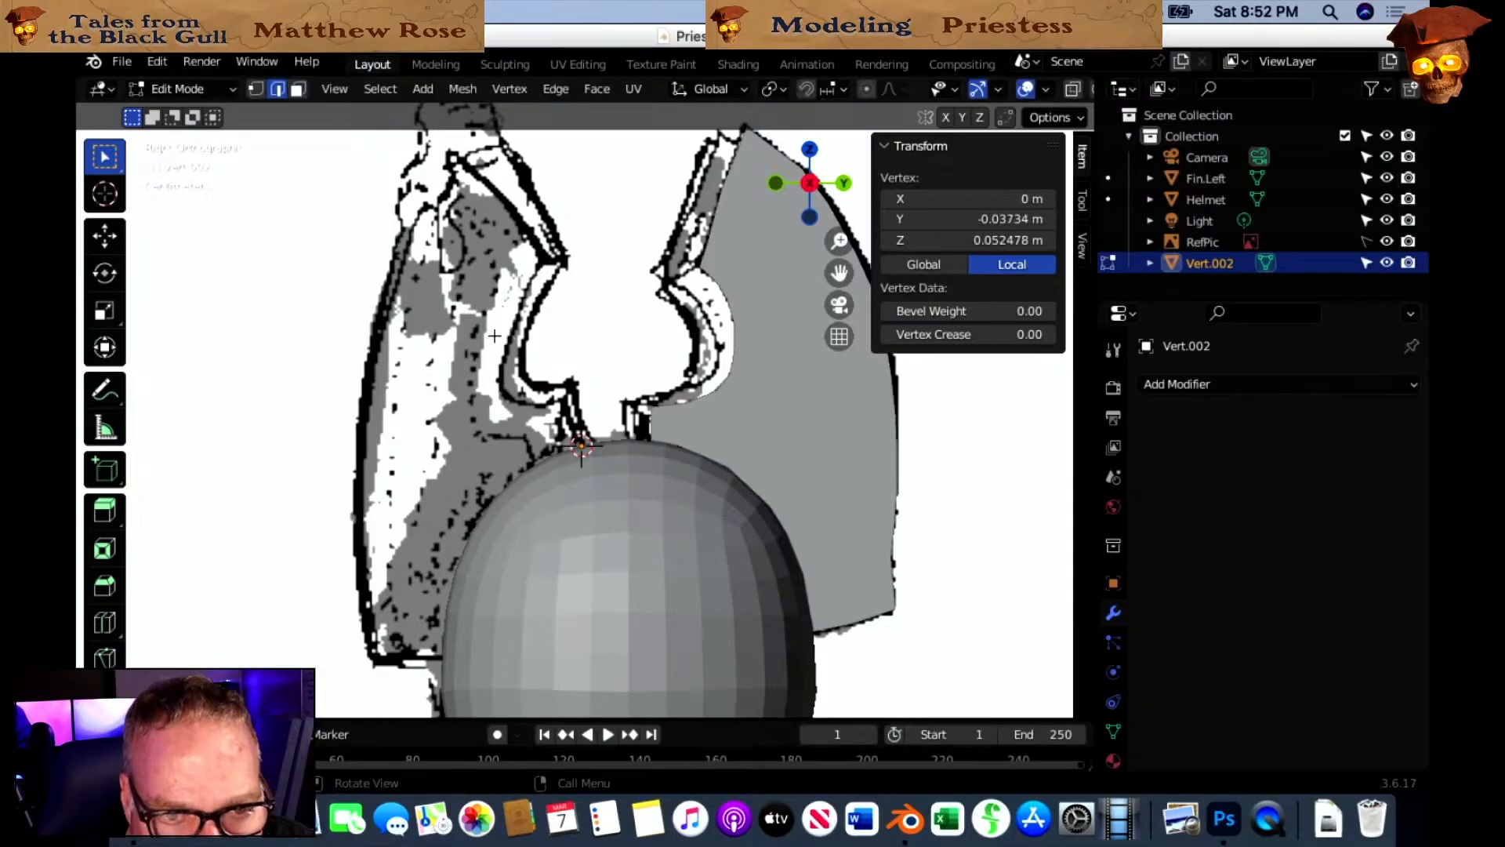
key(g)
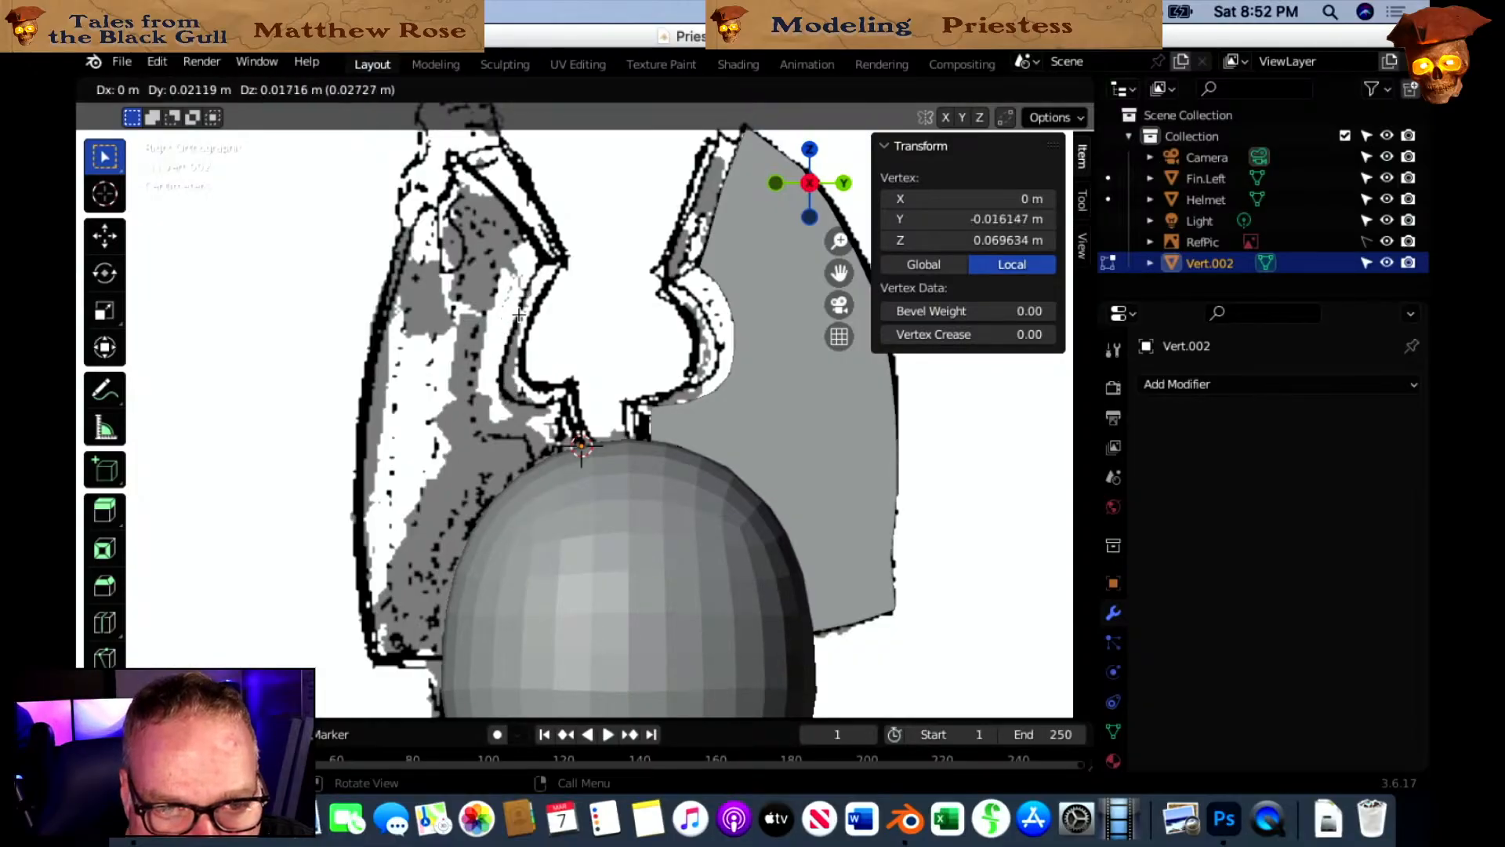
click(526, 290)
key(g)
click(539, 265)
key(g)
click(543, 257)
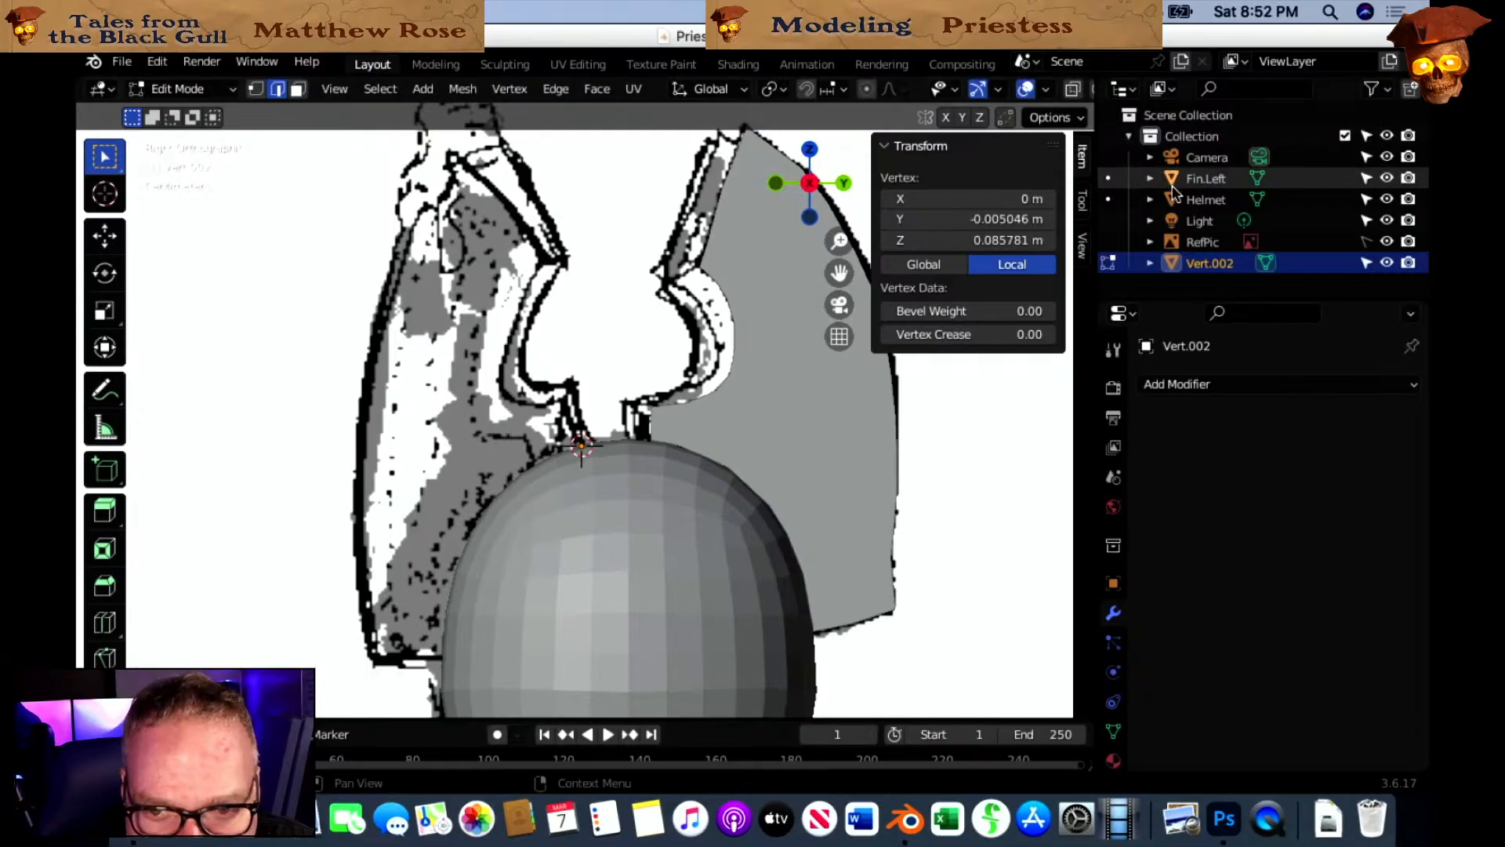
Hide the RefPic image and move the vertex up above the helmet to about Y -0.019 m, Z 0.123 m.
click(1386, 242)
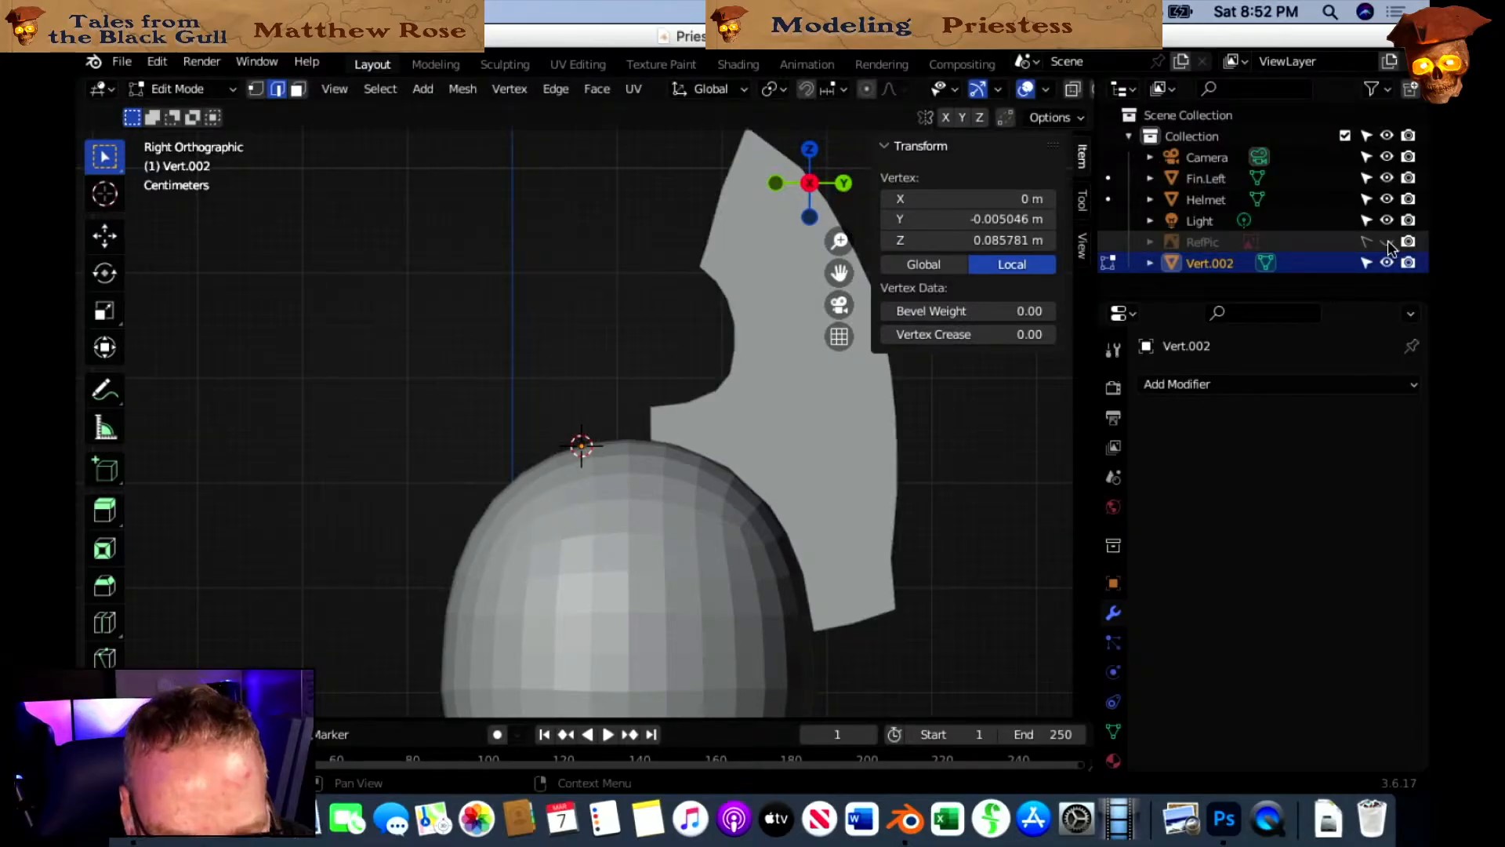
scroll(593, 422, up, 3)
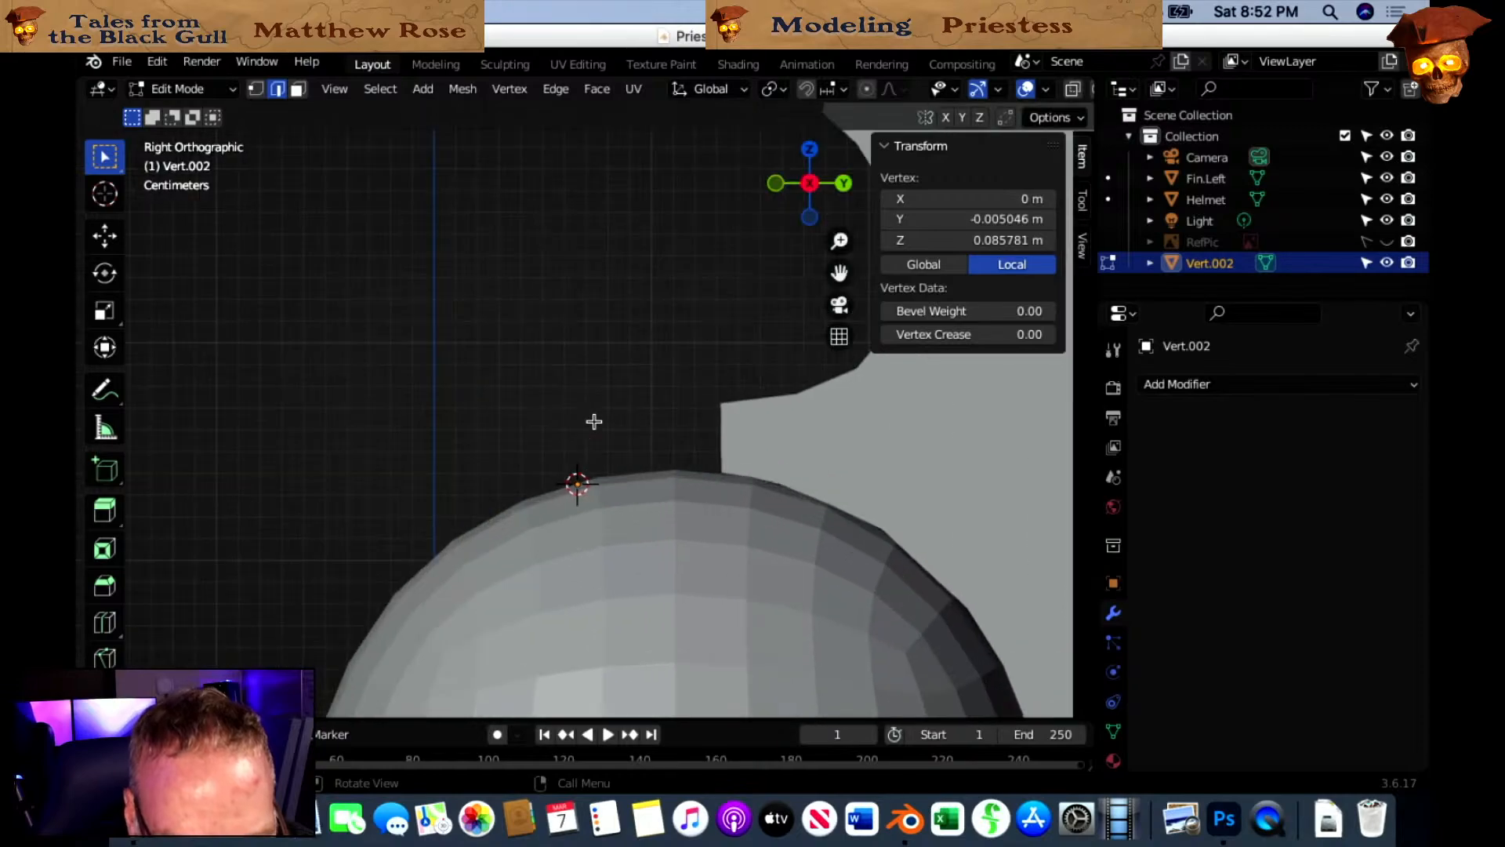
scroll(592, 421, down, 3)
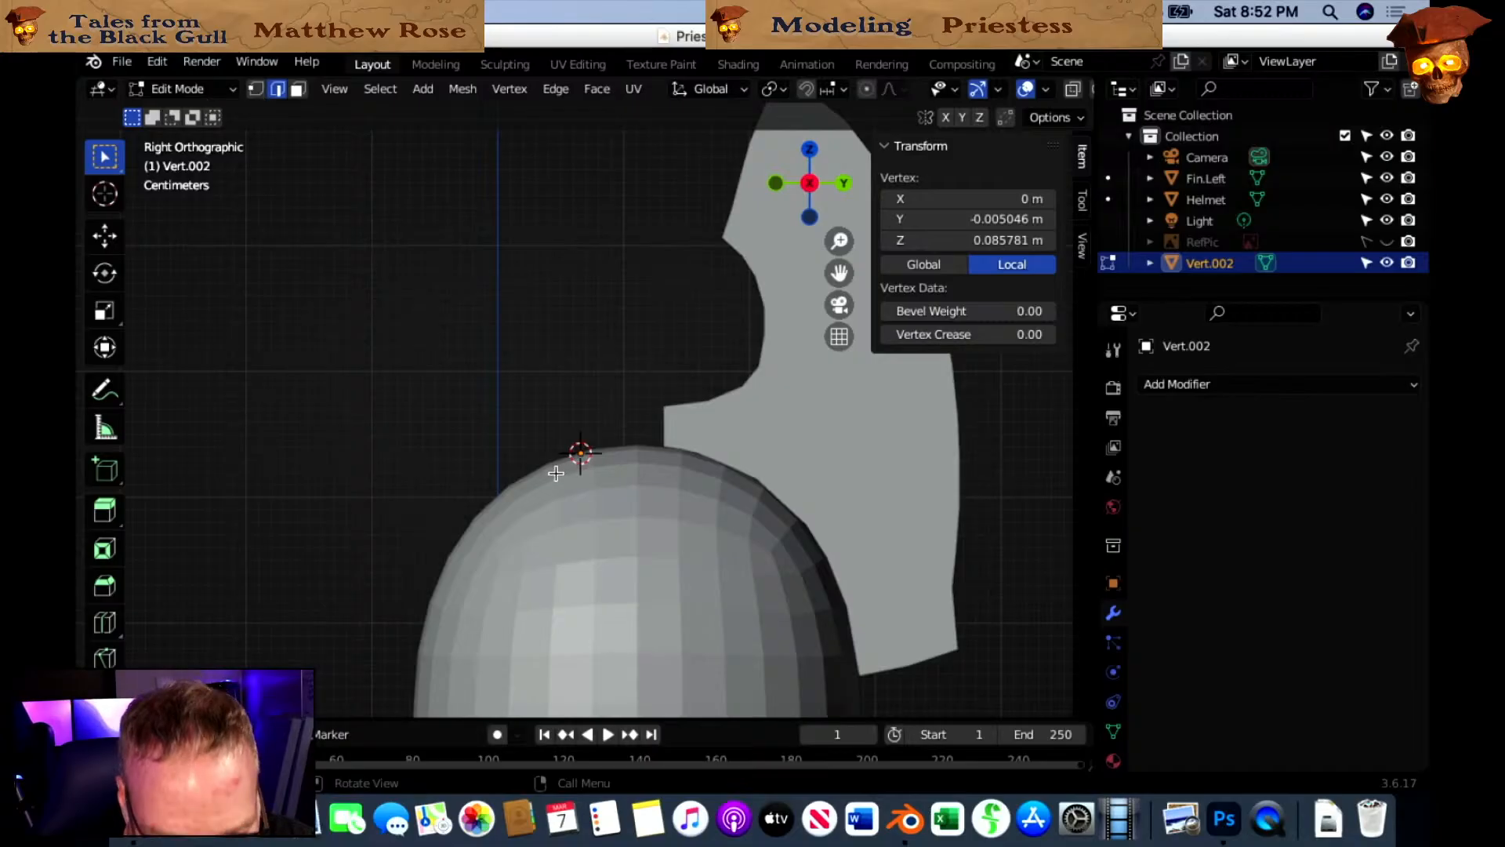
key(g)
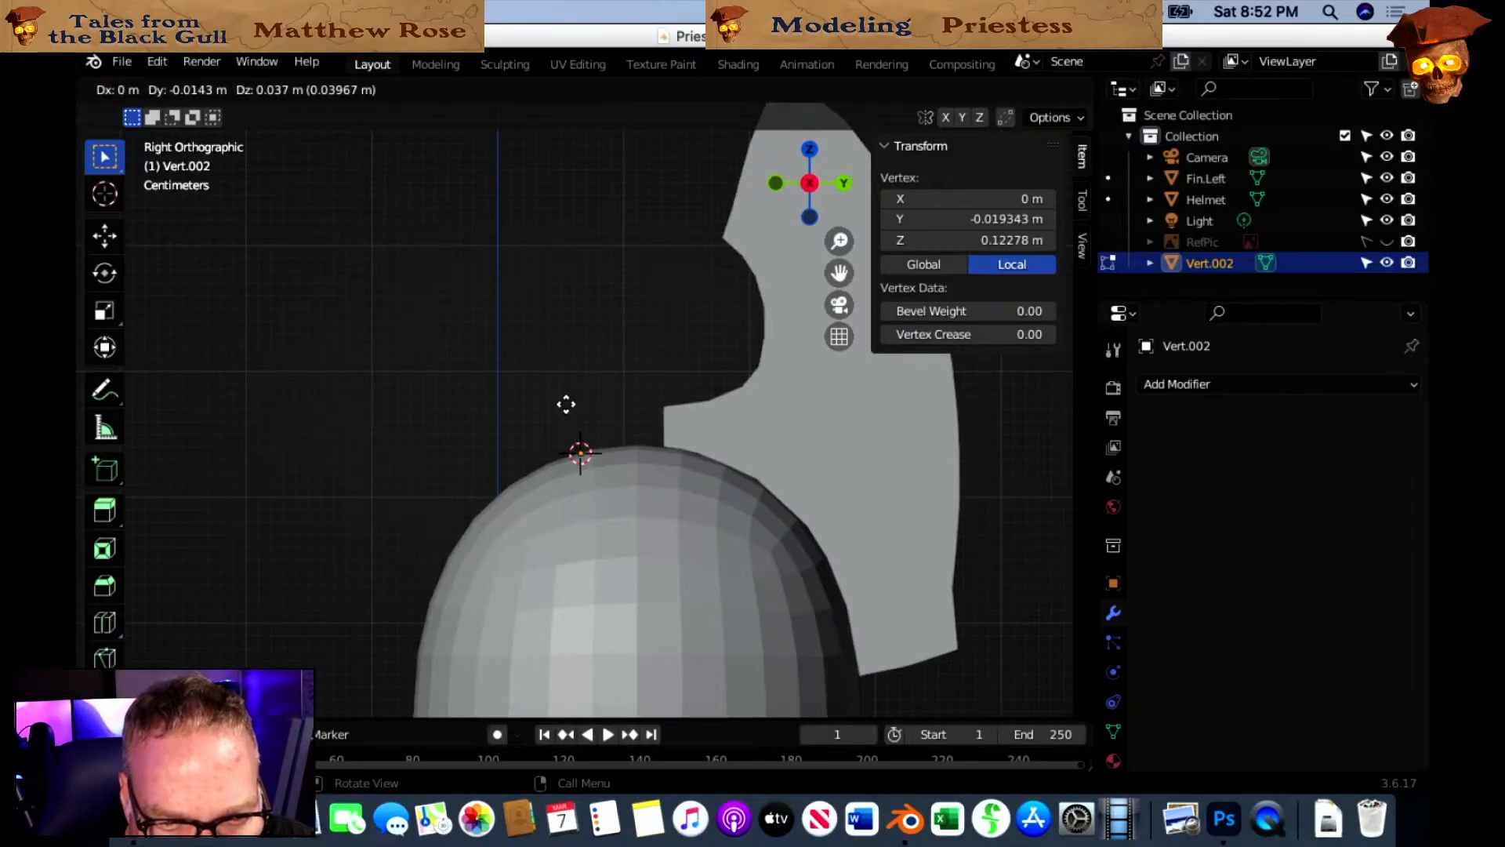
click(566, 404)
Activate the Cursor tool and place the 3D cursor on the upper part of the helmet.
key(shift+space)
key(space)
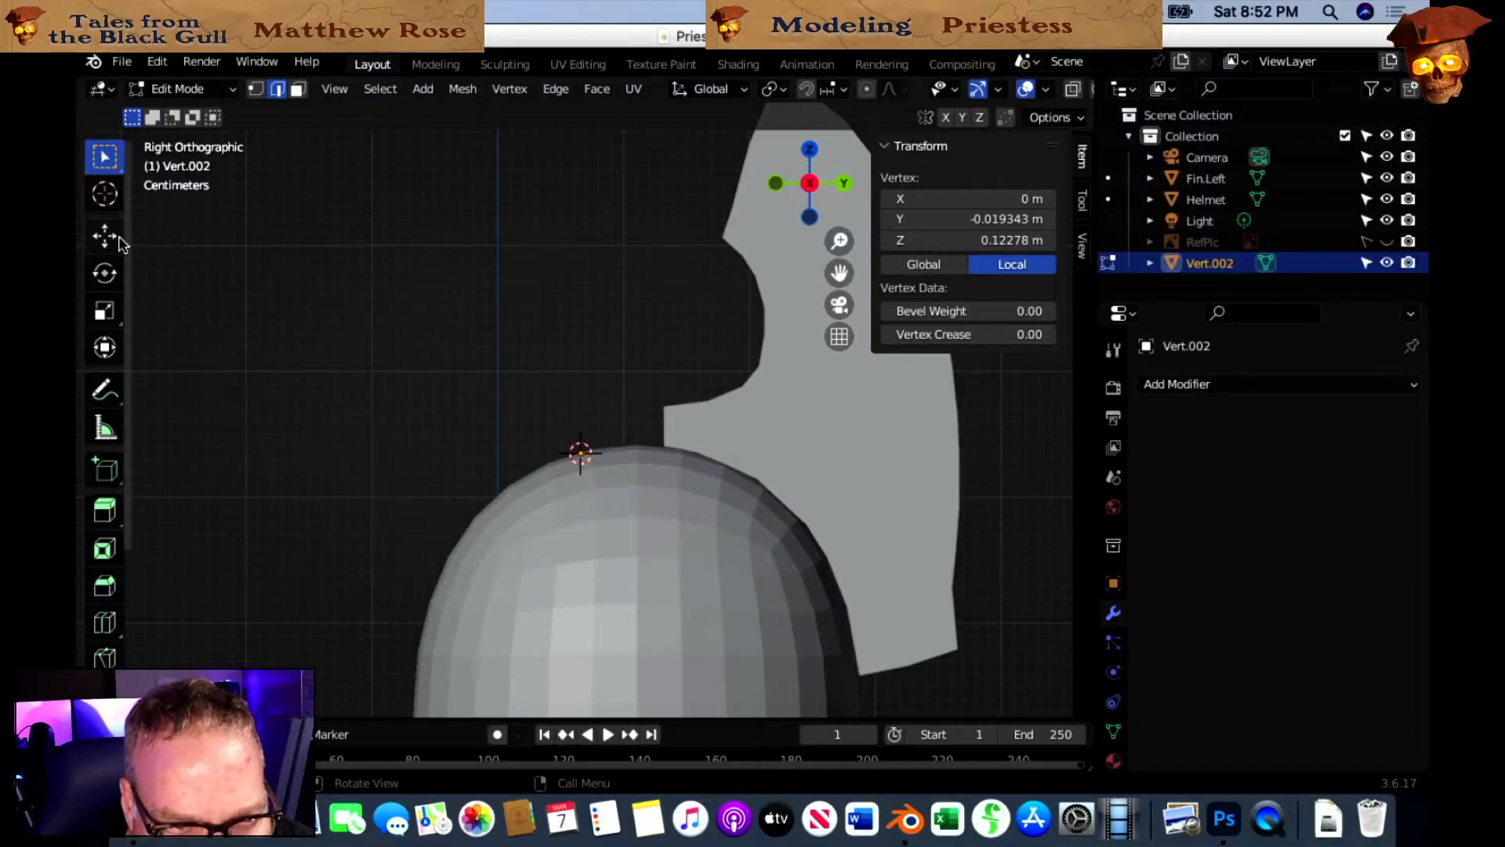
click(516, 444)
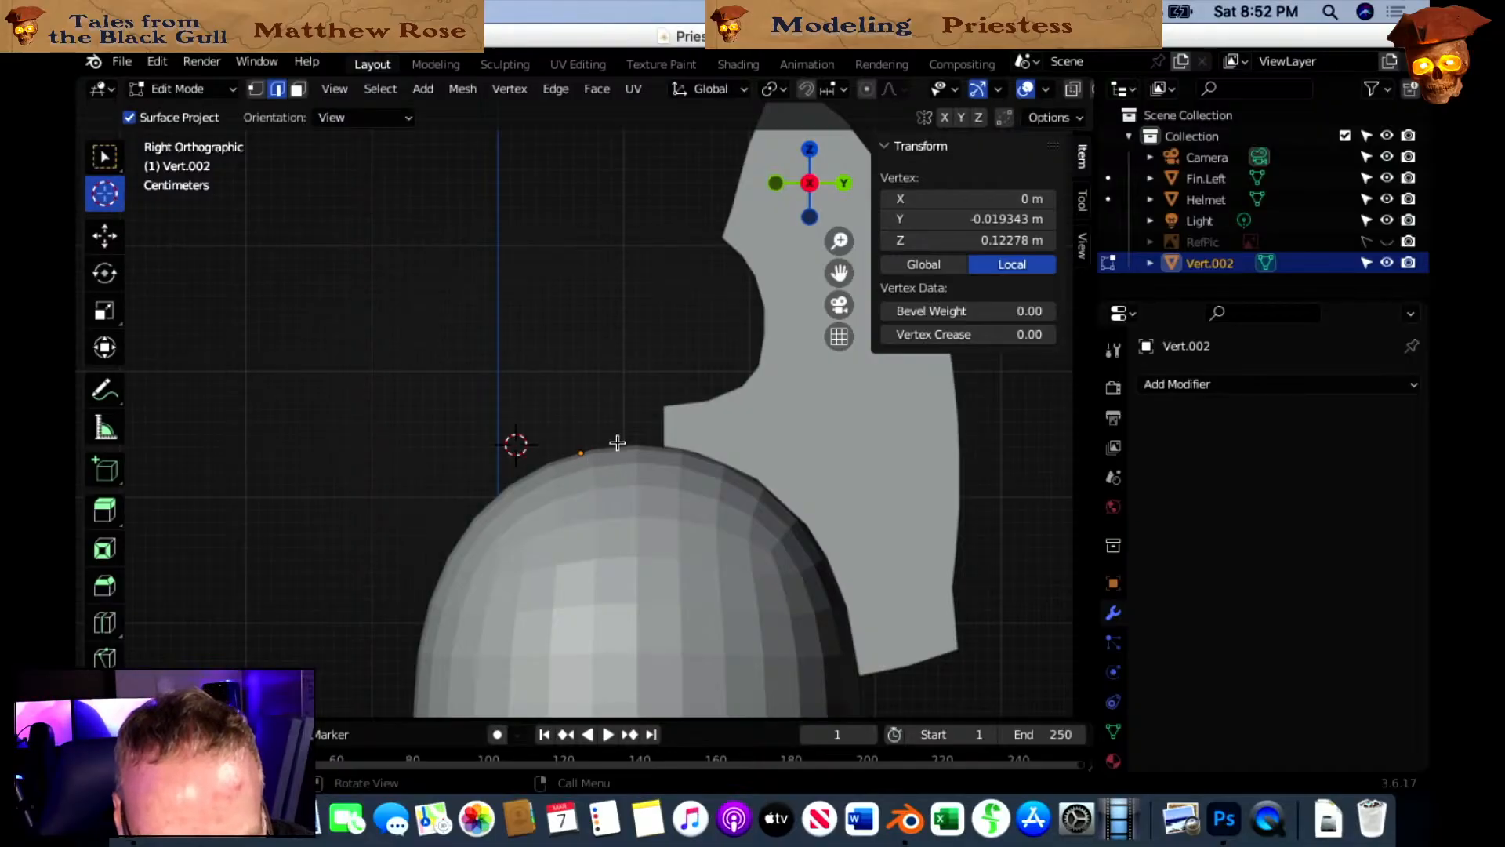
drag(585, 447, 563, 489)
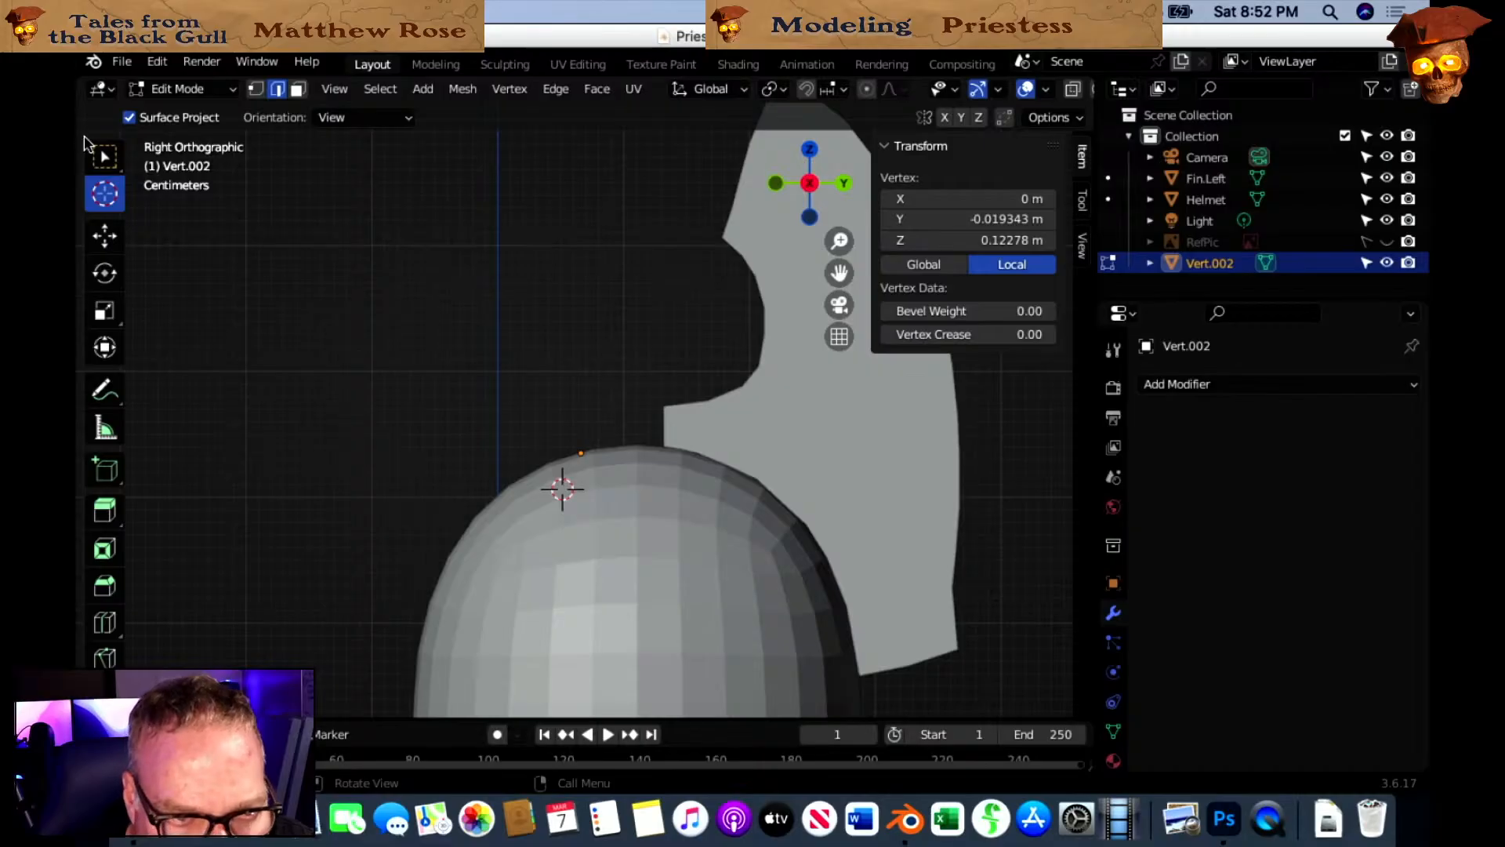
Try to select the vertex at the helmet's top with Select Box, and delete the Vert.002 object.
key(w)
drag(619, 408, 571, 453)
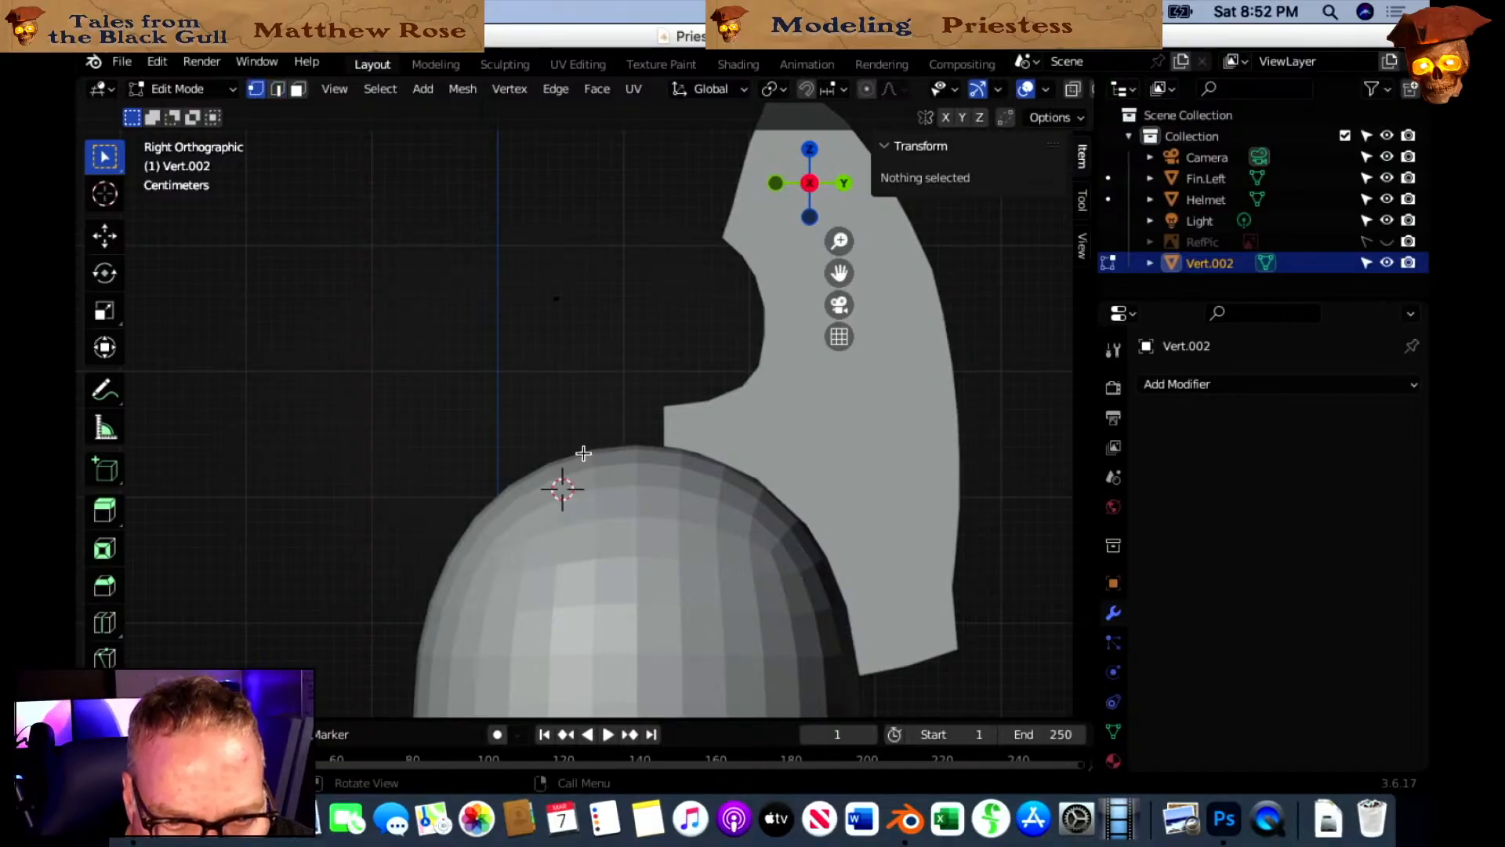
click(582, 449)
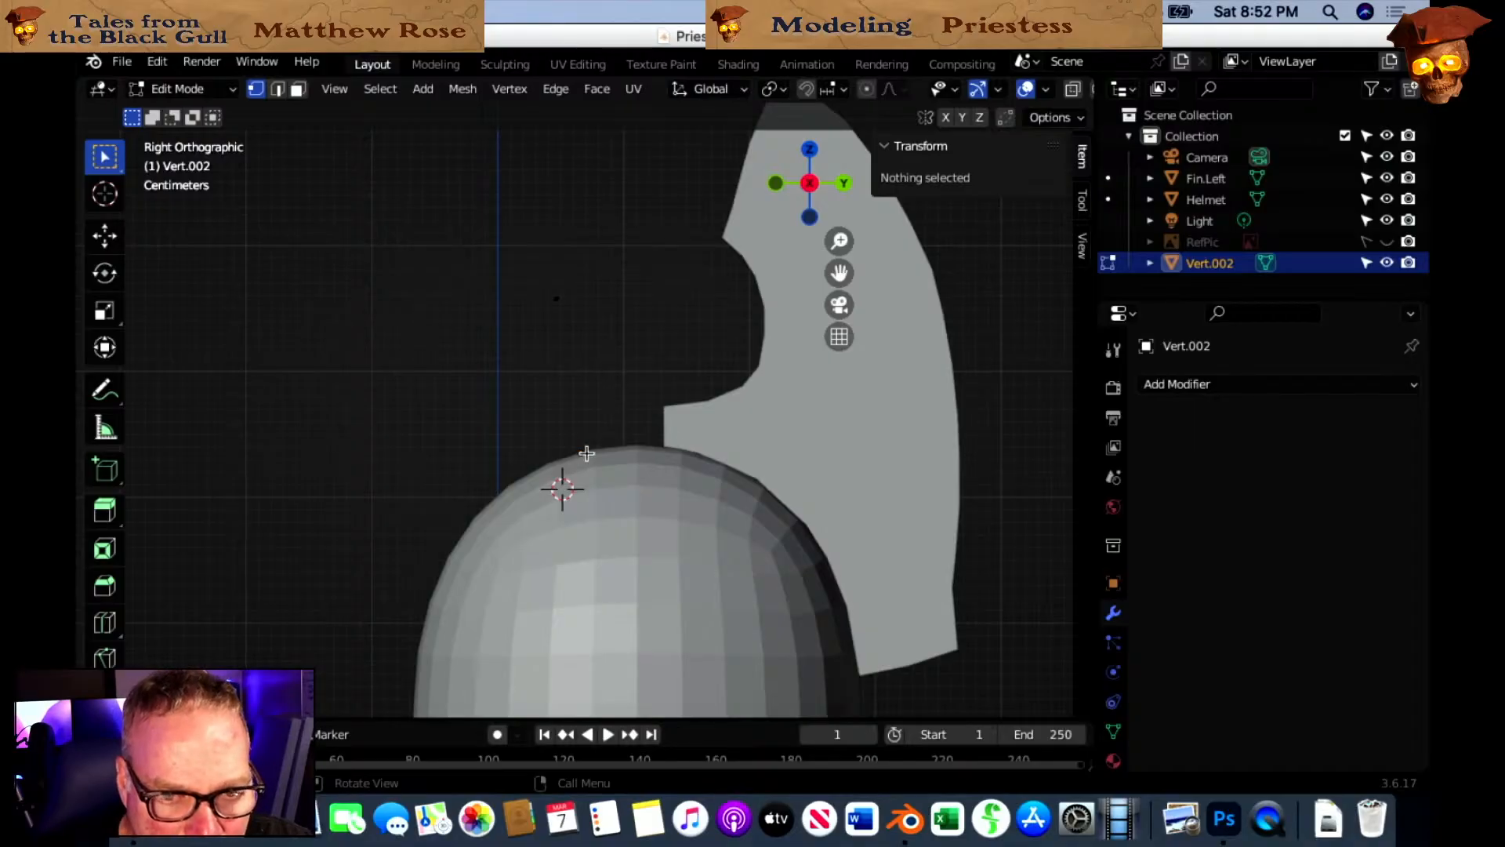
right_click(1211, 263)
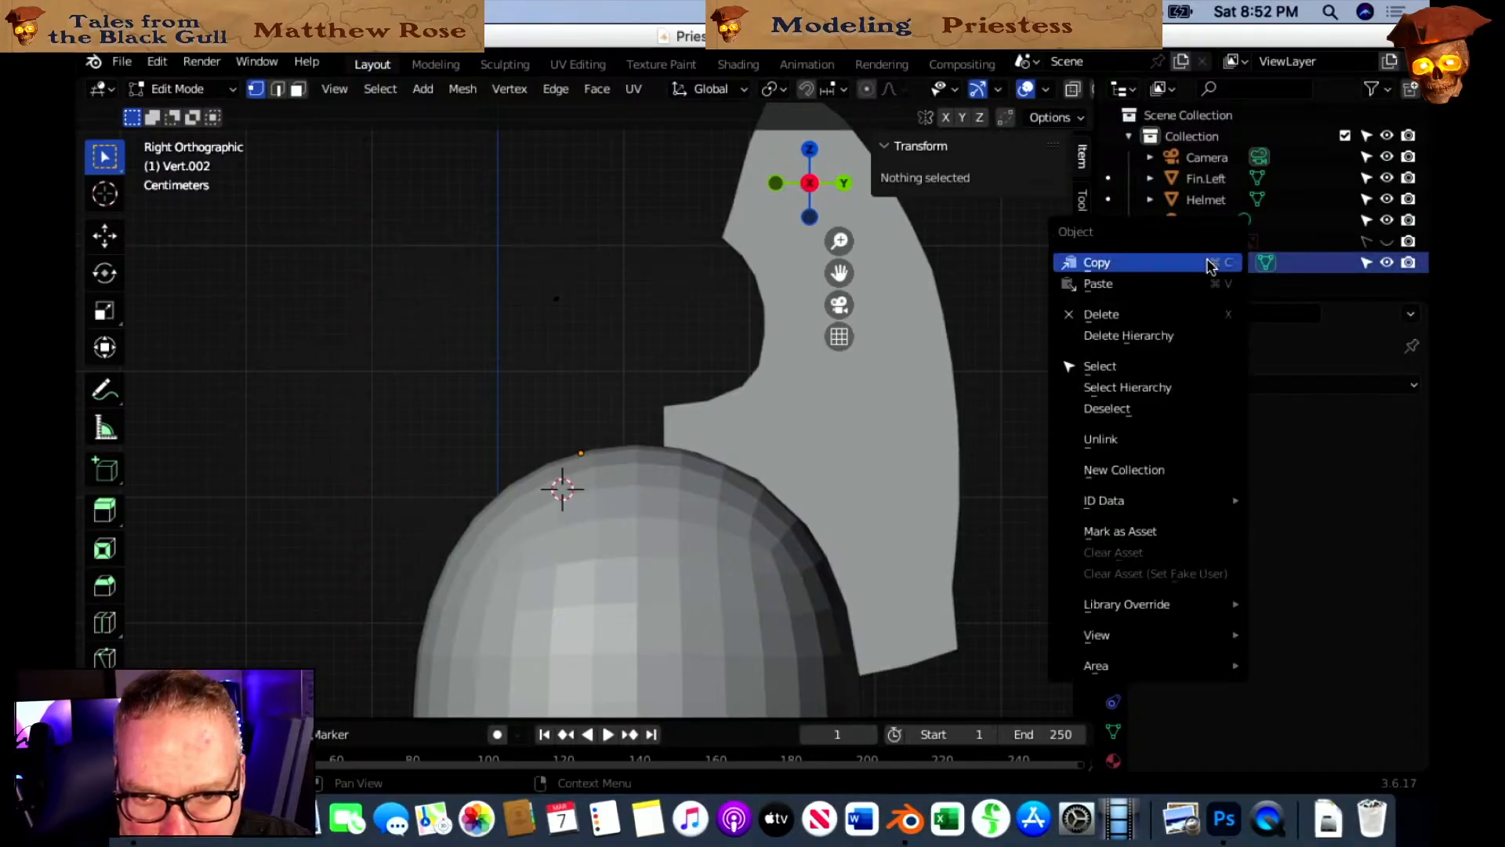
click(1183, 313)
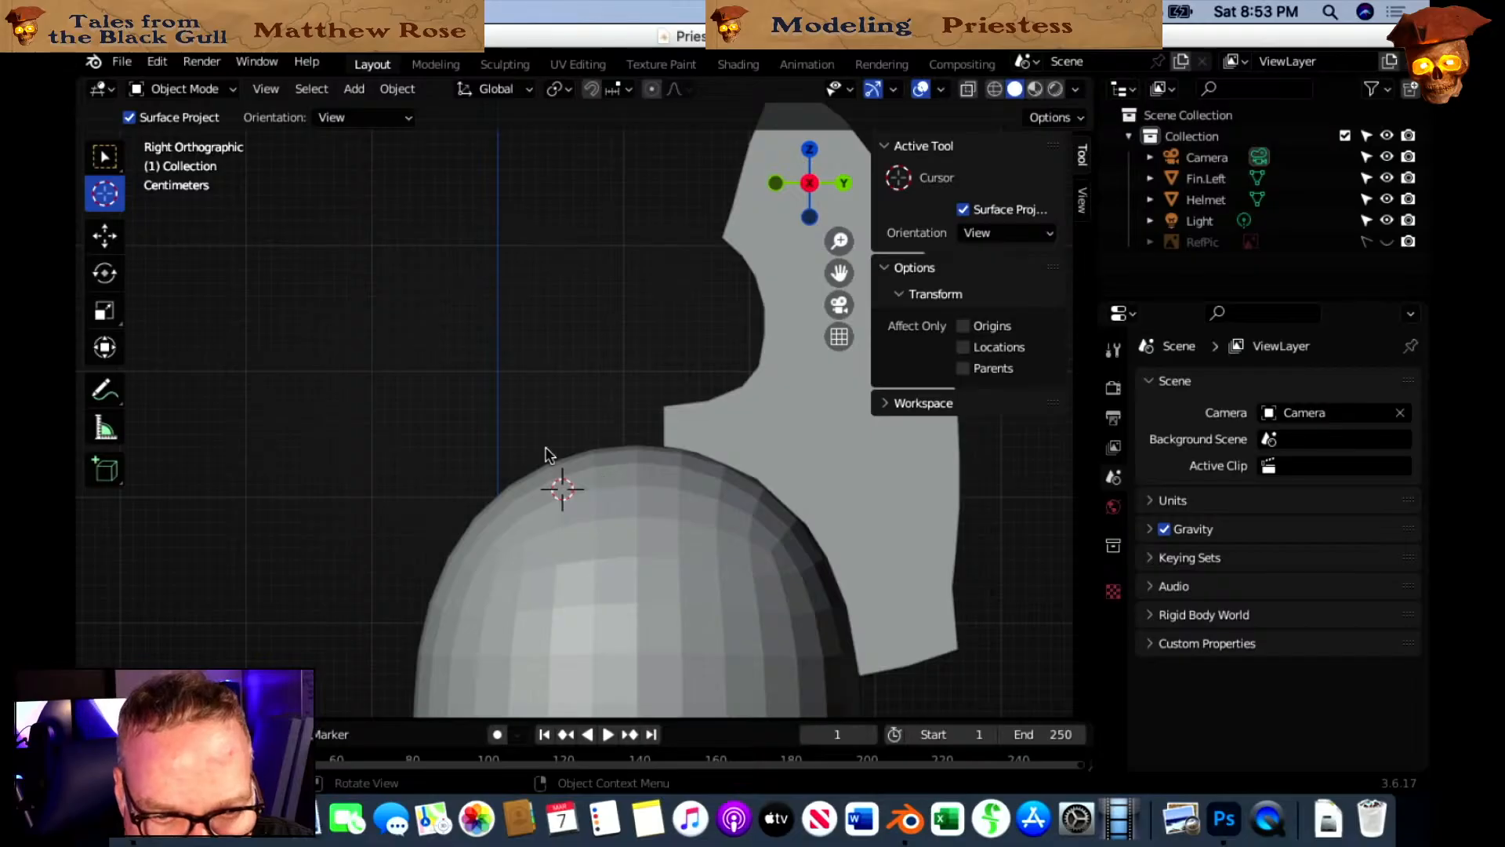
Show the RefPic image and place the 3D cursor at the helmet's top, on the base of the drawing's opposite fin.
click(566, 456)
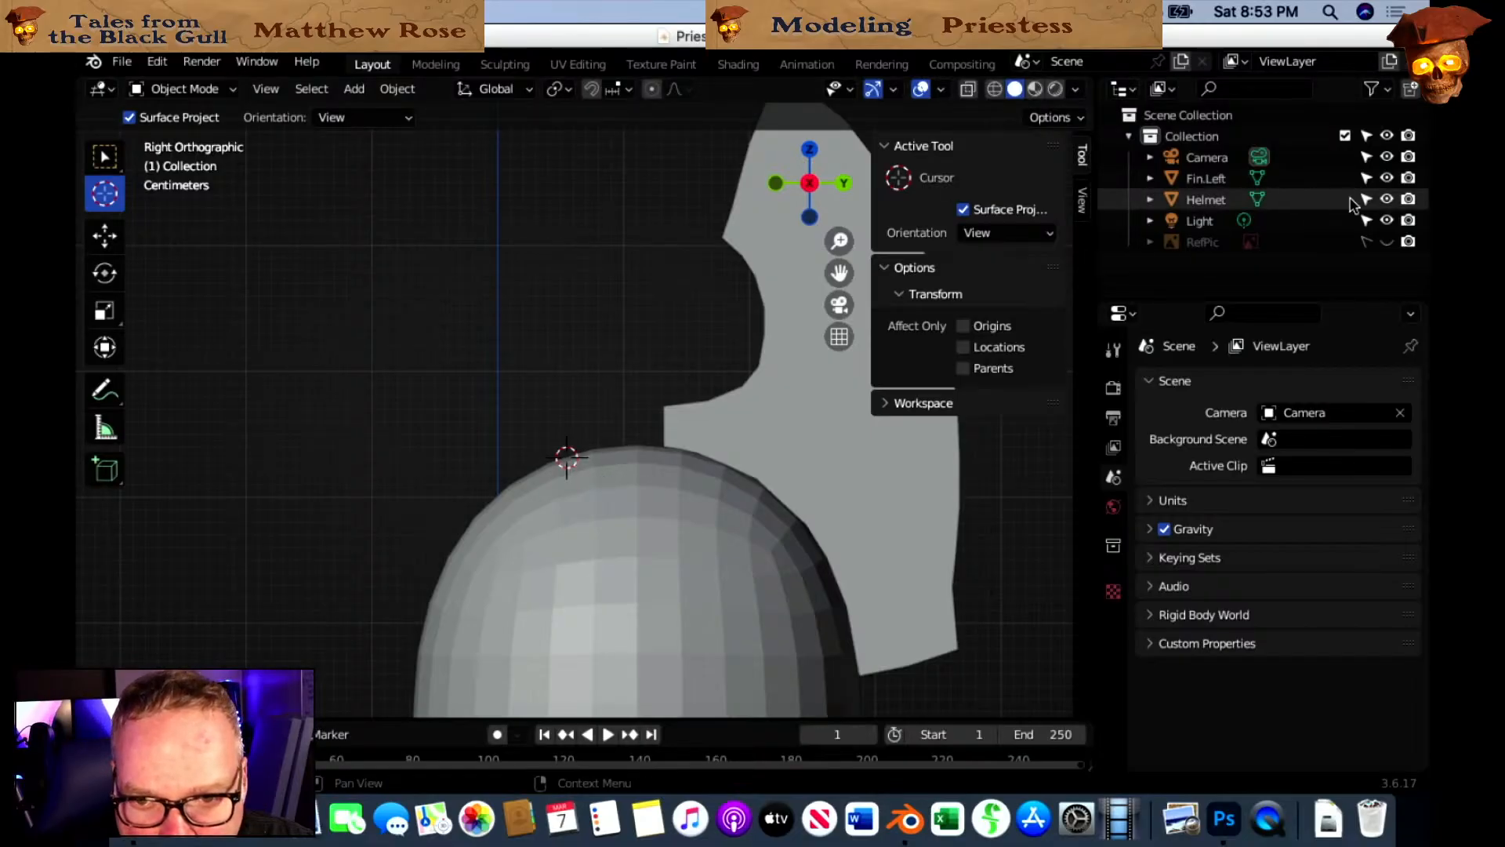
click(1387, 242)
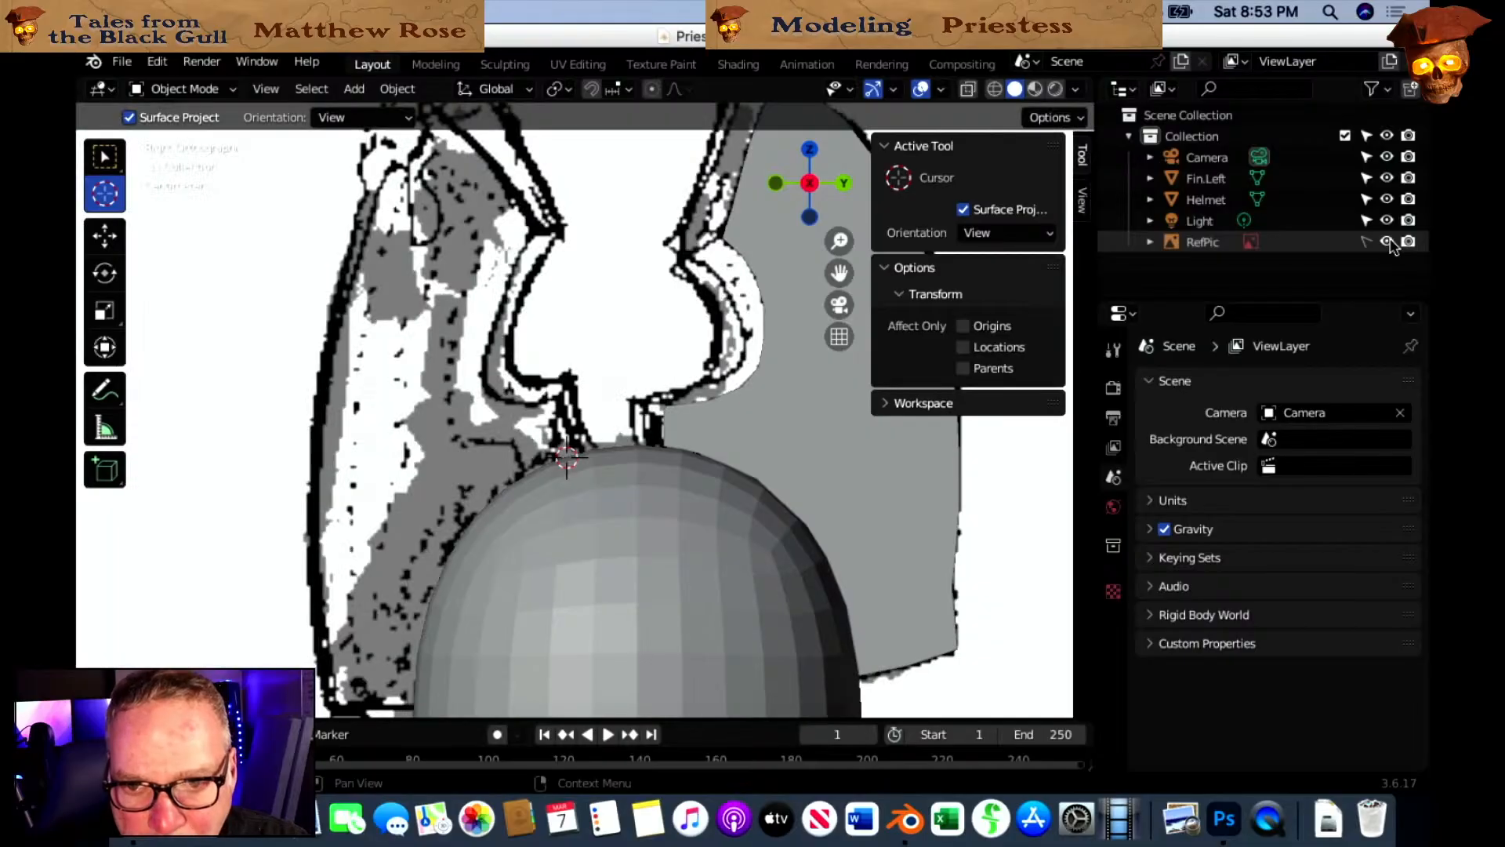
click(573, 452)
drag(572, 452, 576, 453)
Activate the Select Box tool and add a new single-vertex mesh at the 3D cursor.
click(108, 159)
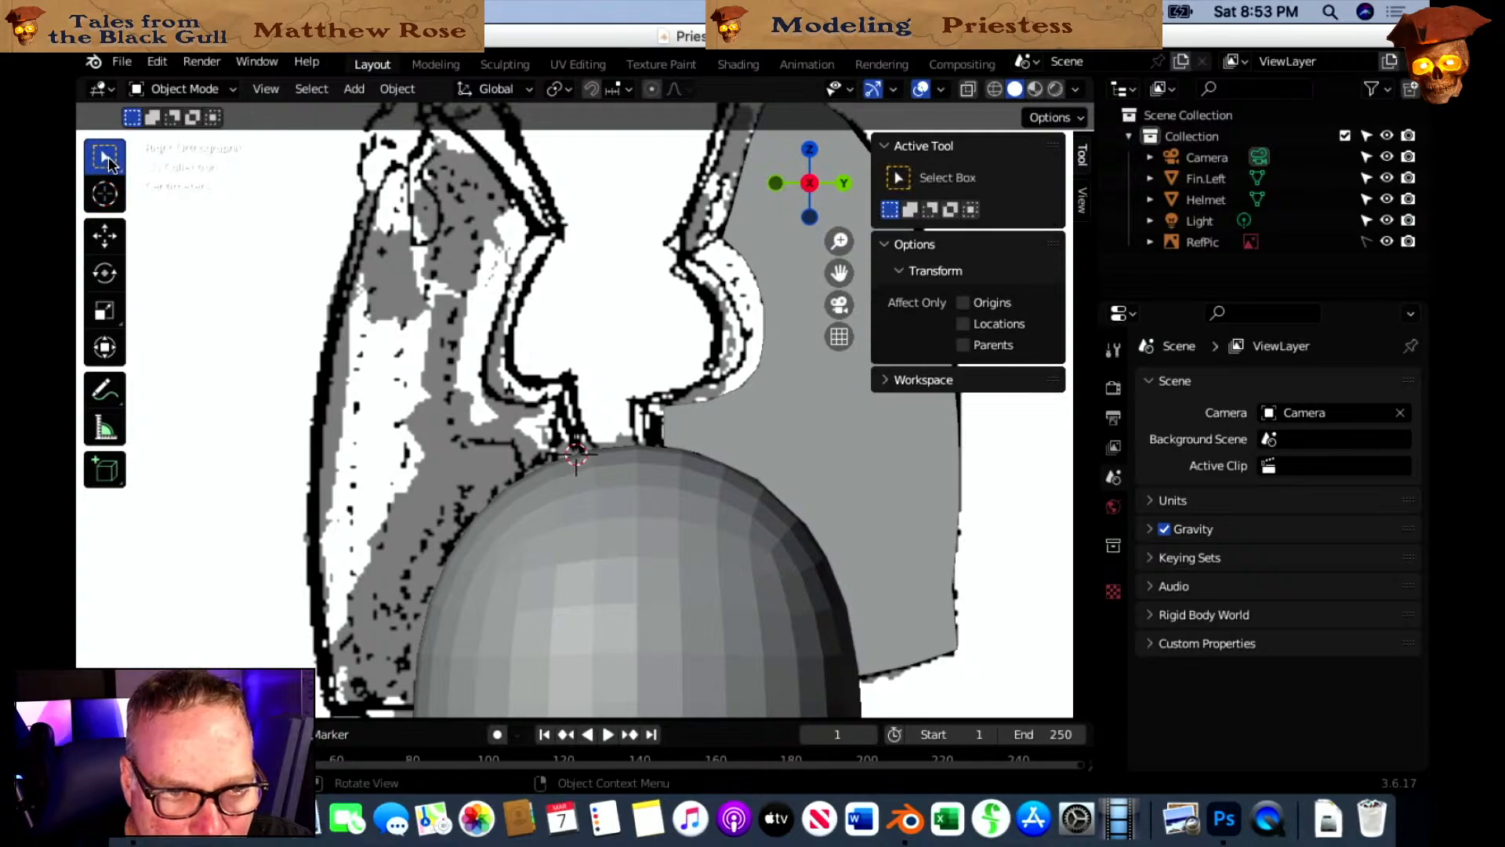
click(350, 91)
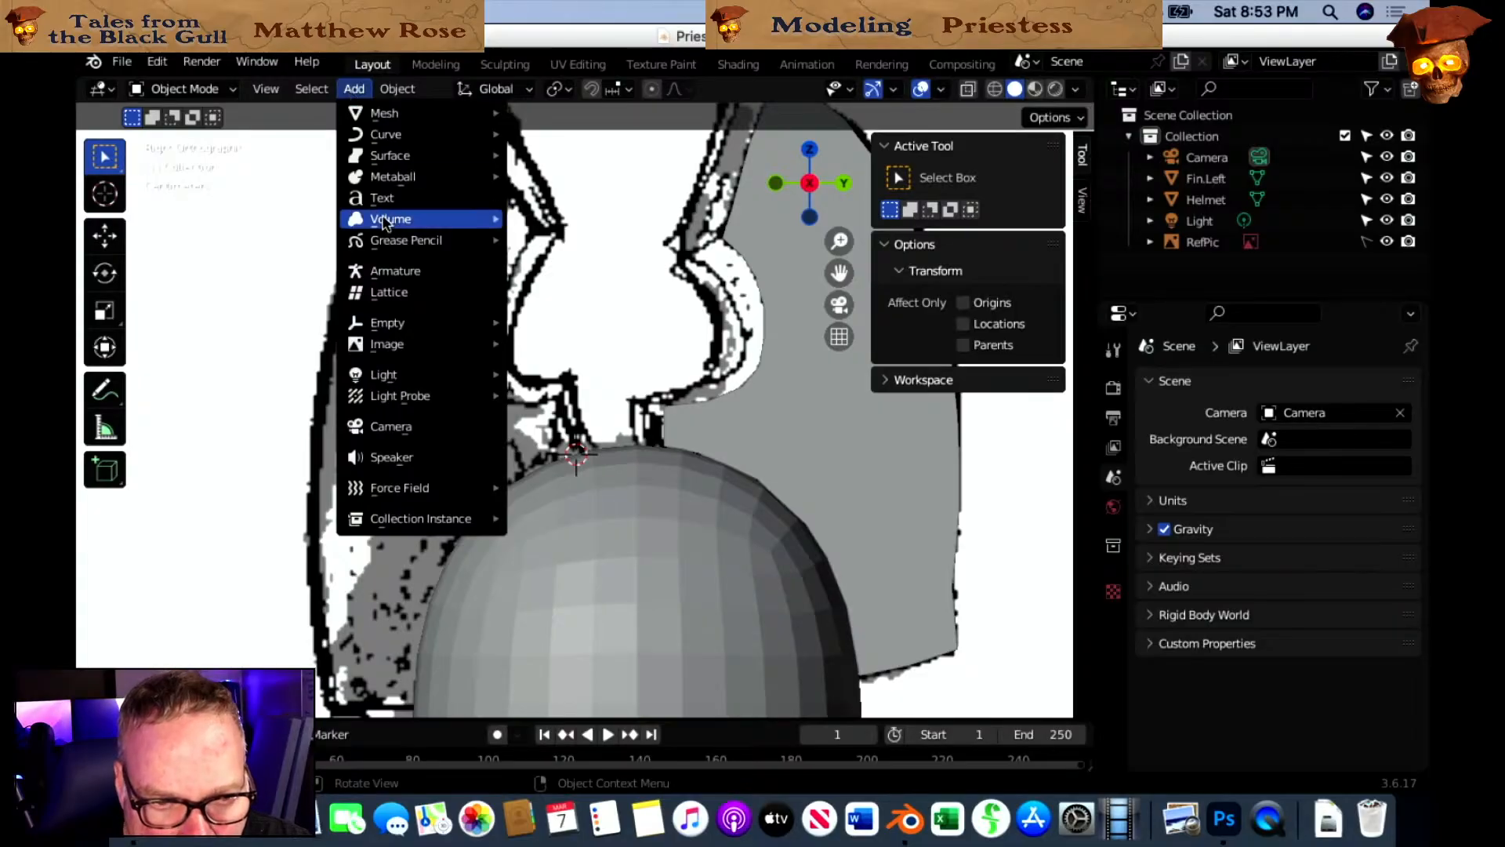
mouse_move(369, 115)
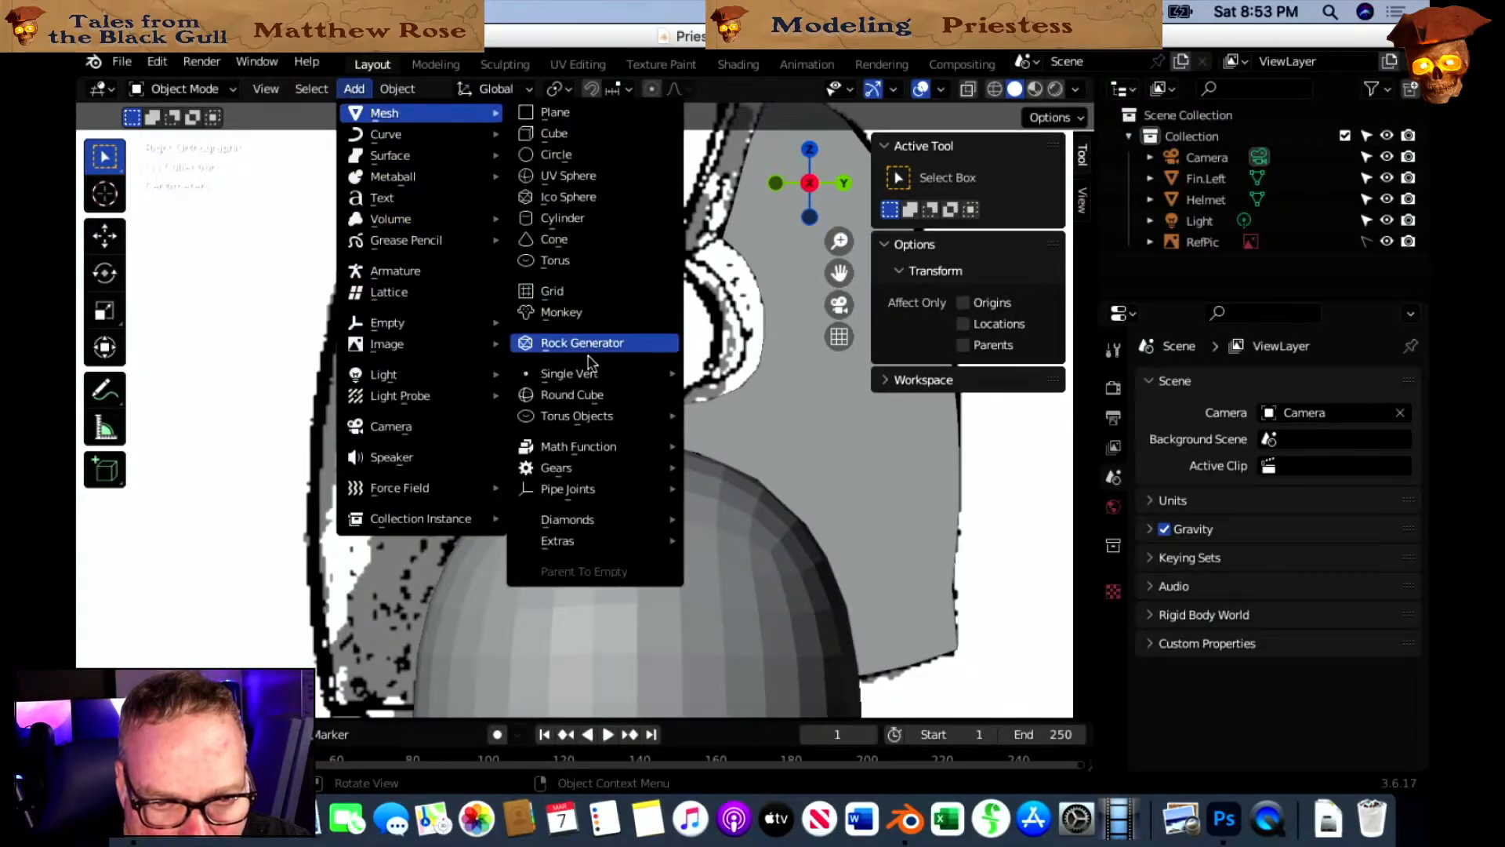
mouse_move(588, 374)
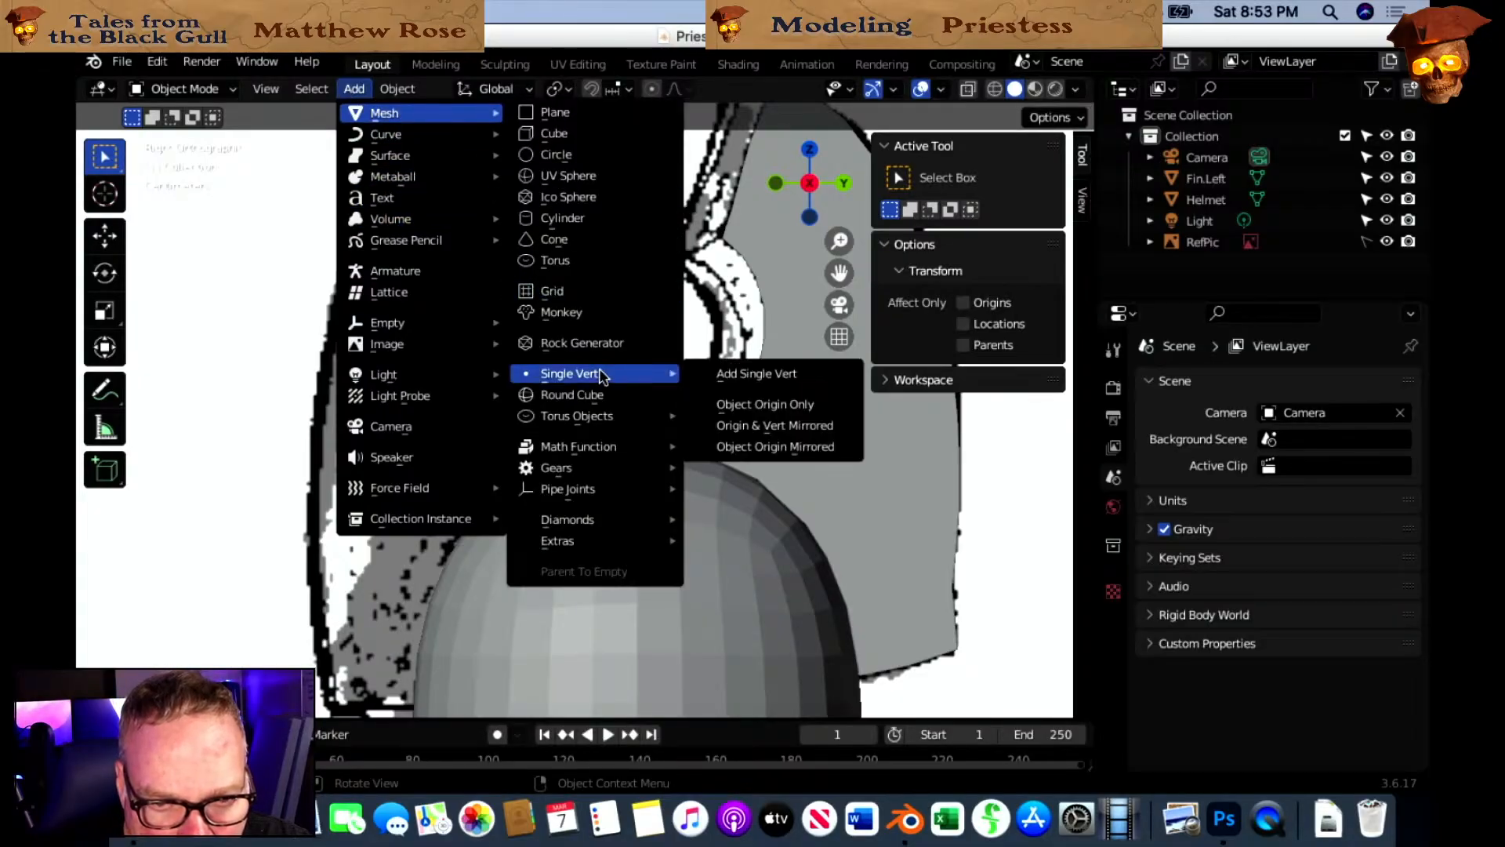
click(764, 375)
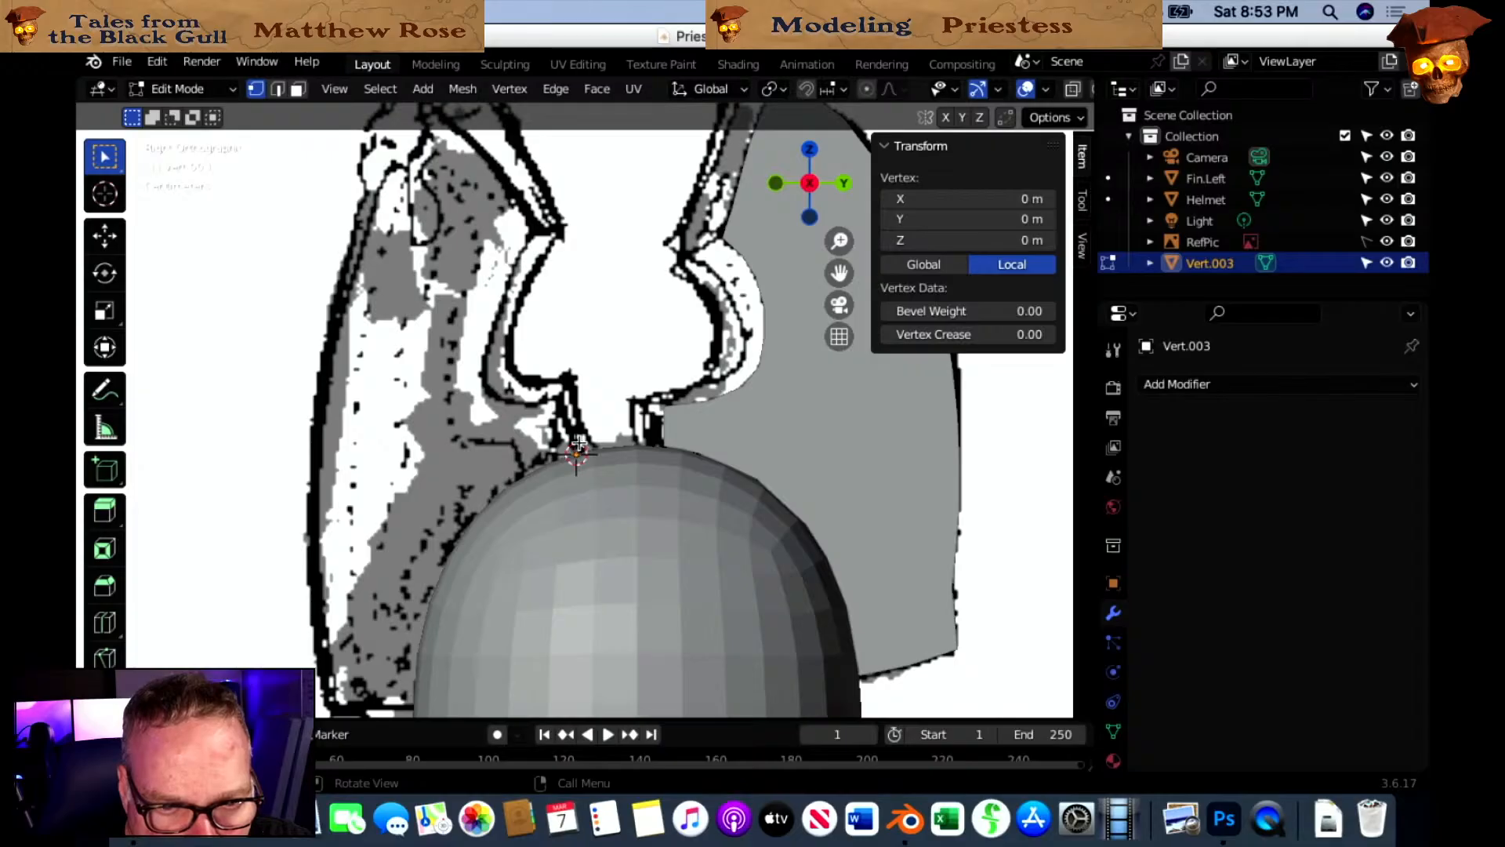
Move the vertex from the fin's base along the drawing's lower inner edge to about Y -0.059 m, Z 0.045 m.
key(g)
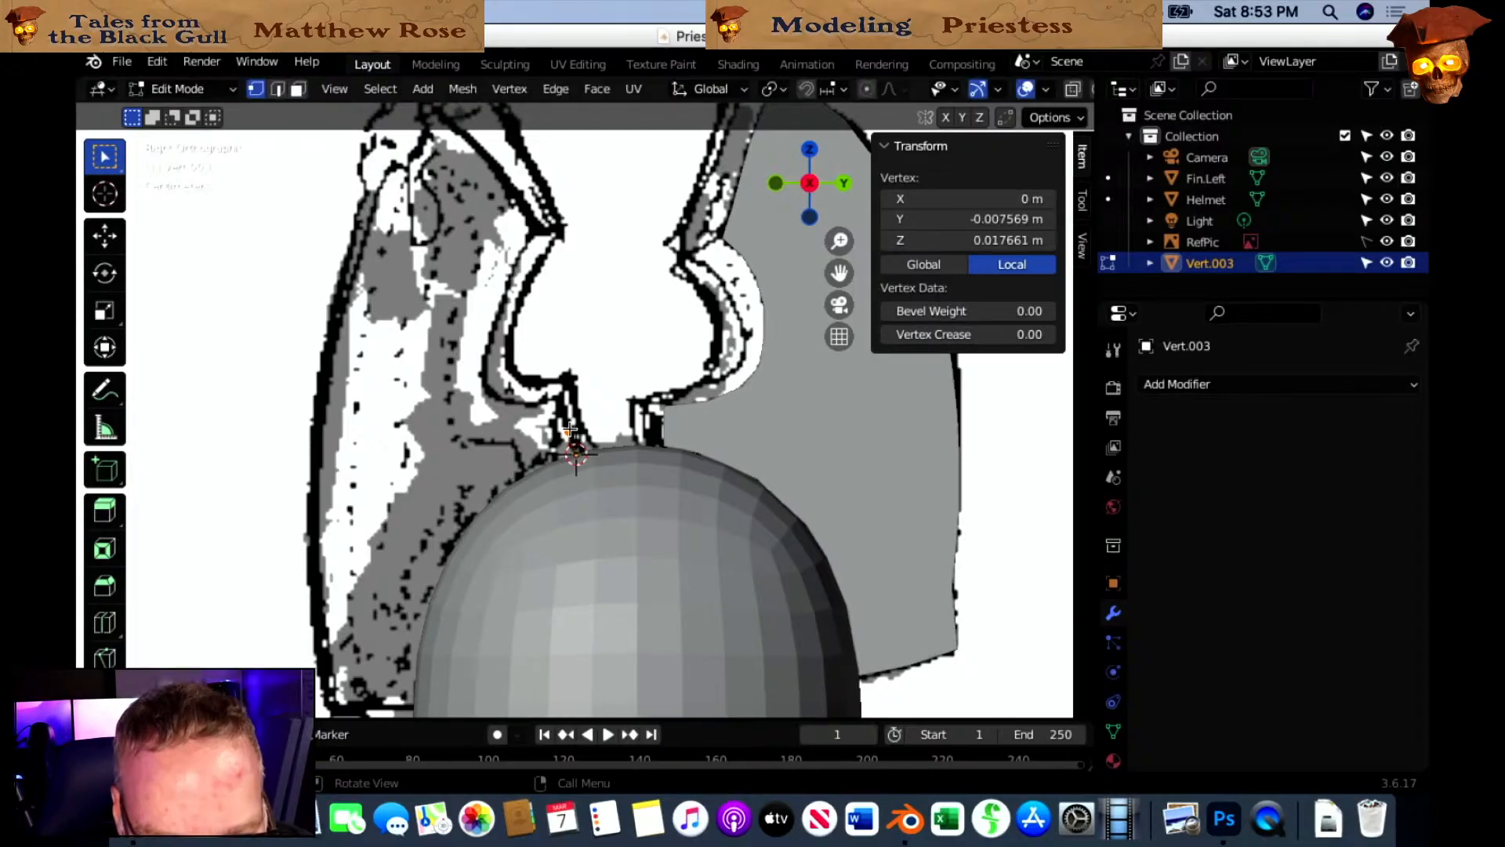
click(560, 396)
key(g)
click(560, 394)
key(g)
click(533, 398)
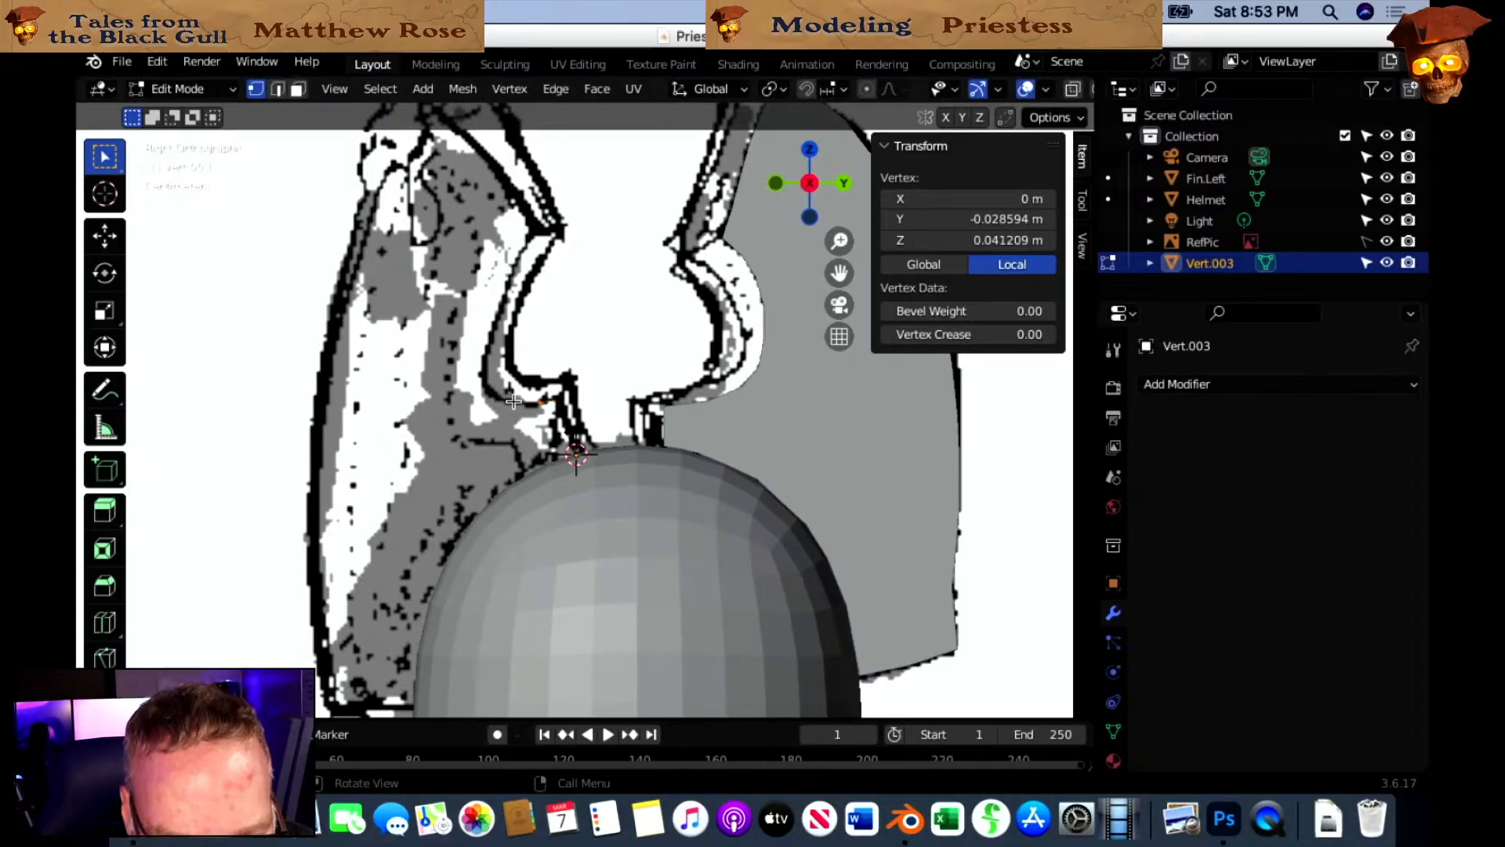
key(g)
click(471, 397)
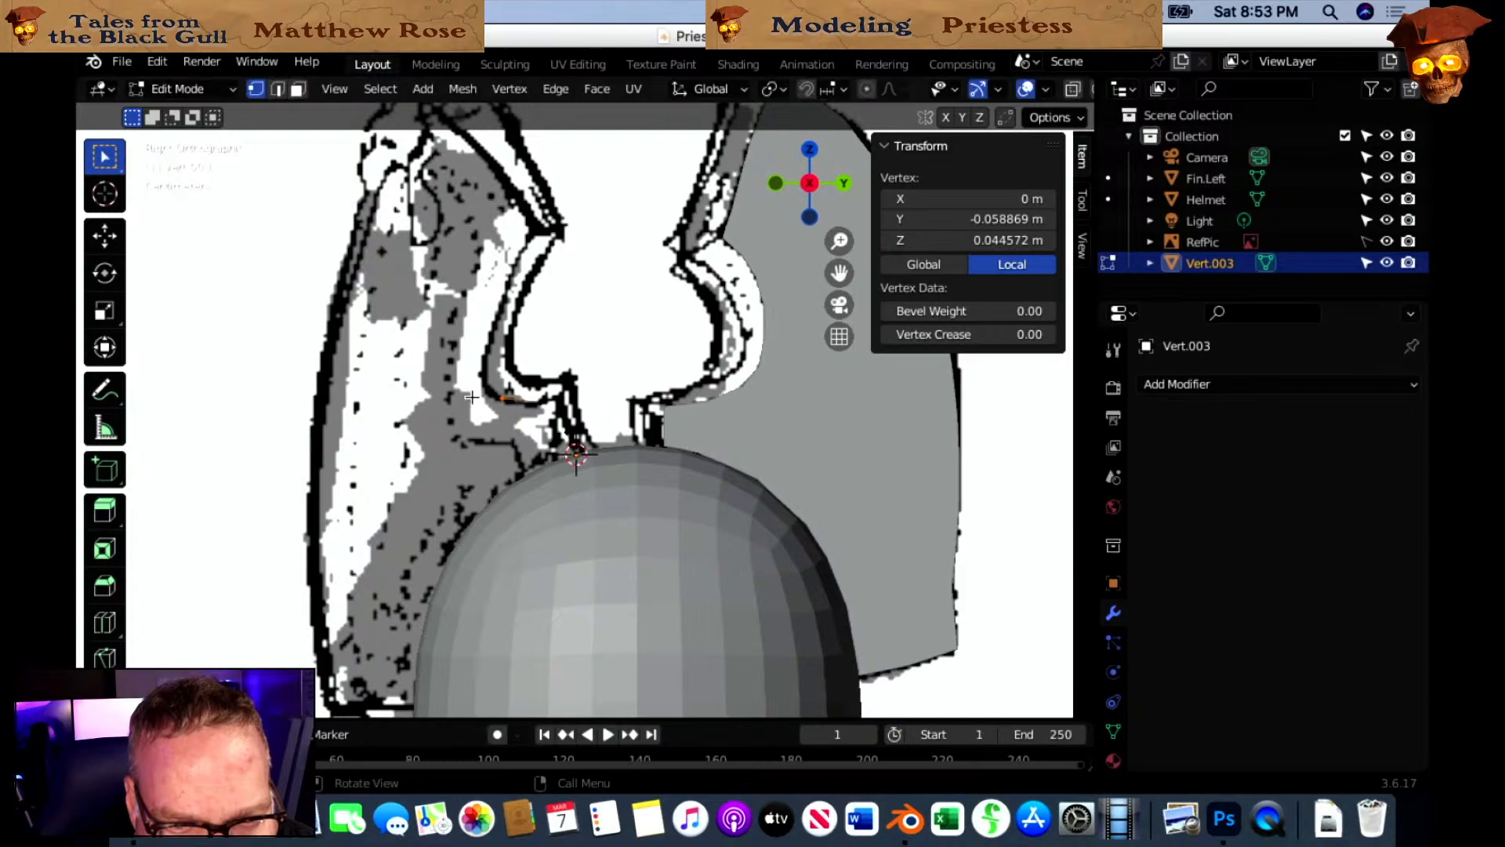
Move the vertex up the drawing's concave inner edge and on to the fin's upper end, about Y -0.121 m, Z 0.281 m.
key(g)
click(463, 346)
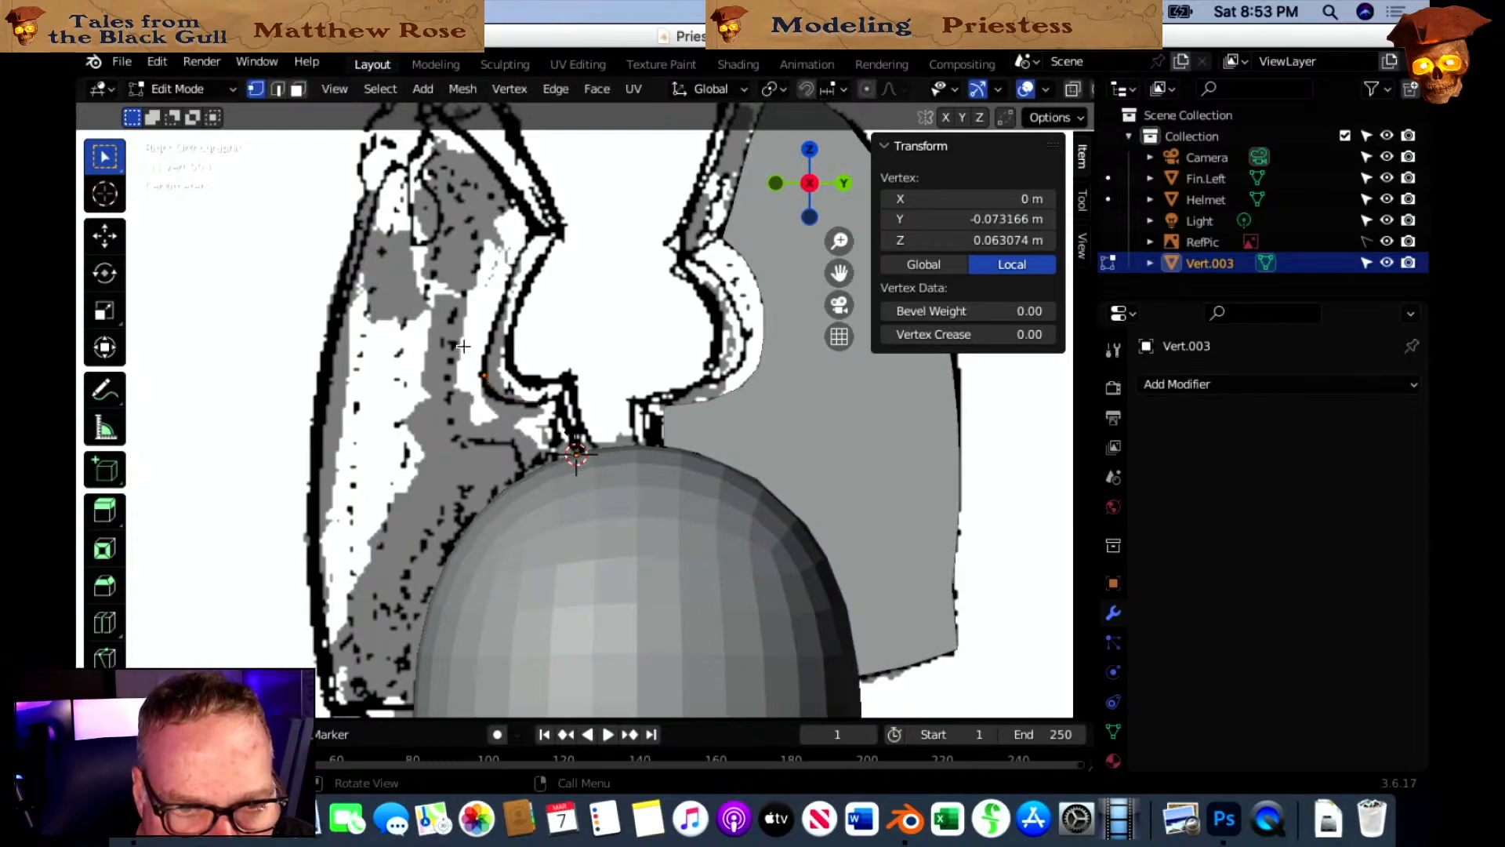
key(g)
click(510, 307)
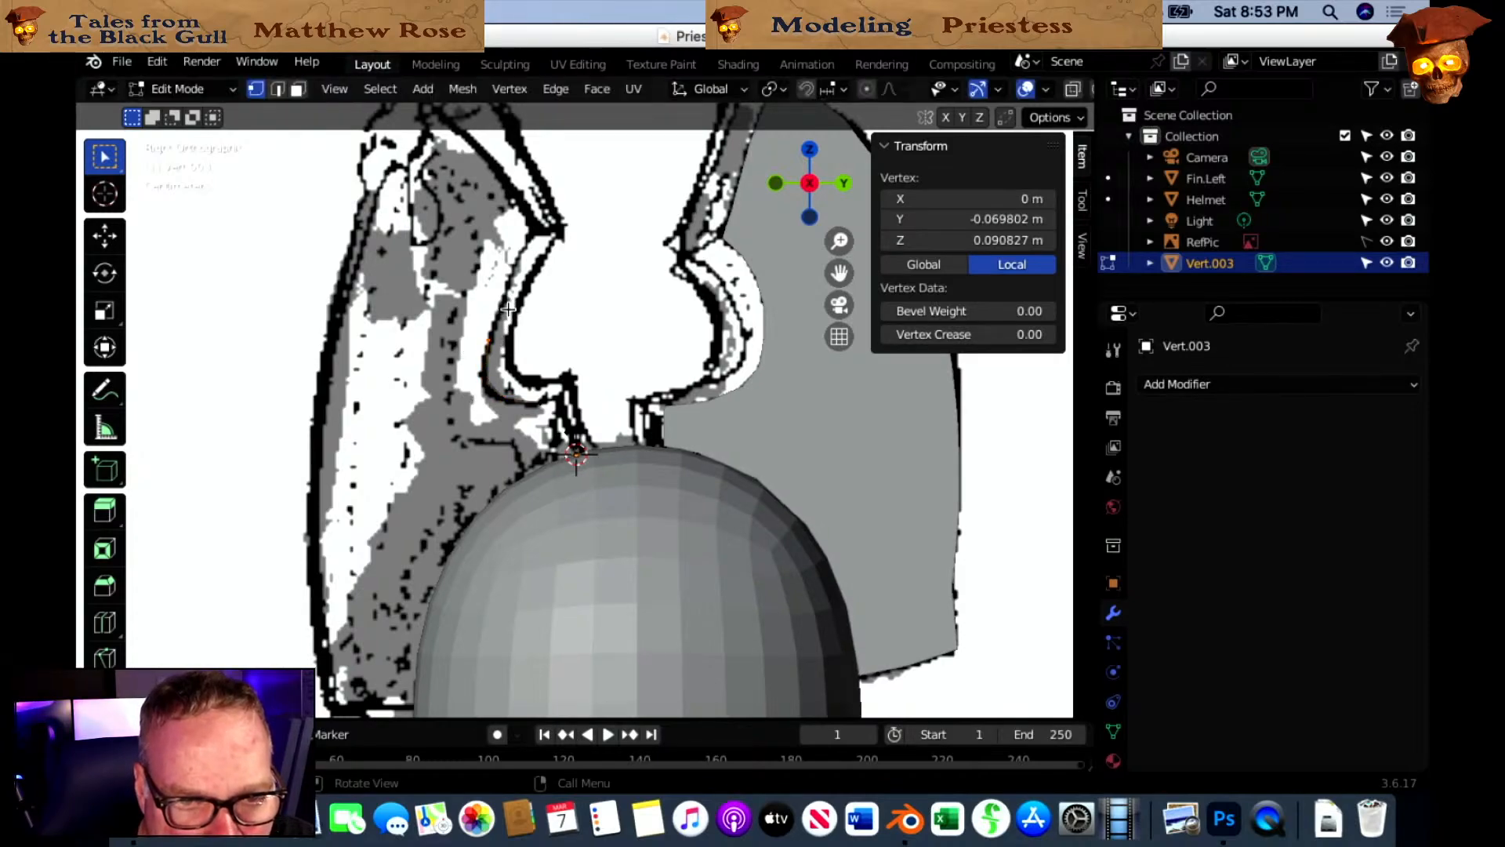
key(g)
key(g)
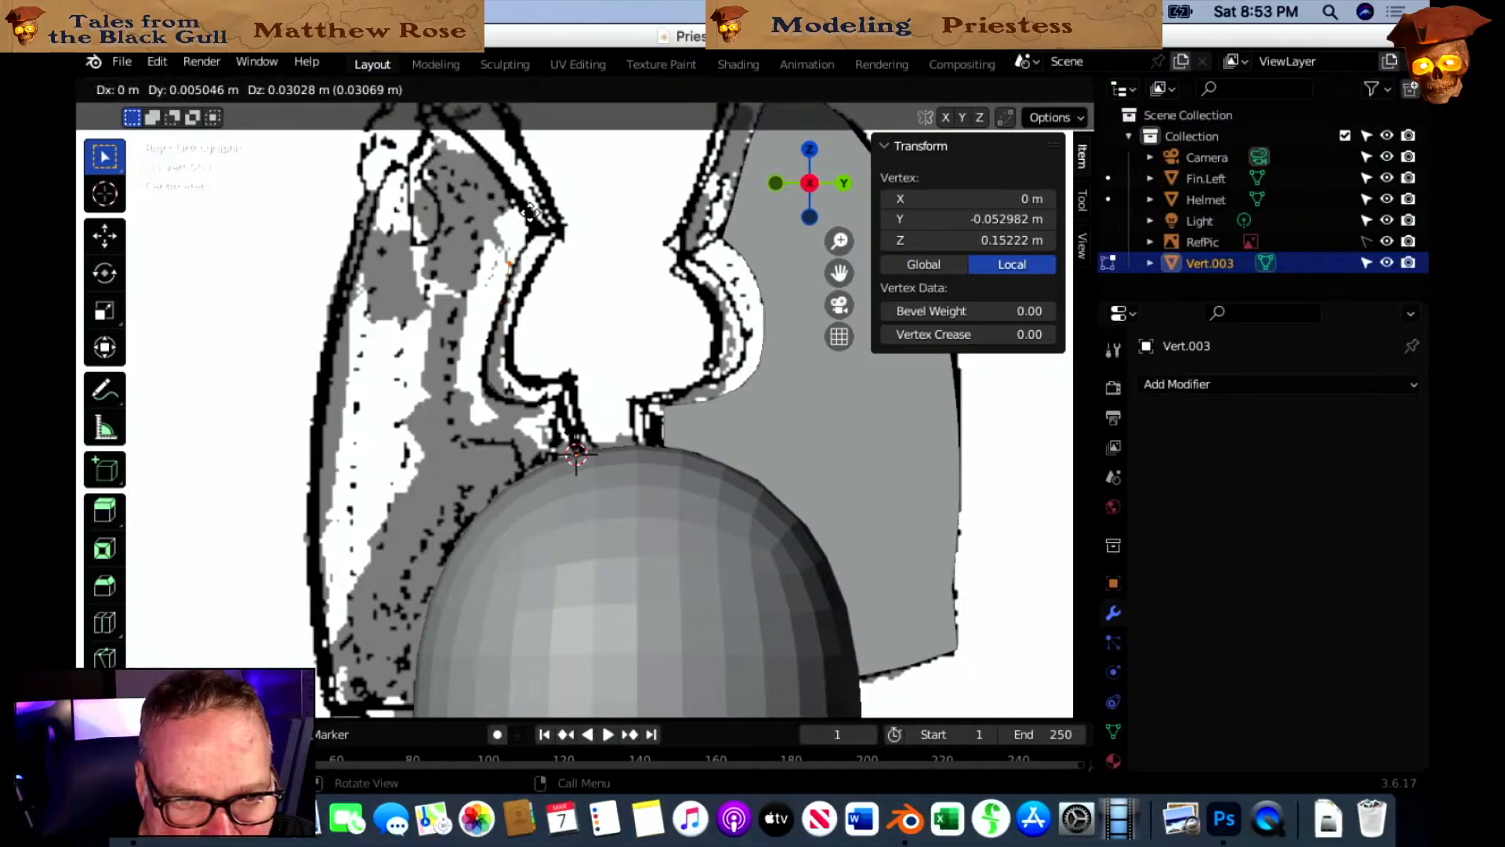
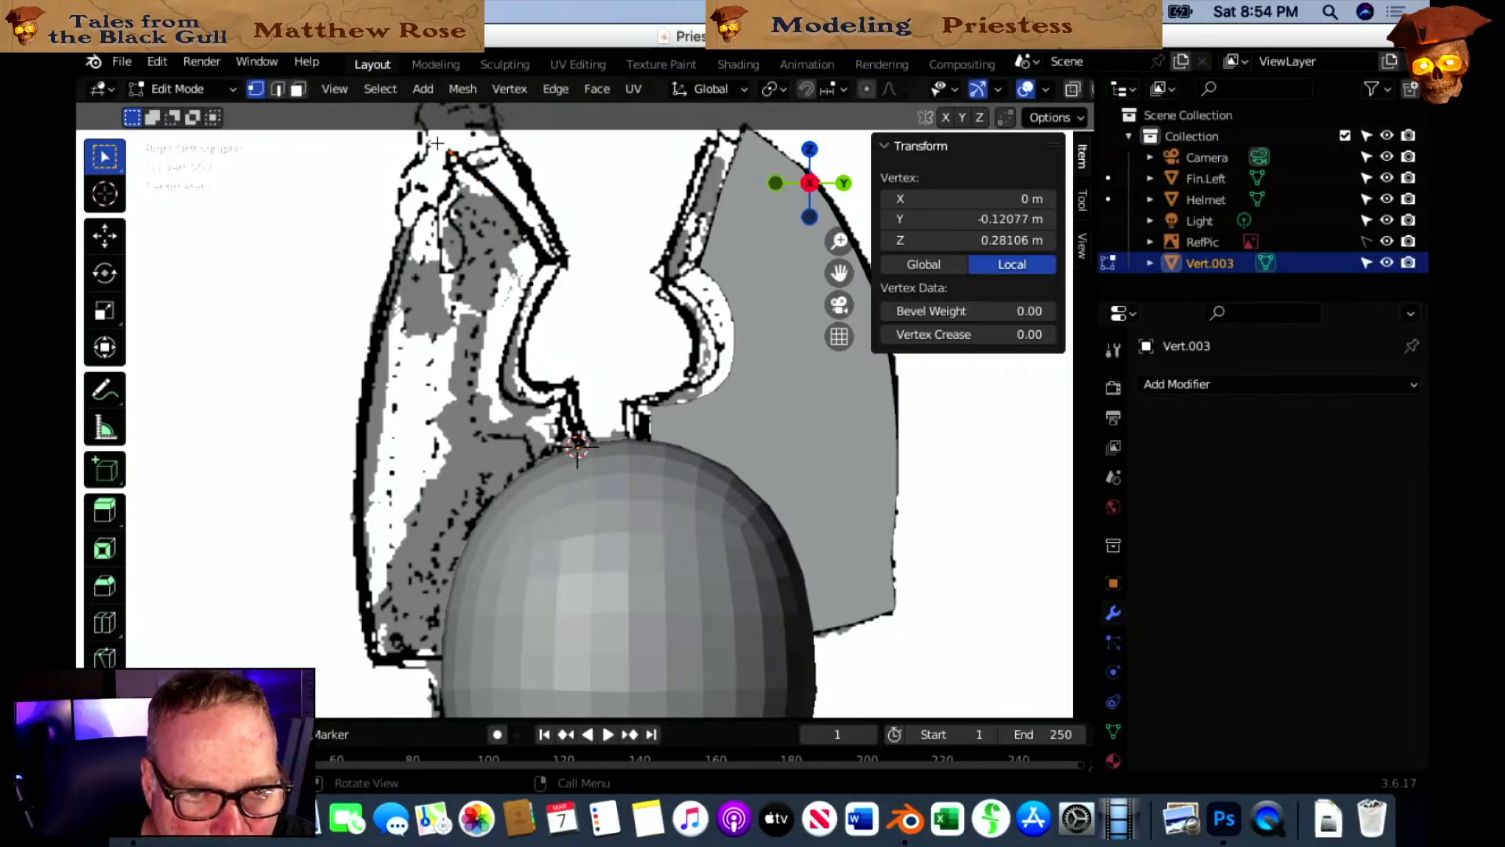
Extrude the outline's vertices from the fin's upper end down the drawing's outer edge to about Y -0.205 m, Z 0.003 m.
click(398, 239)
key(g)
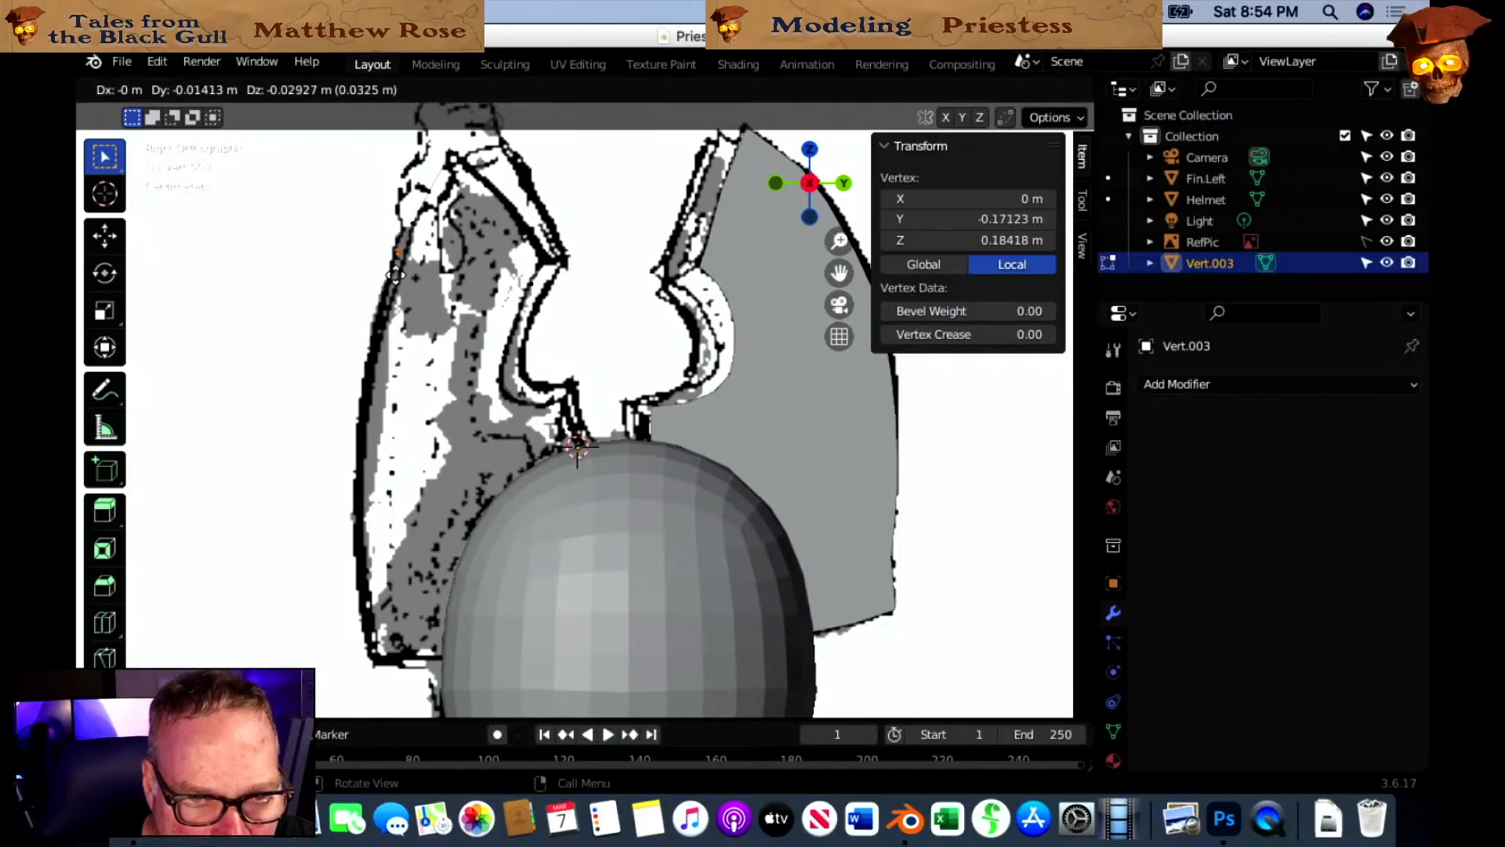
click(395, 292)
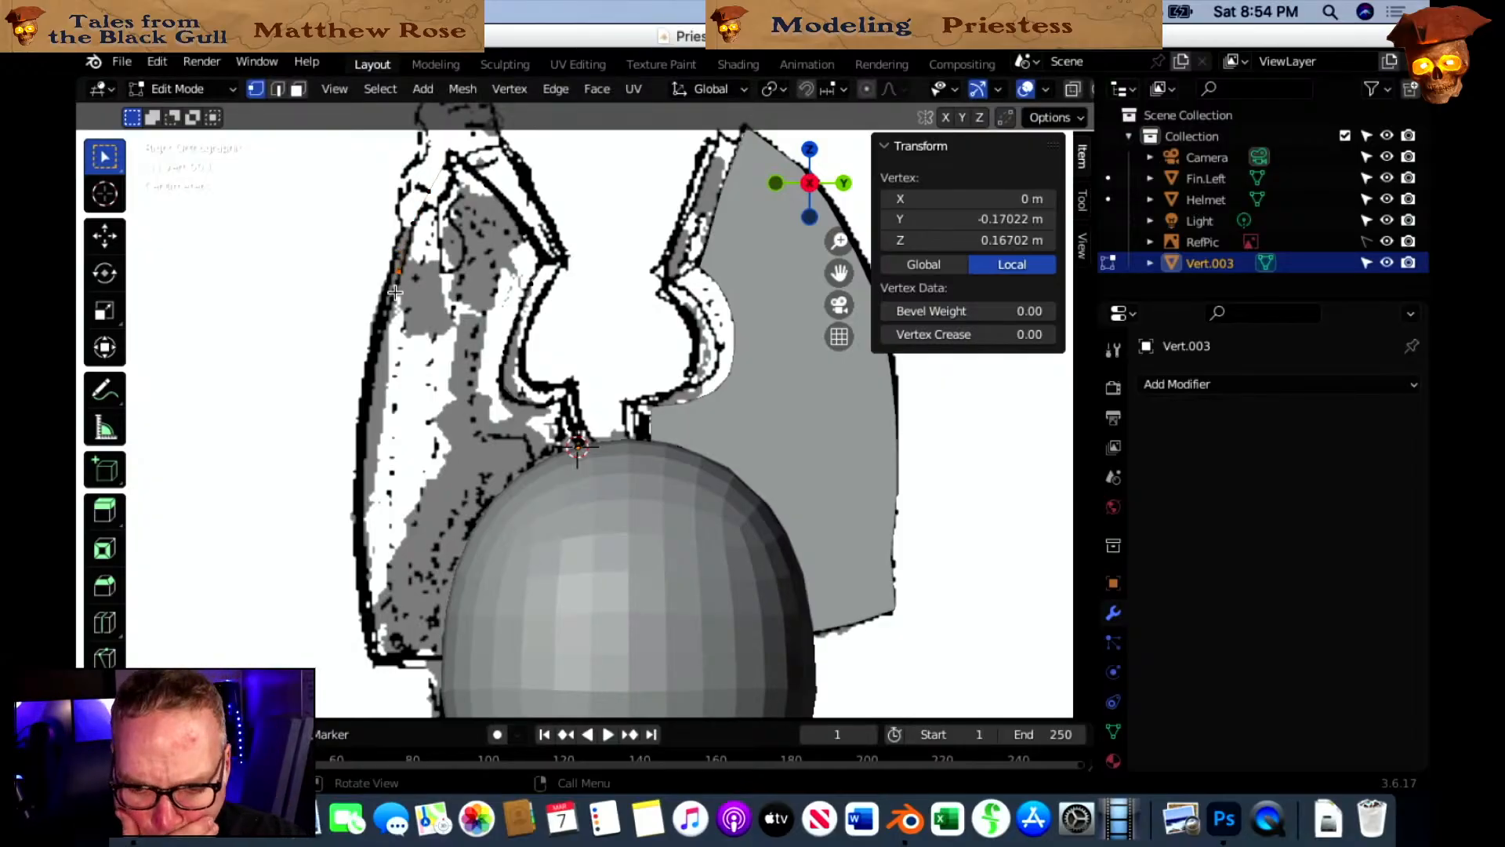
key(g)
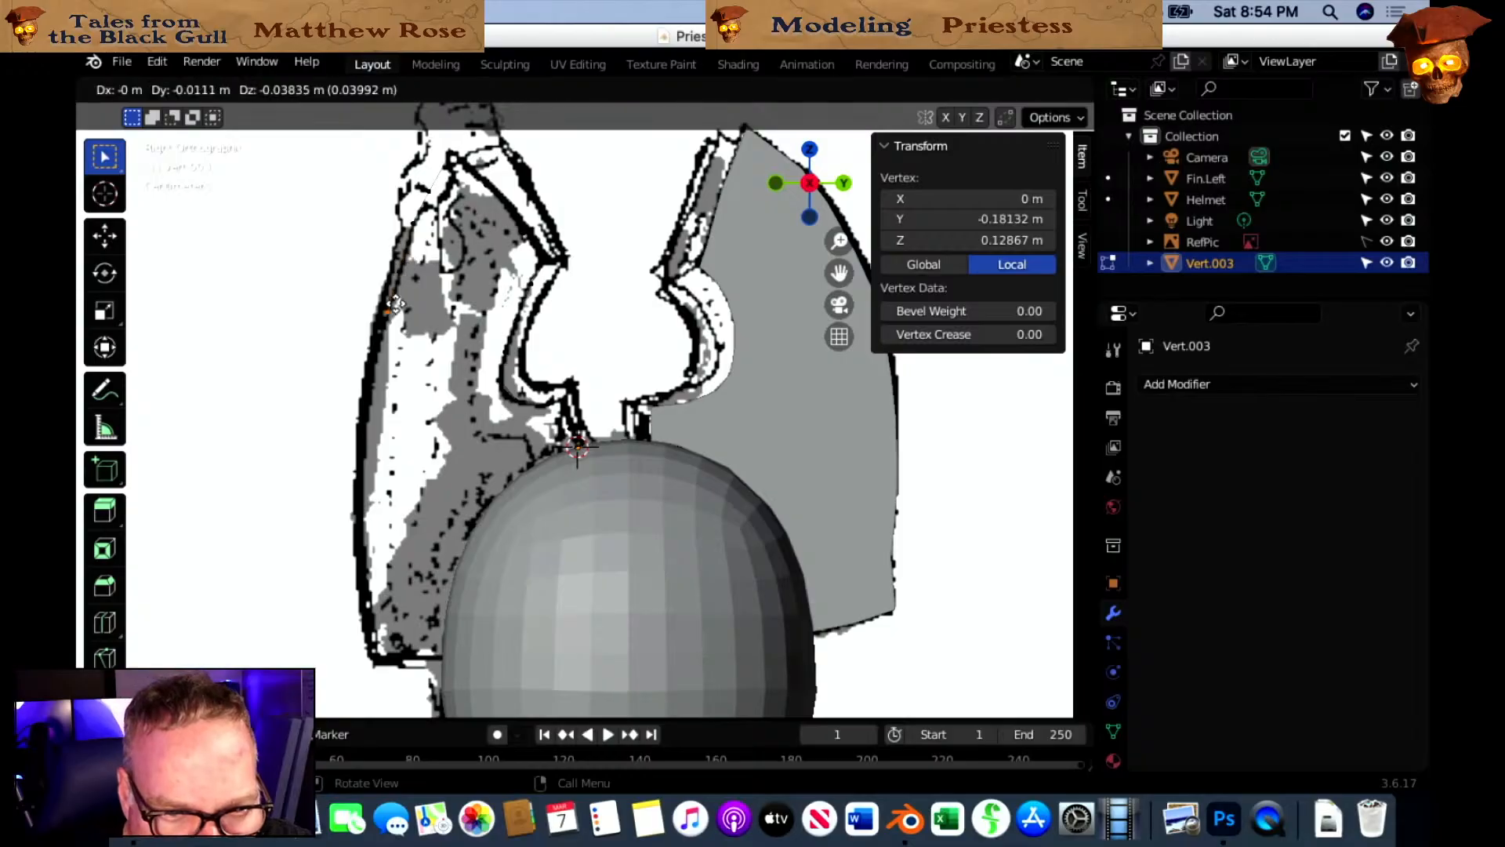
click(382, 375)
key(g)
click(382, 433)
key(g)
click(384, 446)
Continue extruding vertices down the outer edge to the fin's lower outer corner, about Y -0.195 m, Z -0.206 m.
key(g)
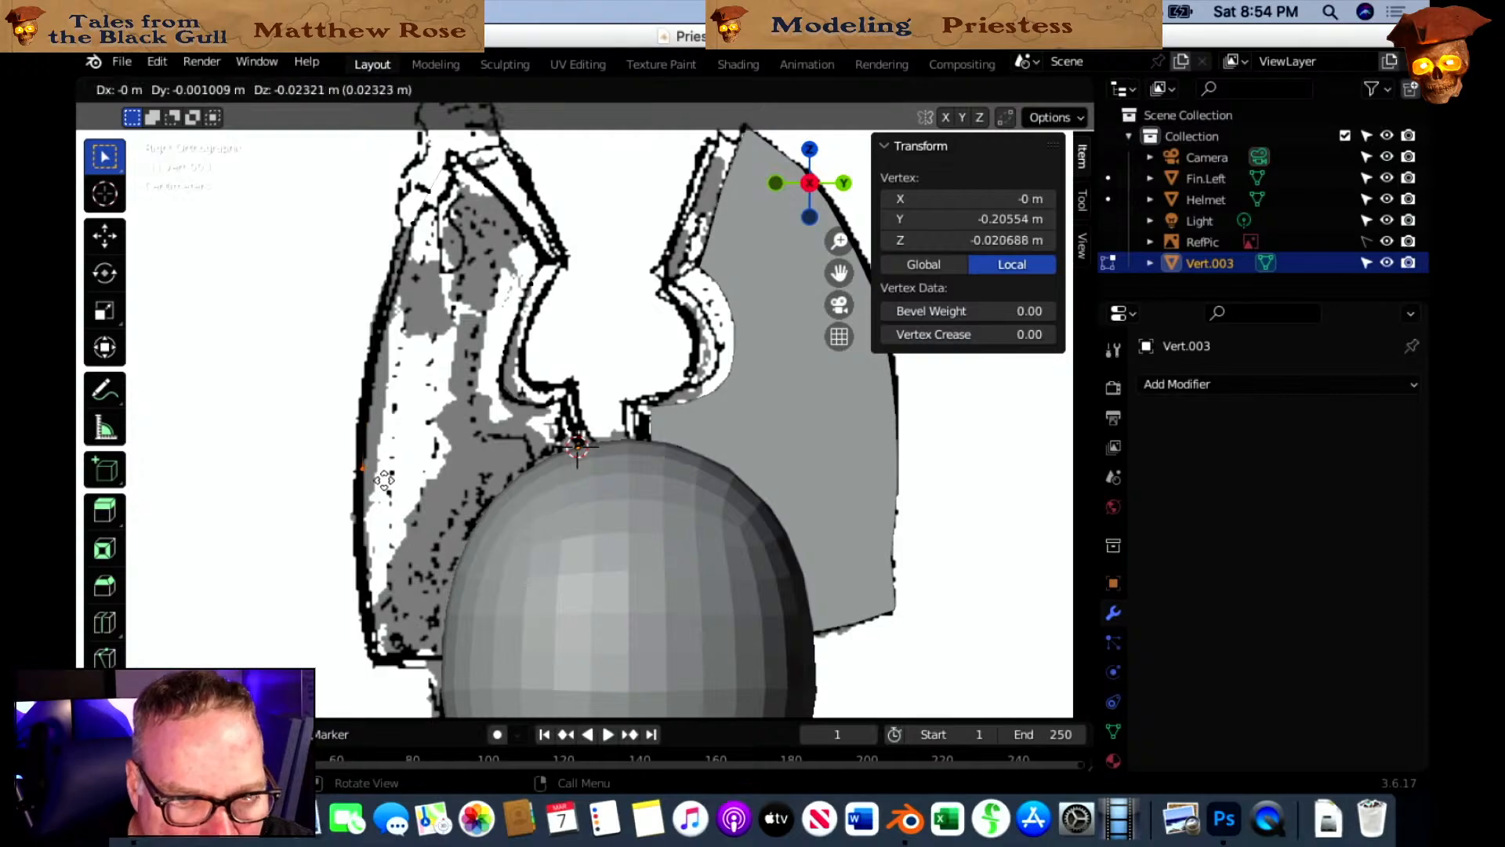
click(386, 528)
key(g)
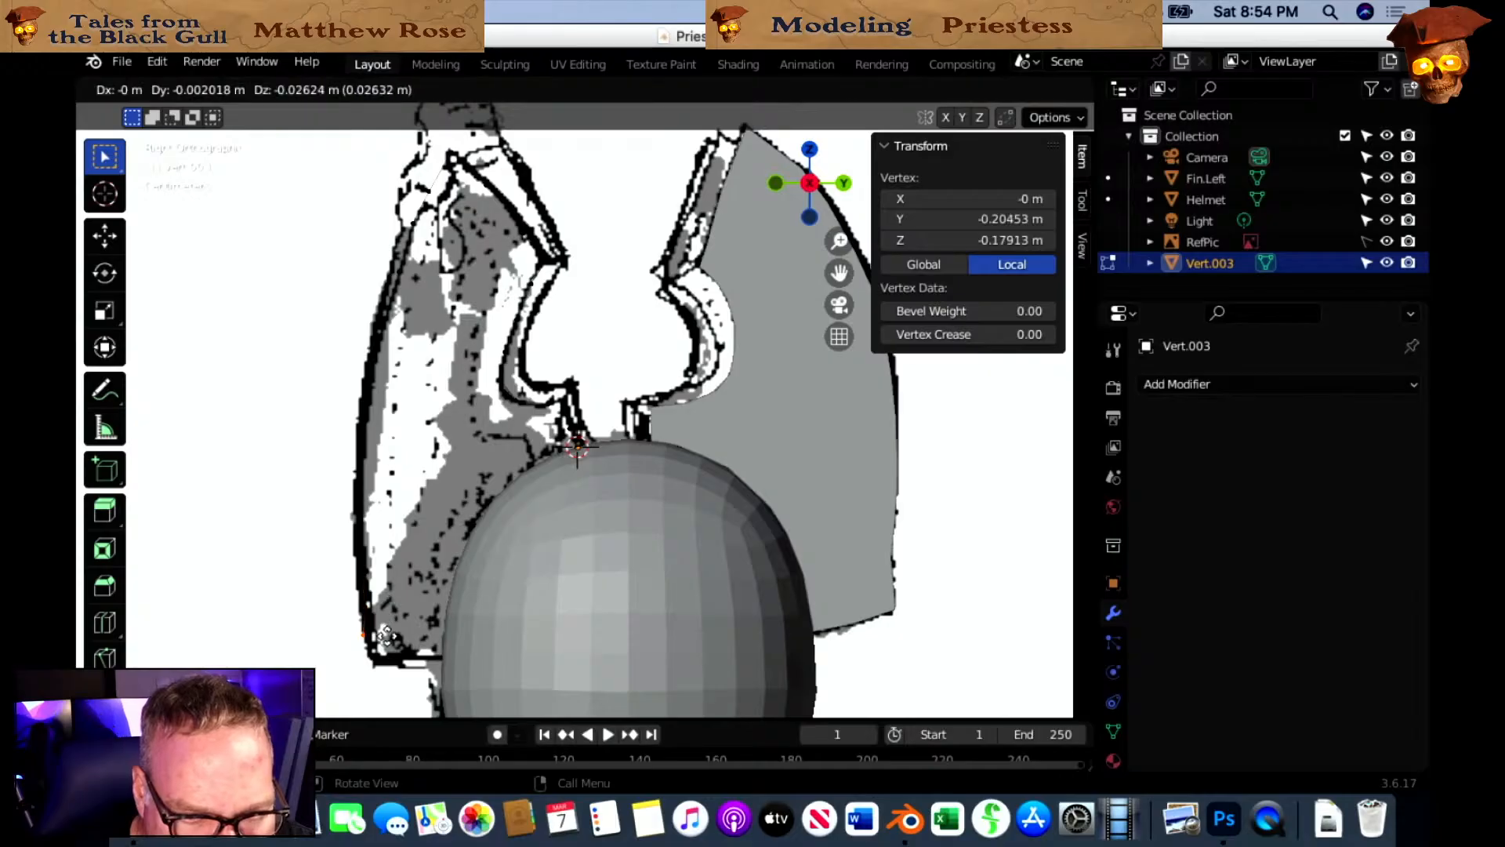
click(396, 661)
Extrude vertices across the fin's bottom edge and up the helmet's side to about Y -0.099 m, Z -0.078 m.
key(g)
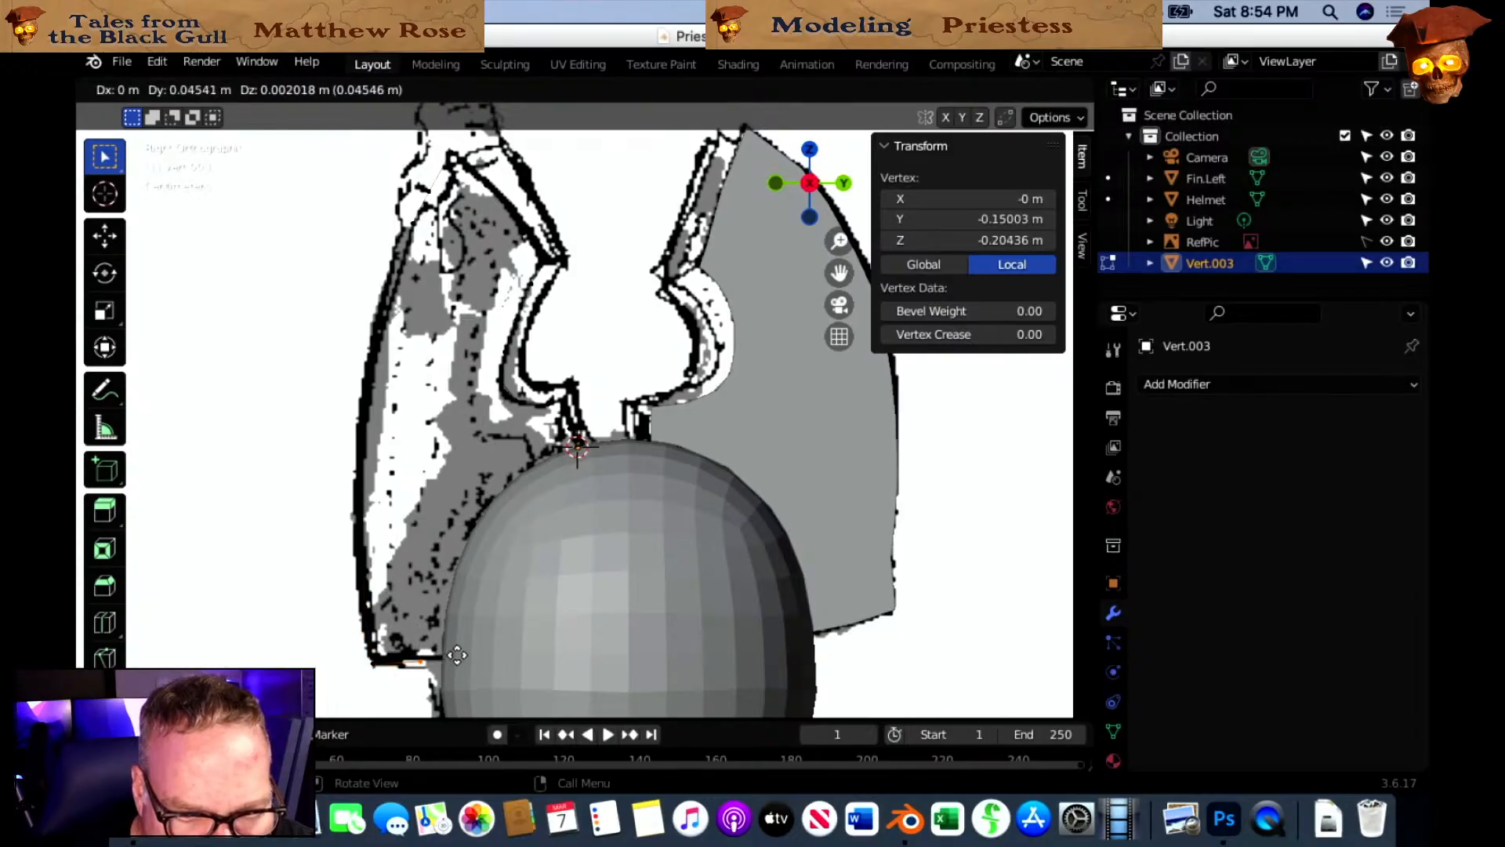
click(478, 603)
key(g)
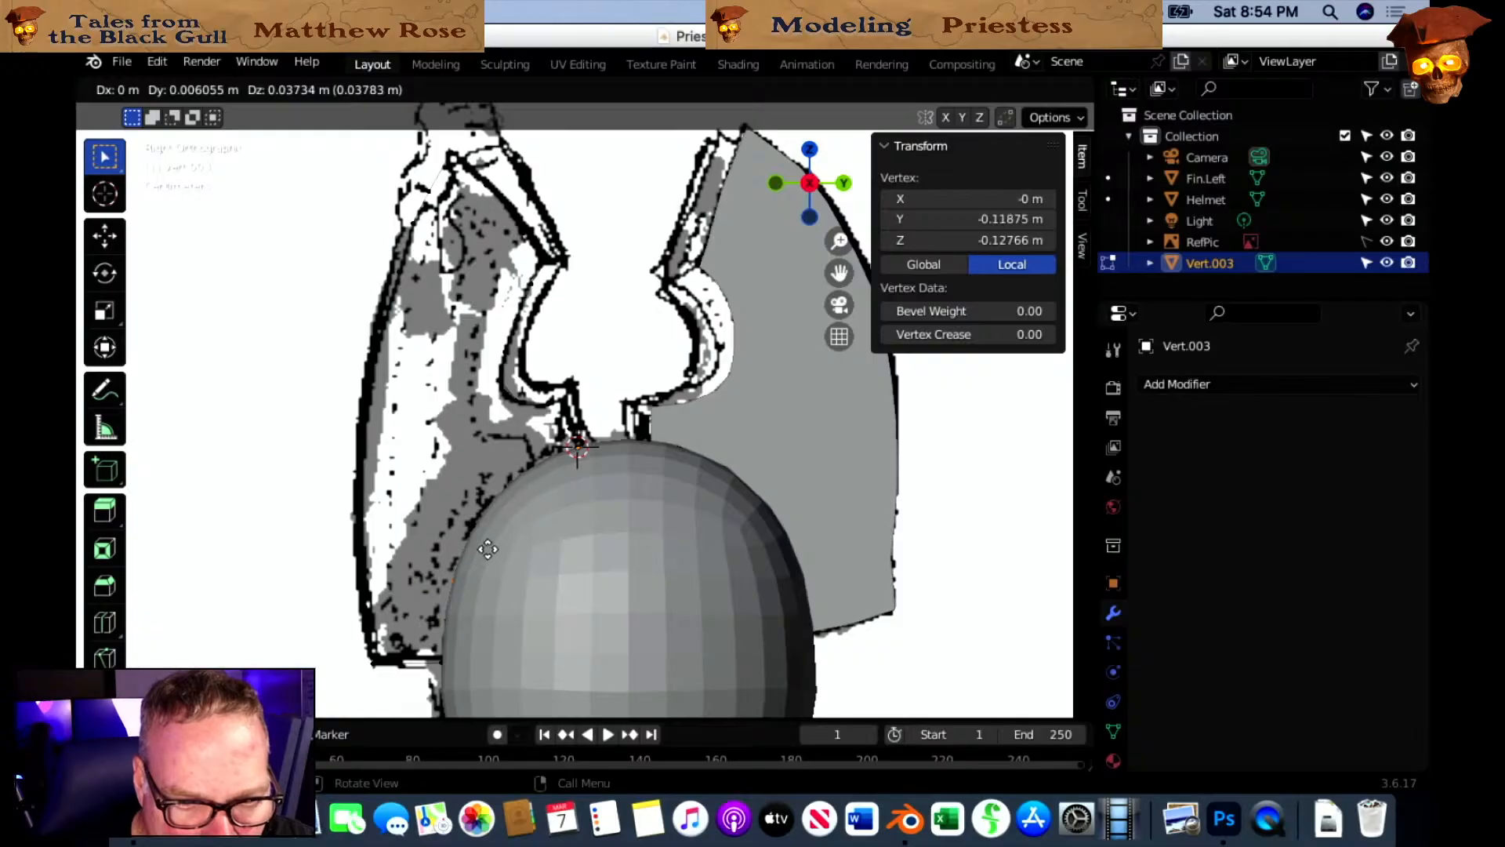
click(490, 540)
key(g)
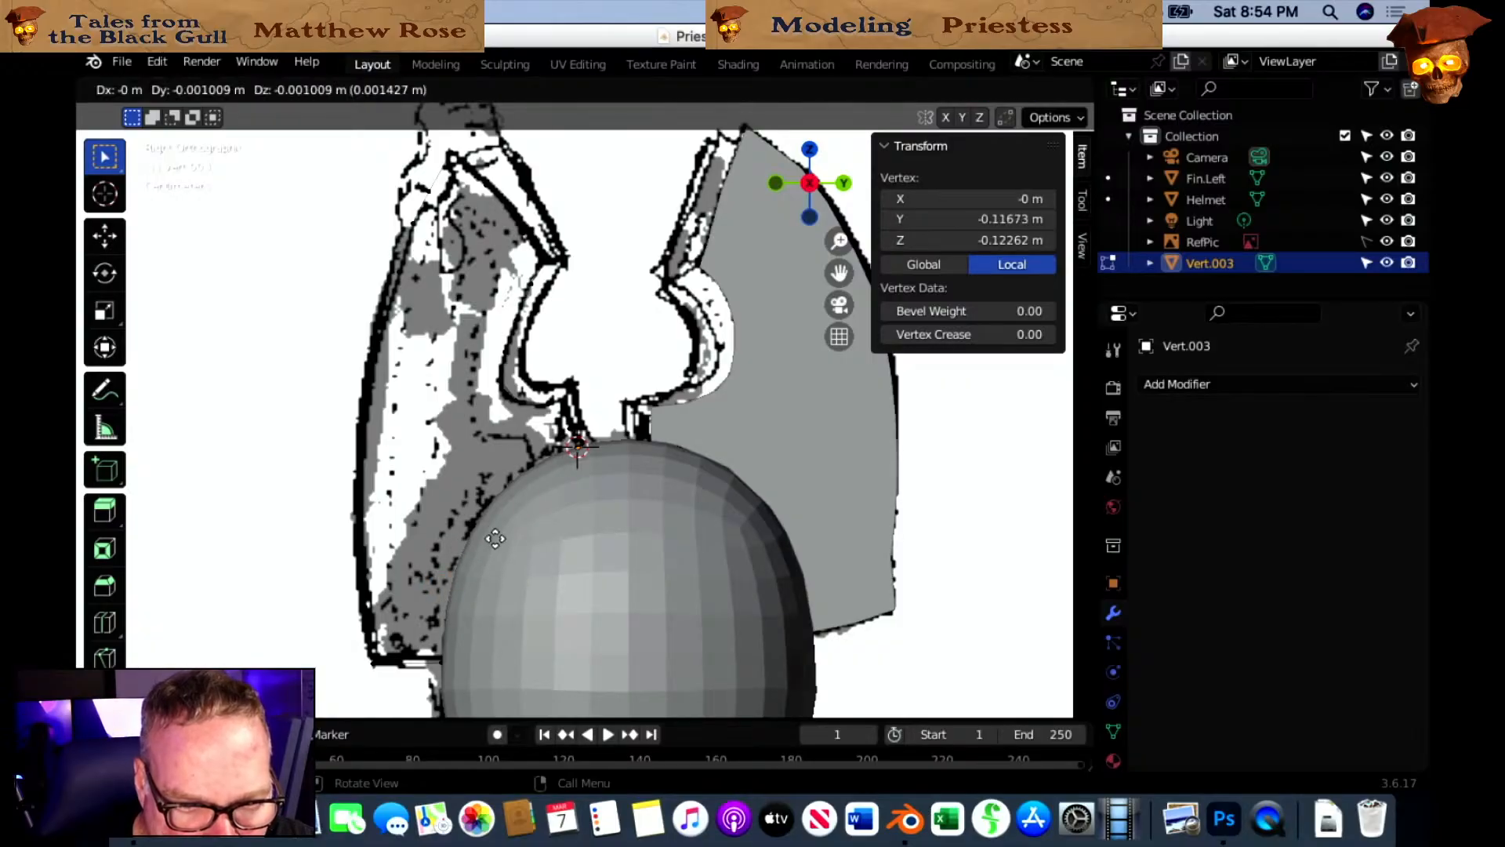
click(513, 500)
Extrude vertices along the helmet's upper curve back to the starting vertex at the fin's base, about Y 0 m, Z -0.001 m.
key(g)
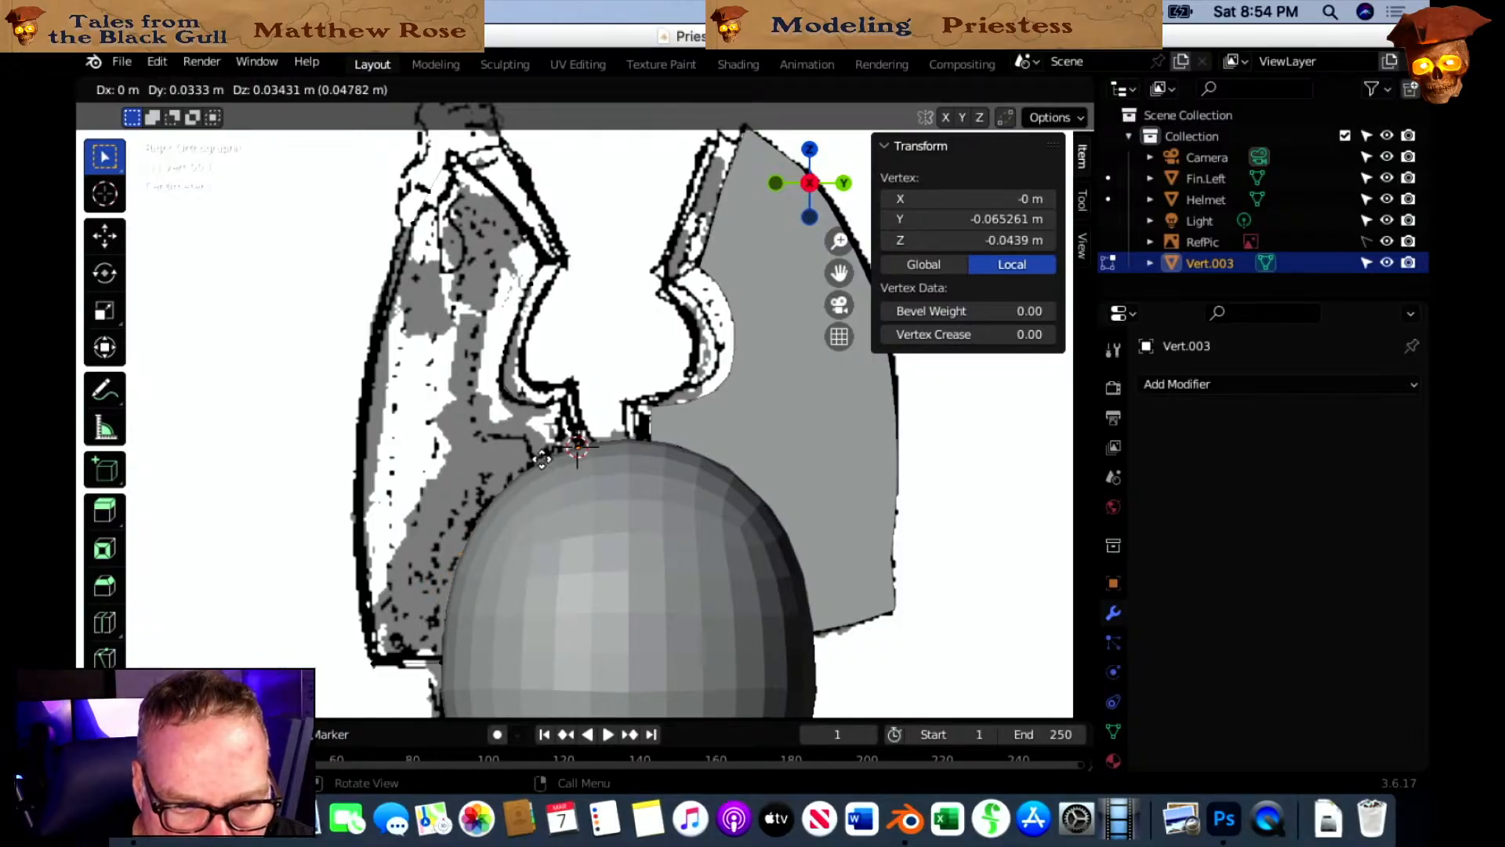
click(545, 455)
key(g)
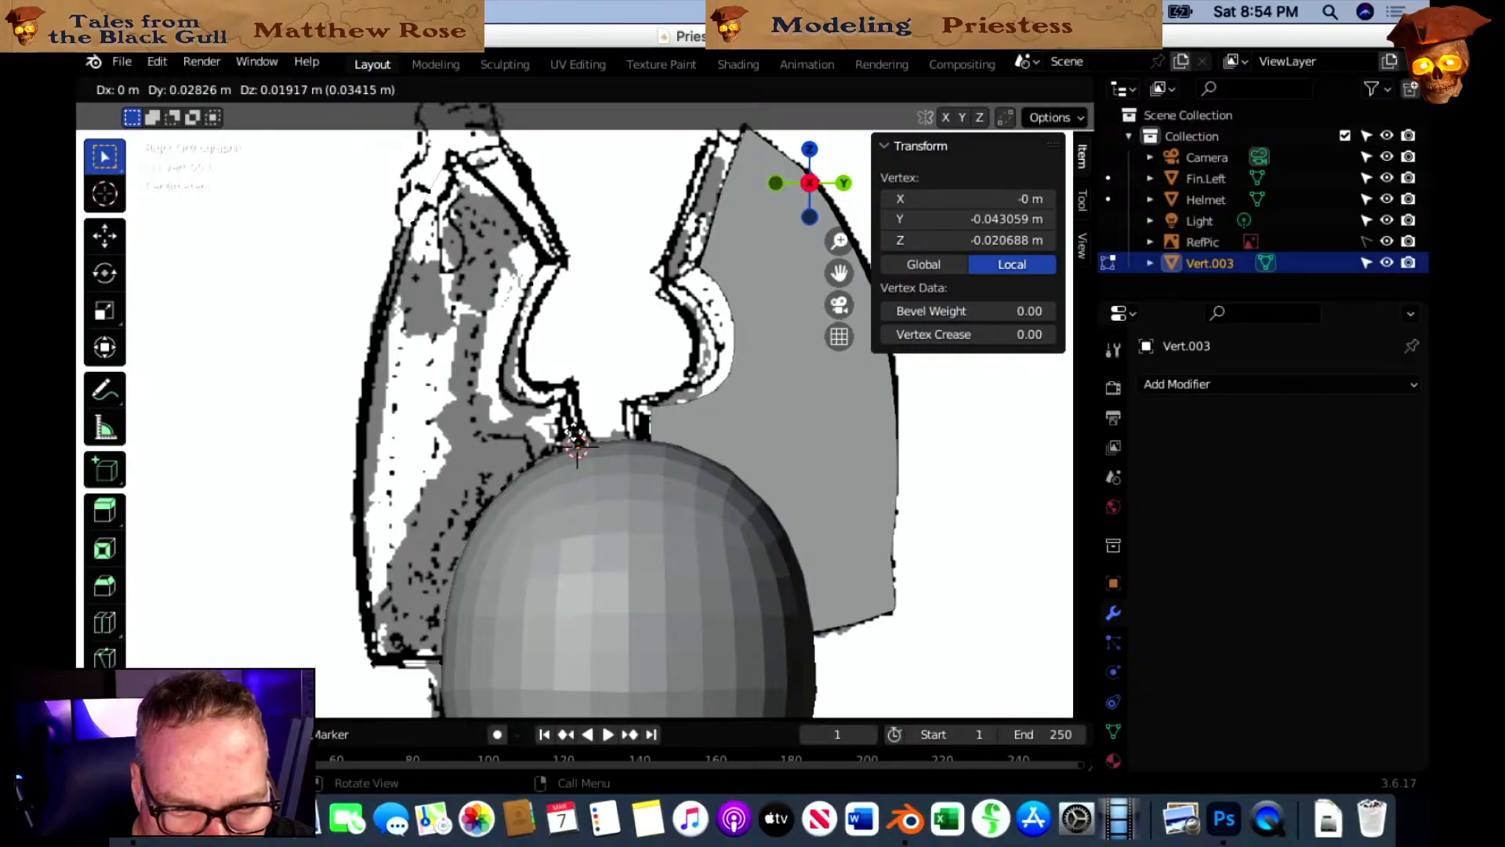
click(584, 424)
key(g)
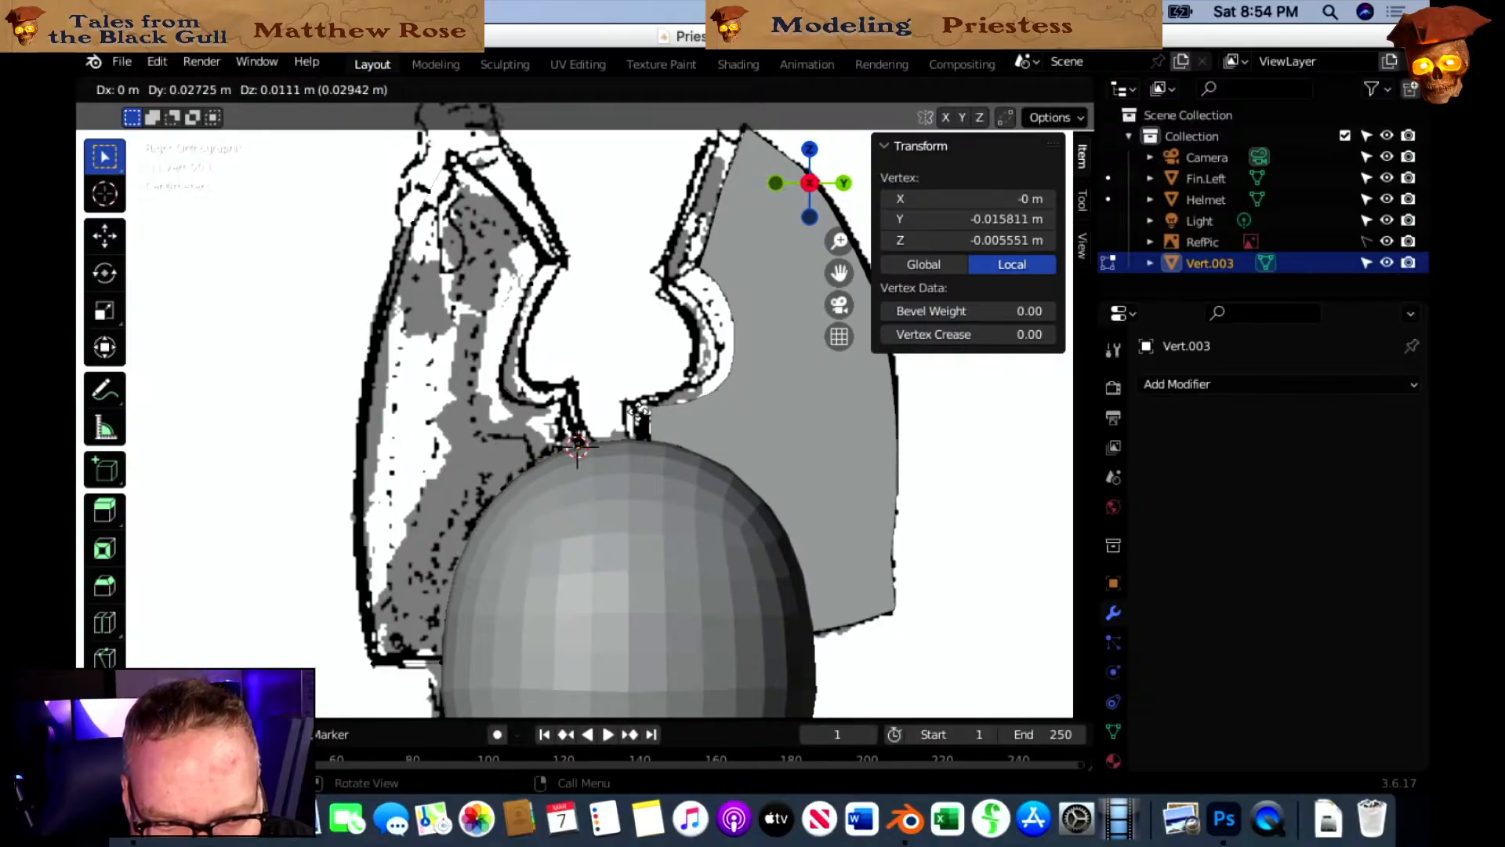
click(641, 409)
key(g)
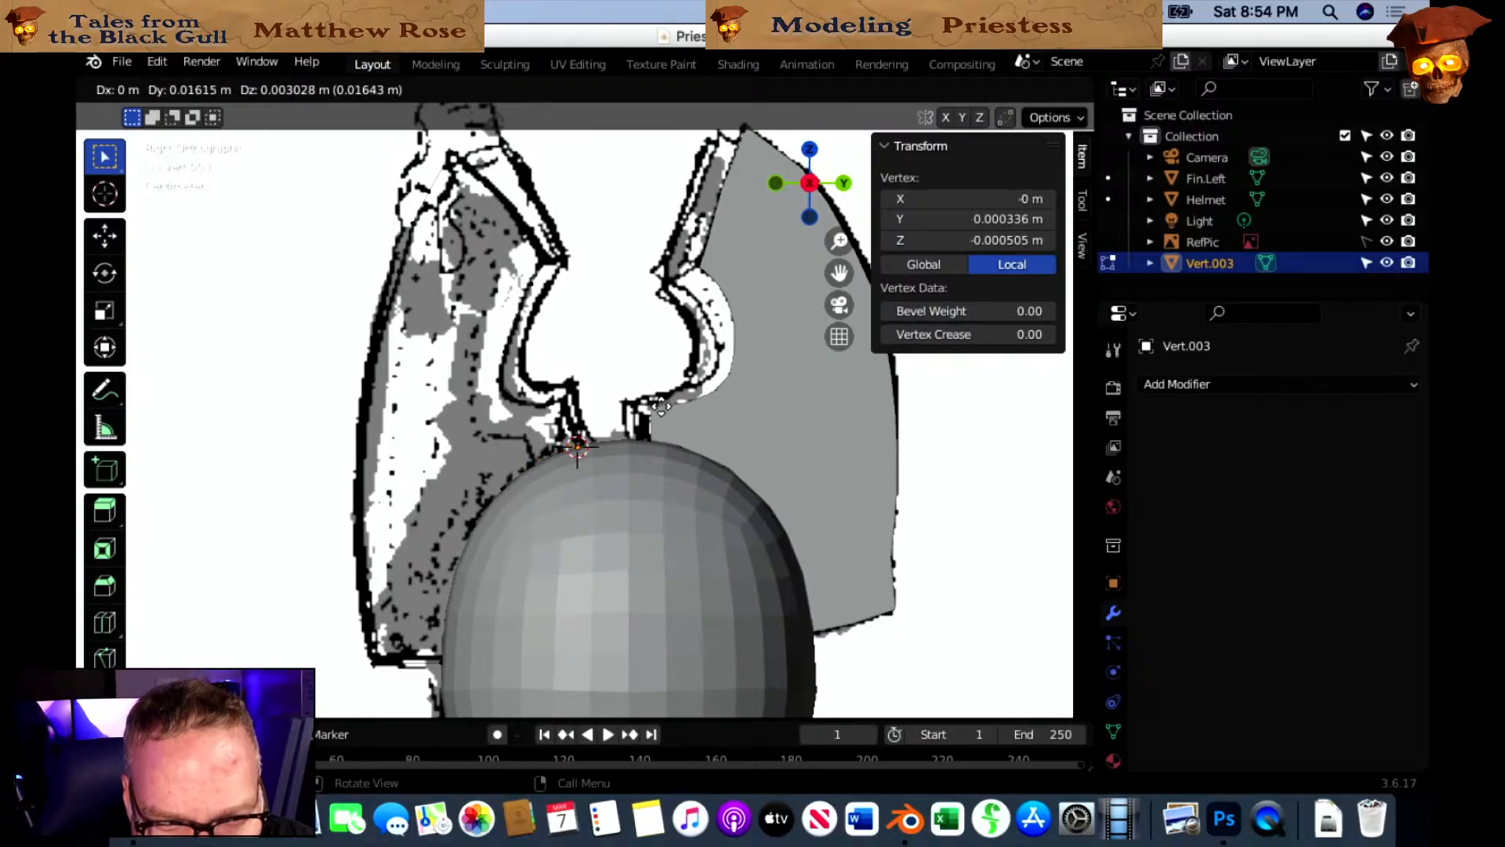
click(661, 406)
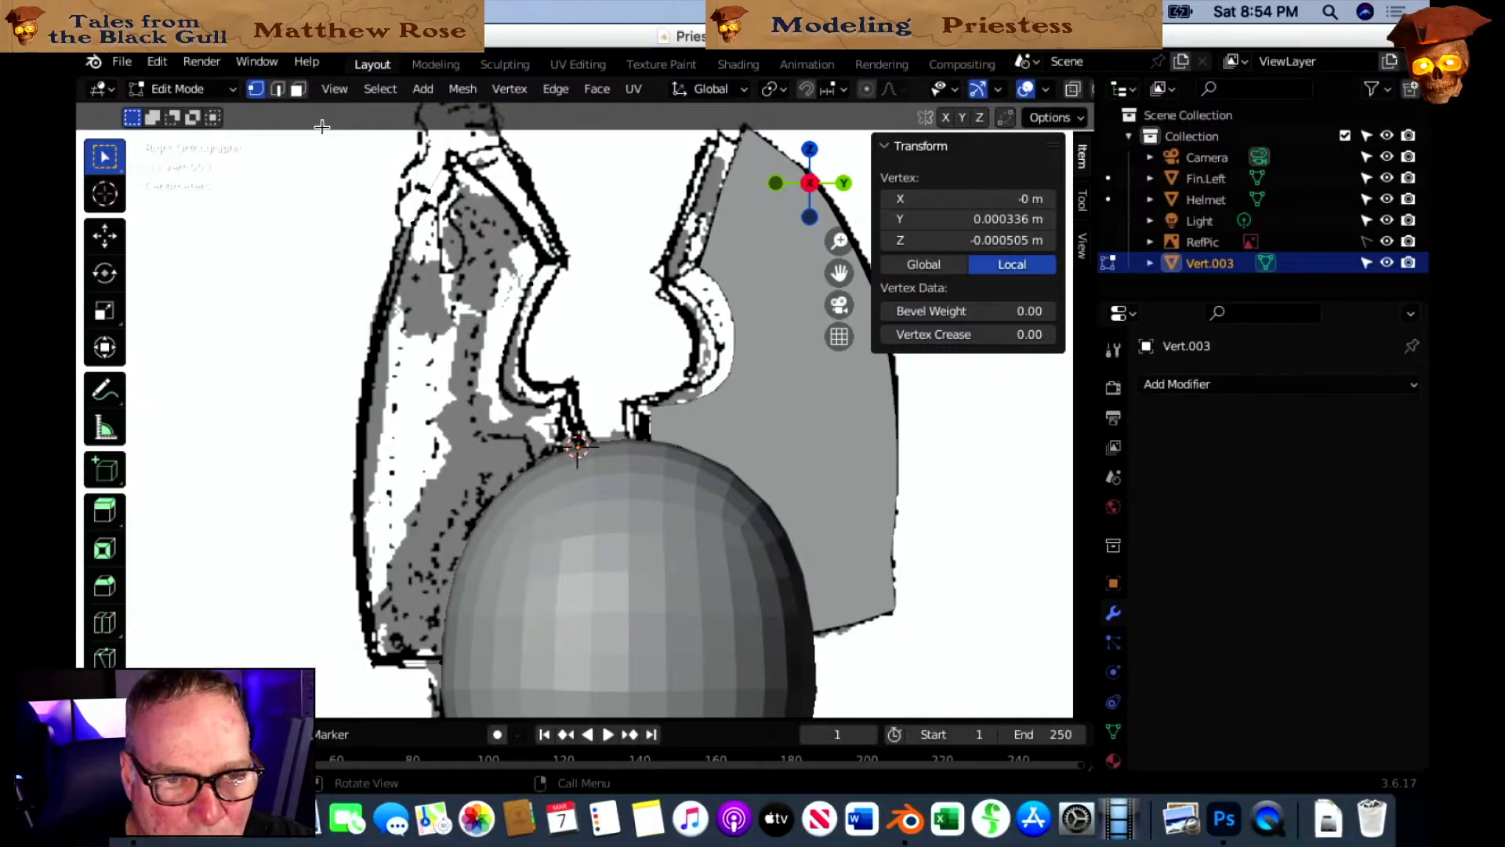
Hide the RefPic image and rename the new outline object as Fin.right.
click(1385, 242)
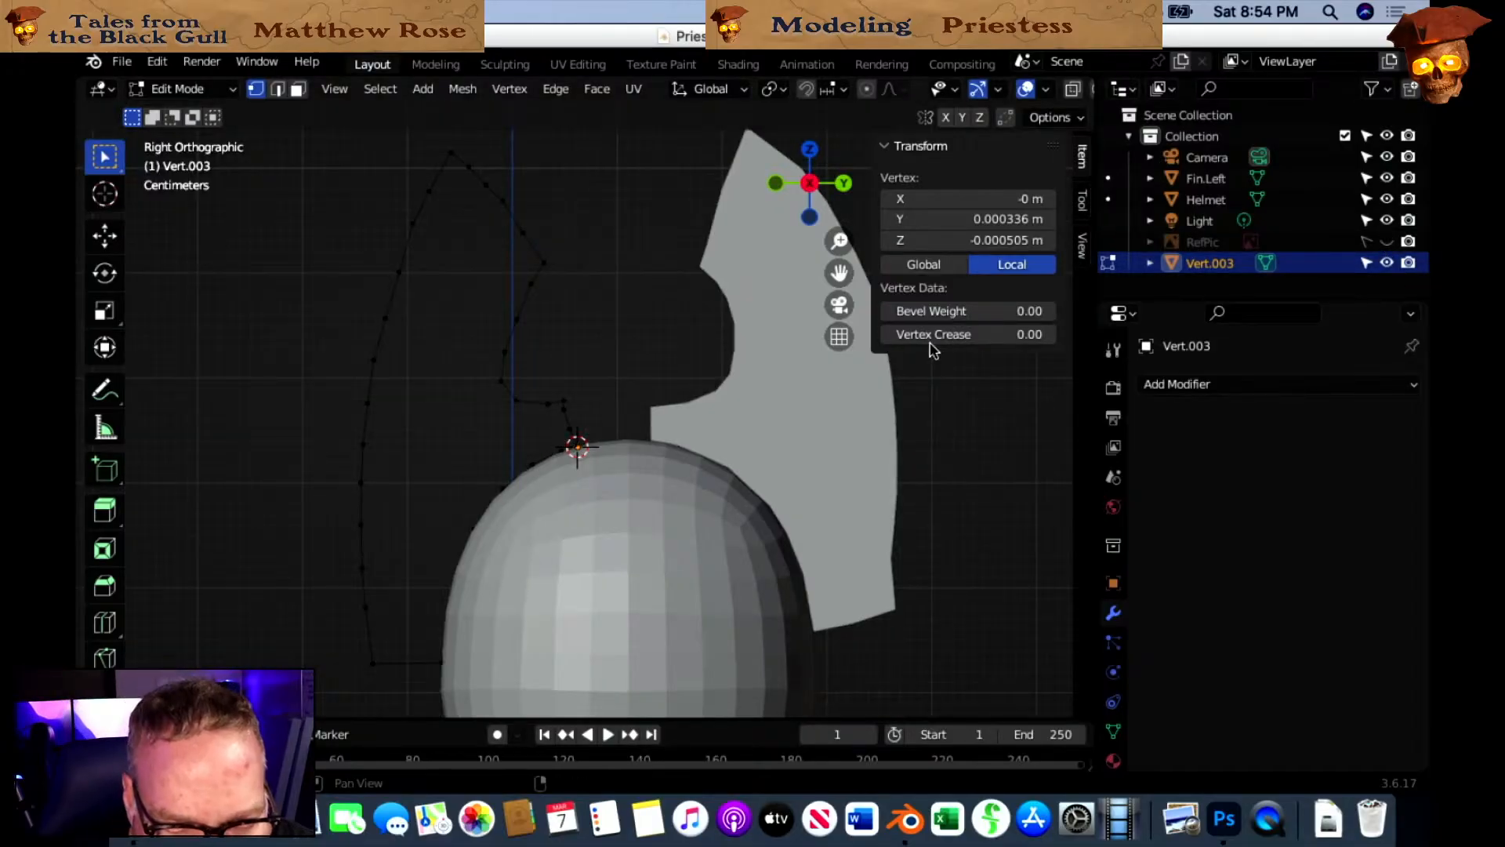
double_click(1211, 265)
text(Fin.)
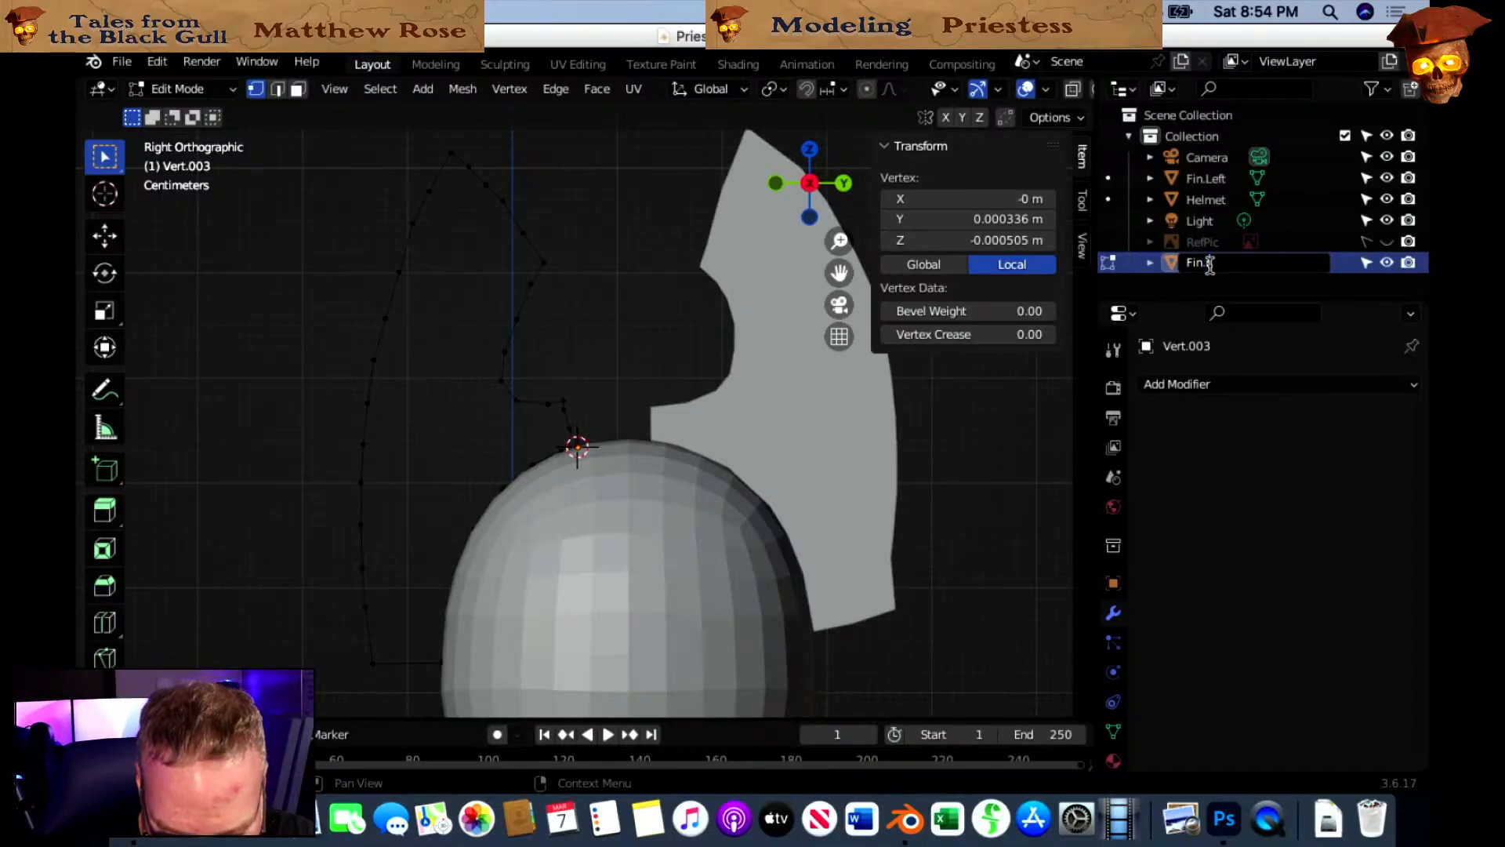
key(Return)
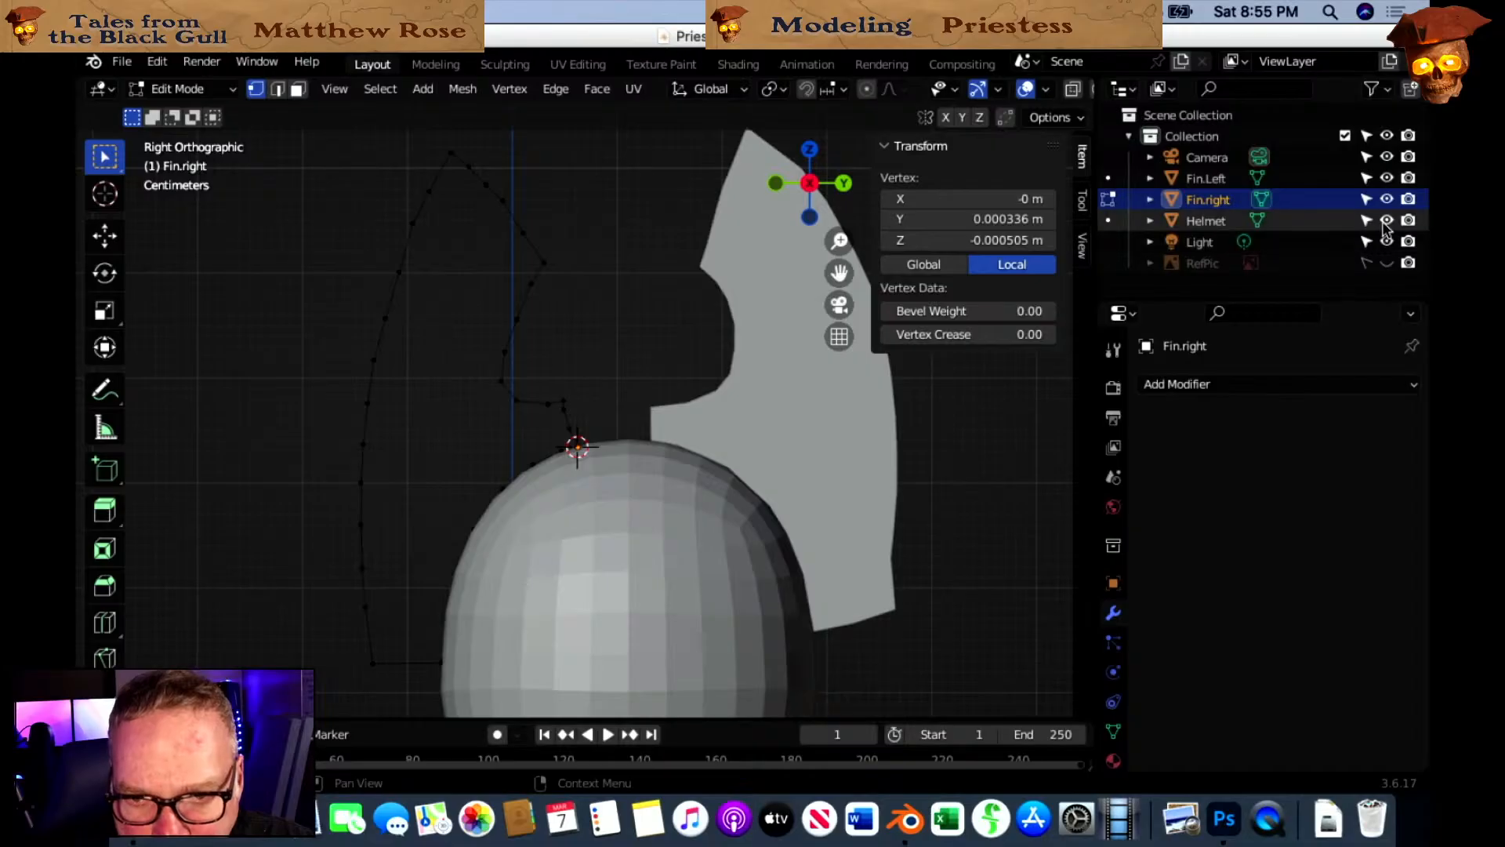
With the helmet hidden, fill Fin.right's whole outline loop with a face and compare it with the RefPic drawing.
click(1387, 220)
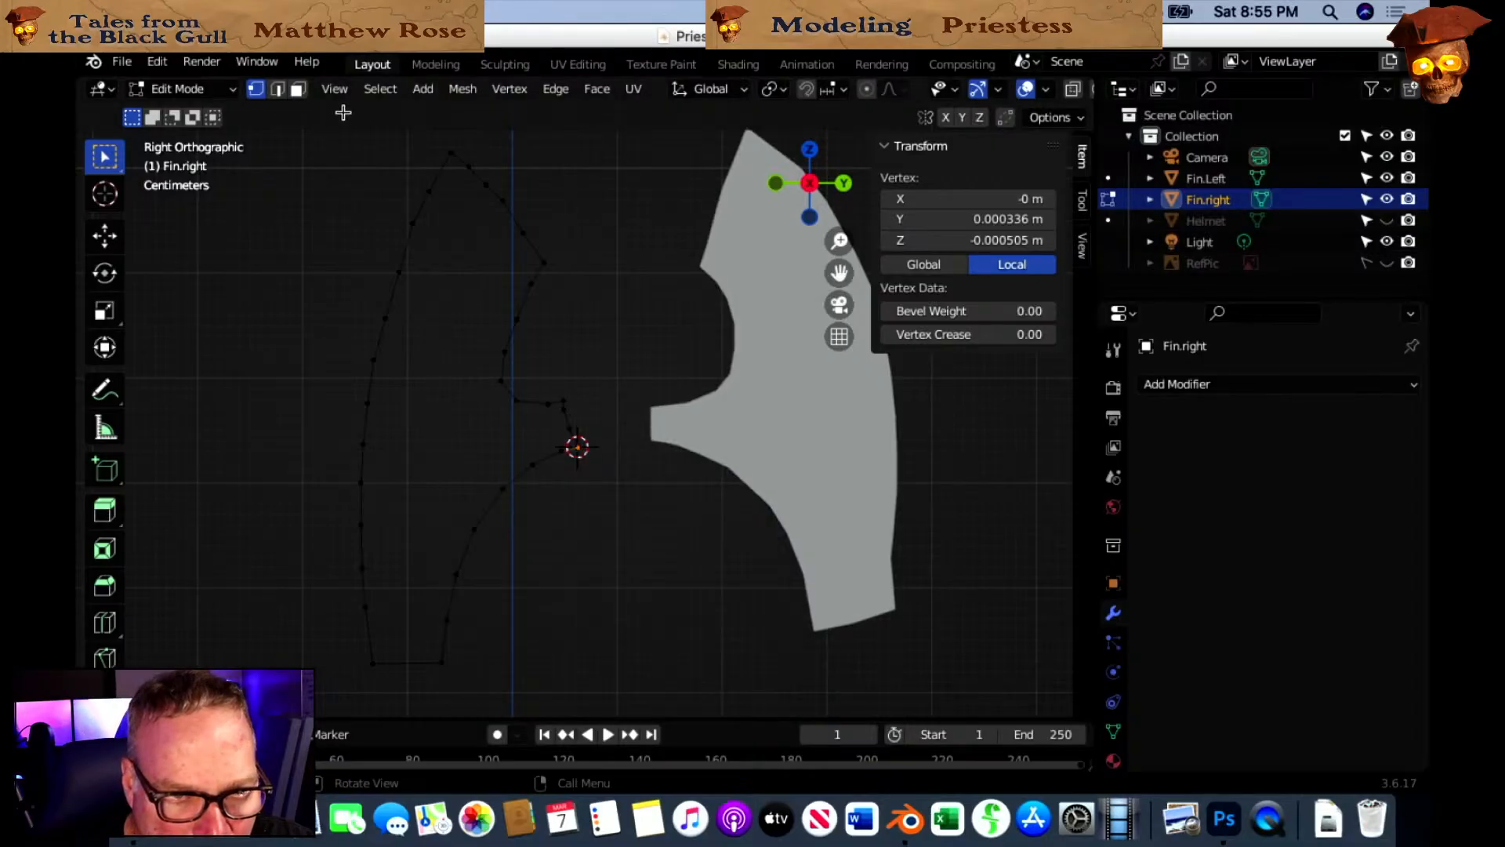
click(278, 91)
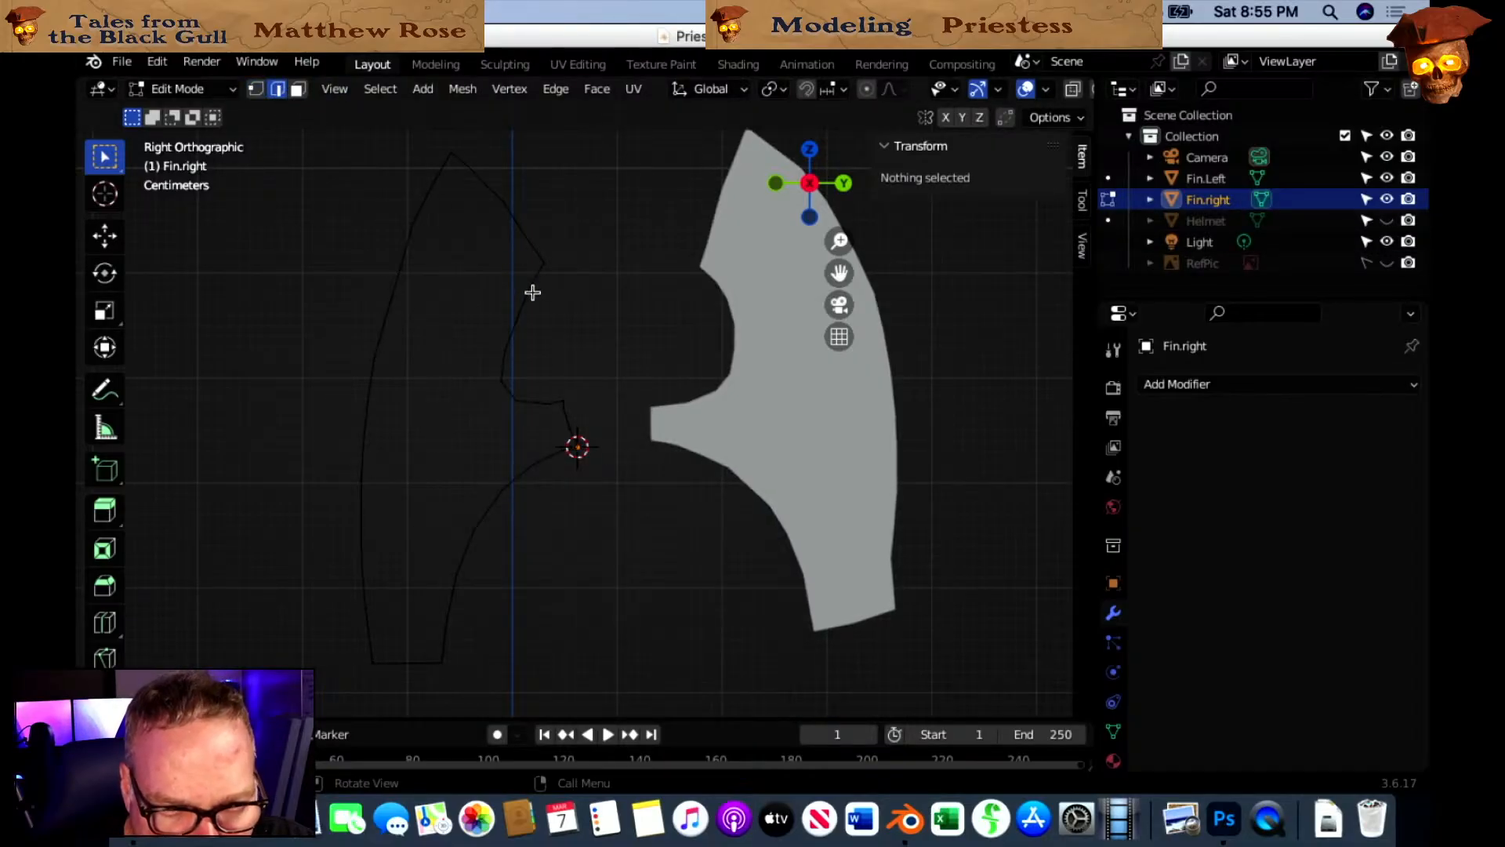
alt+click(531, 293)
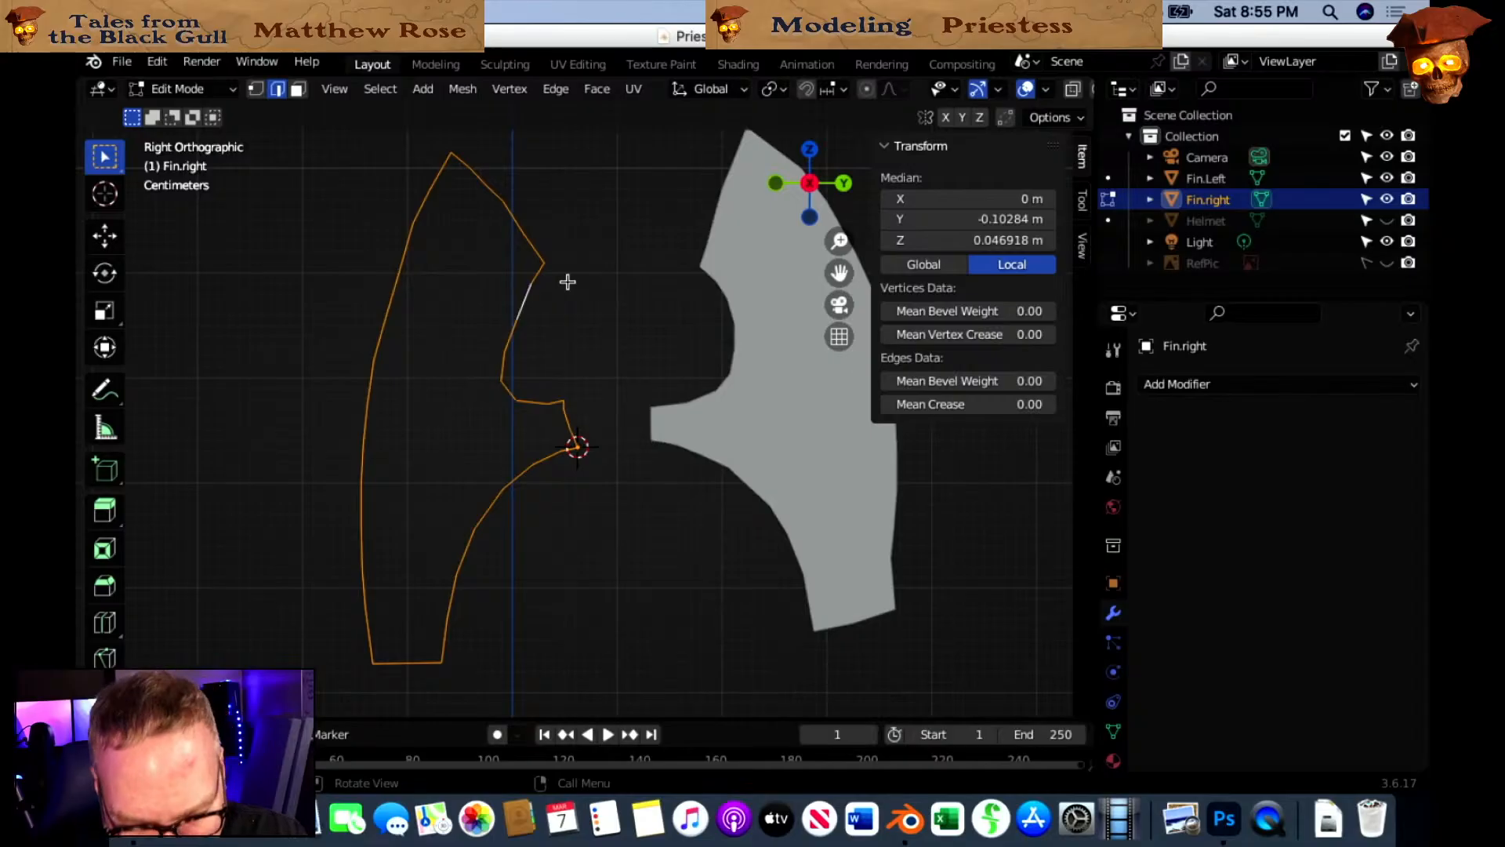
key(f)
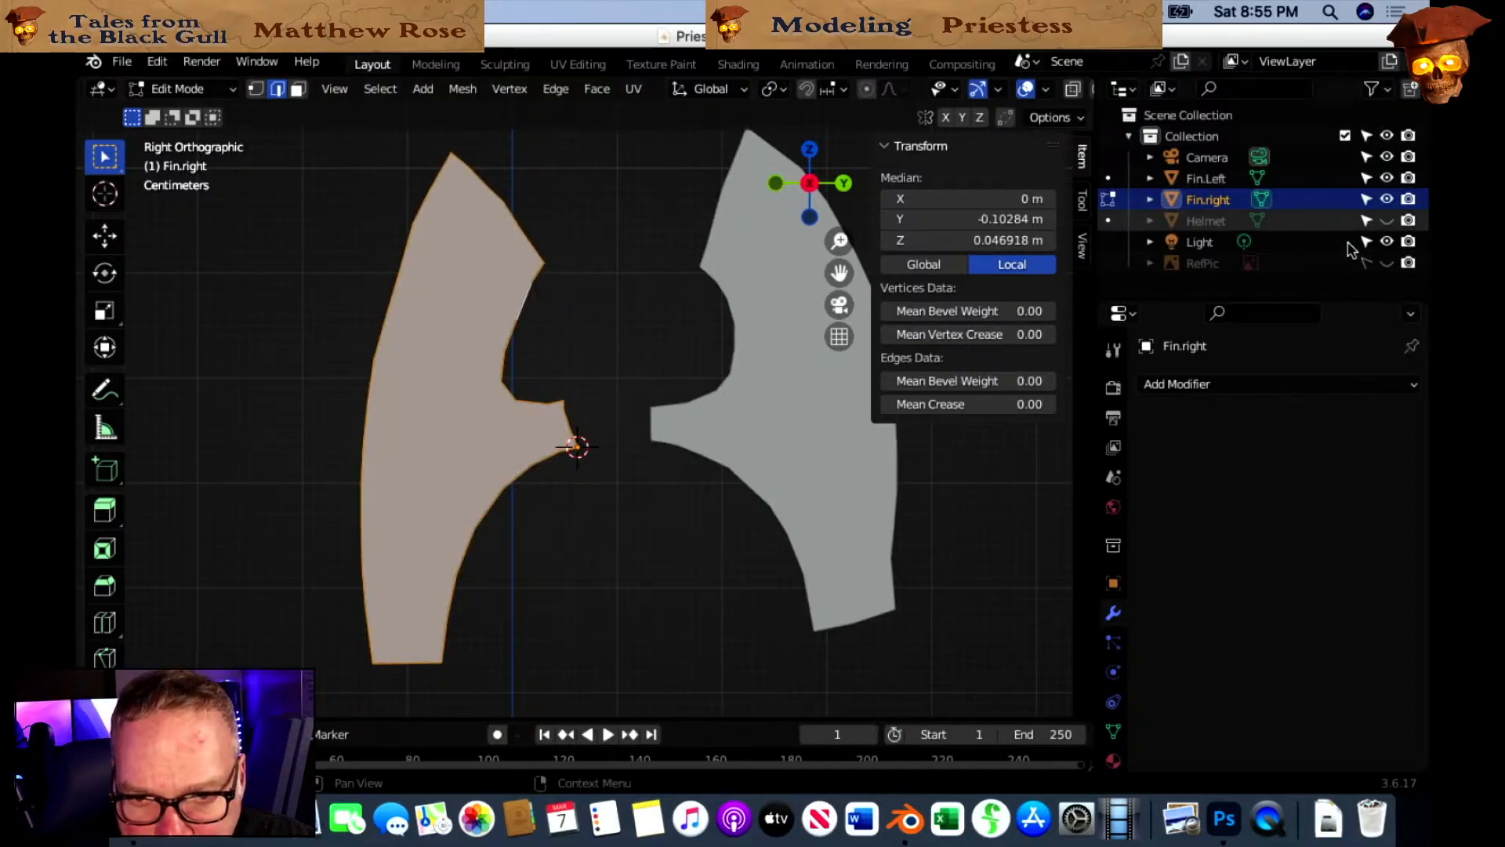
click(1386, 264)
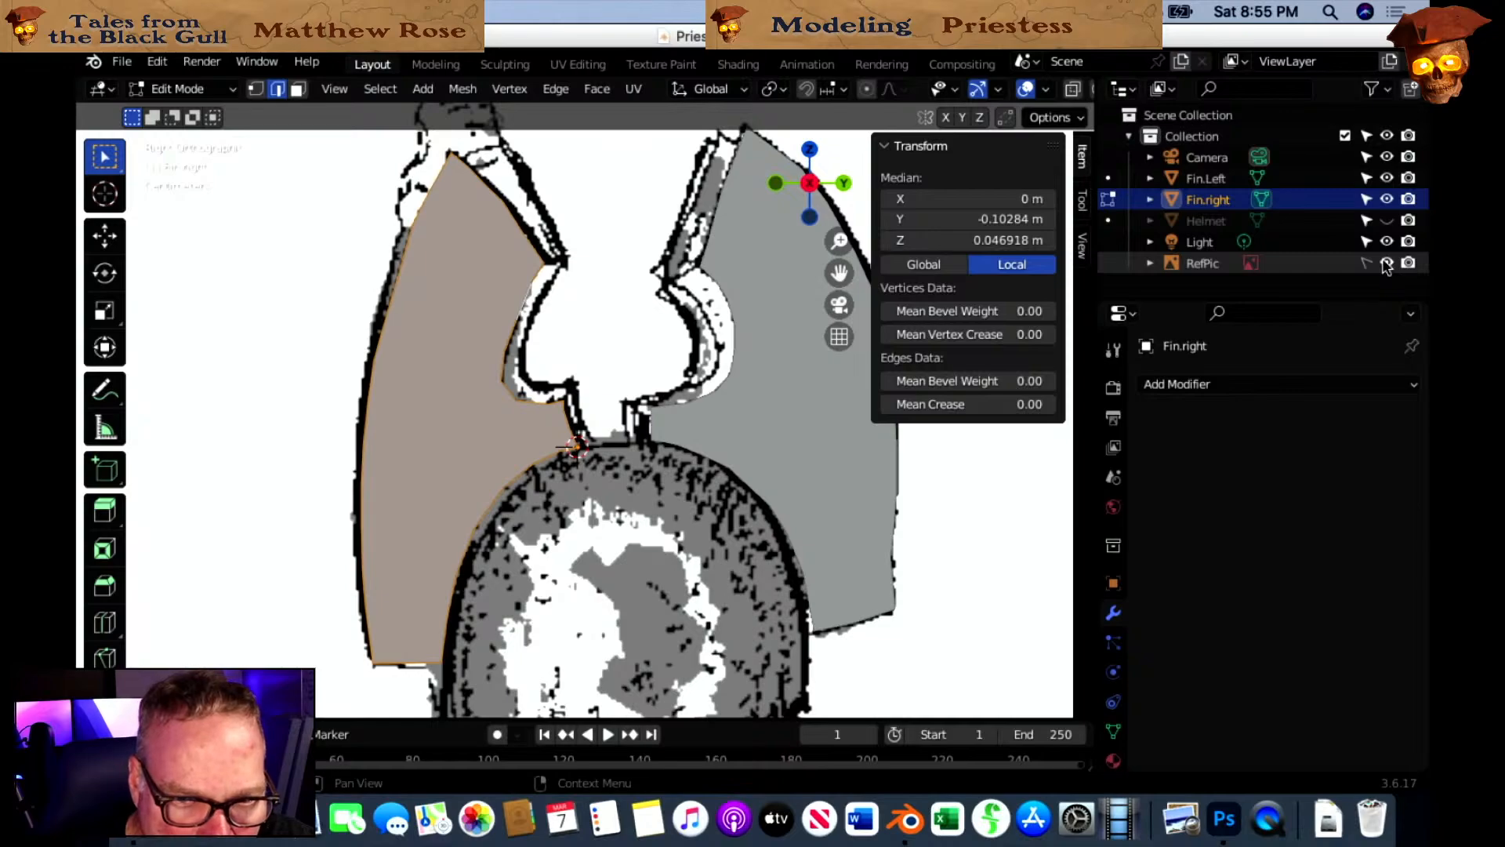
click(1386, 264)
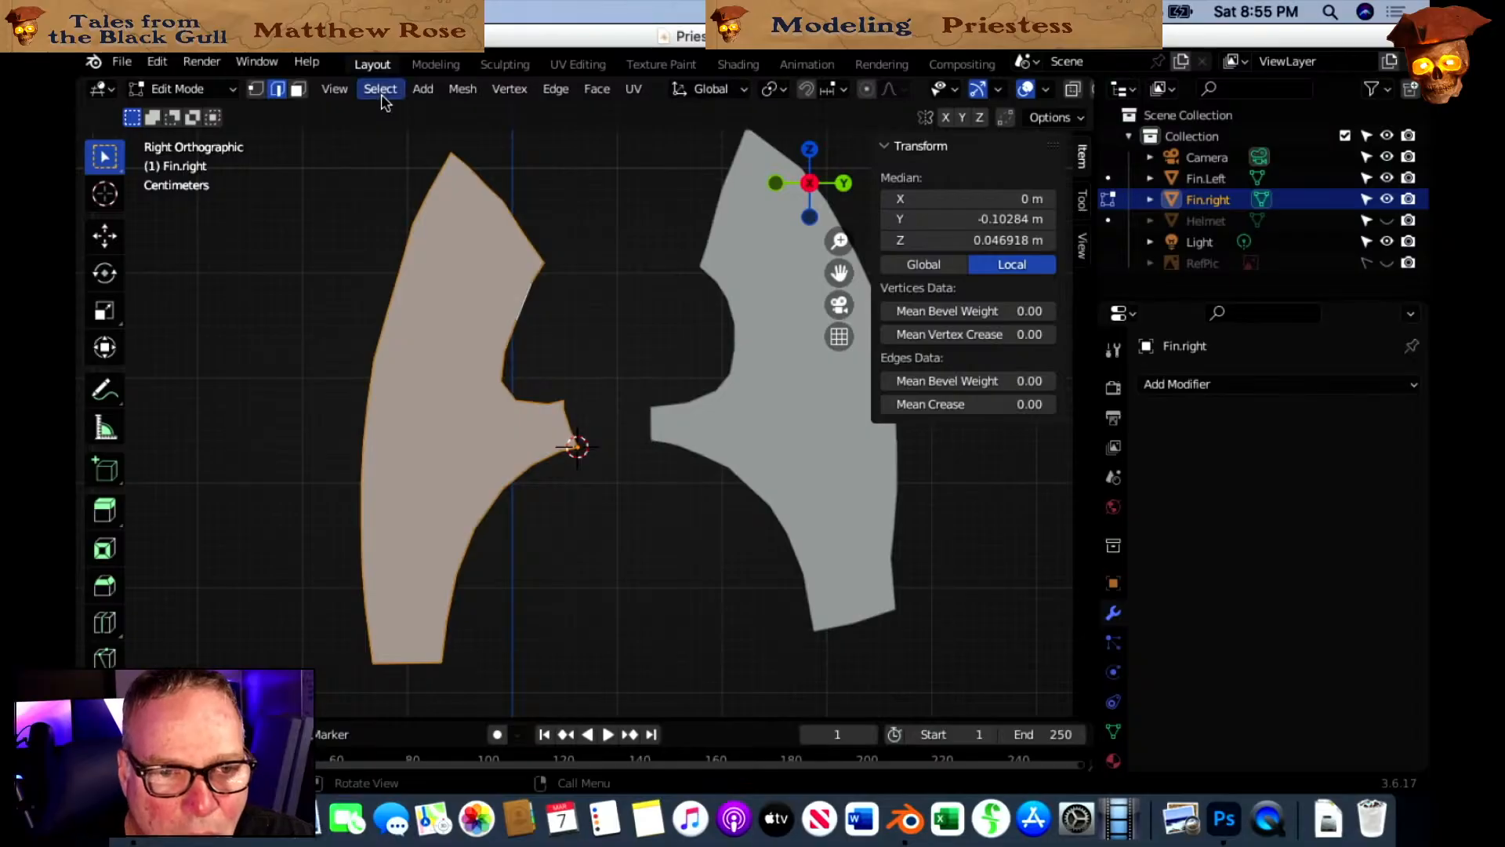
In vertex select mode, knife two cuts across the fin's lower end, joining the lowest inner-edge vertices to the opposite outer-edge ones.
click(257, 90)
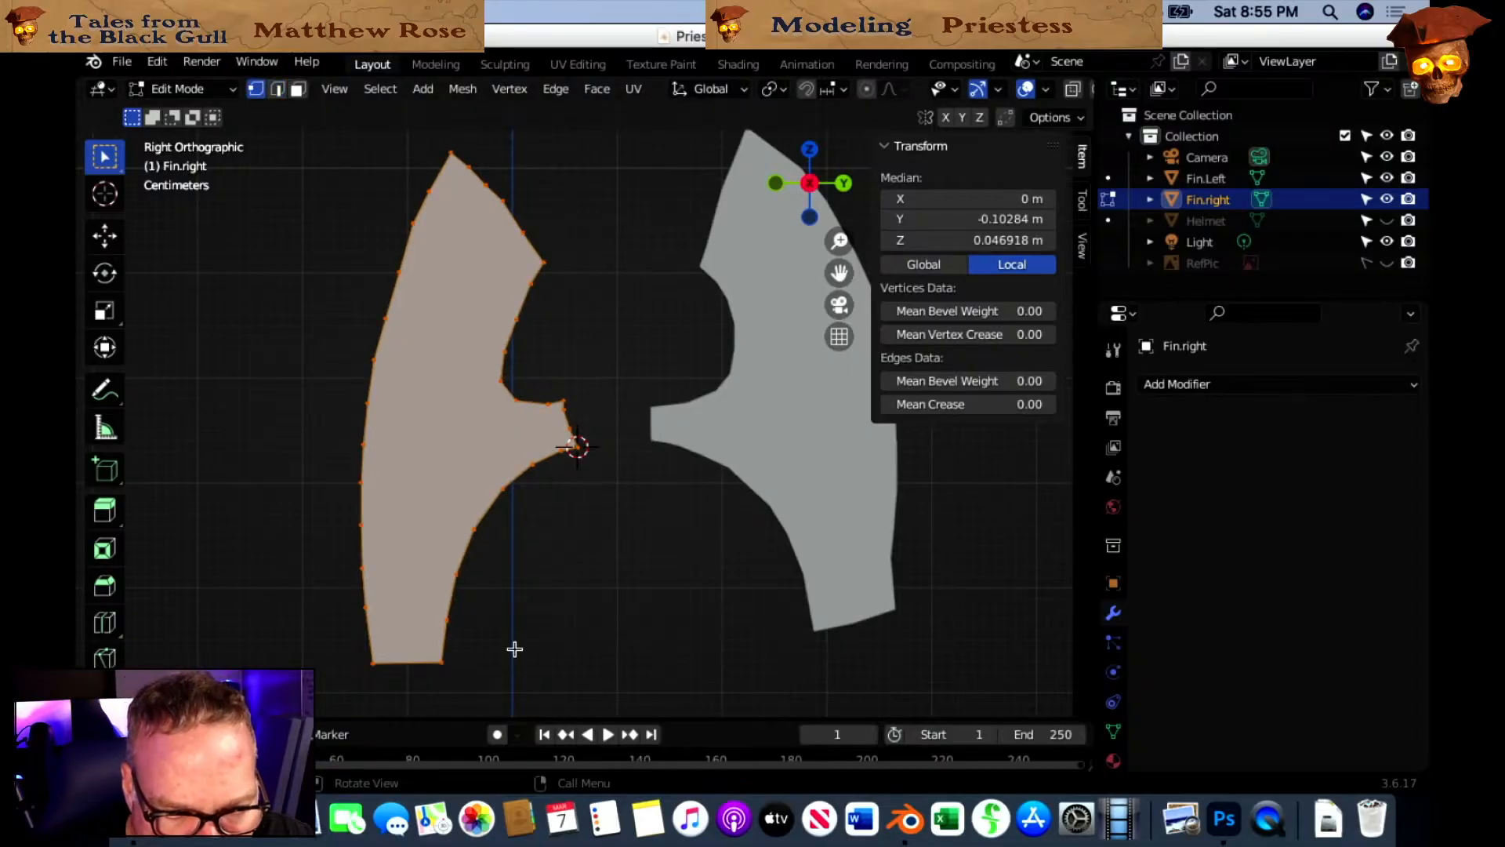
scroll(525, 627, up, 1)
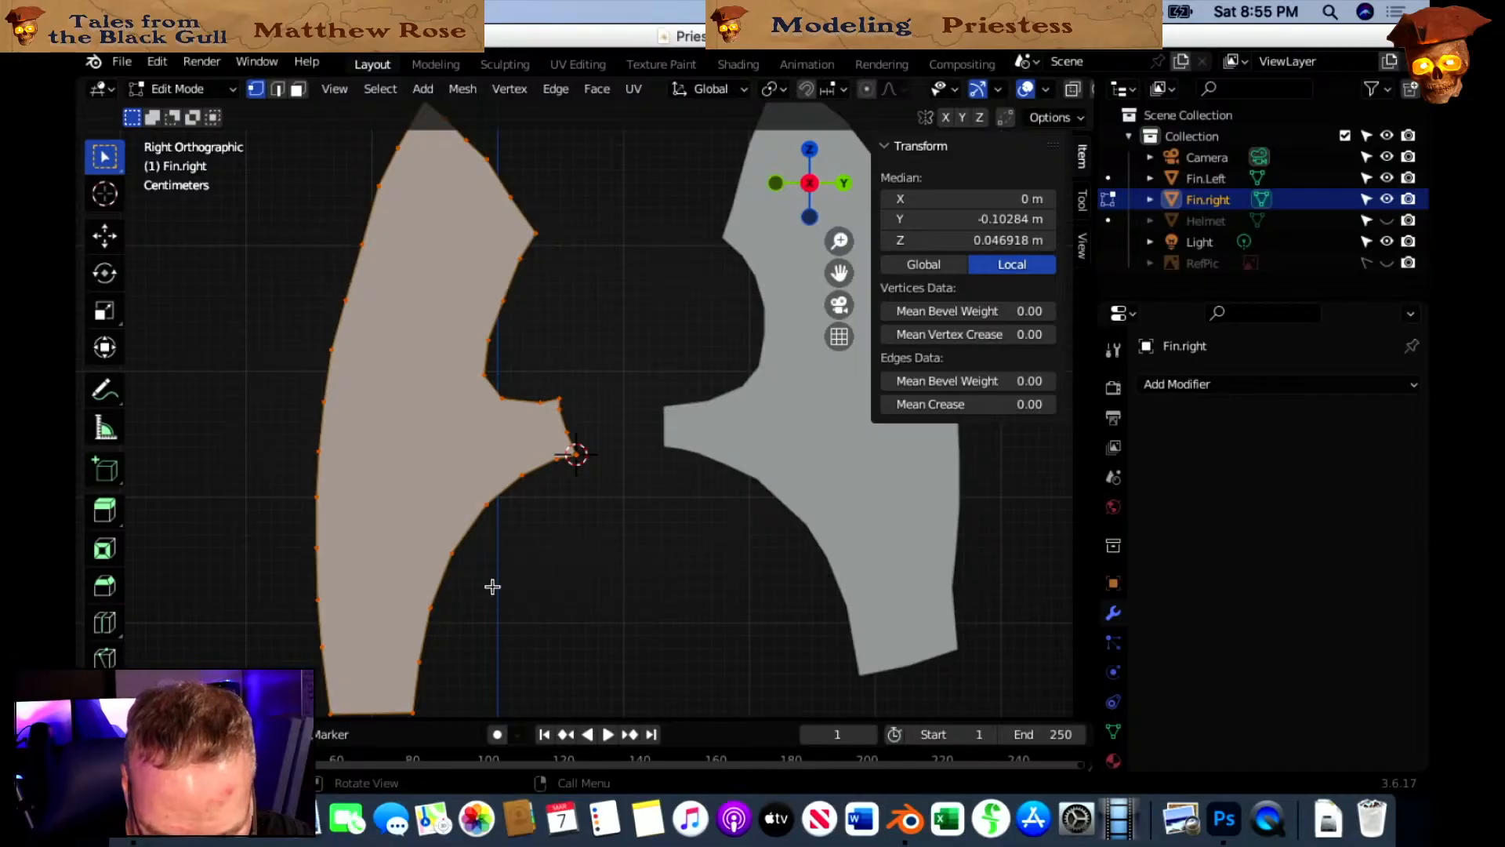
key(k)
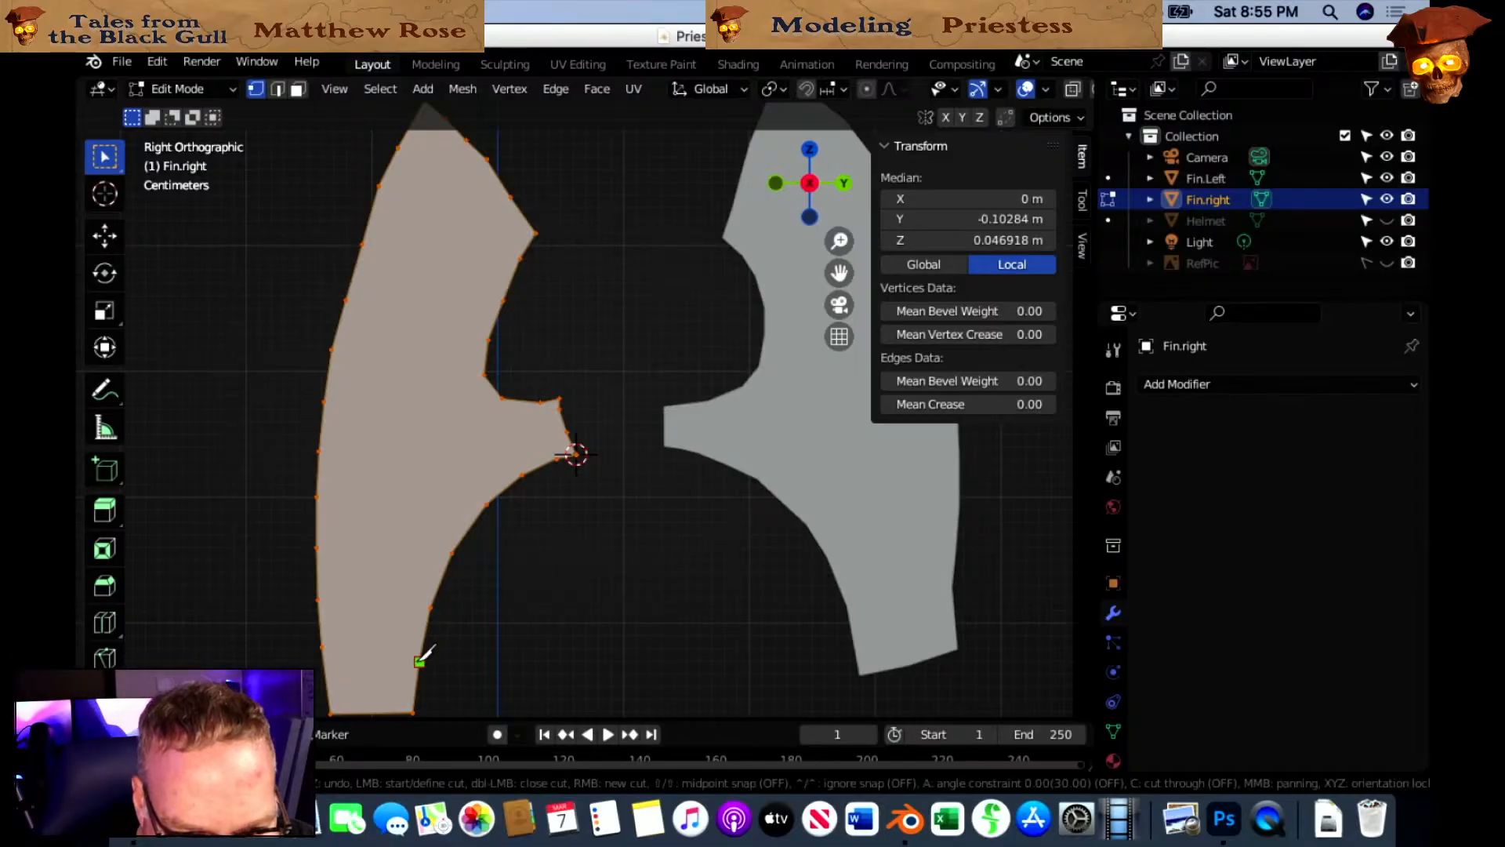
click(420, 660)
click(323, 646)
key(Return)
key(k)
click(429, 607)
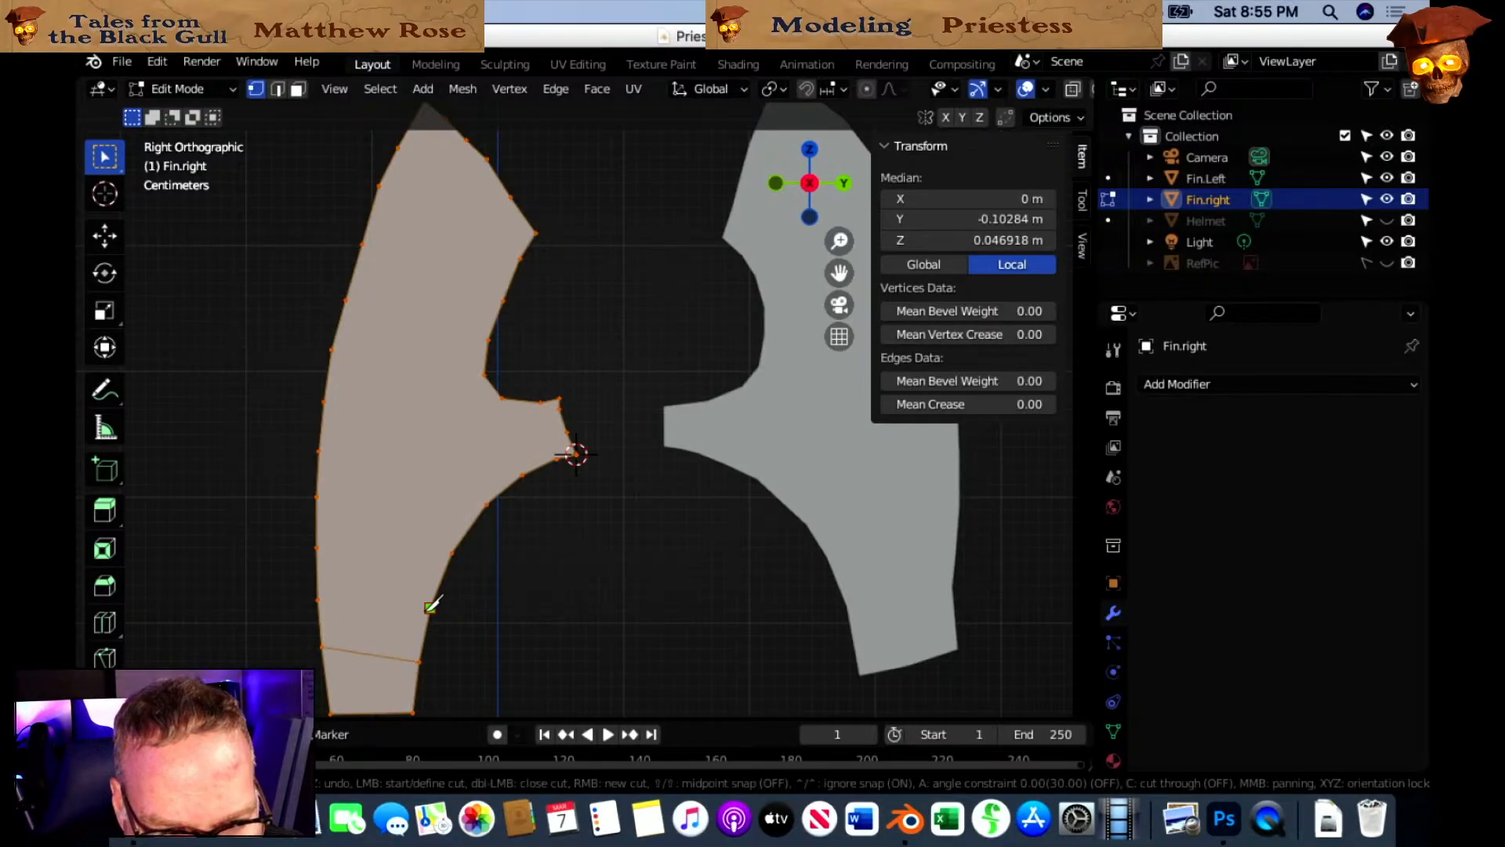
click(319, 598)
key(Return)
Knife three more cuts across the fin, from successive vertices up the helmet-side curve to the outer edge.
key(k)
click(453, 551)
click(316, 546)
key(Return)
key(k)
click(486, 504)
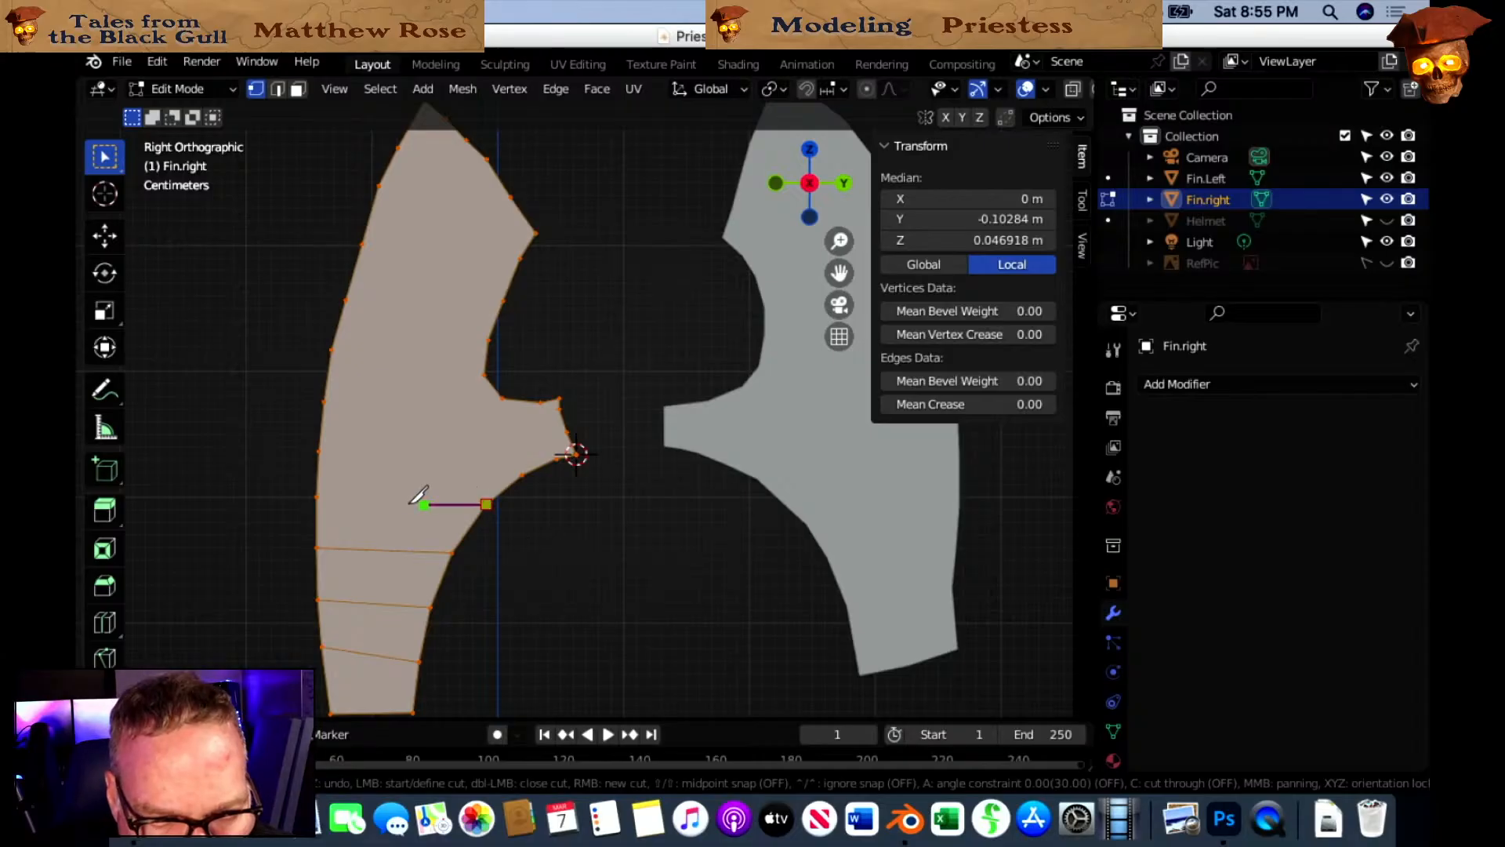
click(320, 494)
key(Return)
key(k)
click(522, 475)
click(321, 451)
key(Return)
Knife two cuts to the outer edge, one from beside the base's pointed tip and one from the vertex just above it.
scroll(556, 463, up, 1)
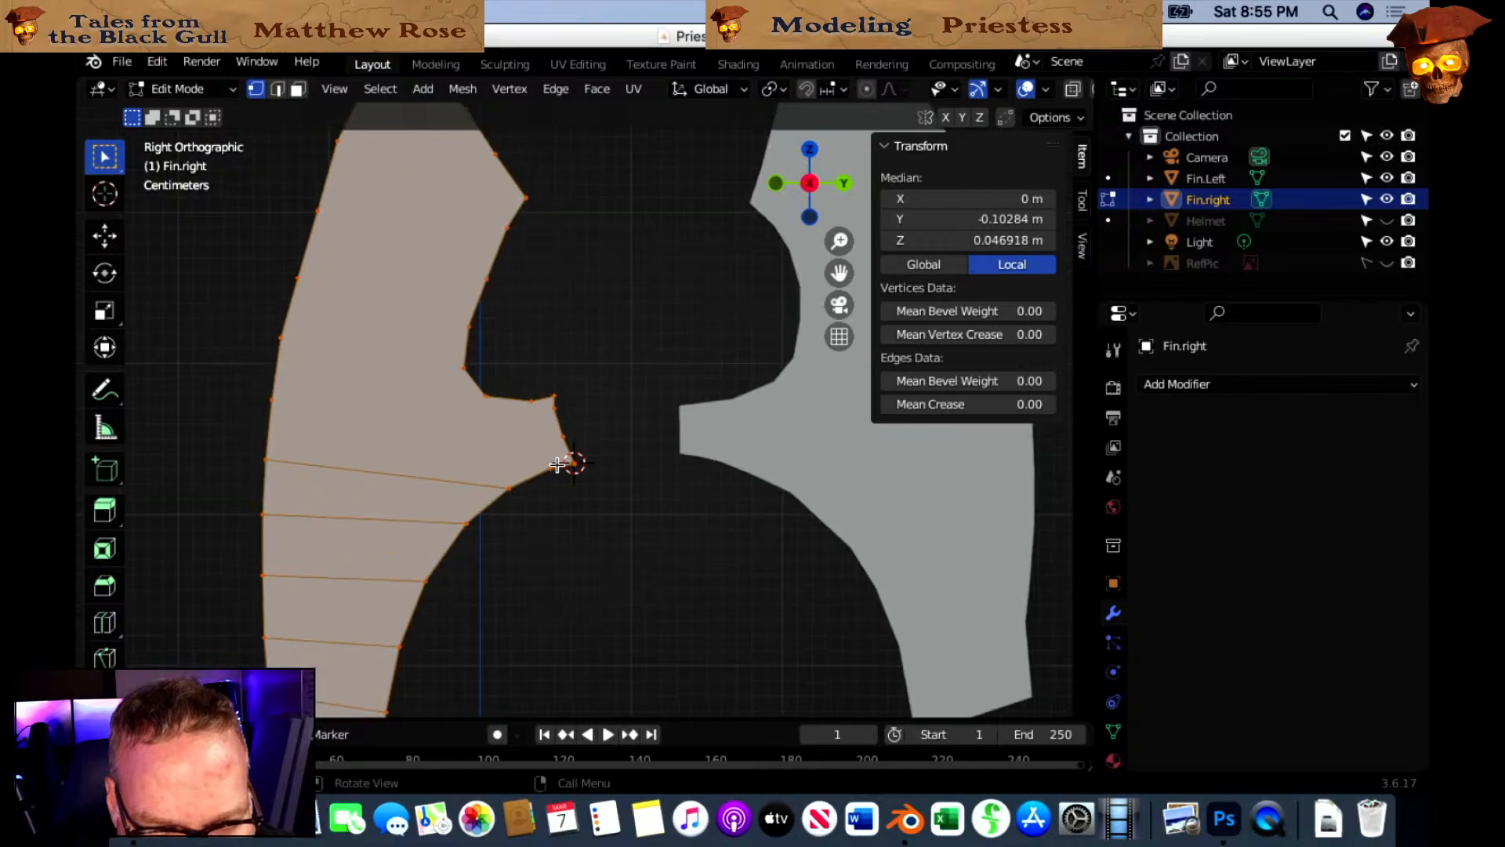
key(k)
click(530, 465)
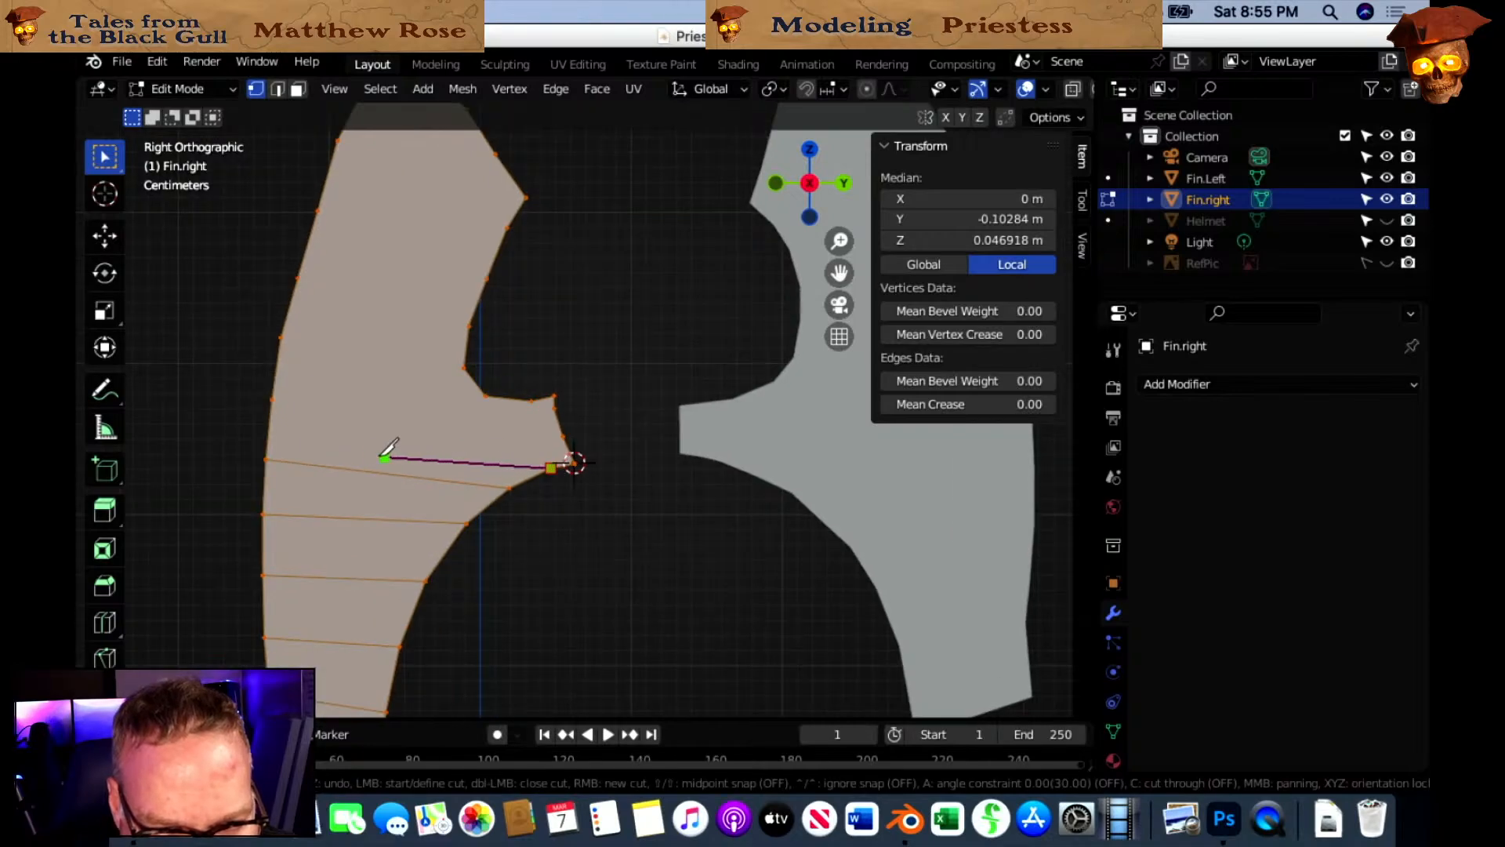
click(273, 436)
key(Return)
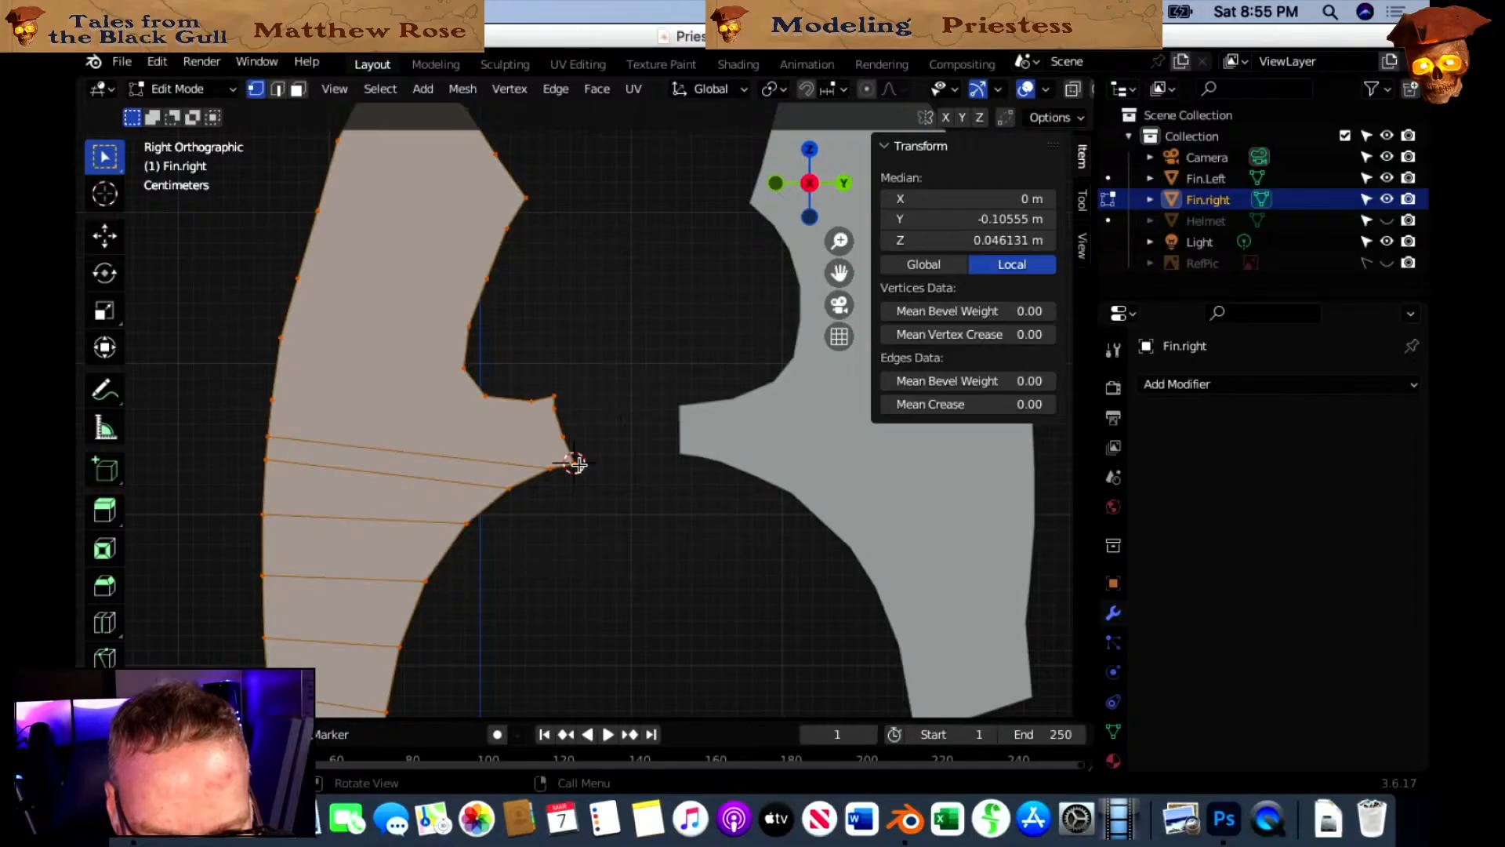
key(k)
click(563, 435)
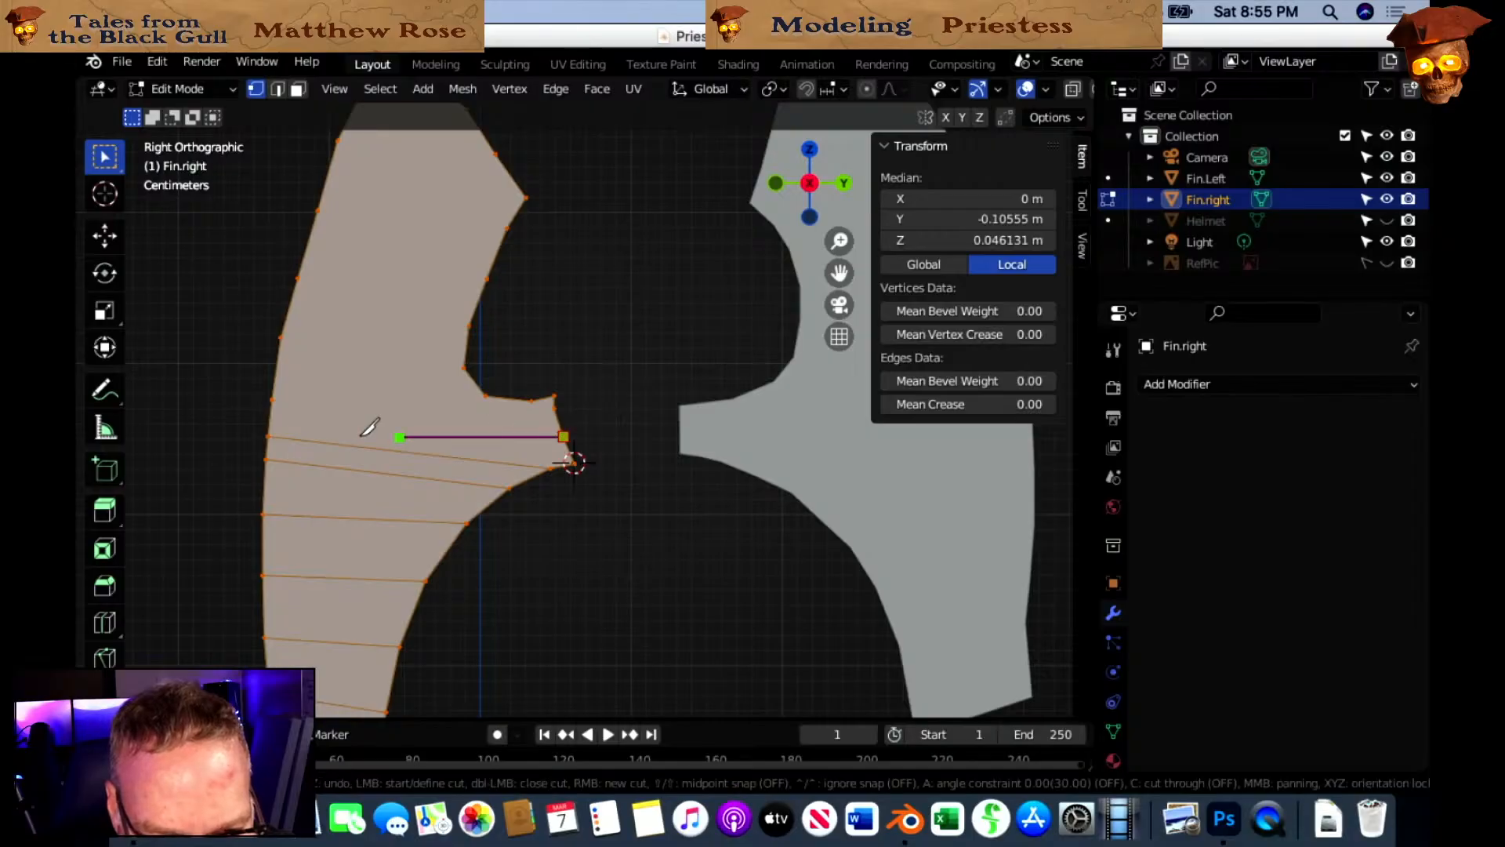
click(273, 399)
key(Return)
Knife three cuts to the outer edge, from the vertex below the base's upper corner and the two vertices where the base meets the upper inner edge.
key(k)
click(561, 405)
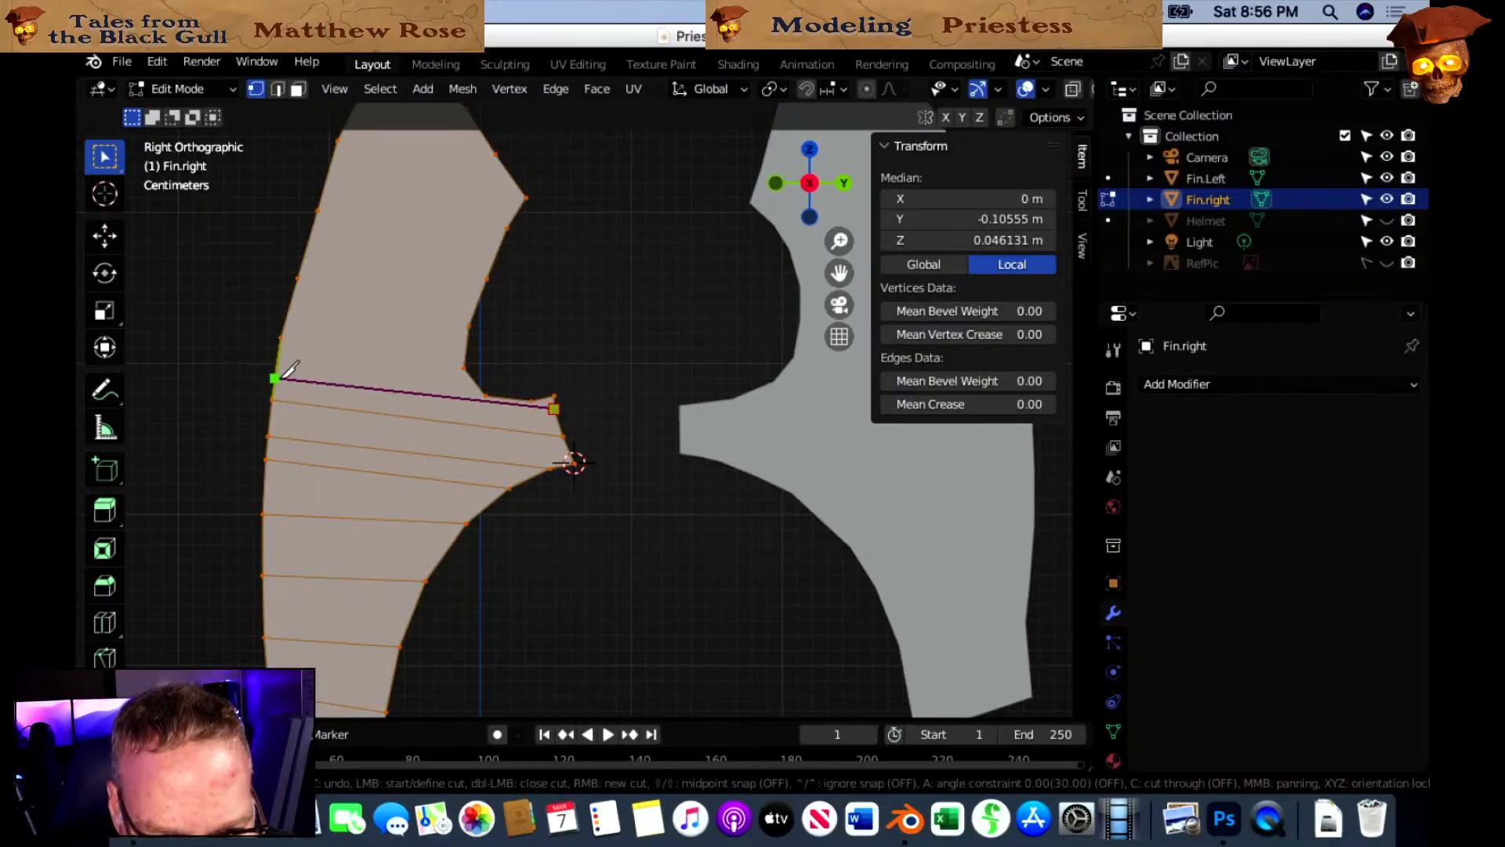
click(273, 388)
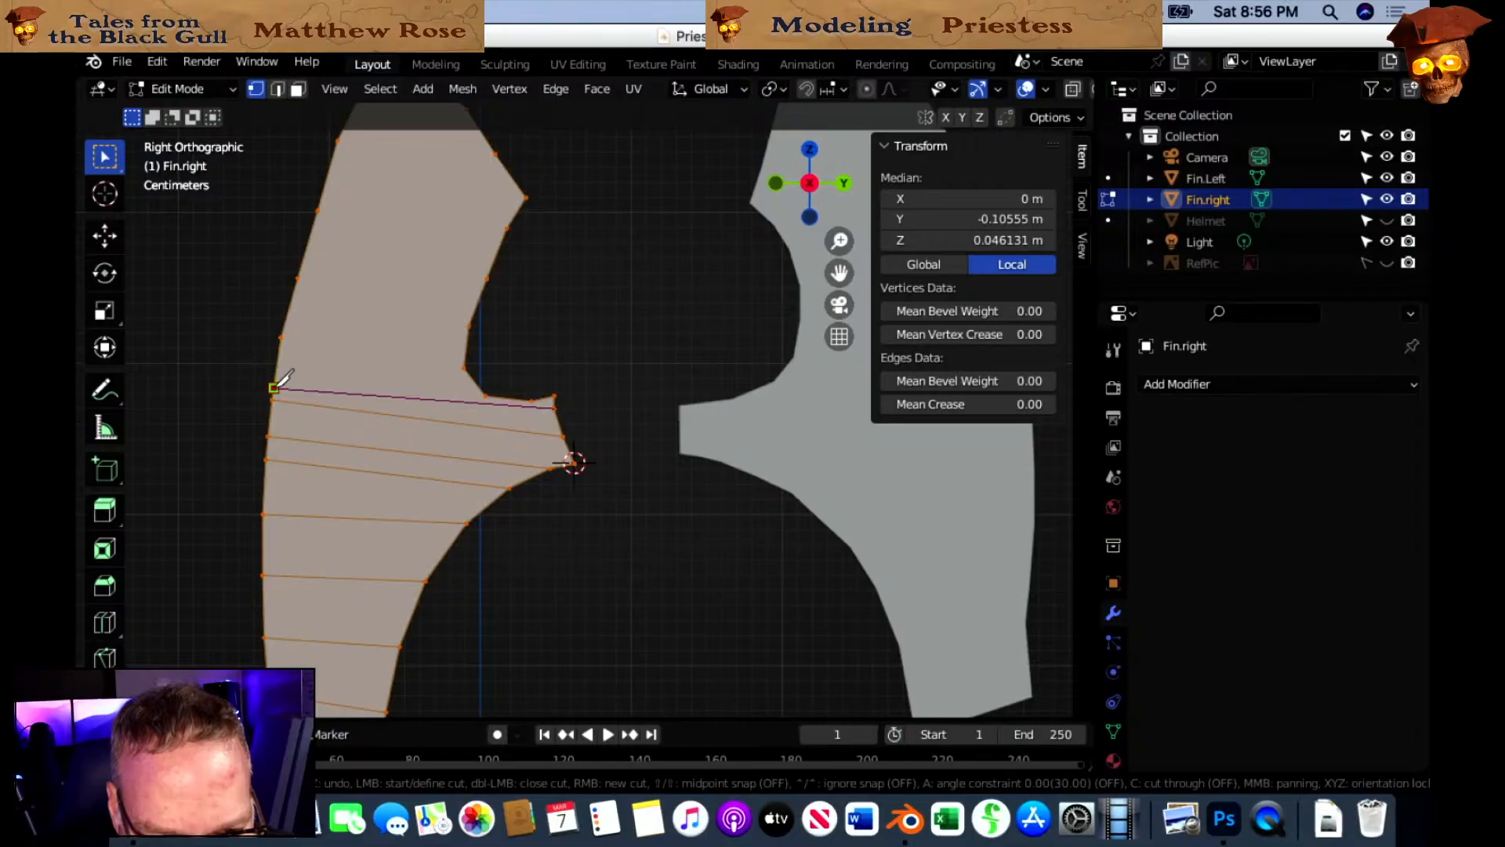
key(Return)
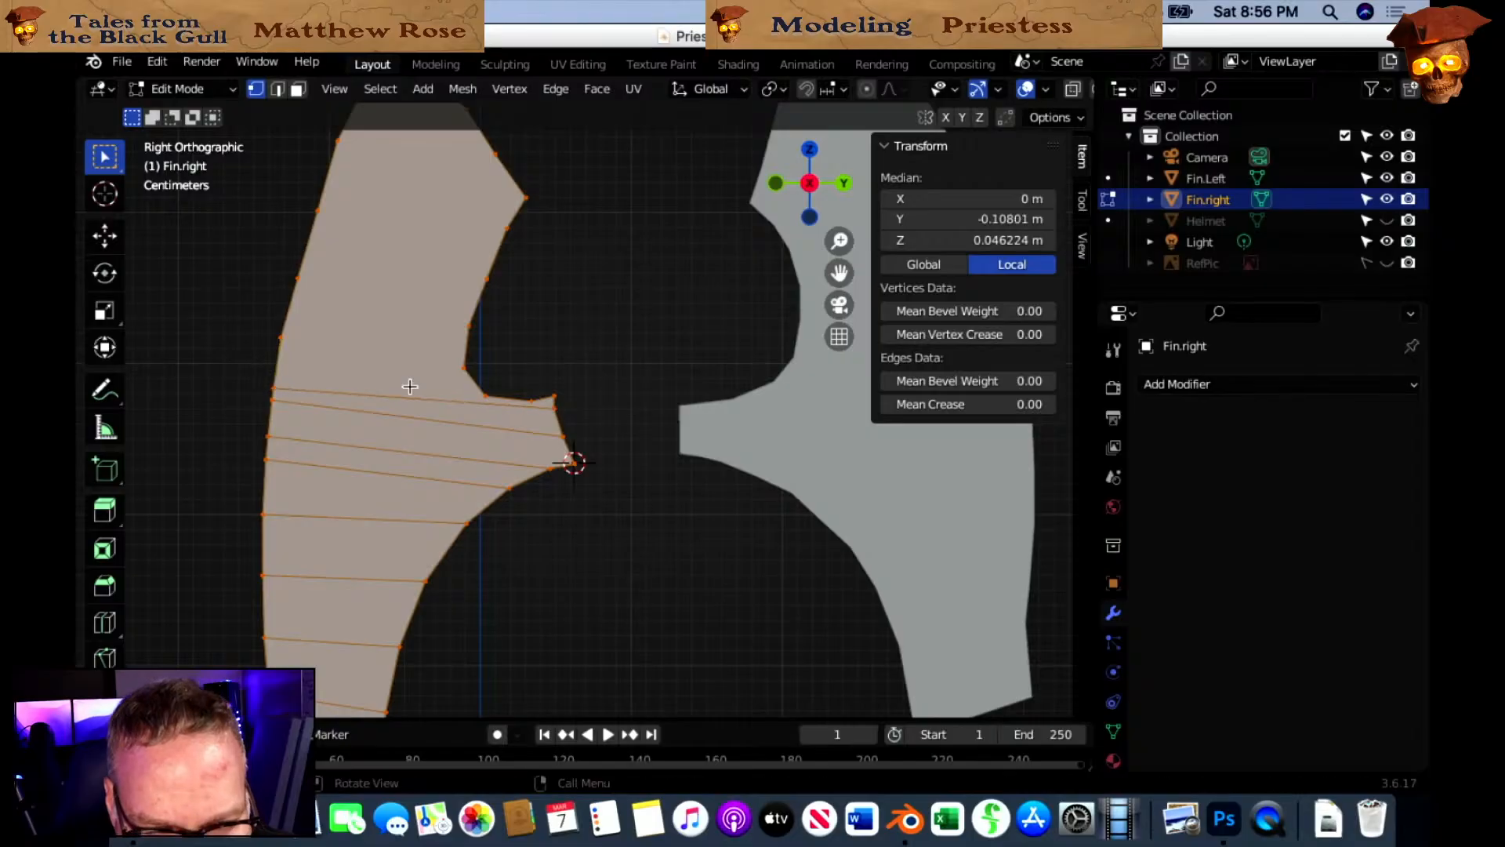
key(k)
click(485, 396)
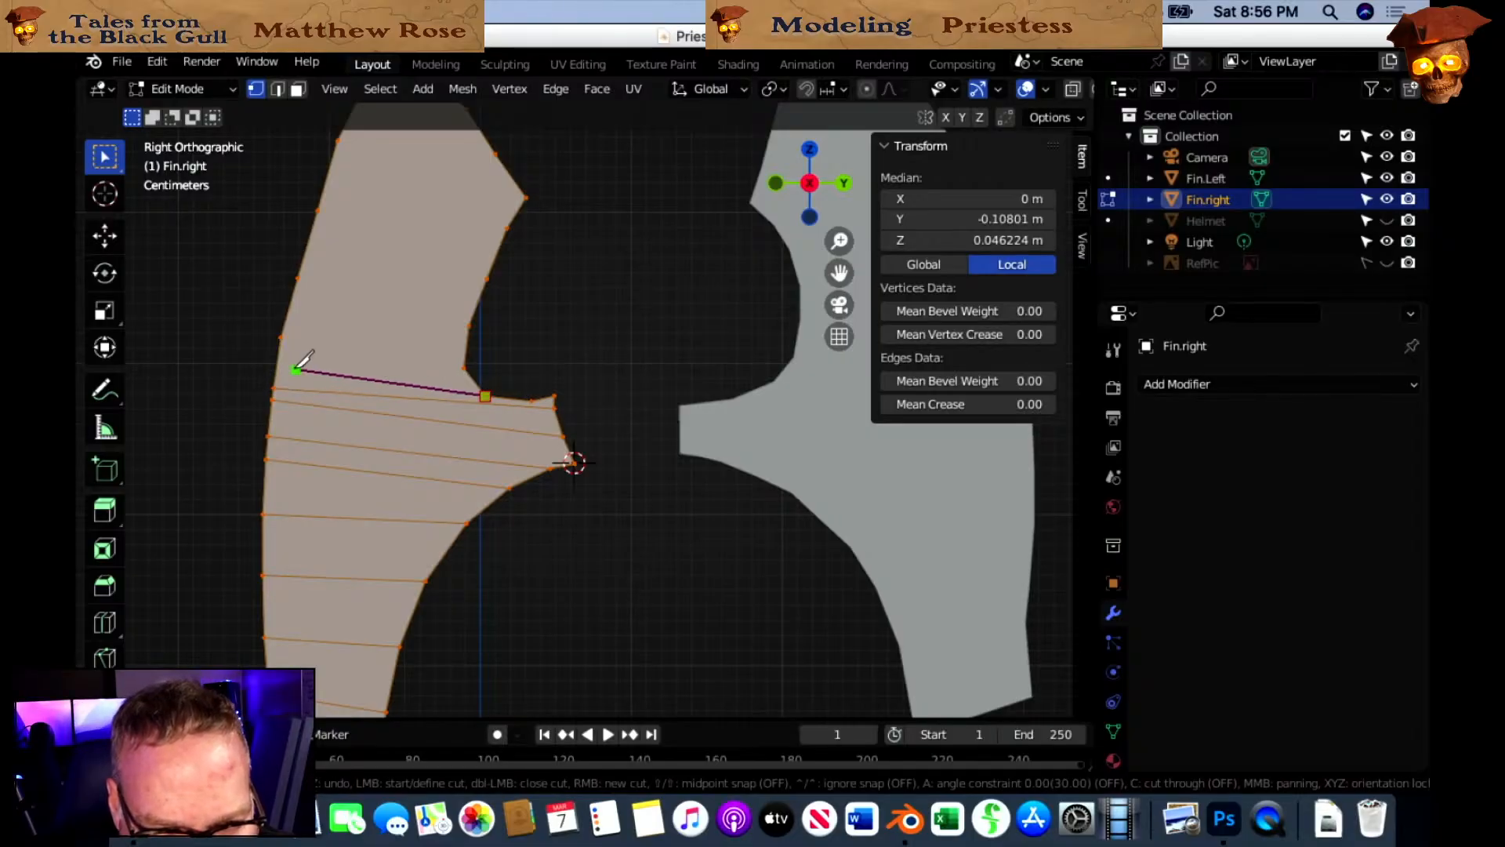
click(276, 373)
key(Return)
key(k)
click(464, 367)
click(281, 338)
key(Return)
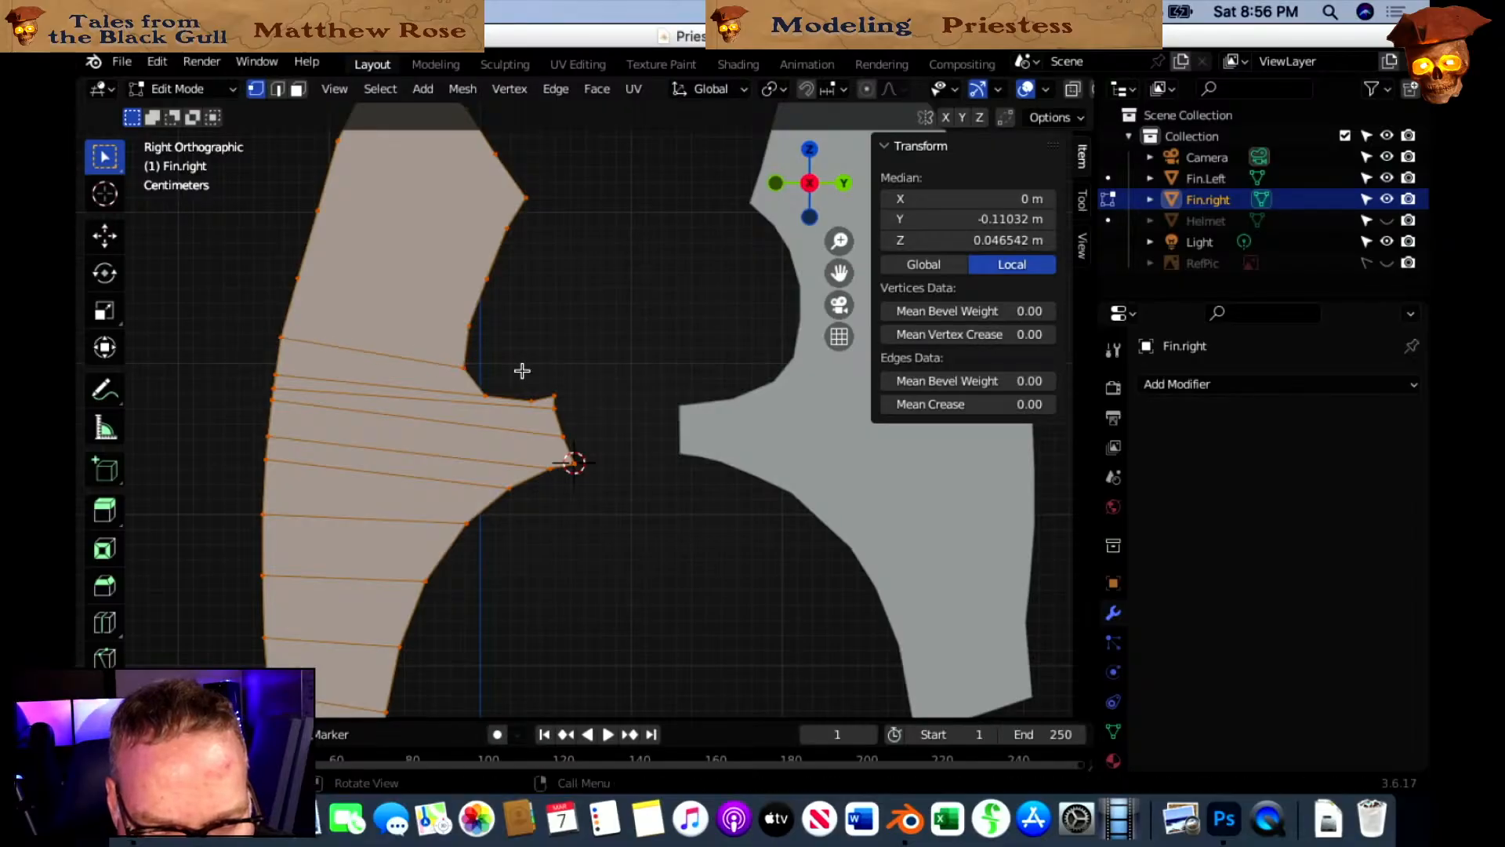
Knife three more cuts across the upper fin, joining successive inner-edge vertices below the protruding corner to the outer-edge vertices.
key(k)
click(469, 326)
click(298, 278)
key(Return)
key(k)
click(488, 276)
click(319, 210)
key(Return)
key(k)
click(508, 228)
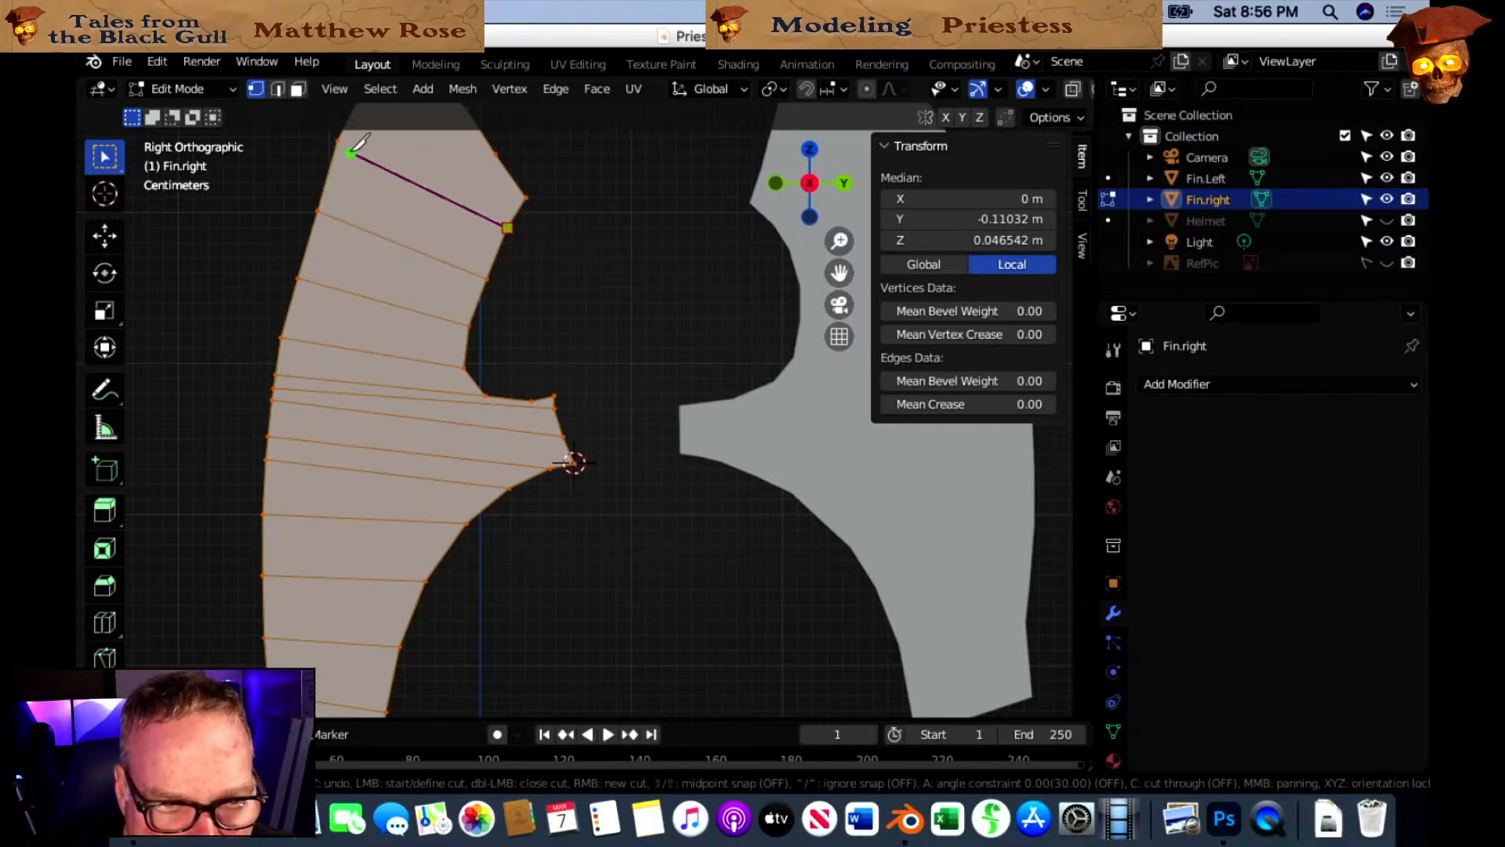
click(338, 141)
key(Return)
Knife three cuts across the fin's tip, from vertices along the slanted upper edge to the outer edge.
shift+middle_drag(463, 245, 464, 372)
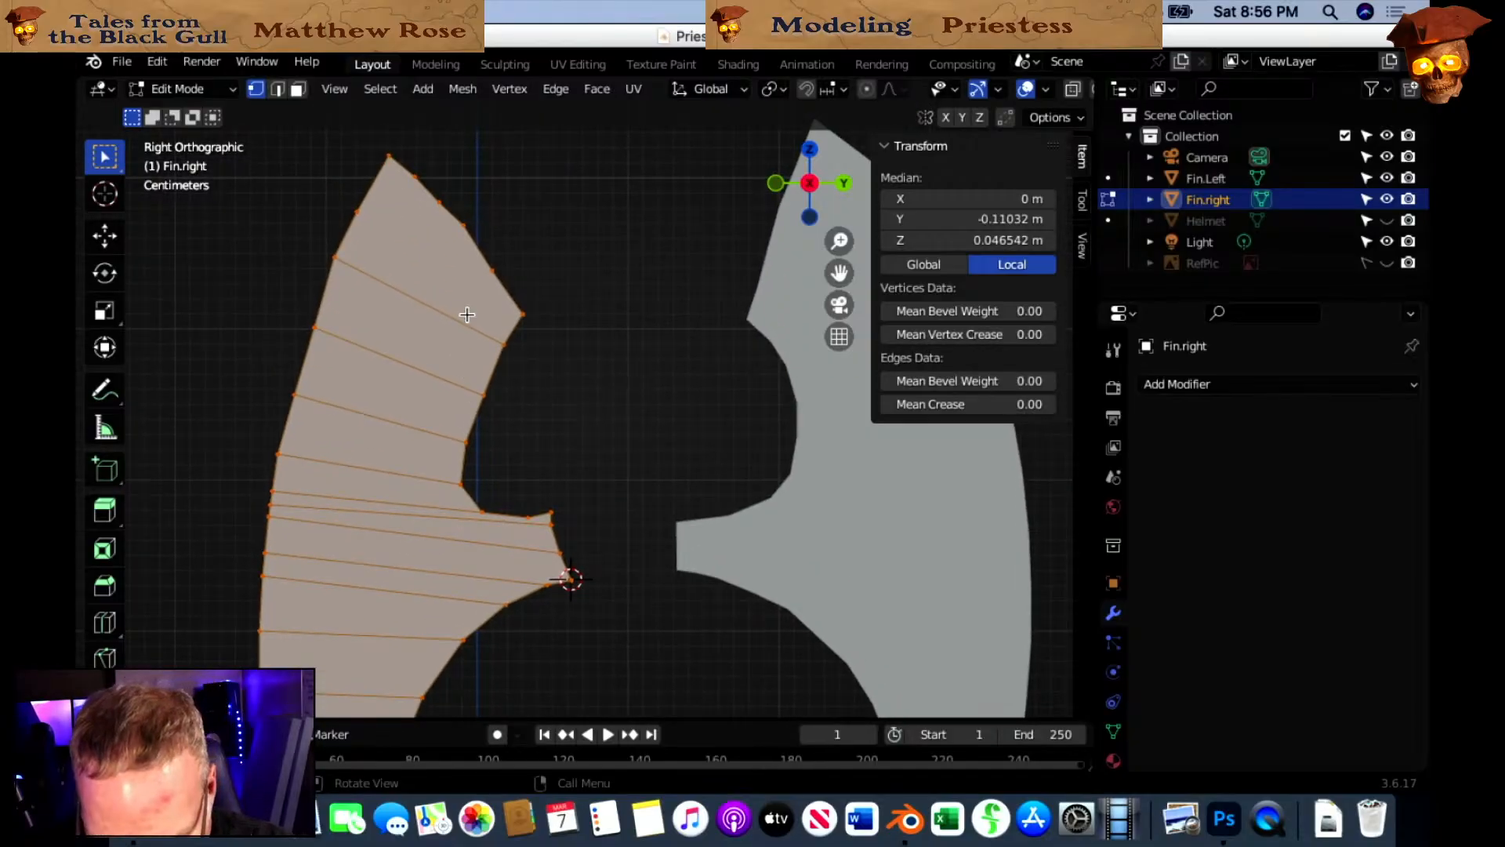
key(k)
click(492, 272)
click(363, 214)
key(Return)
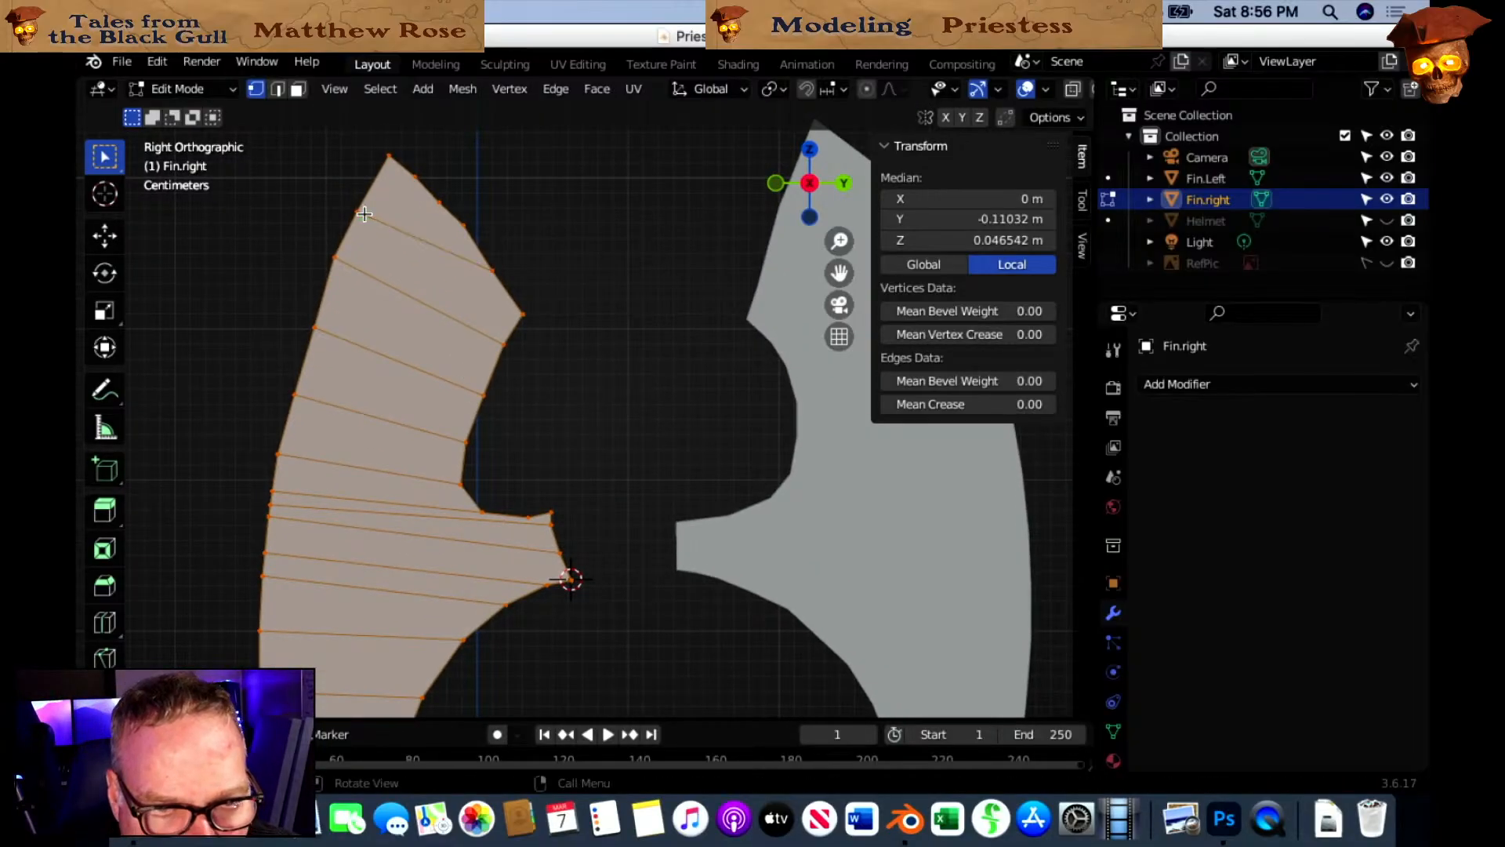
key(k)
click(466, 226)
click(440, 203)
click(378, 176)
key(Return)
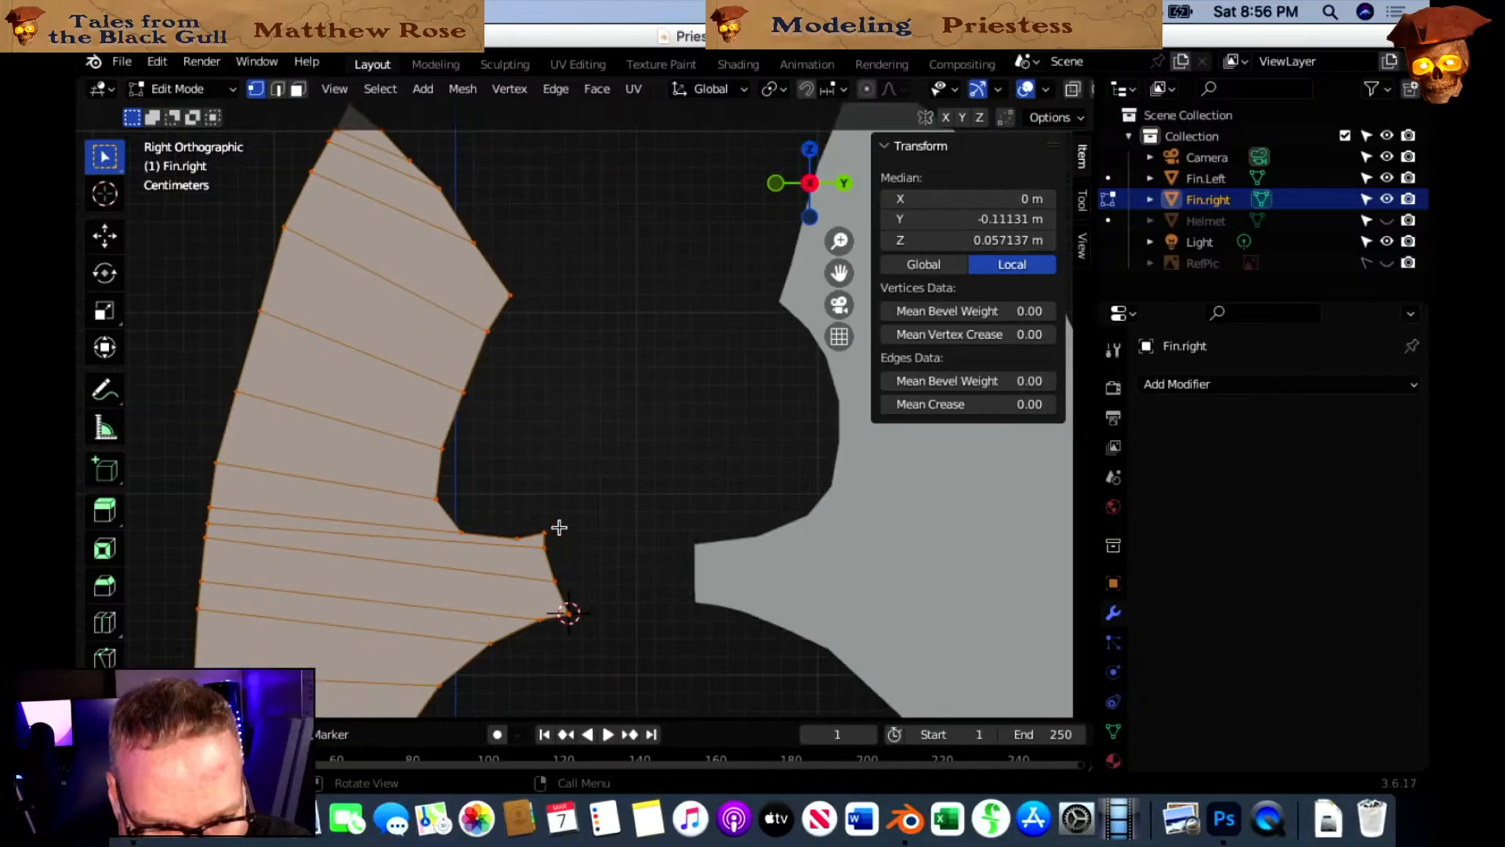
Start a lengthwise knife cut at the slanted edge's third vertex below the tip and run it down the fin's middle to just past the base.
shift+middle_drag(562, 528, 544, 366)
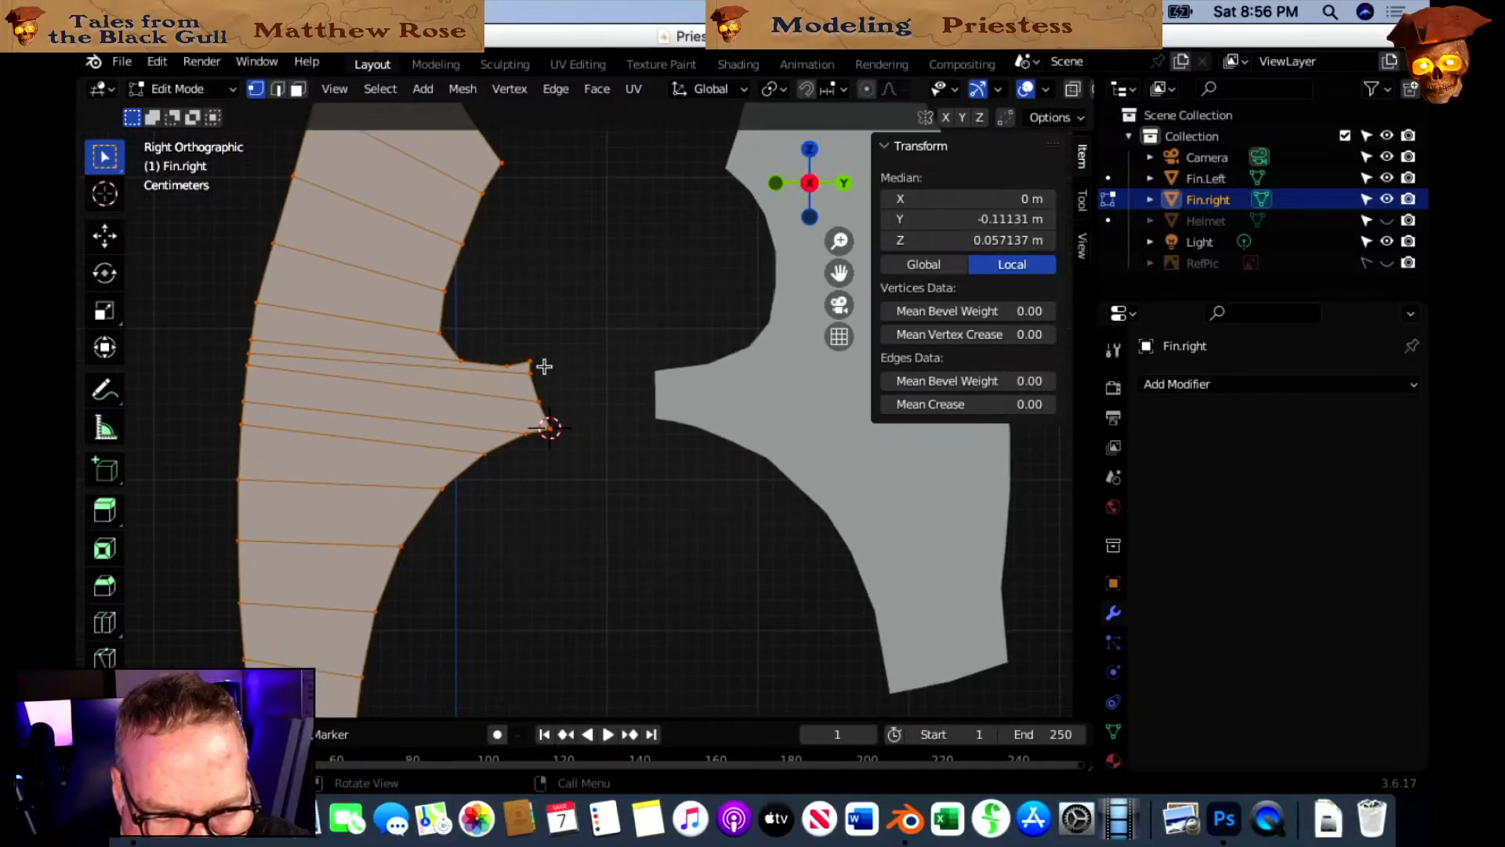
scroll(544, 367, up, 1)
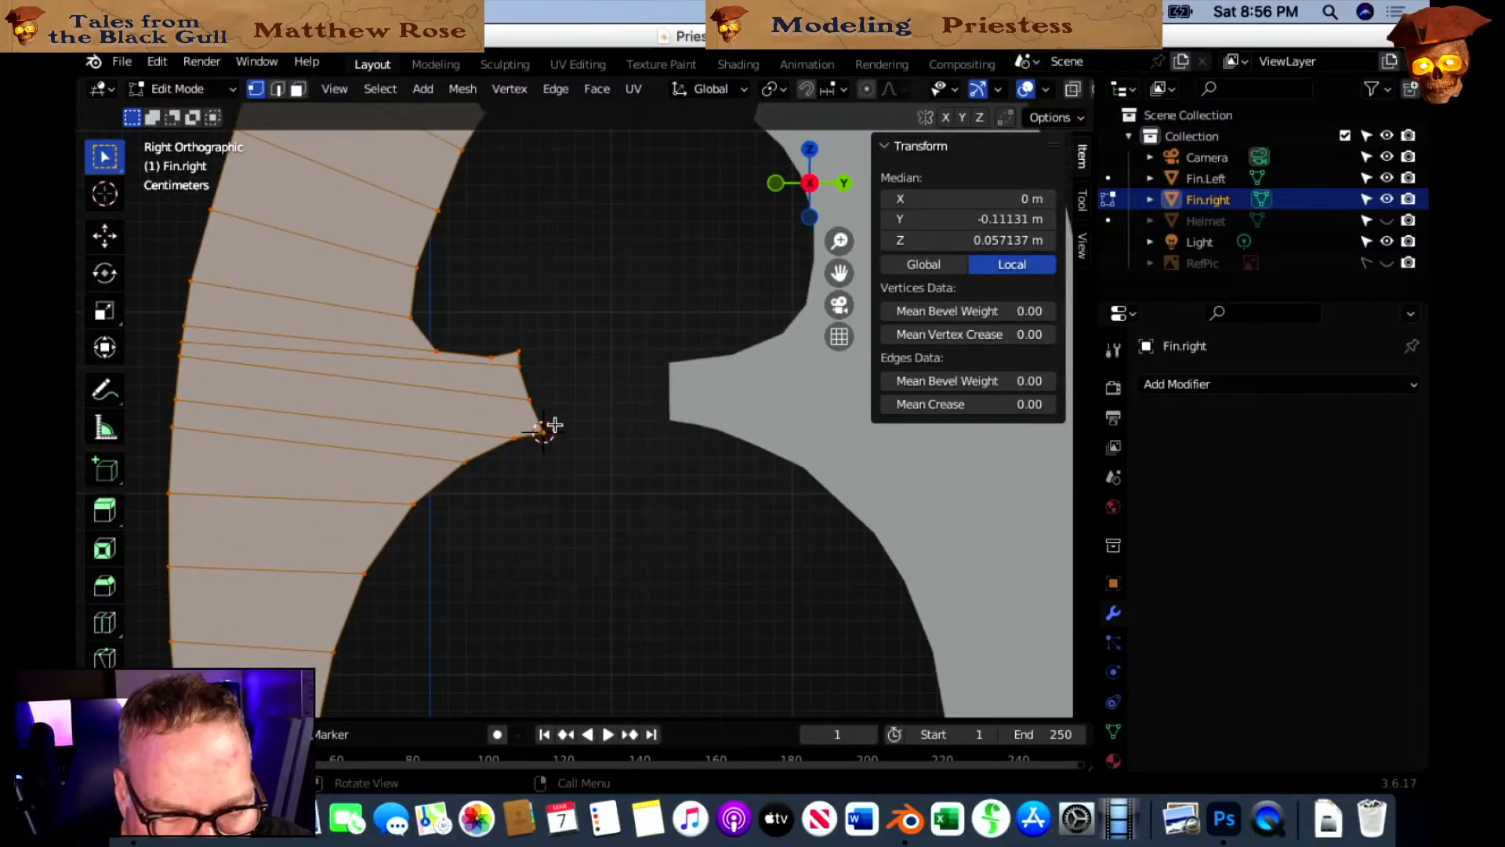
scroll(554, 424, down, 1)
shift+middle_drag(544, 470, 585, 560)
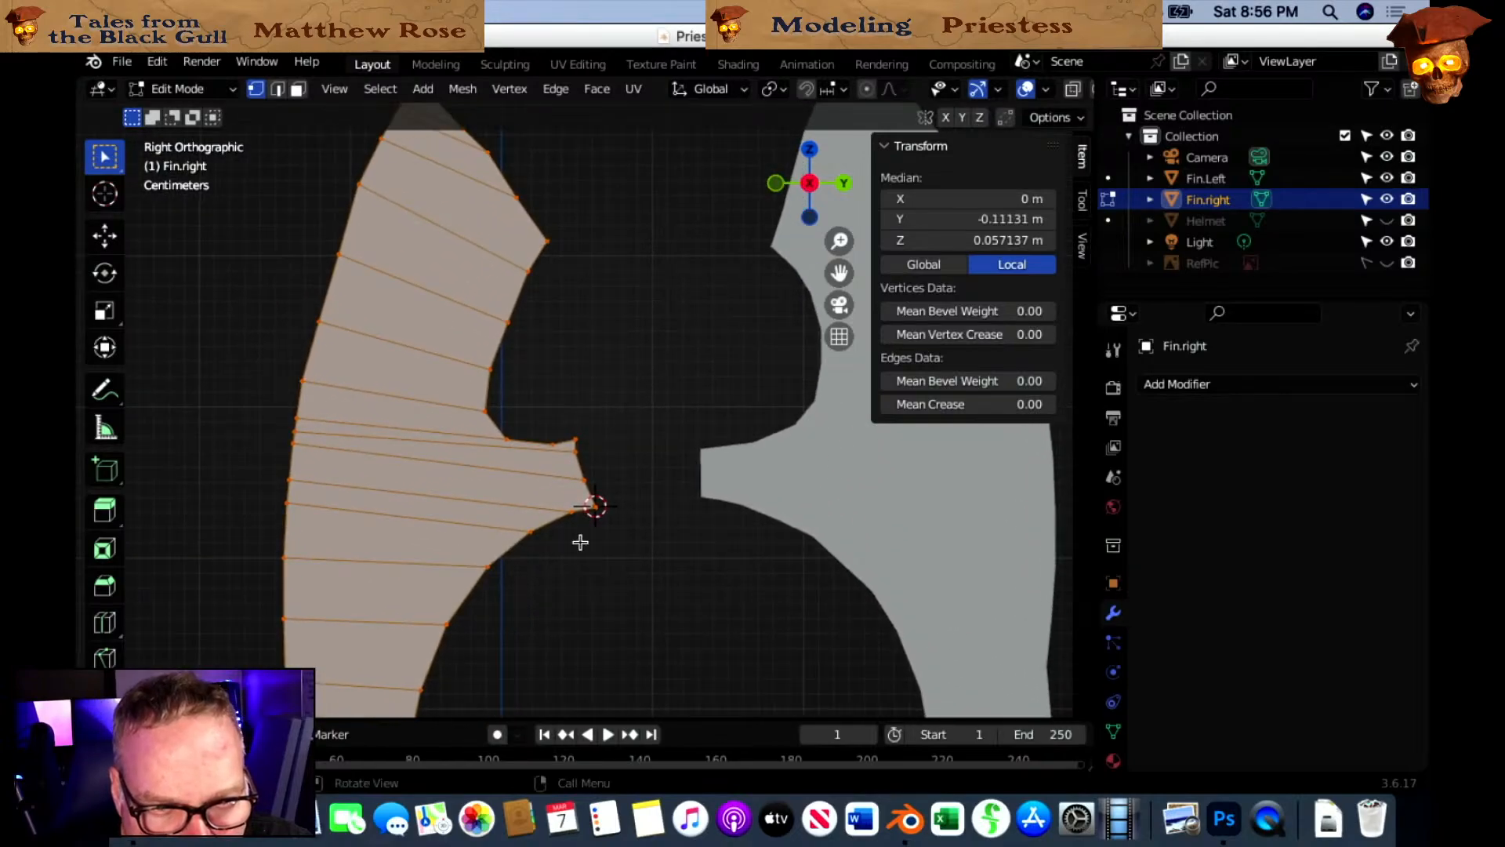
key(k)
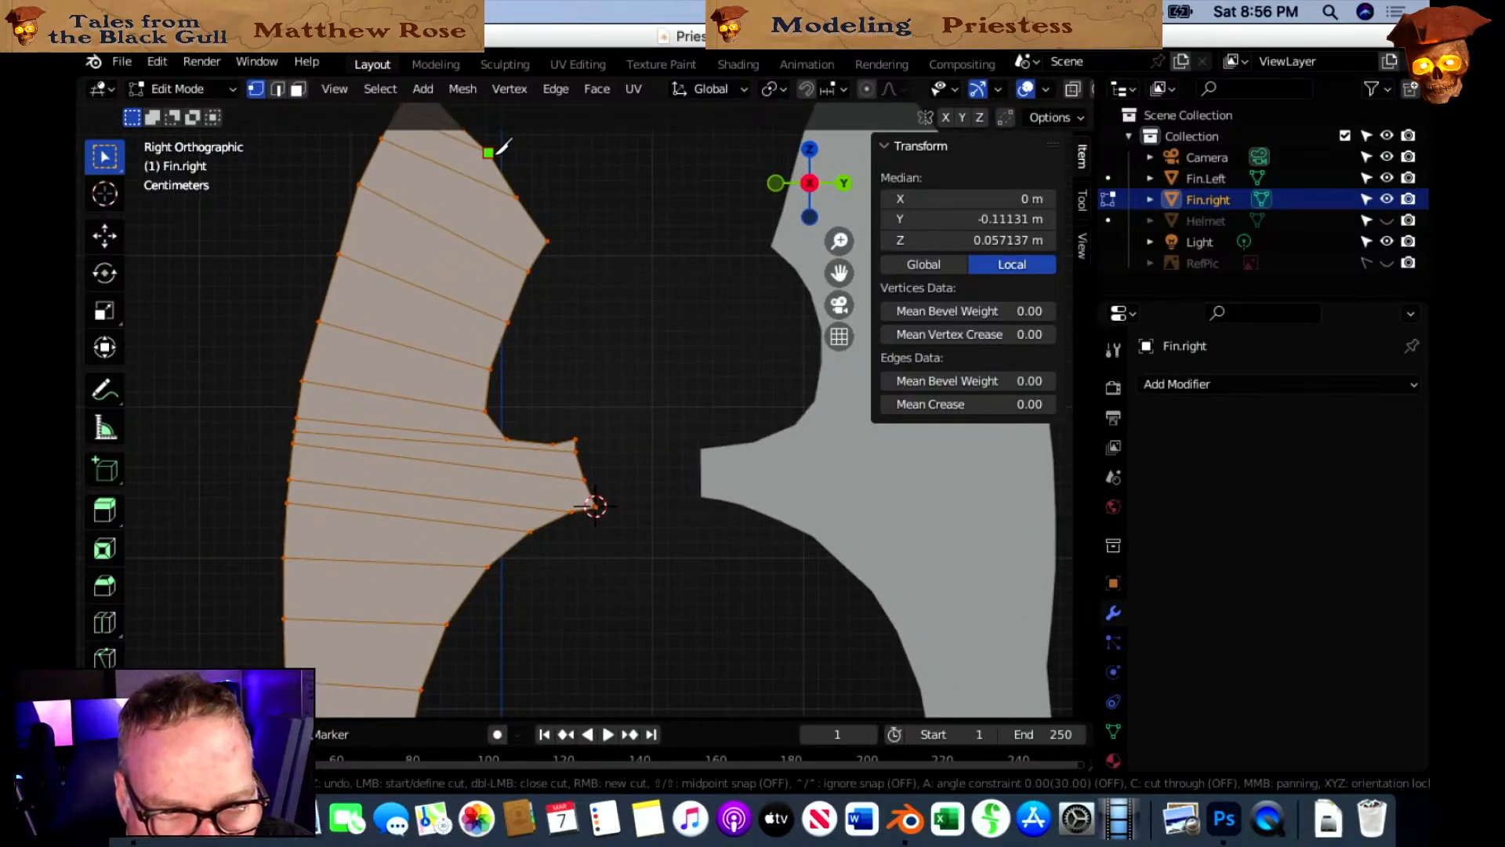
click(488, 152)
click(445, 229)
click(425, 289)
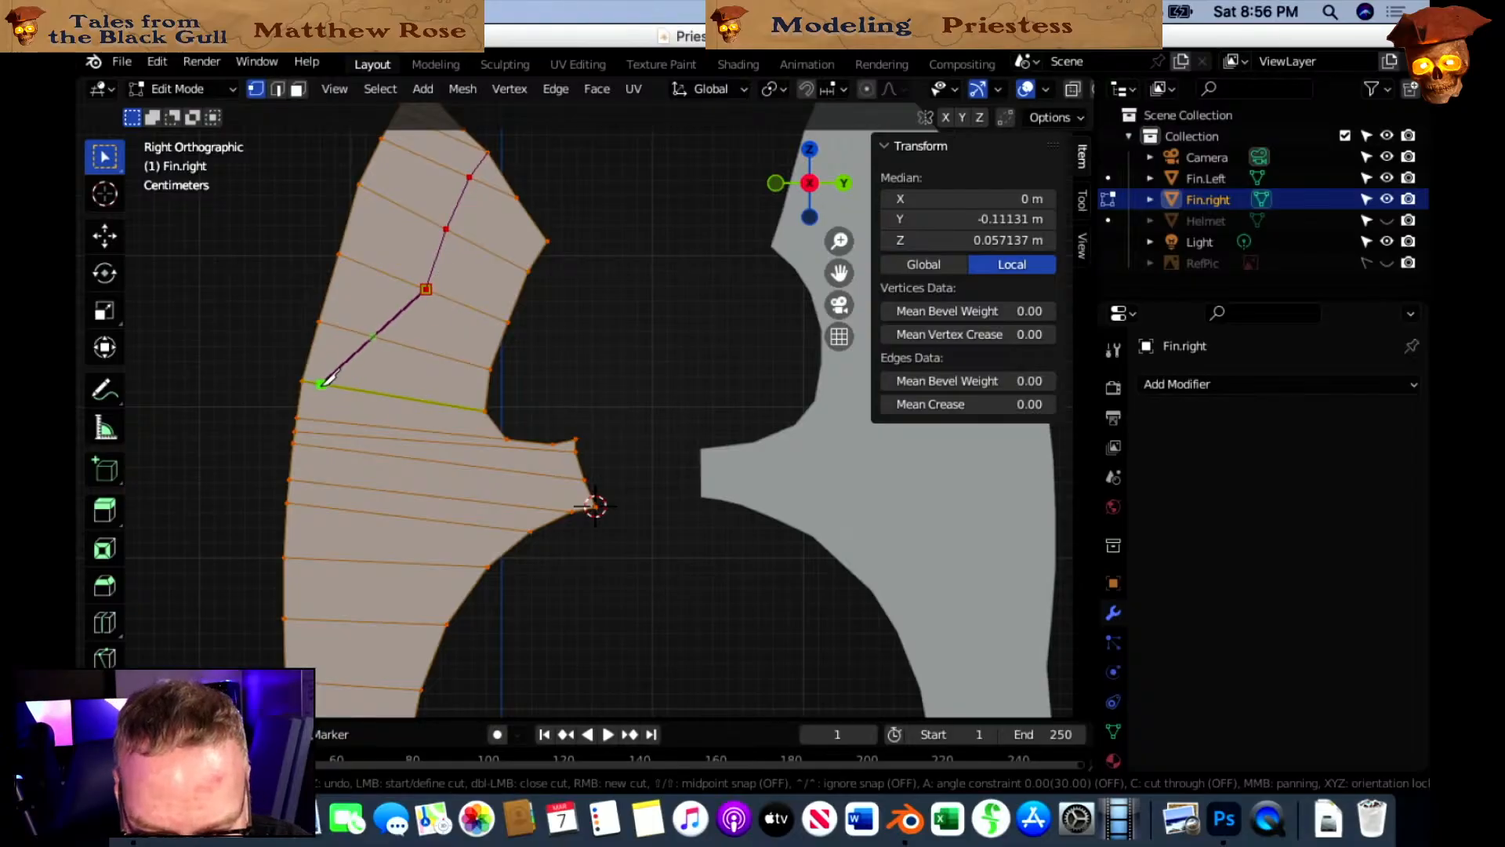
click(409, 345)
click(395, 397)
click(386, 427)
click(383, 438)
click(379, 454)
click(373, 489)
click(371, 512)
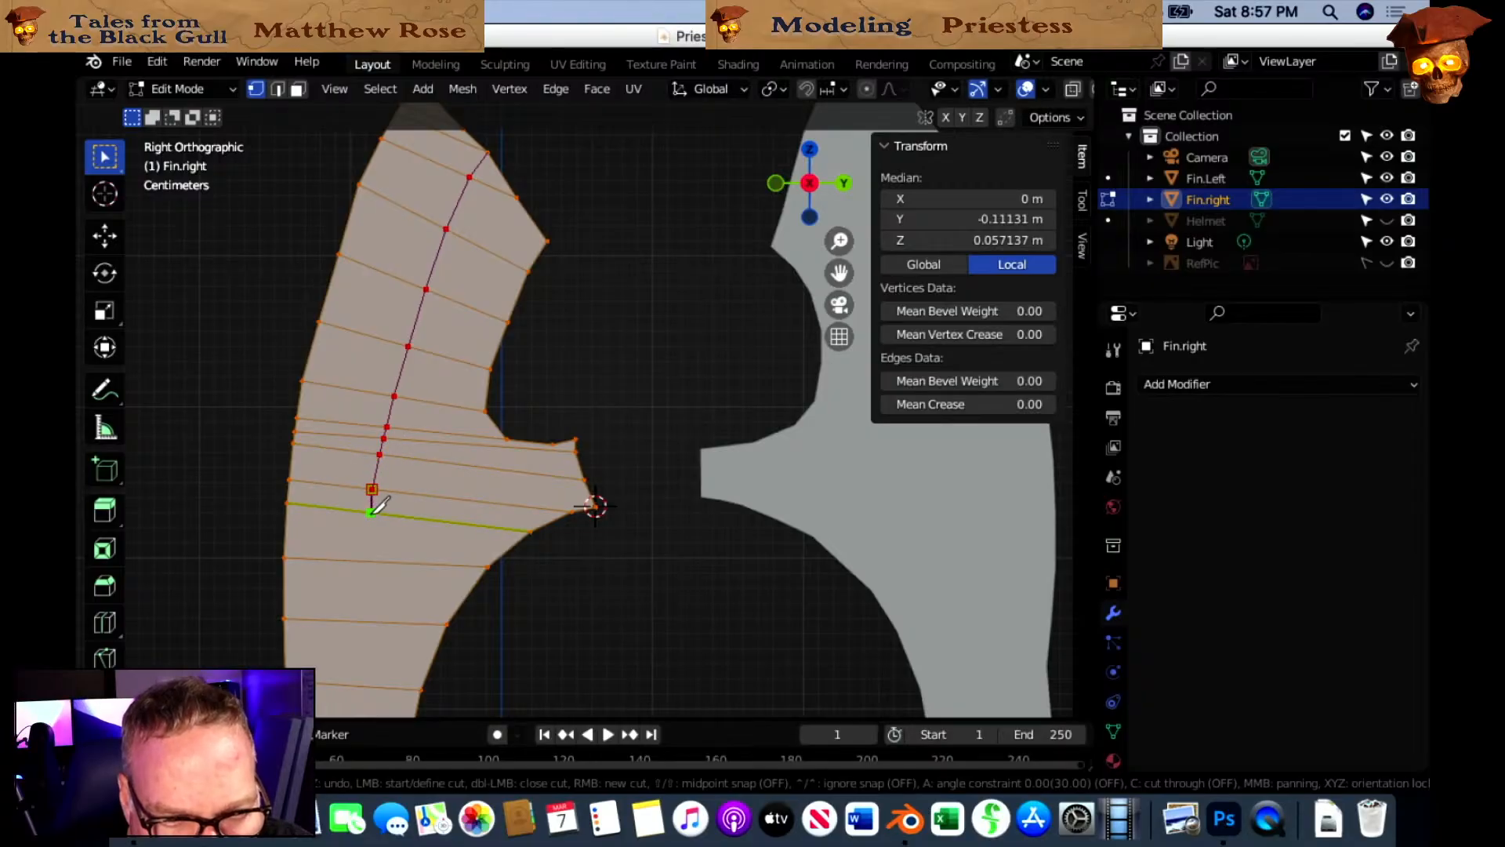
Continue the lengthwise cut through the remaining crosswise edges to the fin's bottom edge and complete it.
shift+middle_drag(481, 484, 460, 263)
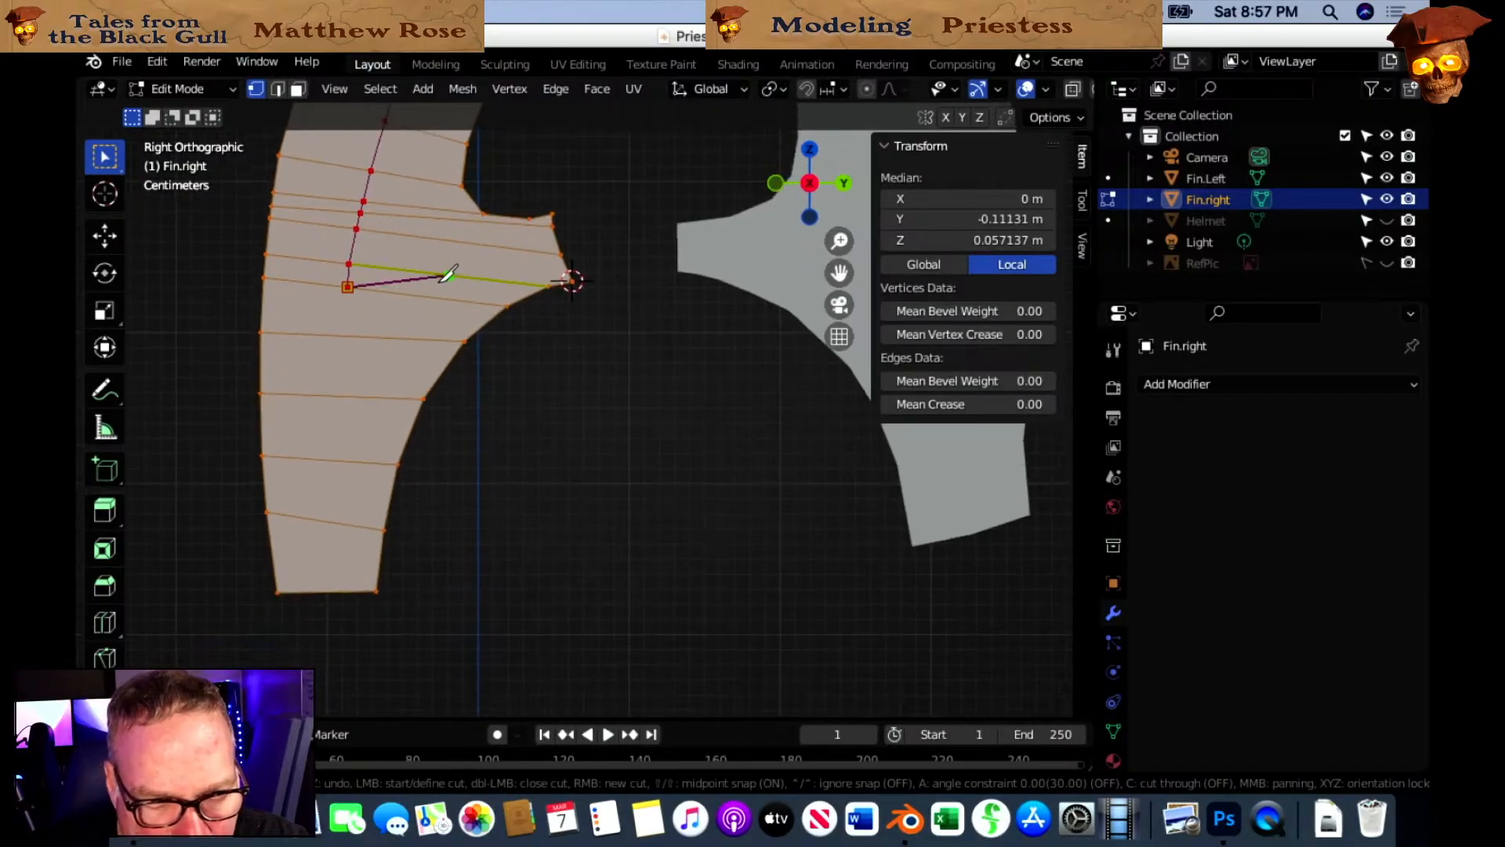
click(339, 336)
click(328, 396)
click(320, 459)
click(318, 520)
click(319, 591)
key(Return)
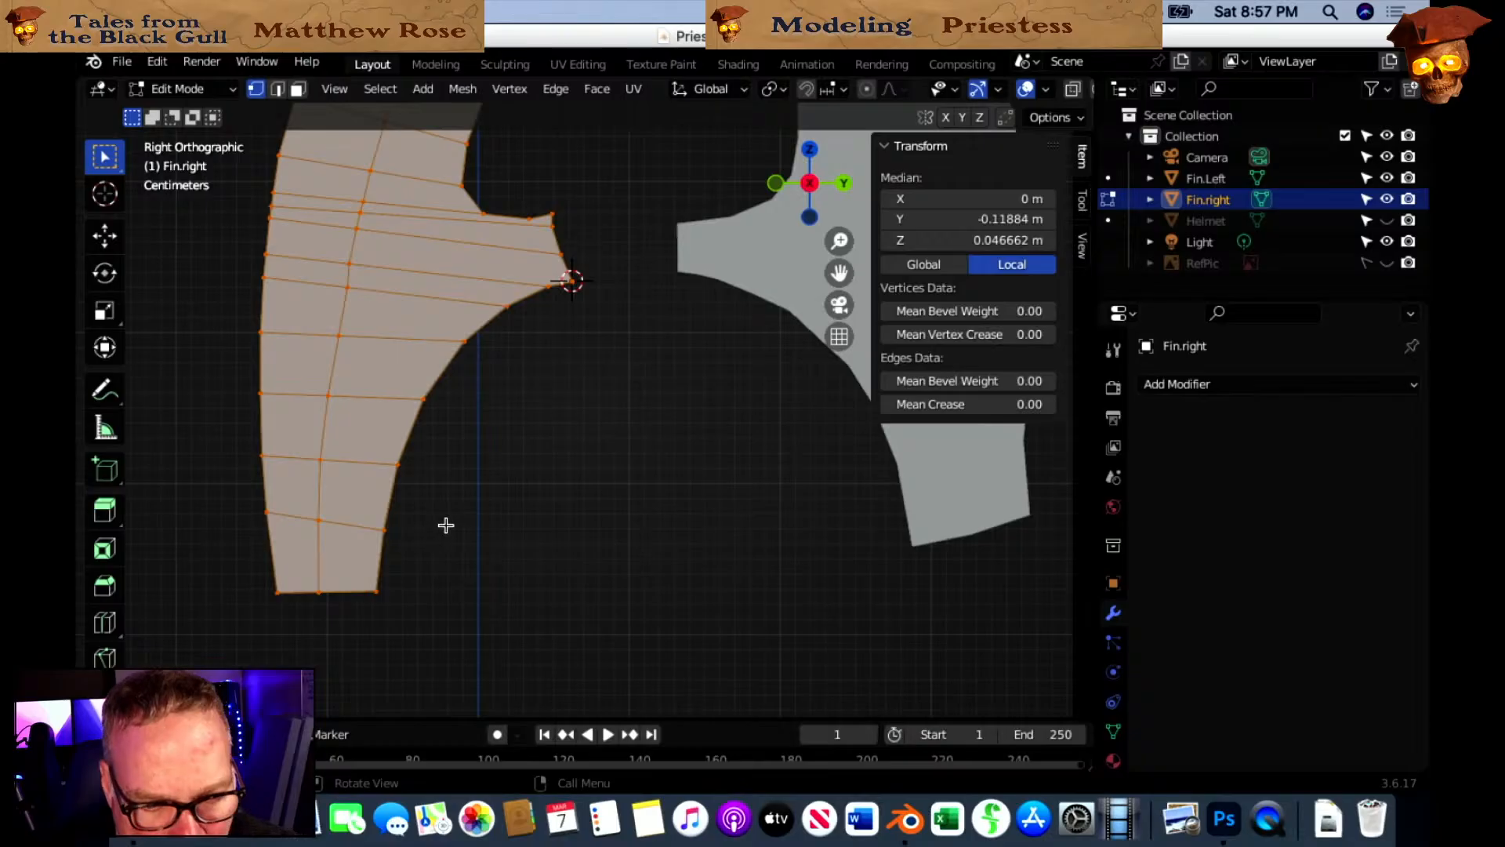
Start a second lengthwise knife cut on the outer side of the first, from the slanted edge's second vertex down past the base.
shift+middle_drag(457, 426, 486, 652)
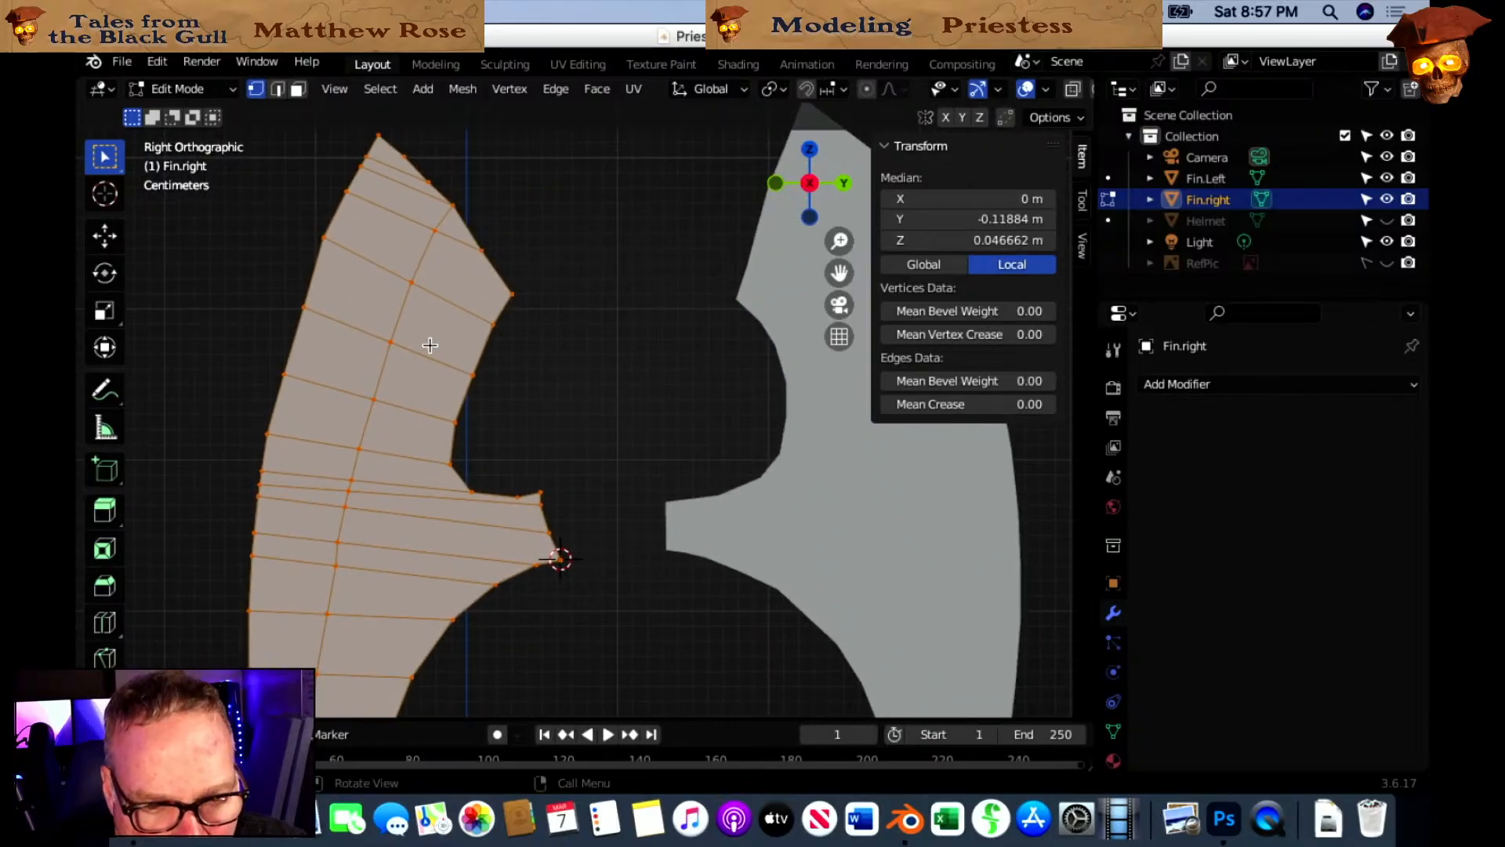
key(k)
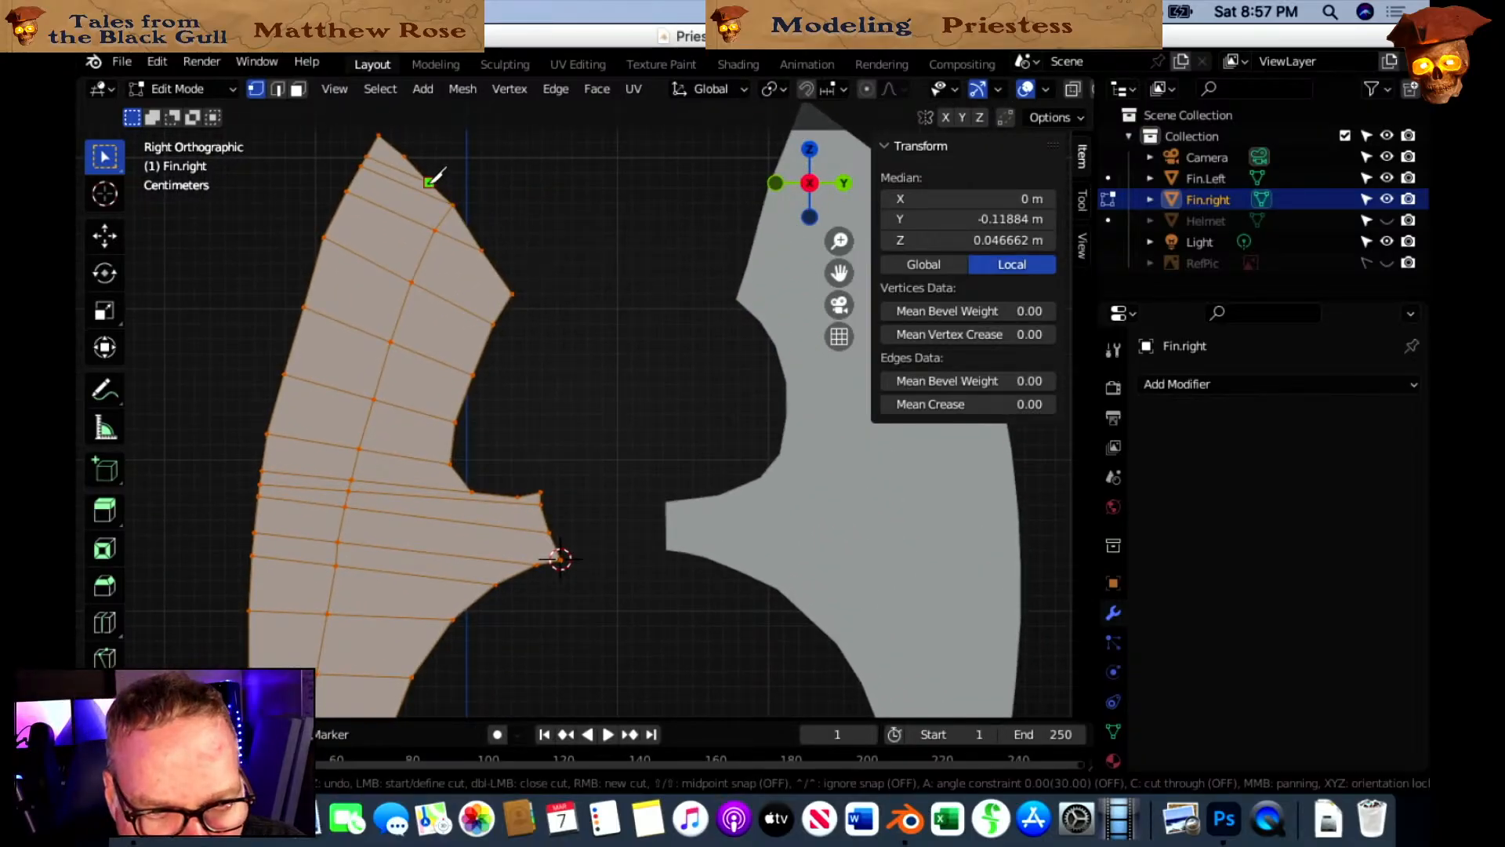
click(407, 218)
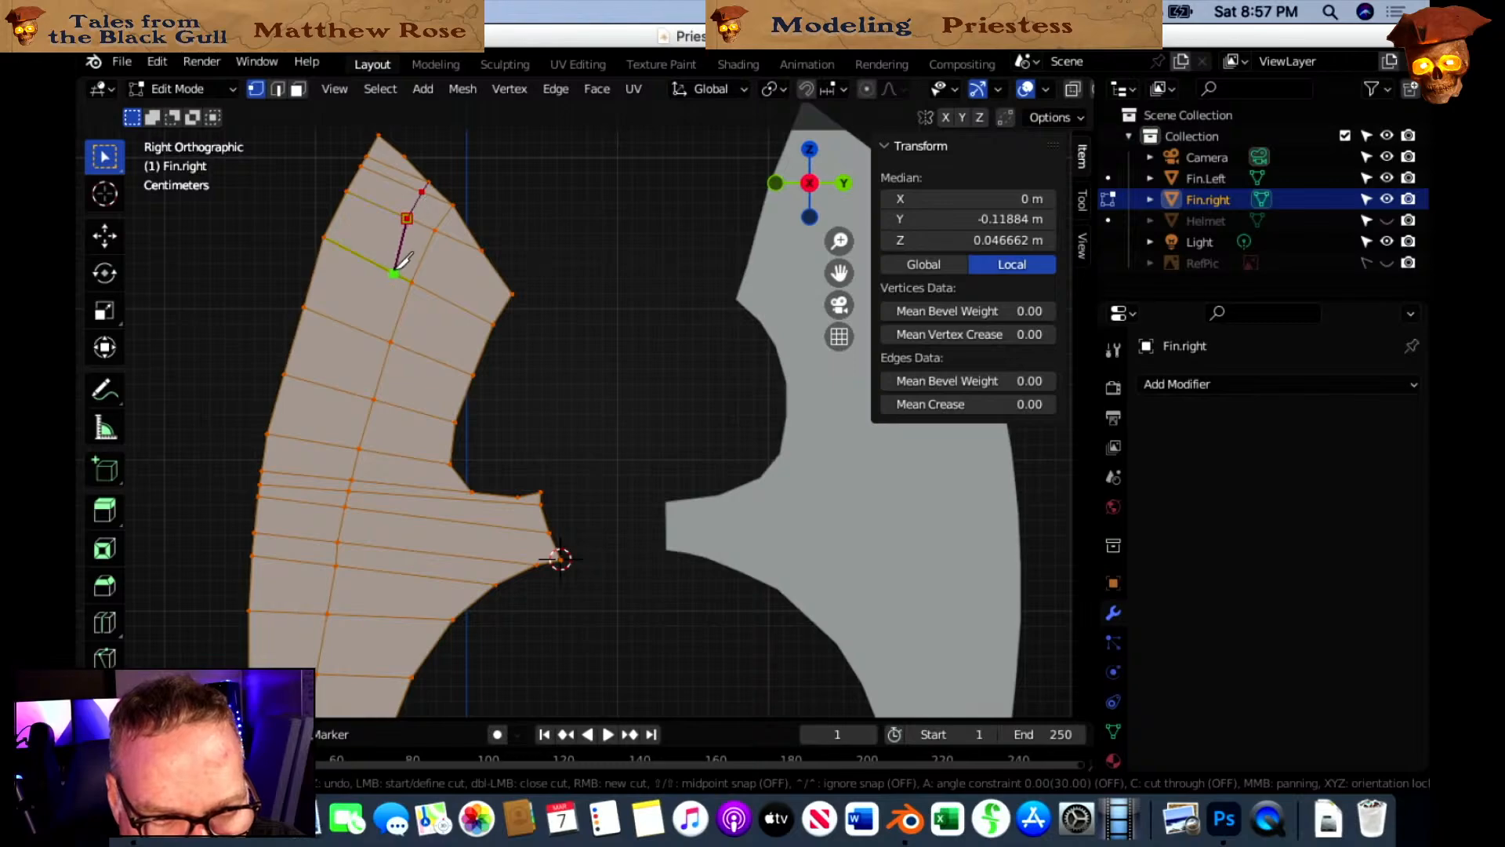
click(380, 267)
click(357, 327)
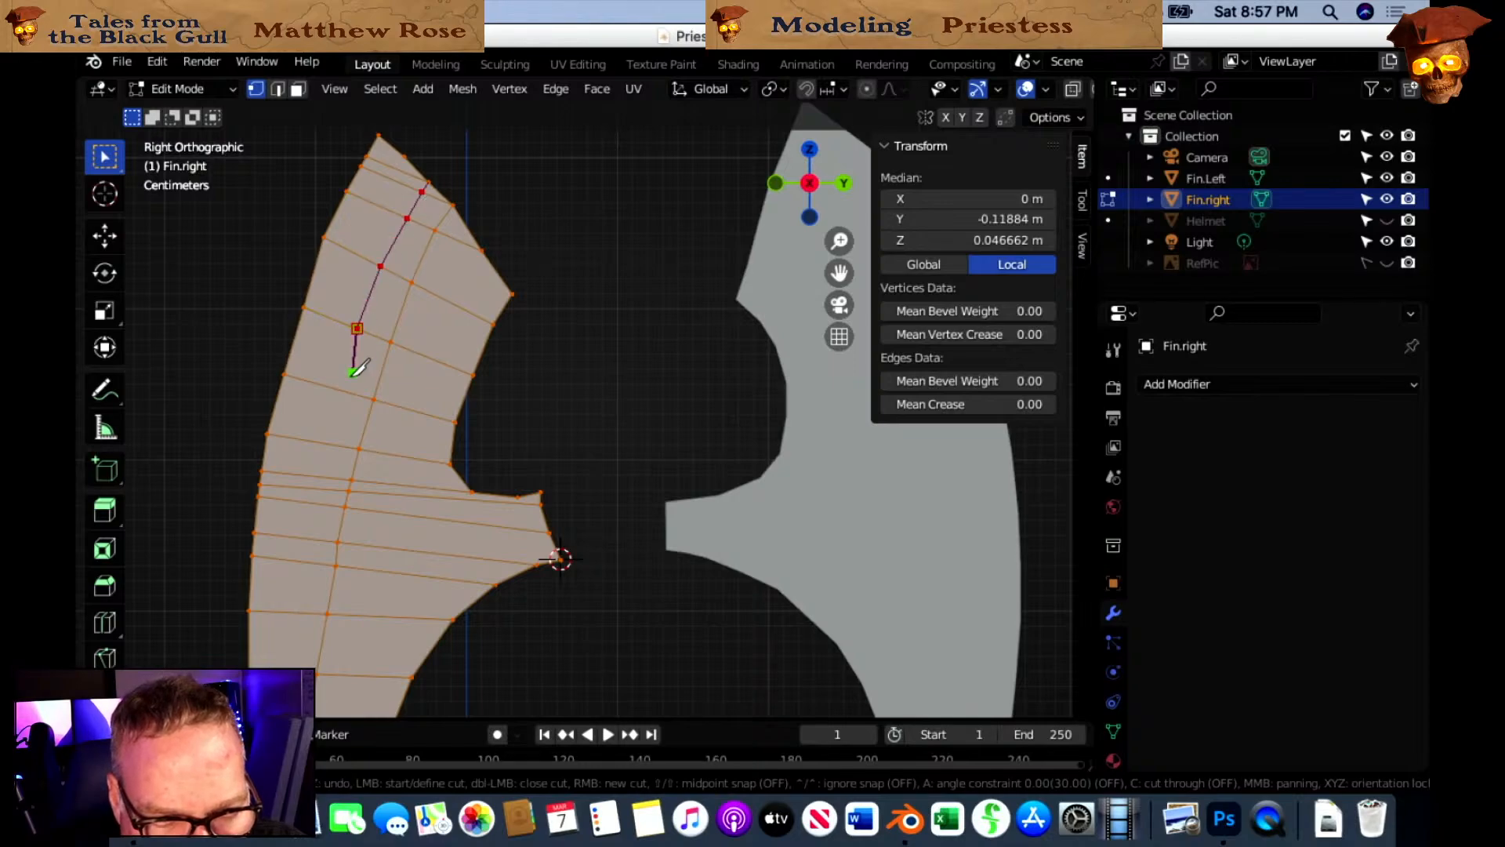
click(335, 389)
click(326, 444)
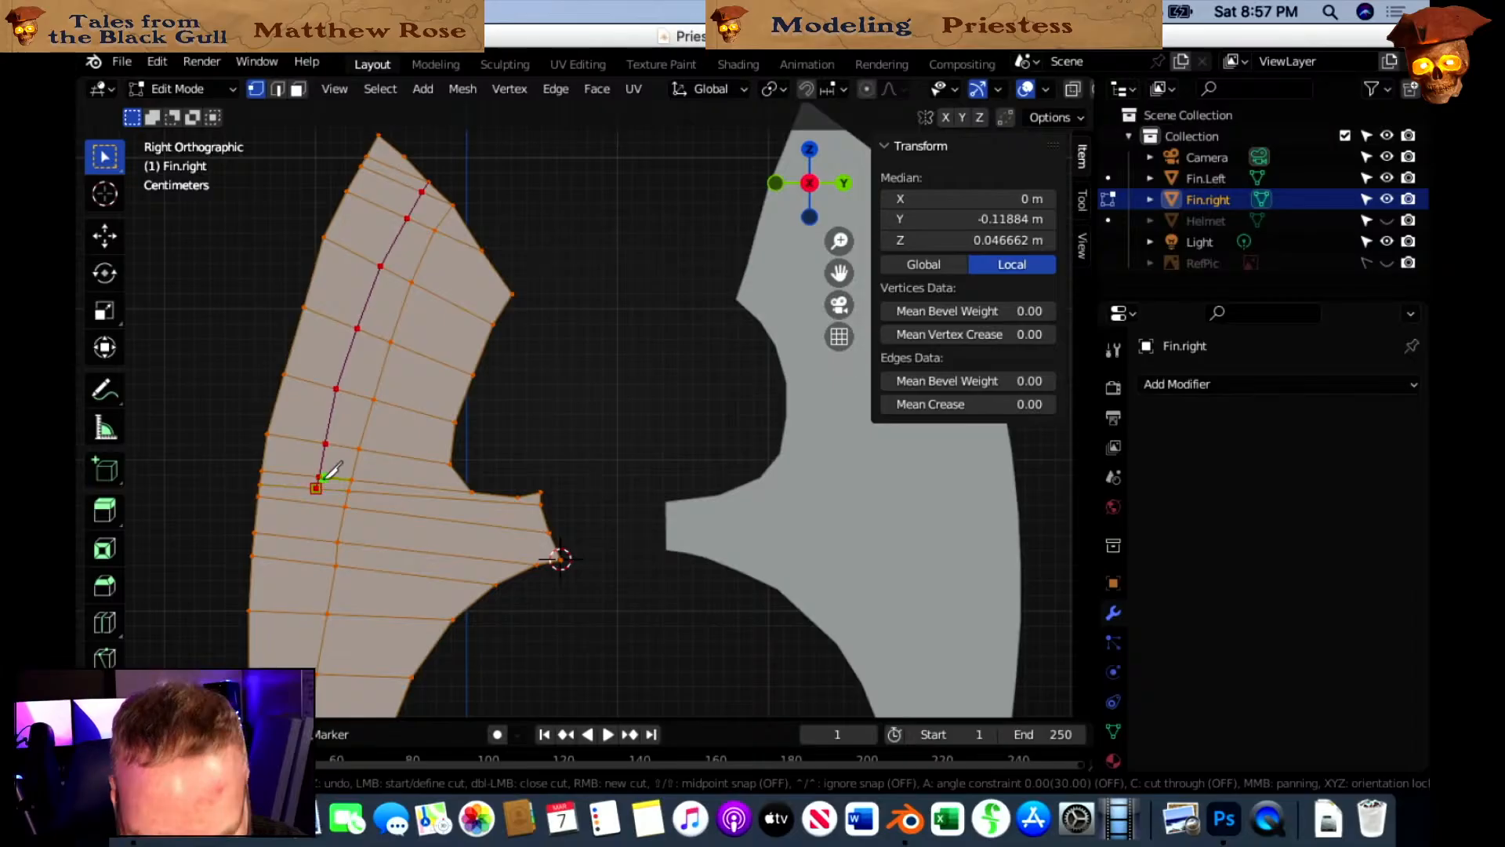
click(314, 502)
click(304, 559)
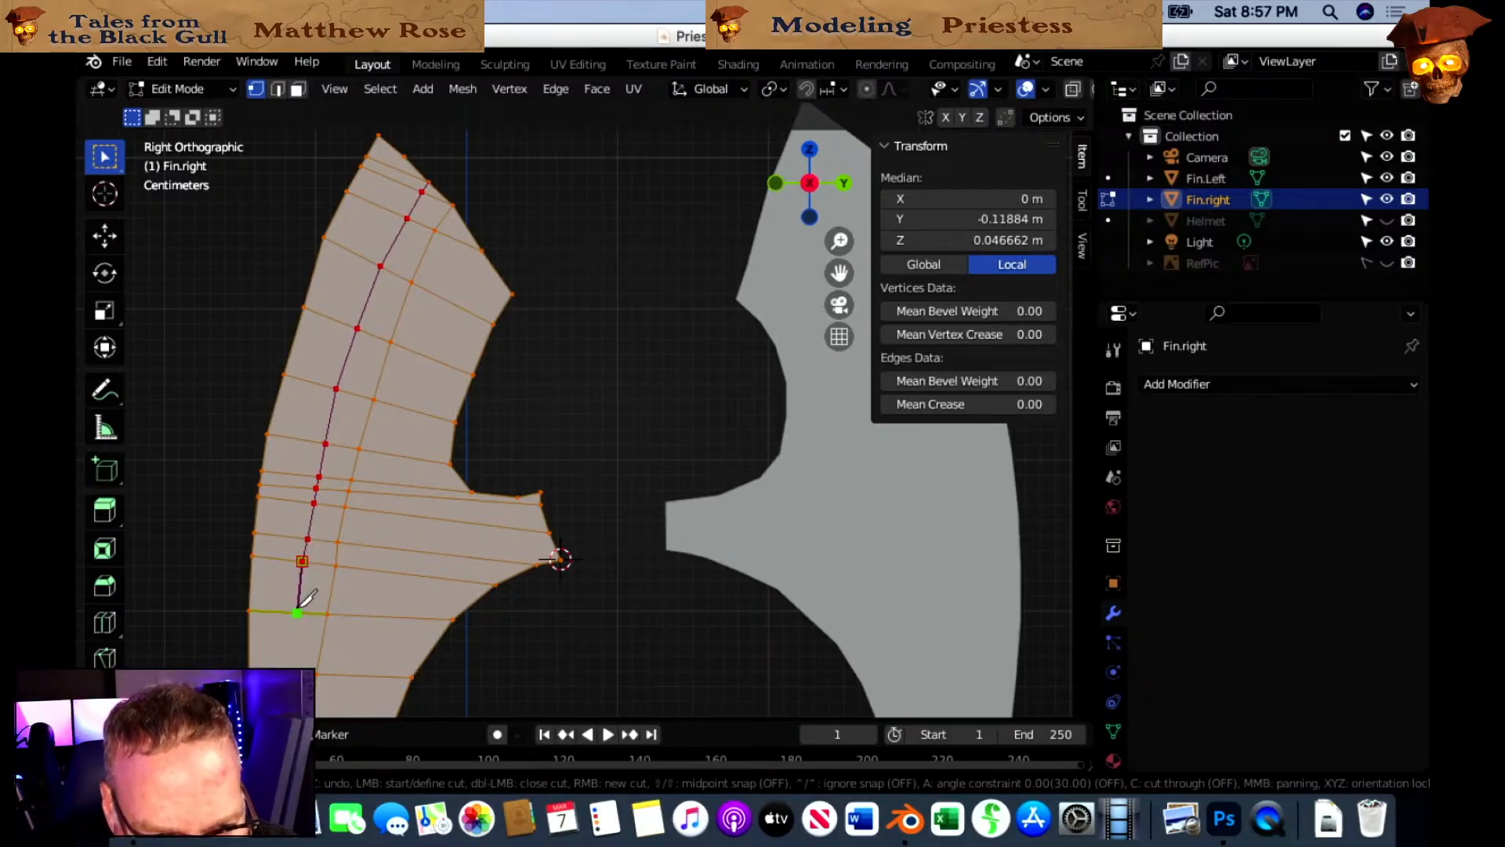
click(293, 610)
Extend the second lengthwise cut through the lower crosswise edges to the bottom edge and complete it.
shift+middle_drag(357, 576, 397, 300)
scroll(401, 296, up, 2)
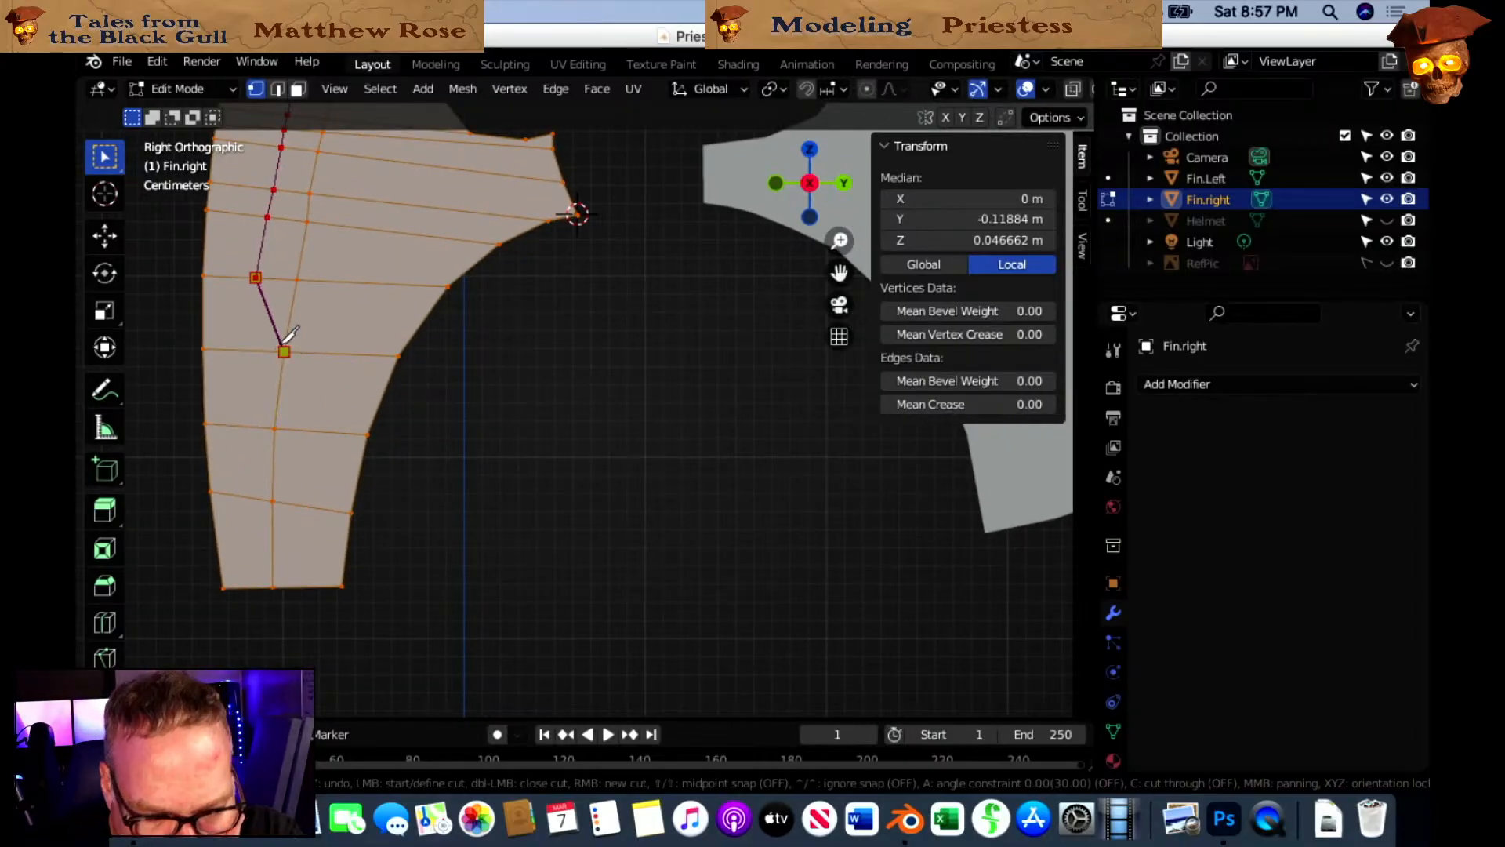
click(252, 350)
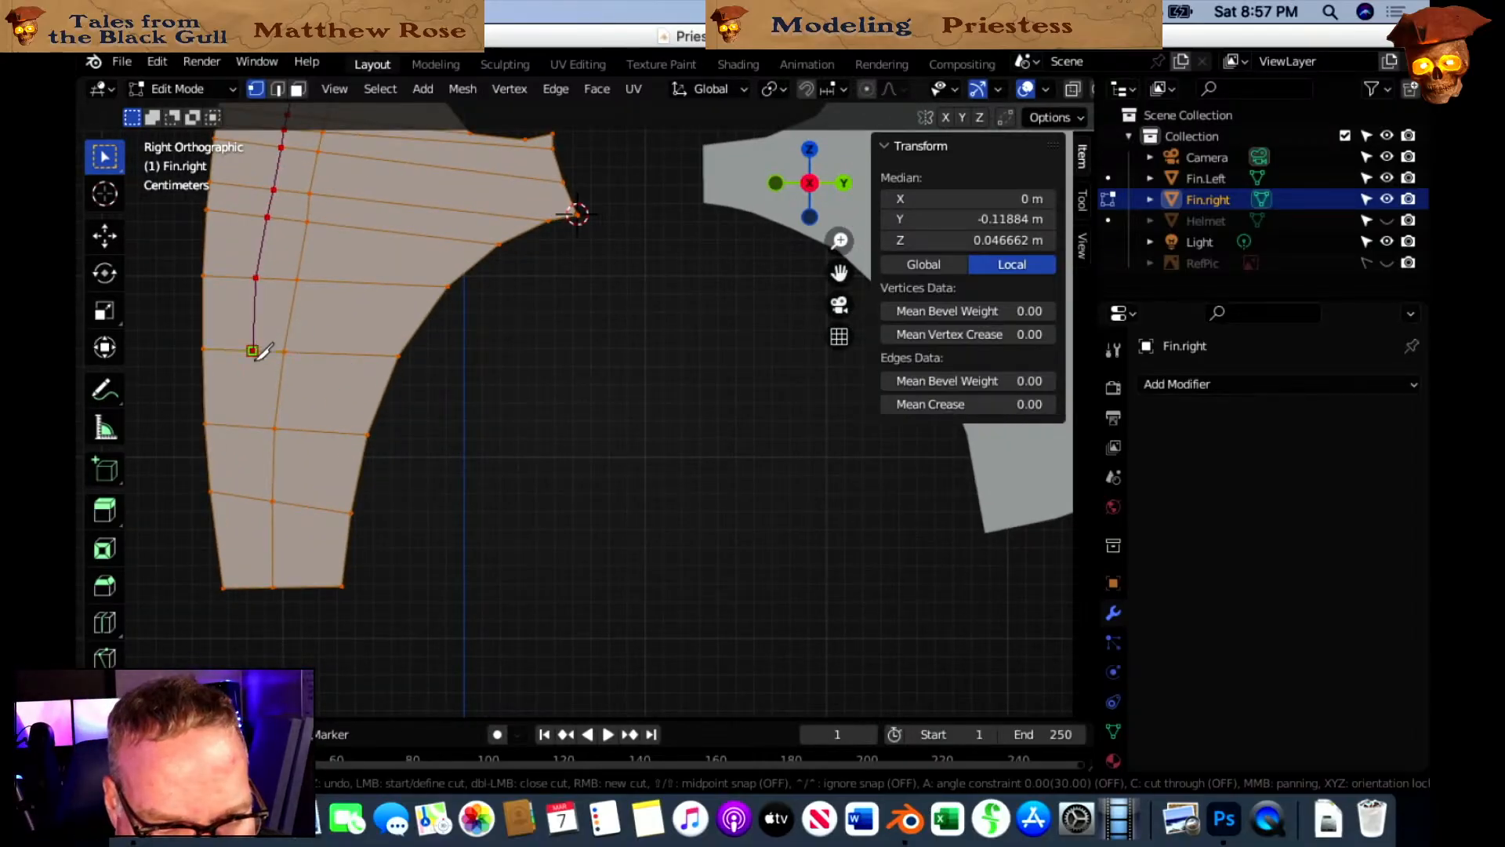
click(250, 427)
click(251, 497)
click(252, 585)
key(Return)
Start a third lengthwise knife cut nearer the outer edge, running from the bottom edge up through the lower crosswise edges.
key(k)
click(242, 587)
click(232, 495)
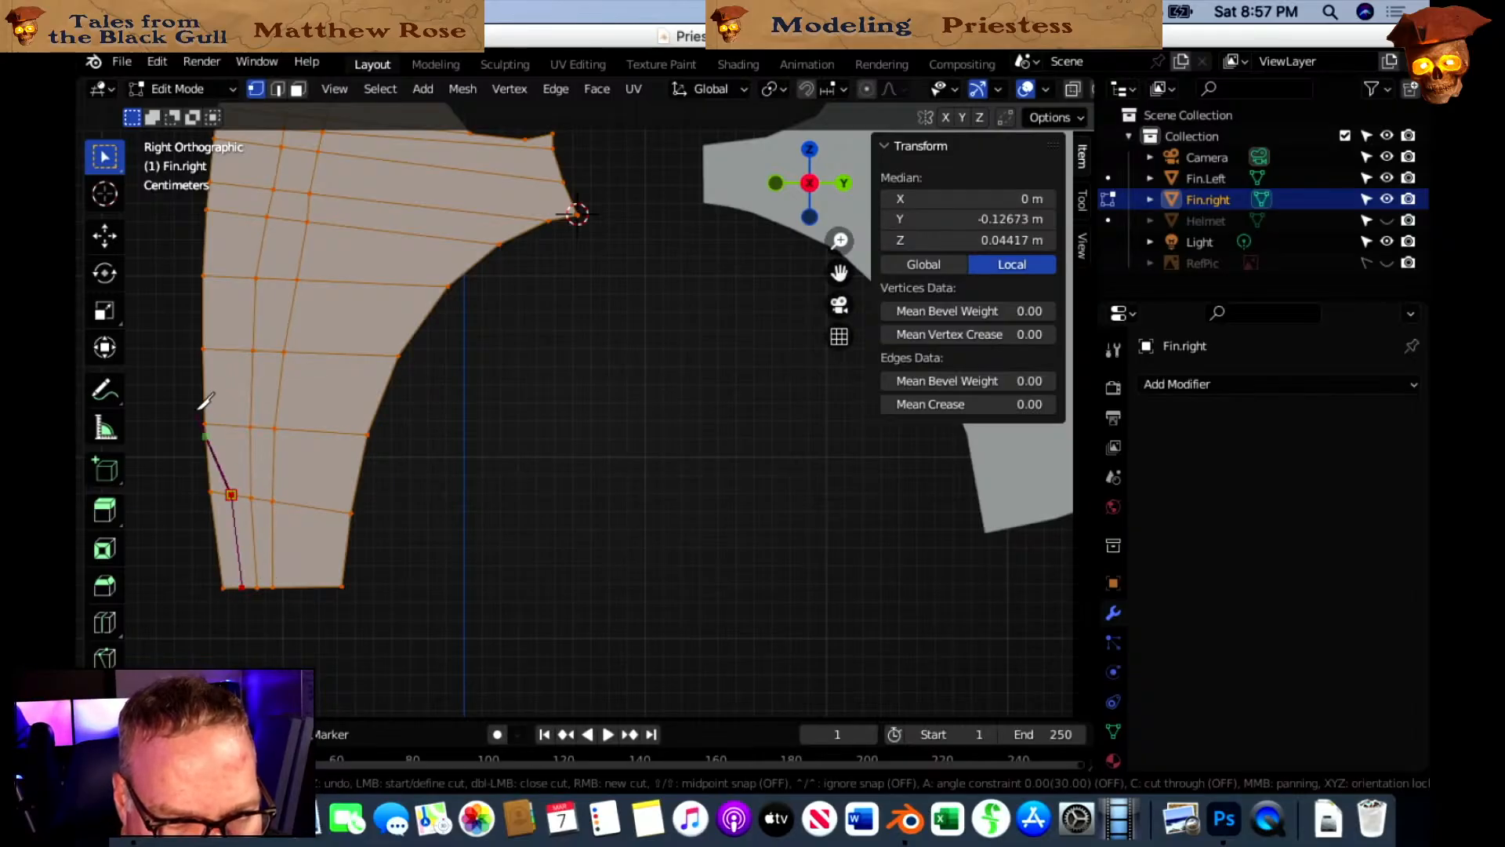
click(231, 426)
click(228, 349)
click(228, 276)
click(237, 212)
Carry the third lengthwise cut up through the upper crosswise edges to the slanted edge's first vertex below the tip and complete it.
shift+middle_drag(329, 275, 357, 679)
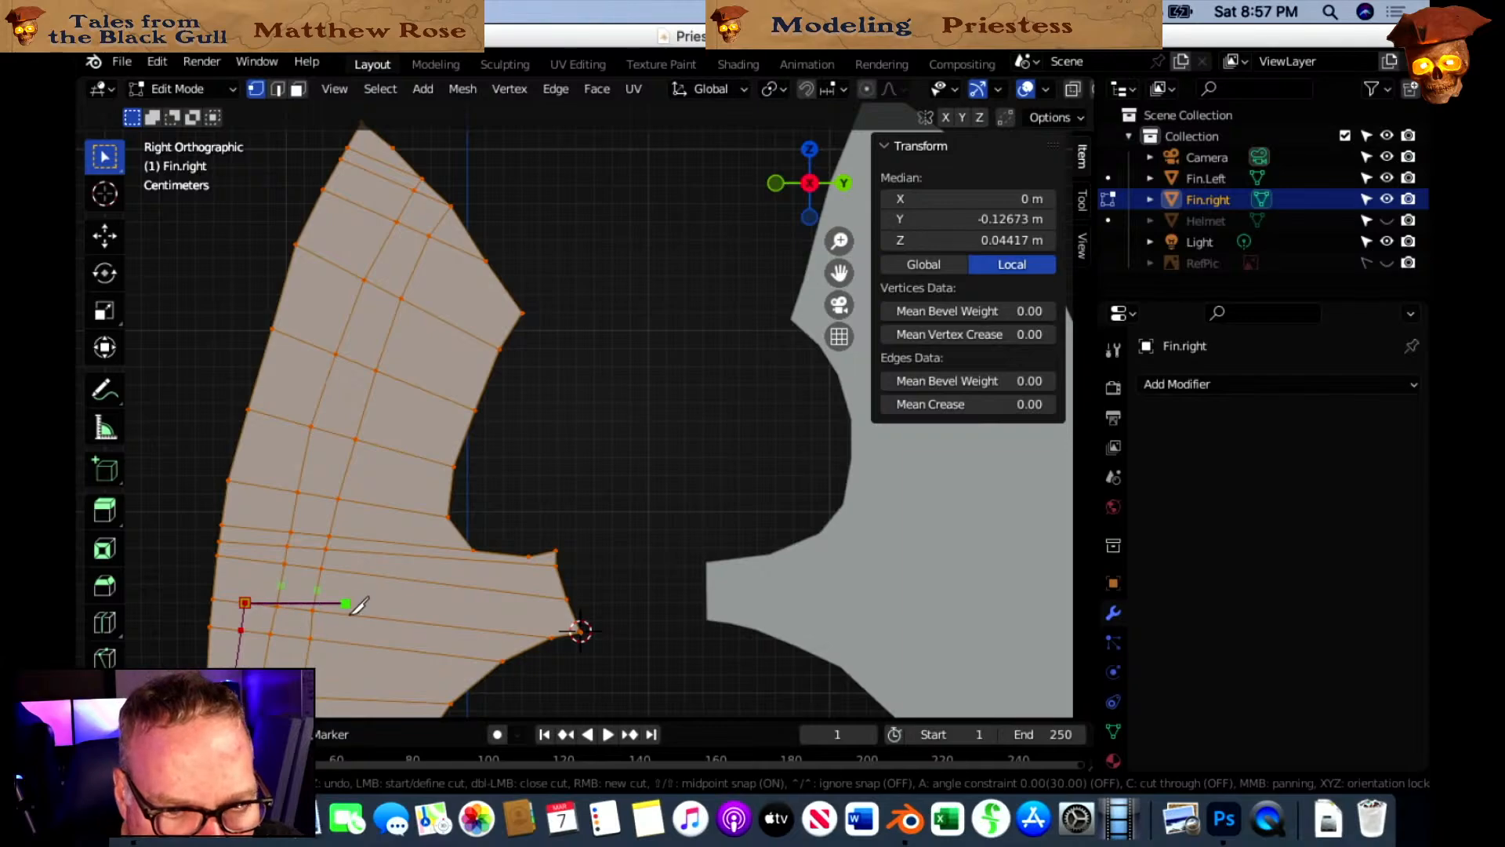
shift+scroll(352, 605, up, 2)
click(255, 600)
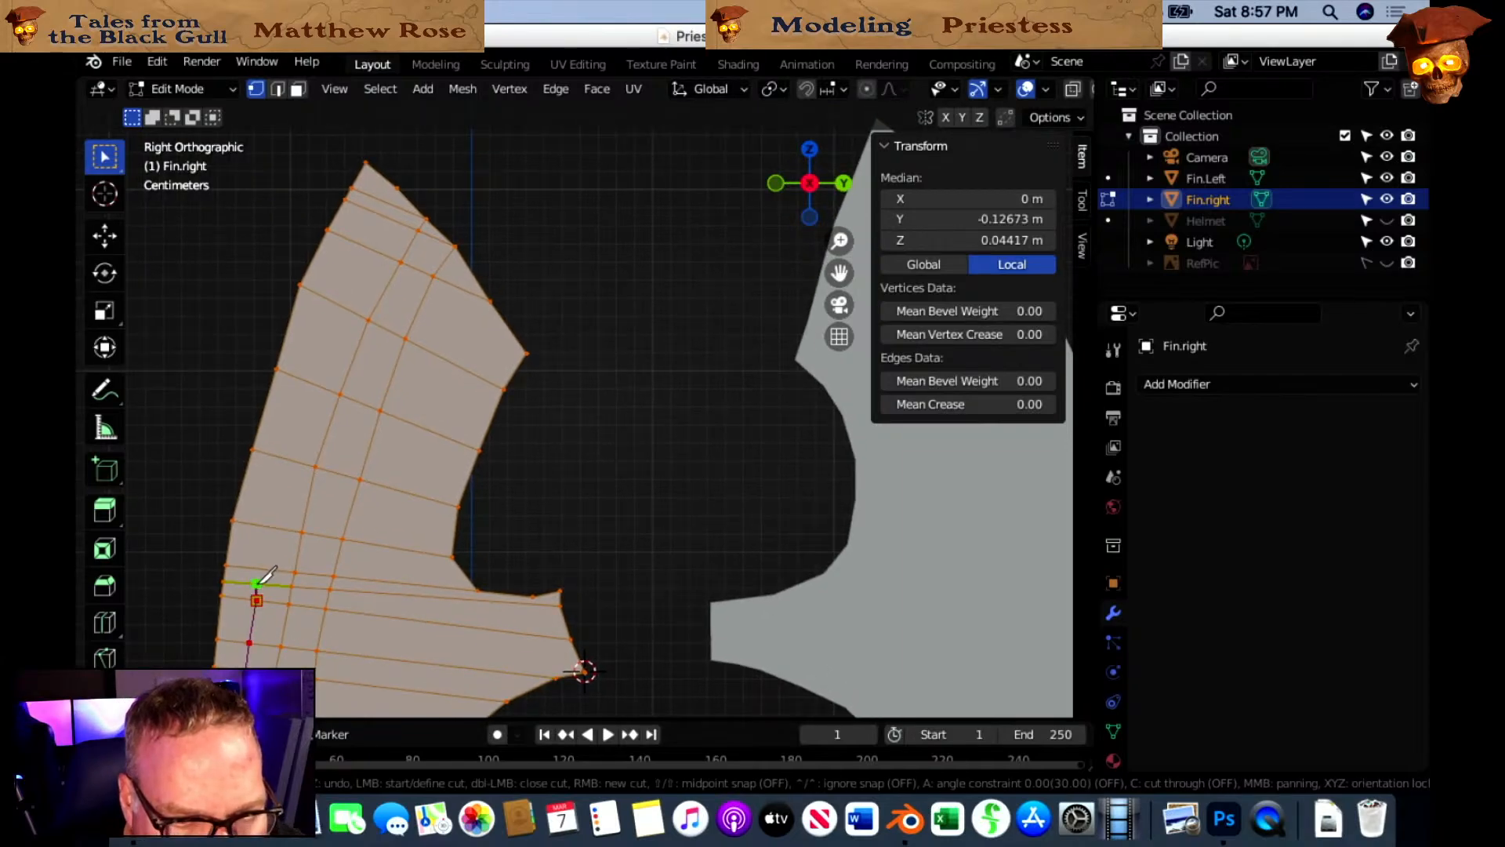
click(267, 526)
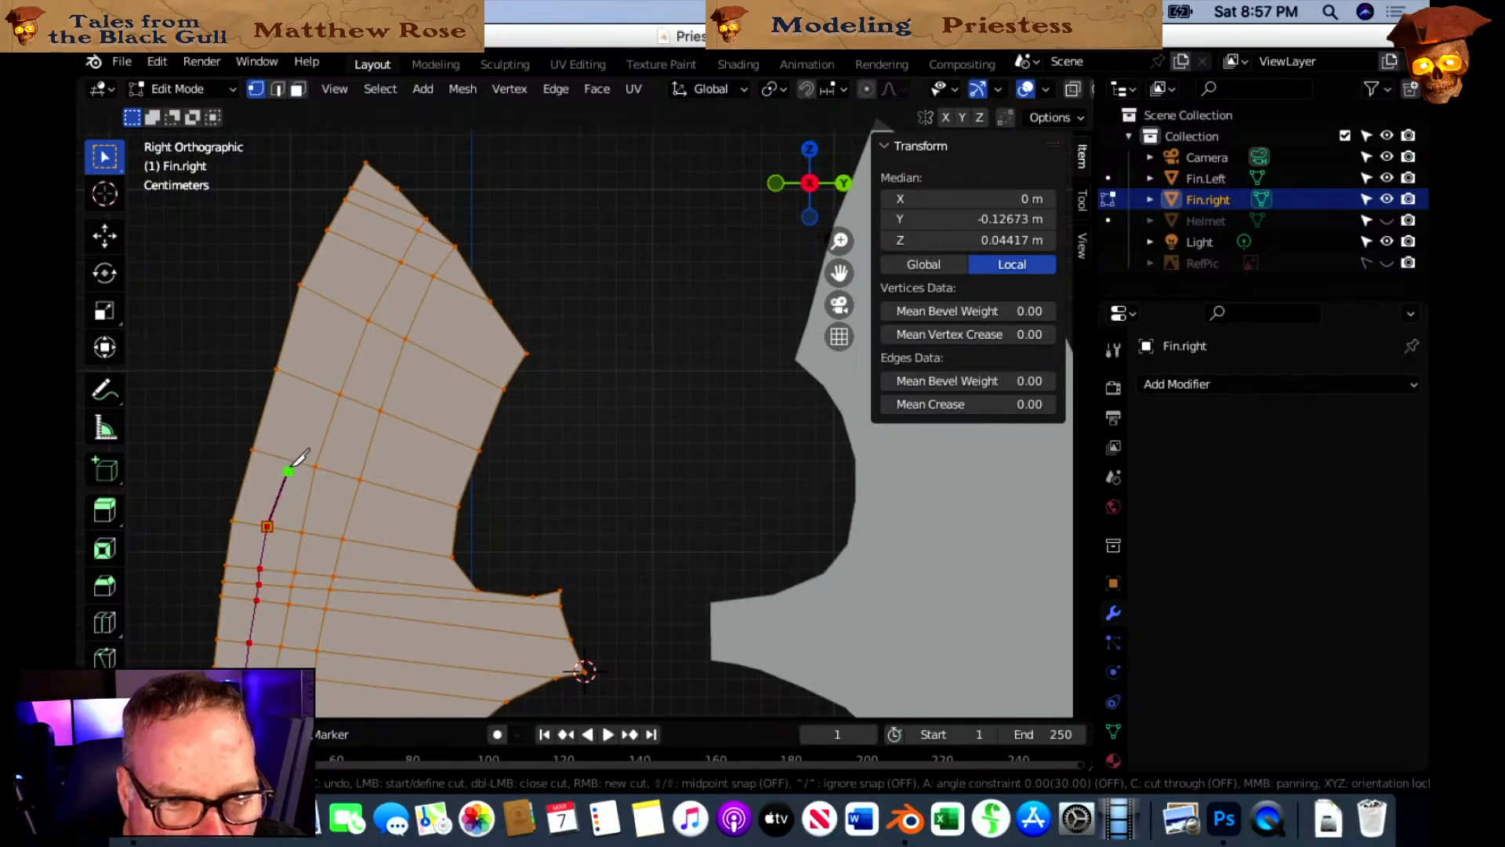
click(288, 460)
click(310, 382)
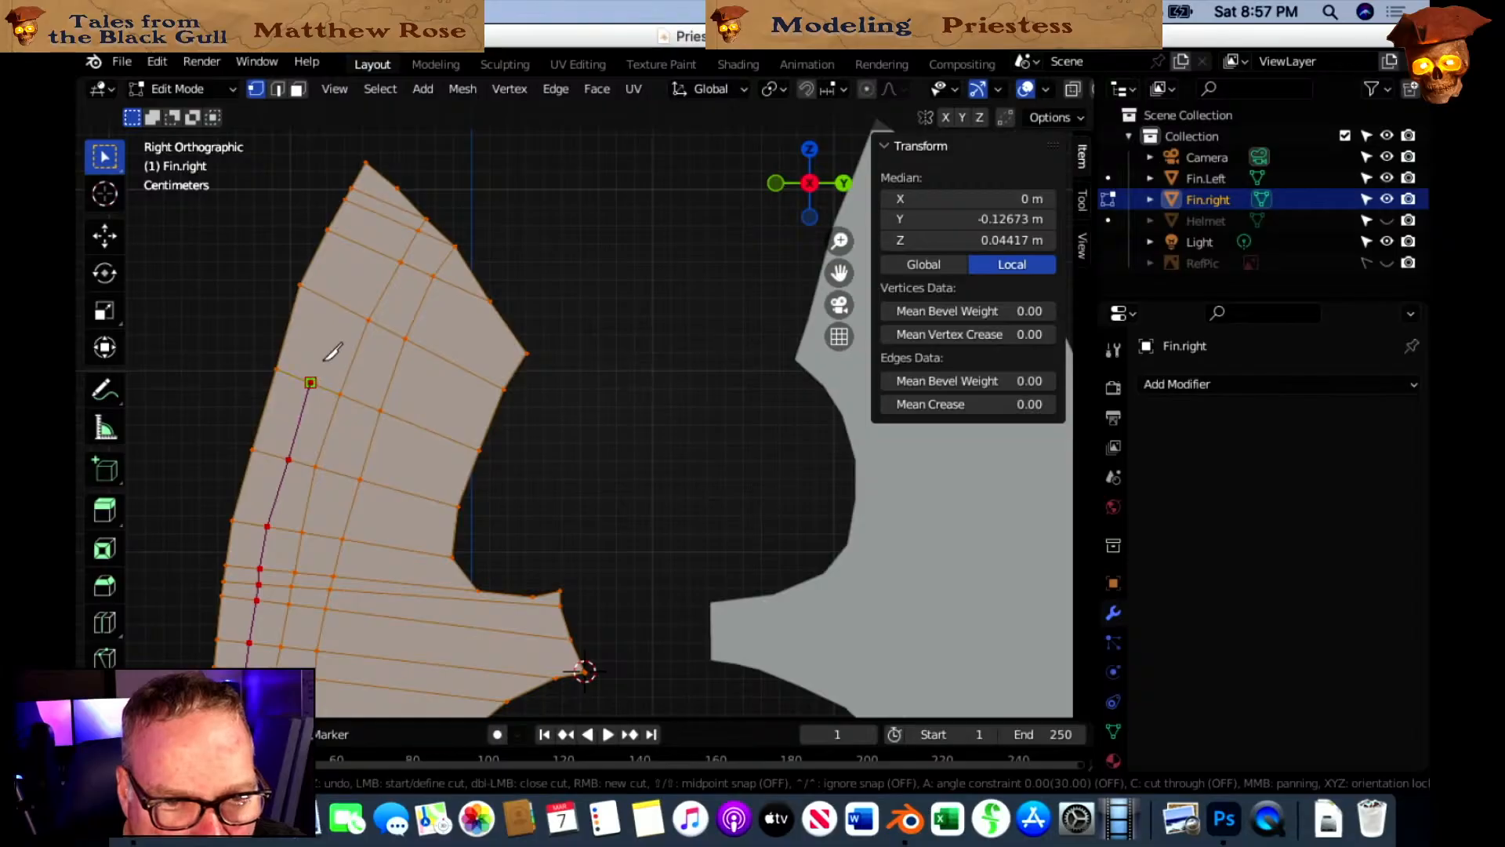
click(340, 305)
click(373, 250)
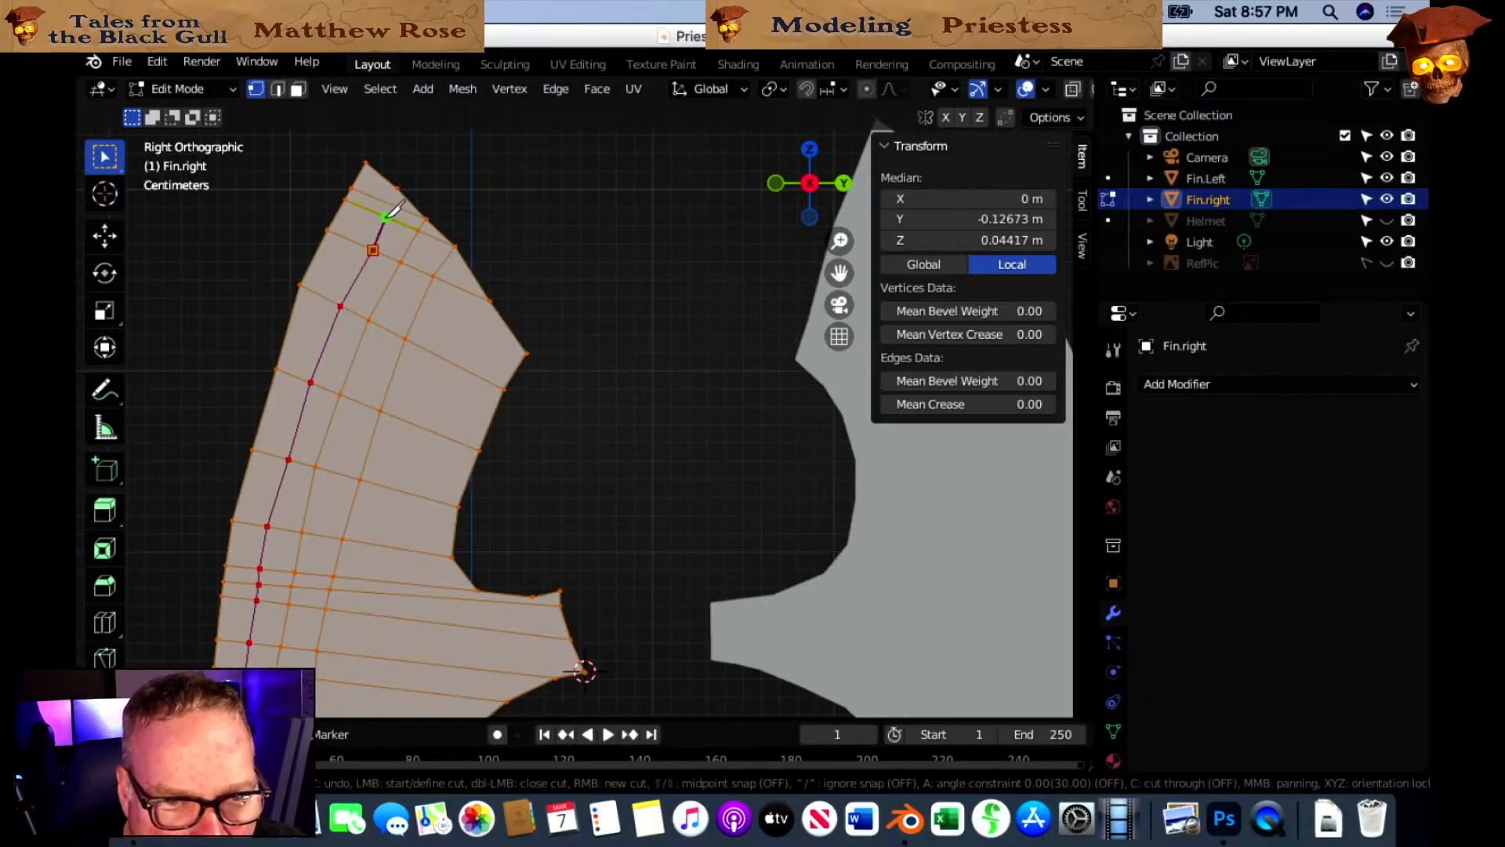
click(396, 188)
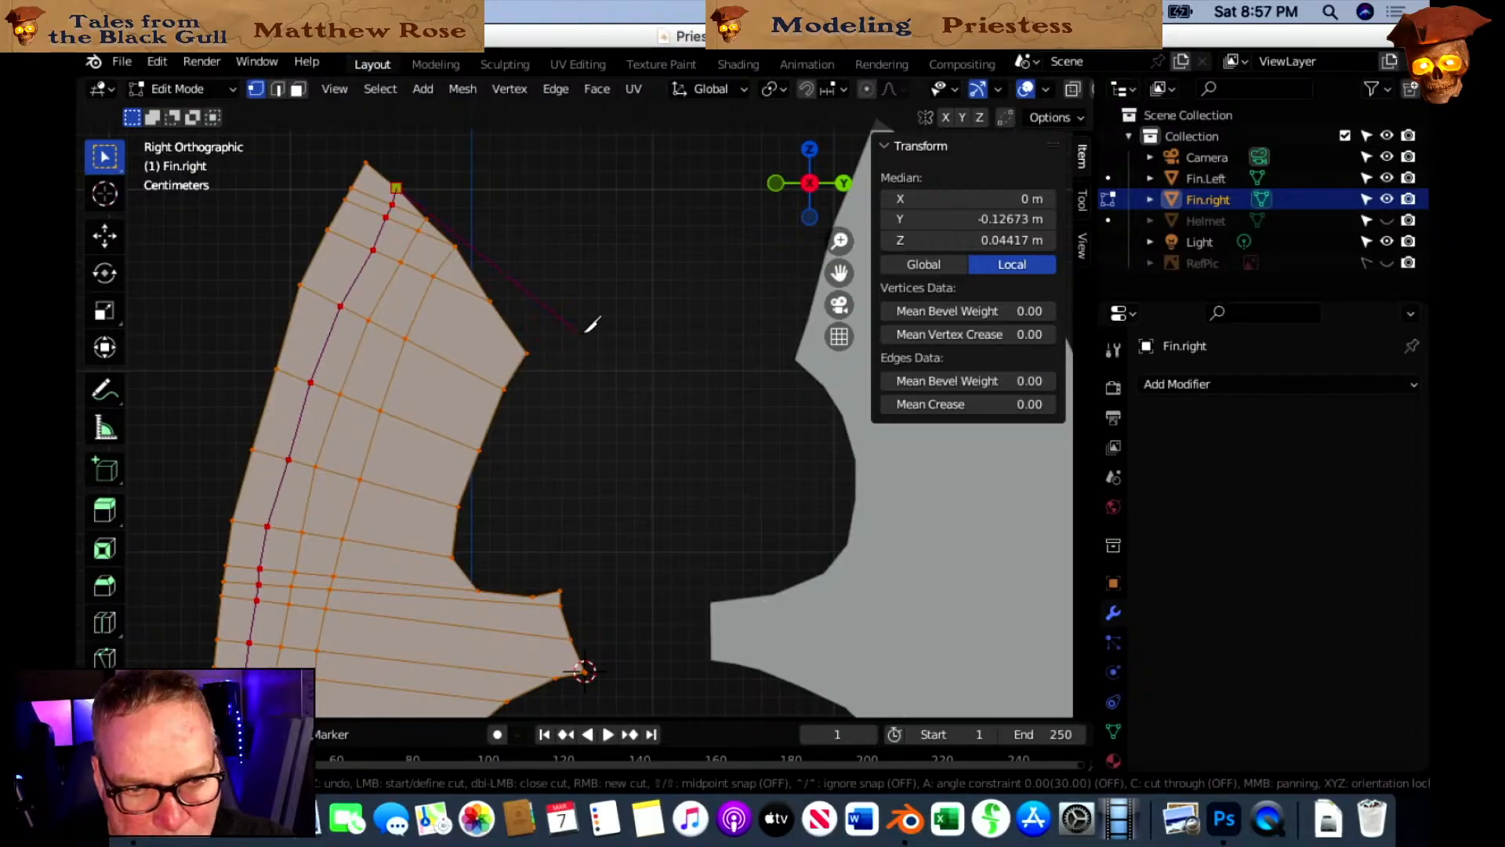
key(Return)
Start a fourth lengthwise knife cut on Fin.right from the slanted edge's vertex above the inner corner, down through the crosswise edges beside the inner arm.
shift+middle_drag(593, 384, 526, 221)
scroll(515, 223, down, 1)
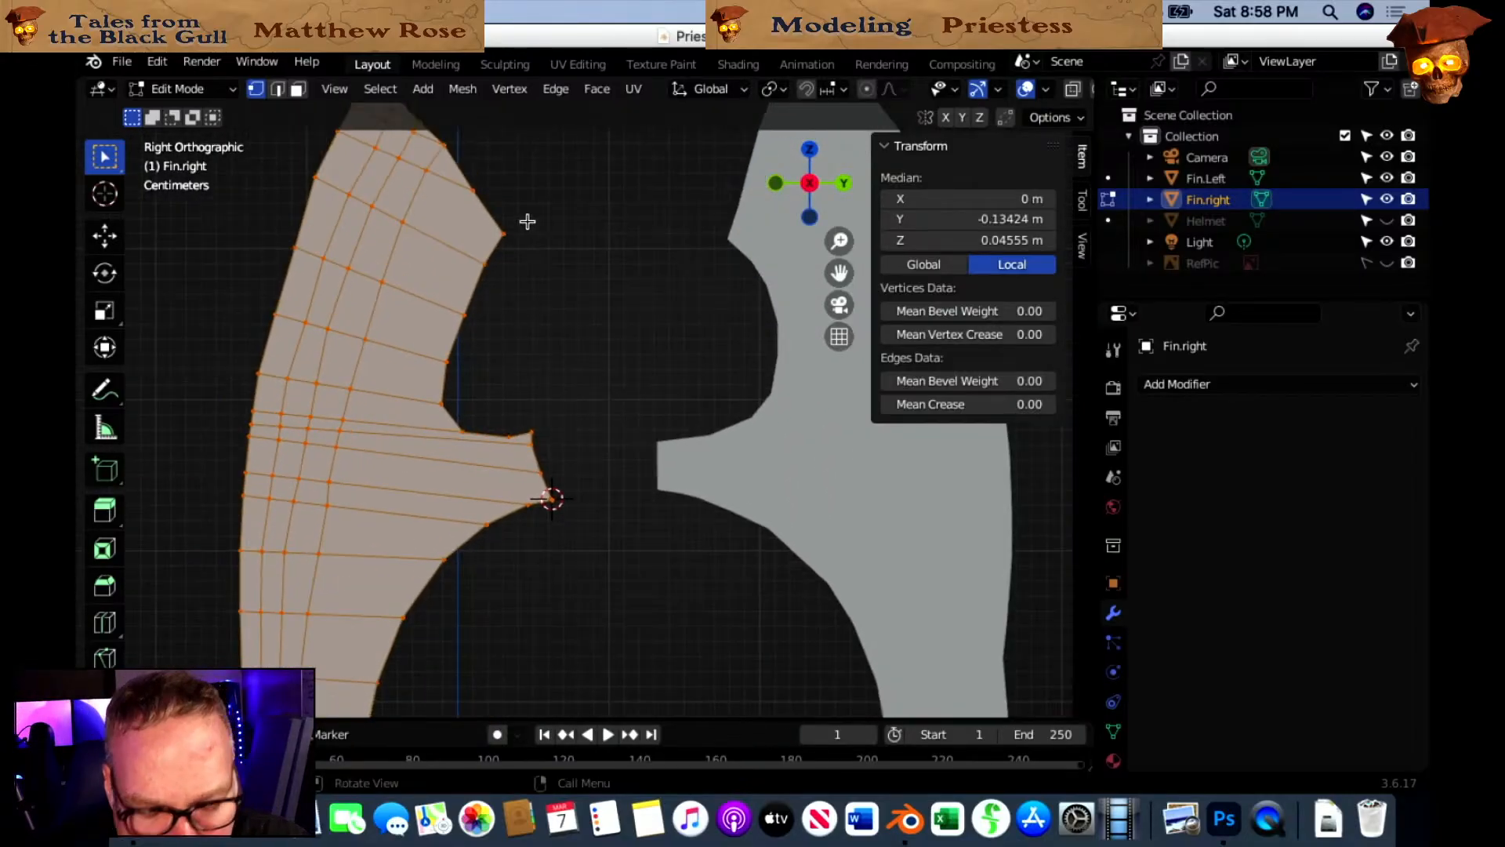
key(k)
click(473, 189)
click(420, 295)
click(397, 347)
click(385, 395)
click(382, 434)
click(378, 453)
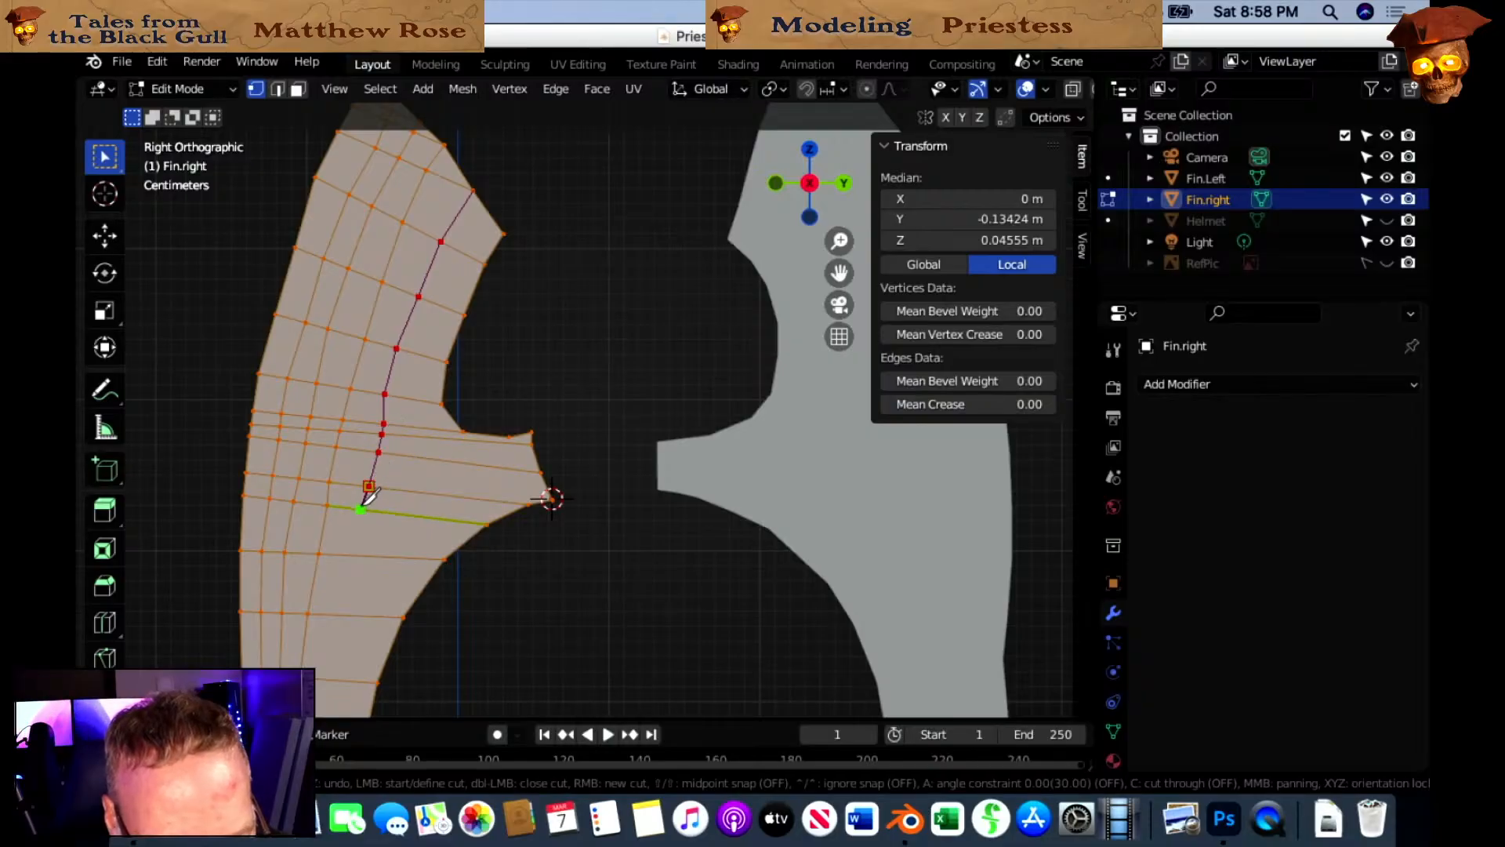
click(362, 507)
Extend the fourth lengthwise cut through the lower crosswise edges to the bottom edge and complete it.
shift+middle_drag(423, 533, 362, 377)
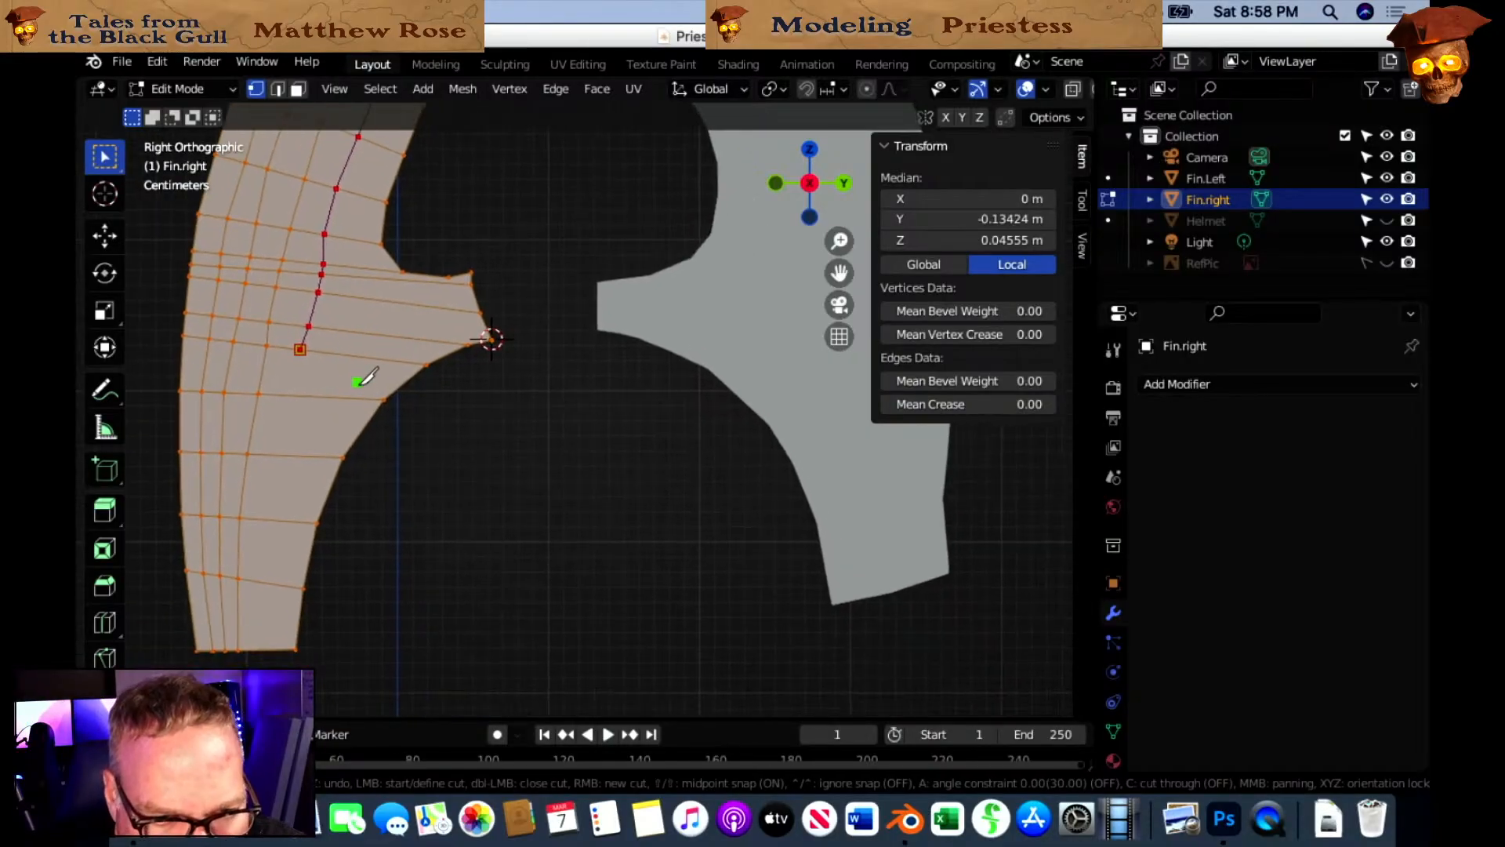
click(269, 454)
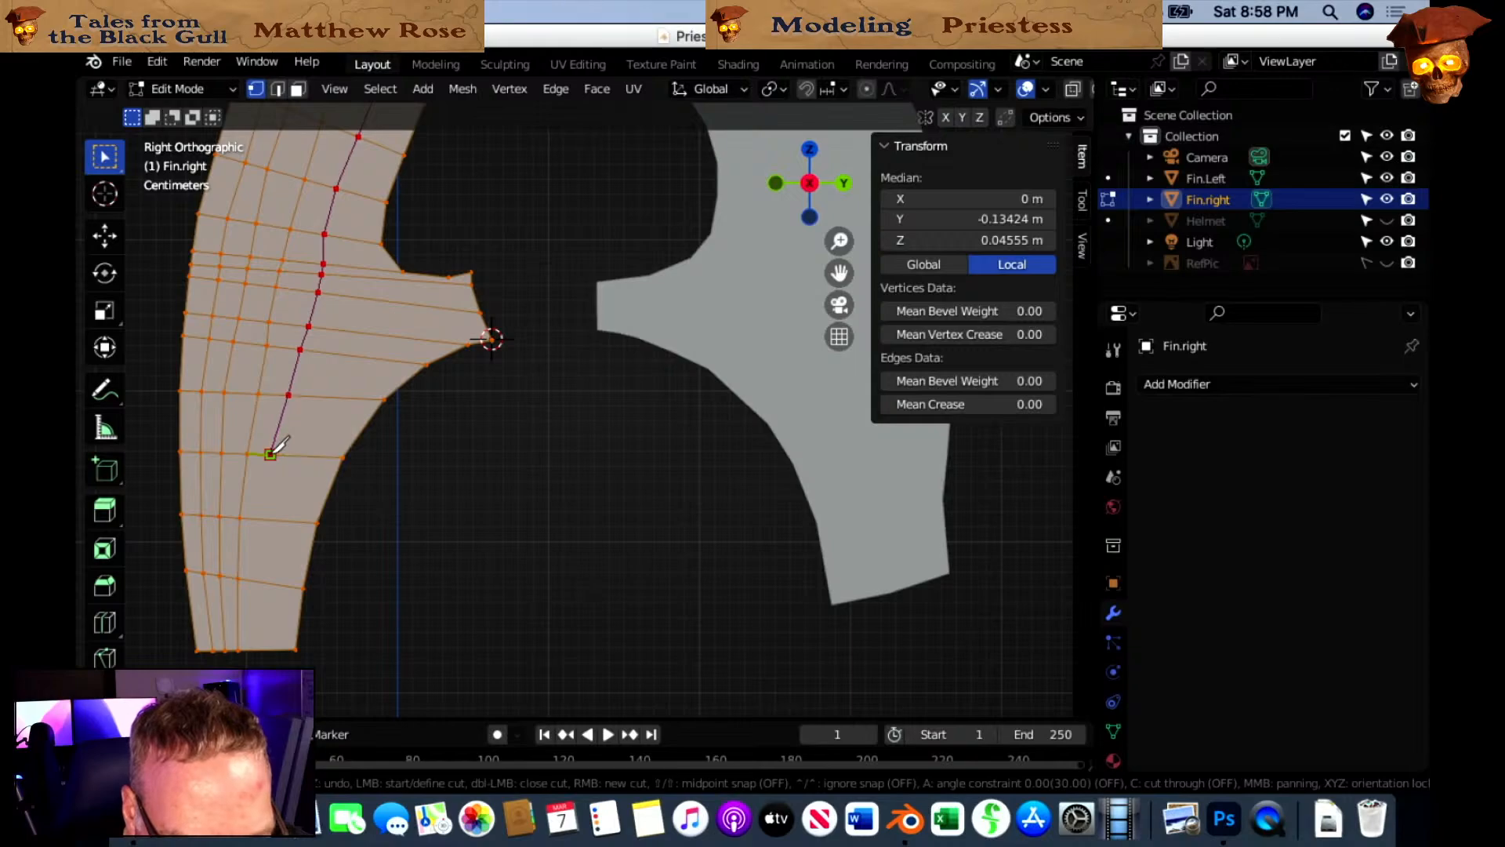
click(261, 517)
click(254, 579)
click(254, 647)
key(Return)
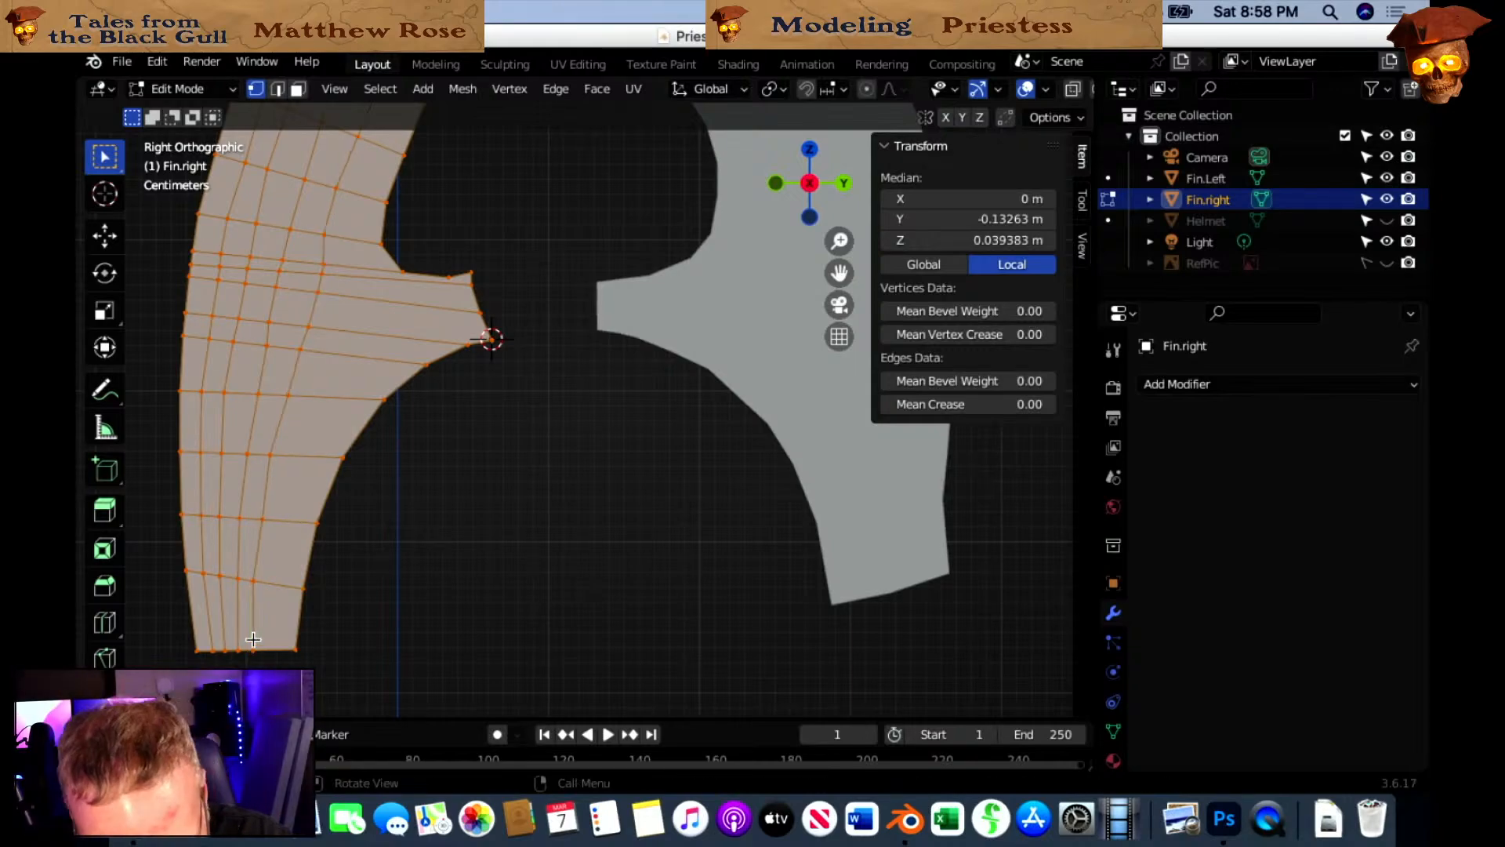
Start a fifth lengthwise knife cut on the inner side of the fourth, from the bottom edge up through the crosswise edges beside the inner arm.
key(k)
click(273, 649)
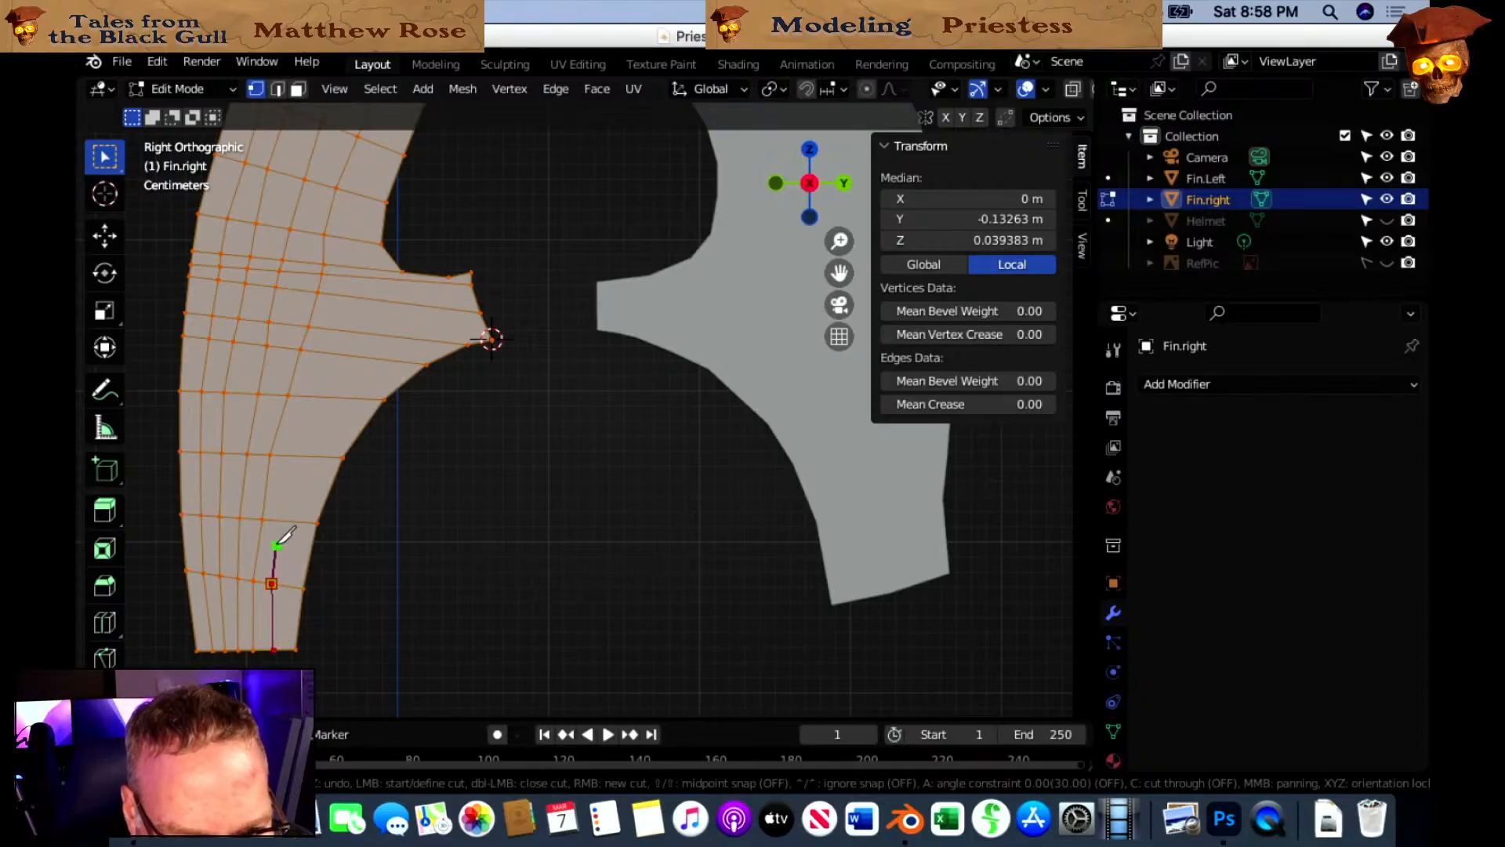
click(277, 520)
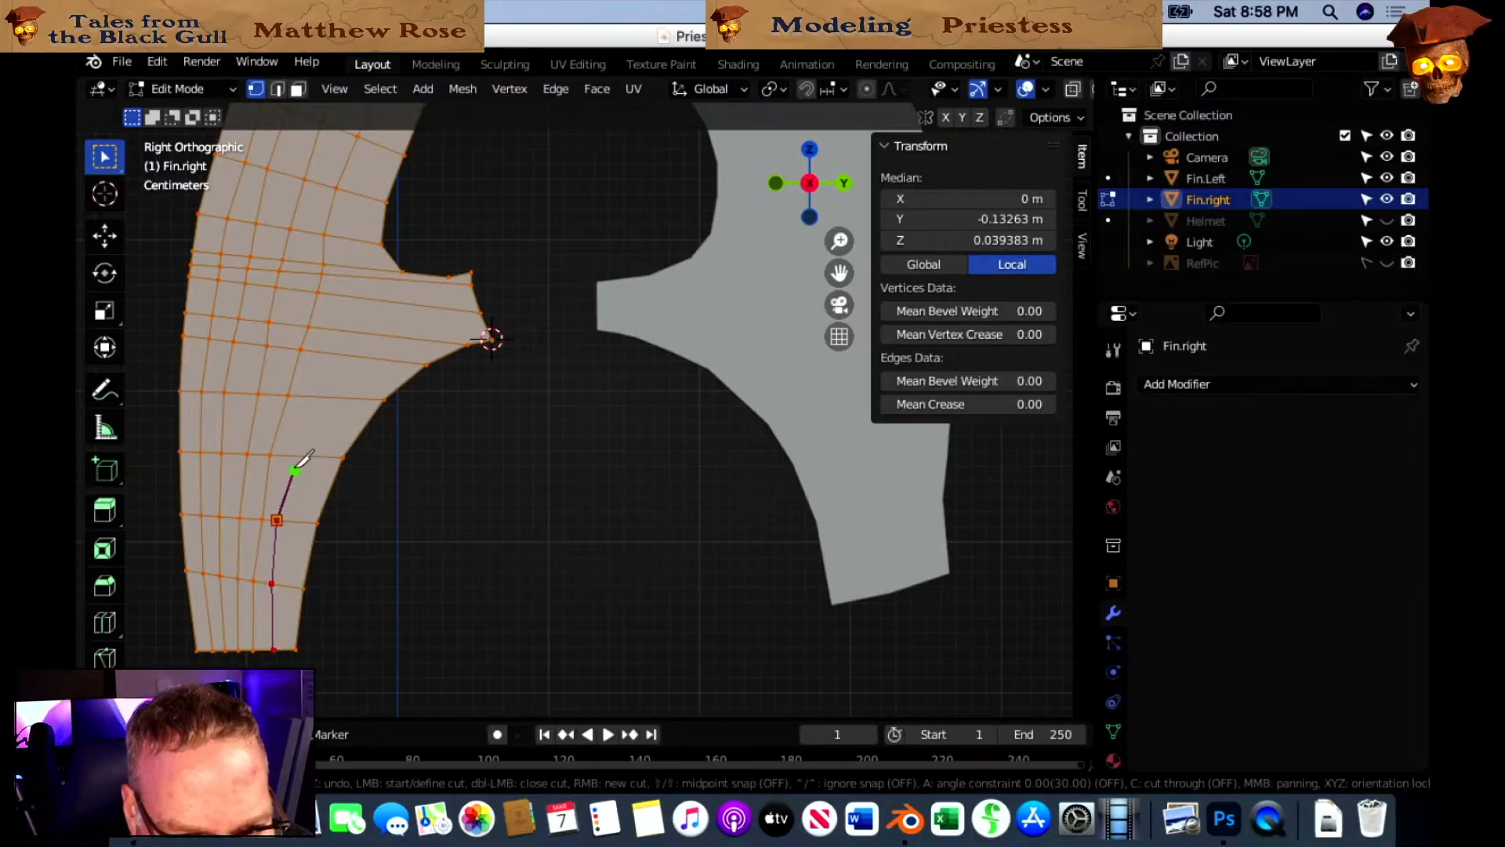
click(313, 396)
click(325, 352)
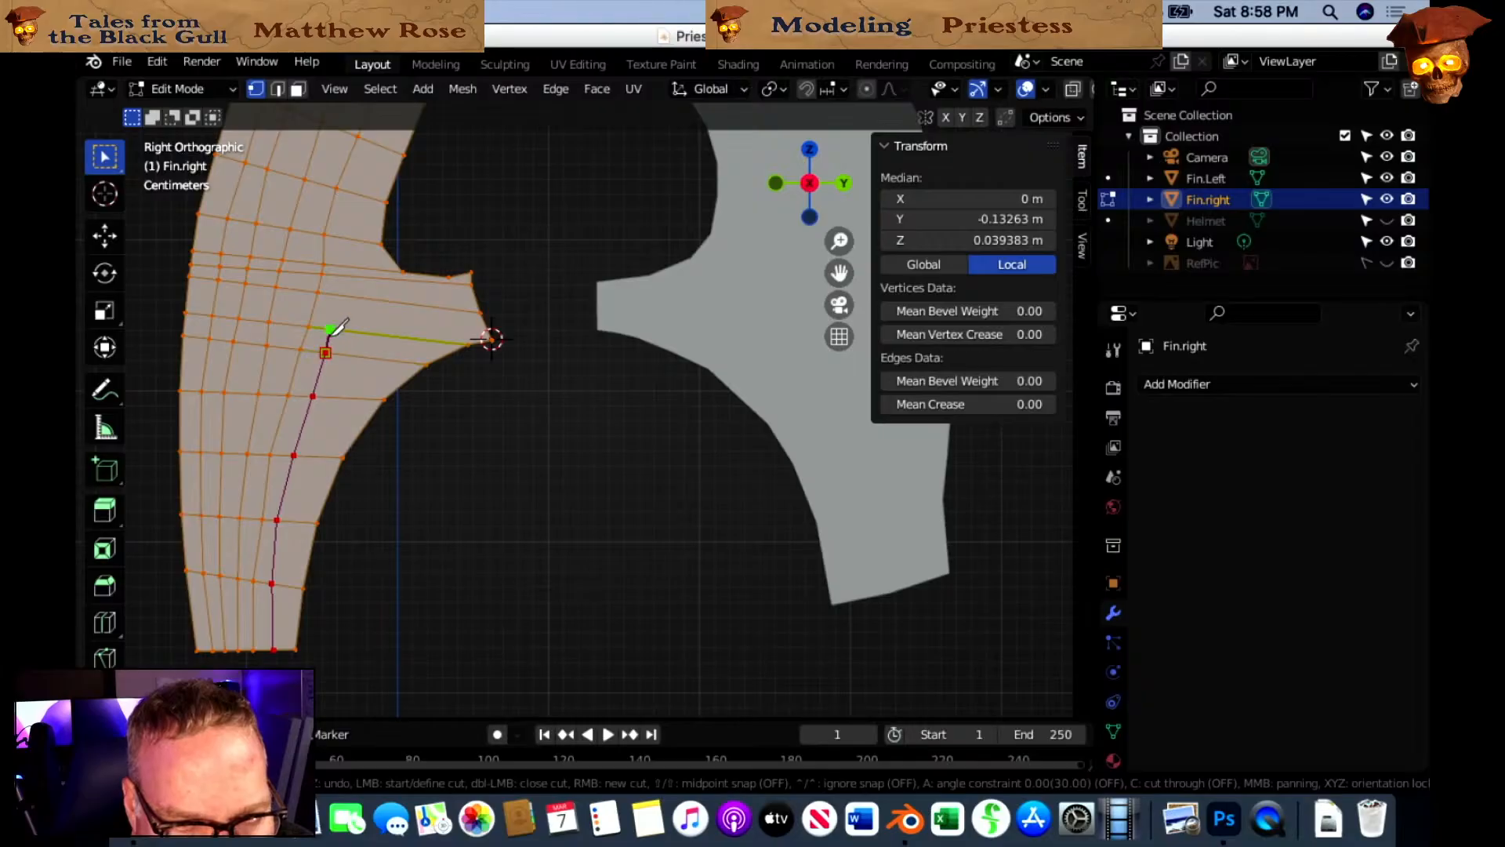
click(336, 295)
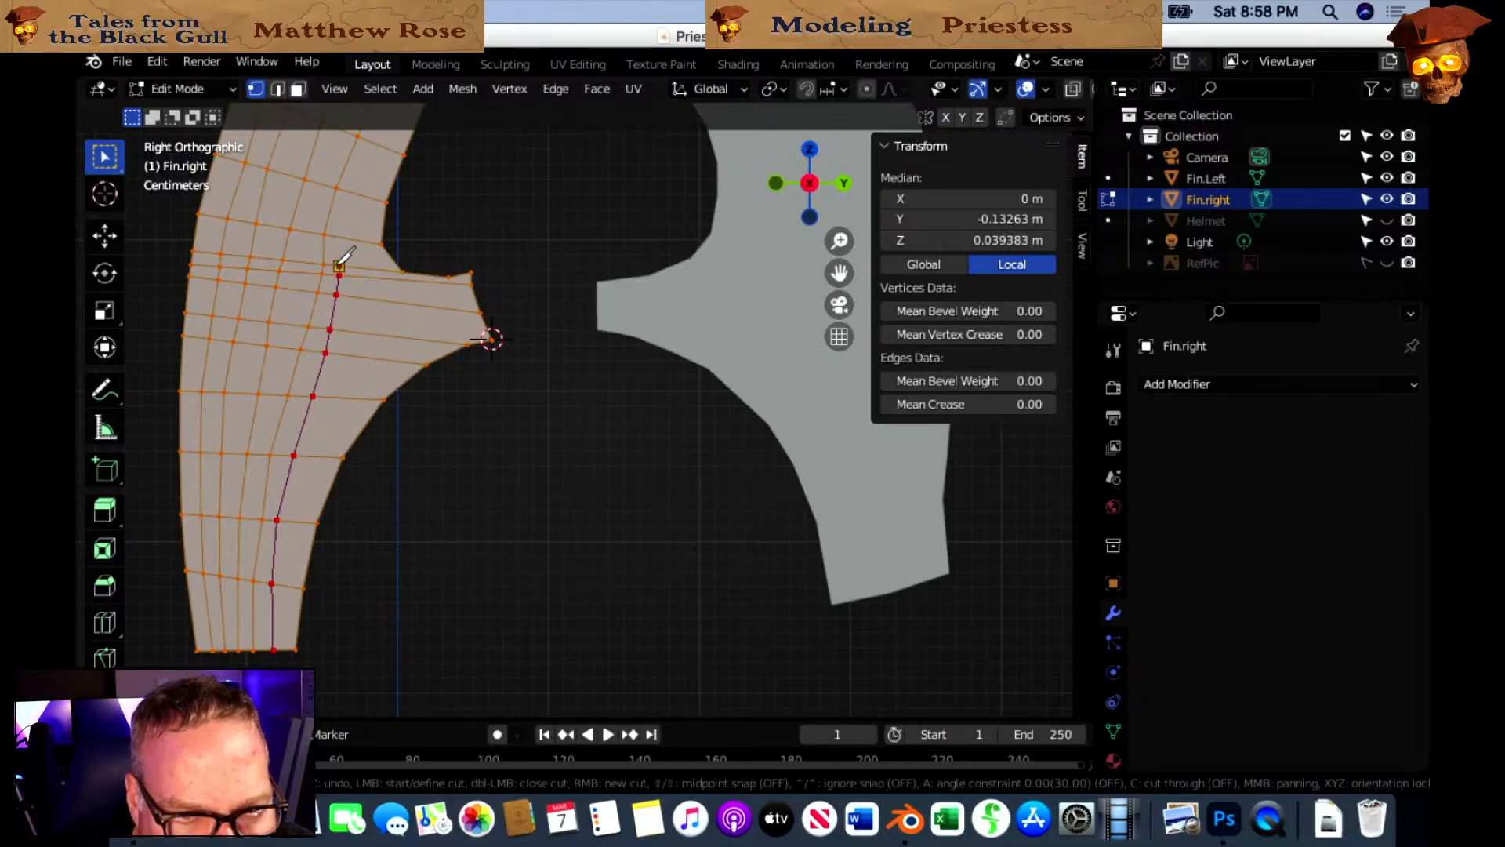
Carry the fifth lengthwise cut up through the upper crosswise edges to the slanted edge's last segment and complete it.
click(340, 236)
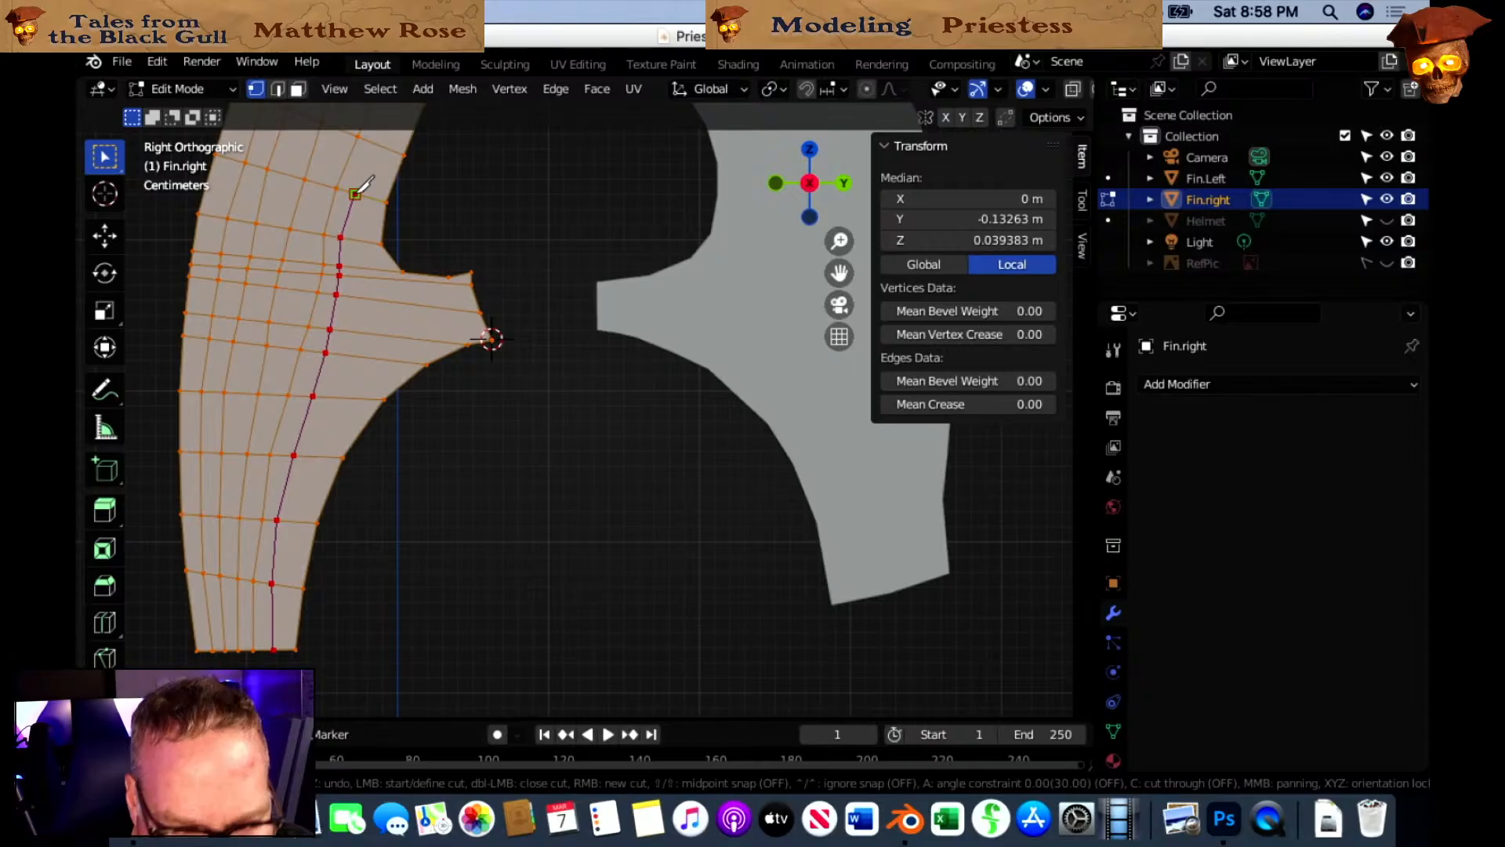
click(355, 194)
shift+middle_drag(368, 198, 325, 502)
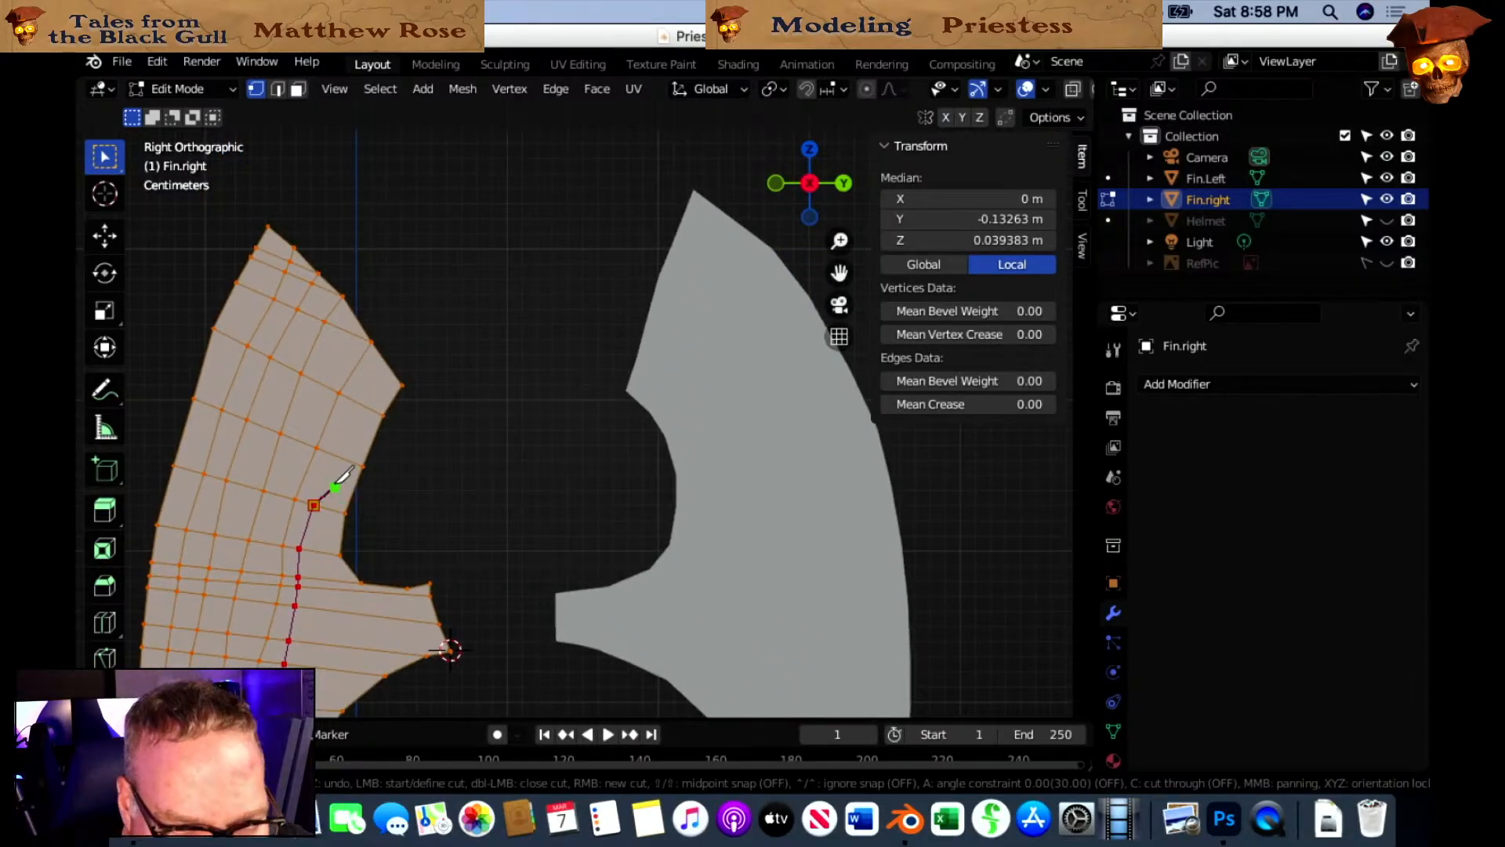
click(332, 454)
click(353, 400)
key(Return)
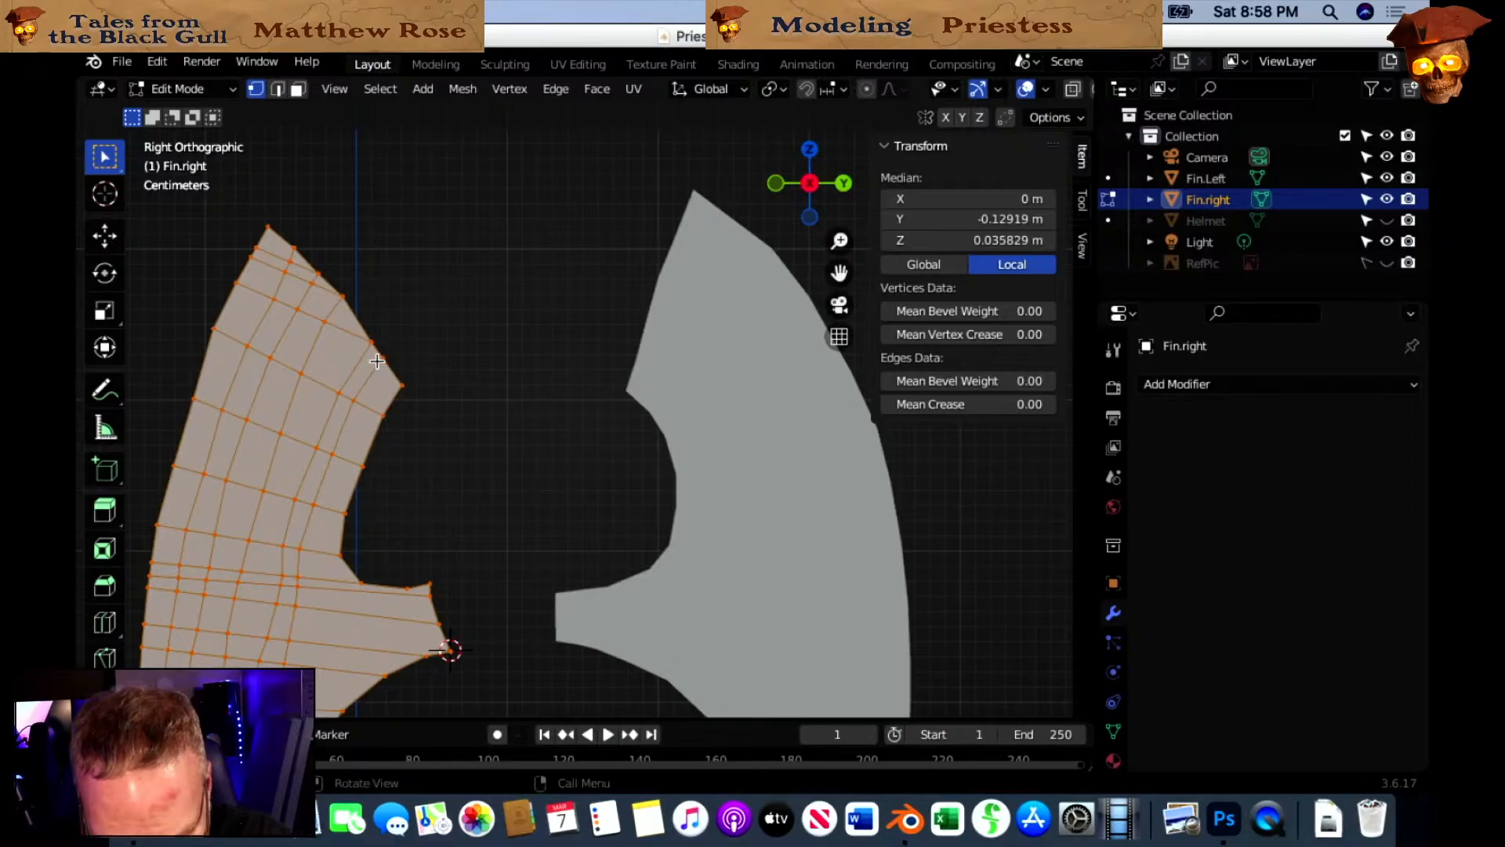
Start a sixth lengthwise knife cut from just above the slanted edge's inner corner down through the crosswise edges into the inner arm.
key(k)
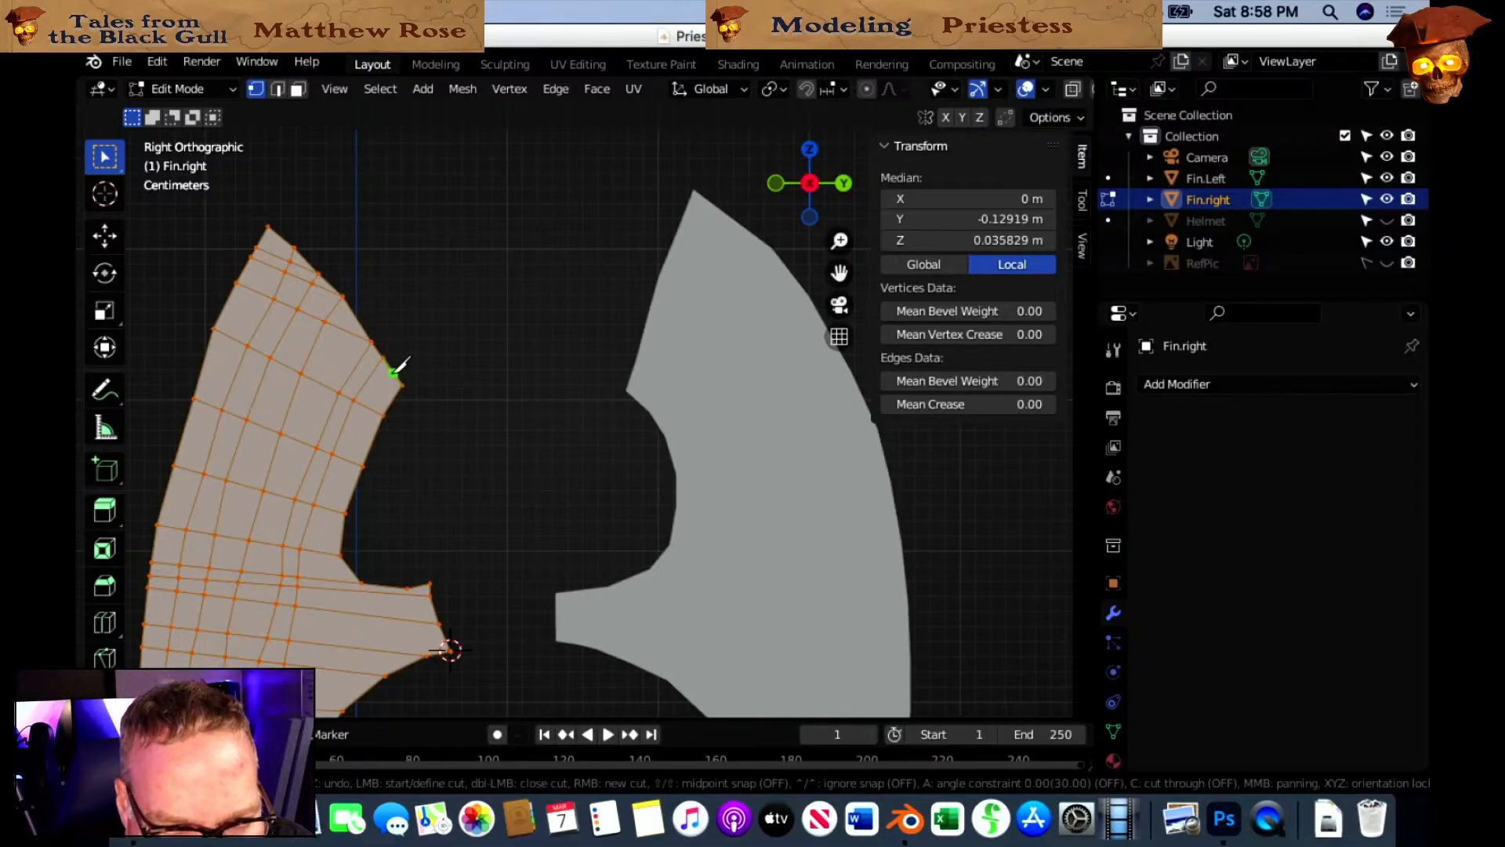
click(368, 407)
click(347, 460)
click(326, 507)
middle_drag(343, 496, 375, 379)
click(369, 375)
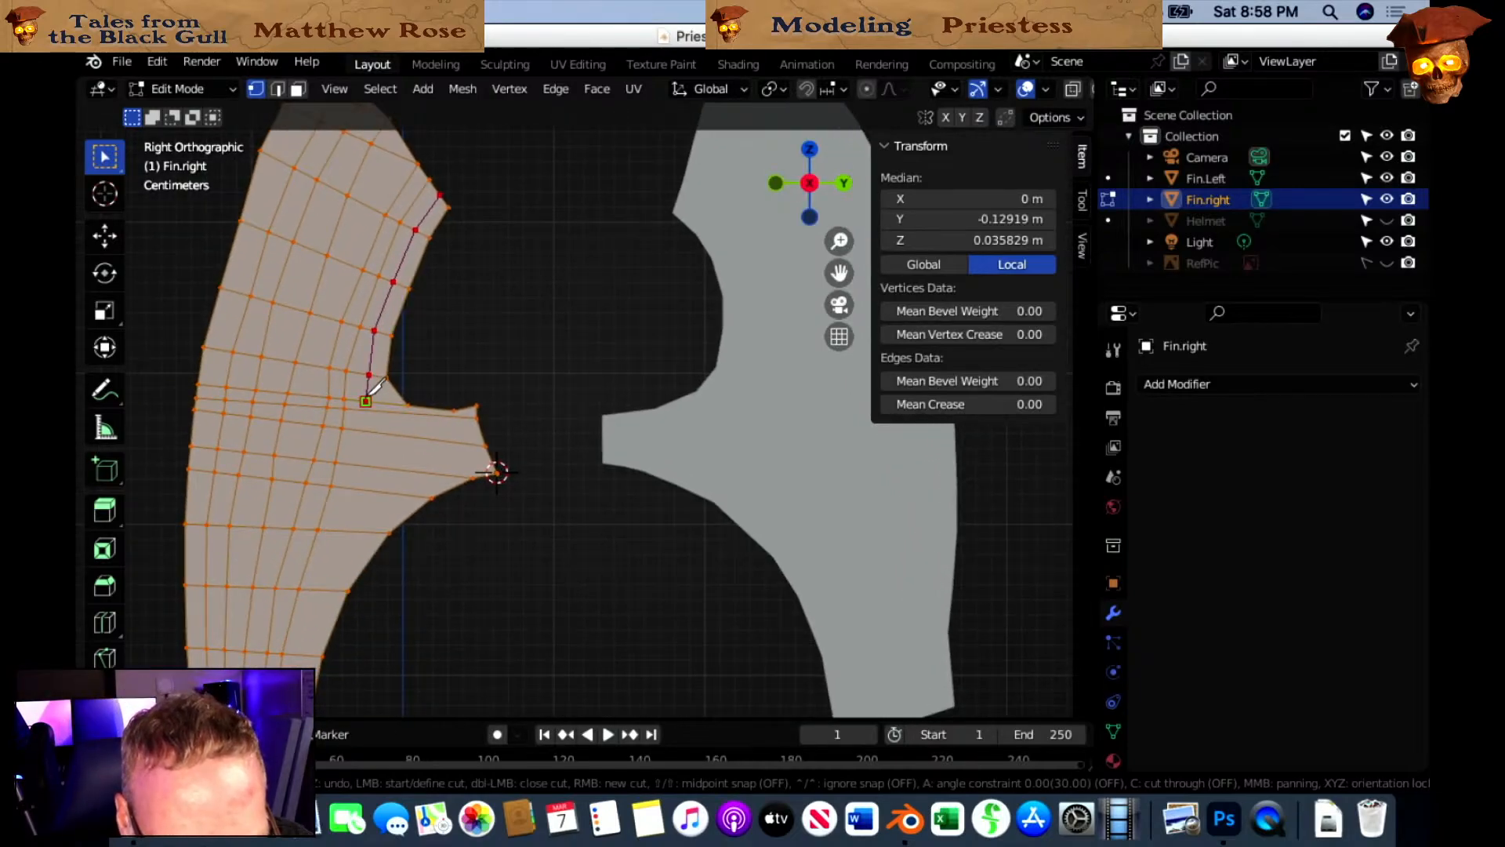
click(358, 464)
Extend the sixth lengthwise cut through the crosswise edges of the lower leg to the bottom edge and complete it.
middle_drag(360, 461, 398, 268)
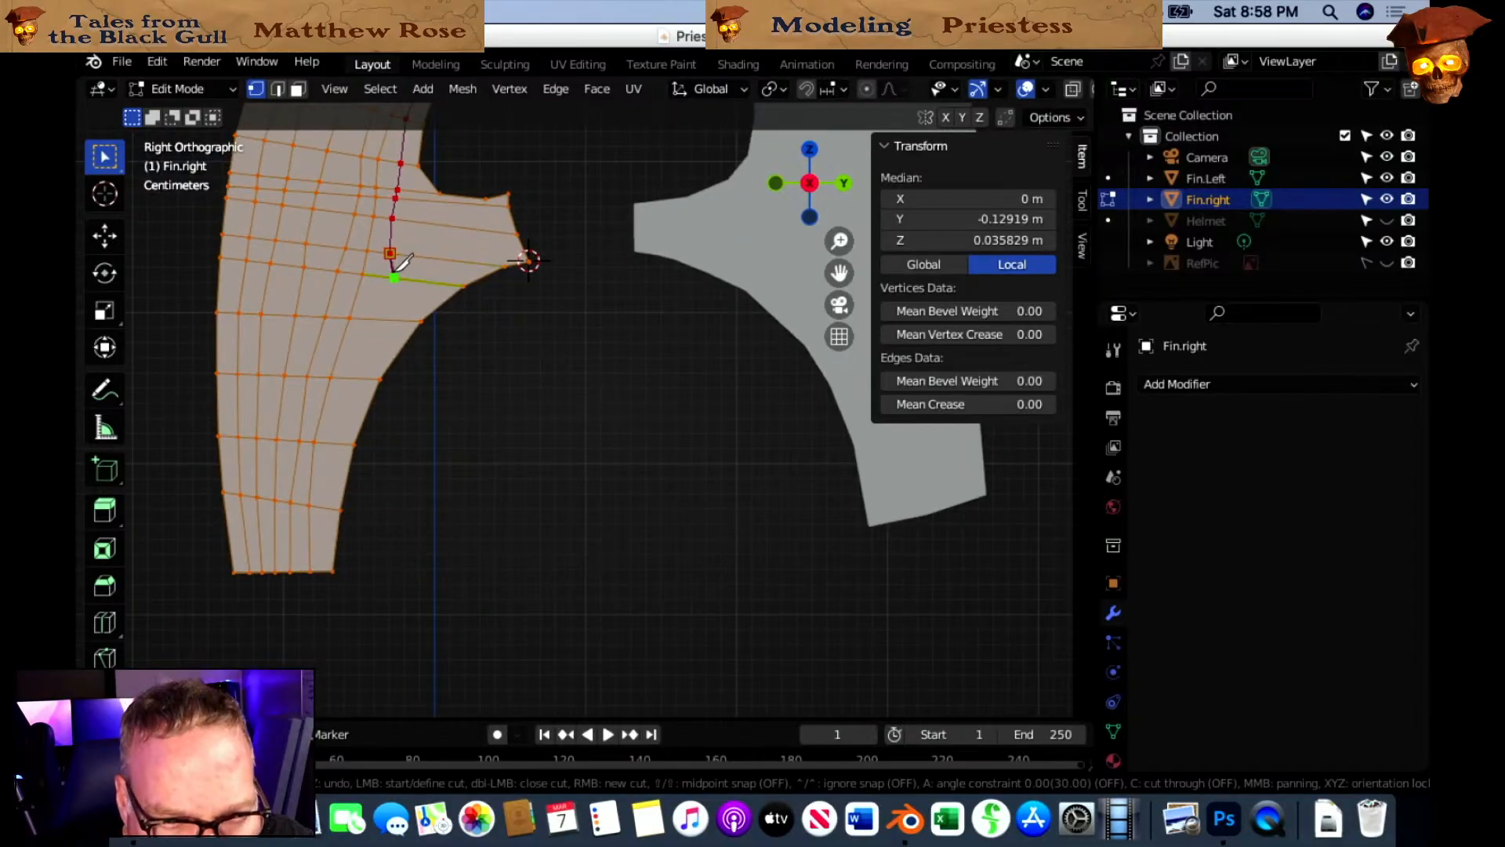
click(368, 317)
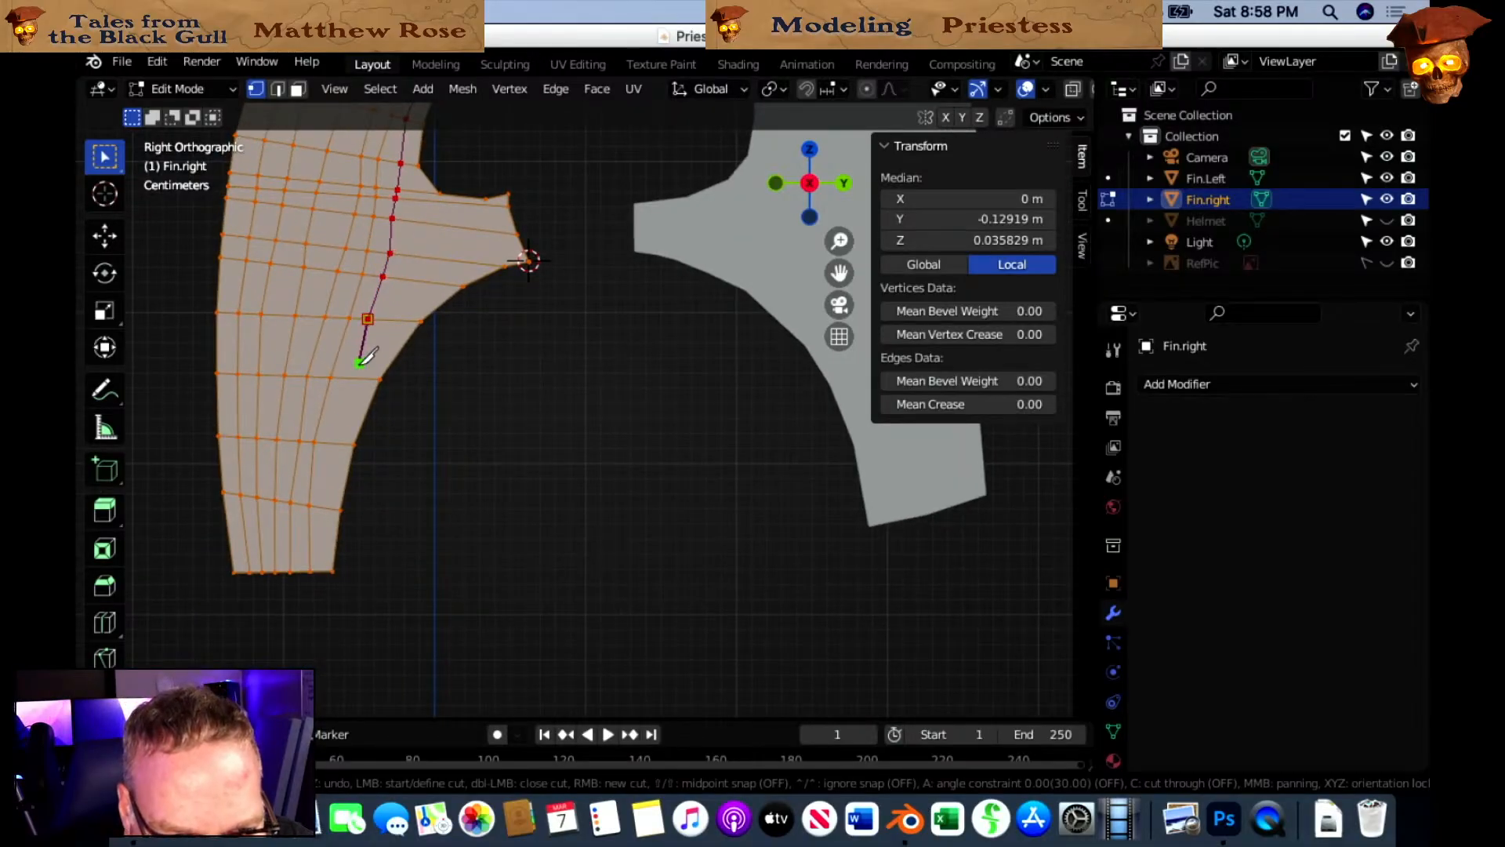
click(349, 378)
click(330, 443)
click(320, 507)
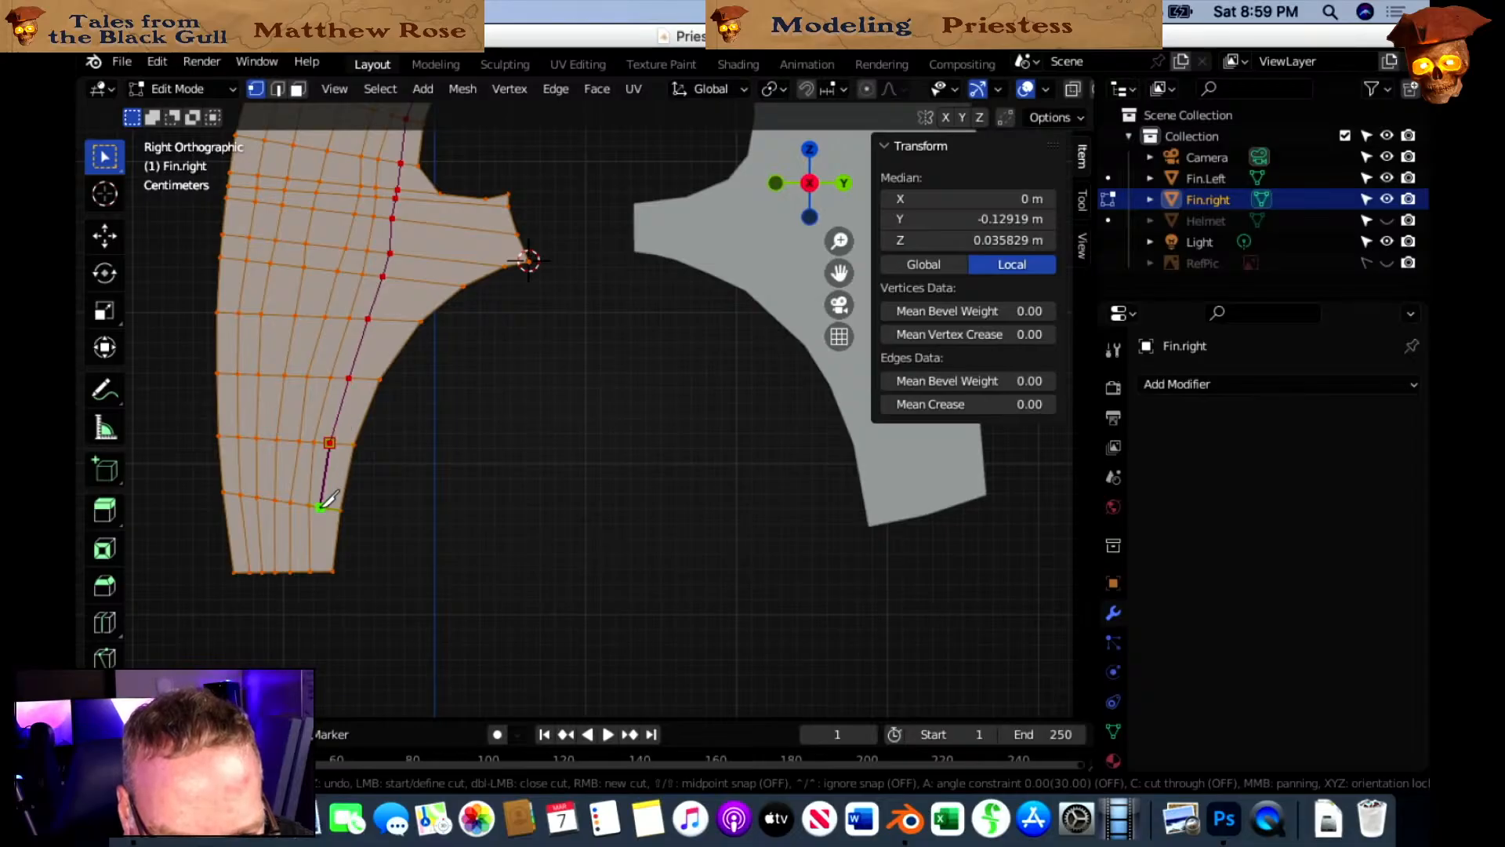
click(322, 569)
key(Return)
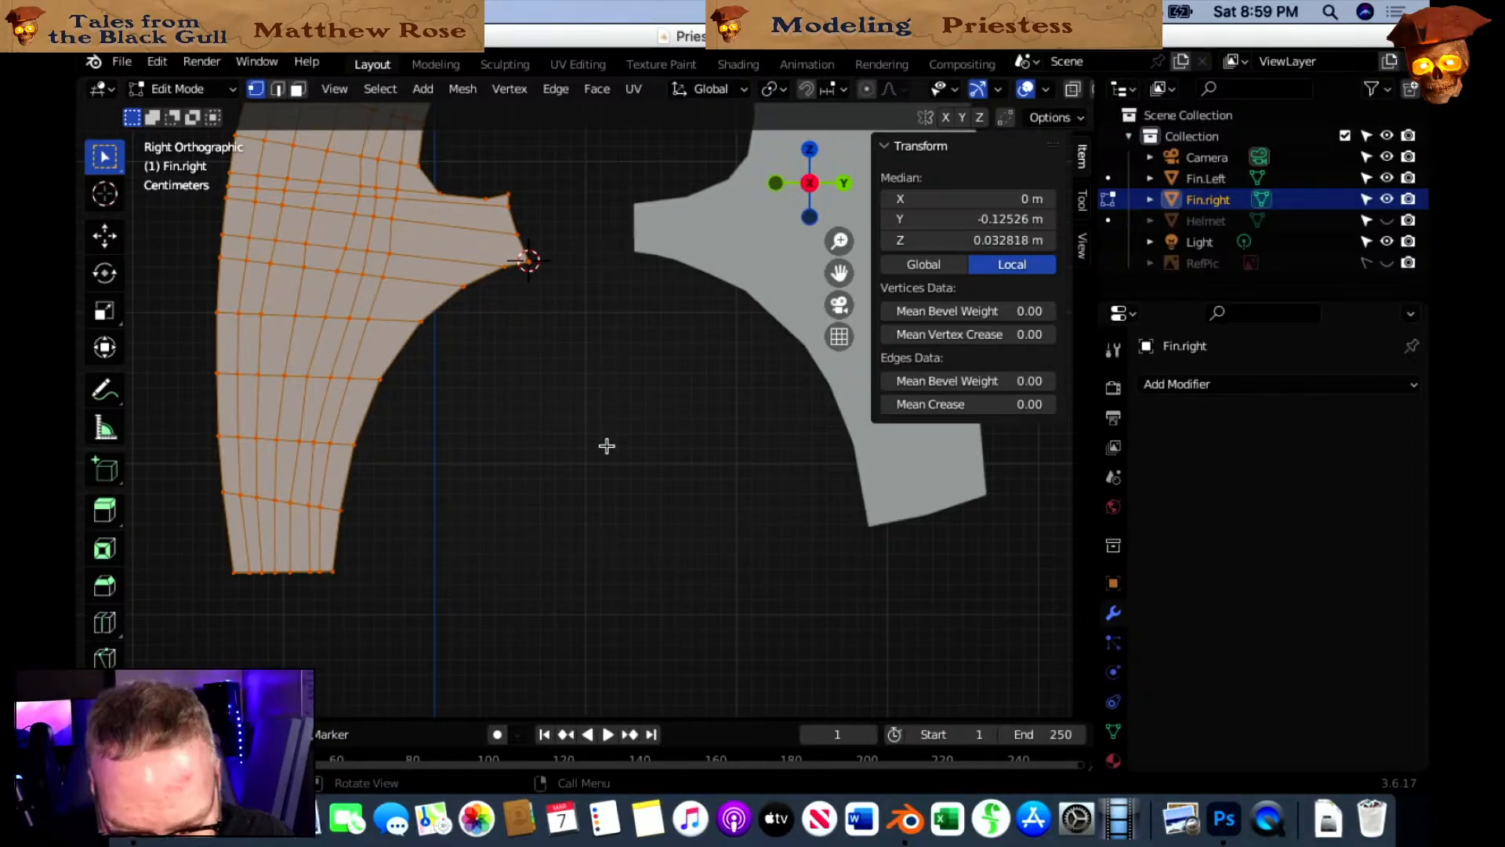
Knife-cut across the base of the fin's inner arm, from the upper notch vertex down to the vertex on the lower curve.
scroll(605, 357, up, 5)
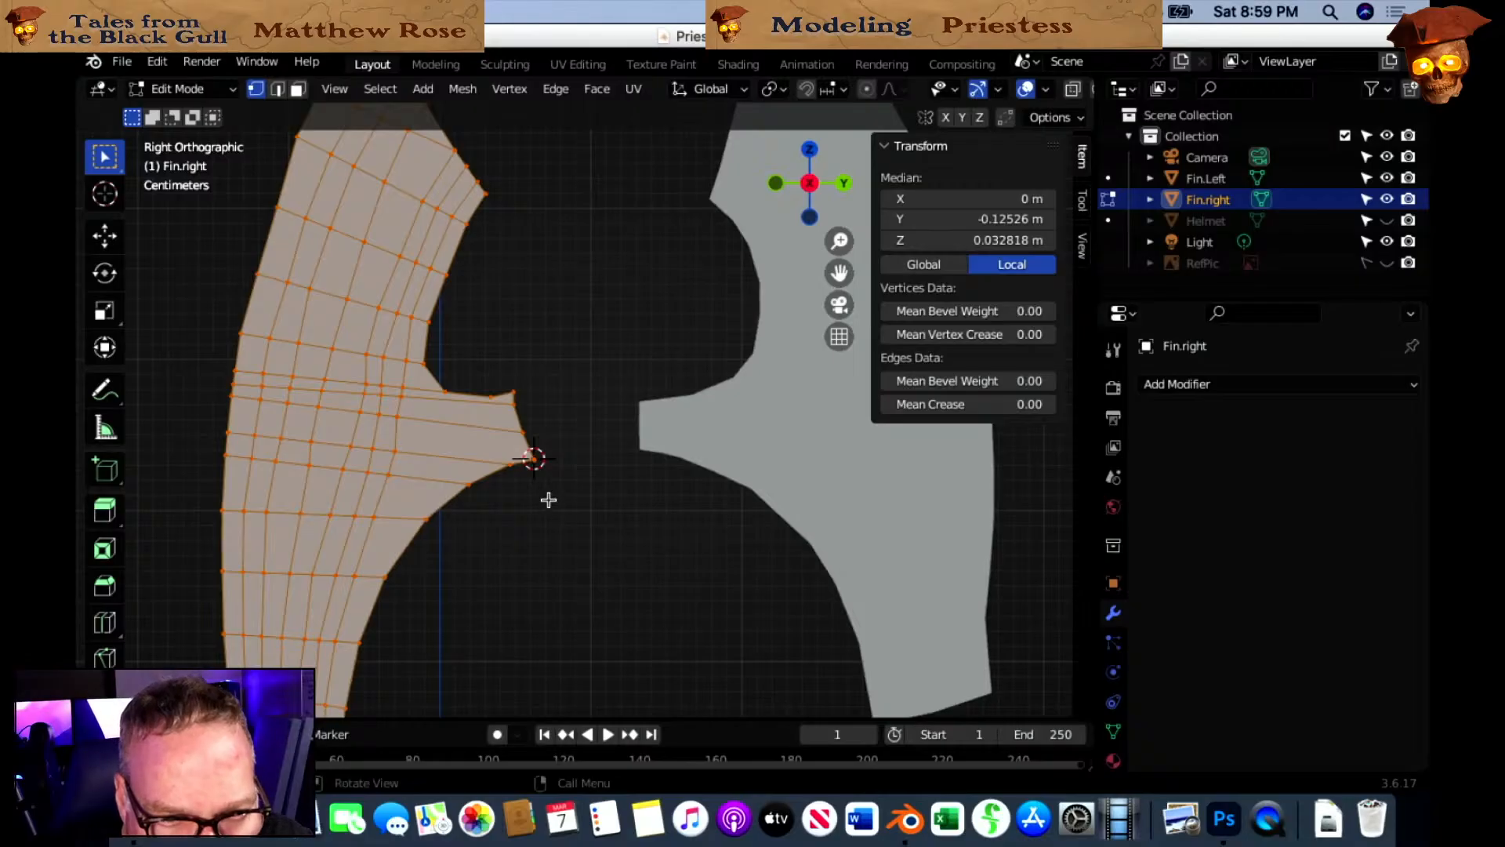
shift+middle_drag(547, 494, 592, 360)
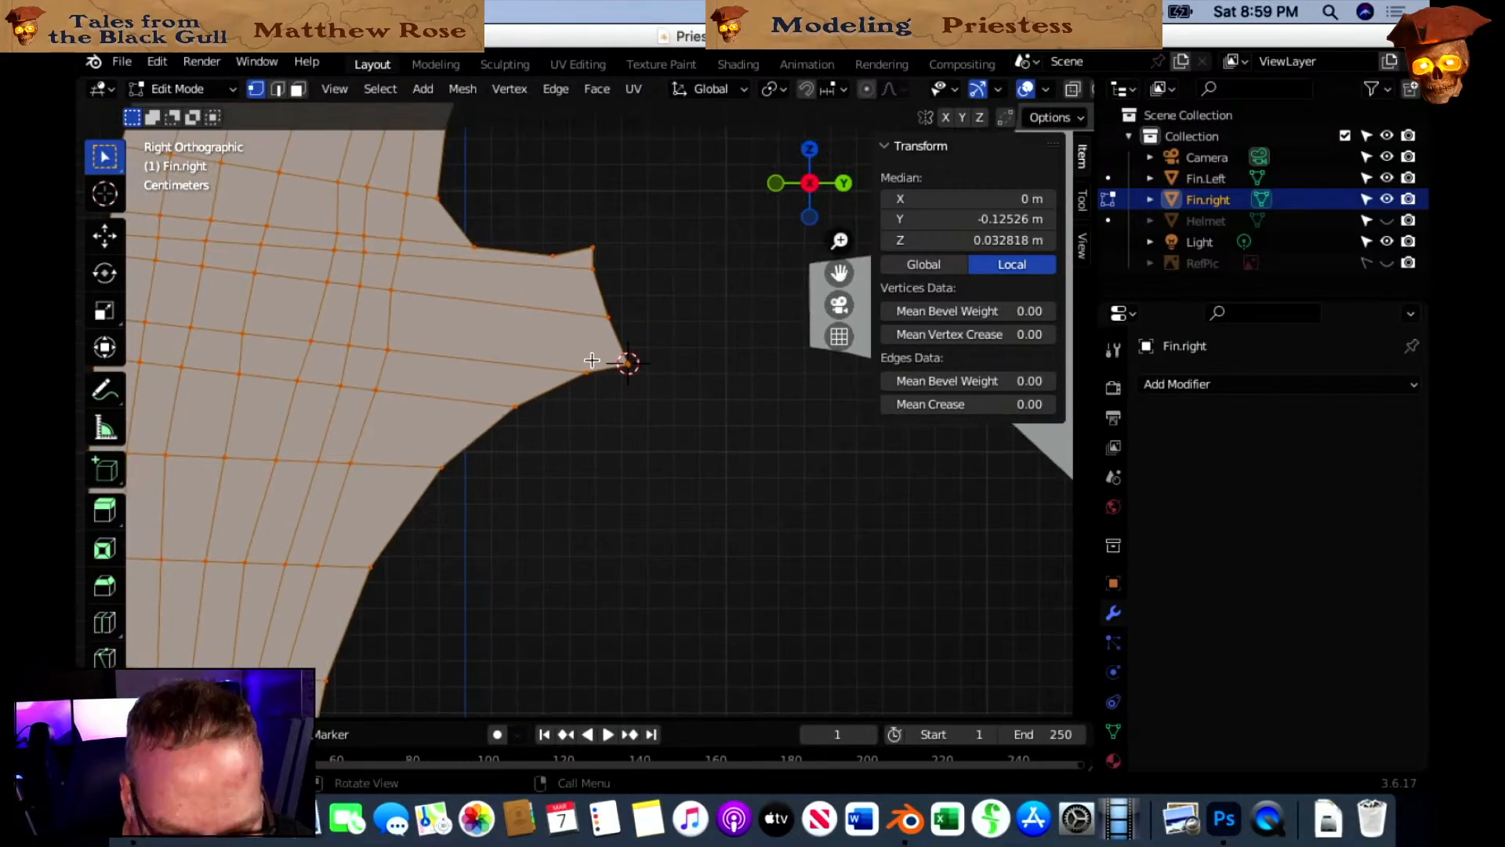
key(k)
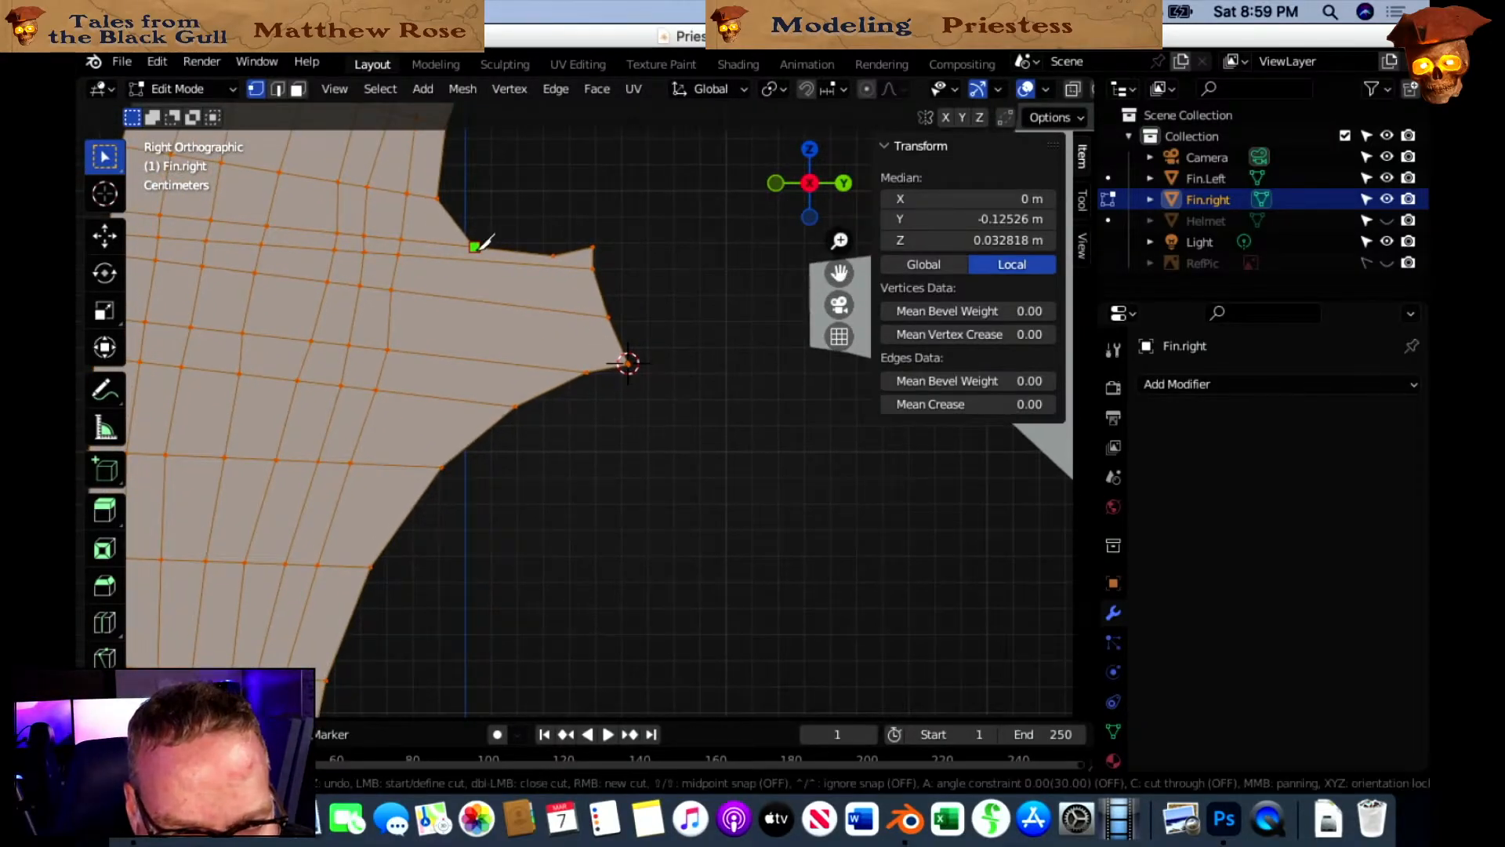
click(463, 298)
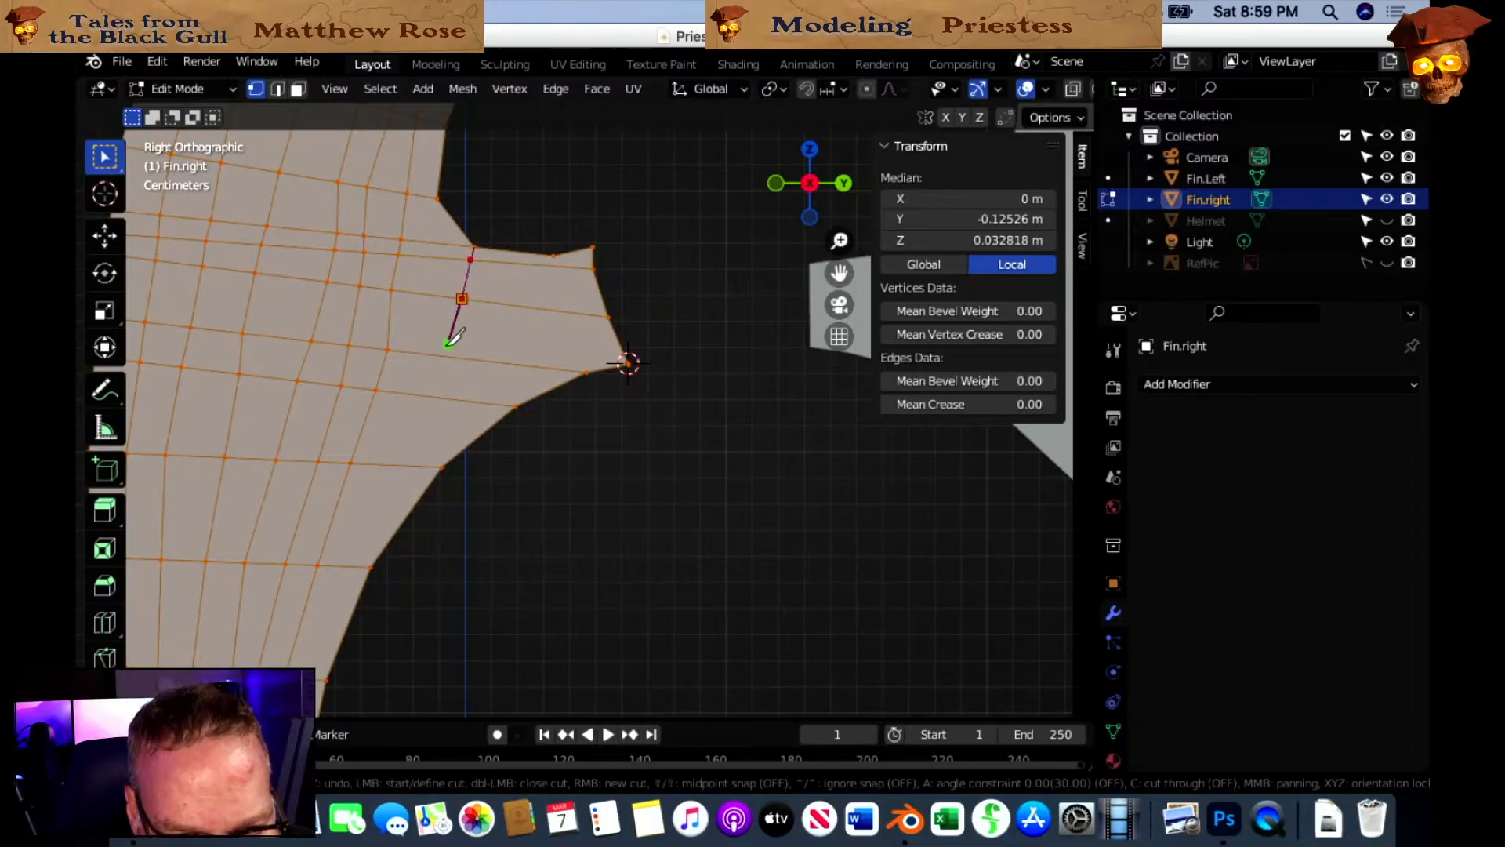
click(435, 398)
click(441, 467)
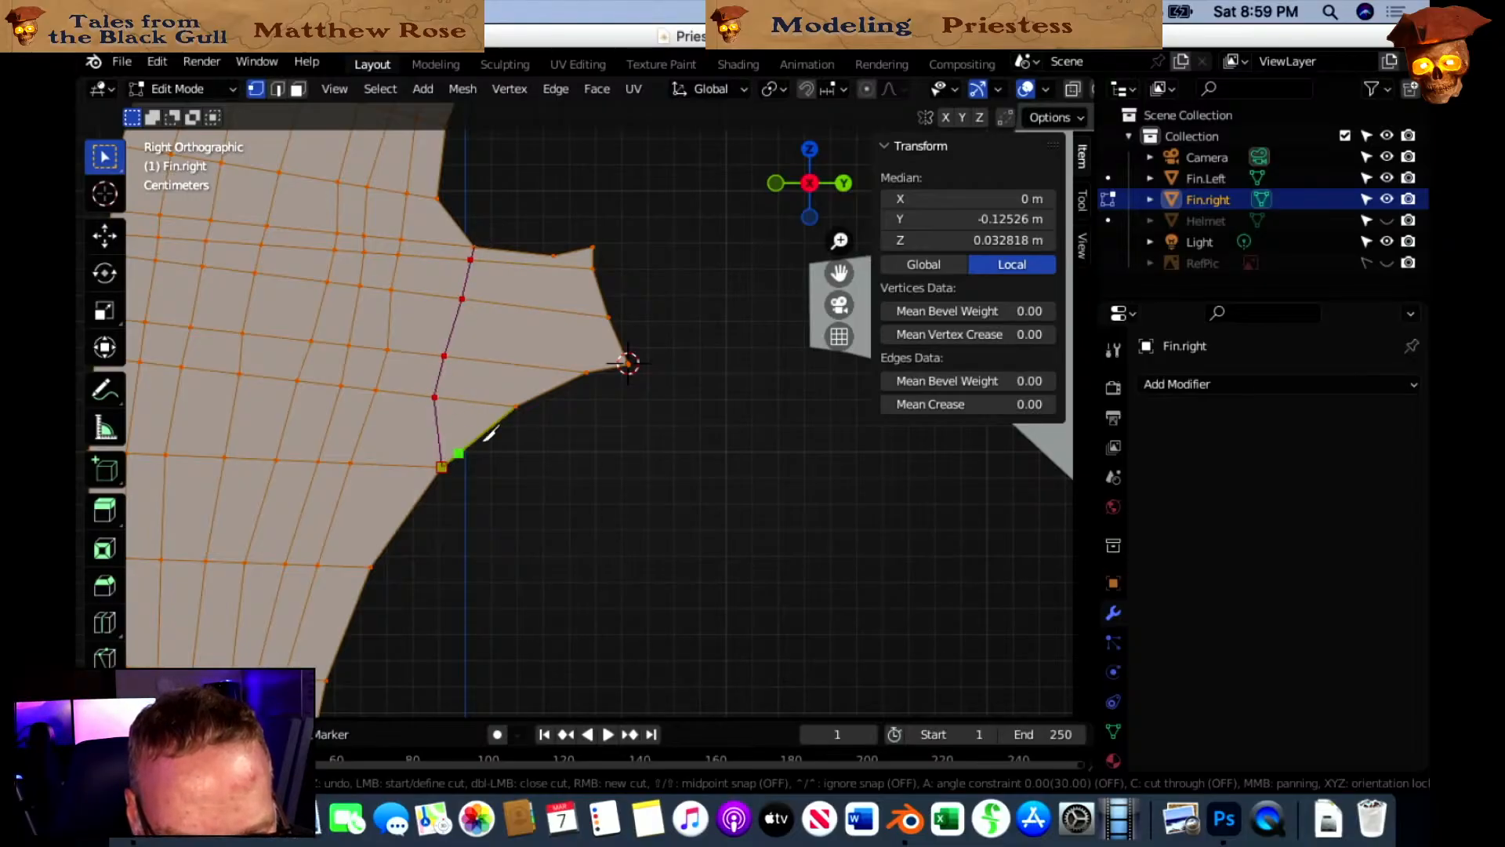
key(Return)
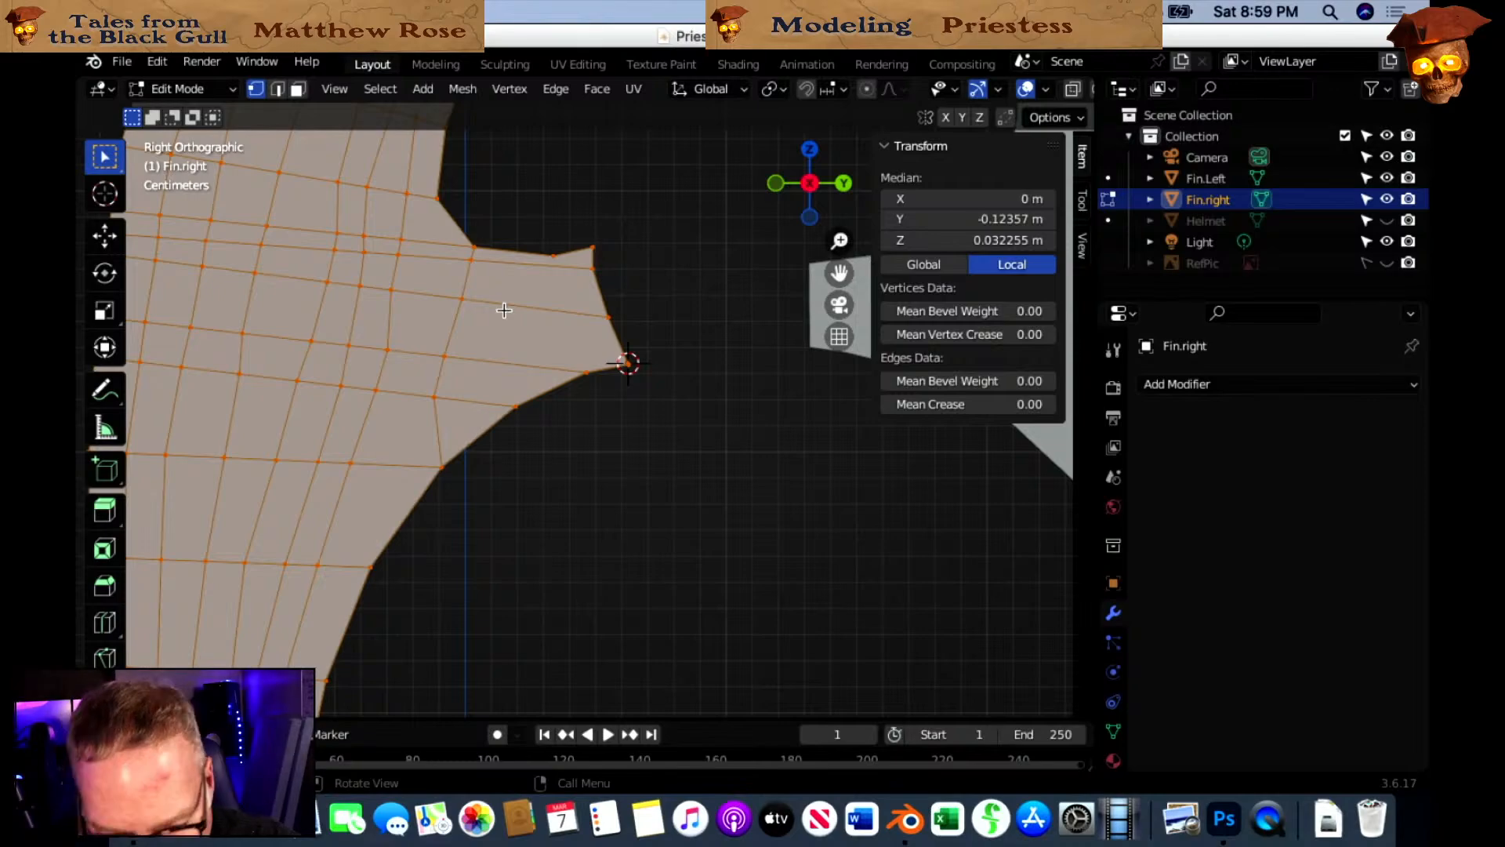
Knife-cut across the middle of the inner arm down to the next lower curve vertex, and try another cut just before its tip.
key(k)
click(541, 265)
click(519, 362)
click(516, 404)
key(Return)
key(k)
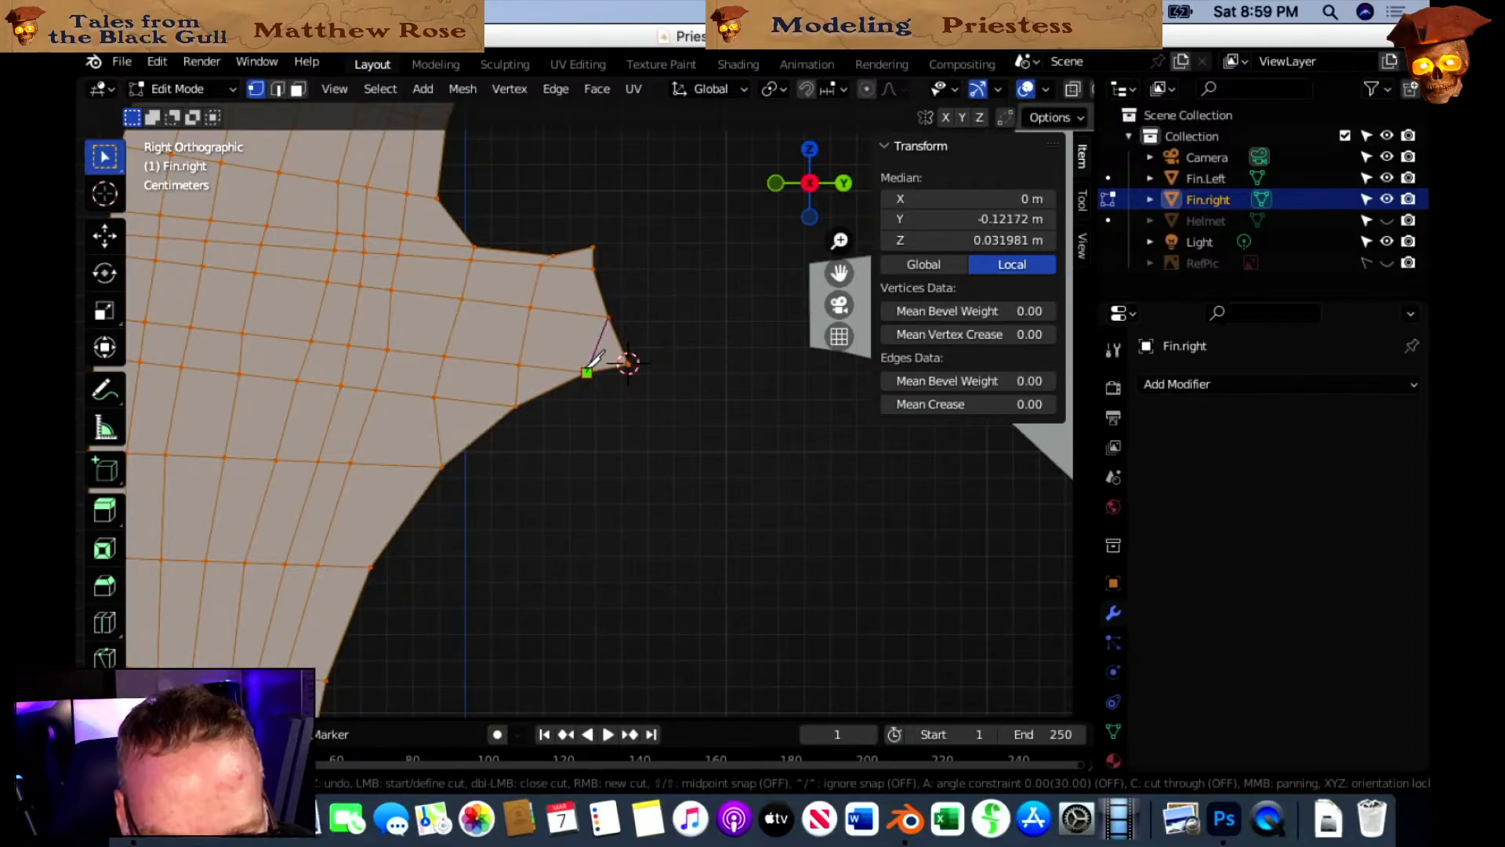
key(Escape)
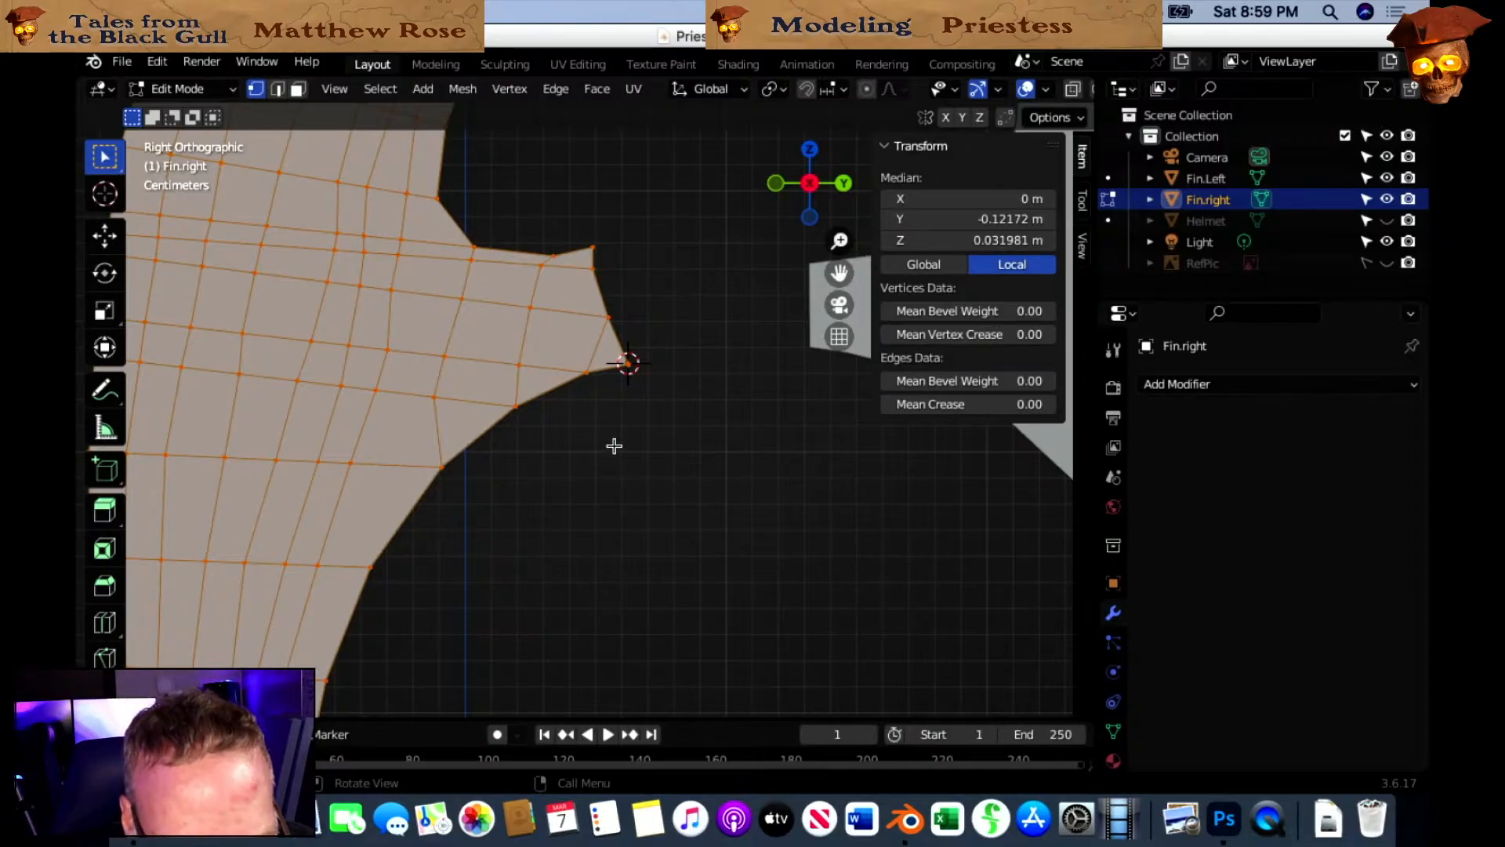
Switch to face selection and, in front view, extrude all of Fin.right's faces along their normal in two segments totalling about 0.051 m.
scroll(614, 446, down, 4)
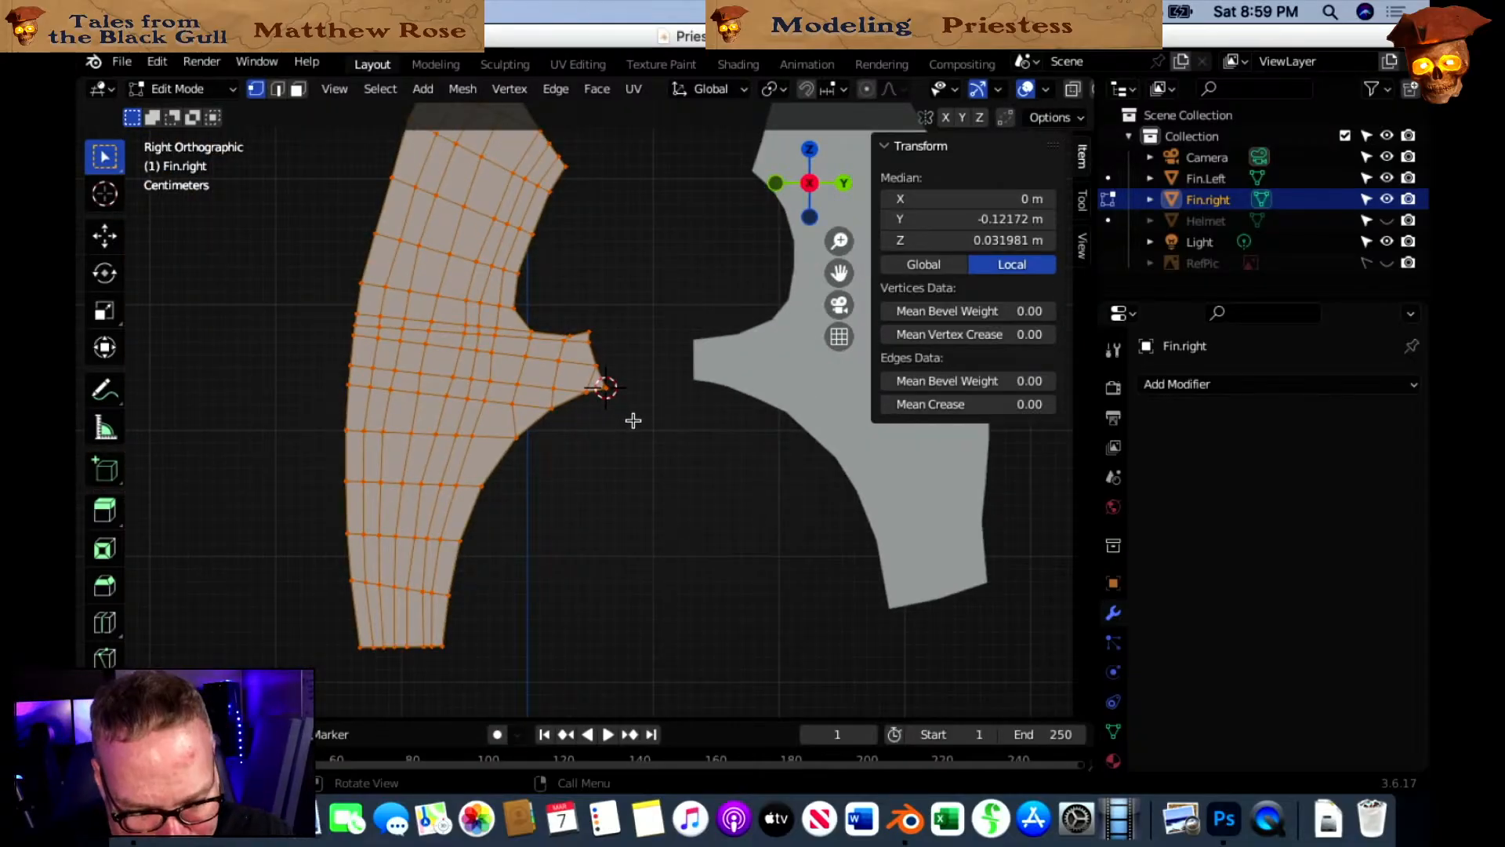
scroll(636, 409, down, 3)
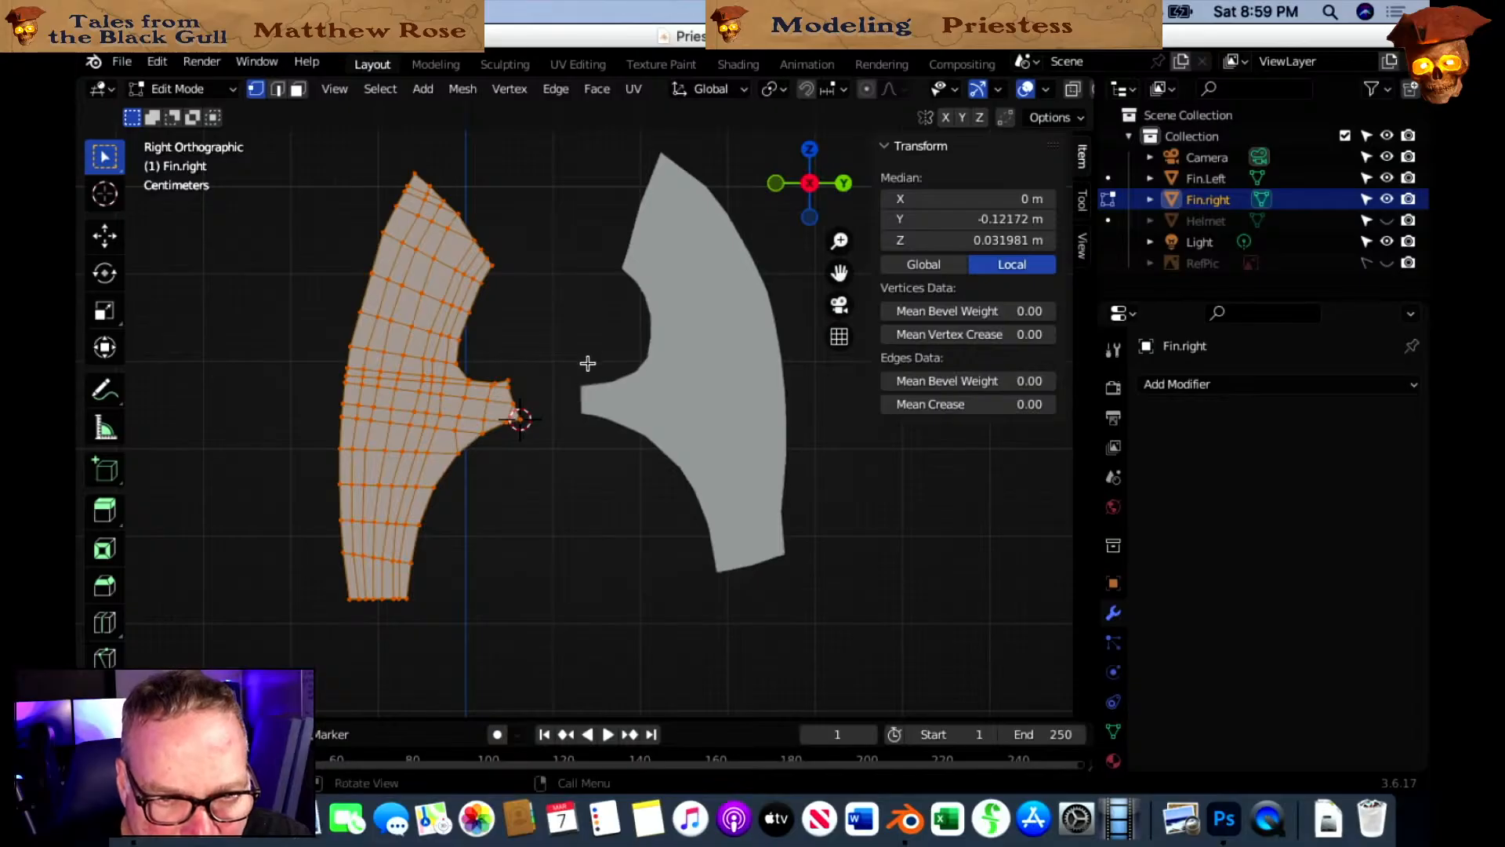
click(297, 89)
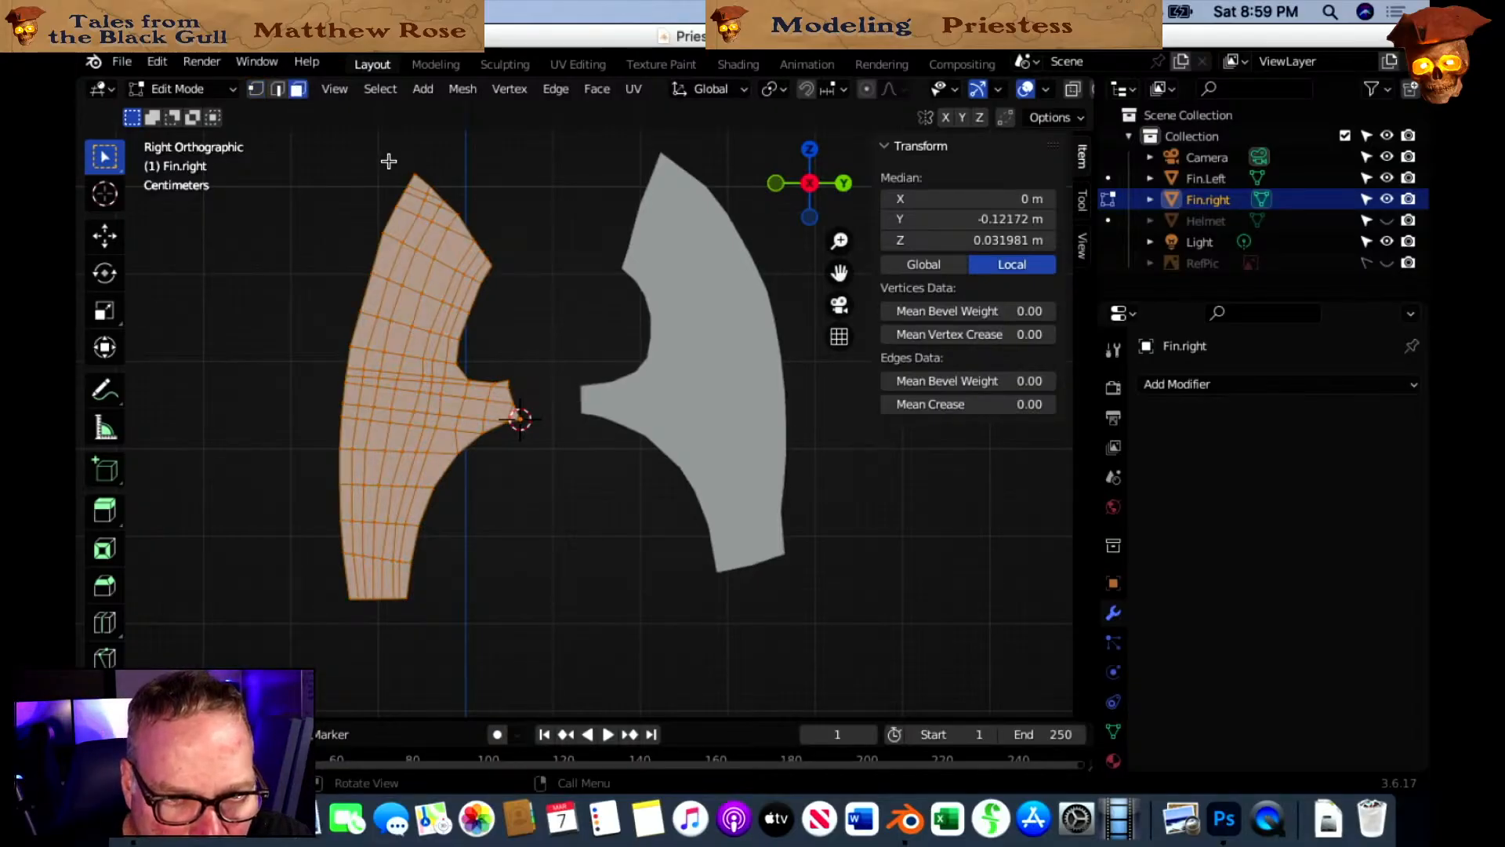
middle_drag(262, 349, 490, 369)
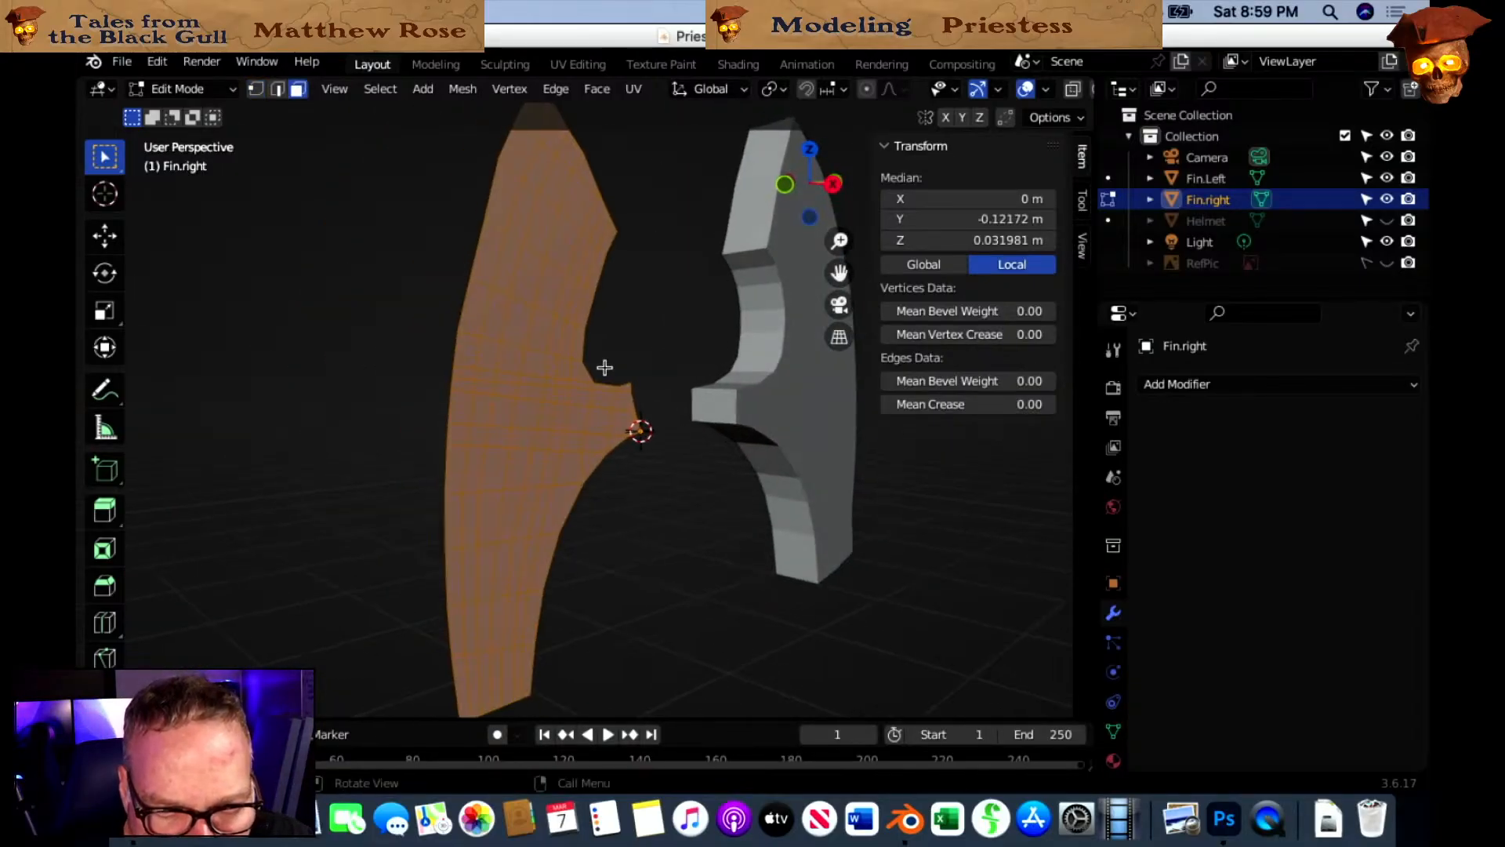
click(784, 186)
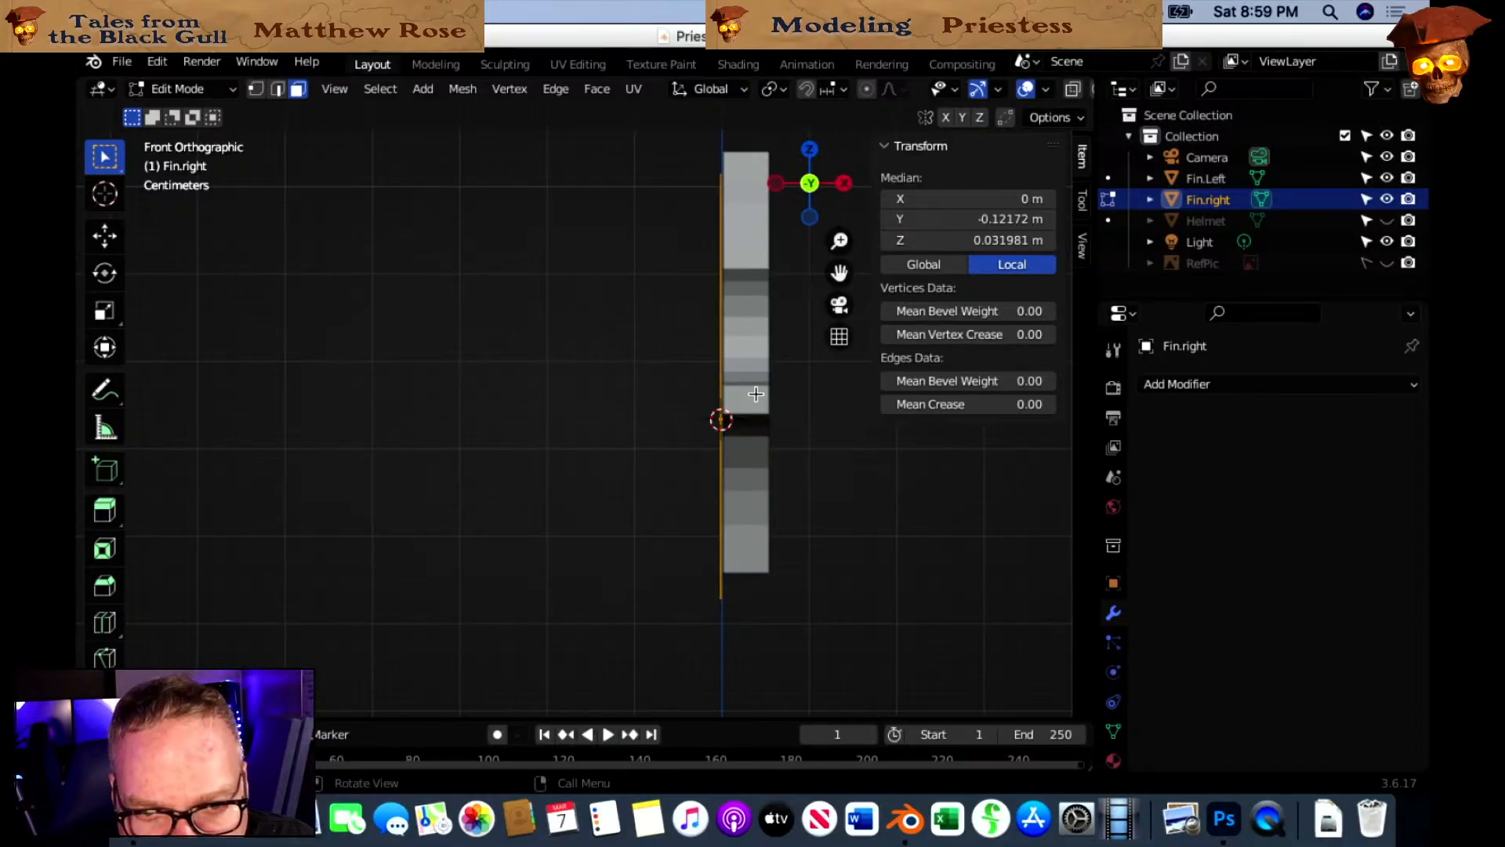
key(g)
key(z)
key(z)
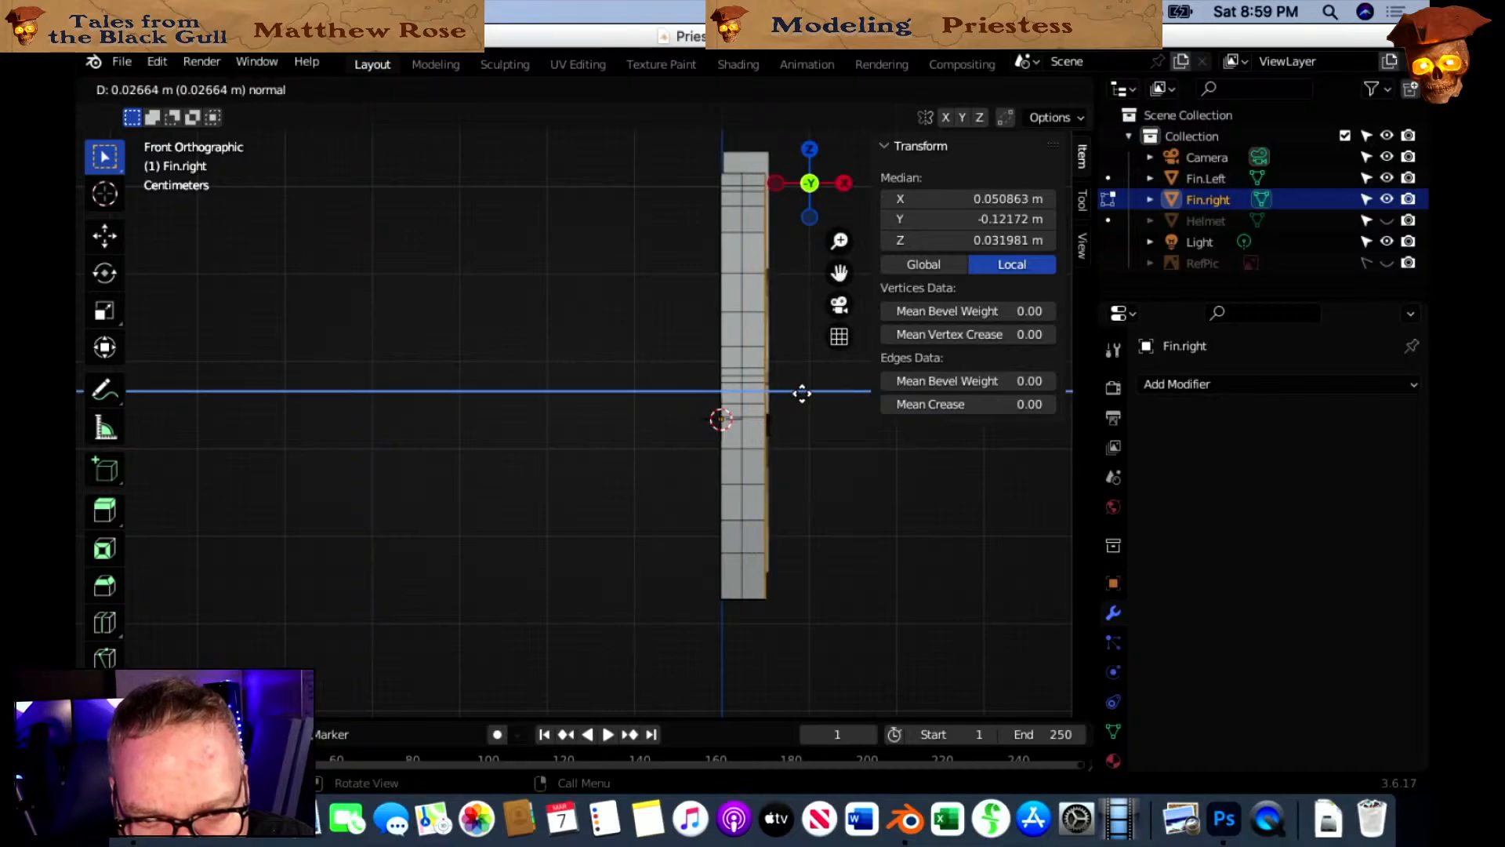
click(804, 395)
Deselect the fin's faces, unhide the Helmet object and view it with both fins from the right.
click(860, 511)
middle_drag(860, 510, 656, 484)
scroll(626, 486, down, 2)
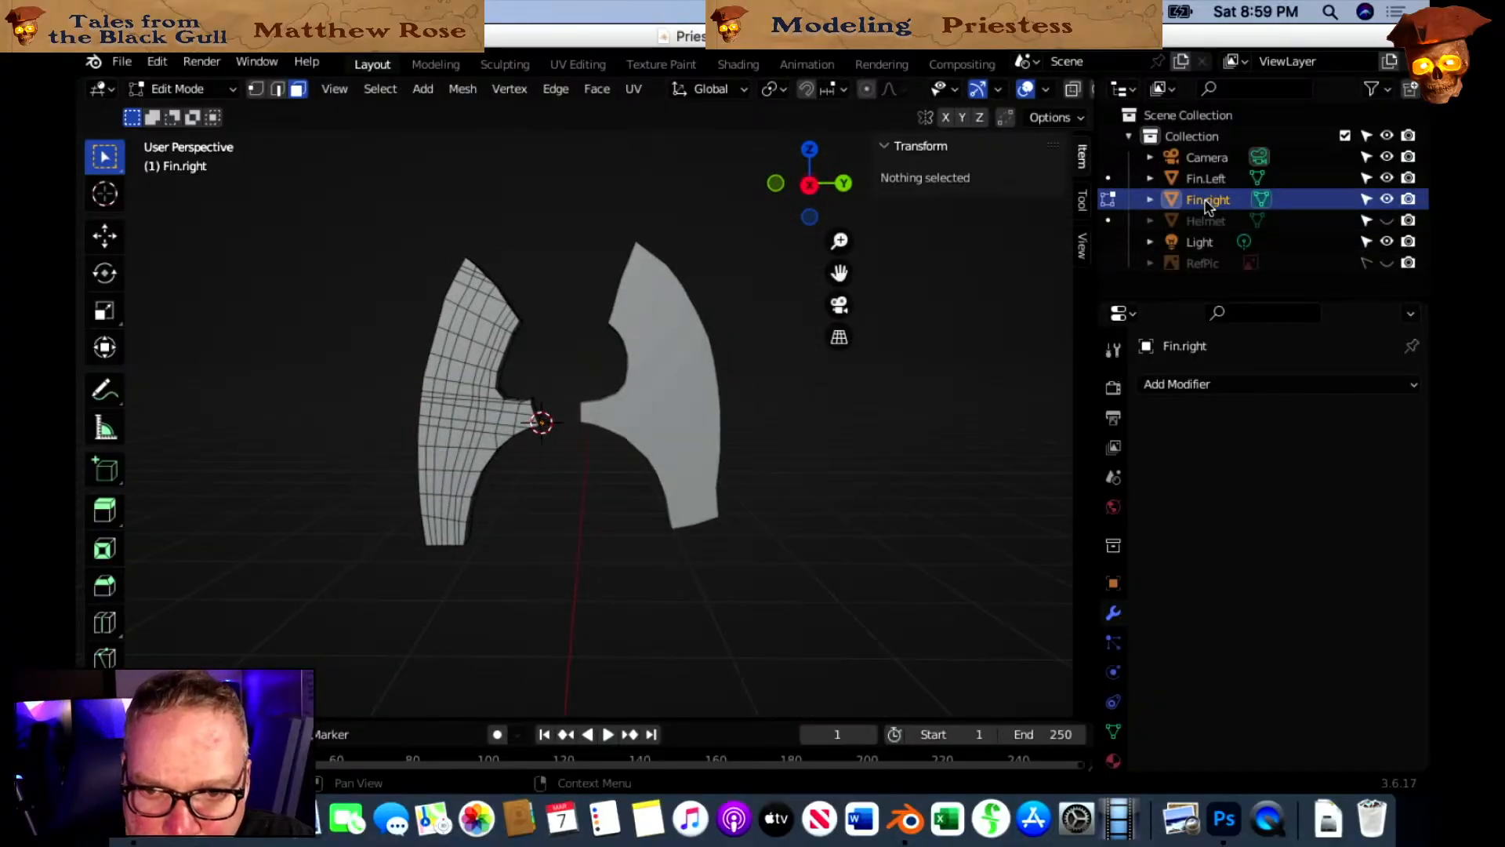
click(1388, 221)
scroll(793, 491, down, 3)
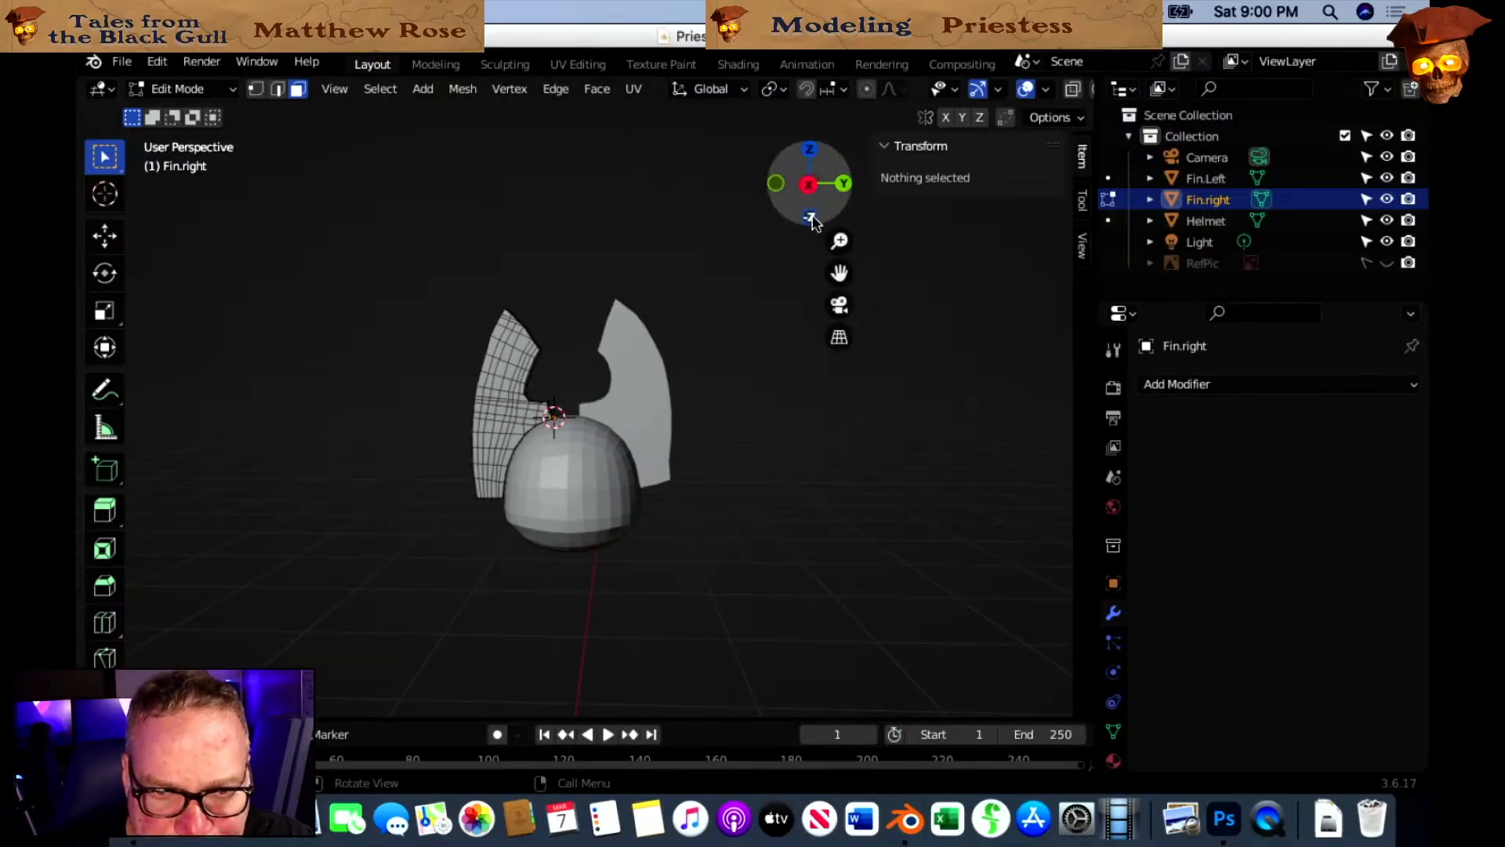
click(808, 183)
scroll(737, 497, up, 4)
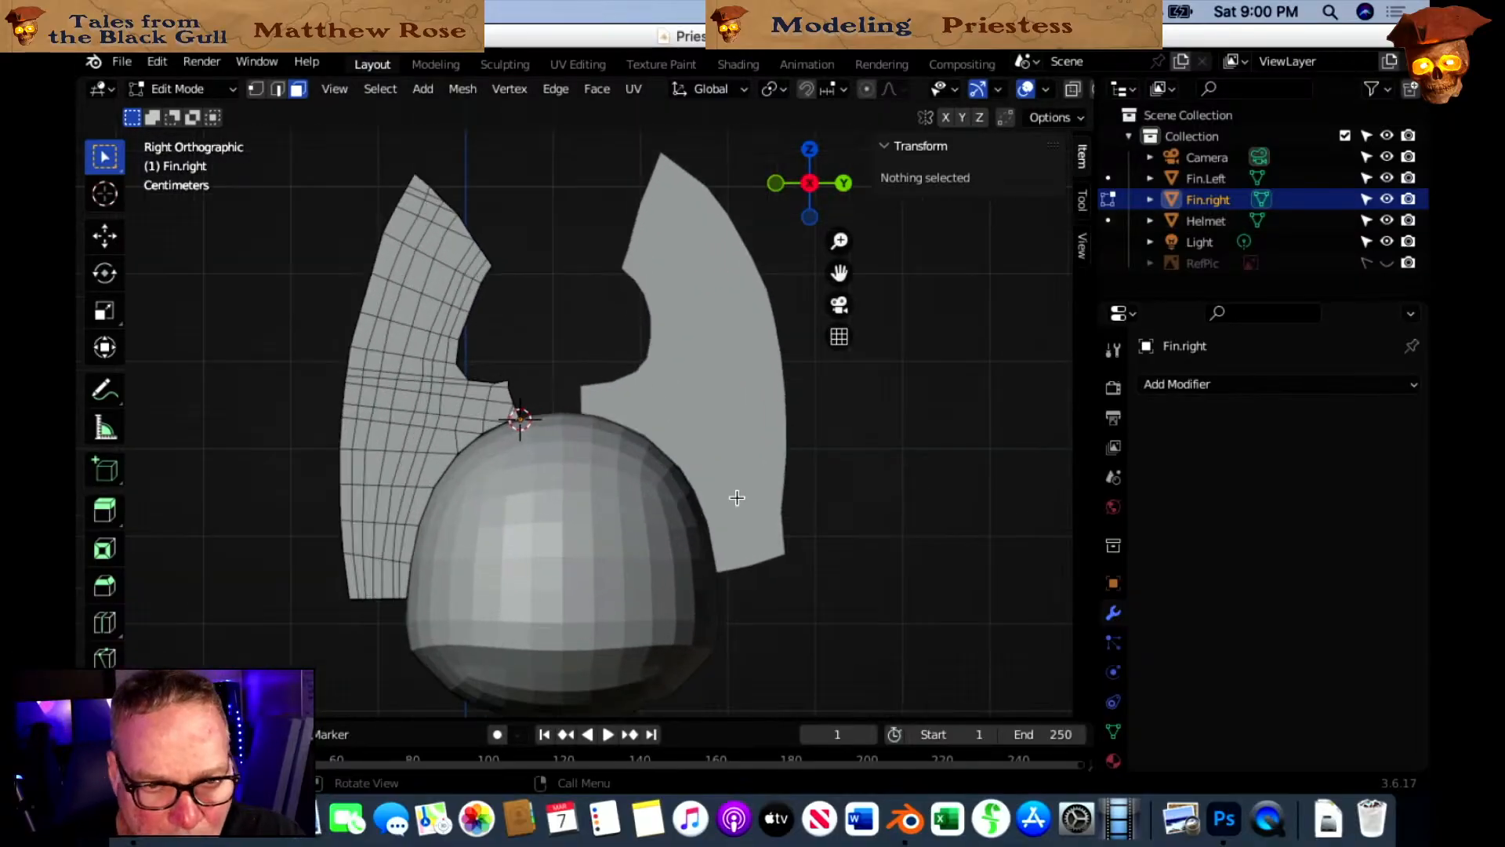
Unhide the RefPic drawing and view the helmet and both fins against it from the right side.
middle_drag(737, 497, 766, 430)
scroll(706, 491, up, 3)
middle_drag(674, 462, 715, 433)
scroll(684, 461, down, 2)
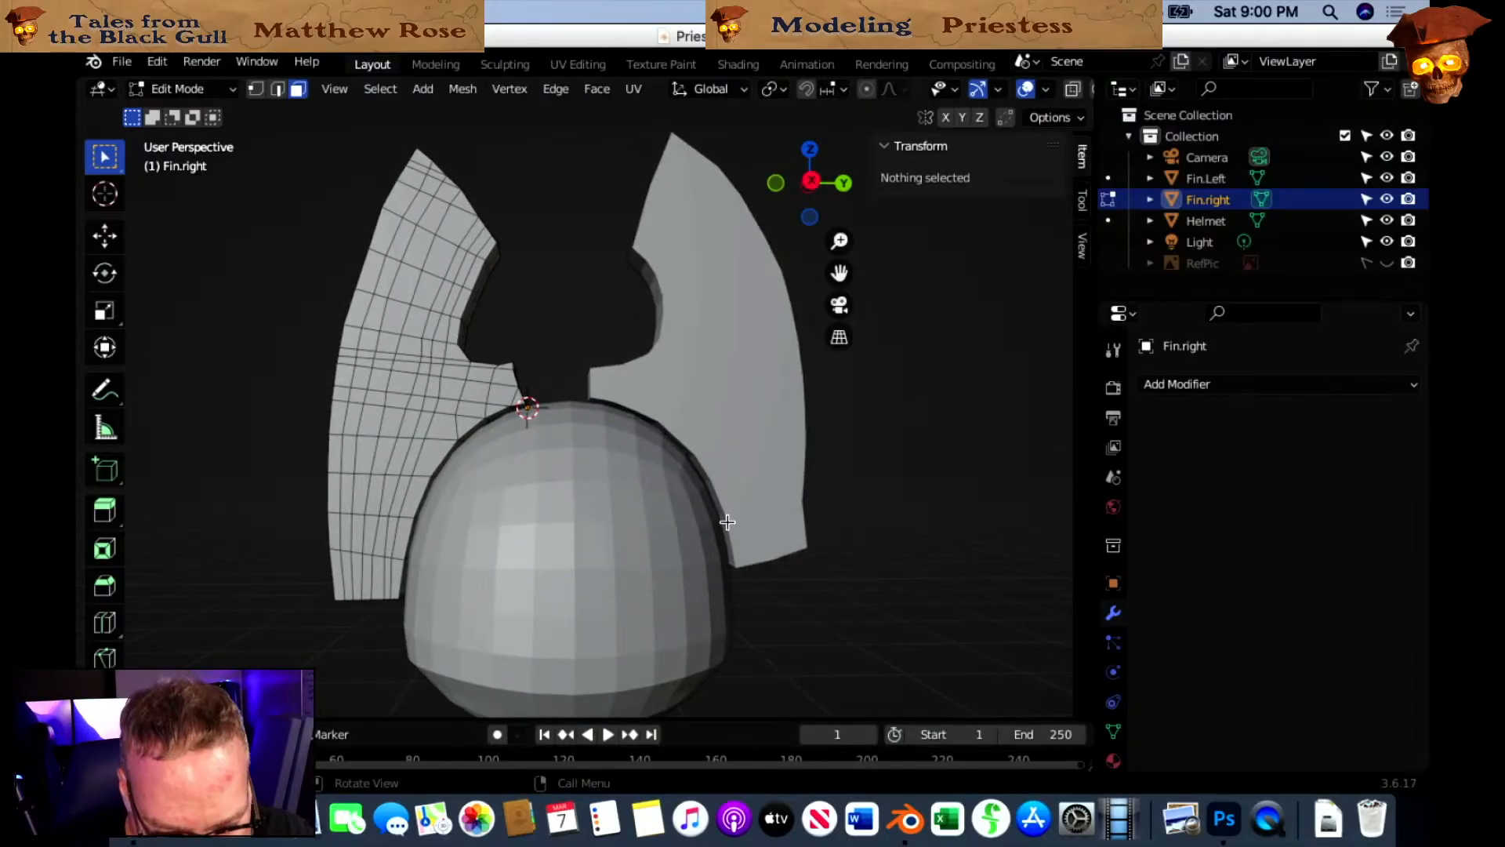
scroll(763, 466, down, 2)
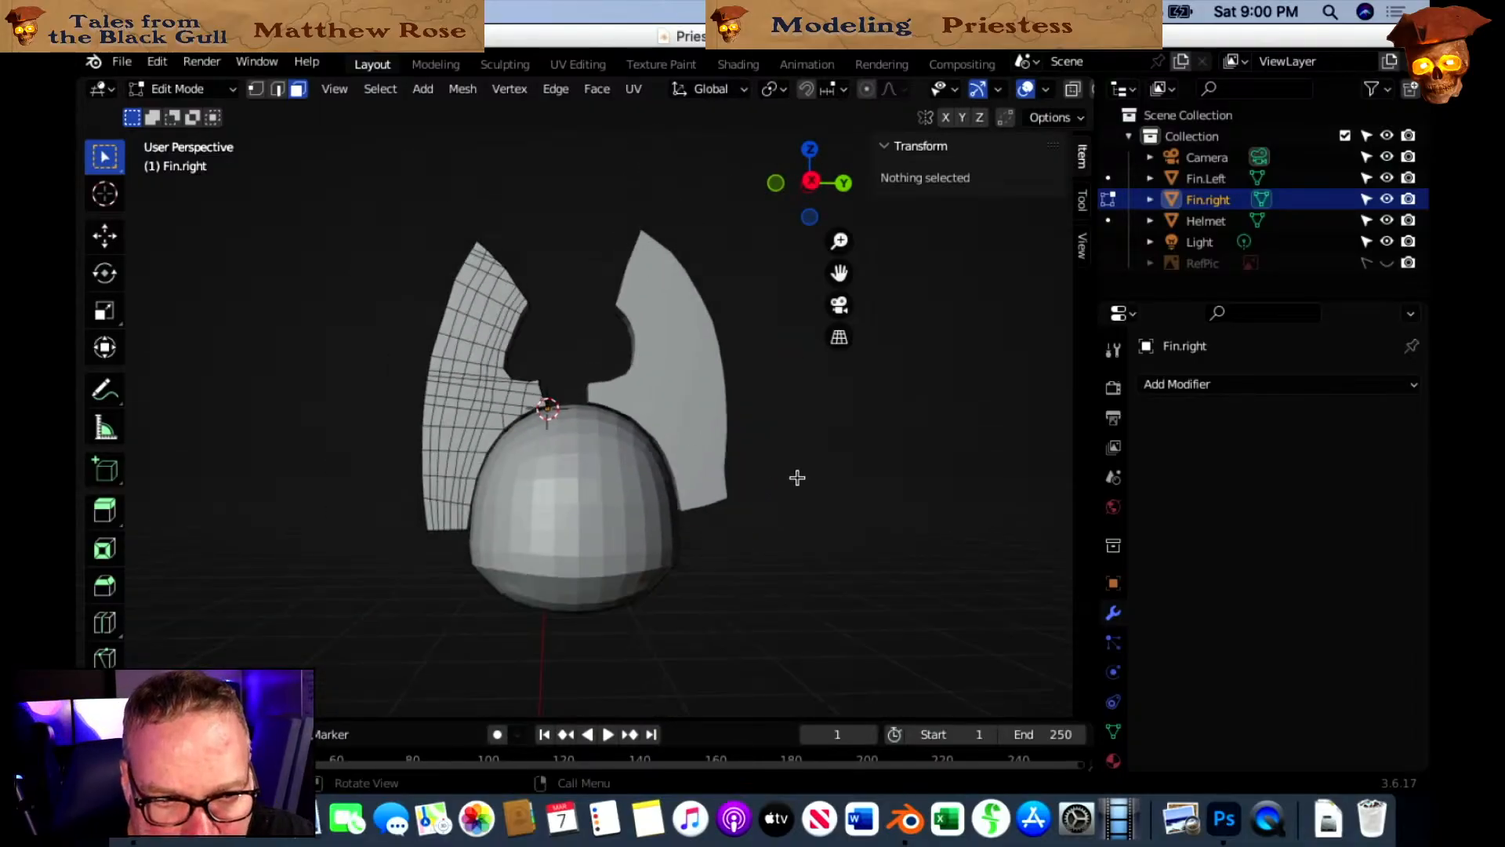
click(810, 188)
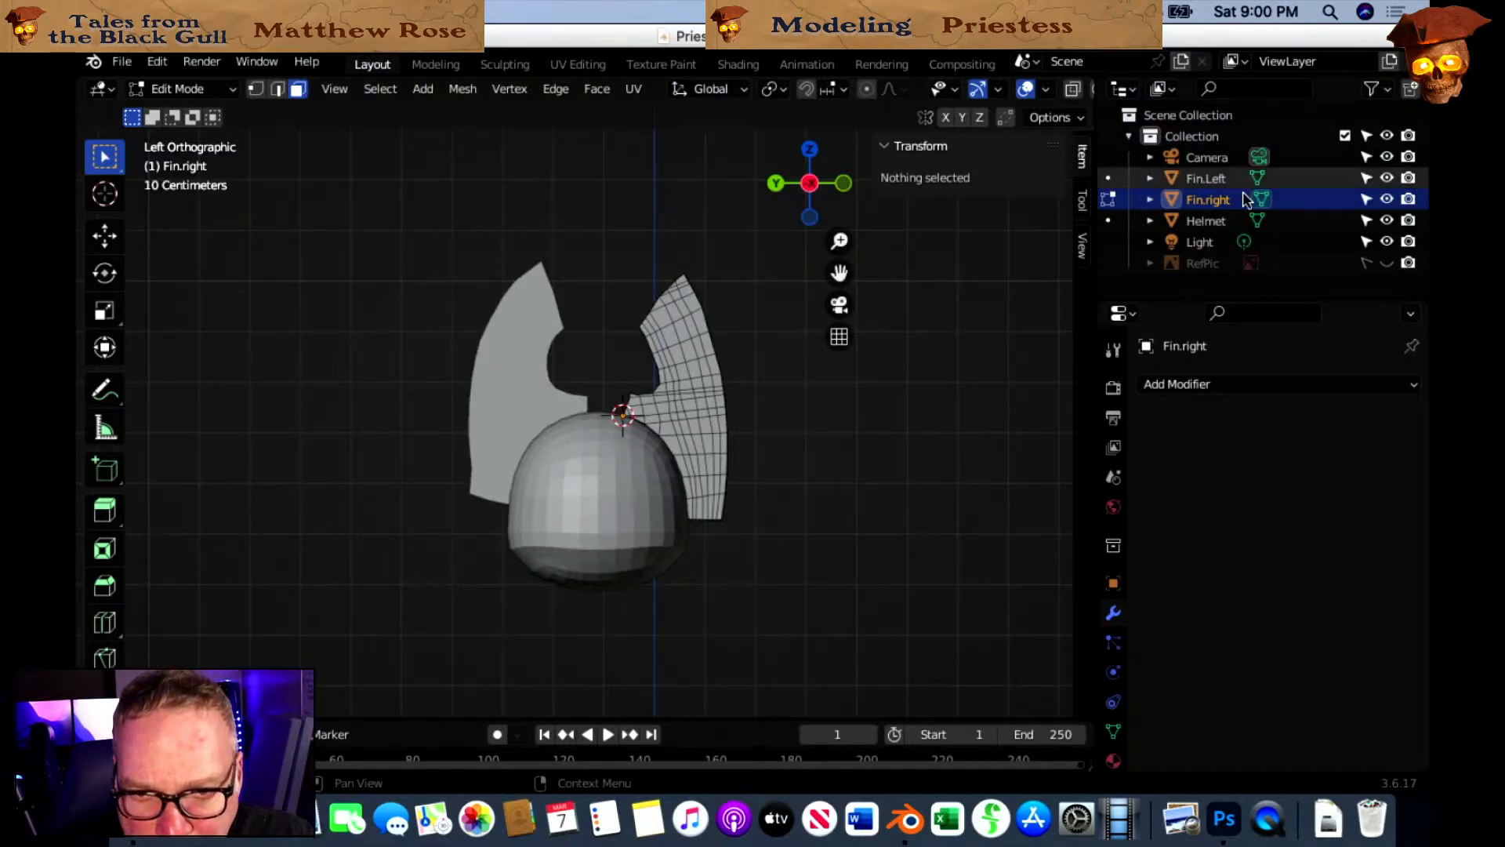
click(1386, 263)
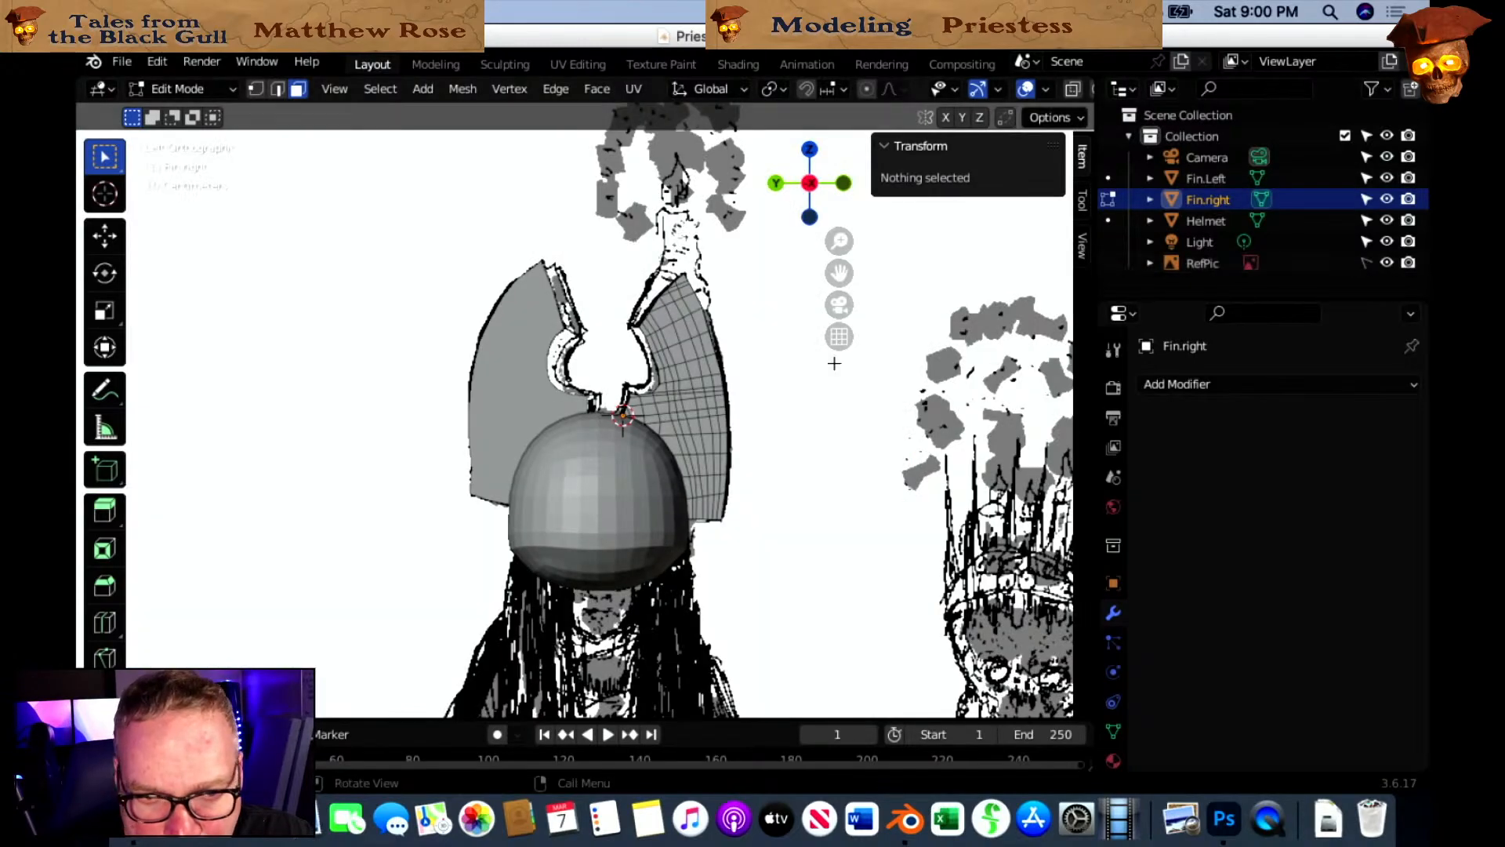
shift+middle_drag(800, 417, 670, 346)
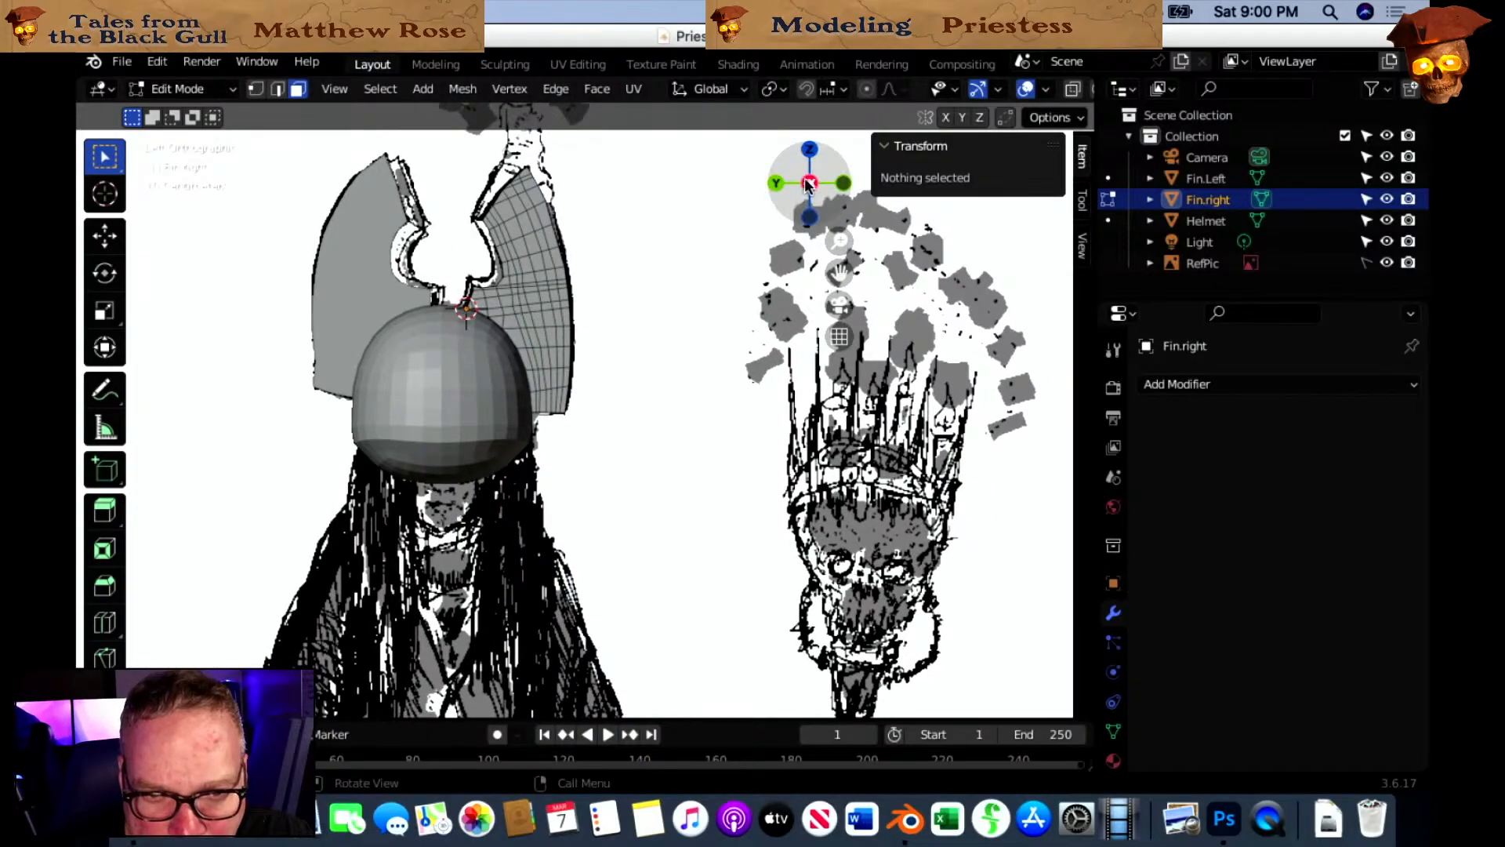
drag(815, 185, 811, 192)
click(843, 182)
Temporarily hide Fin.right, Fin.Left and Helmet to study the headdress in the reference drawing, and show all three again.
scroll(722, 431, down, 3)
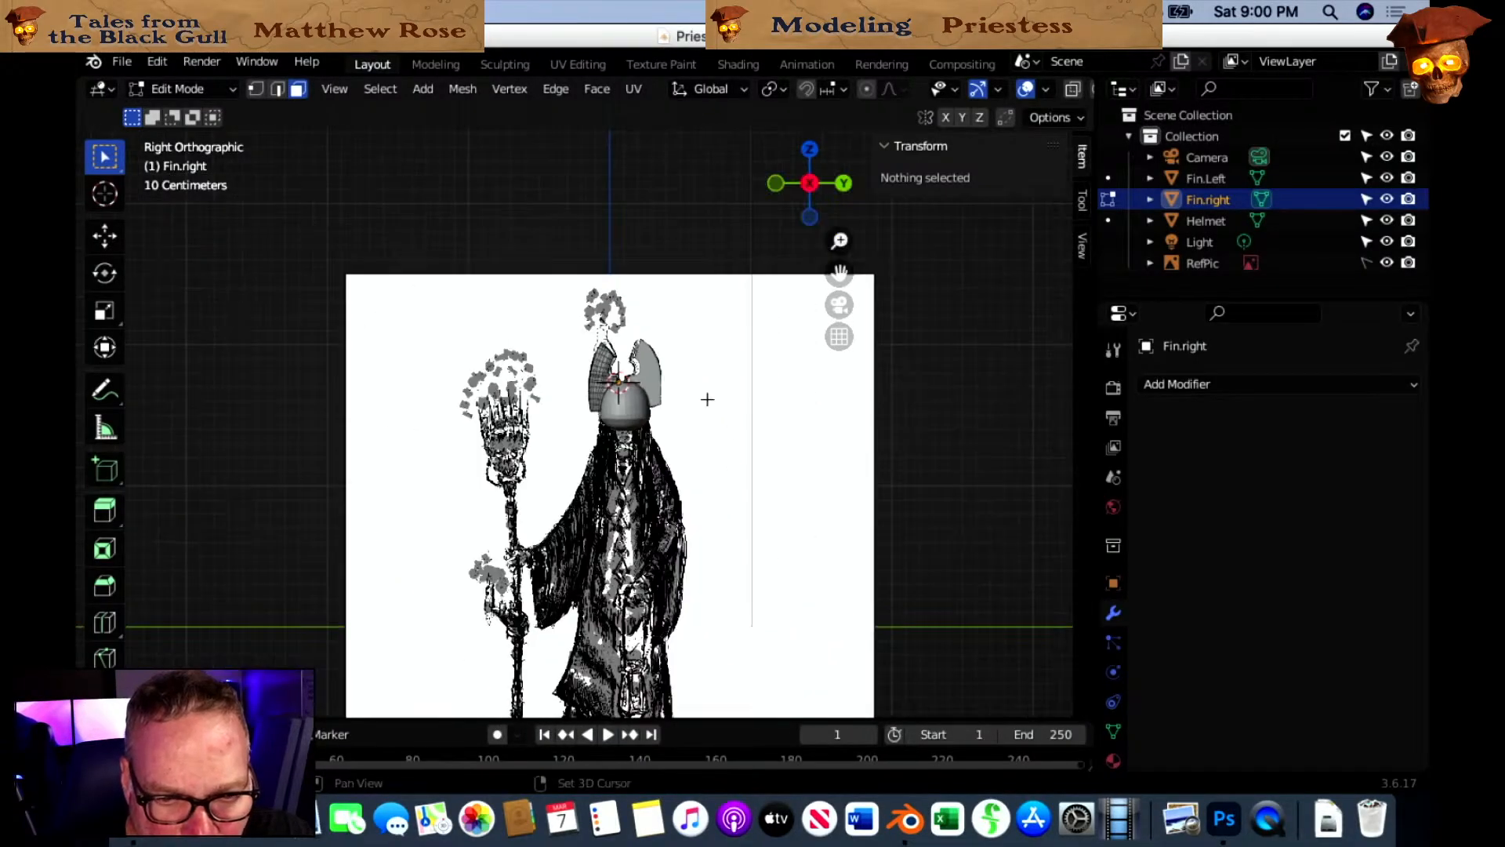
scroll(619, 269, up, 1)
scroll(618, 269, up, 4)
scroll(651, 377, down, 3)
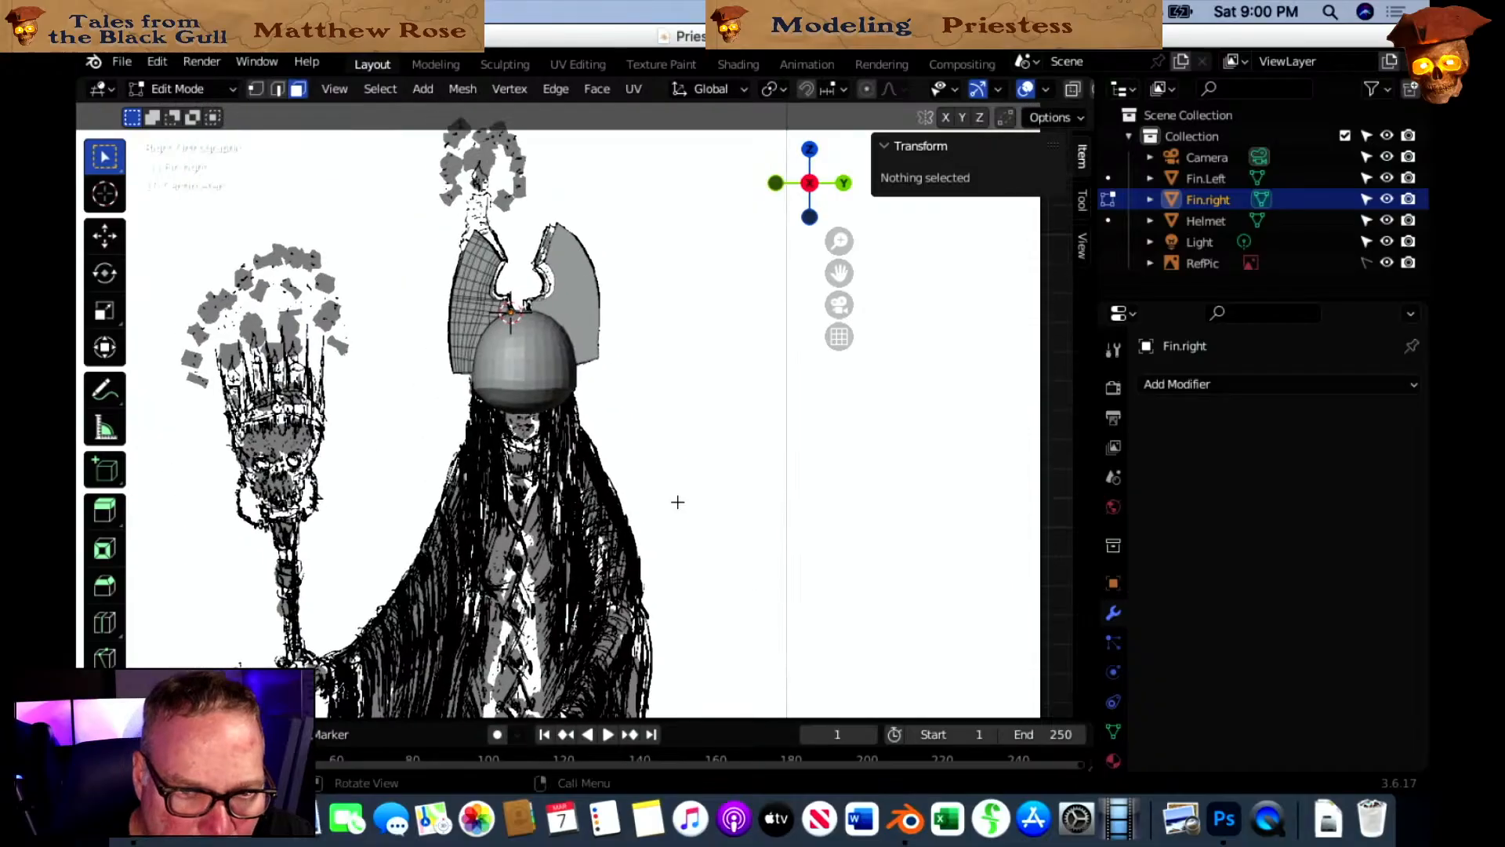
scroll(679, 494, up, 2)
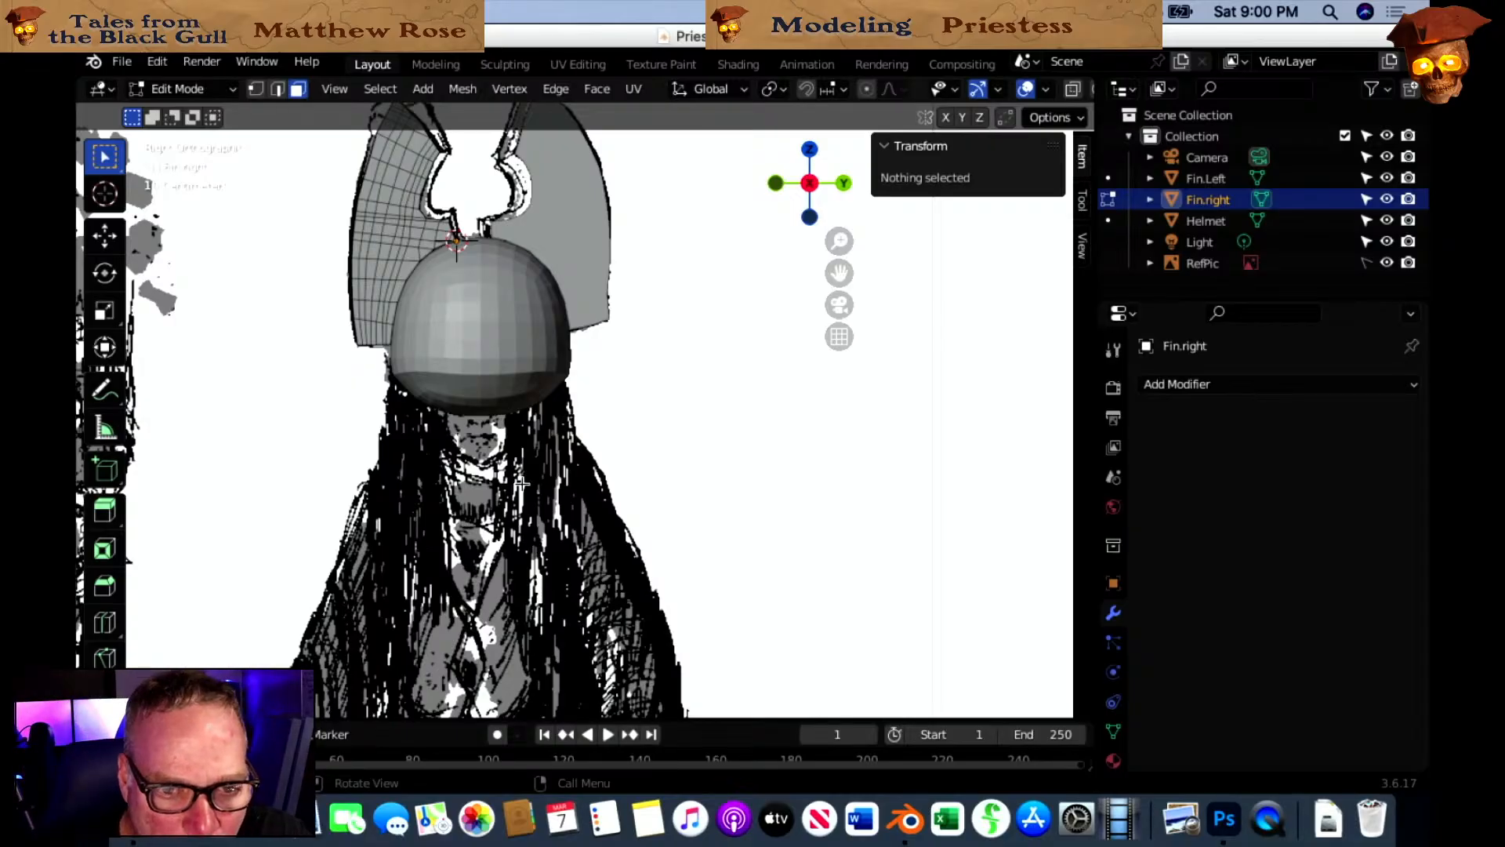
middle_drag(475, 472, 901, 313)
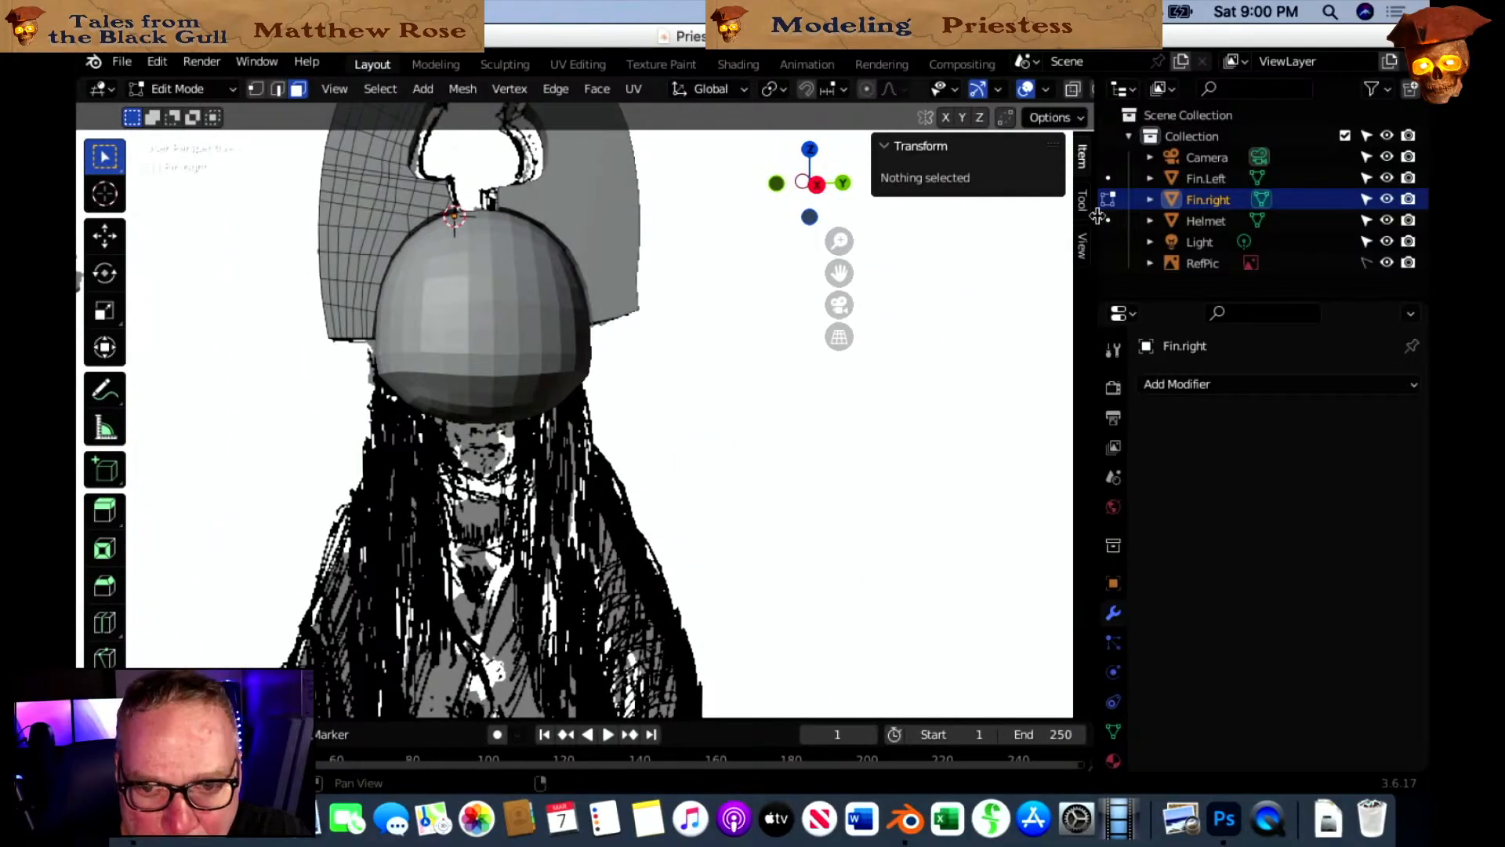
click(1387, 199)
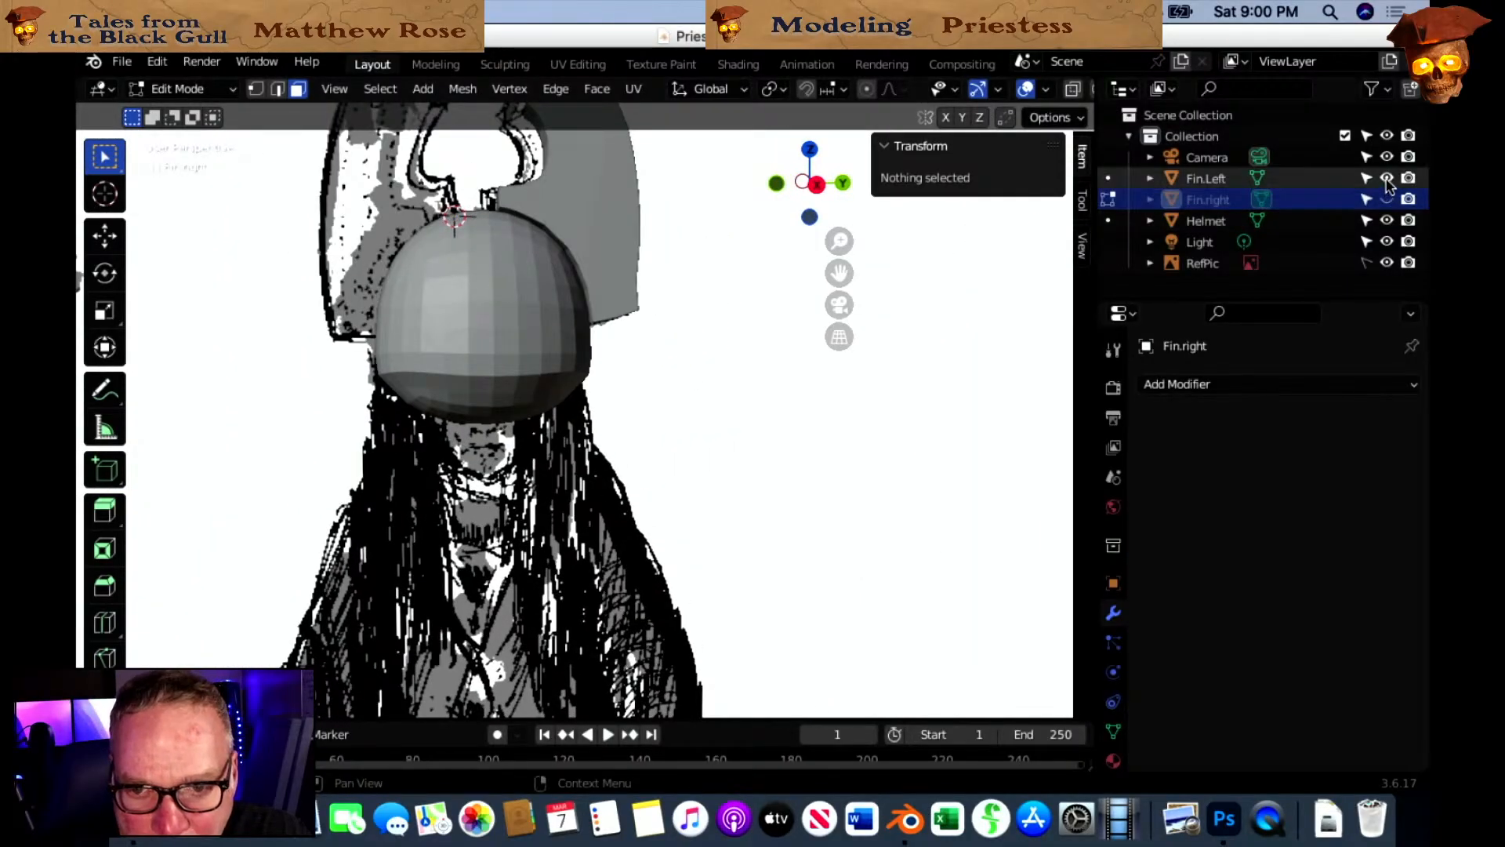
click(1387, 178)
click(1387, 220)
mouse_move(740, 416)
middle_down()
mouse_move(643, 394)
mouse_move(743, 403)
mouse_move(731, 397)
middle_up()
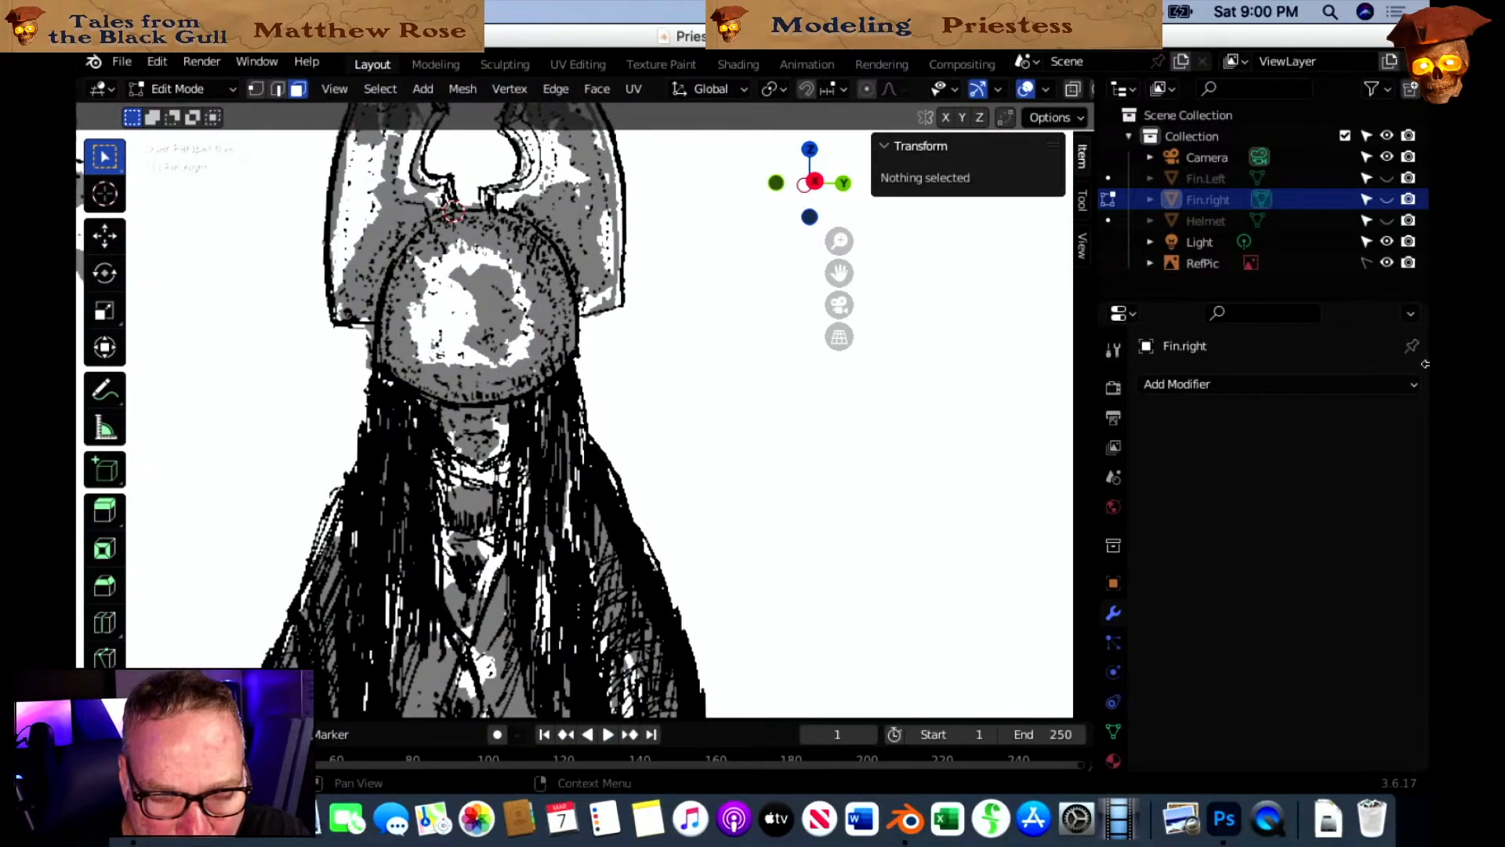
drag(1393, 182, 1388, 221)
Examine how the helmet sits on the drawn figure and follow the robe from the face down to the skirt.
middle_drag(682, 437, 788, 391)
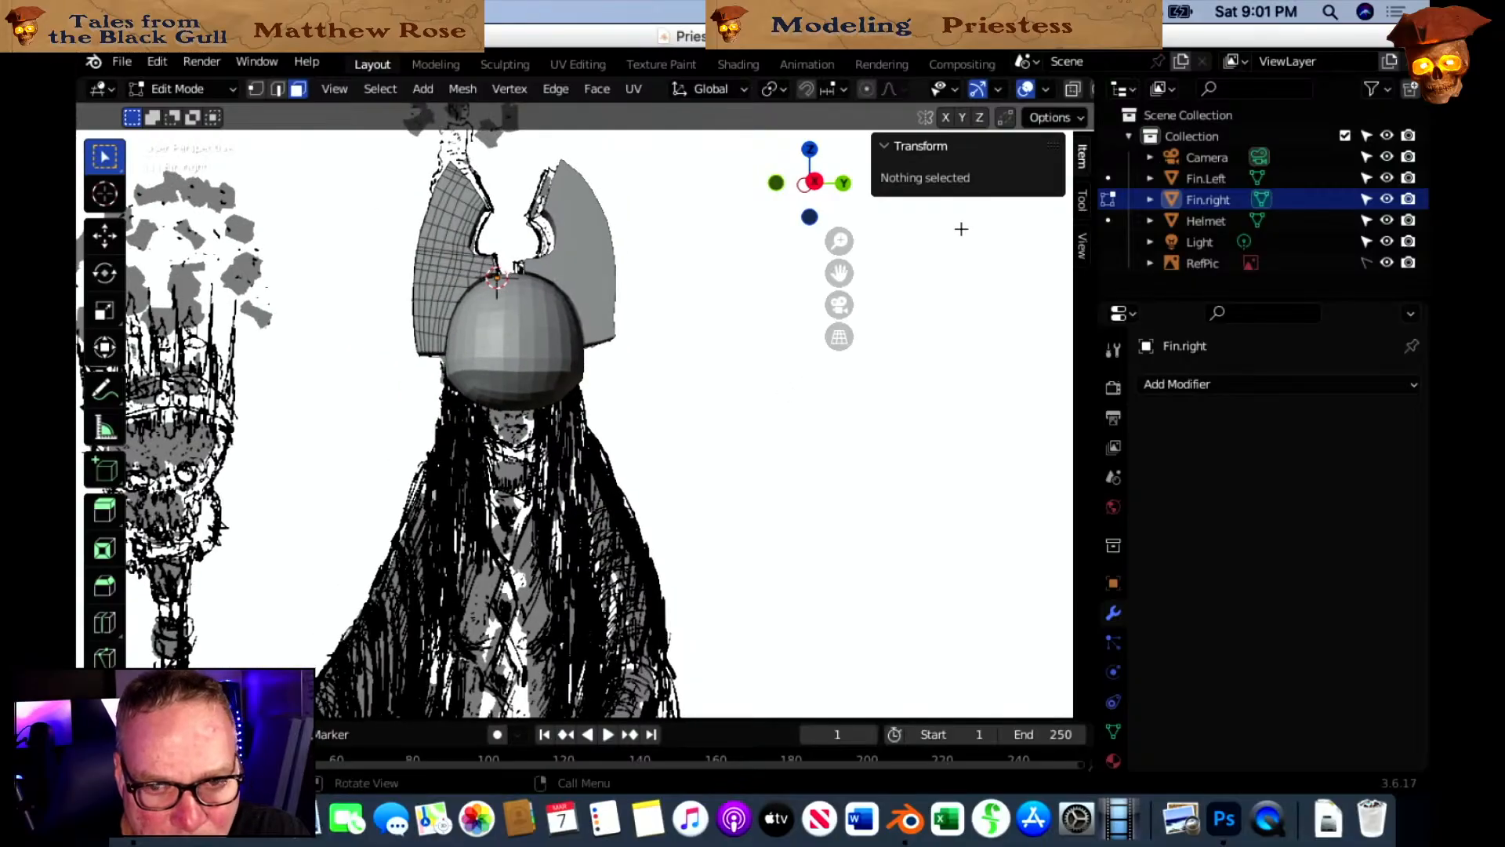
click(815, 183)
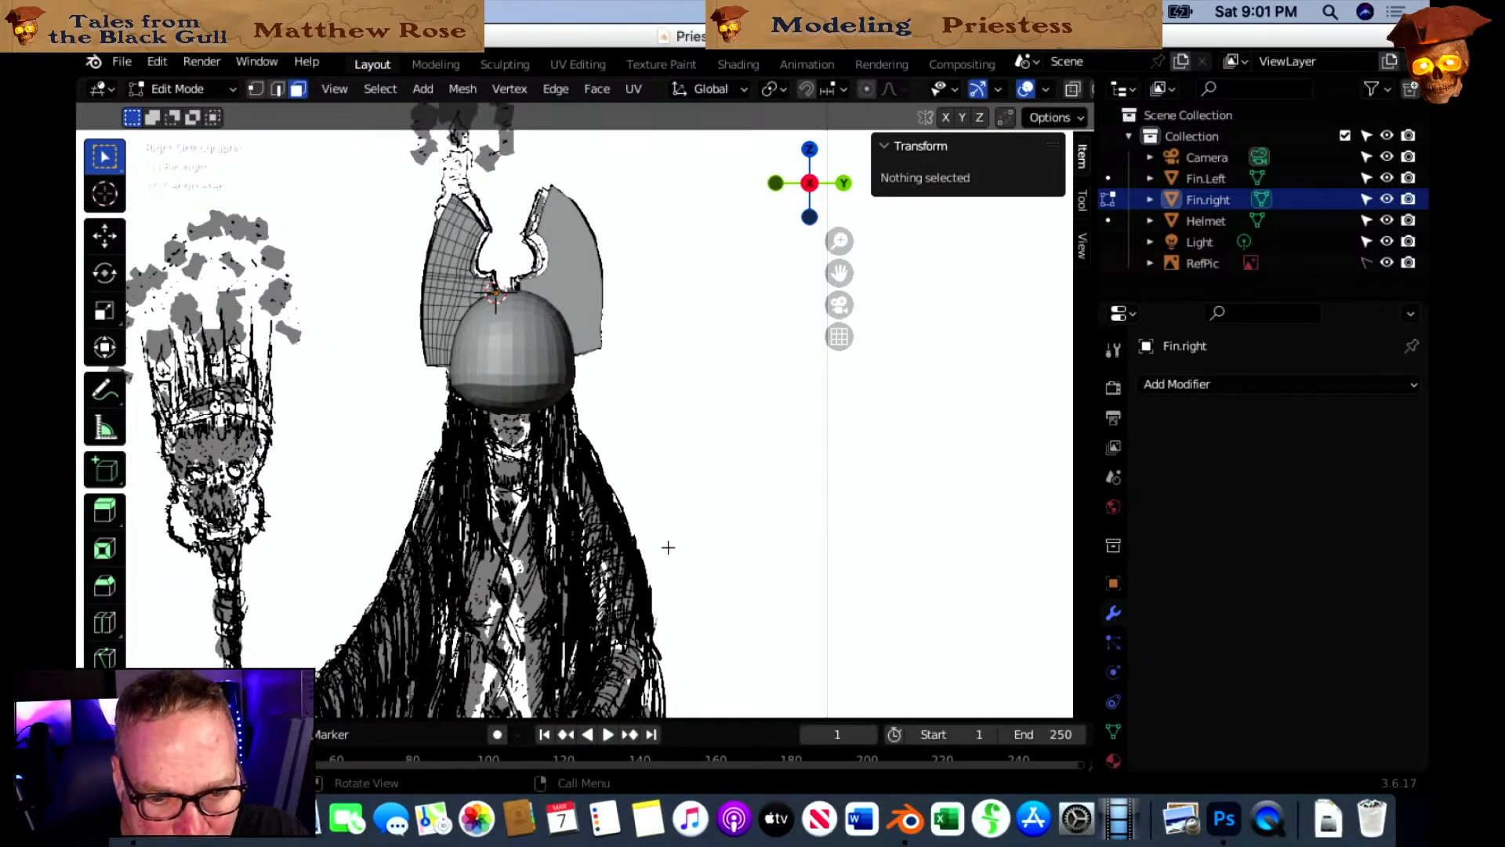
scroll(681, 599, down, 3)
shift+middle_drag(685, 595, 632, 407)
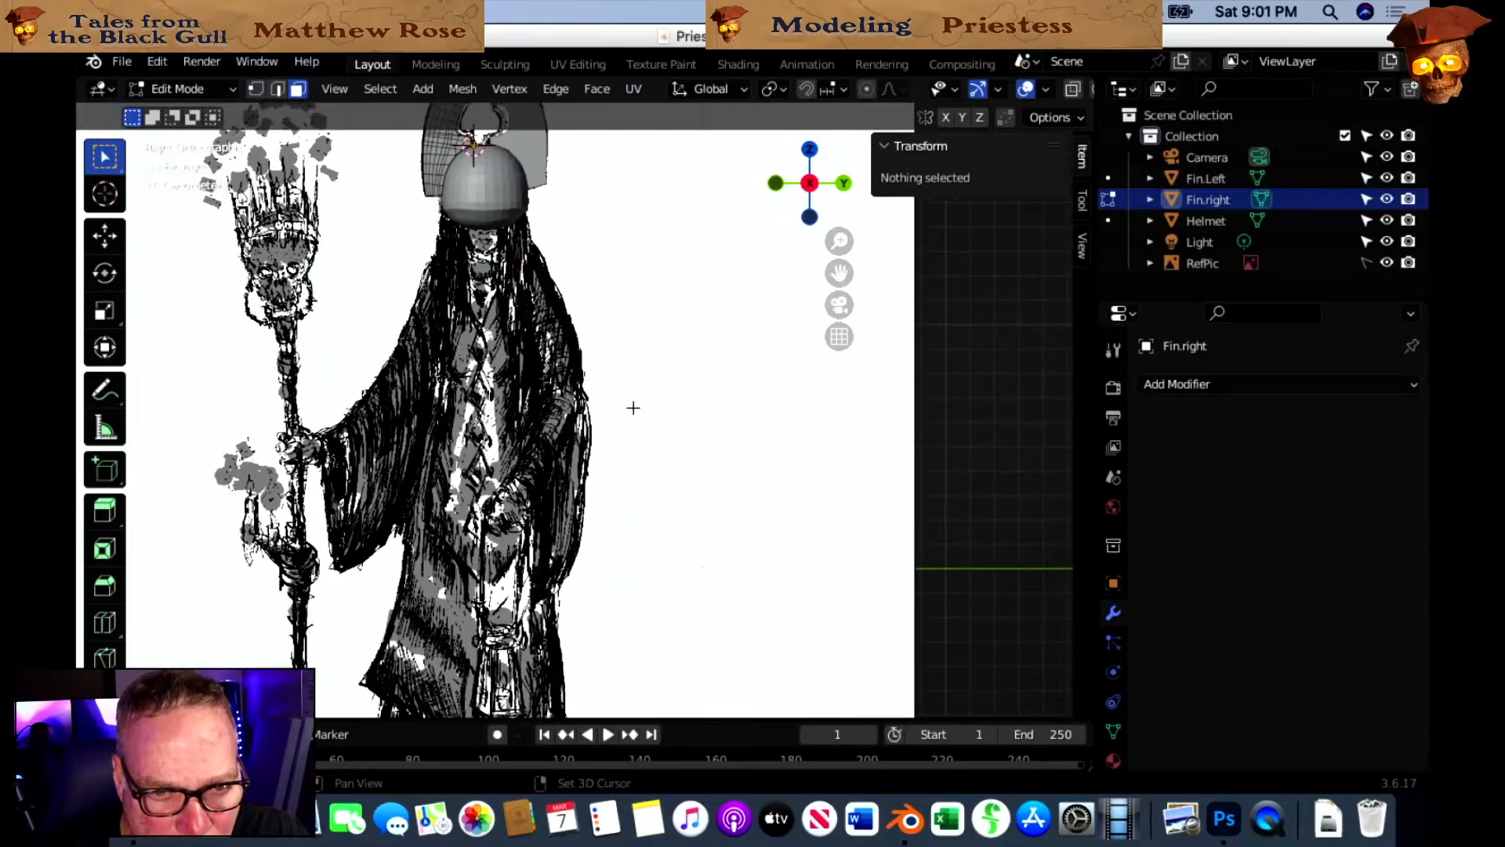
shift+middle_drag(478, 247, 489, 258)
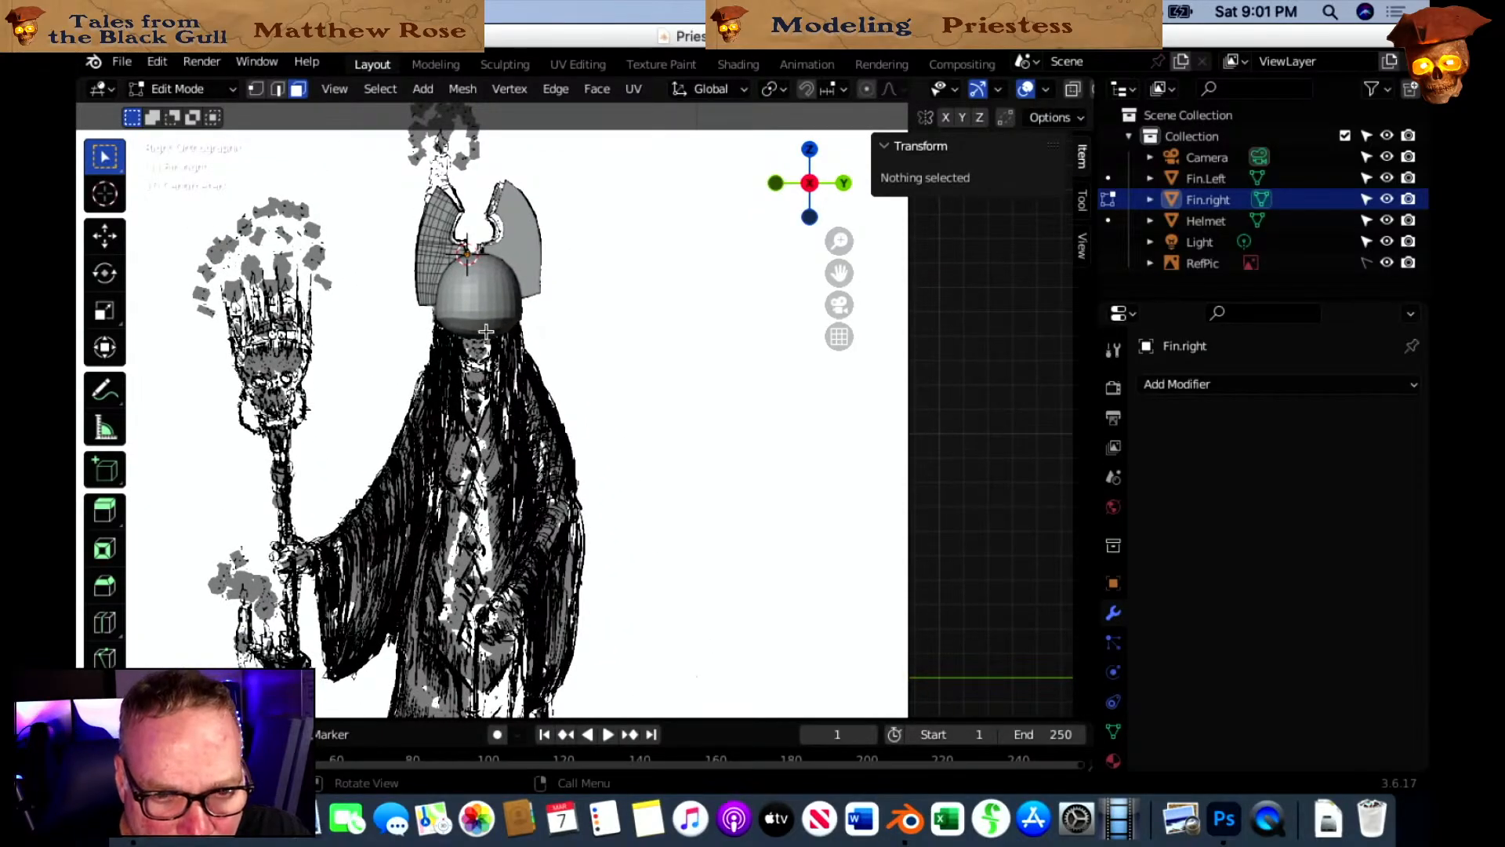
scroll(472, 334, up, 4)
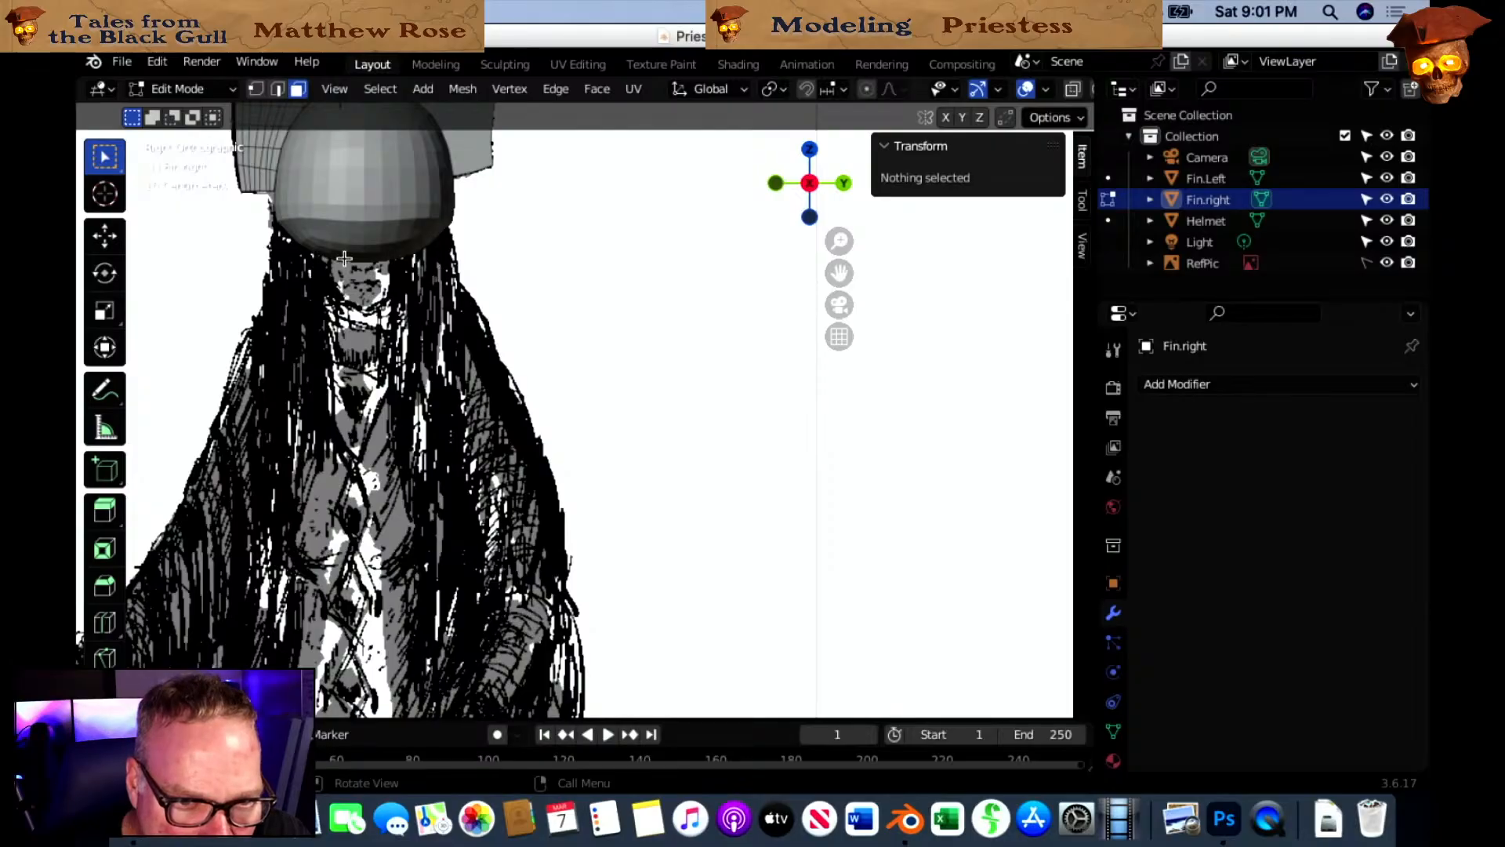
middle_drag(429, 244, 555, 264)
scroll(557, 268, down, 2)
scroll(557, 269, up, 1)
scroll(604, 273, down, 1)
shift+middle_drag(708, 395, 563, 259)
scroll(551, 420, up, 2)
shift+middle_drag(581, 480, 669, 306)
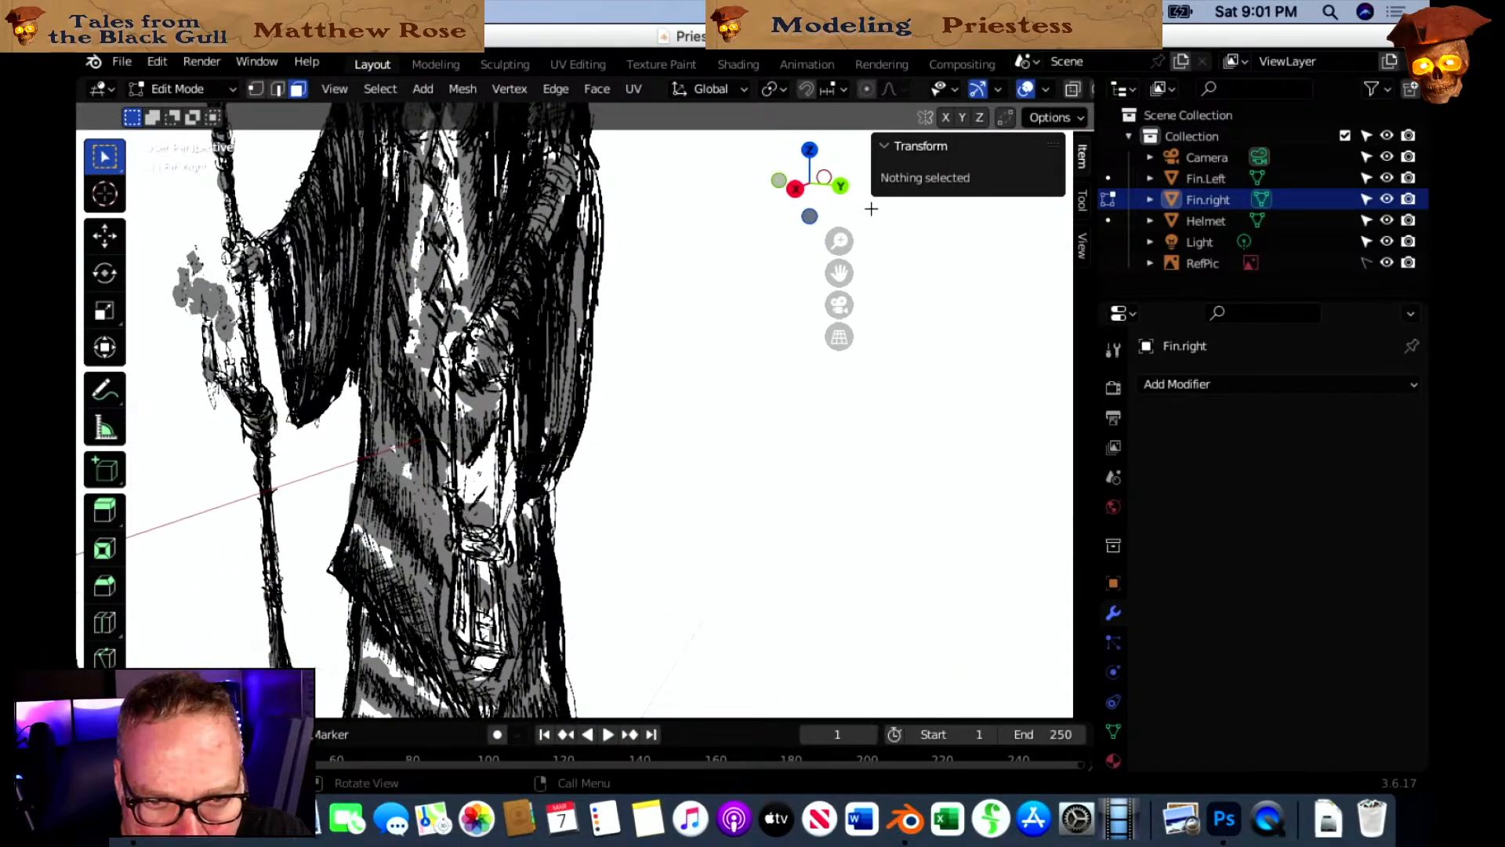
In right view, examine the drawing's skull staff, sleeves, robe hem and feet for the body's proportions.
click(796, 188)
shift+middle_drag(582, 490, 723, 346)
shift+middle_drag(736, 475, 732, 533)
shift+scroll(733, 533, up, 8)
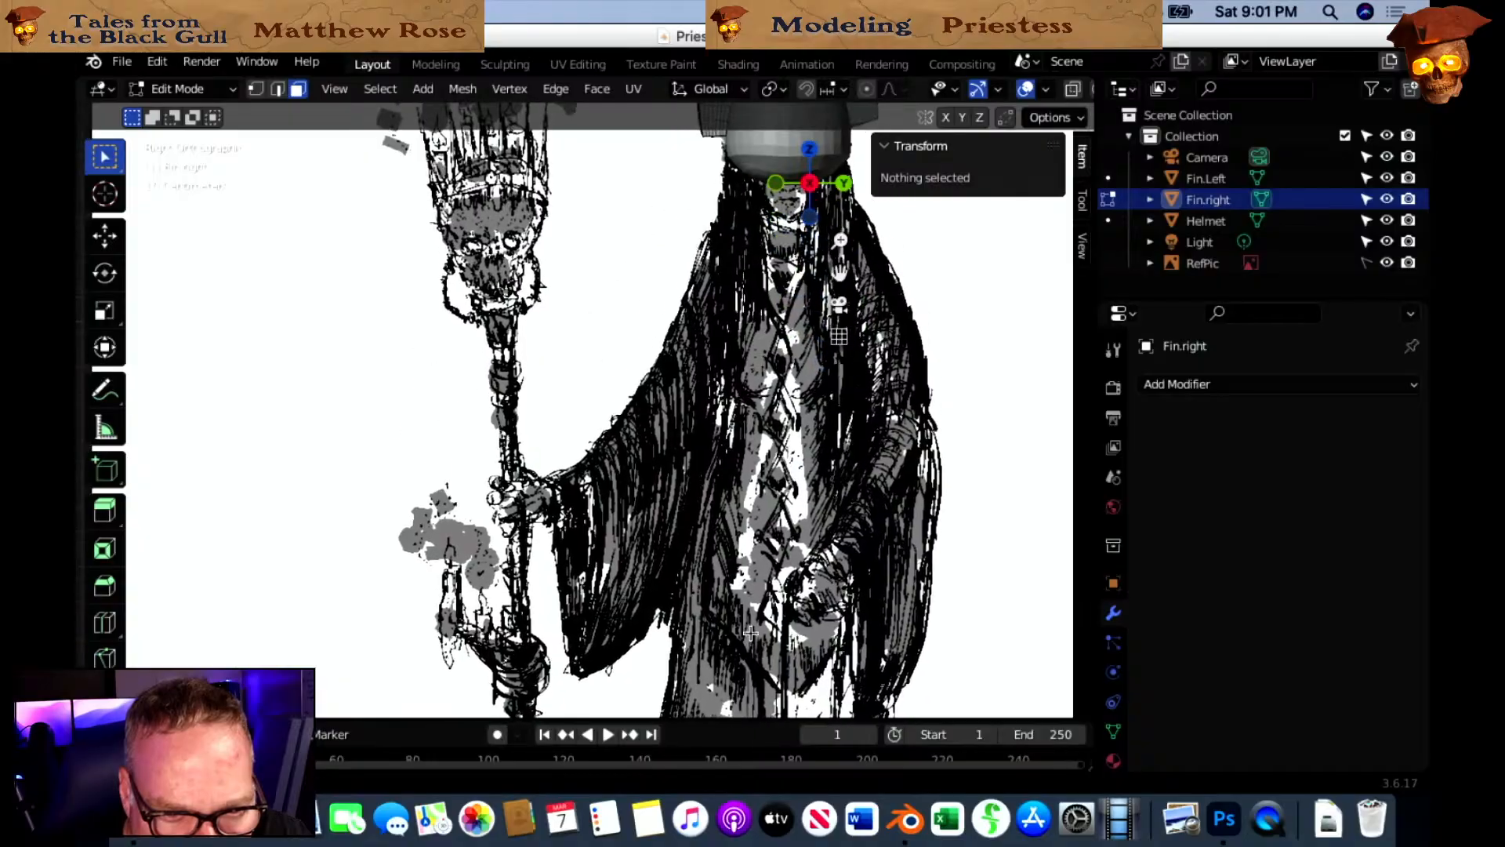
scroll(710, 549, up, 2)
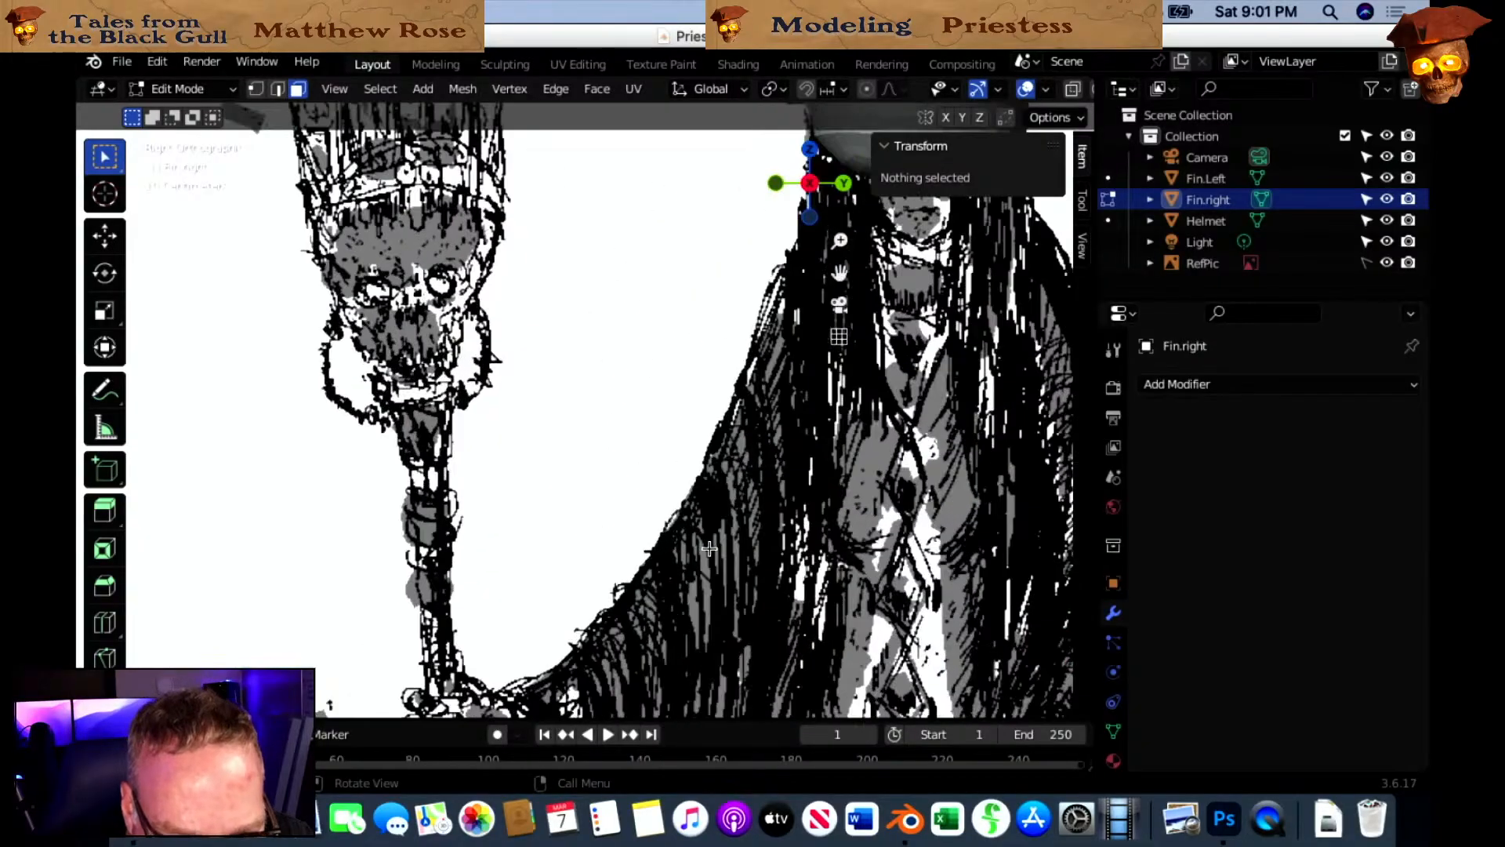
scroll(715, 576, down, 5)
shift+scroll(734, 577, down, 2)
scroll(740, 501, up, 3)
shift+scroll(749, 403, down, 3)
scroll(715, 374, up, 5)
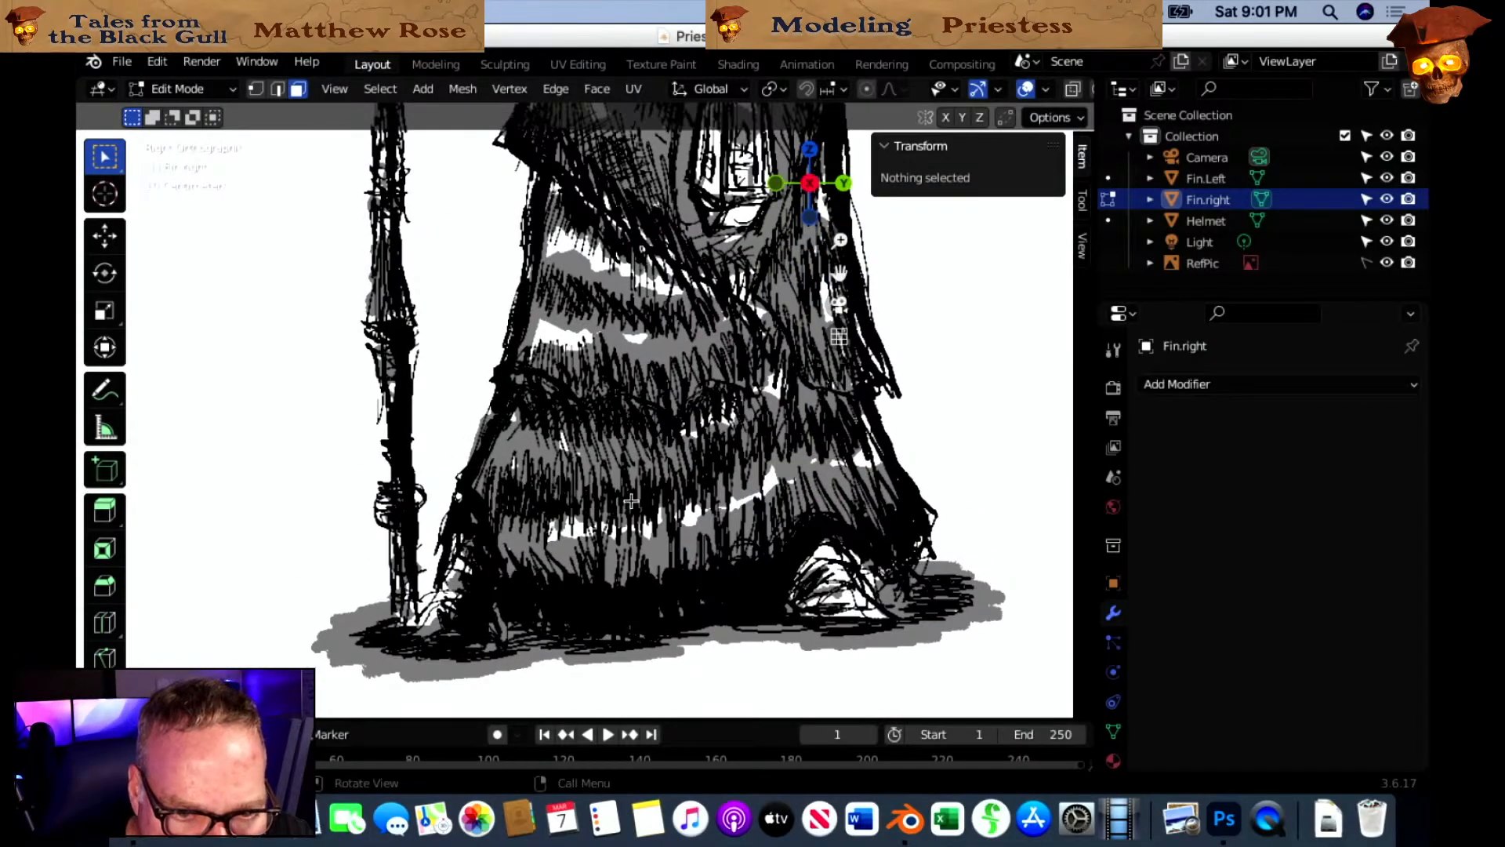
scroll(751, 415, down, 3)
shift+scroll(745, 486, up, 2)
scroll(740, 570, up, 3)
scroll(740, 570, down, 1)
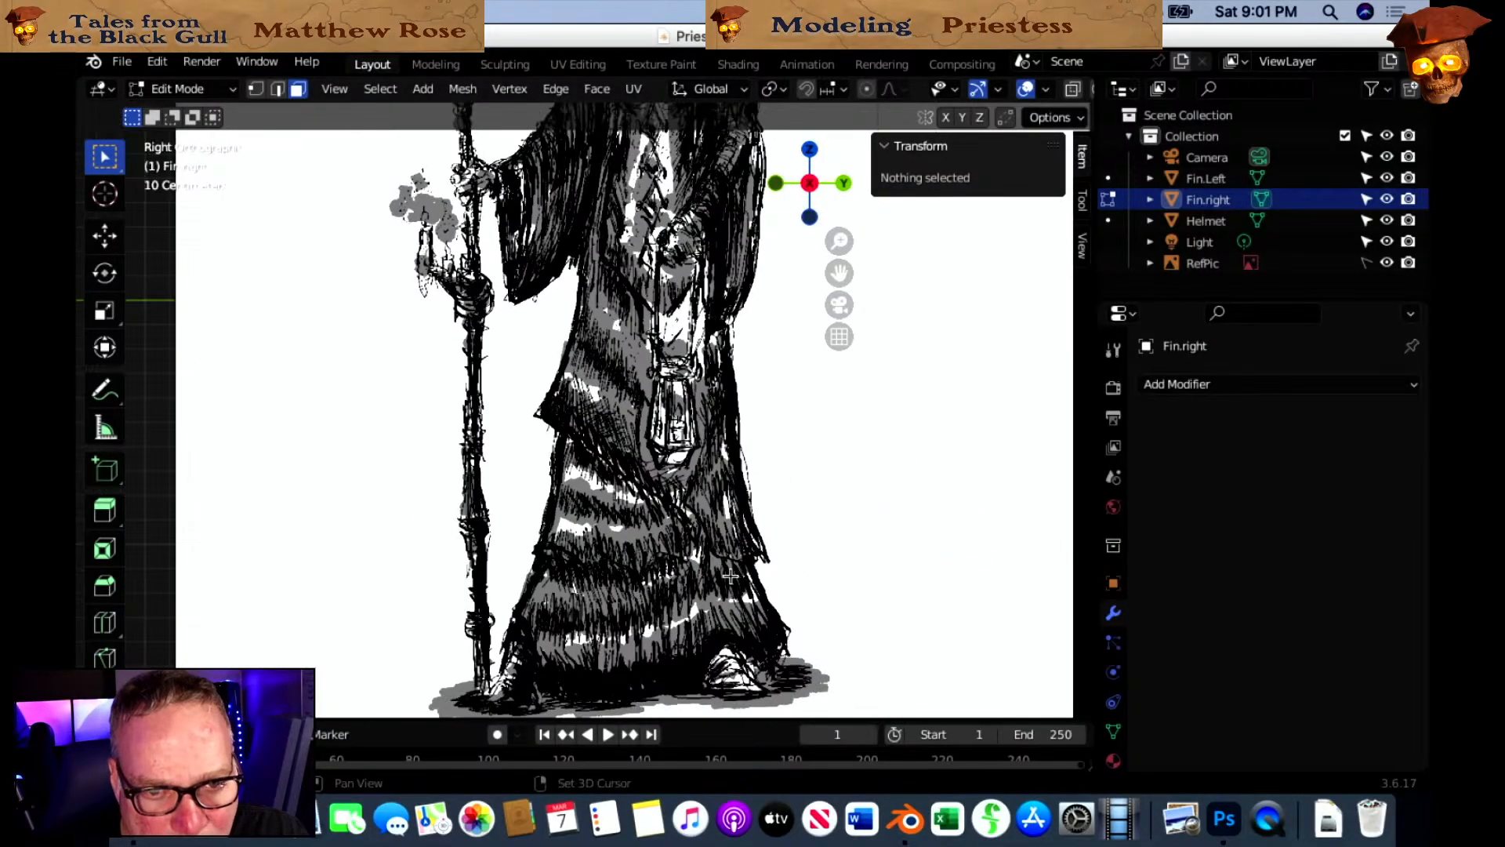
scroll(664, 537, down, 1)
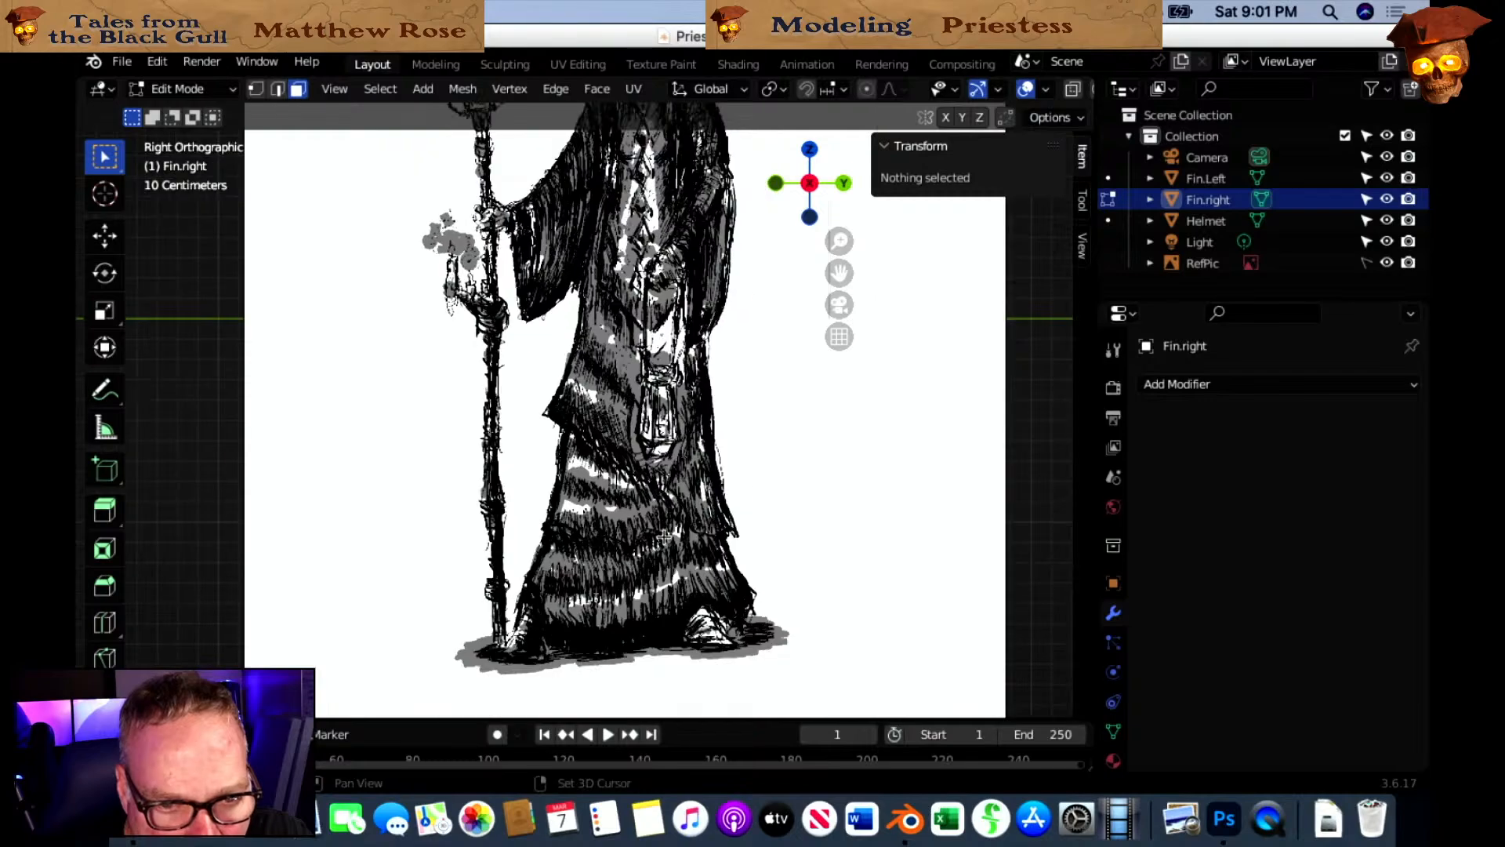
scroll(664, 537, down, 1)
shift+middle_drag(664, 536, 624, 592)
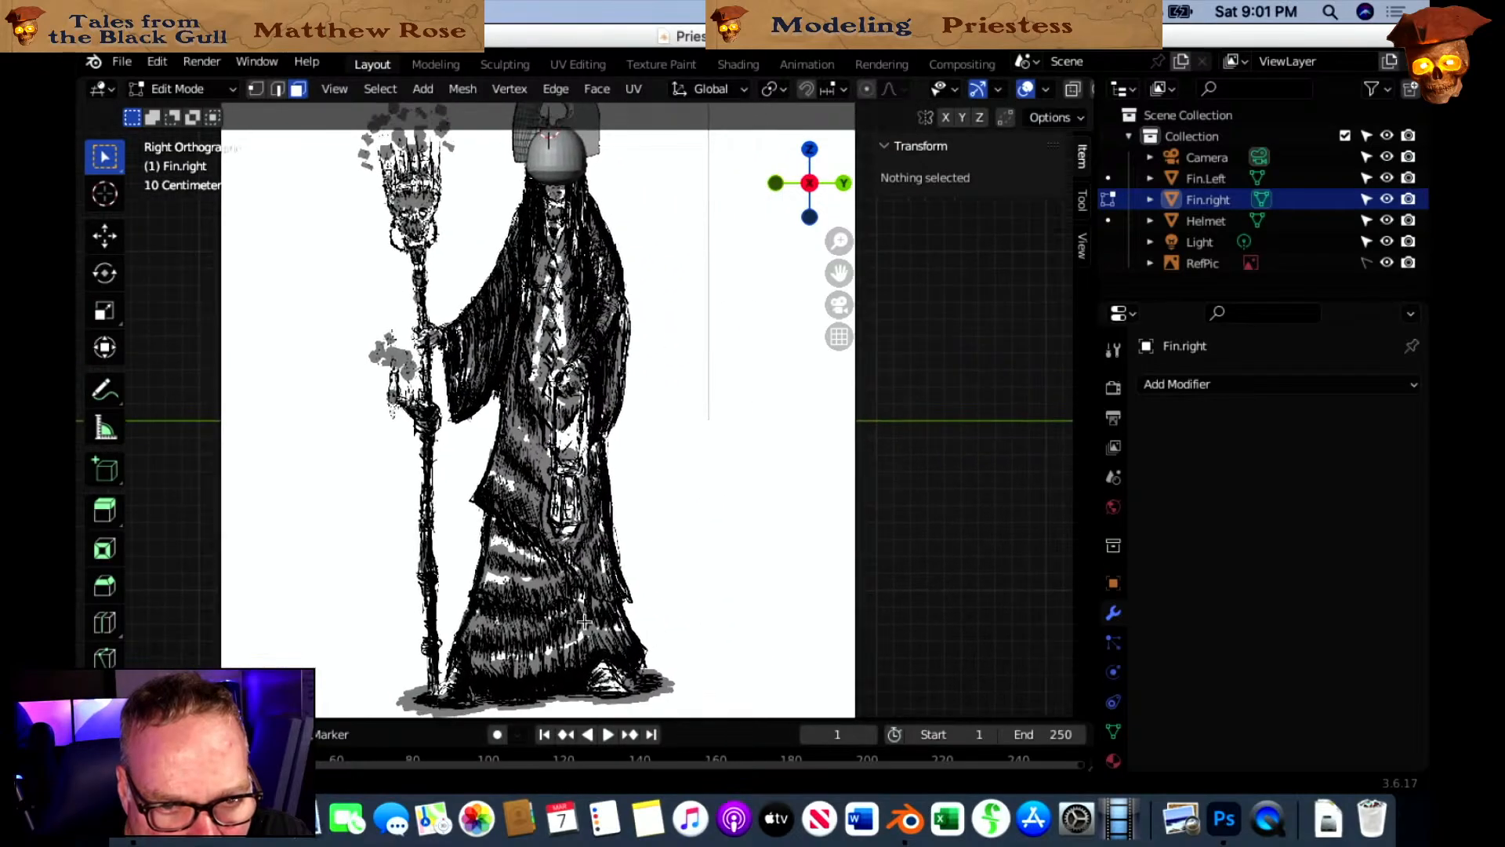
scroll(577, 523, up, 1)
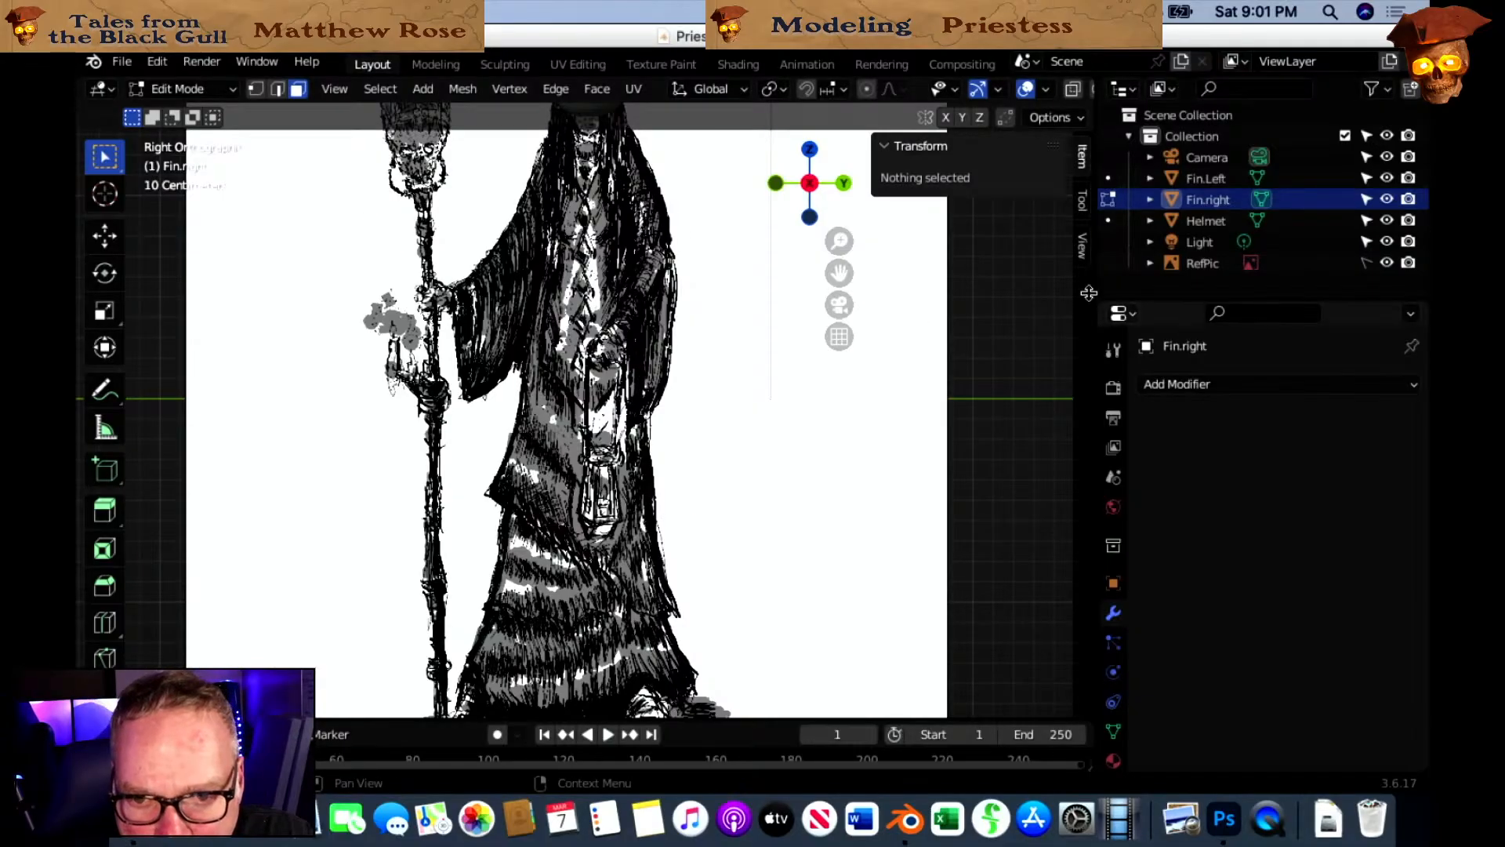
Leave mesh editing of Fin.right for Object Mode and activate the 3D Cursor tool.
click(200, 89)
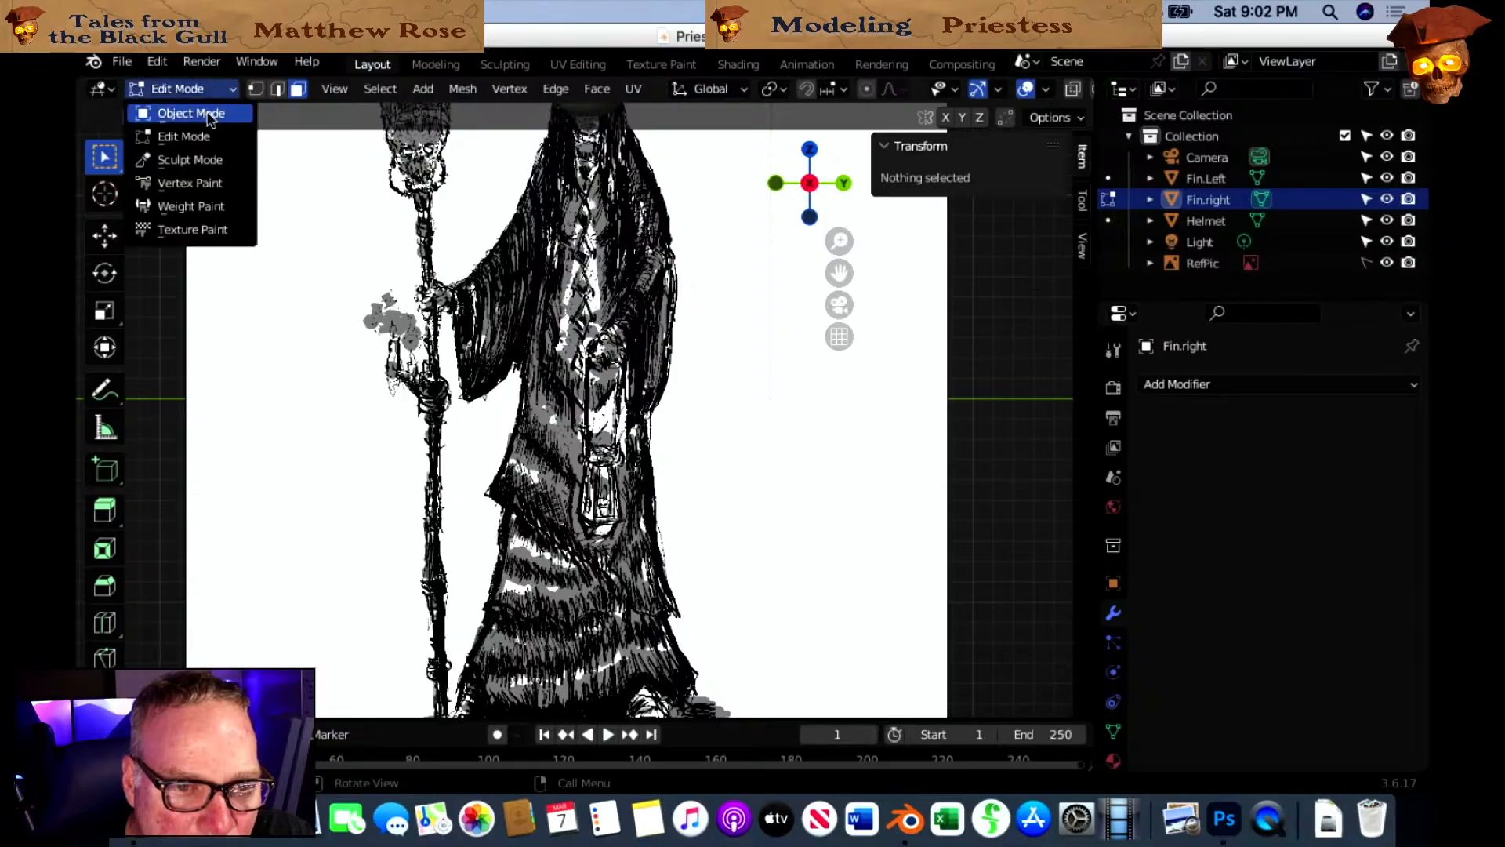
click(209, 116)
click(107, 194)
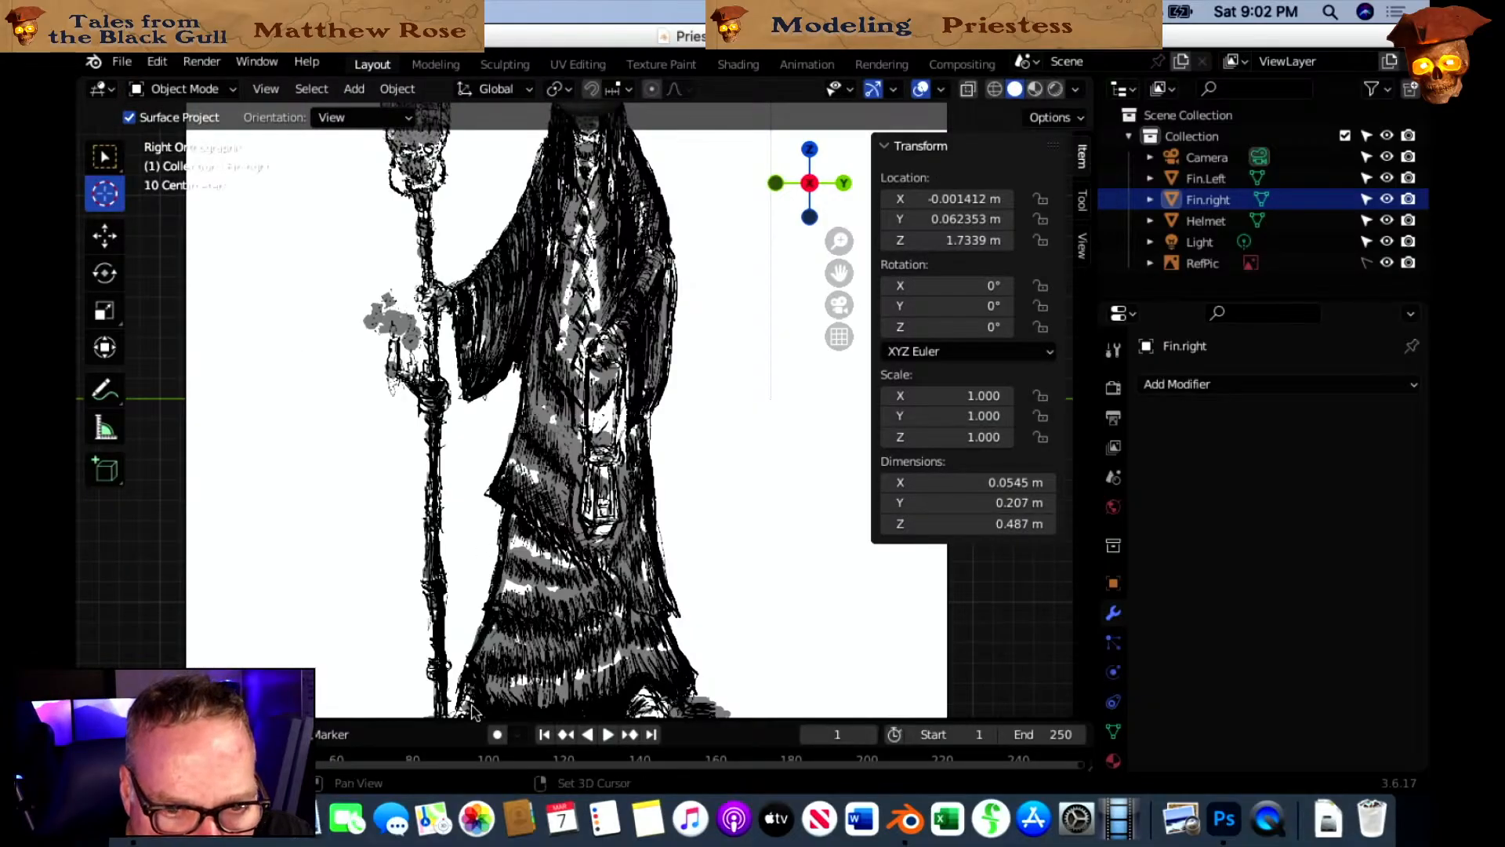
Examine the drawing's robe hem, feet and staff base up close, and compare them with the upper body and helmet.
scroll(428, 511, up, 6)
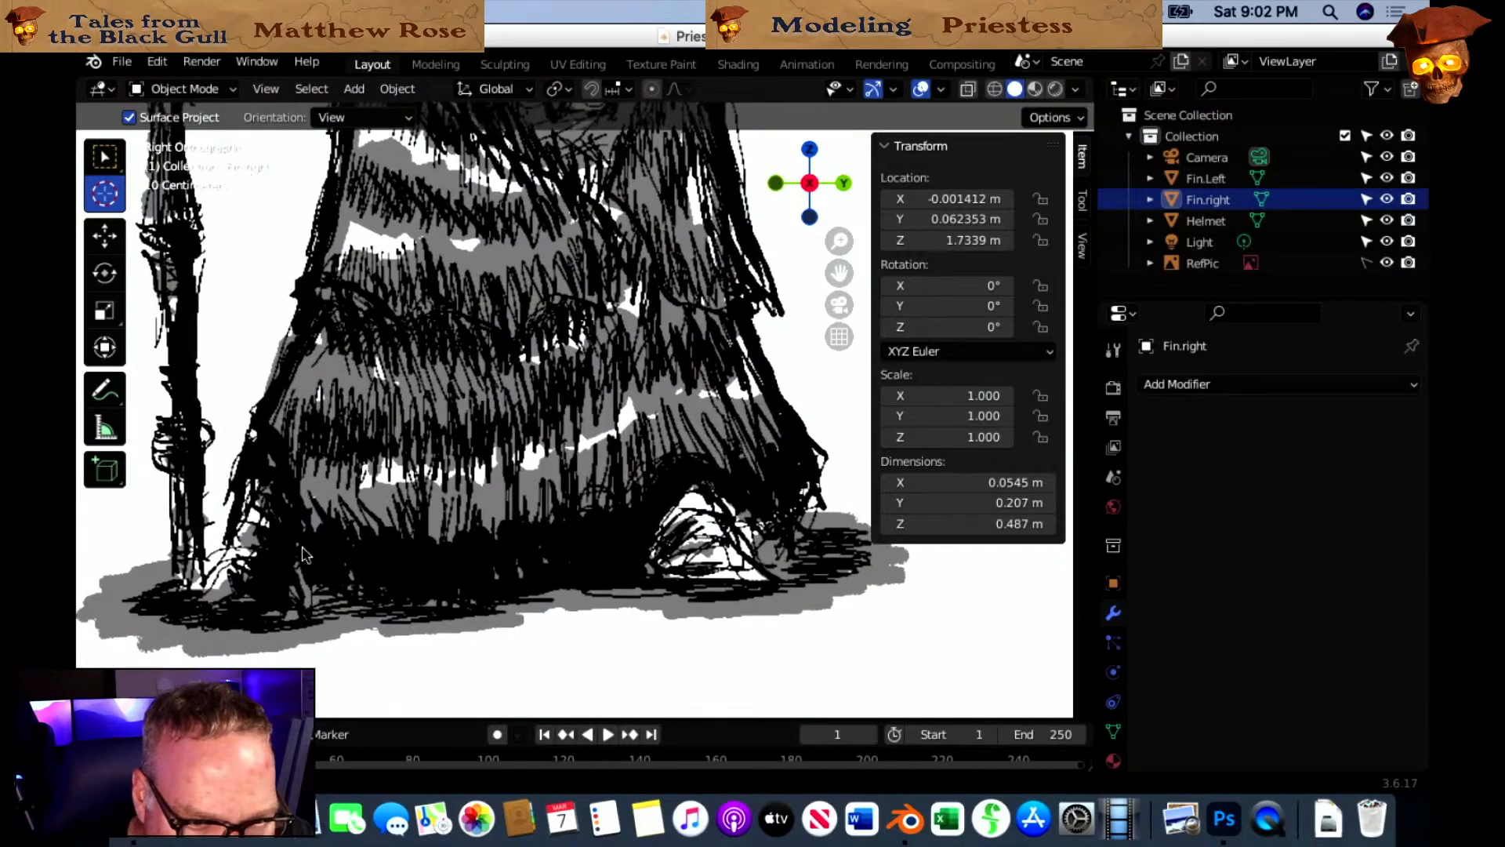
shift+middle_drag(290, 556, 494, 502)
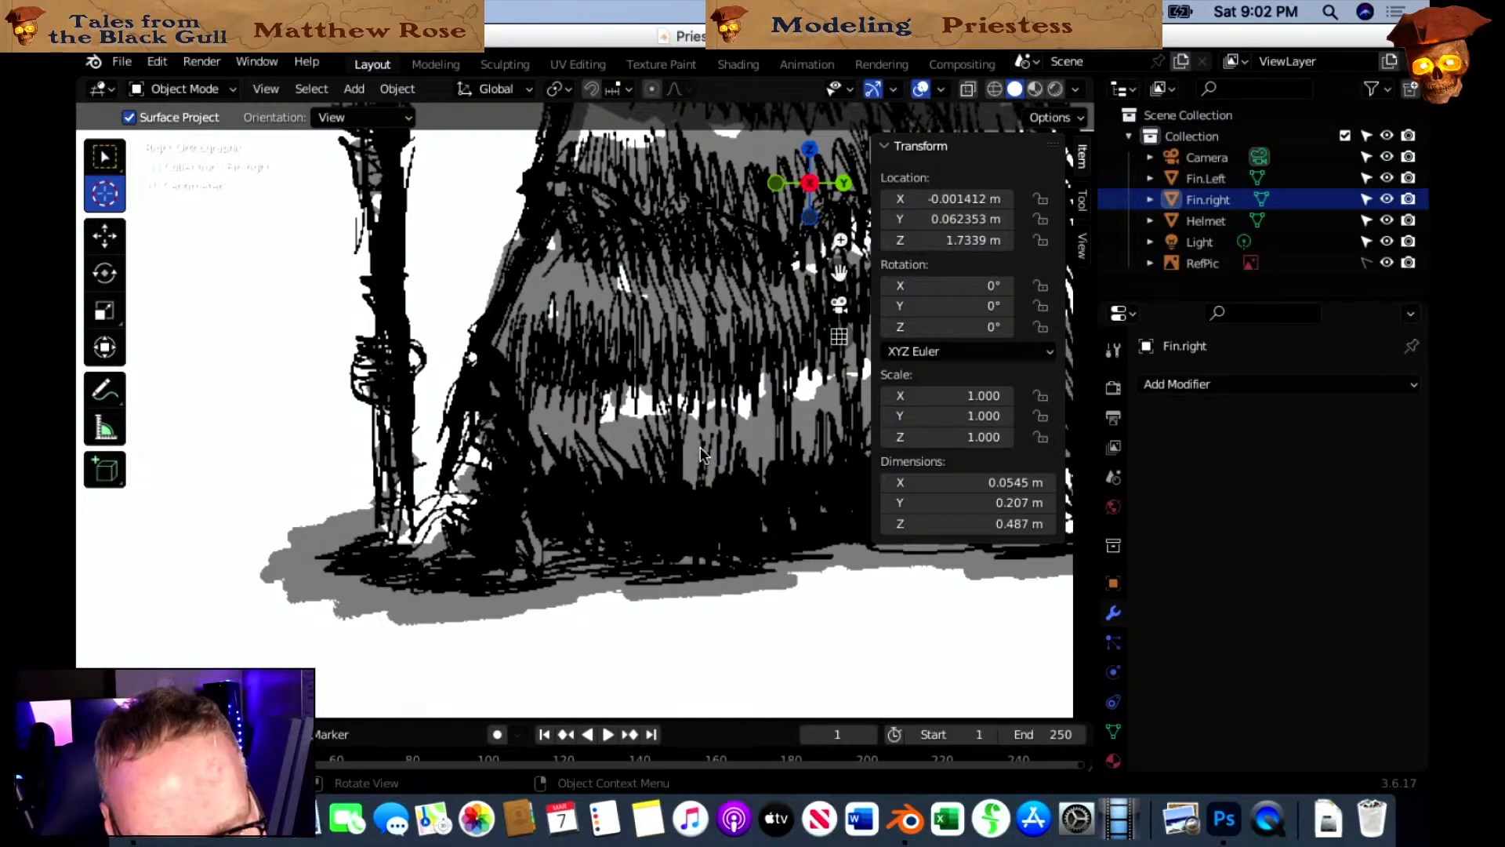
scroll(699, 448, down, 2)
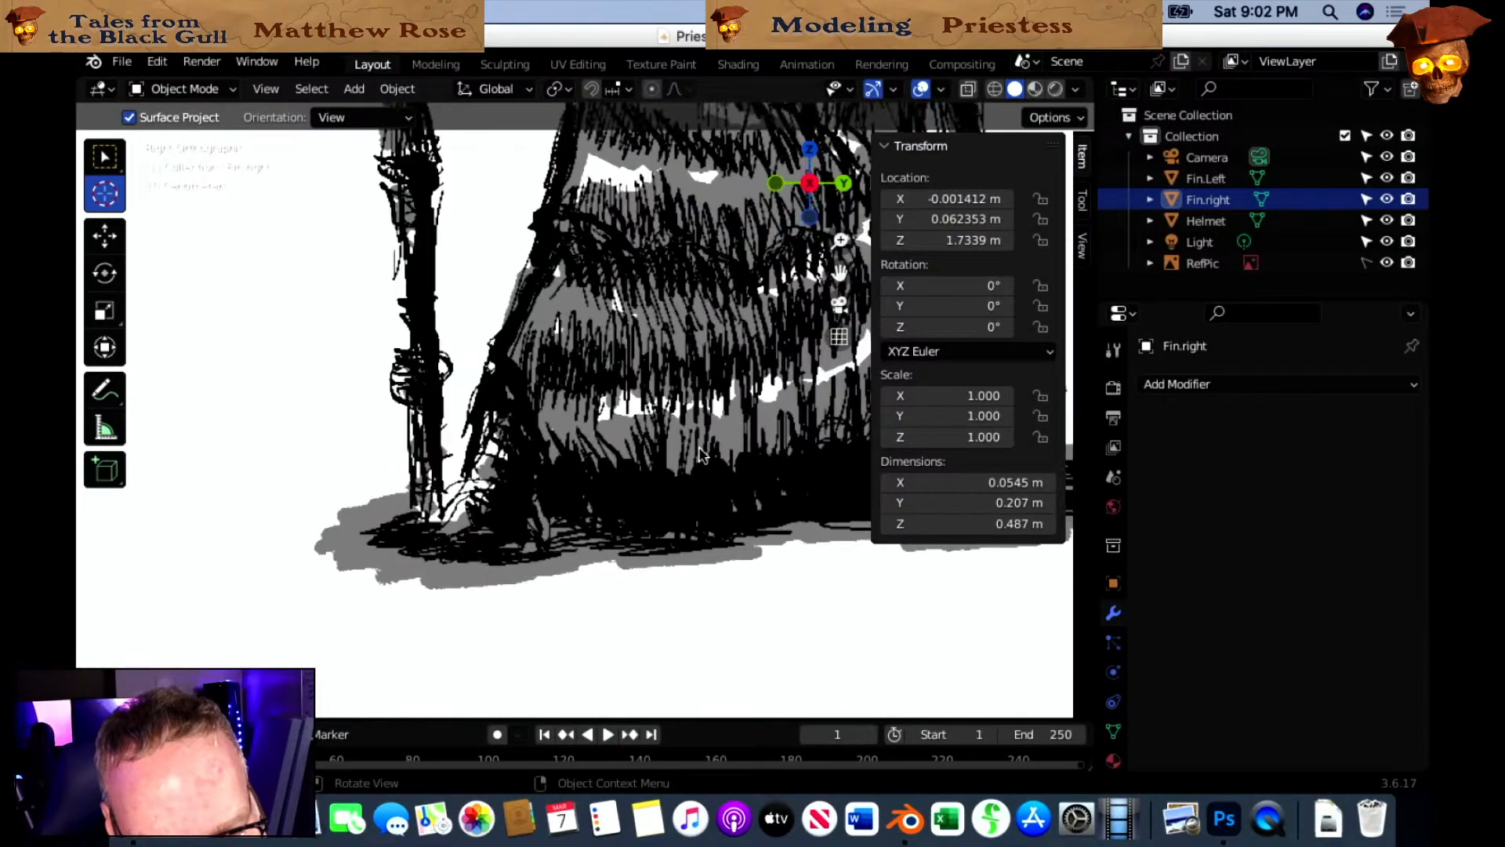
scroll(699, 448, up, 2)
scroll(506, 457, down, 5)
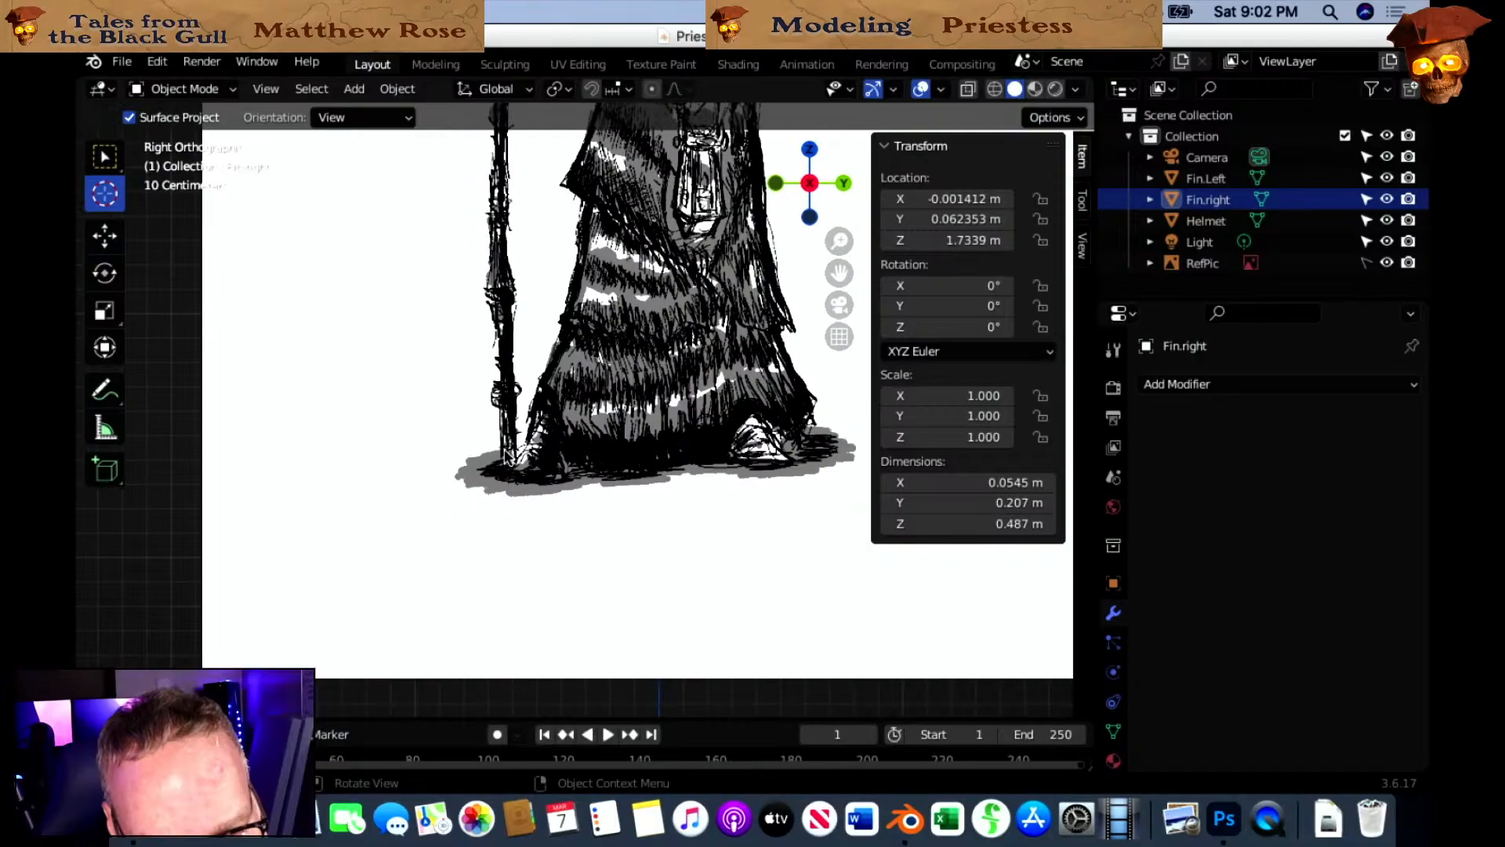
scroll(564, 449, up, 5)
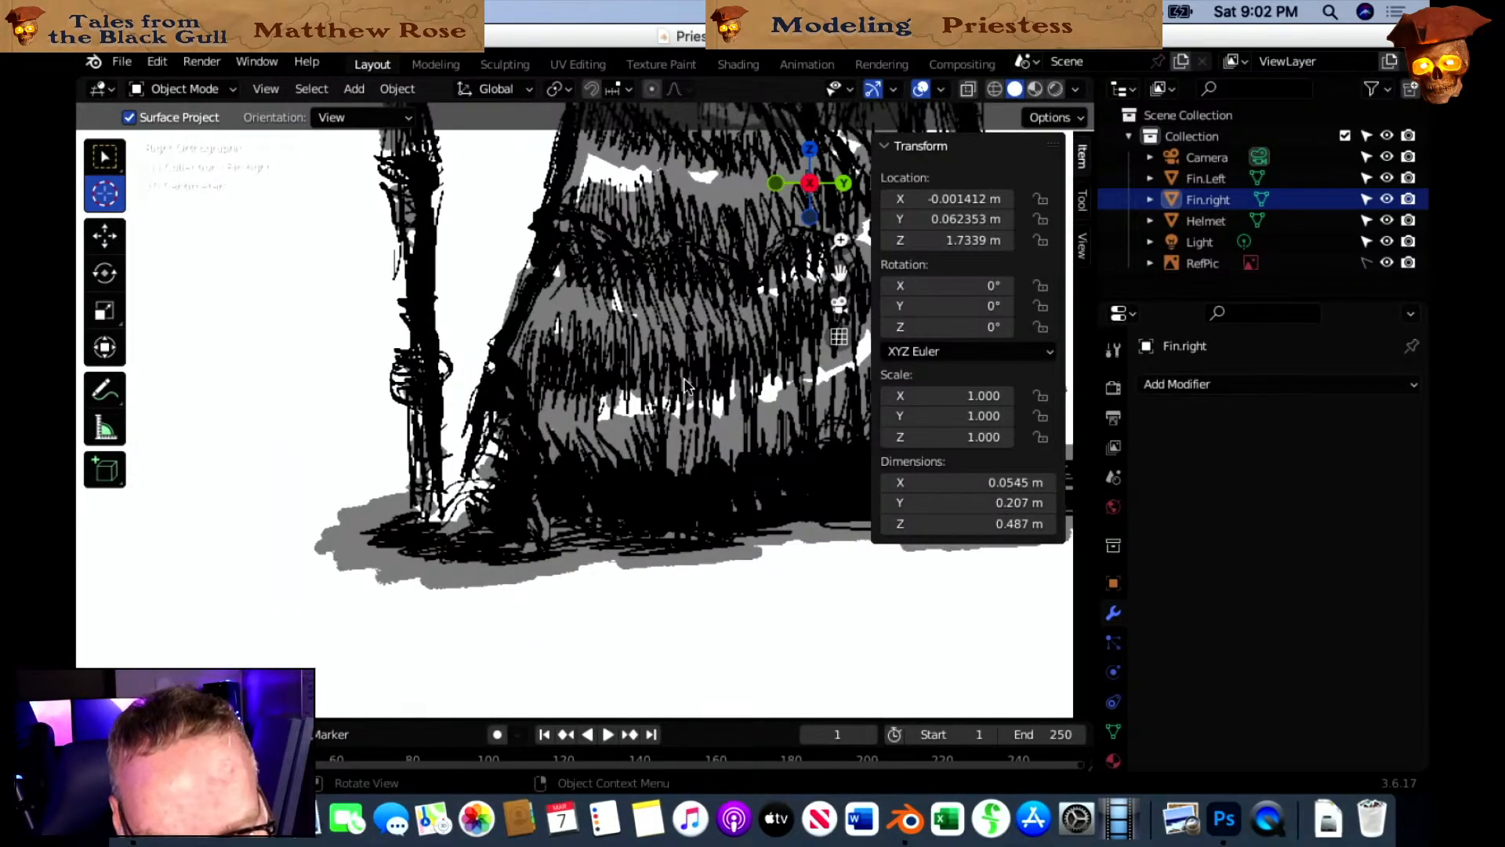
mouse_move(680, 374)
shift+middle_down()
mouse_move(584, 465)
mouse_move(588, 90)
shift+middle_up()
shift+middle_drag(633, 247, 656, 608)
scroll(607, 417, down, 5)
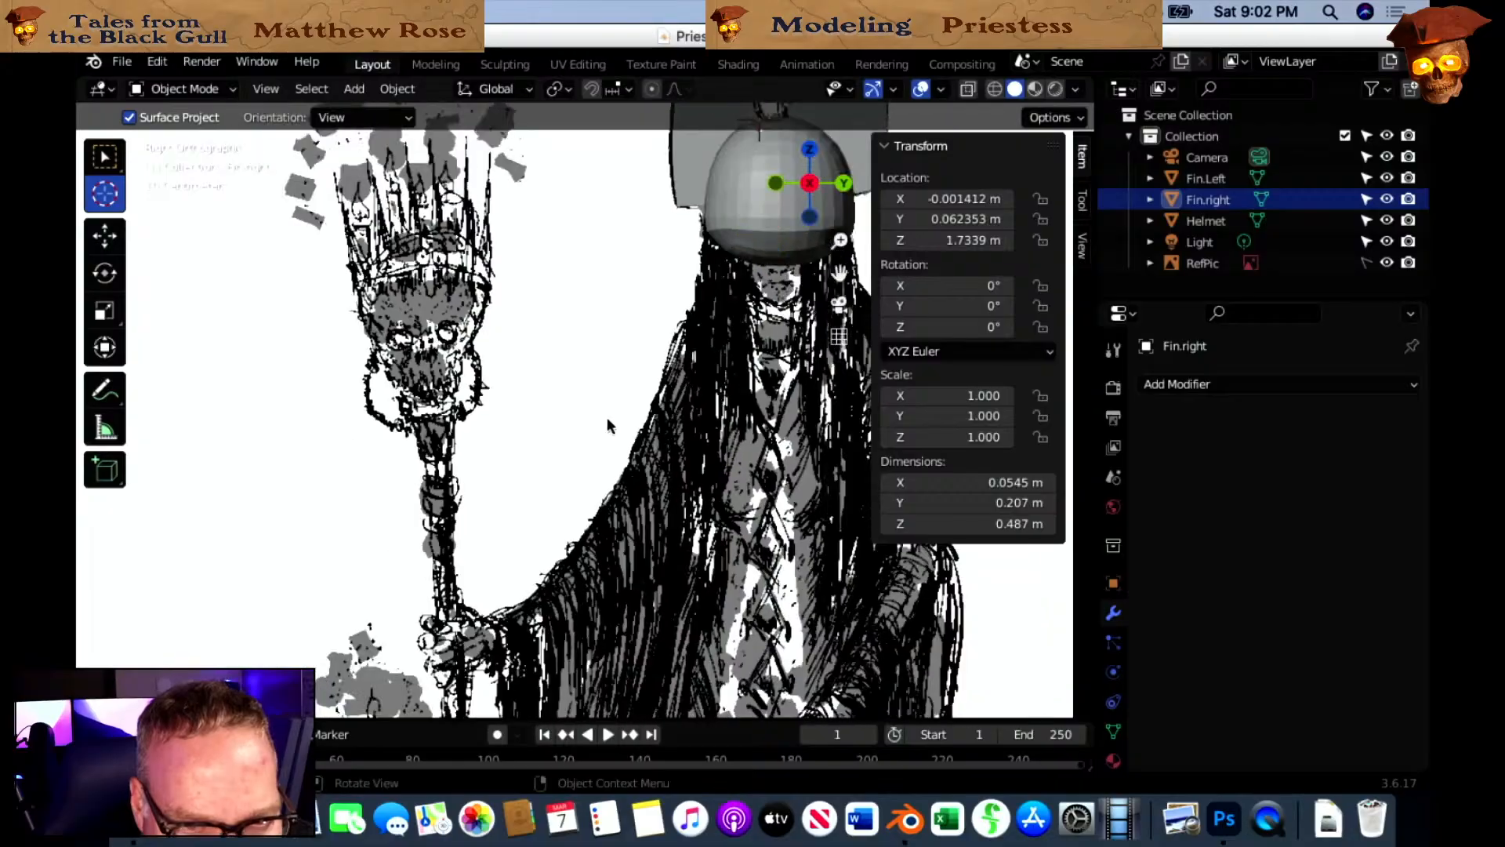
scroll(630, 291, up, 3)
scroll(631, 291, down, 3)
shift+middle_drag(639, 549, 643, 345)
scroll(643, 345, up, 4)
scroll(641, 342, up, 1)
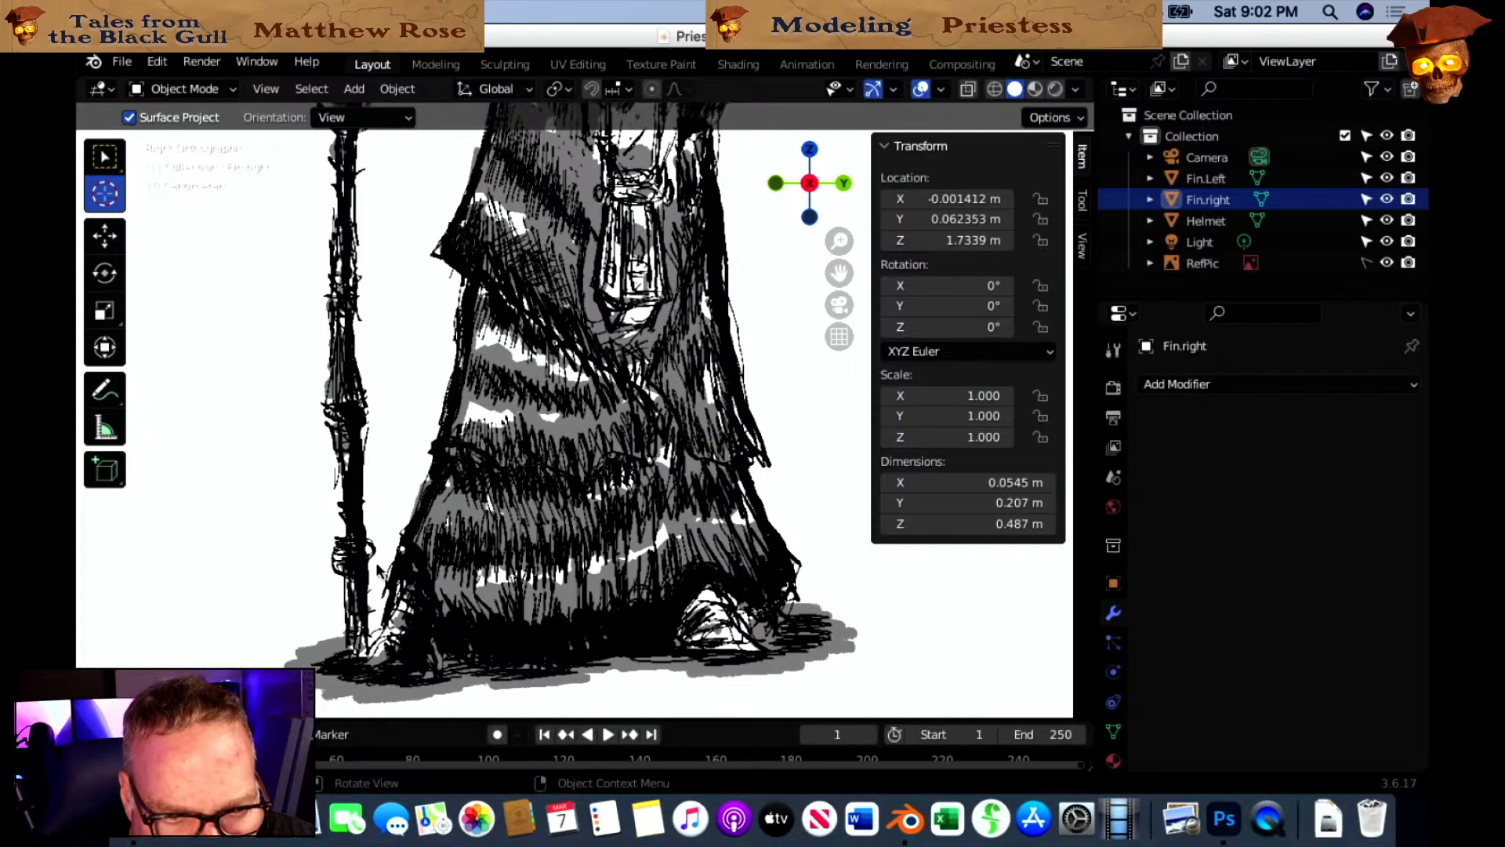
Return to right view and check the drawn robe from the shoulders down to the feet.
middle_drag(414, 551, 464, 543)
click(833, 196)
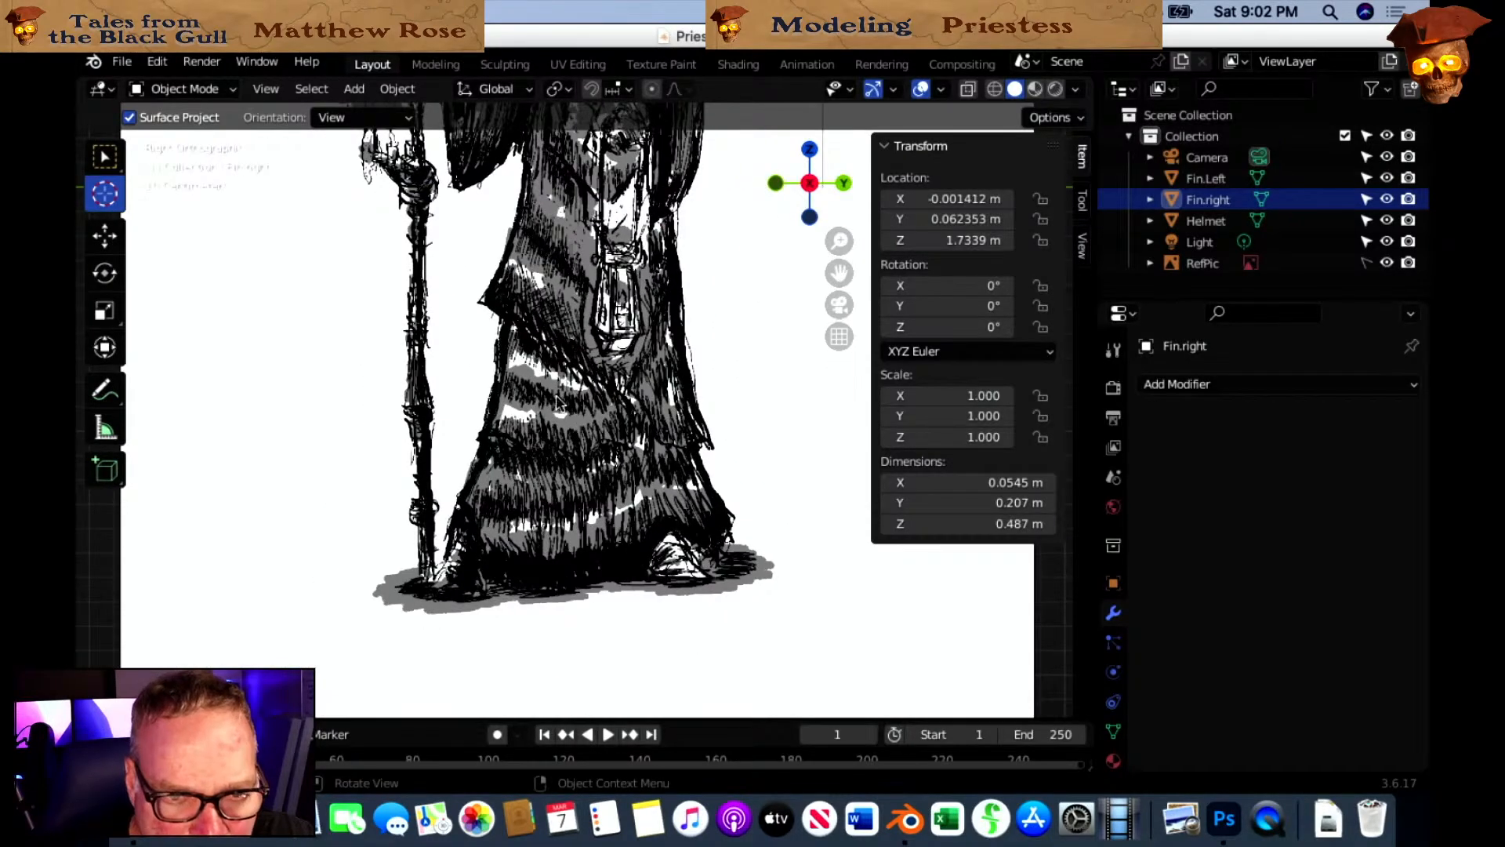
scroll(596, 339, down, 3)
shift+middle_drag(604, 292, 568, 380)
scroll(563, 405, up, 1)
scroll(583, 413, down, 1)
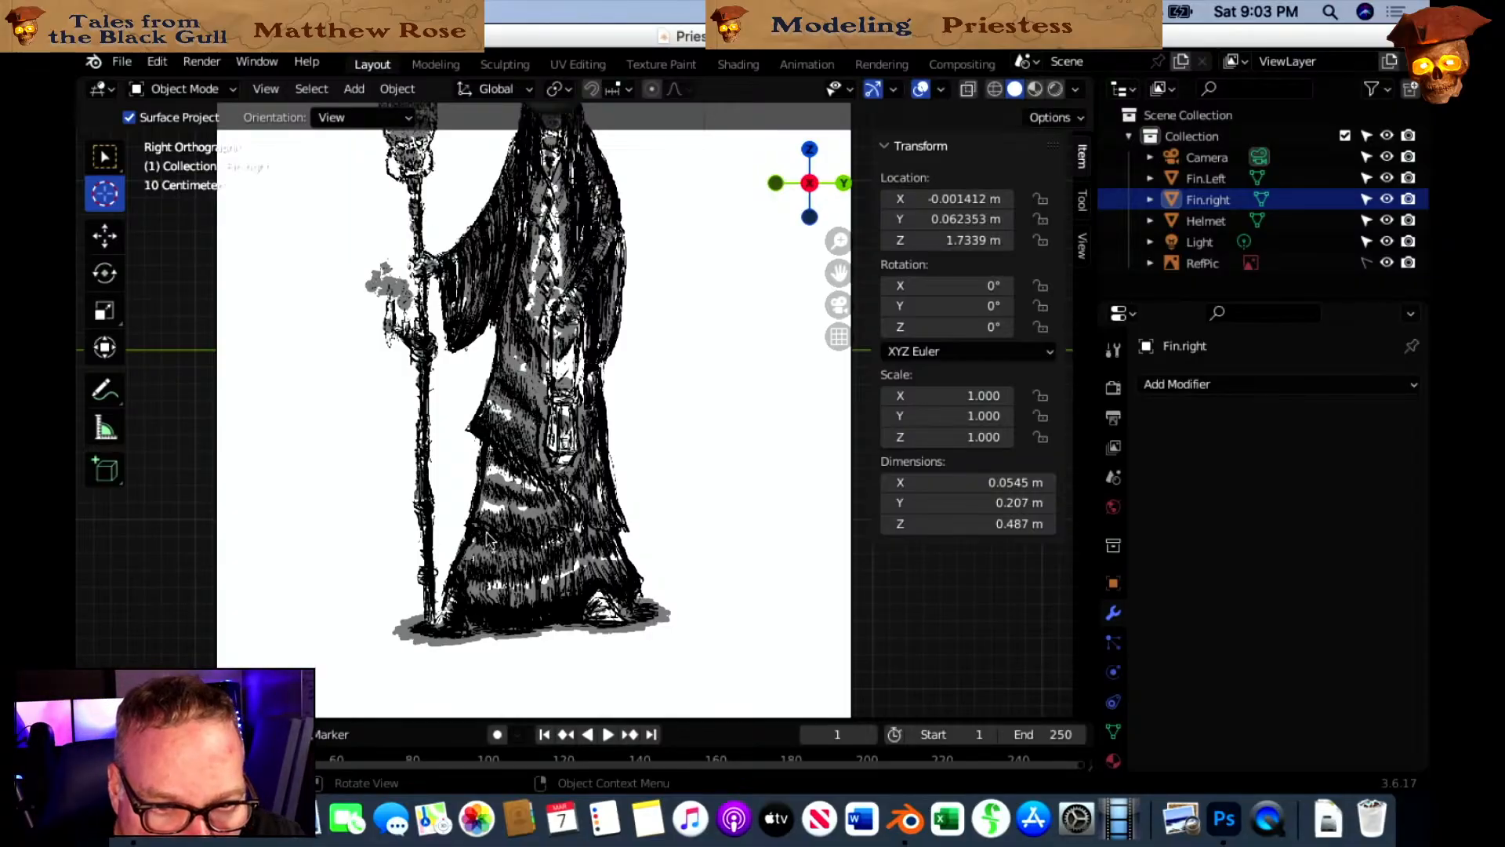
Add a cylinder mesh as the starting shape for the priestess's staff.
scroll(468, 541, up, 2)
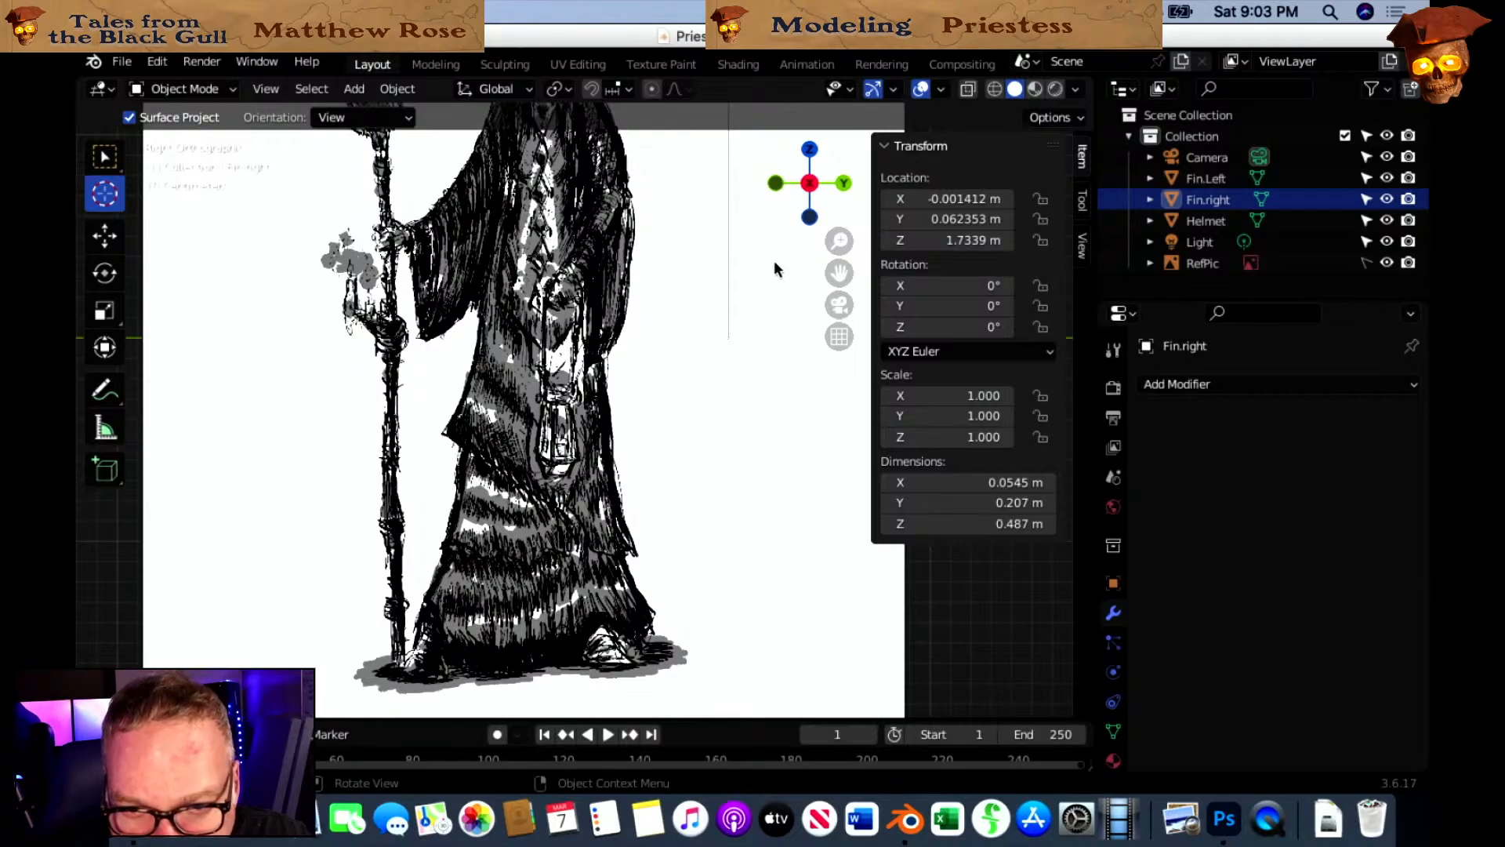
click(354, 89)
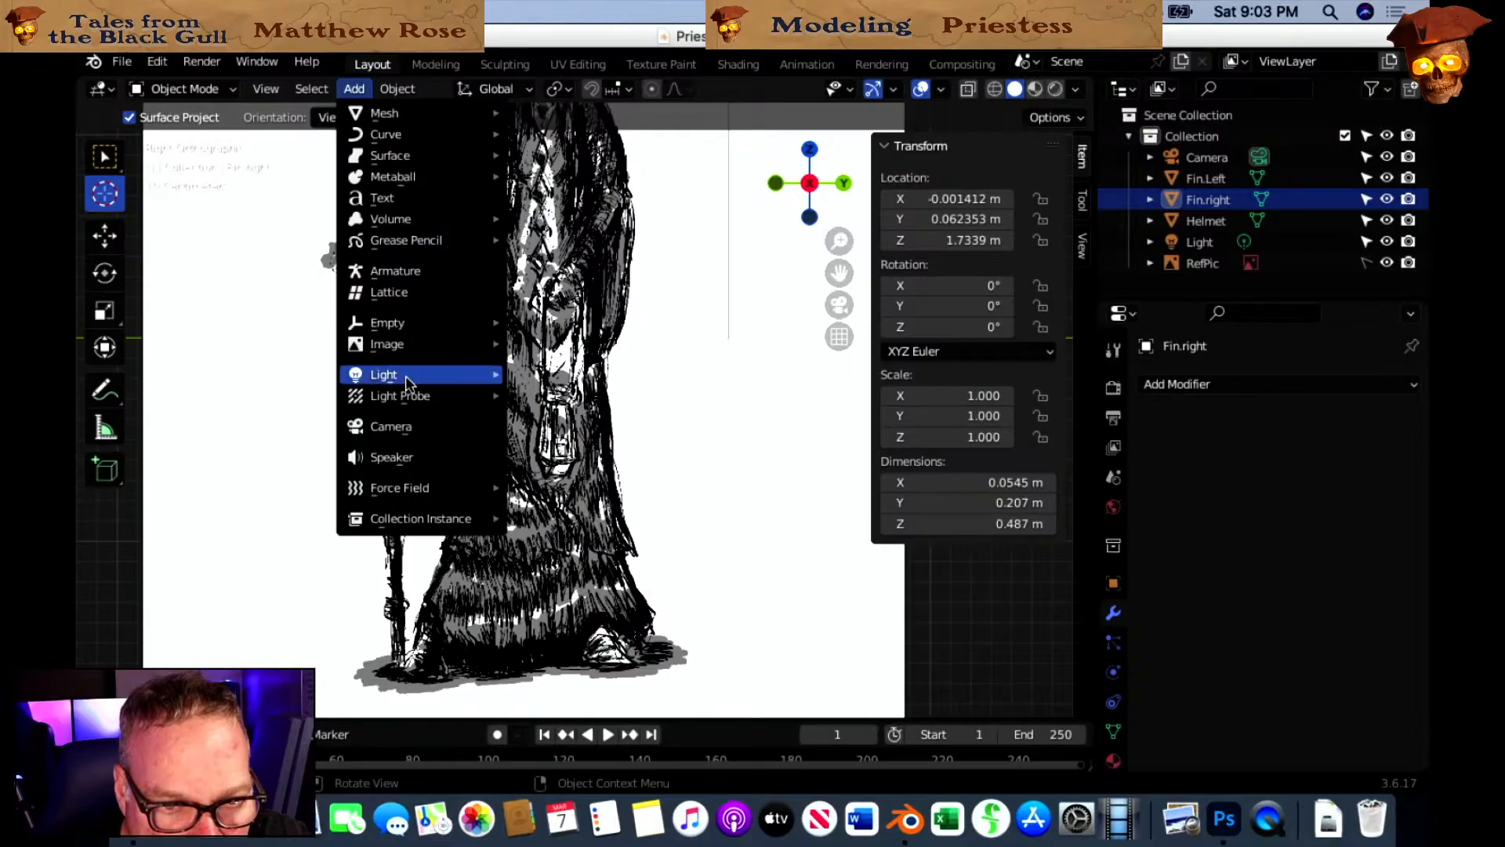
mouse_move(399, 132)
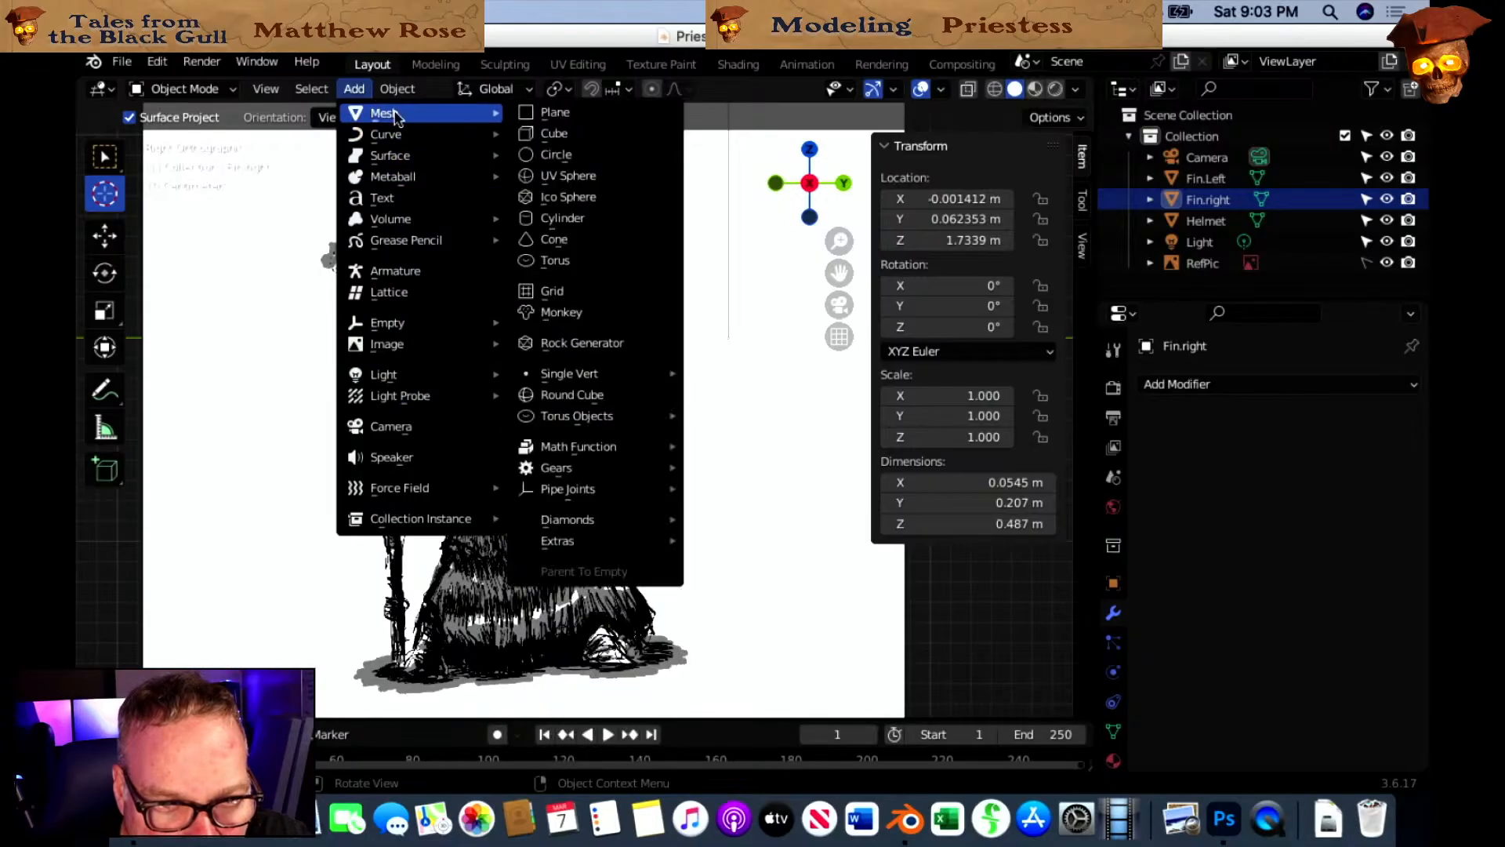
click(589, 220)
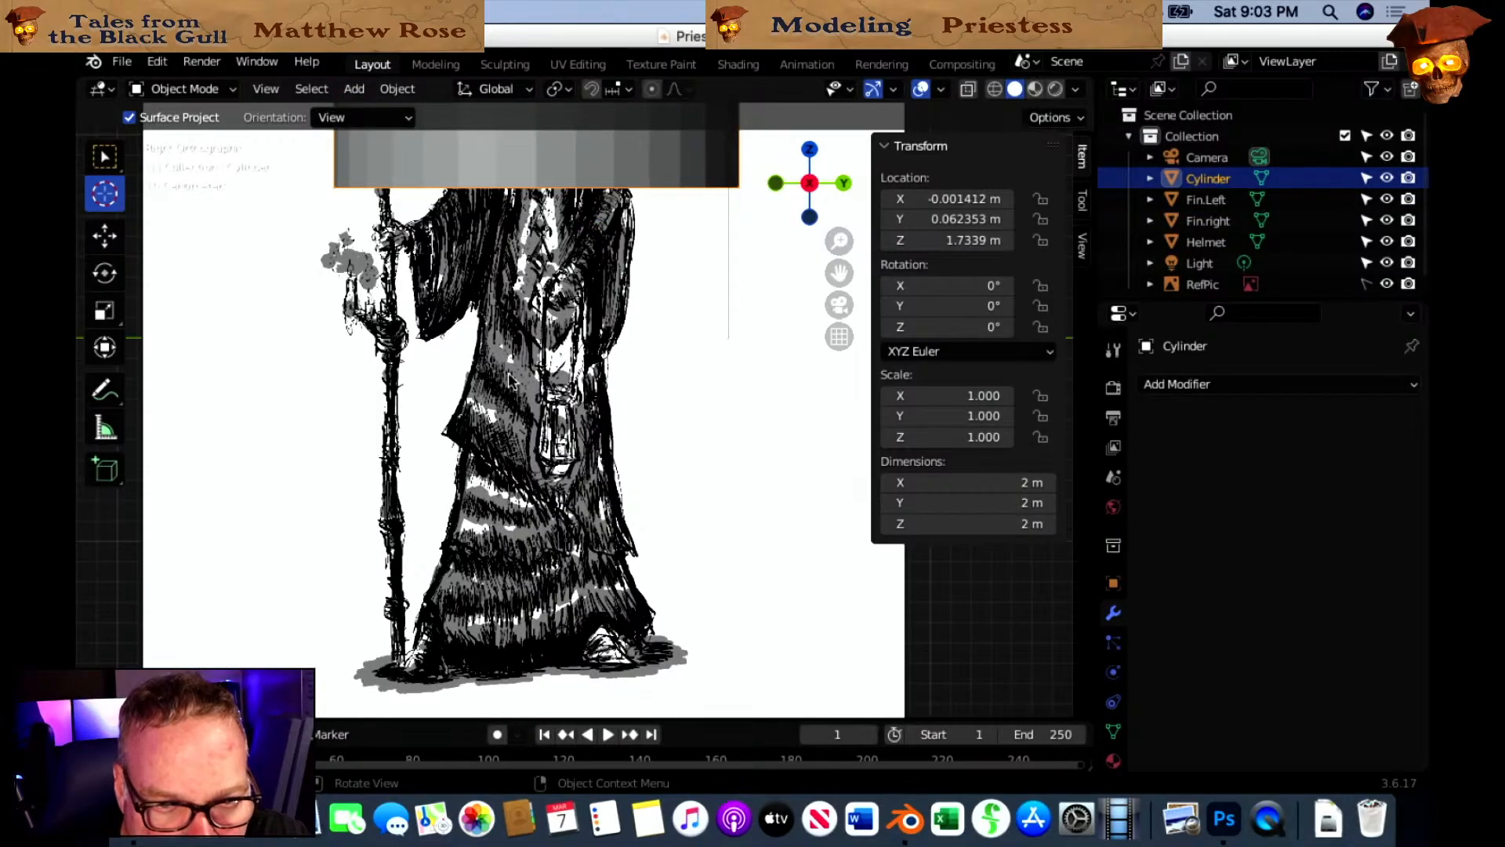
scroll(559, 594, down, 3)
scroll(572, 519, down, 1)
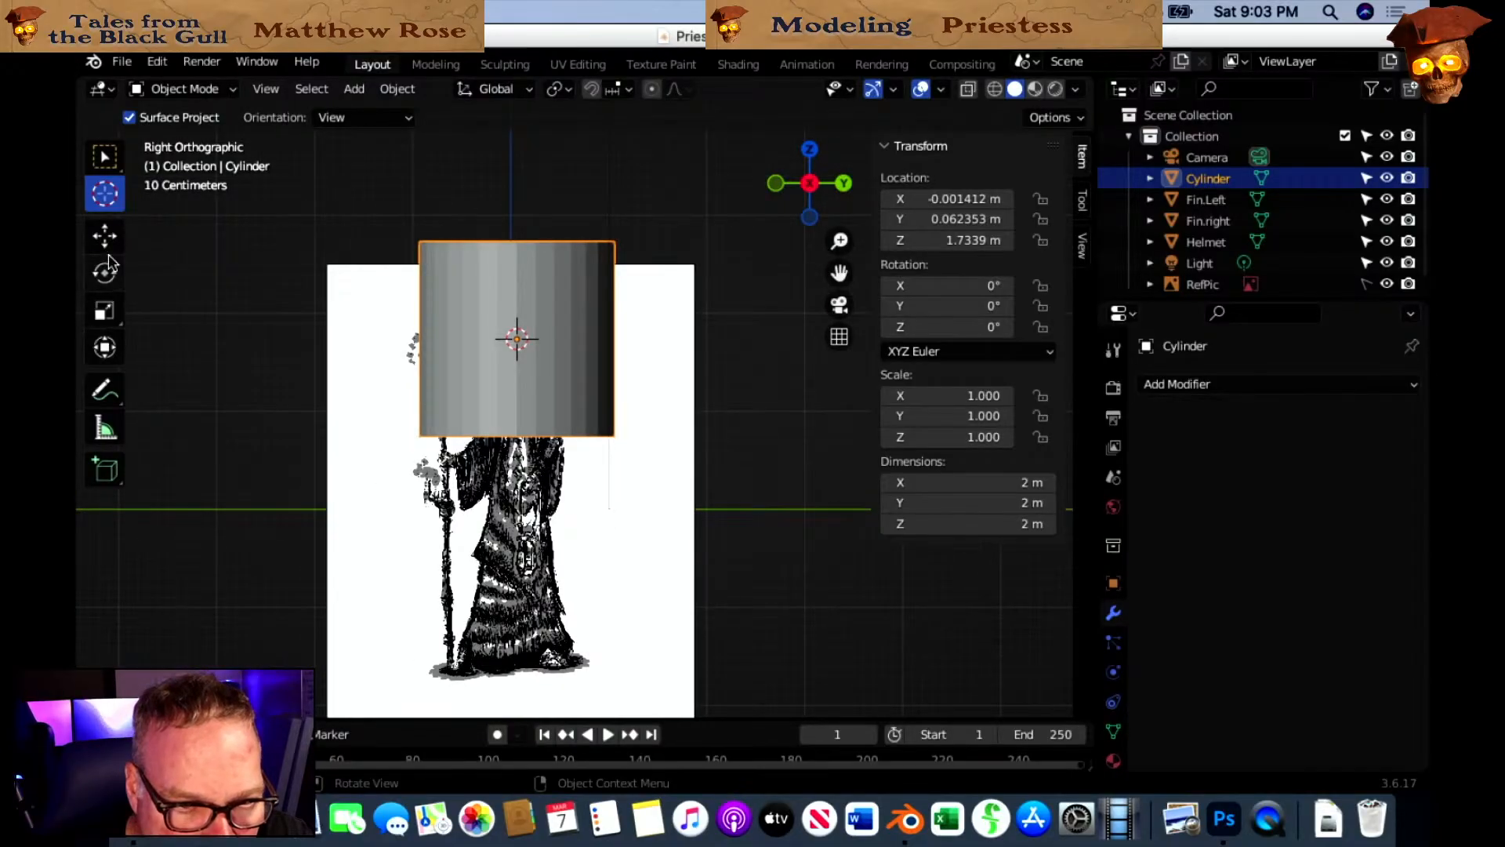
Stretch the cylinder vertically to about 5.88 m and move it toward the drawn staff, at about Y -0.5 m, Z 0.82 m.
click(108, 315)
drag(518, 253, 516, 86)
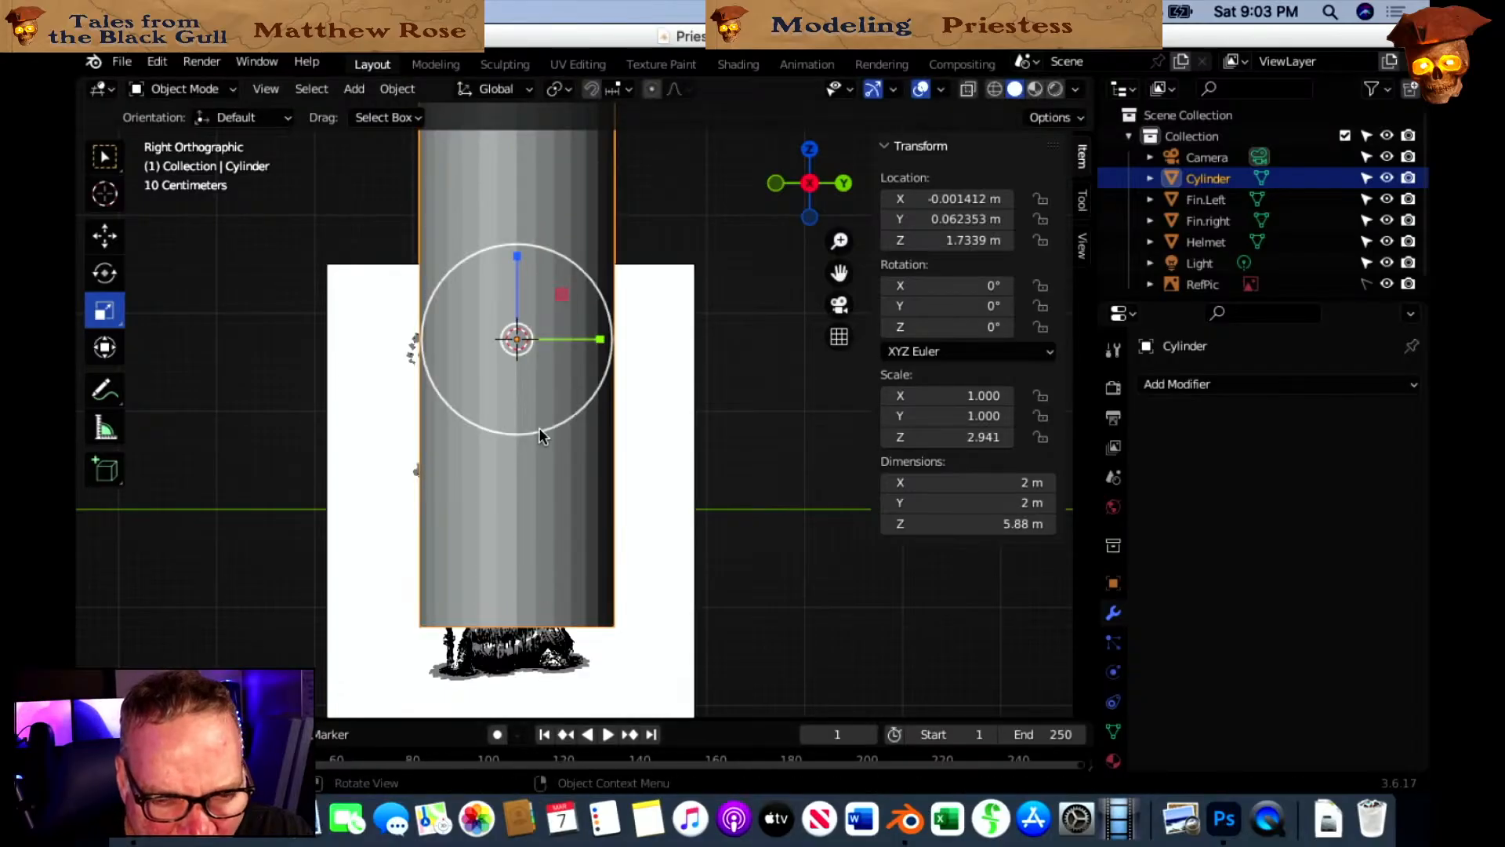
mouse_move(625, 422)
middle_down()
mouse_move(616, 459)
mouse_move(632, 393)
mouse_move(647, 430)
middle_up()
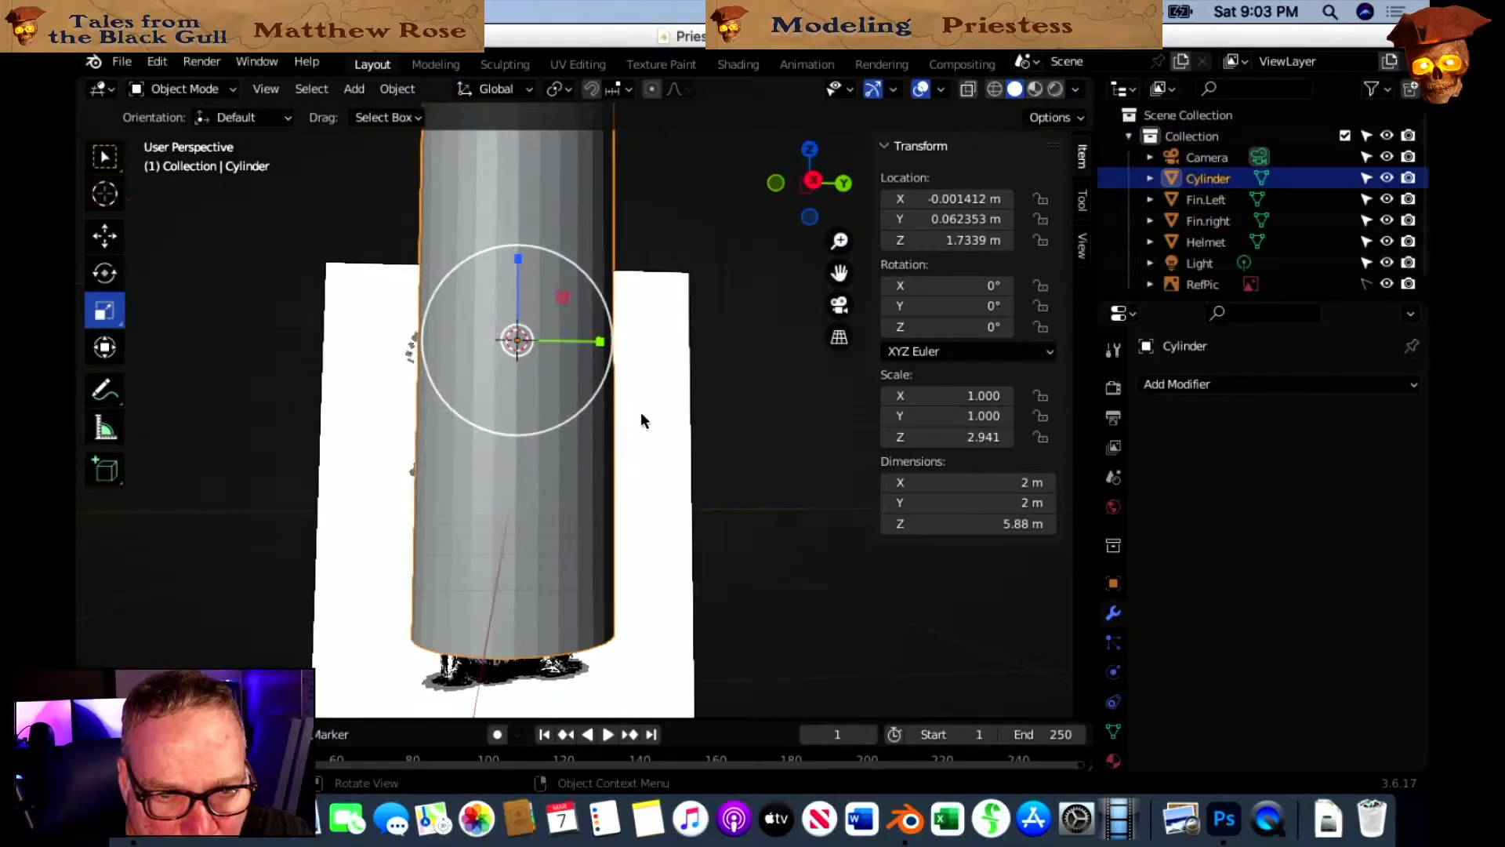
click(811, 177)
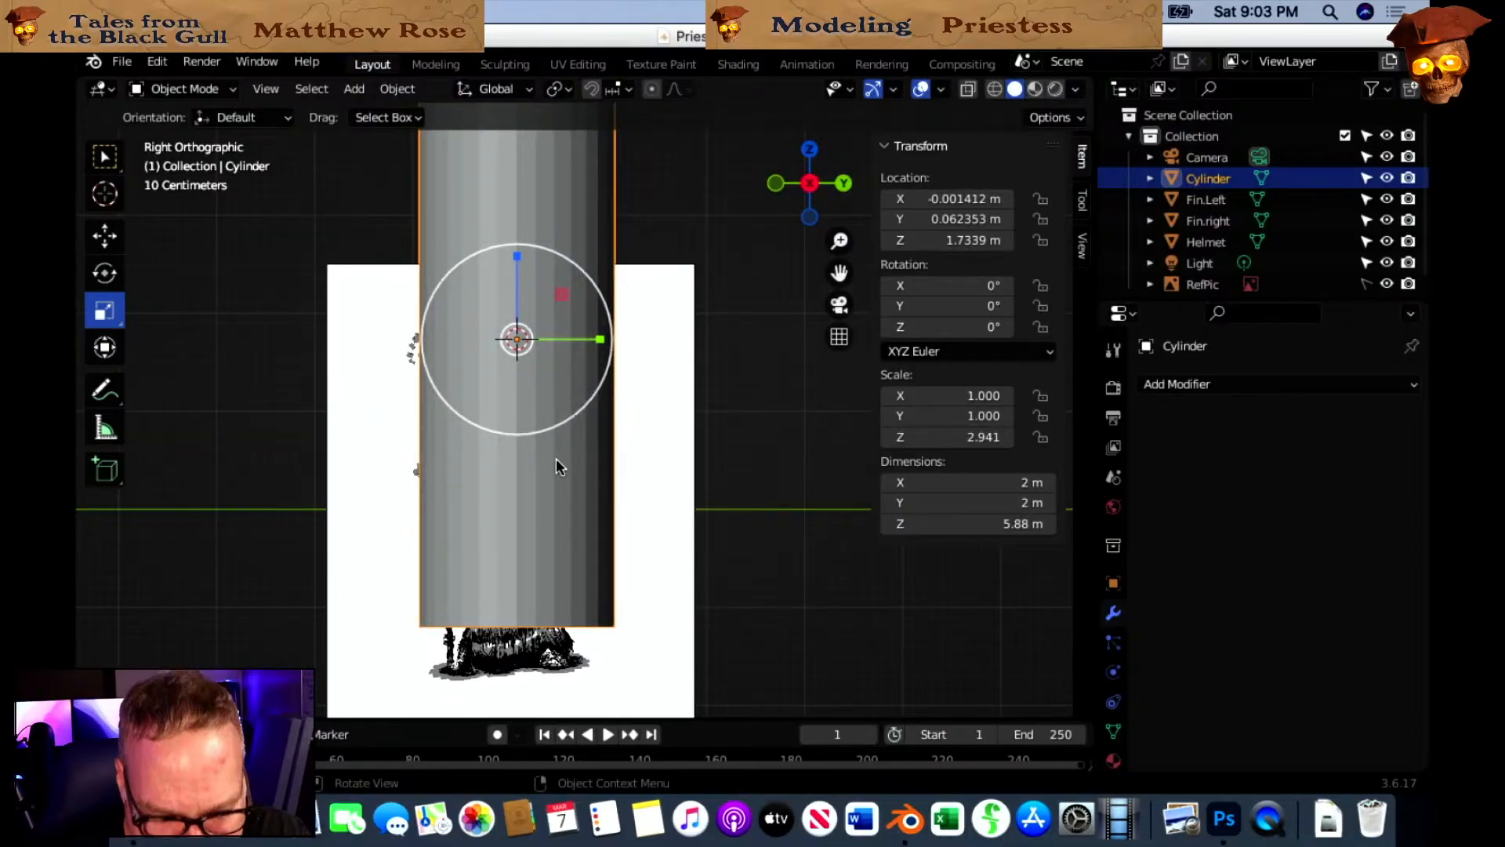
key(g)
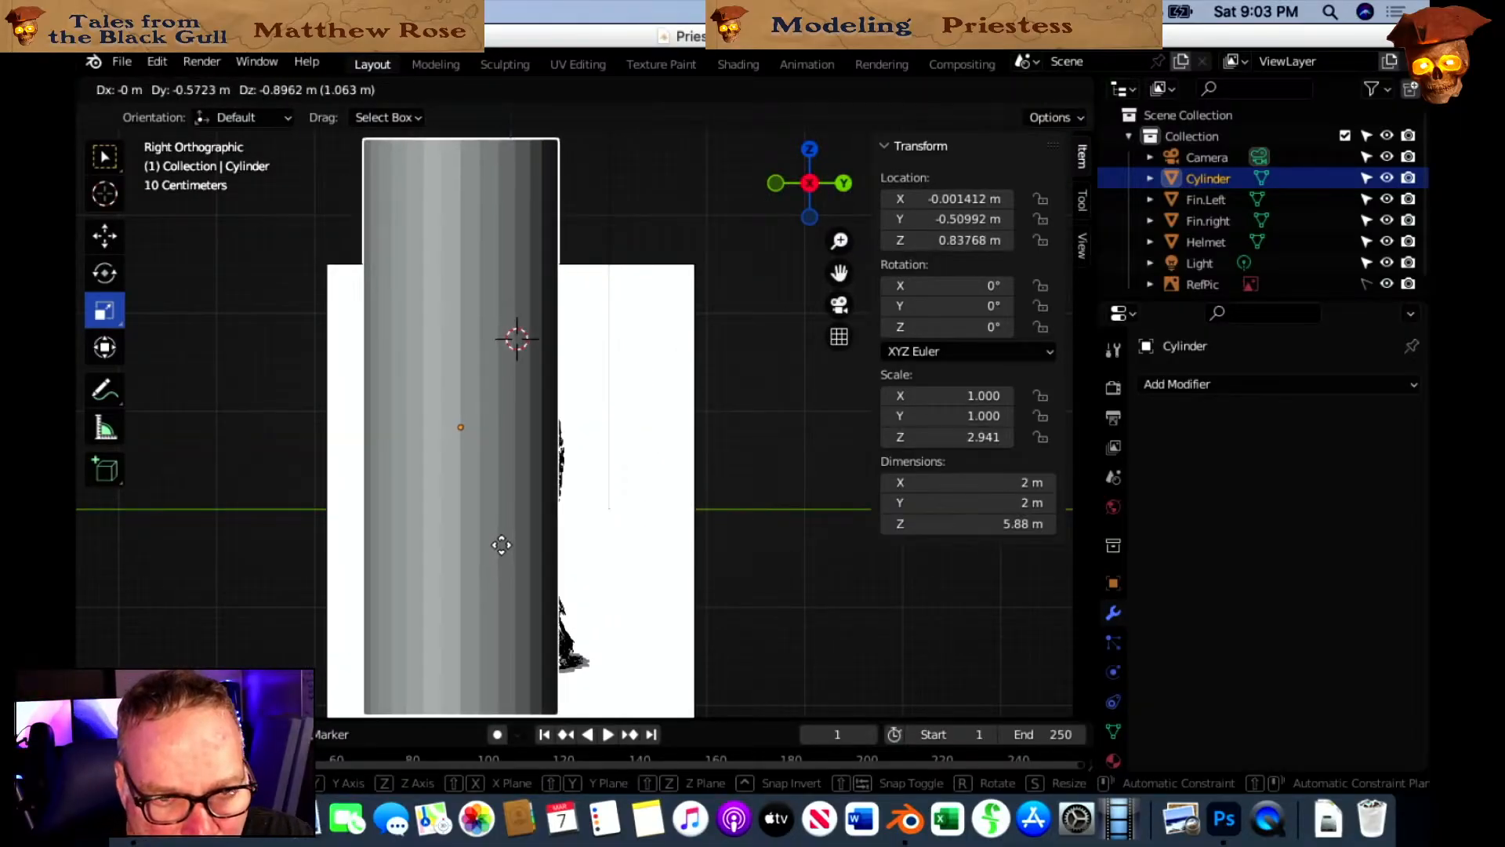
click(501, 540)
In top view, narrow the cylinder in X and Y to about 0.57 m in diameter.
drag(802, 163, 806, 157)
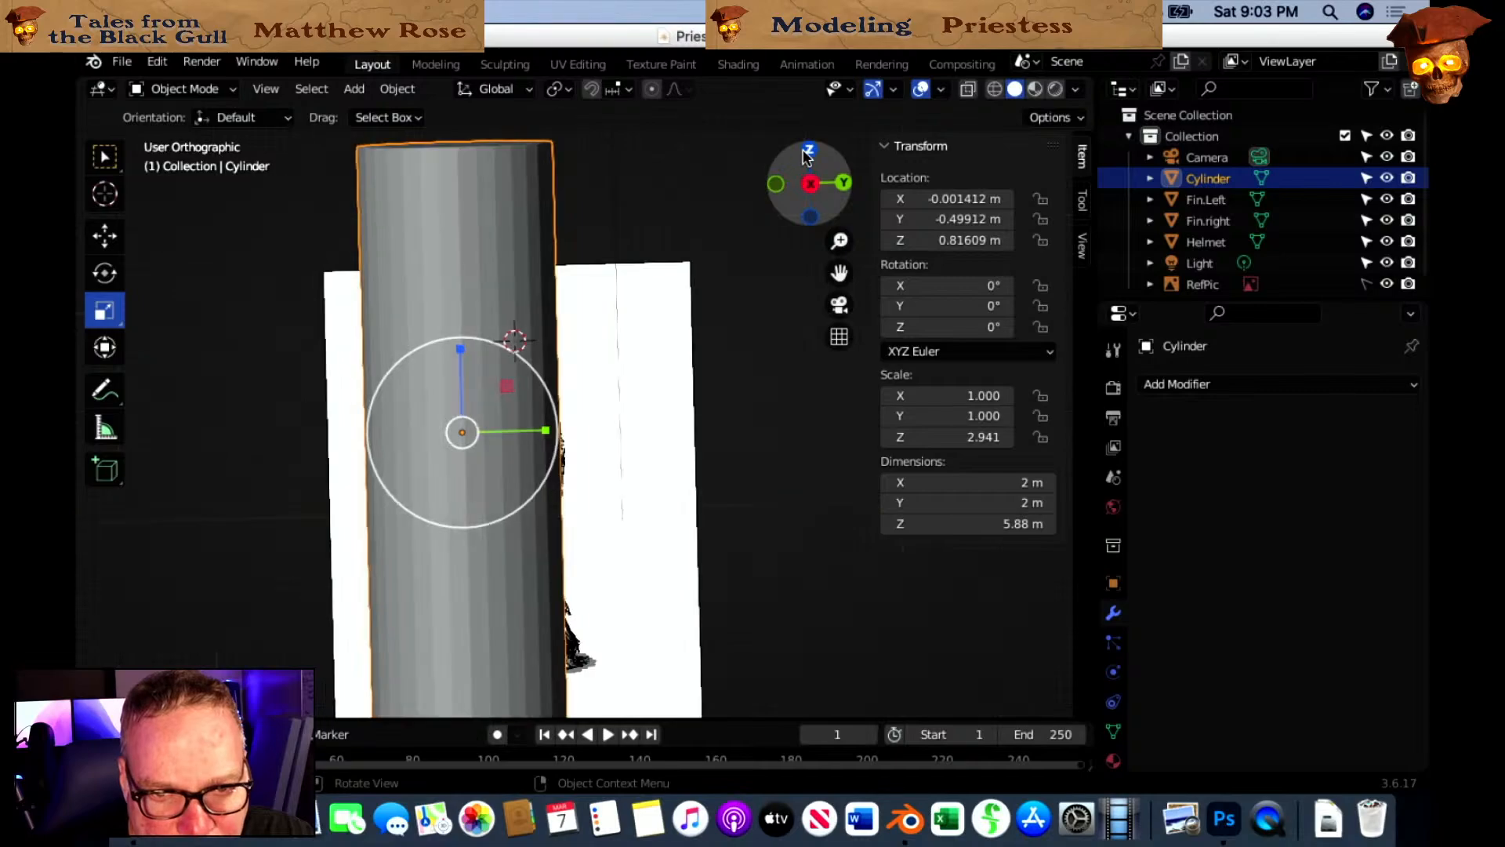
click(807, 153)
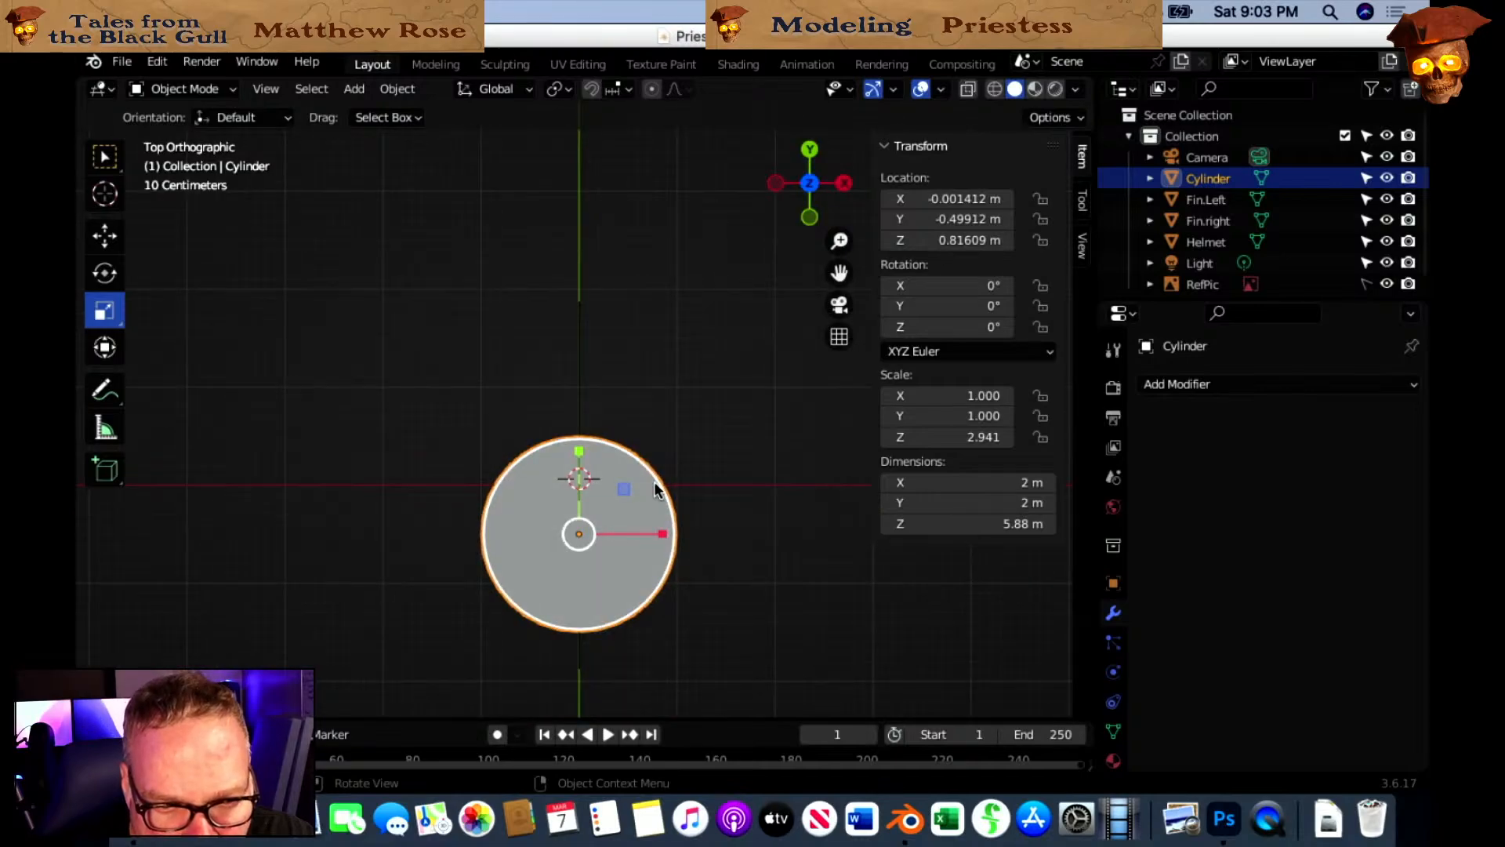
key(s)
click(627, 531)
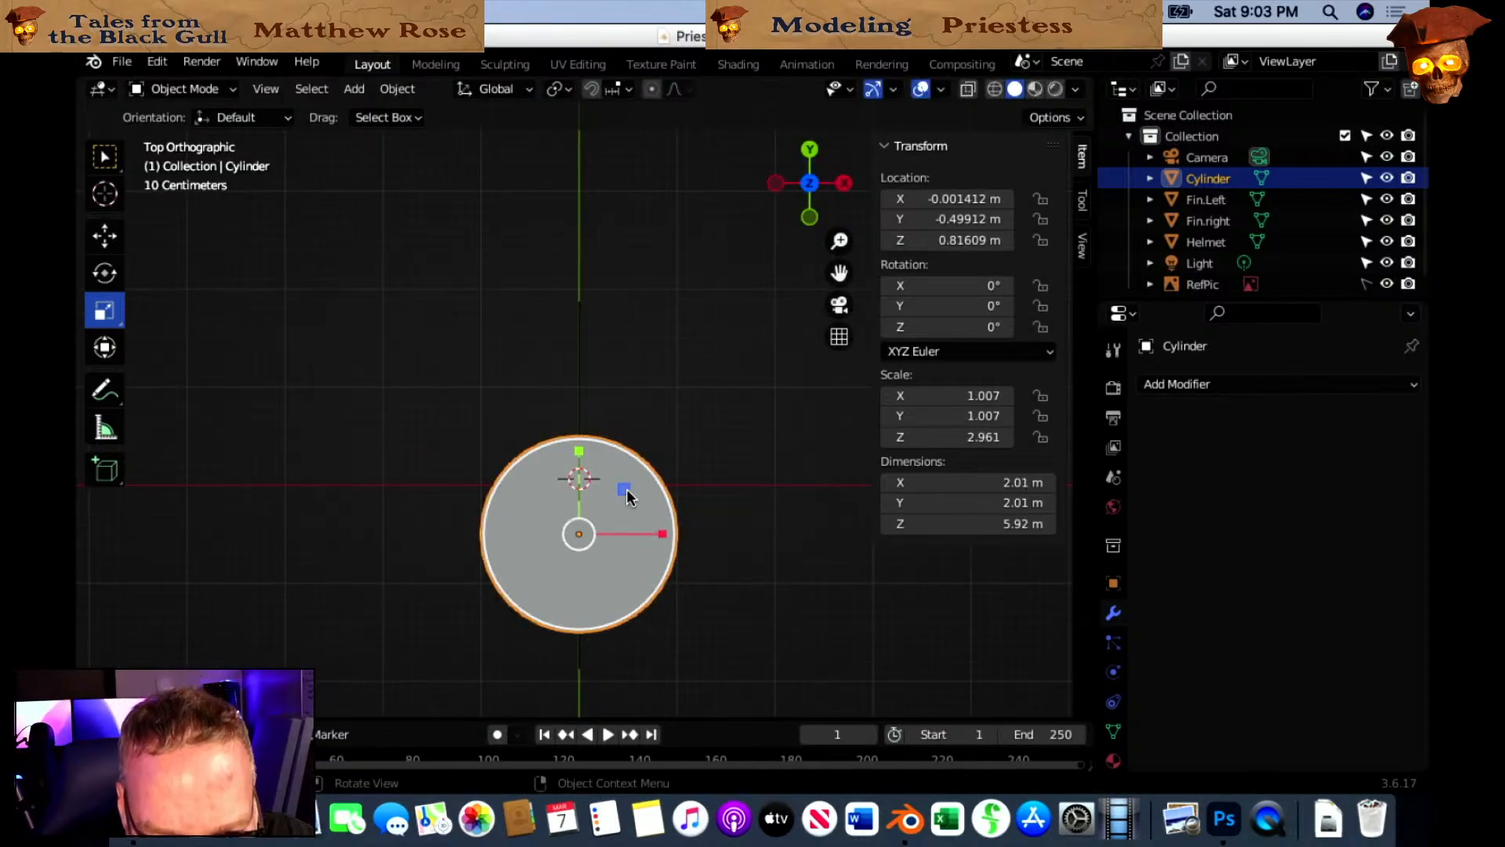
drag(625, 494, 623, 493)
drag(616, 499, 598, 514)
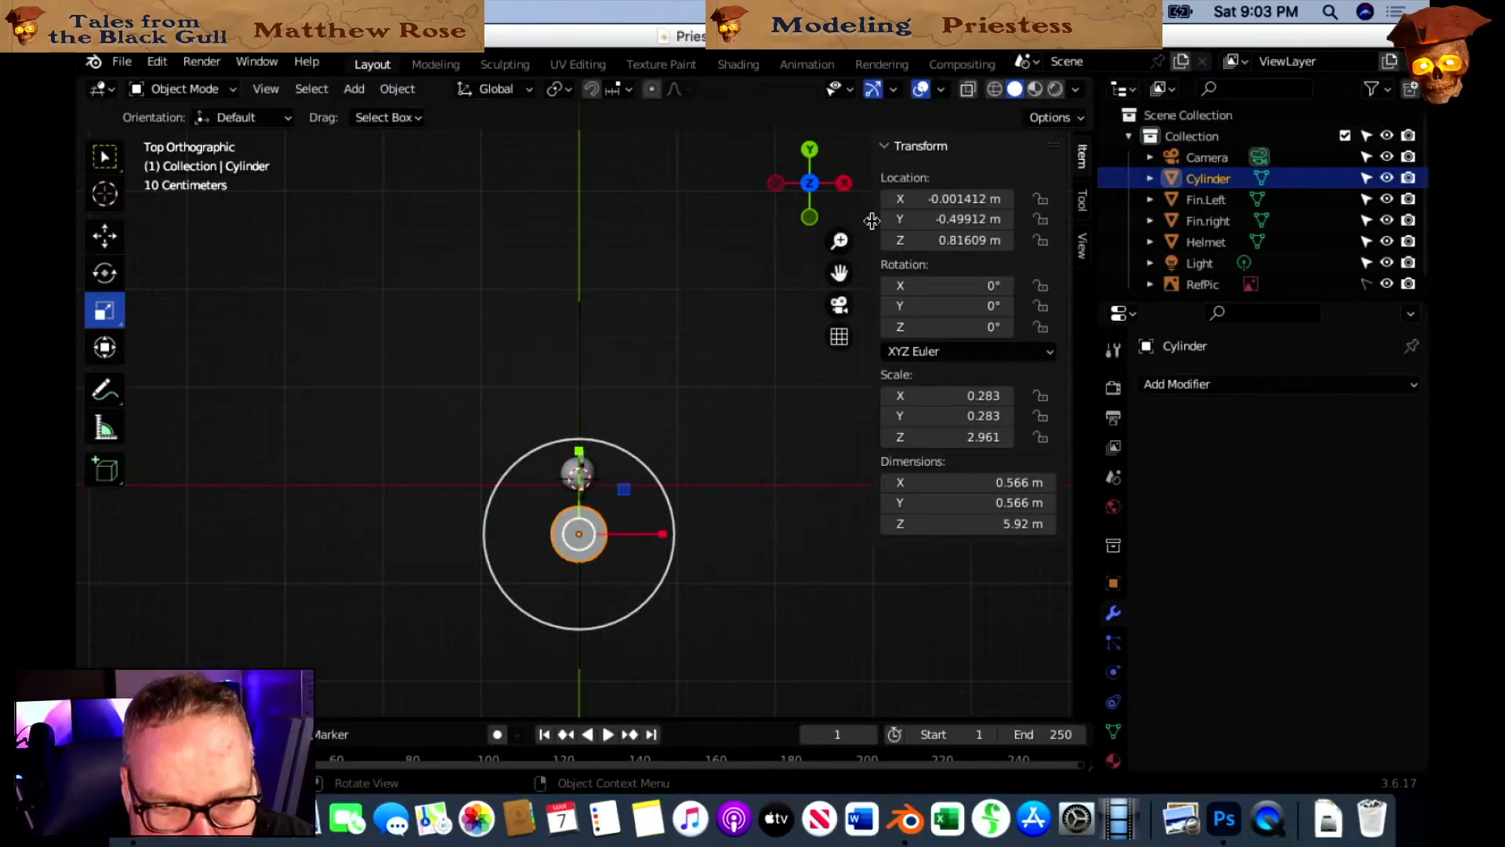
Compare the narrowed cylinder's position and height with the drawn staff and robe from the right, top and perspective views.
click(843, 183)
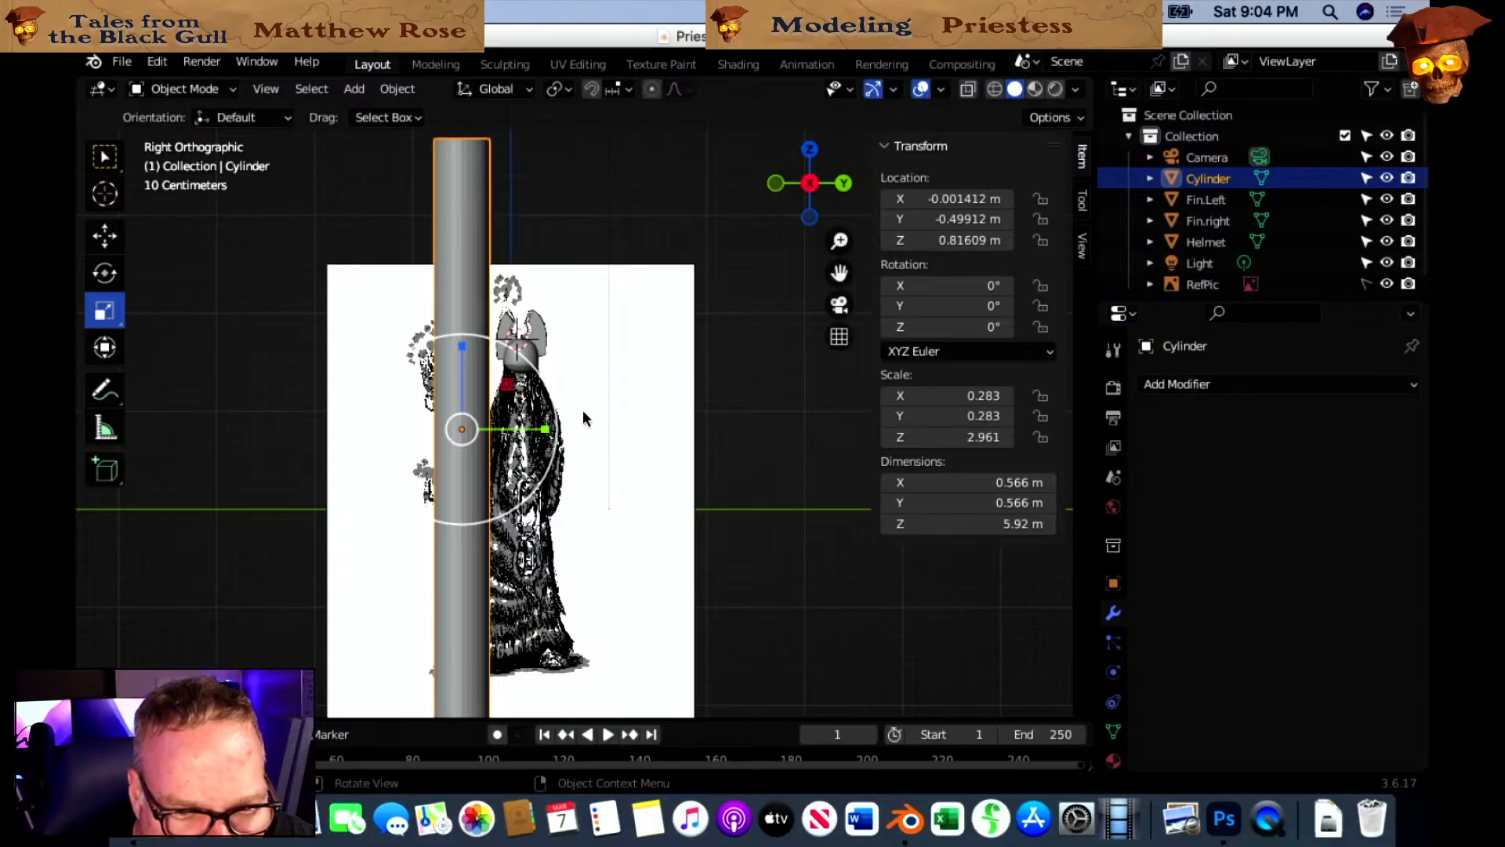
shift+scroll(603, 403, down, 4)
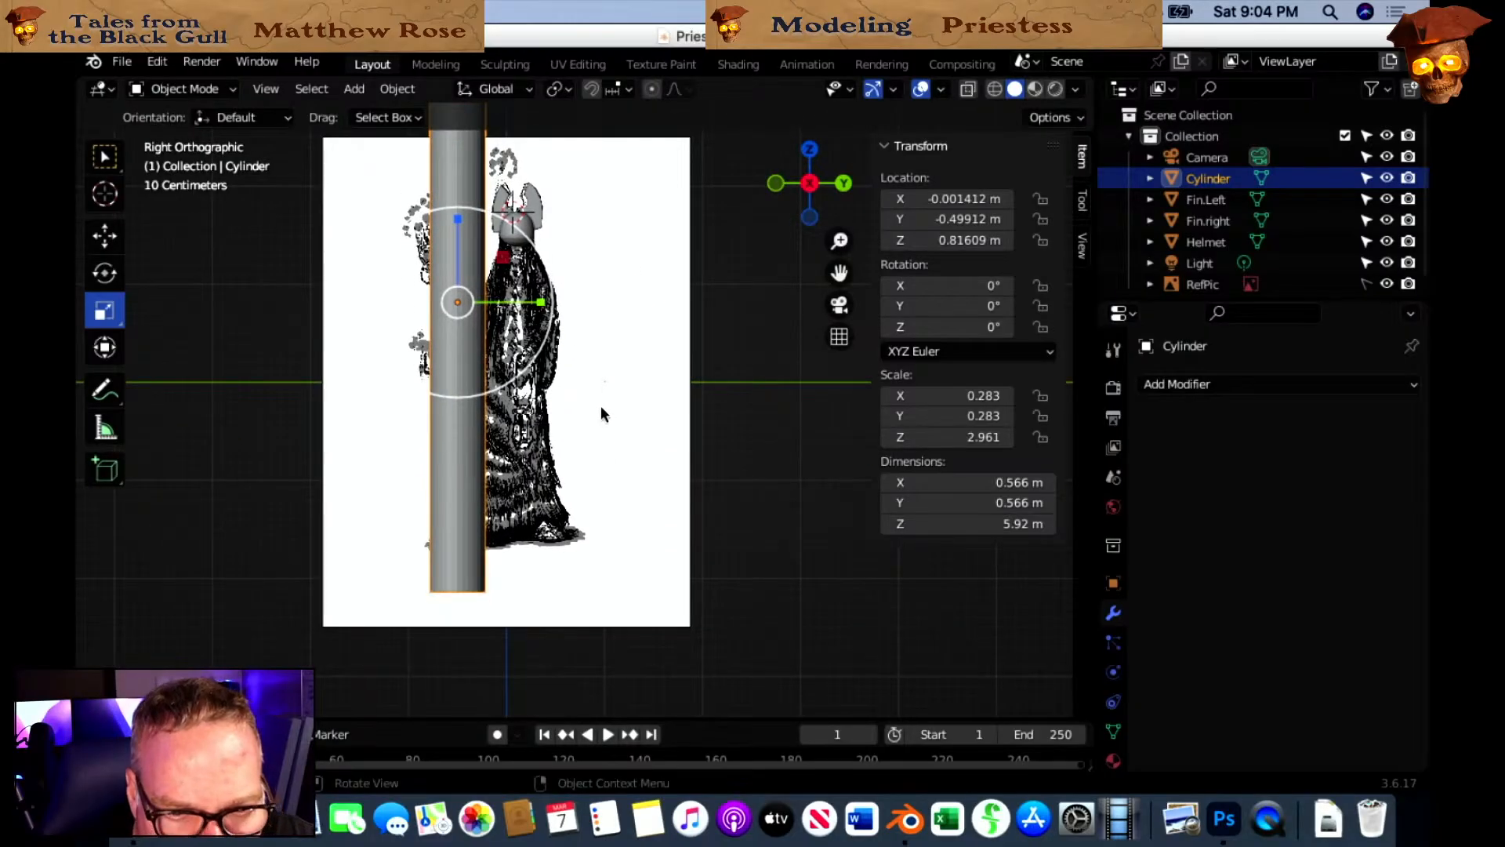
click(809, 148)
shift+middle_drag(739, 635, 708, 578)
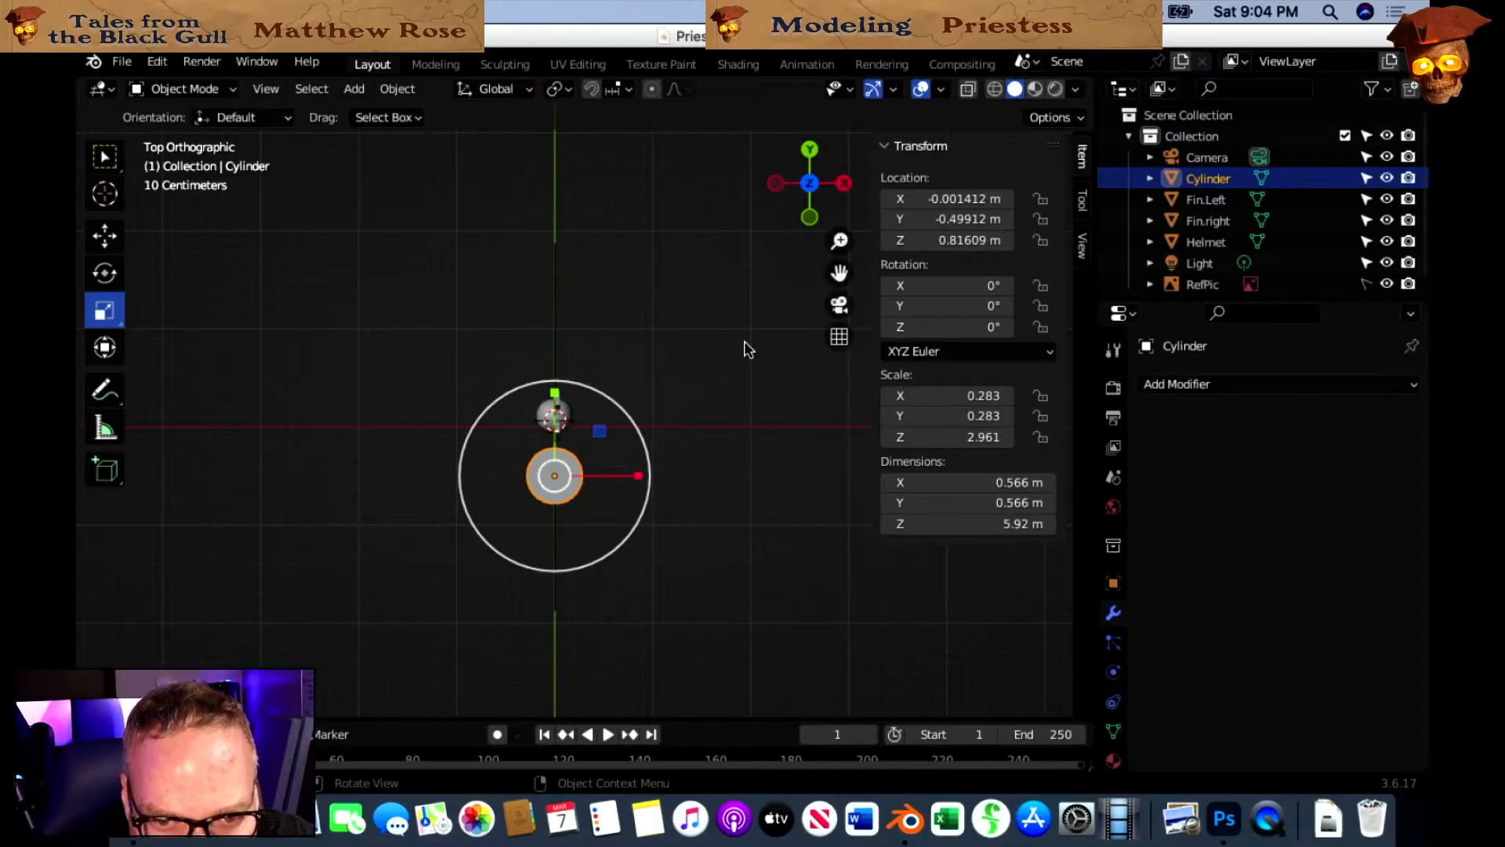
click(843, 183)
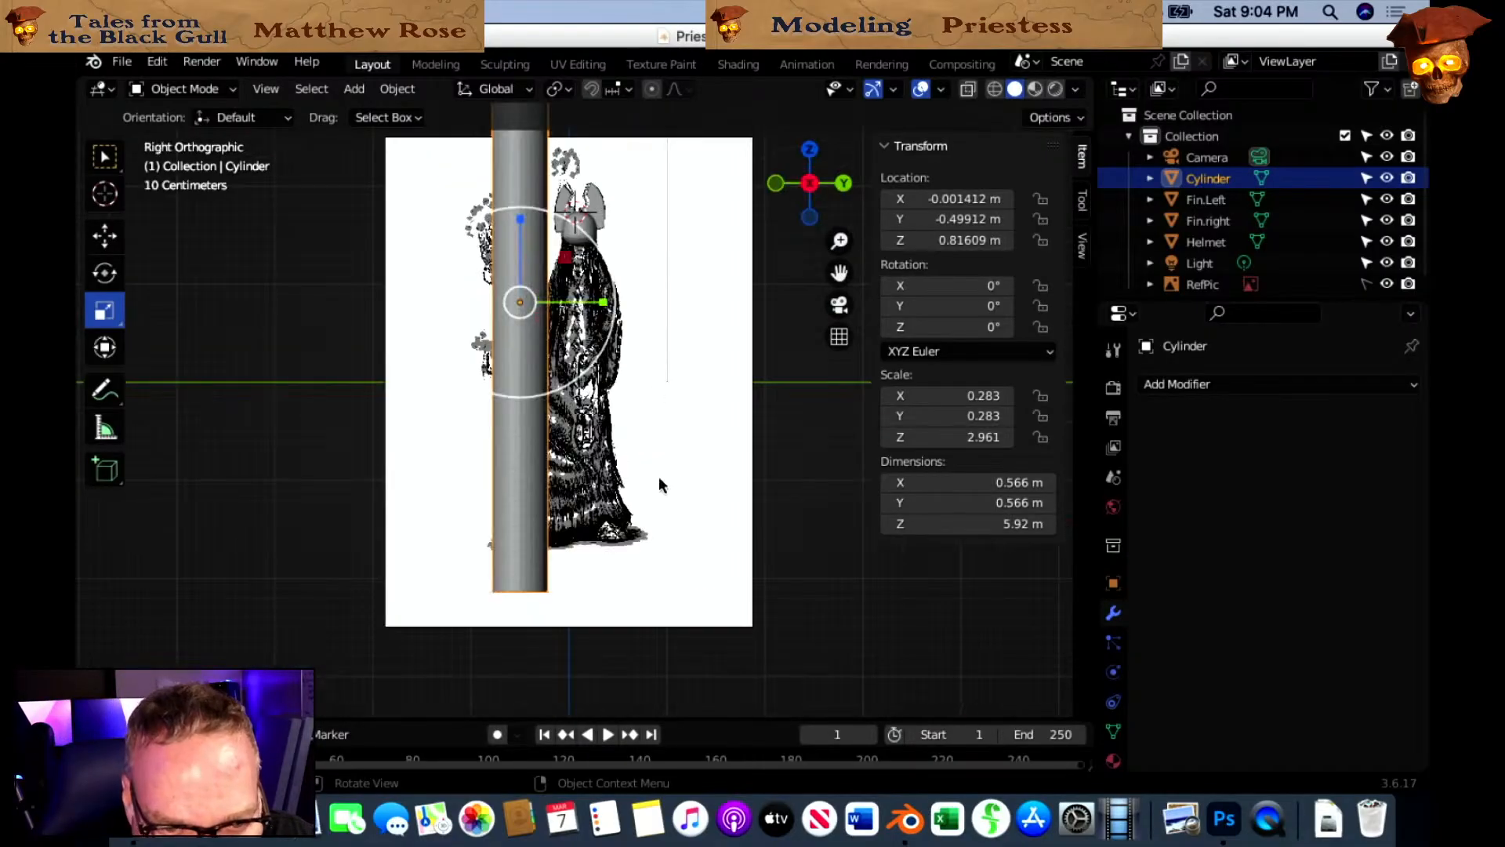
scroll(644, 521, up, 6)
scroll(611, 313, down, 4)
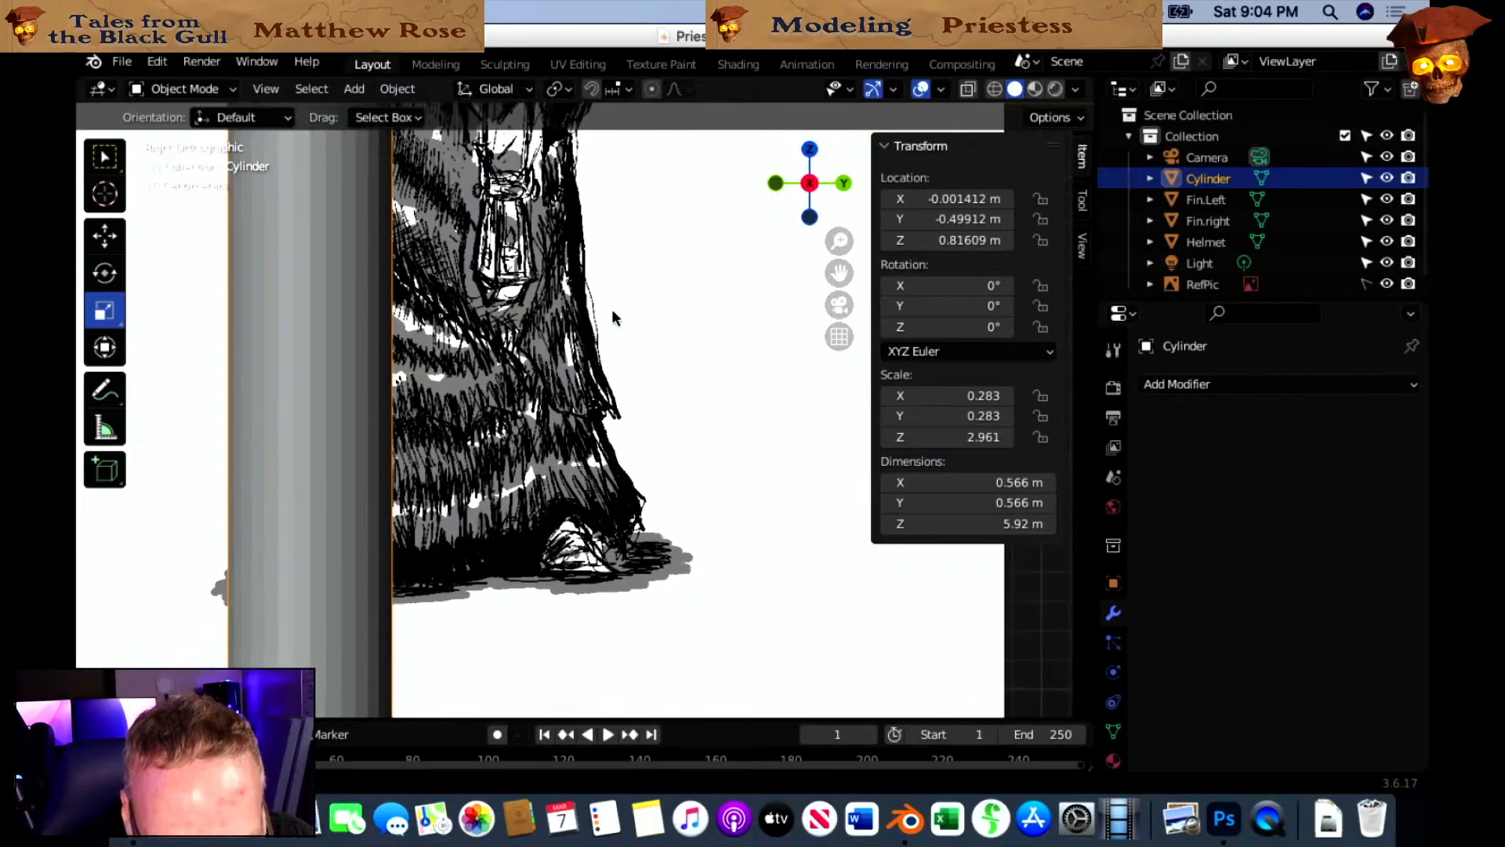
middle_drag(619, 326, 636, 364)
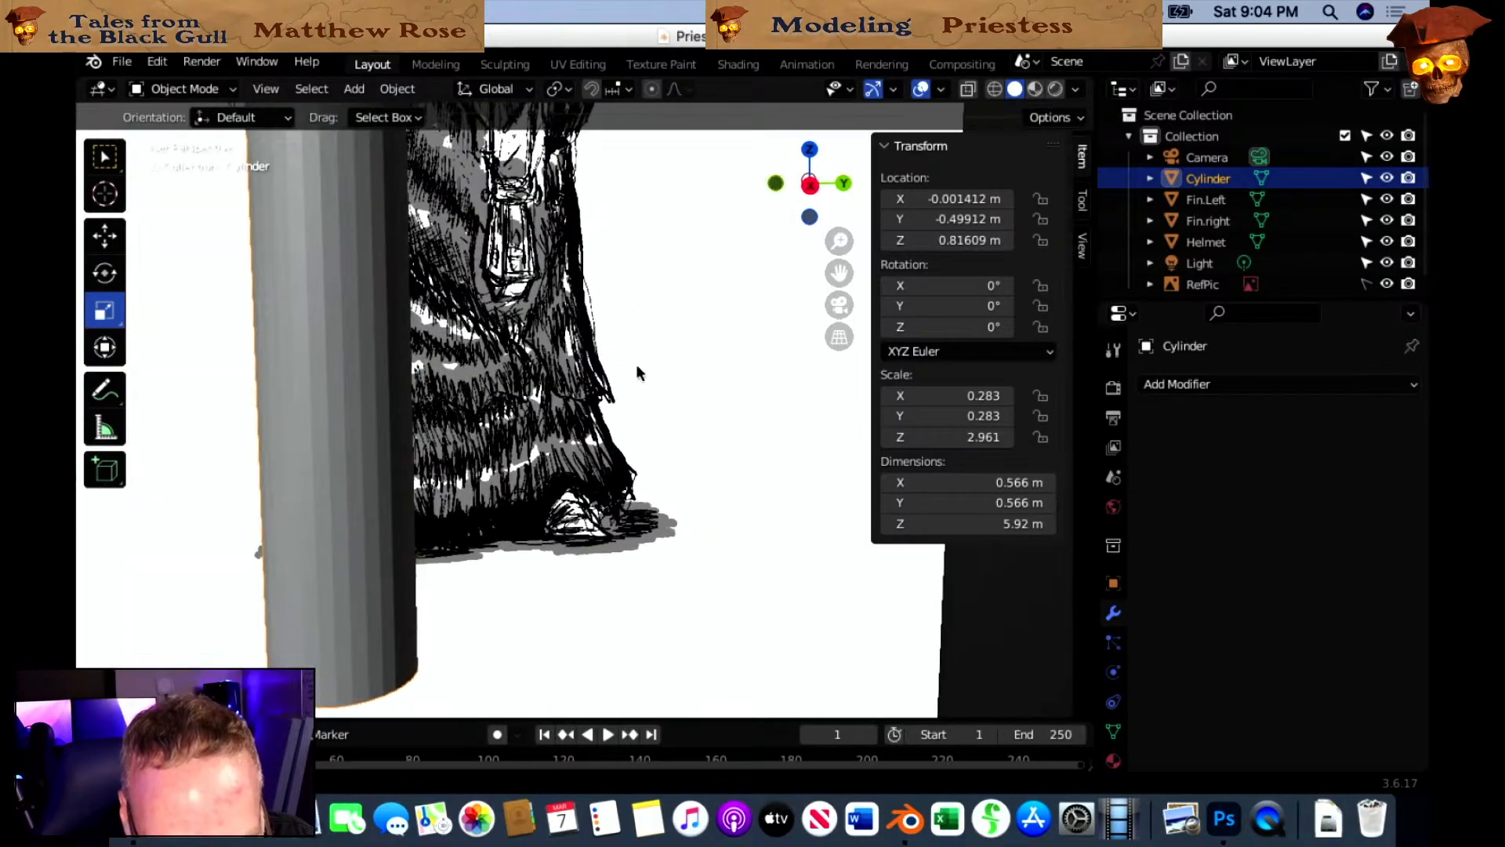
scroll(635, 365, down, 5)
scroll(644, 408, up, 3)
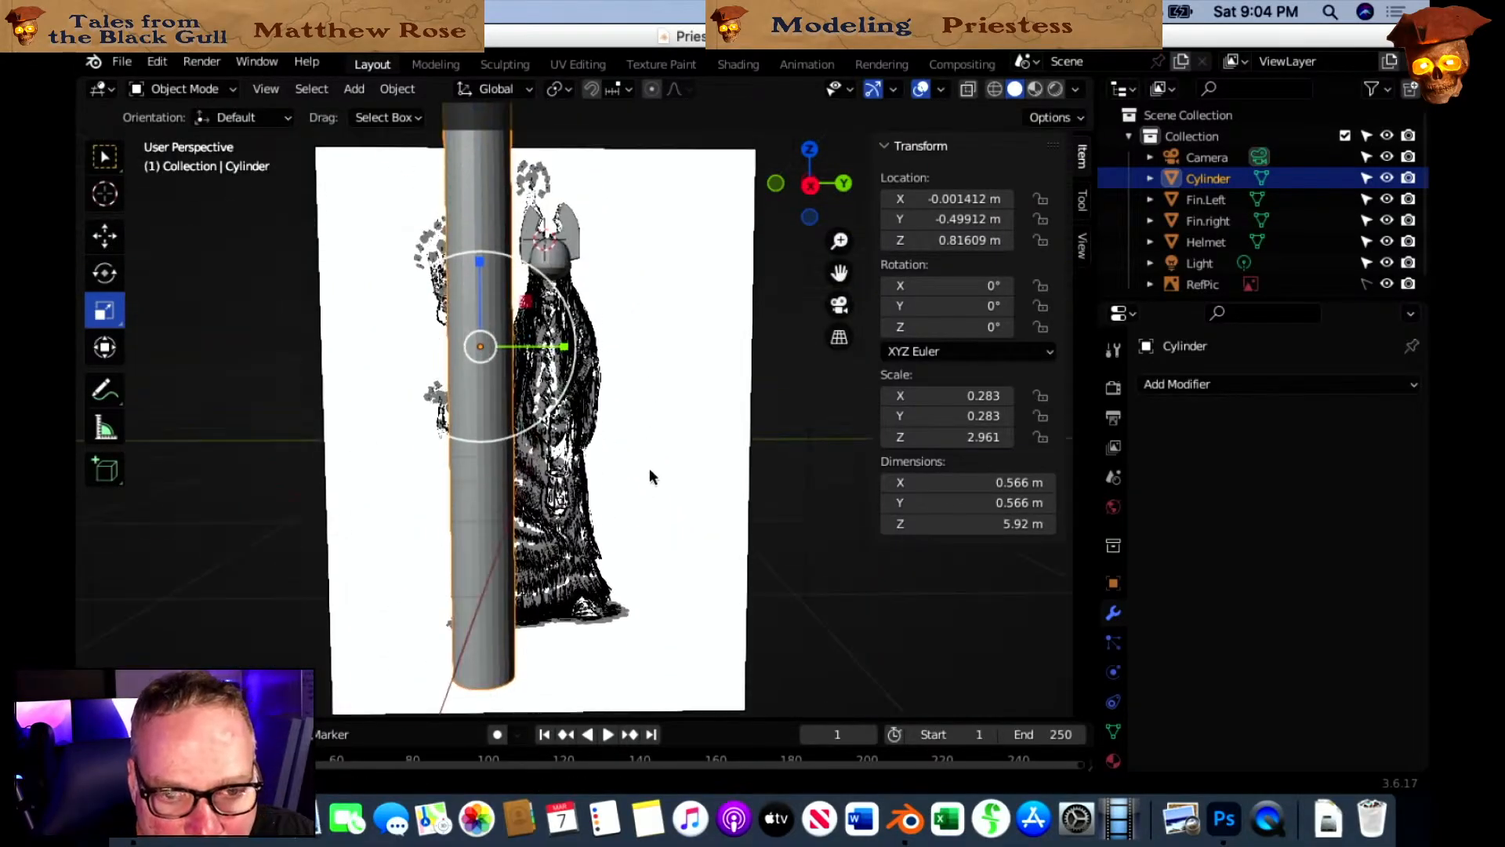
scroll(663, 388, down, 2)
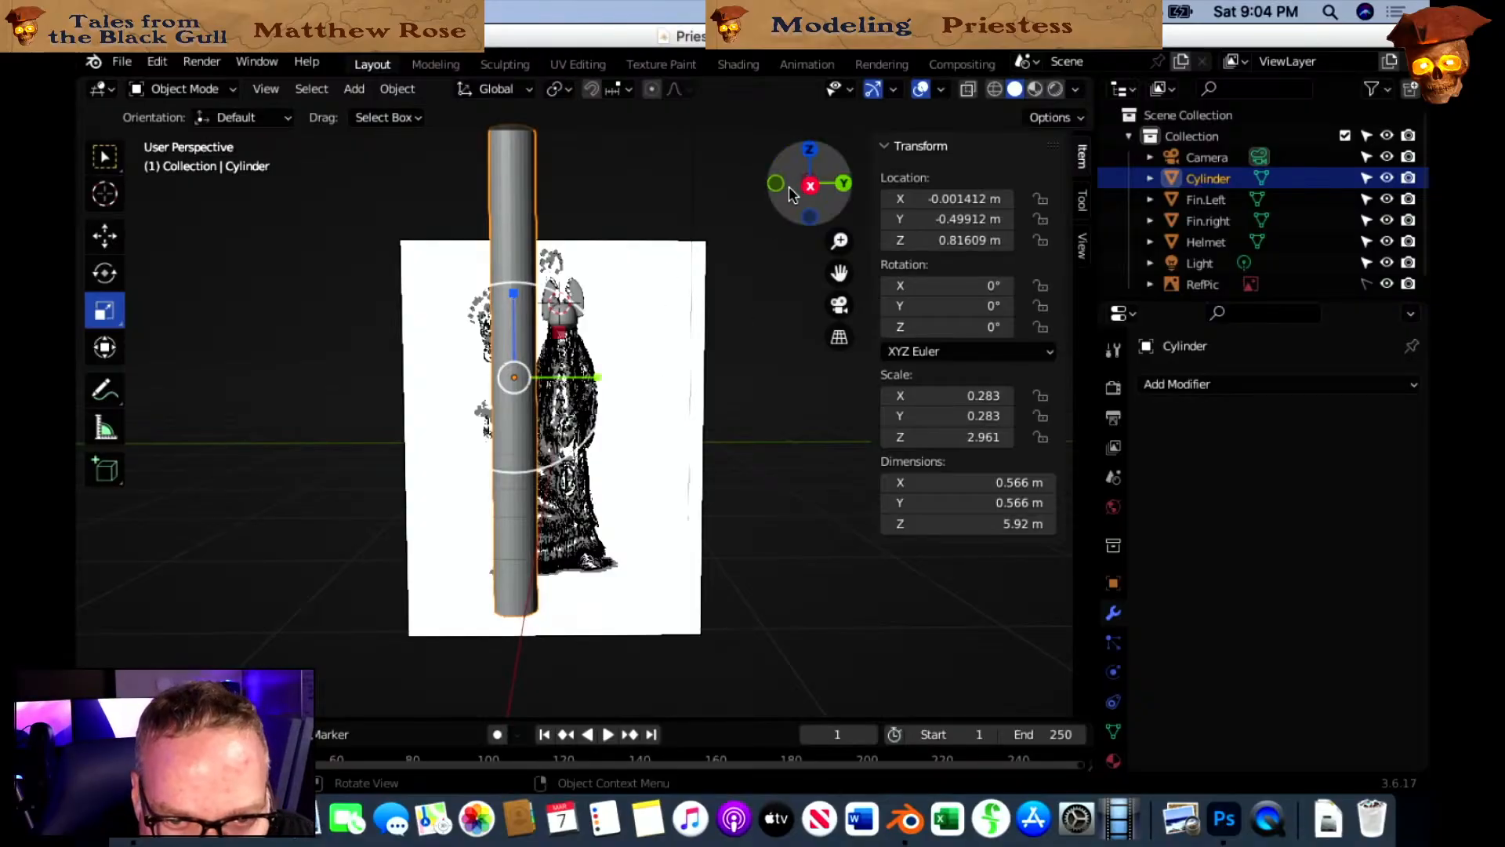
In right view, shorten the cylinder to about 3.52 m and move it over the drawn staff, its base near the ground.
click(811, 185)
drag(513, 295, 516, 331)
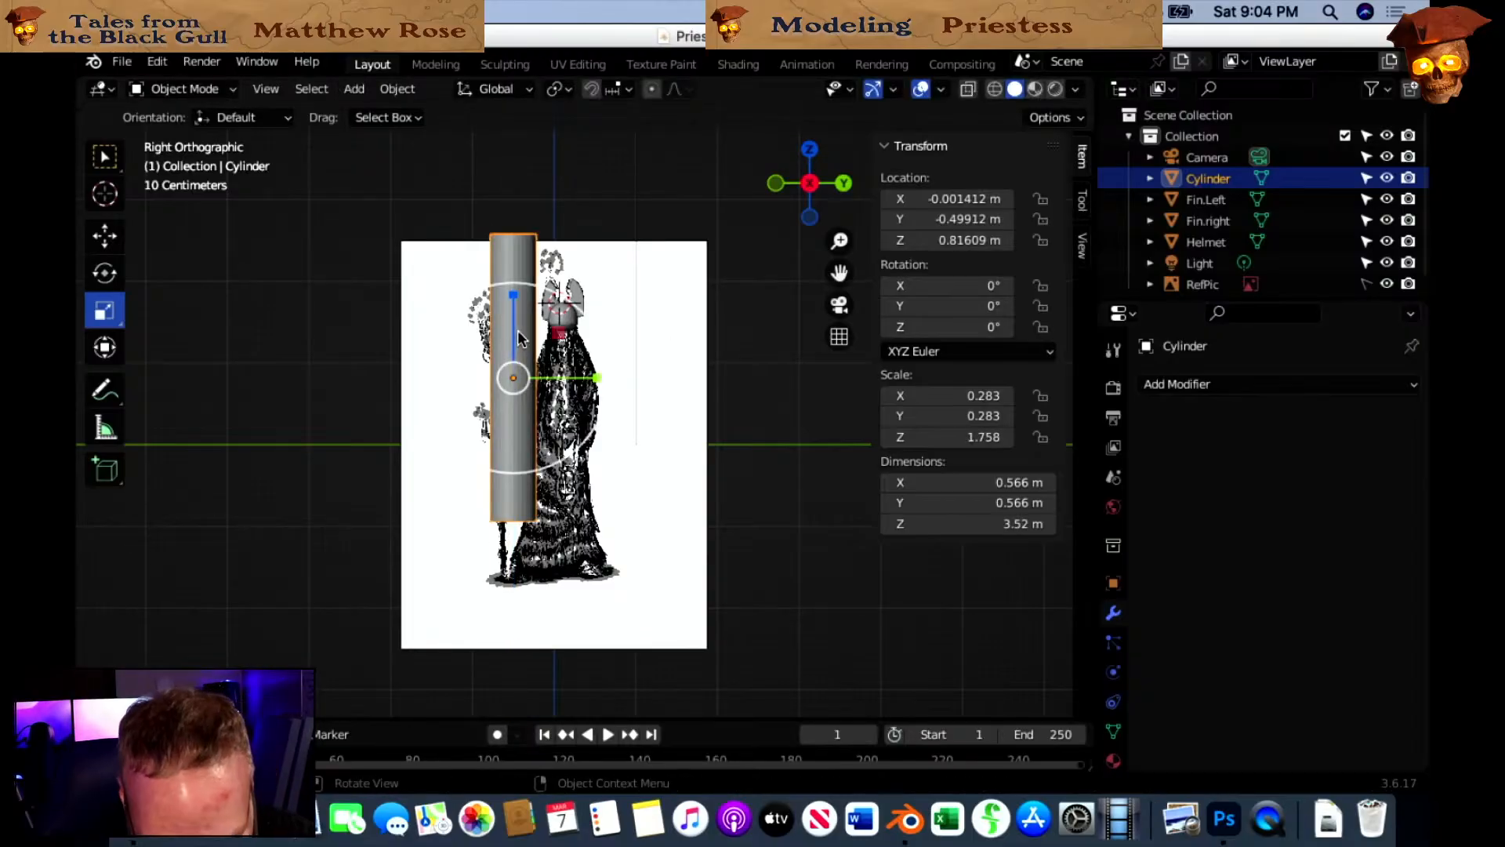
key(g)
click(507, 401)
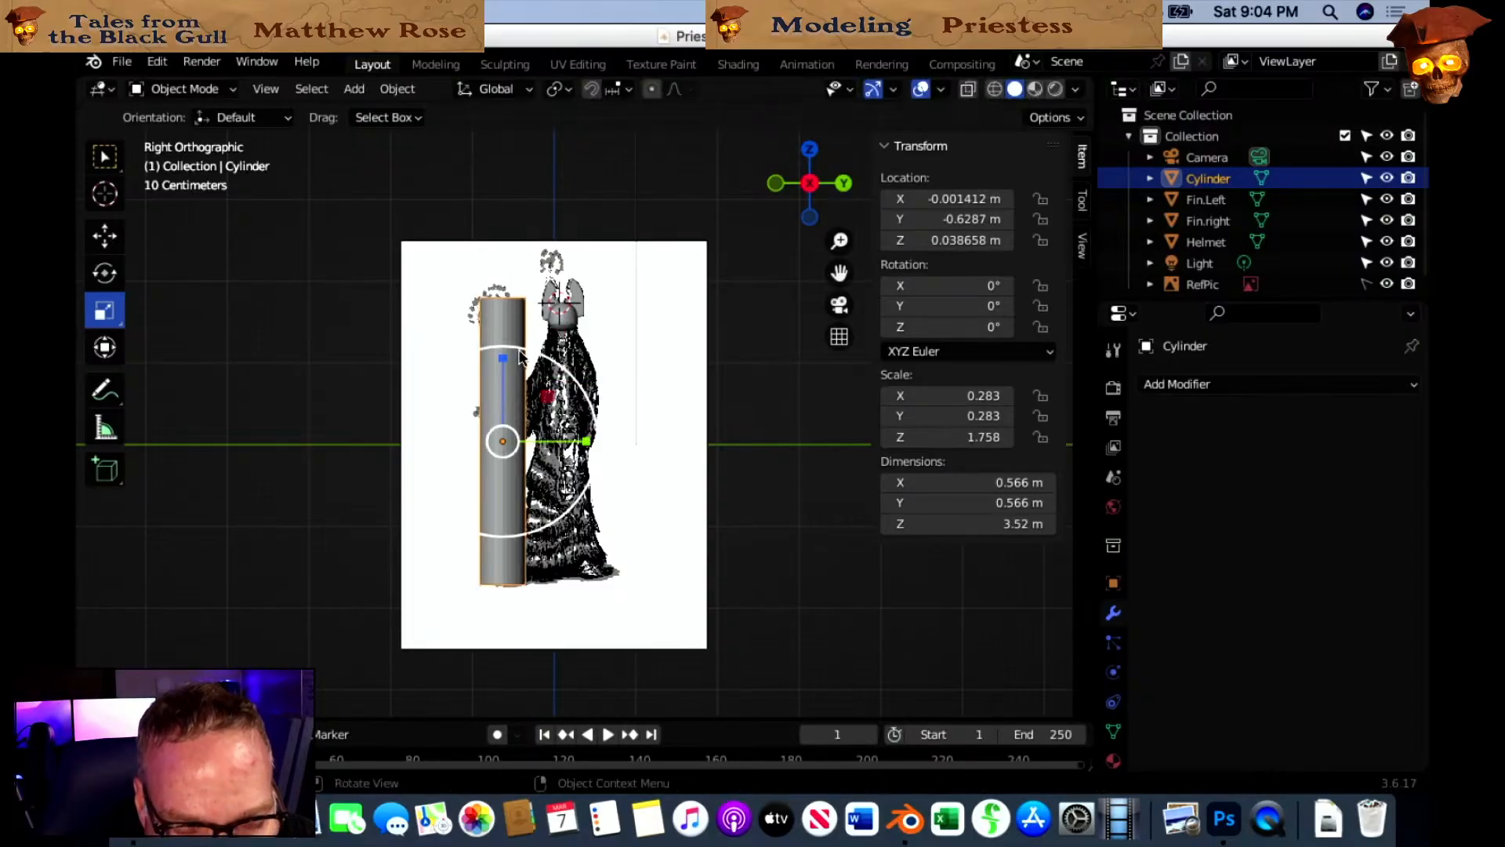
With X-ray on, shorten the cylinder to about 2.69 m and align it with the drawn shaft from the staff's head to the ground.
scroll(547, 351, up, 1)
scroll(546, 351, up, 1)
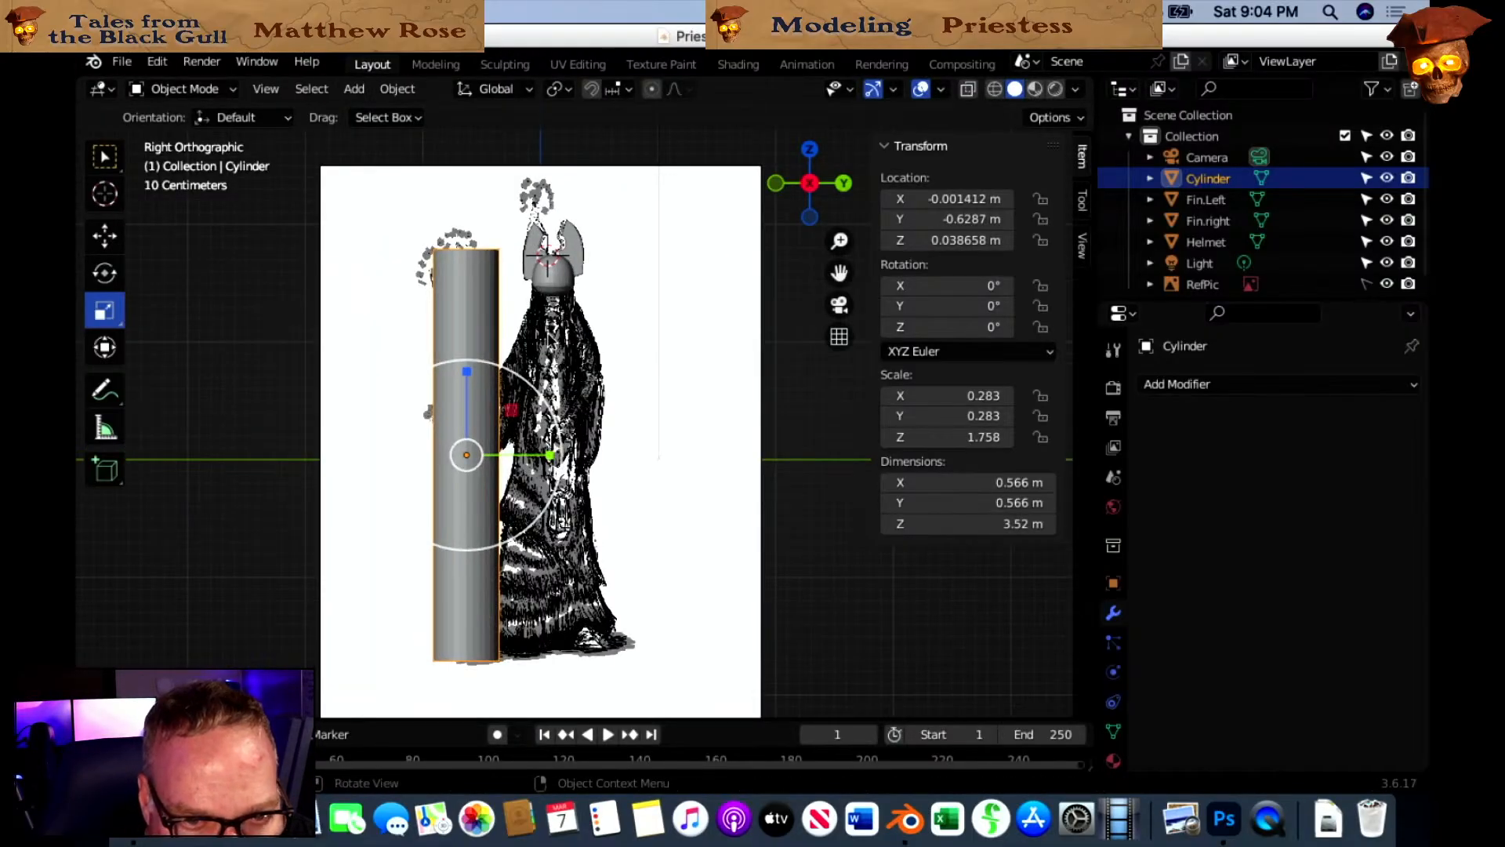
click(967, 89)
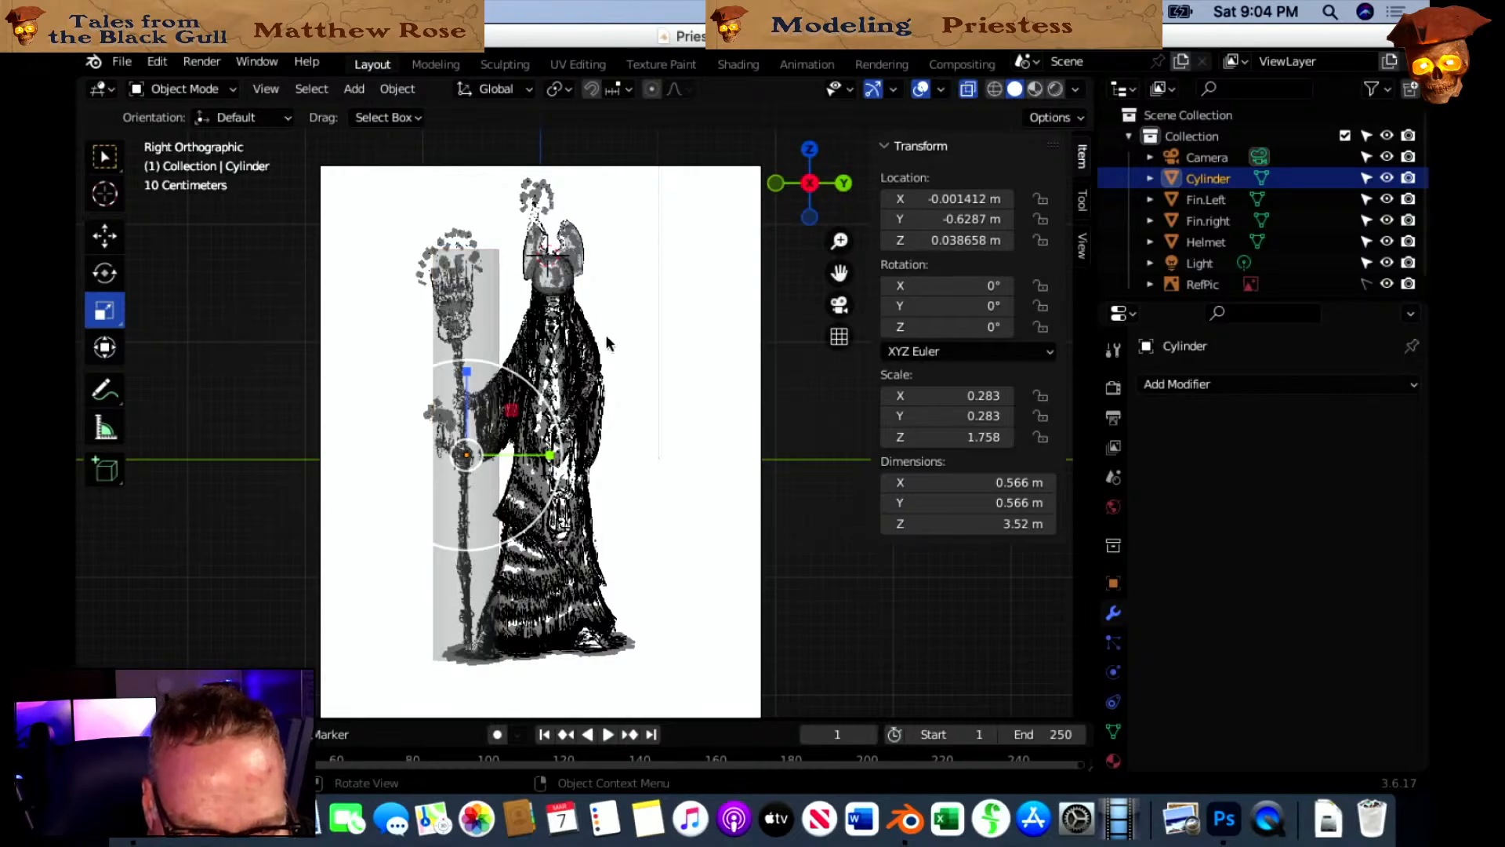
drag(467, 371, 465, 399)
key(g)
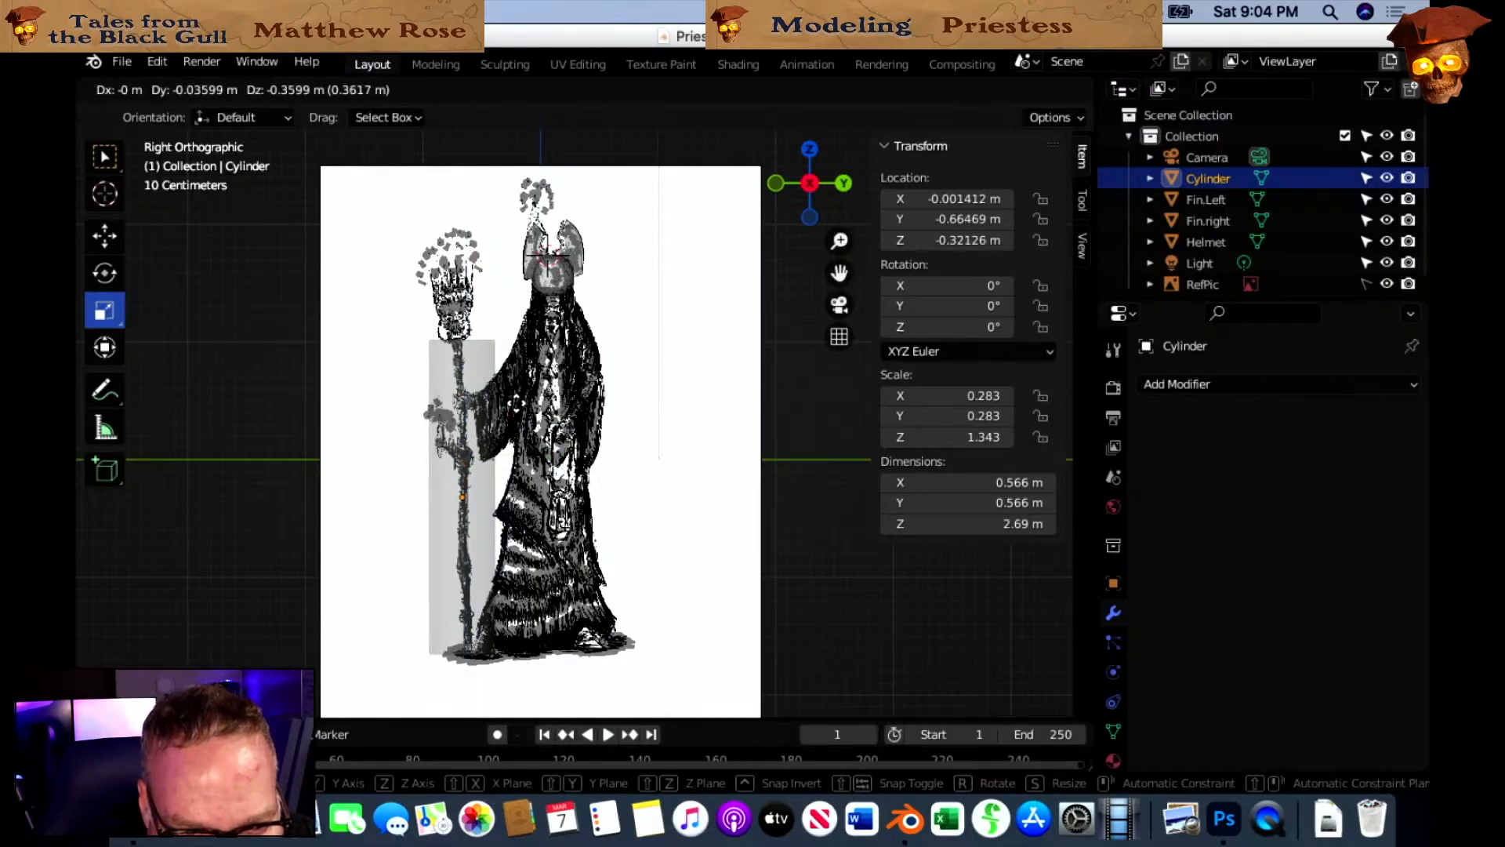
click(519, 408)
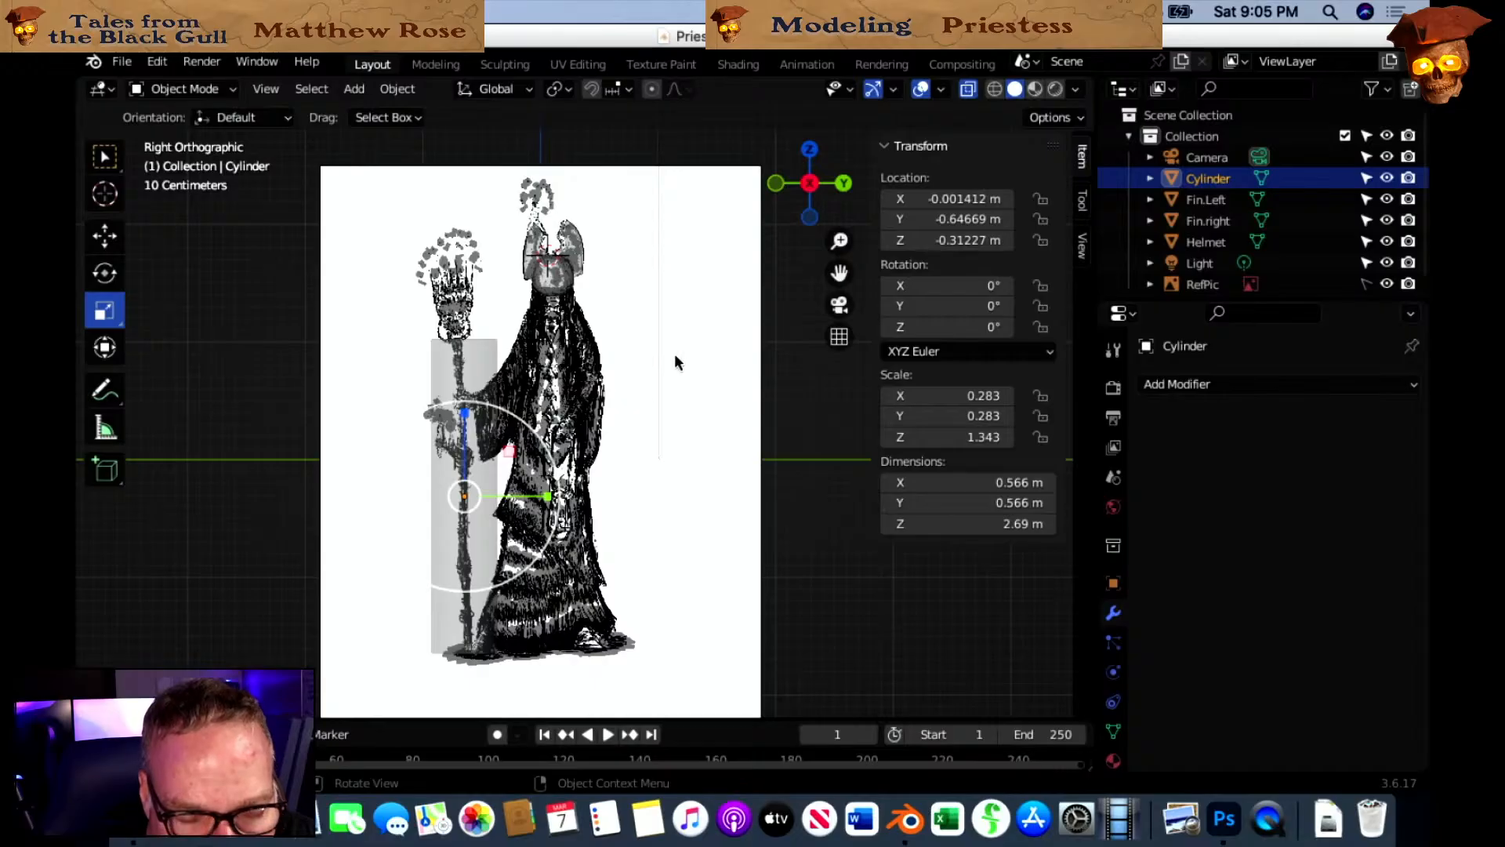
Turn X-ray off and, in top view, thin the cylinder in X and Y to about 0.095 m in diameter.
key(KP_5)
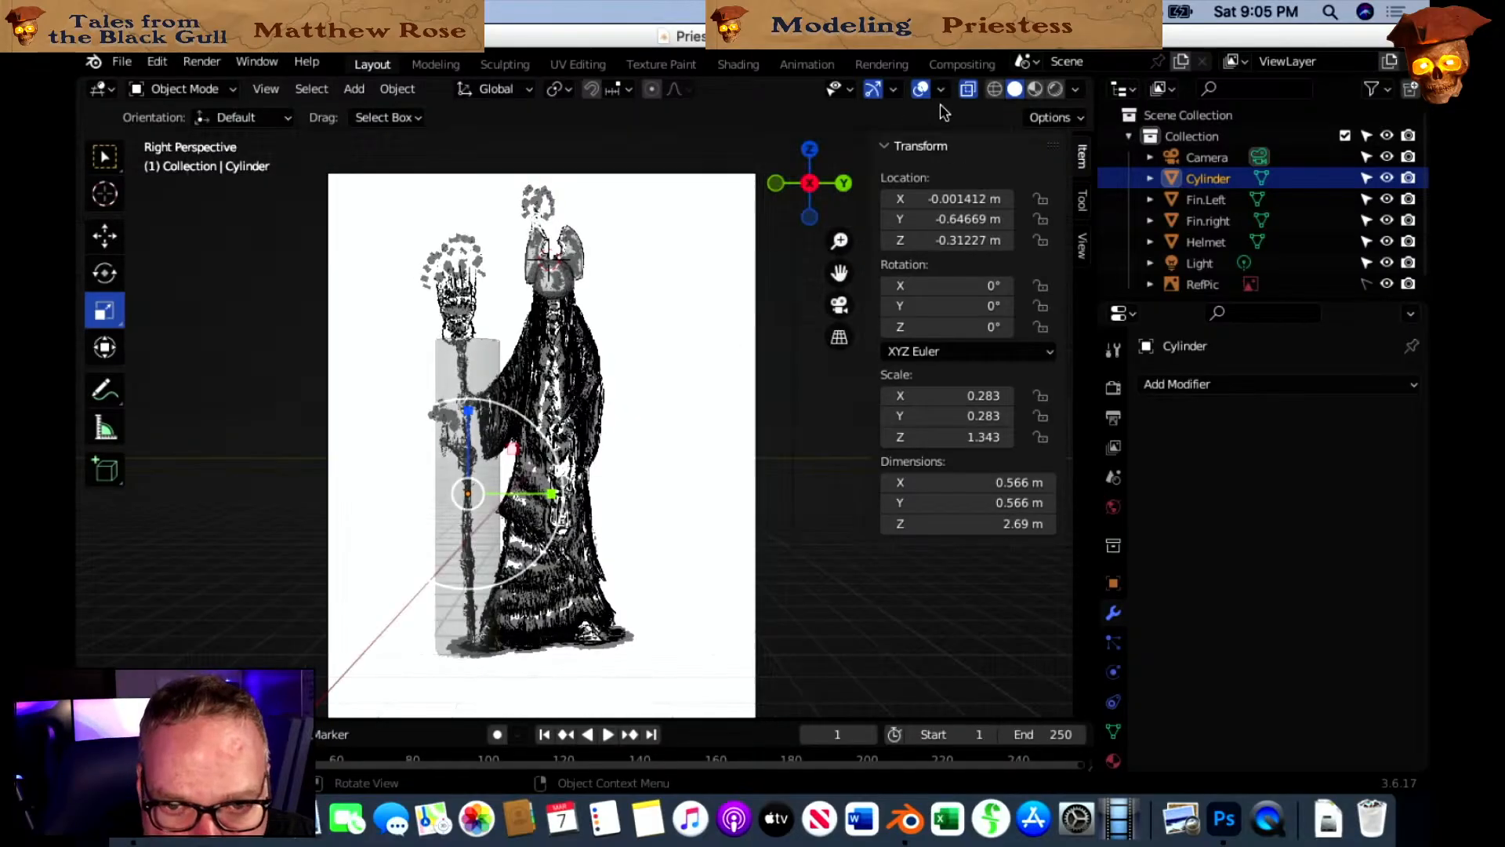
click(969, 93)
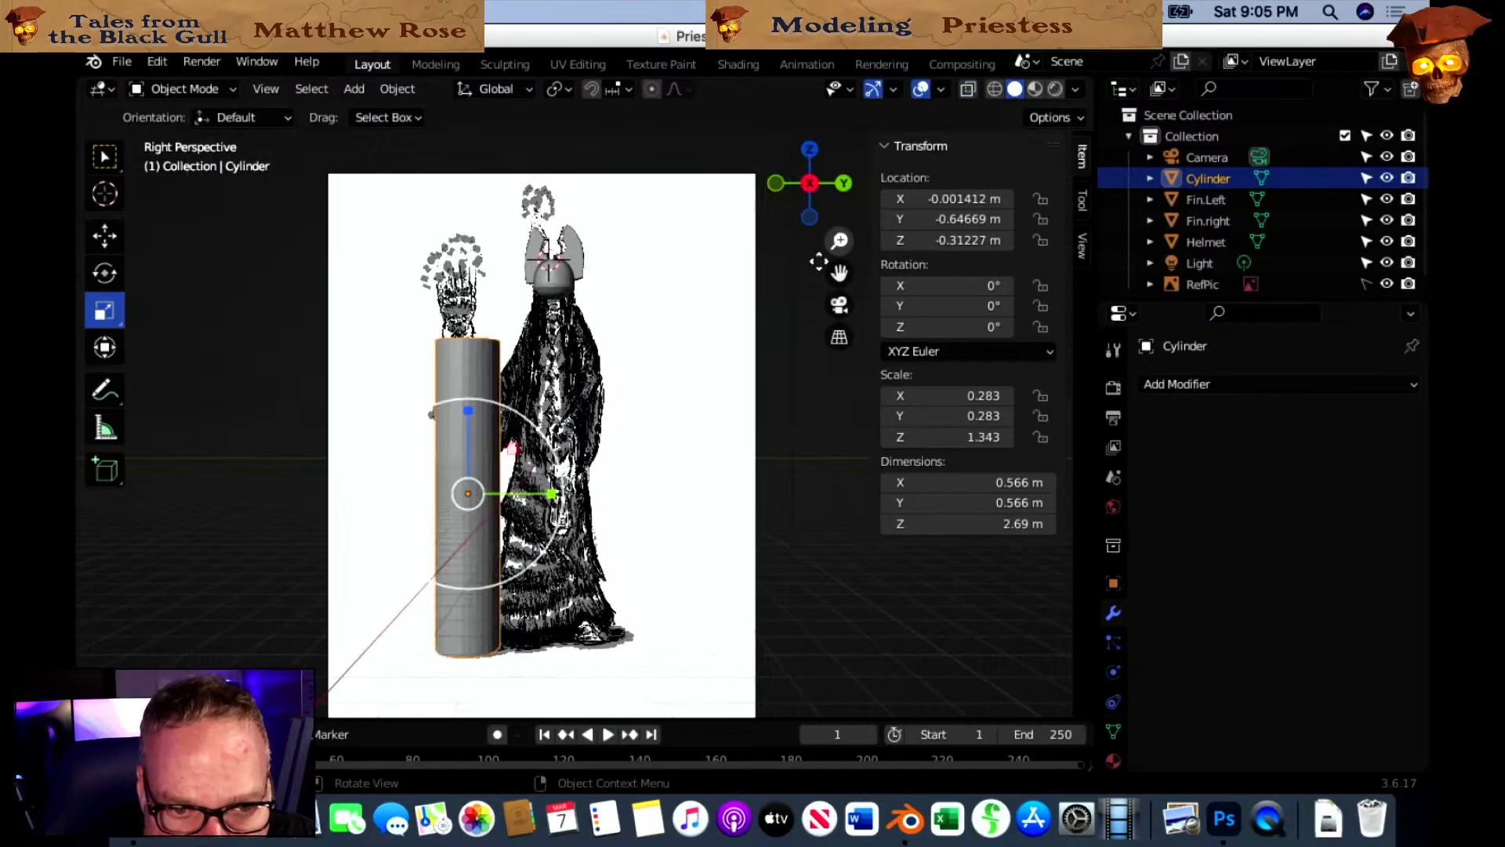
click(810, 151)
scroll(641, 422, up, 4)
shift+middle_drag(615, 650, 615, 462)
scroll(612, 458, up, 1)
scroll(613, 459, up, 1)
drag(559, 455, 596, 466)
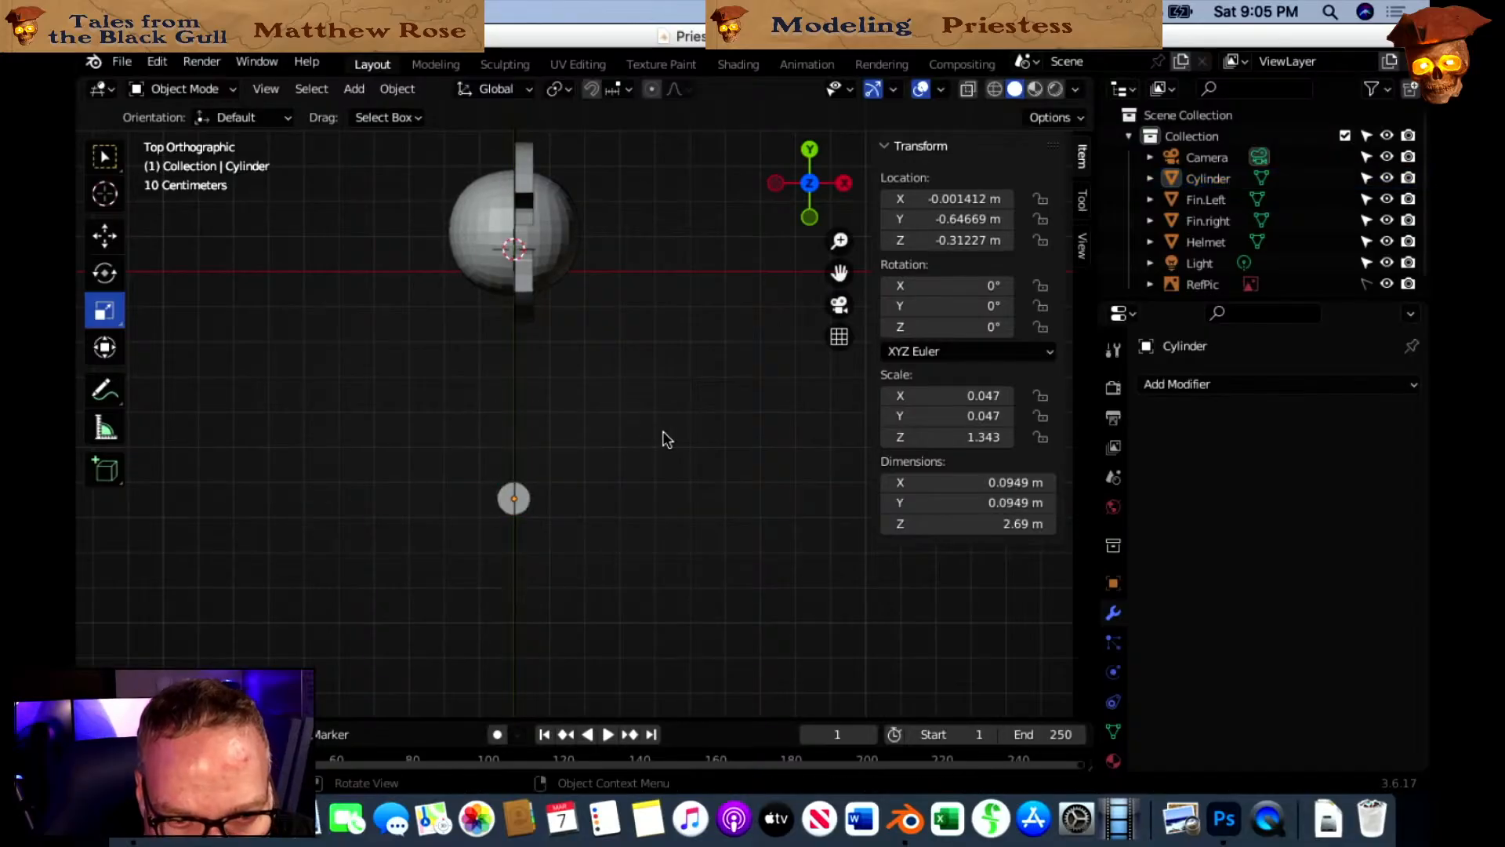
In right view, check the thin cylinder's thickness and alignment along the drawn staff from its head to its base.
click(843, 183)
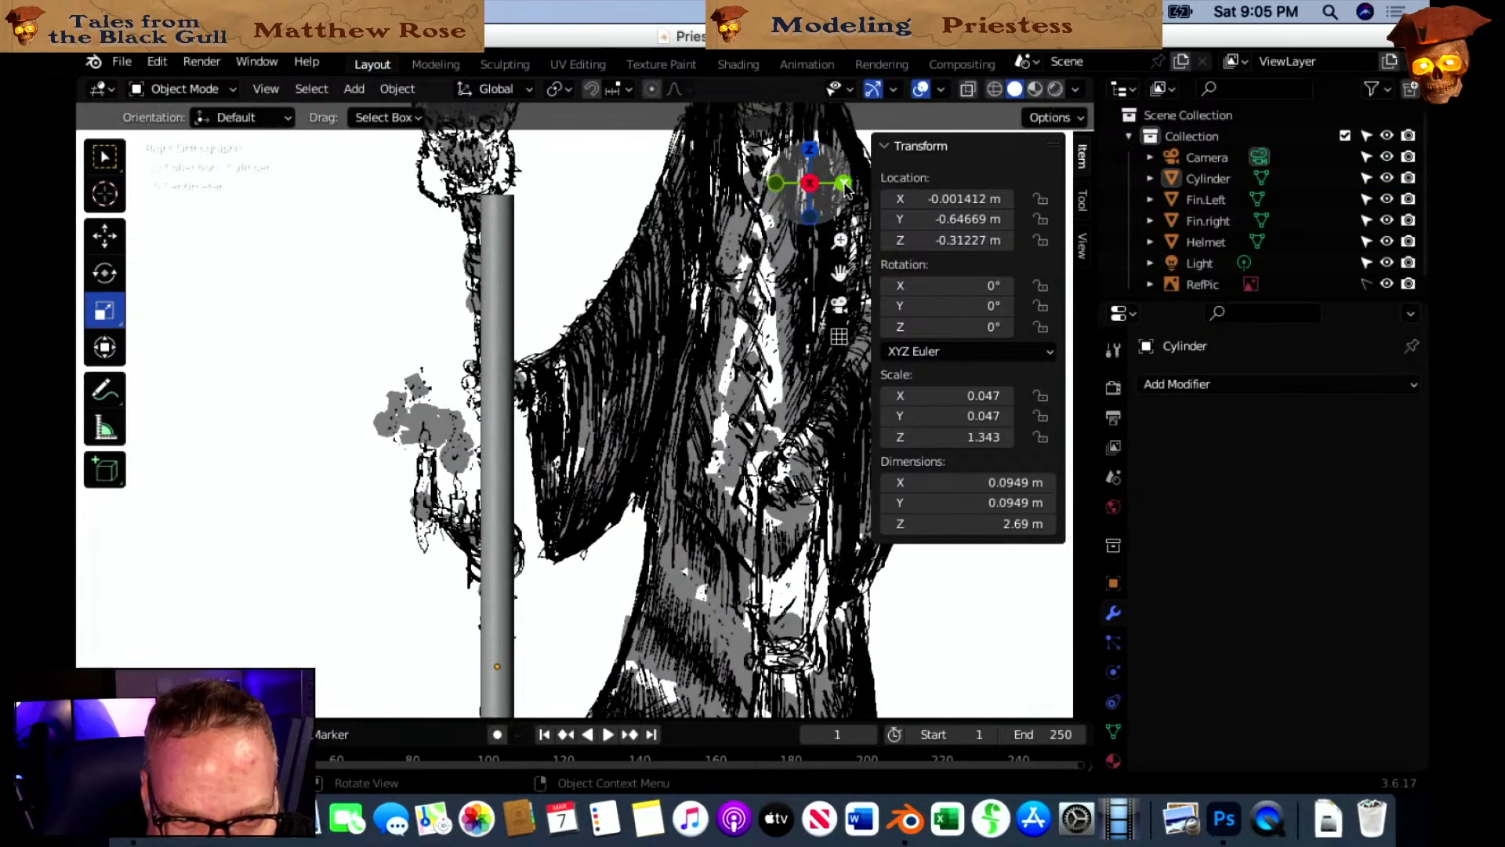
scroll(705, 439, down, 4)
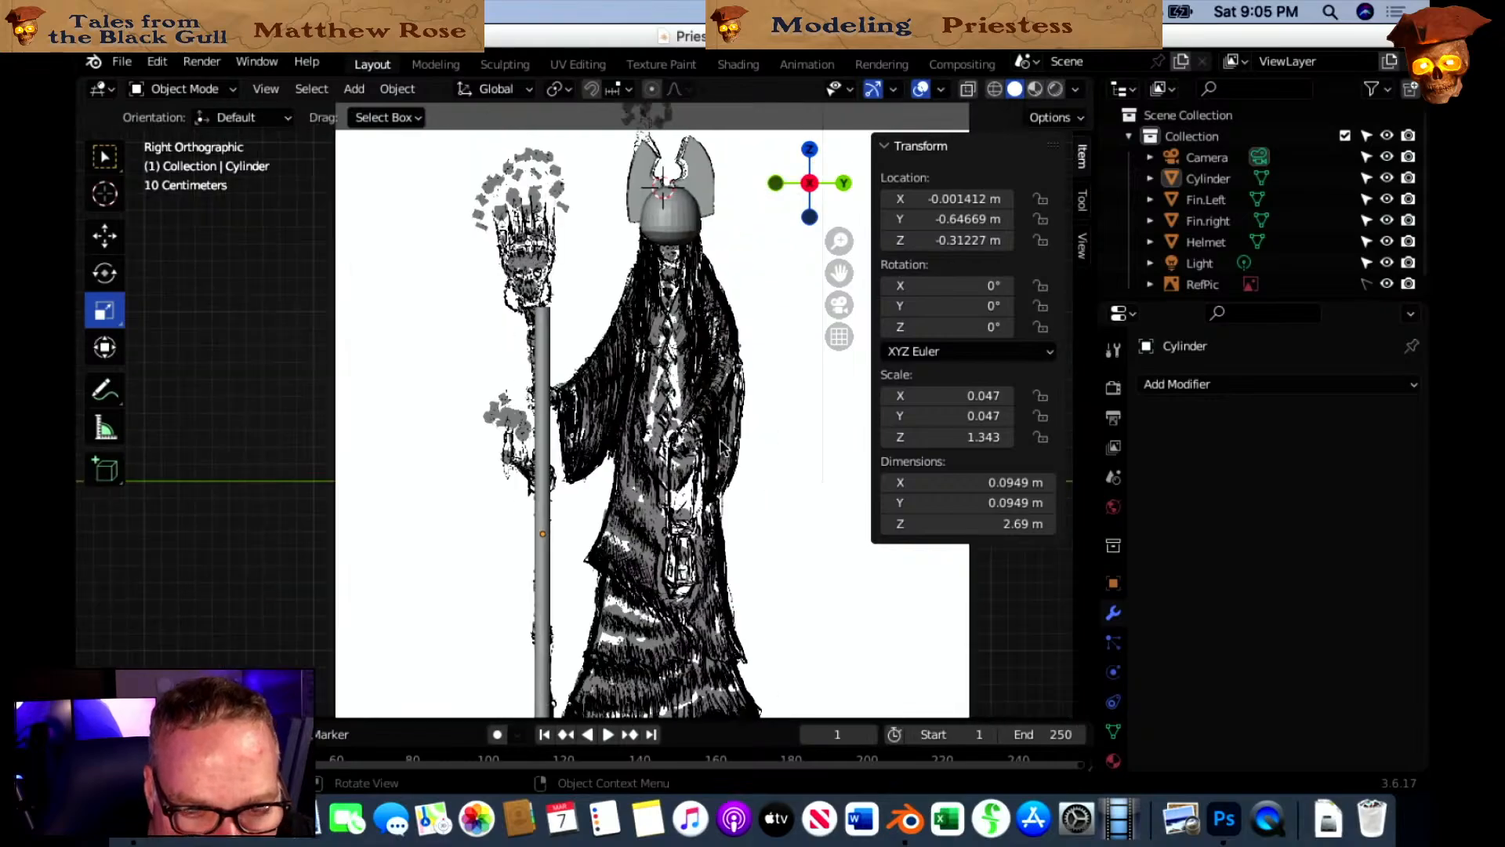
shift+scroll(681, 410, down, 5)
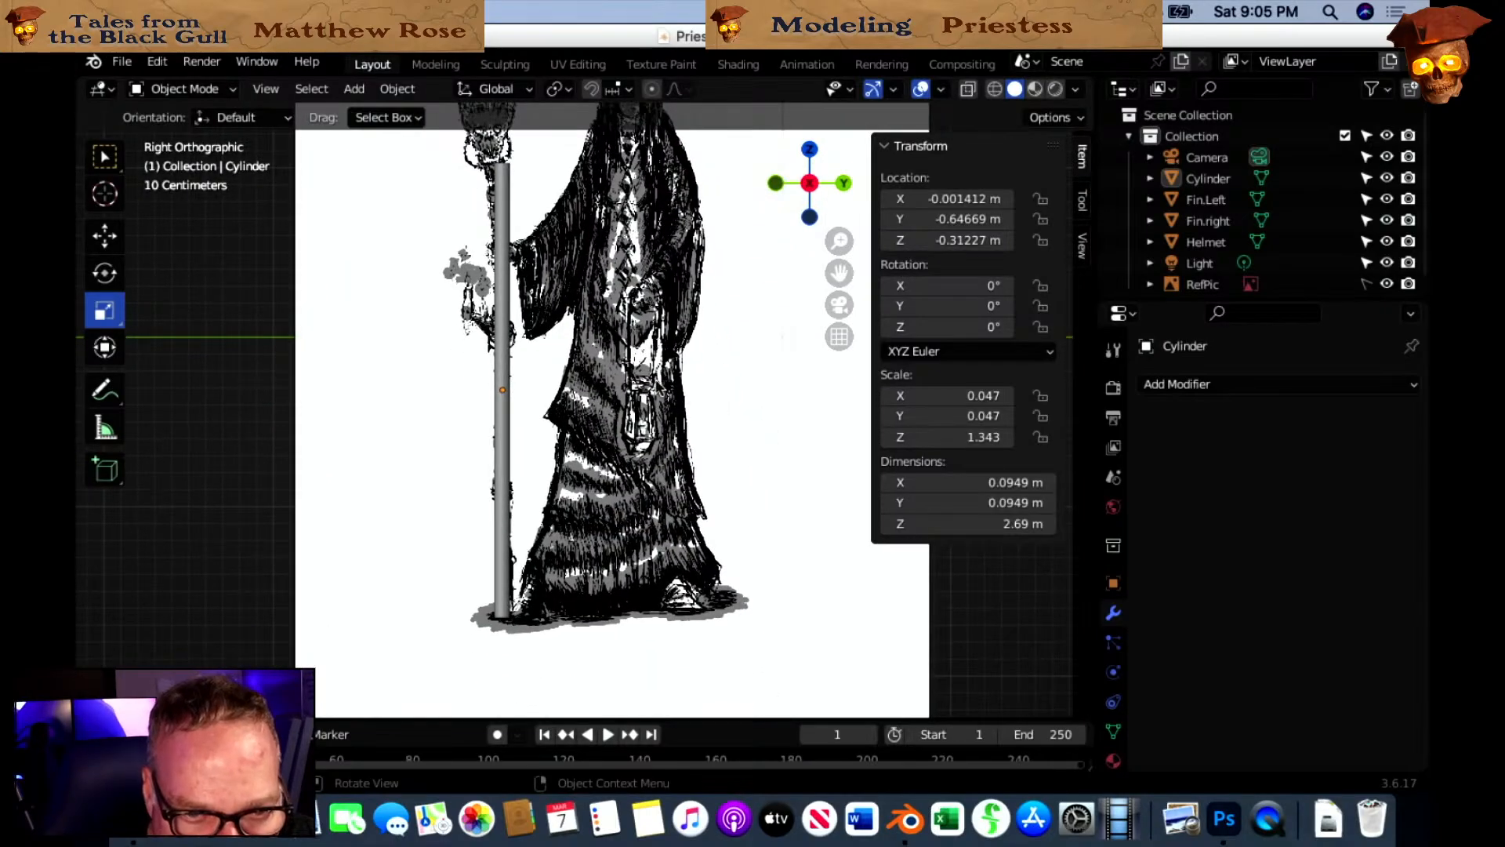
scroll(663, 394, up, 3)
scroll(666, 392, up, 1)
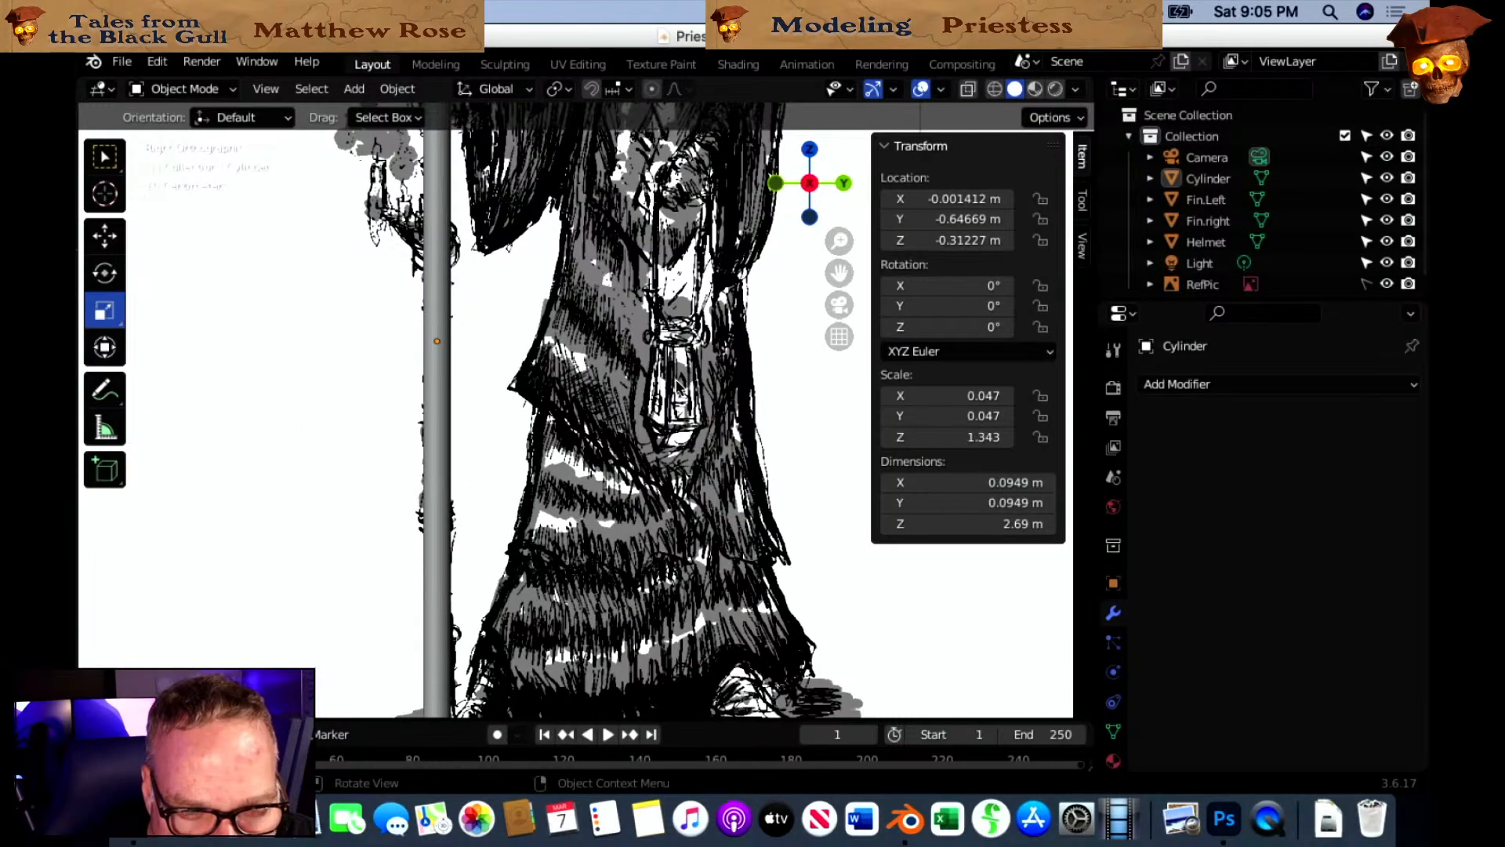
scroll(635, 467, down, 3)
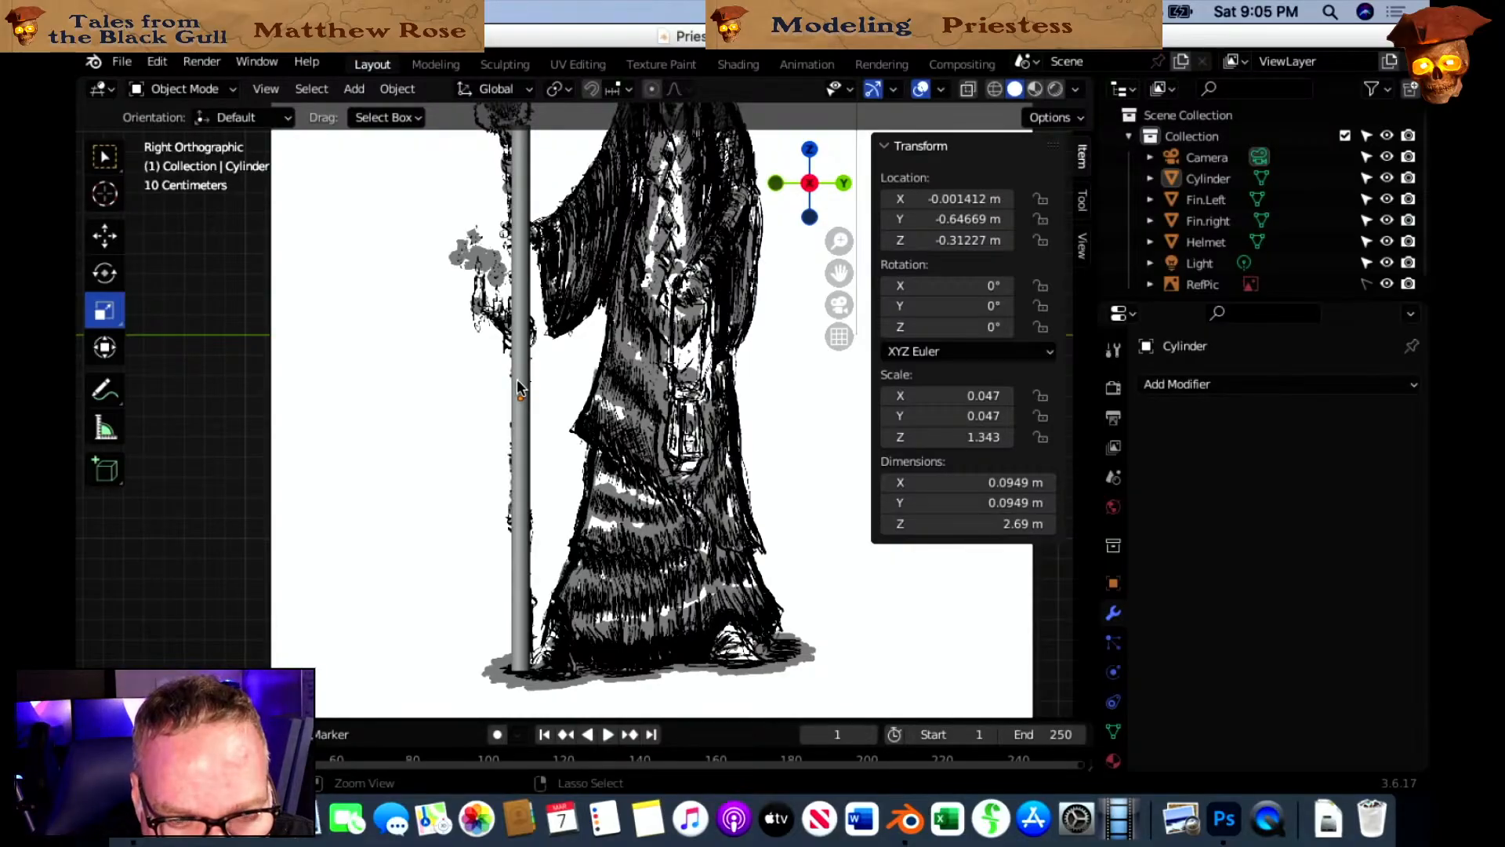
Select the staff cylinder and switch it to Edit Mode.
scroll(518, 384, up, 1)
click(188, 89)
click(509, 338)
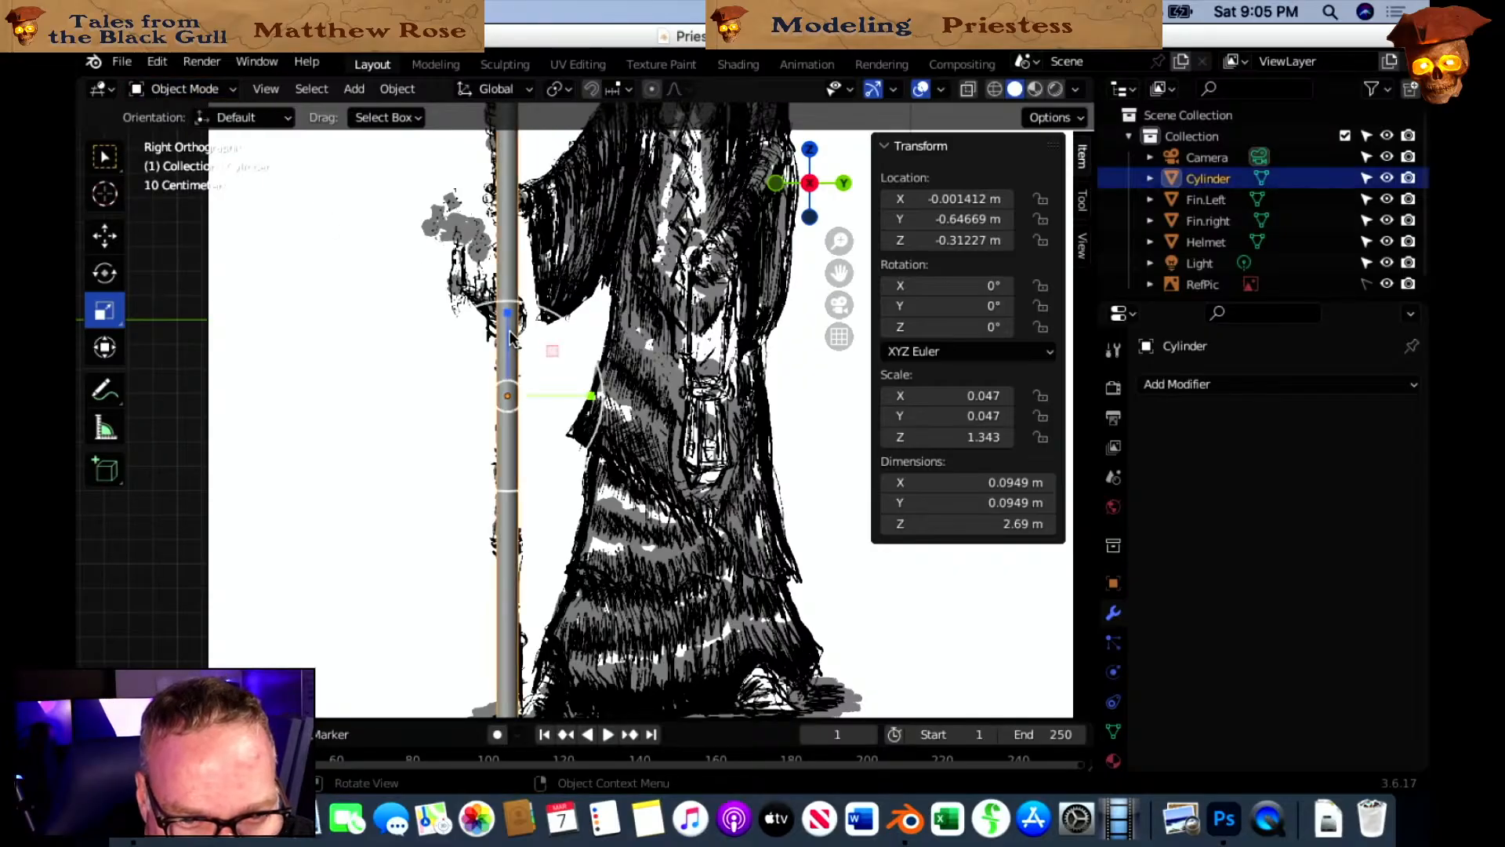
scroll(507, 335, up, 2)
scroll(507, 336, down, 1)
scroll(507, 335, down, 3)
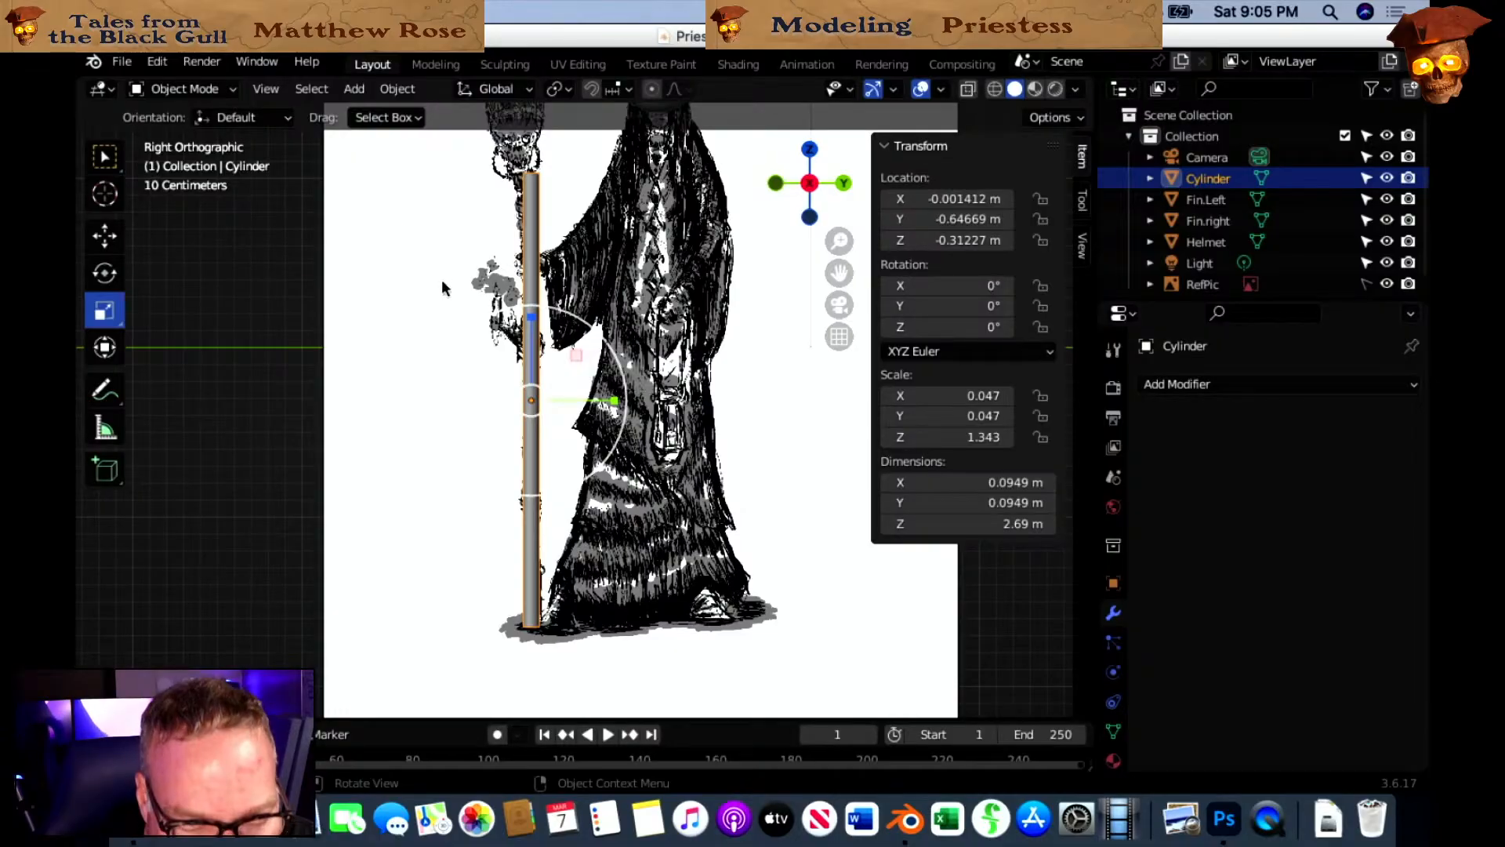
click(201, 89)
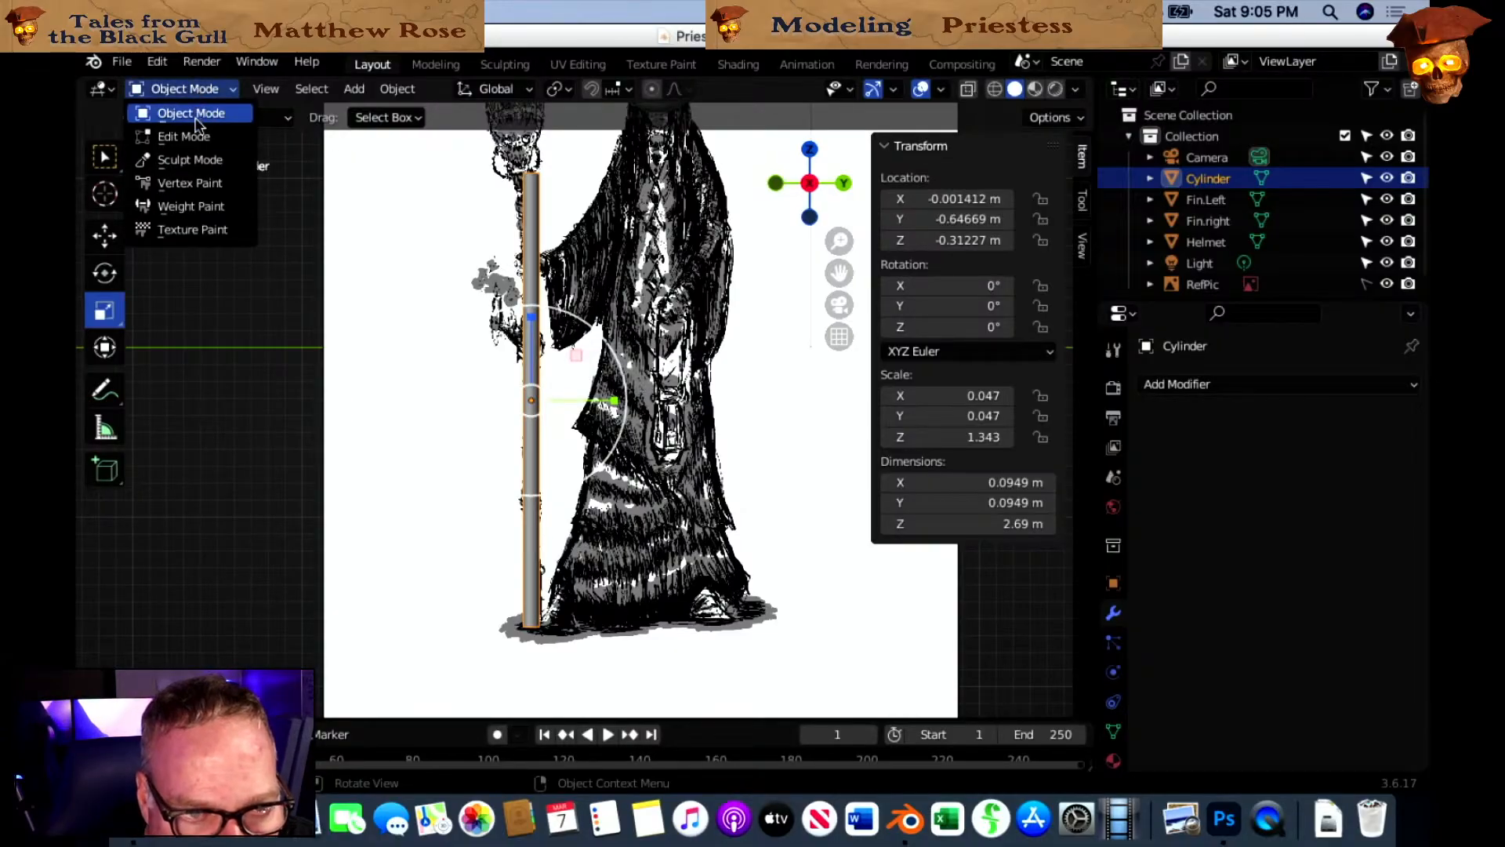
click(185, 137)
Add ten evenly spaced horizontal loop cuts along the staff's shaft, leaving them centred without sliding.
scroll(517, 407, up, 3)
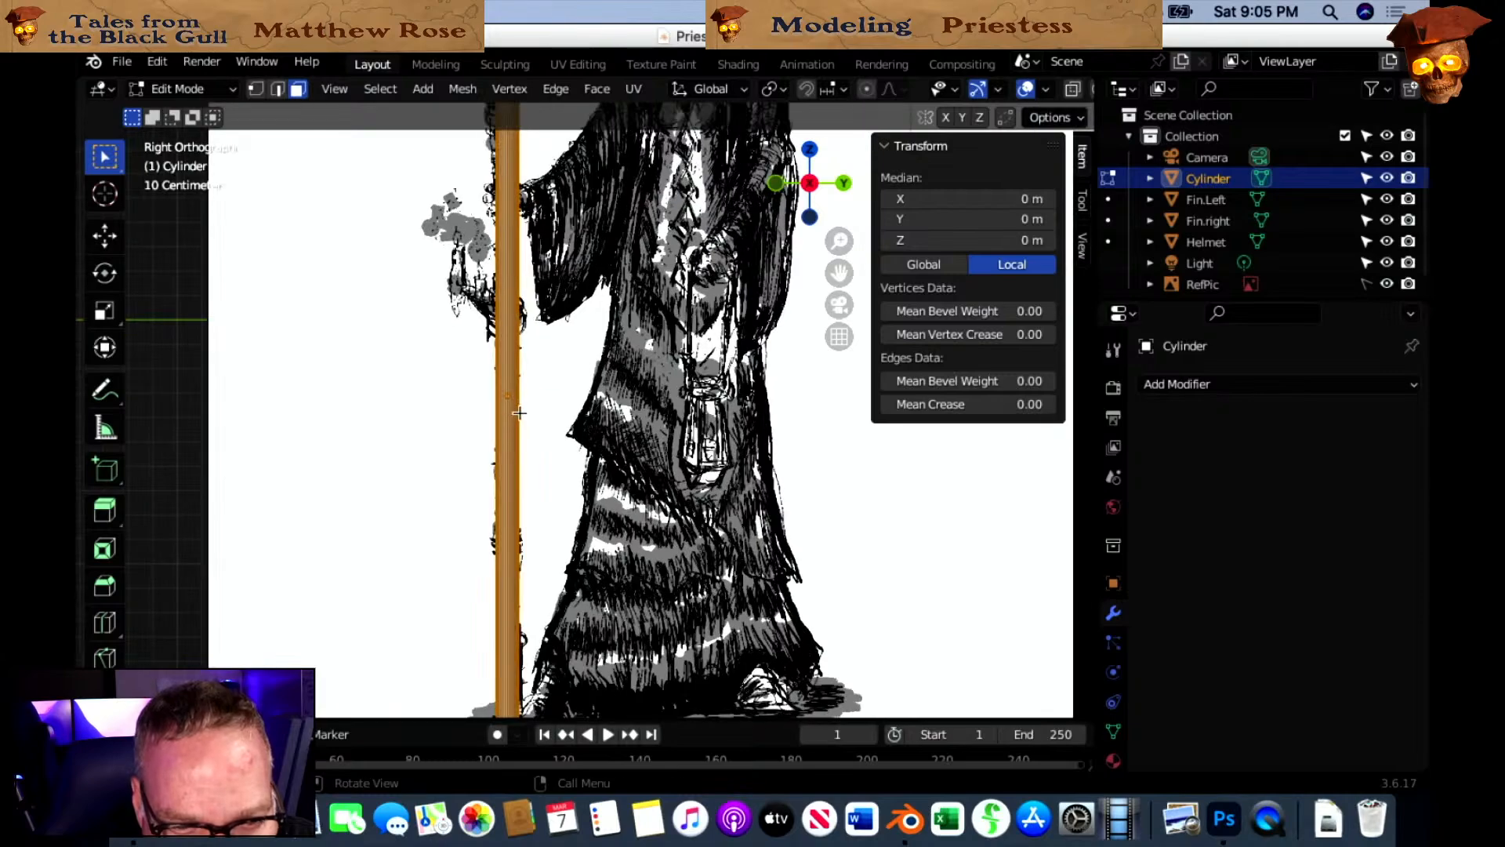
key(ctrl+r)
scroll(510, 417, up, 3)
scroll(509, 416, up, 5)
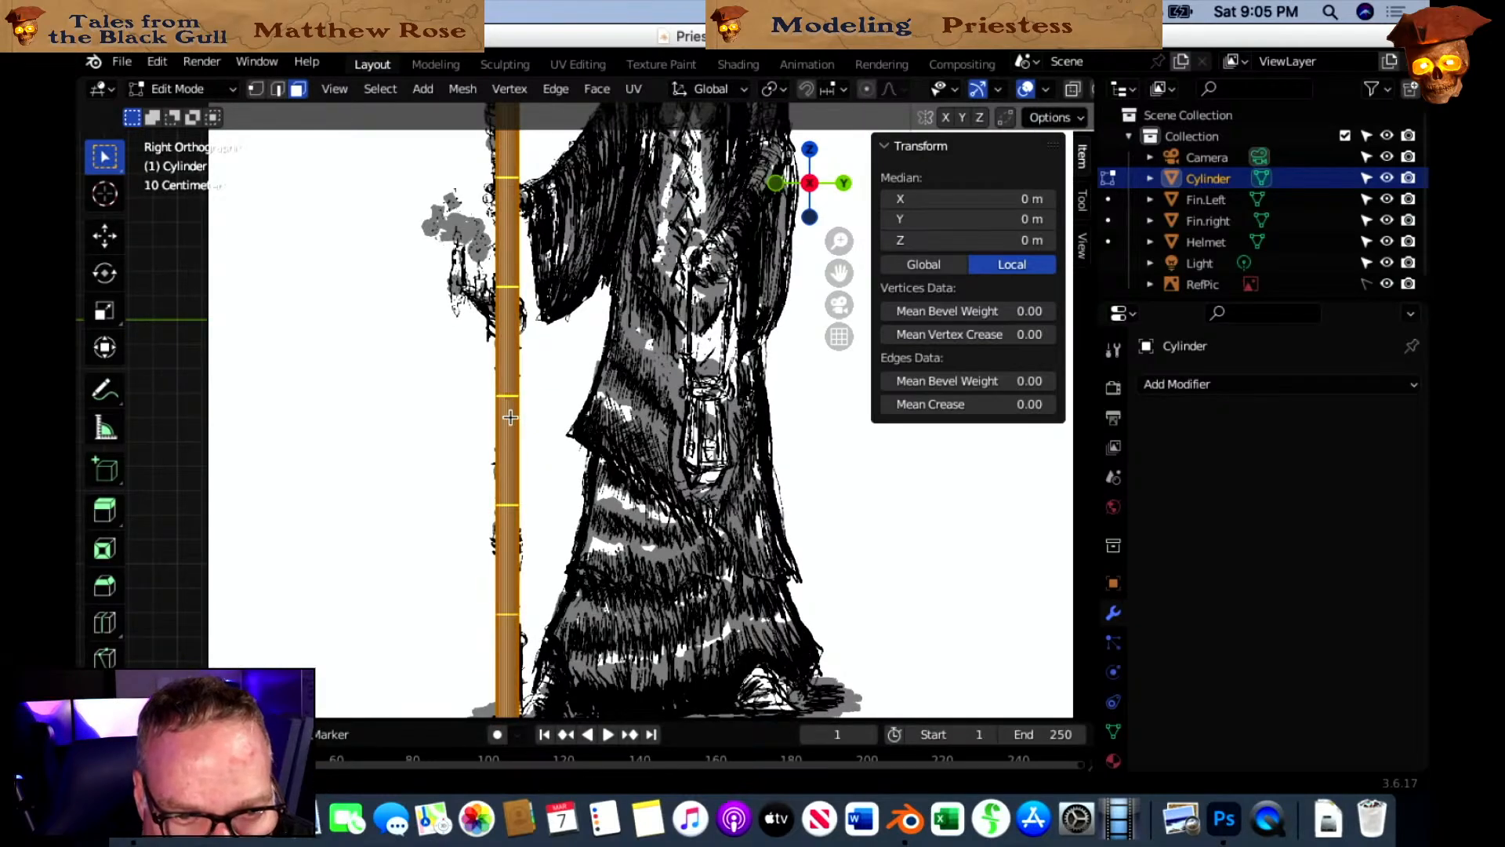
scroll(507, 416, up, 1)
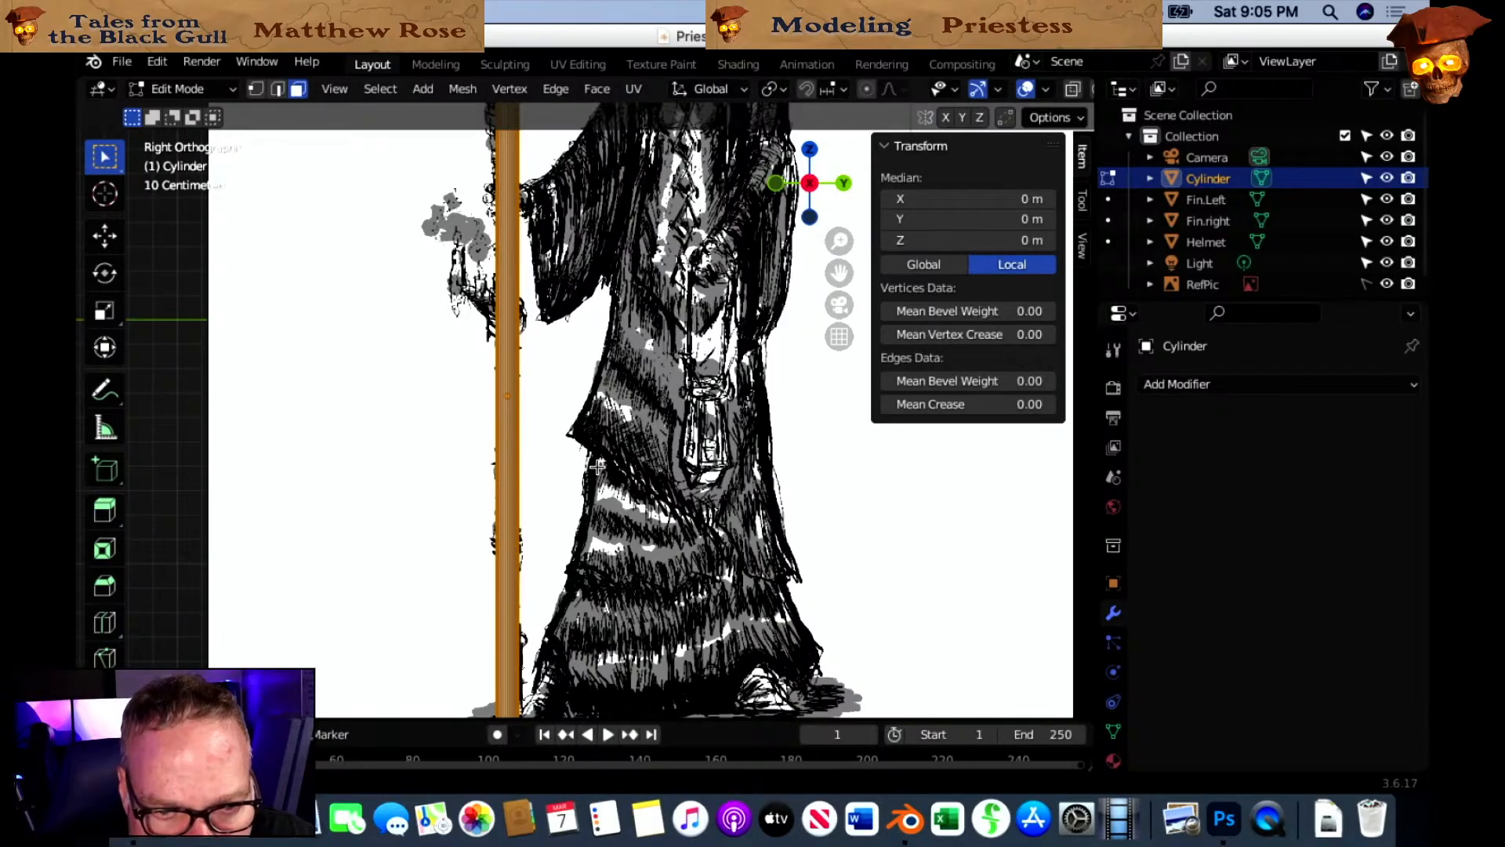
click(507, 414)
right_click(507, 414)
scroll(584, 460, down, 1)
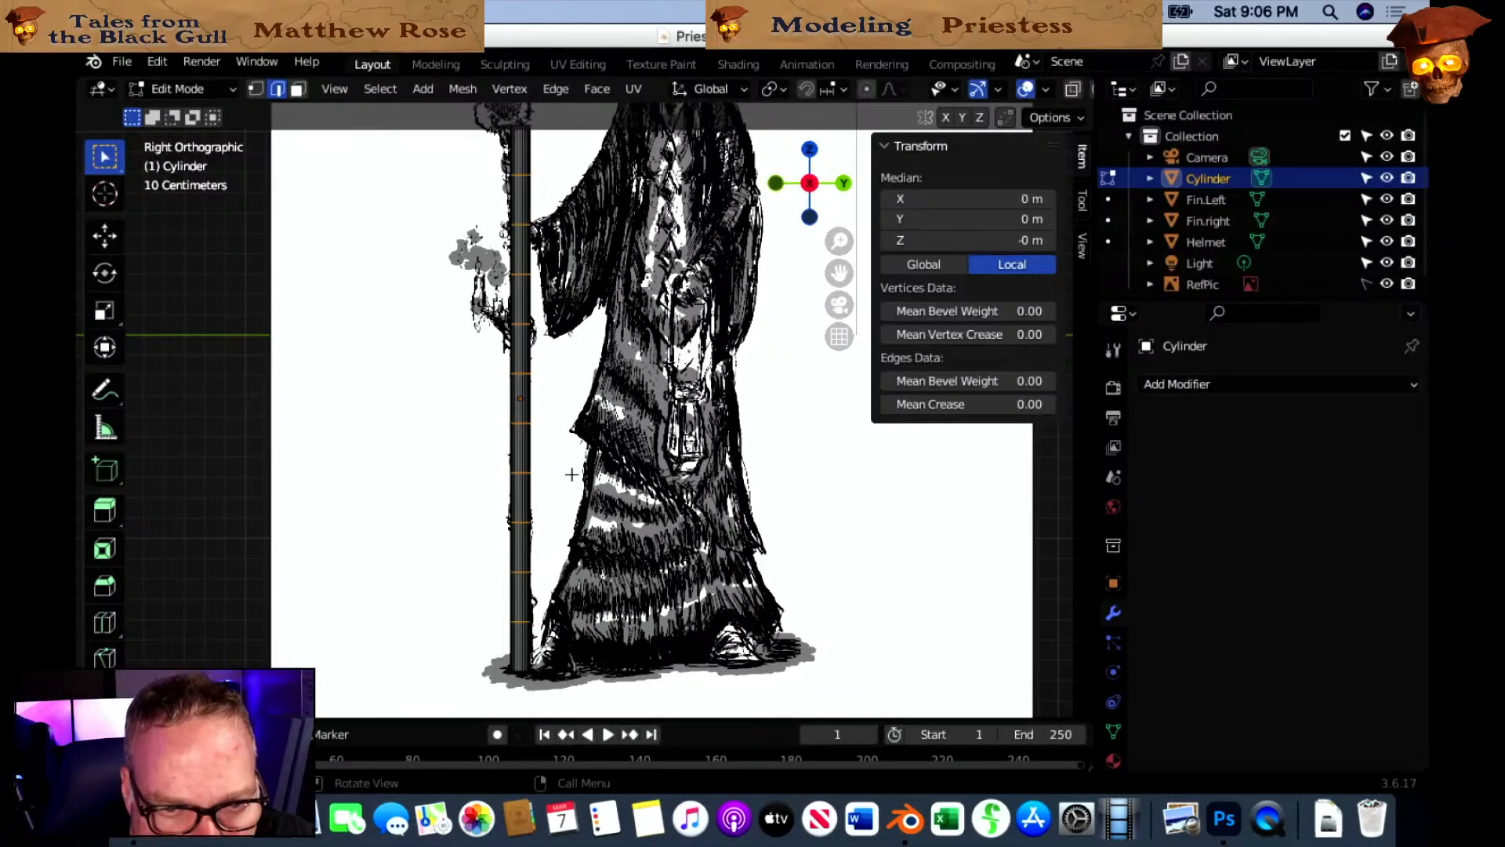
Turn on X-ray and switch to vertex selection, with the lower part of the shaft in close view.
scroll(571, 475, down, 3)
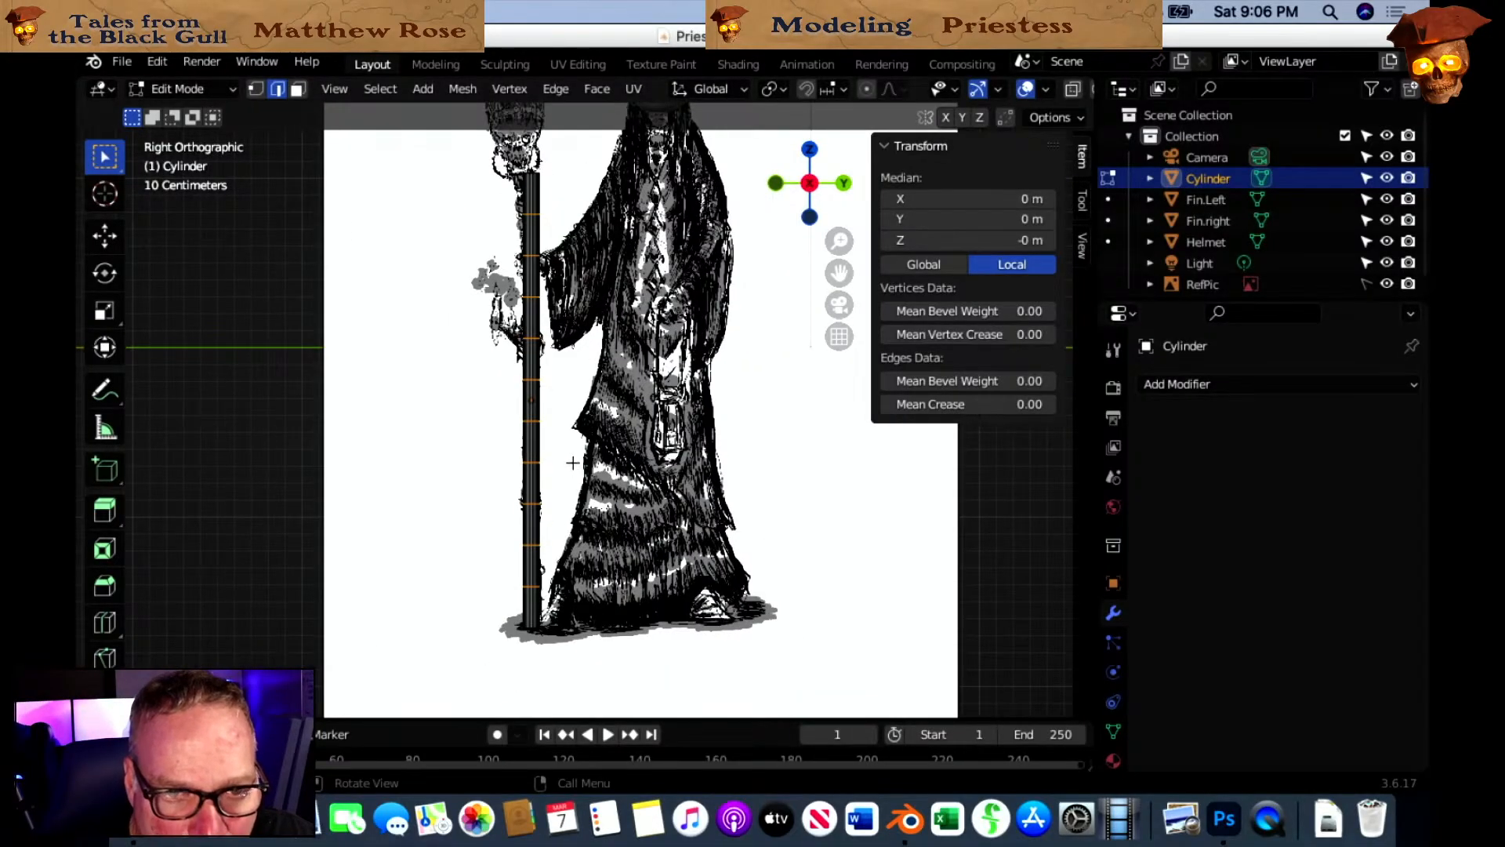
scroll(572, 463, up, 2)
scroll(577, 488, down, 4)
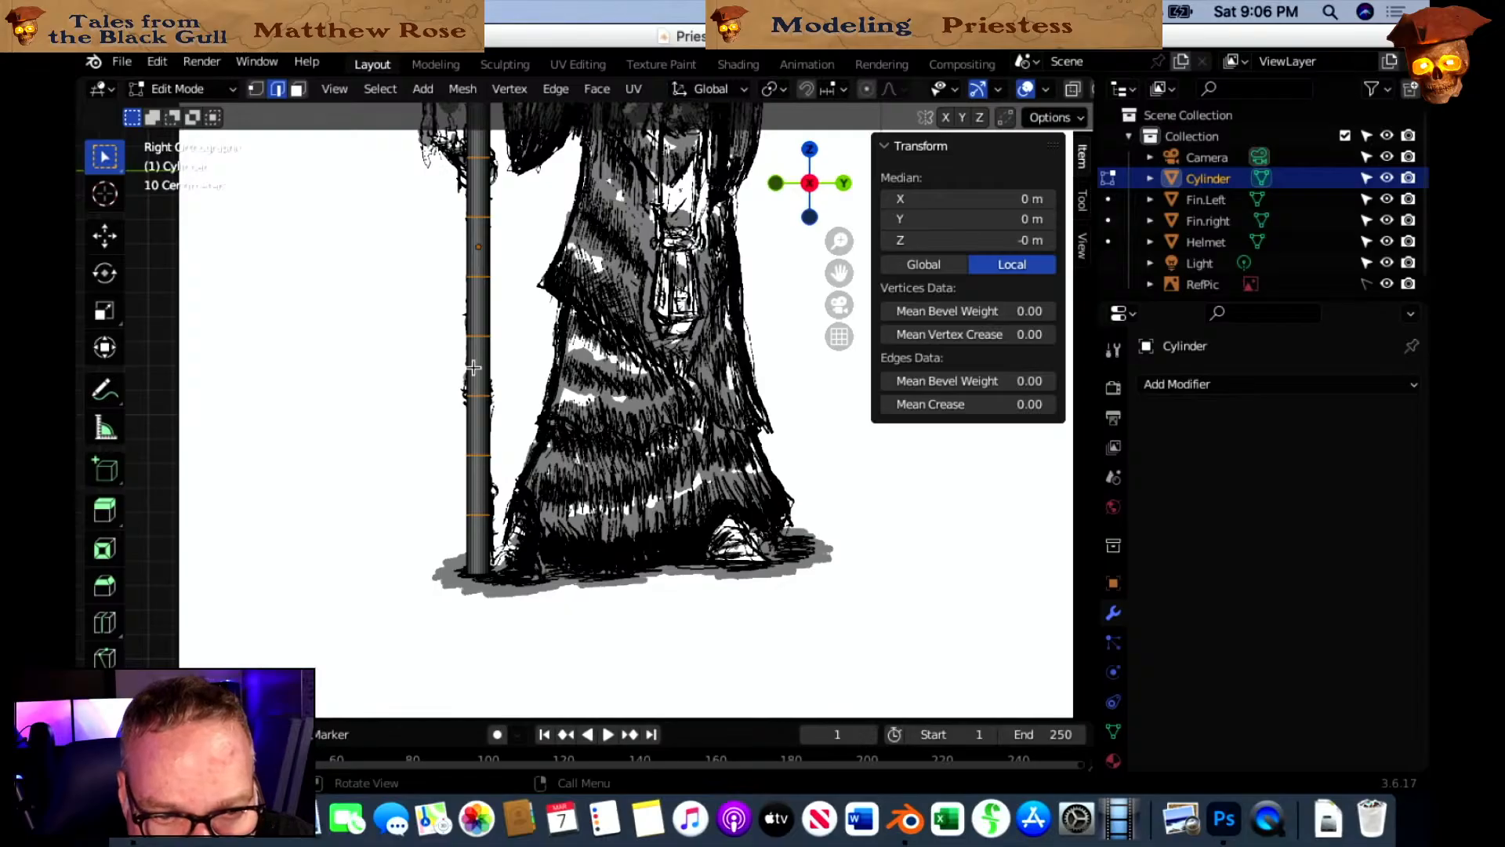
scroll(477, 369, down, 3)
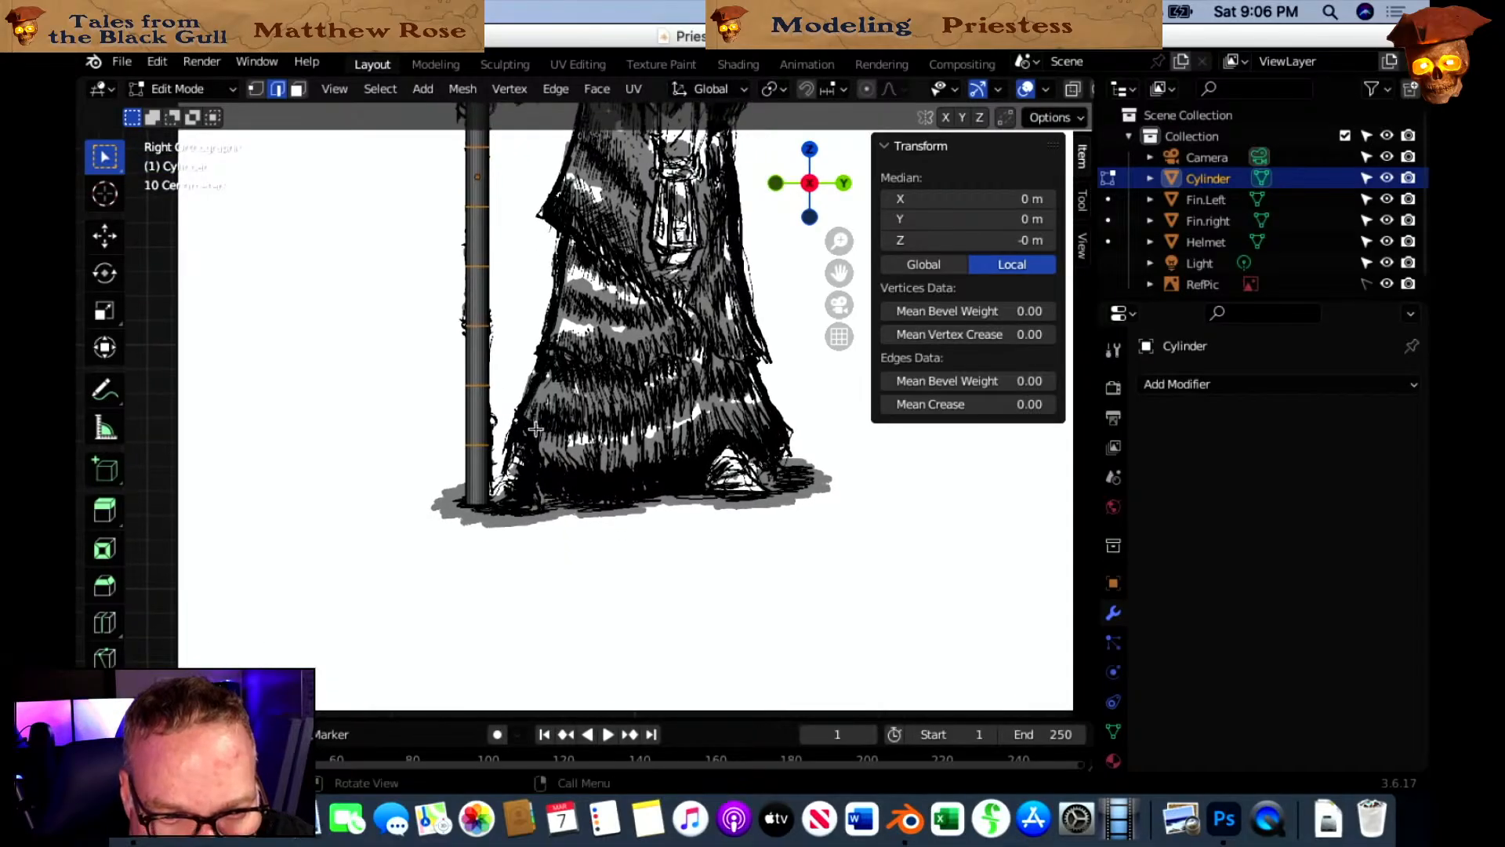
scroll(775, 190, up, 1)
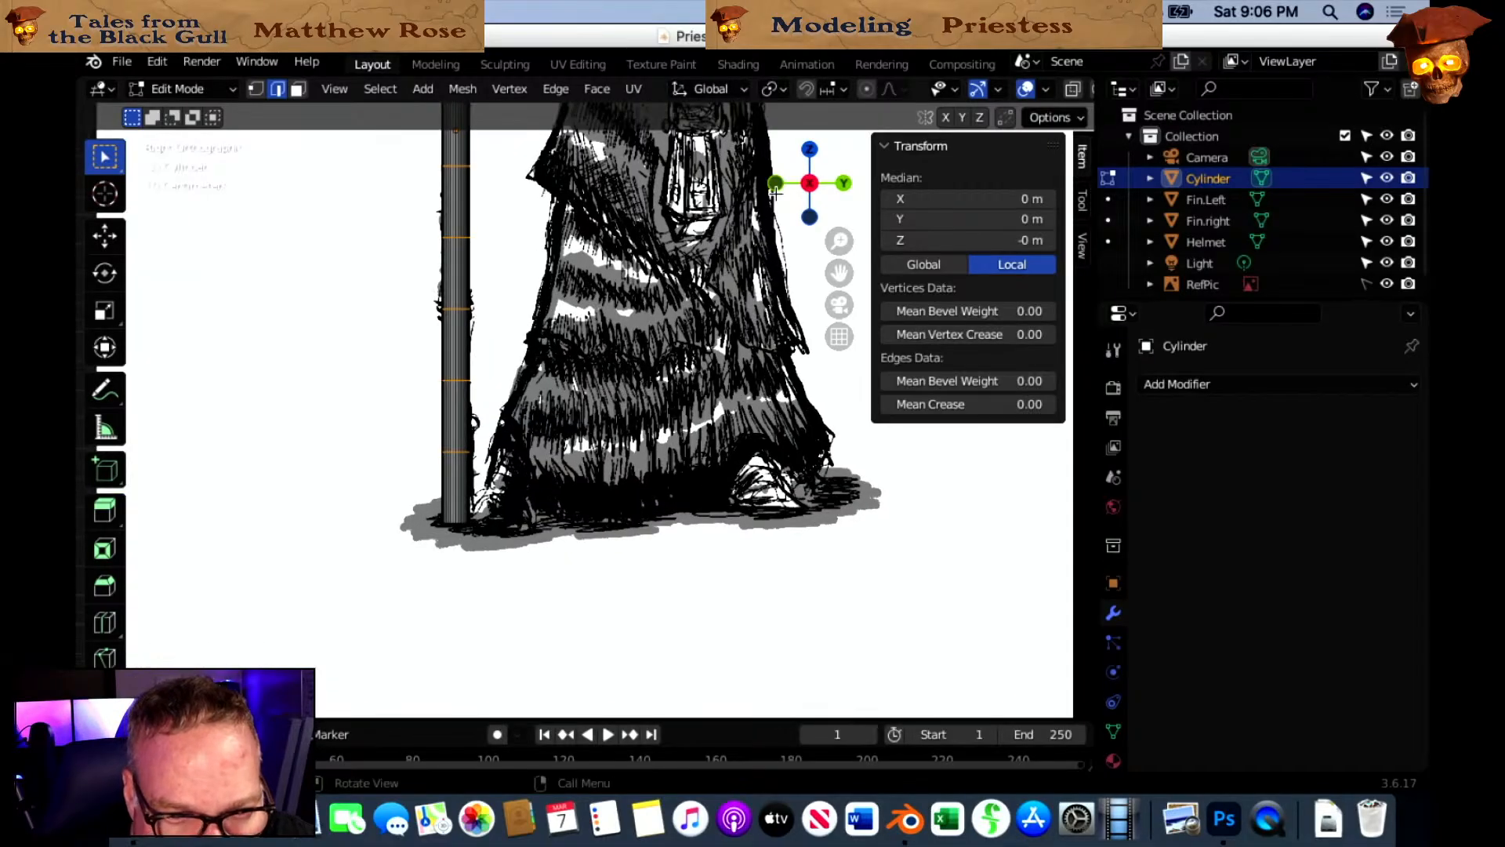
click(1073, 90)
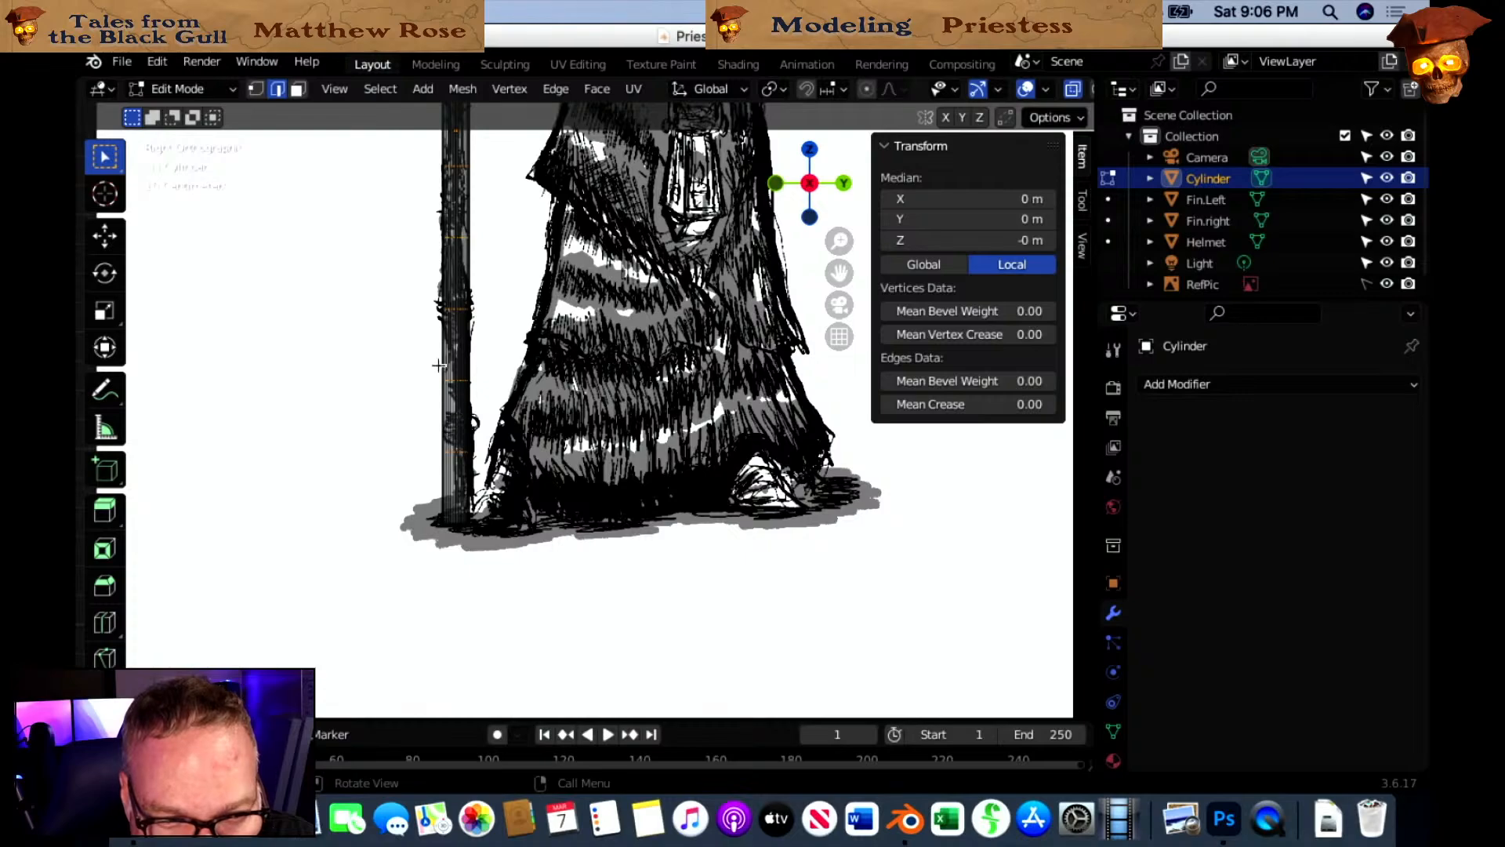
scroll(457, 425, up, 5)
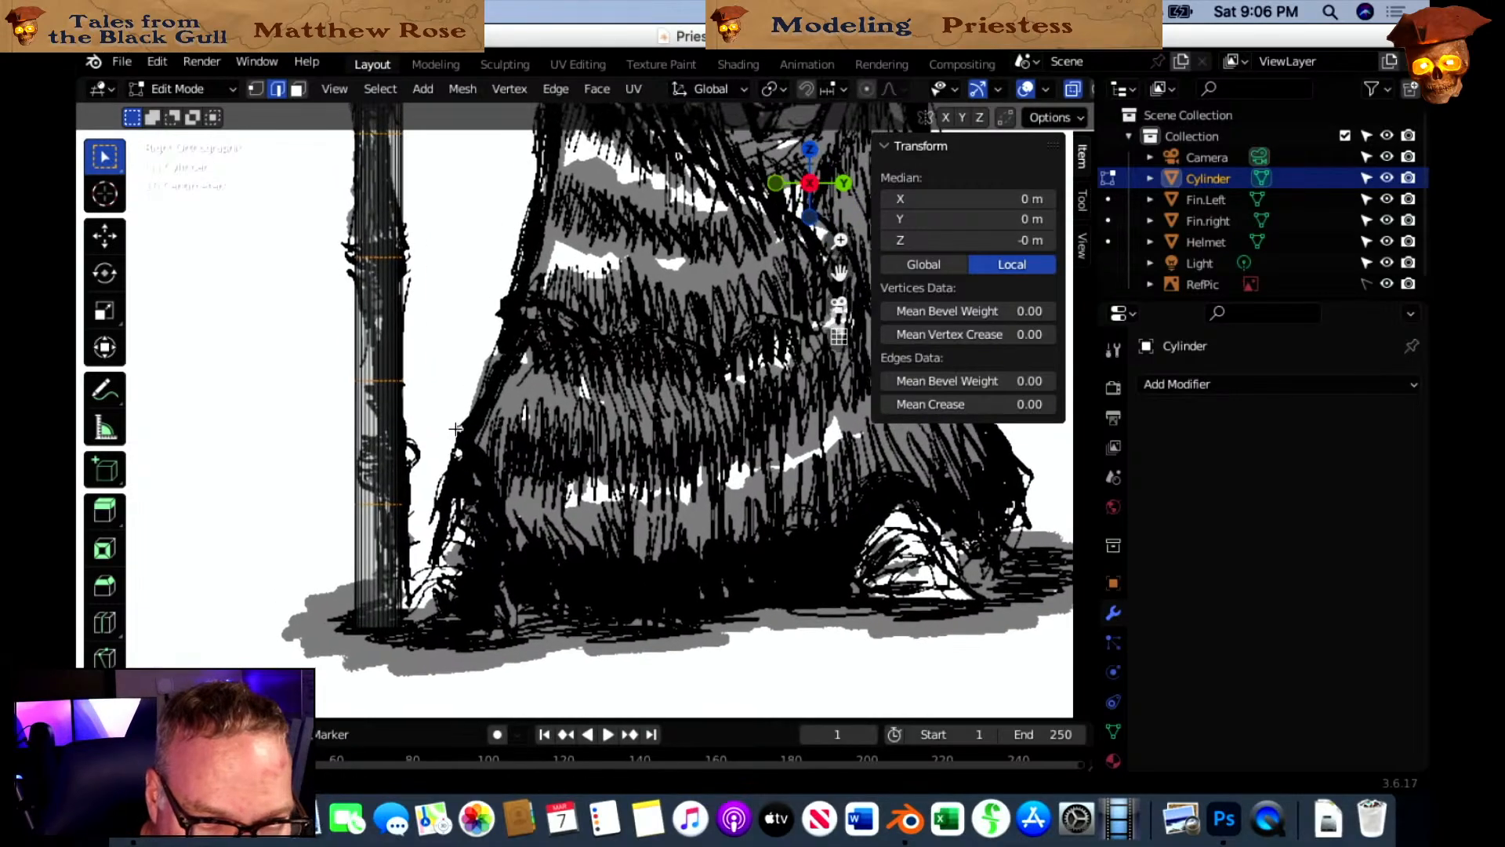
click(255, 89)
Widen the shaft's second-lowest loop to about 1.21 scale and narrow the lowest loop to follow the drawn staff.
drag(324, 353, 448, 409)
key(s)
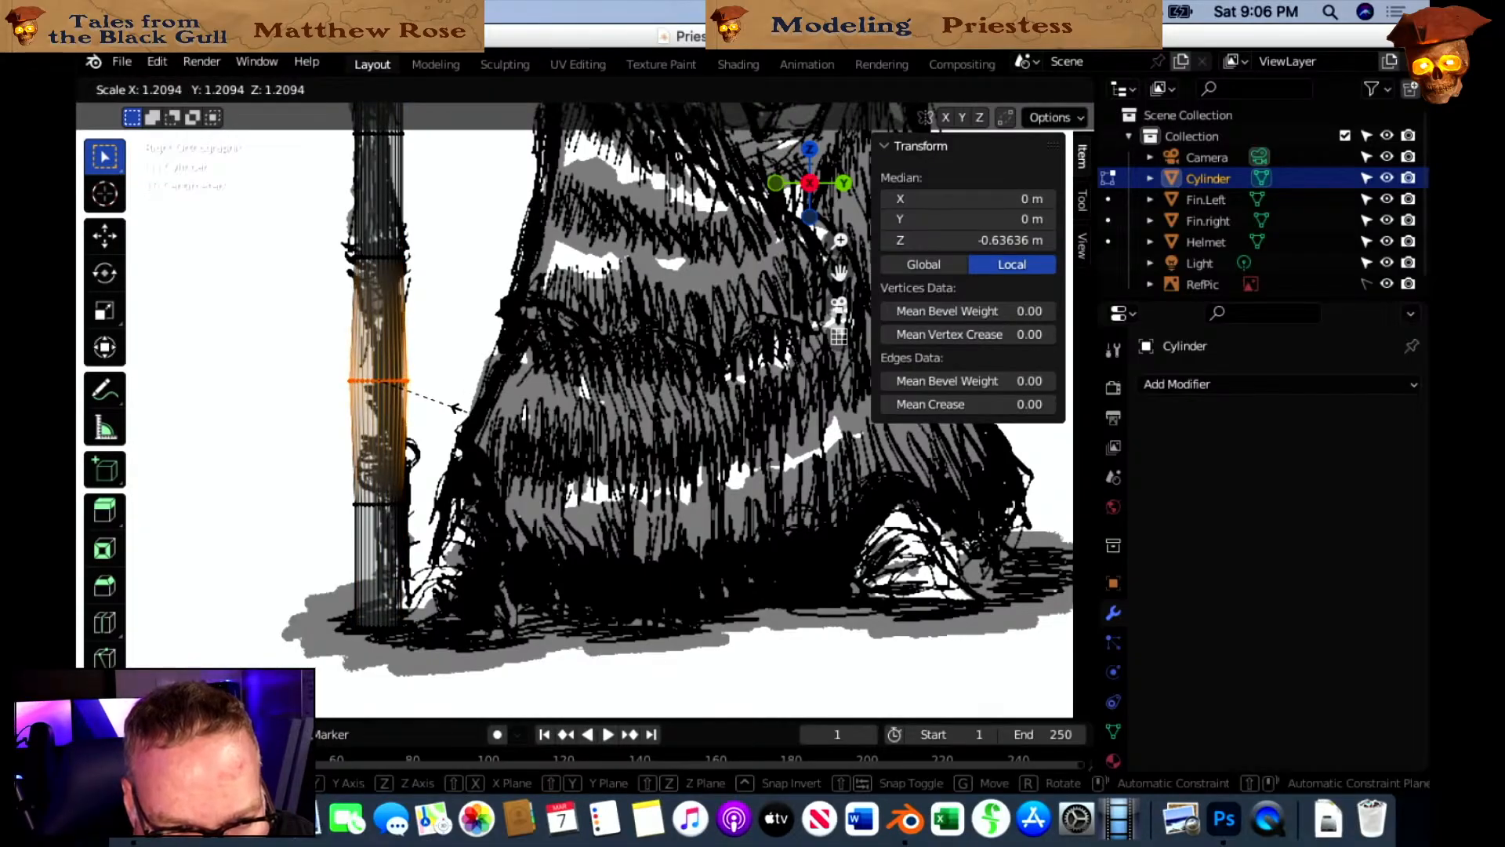
click(455, 407)
drag(329, 481, 424, 526)
key(s)
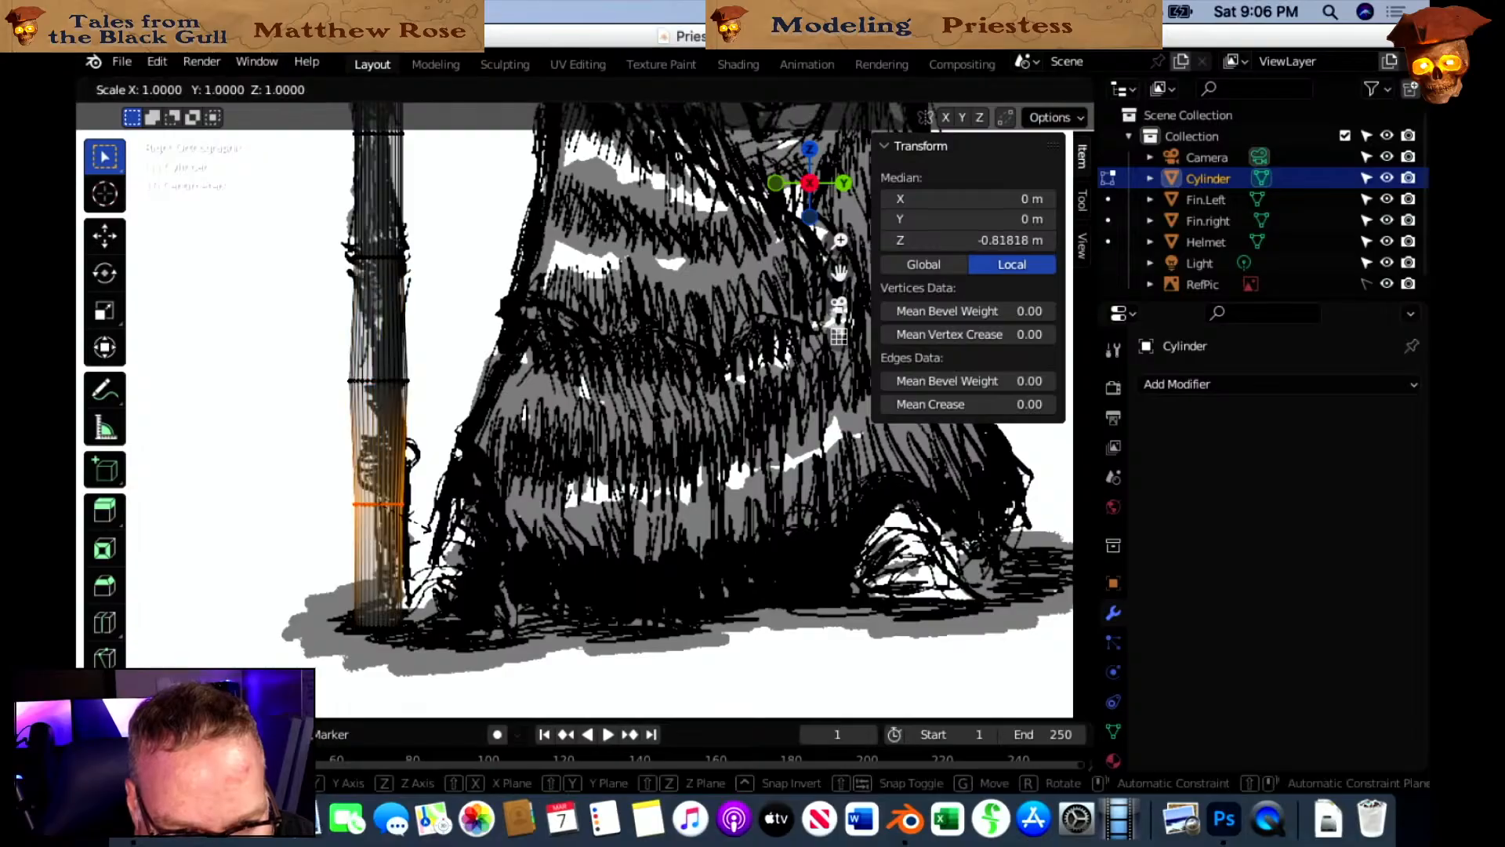
click(408, 519)
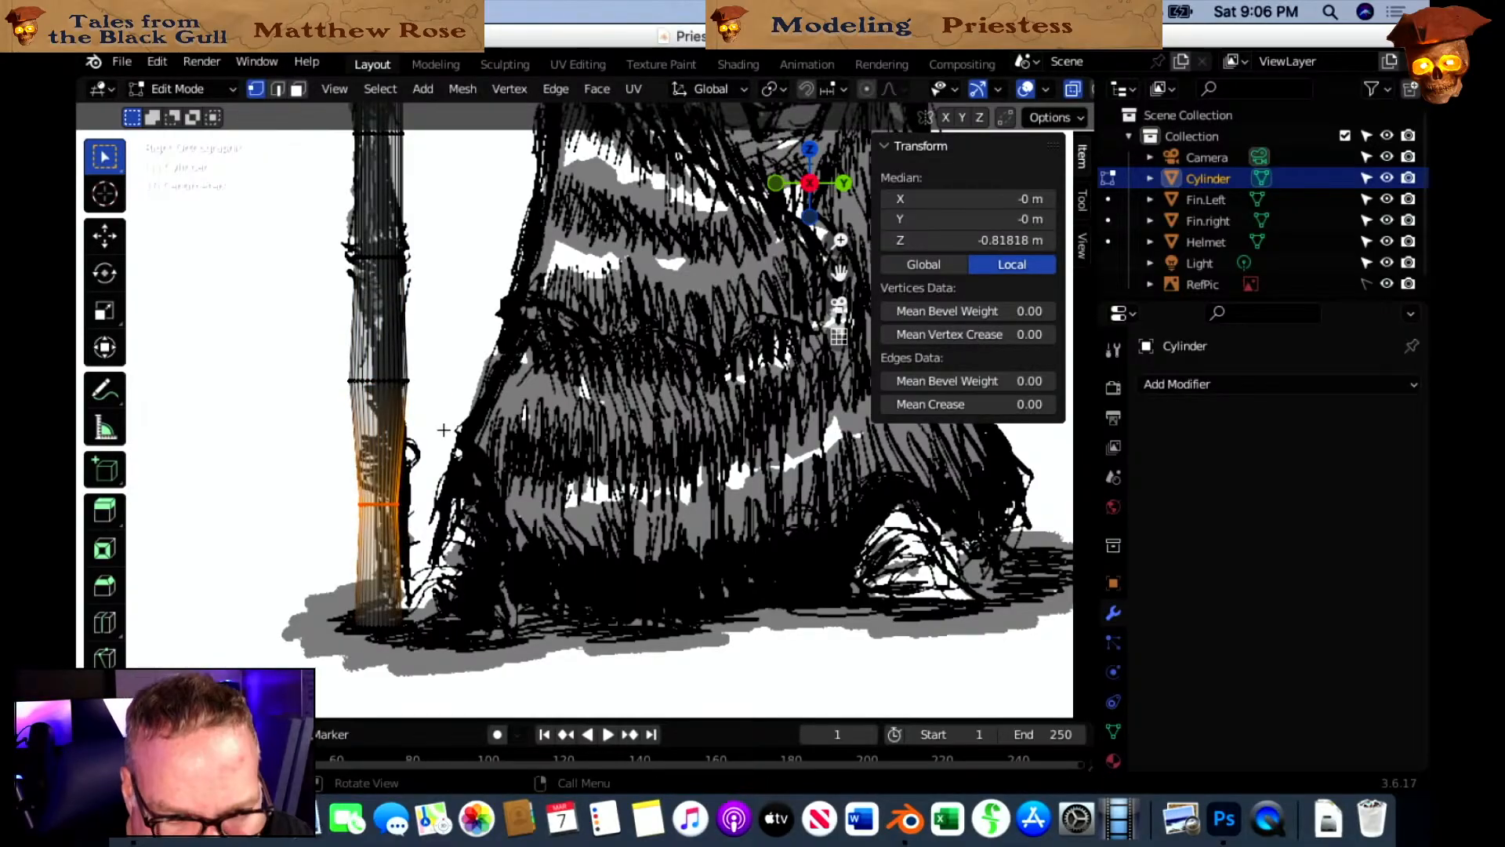
Scale the third loop from the shaft's bottom to fit the drawn knot, and clear the selection.
scroll(445, 434, up, 4)
shift+middle_drag(446, 434, 413, 511)
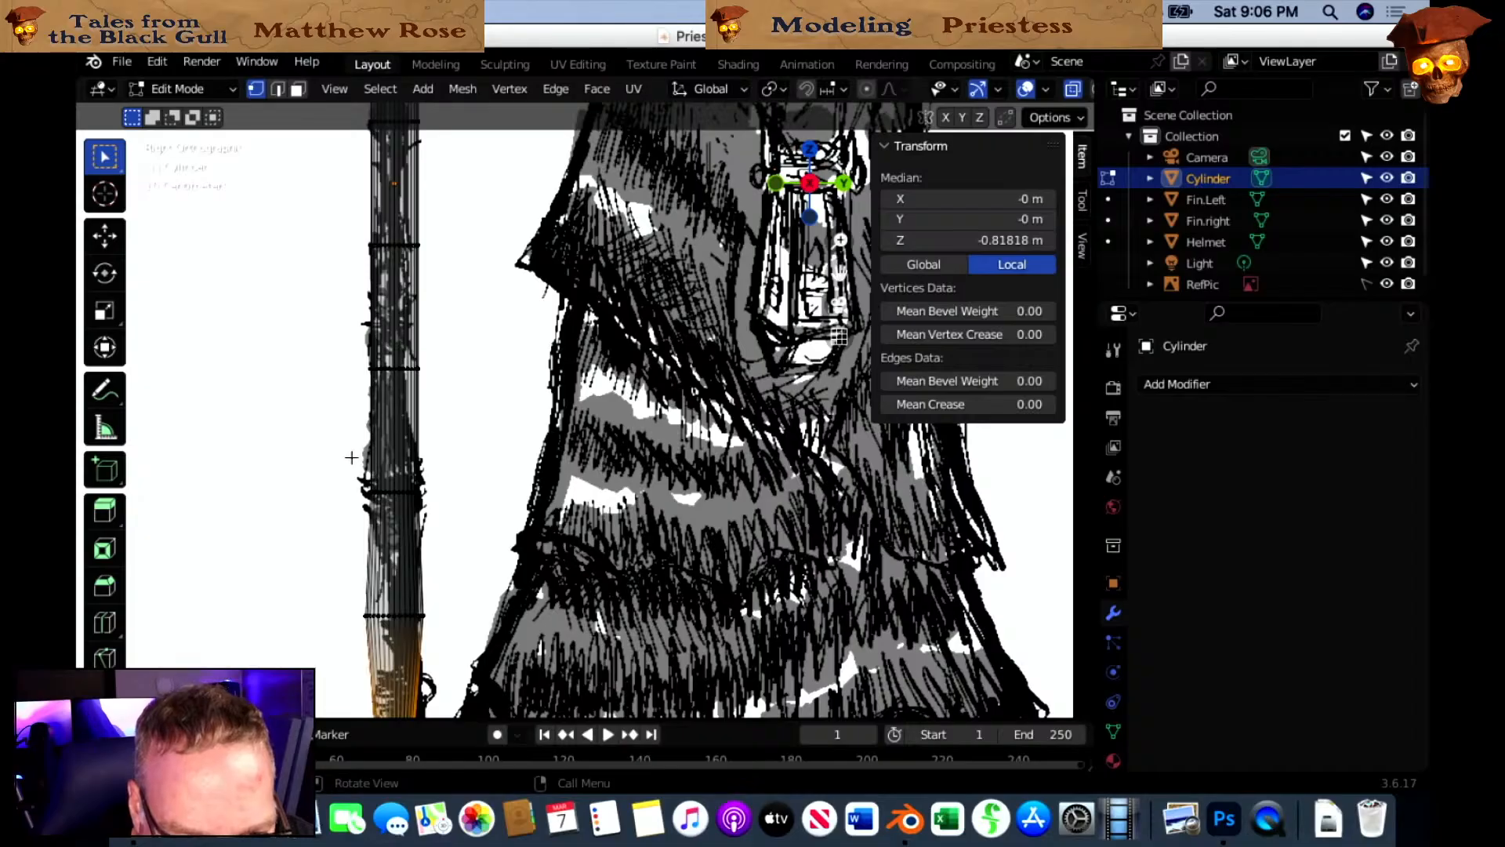
alt+click(450, 520)
key(s)
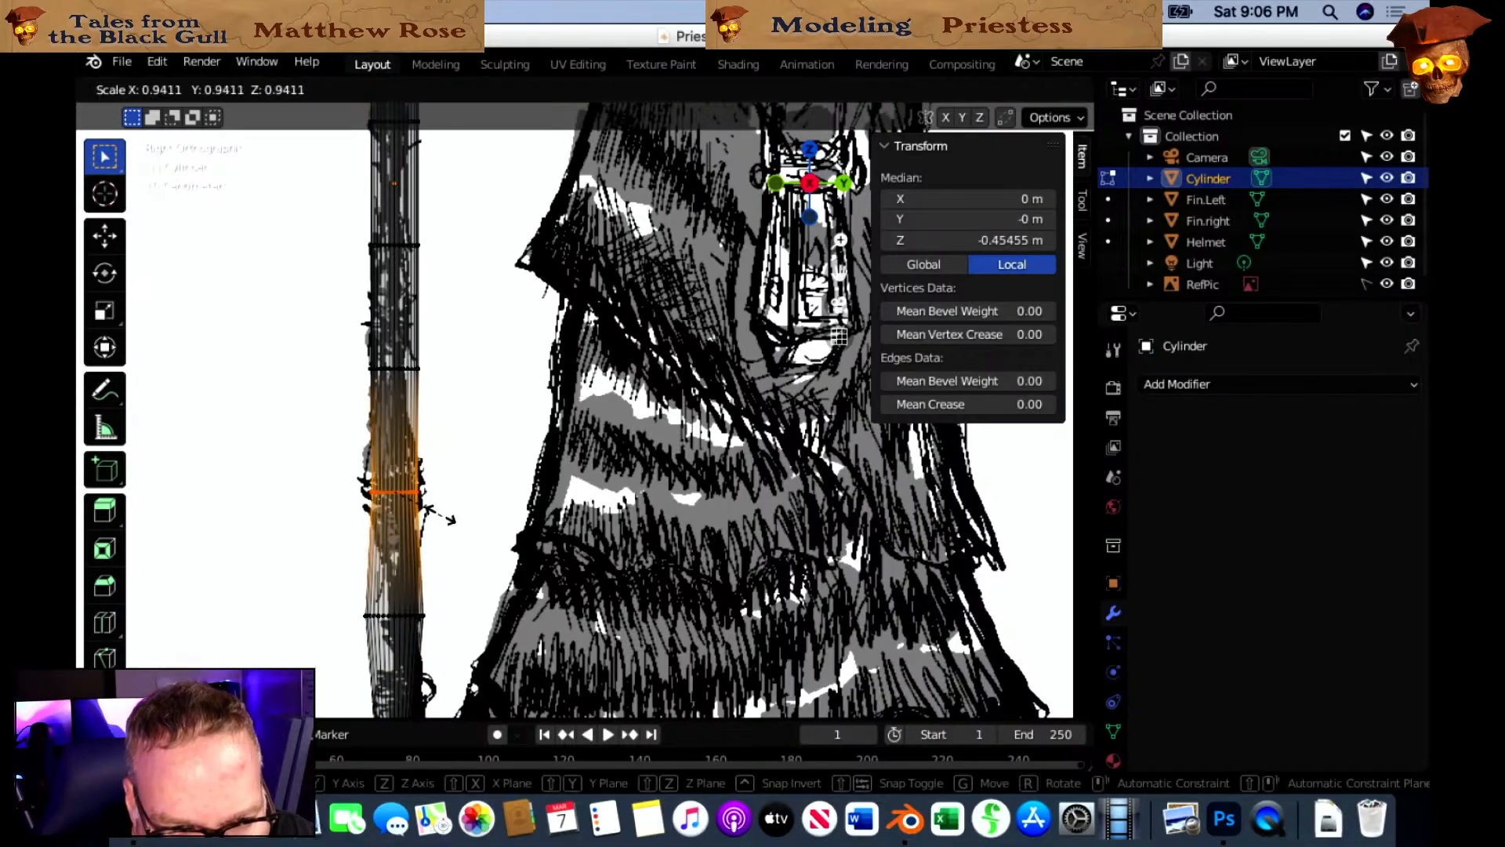
click(462, 461)
click(474, 440)
Narrow the fourth loop from the shaft's bottom to match the drawn outline.
mouse_move(474, 439)
shift+middle_down()
mouse_move(484, 561)
mouse_move(470, 549)
shift+middle_up()
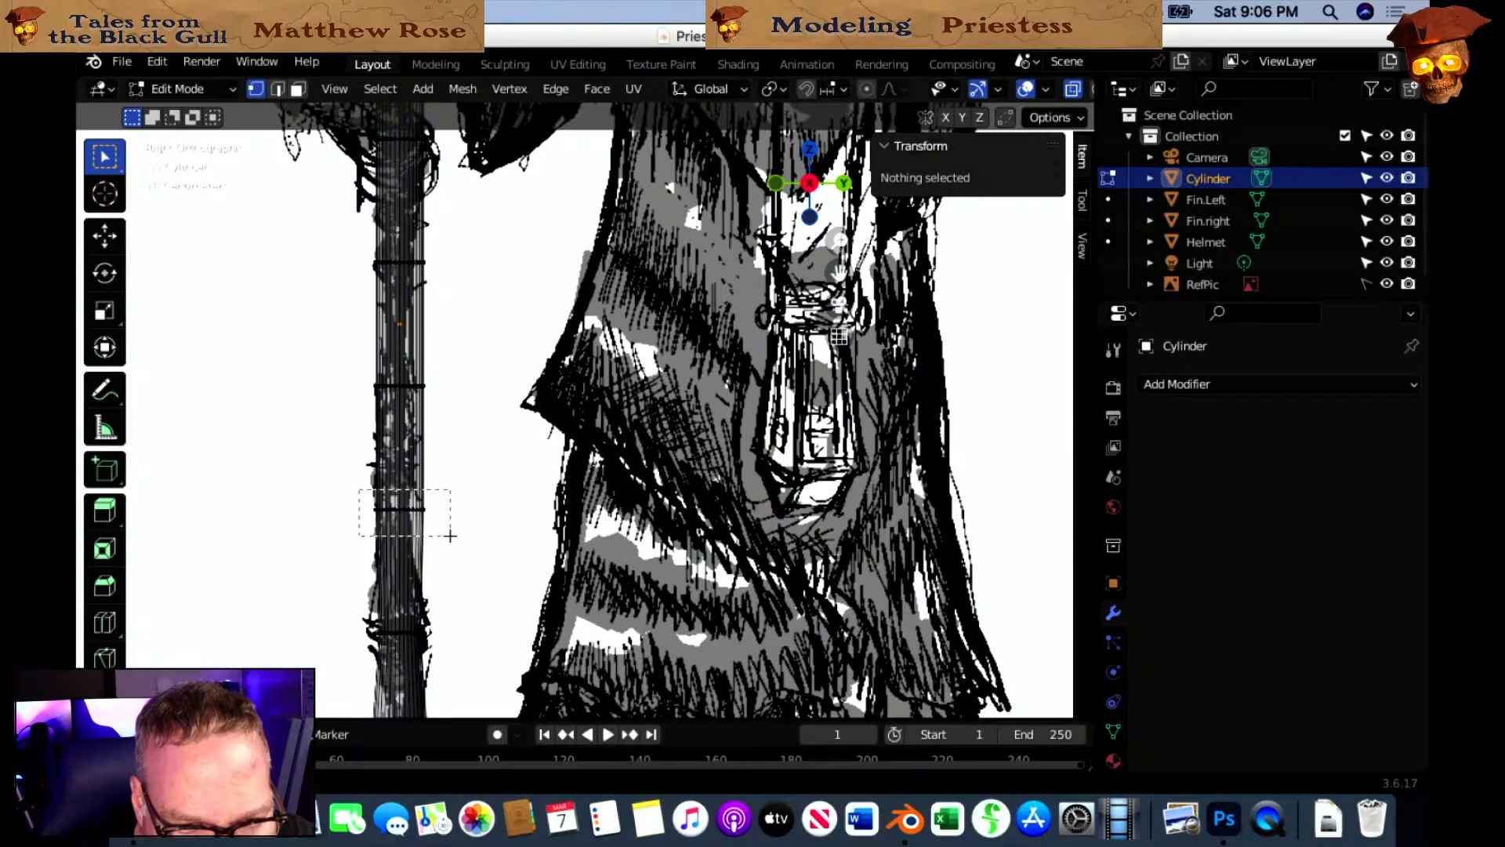
alt+click(436, 528)
key(s)
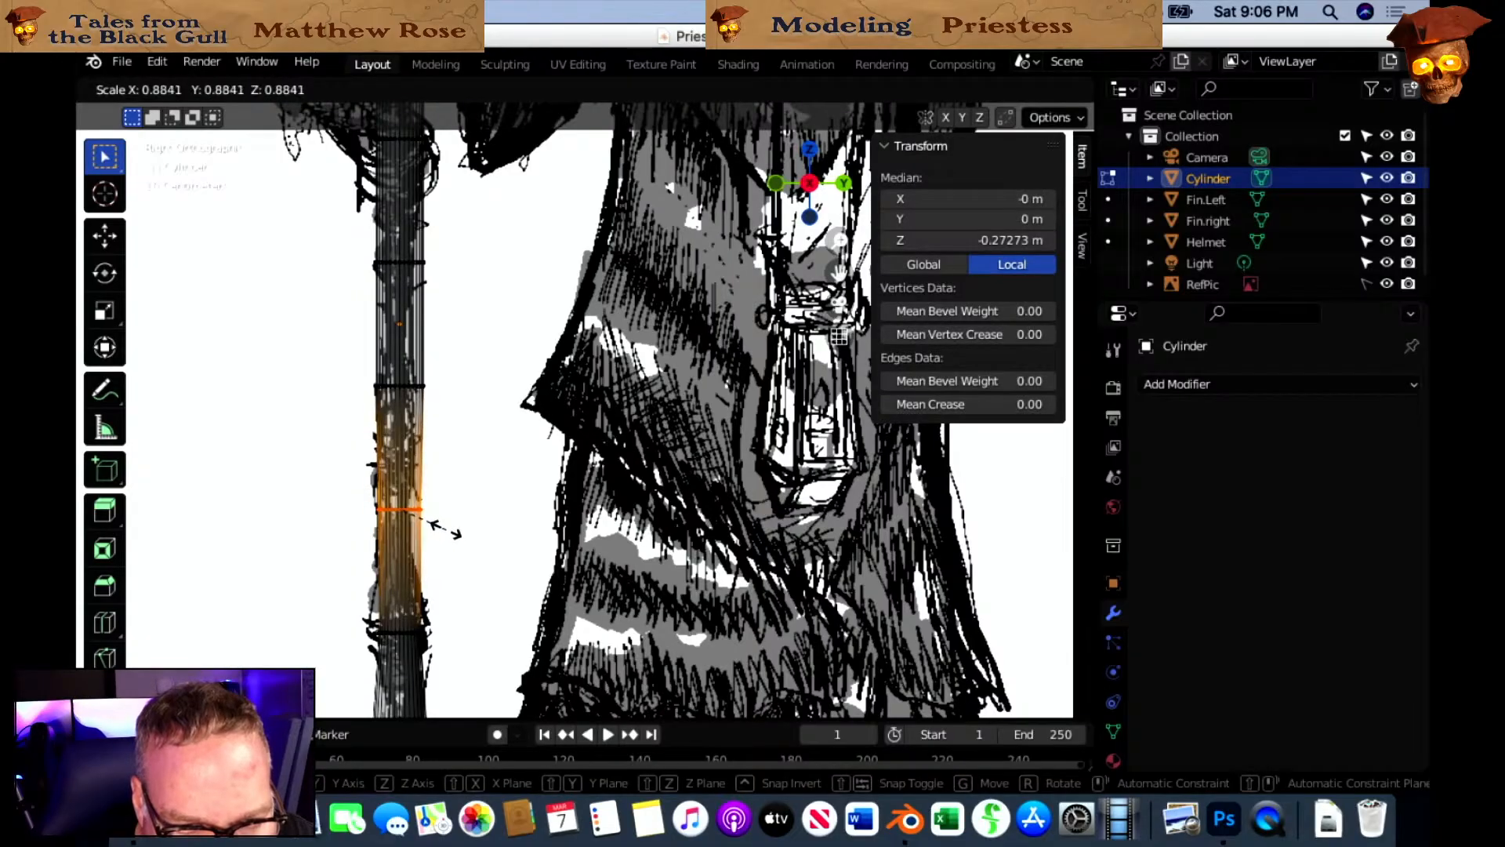
click(437, 528)
Fit the fifth loop from the bottom to the drawn width and lower it along Z to about -0.153 m.
shift+middle_drag(460, 426, 458, 539)
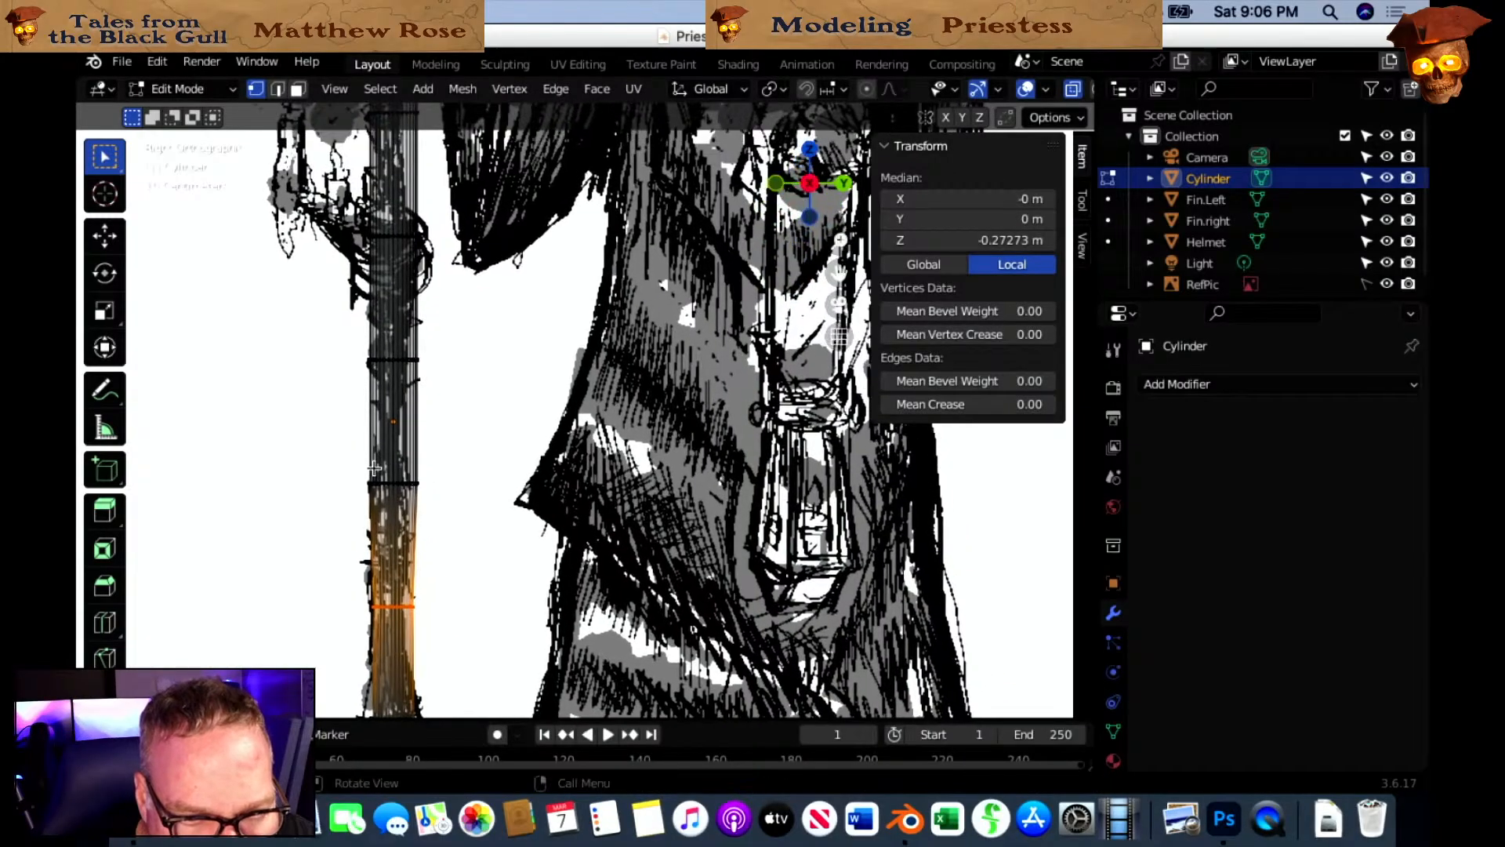
alt+click(459, 509)
key(s)
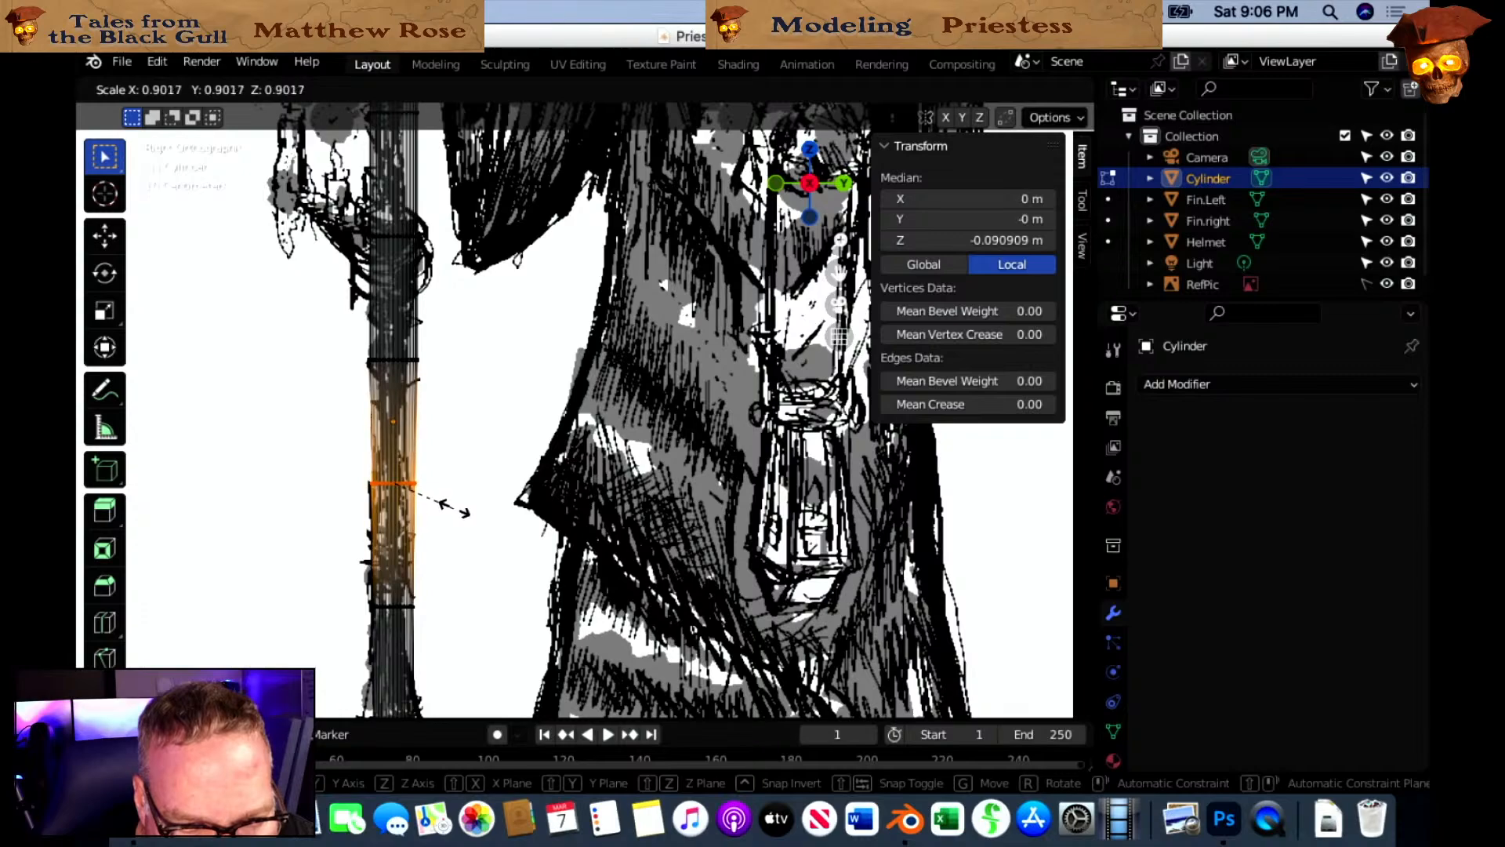
click(457, 510)
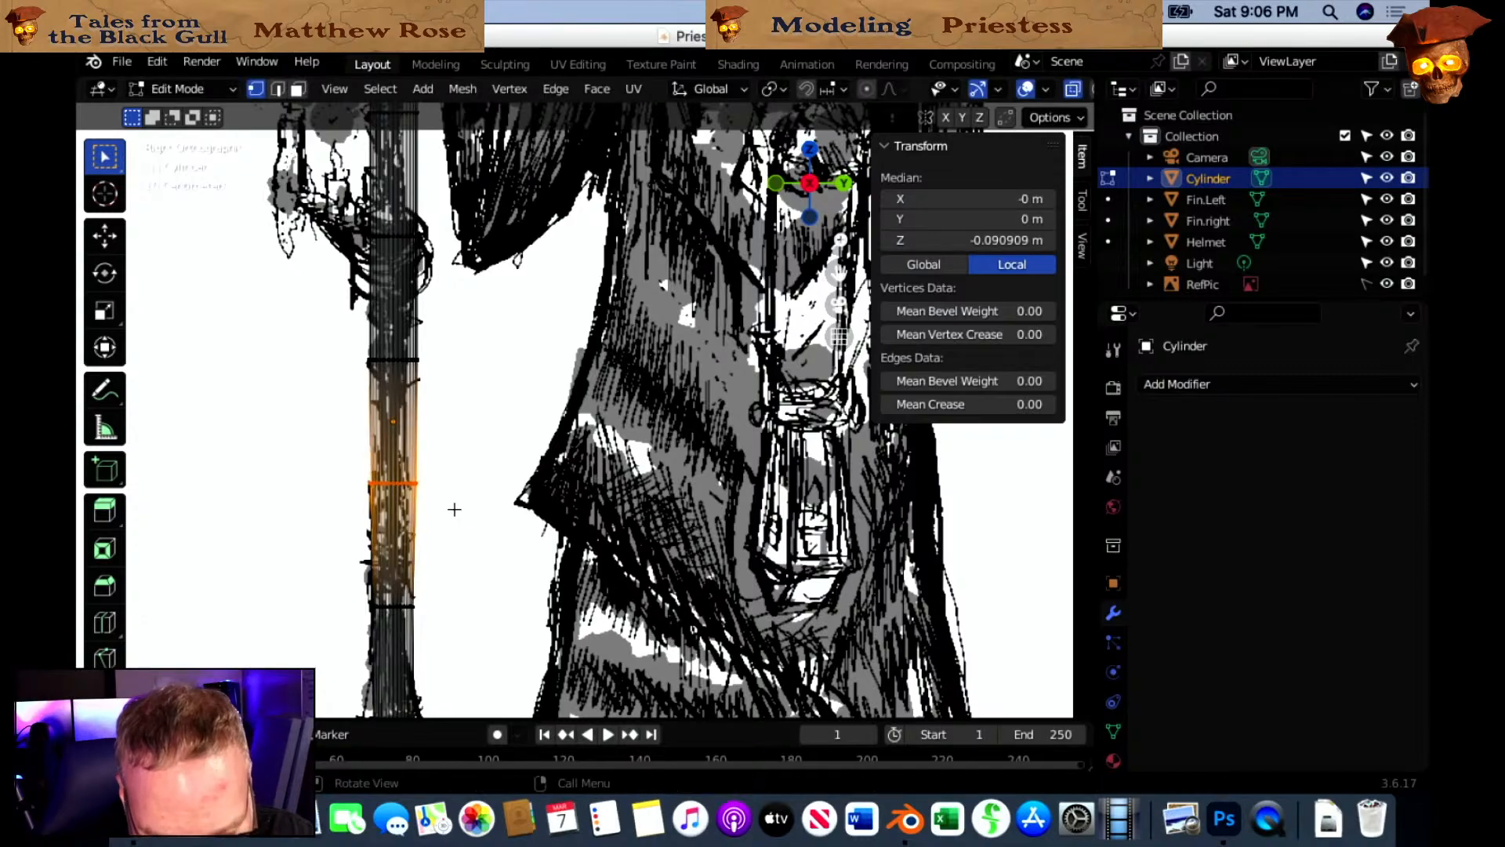
key(g)
key(z)
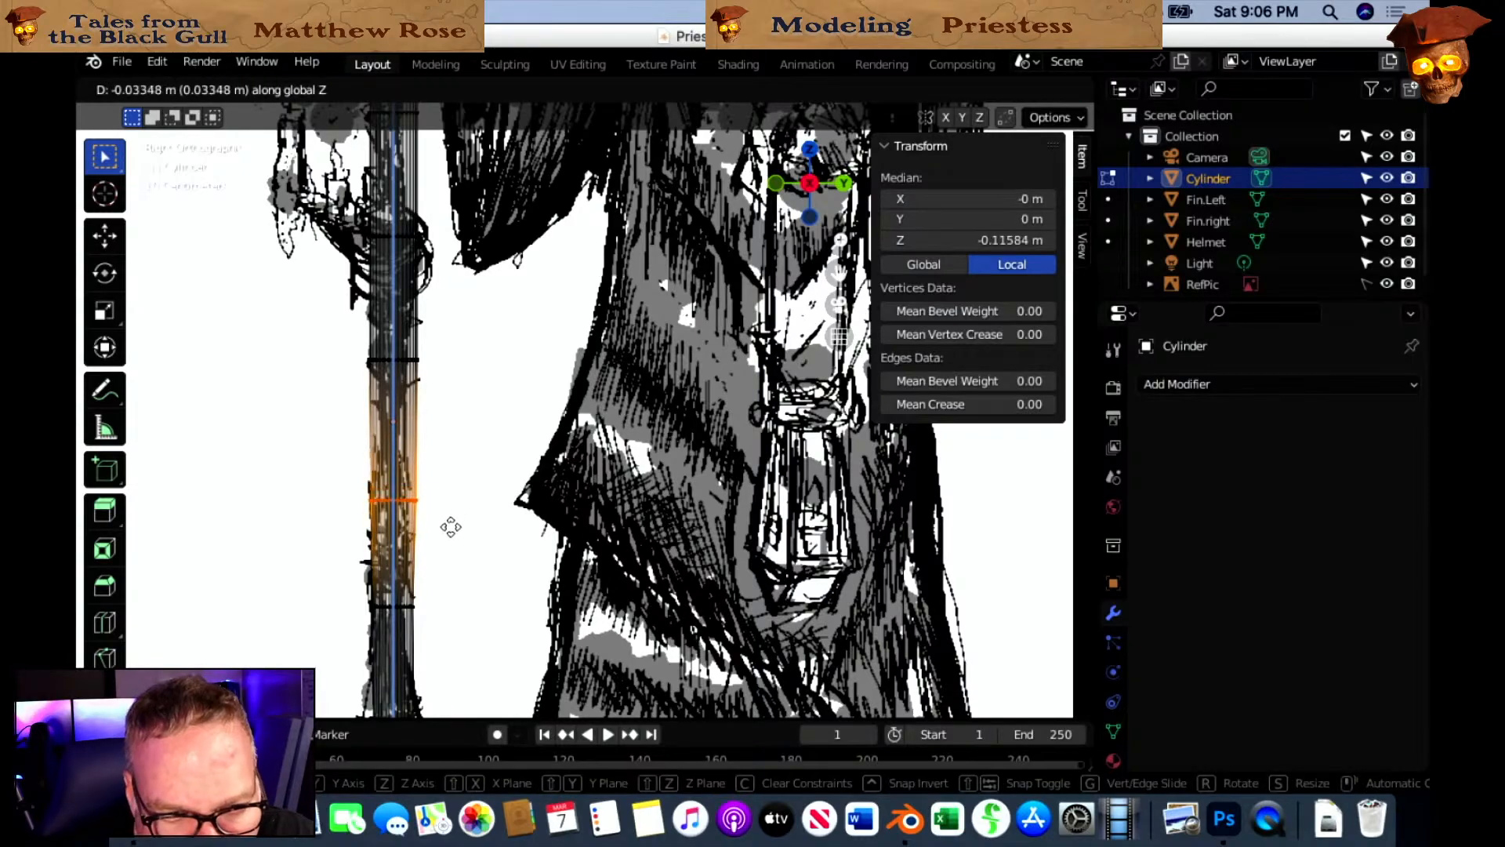
click(446, 553)
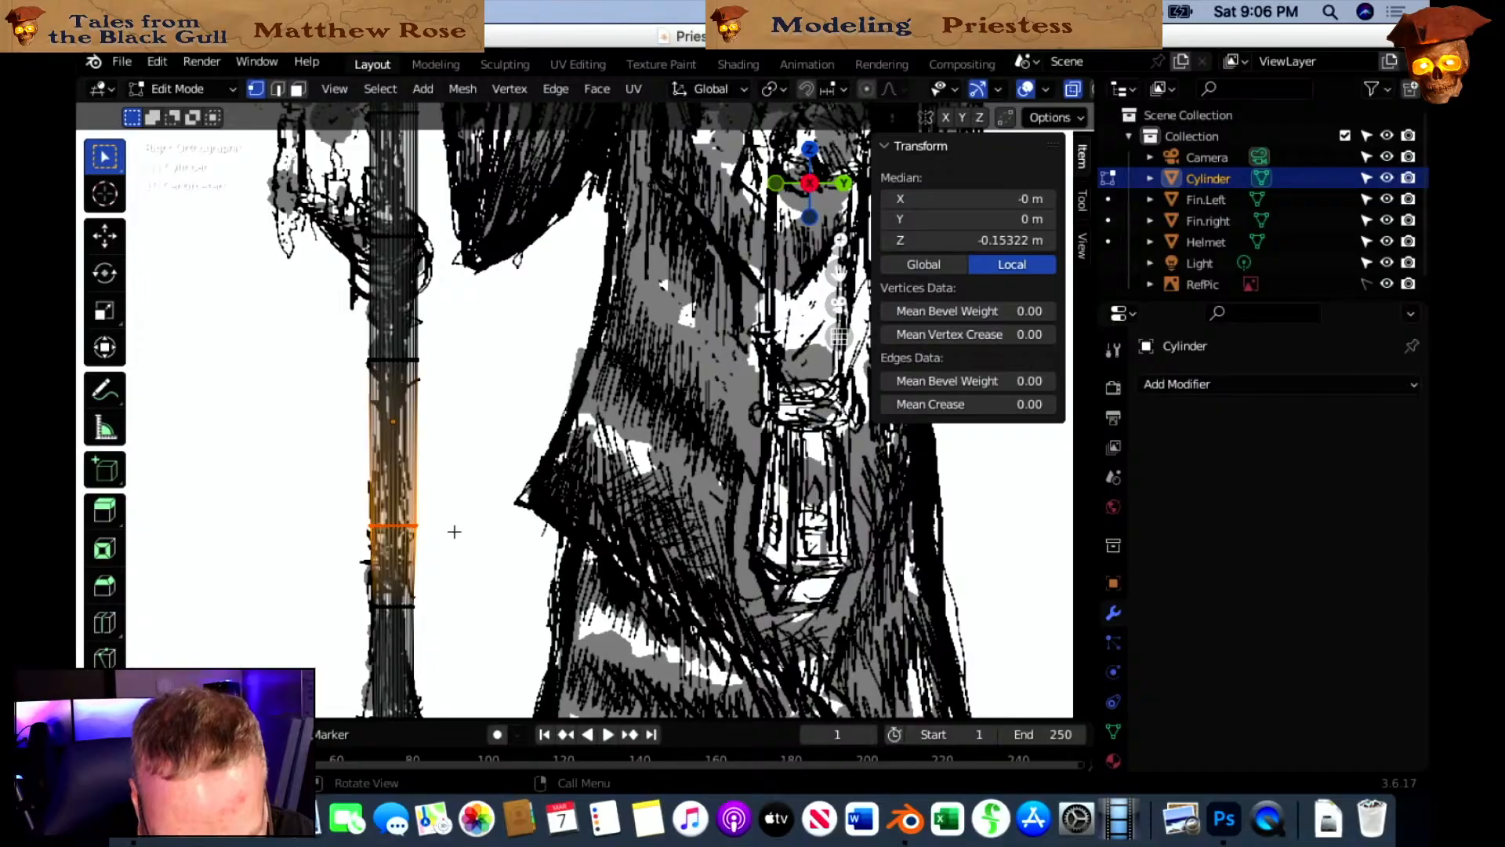
Narrow the sixth and seventh loops from the bottom, below and at the candle holder, to the drawn shaft's width.
alt+click(443, 383)
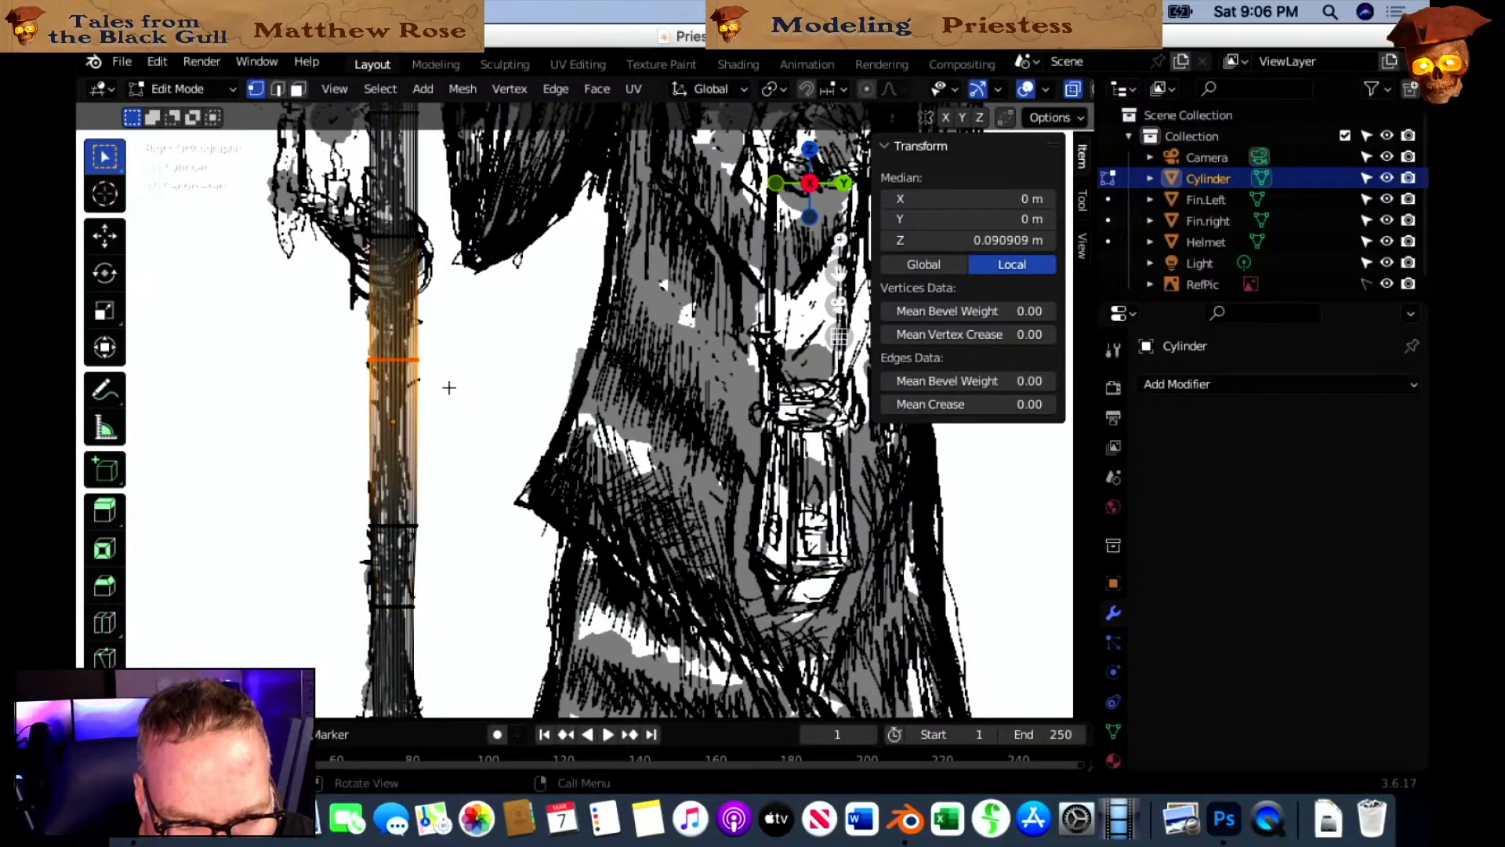
key(s)
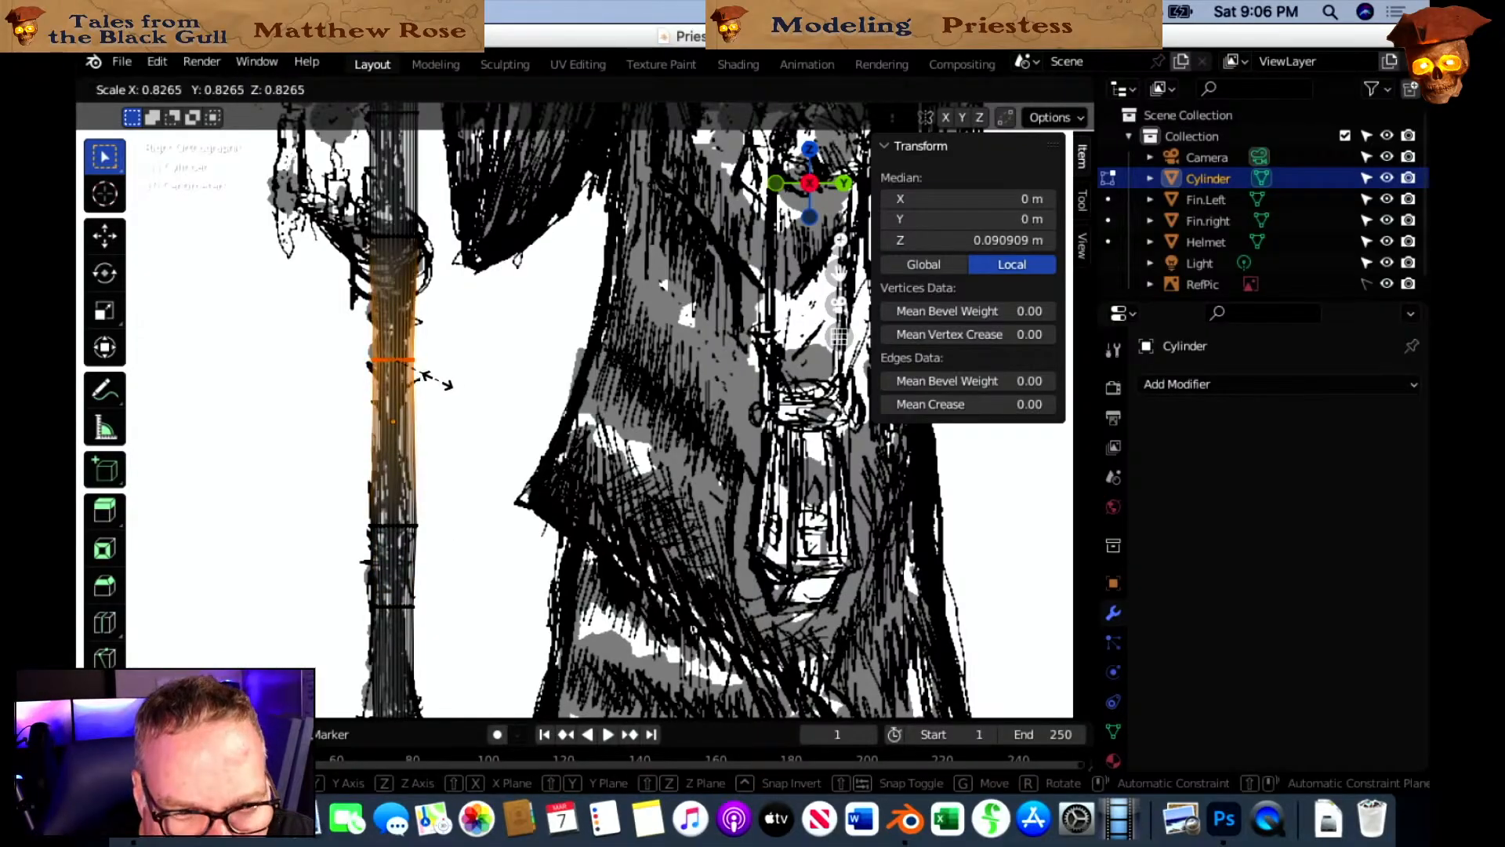
click(440, 360)
shift+middle_drag(439, 359, 469, 549)
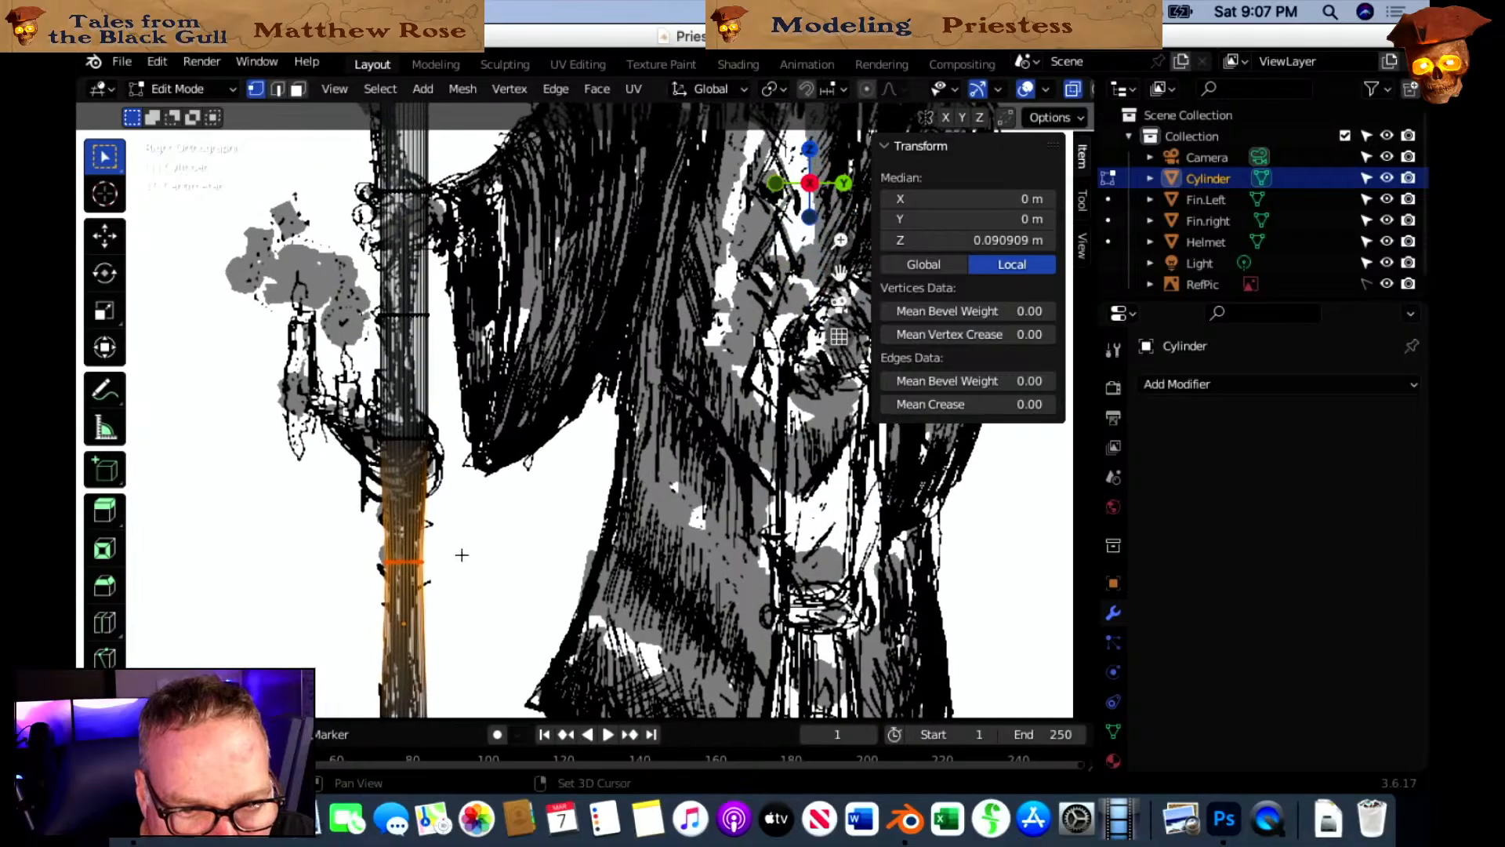
alt+click(454, 470)
key(s)
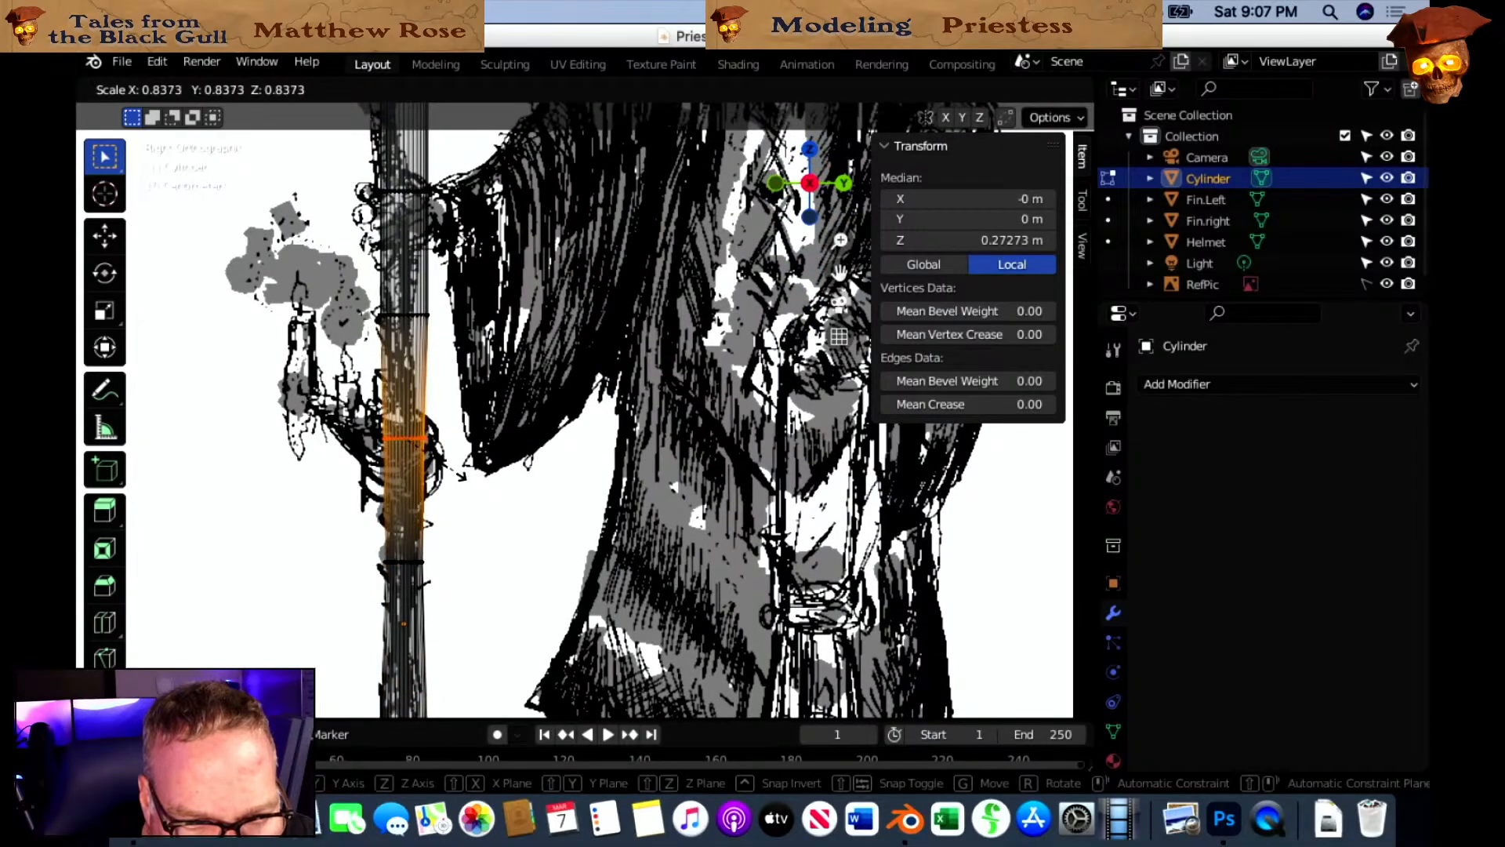
click(453, 468)
Narrow the eighth loop from the bottom, just above the candle holder, to about 0.82 scale.
shift+middle_drag(501, 530, 470, 638)
shift+middle_drag(511, 551, 518, 633)
alt+click(407, 531)
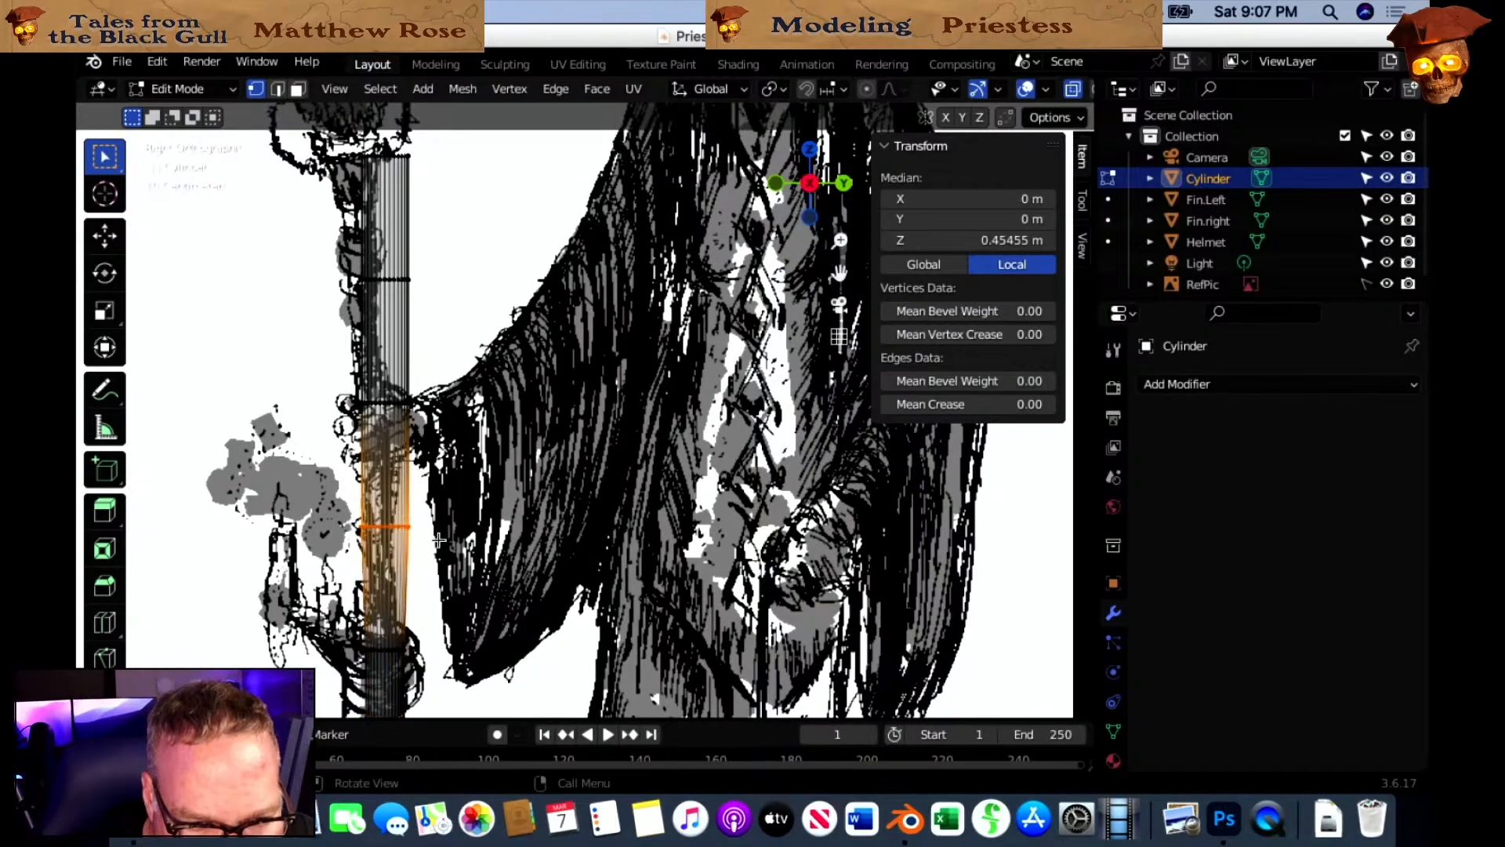
key(s)
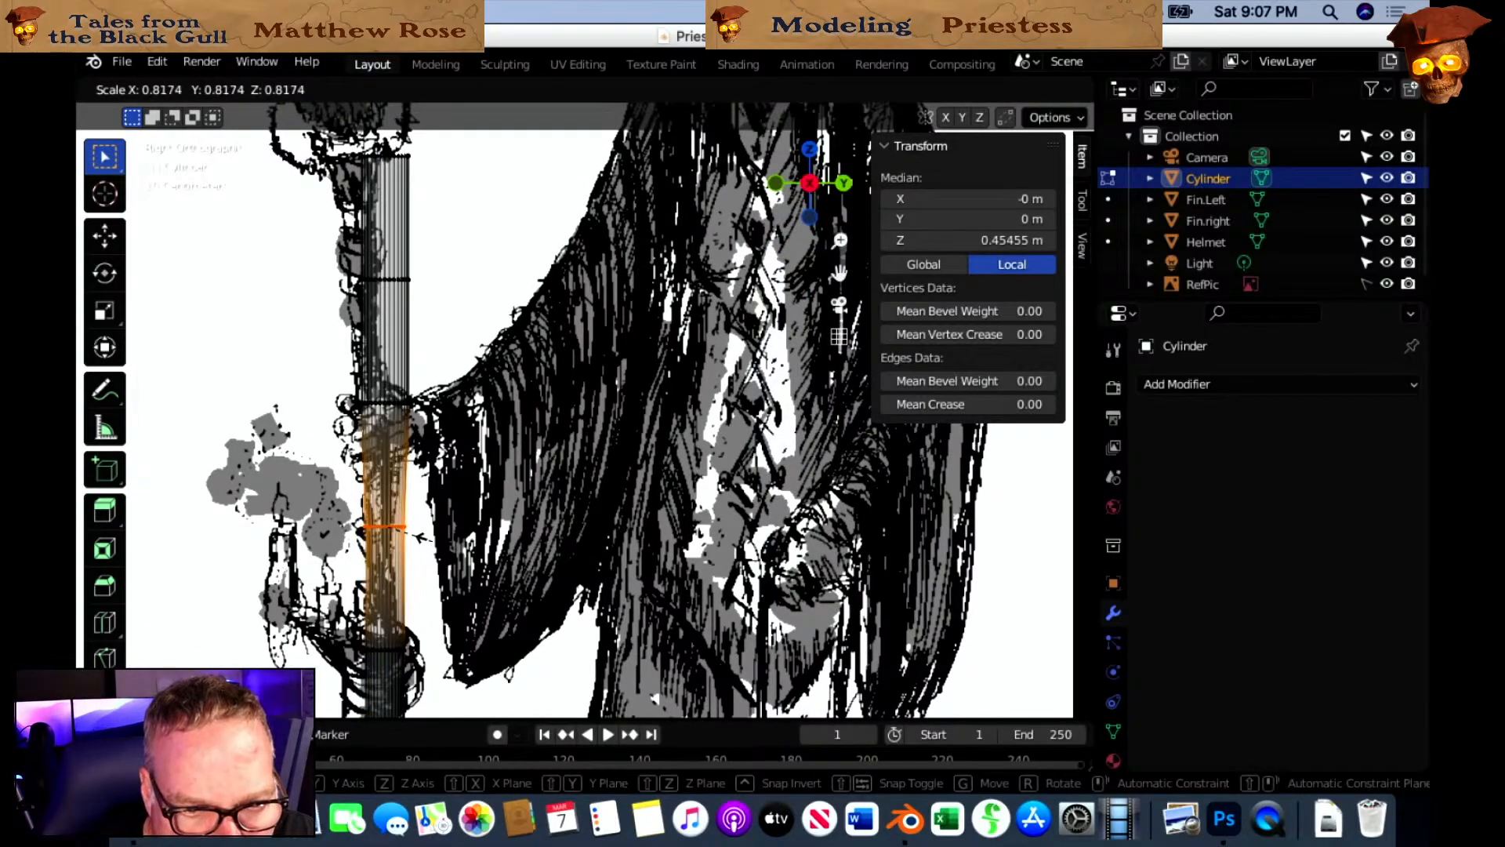
click(425, 524)
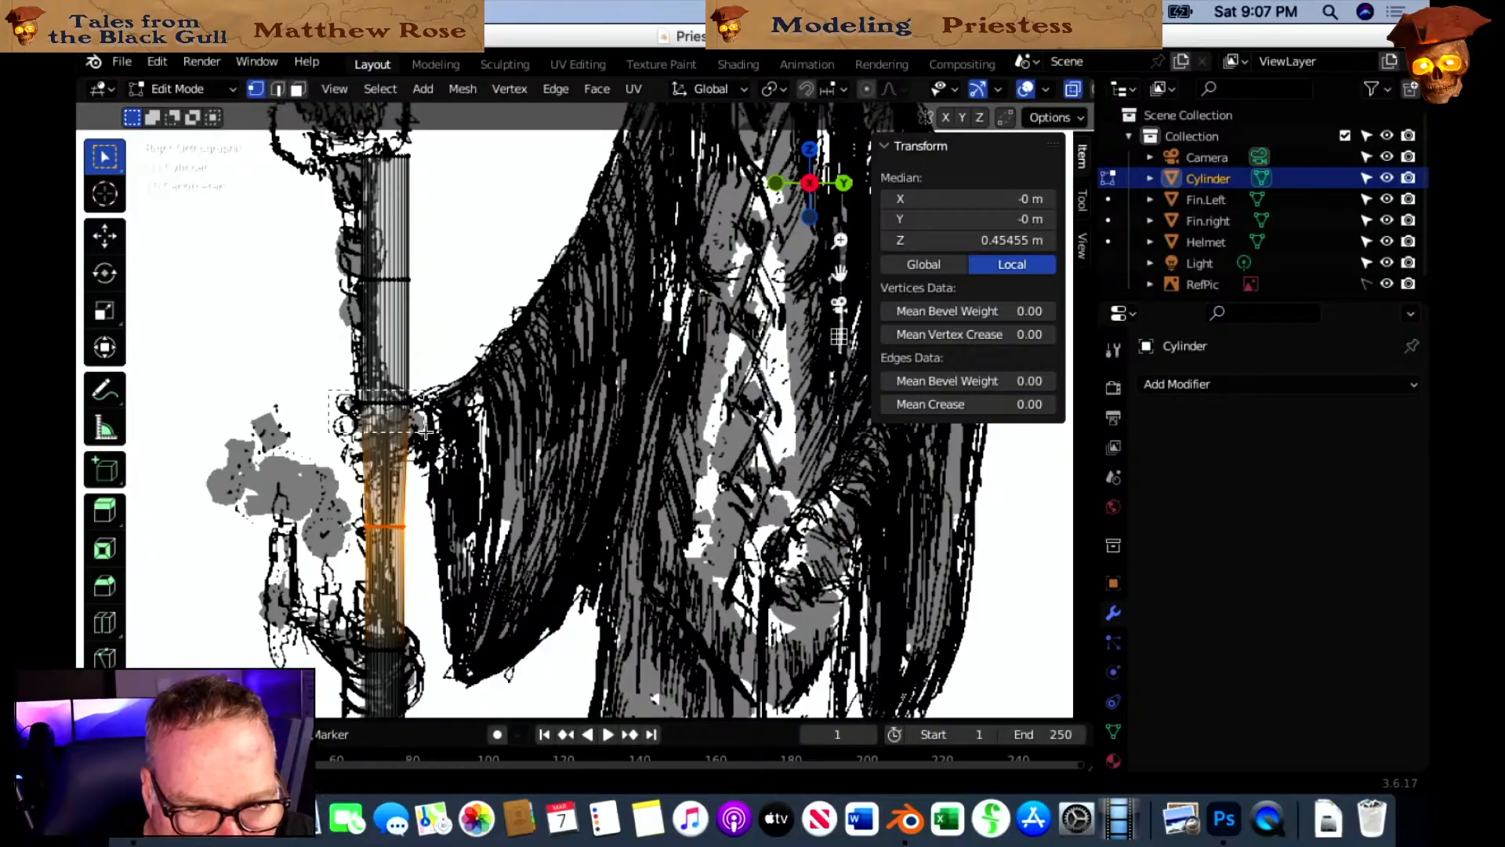
Narrow the ninth loop, at the priestess's hand, to about 0.84 scale and shift it slightly toward negative Y.
alt+click(365, 403)
key(s)
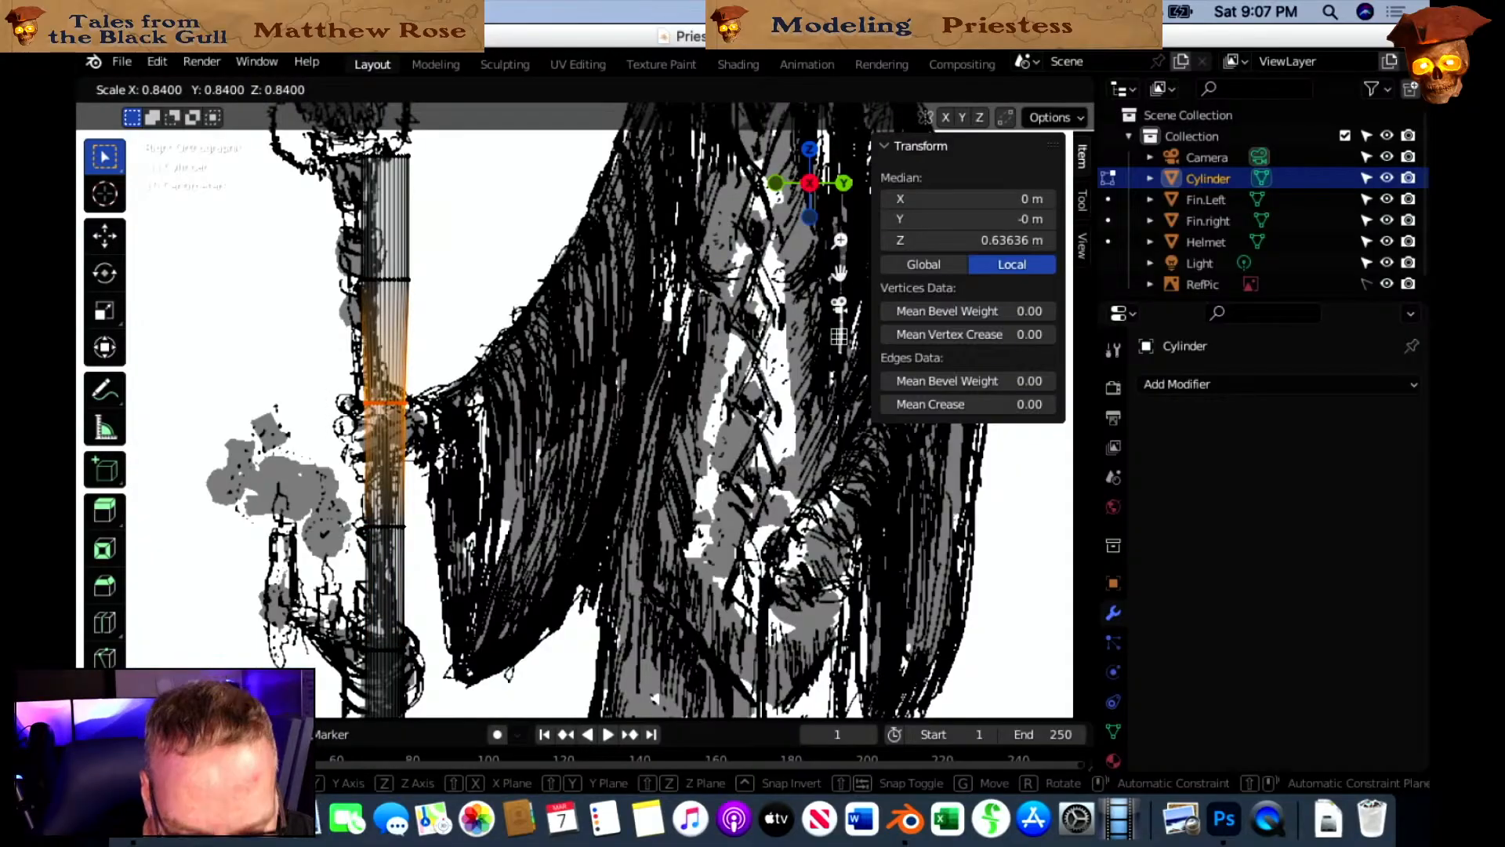
click(430, 430)
key(g)
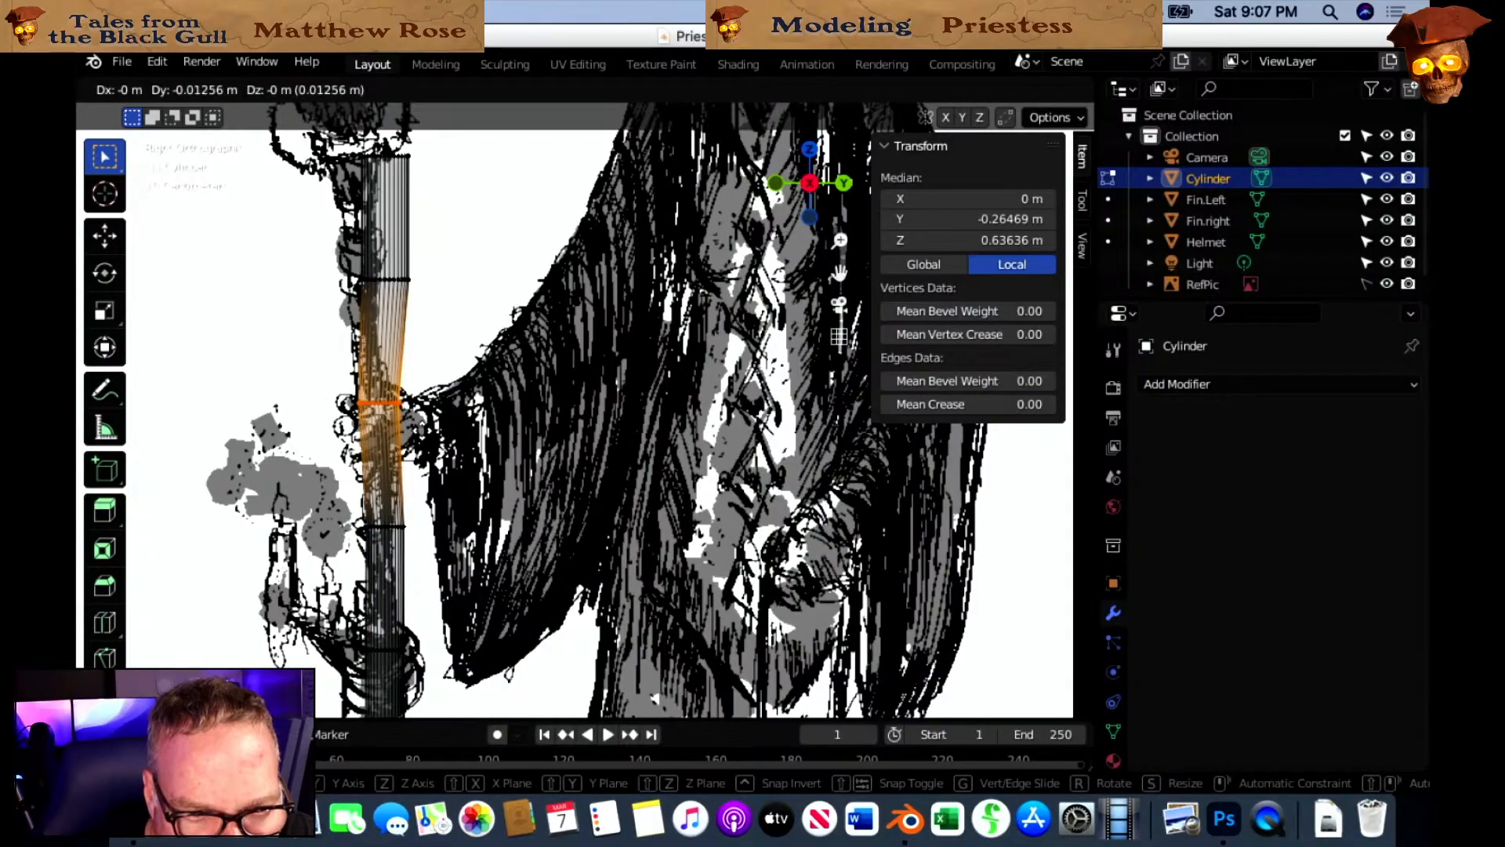
click(423, 425)
Shift the two uppermost shaft loops together toward negative Y, to a local Y of about -0.706 m.
drag(345, 149, 462, 316)
key(g)
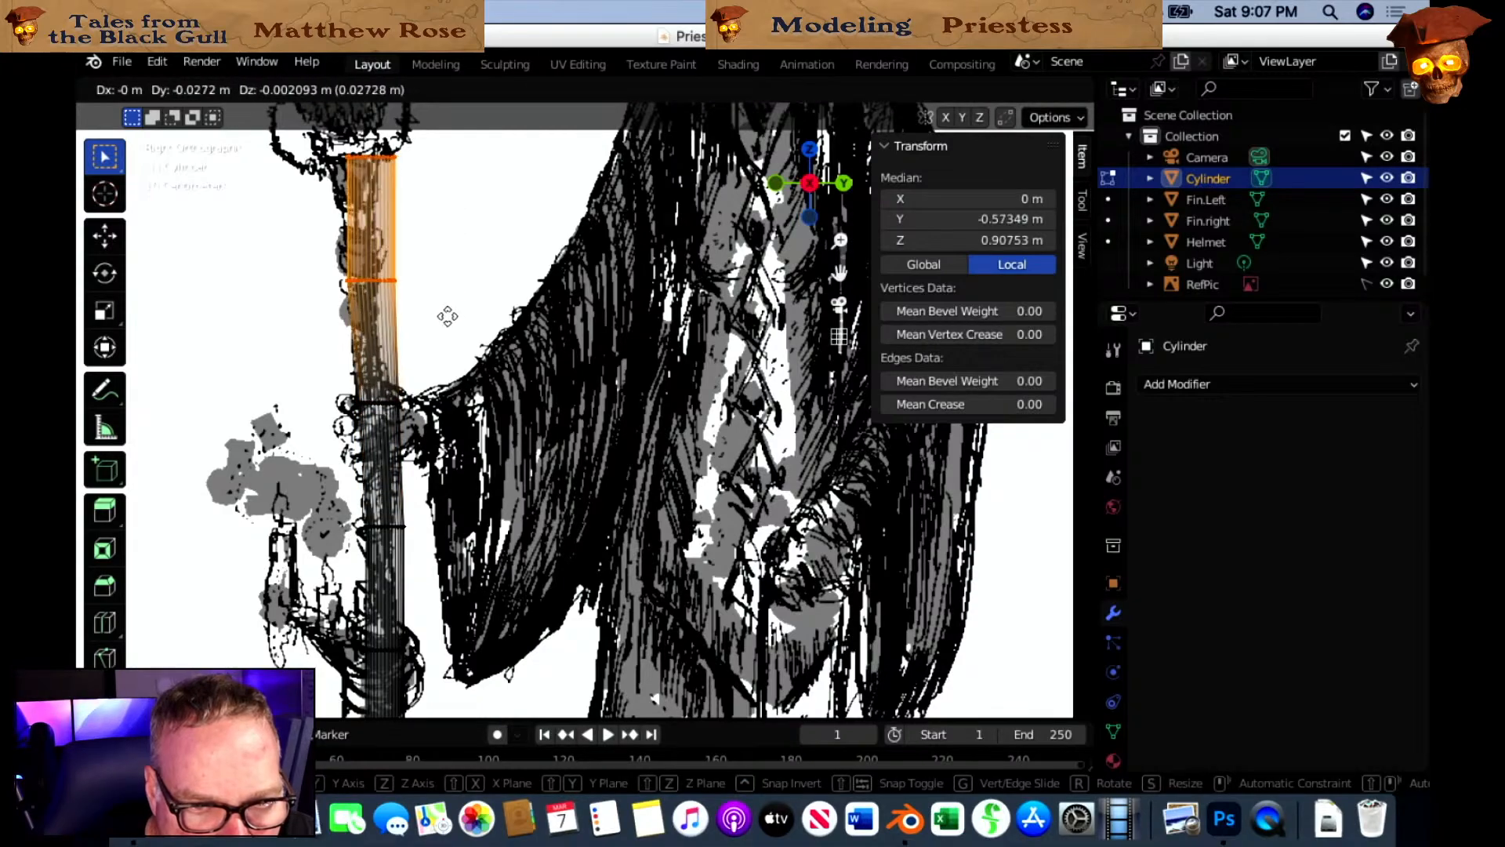
click(353, 280)
Move the loop just below the shaft's top end to about Y -0.882 m, Z 0.814 m and narrow it to about 0.90 scale.
alt+click(353, 280)
key(g)
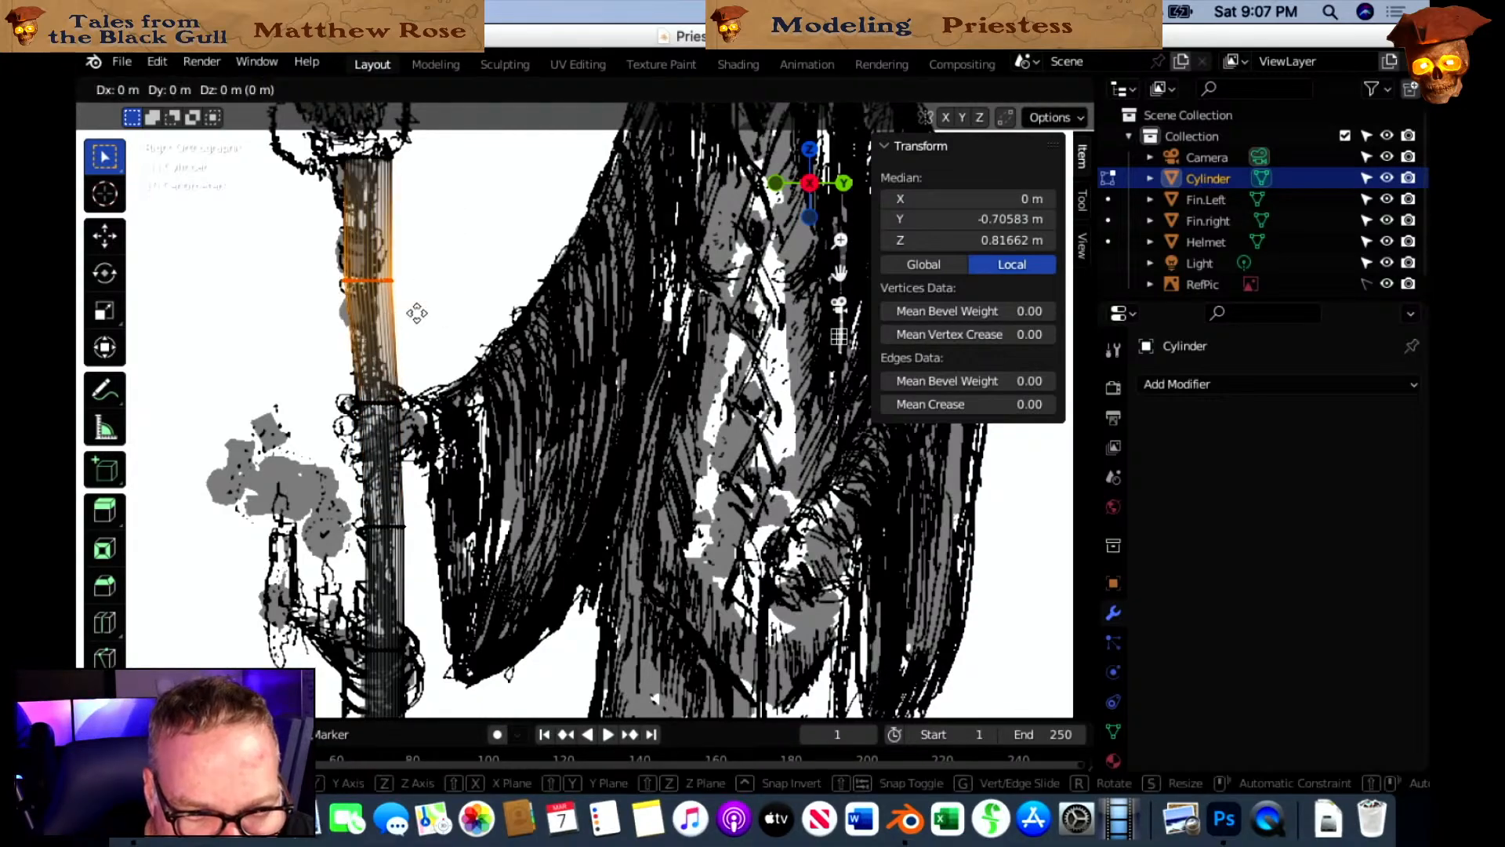
click(413, 315)
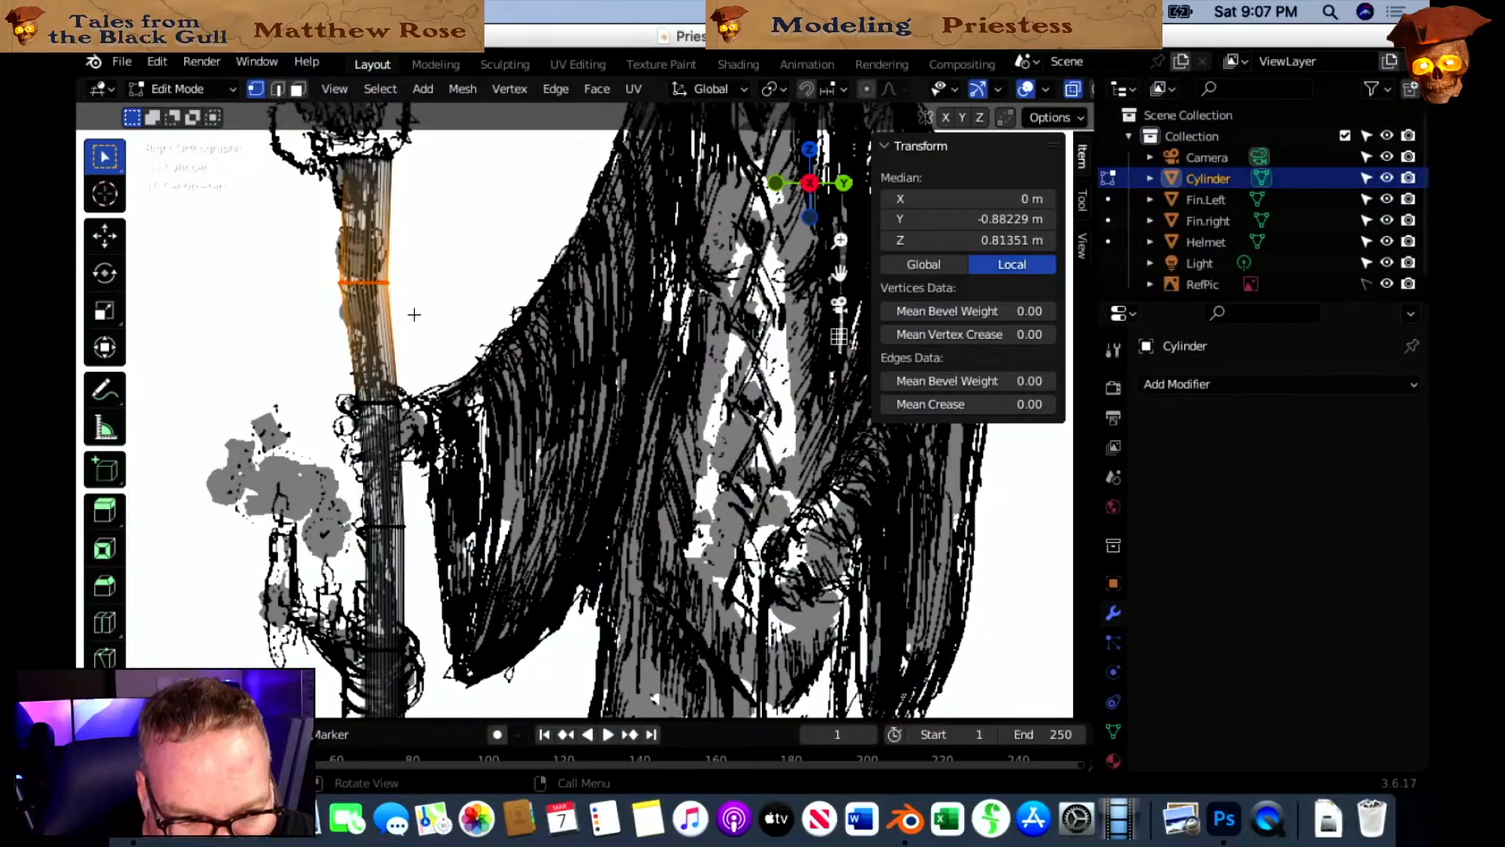
key(s)
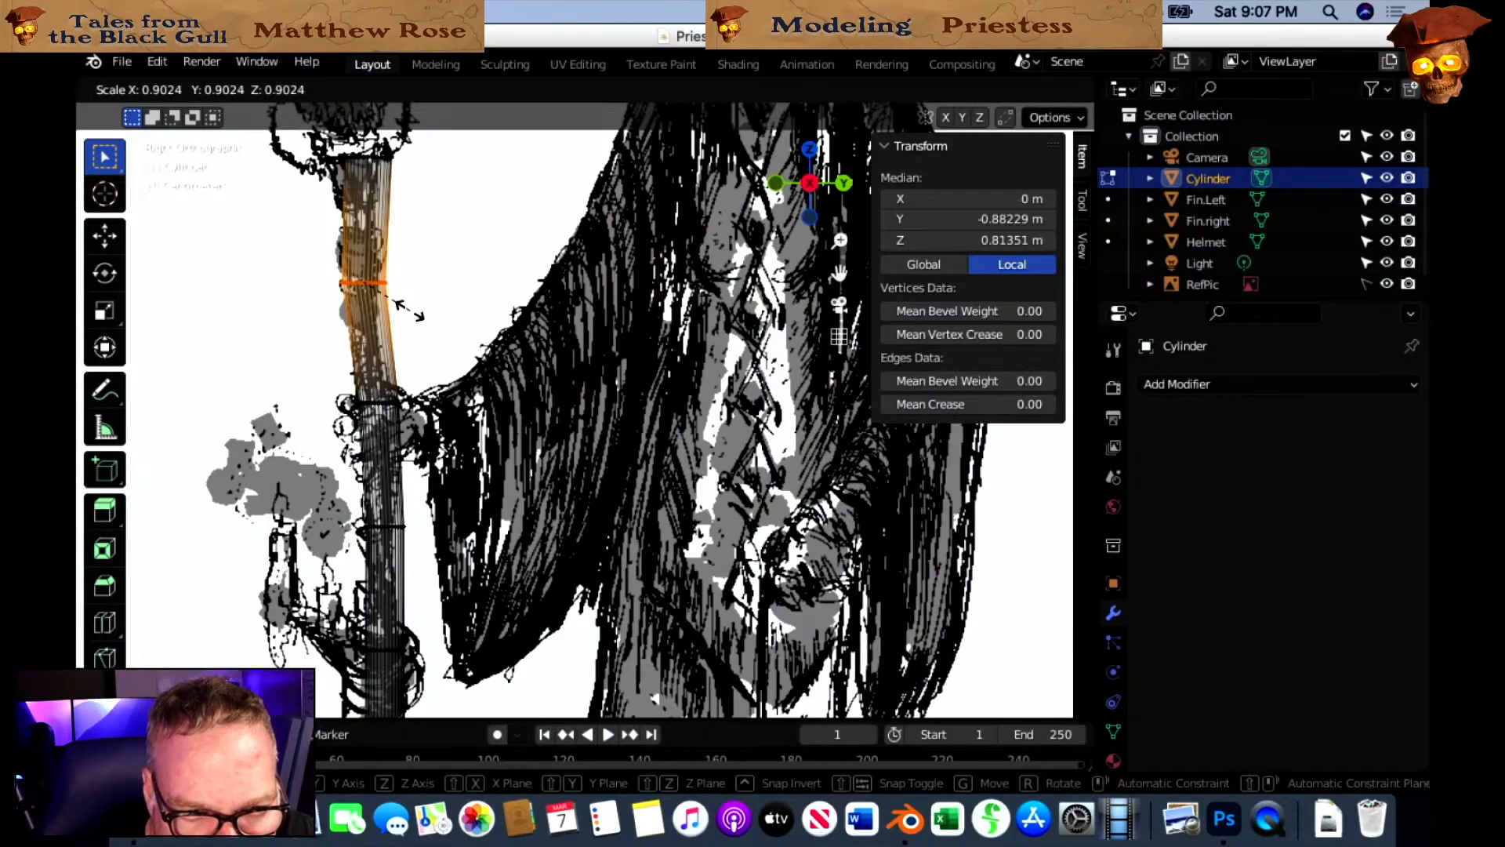
click(421, 308)
Narrow the shaft's top end loop to about 0.84 scale and move it under the skull, to about Y -1.41 m, Z 1.005 m.
shift+middle_drag(437, 312, 444, 441)
drag(332, 271, 432, 319)
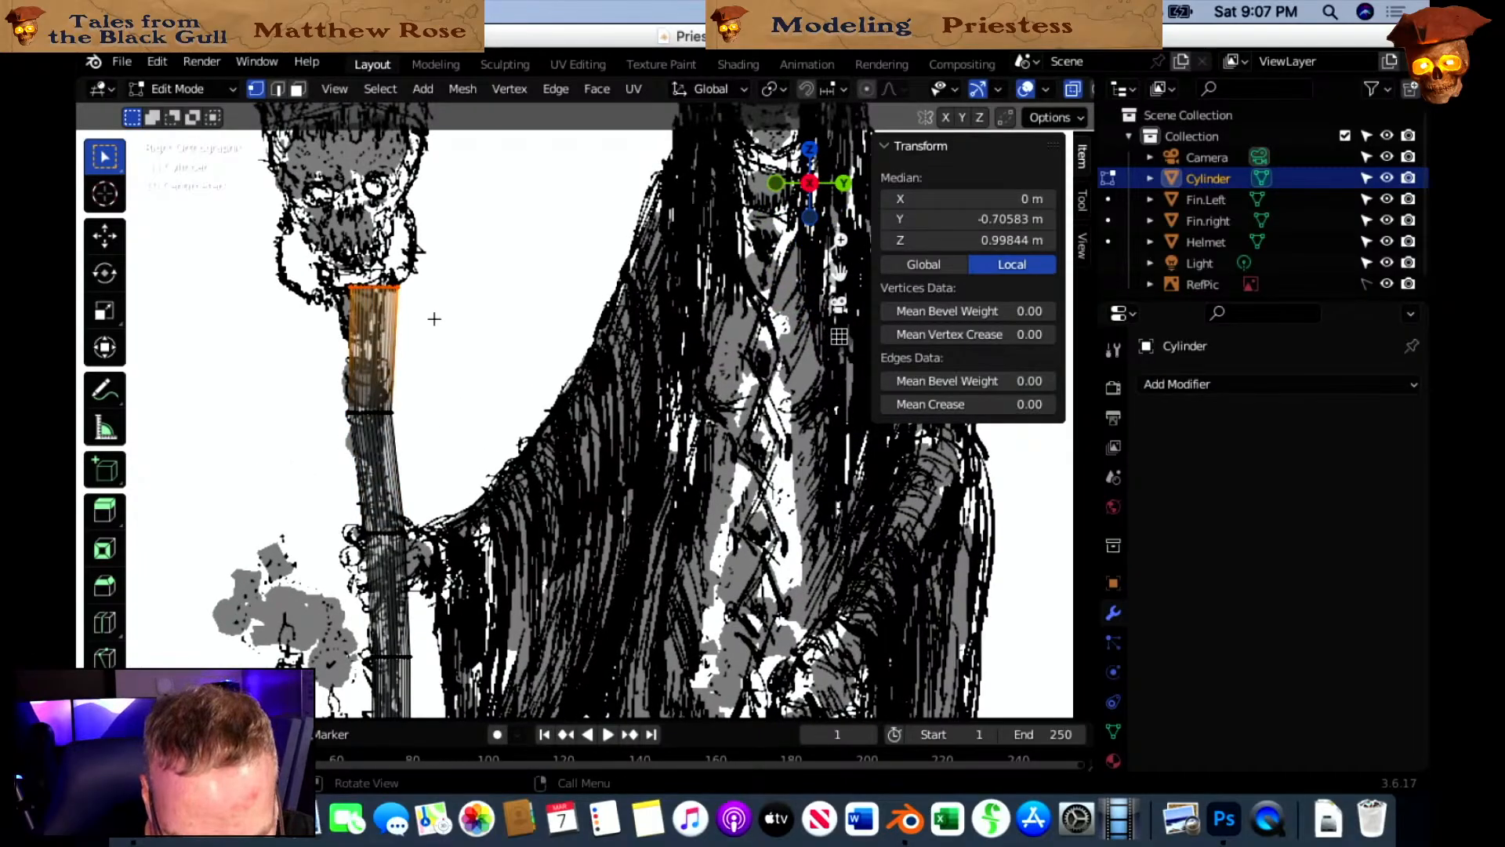
key(s)
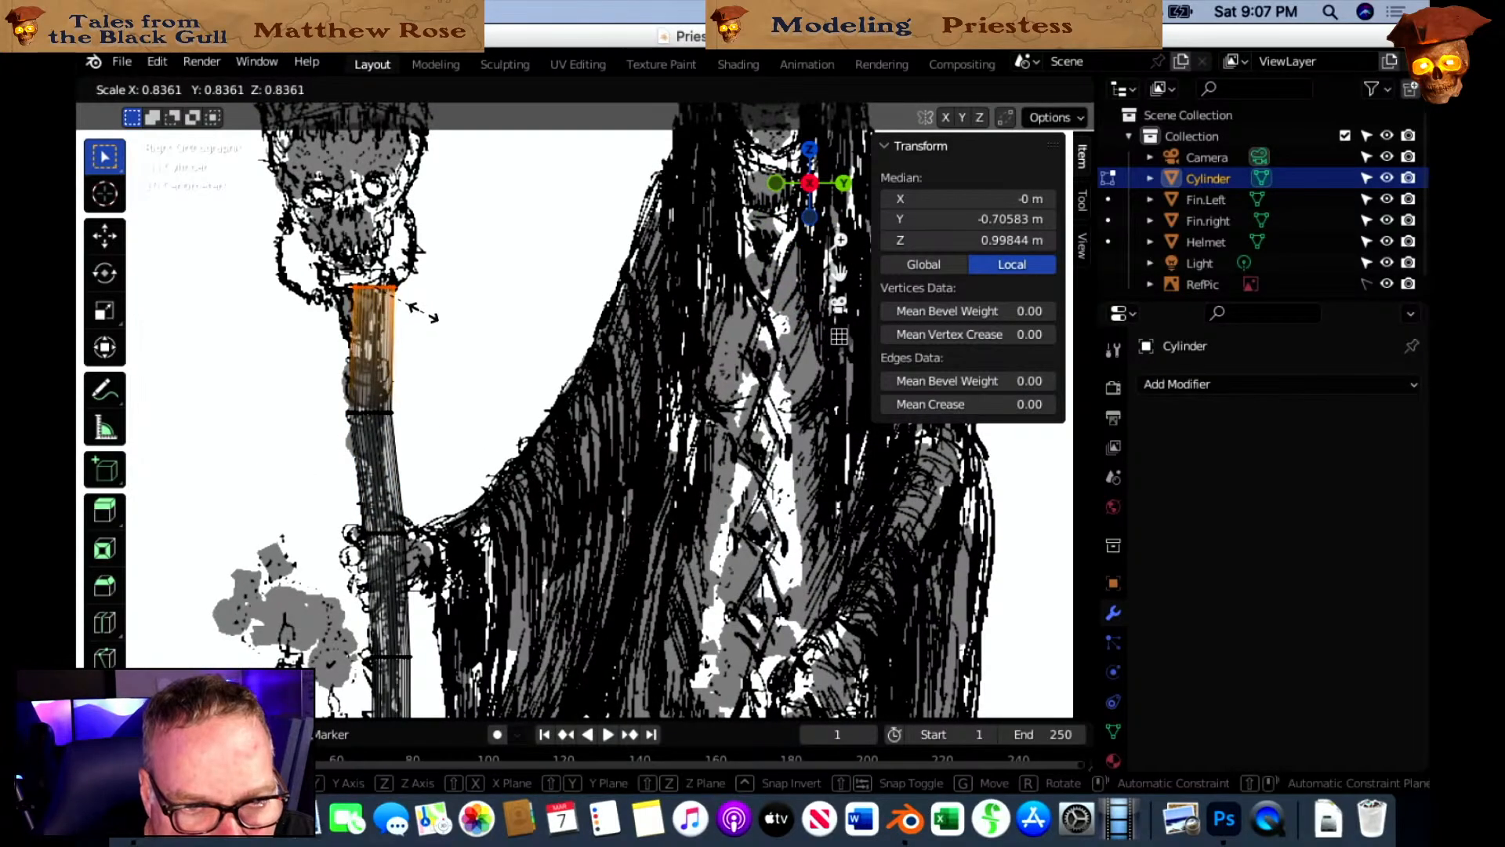
click(424, 312)
key(g)
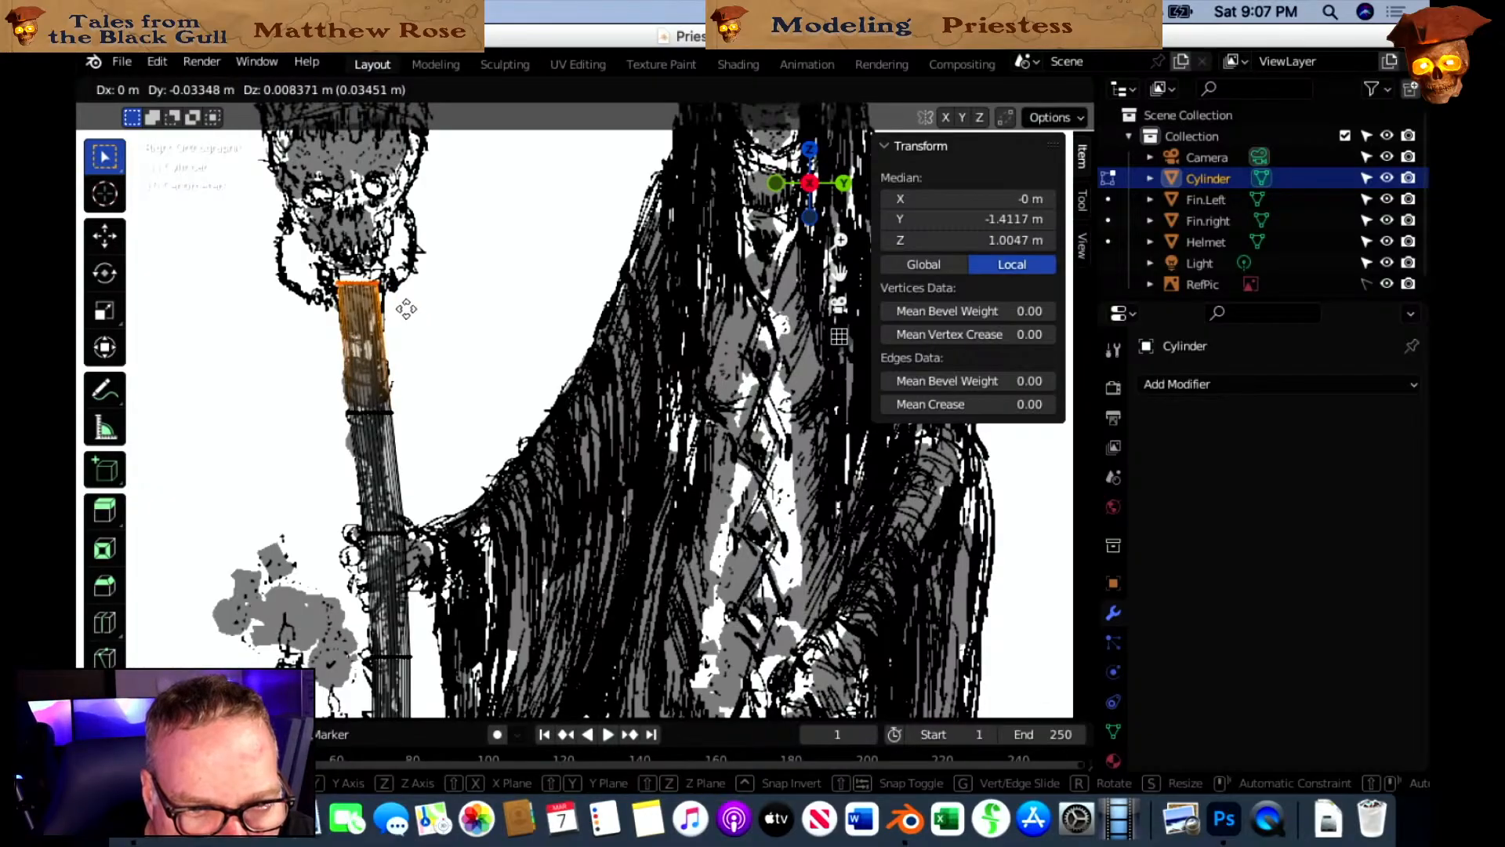
click(406, 310)
click(493, 310)
Finish editing the staff shaft's mesh and return to Object Mode.
scroll(492, 311, down, 3)
scroll(492, 309, up, 3)
scroll(491, 305, up, 2)
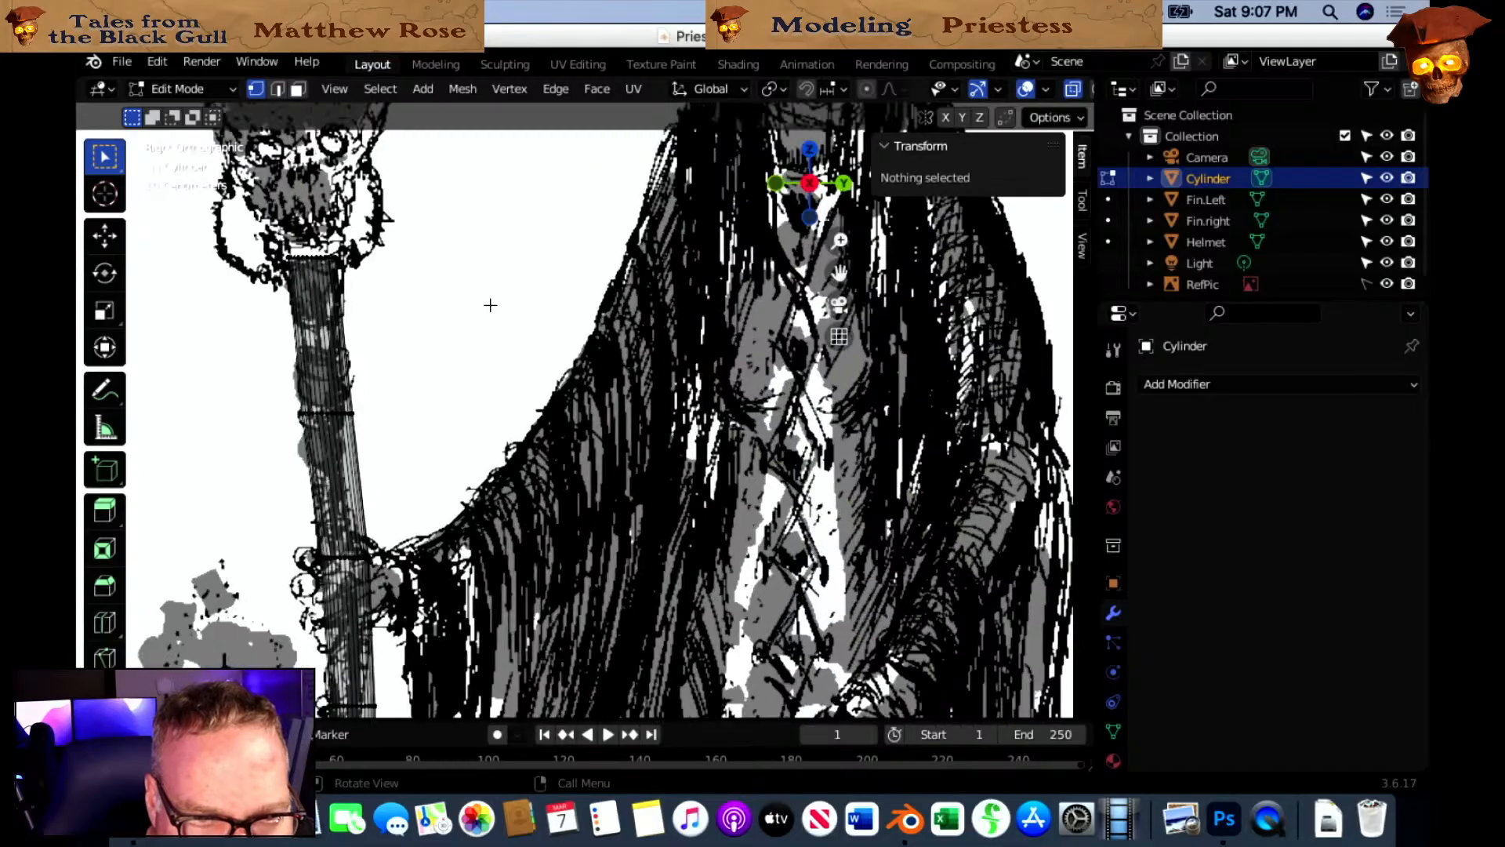
scroll(490, 305, down, 2)
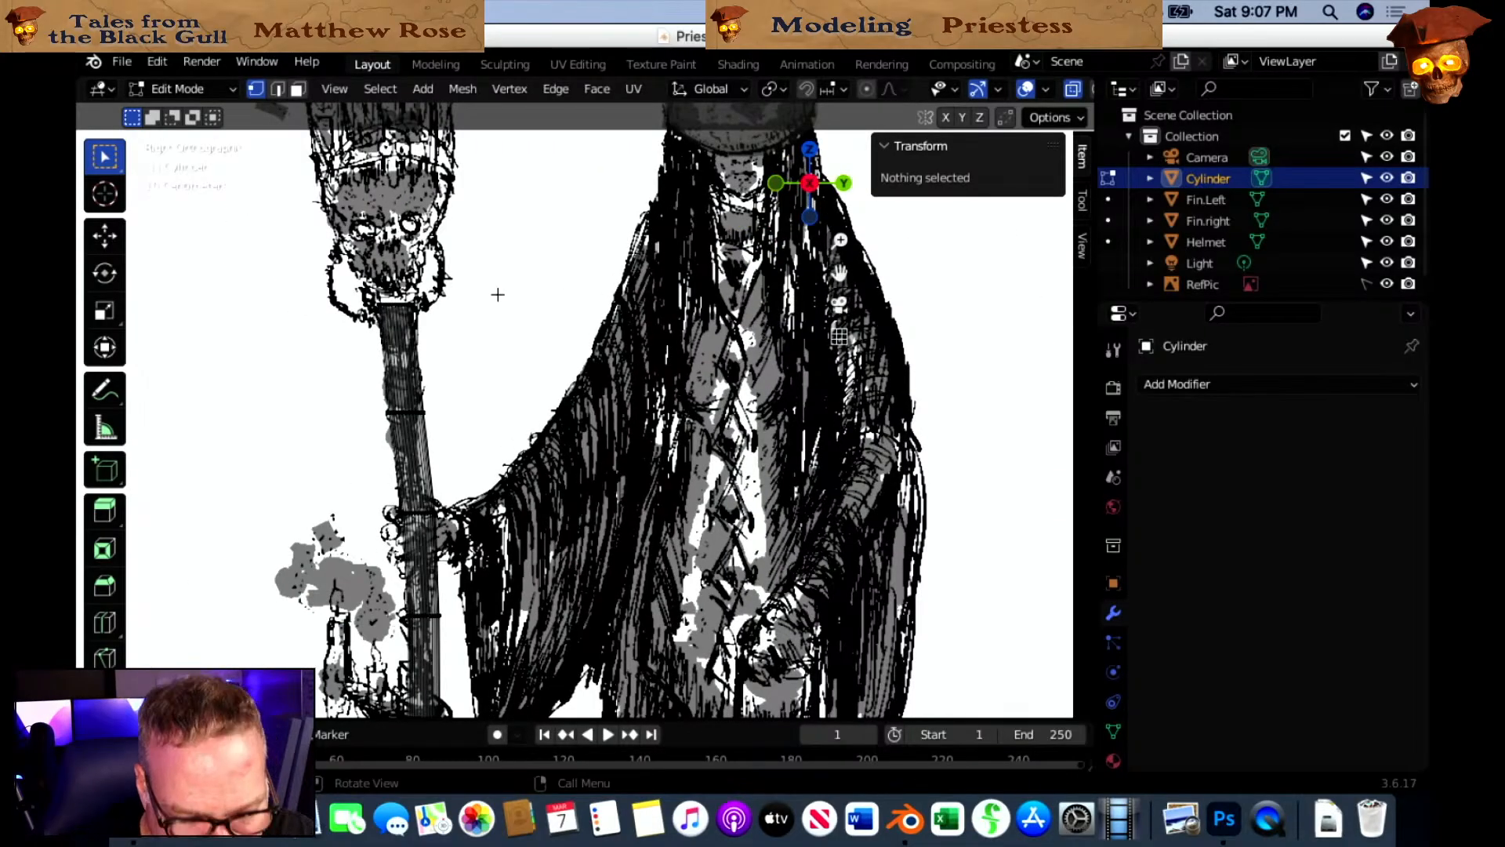
scroll(494, 292, down, 2)
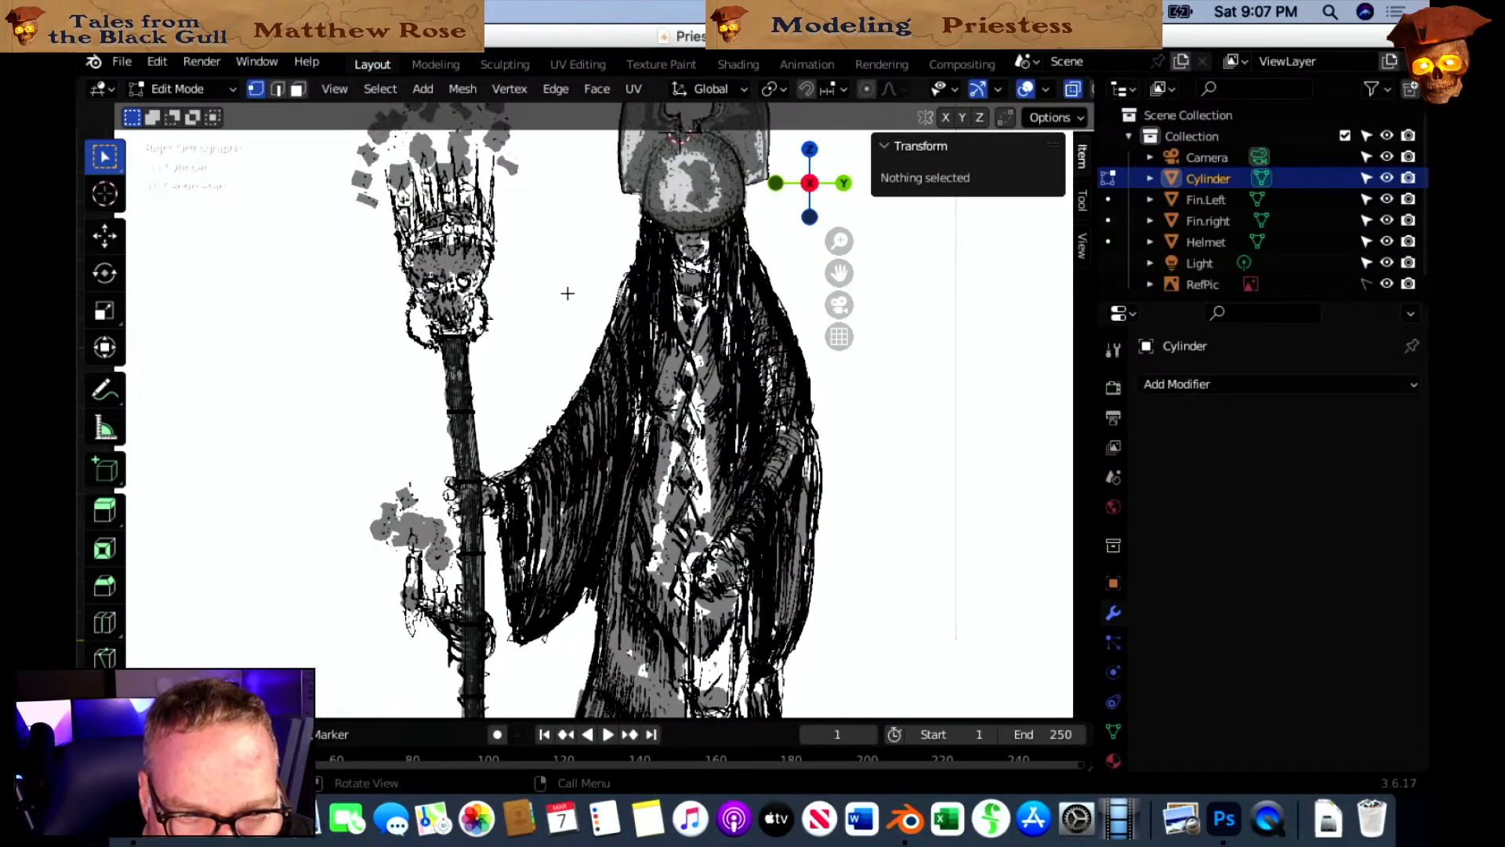
scroll(563, 329, down, 1)
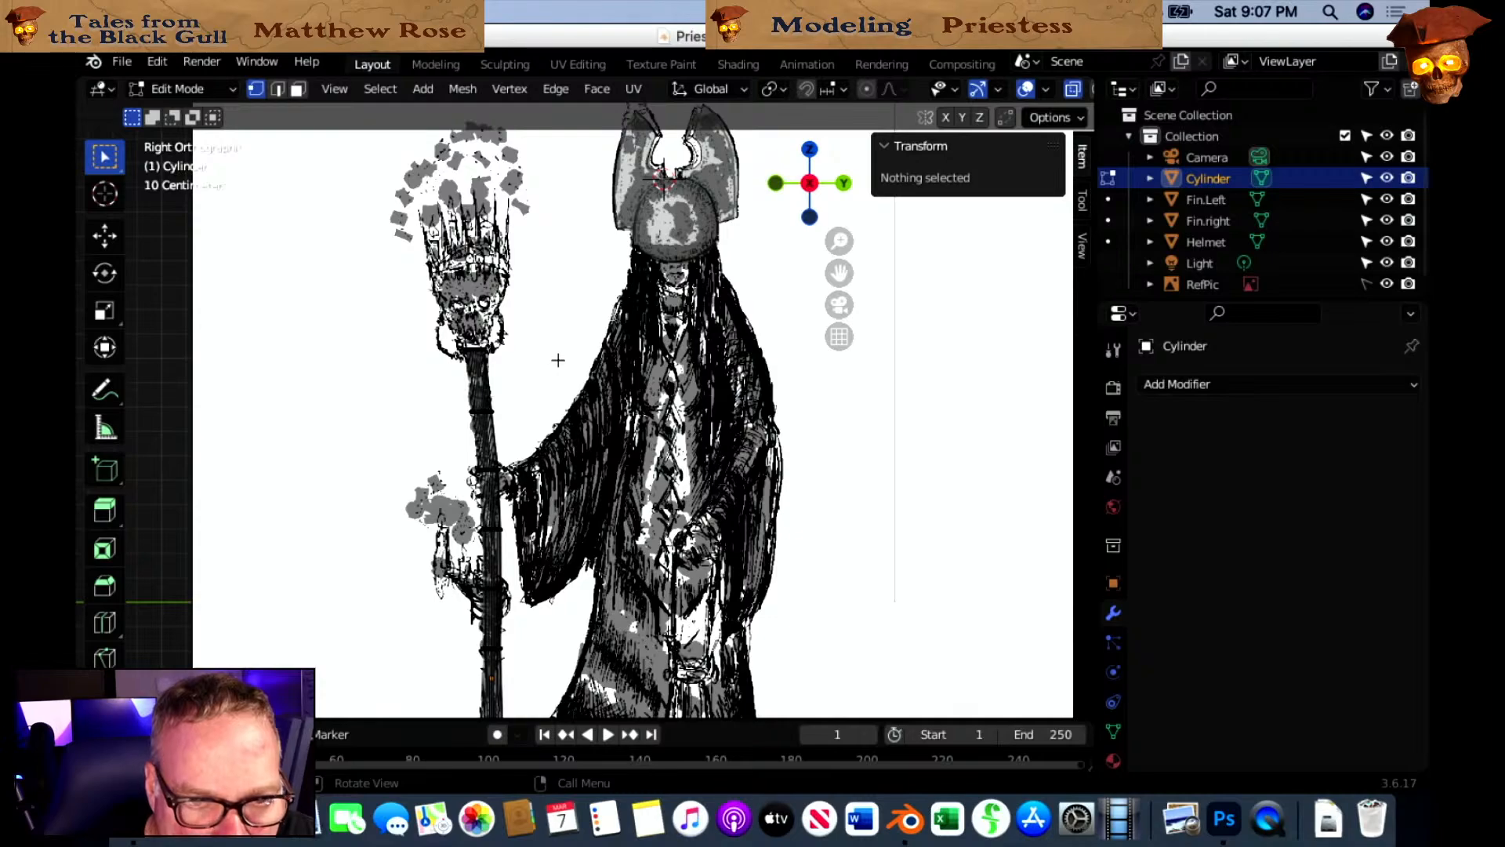
click(181, 88)
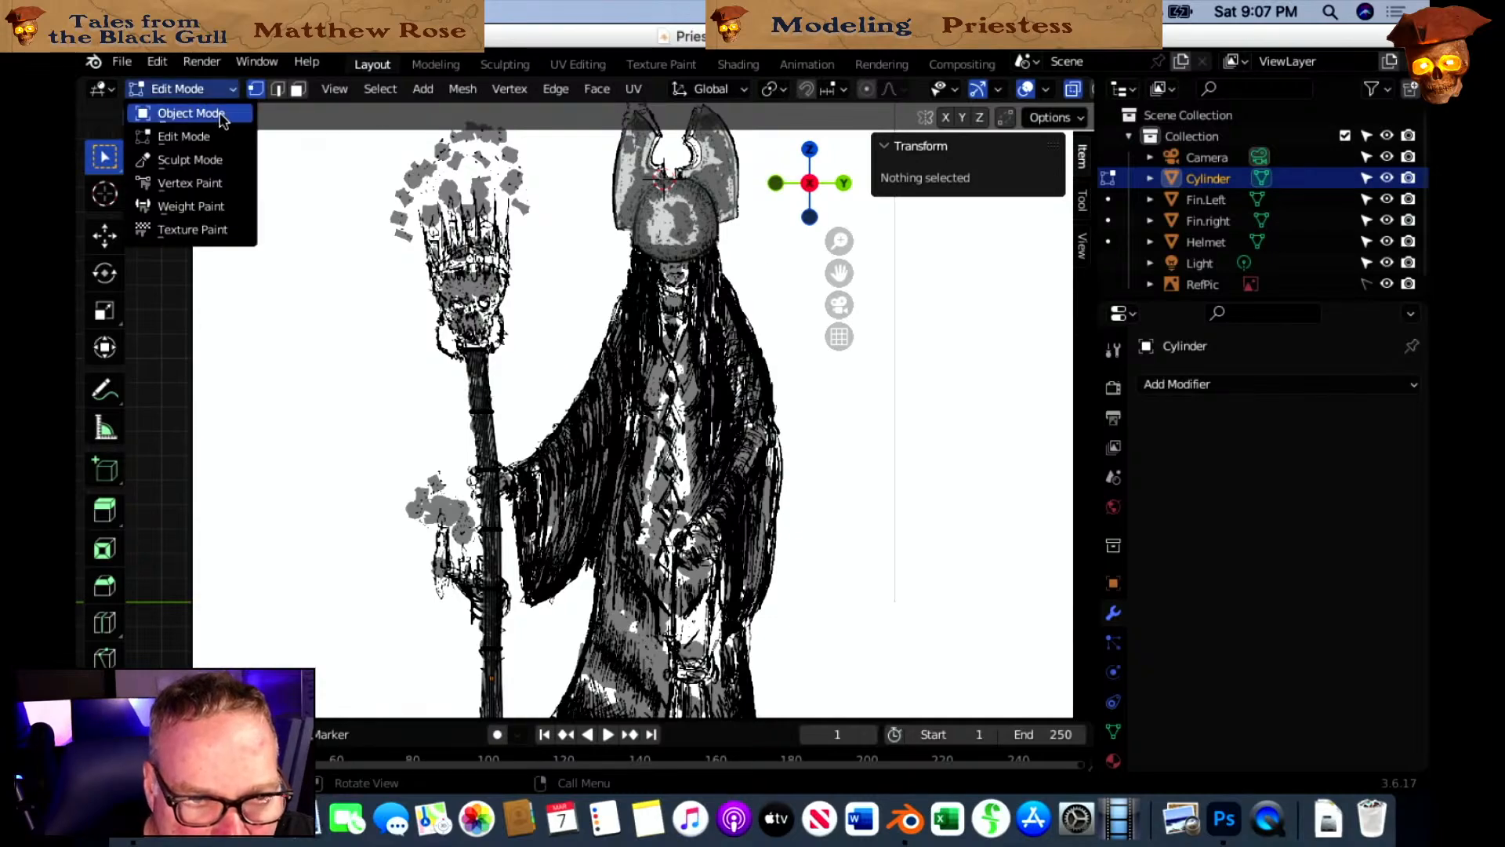
click(192, 114)
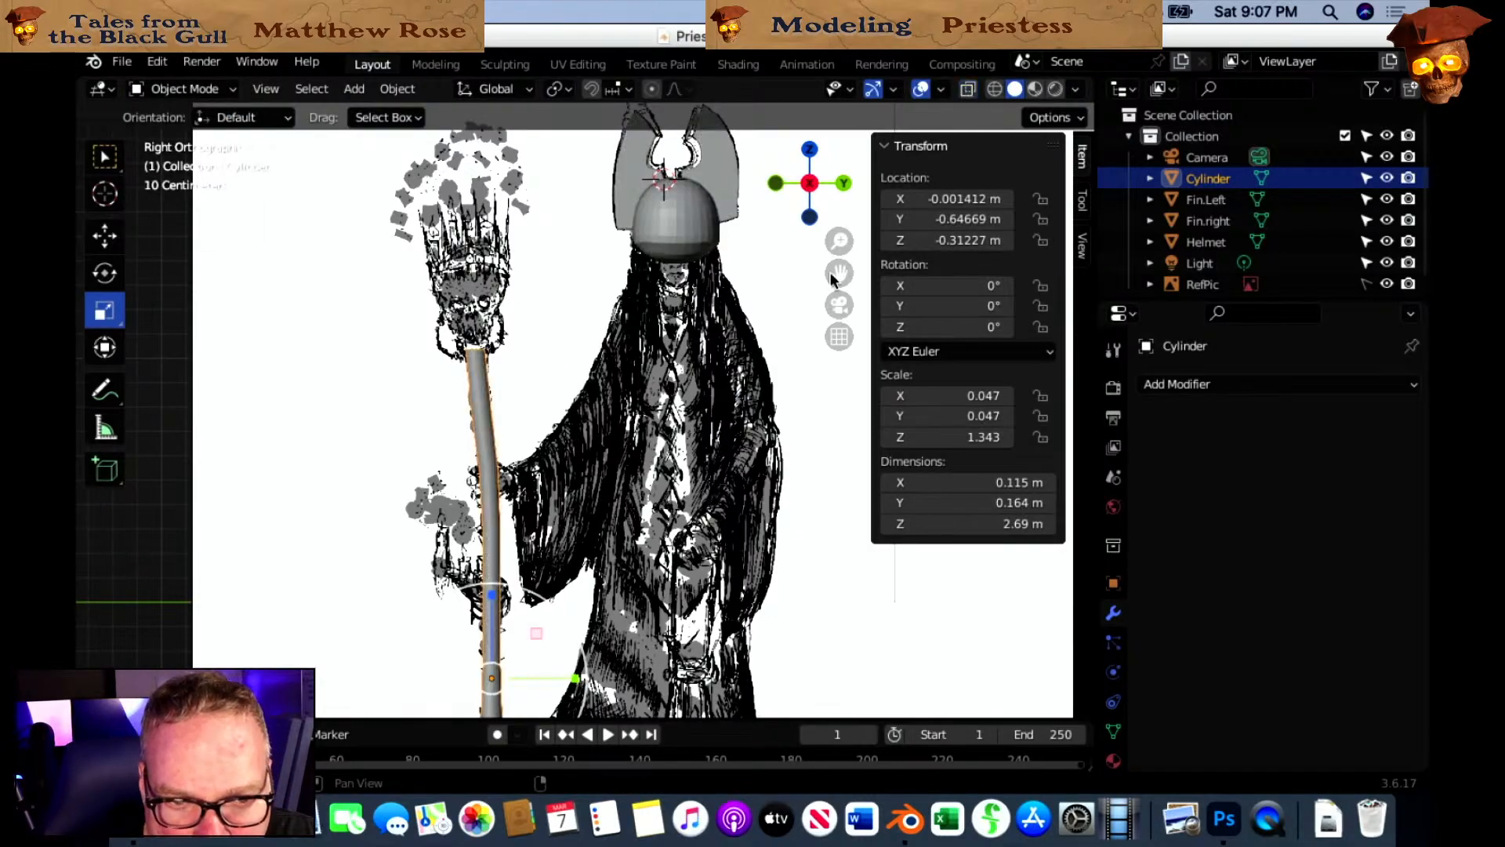
Examine the solid shaft against the drawn staff from foot to top, then the crowned skull drawn above it.
scroll(743, 439, down, 3)
scroll(743, 439, up, 1)
shift+middle_drag(765, 570, 702, 382)
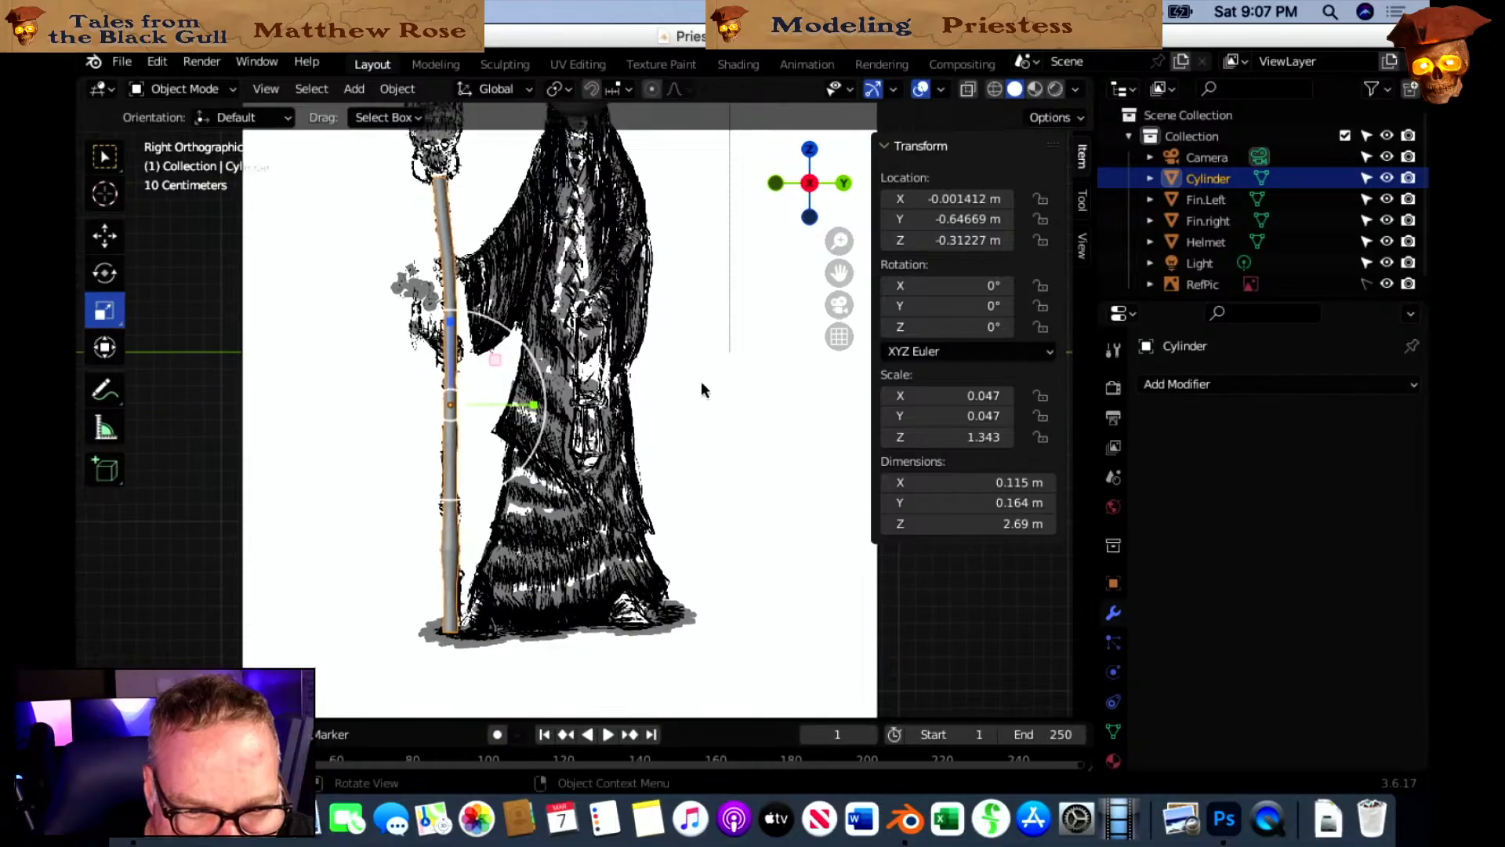
scroll(654, 403, up, 4)
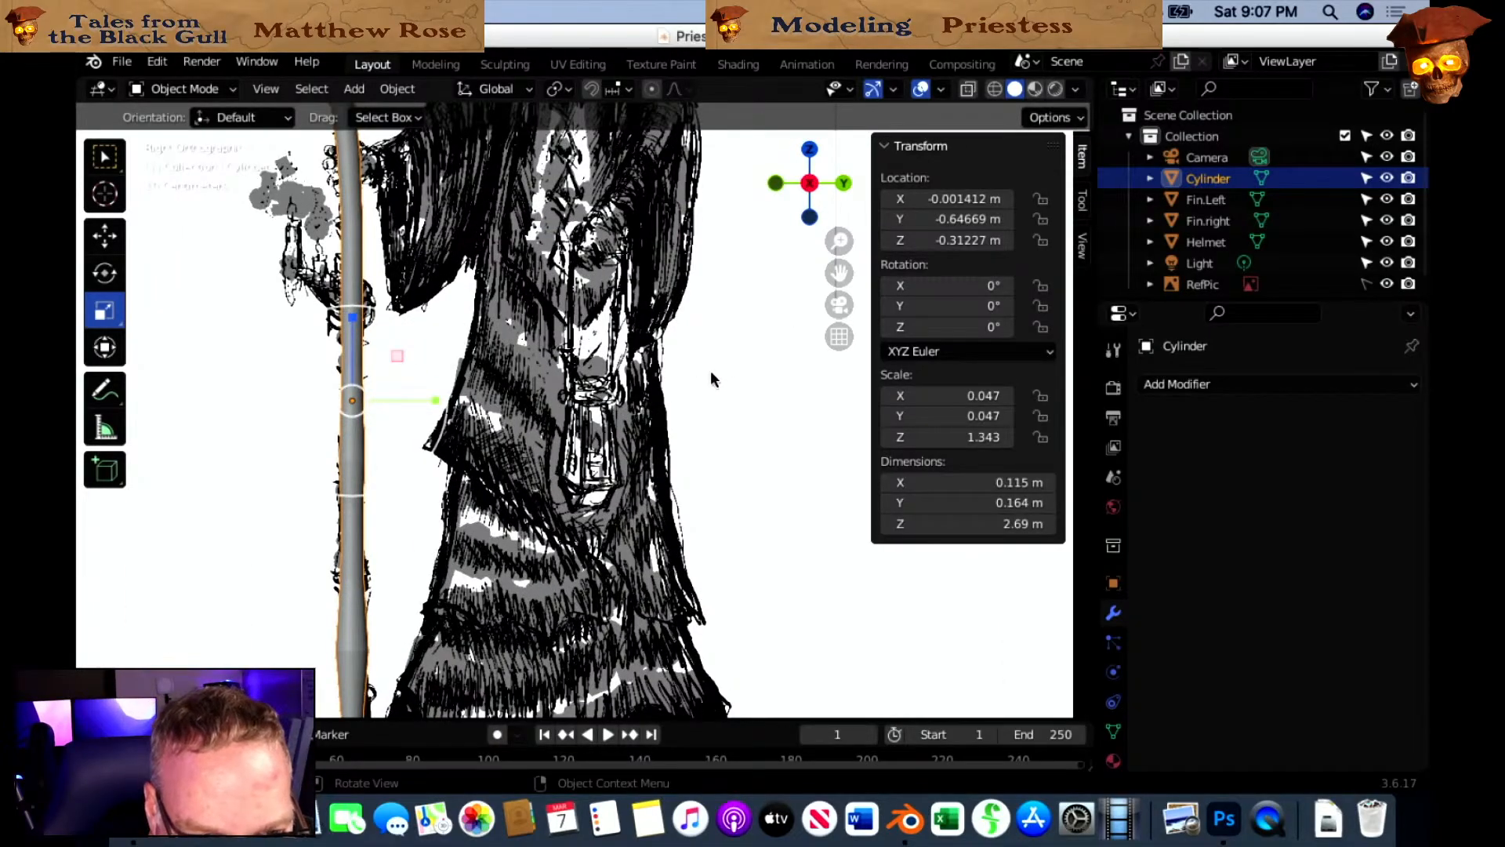
mouse_move(667, 464)
shift+middle_down()
mouse_move(703, 308)
mouse_move(631, 710)
shift+middle_up()
shift+middle_drag(572, 439, 565, 586)
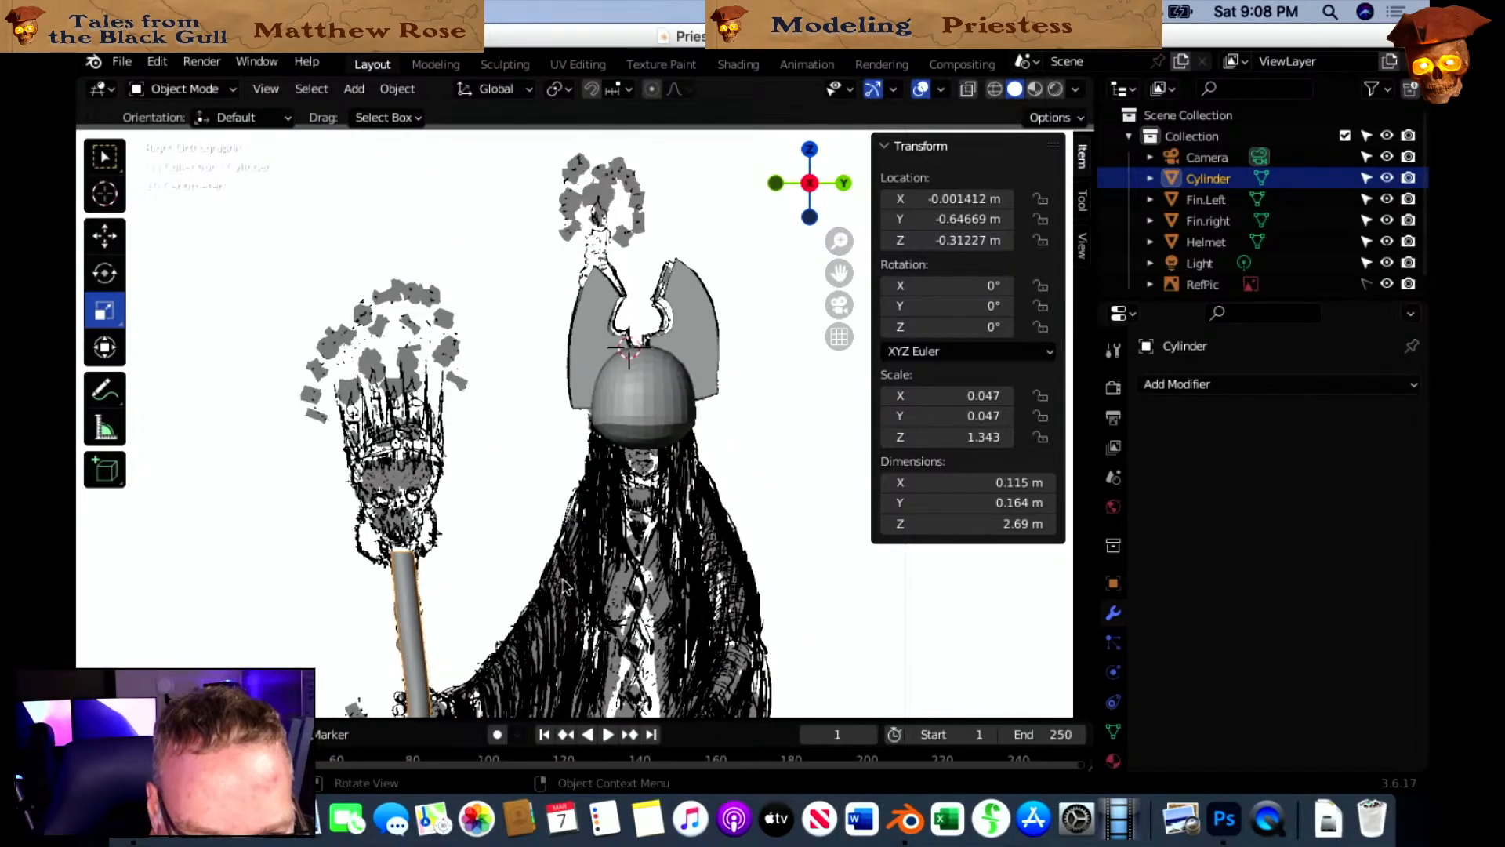
scroll(565, 587, up, 4)
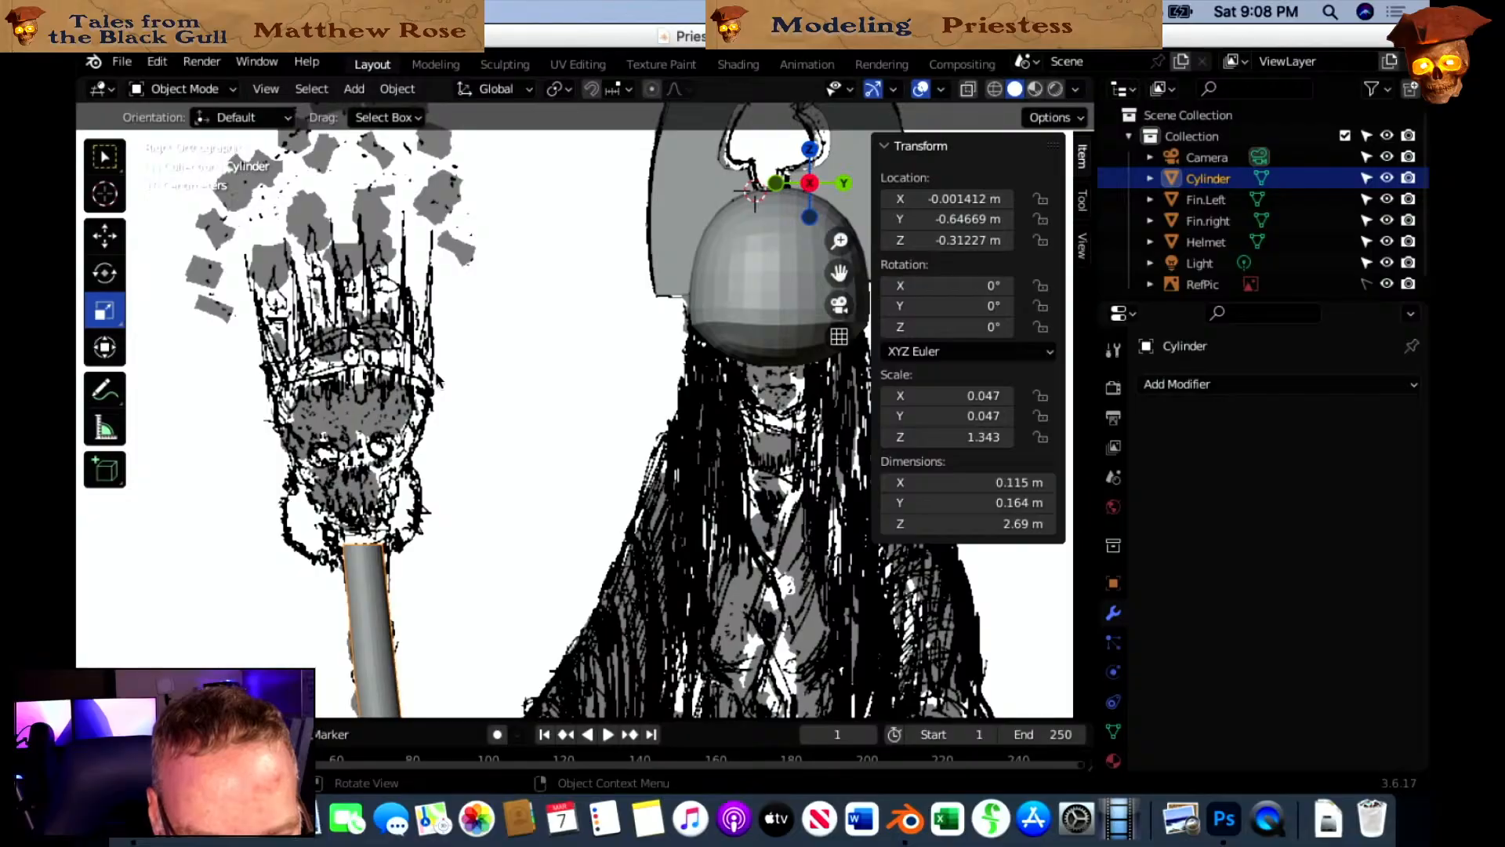
scroll(435, 370, up, 3)
scroll(379, 432, up, 3)
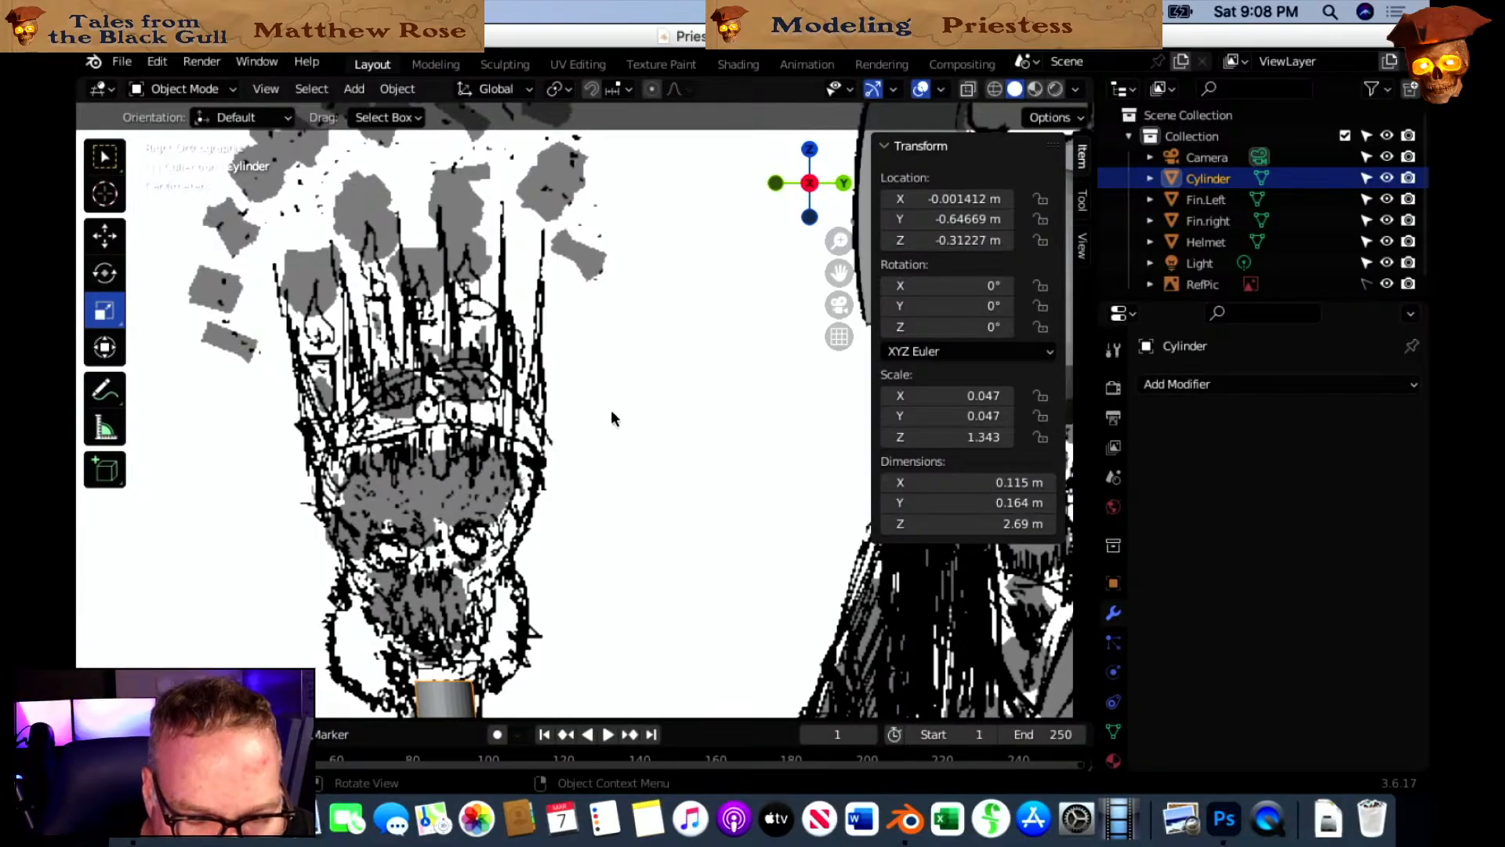
scroll(612, 418, down, 4)
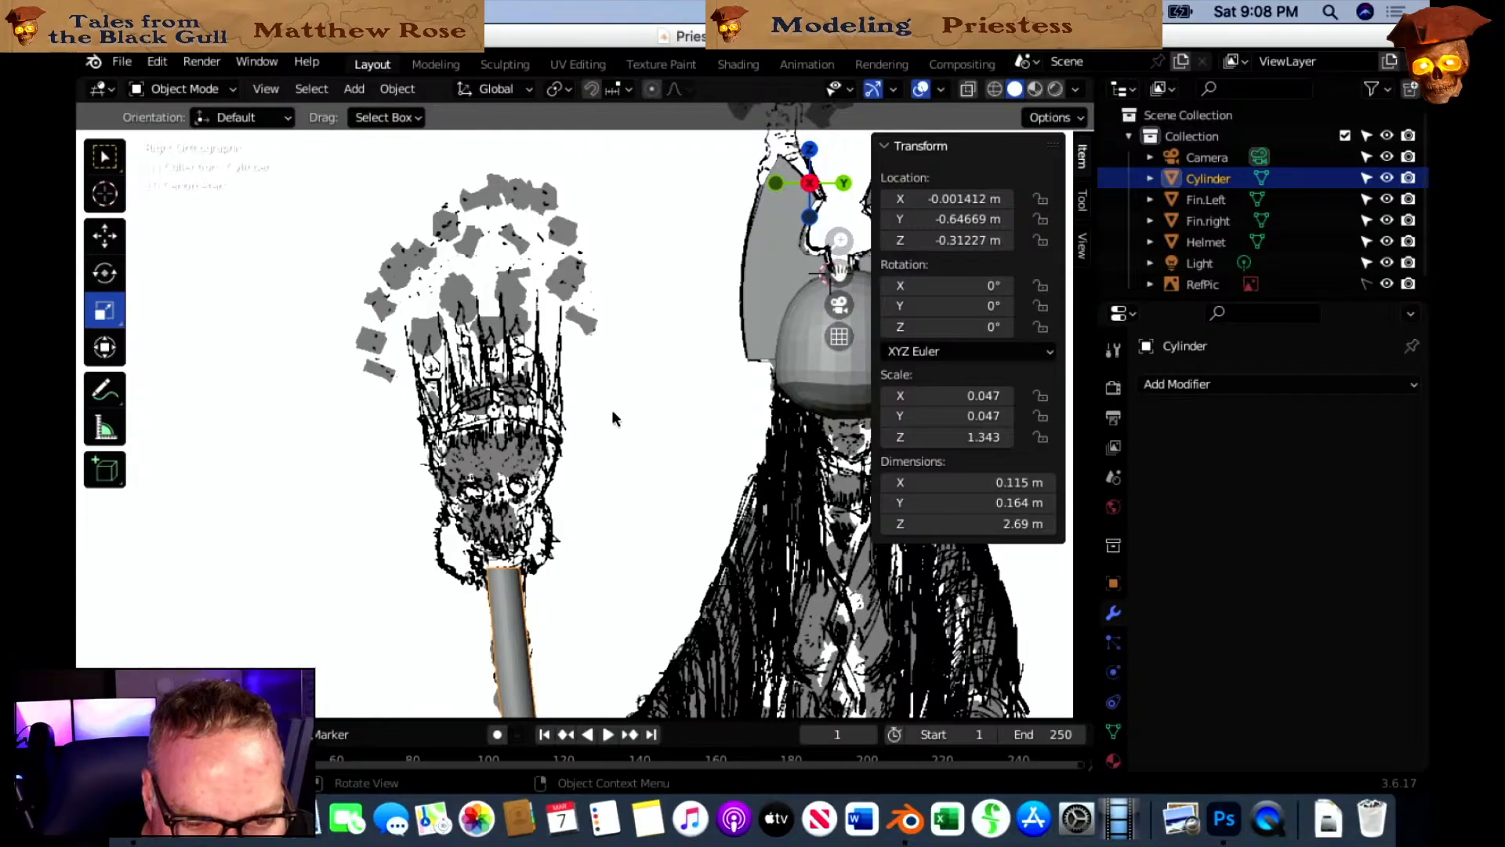
scroll(612, 418, up, 3)
scroll(613, 418, down, 5)
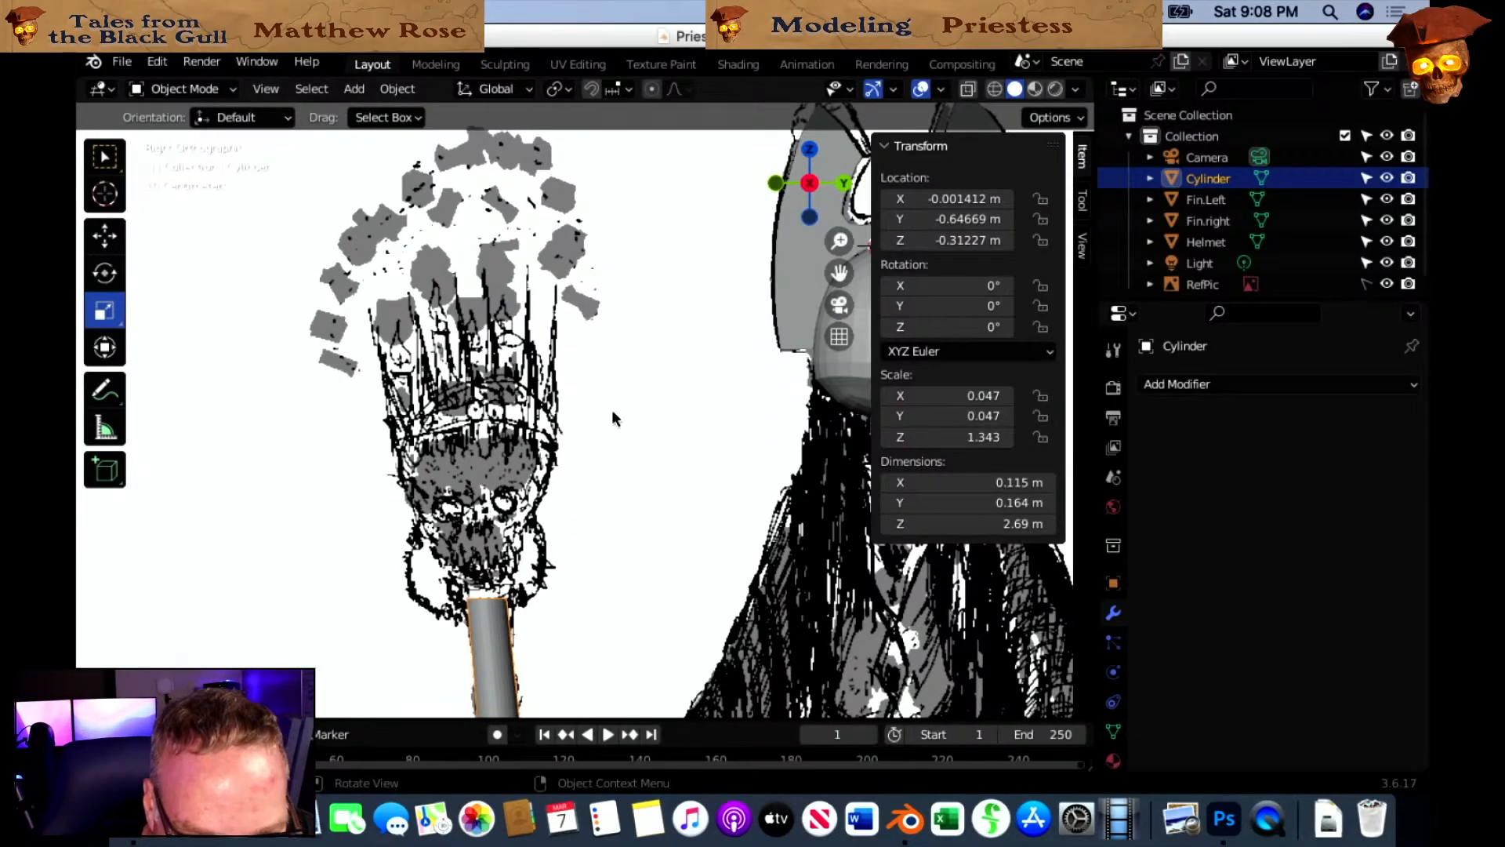
shift+middle_drag(622, 413, 543, 370)
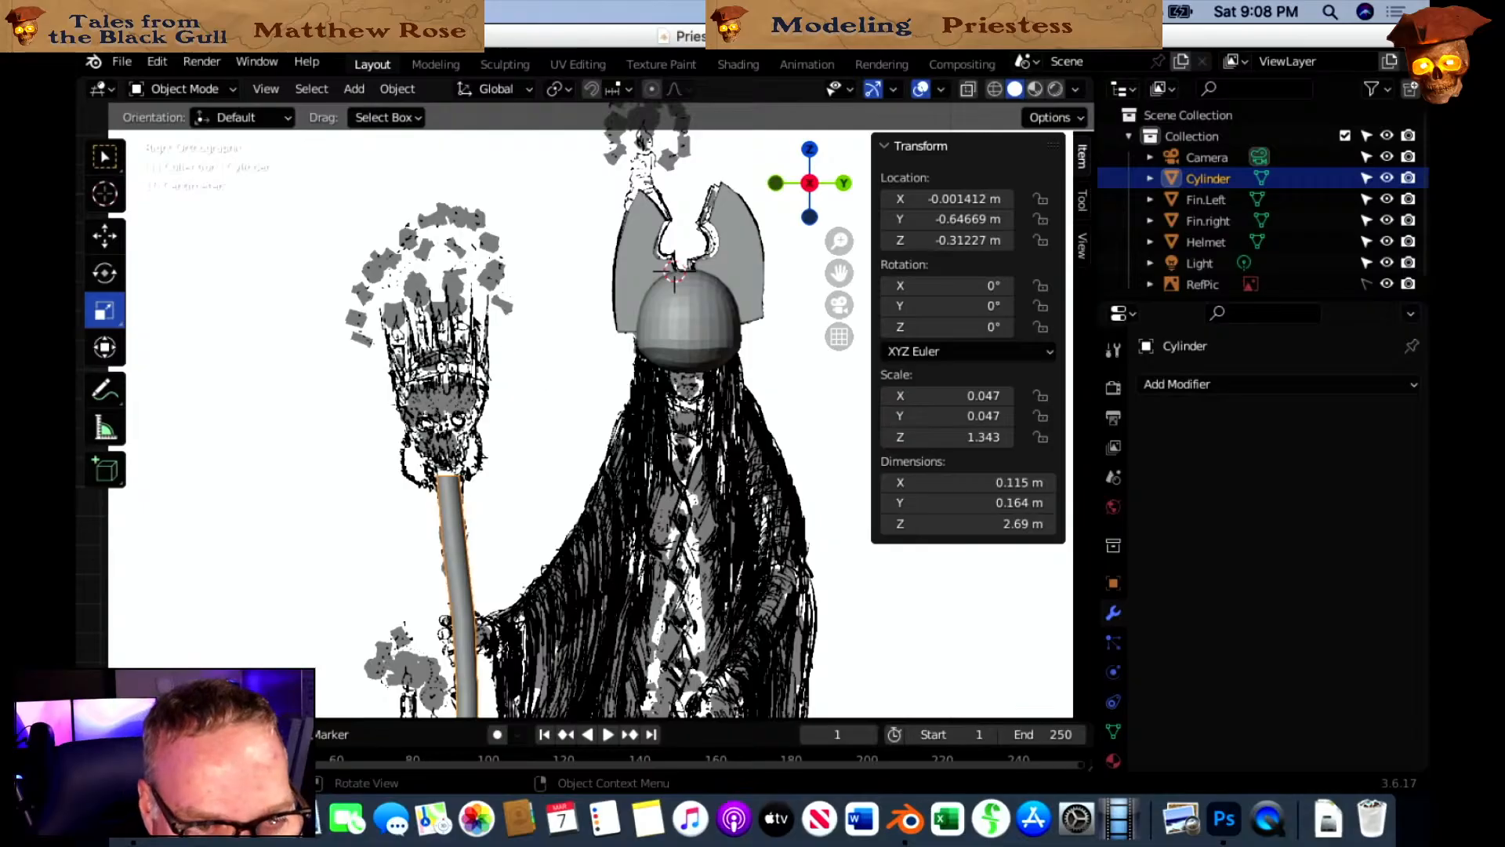
Browse the character folders, including the 13. Snap STLs folder, for an STL part to import.
click(120, 62)
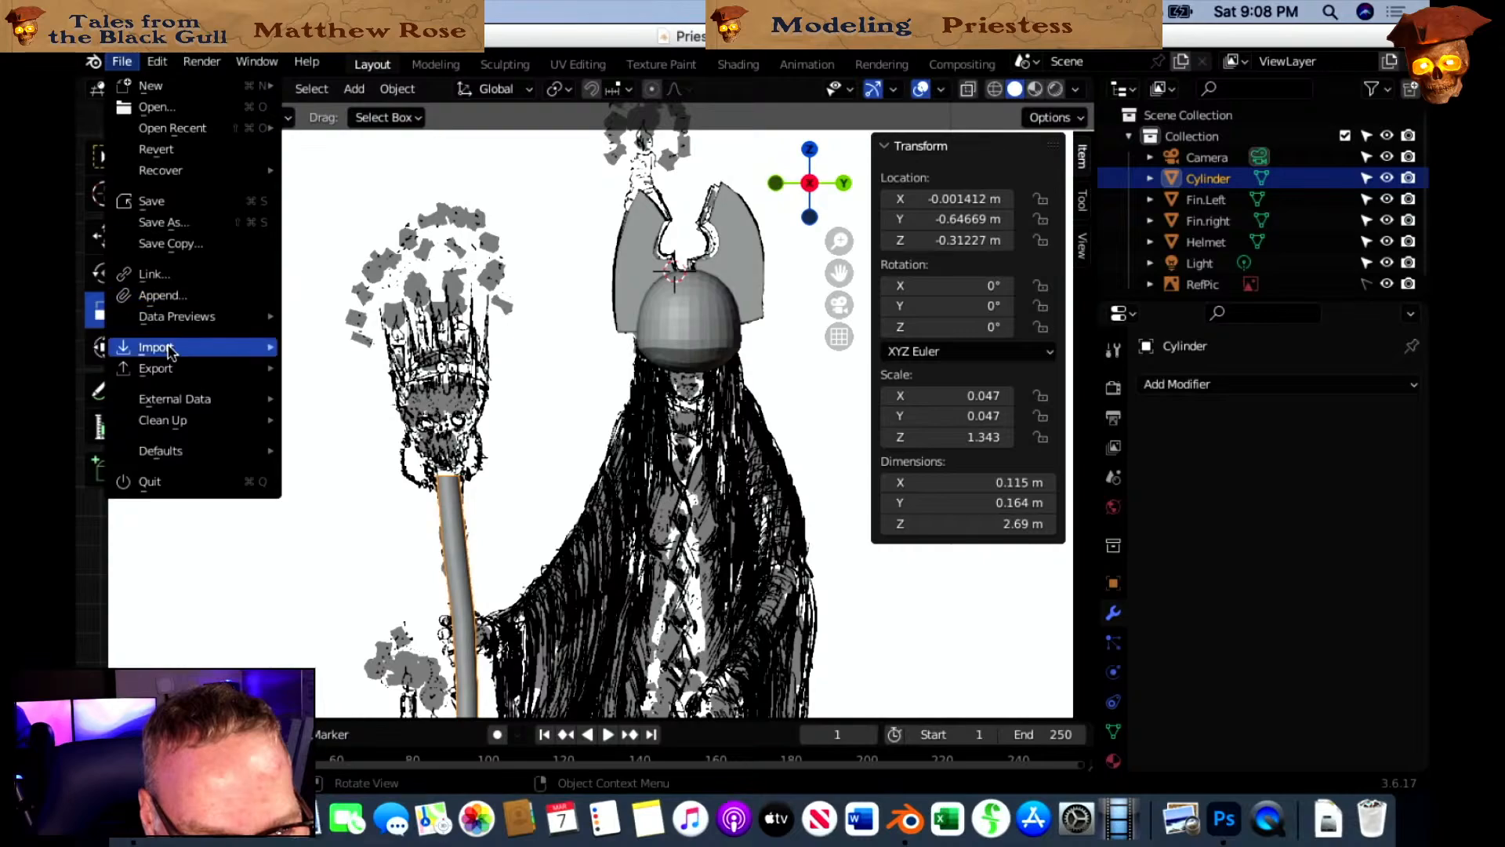
mouse_move(171, 351)
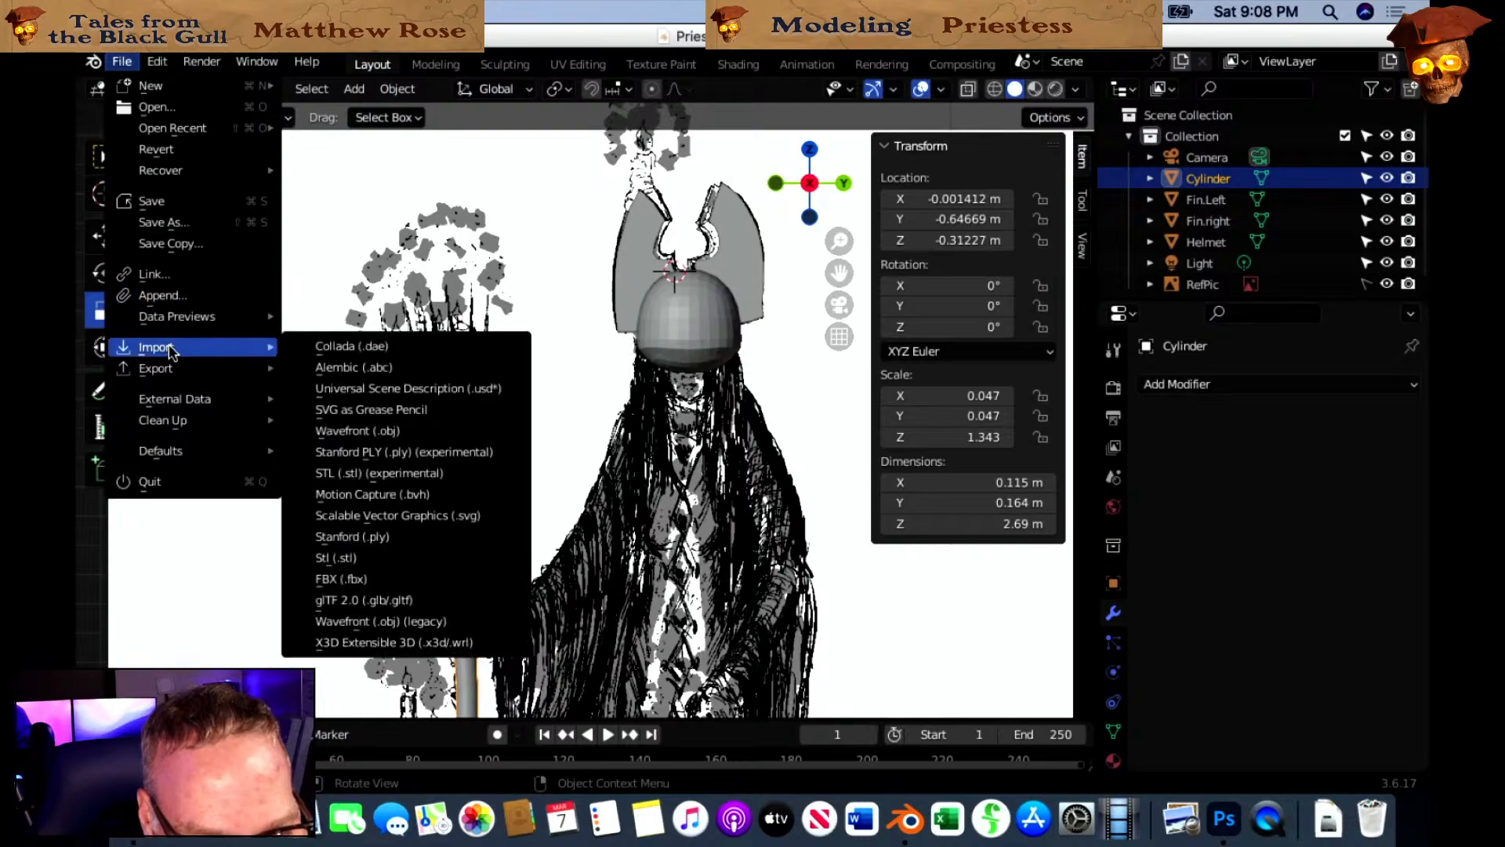
click(337, 558)
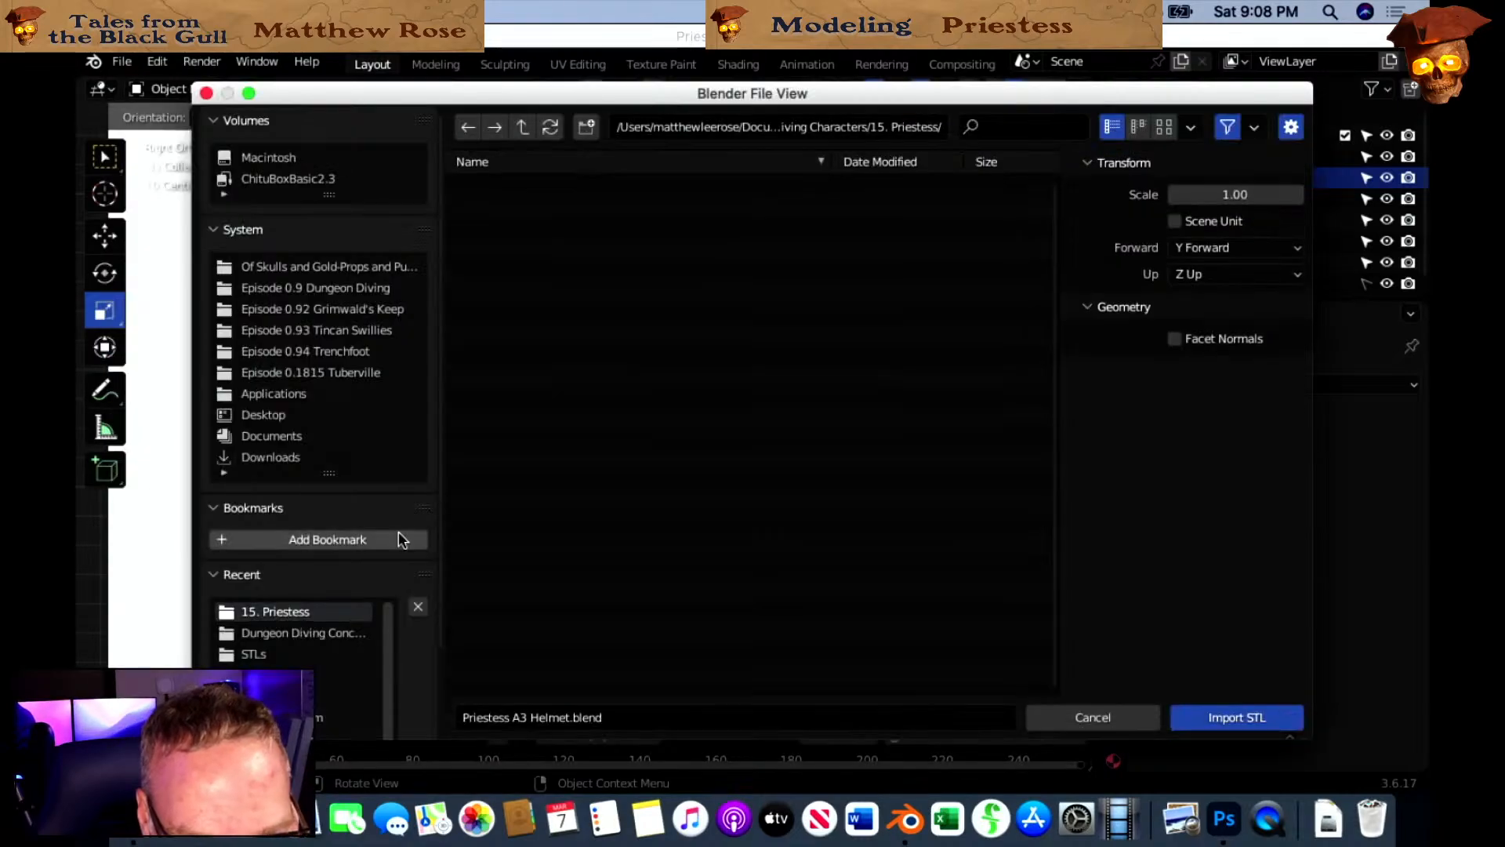
click(522, 127)
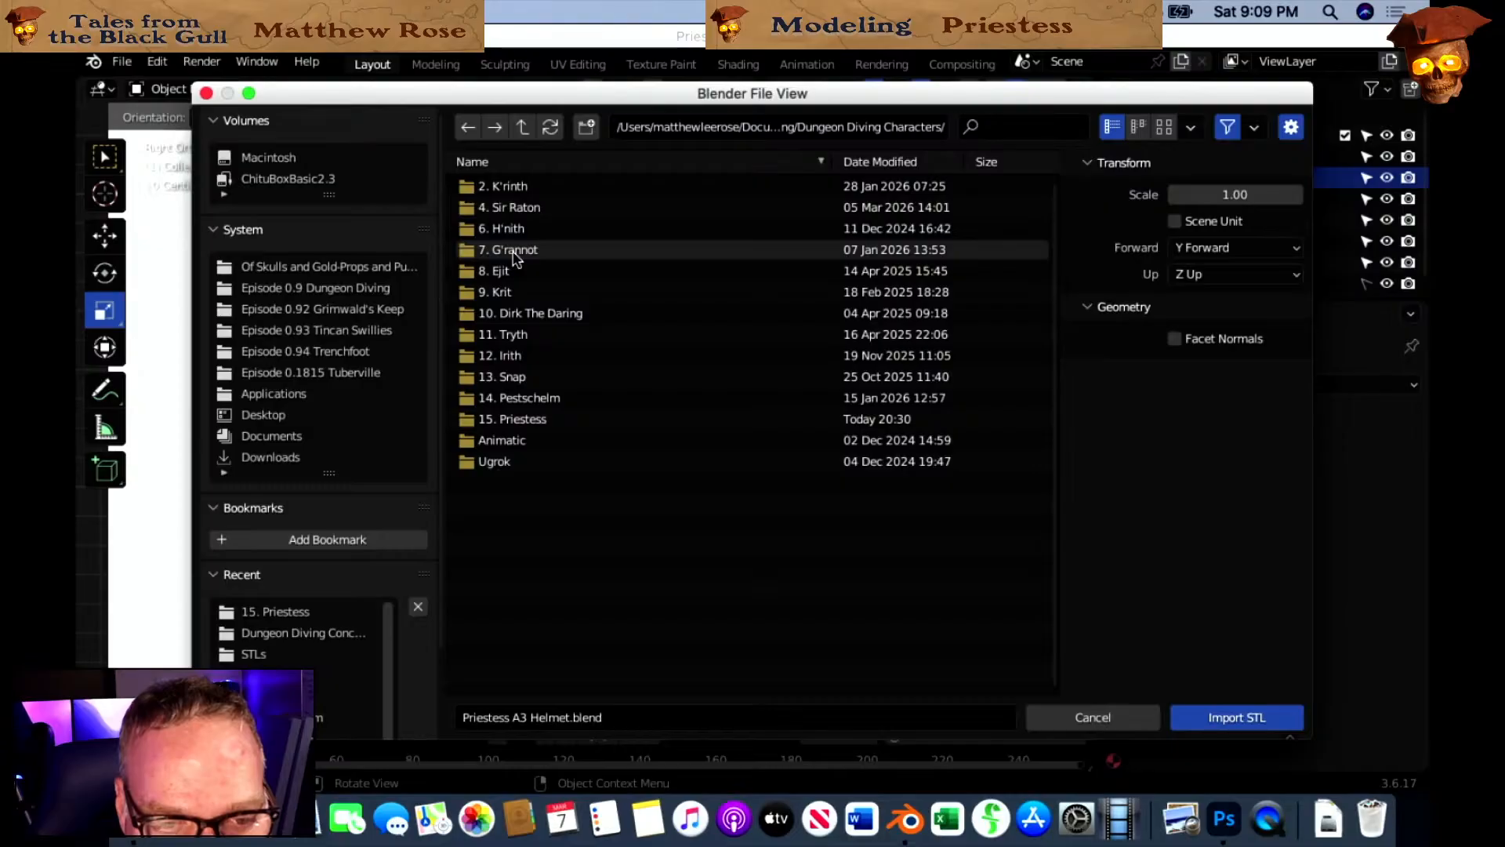
double_click(473, 378)
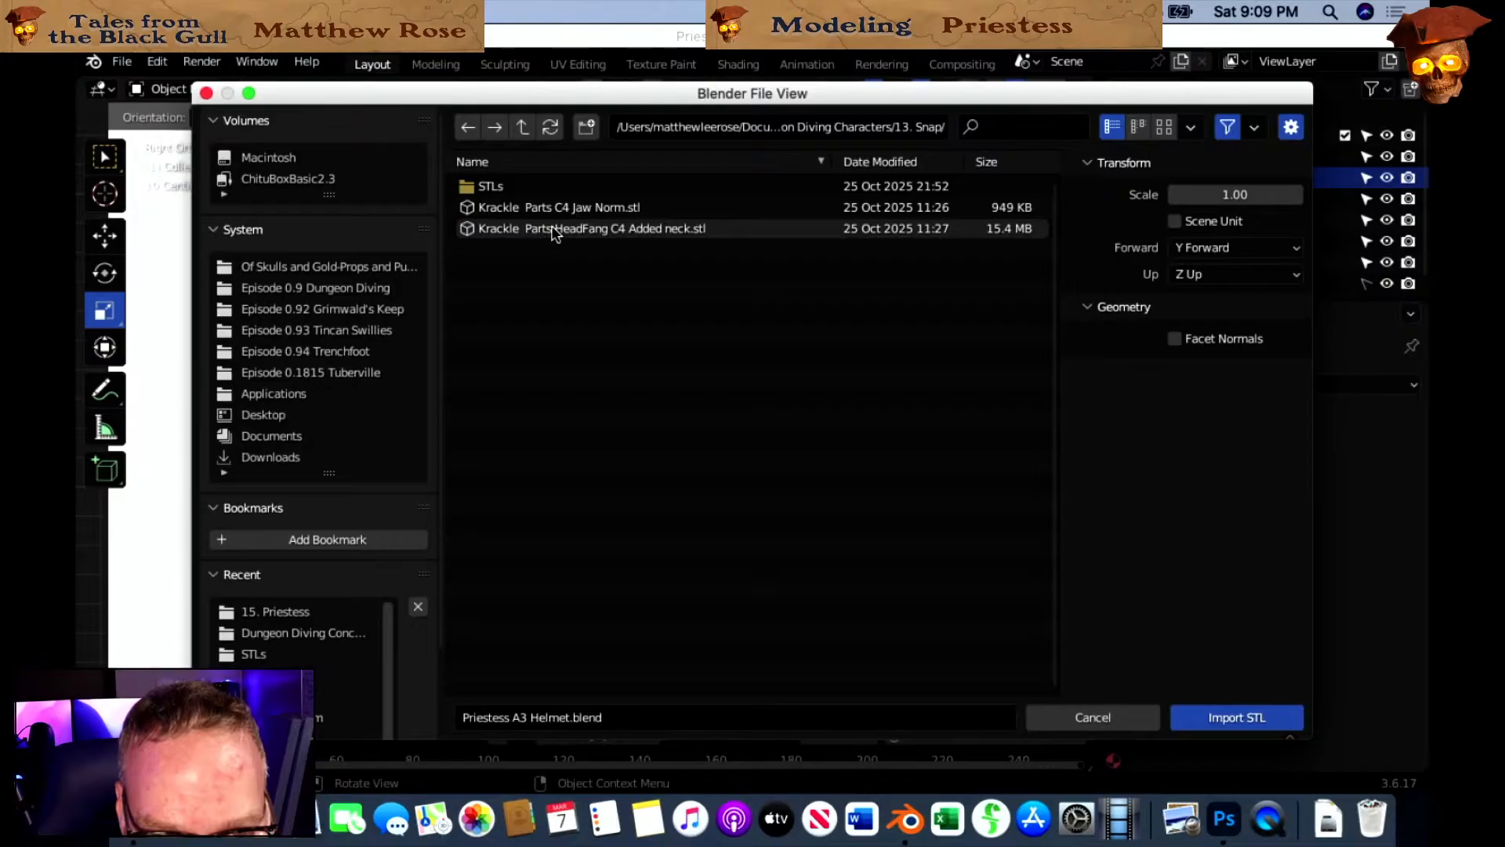
double_click(468, 186)
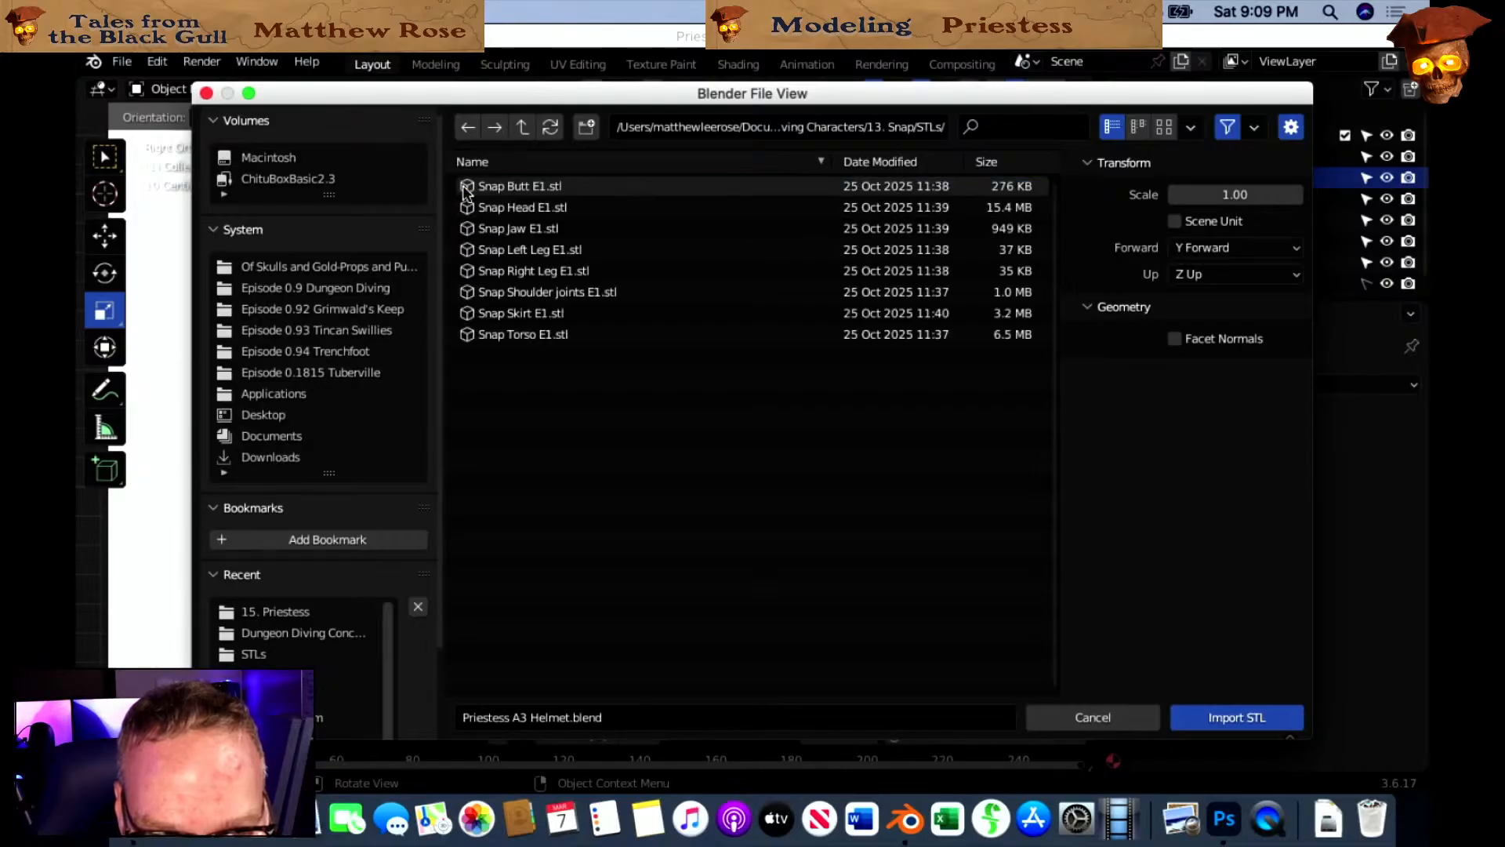
click(530, 212)
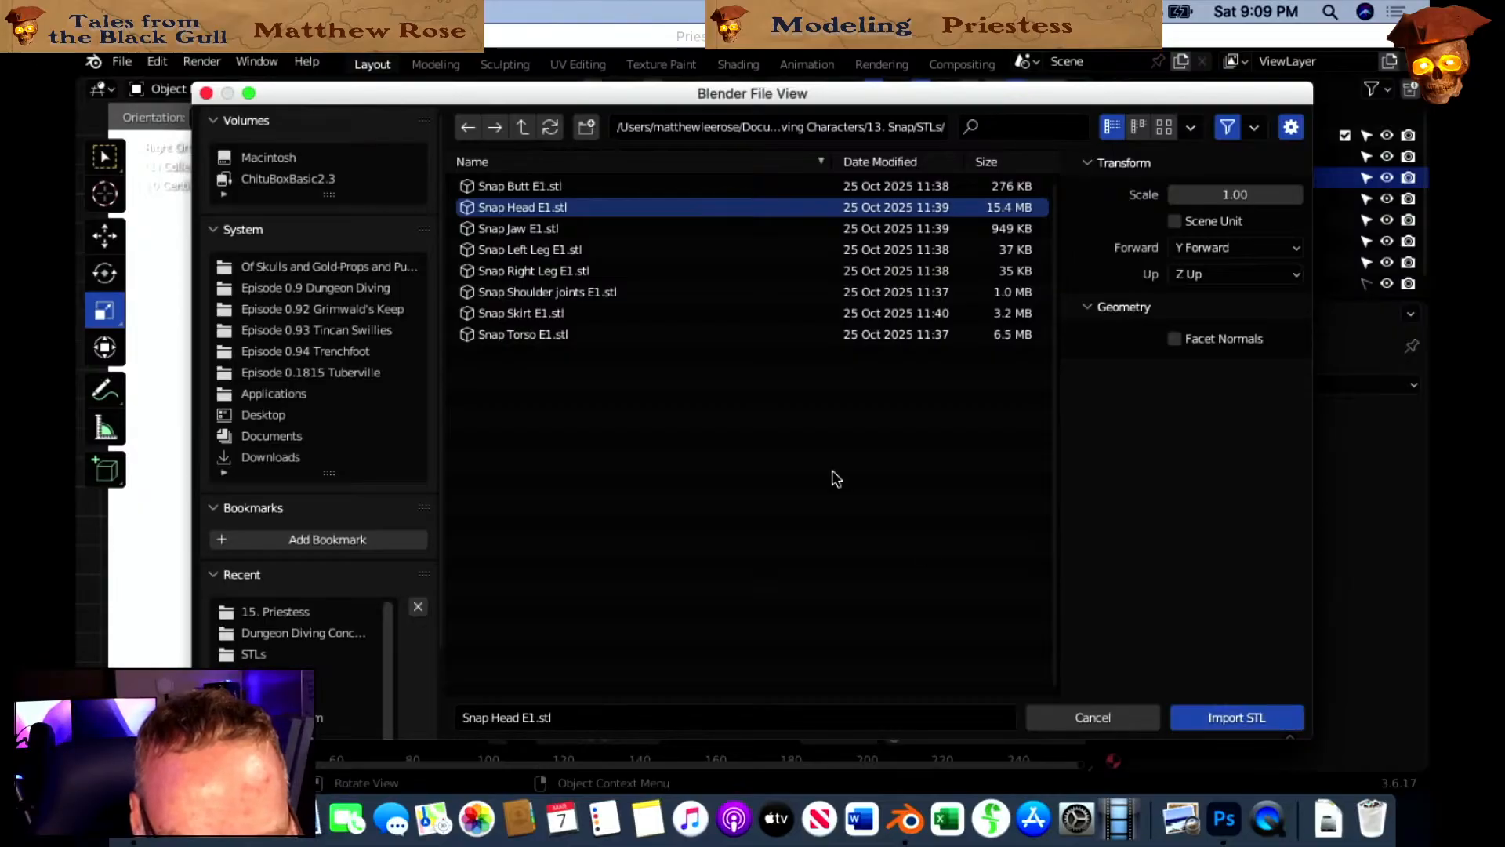
click(522, 128)
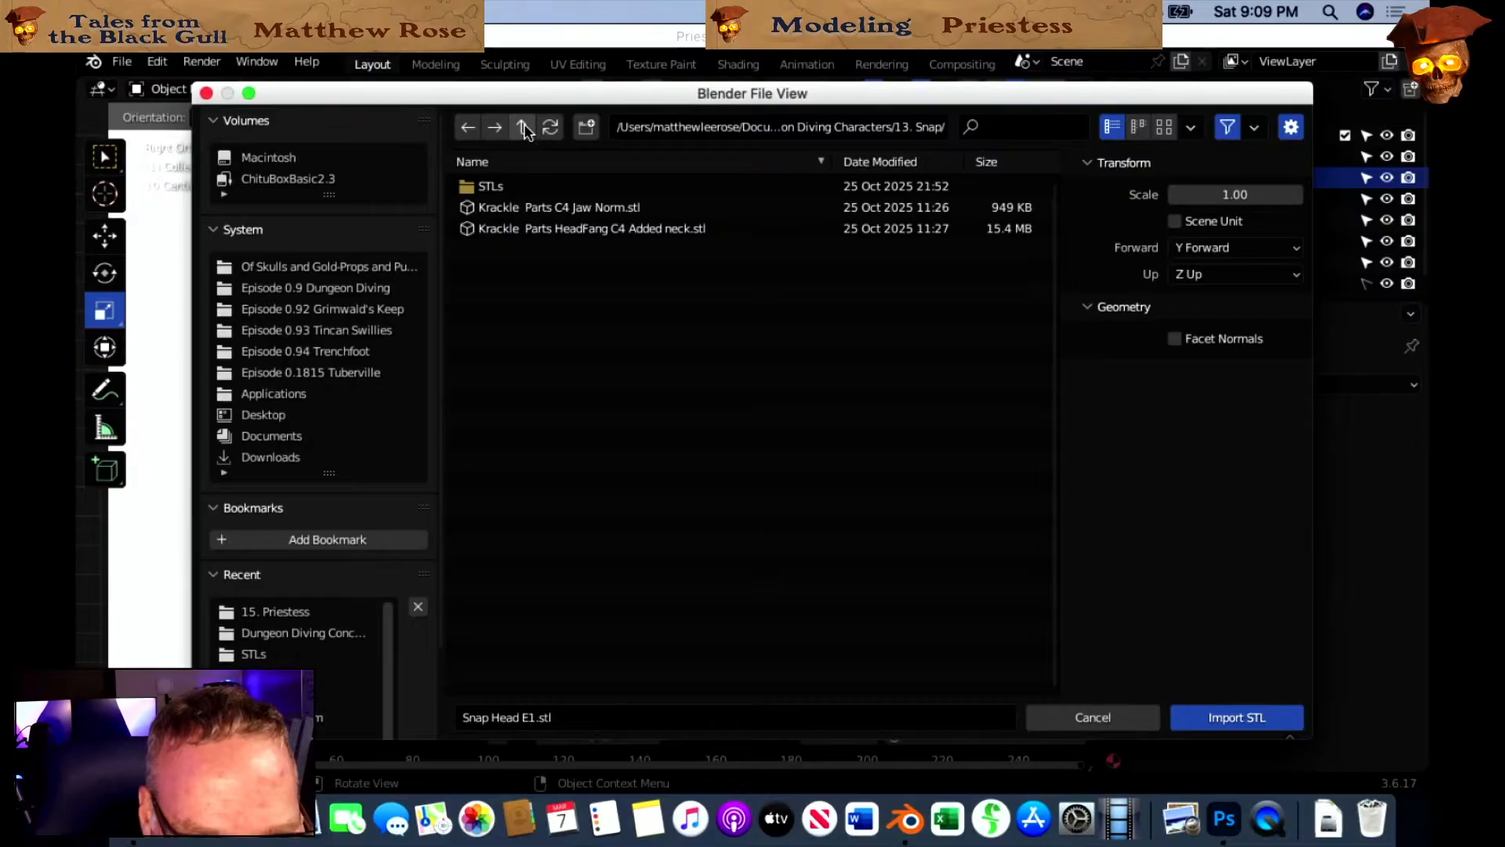
click(522, 128)
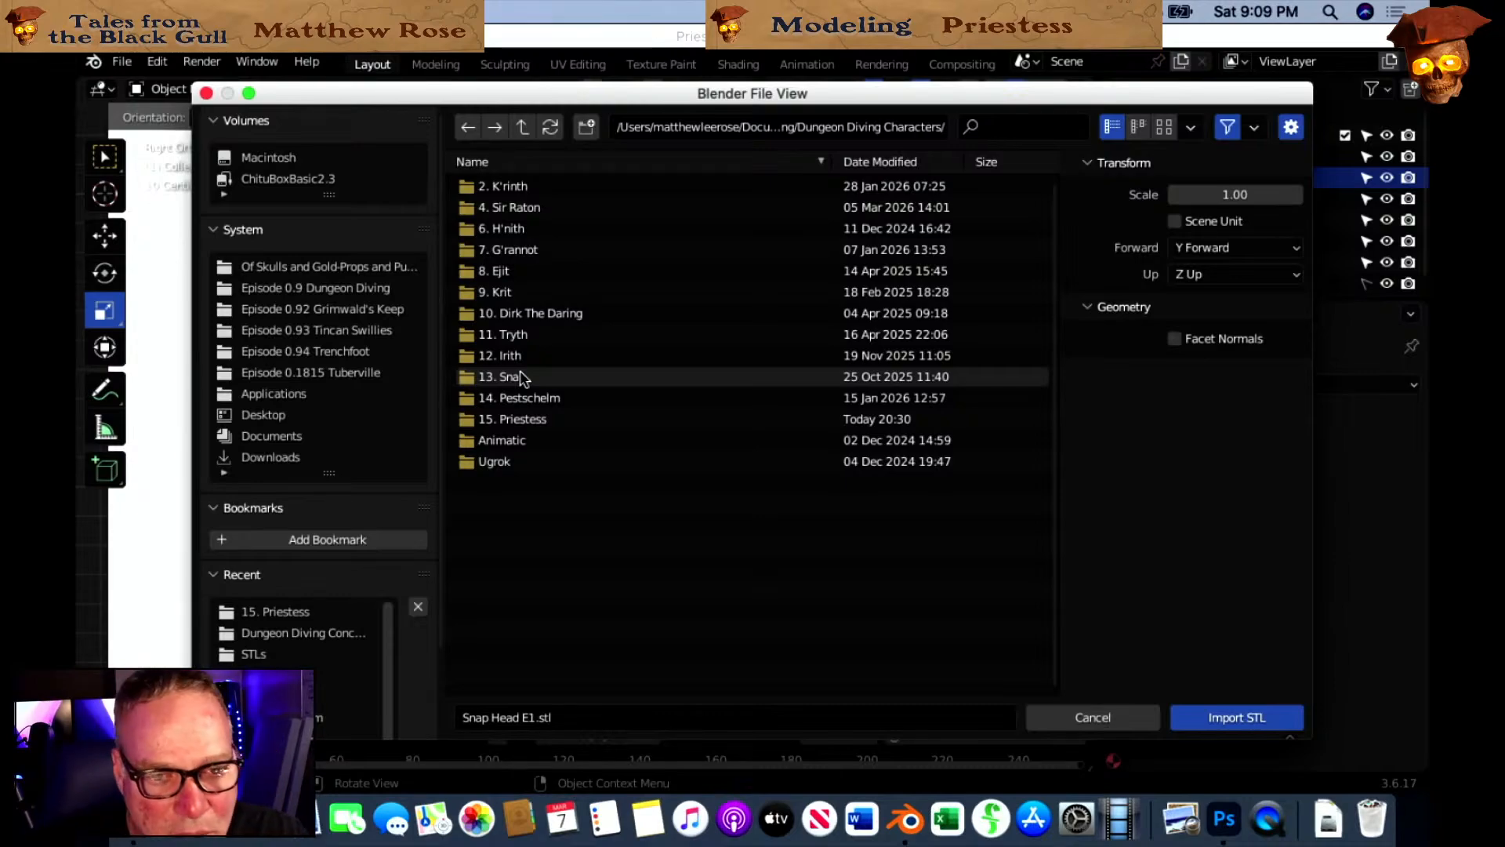
click(522, 126)
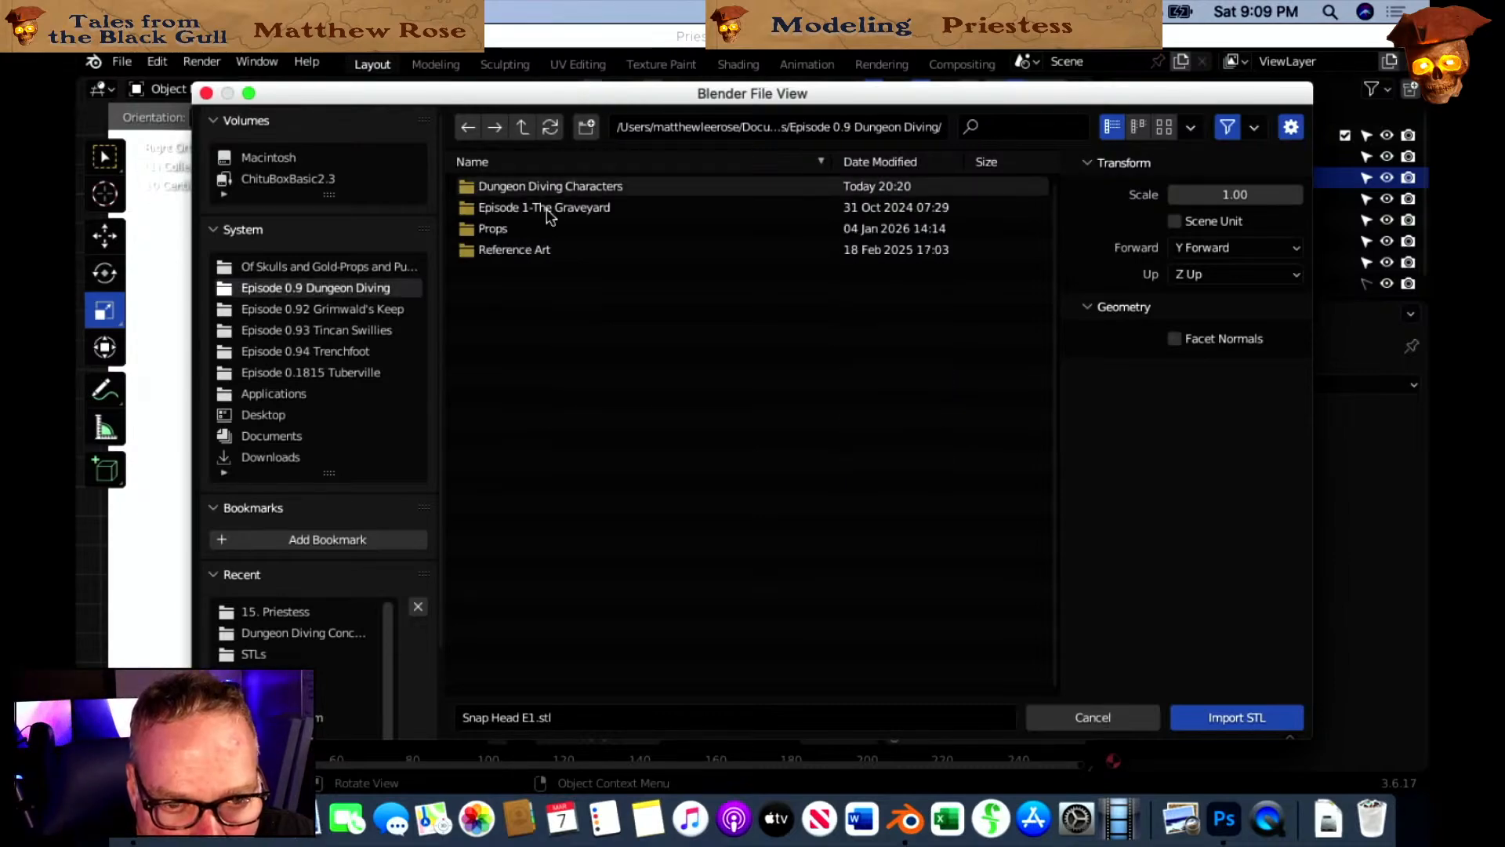
click(1104, 715)
scroll(592, 479, down, 3)
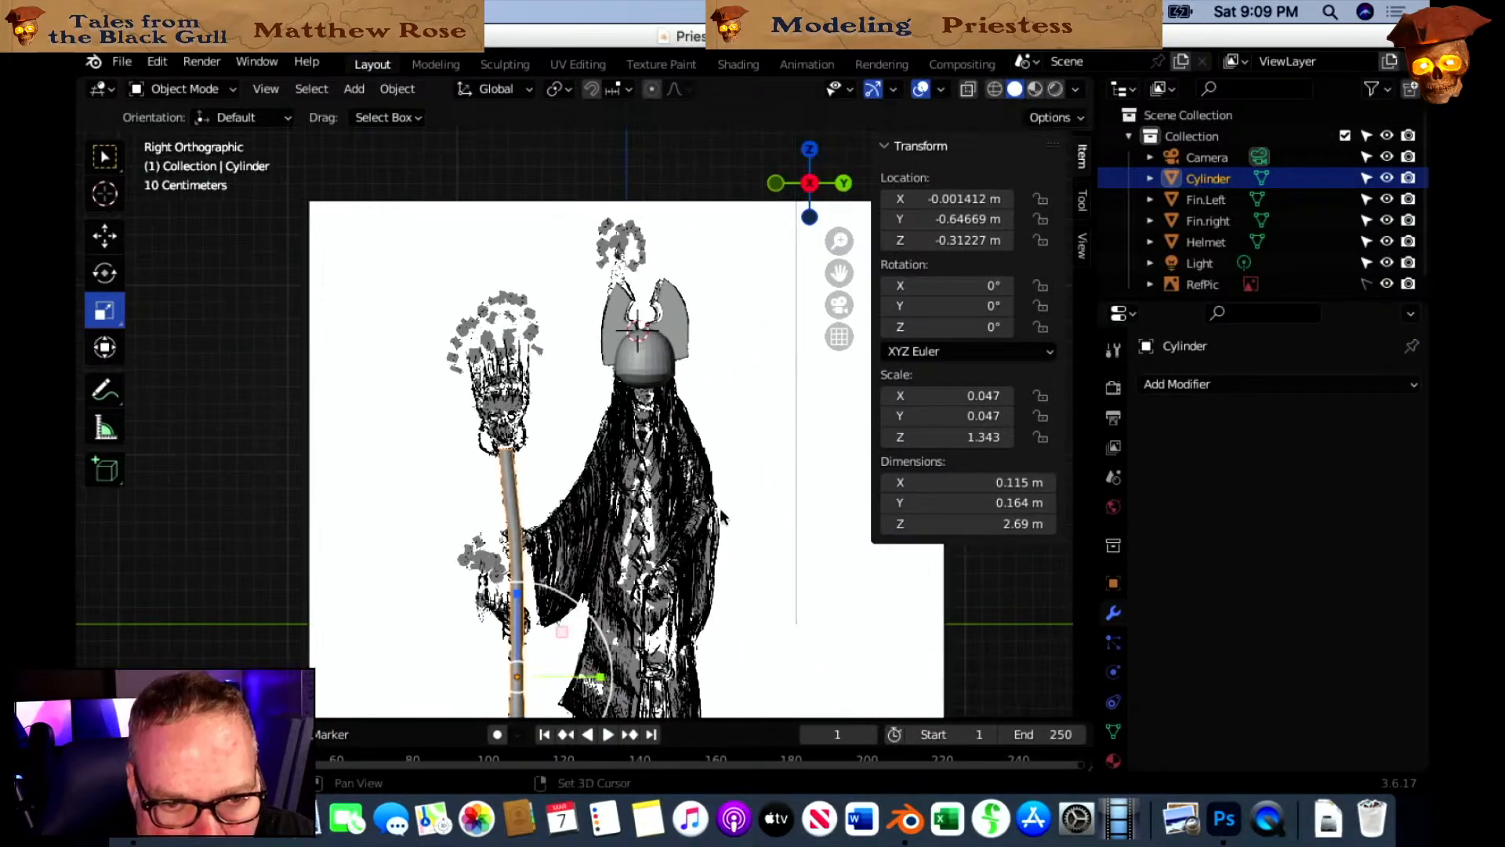
scroll(592, 479, up, 2)
scroll(592, 478, down, 2)
scroll(593, 478, up, 3)
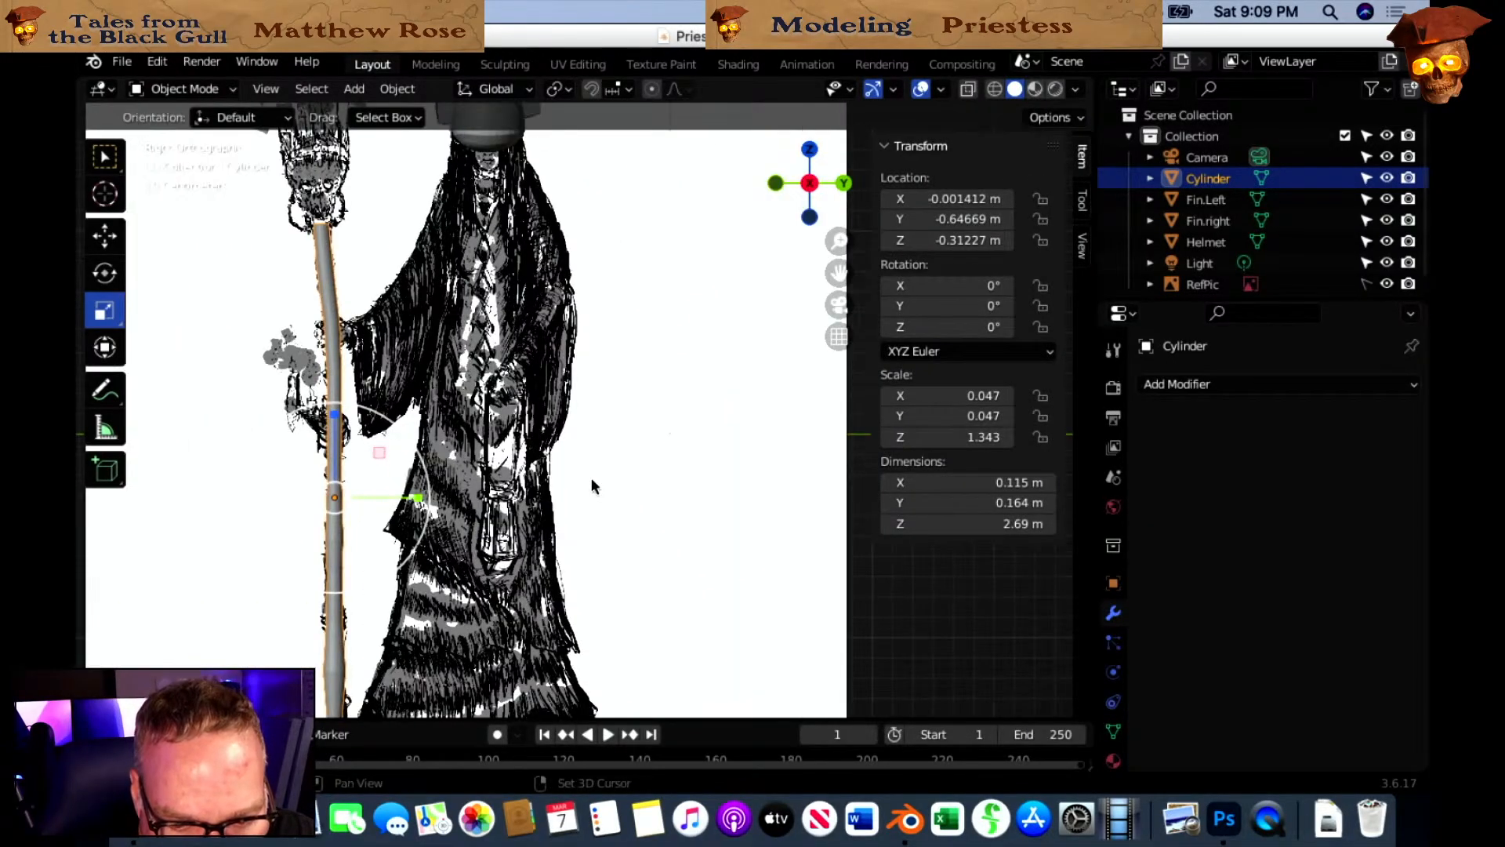
shift+middle_drag(599, 491, 610, 449)
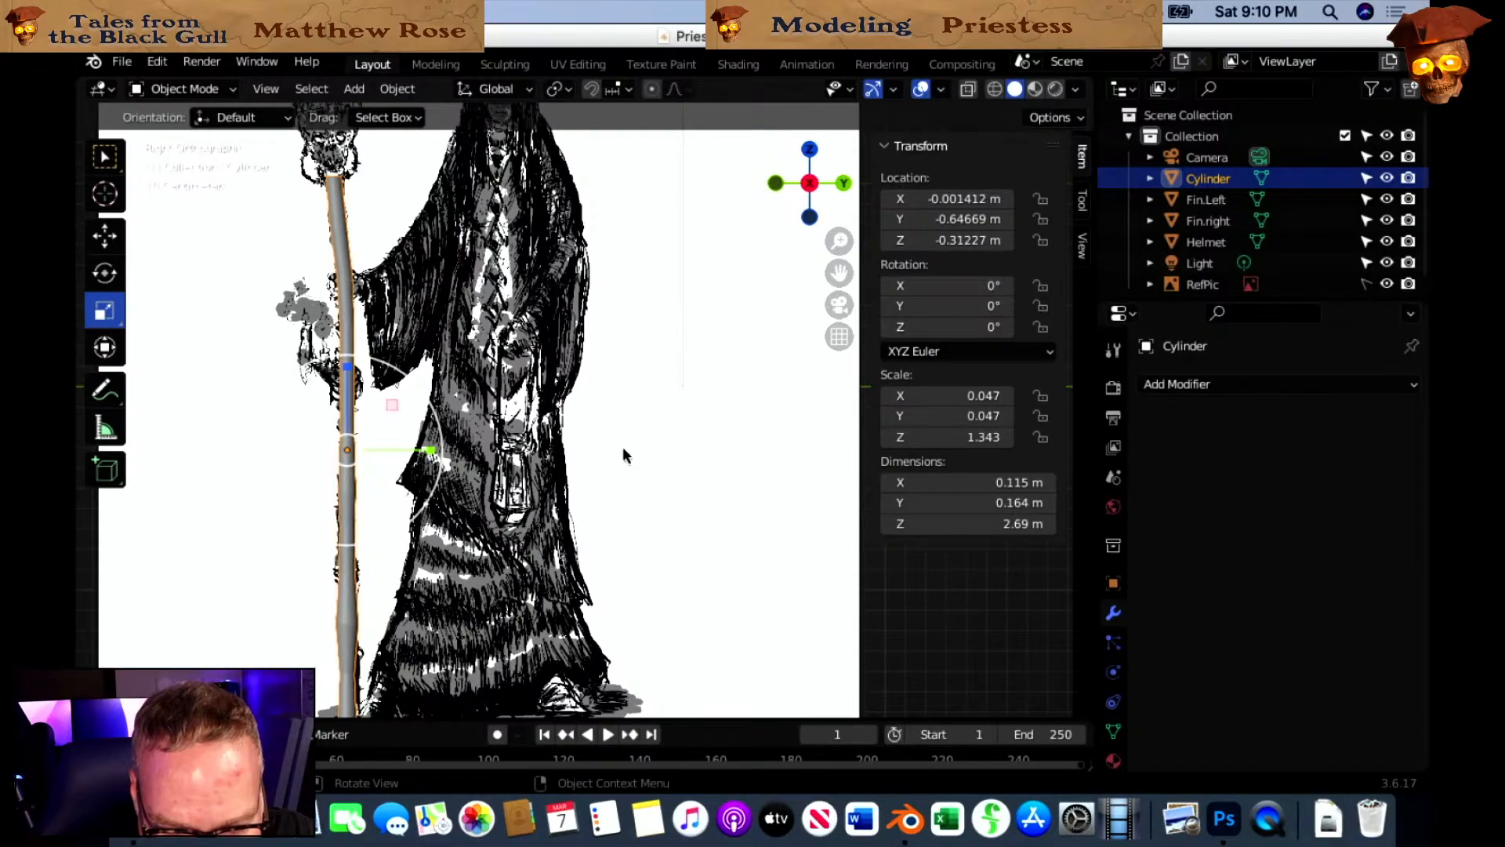
shift+middle_drag(623, 545, 657, 524)
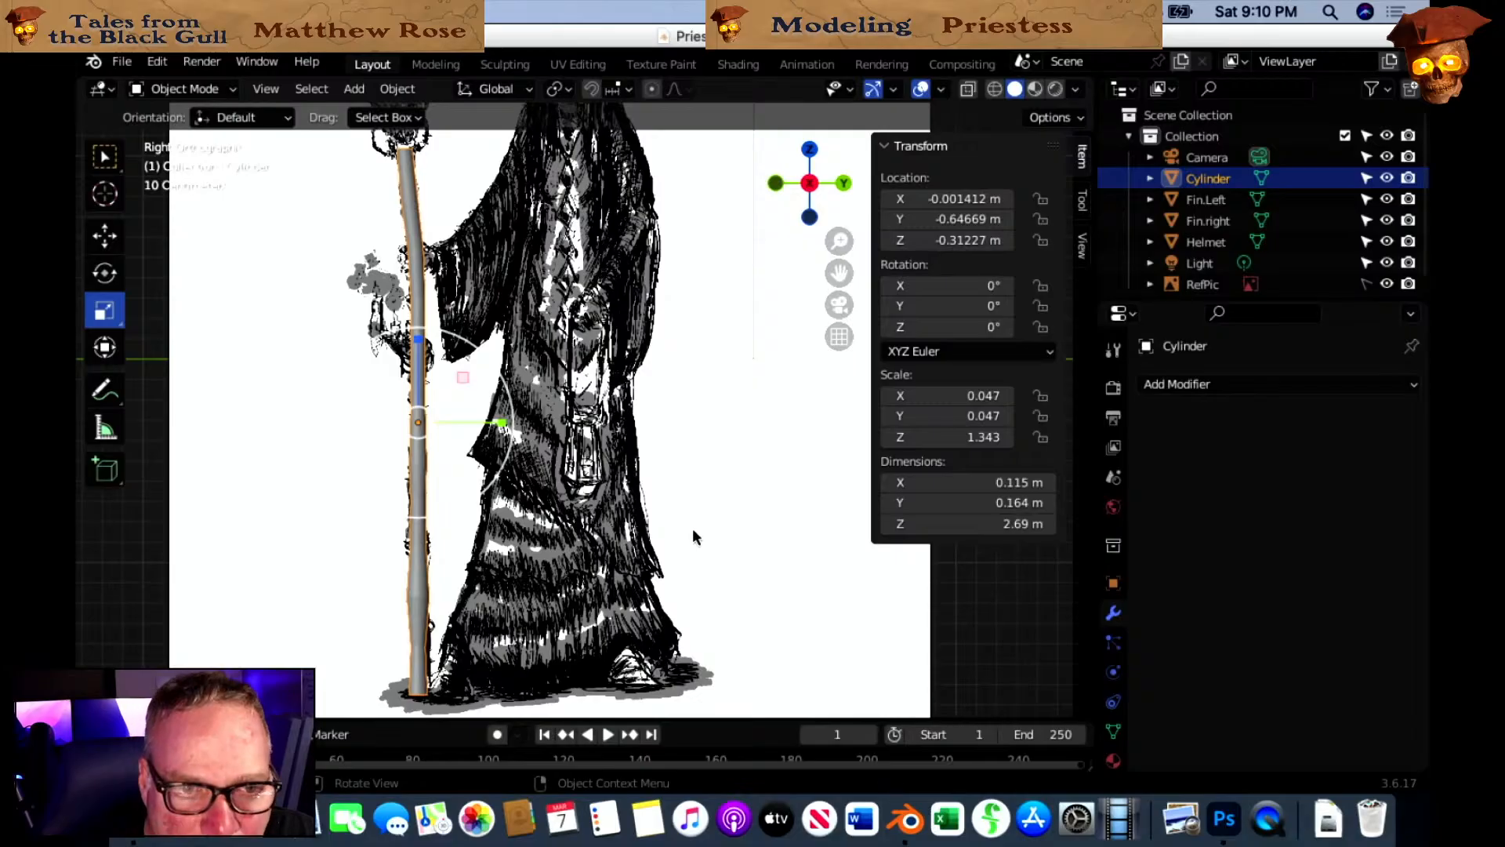
Examine the drawn crowned skull above the staff shaft, including its candles, crown band and face.
scroll(695, 523, up, 5)
middle_drag(698, 513, 710, 265)
scroll(710, 265, down, 4)
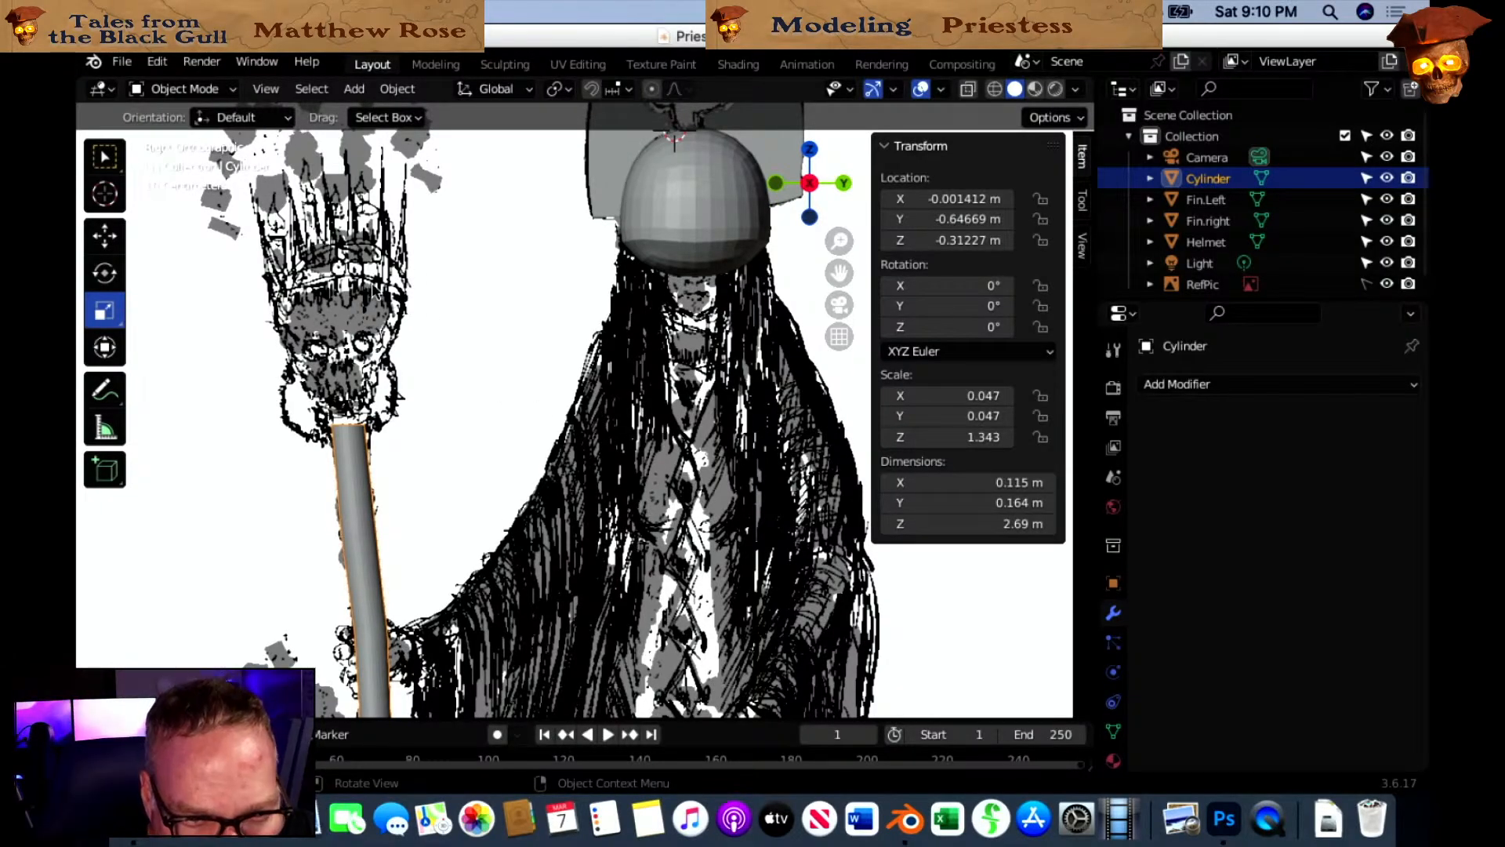
scroll(483, 411, up, 5)
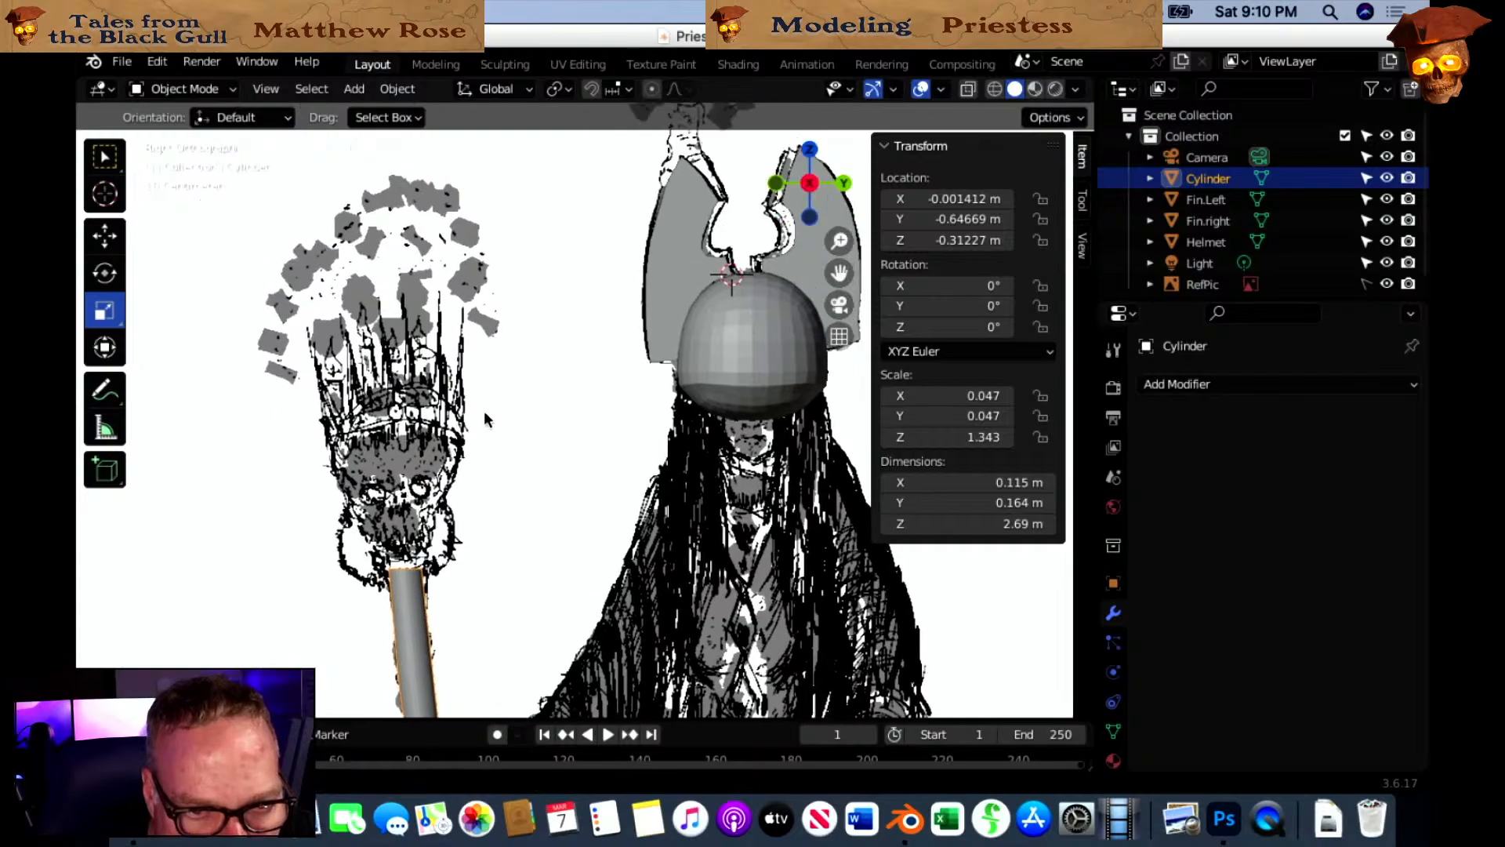
shift+middle_drag(423, 396, 616, 408)
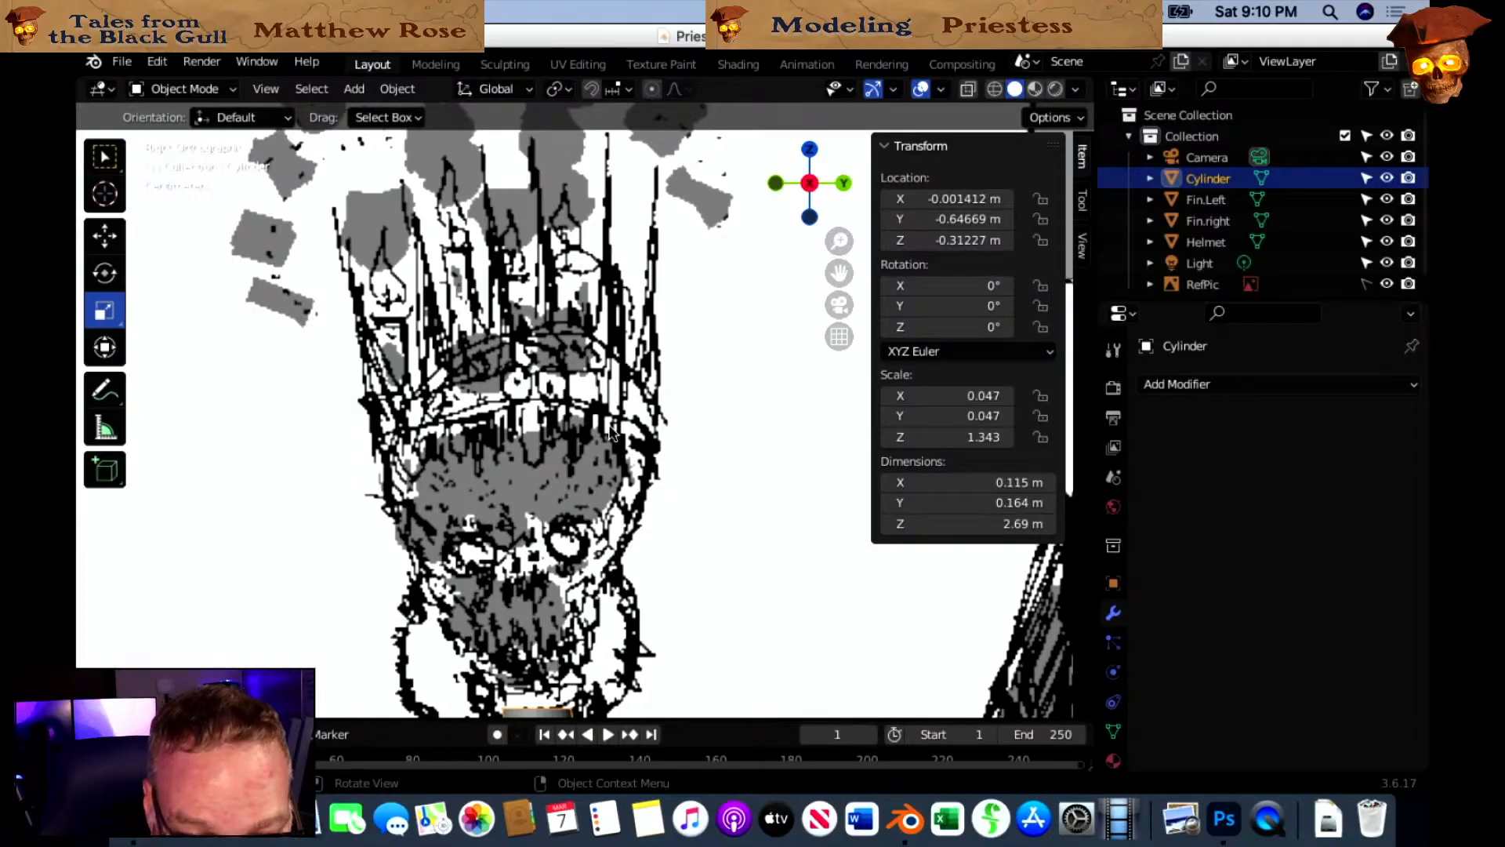
scroll(611, 434, down, 3)
shift+middle_drag(642, 483, 467, 330)
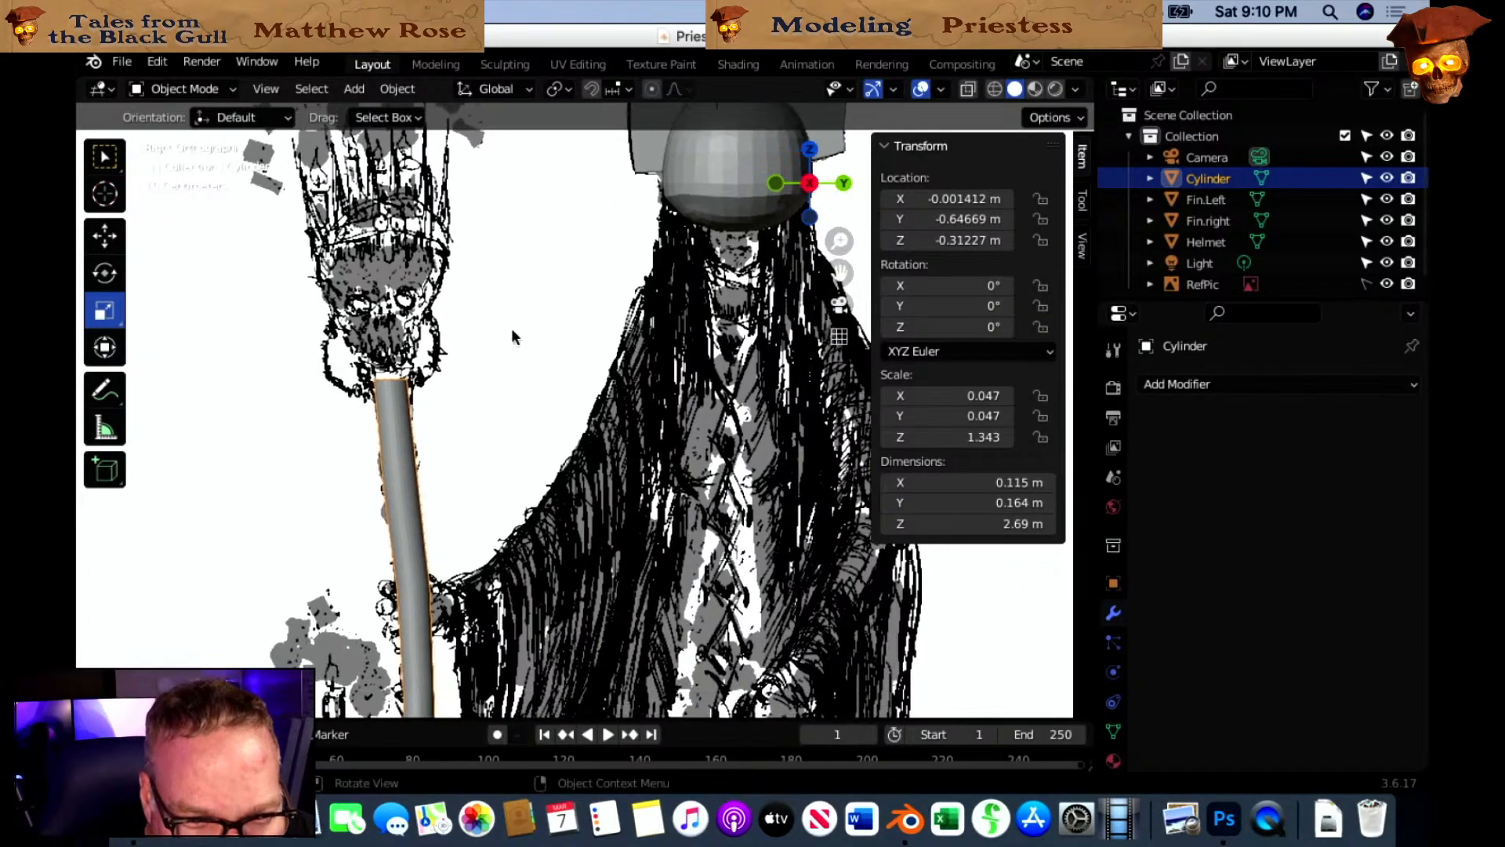
scroll(499, 351, down, 1)
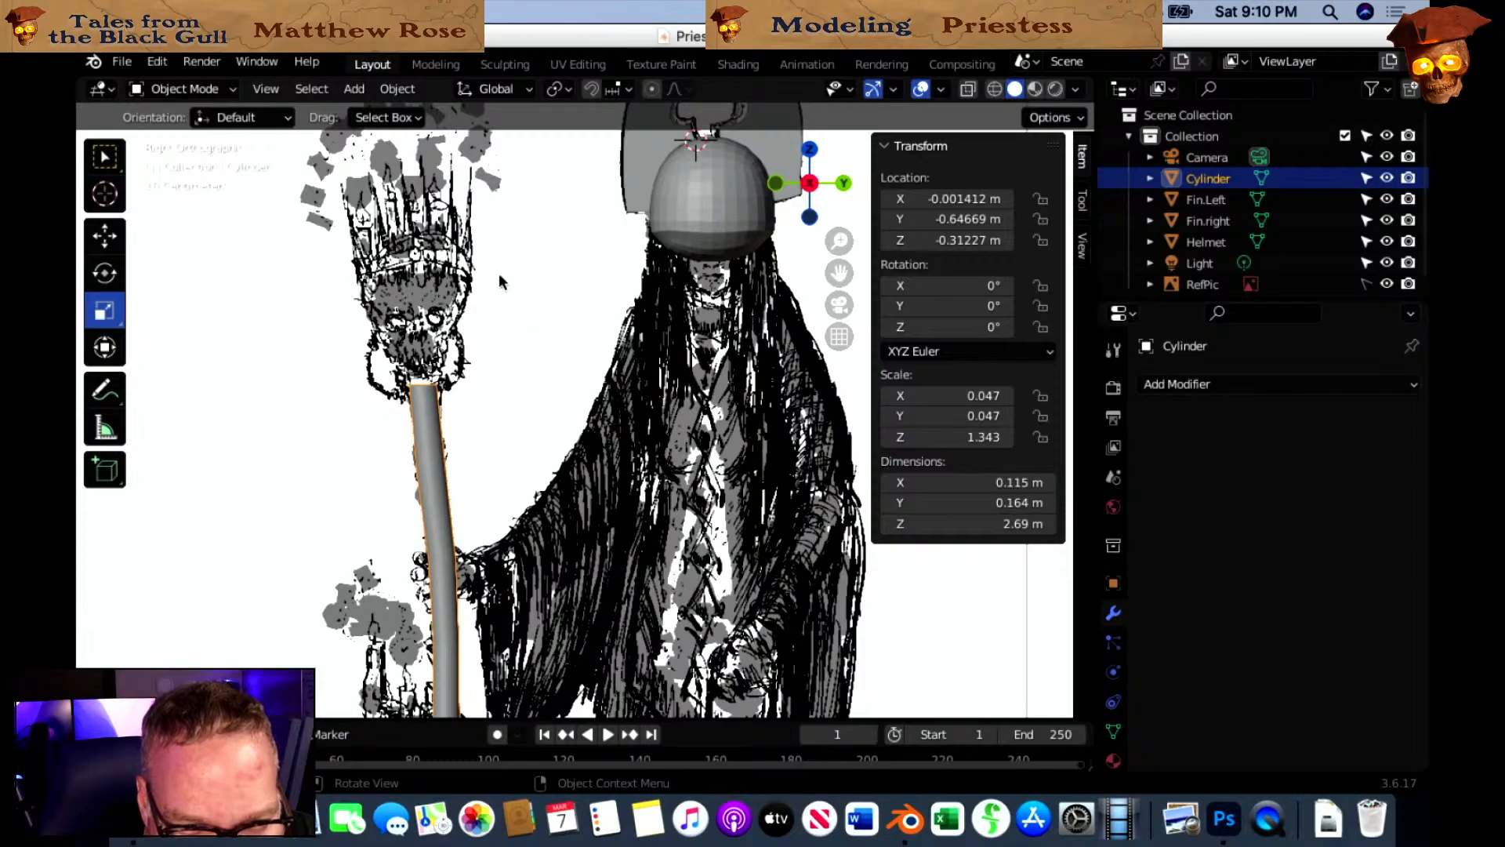
scroll(447, 299, down, 1)
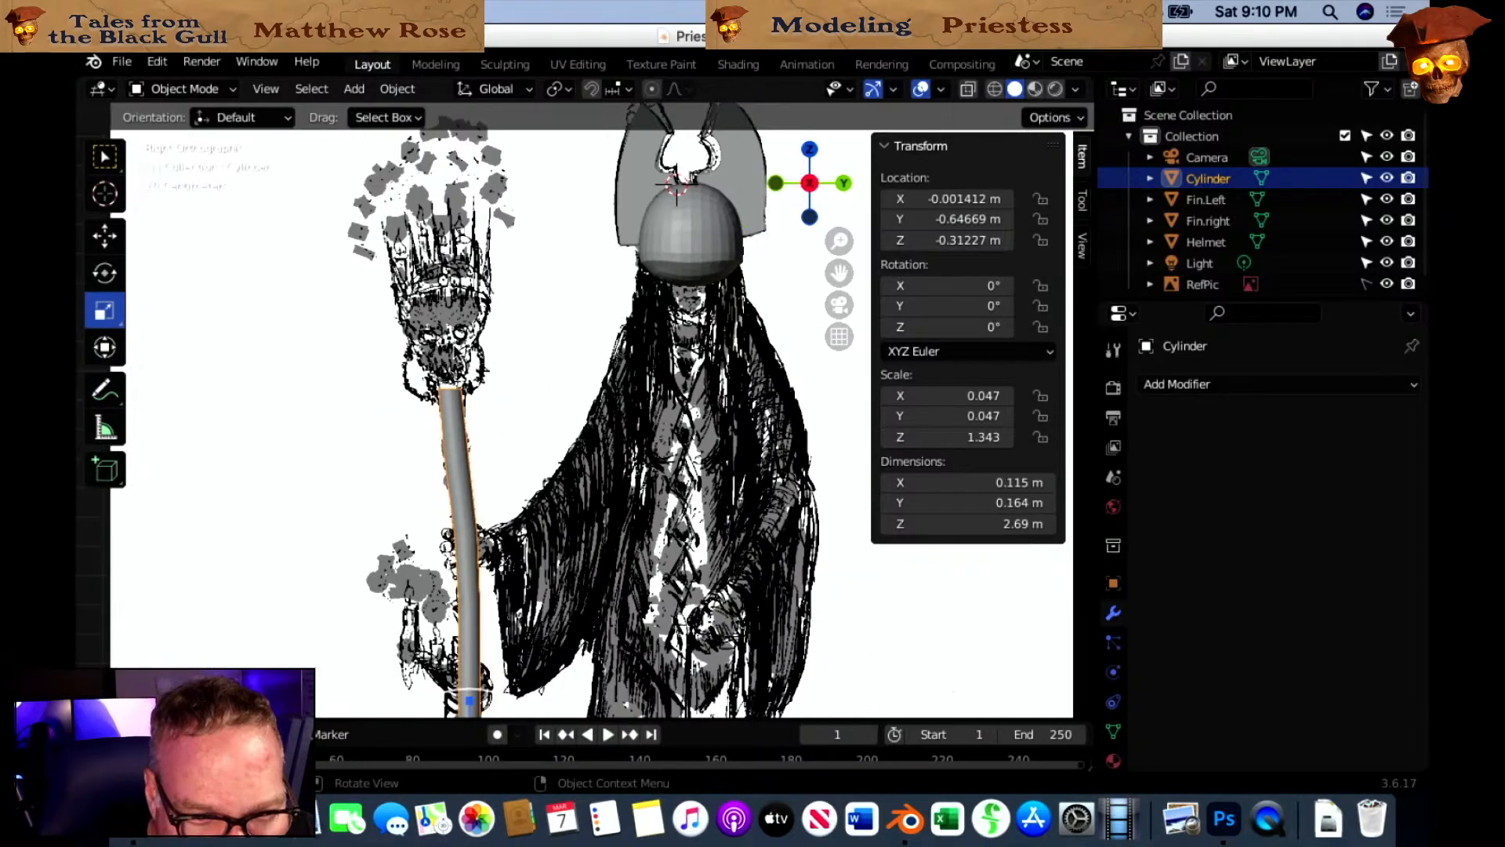
Examine the lantern hanging at the front of the drawn robe, and the robe's hem and foot beside the staff.
shift+middle_drag(612, 468, 470, 463)
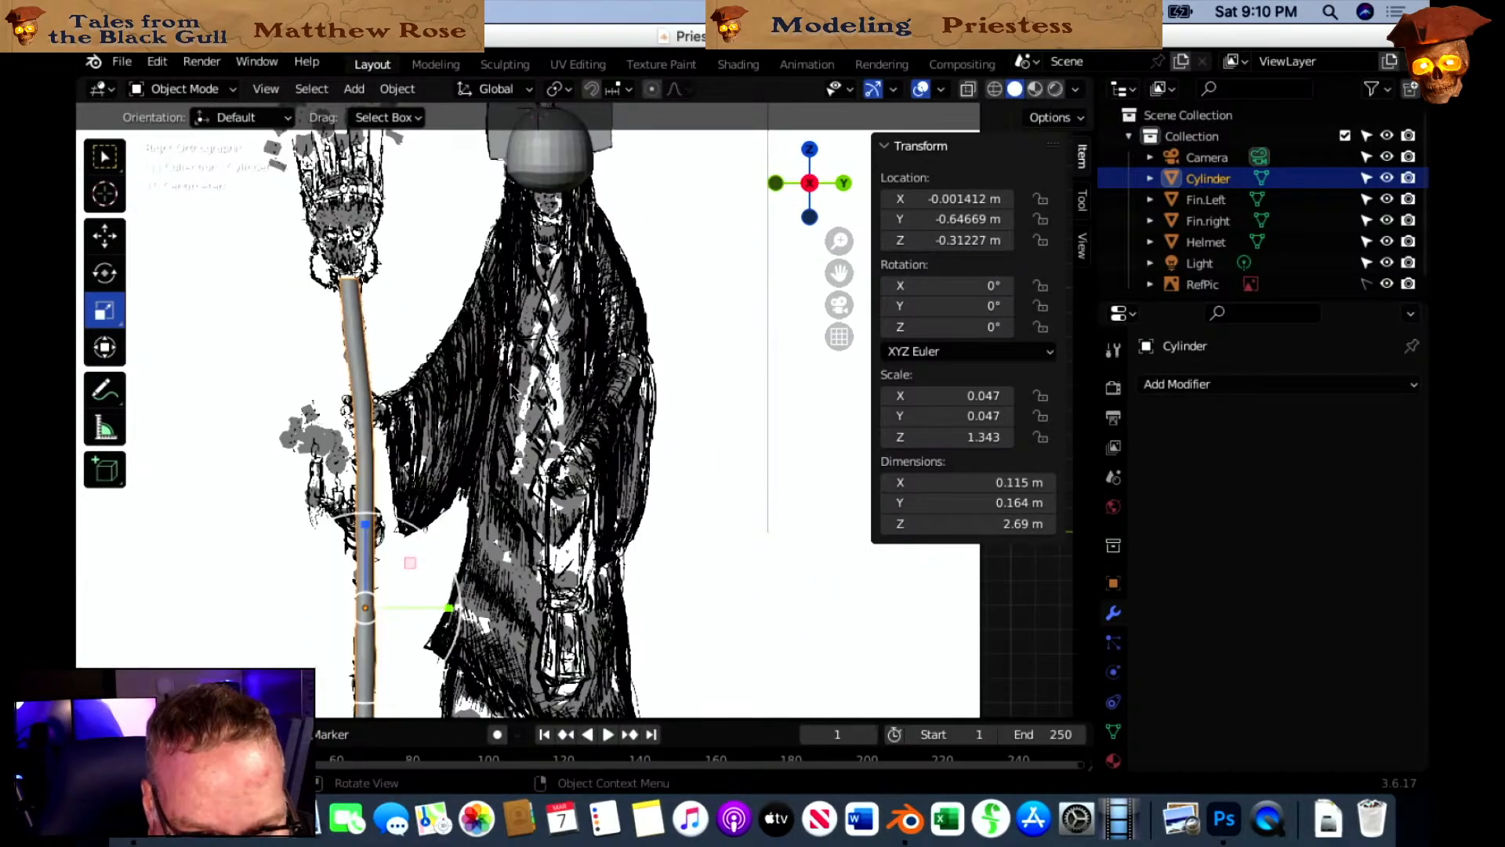
scroll(471, 432, up, 2)
shift+middle_drag(498, 514, 451, 469)
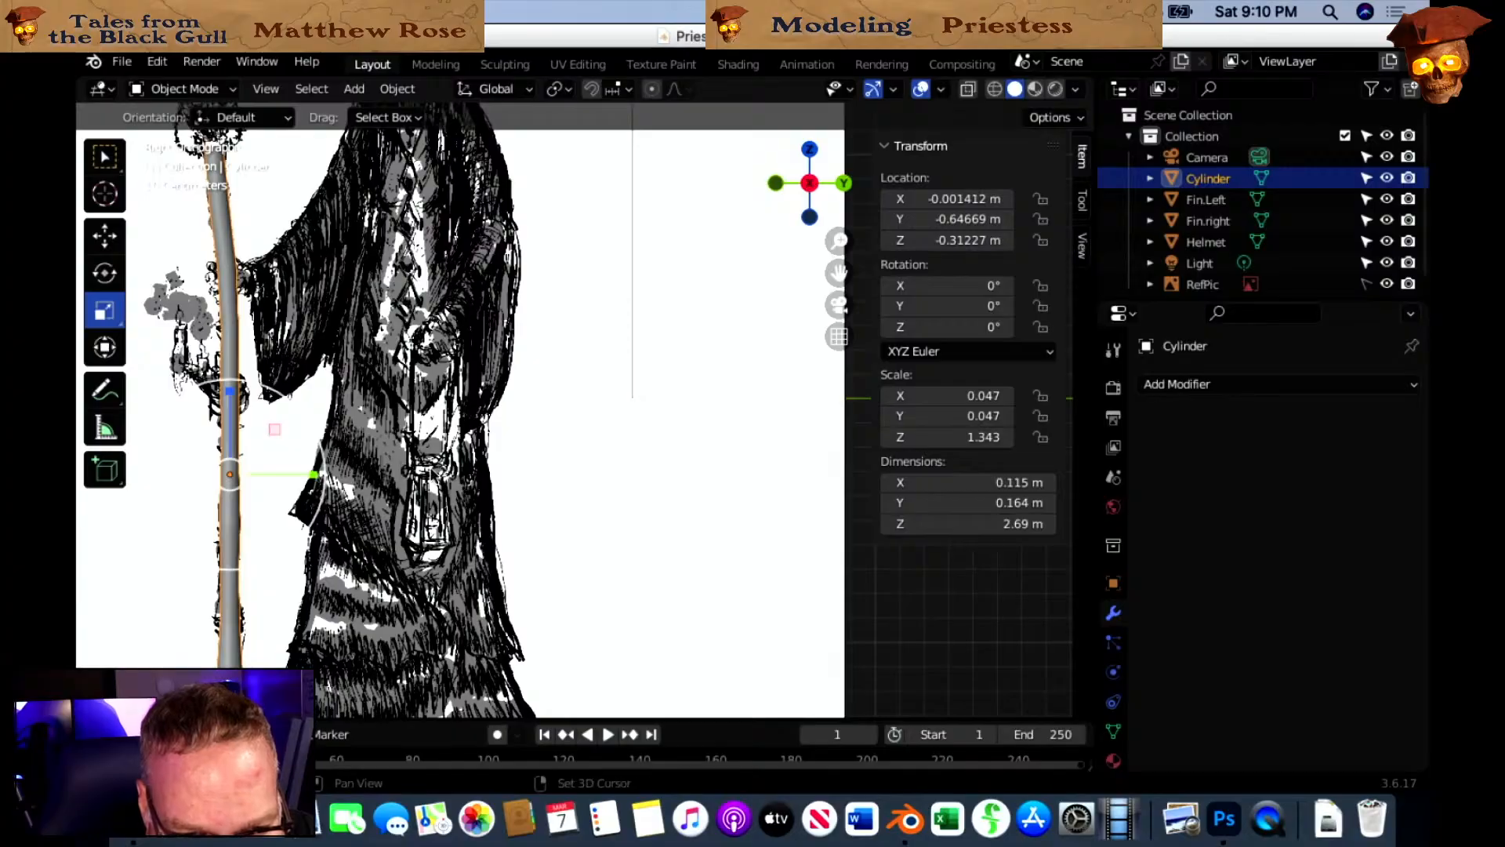
scroll(406, 375, up, 6)
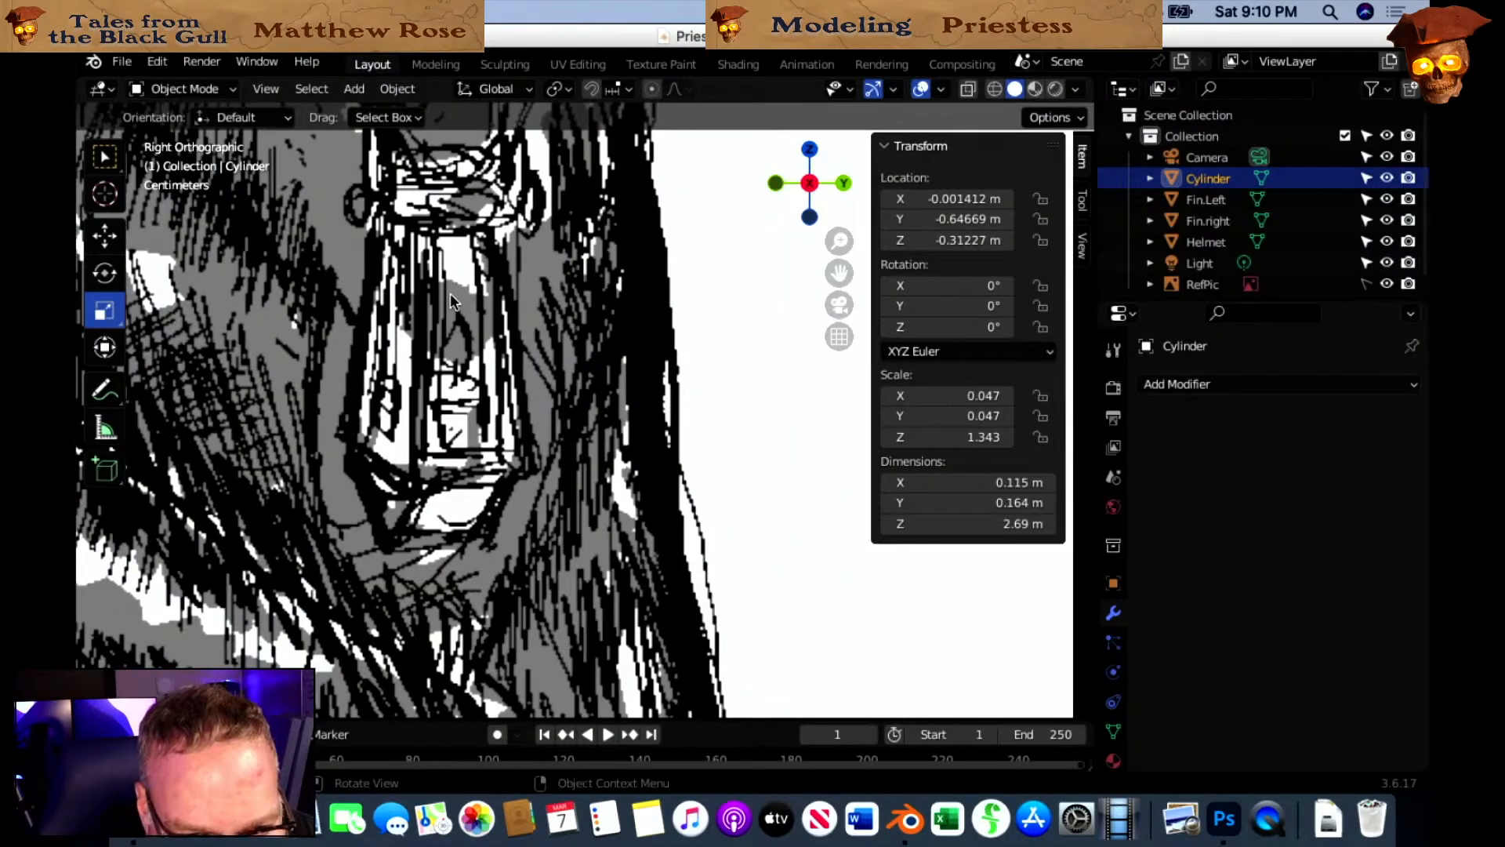
scroll(461, 294, down, 5)
scroll(452, 305, down, 4)
shift+middle_drag(534, 549, 636, 381)
scroll(542, 398, up, 4)
scroll(532, 410, up, 1)
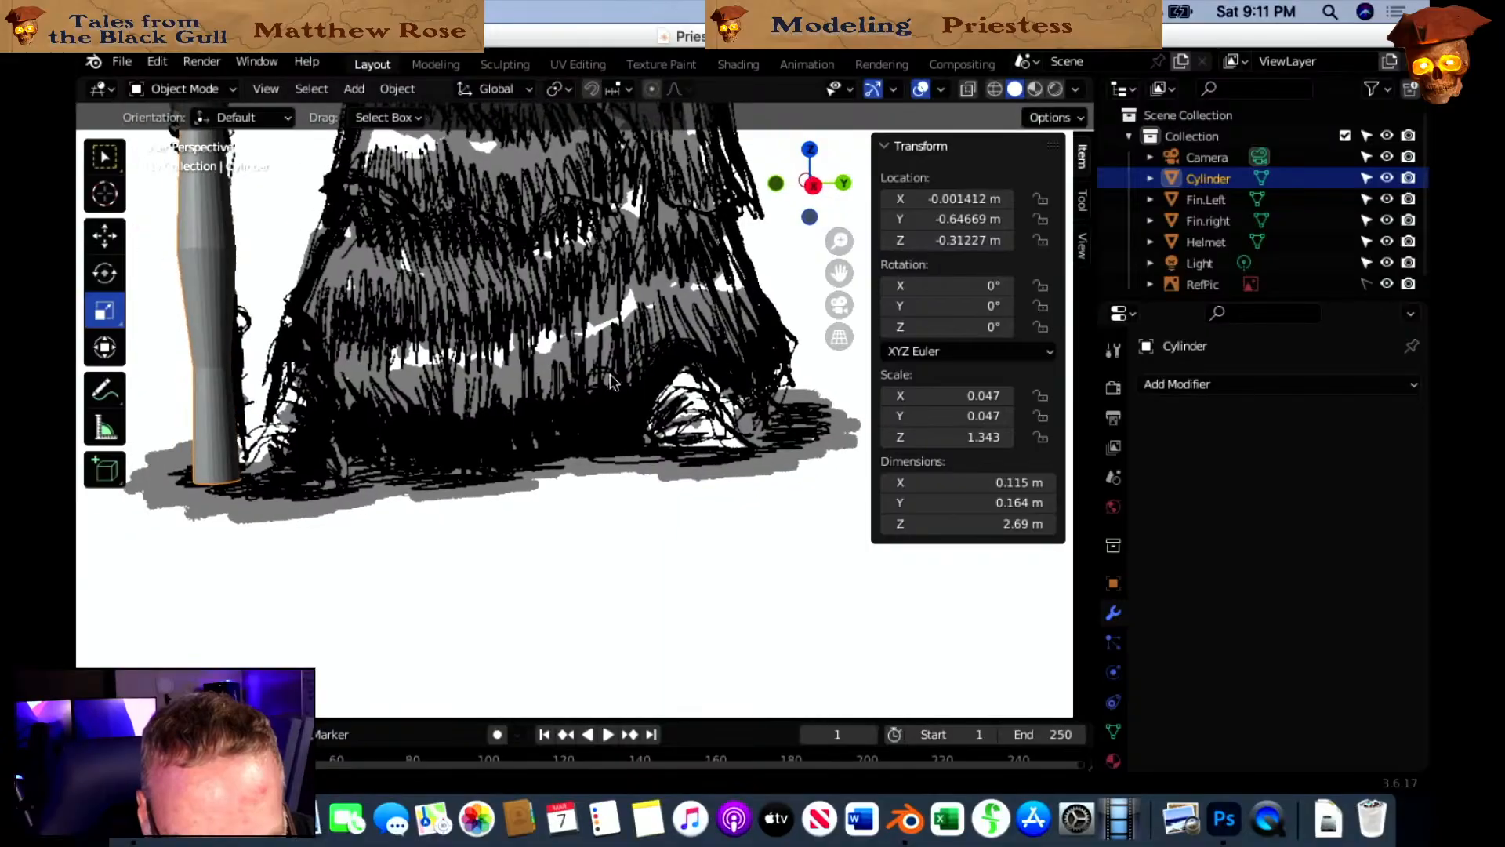
scroll(638, 381, down, 4)
scroll(640, 384, up, 4)
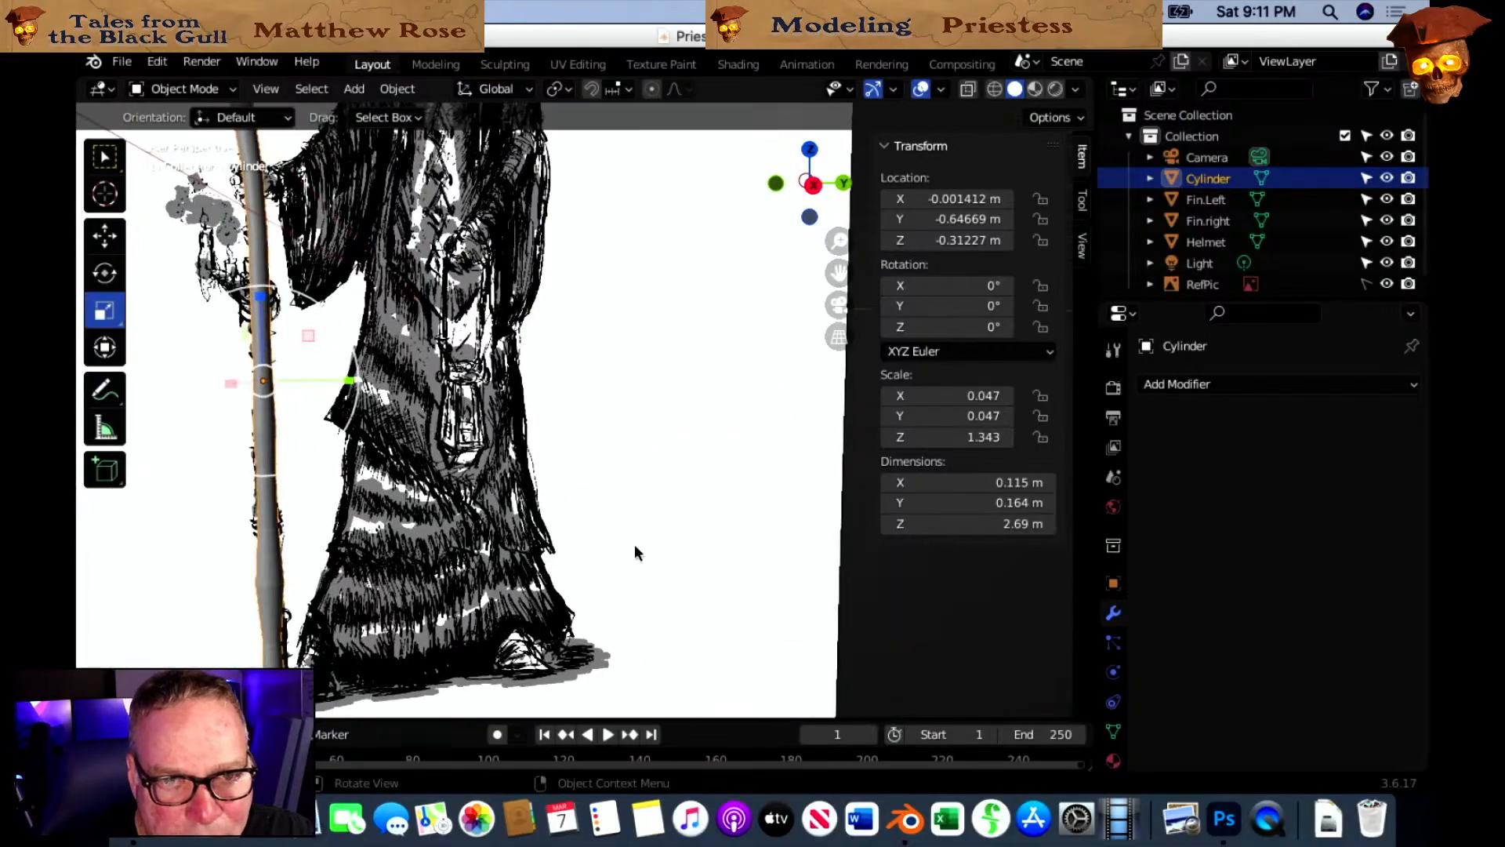
Examine the whole priestess drawing in the right orthographic view, comparing the helmet and staff with the undrawn parts still unmodelled.
click(813, 192)
scroll(595, 370, down, 4)
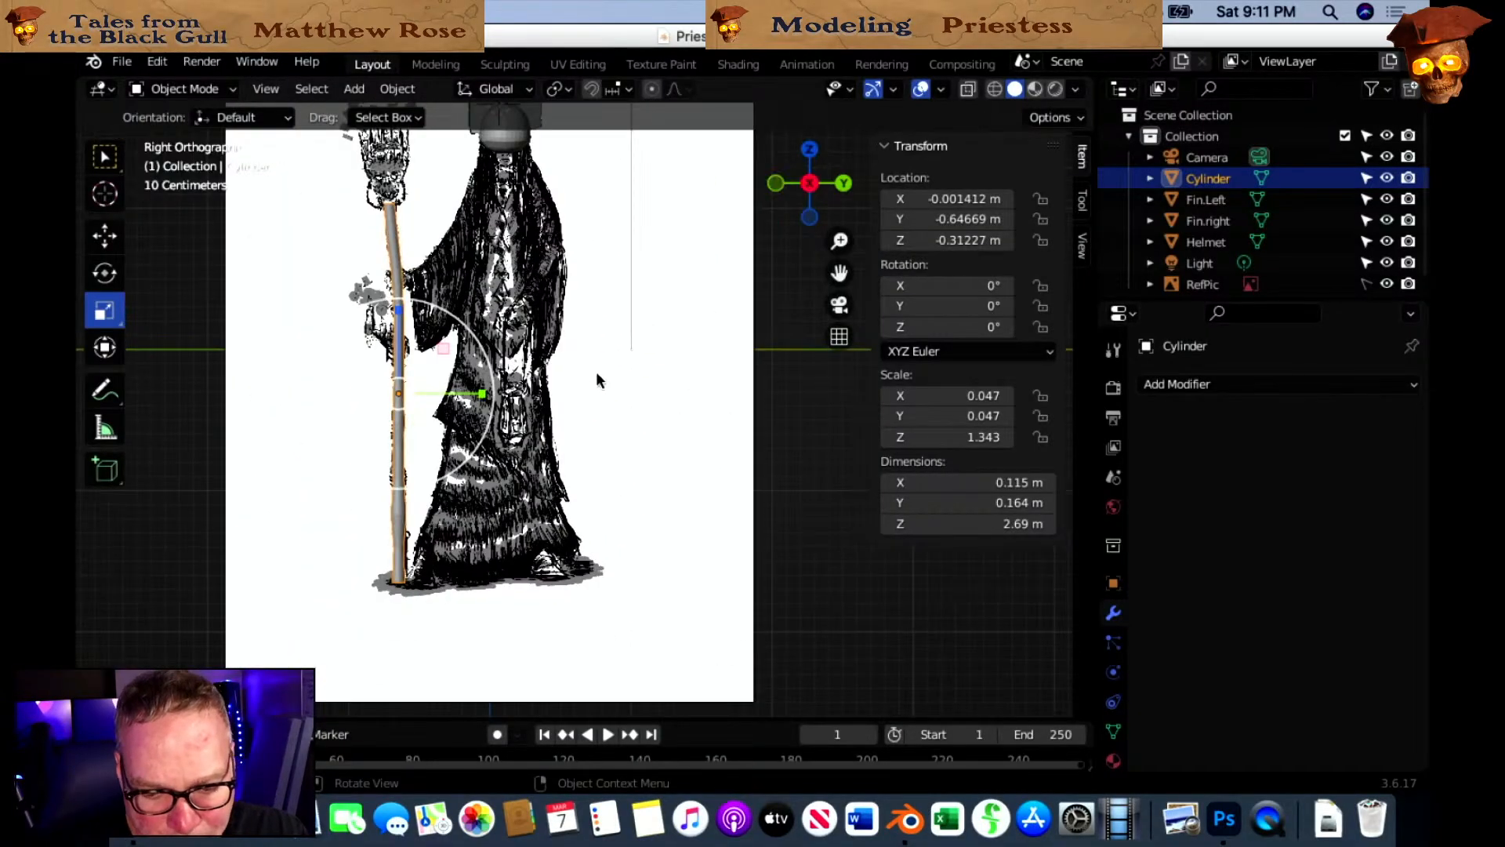
scroll(597, 378, down, 1)
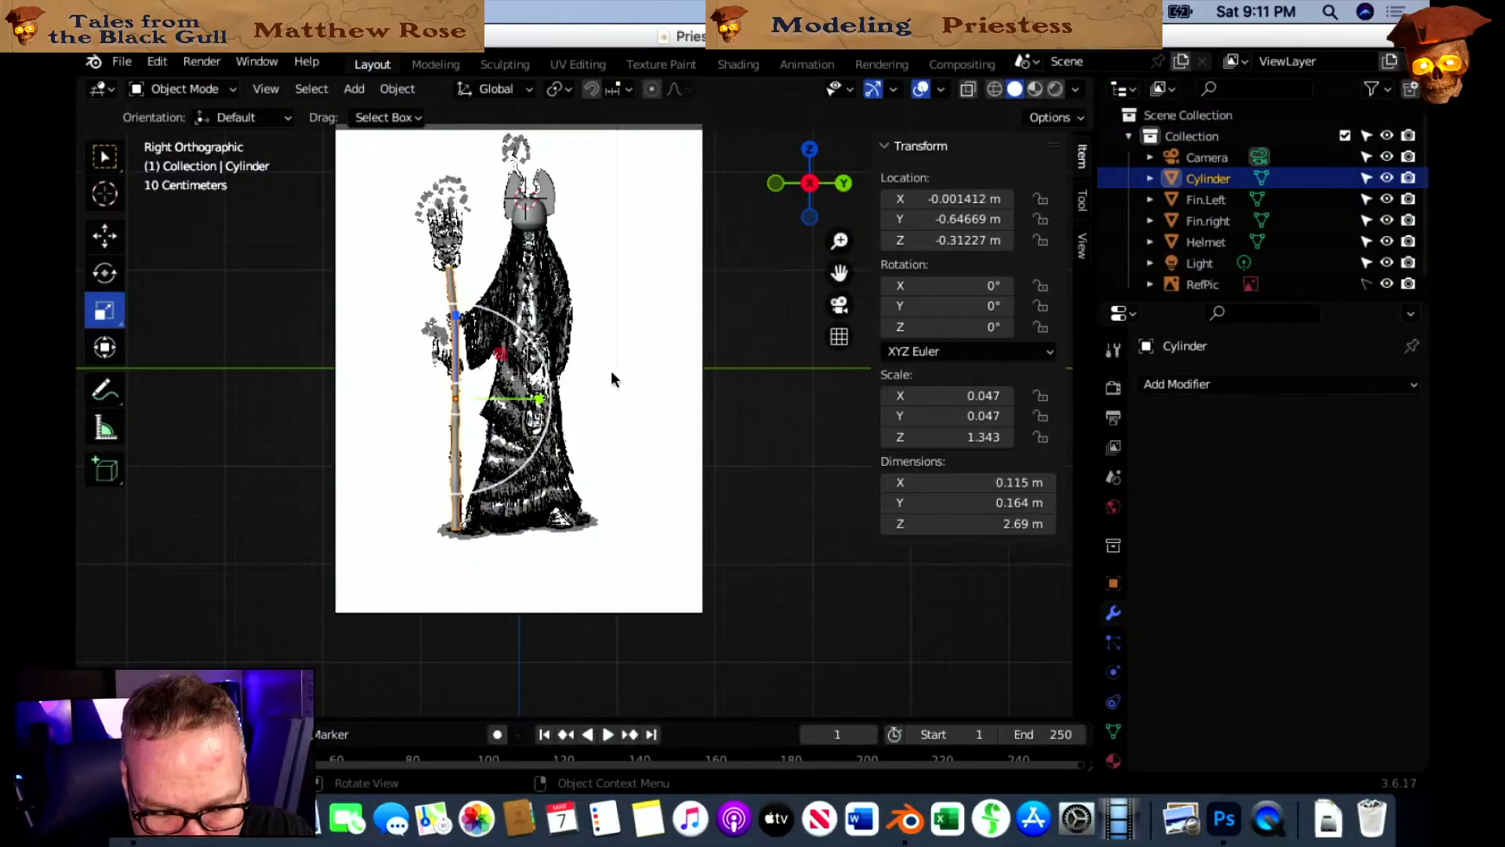
scroll(619, 431, up, 4)
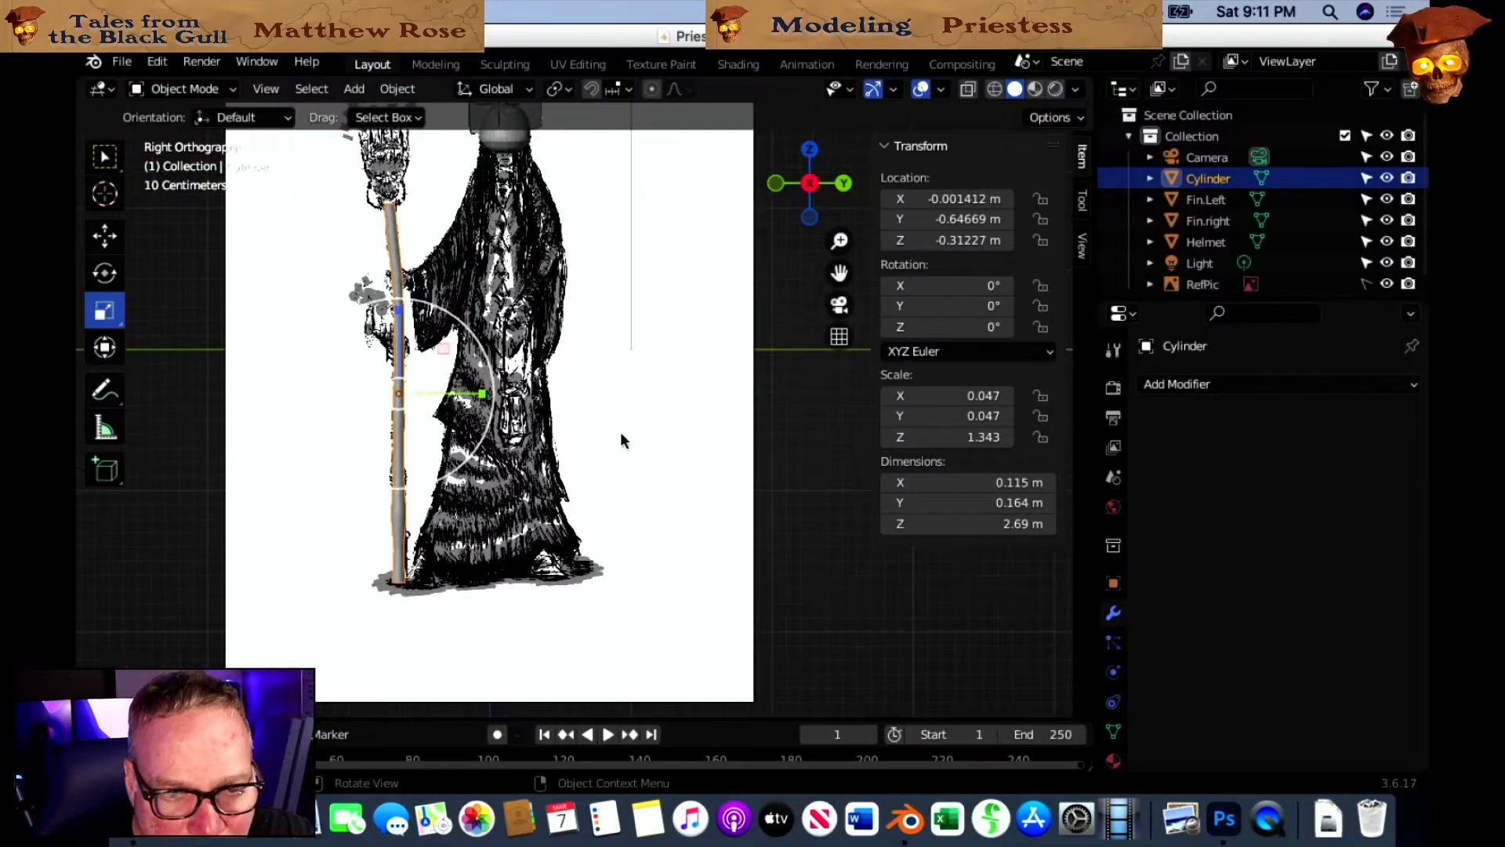
shift+middle_drag(618, 379, 654, 585)
scroll(651, 571, up, 2)
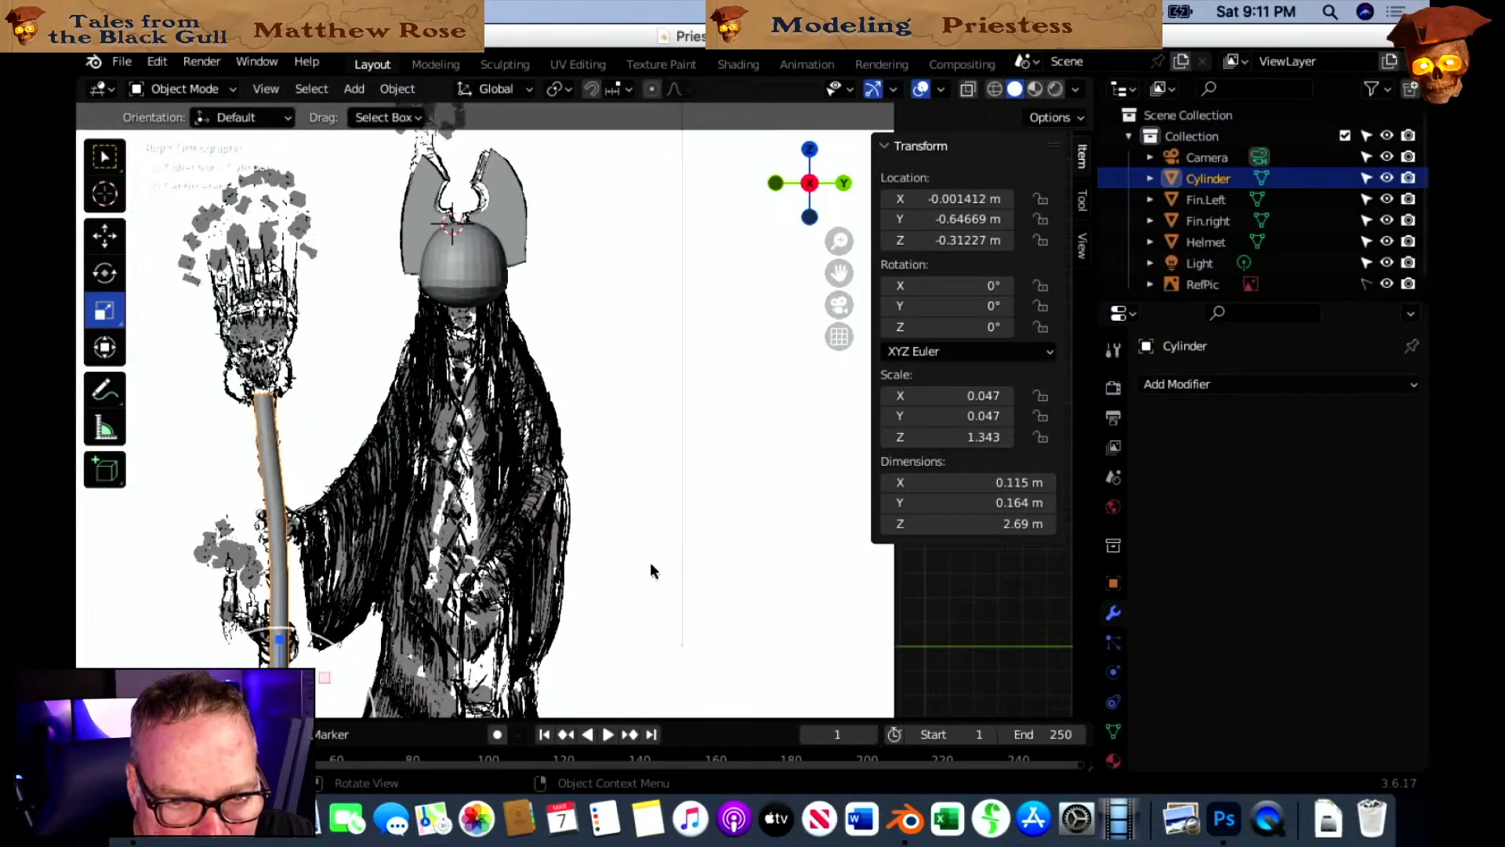
scroll(663, 522, down, 3)
scroll(632, 436, up, 3)
scroll(634, 441, down, 1)
shift+middle_drag(617, 428, 609, 411)
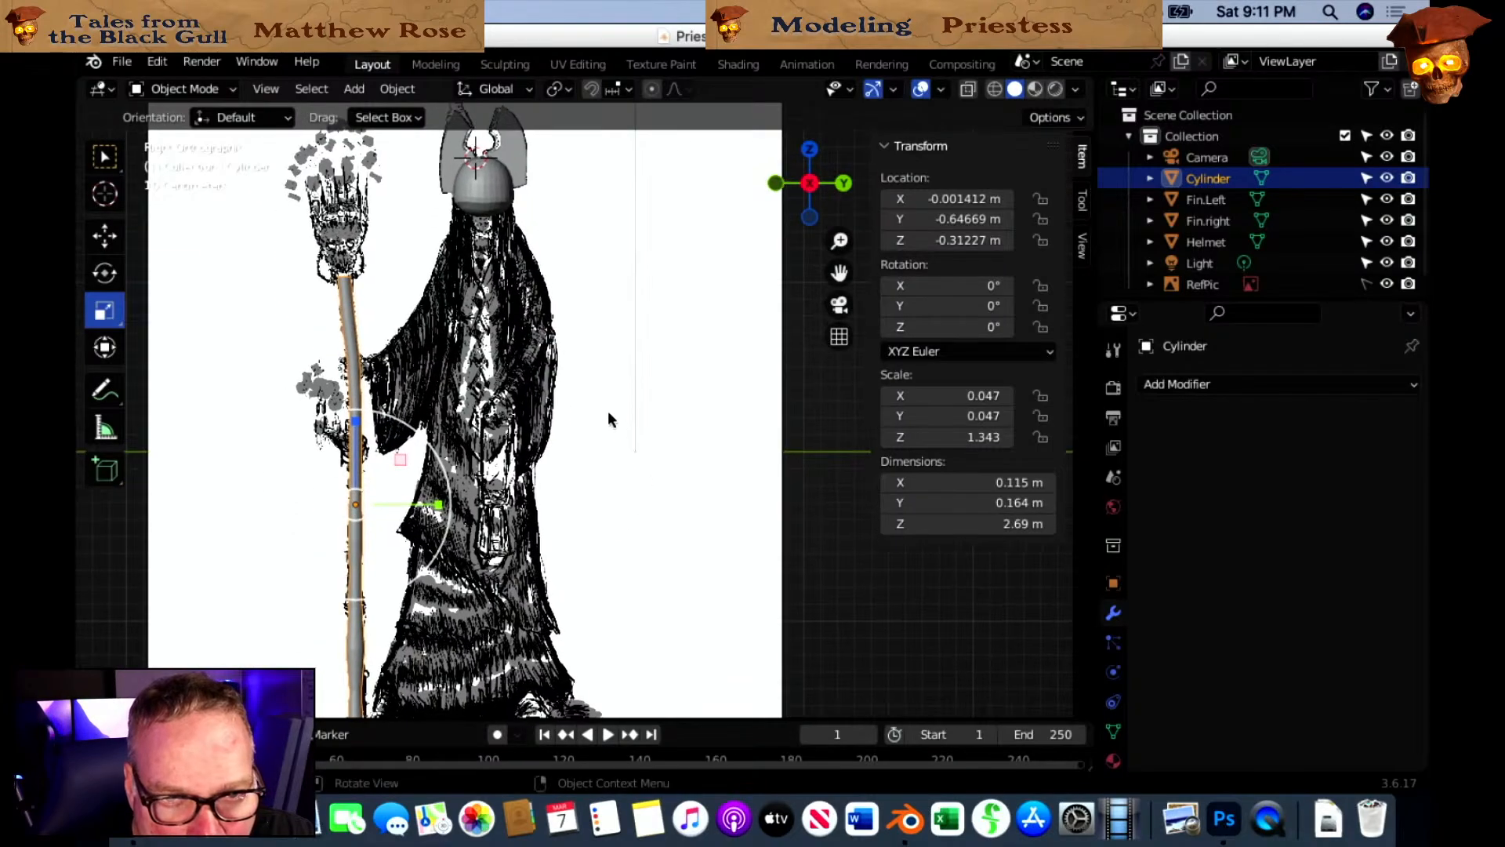
scroll(637, 429, down, 2)
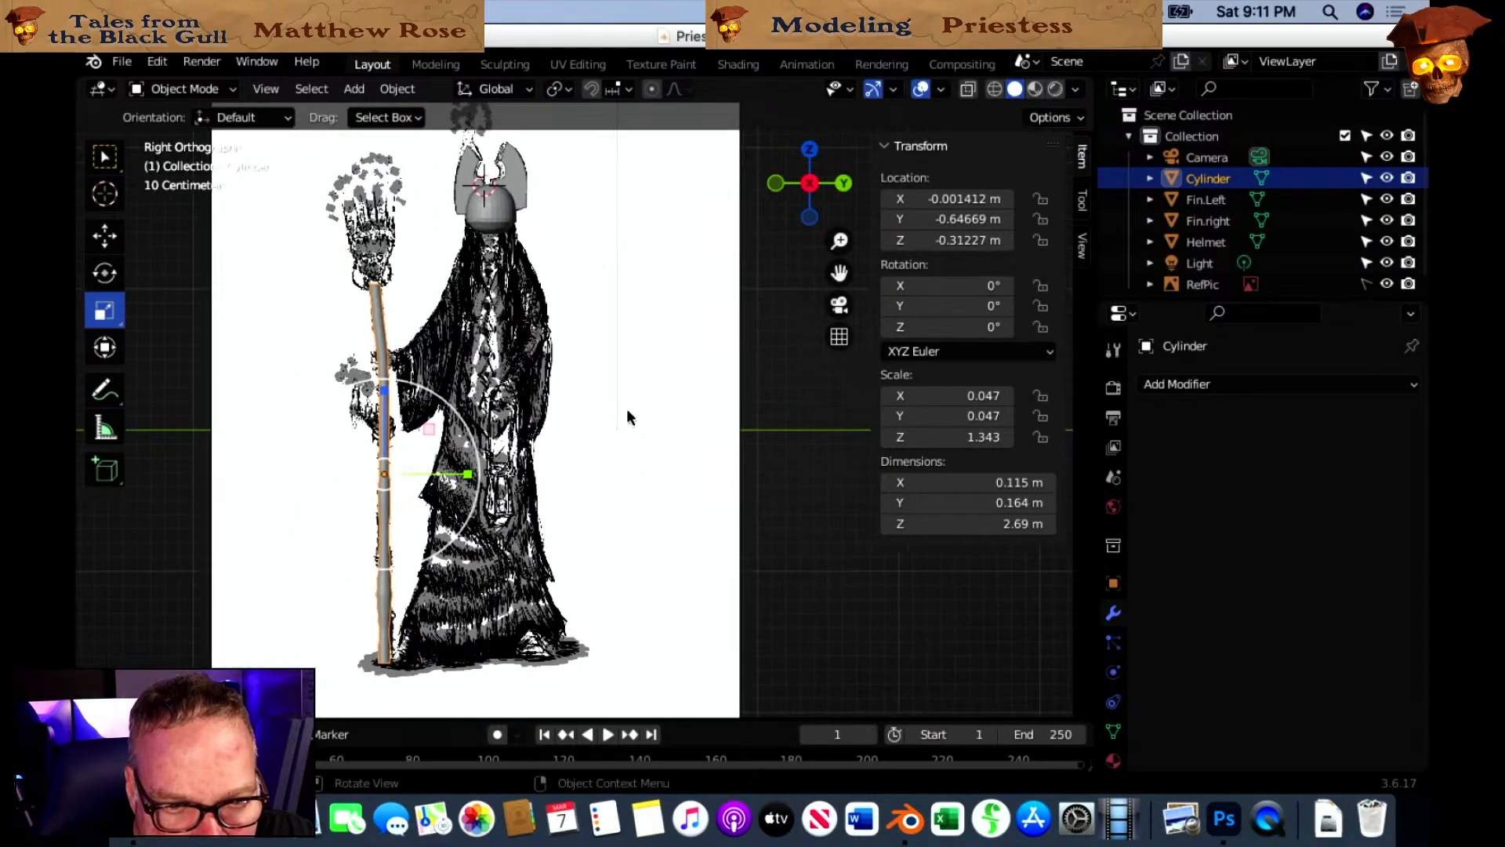
scroll(624, 428, up, 2)
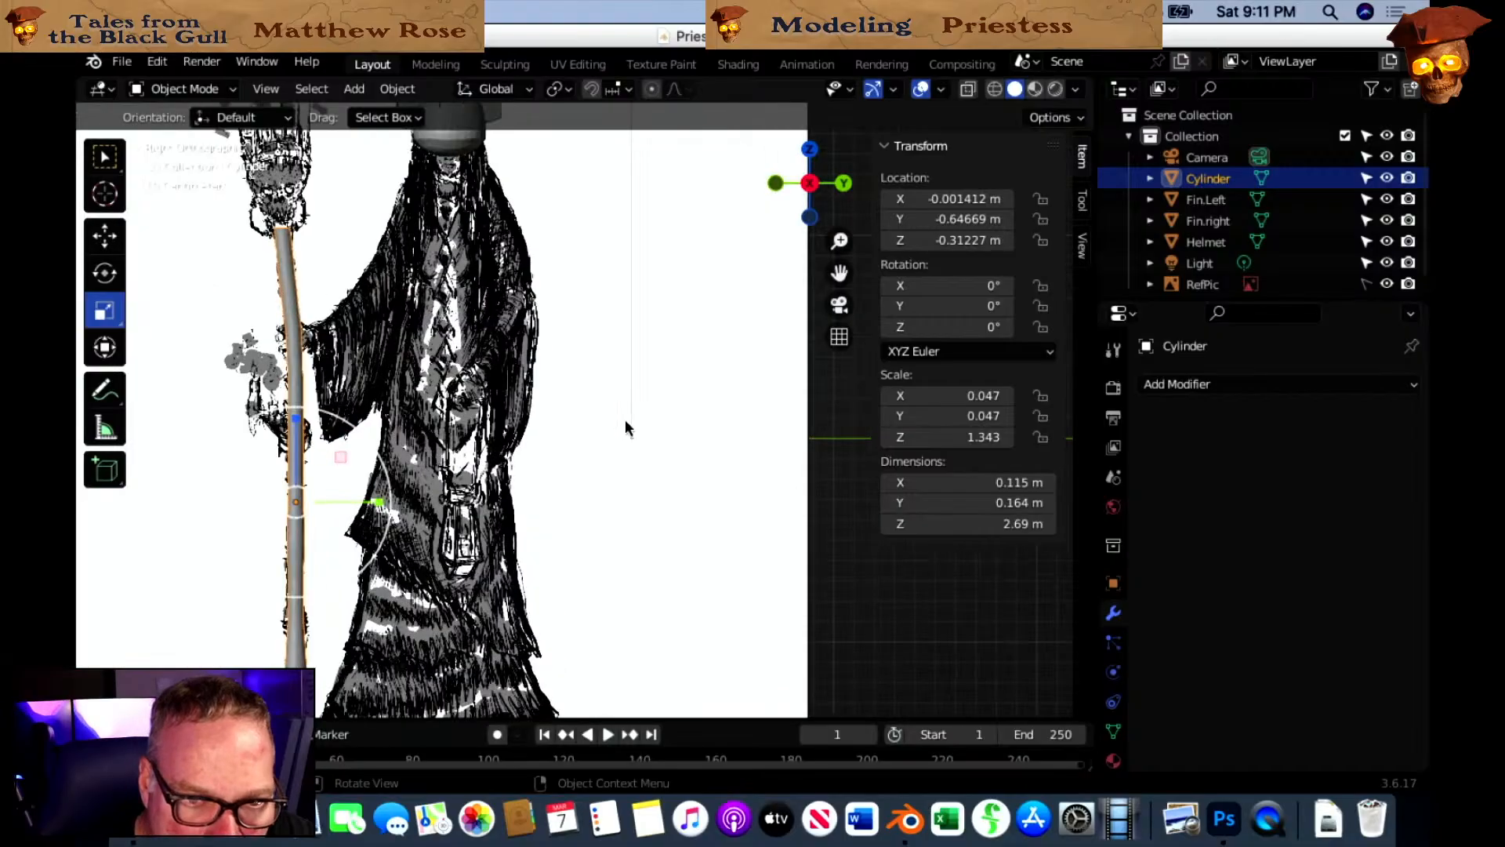
scroll(605, 406, down, 2)
shift+middle_drag(599, 390, 632, 512)
scroll(632, 511, up, 1)
scroll(628, 501, up, 2)
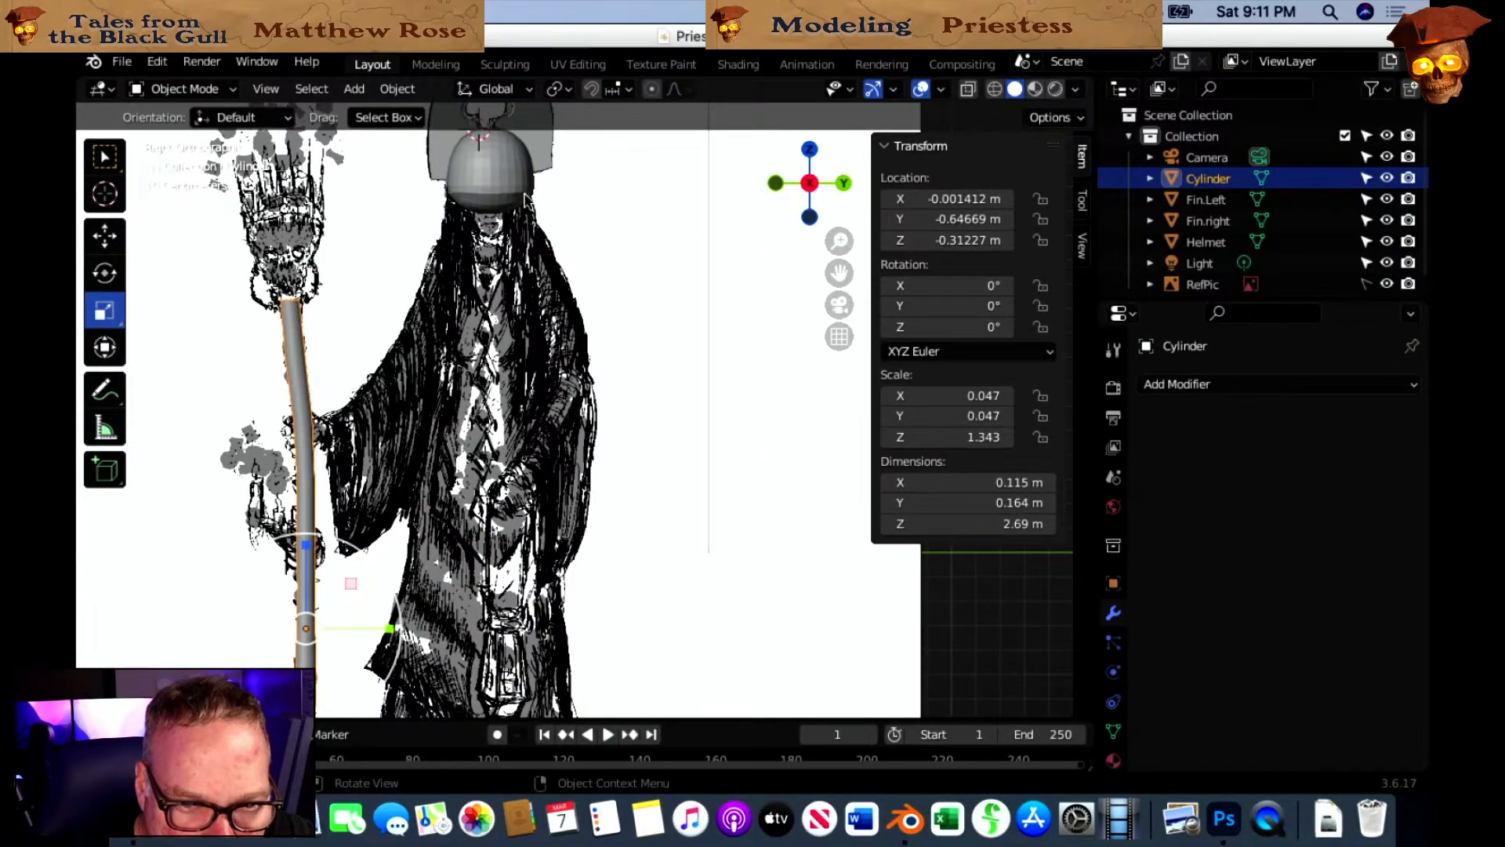
scroll(610, 448, down, 3)
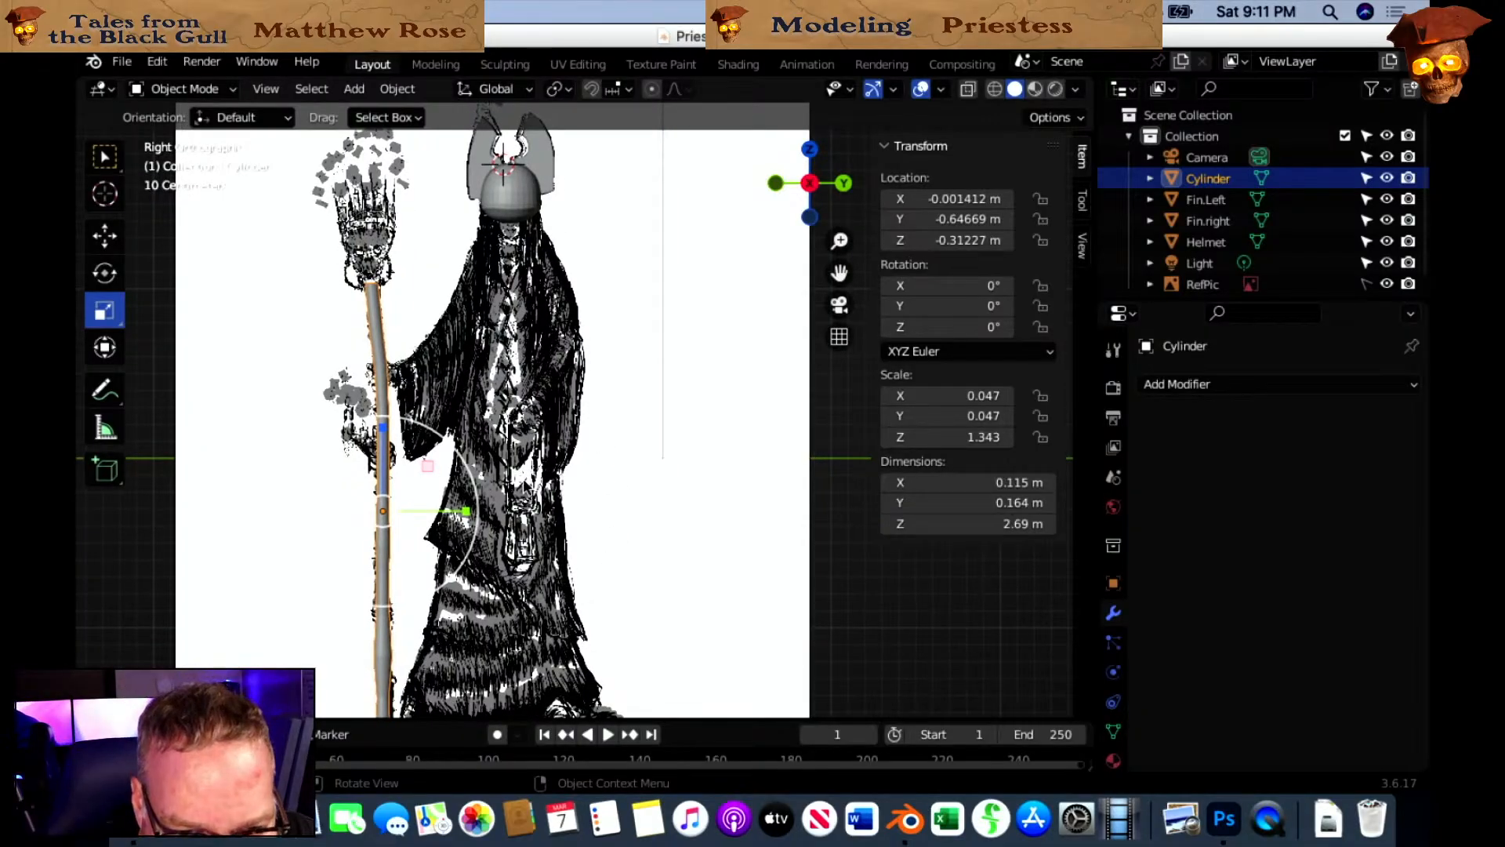
Examine the drawn robe's laced front, sleeves and shoulders, and then the full figure in the right orthographic view.
scroll(531, 505, up, 4)
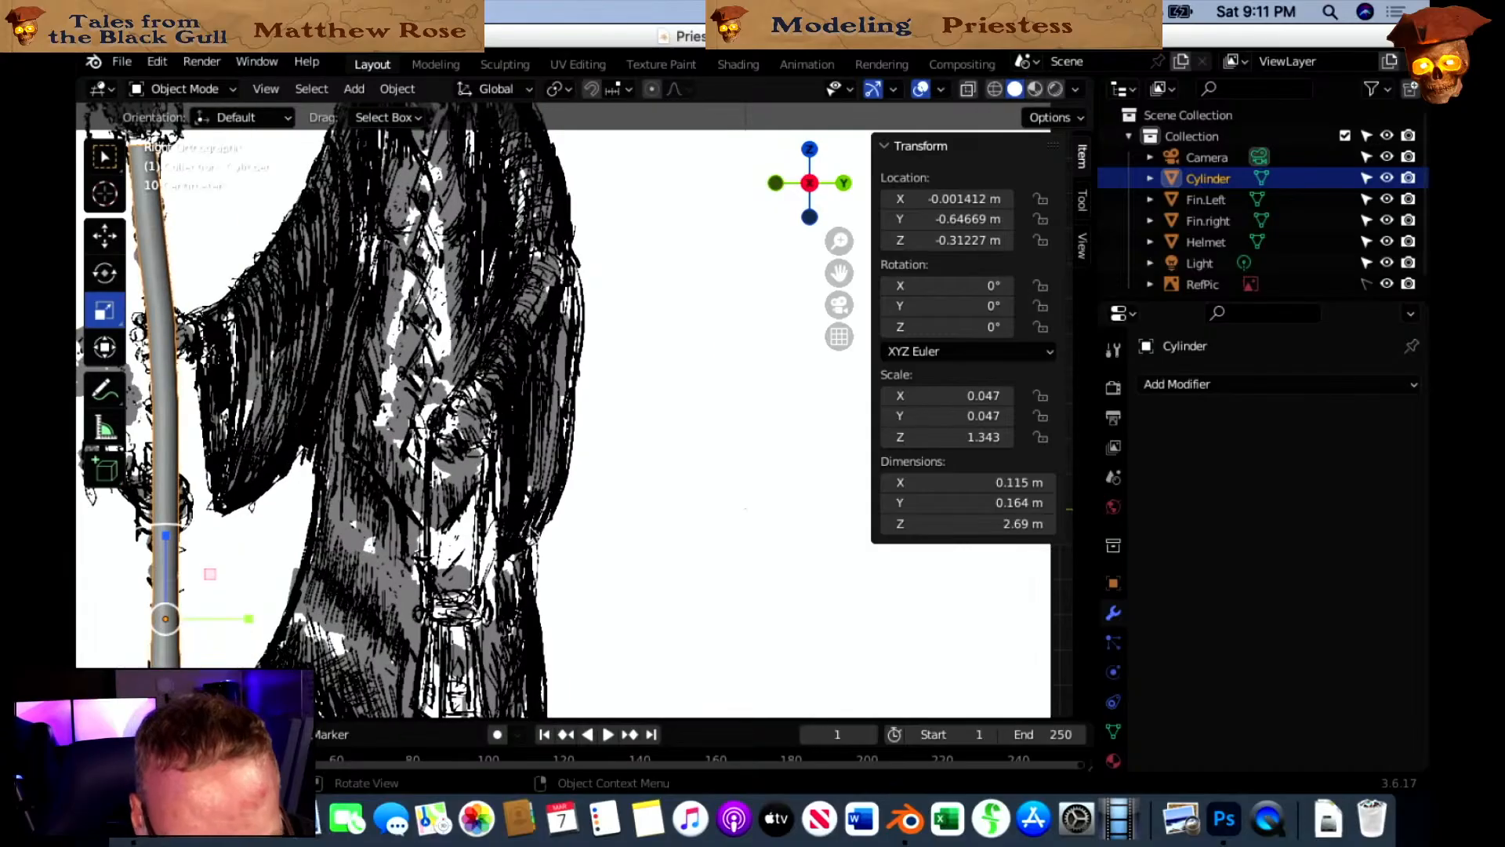
scroll(519, 540, down, 3)
scroll(549, 534, down, 1)
scroll(561, 521, up, 2)
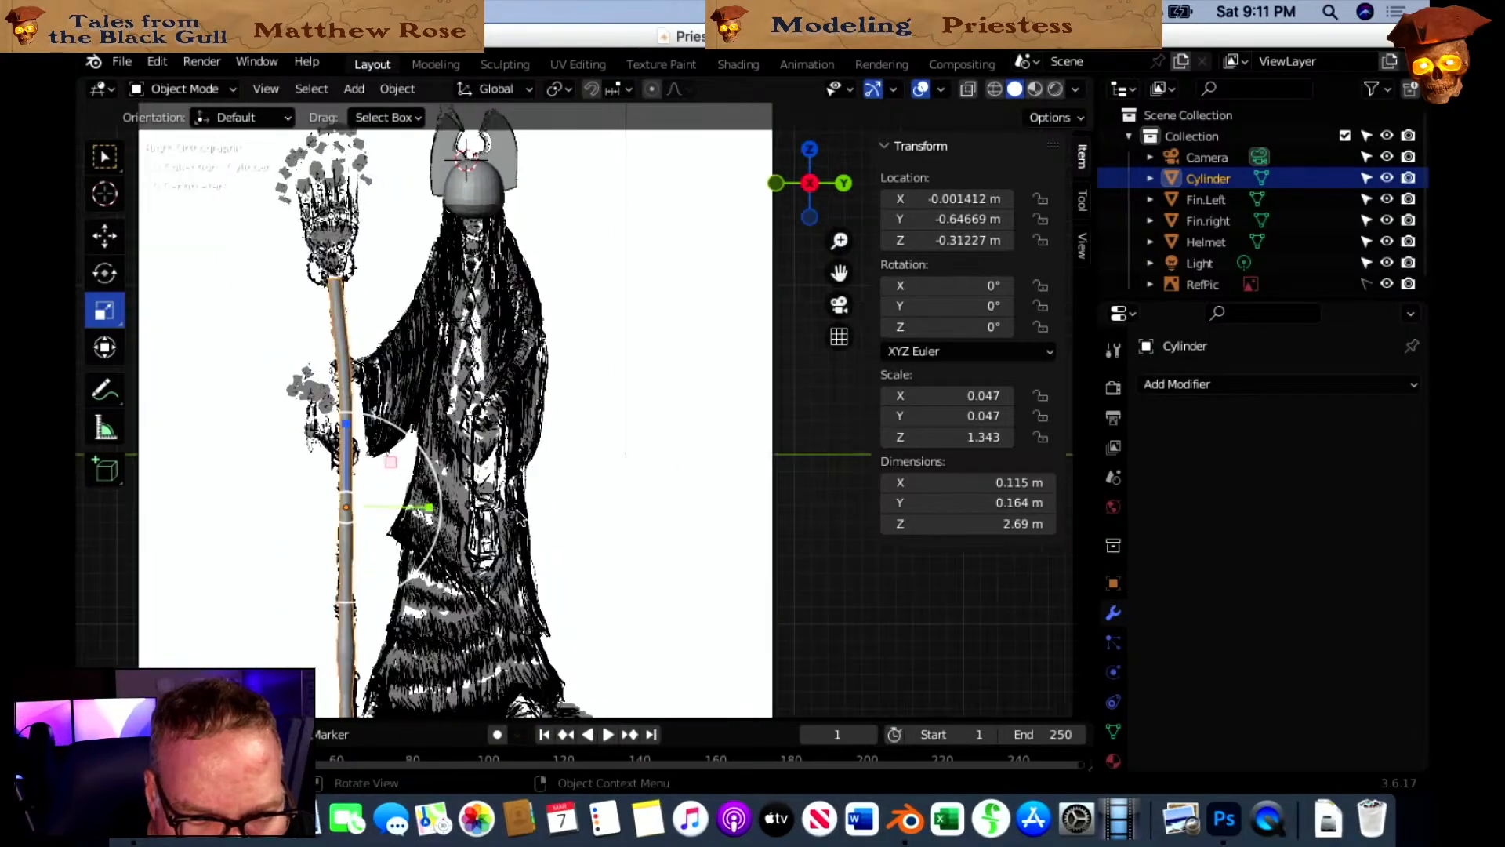
scroll(520, 516, up, 1)
scroll(522, 511, down, 2)
shift+middle_drag(539, 458, 547, 533)
scroll(547, 533, up, 2)
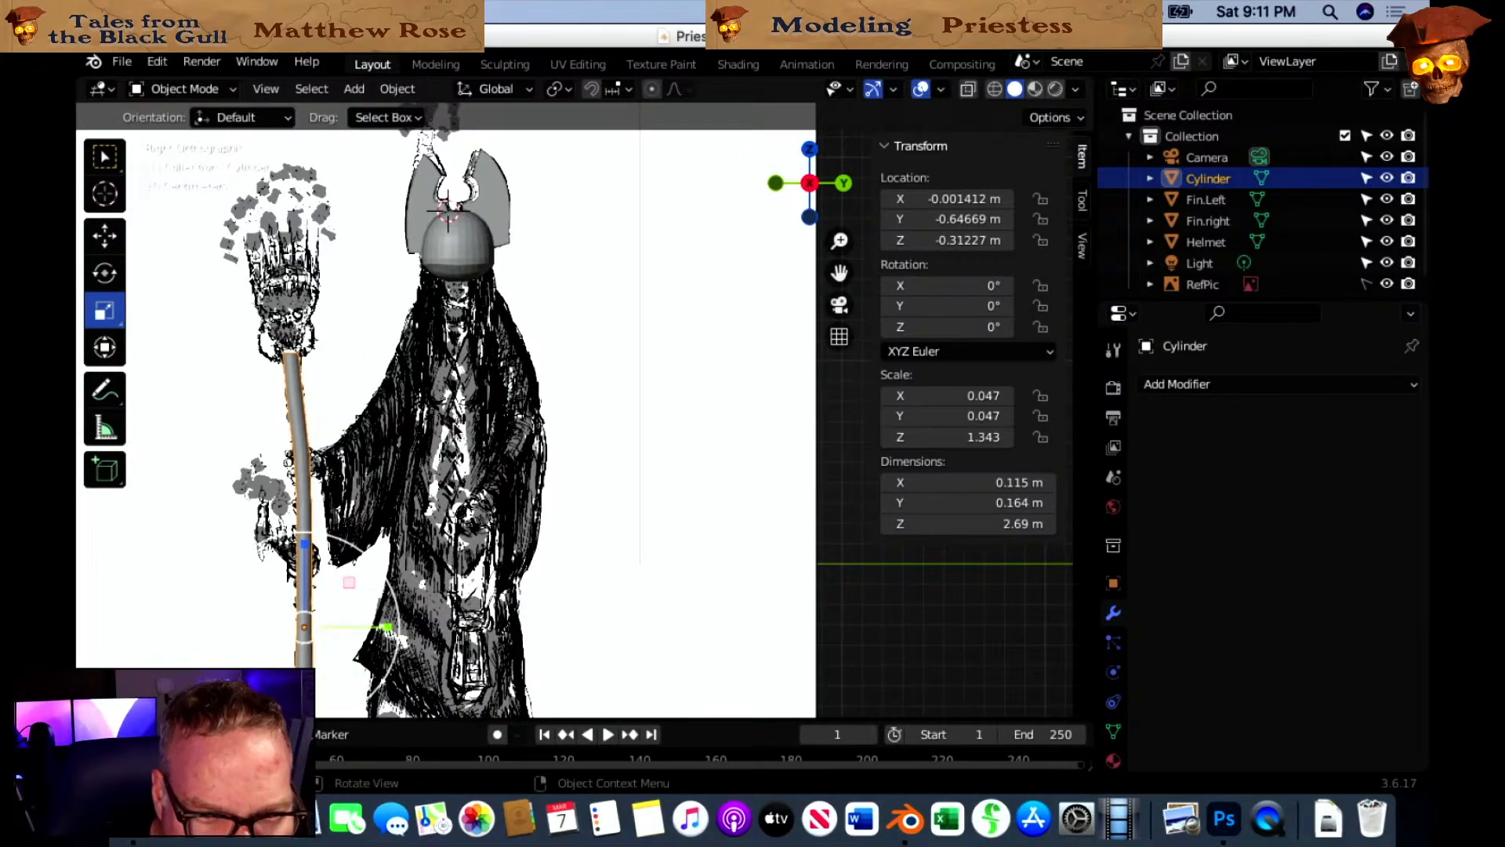
scroll(498, 342, up, 3)
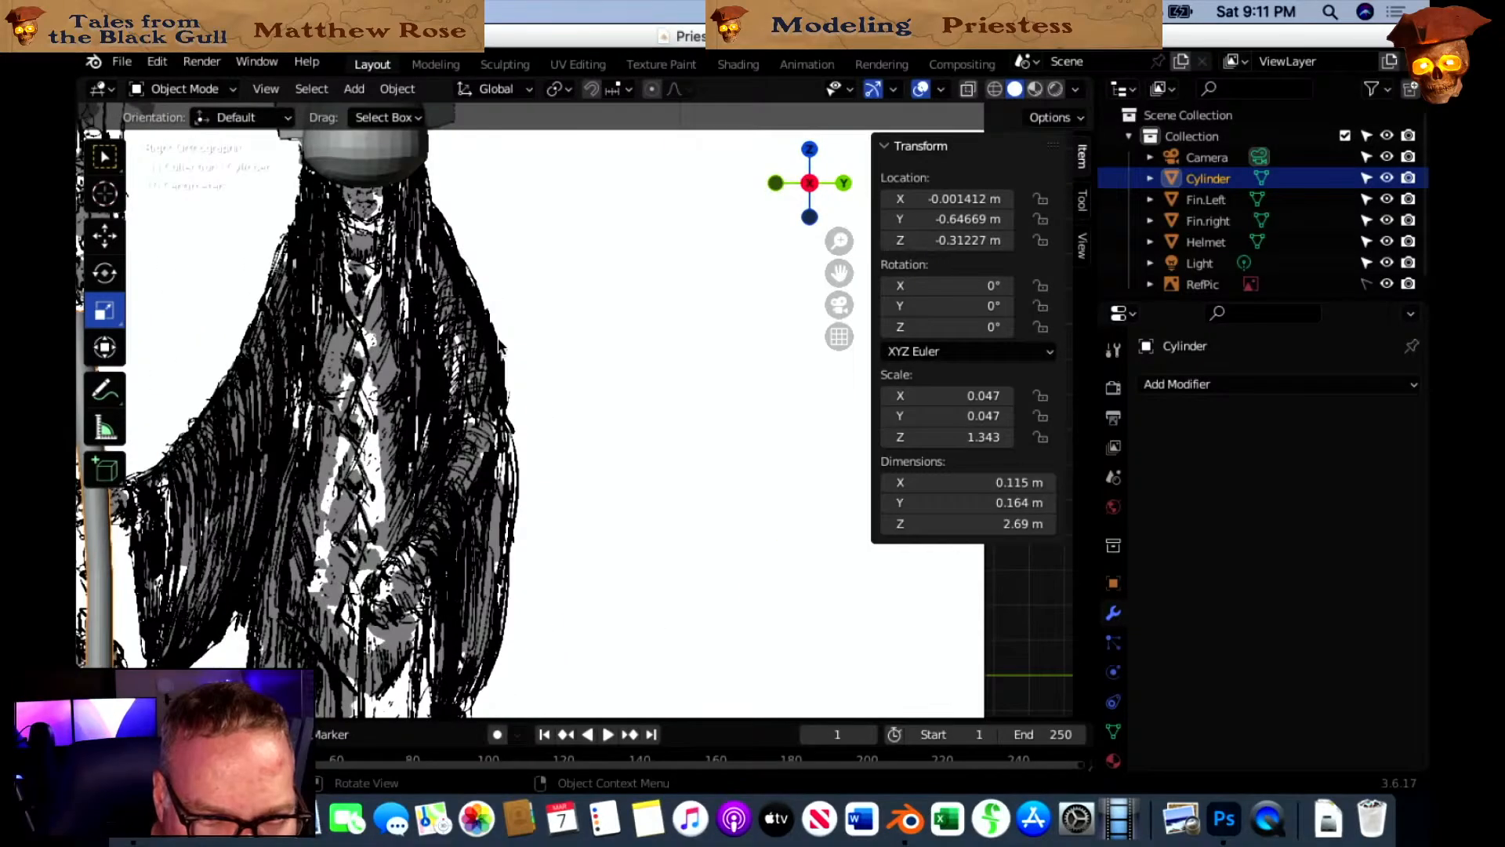
scroll(497, 337, down, 2)
scroll(536, 321, down, 1)
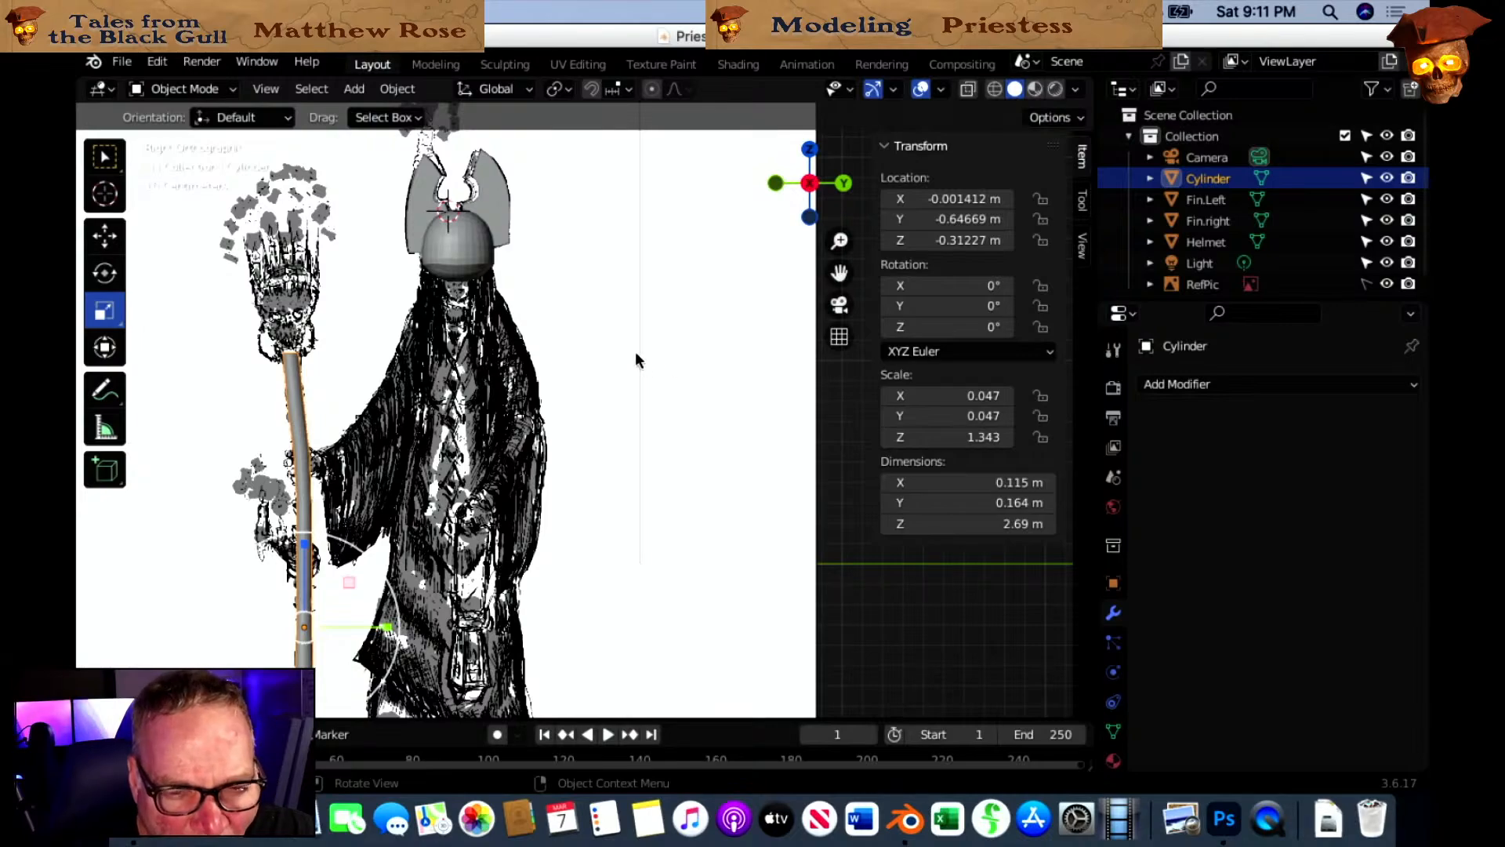
scroll(635, 355, down, 4)
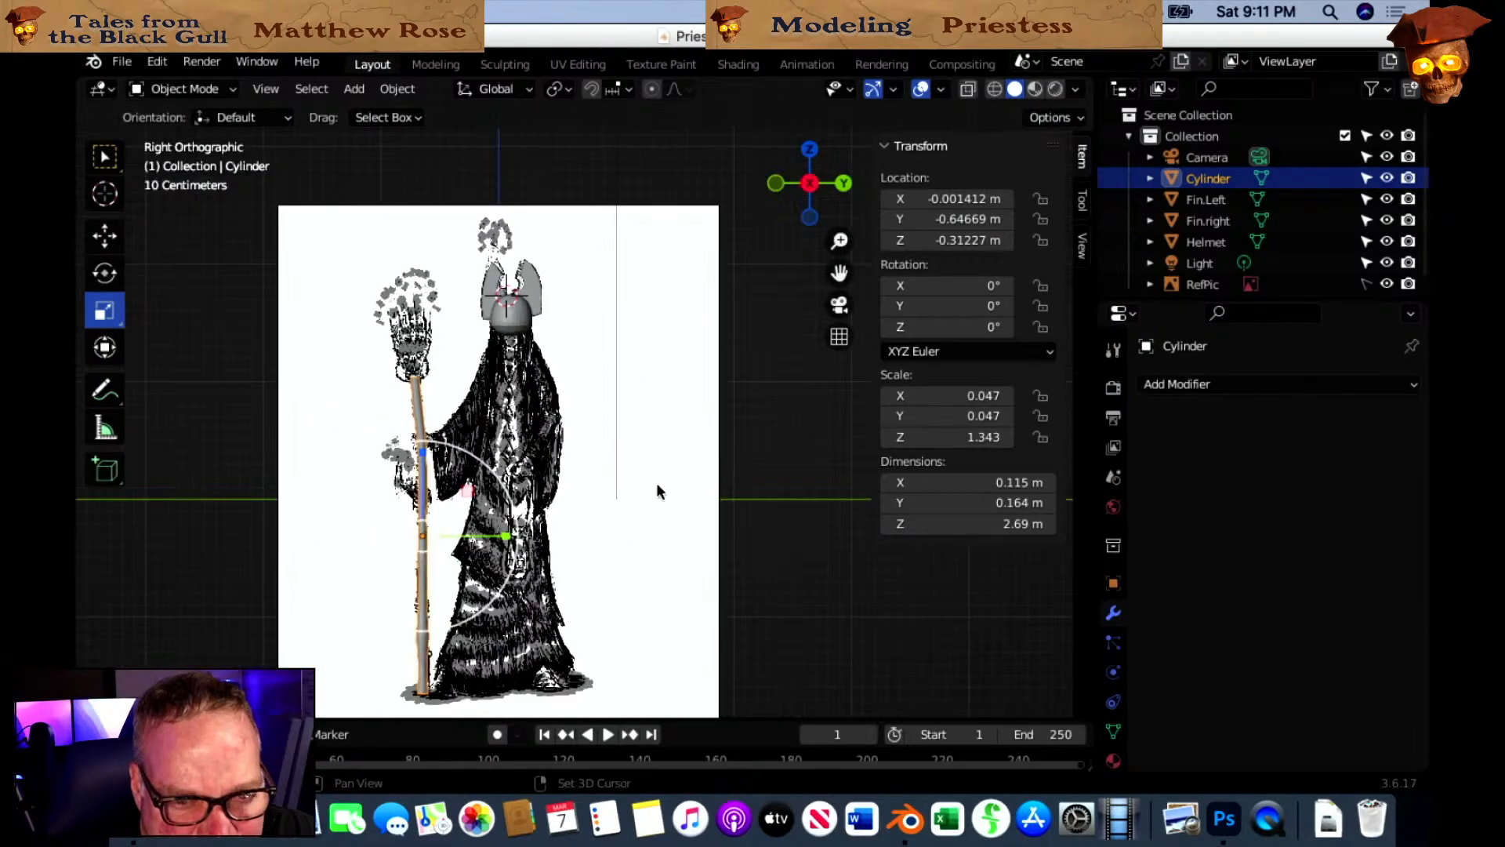
middle_drag(655, 402, 656, 392)
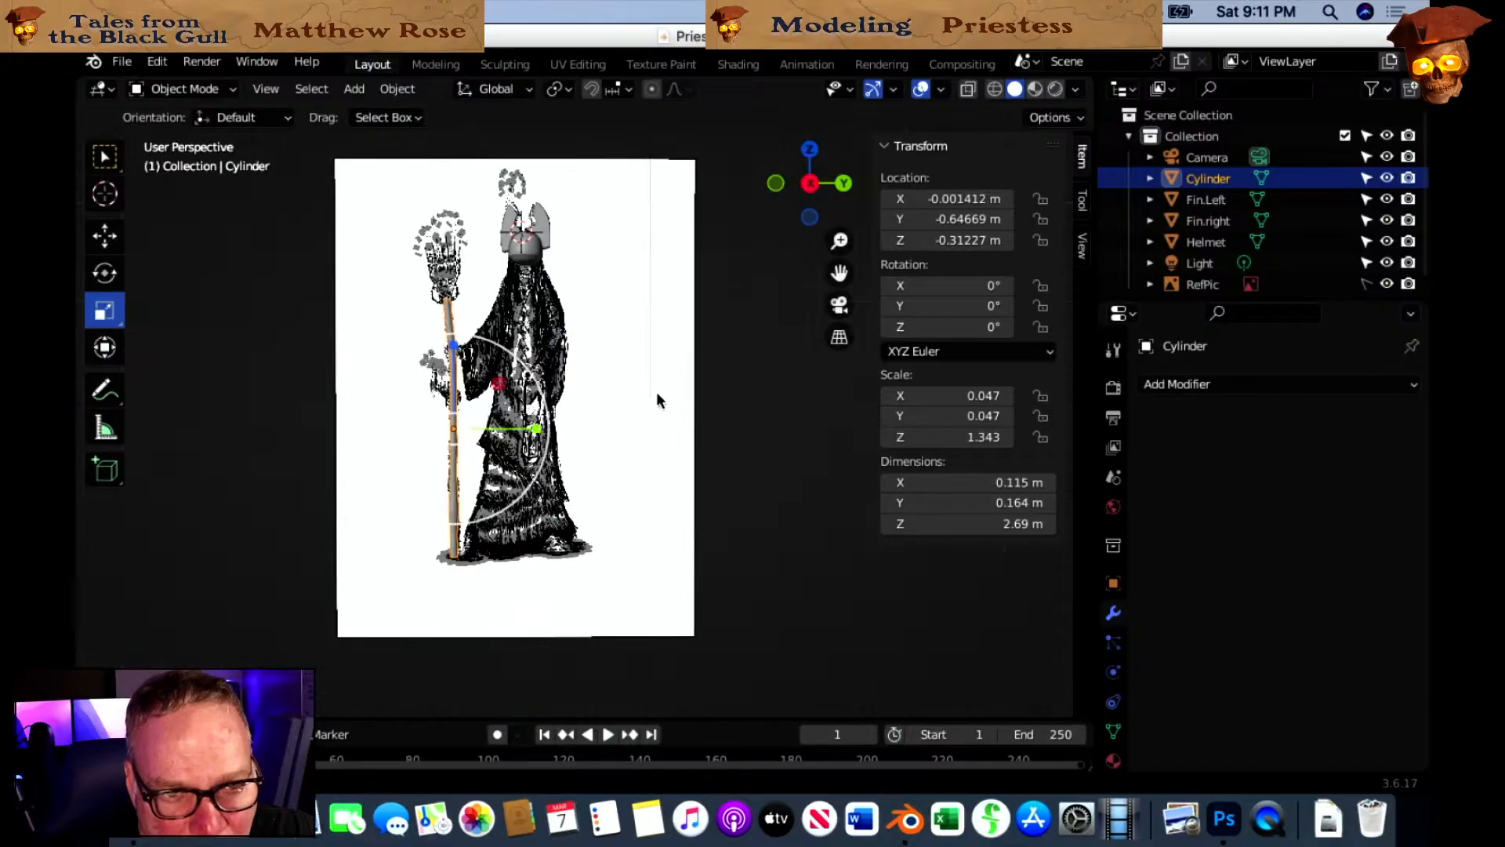
click(812, 186)
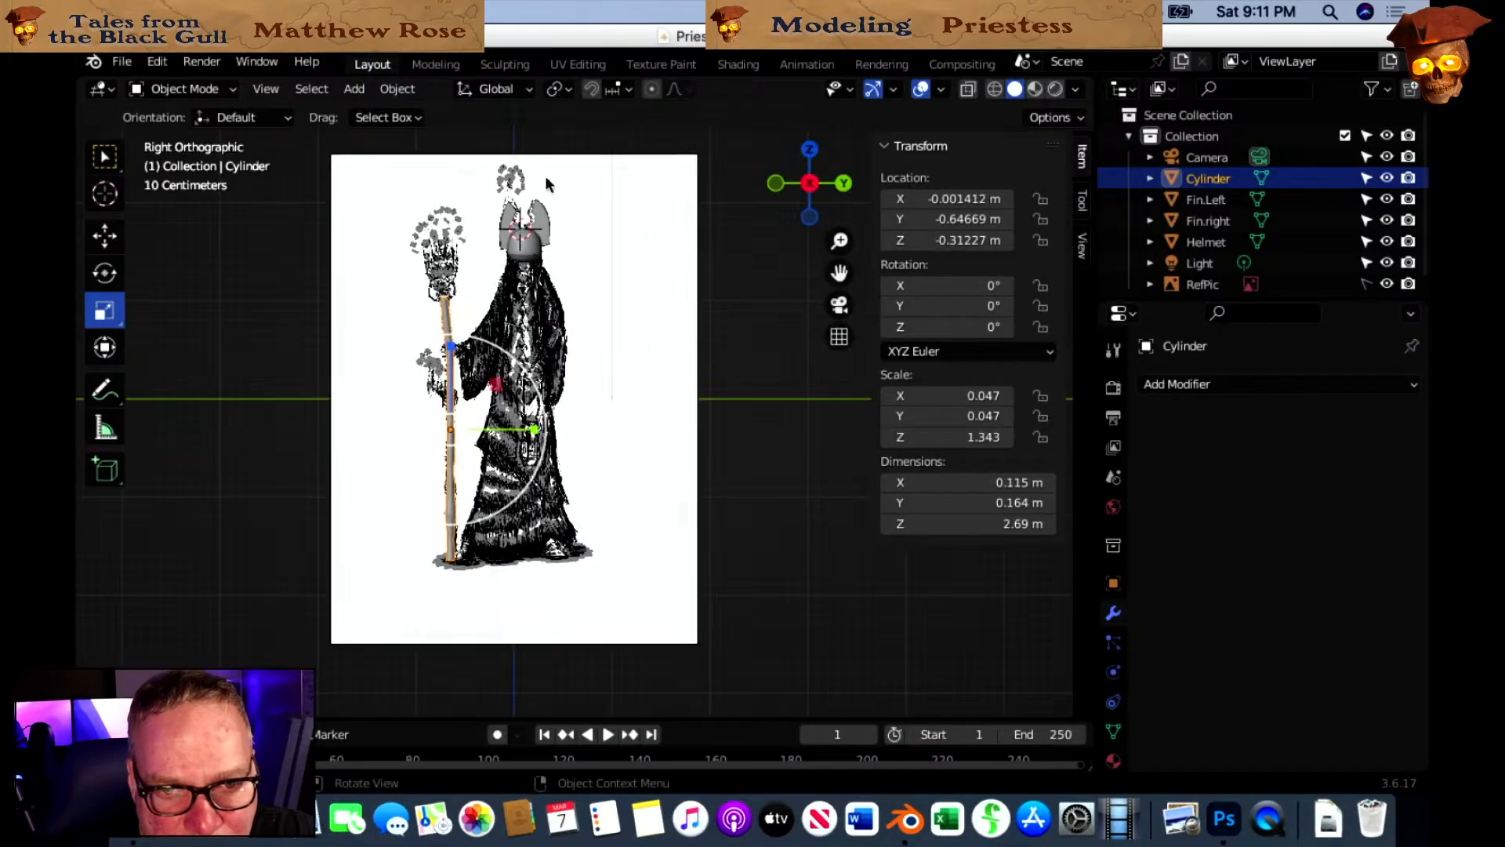
Save the scene as a new incremental file named Priestess A4 Helmet.blend in the 15. Priestess folder.
click(123, 62)
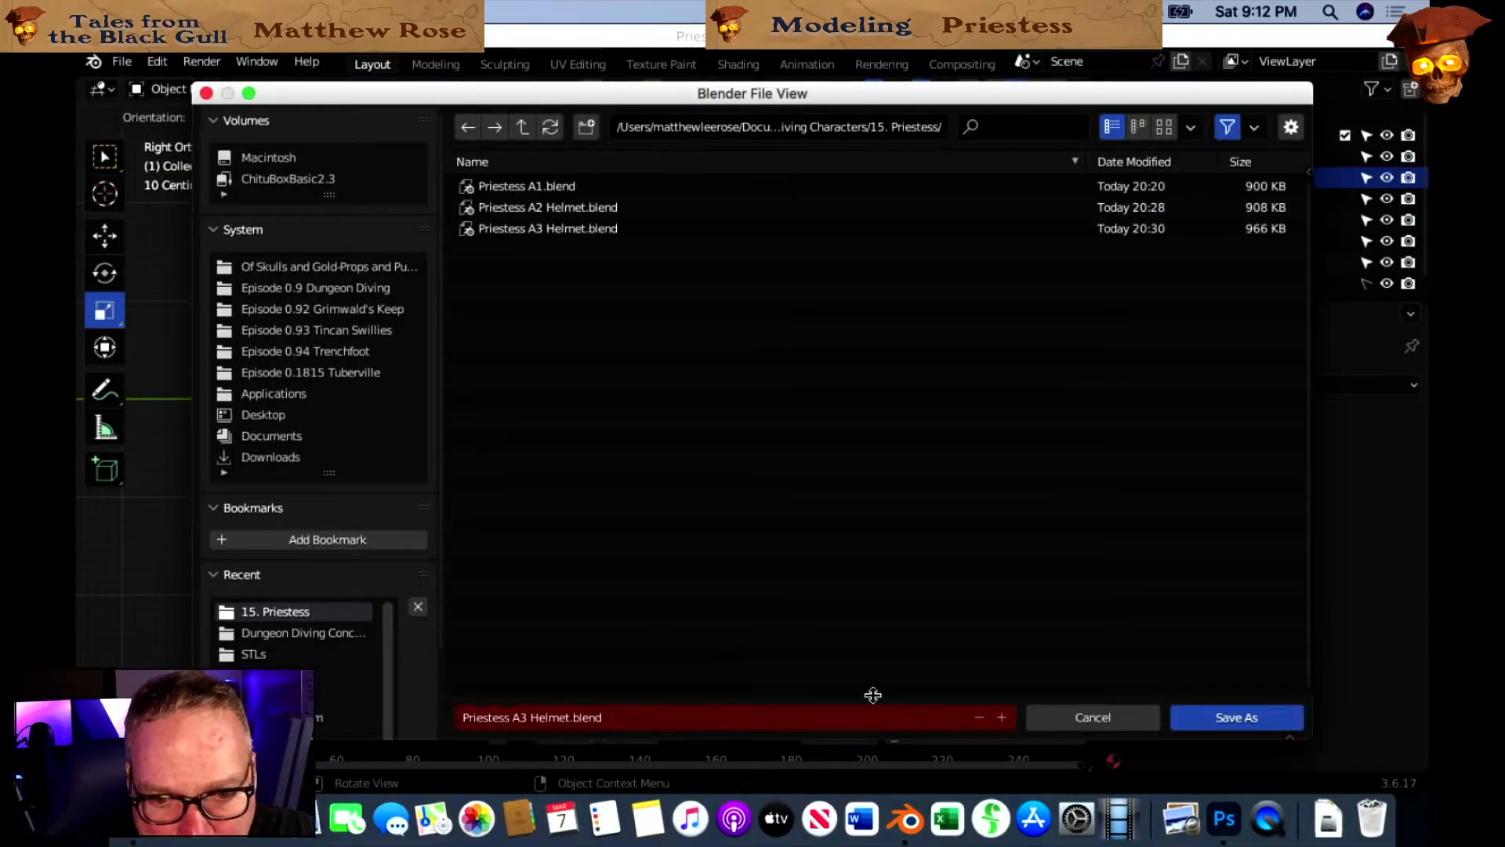
click(1002, 718)
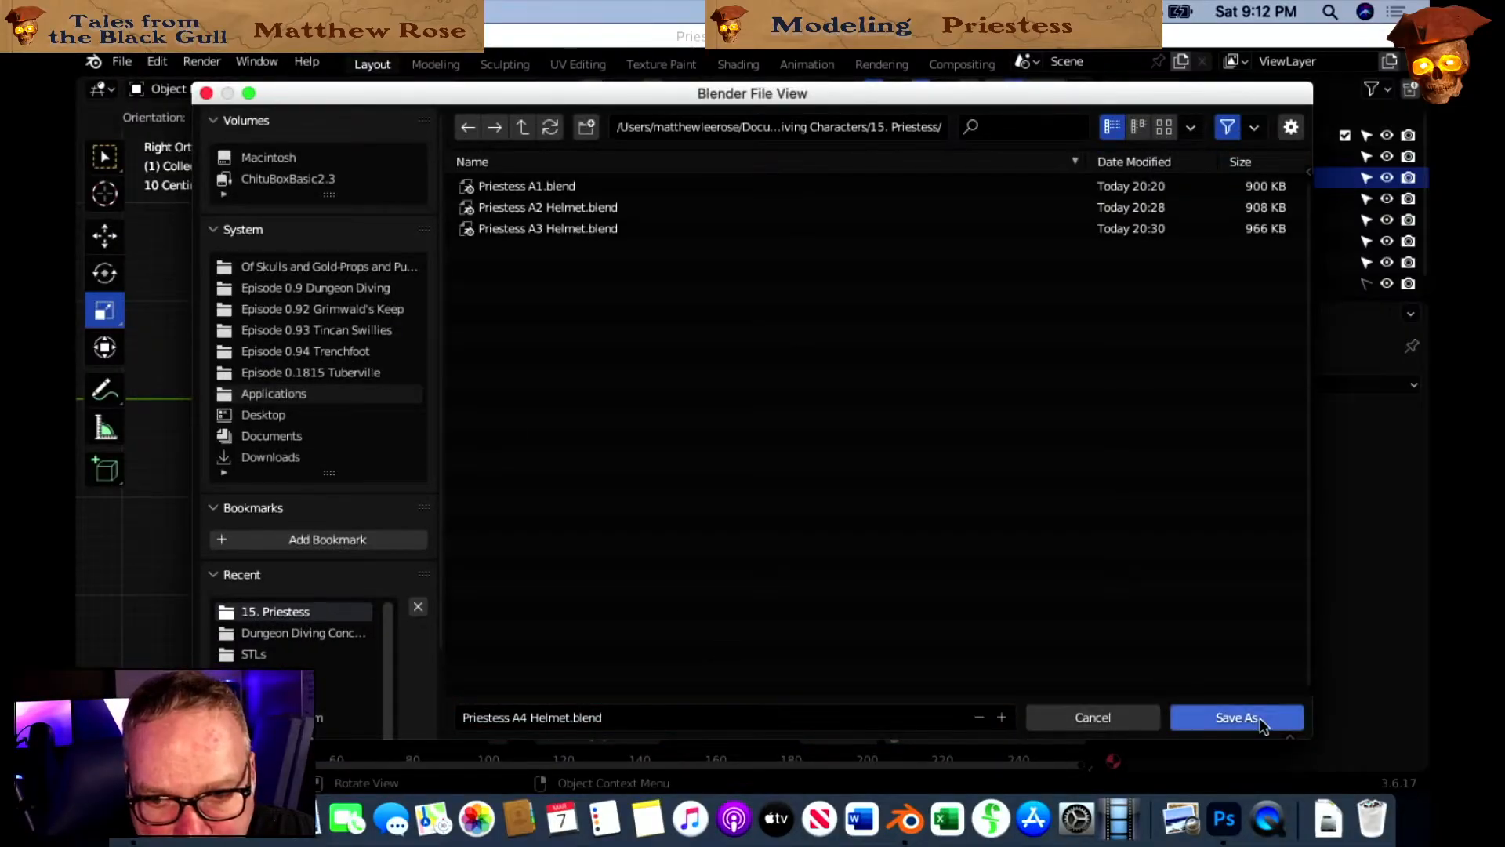
click(1227, 717)
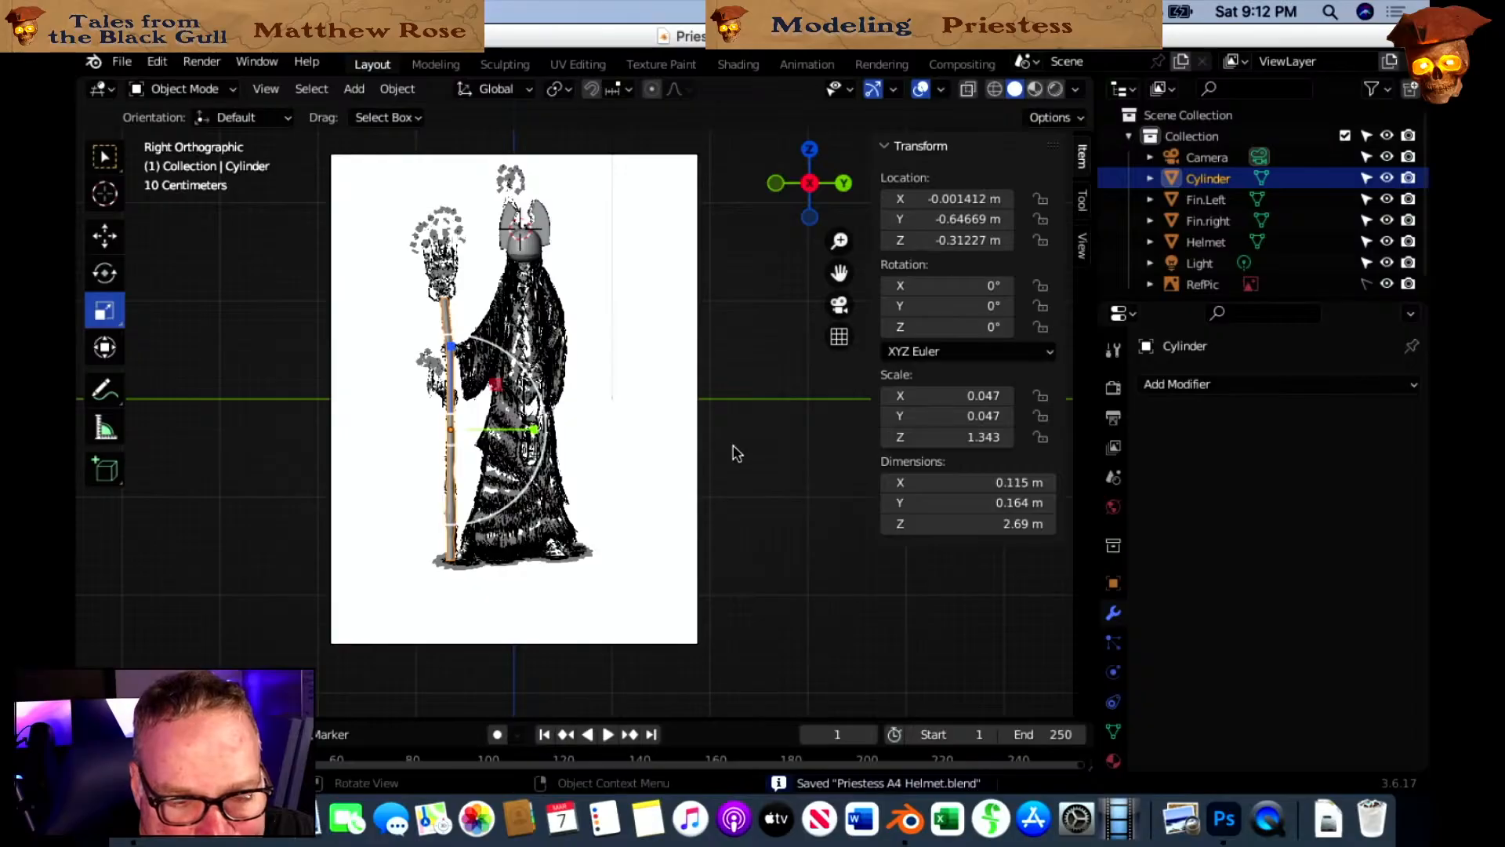